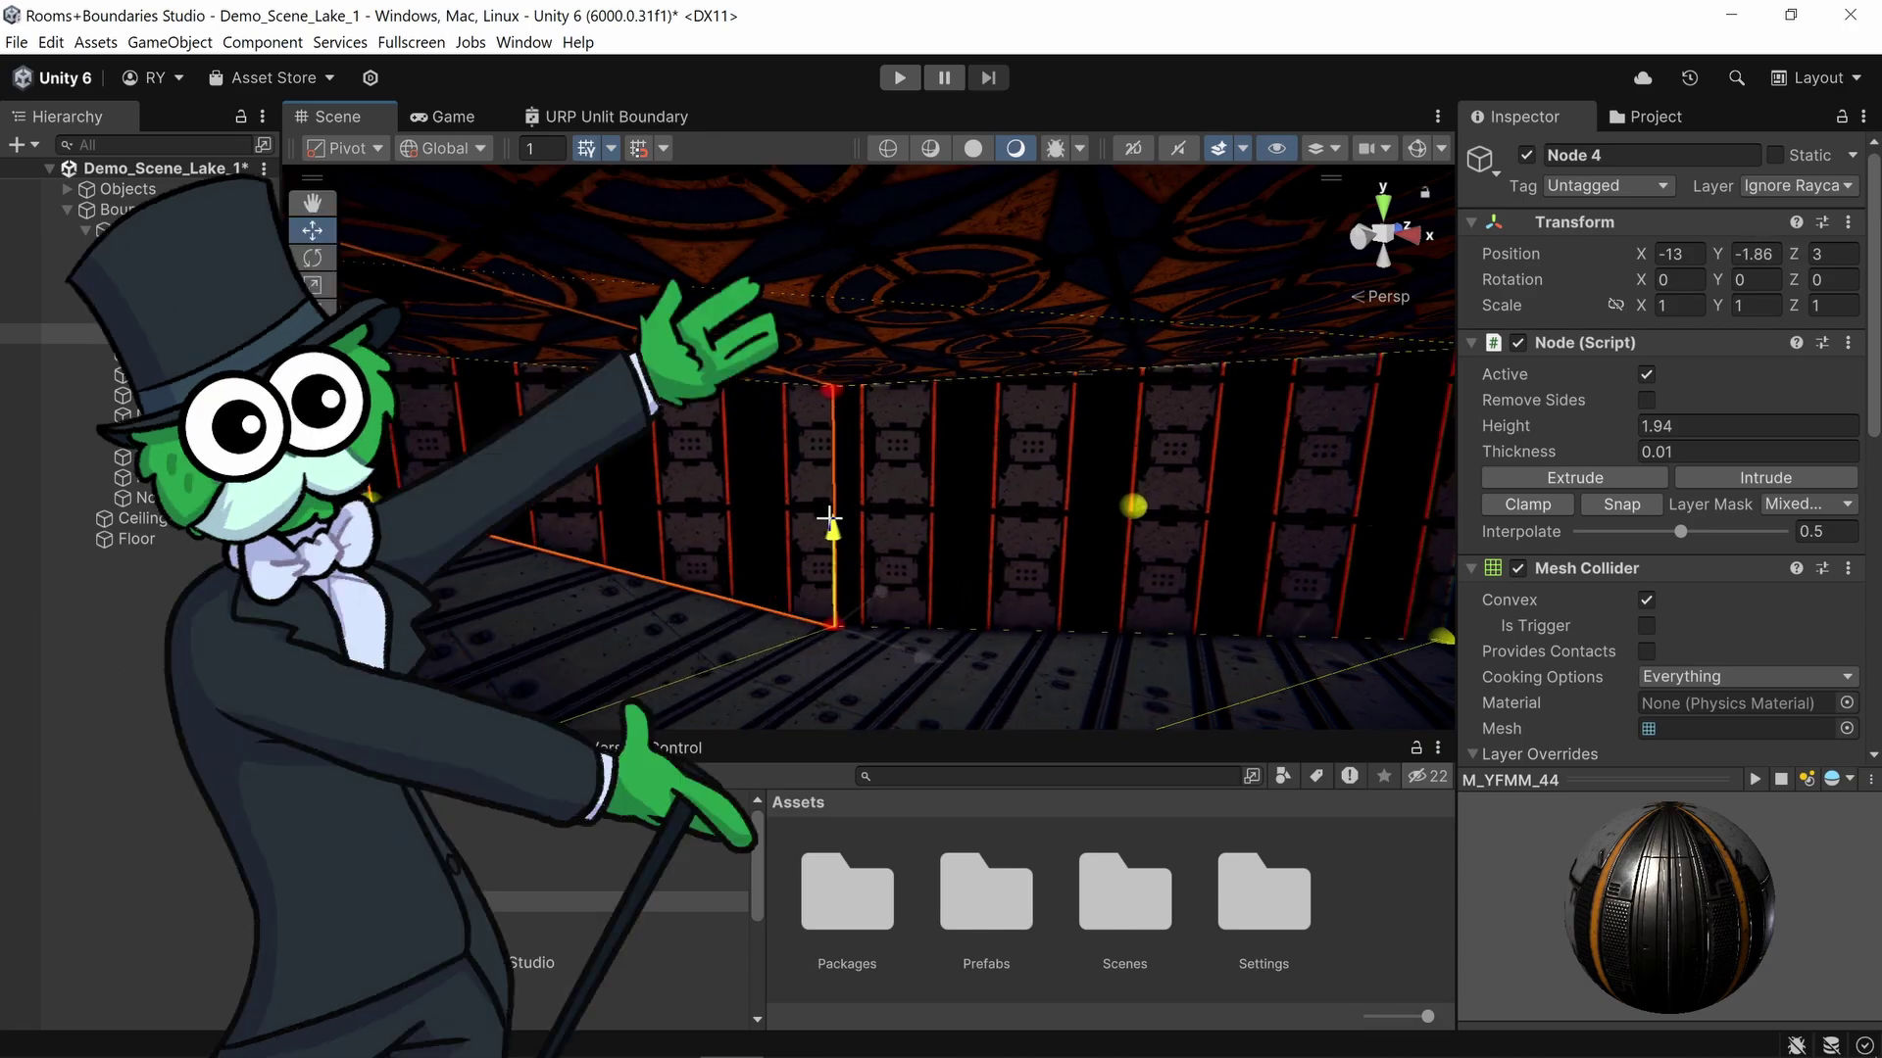
Step: Adjust the wall height and vertical position of a corner node in the dark metal-panelled room and select another wall node
{"action": "left_click_drag", "start_coordinate": [838, 301], "coordinate": [839, 453]}
{"action": "left_click_drag", "start_coordinate": [847, 545], "coordinate": [817, 490]}
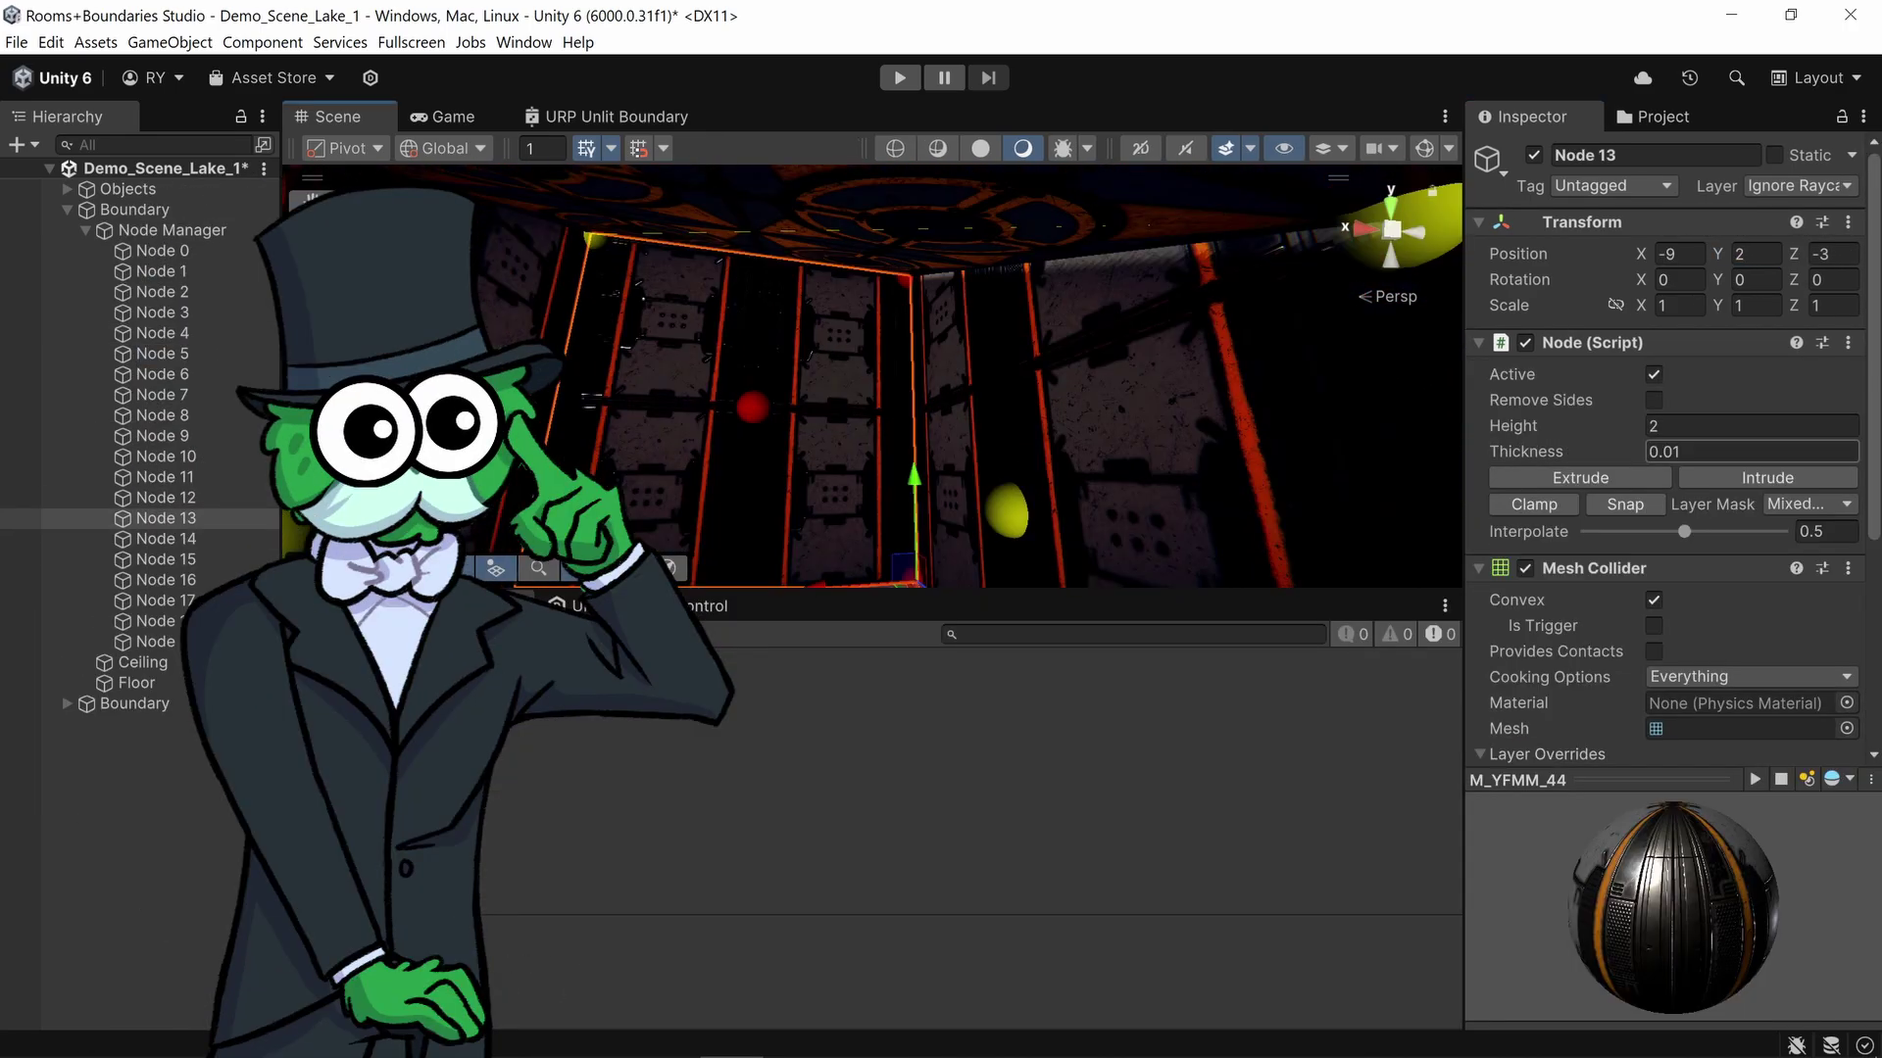
{"action": "left_click", "coordinate": [166, 538]}
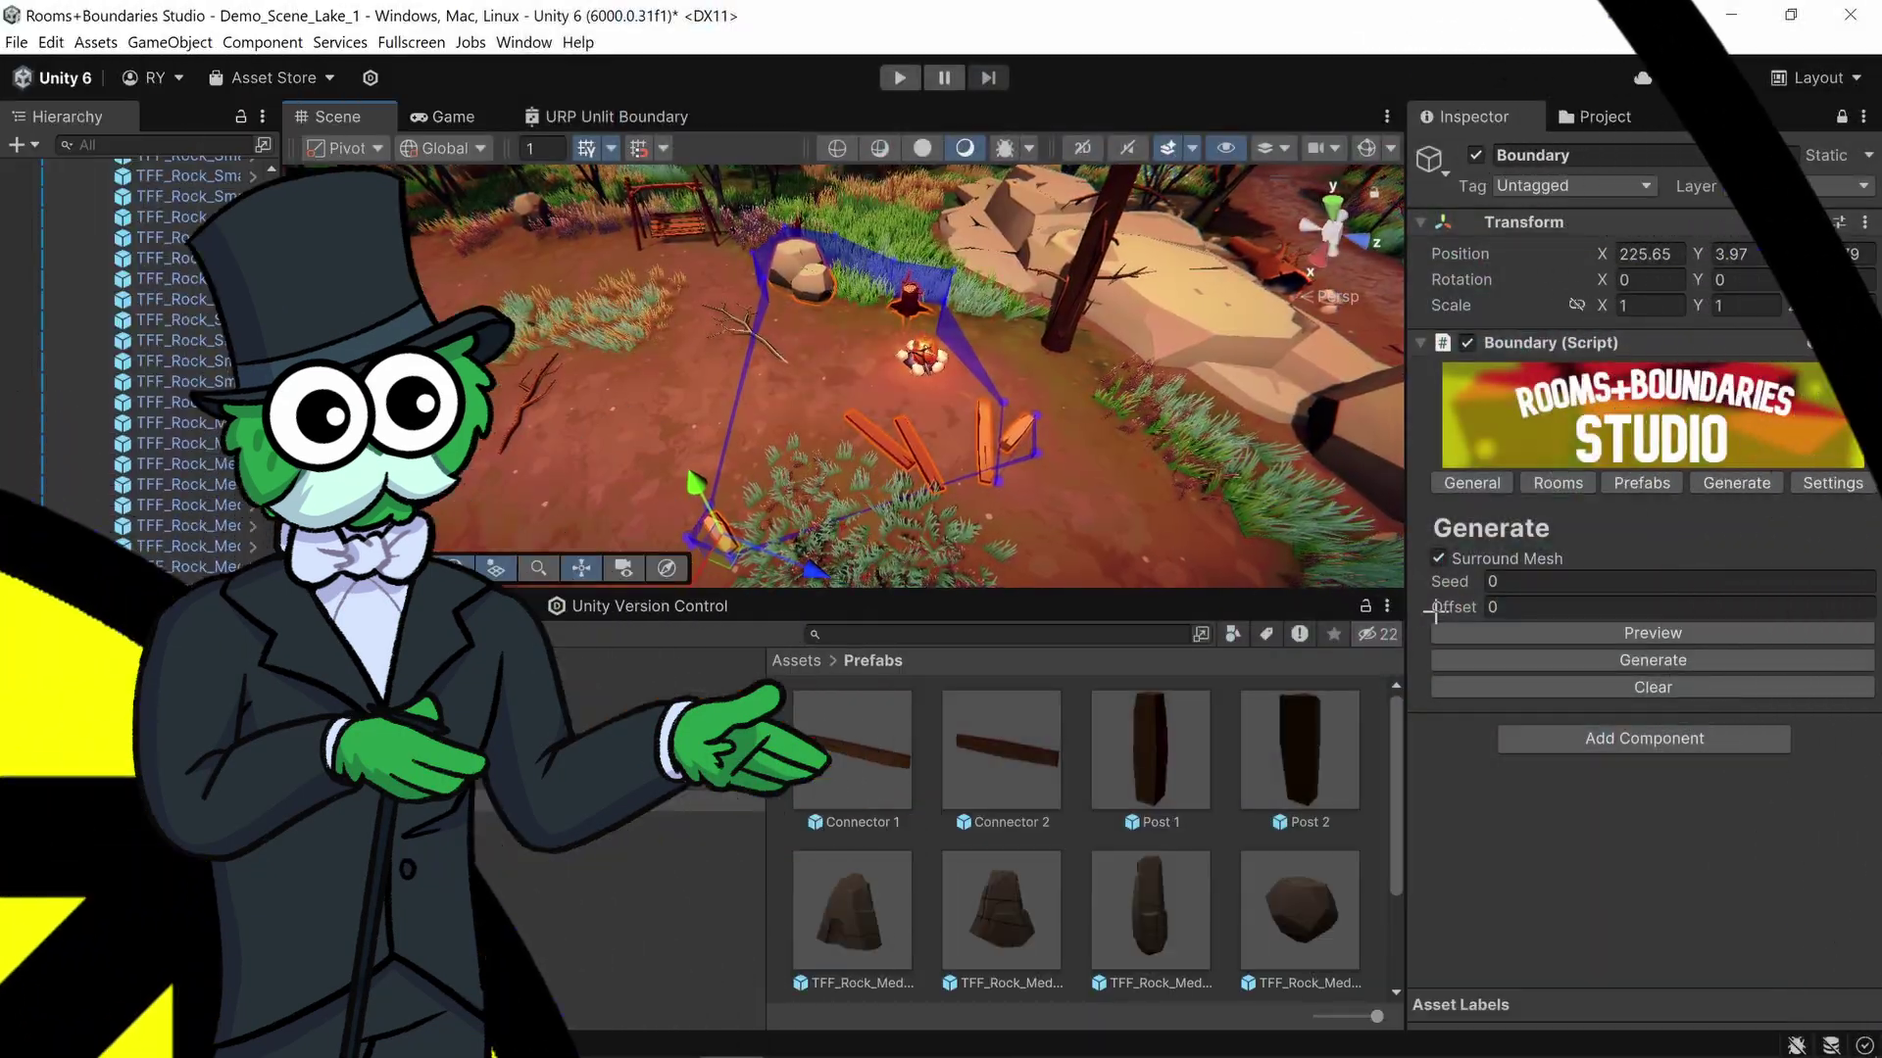
Step: Adjust the generation seed of the boundary surrounding the campfire objects
{"action": "left_click_drag", "start_coordinate": [1447, 576], "coordinate": [1467, 572]}
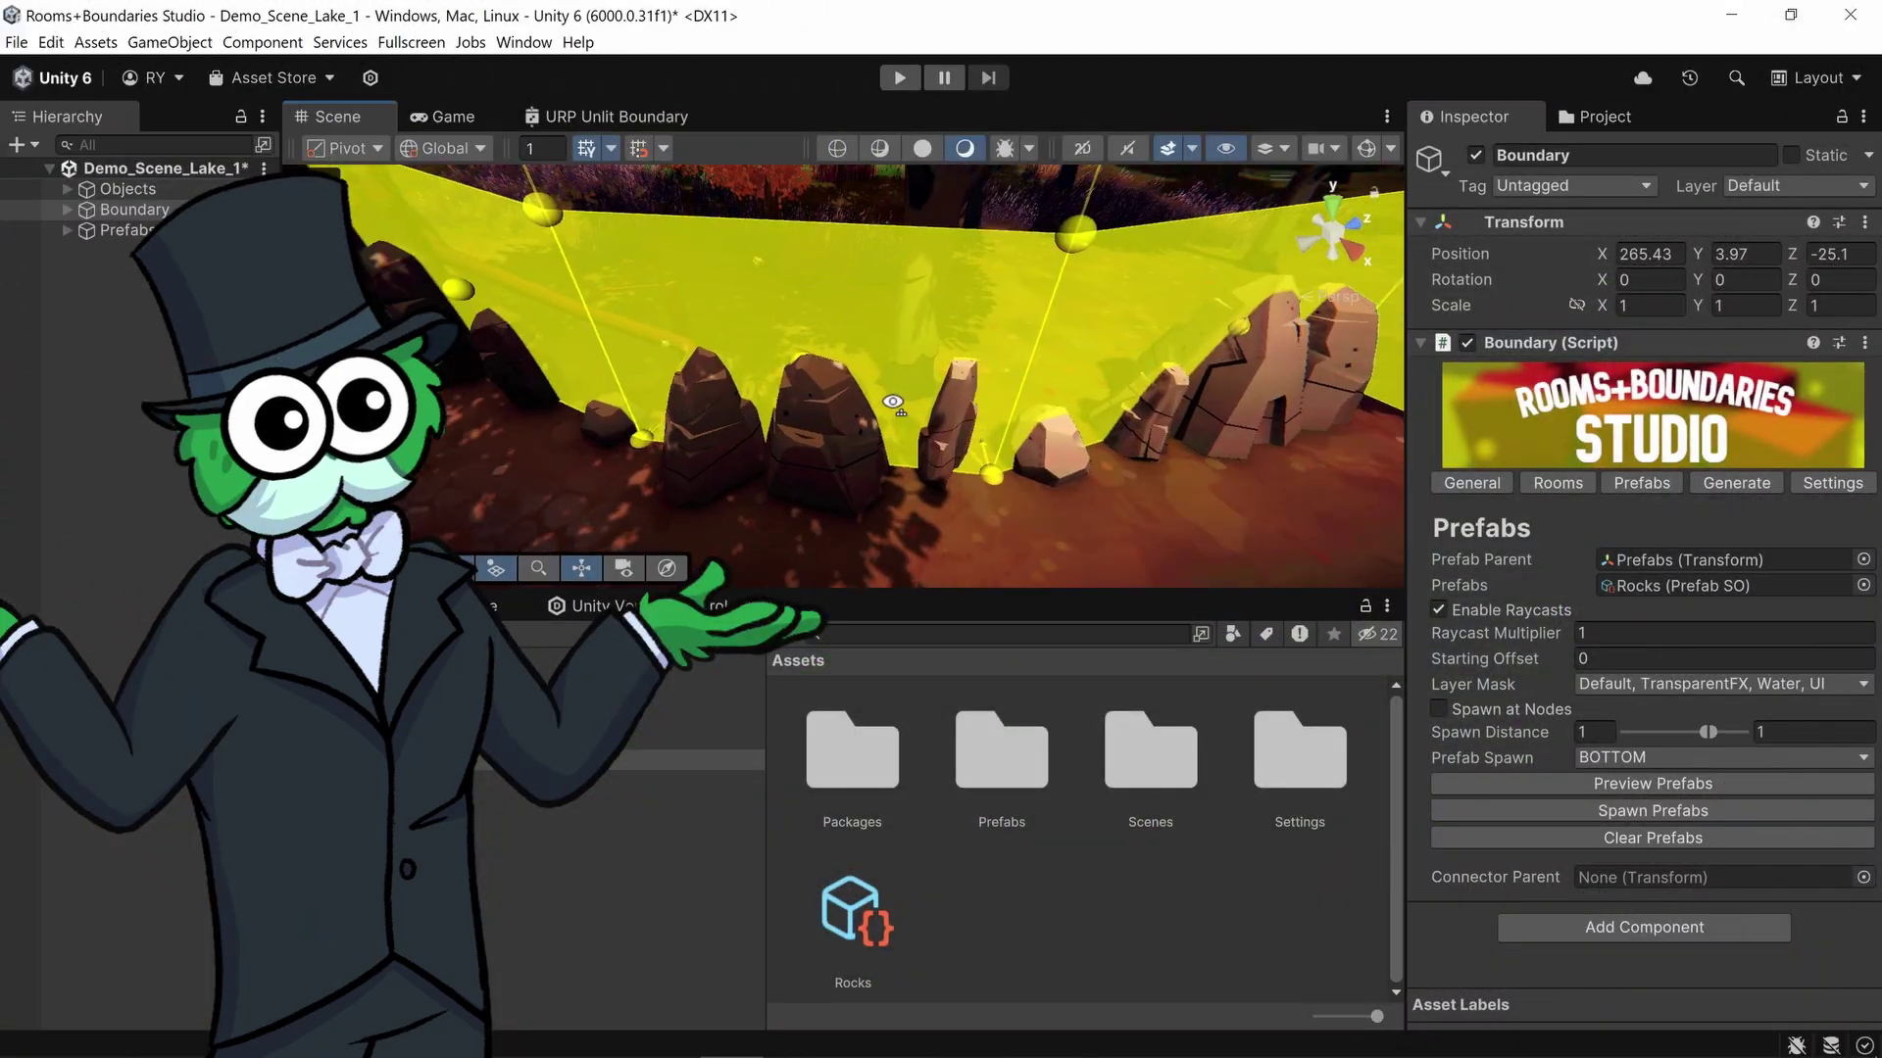
Step: Connect the spawned fence posts using the Connector 1 and Connector 2 prefabs
{"action": "right_click_drag", "start_coordinate": [723, 295], "coordinate": [177, 291]}
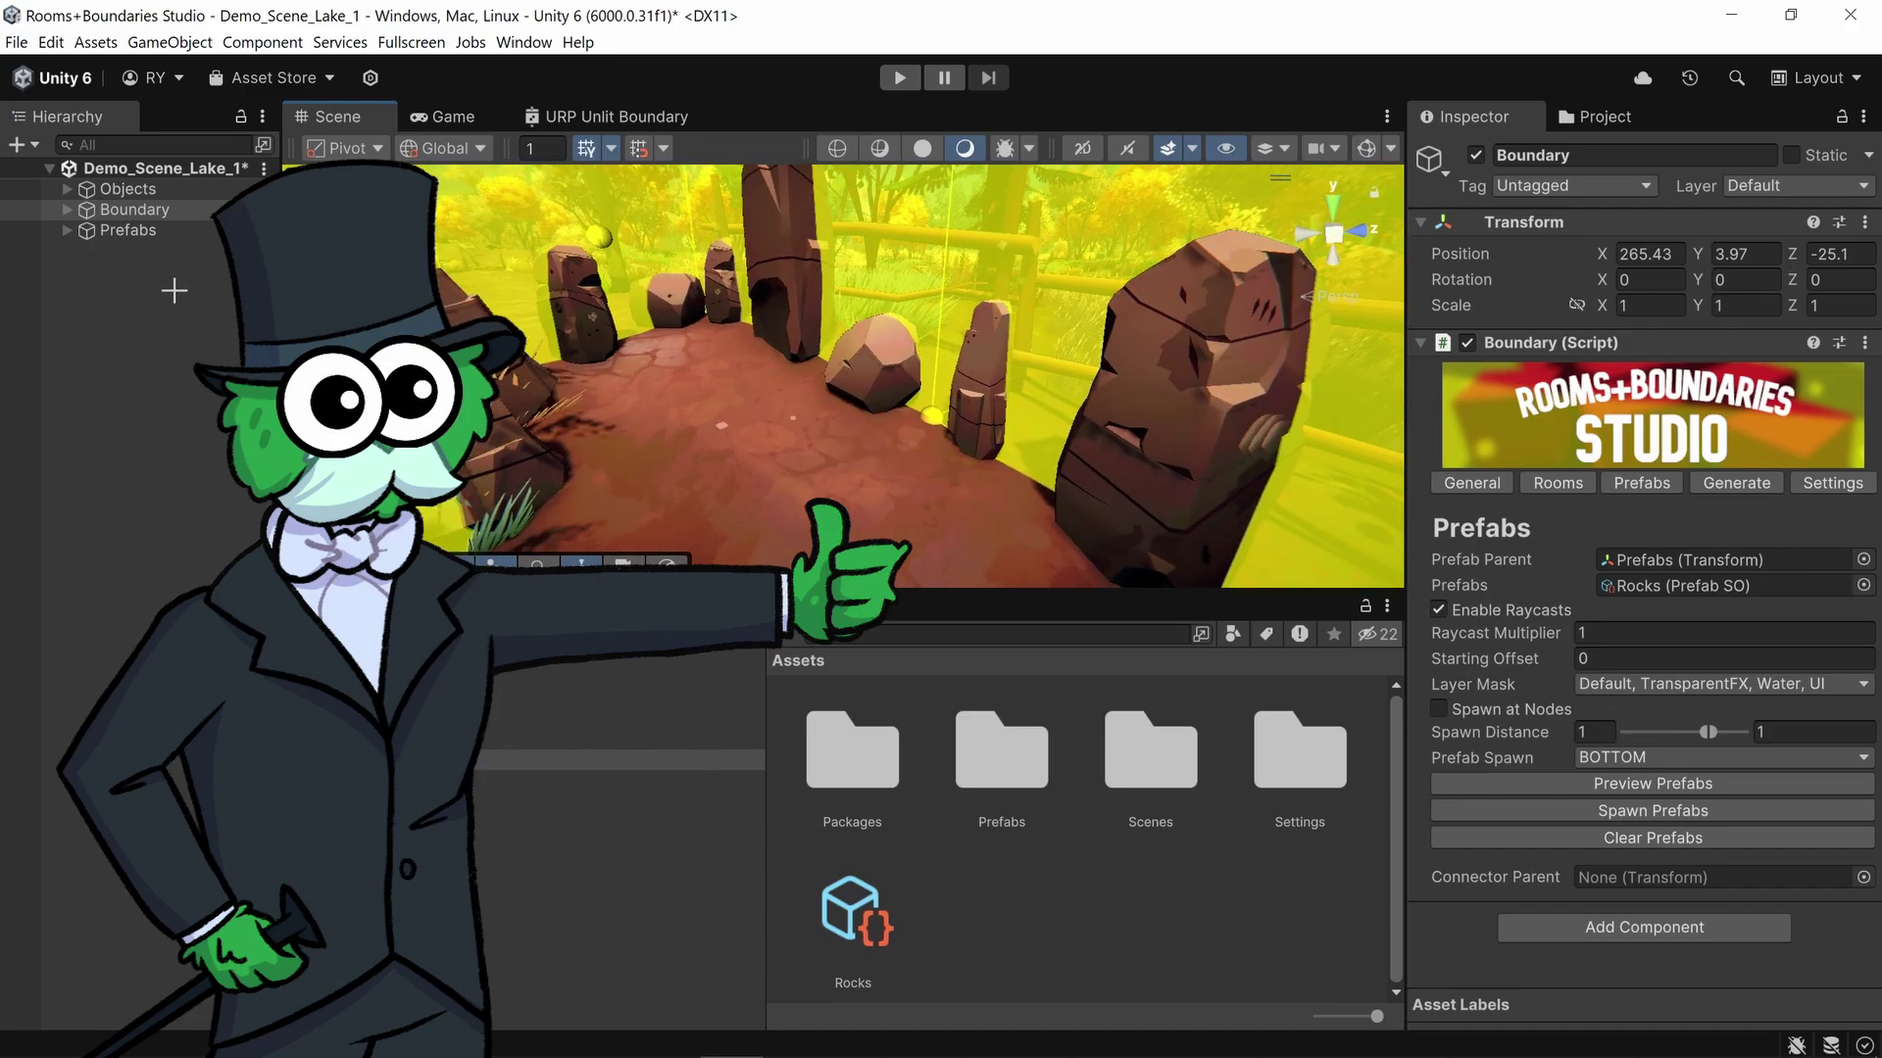
{"action": "left_click", "coordinate": [66, 229]}
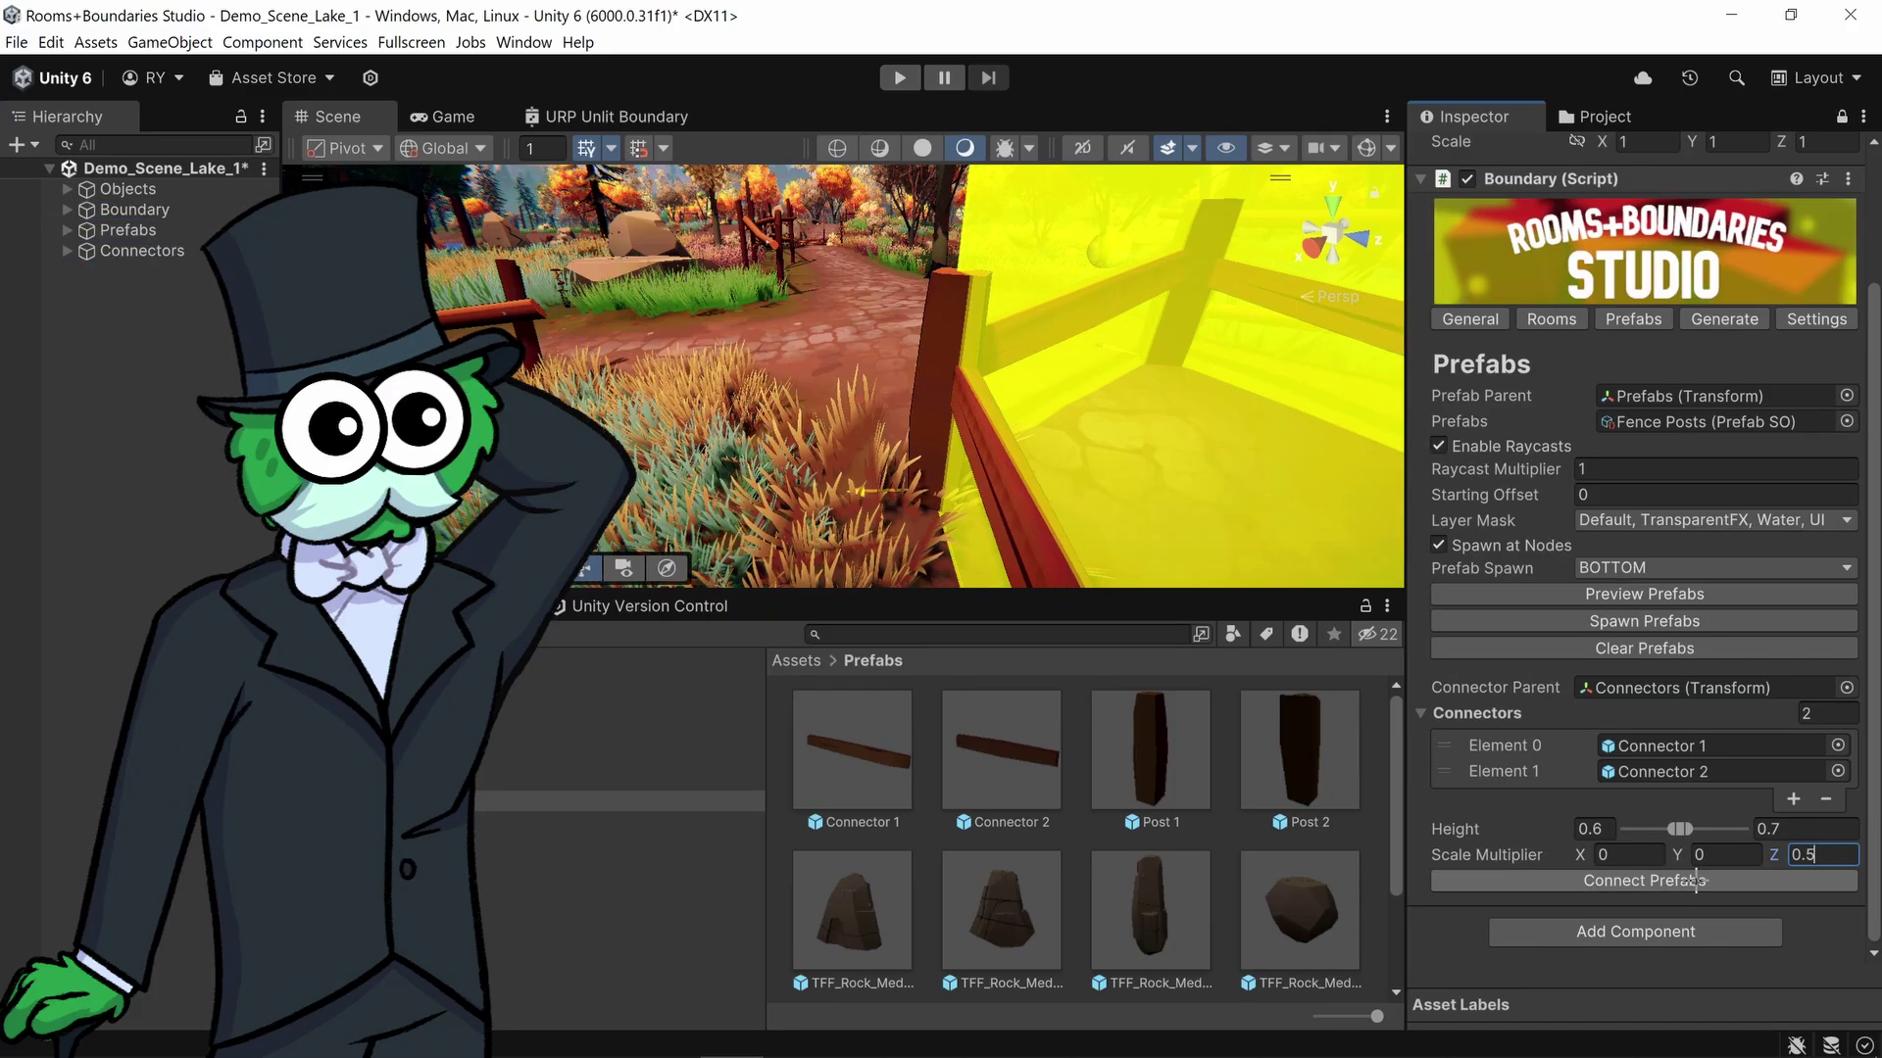
{"action": "left_click", "coordinate": [1695, 880]}
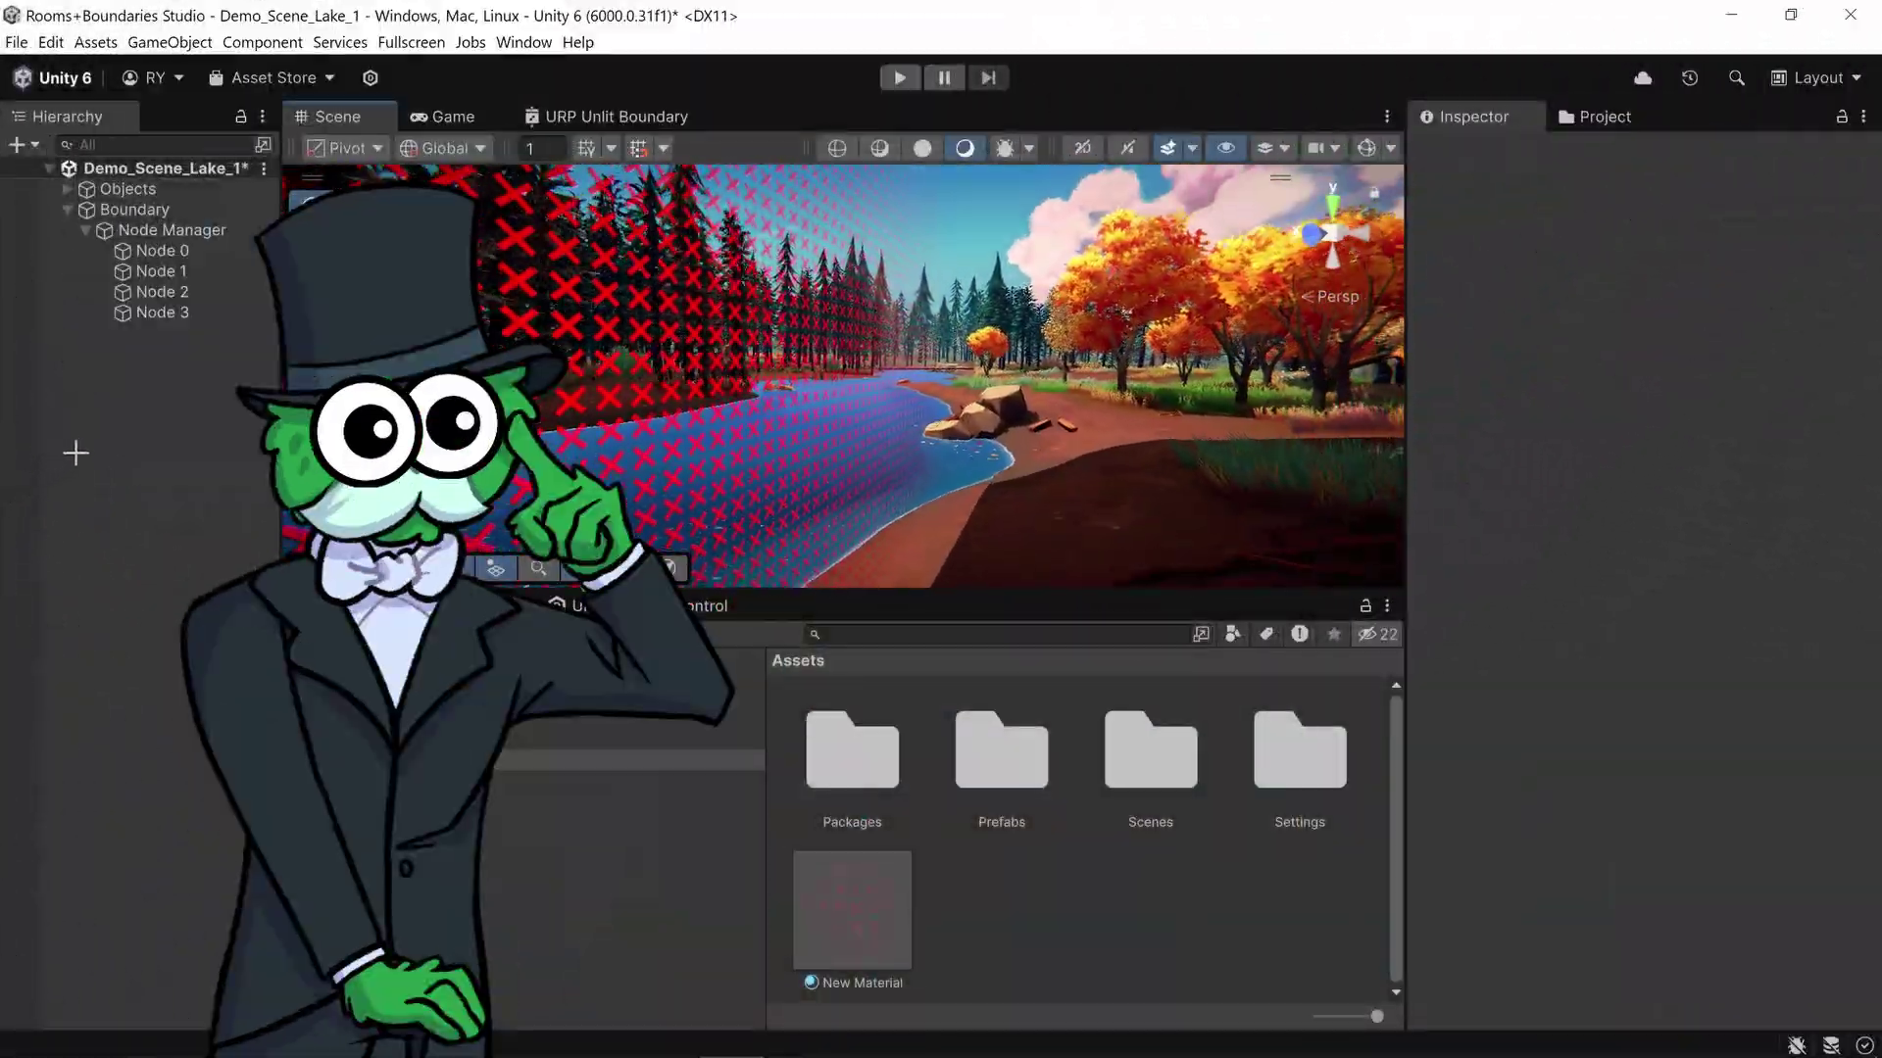
{"action": "key", "text": "w"}
{"action": "right_click_drag", "start_coordinate": [76, 453], "coordinate": [541, 470]}
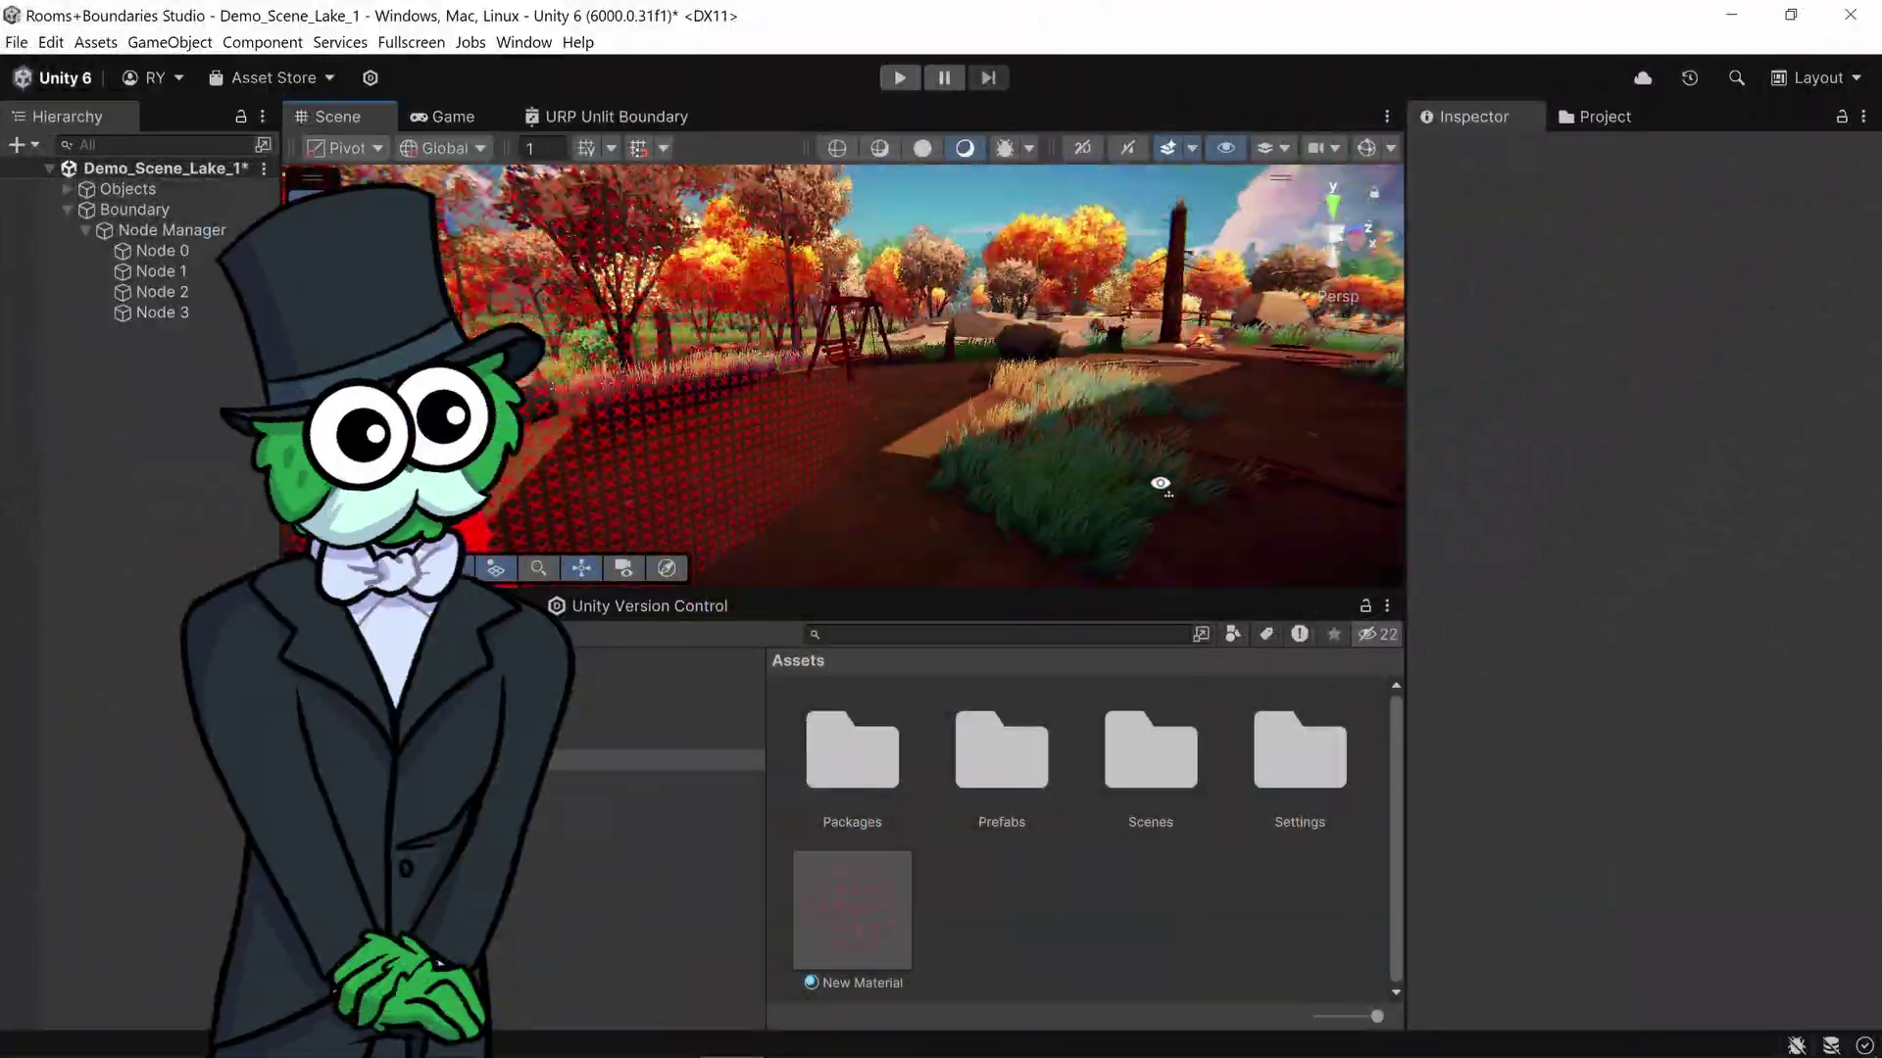
{"action": "right_click_drag", "start_coordinate": [1117, 431], "coordinate": [1154, 443]}
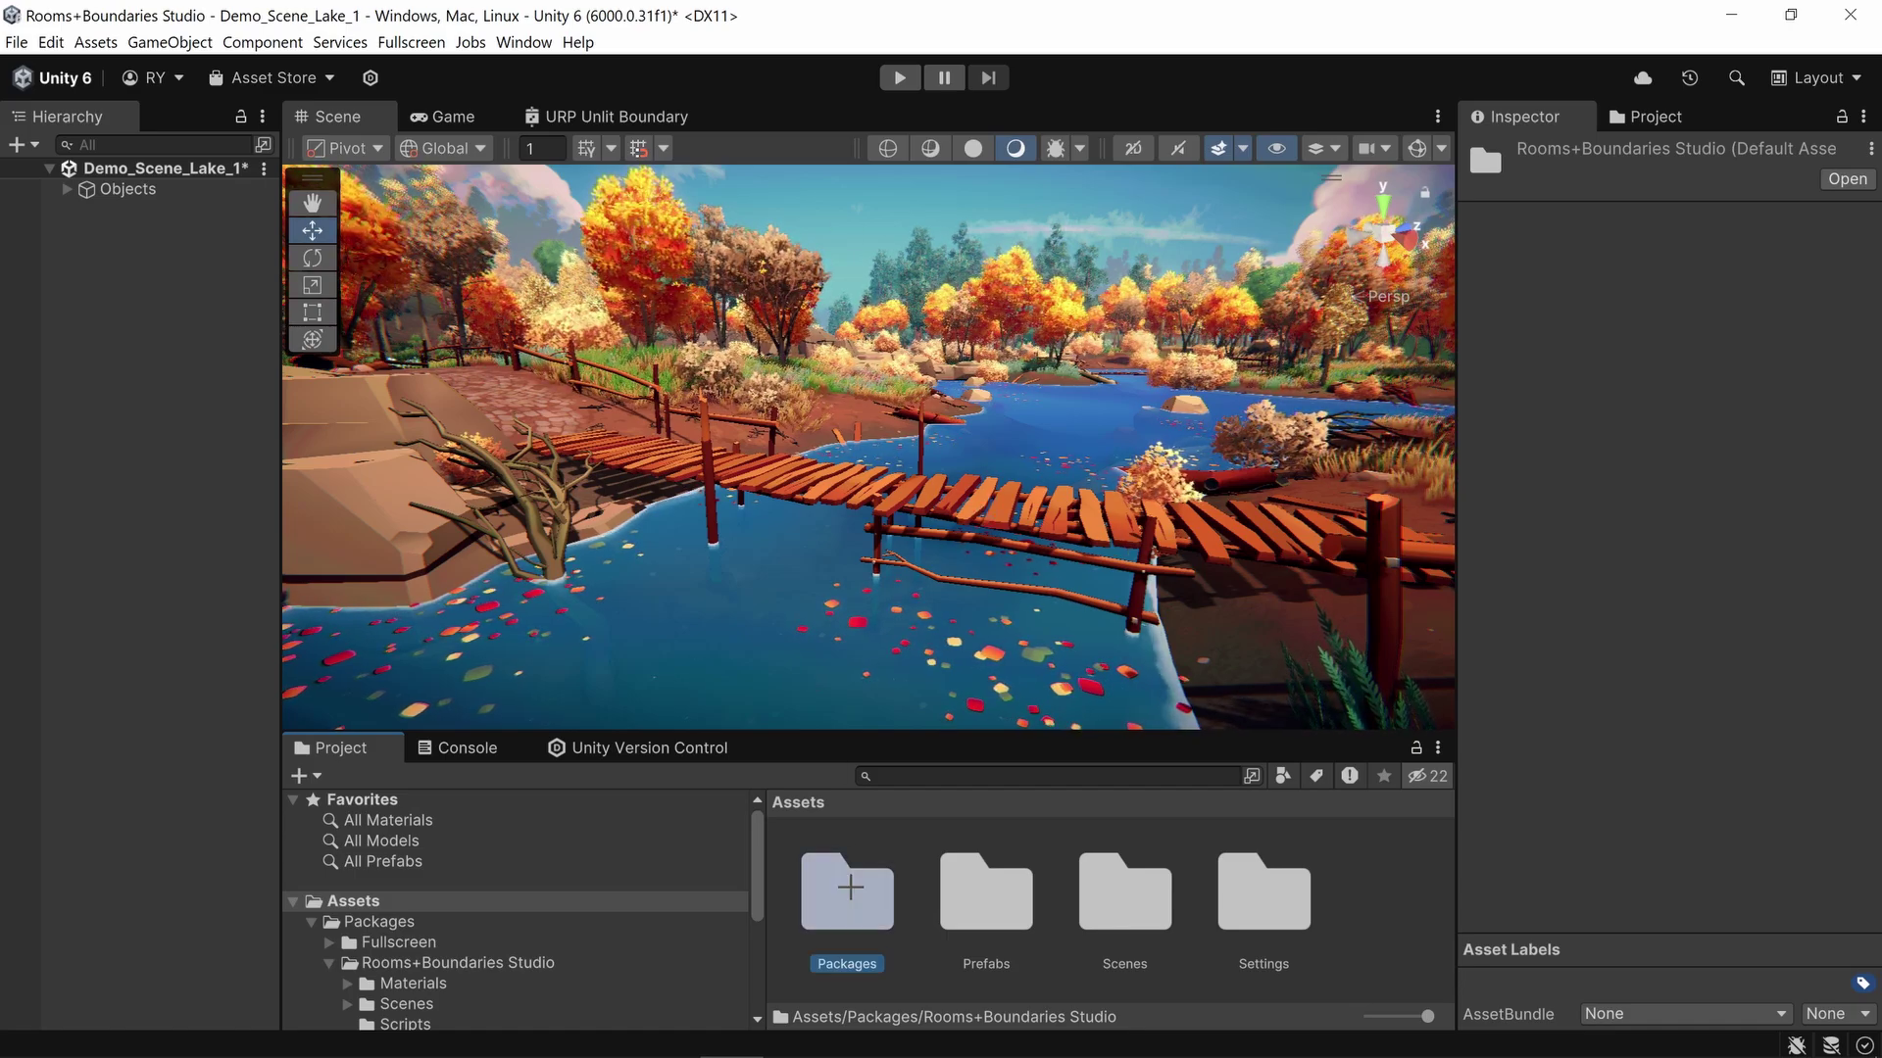
Step: Look through the Fullscreen, Rooms+Boundaries Studio, Toon Fantasy Nature and Yughues metal folders in Packages, and return to the Assets folder
{"action": "double_click", "coordinate": [840, 891]}
{"action": "left_click", "coordinate": [840, 893]}
{"action": "left_click", "coordinate": [1002, 892]}
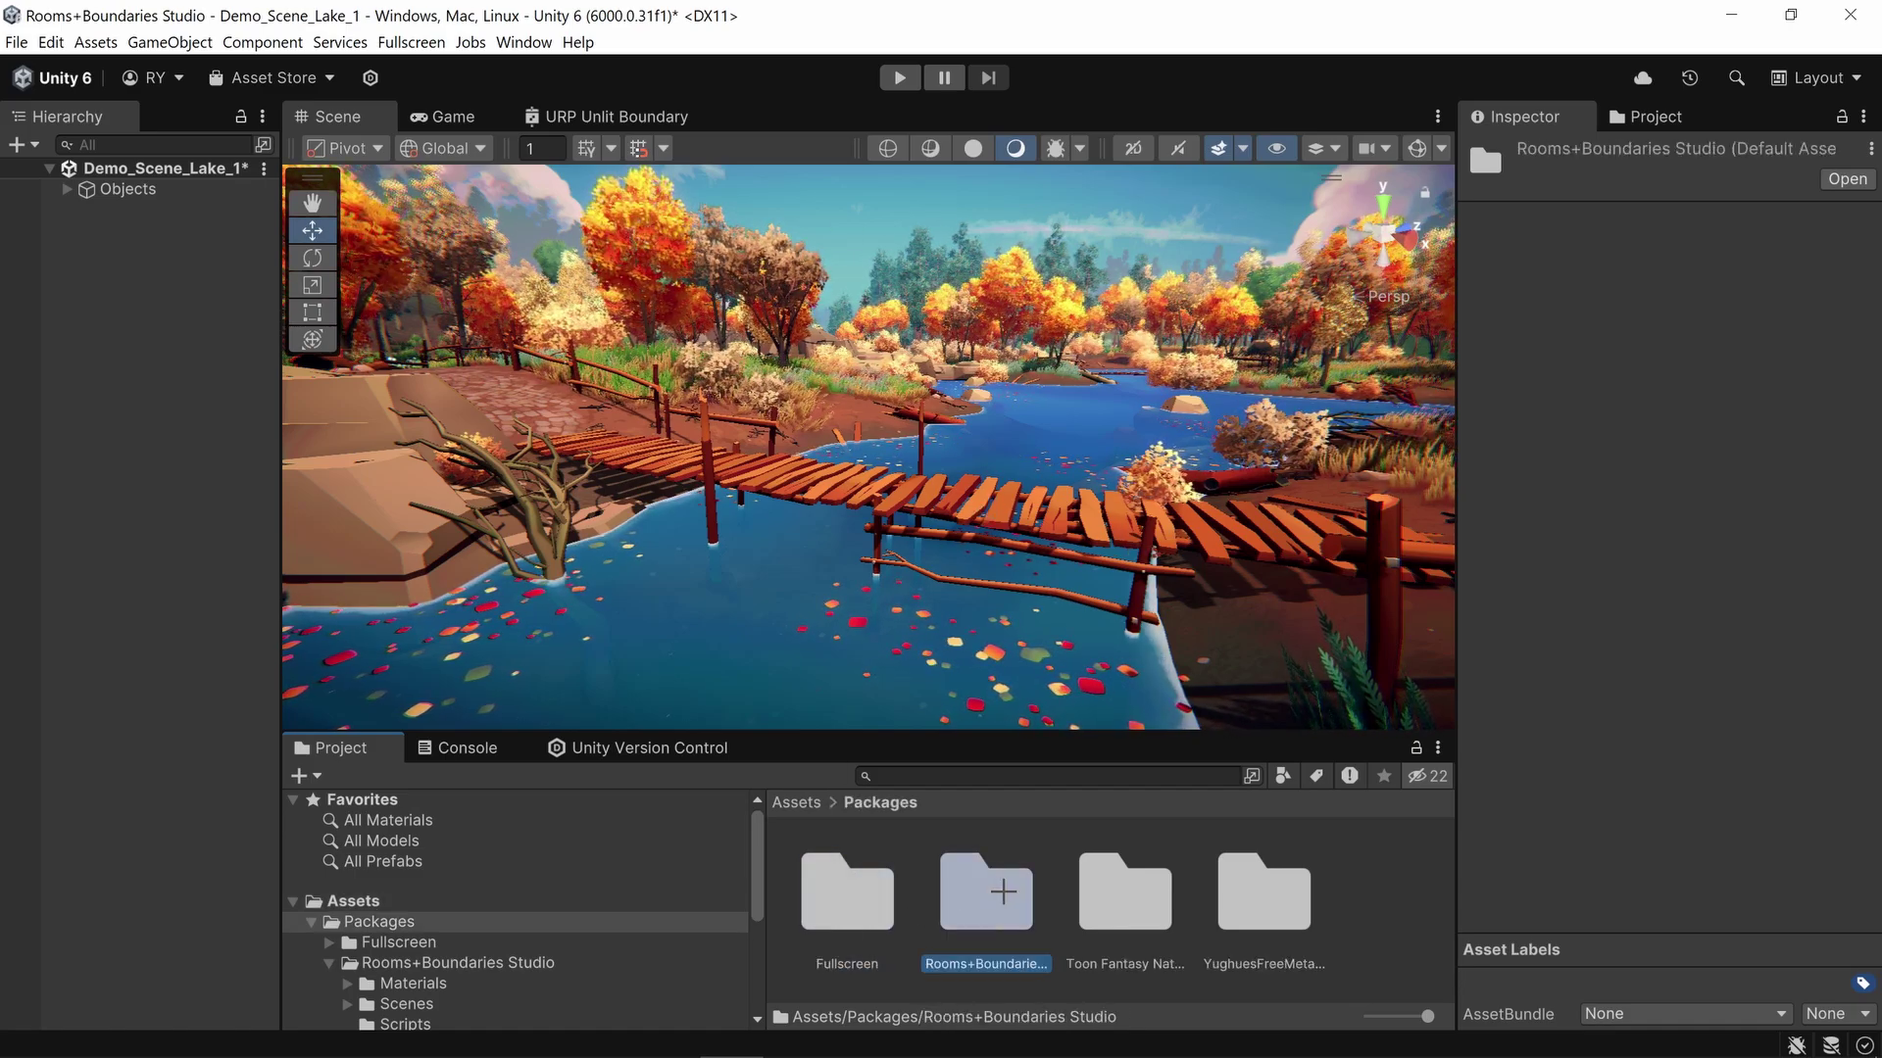
{"action": "left_click", "coordinate": [1129, 888]}
{"action": "left_click", "coordinate": [1254, 890]}
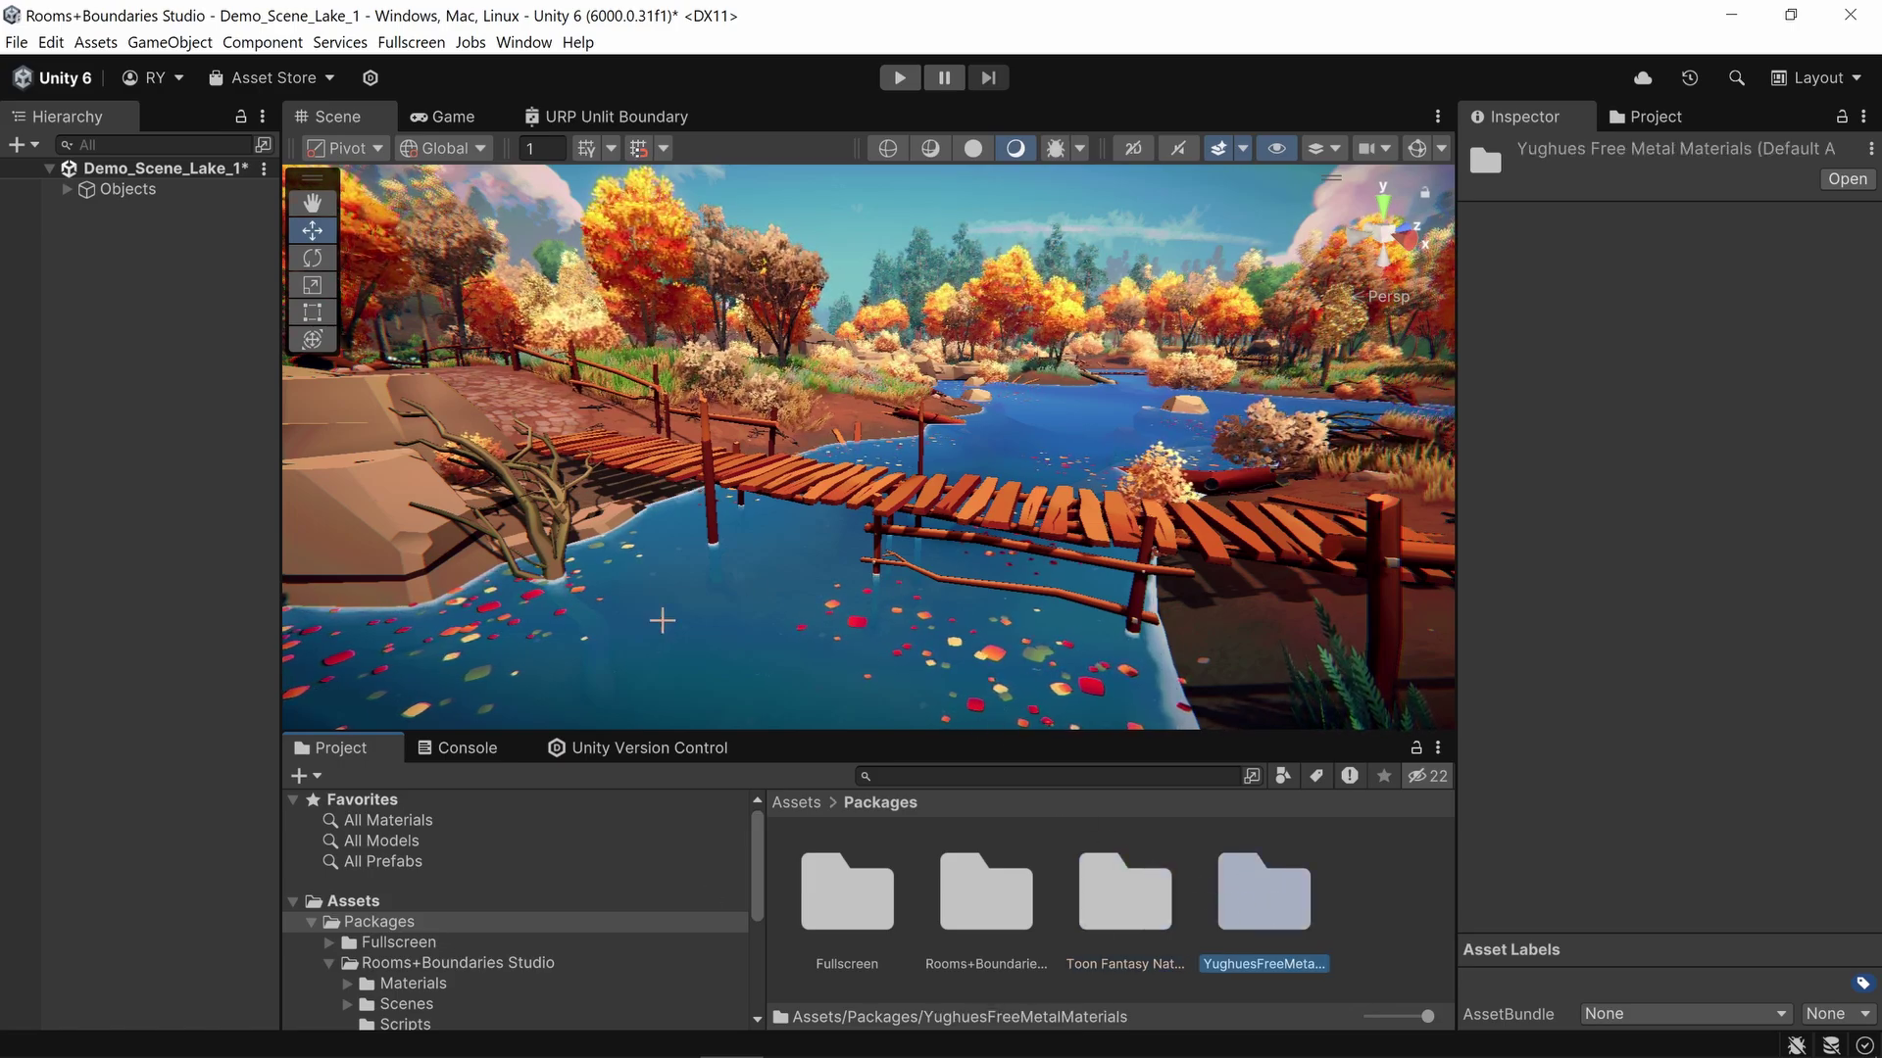
{"action": "left_click", "coordinate": [796, 802]}
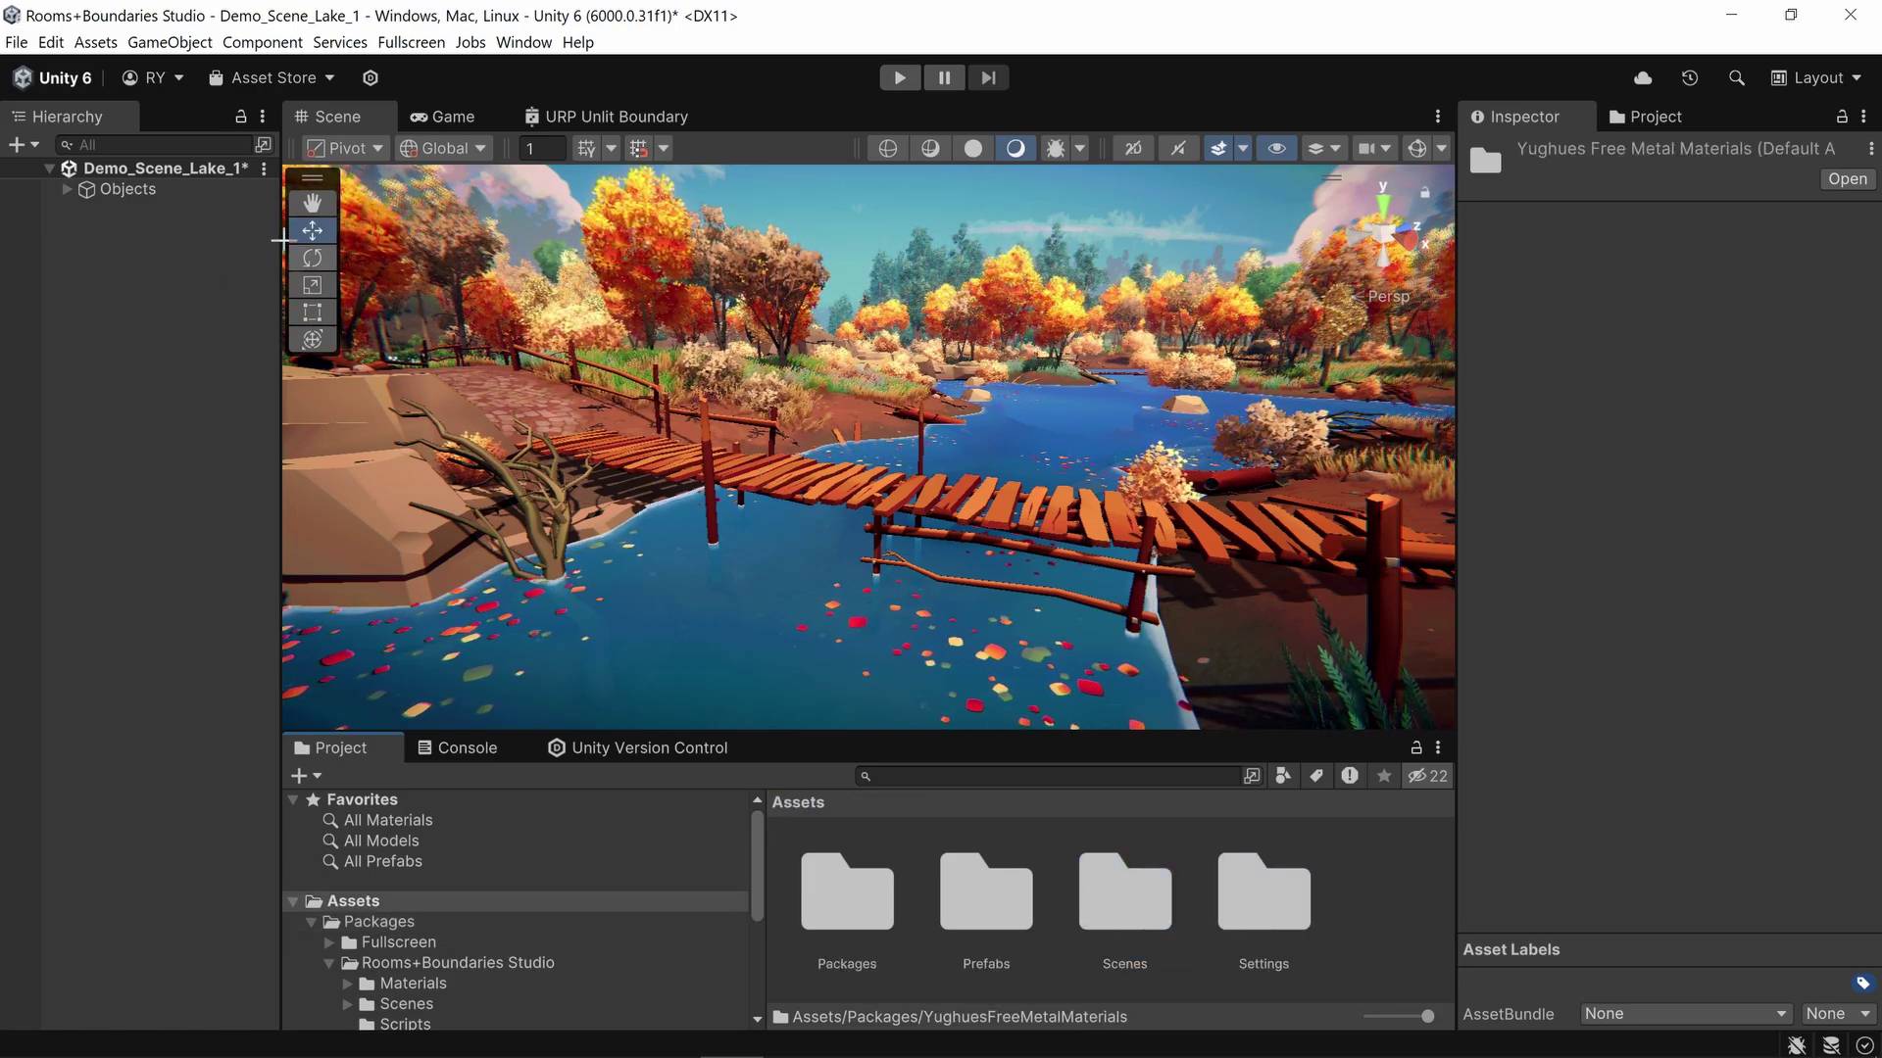
Step: Add a 3D Boundary object to the scene and raise it to Y 2
{"action": "right_click", "coordinate": [106, 271]}
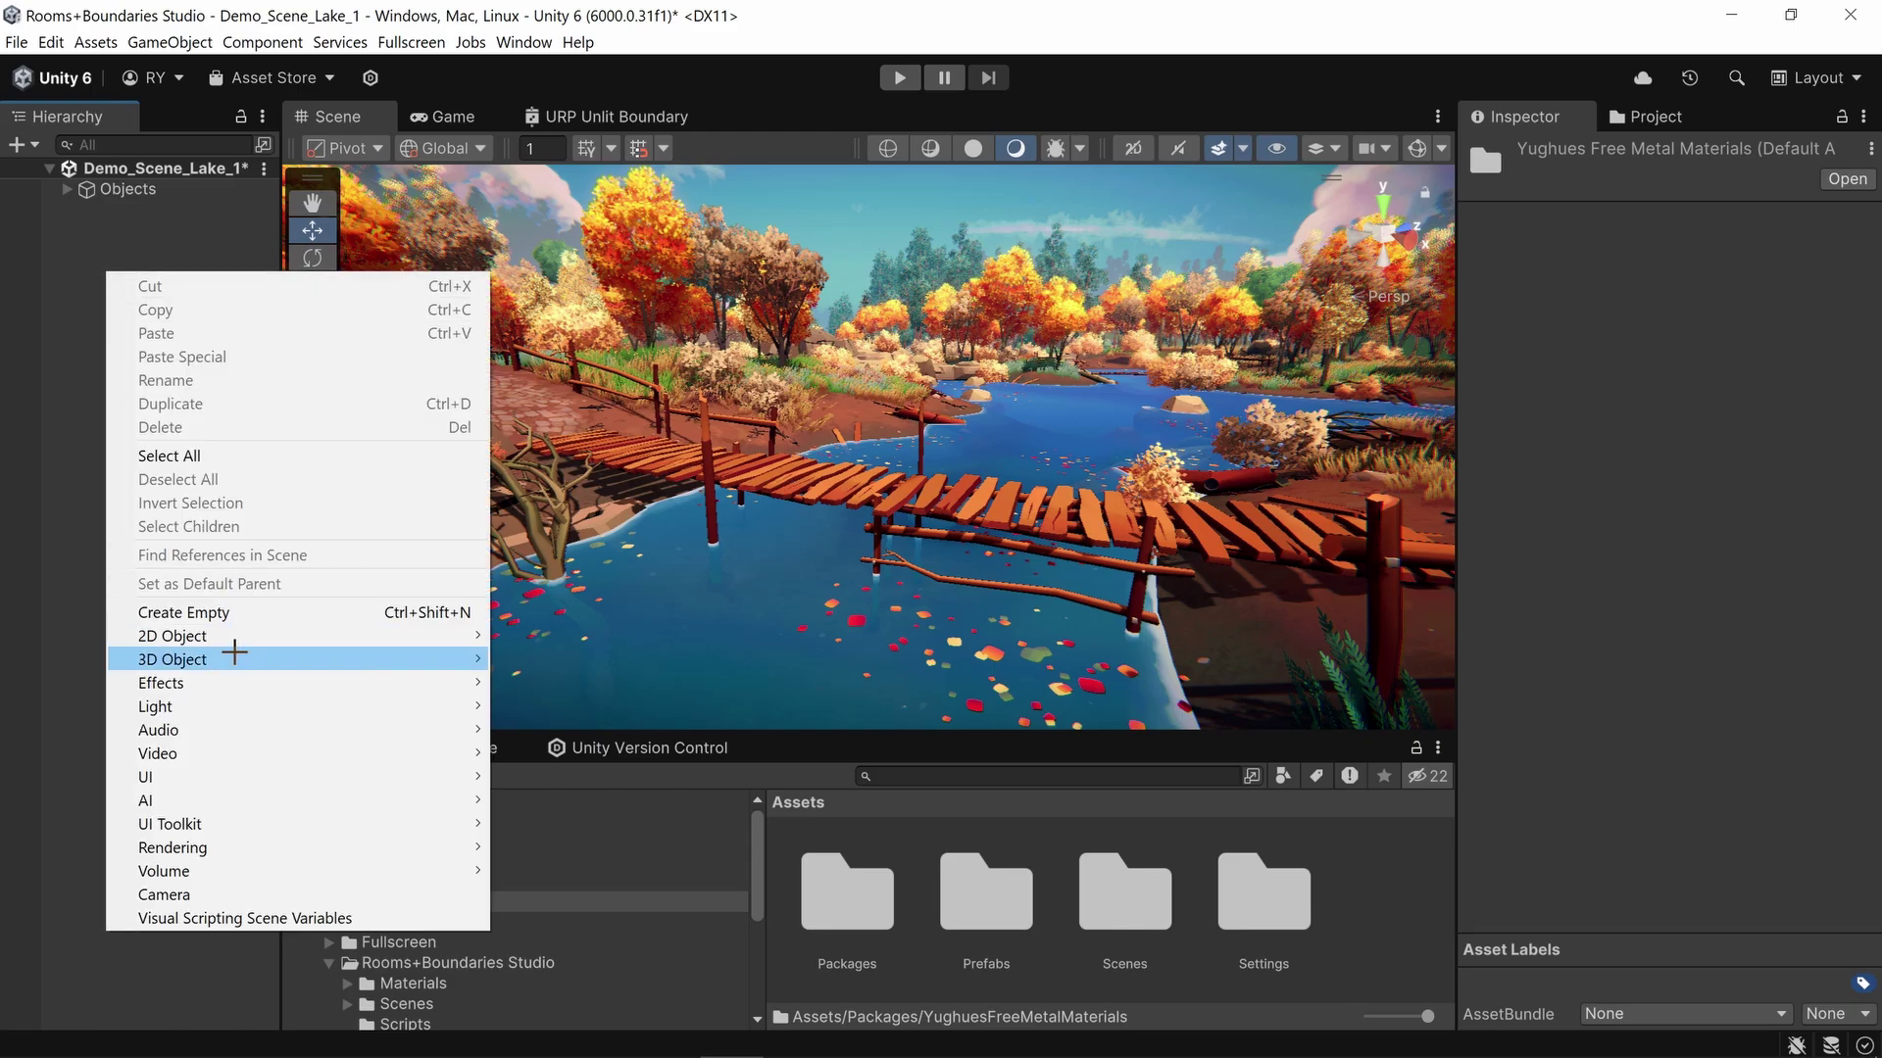
{"action": "mouse_move", "coordinate": [269, 659]}
{"action": "left_click", "coordinate": [597, 858]}
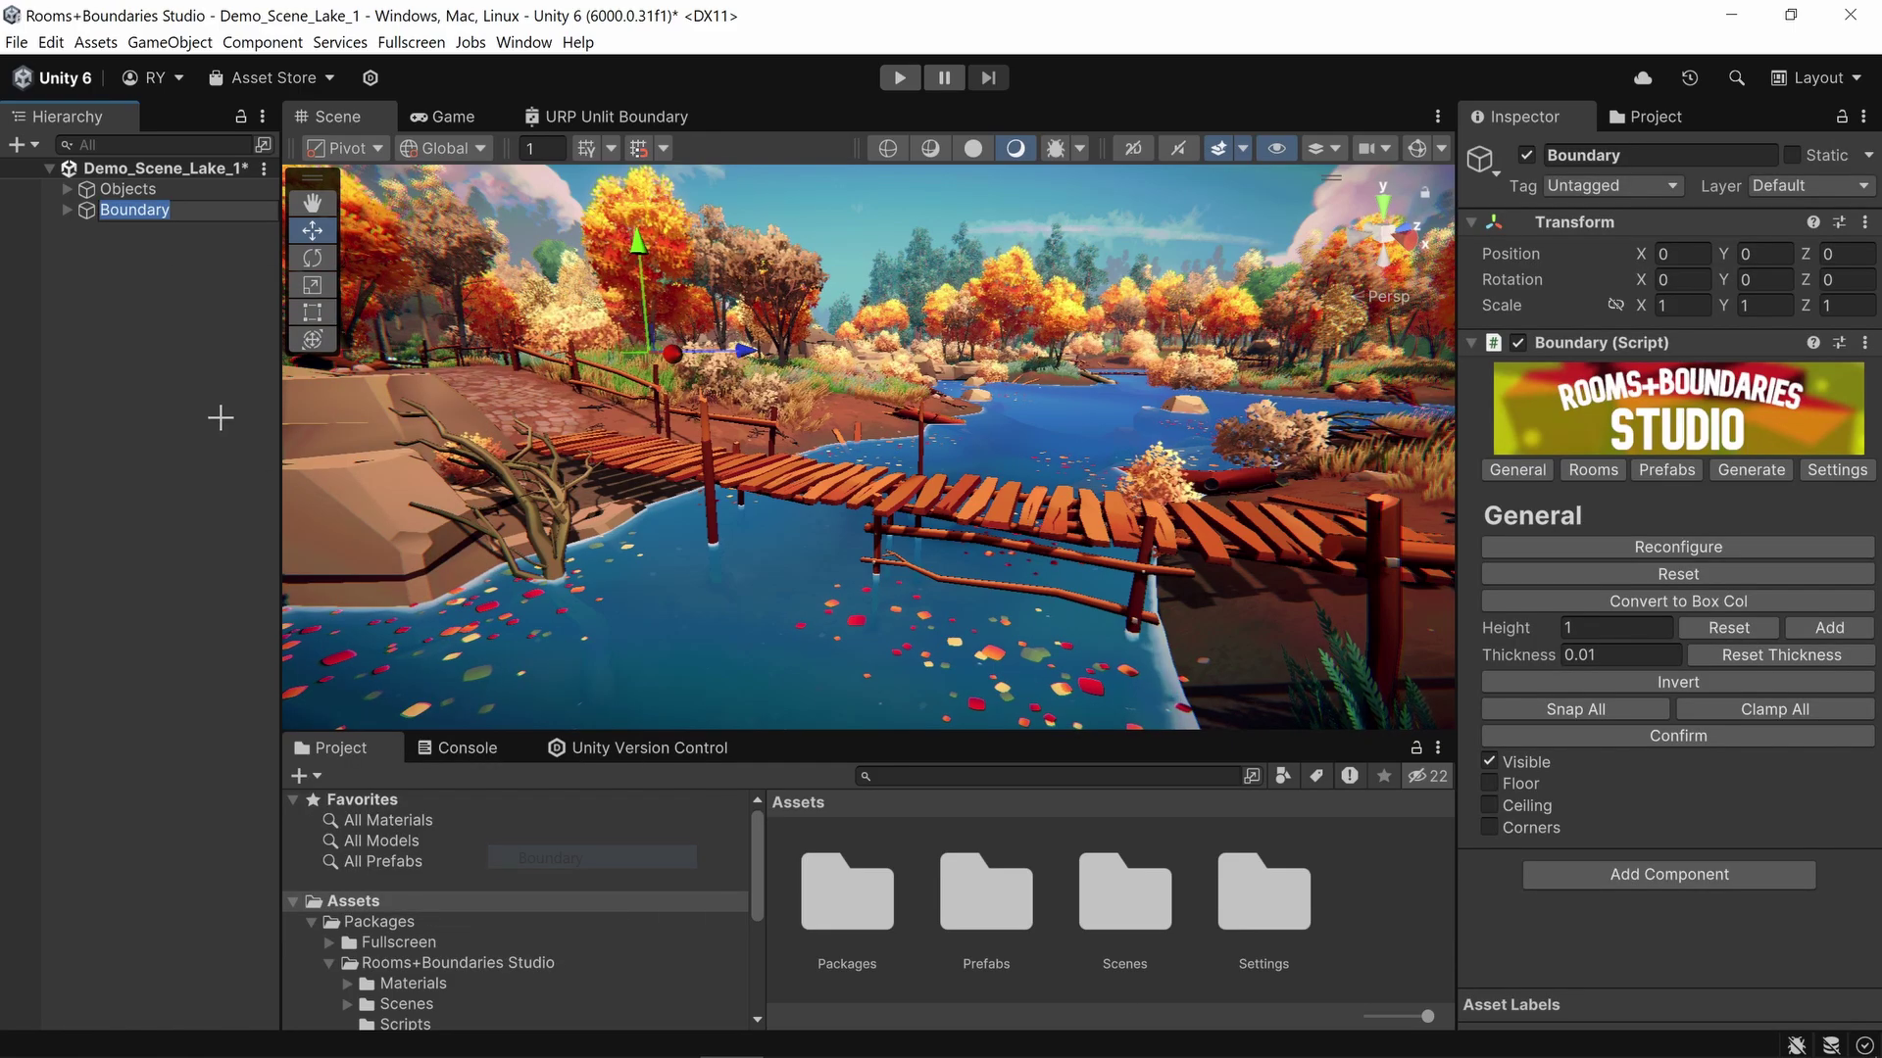
{"action": "key", "text": "f"}
{"action": "right_click_drag", "start_coordinate": [866, 408], "coordinate": [866, 637]}
{"action": "left_click_drag", "start_coordinate": [882, 401], "coordinate": [842, 281]}
{"action": "right_click_drag", "start_coordinate": [844, 286], "coordinate": [956, 395]}
{"action": "key", "text": "s"}
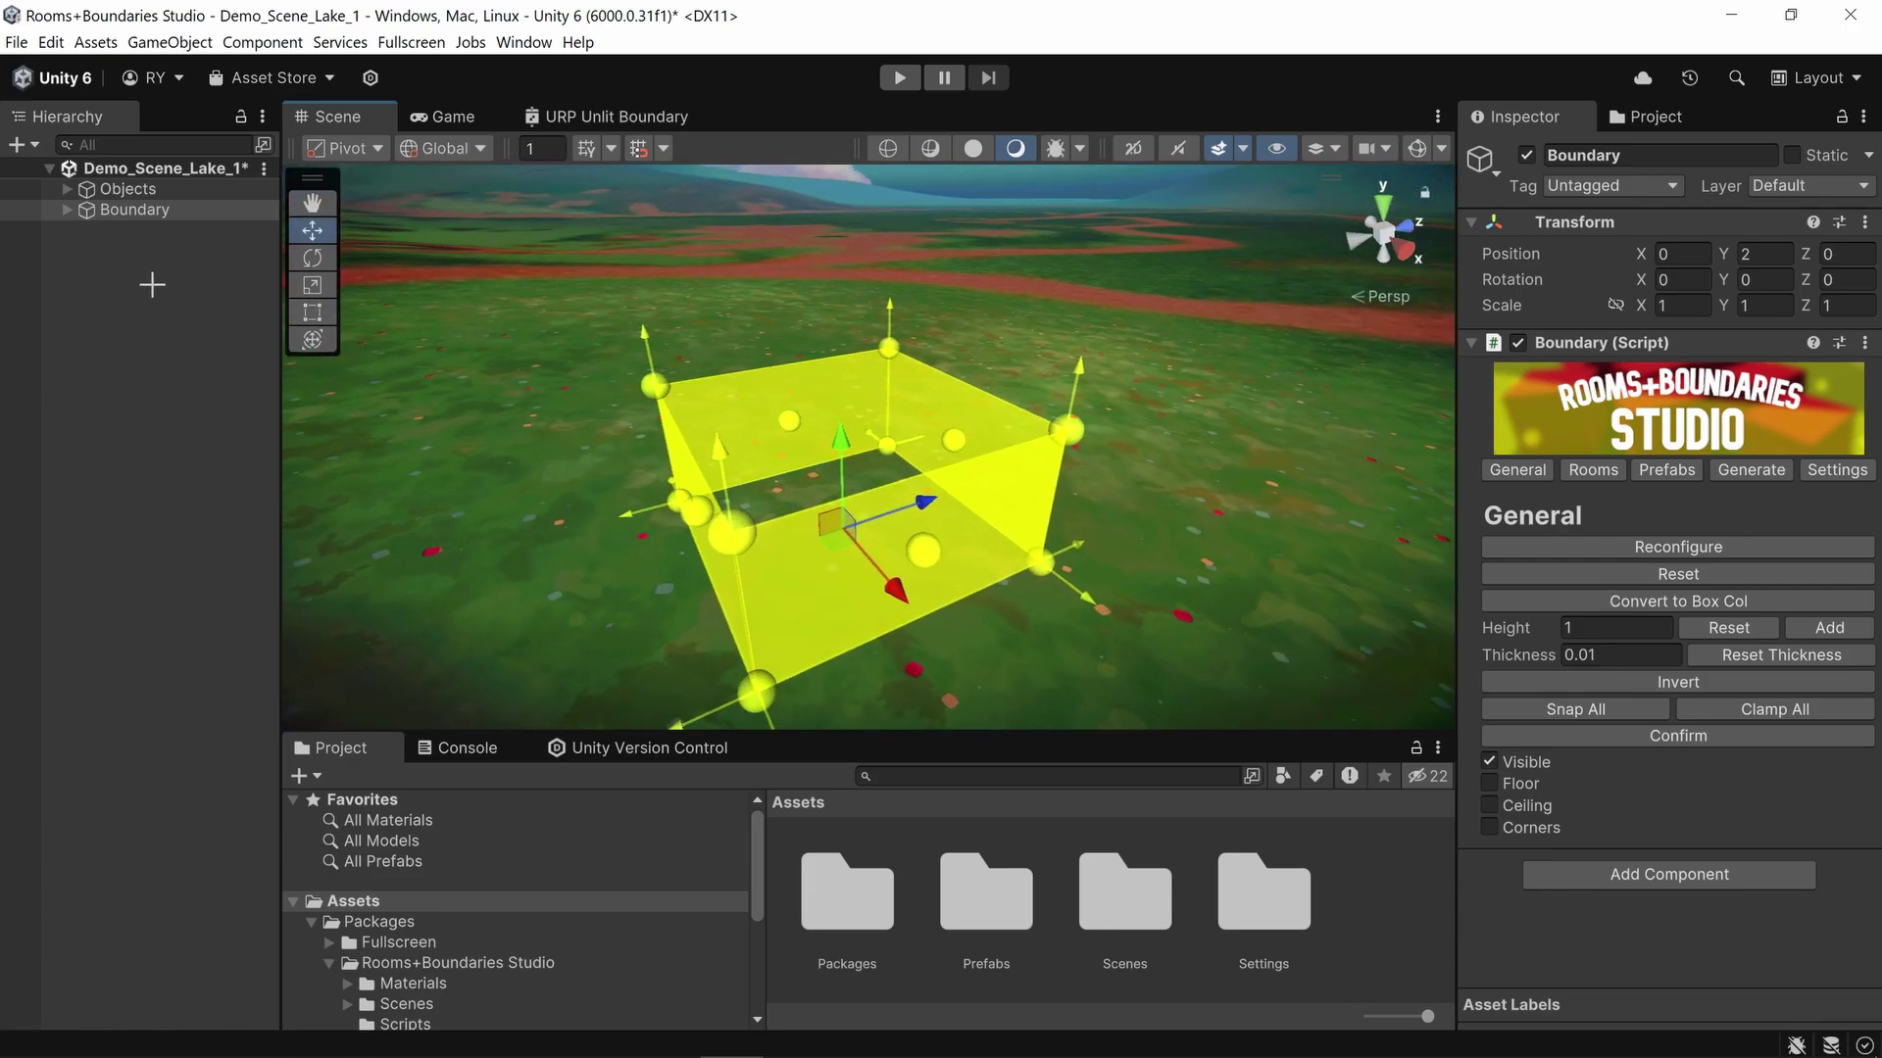
Step: Create an empty game object and add the Boundary component to it
{"action": "right_click", "coordinate": [90, 285]}
{"action": "left_click", "coordinate": [222, 626]}
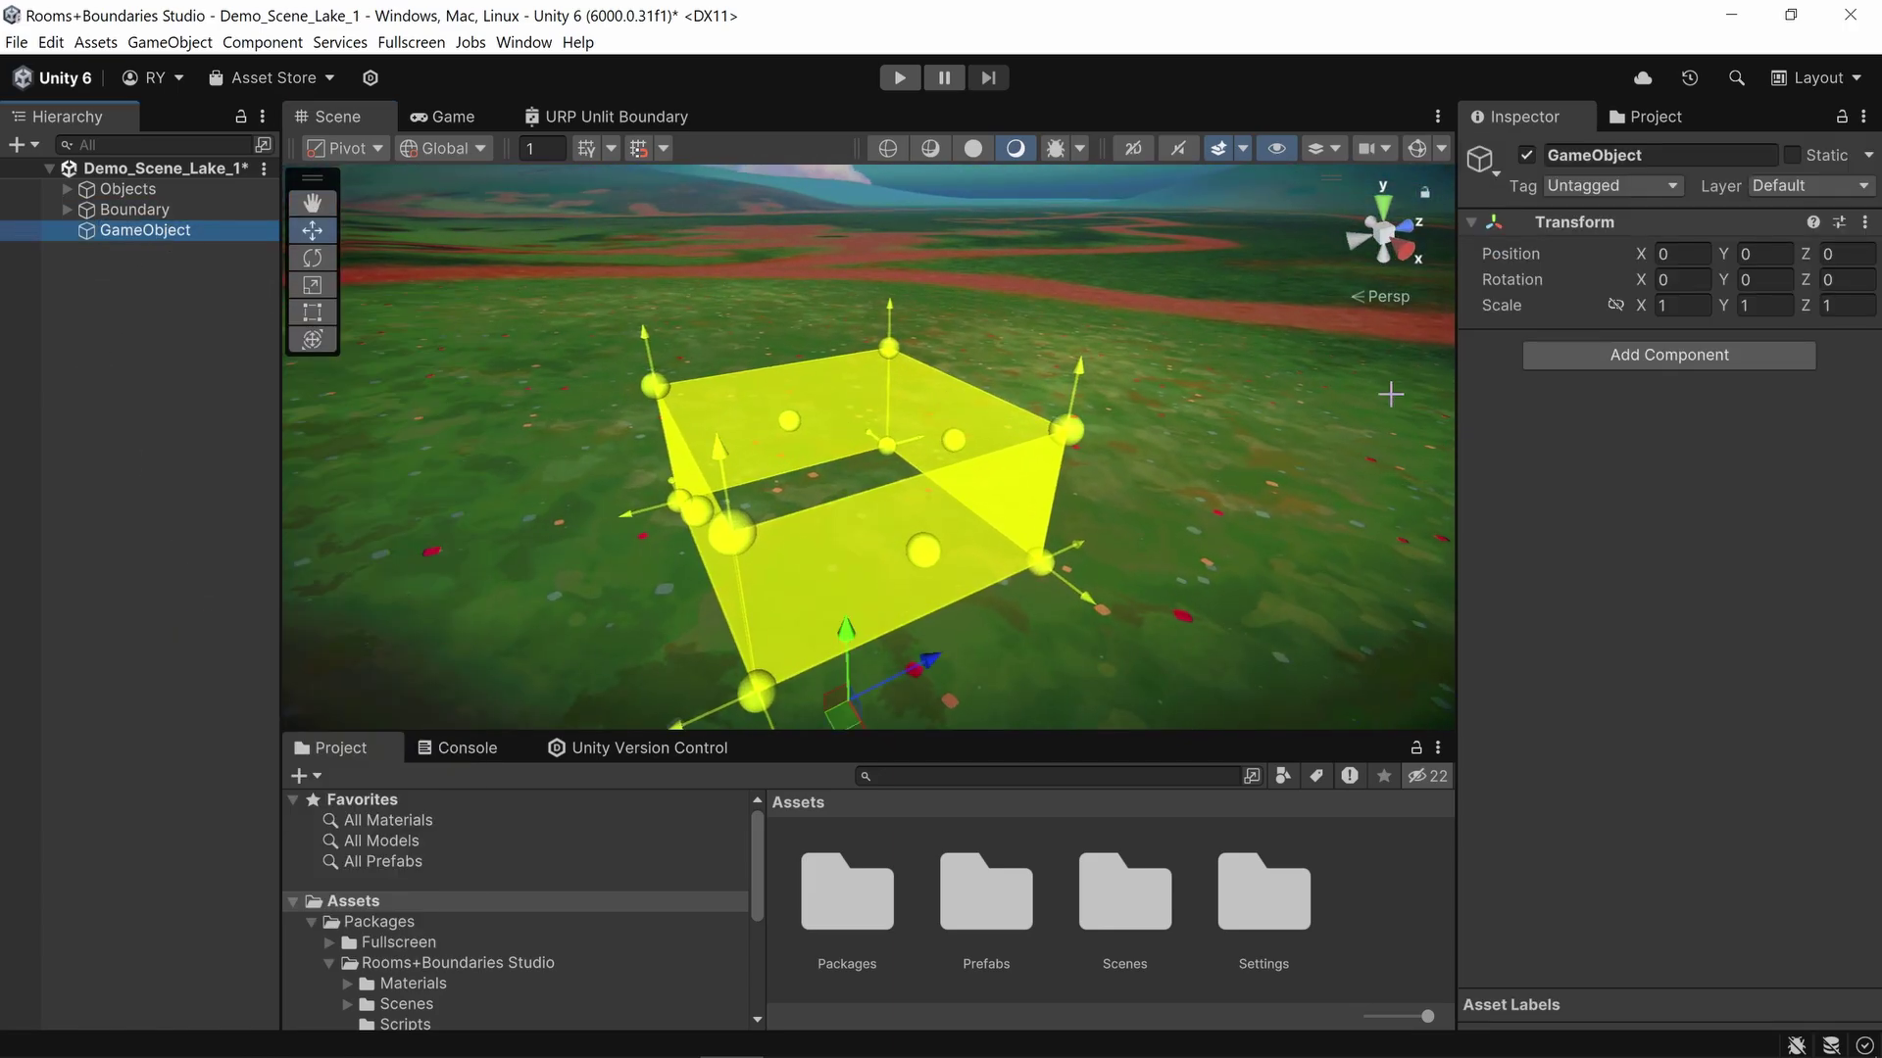
{"action": "left_click", "coordinate": [1622, 354]}
{"action": "type", "text": "b"}
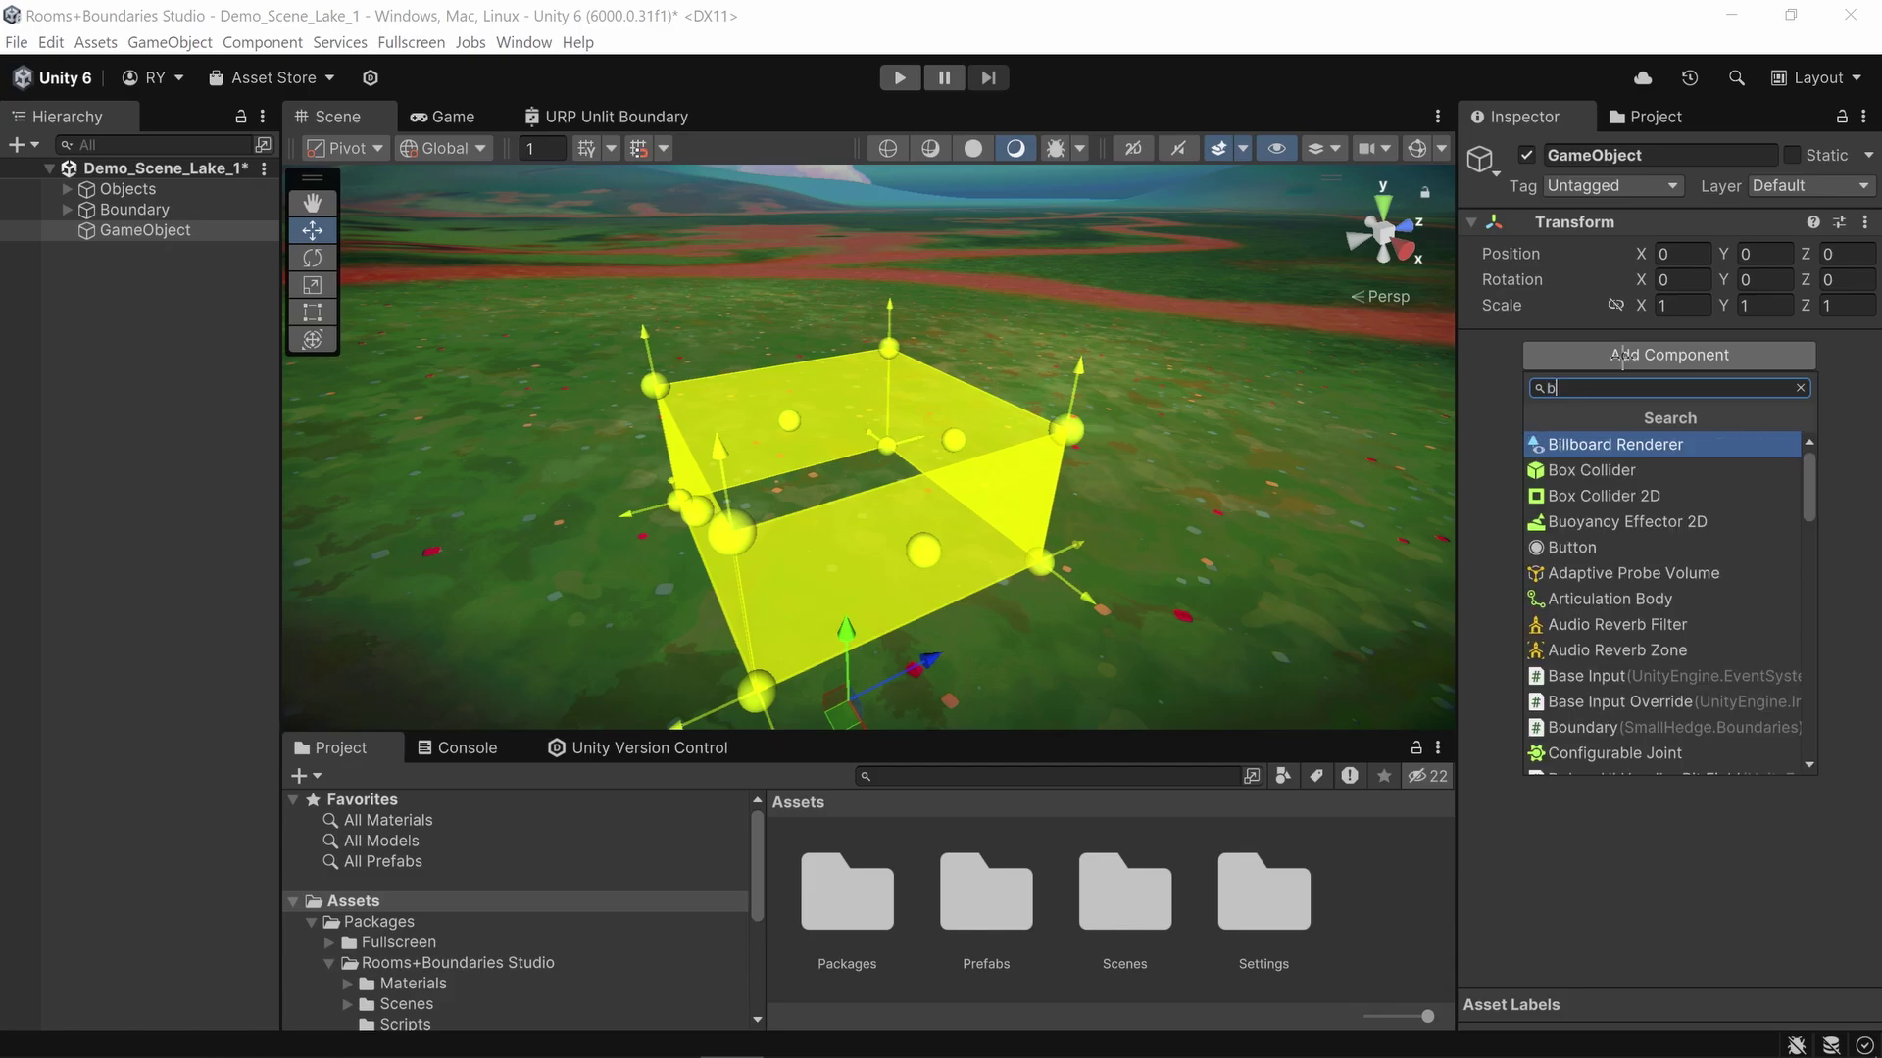
{"action": "type", "text": "oundary"}
{"action": "key", "text": "Return"}
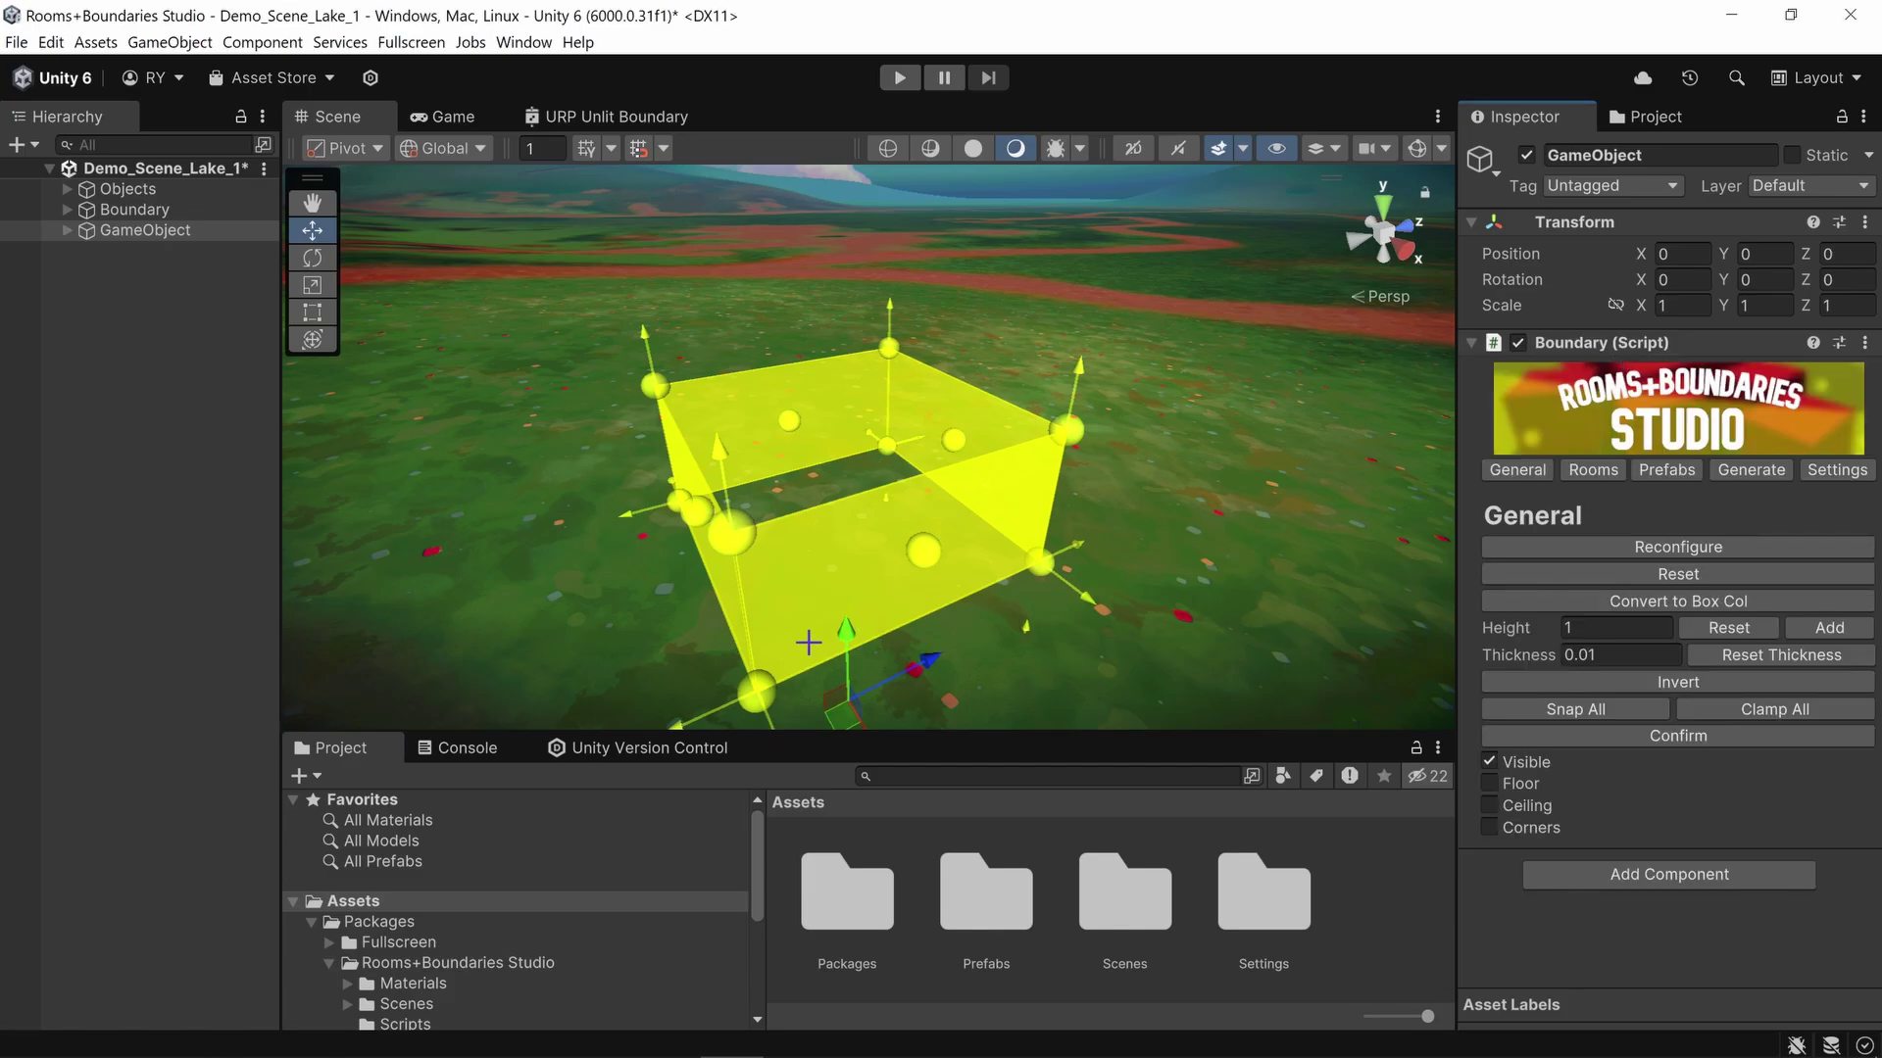
Step: Move the second boundary up and beside the first one, and delete it
{"action": "left_click_drag", "start_coordinate": [846, 632], "coordinate": [840, 383]}
{"action": "left_click_drag", "start_coordinate": [845, 458], "coordinate": [367, 419]}
{"action": "right_click_drag", "start_coordinate": [730, 424], "coordinate": [537, 384]}
{"action": "left_click", "coordinate": [159, 232]}
{"action": "key", "text": "Delete"}
Step: Select each of the four walls of the remaining boundary in turn
{"action": "right_click_drag", "start_coordinate": [843, 358], "coordinate": [968, 403]}
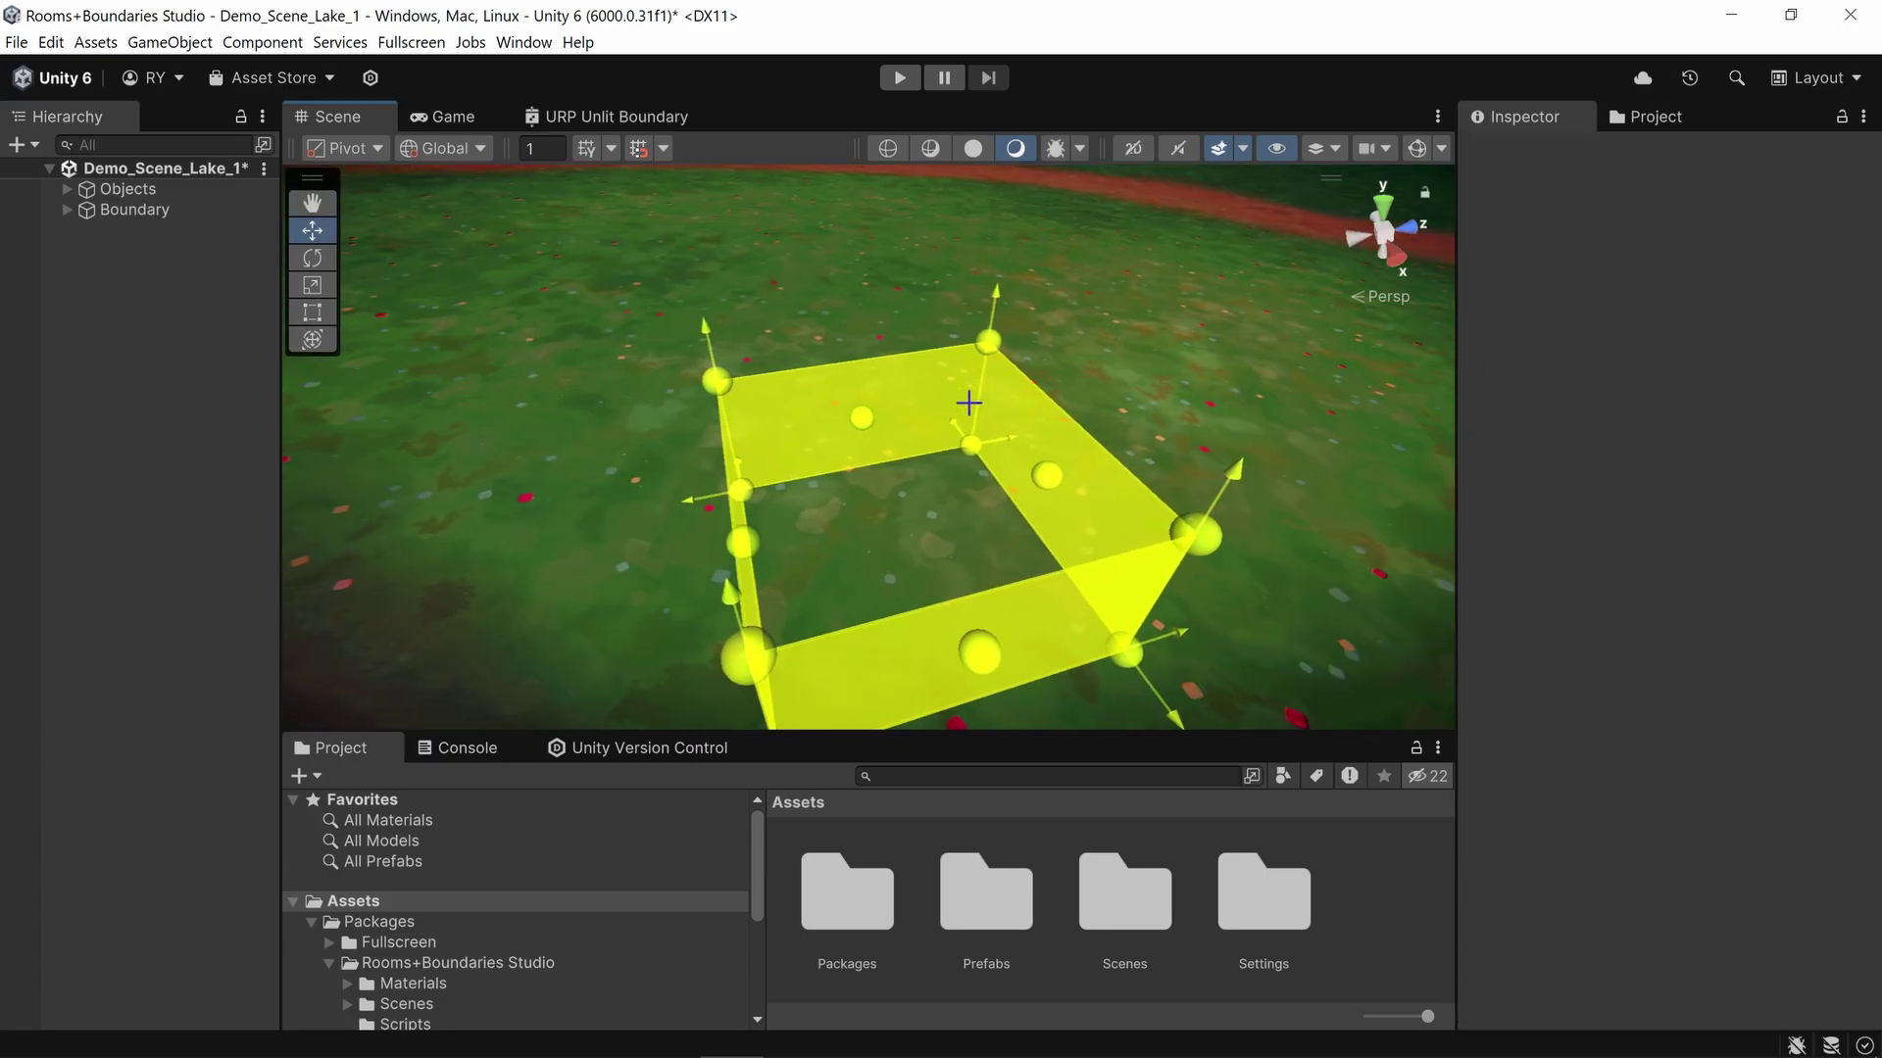
{"action": "mouse_move", "coordinate": [1068, 498]}
{"action": "right_mouse_down"}
{"action": "mouse_move", "coordinate": [1075, 479]}
{"action": "mouse_move", "coordinate": [1084, 493]}
{"action": "right_mouse_up"}
{"action": "key", "text": "d"}
{"action": "left_click", "coordinate": [807, 418]}
{"action": "left_click", "coordinate": [981, 476]}
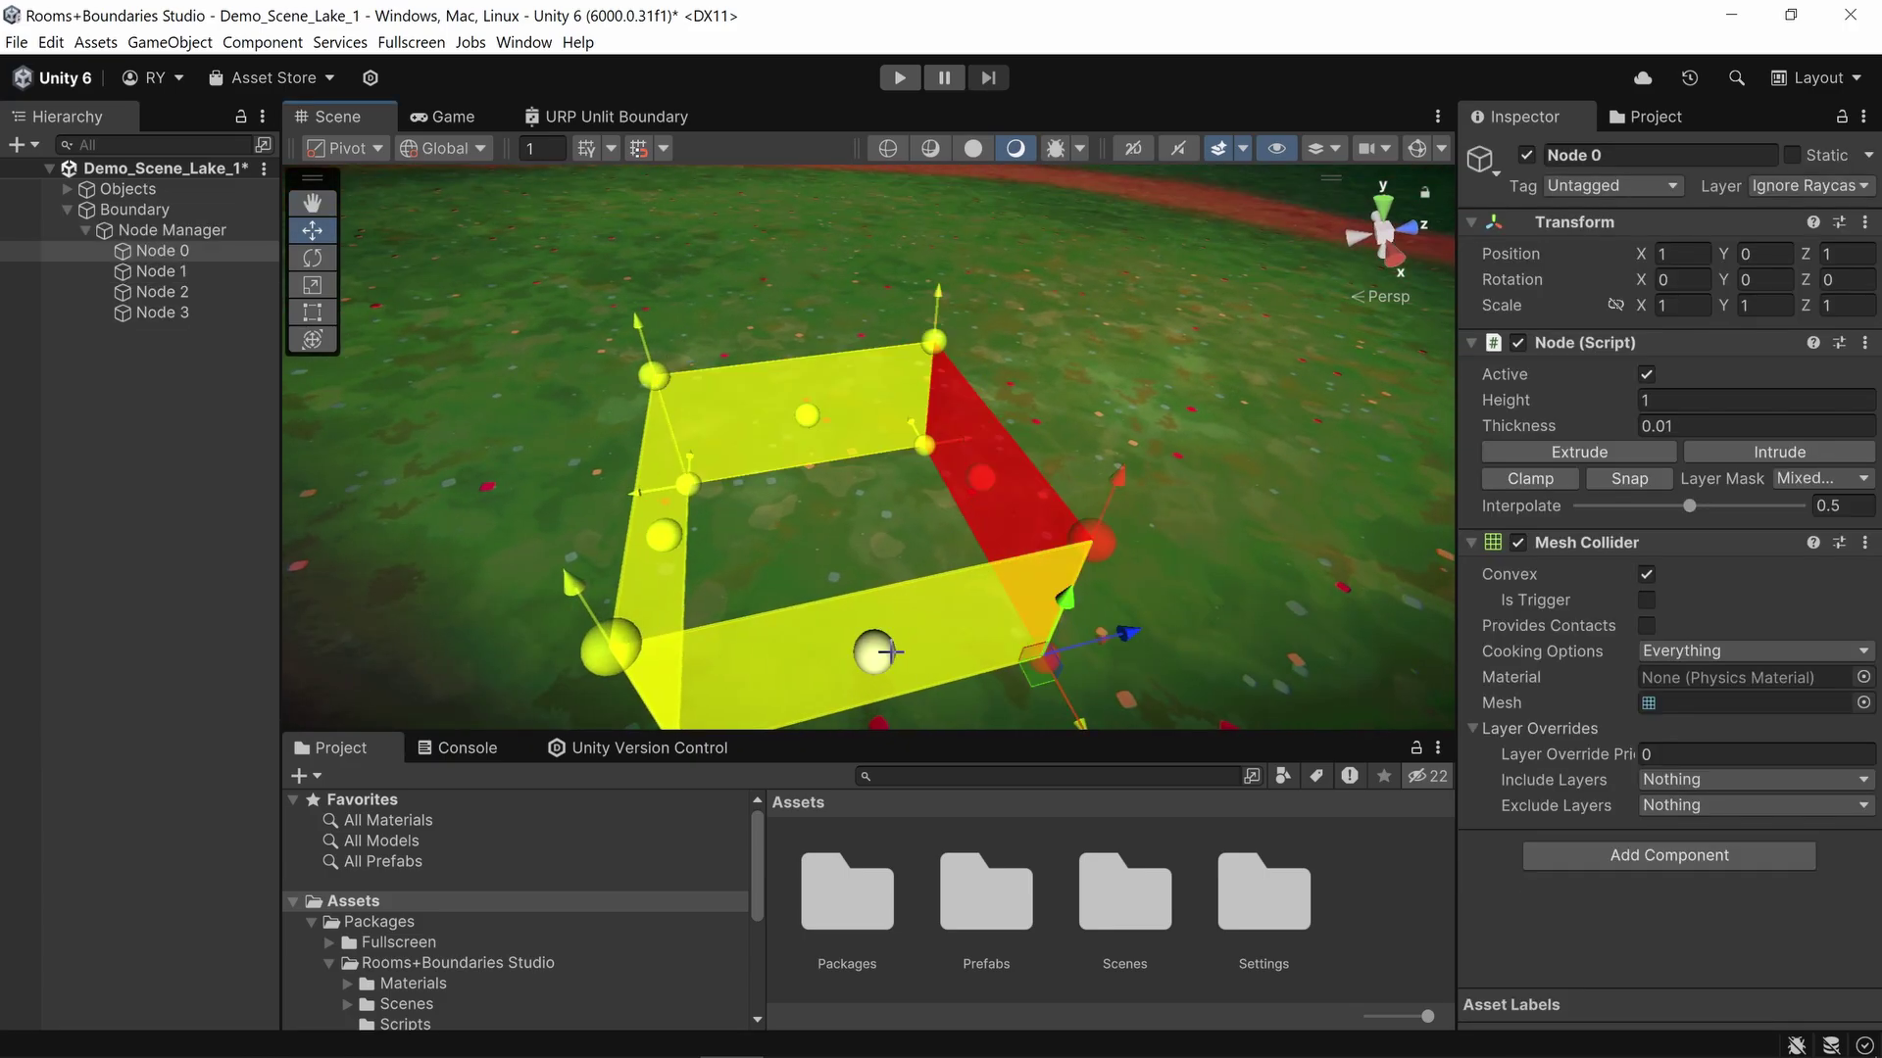
{"action": "left_click", "coordinate": [888, 652]}
{"action": "left_click", "coordinate": [664, 536]}
Step: Extend the selection to several boundary walls at once and take some out again
{"action": "left_click", "coordinate": [806, 414], "text": "shift"}
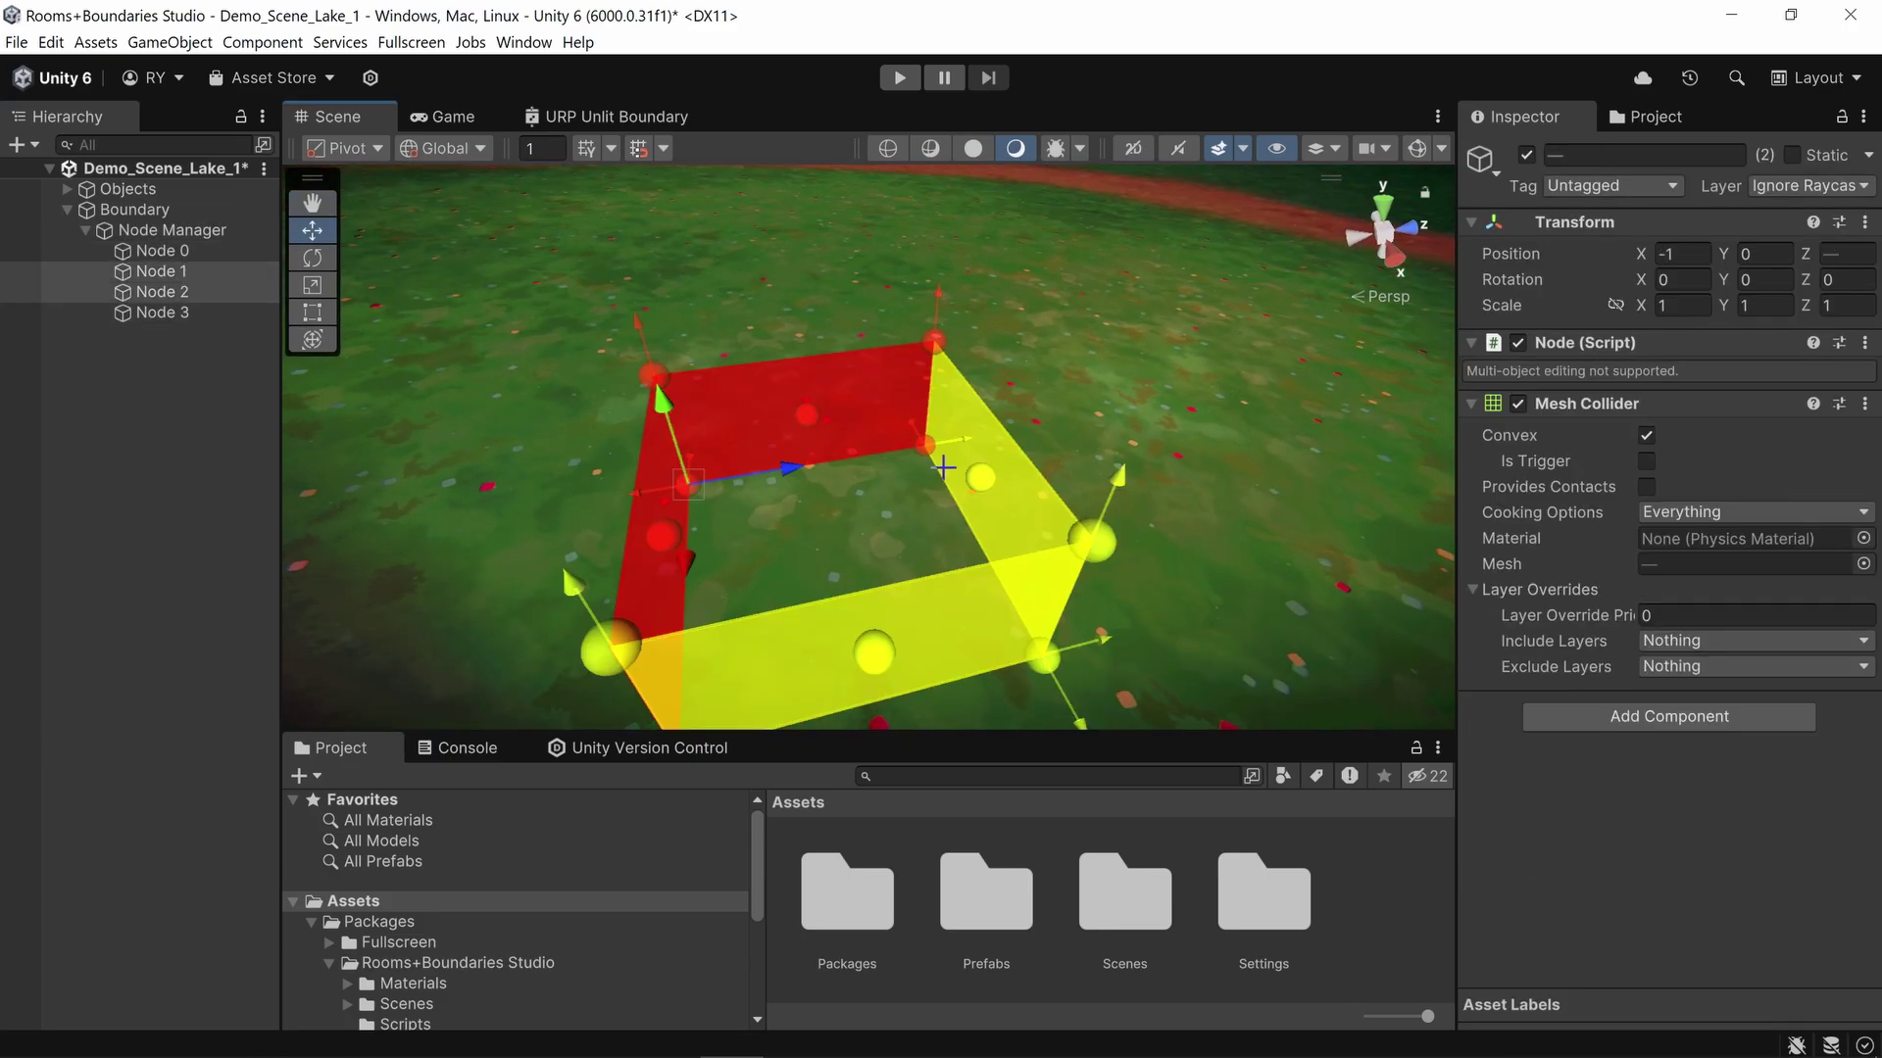
{"action": "left_click", "coordinate": [980, 478], "text": "shift"}
{"action": "left_click", "coordinate": [873, 652], "text": "shift"}
{"action": "left_click", "coordinate": [980, 477], "text": "shift"}
{"action": "left_click", "coordinate": [876, 647], "text": "shift"}
Step: Select the corner Node 1 and move it outward to about X -1.61, Z 1.44
{"action": "left_click", "coordinate": [684, 532]}
{"action": "left_click", "coordinate": [926, 449]}
{"action": "key", "text": "f"}
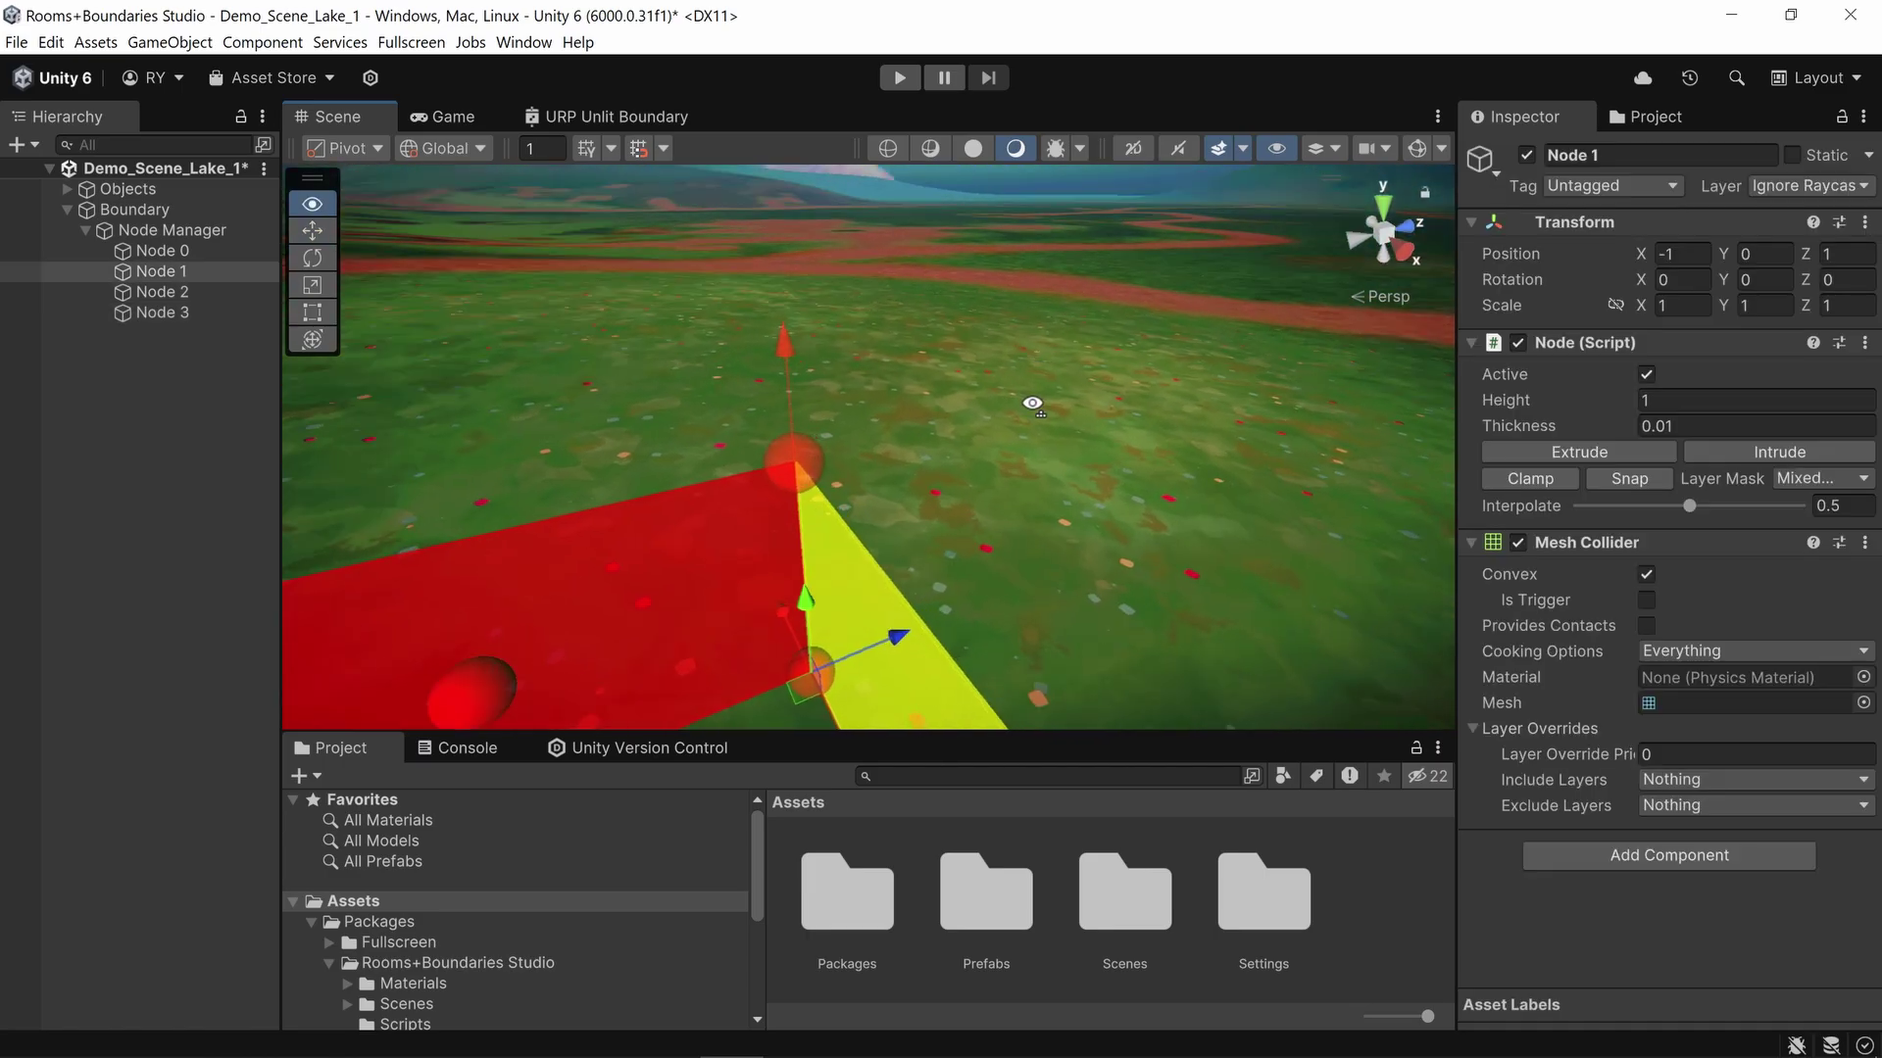
{"action": "left_click_drag", "start_coordinate": [932, 482], "coordinate": [872, 349]}
{"action": "right_click_drag", "start_coordinate": [873, 349], "coordinate": [939, 323]}
{"action": "key", "text": "s"}
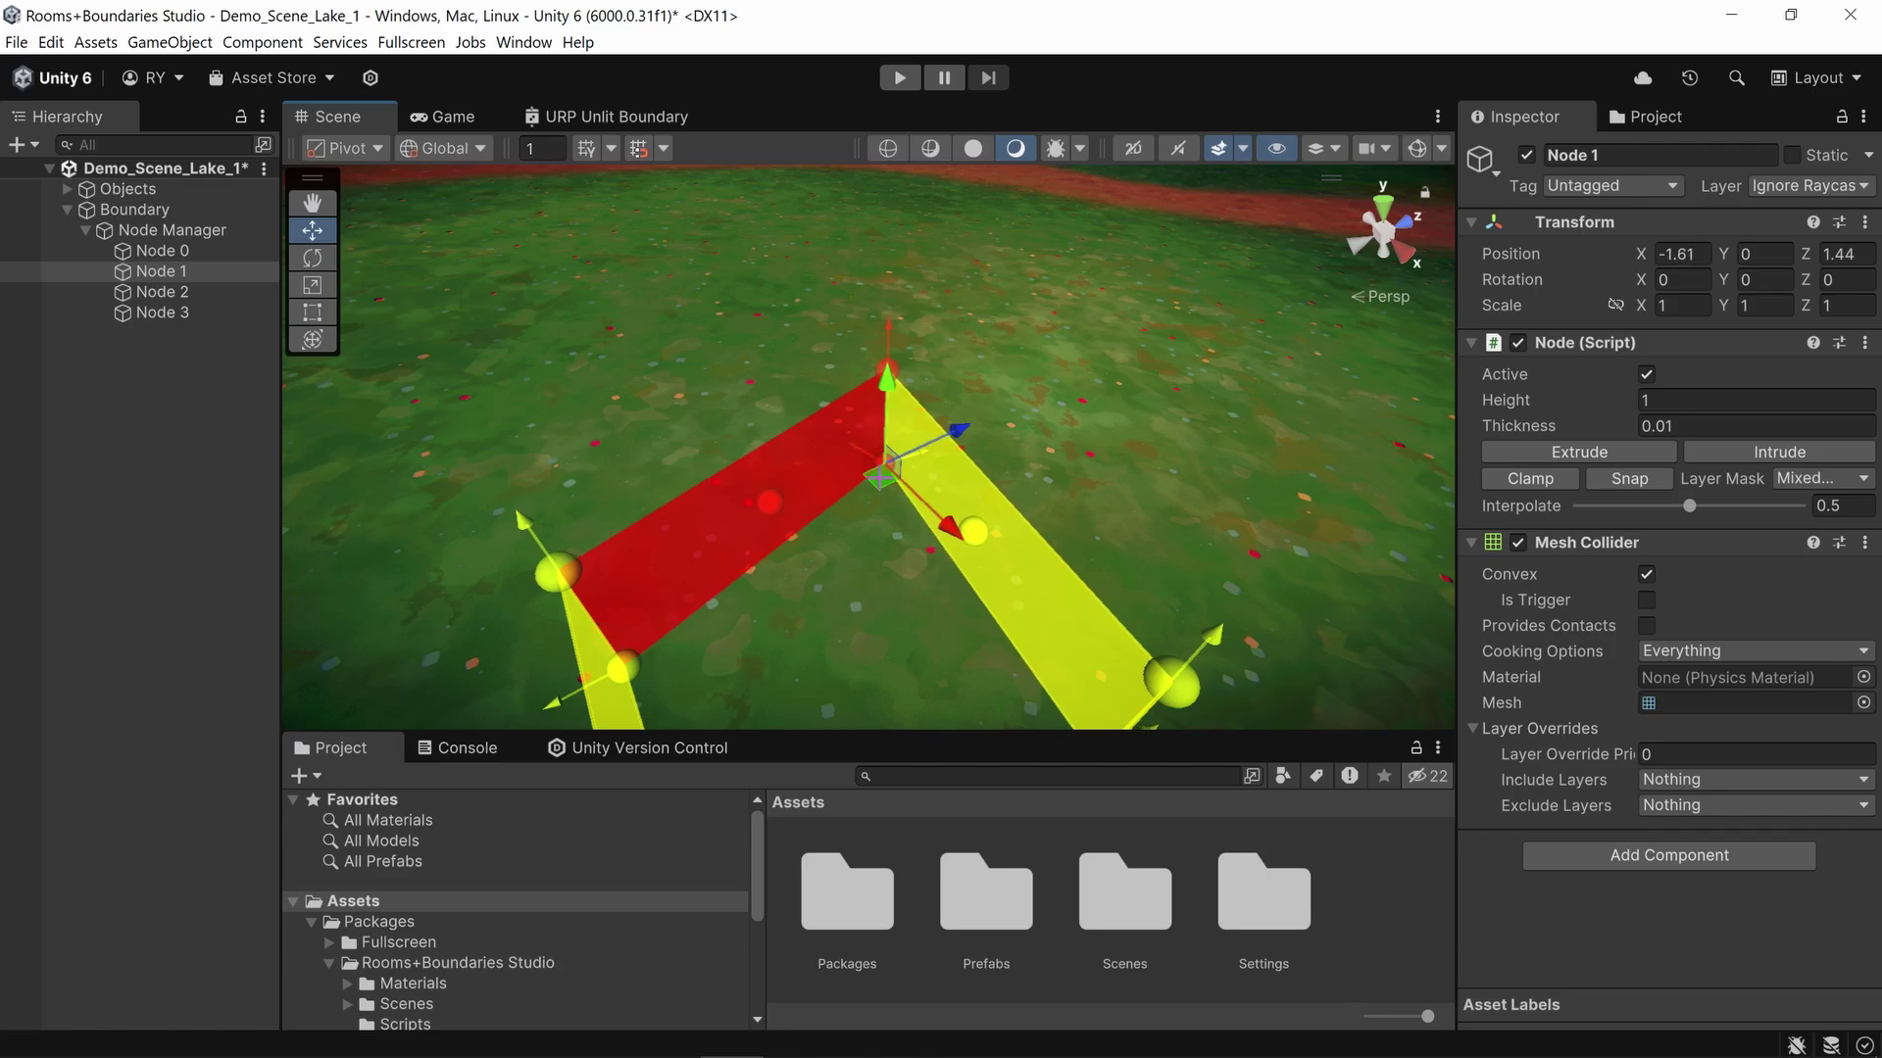
Step: Lower Node 1 to about Y -0.59 and increase its wall height to about 2.22
{"action": "left_click_drag", "start_coordinate": [889, 365], "coordinate": [890, 431]}
{"action": "right_click_drag", "start_coordinate": [890, 431], "coordinate": [825, 377]}
{"action": "left_click_drag", "start_coordinate": [822, 388], "coordinate": [807, 169]}
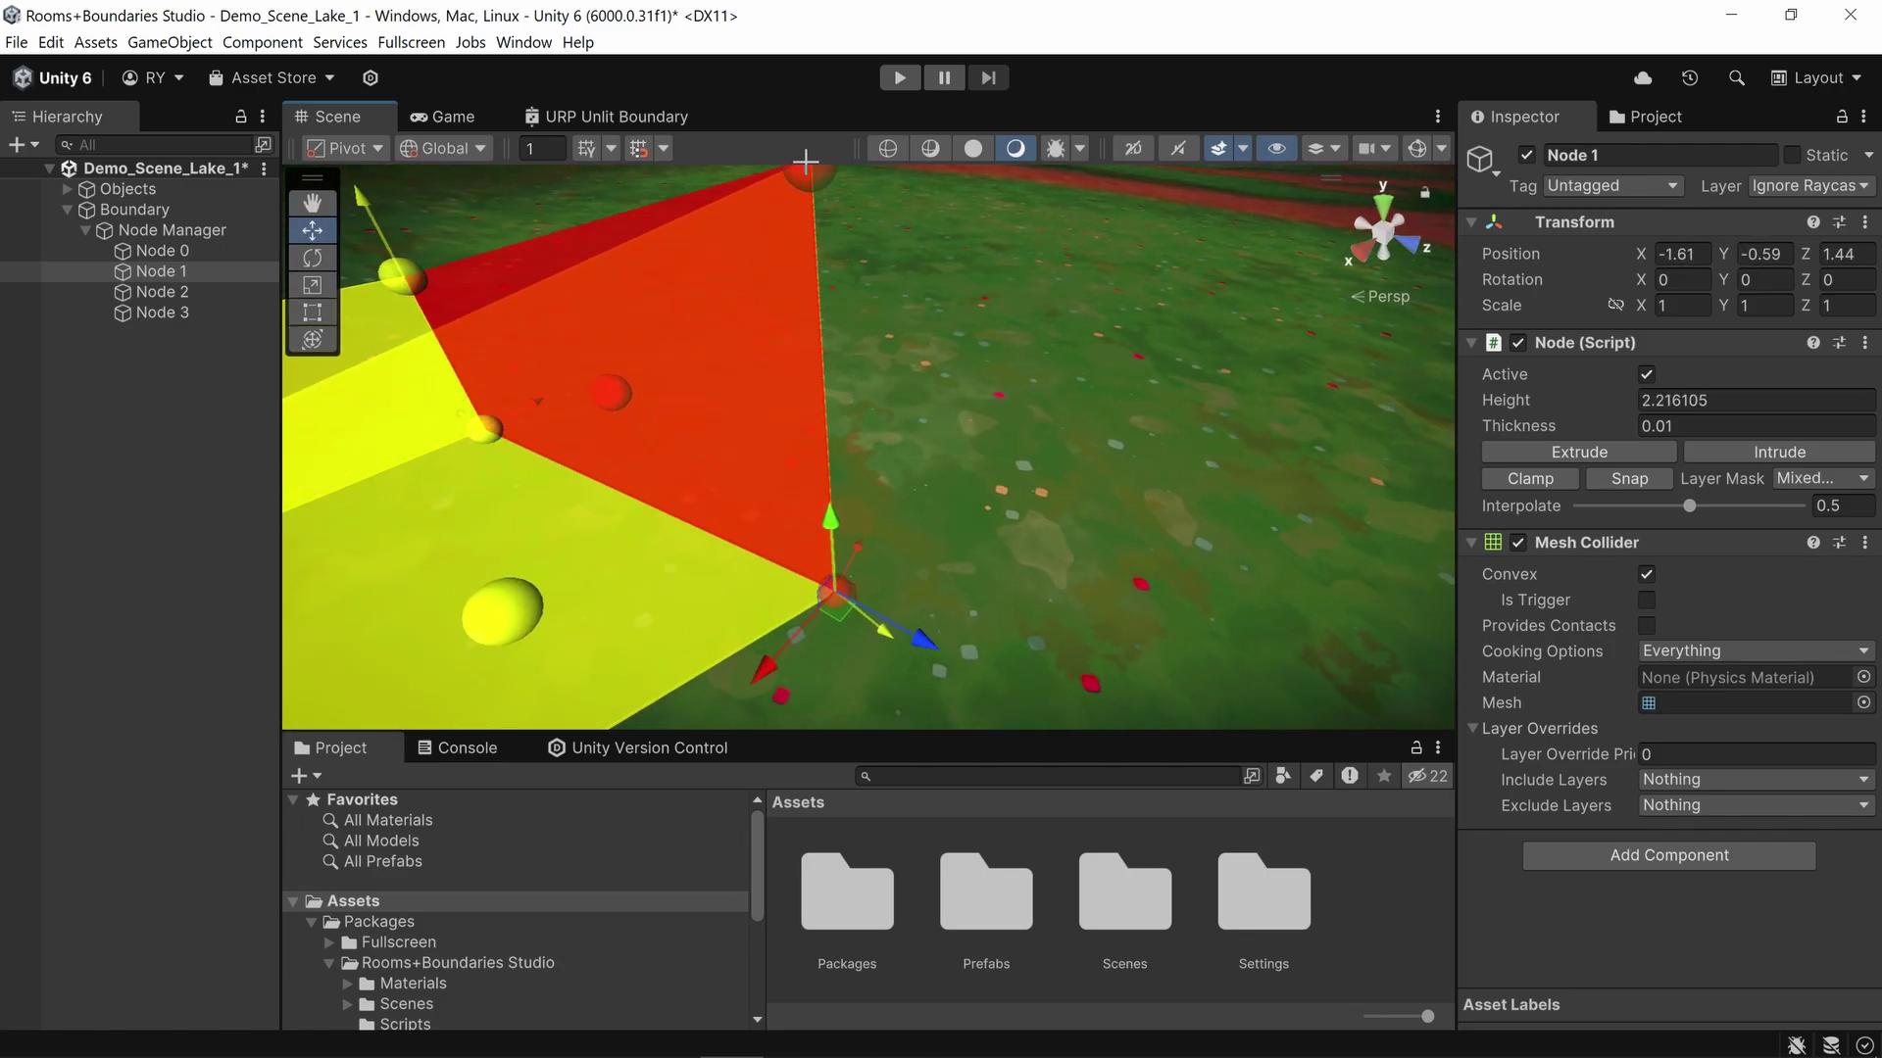
Step: Increase the thickness of Node 1's wall to about 0.35 and adjust it further
{"action": "right_click_drag", "start_coordinate": [945, 480], "coordinate": [795, 513]}
{"action": "left_click_drag", "start_coordinate": [792, 493], "coordinate": [831, 483]}
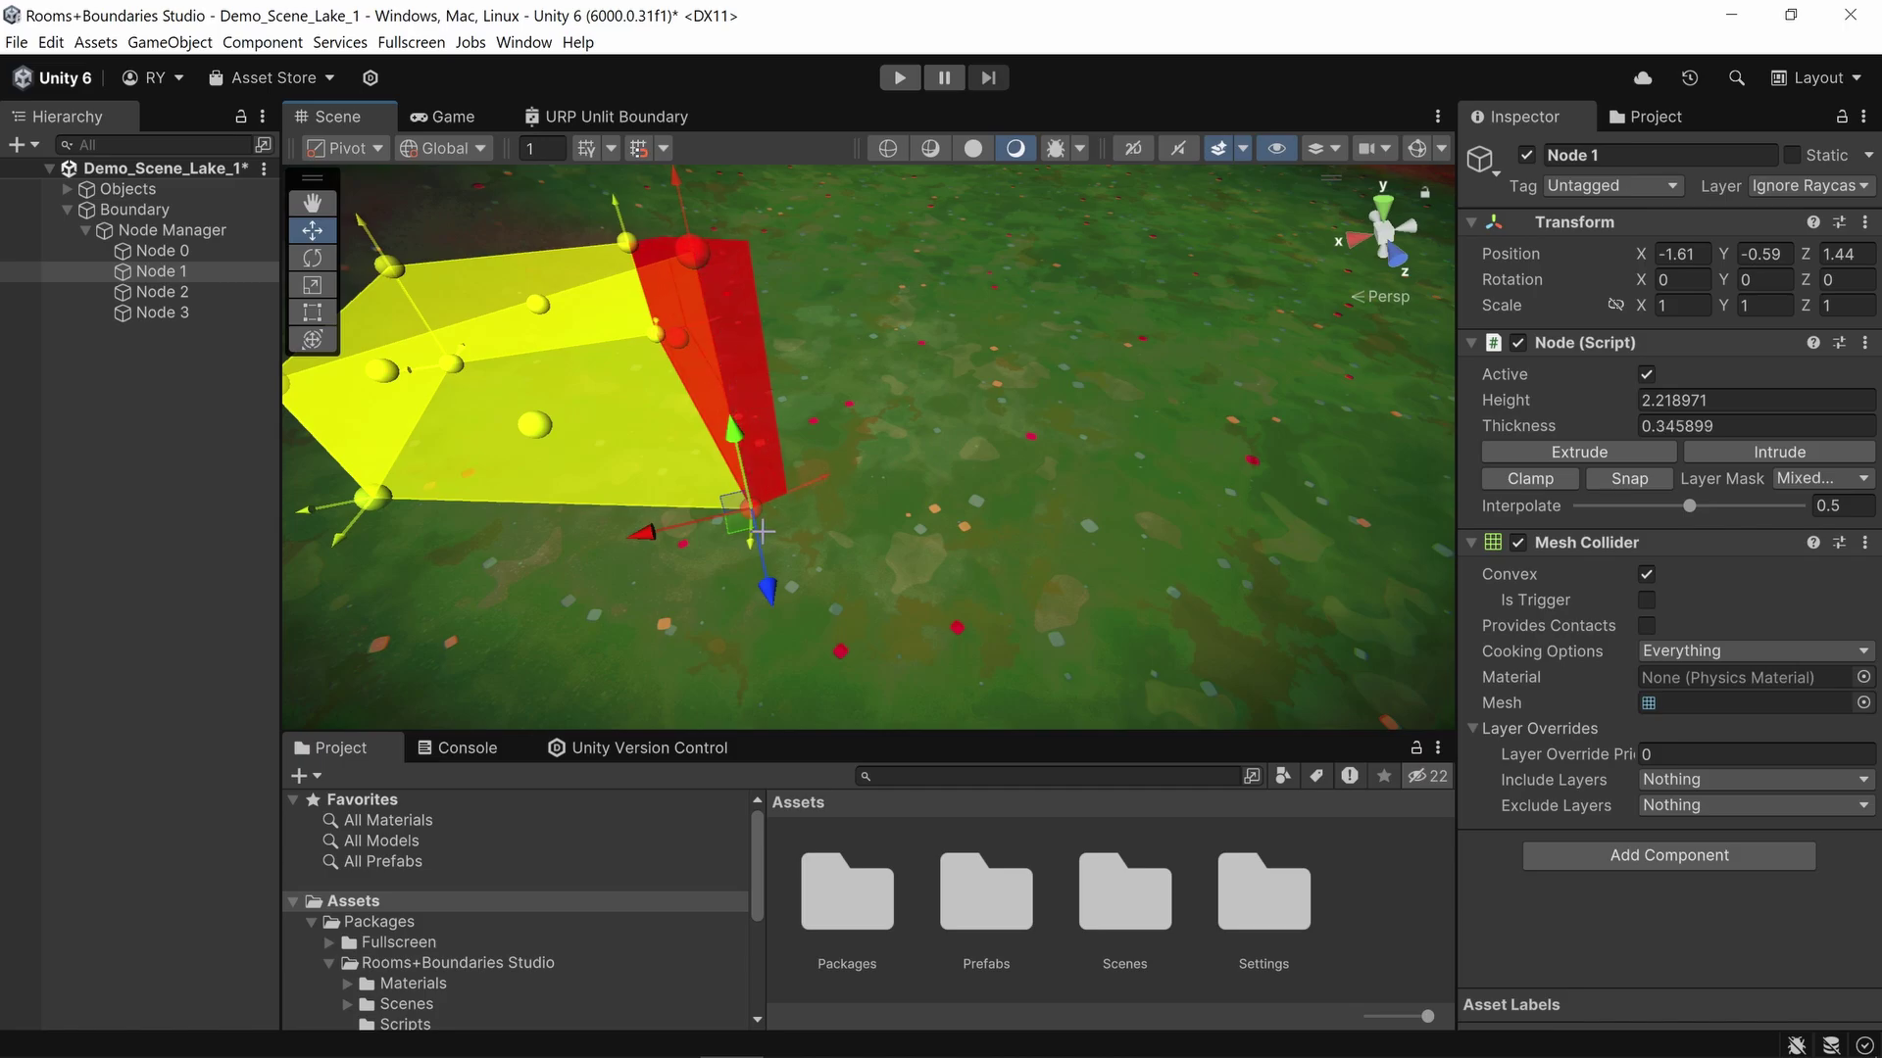
{"action": "left_click_drag", "start_coordinate": [754, 538], "coordinate": [755, 584]}
{"action": "right_click_drag", "start_coordinate": [755, 585], "coordinate": [744, 512]}
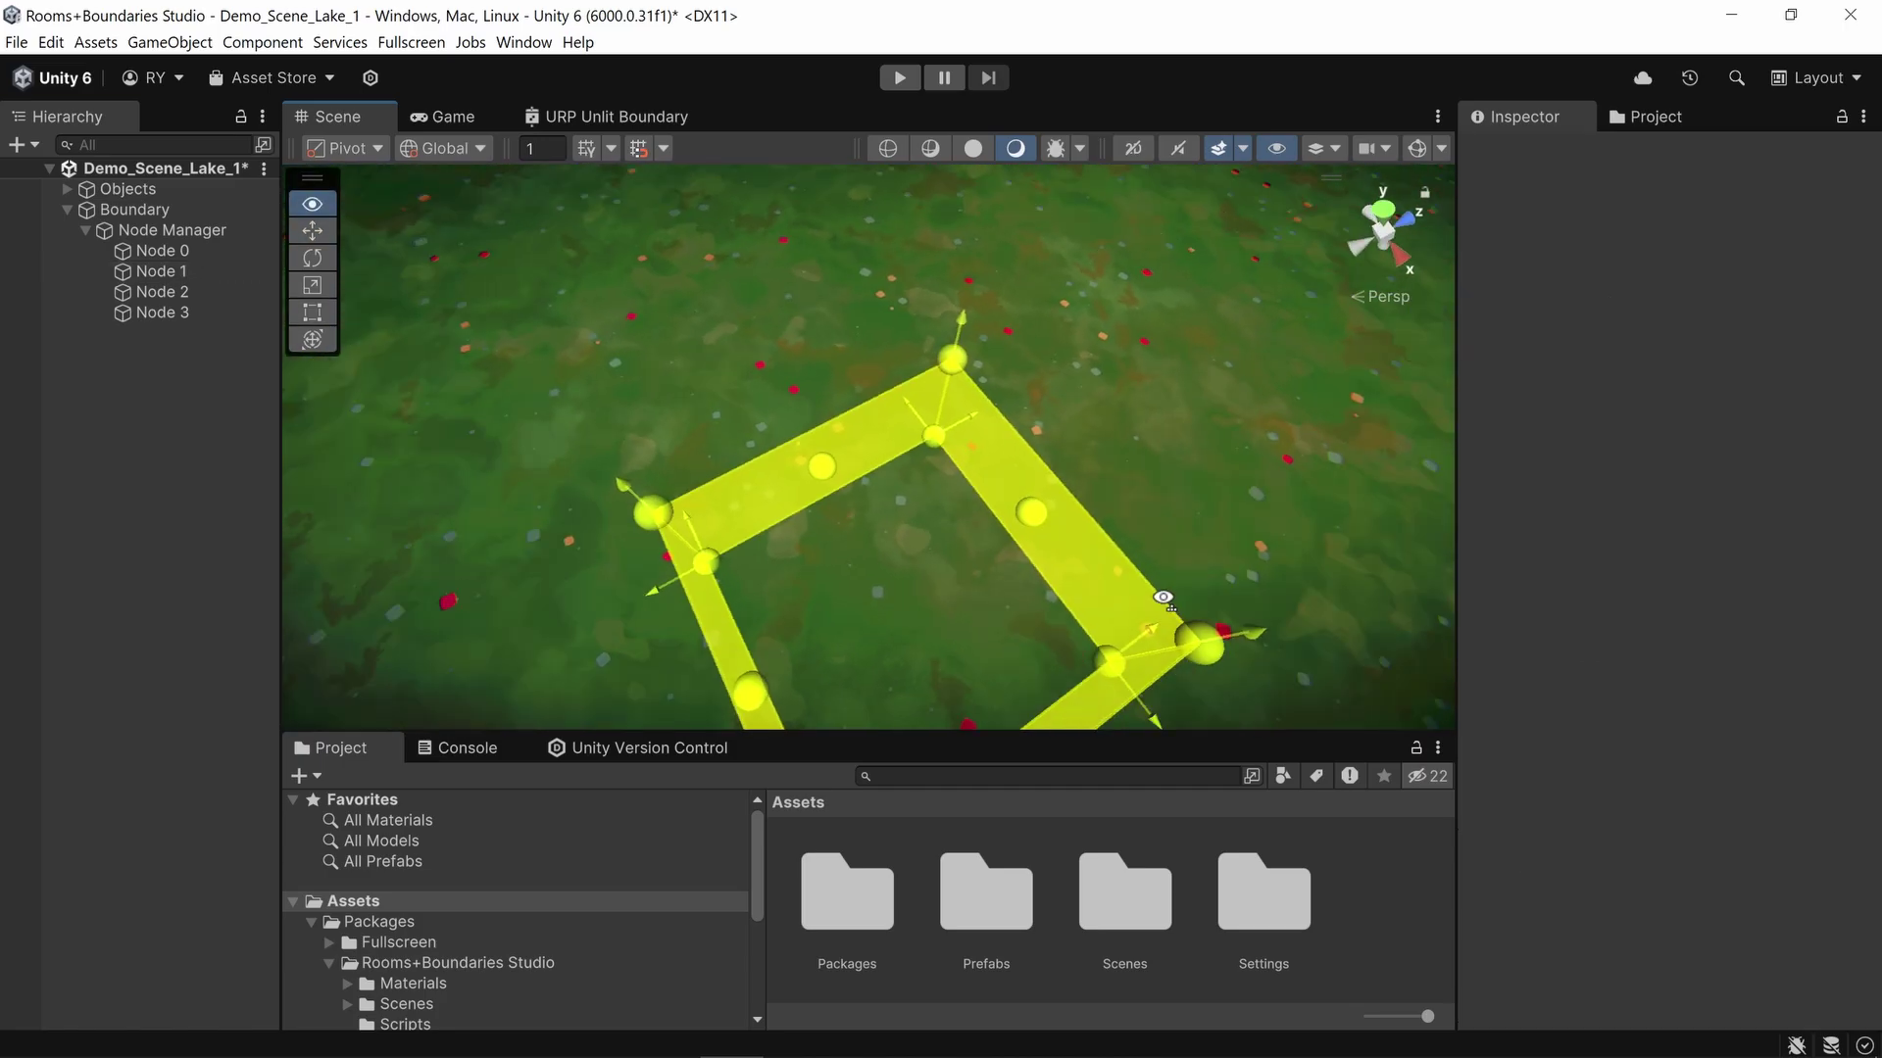
Step: Duplicate Node 1 into three new nodes and spread them outward, placing Node 4 at about X -3.46, Z -2.15
{"action": "right_click_drag", "start_coordinate": [1162, 596], "coordinate": [1041, 554]}
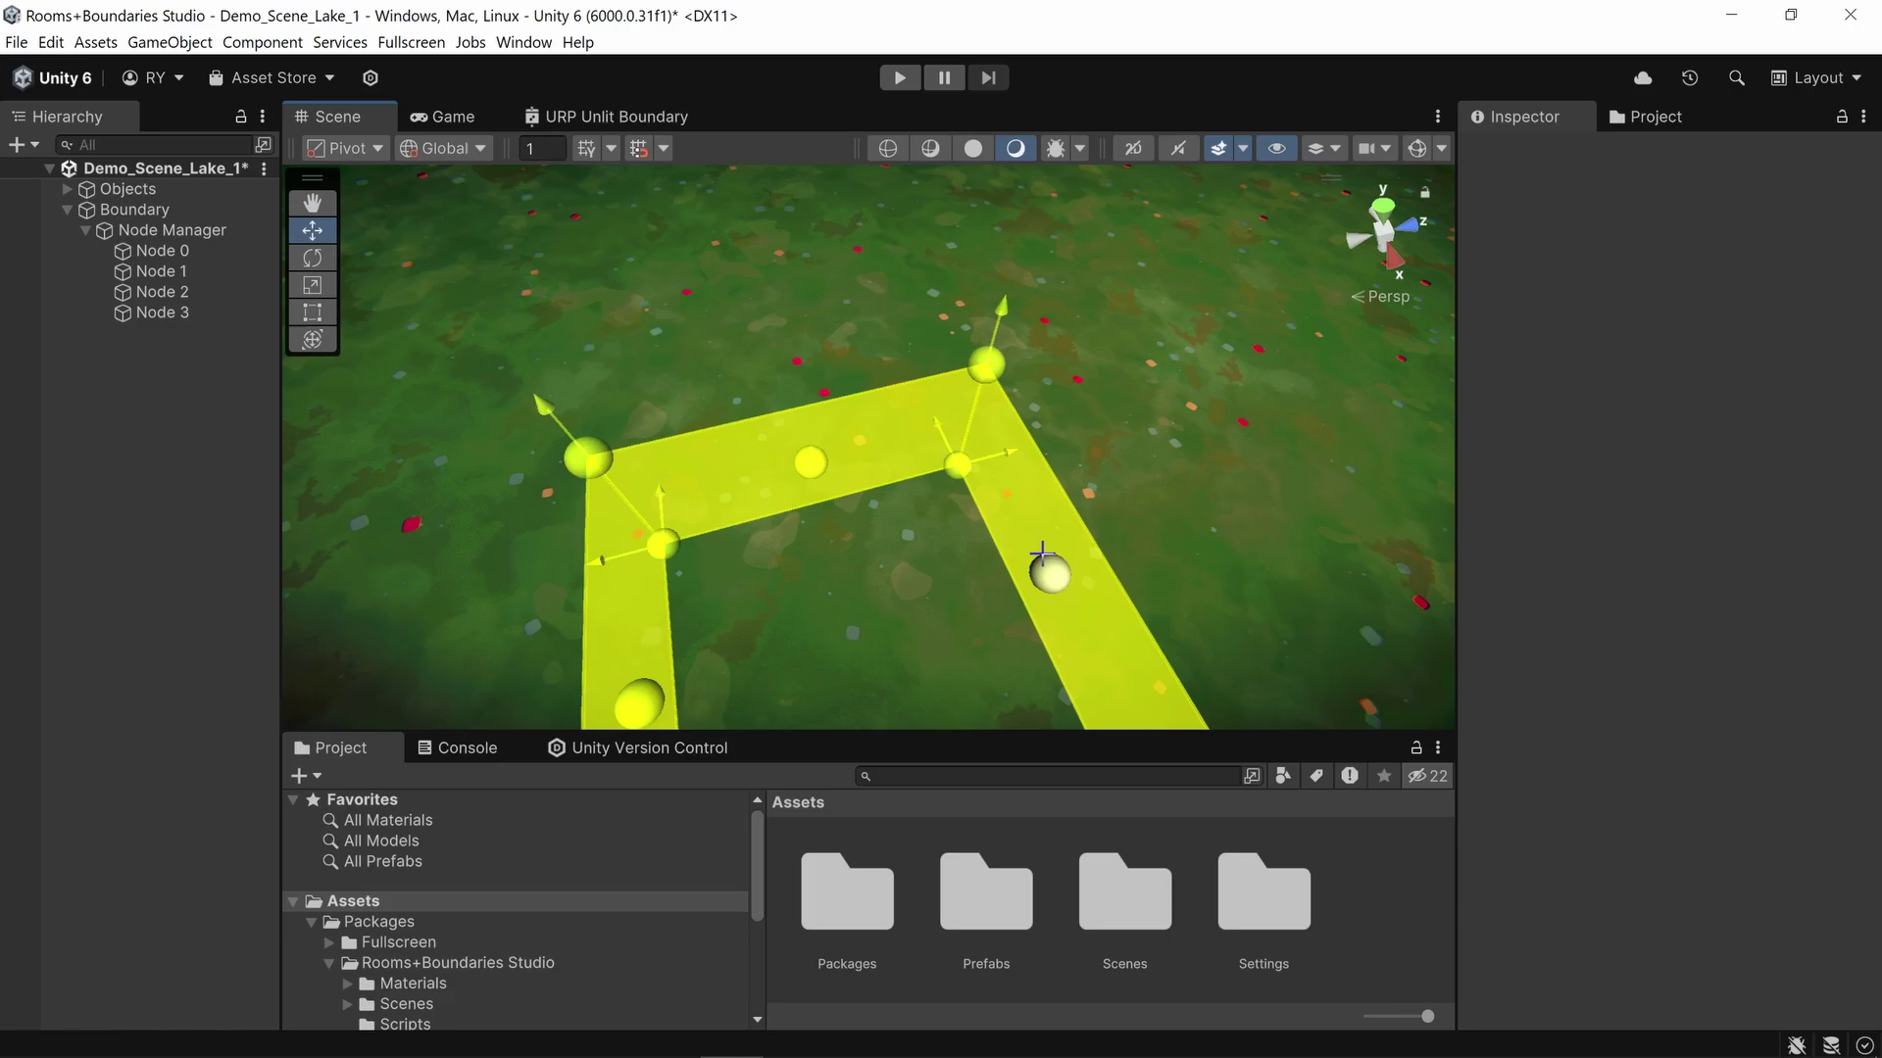
{"action": "left_click", "coordinate": [957, 464]}
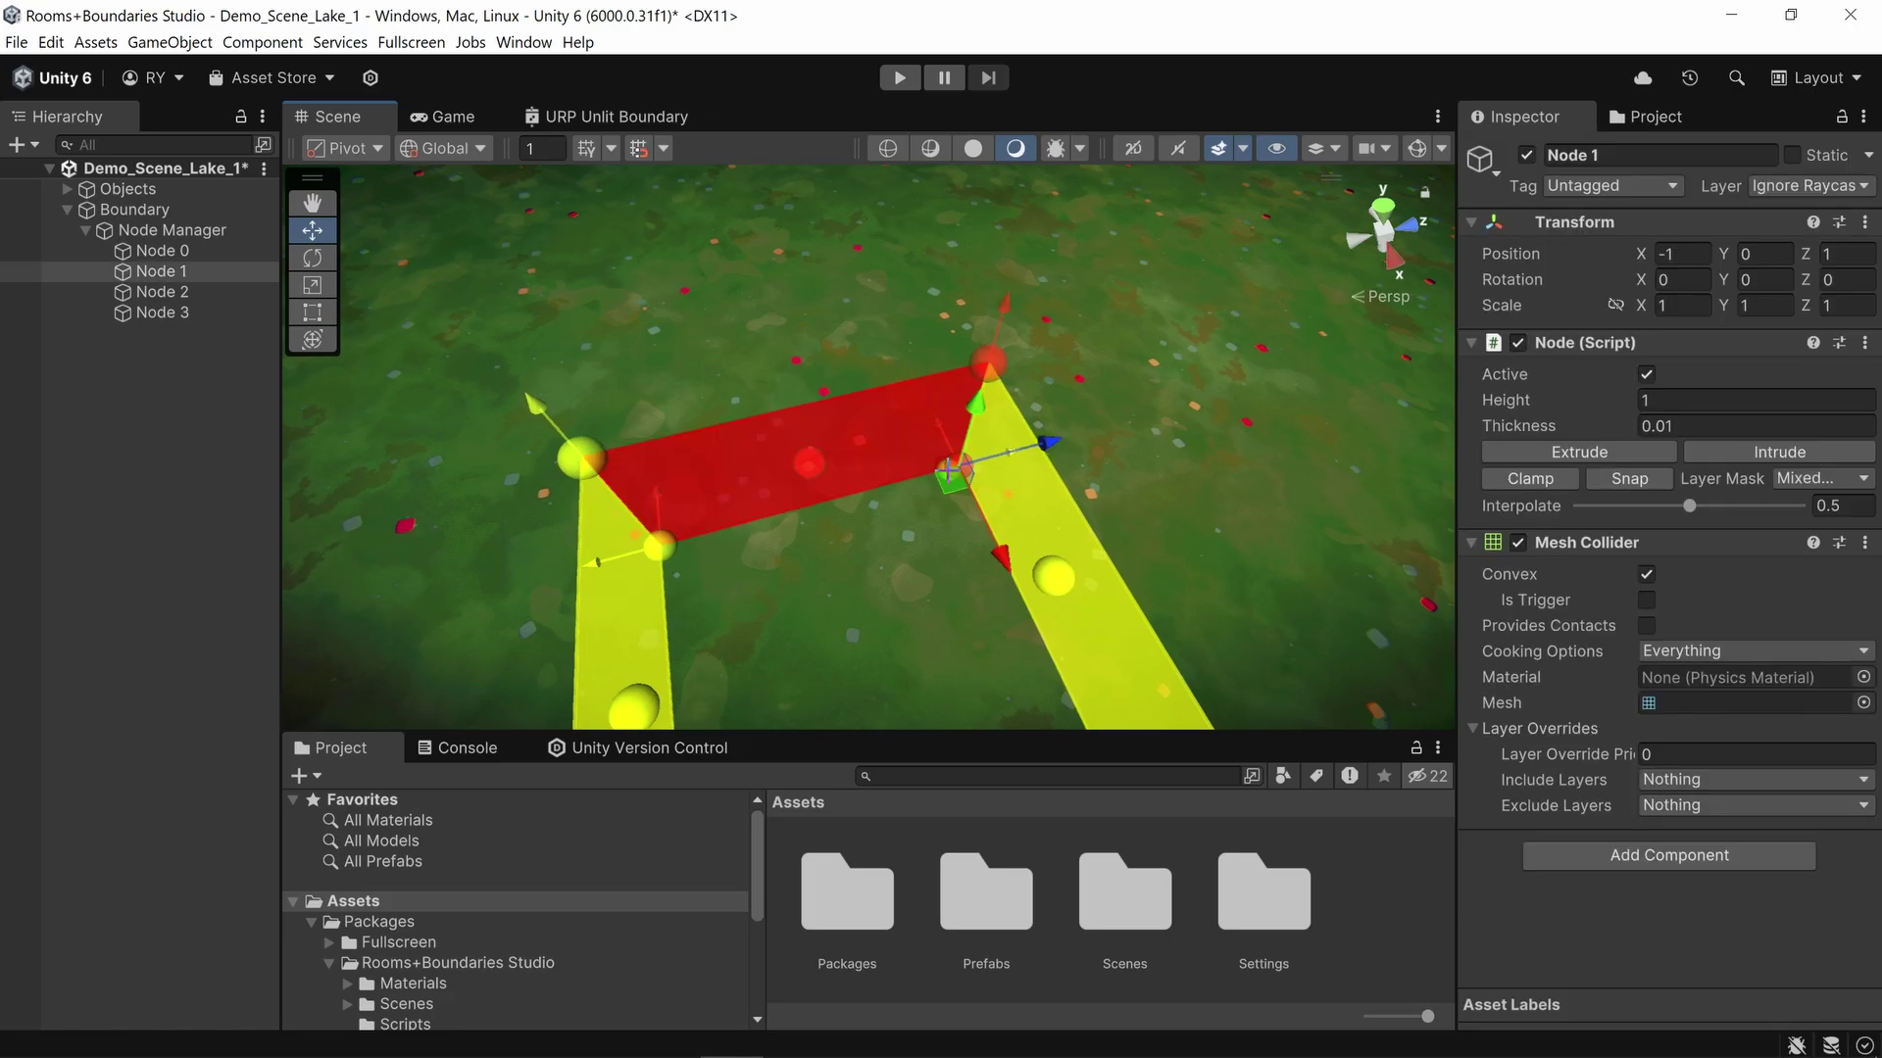
{"action": "key", "text": "ctrl+d"}
{"action": "left_click_drag", "start_coordinate": [955, 471], "coordinate": [519, 338]}
{"action": "key", "text": "ctrl+d"}
{"action": "key", "text": "ctrl+d"}
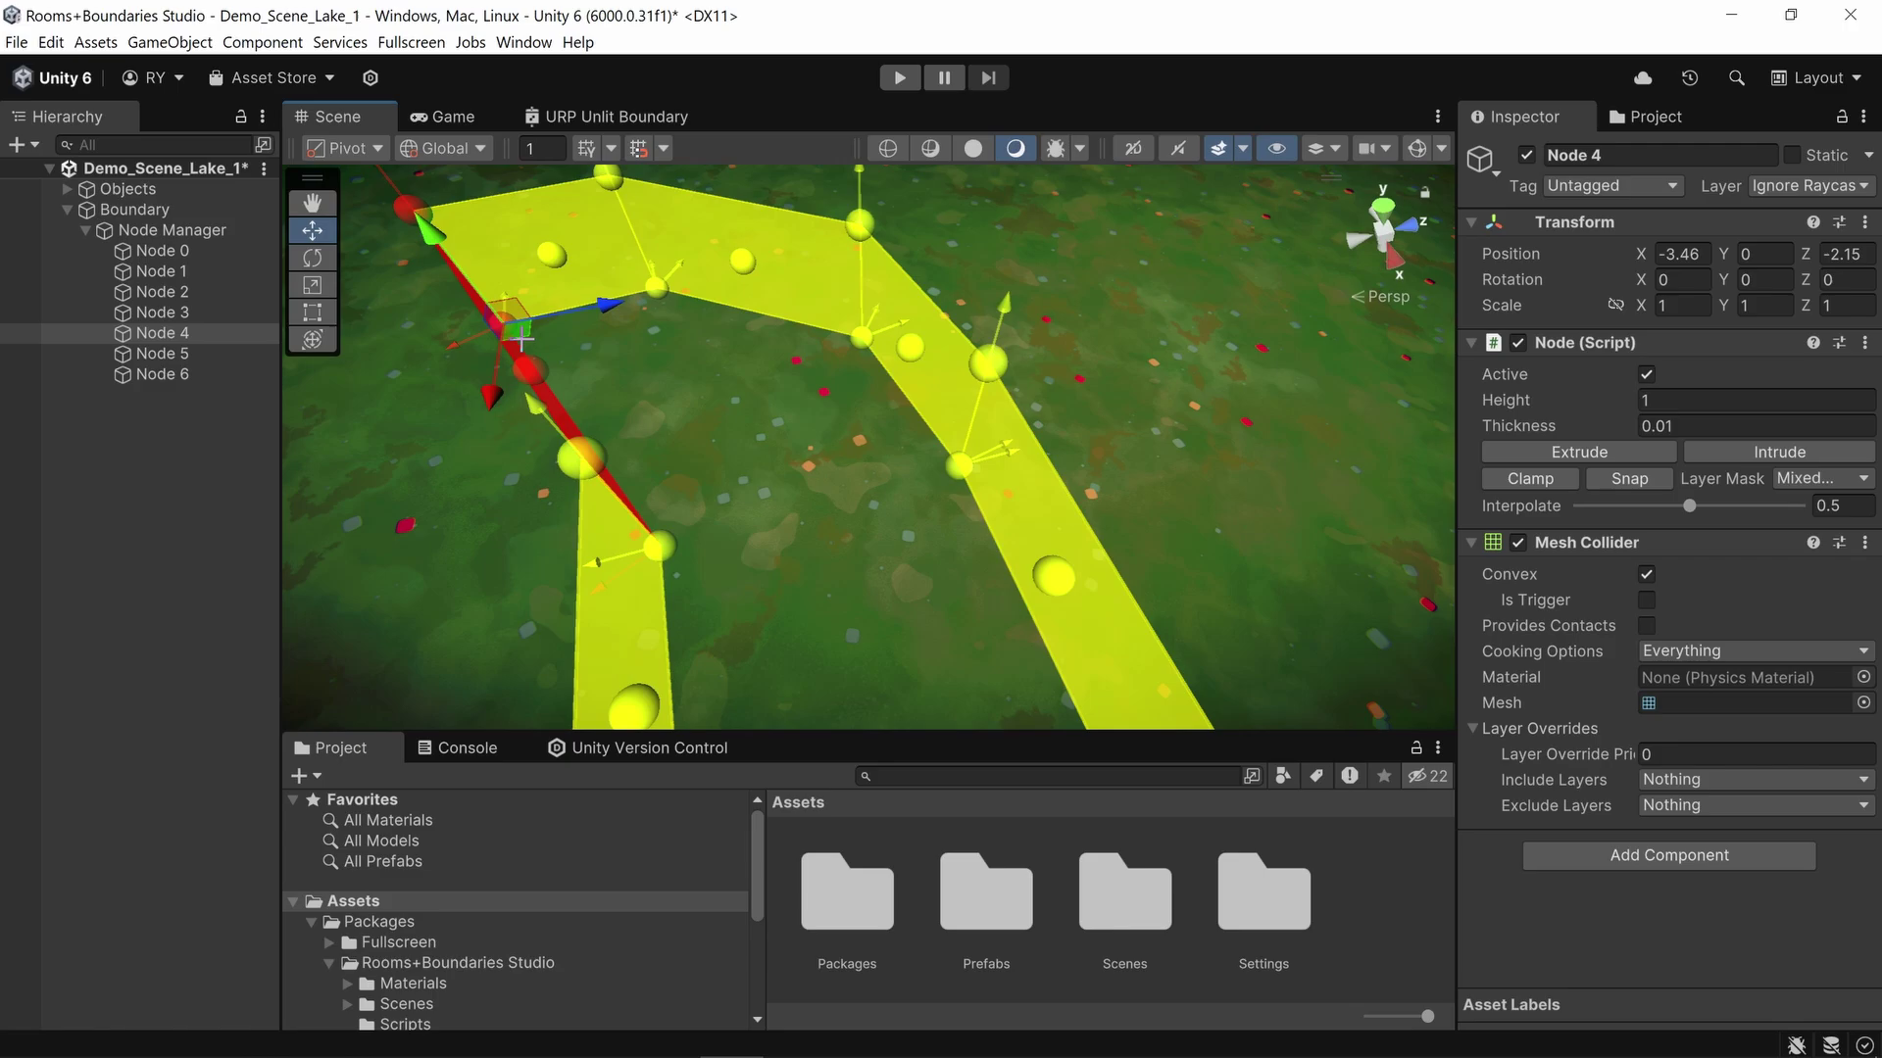
Step: Insert four nodes into Node 1's wall by placing them in an arc on the open ground beyond it
{"action": "left_click", "coordinate": [950, 416]}
{"action": "key", "text": "f"}
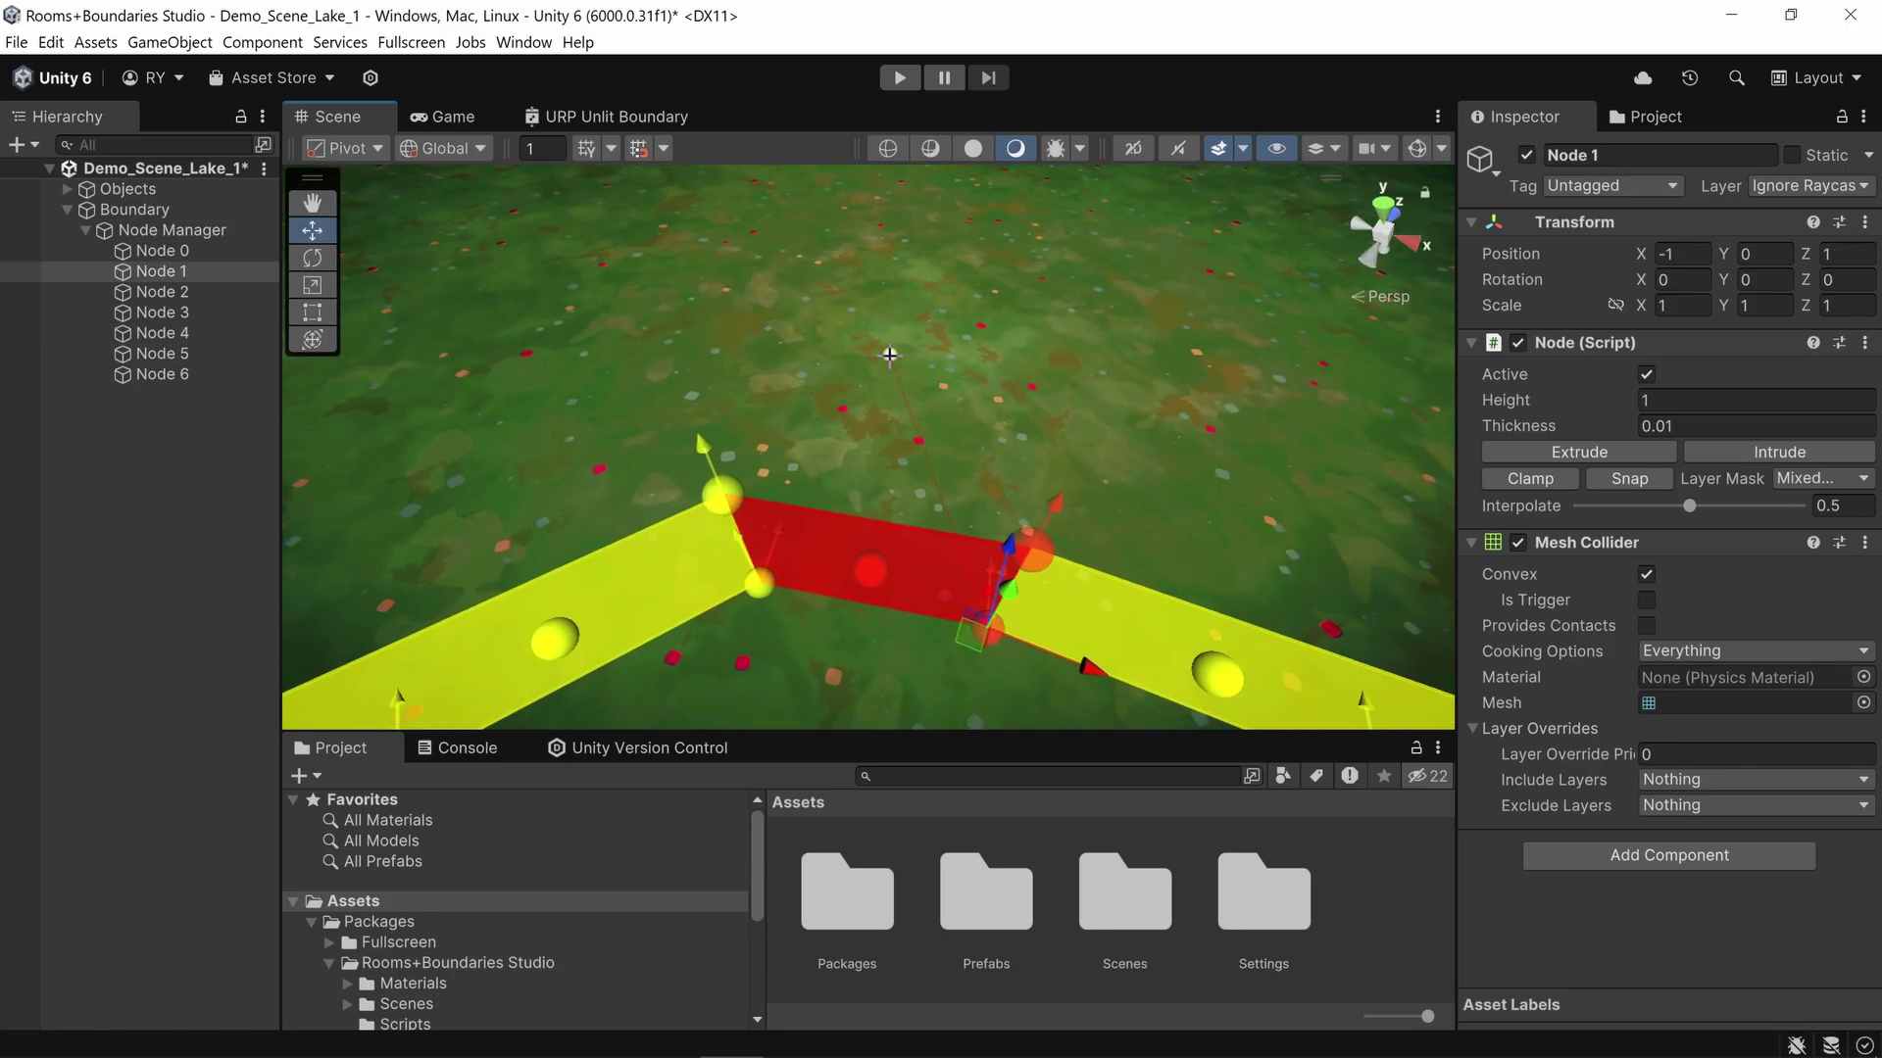
{"action": "left_click", "coordinate": [843, 318]}
{"action": "left_click", "coordinate": [947, 290]}
{"action": "left_click", "coordinate": [1067, 308]}
{"action": "left_click", "coordinate": [1178, 356]}
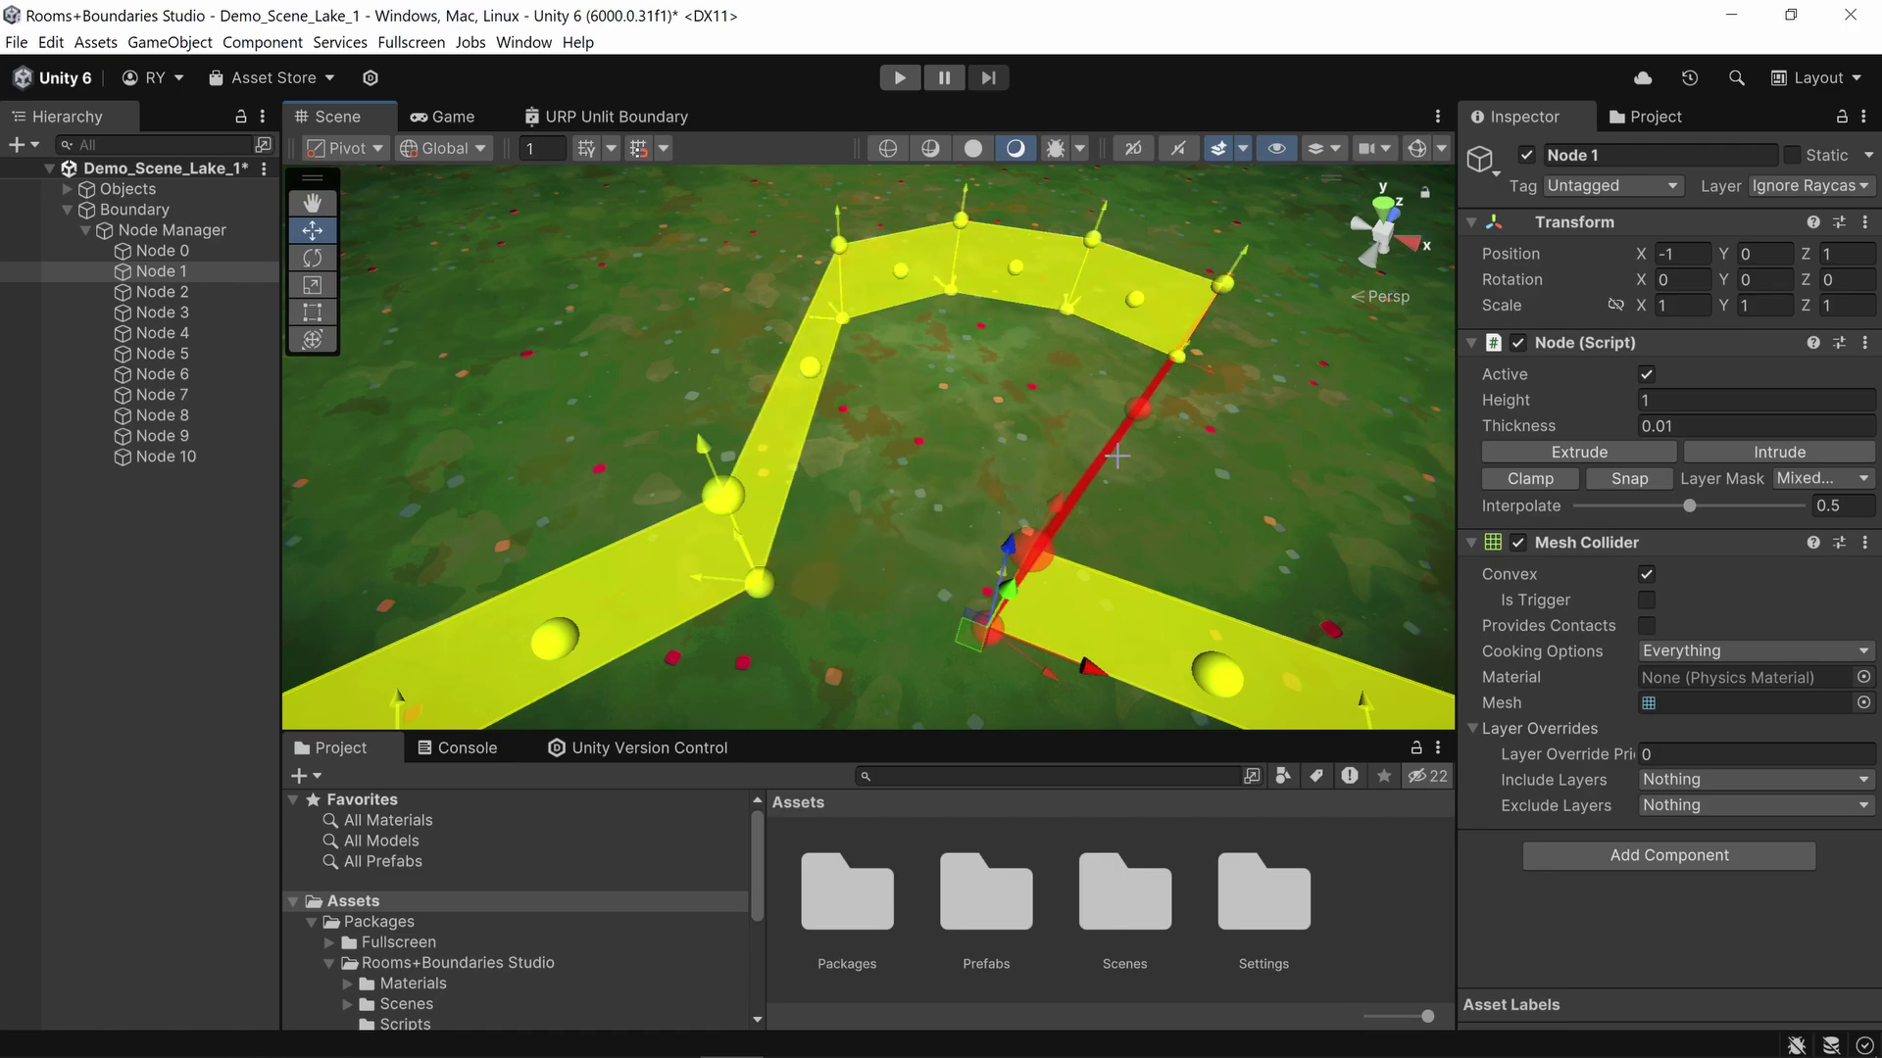
Step: Insert five nodes into Node 10's wall by placing them around a wide loop on the ground
{"action": "left_click", "coordinate": [1116, 456]}
{"action": "key", "text": "f"}
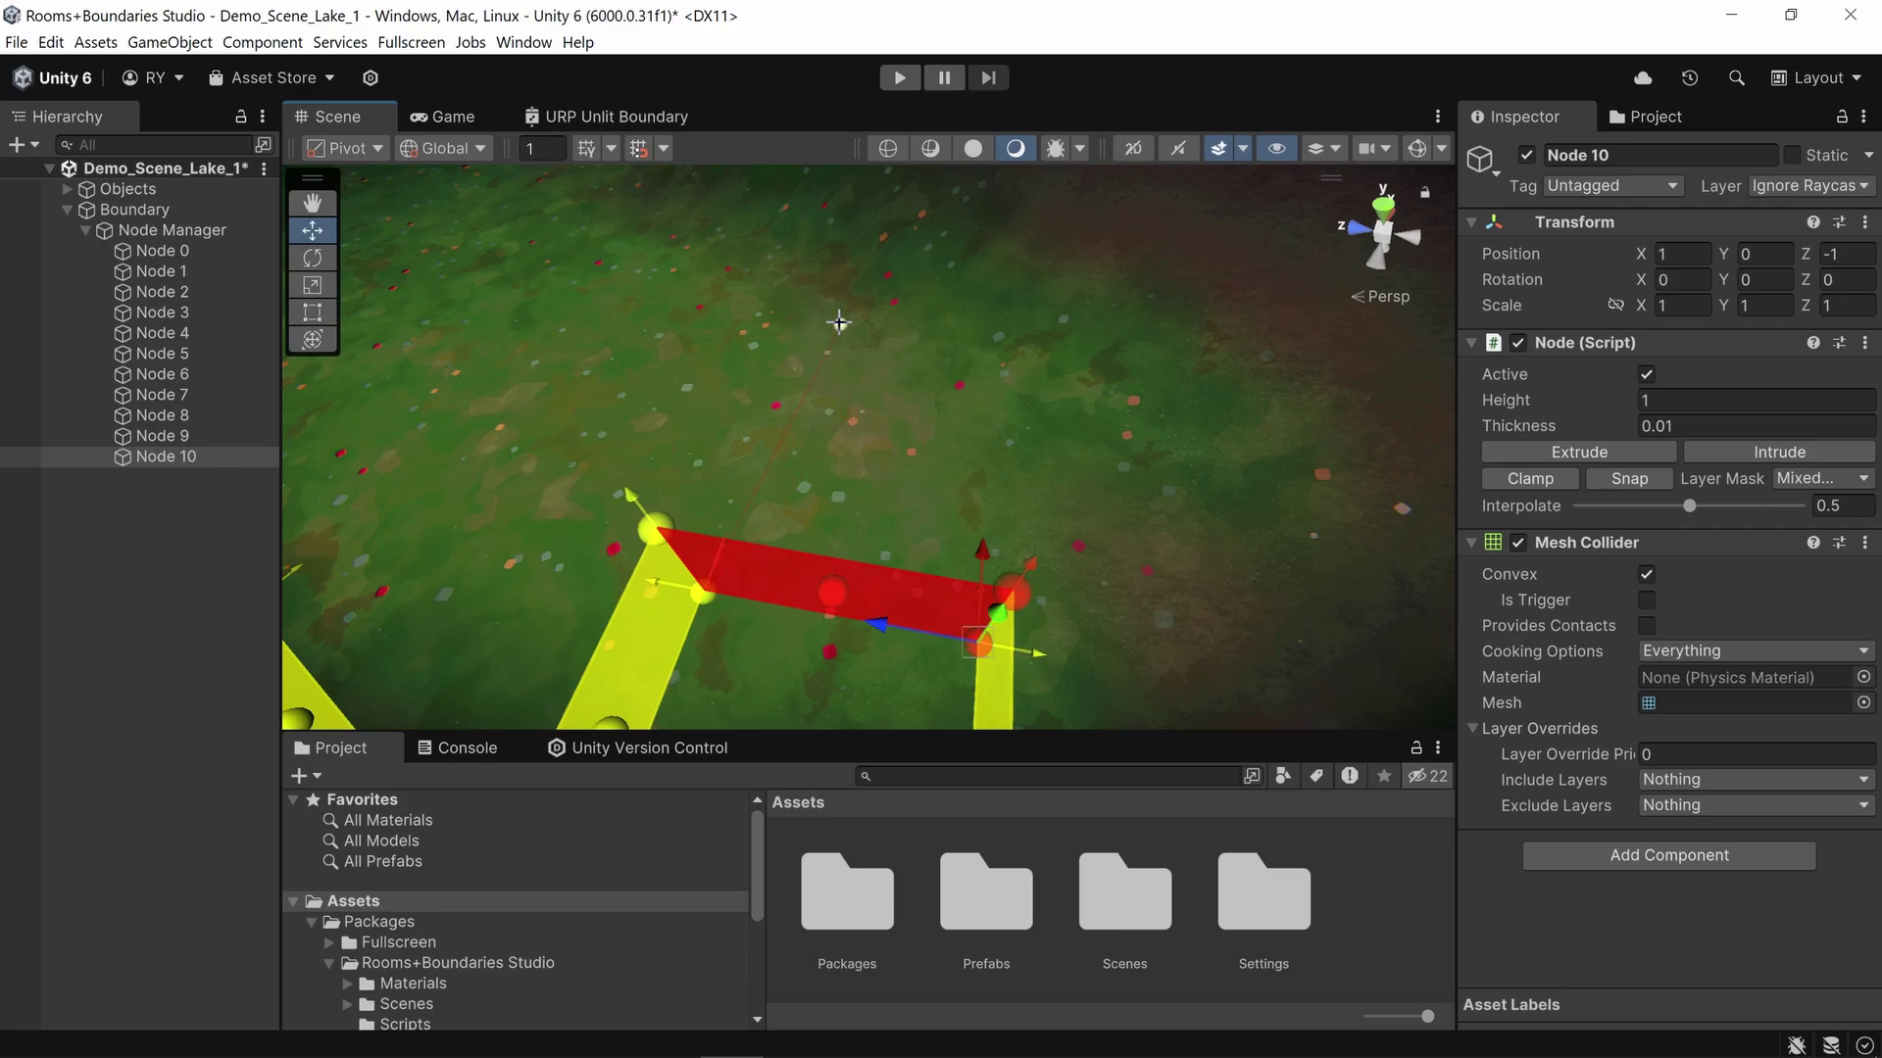
{"action": "left_click", "coordinate": [867, 360]}
{"action": "left_click", "coordinate": [752, 319]}
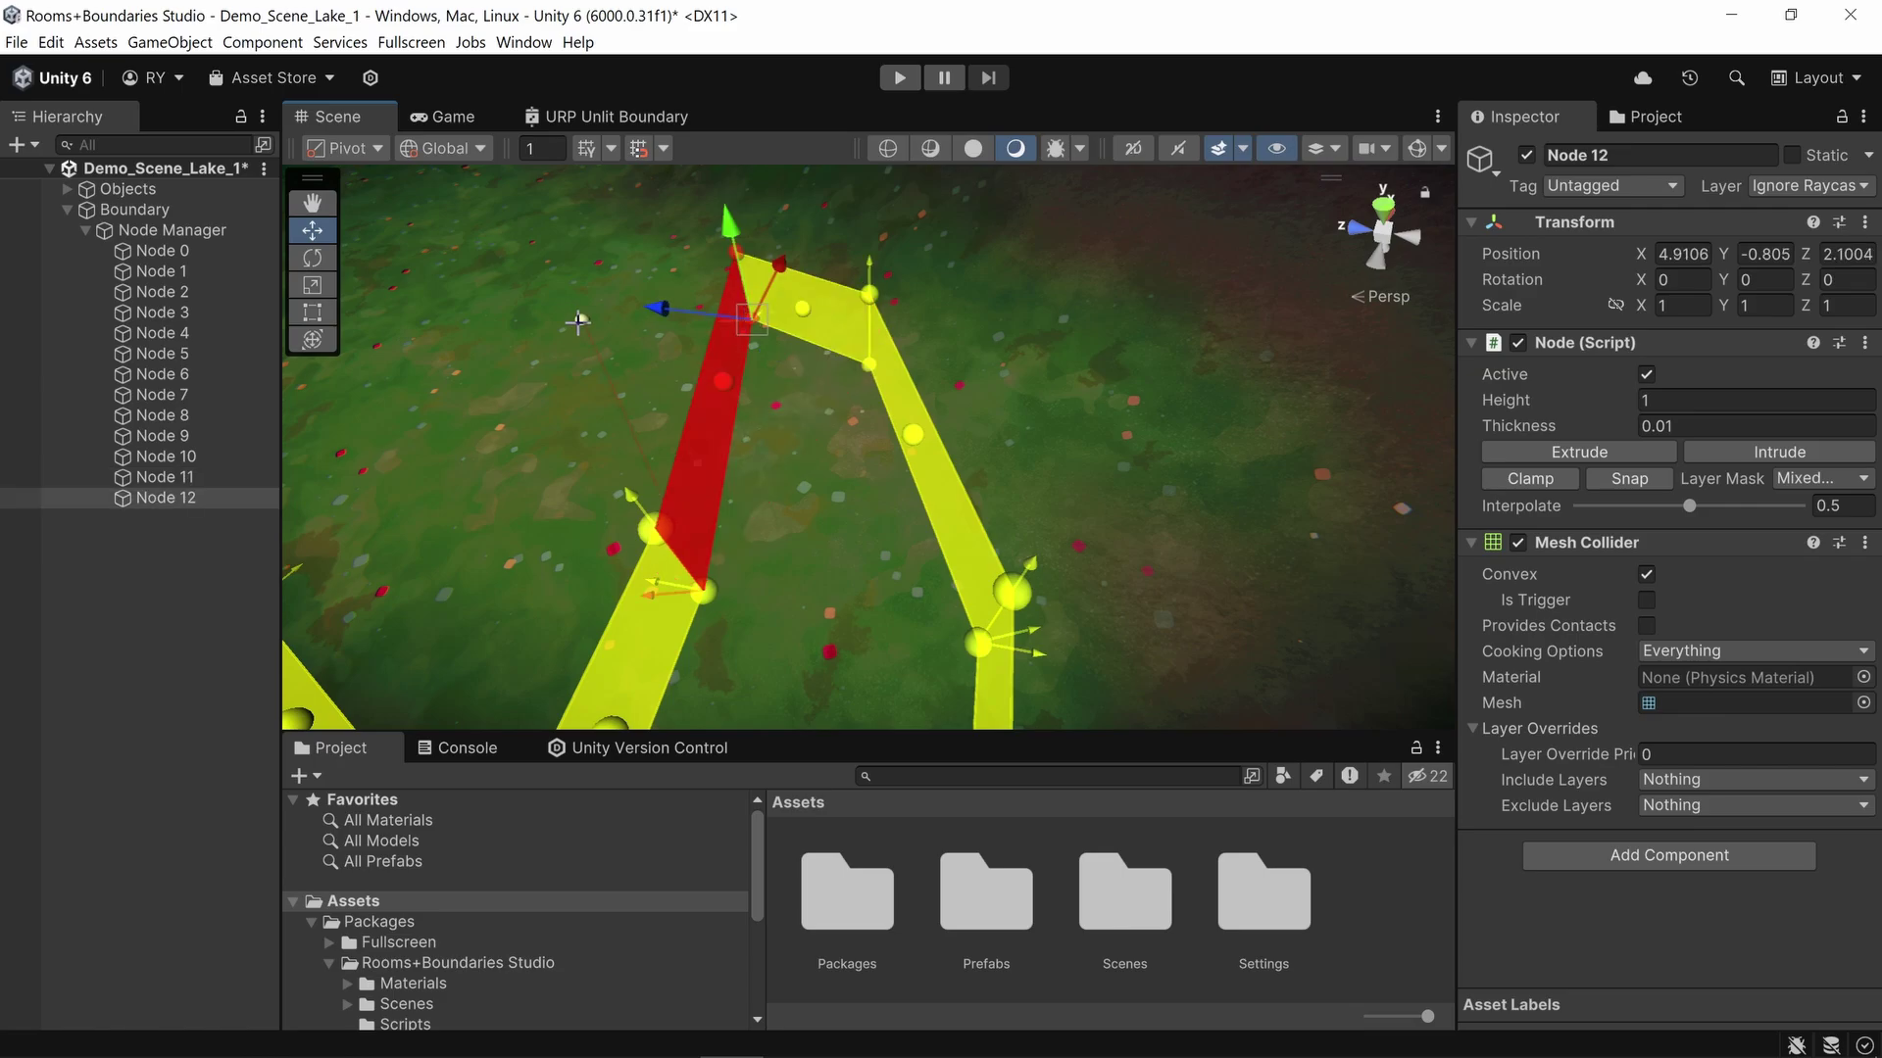
{"action": "left_click", "coordinate": [527, 333]}
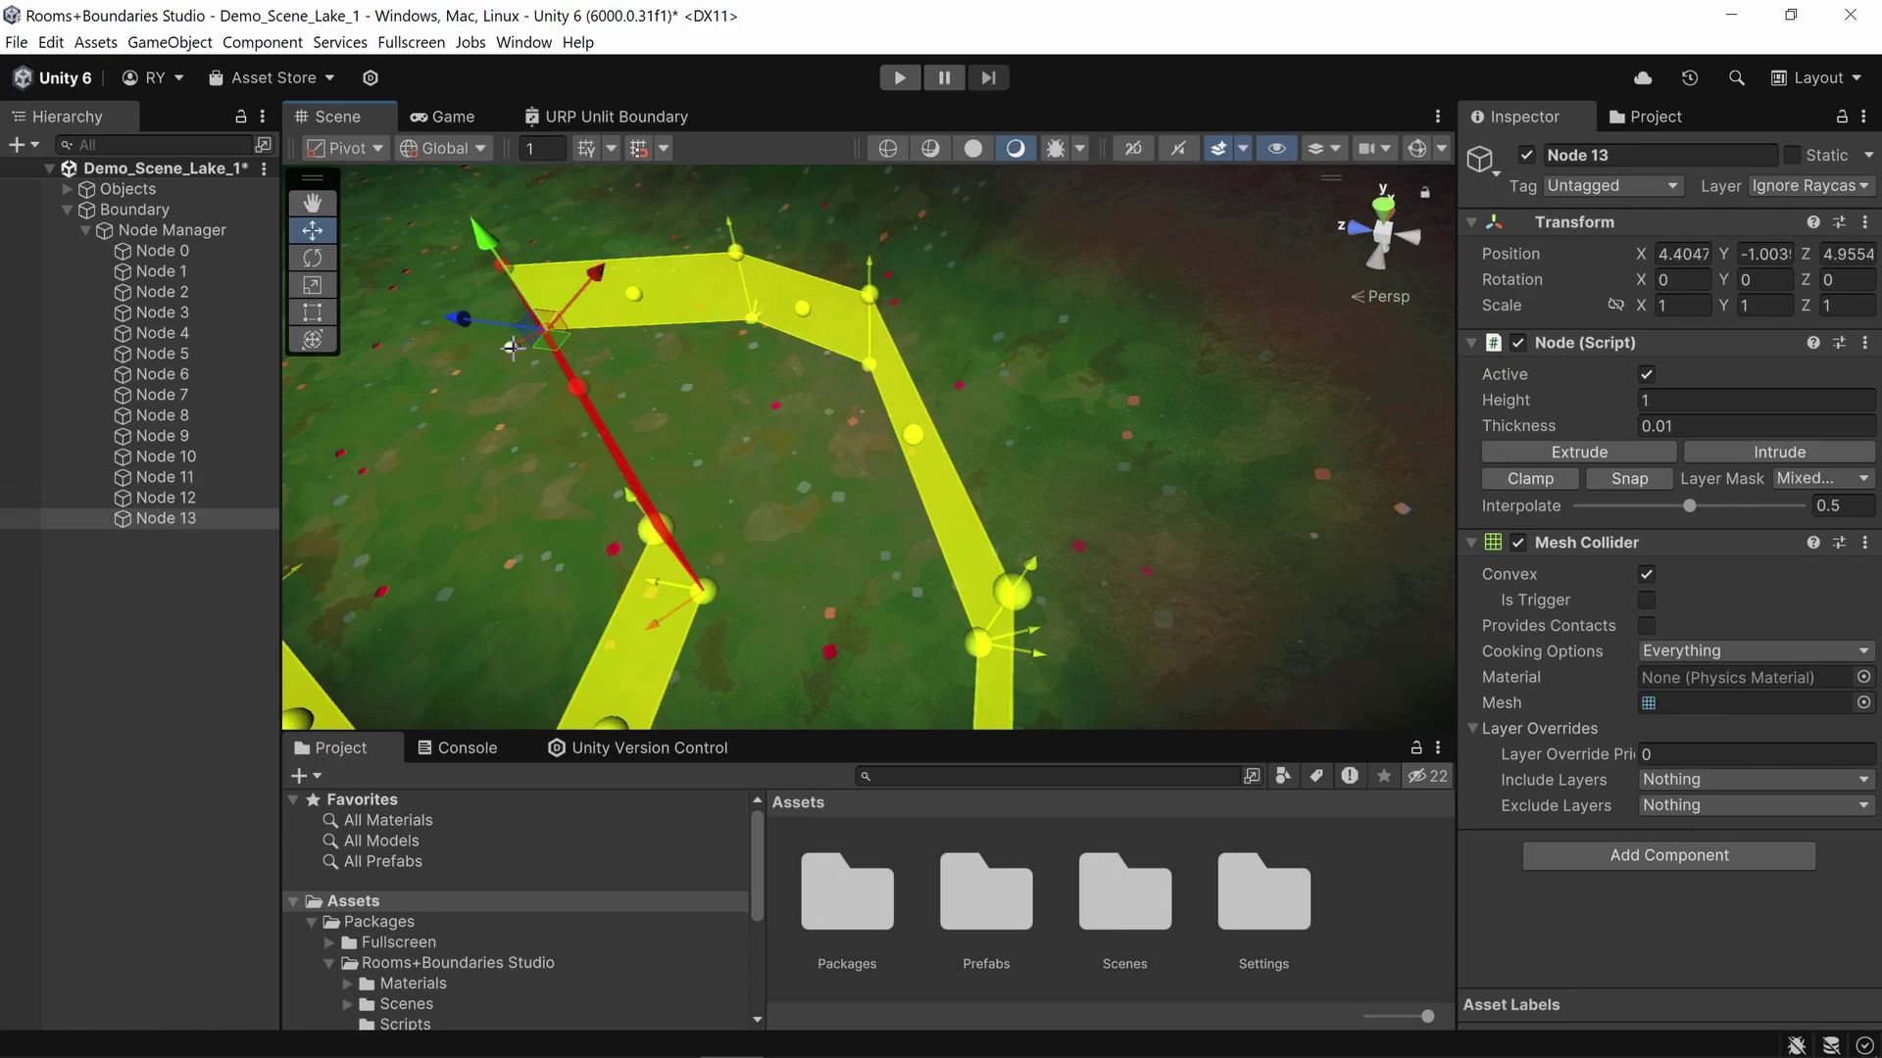
{"action": "left_click", "coordinate": [426, 454]}
{"action": "left_click", "coordinate": [374, 333]}
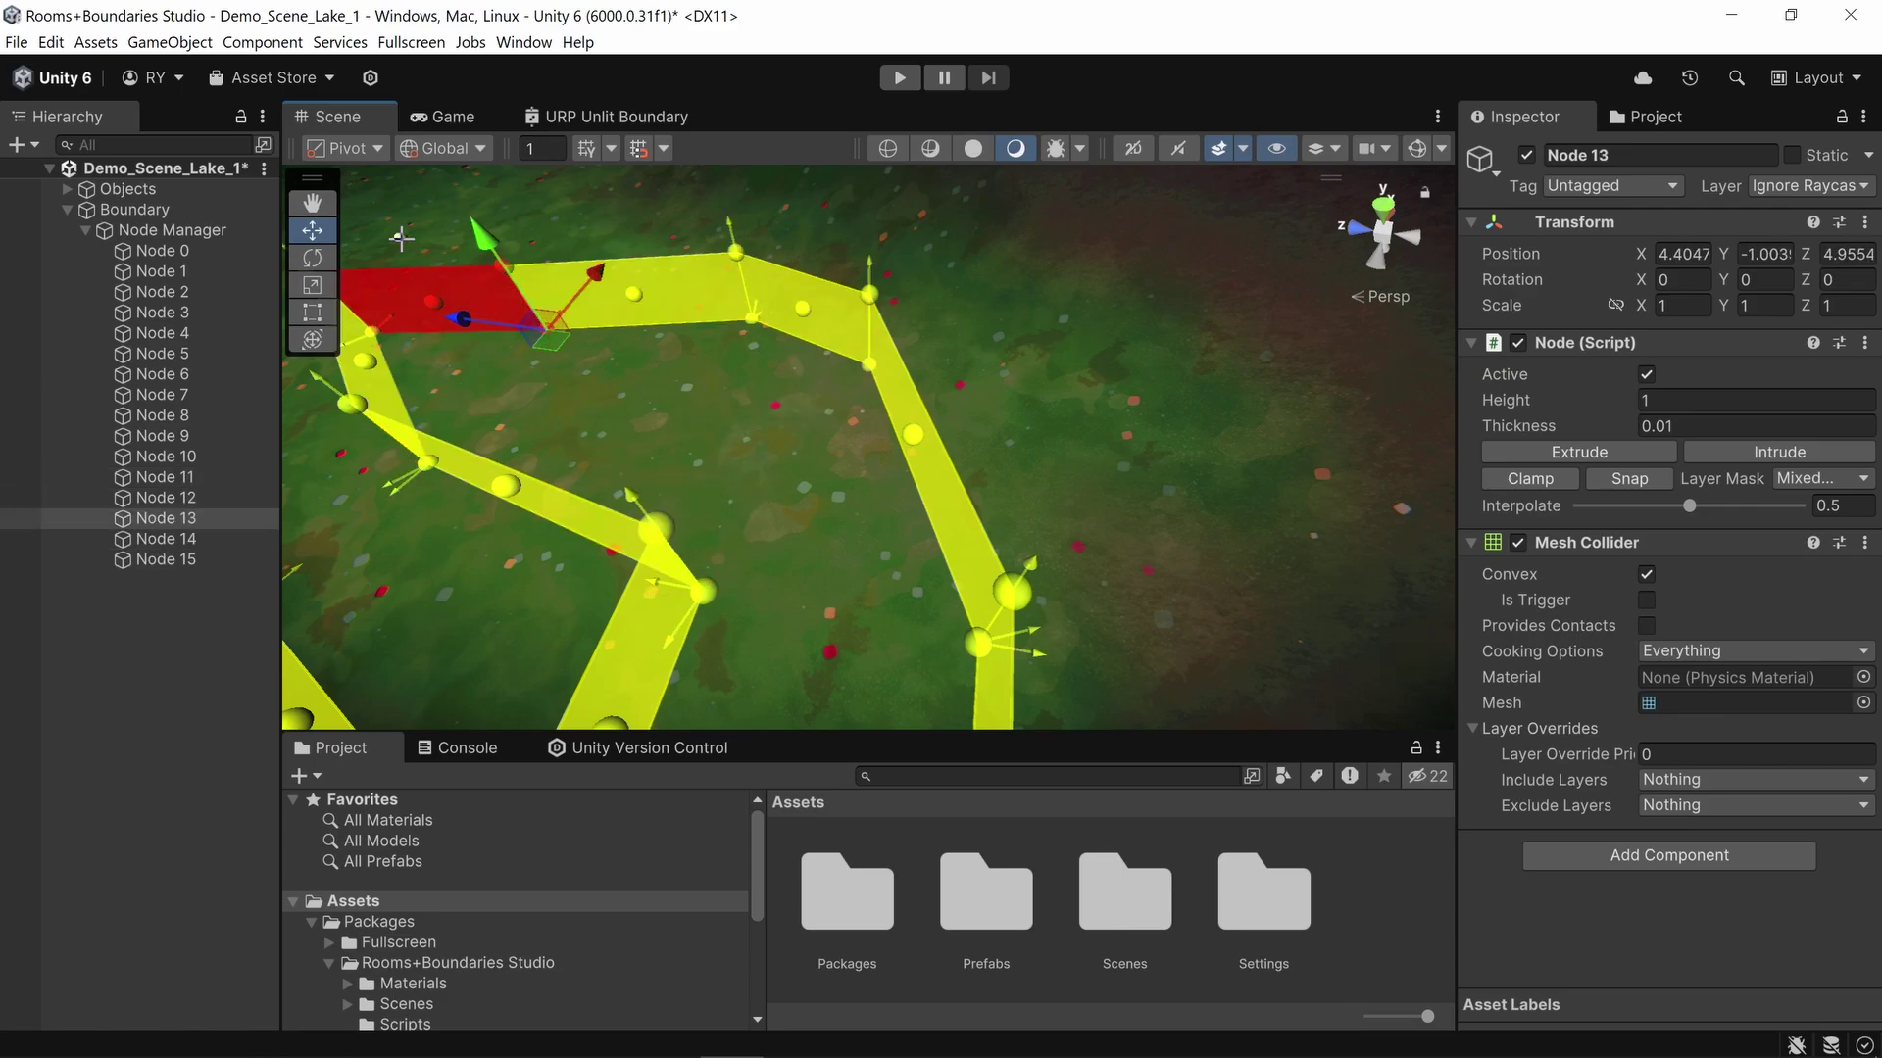
Step: Insert two more nodes into Node 13's wall, bulging the boundary farther outward
{"action": "left_click", "coordinate": [402, 240]}
{"action": "left_click", "coordinate": [526, 201]}
{"action": "right_click_drag", "start_coordinate": [859, 368], "coordinate": [827, 418]}
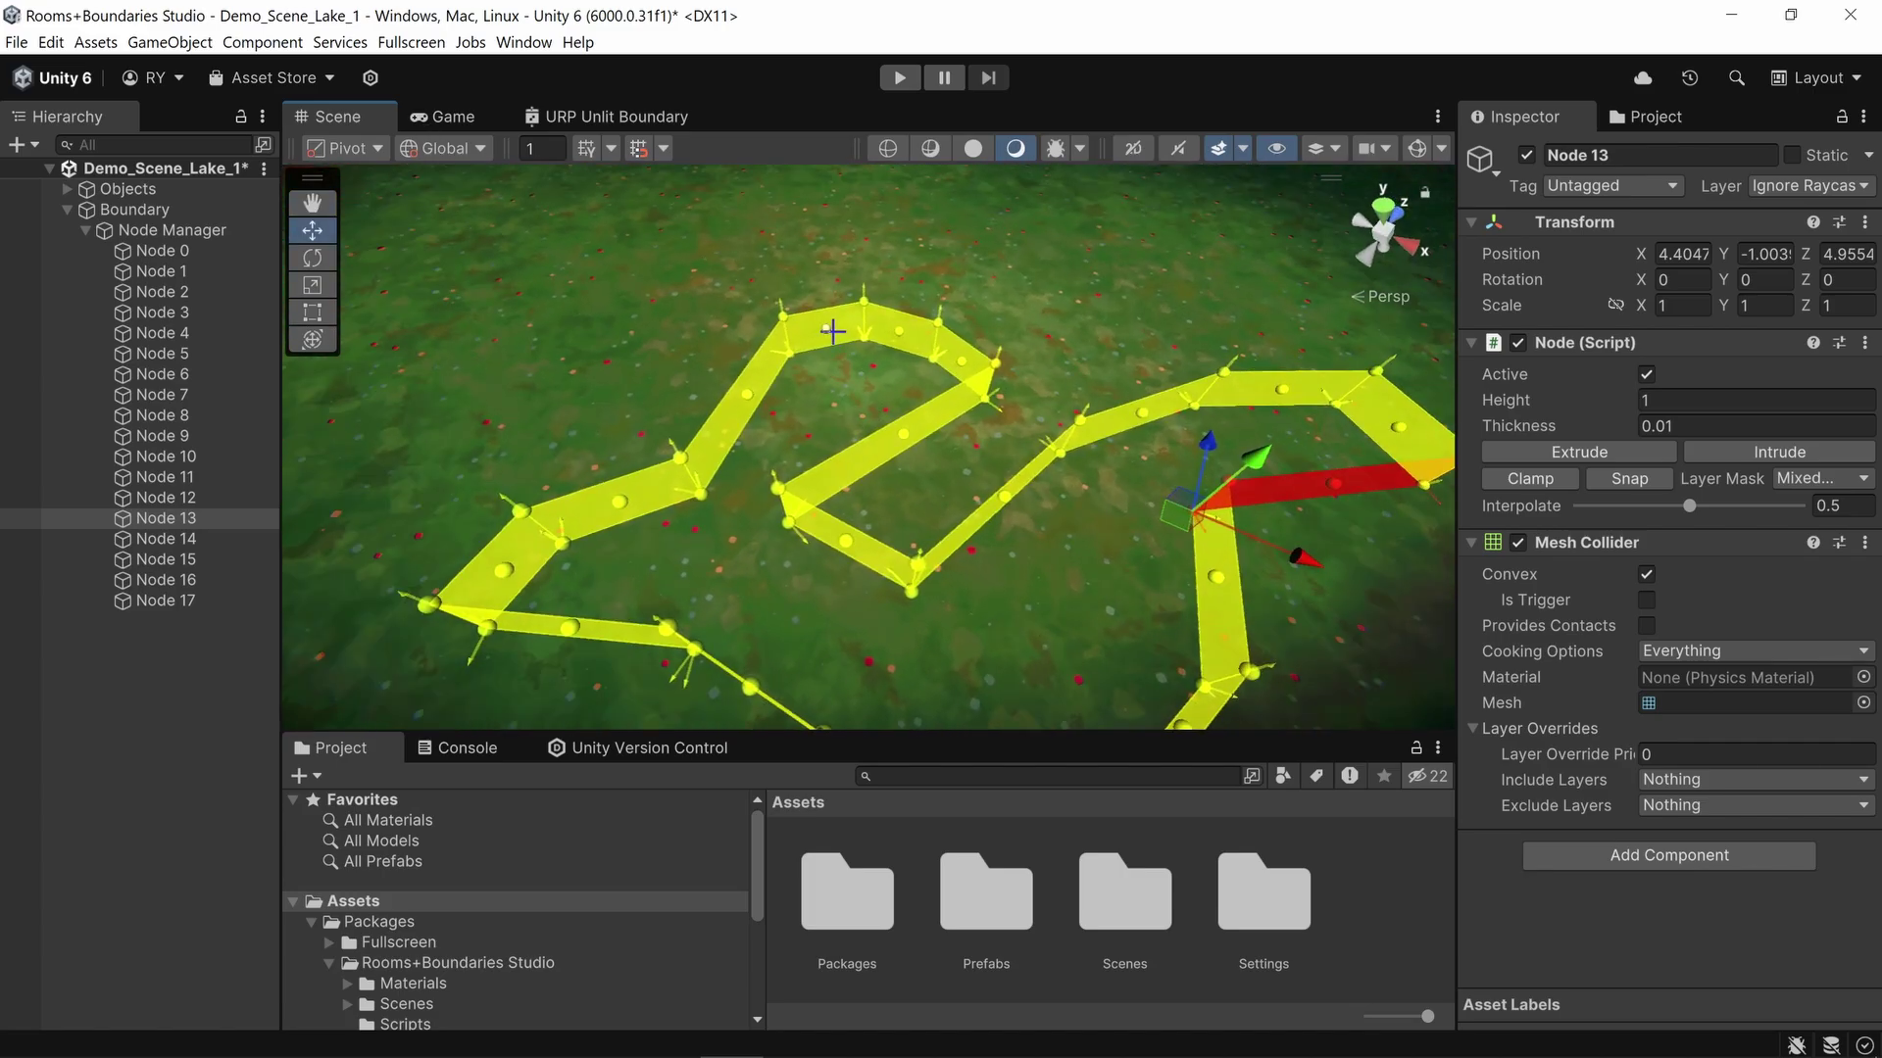
Step: Undo the latest node insertions until Node 13 is the last node in the boundary
{"action": "key", "text": "ctrl+z"}
{"action": "key", "text": "ctrl+z"}
{"action": "key", "text": "ctrl+z"}
{"action": "key", "text": "ctrl+z"}
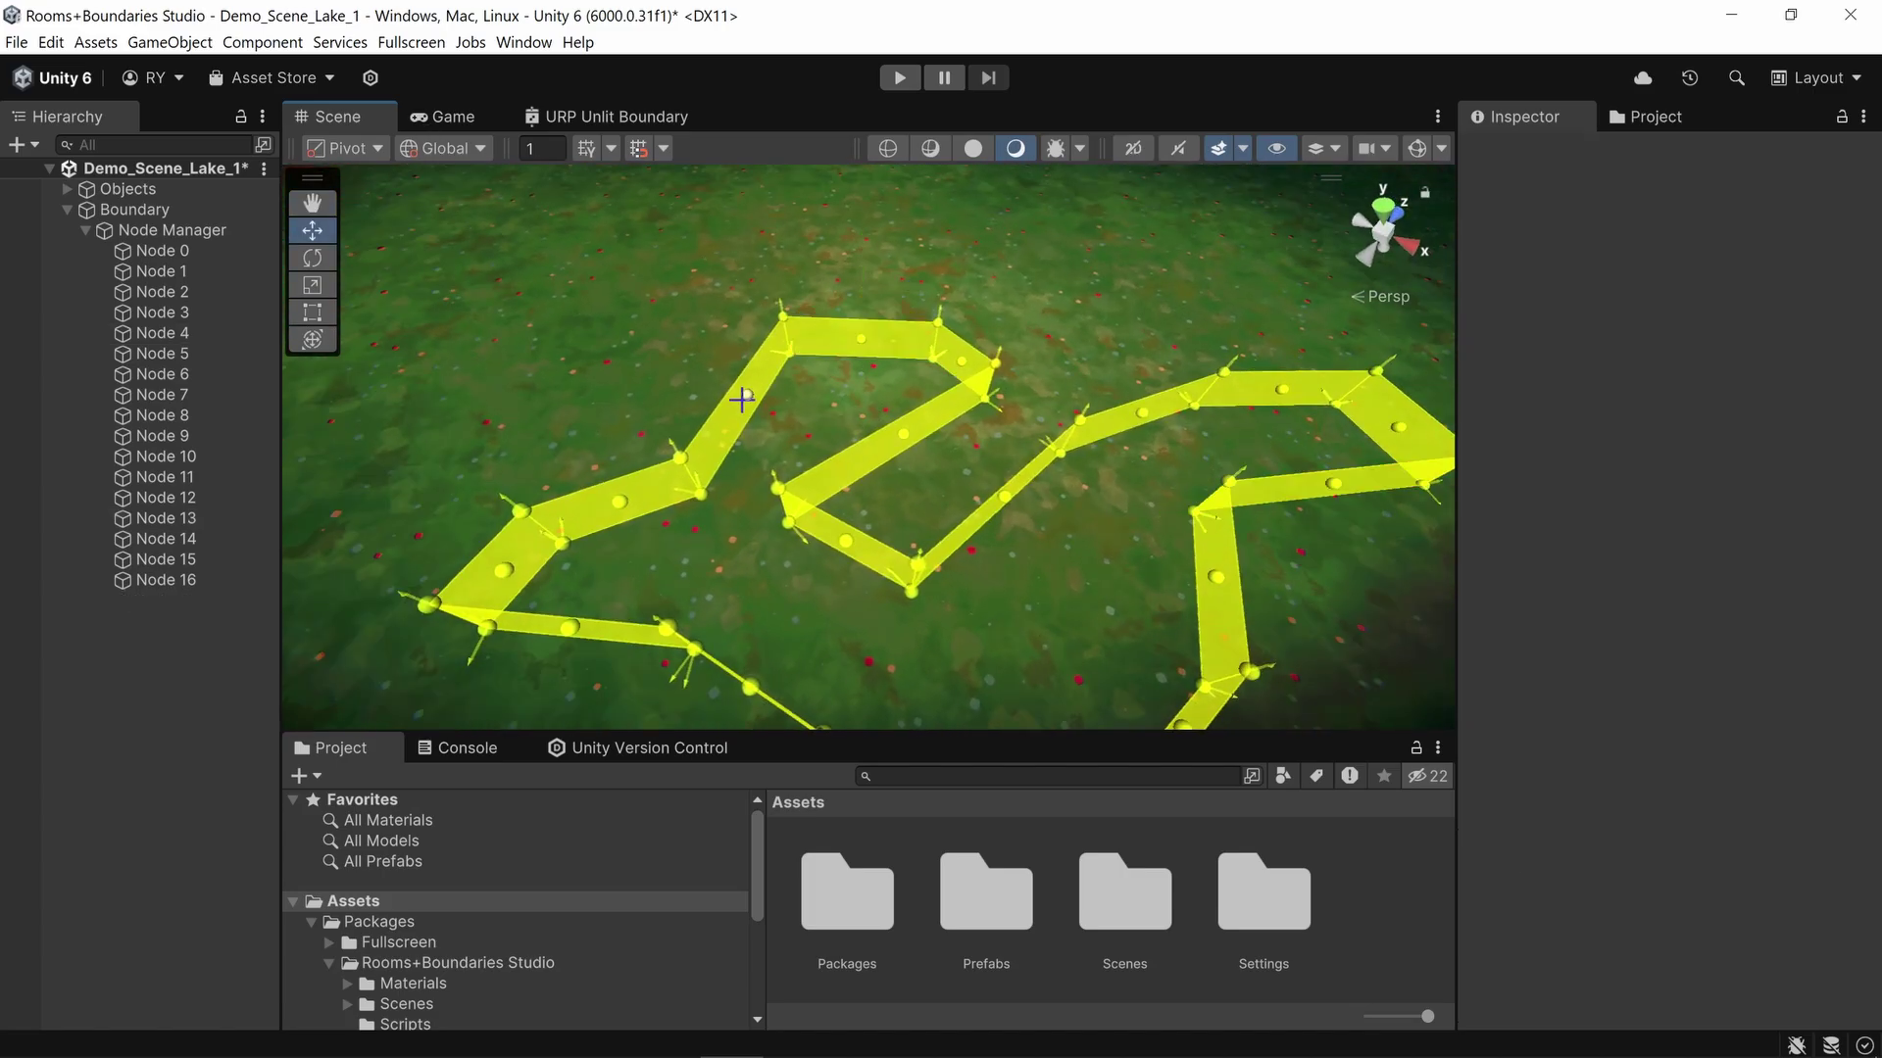
{"action": "key", "text": "ctrl+z"}
{"action": "key", "text": "ctrl+z"}
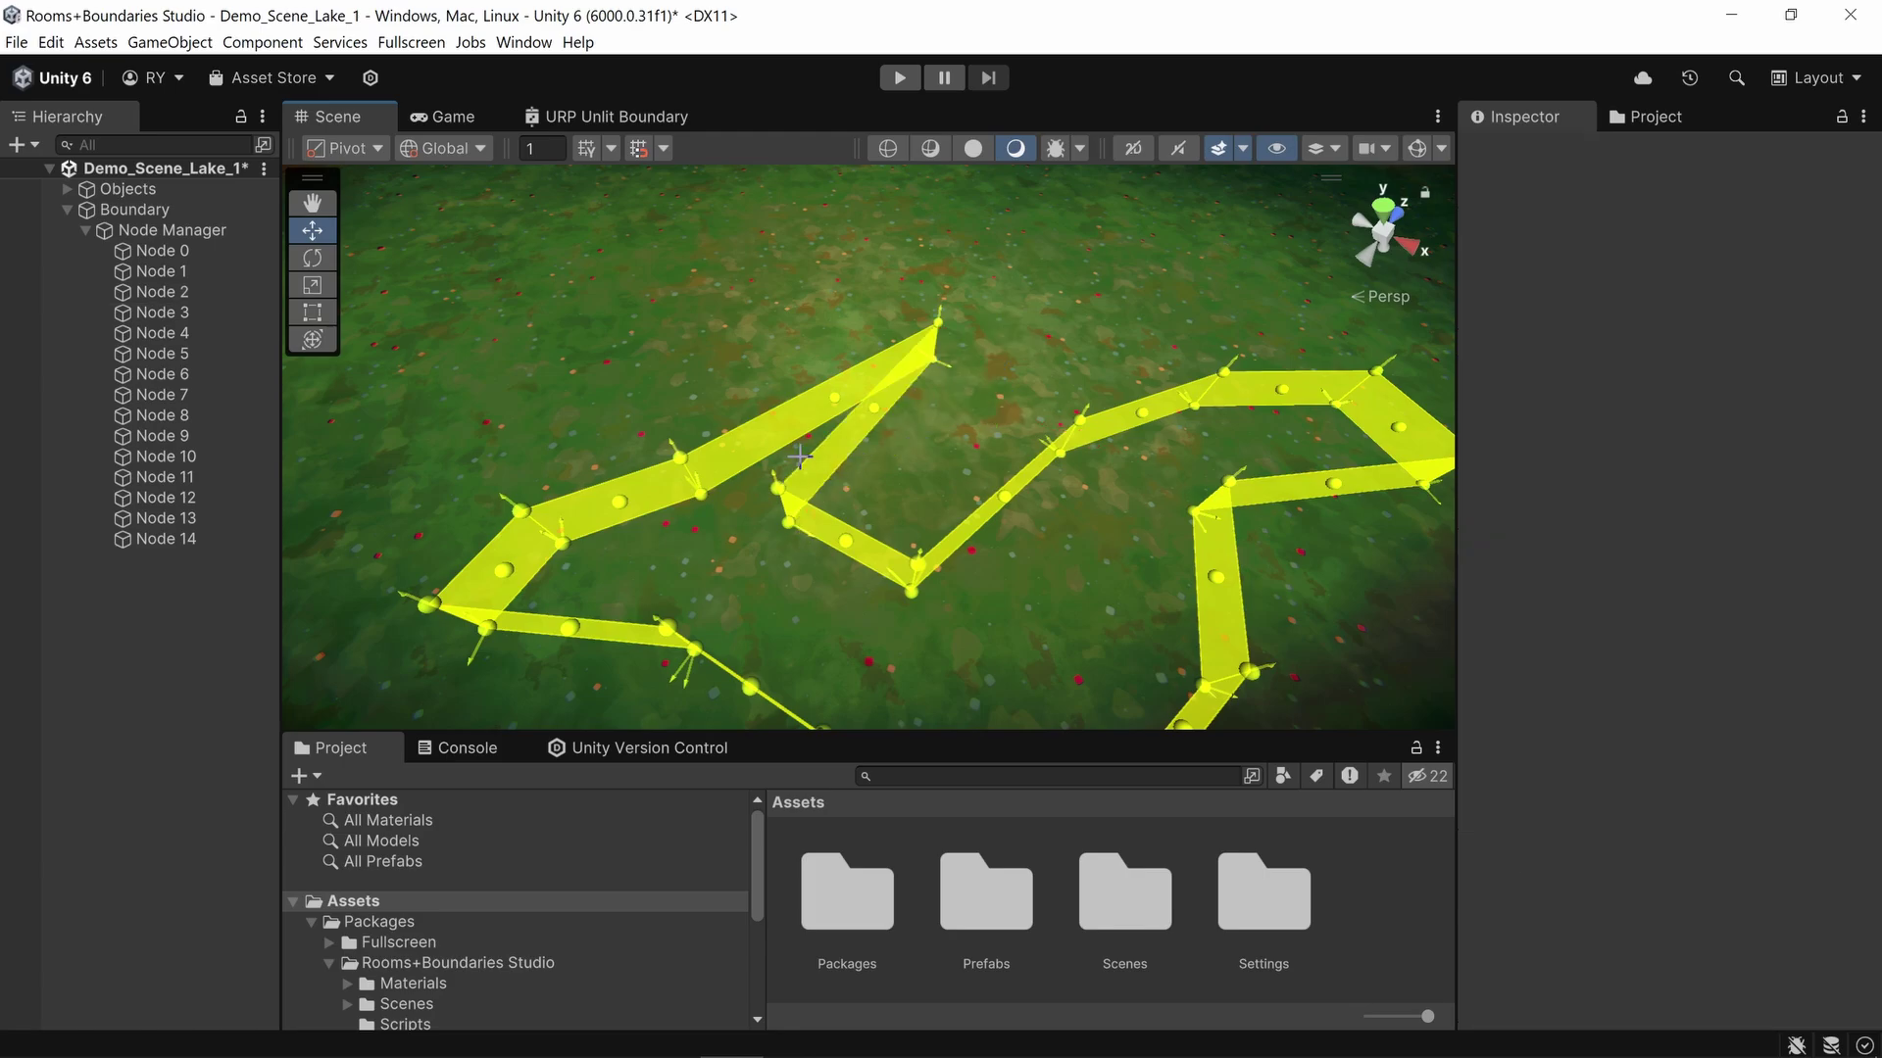
{"action": "scroll", "coordinate": [897, 478], "scroll_direction": "up", "scroll_amount": 3}
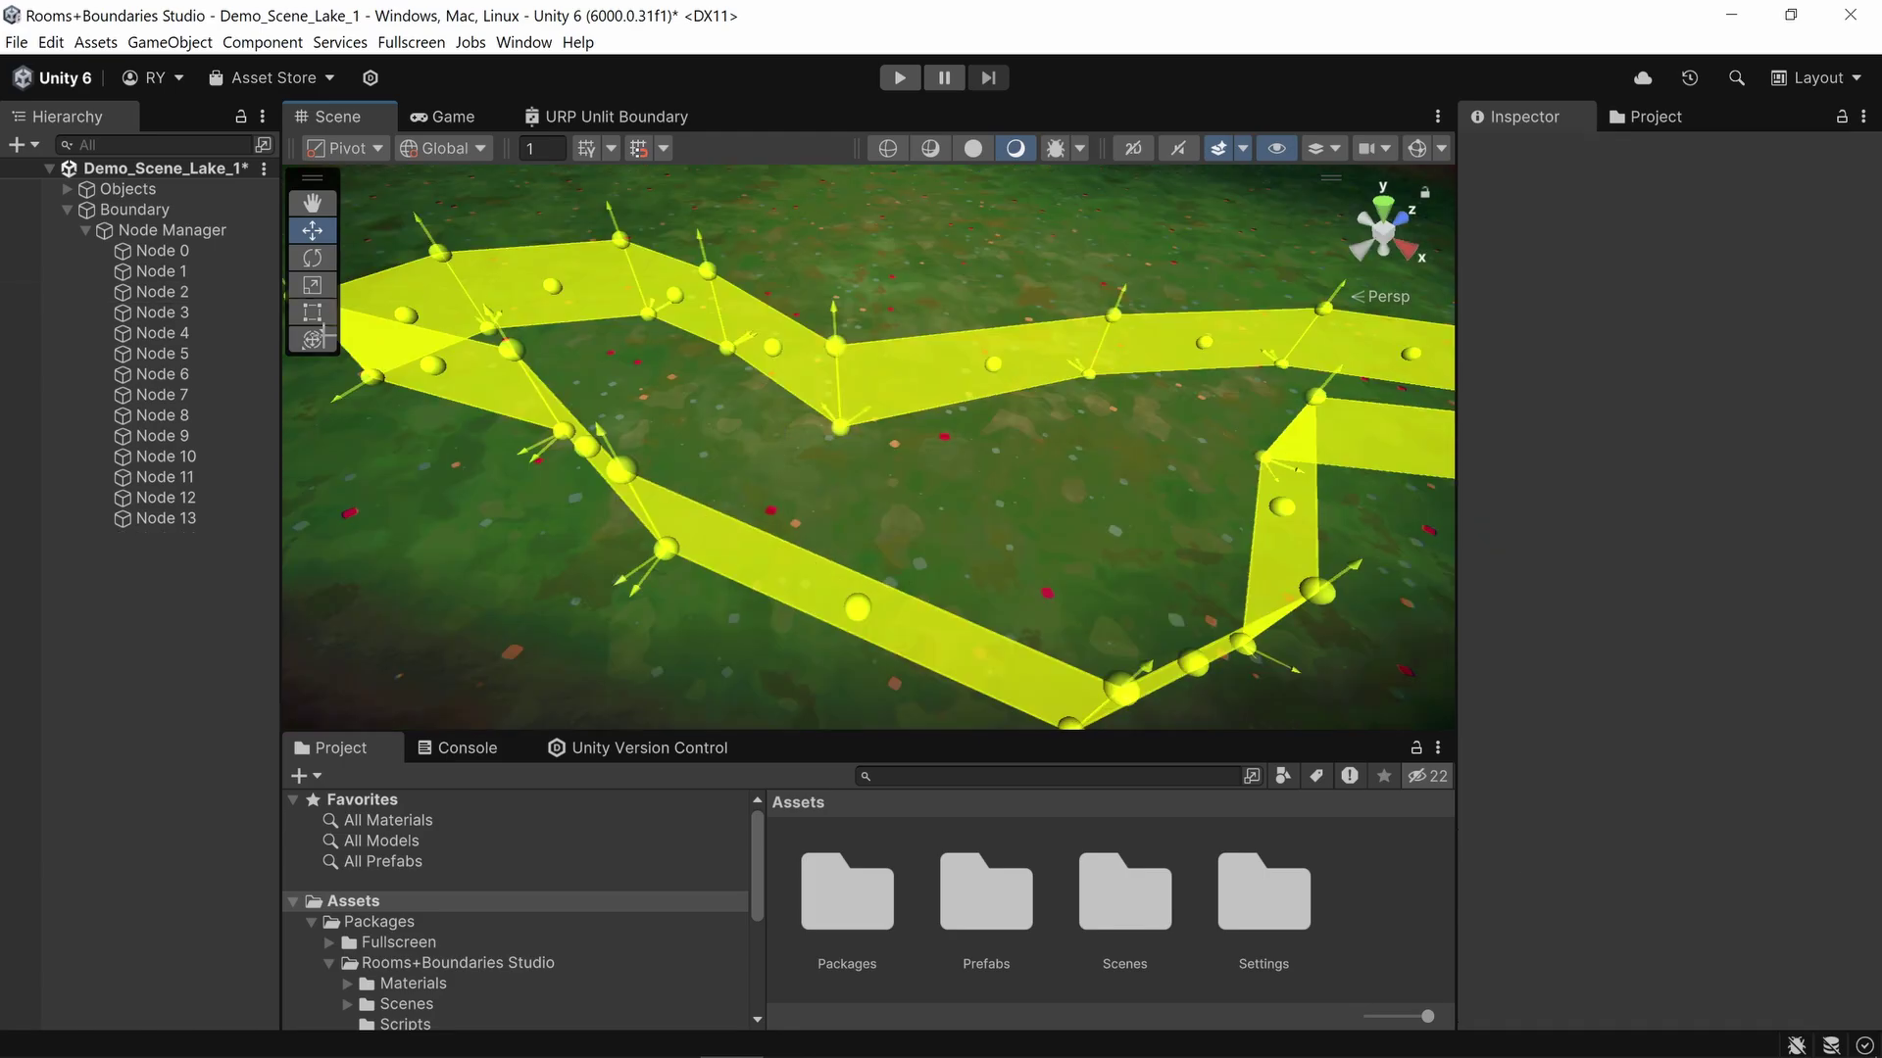
Step: Examine the Boundary, the Node Manager and the individual nodes from Node 0 to Node 7, including their Node script and Mesh Collider settings
{"action": "left_click", "coordinate": [154, 211]}
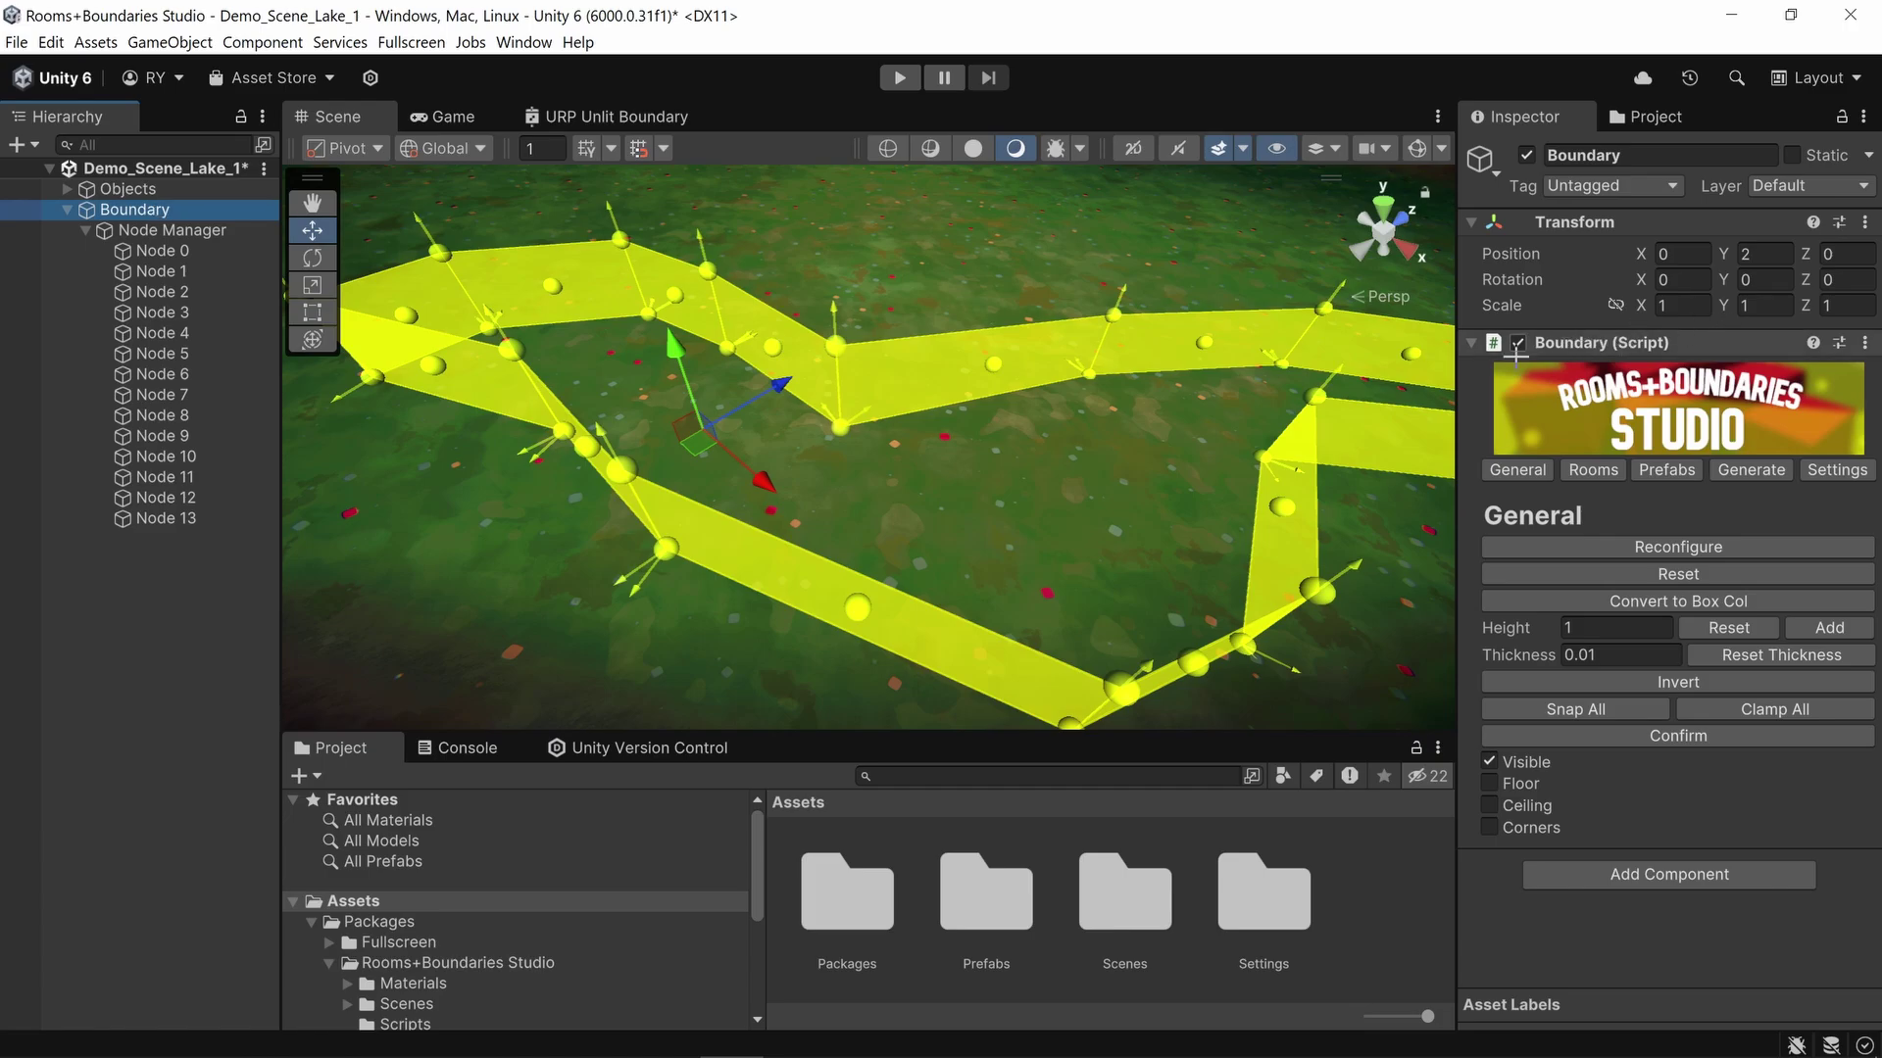
{"action": "left_click", "coordinate": [168, 233]}
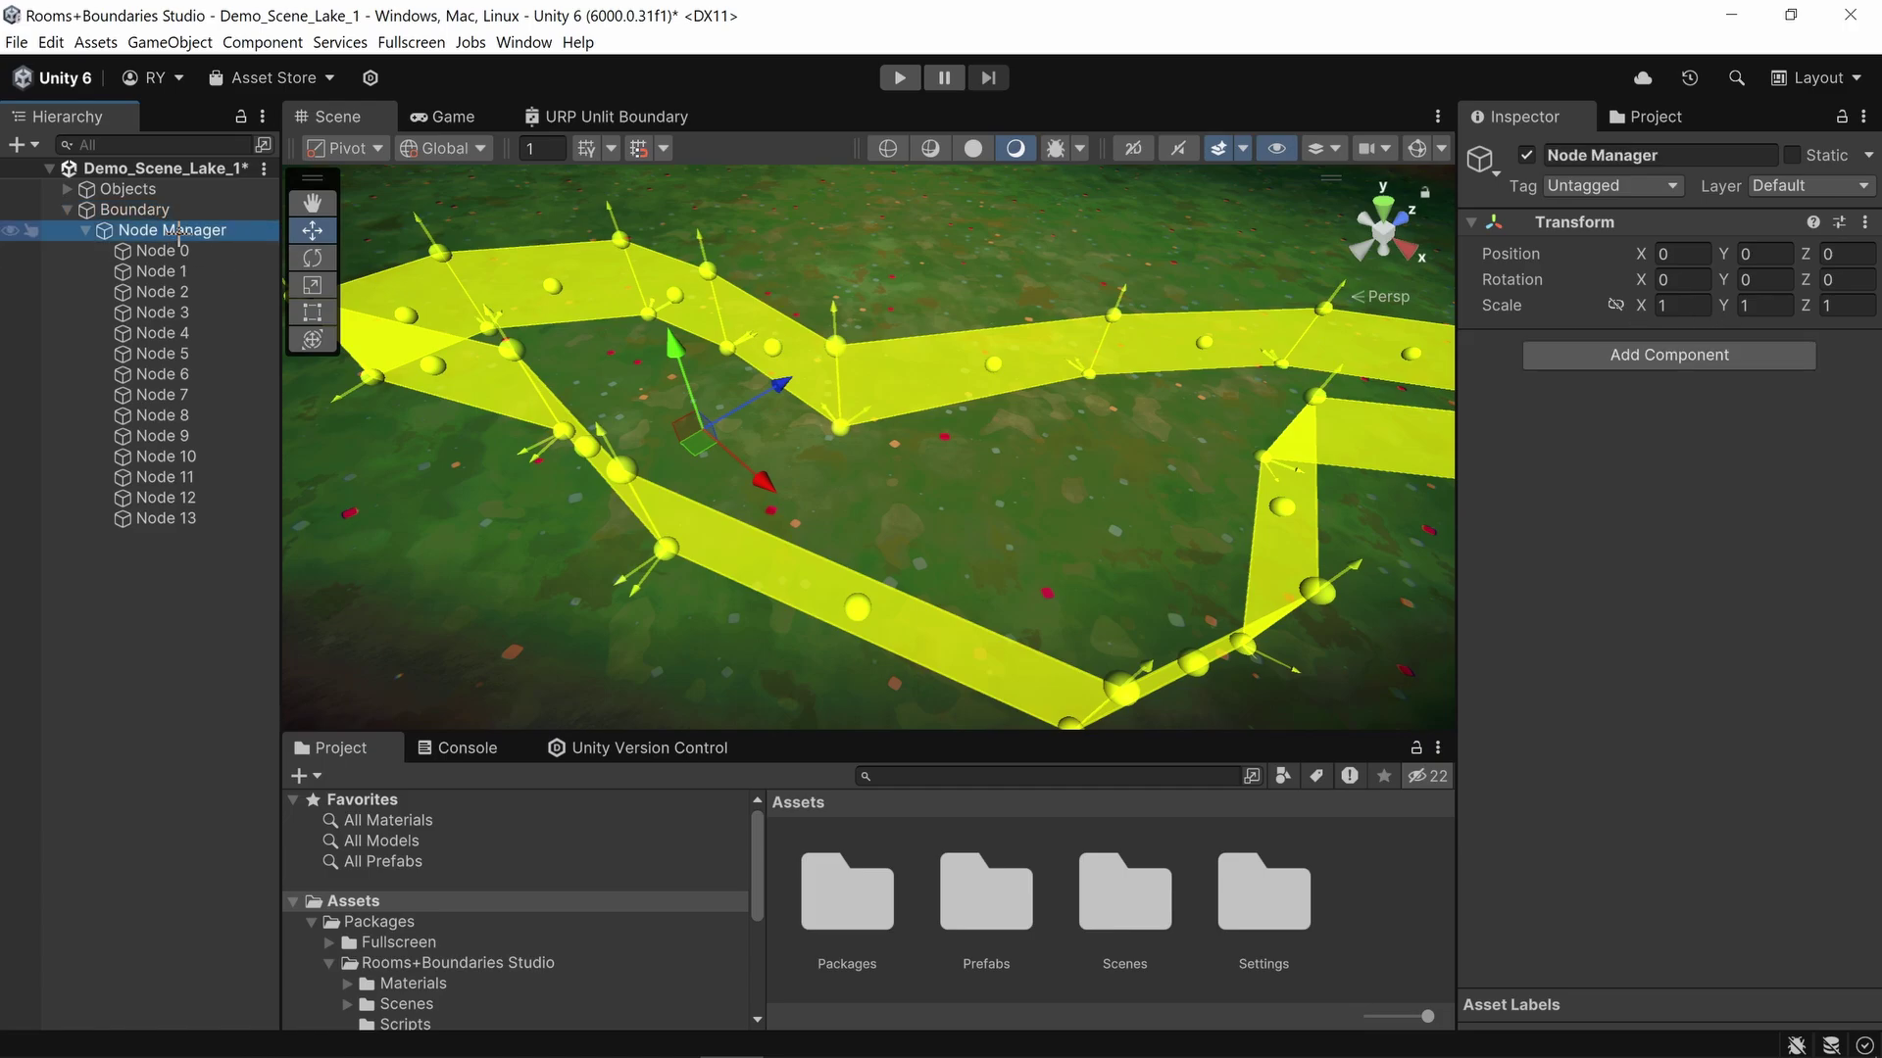
{"action": "left_click", "coordinate": [163, 292]}
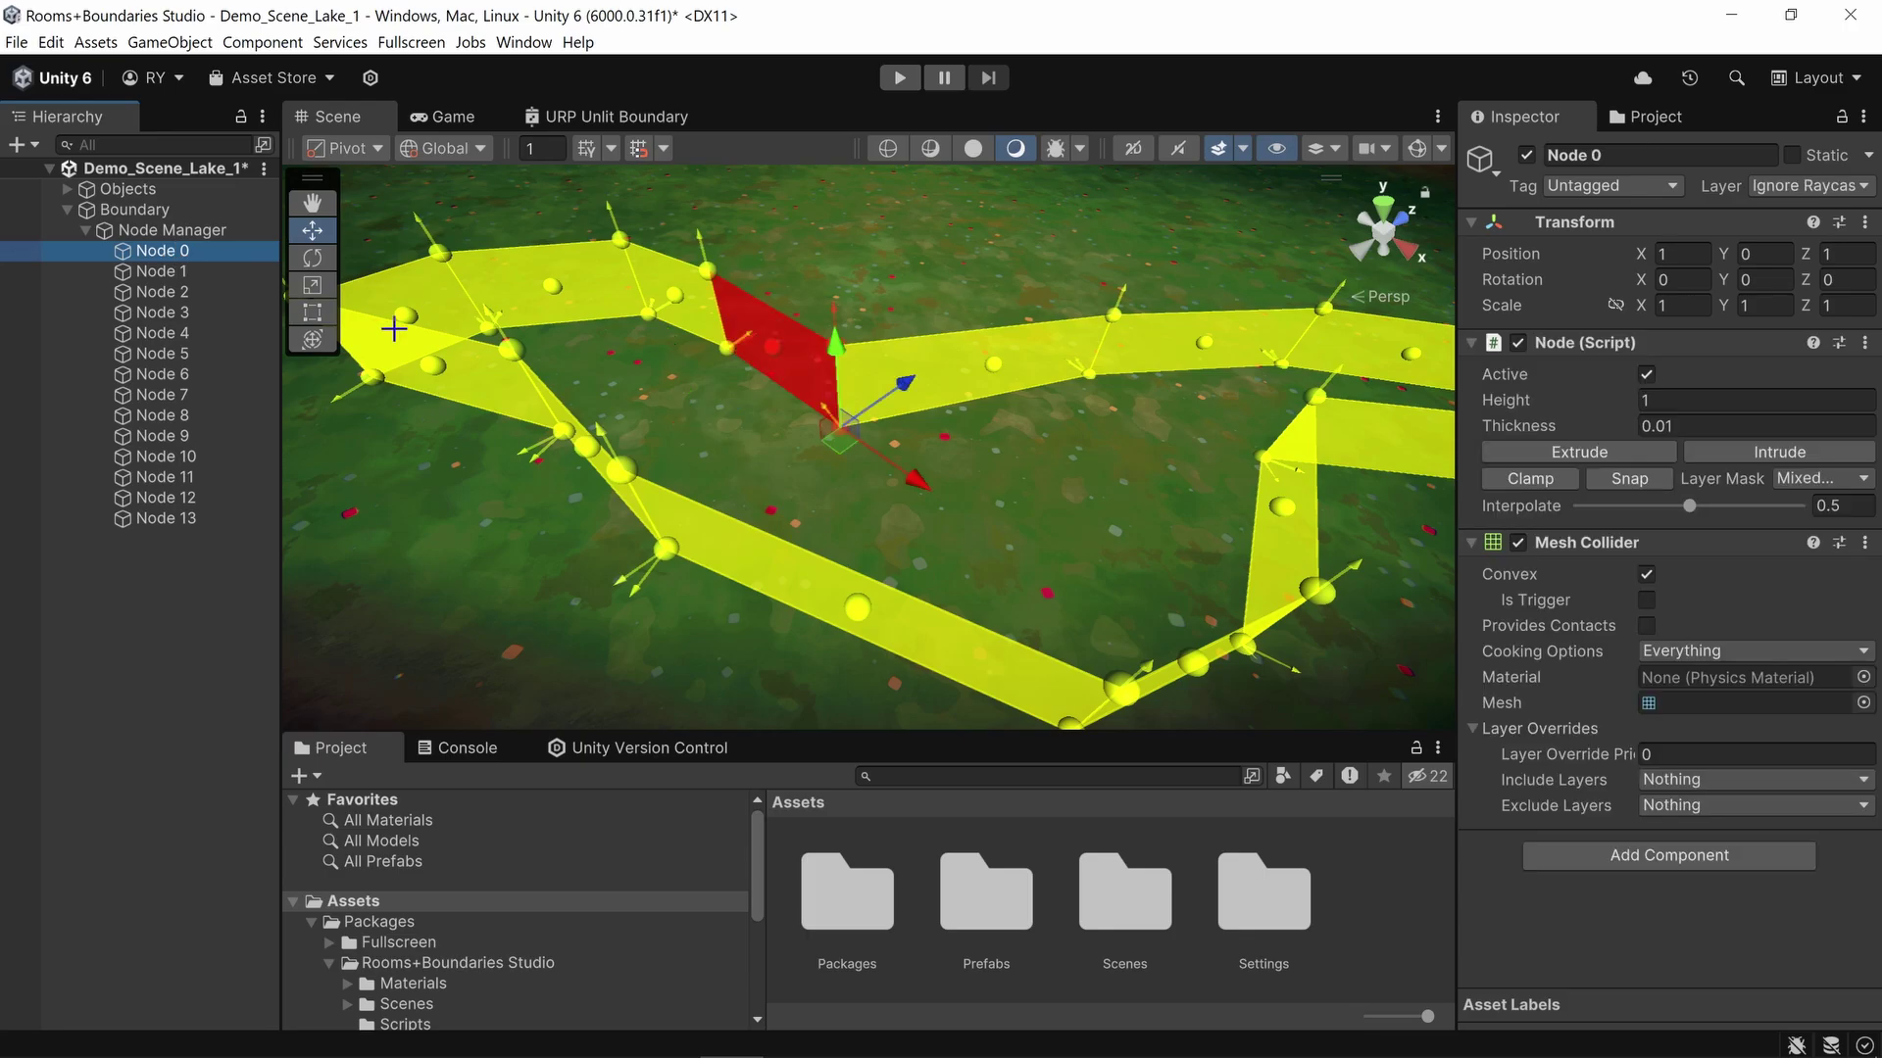
{"action": "key", "text": "Down"}
{"action": "key", "text": "Down"}
{"action": "key", "text": "Down"}
{"action": "key", "text": "Down"}
{"action": "key", "text": "Down"}
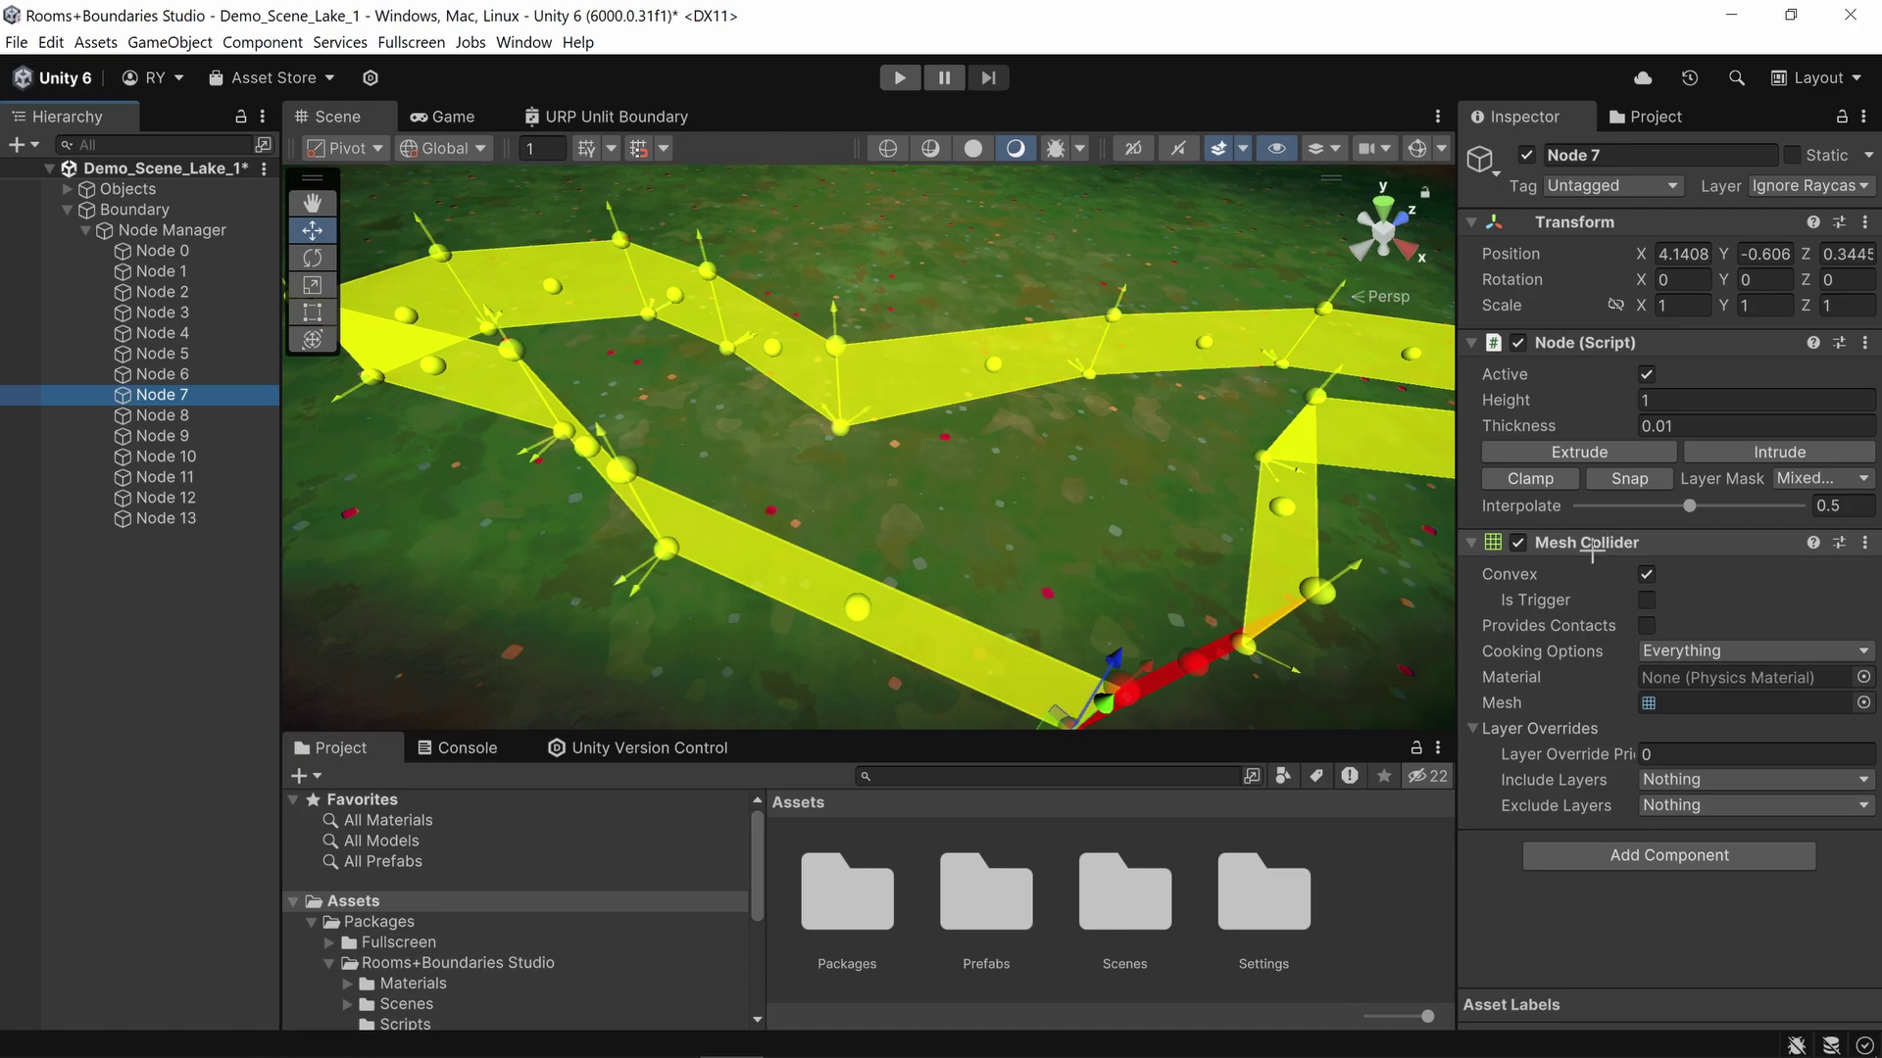
Step: Lower the whole Boundary object to Y 1.51
{"action": "left_click_drag", "start_coordinate": [995, 461], "coordinate": [1001, 413], "text": "alt"}
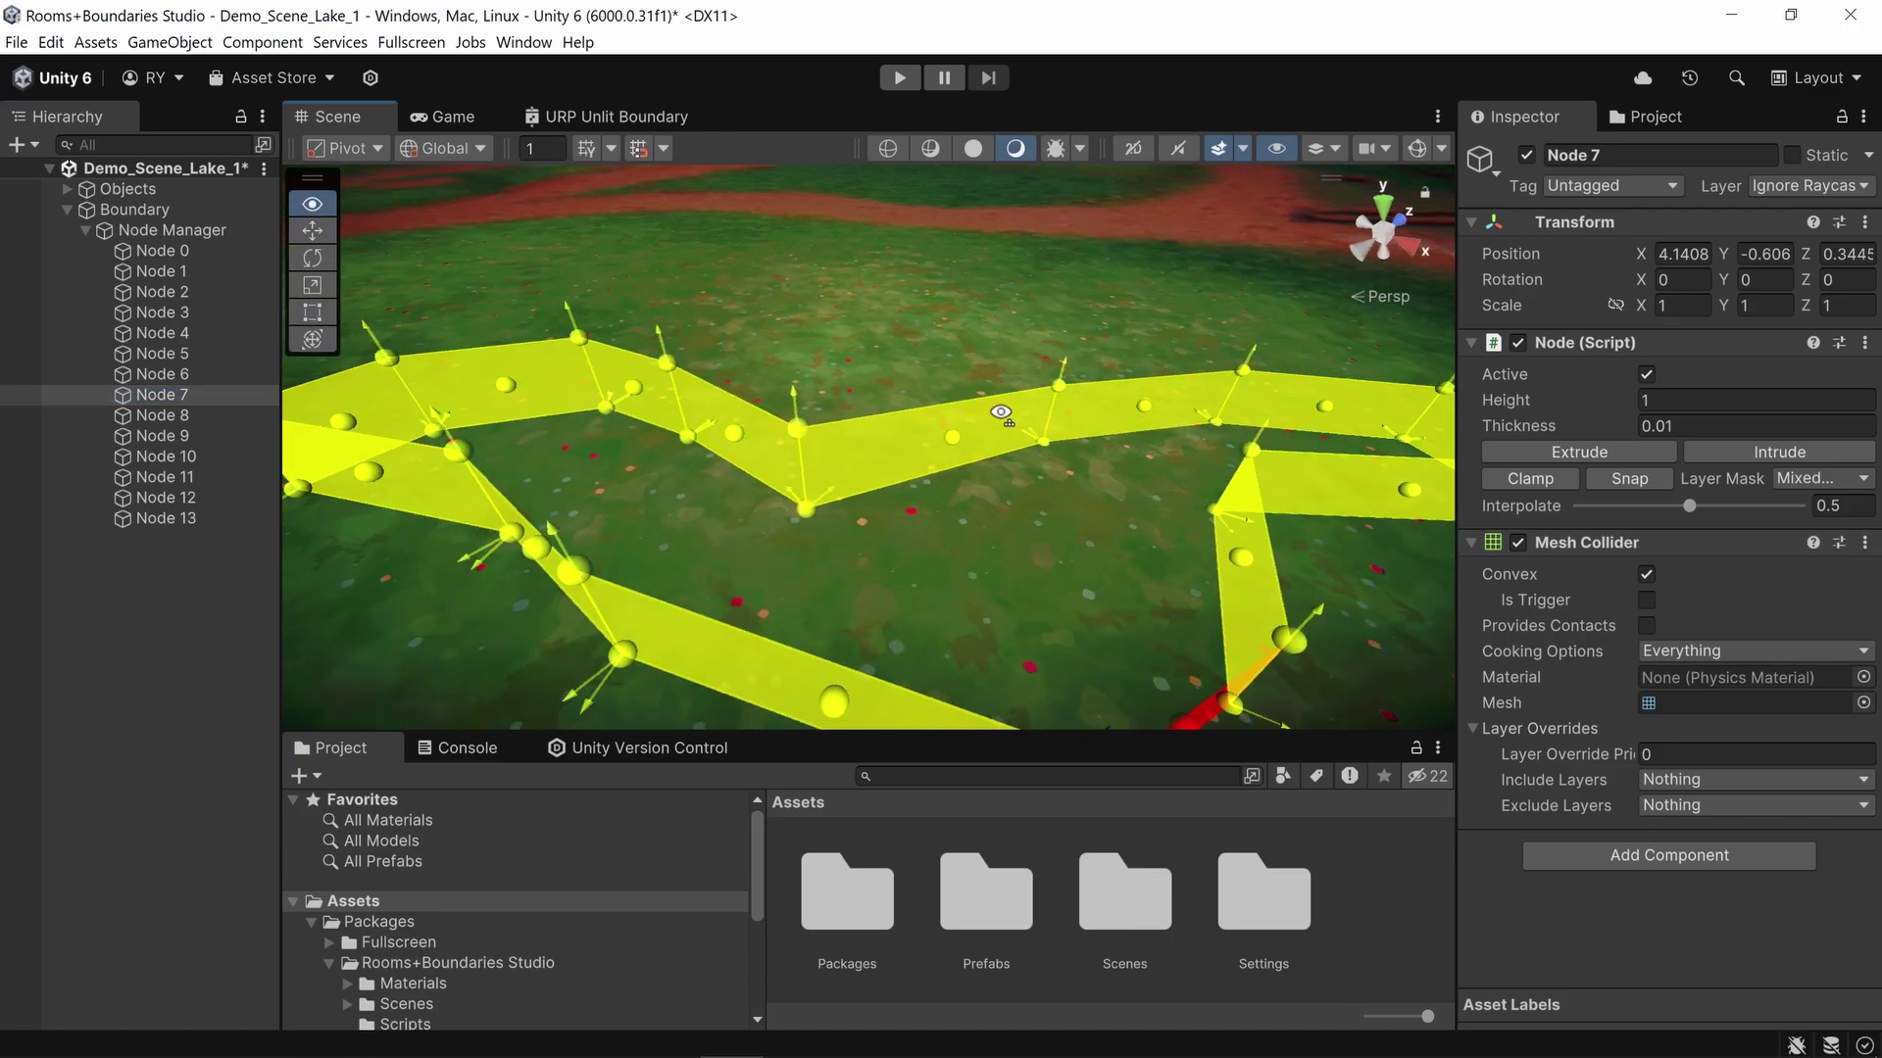
{"action": "scroll", "coordinate": [1001, 413], "scroll_direction": "down", "scroll_amount": 3}
{"action": "left_click", "coordinate": [544, 434]}
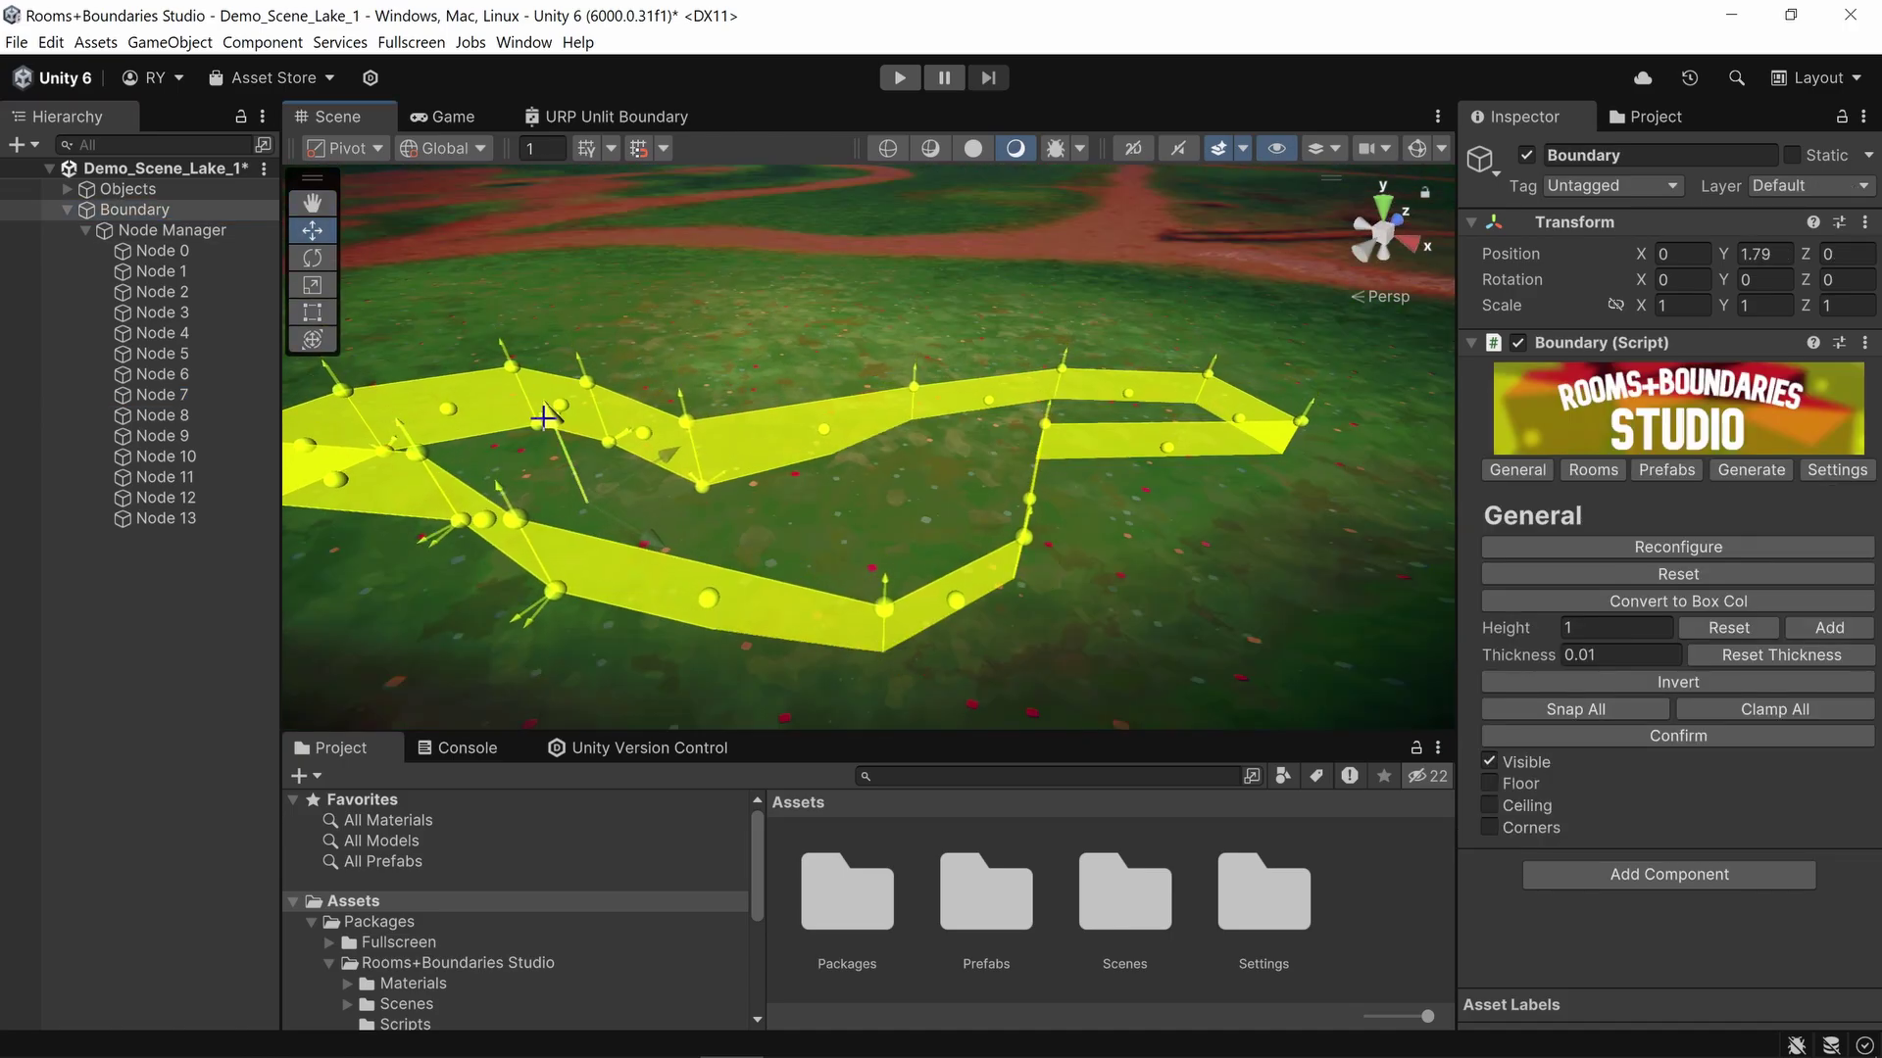
{"action": "key", "text": "f"}
Step: Create a 3D sphere with a Rigidbody inside the boundary and start Play mode
{"action": "right_click", "coordinate": [87, 578]}
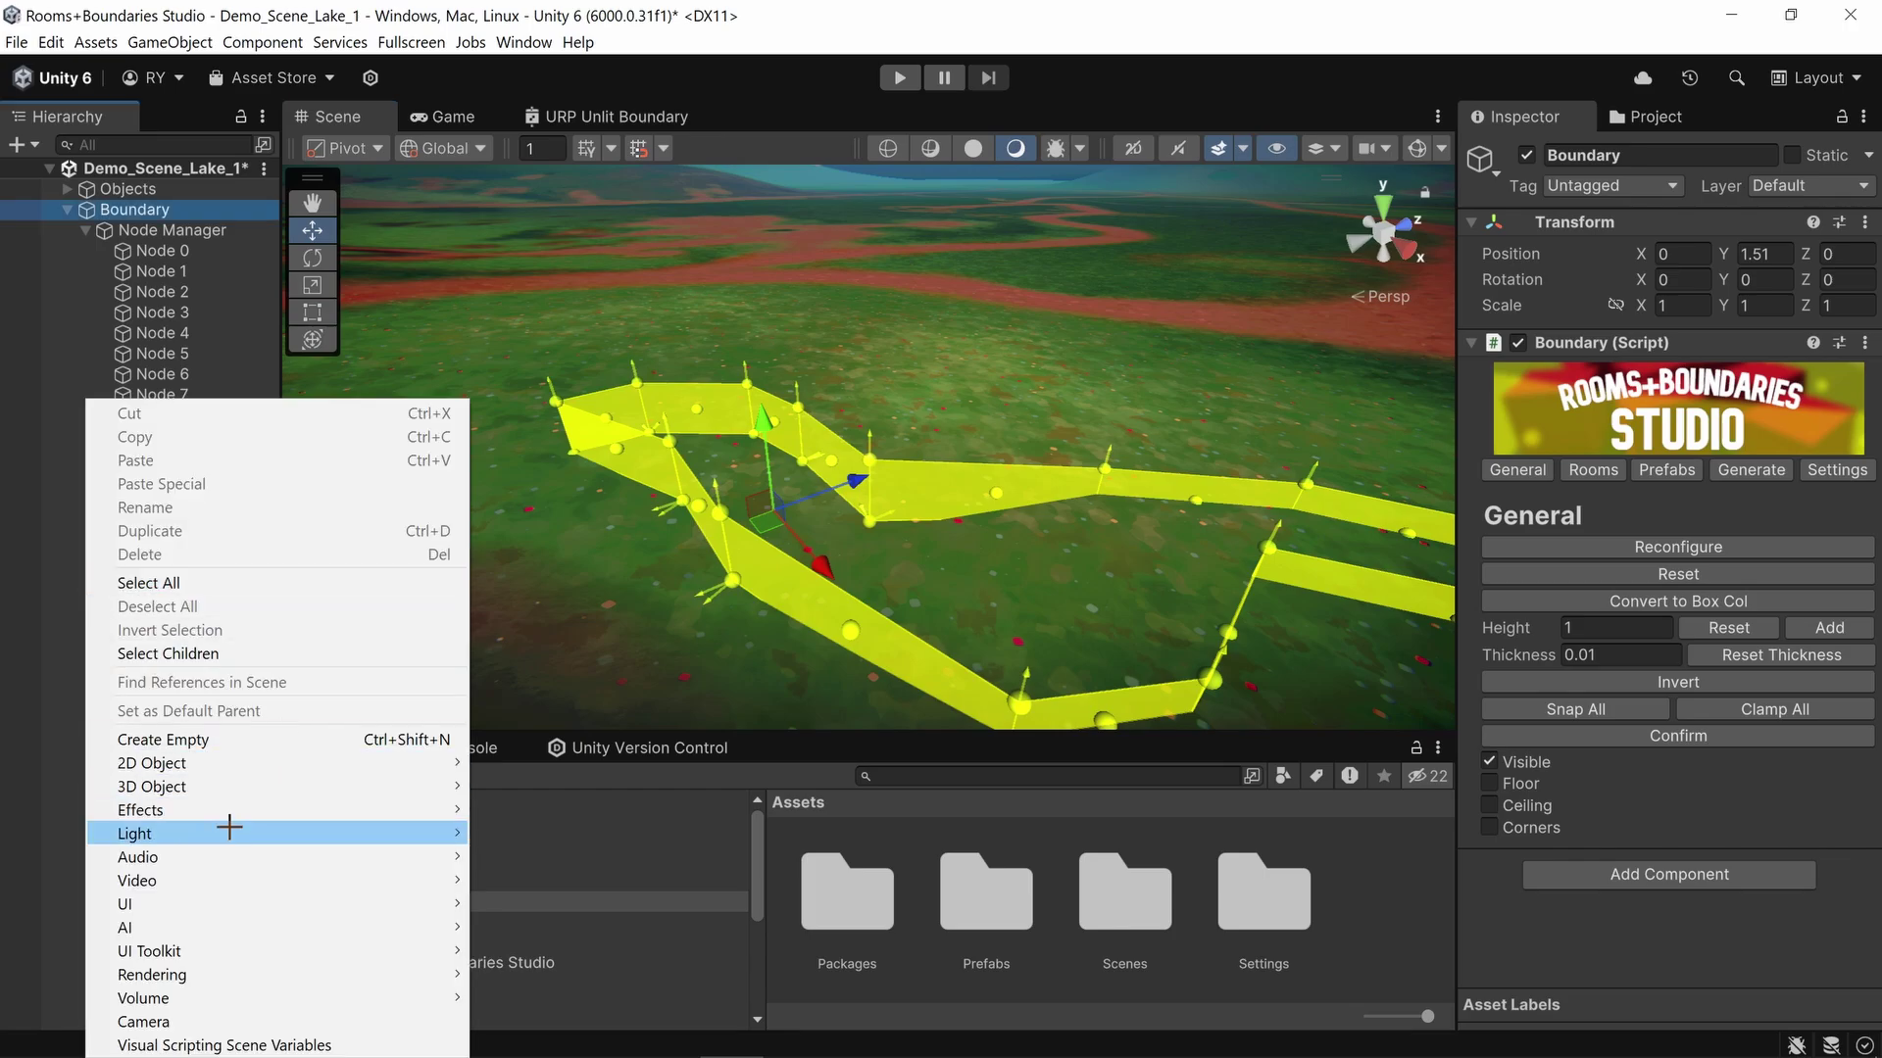
{"action": "mouse_move", "coordinate": [221, 788]}
{"action": "left_click", "coordinate": [597, 508]}
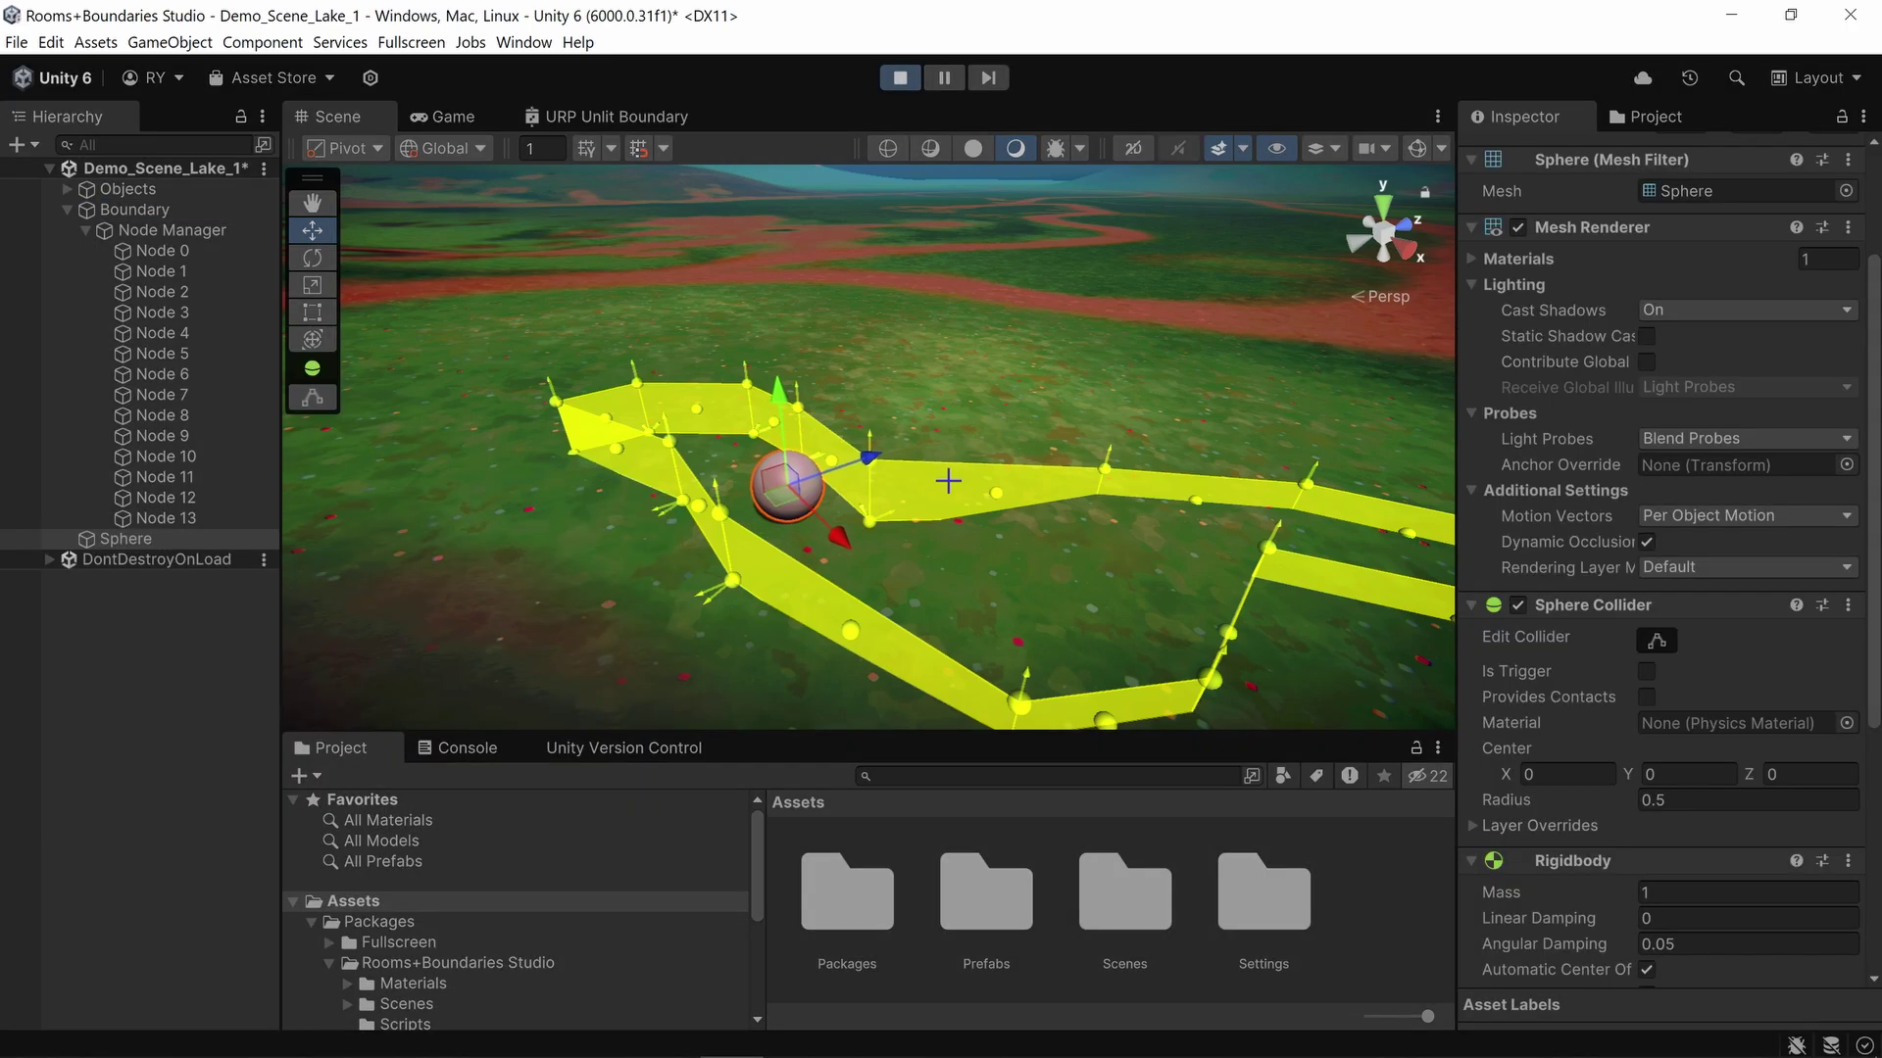
{"action": "left_click_drag", "start_coordinate": [949, 474], "coordinate": [799, 495], "text": "alt"}
{"action": "scroll", "coordinate": [902, 463], "scroll_direction": "up", "scroll_amount": 3}
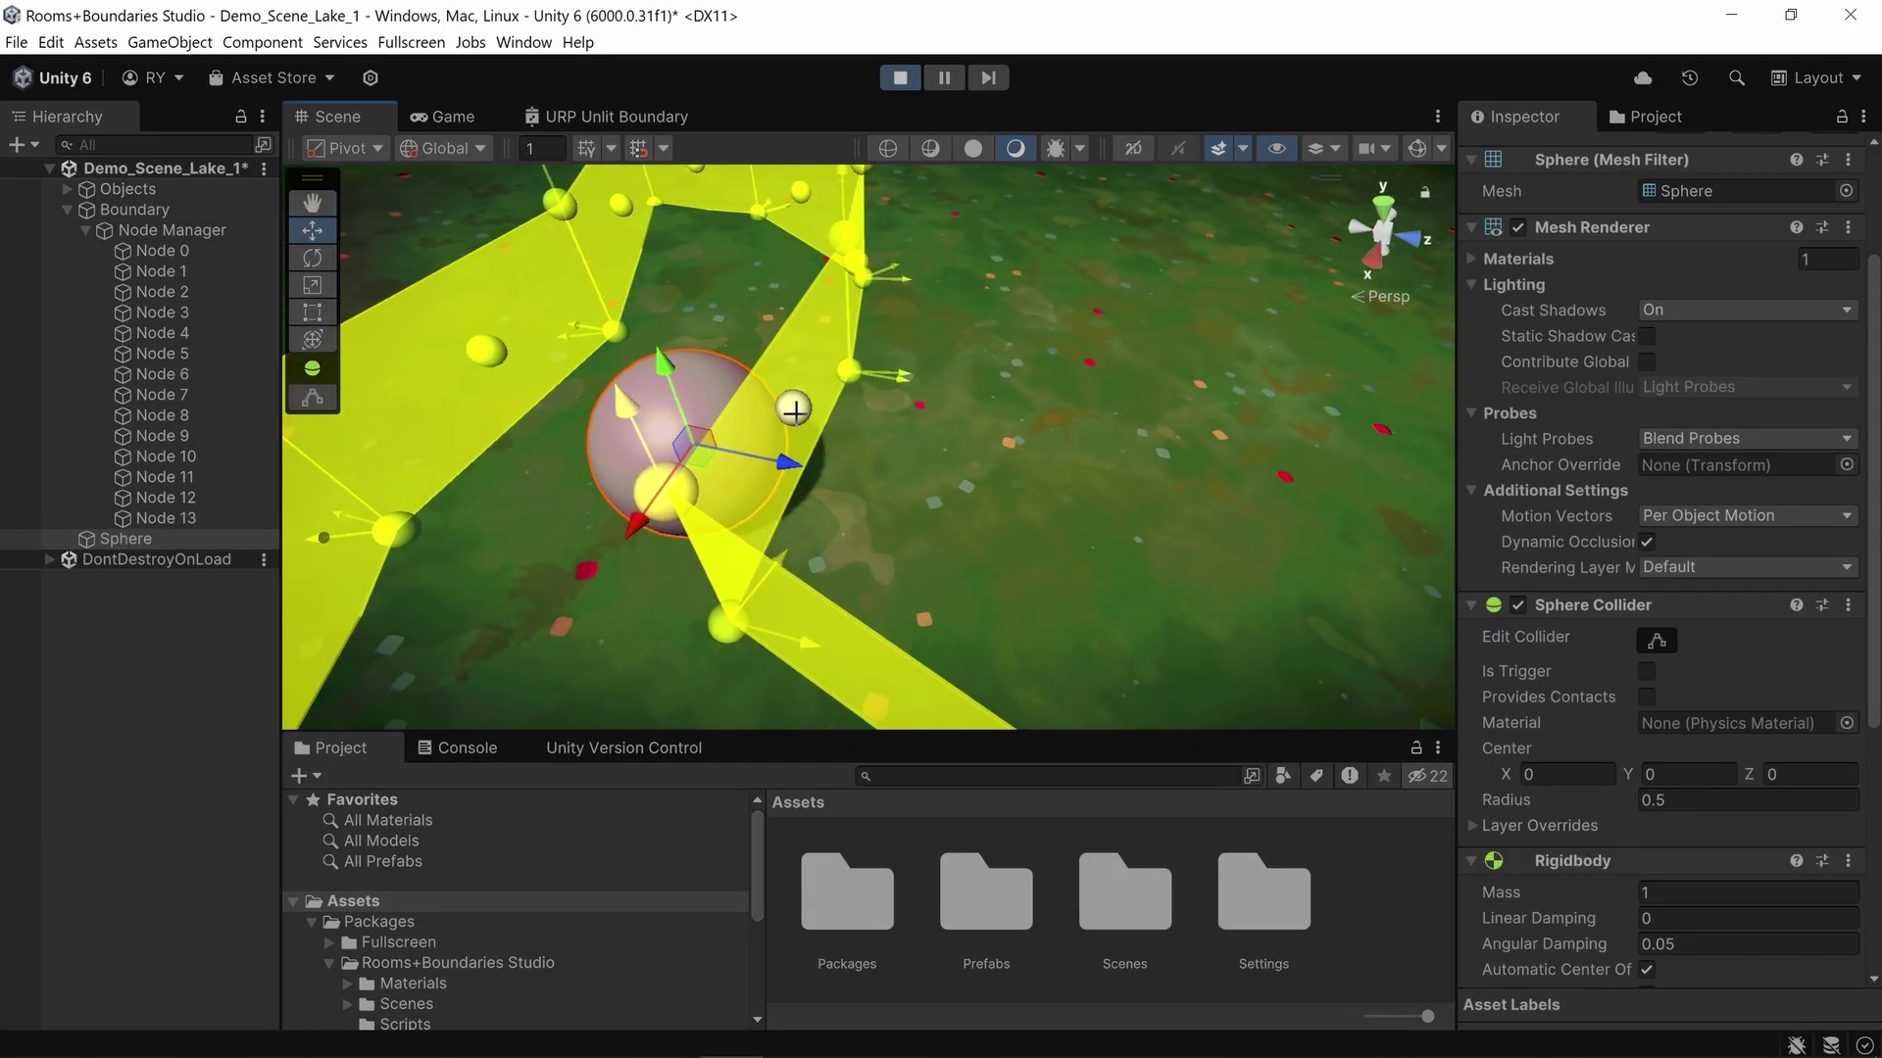
Step: Push the sphere around by moving the nearby walls and Node 6 in Play mode, and stop playing
{"action": "left_click", "coordinate": [794, 407]}
{"action": "left_click_drag", "start_coordinate": [744, 613], "coordinate": [850, 611]}
{"action": "scroll", "coordinate": [627, 539], "scroll_direction": "down", "scroll_amount": 3}
{"action": "left_click_drag", "start_coordinate": [598, 525], "coordinate": [519, 504], "text": "alt"}
{"action": "left_click", "coordinate": [685, 408]}
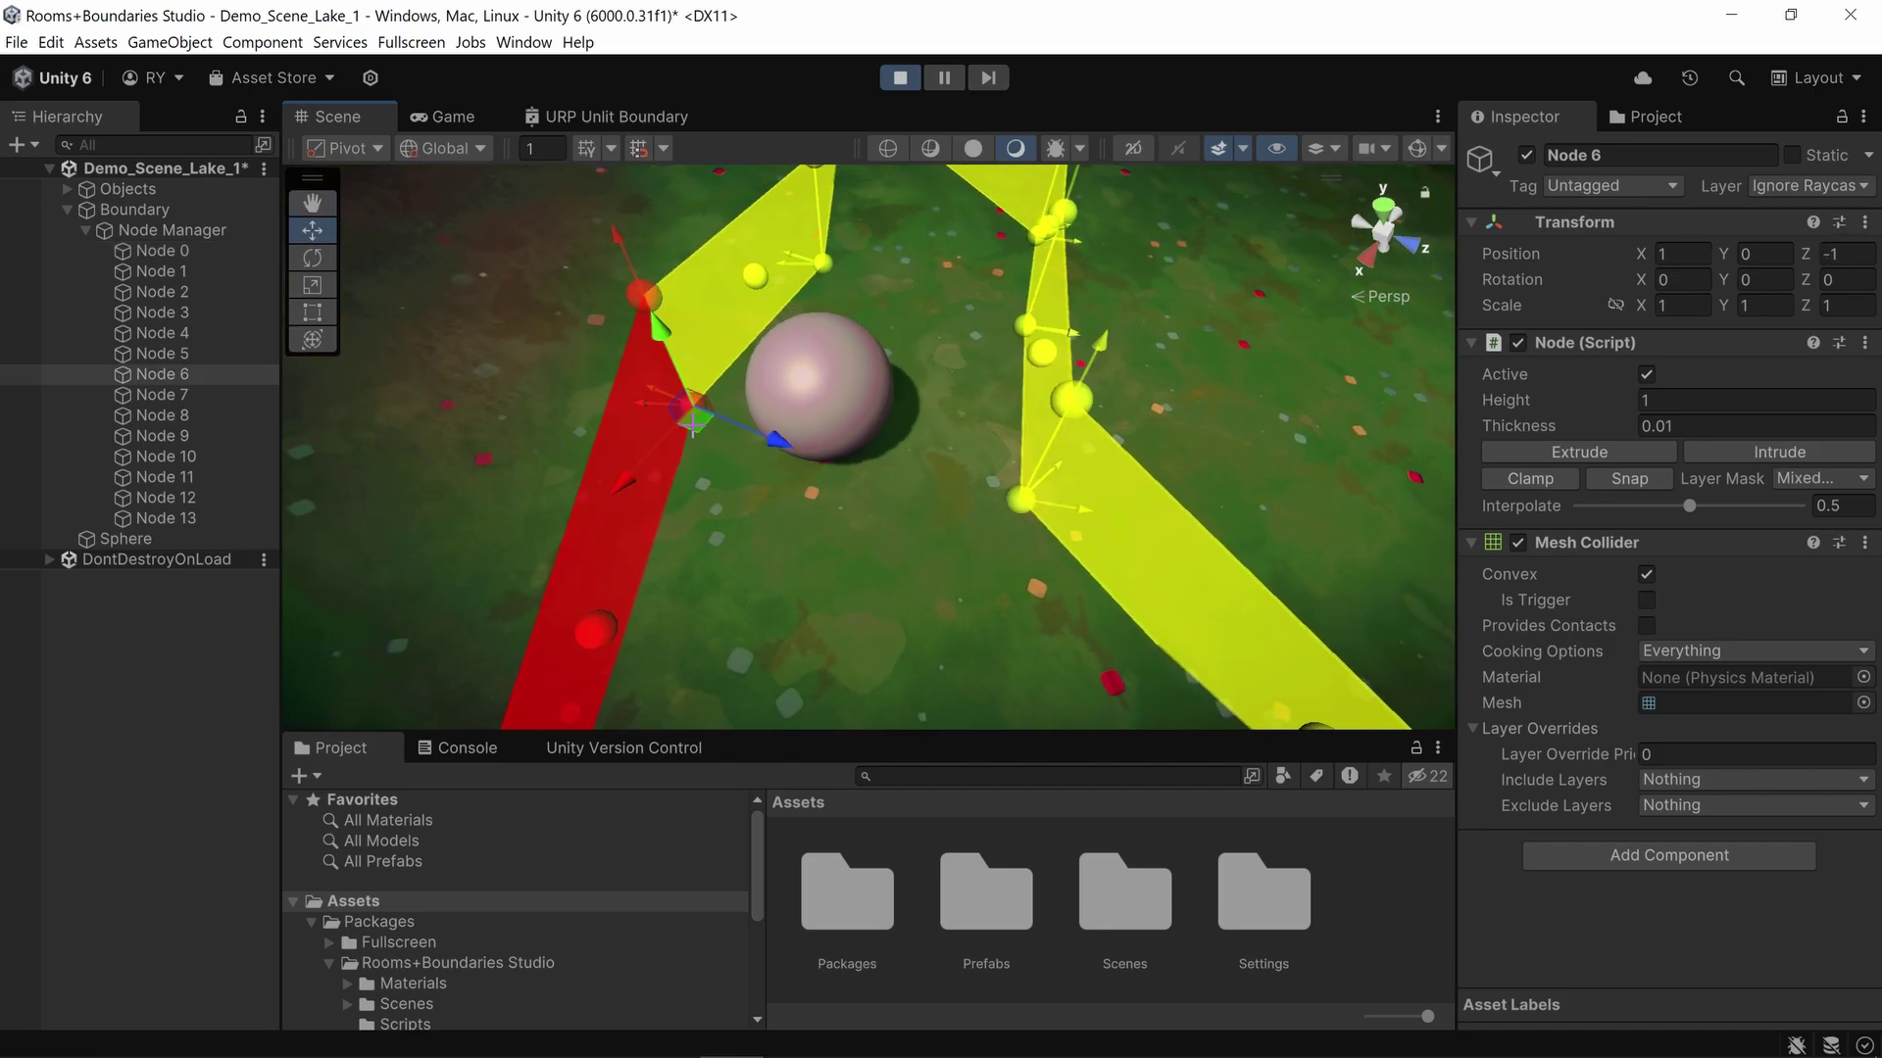
{"action": "left_click_drag", "start_coordinate": [690, 425], "coordinate": [805, 477]}
{"action": "key", "text": "ctrl+p"}
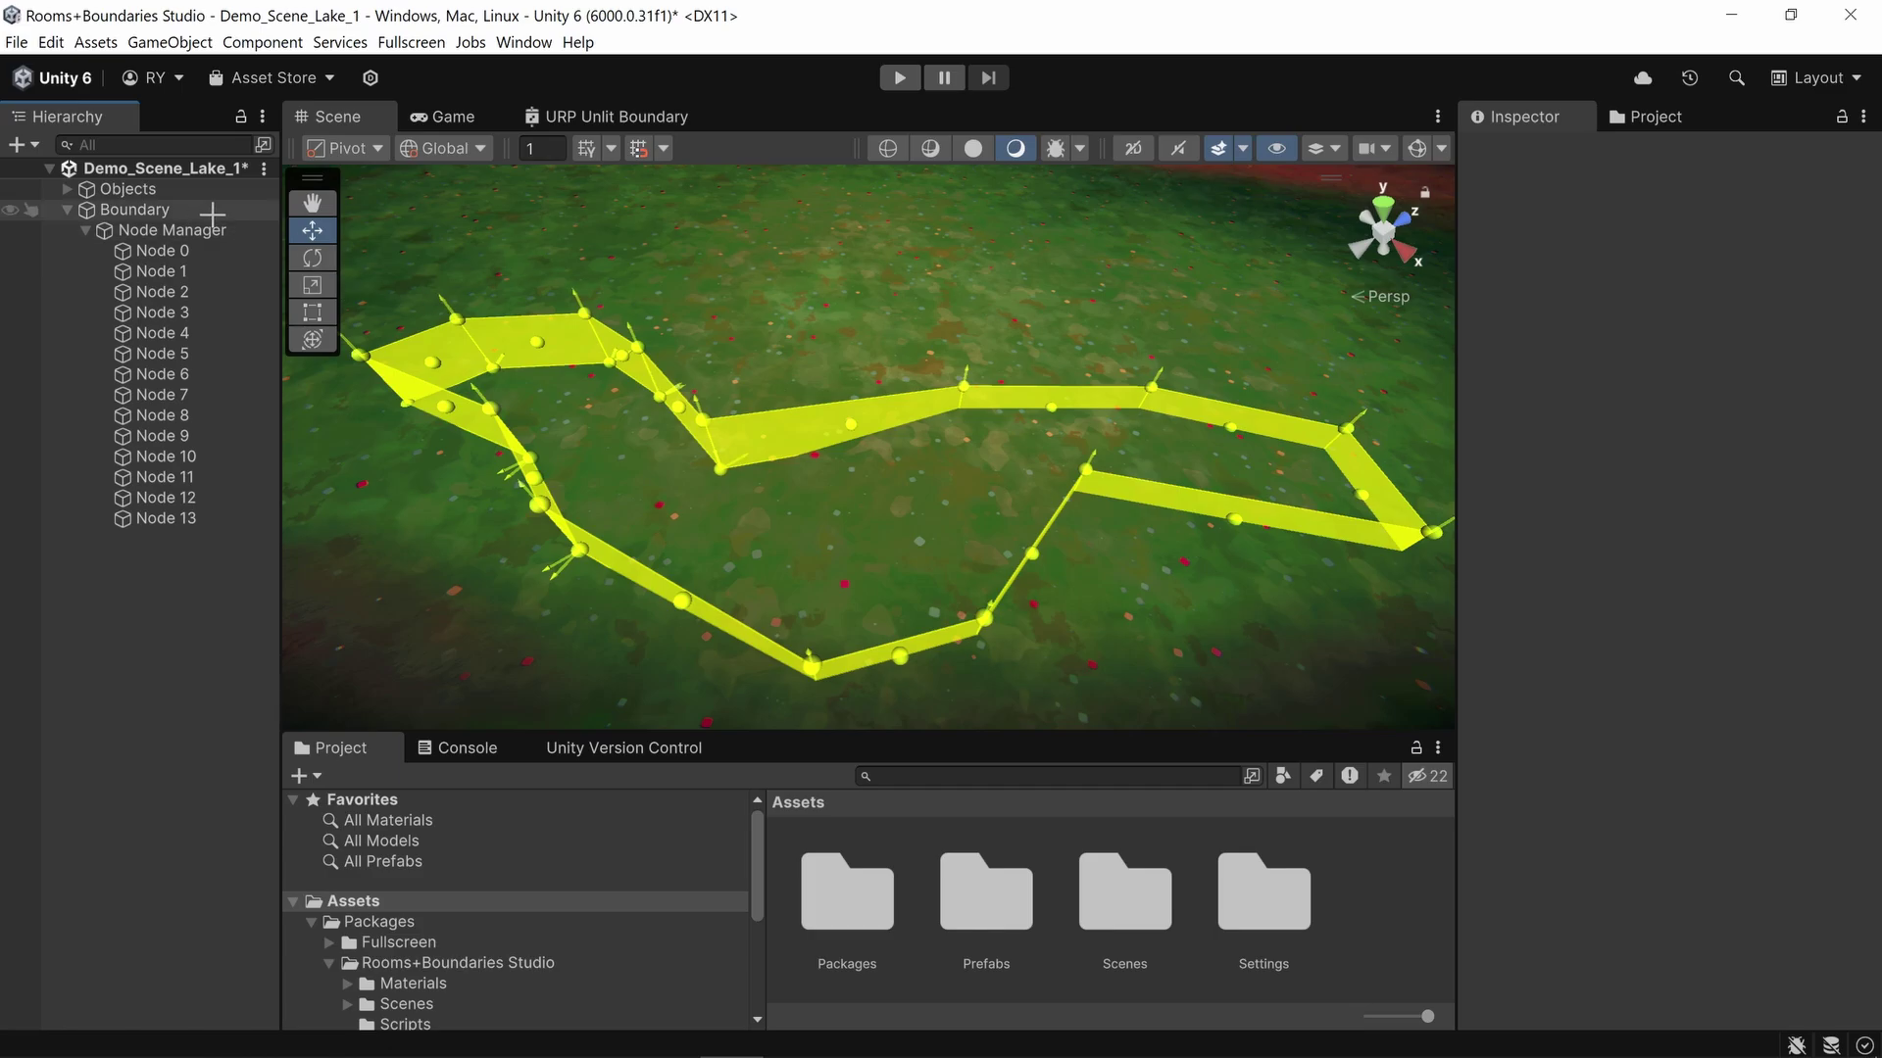
Step: Look through the Boundary component's Rooms, Prefabs, Generate and Settings sections, returning to General
{"action": "left_click", "coordinate": [166, 209]}
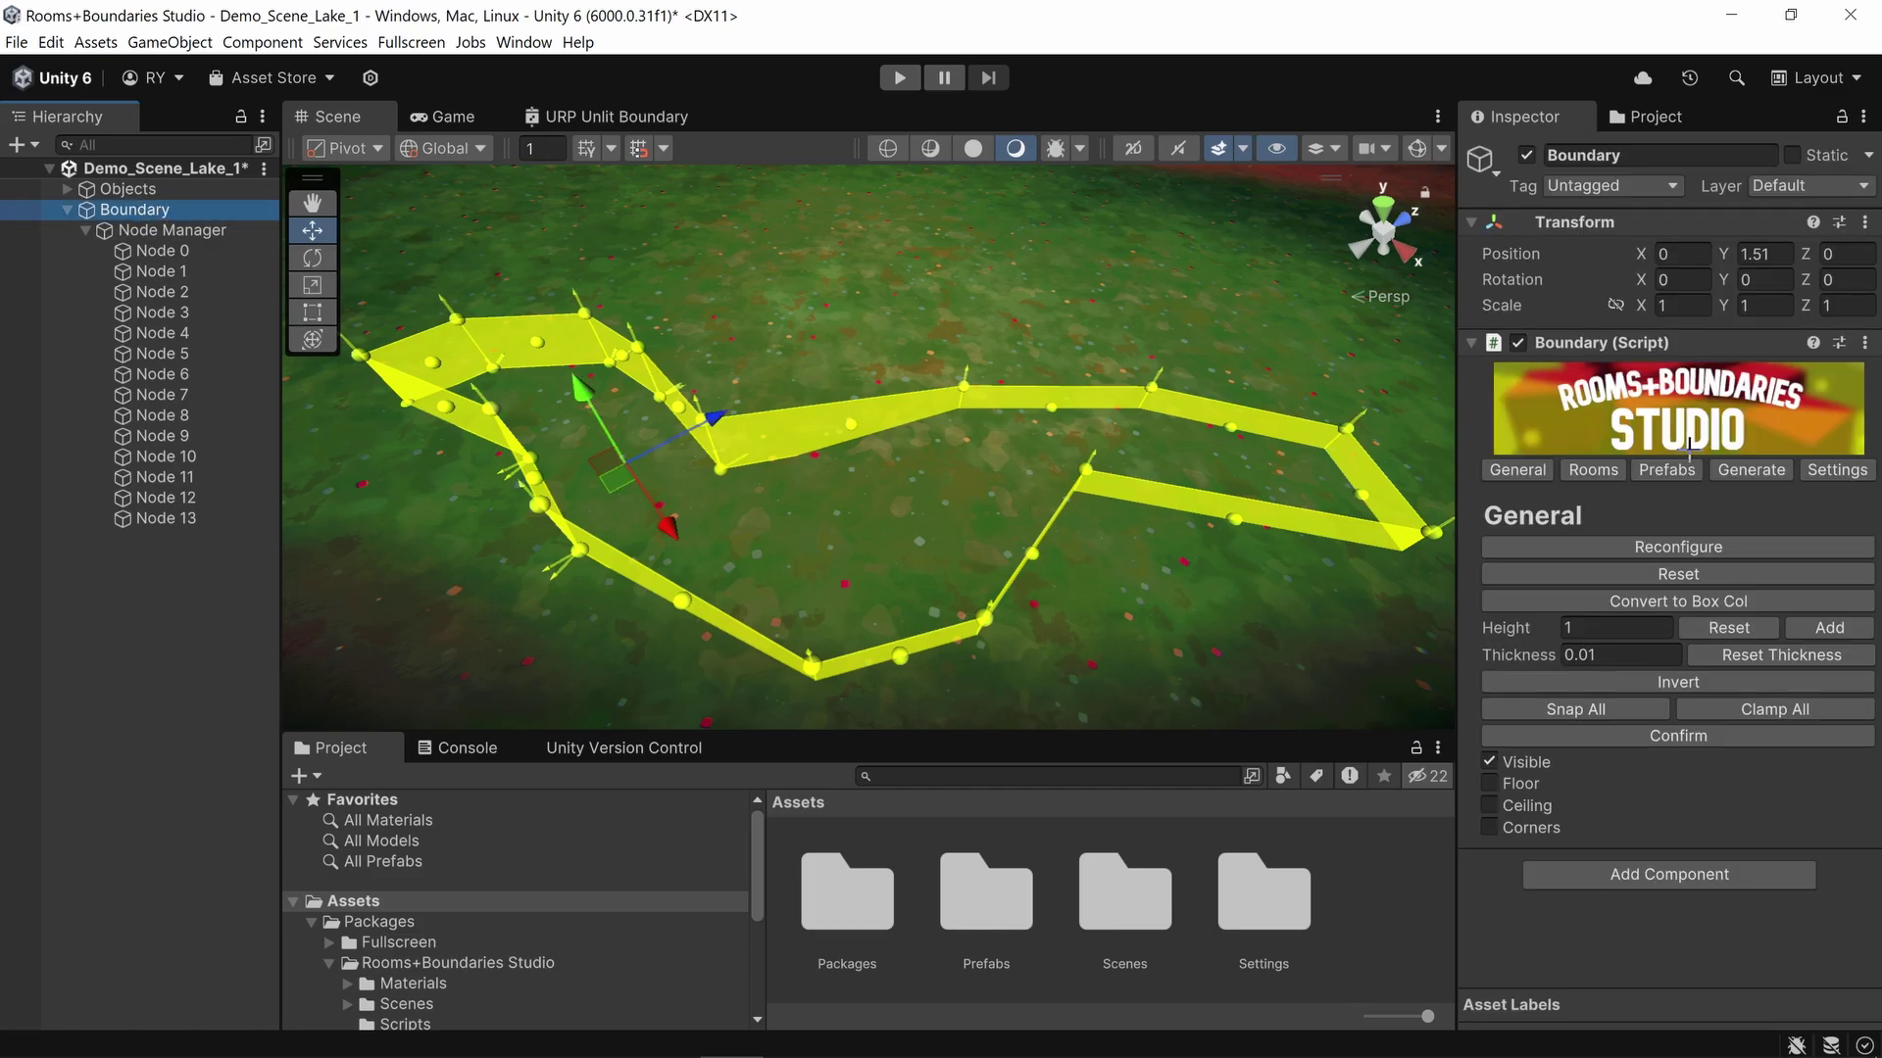
{"action": "left_click", "coordinate": [1593, 469]}
{"action": "left_click", "coordinate": [1751, 469]}
{"action": "left_click", "coordinate": [1837, 470]}
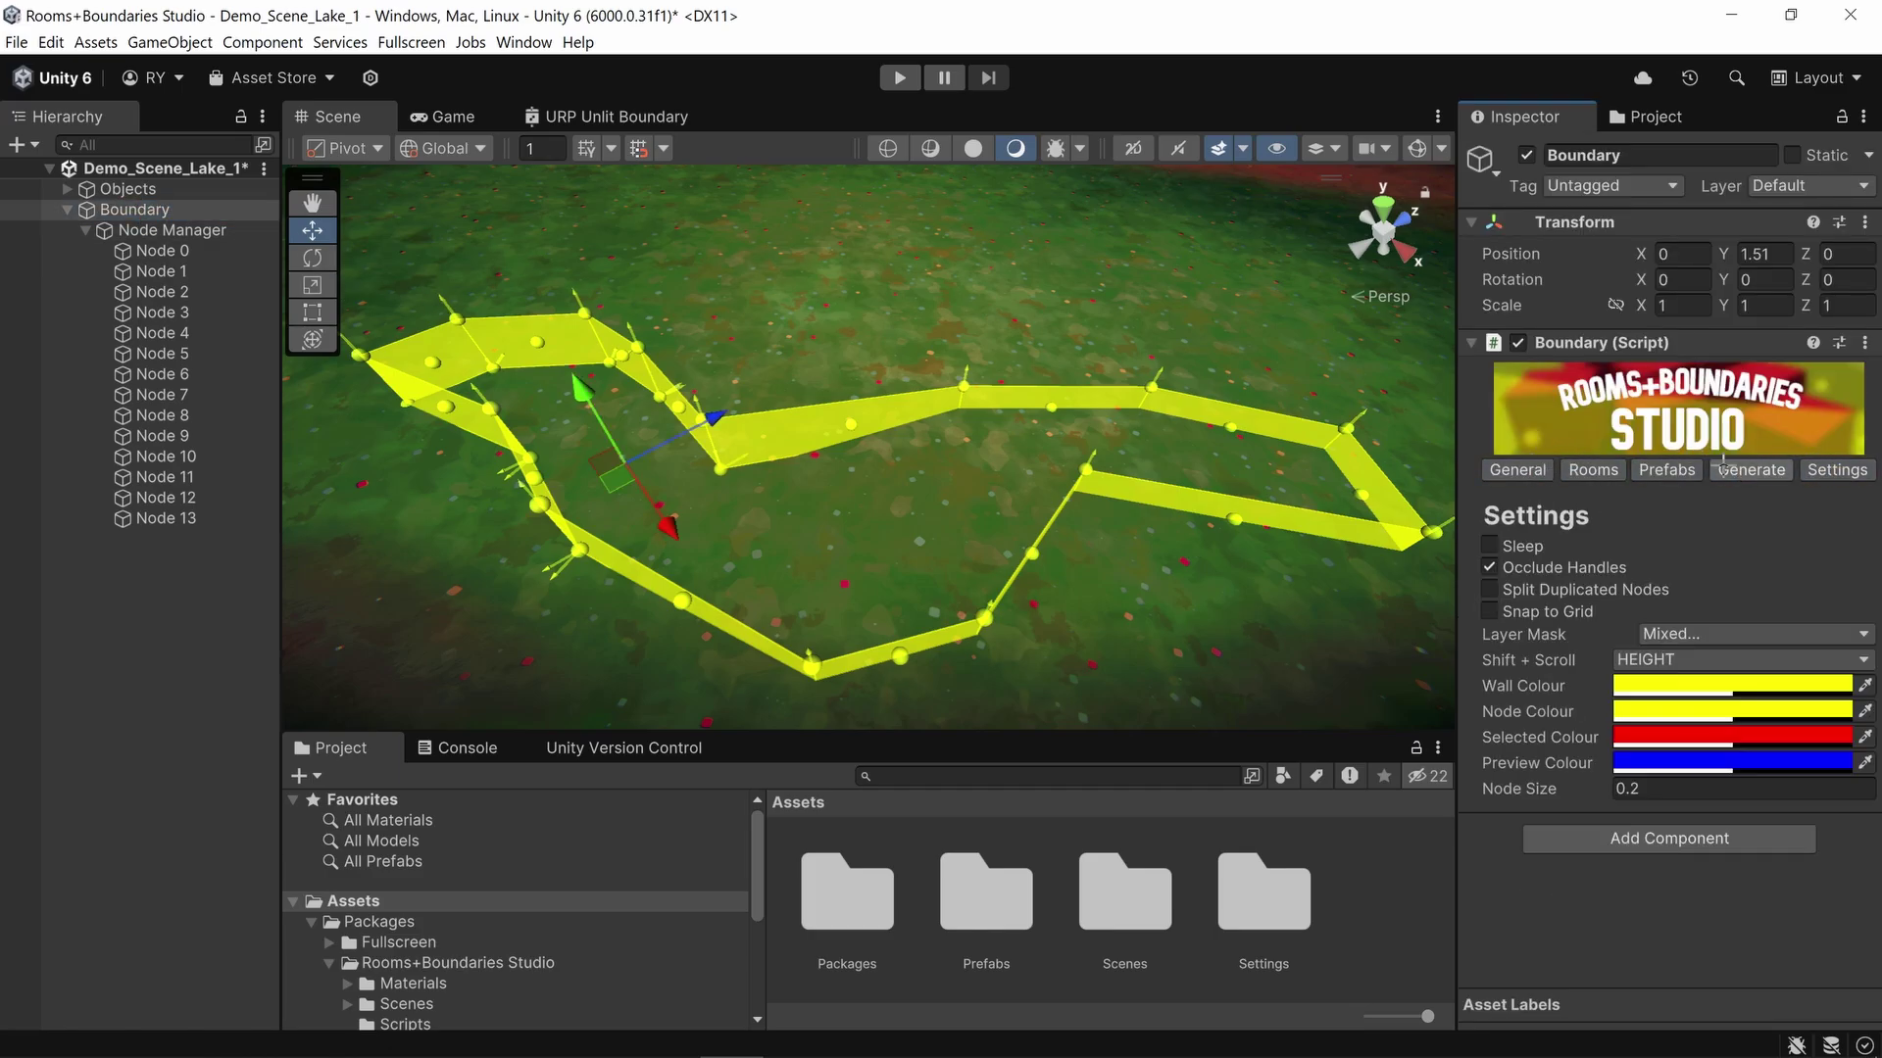
{"action": "left_click", "coordinate": [1508, 470]}
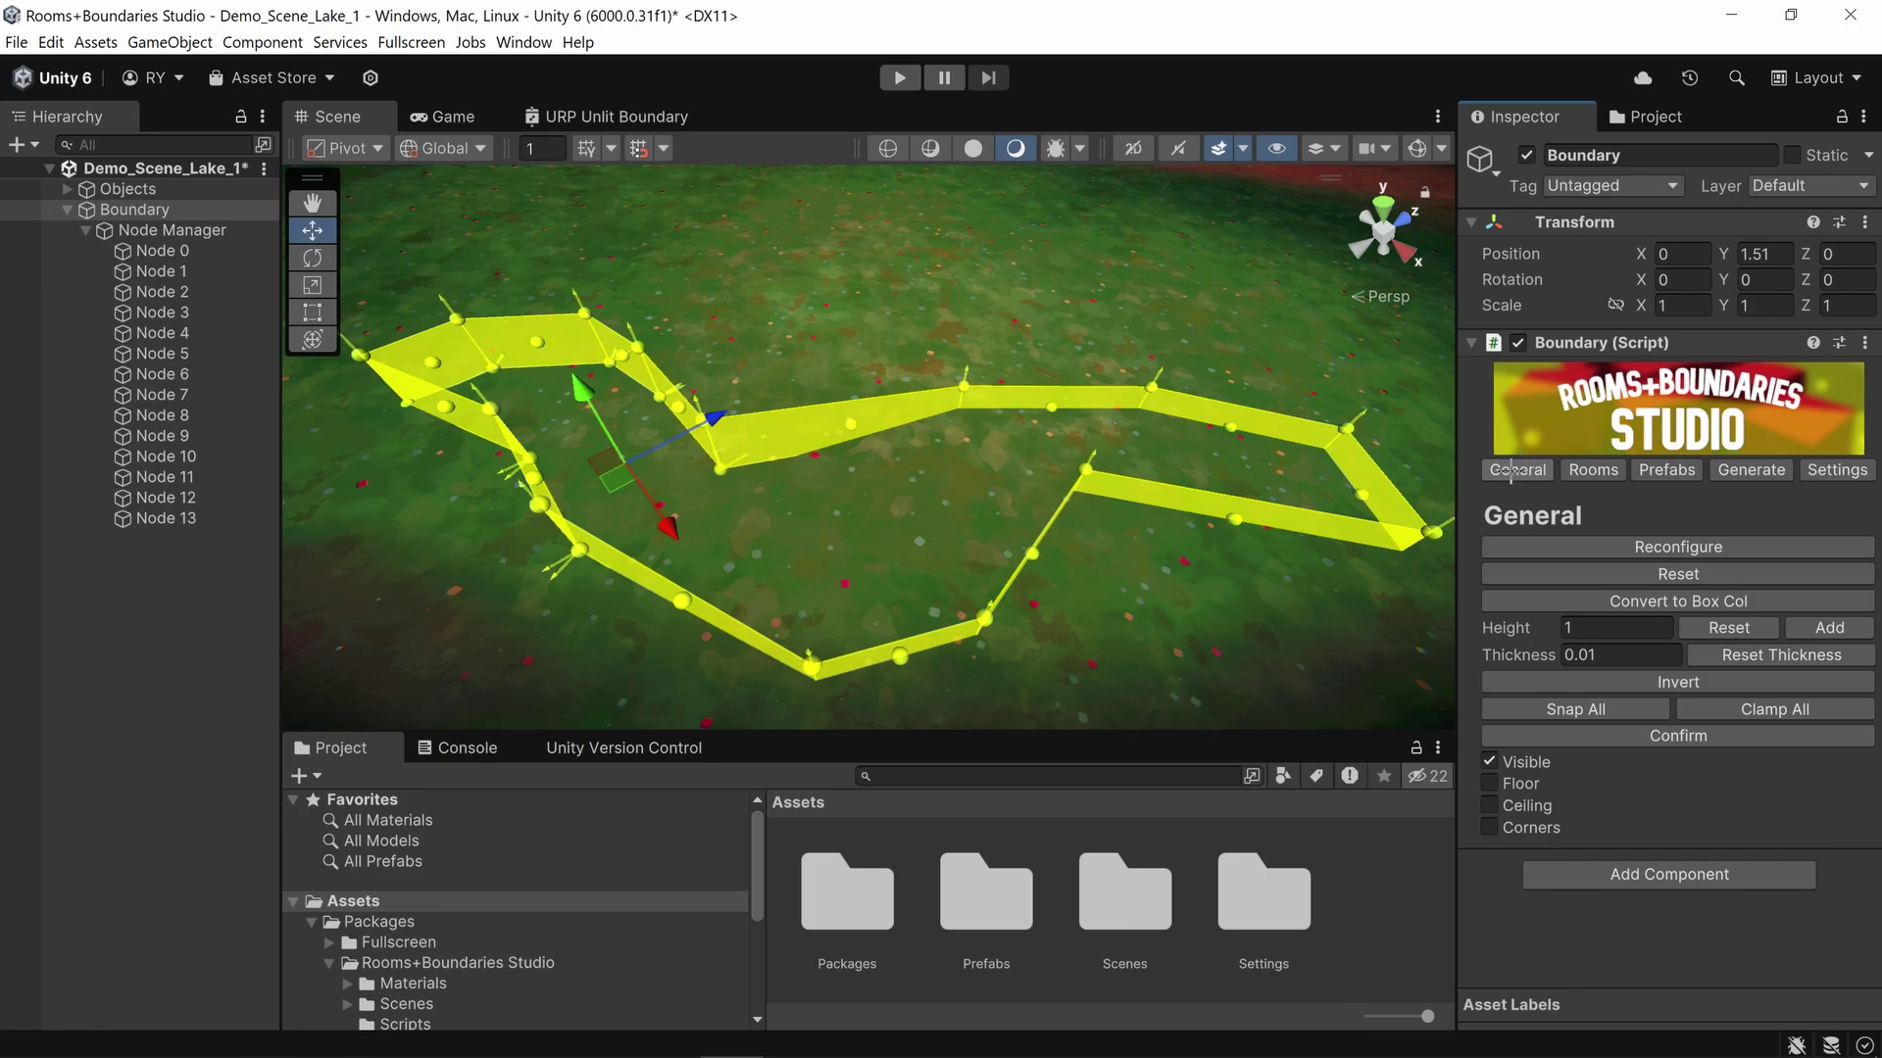
{"action": "left_click", "coordinate": [1600, 470]}
{"action": "left_click", "coordinate": [1668, 469]}
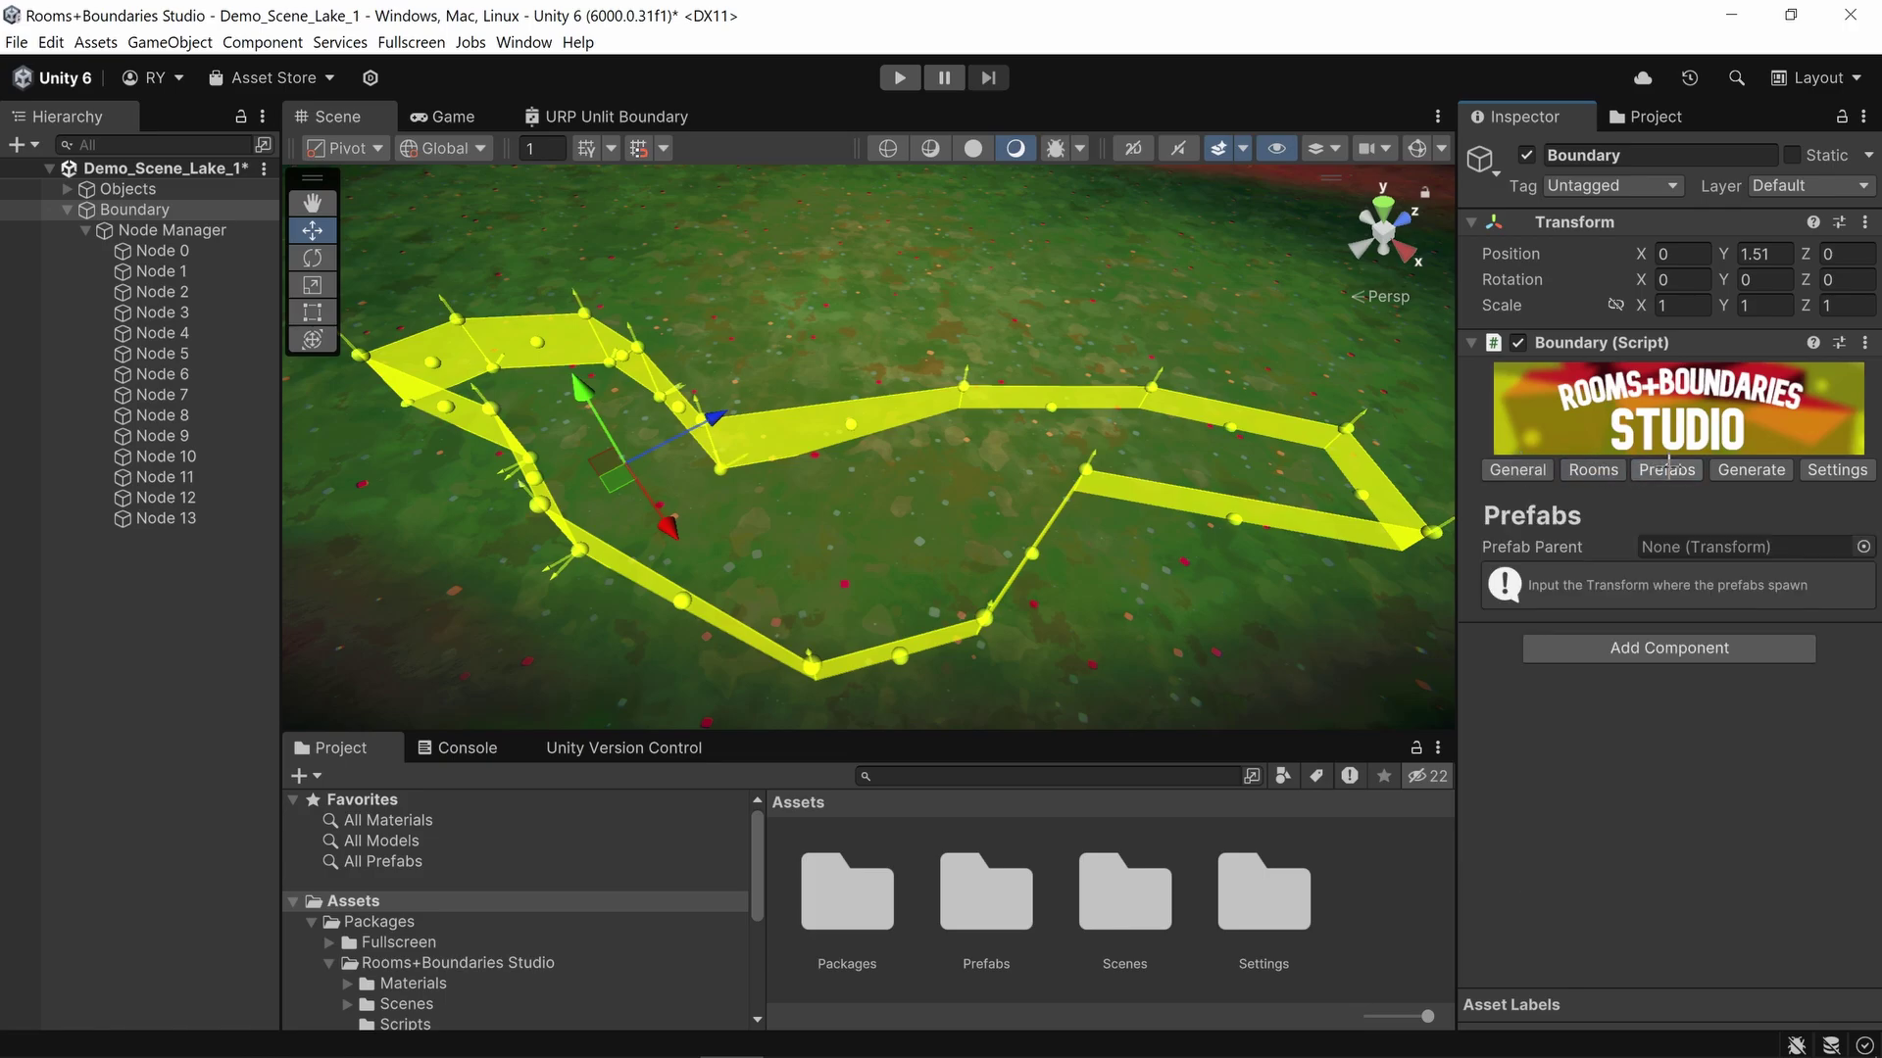
{"action": "left_click", "coordinate": [1766, 470]}
{"action": "left_click", "coordinate": [1837, 470]}
{"action": "left_click", "coordinate": [1514, 471]}
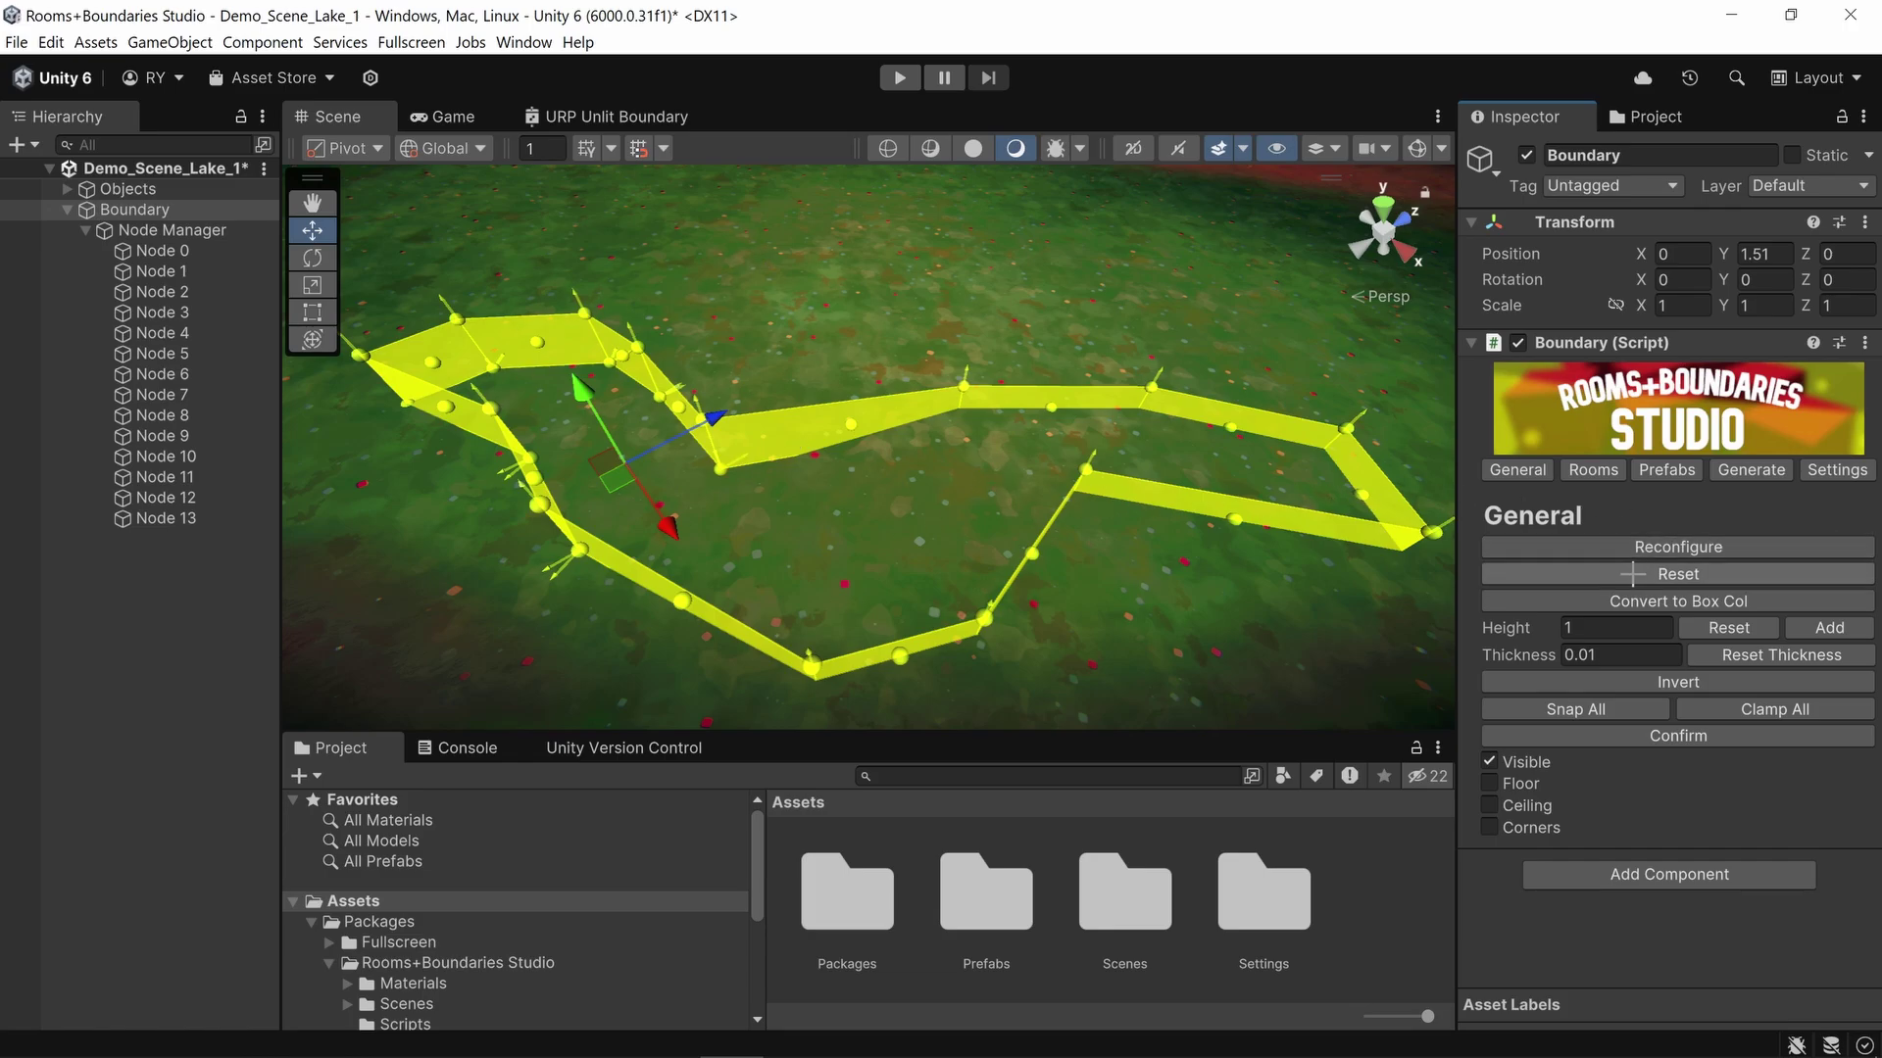
Step: Reset the boundary to its default shape and convert it to box colliders, checking the collider on Node 0
{"action": "left_click", "coordinate": [1678, 575]}
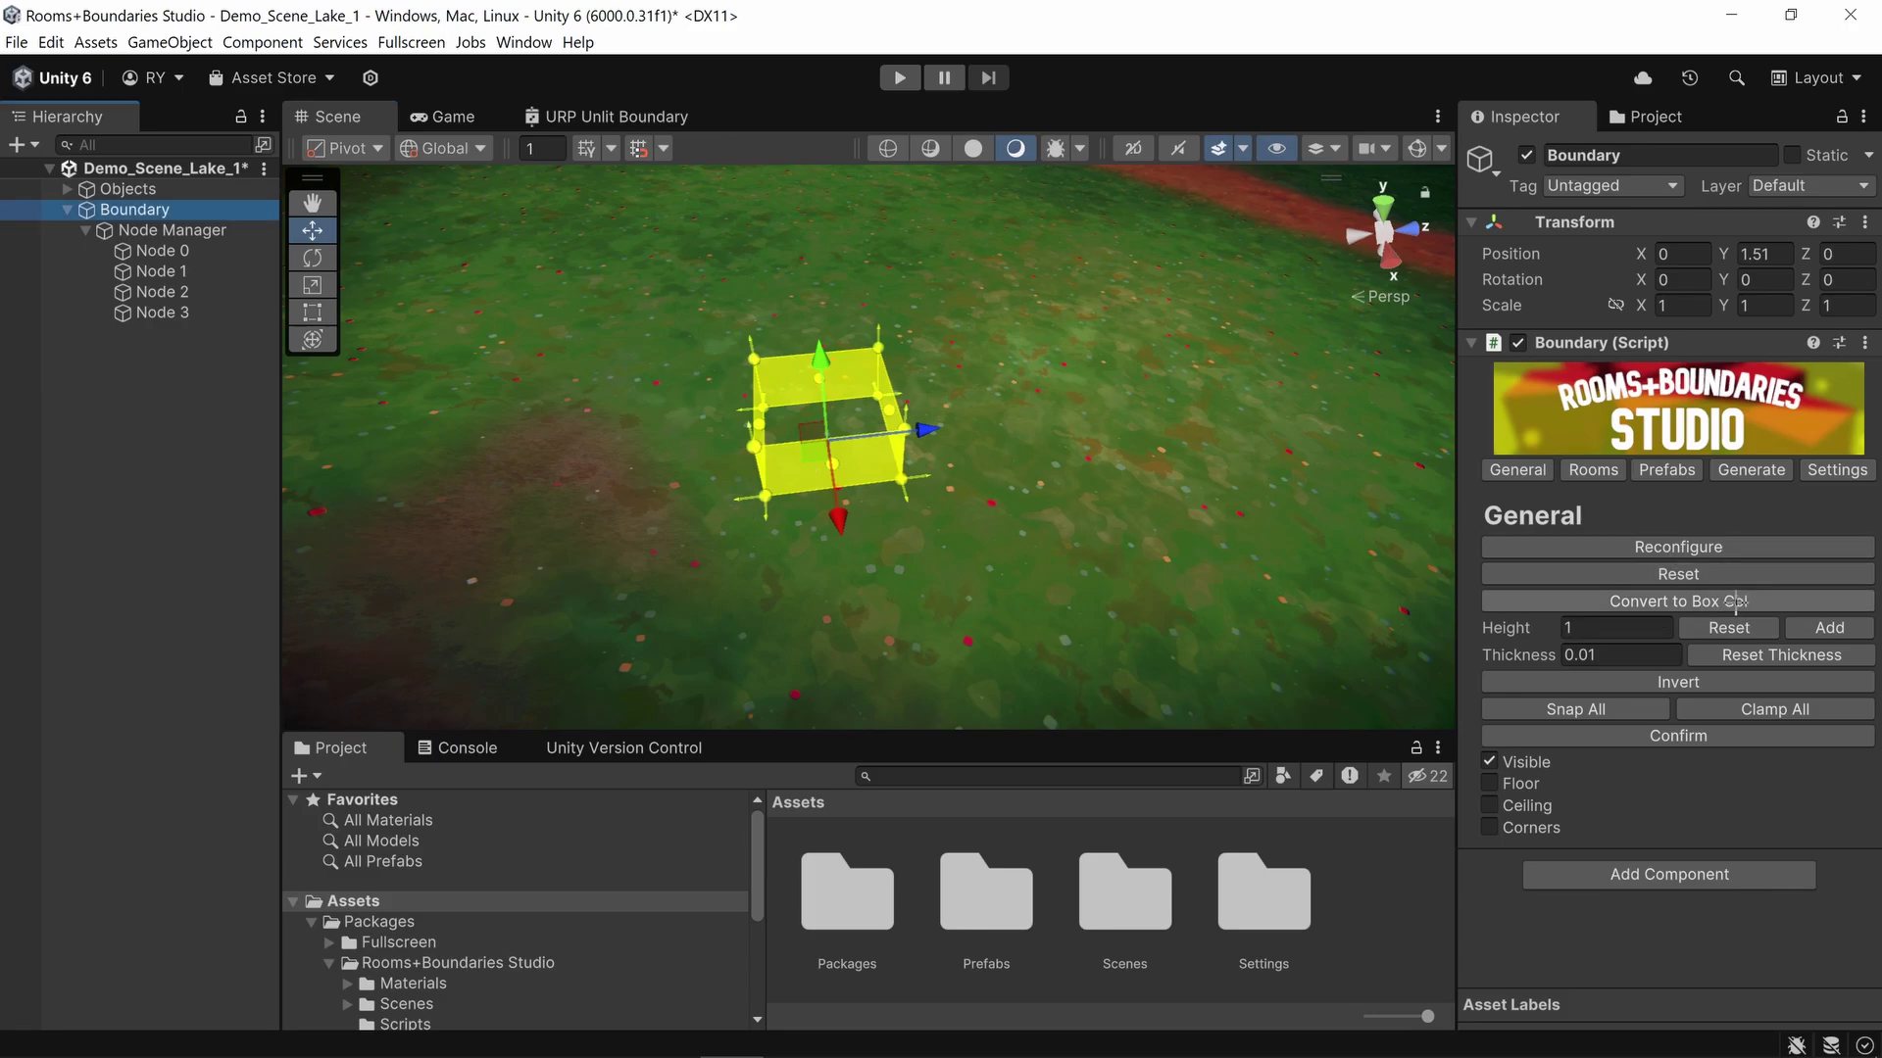
{"action": "left_click", "coordinate": [182, 252]}
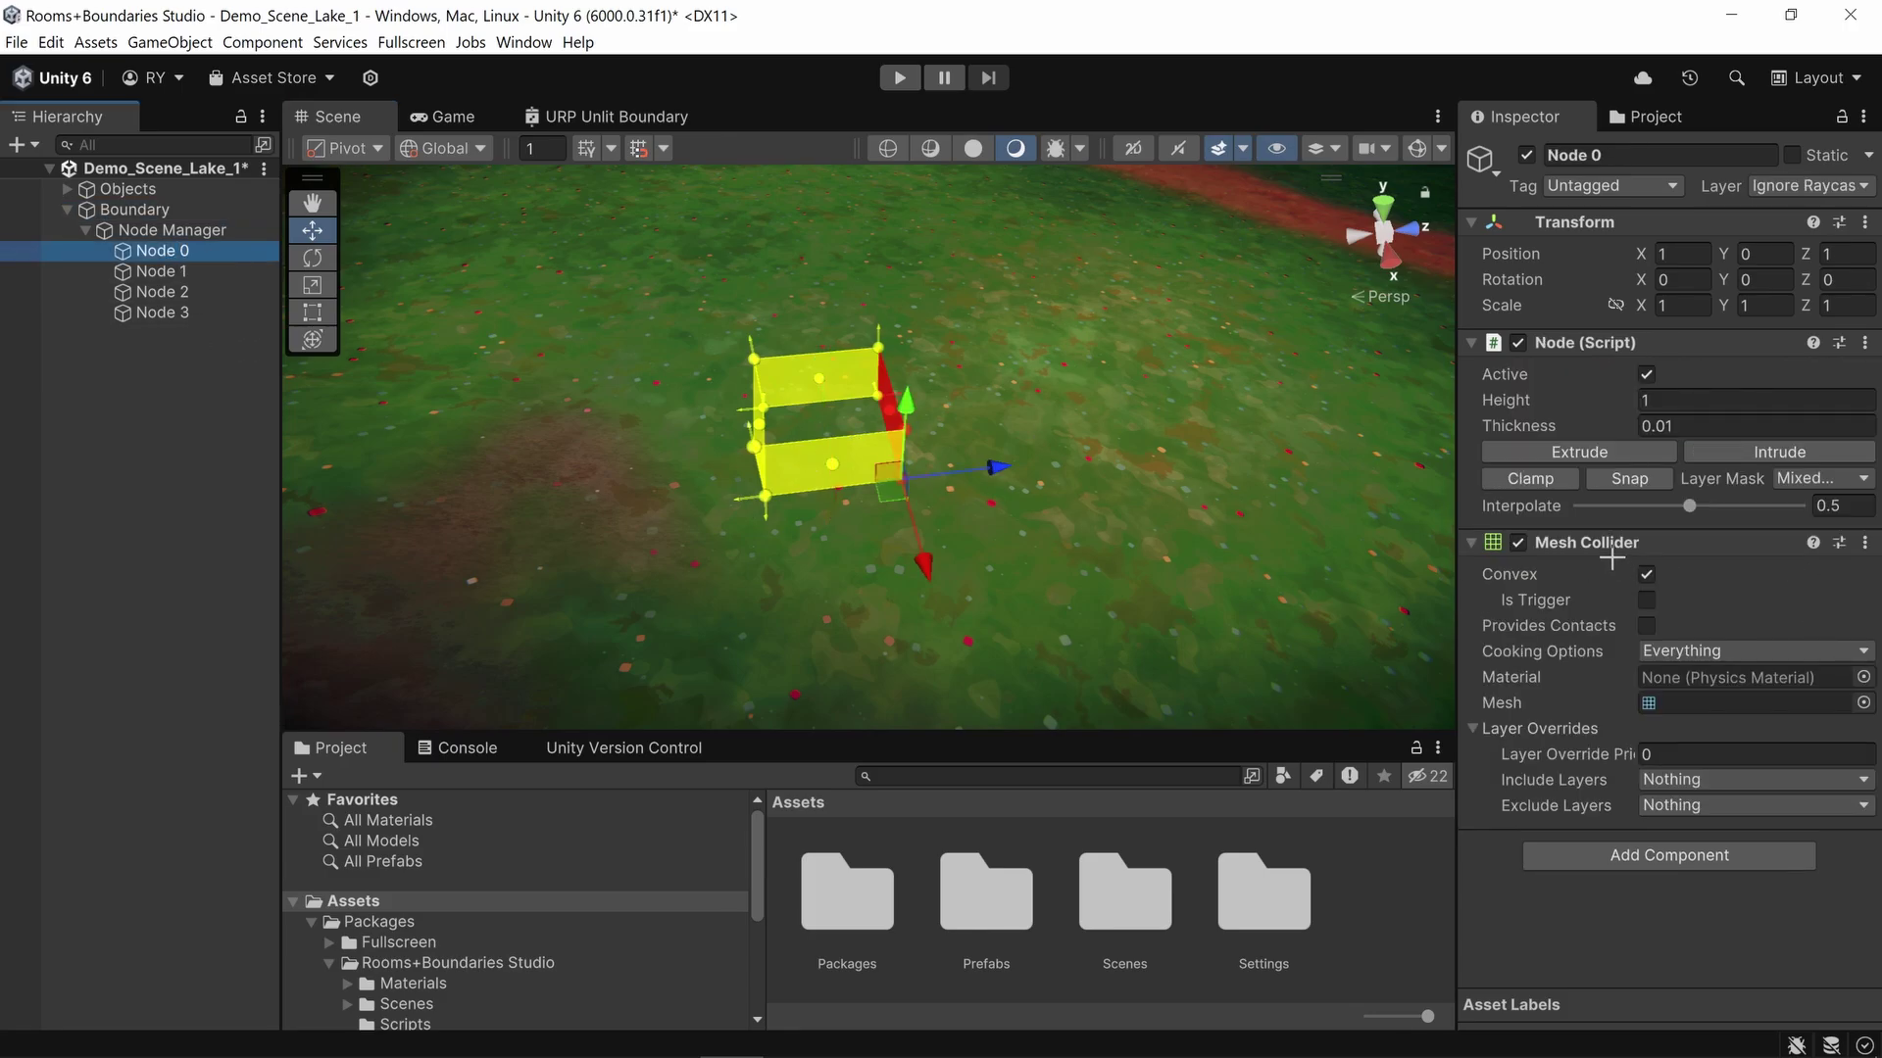
{"action": "left_click", "coordinate": [134, 210]}
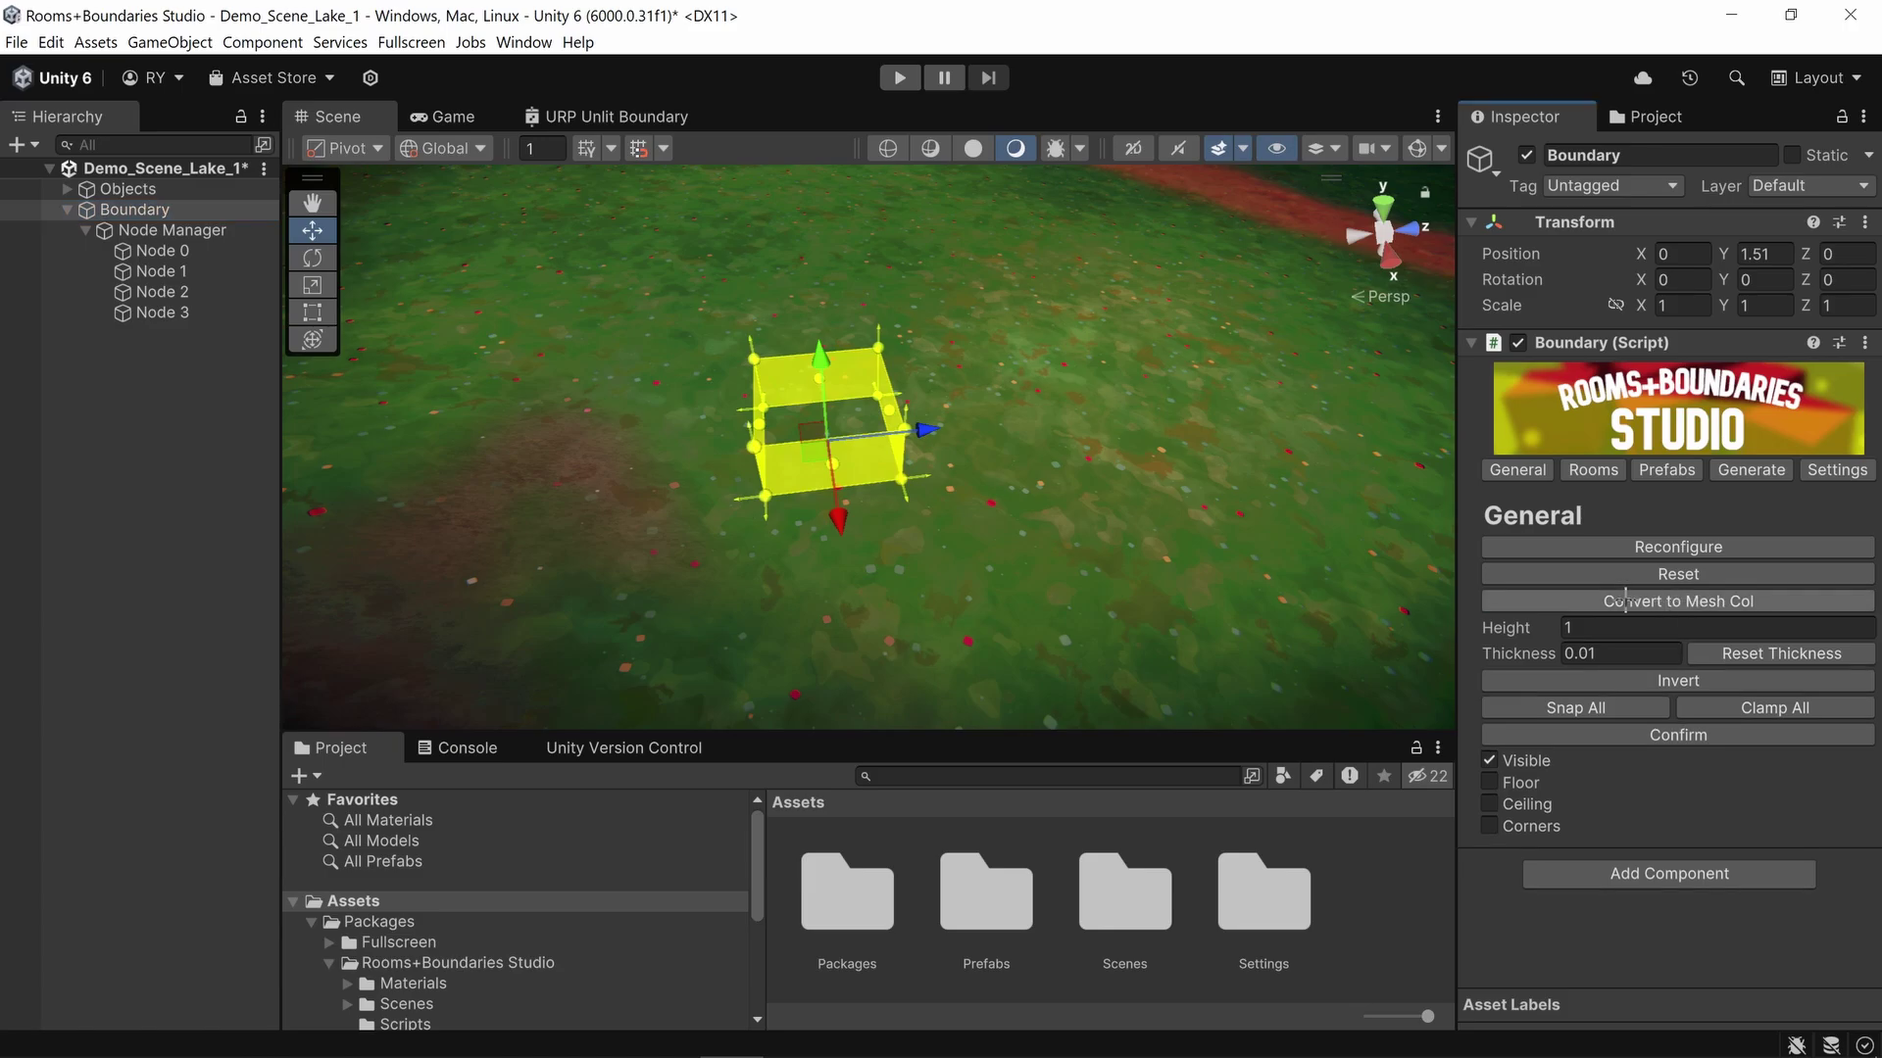
{"action": "left_click", "coordinate": [1625, 600]}
{"action": "left_click", "coordinate": [165, 251]}
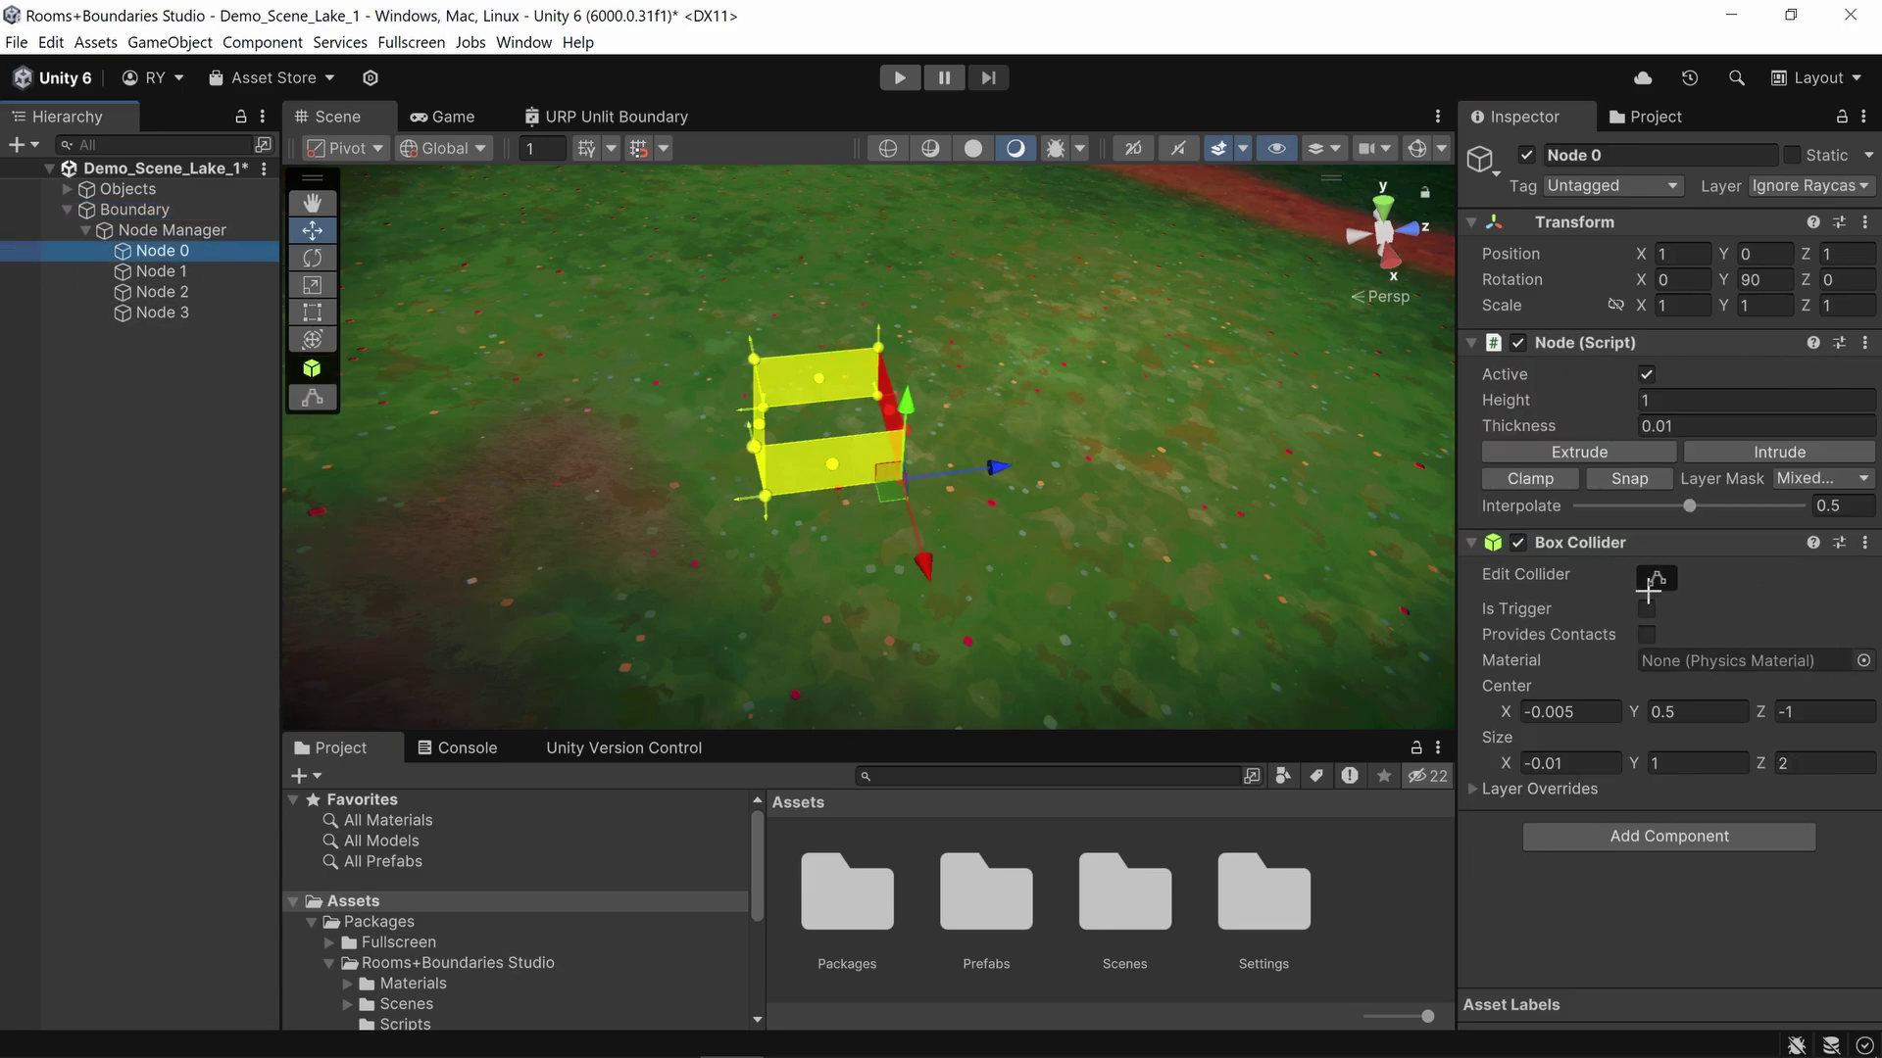
Step: Raise the boundary's walls to a height of about 2.11
{"action": "double_click", "coordinate": [135, 209]}
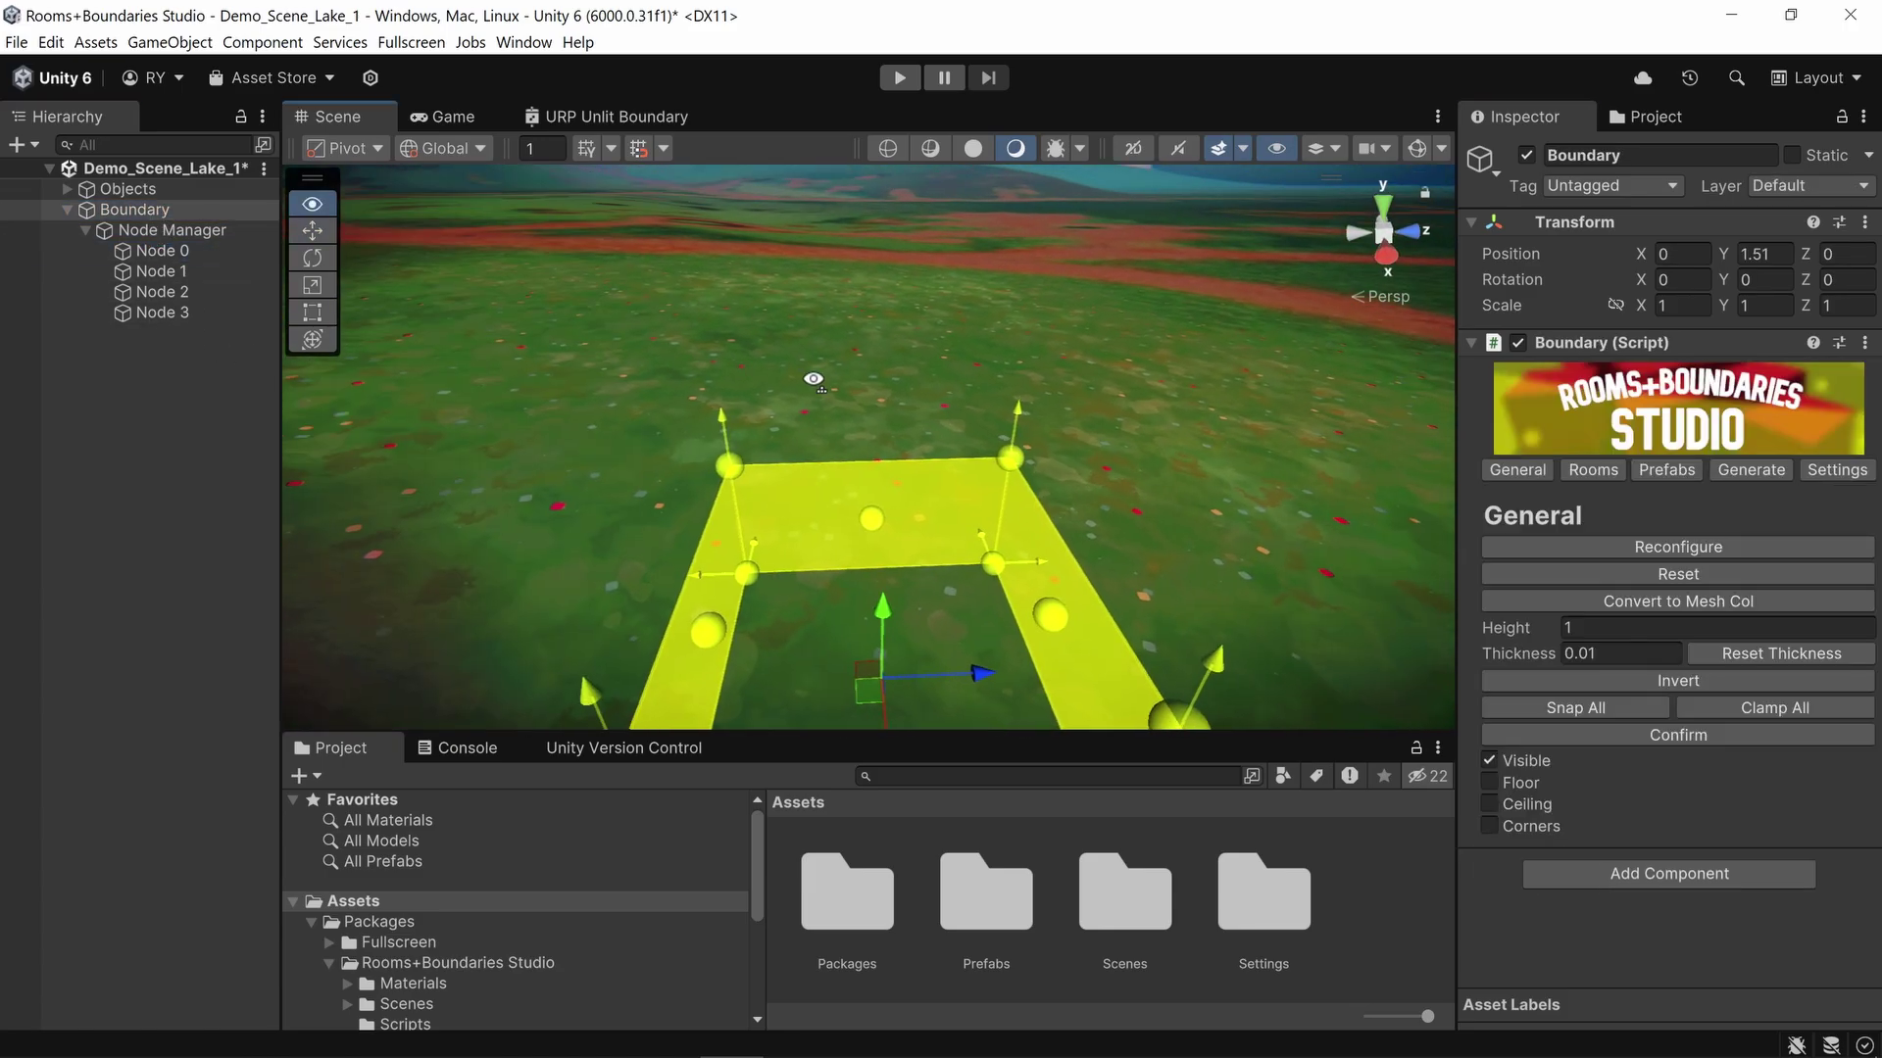
{"action": "left_click_drag", "start_coordinate": [916, 423], "coordinate": [921, 282]}
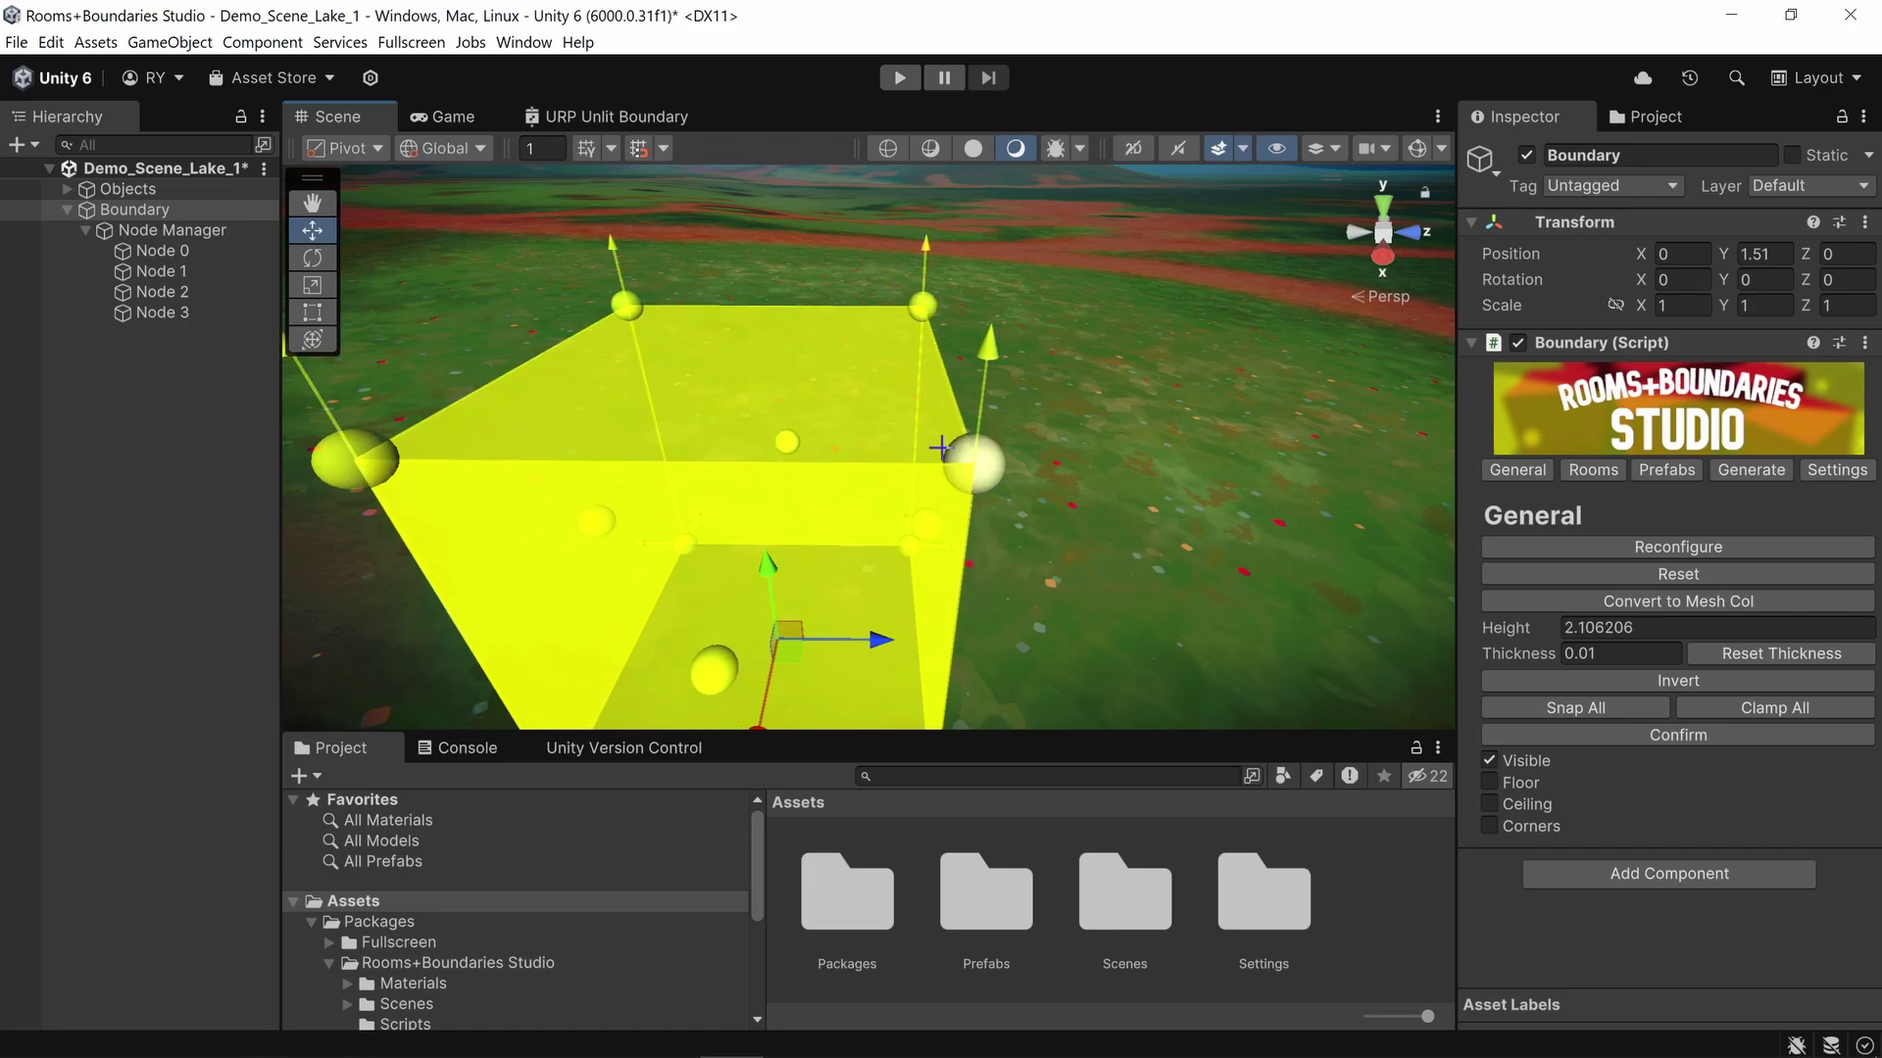
{"action": "right_click_drag", "start_coordinate": [944, 444], "coordinate": [878, 571]}
{"action": "scroll", "coordinate": [878, 571], "scroll_direction": "down", "scroll_amount": 2}
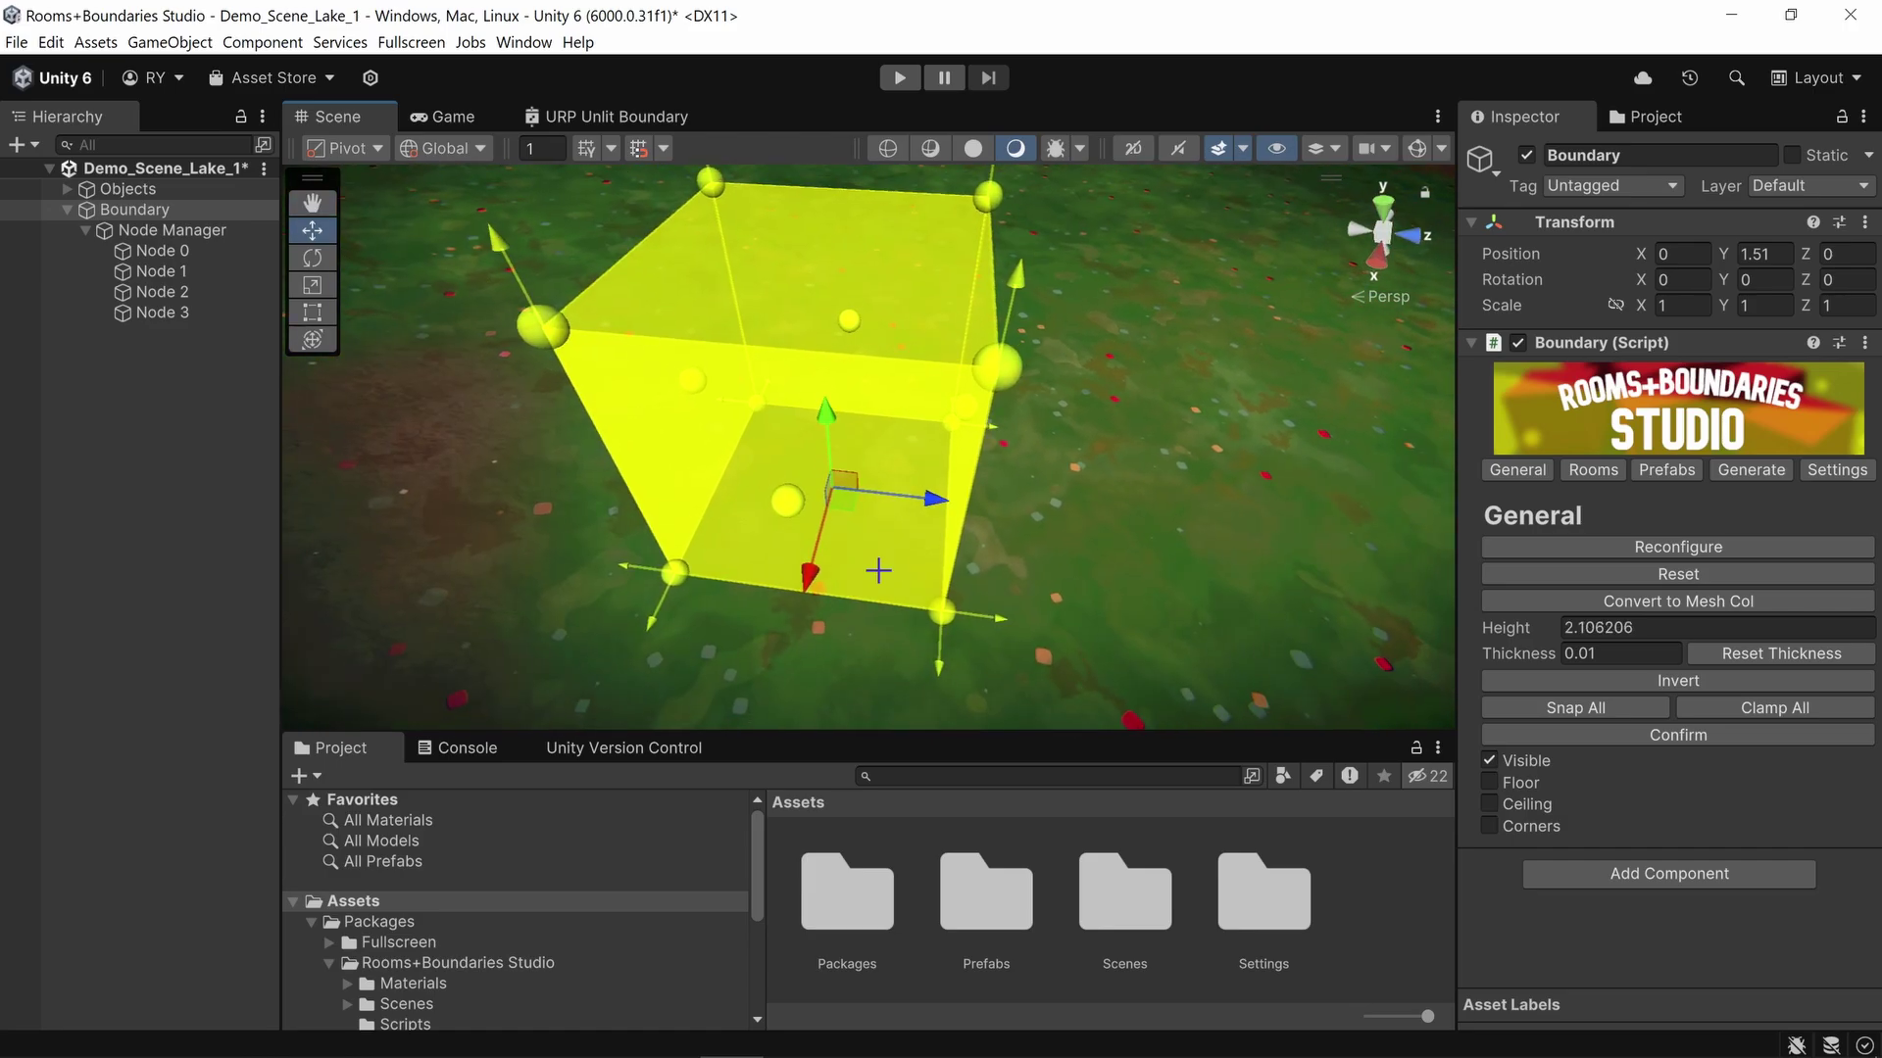
Step: Convert the boundary to mesh colliders and lower Node 0 to about Y -0.355
{"action": "left_click", "coordinate": [1608, 600]}
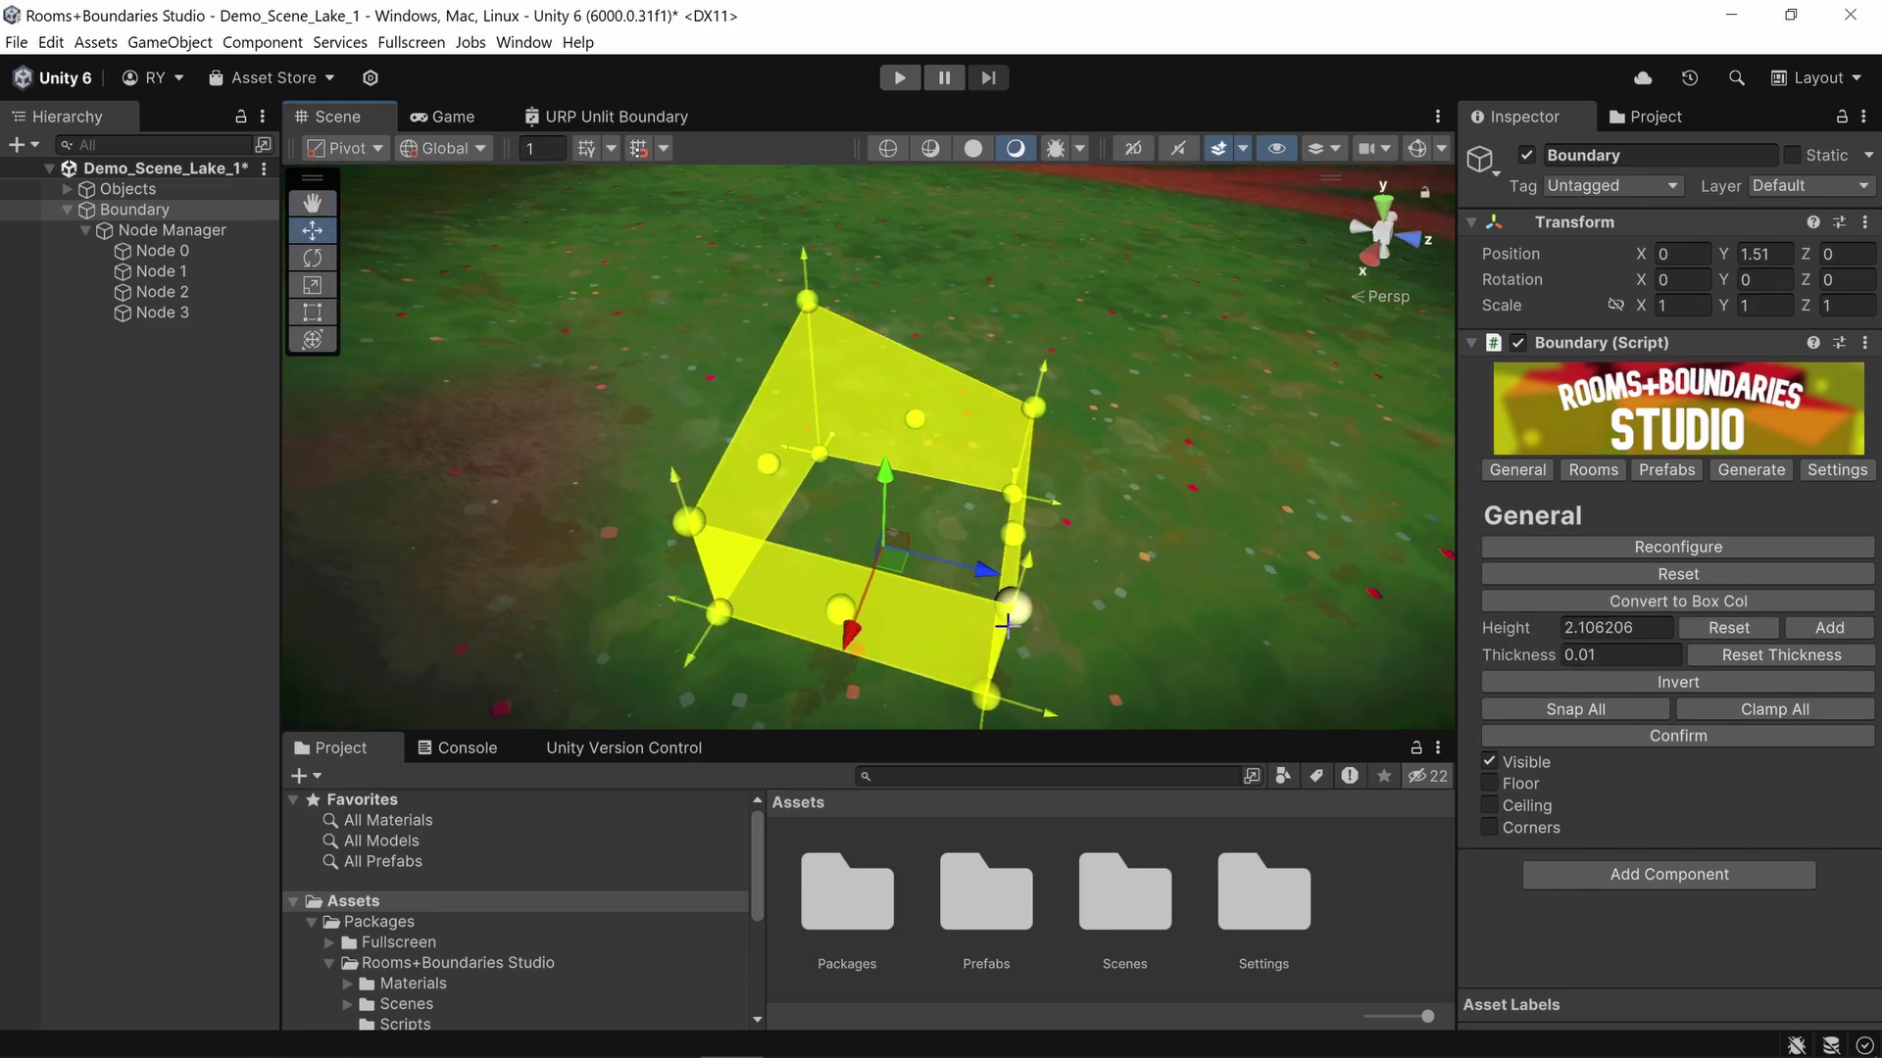
{"action": "left_click", "coordinate": [1007, 624]}
Step: Convert the boundary to box colliders and back to mesh colliders
{"action": "left_click", "coordinate": [134, 209]}
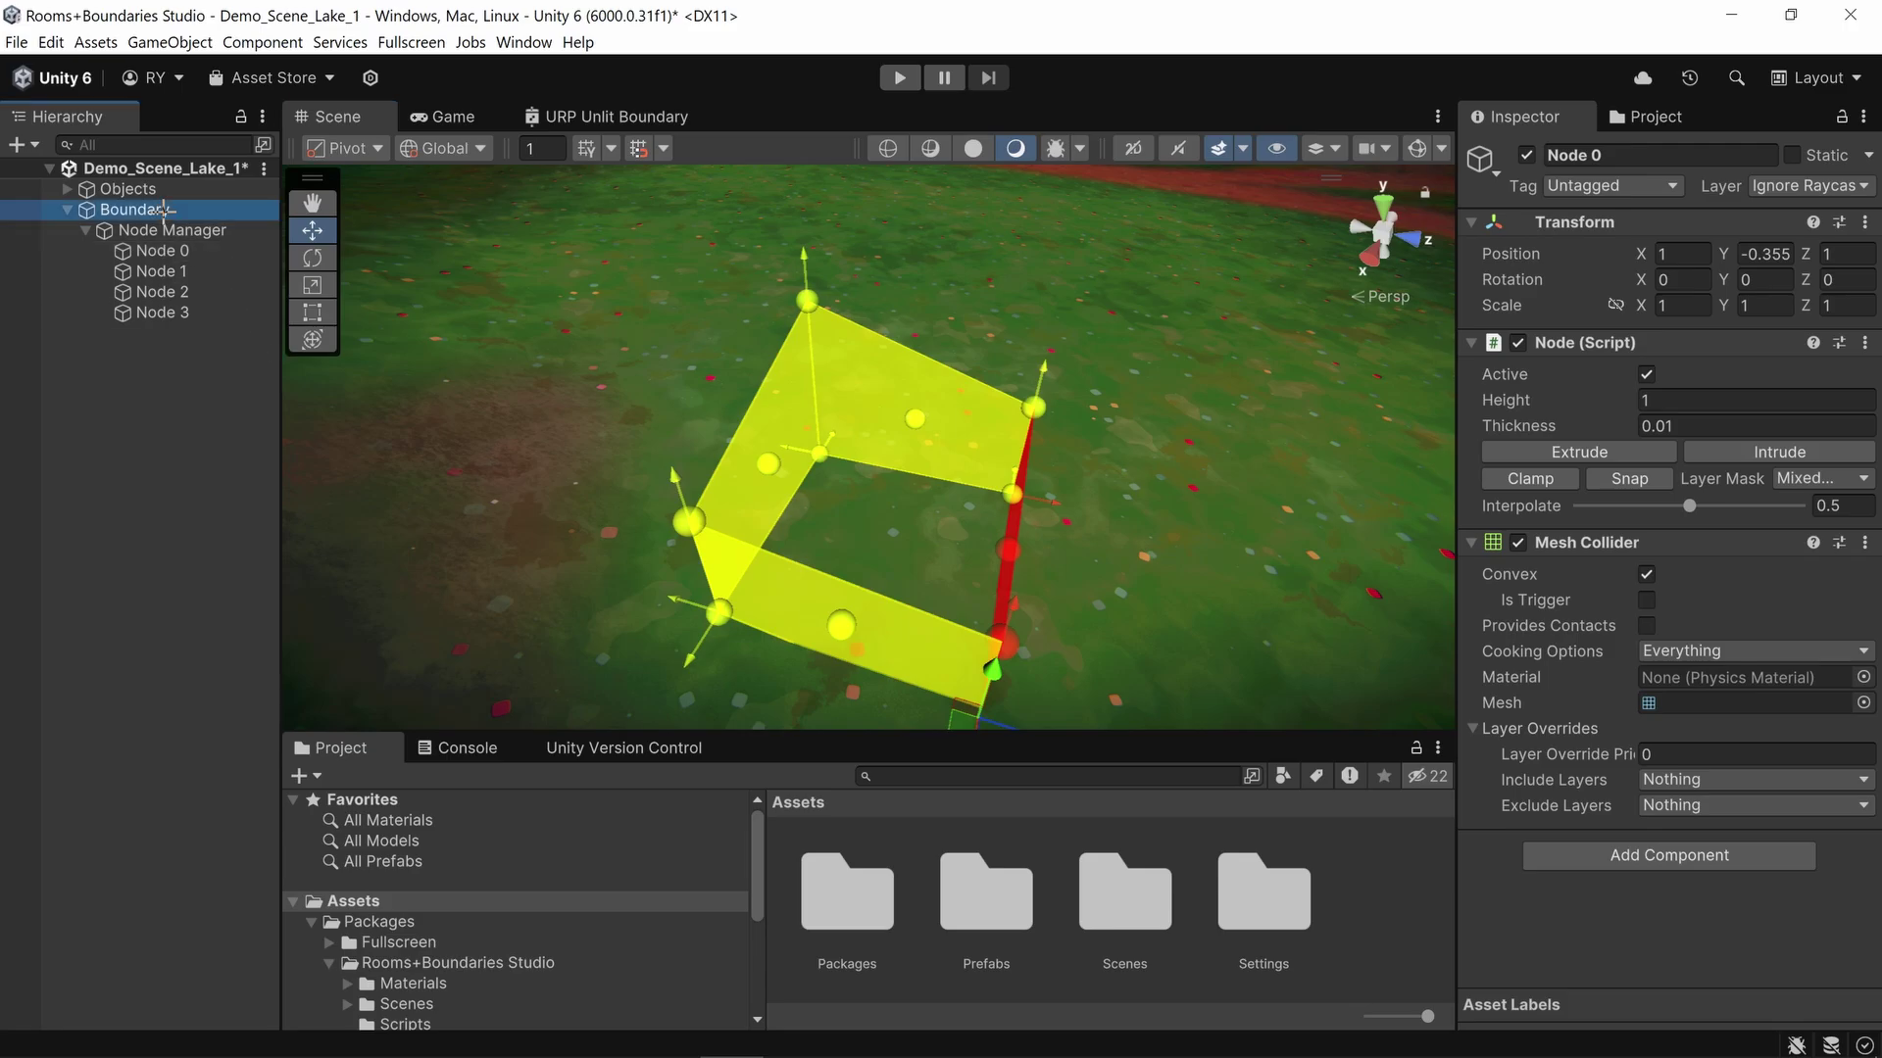
{"action": "left_click", "coordinate": [1678, 601]}
{"action": "left_click", "coordinate": [1710, 601]}
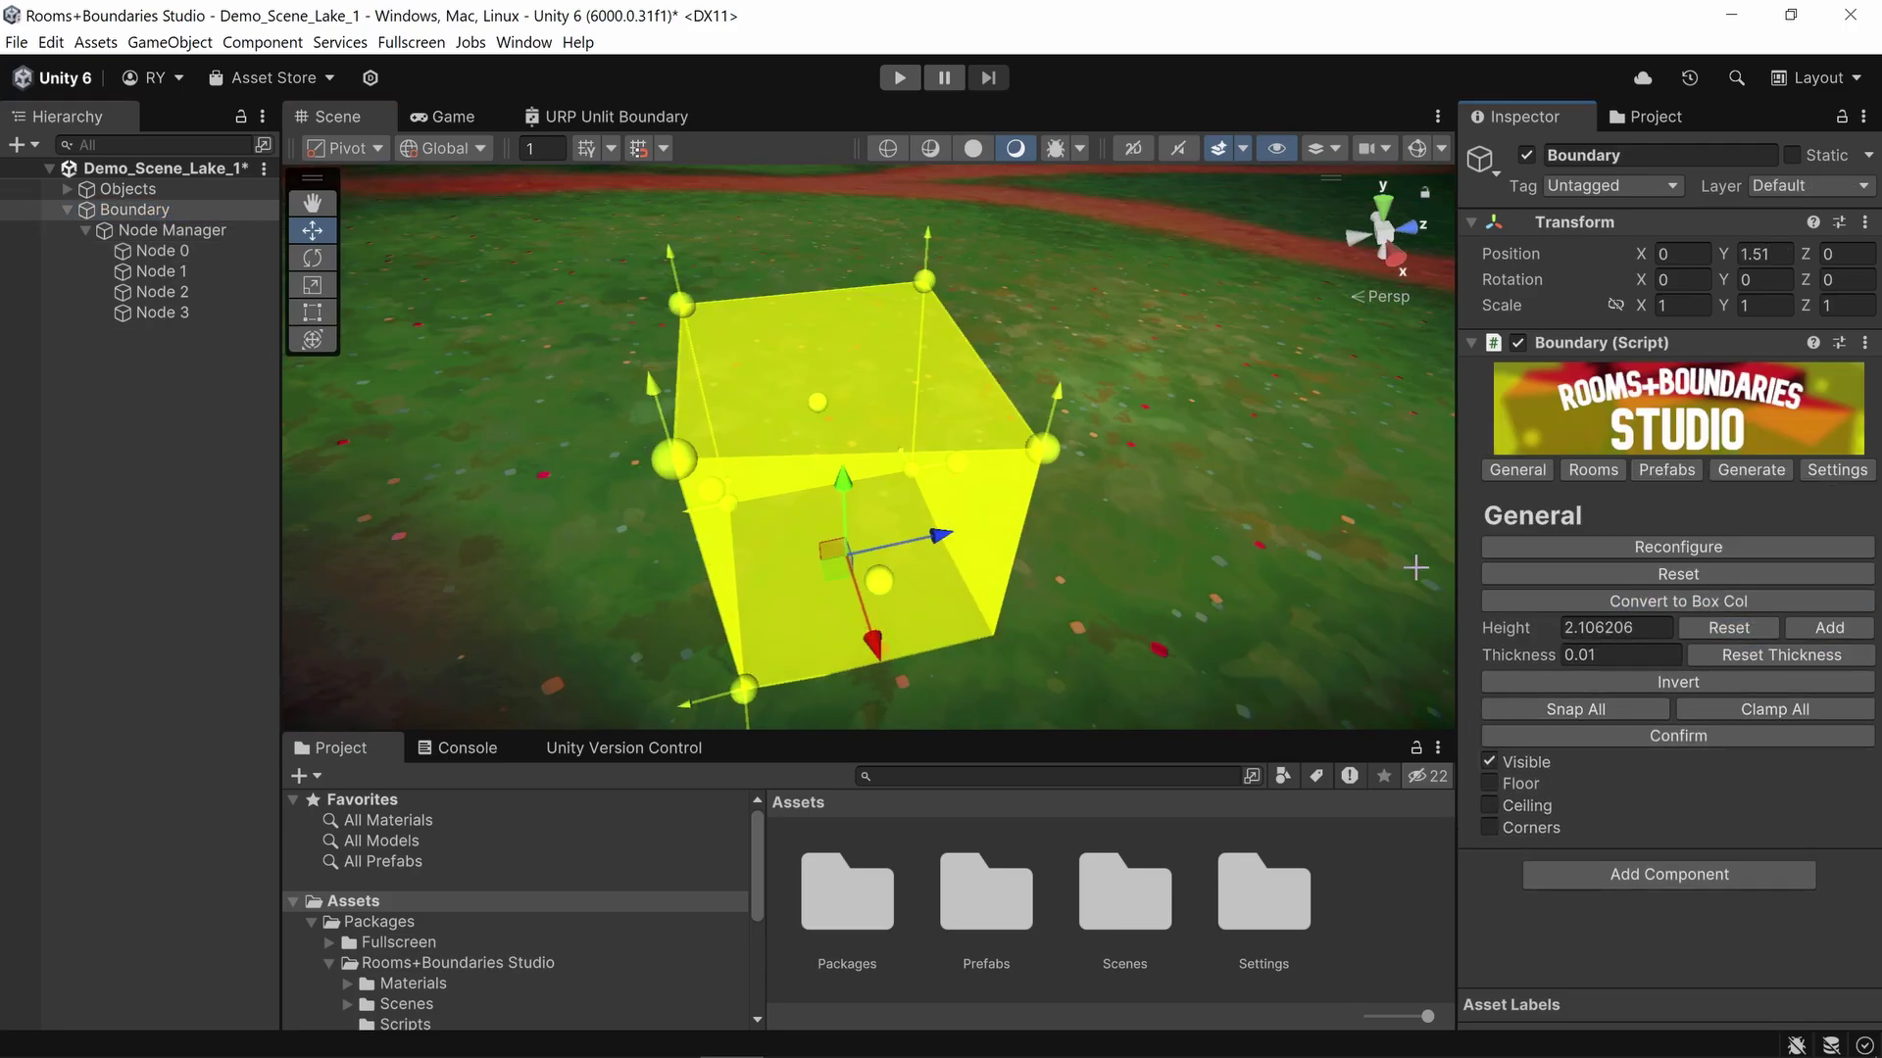
Step: Try adding 2.106206 to the wall height and applying a thickness of 1, resetting them to 2.106206 and 0.01
{"action": "left_click", "coordinate": [1814, 627]}
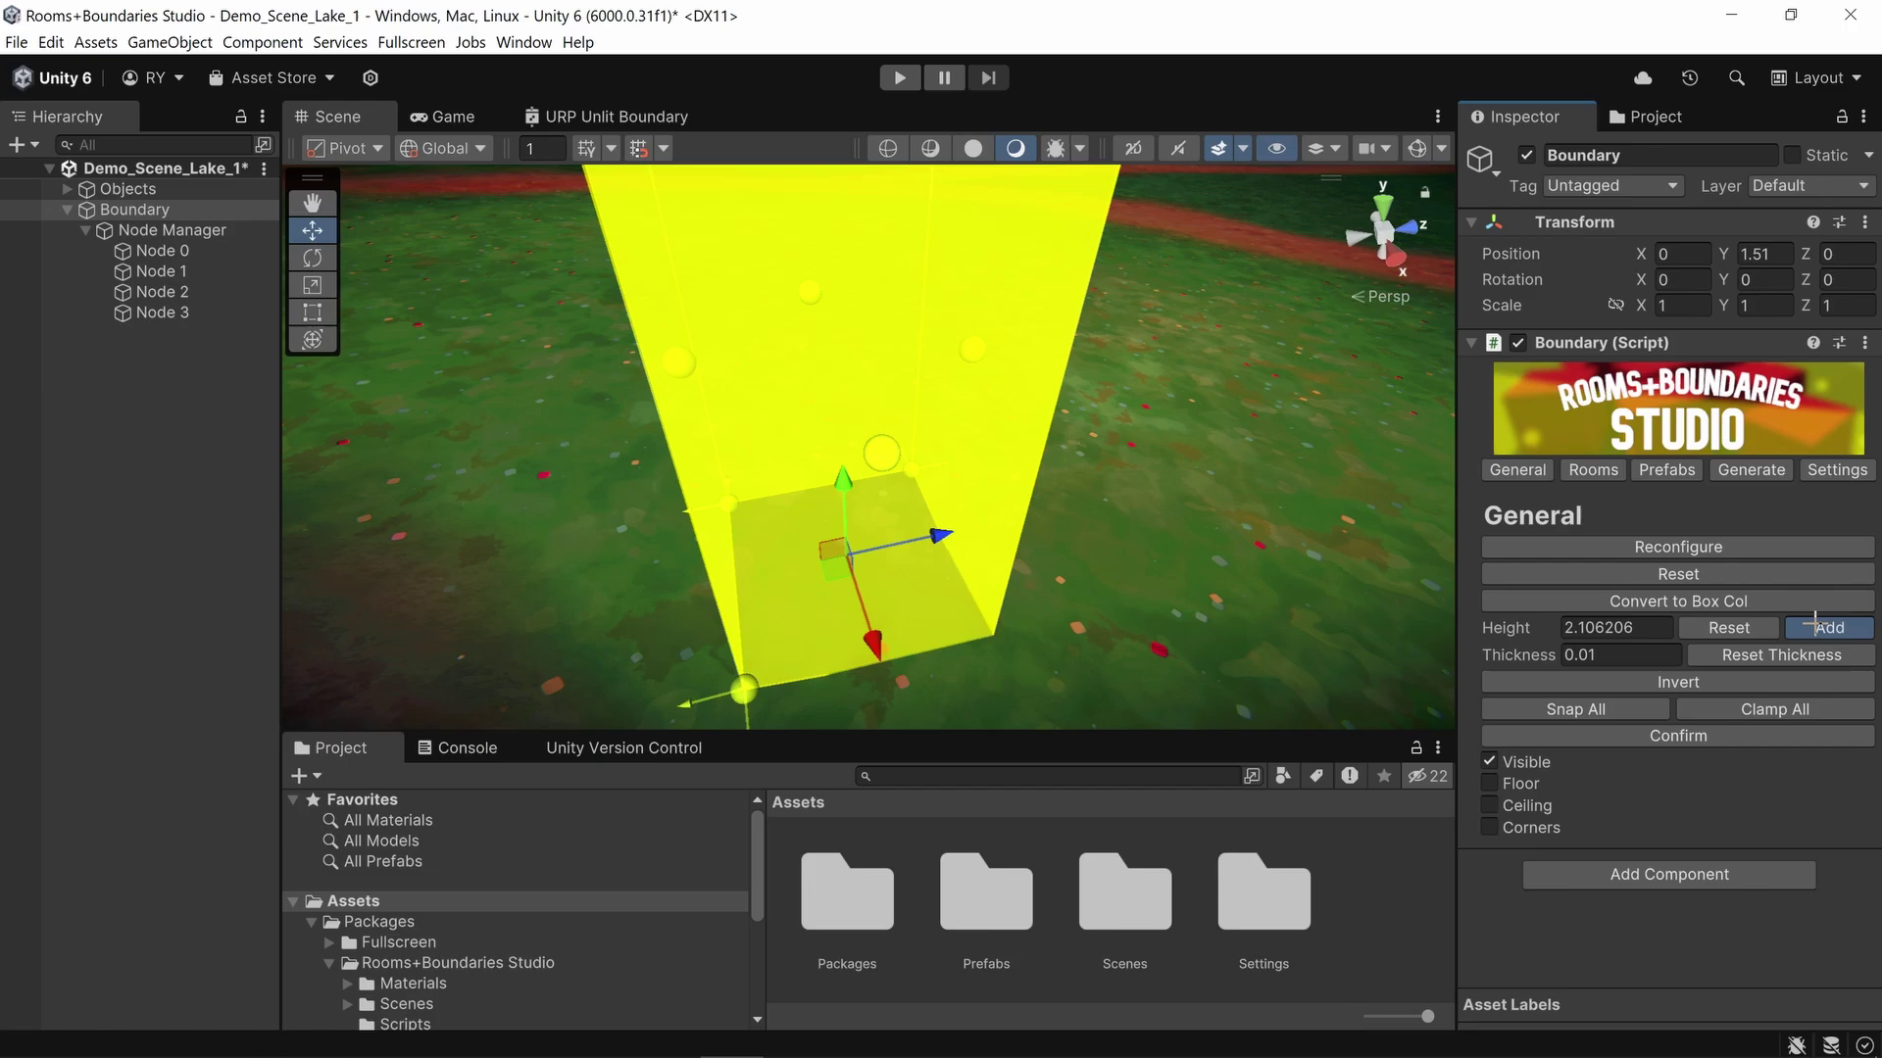
{"action": "left_click", "coordinate": [1733, 628]}
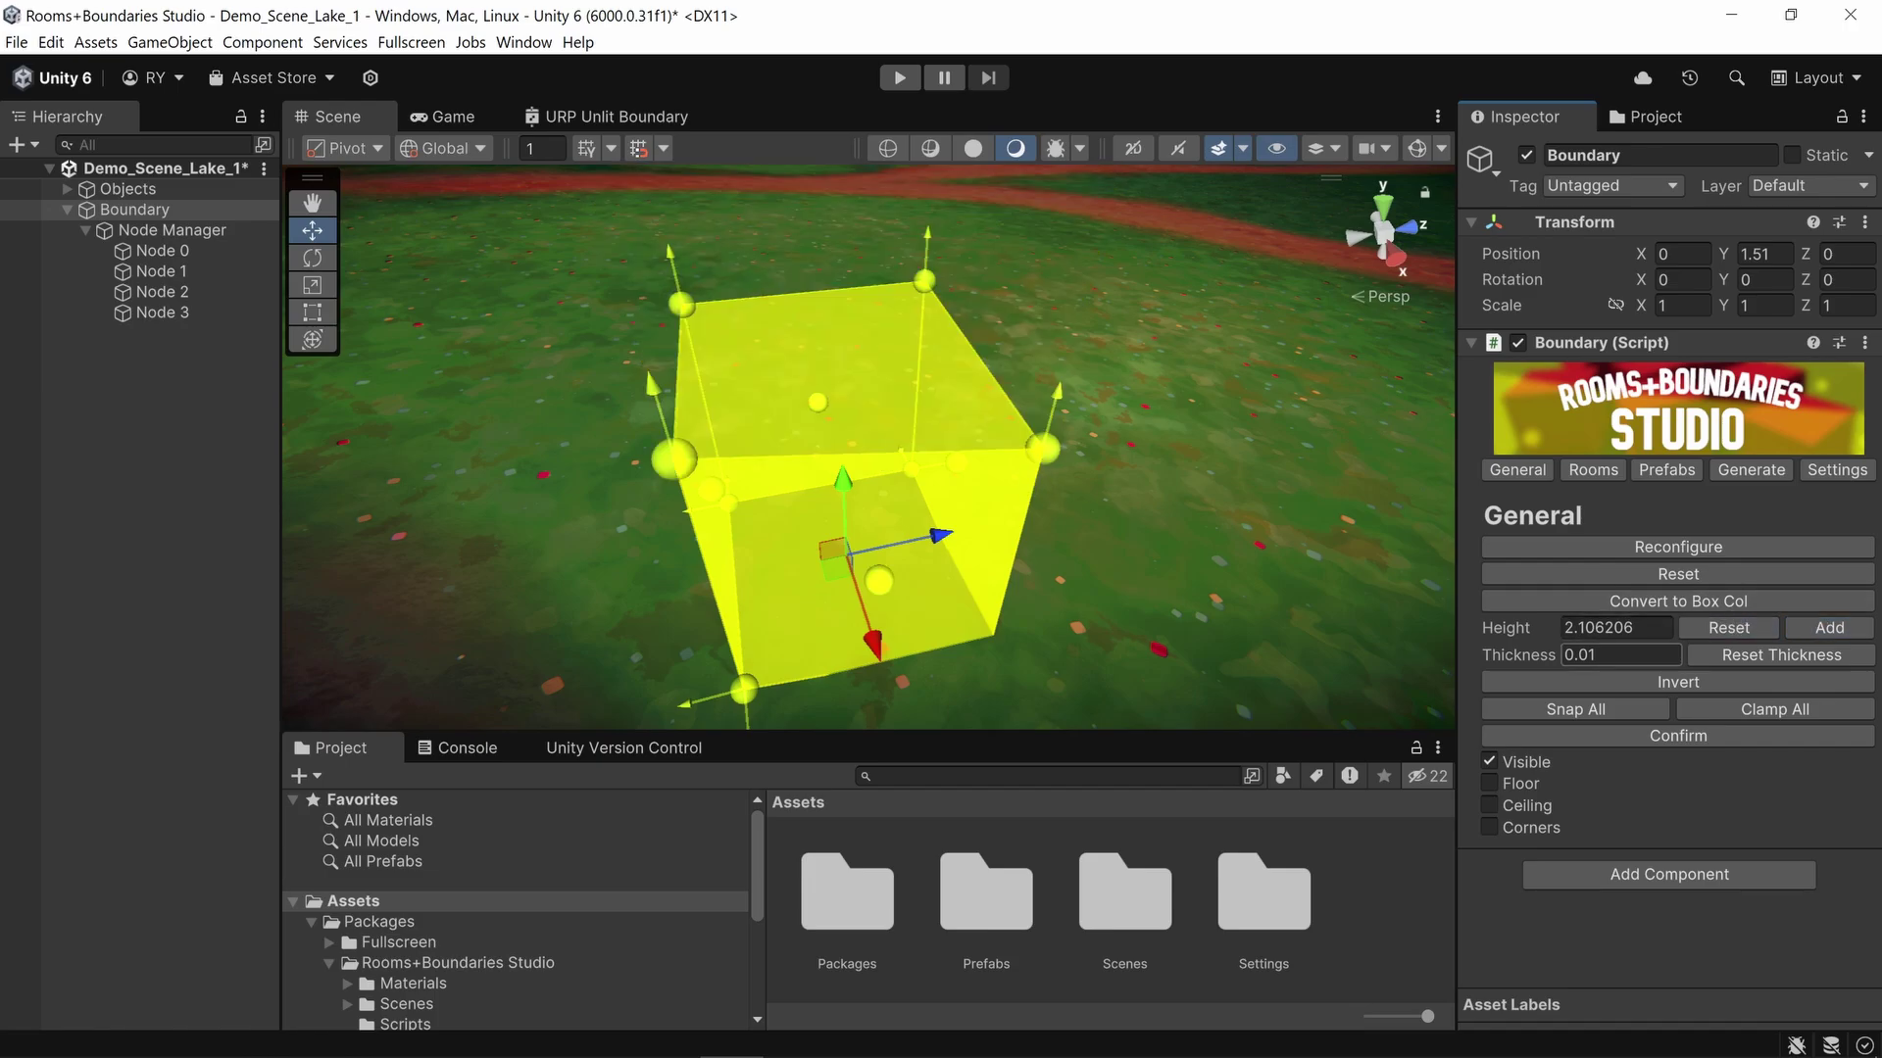
{"action": "left_click", "coordinate": [1743, 655]}
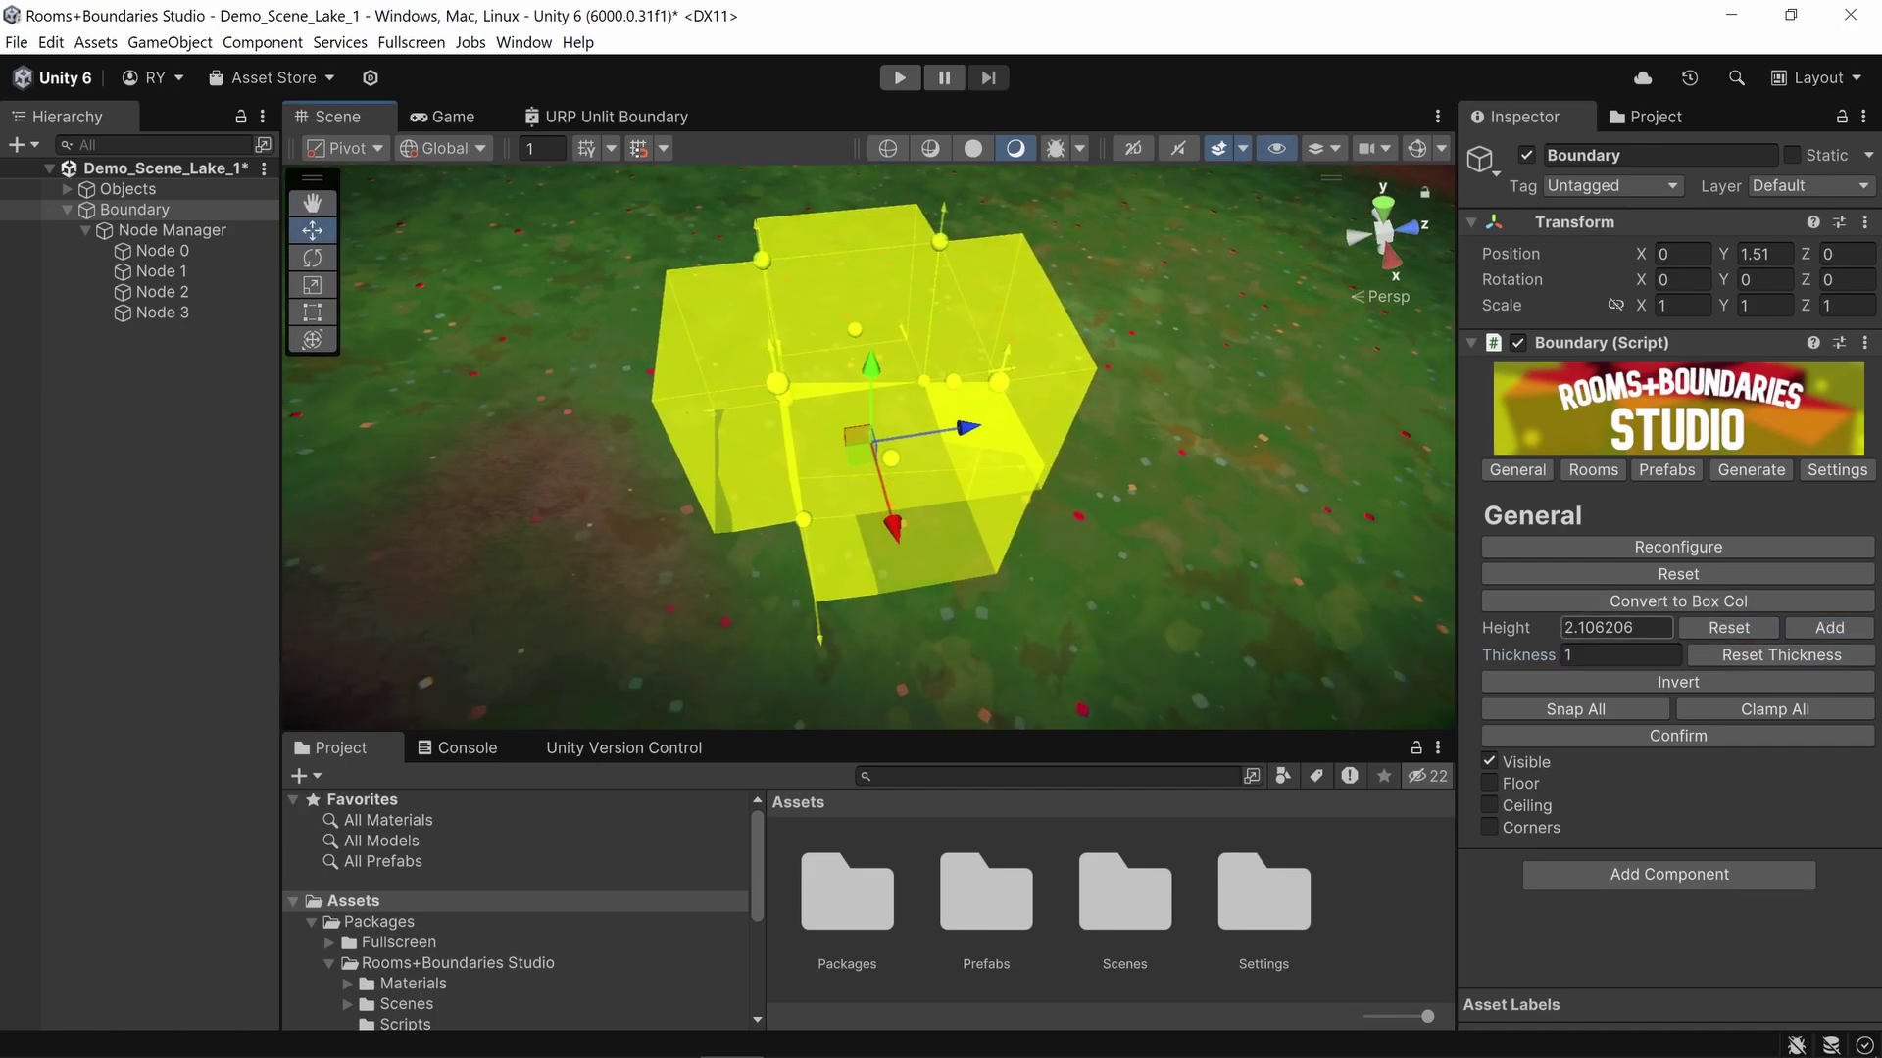
{"action": "left_click", "coordinate": [1756, 647]}
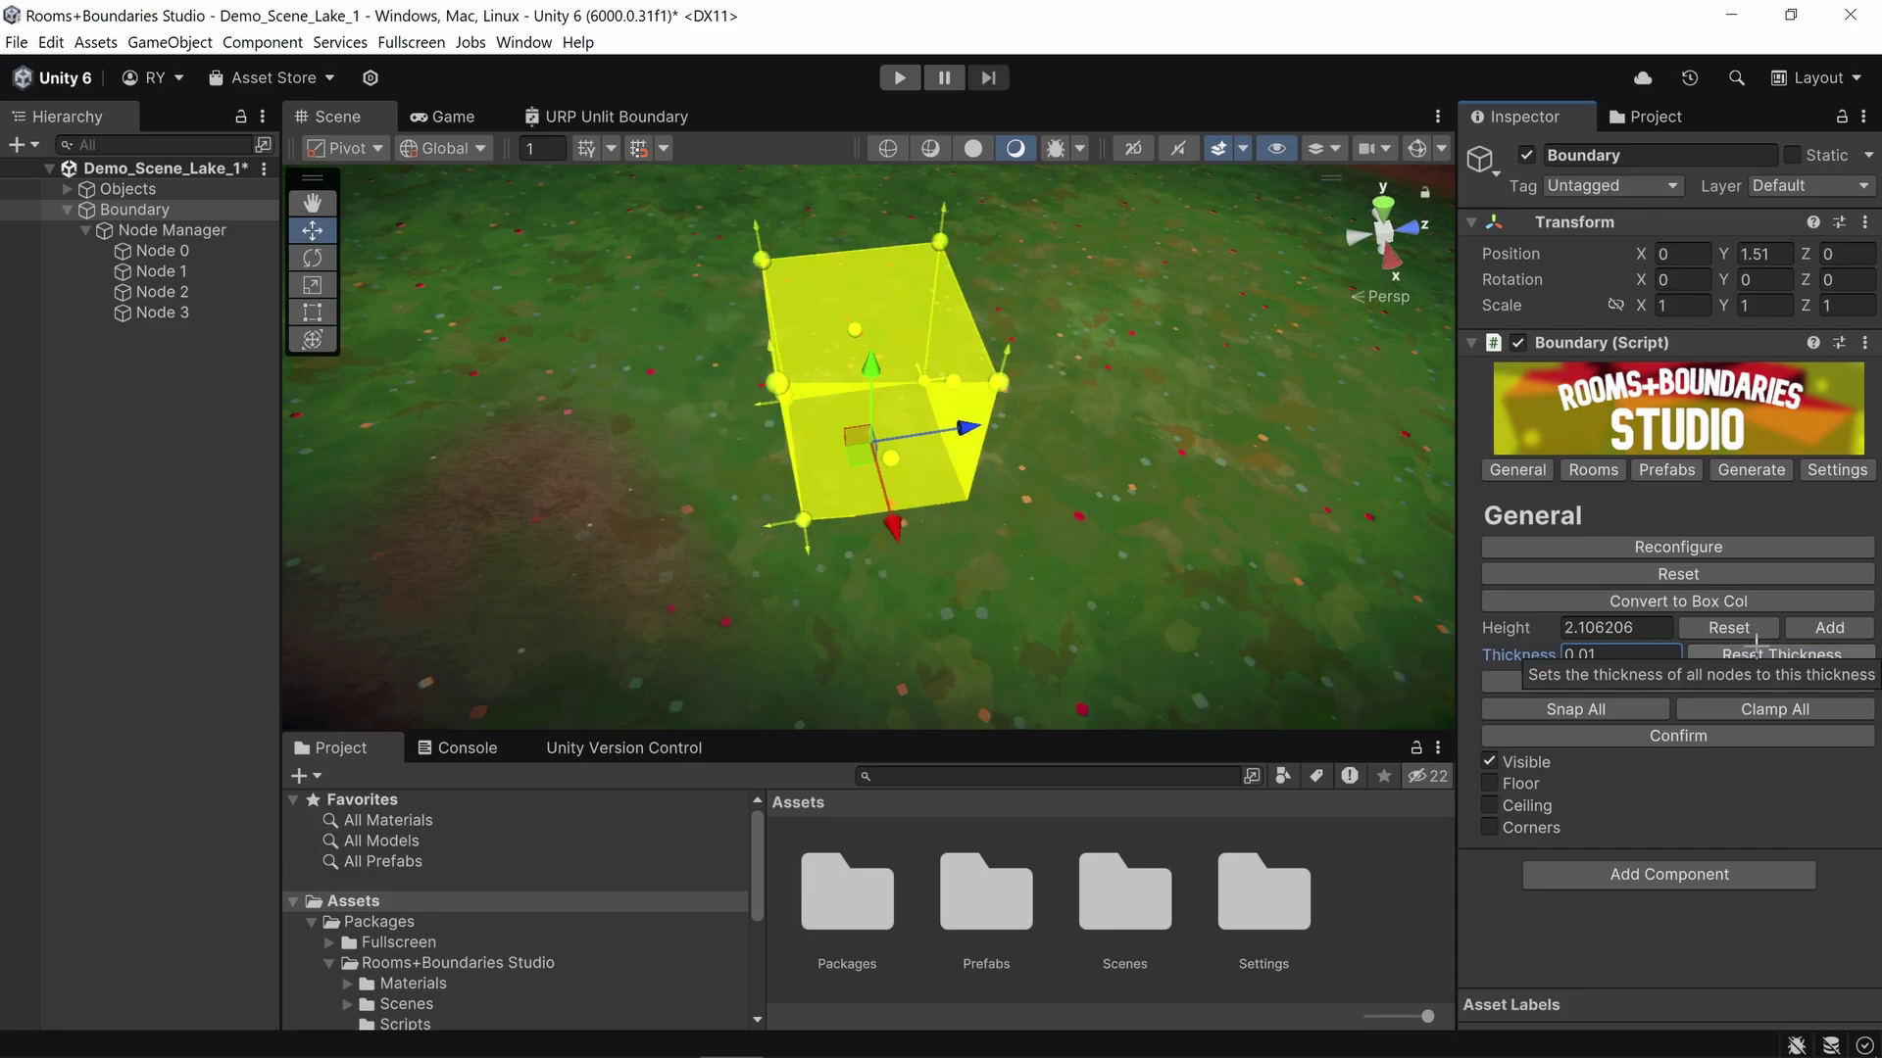
Step: Invert the boundary's walls and check them from inside and outside
{"action": "left_click", "coordinate": [1656, 682]}
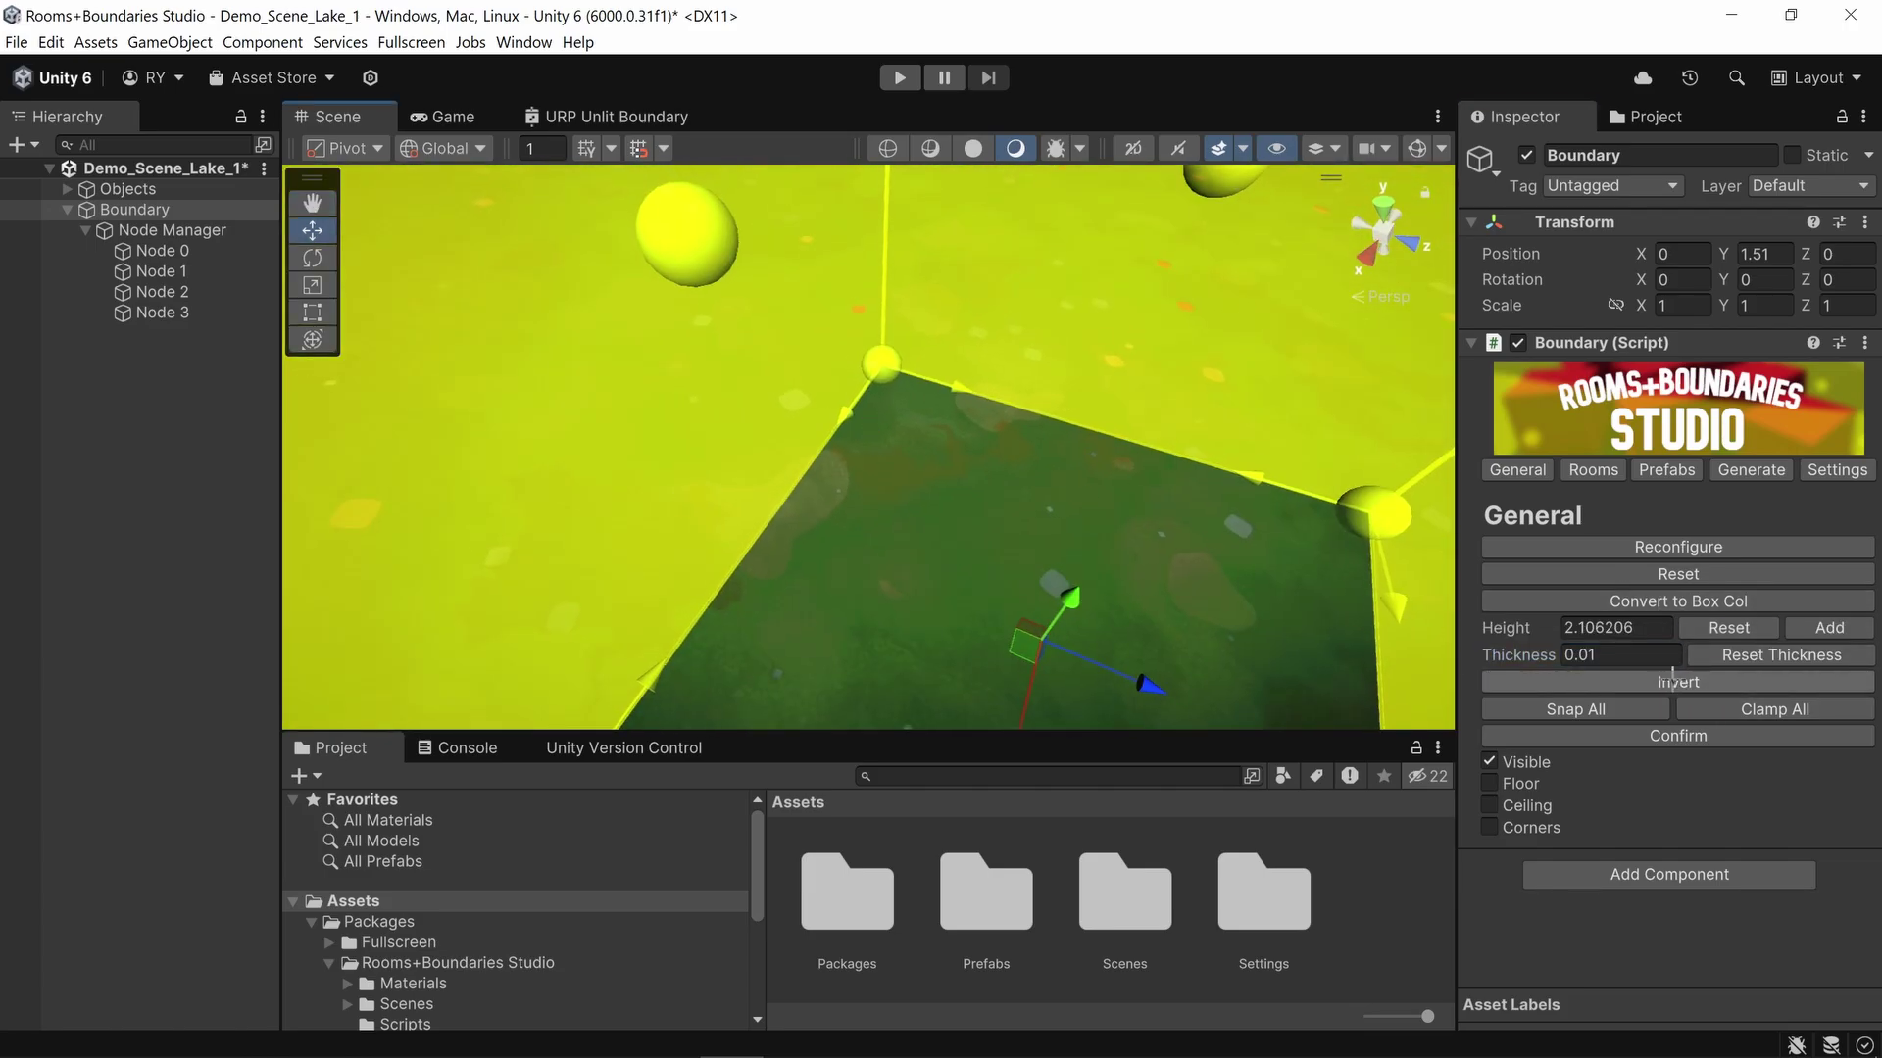
{"action": "left_click_drag", "start_coordinate": [945, 399], "coordinate": [1213, 294], "text": "alt"}
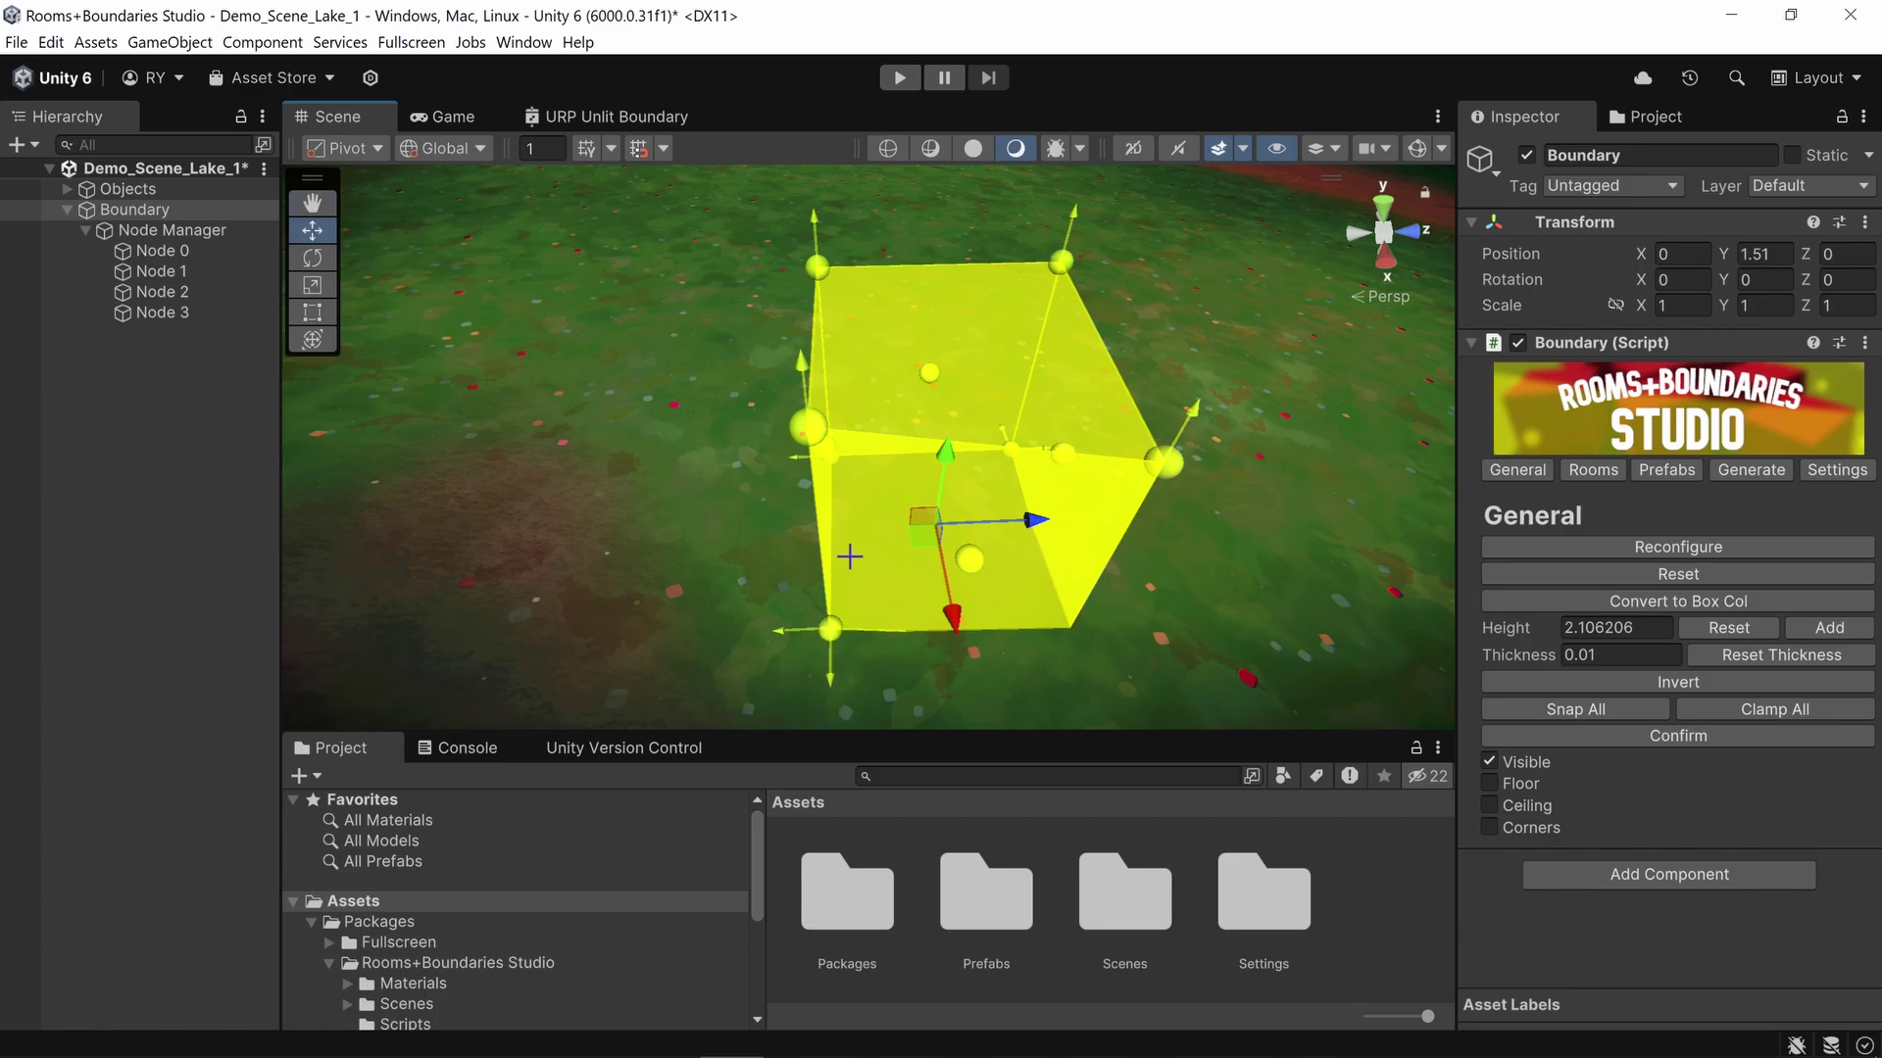
Step: Snap all of the boundary's nodes and check their alignment from the top view
{"action": "left_click_drag", "start_coordinate": [866, 595], "coordinate": [1097, 461], "text": "alt"}
{"action": "left_click", "coordinate": [977, 444]}
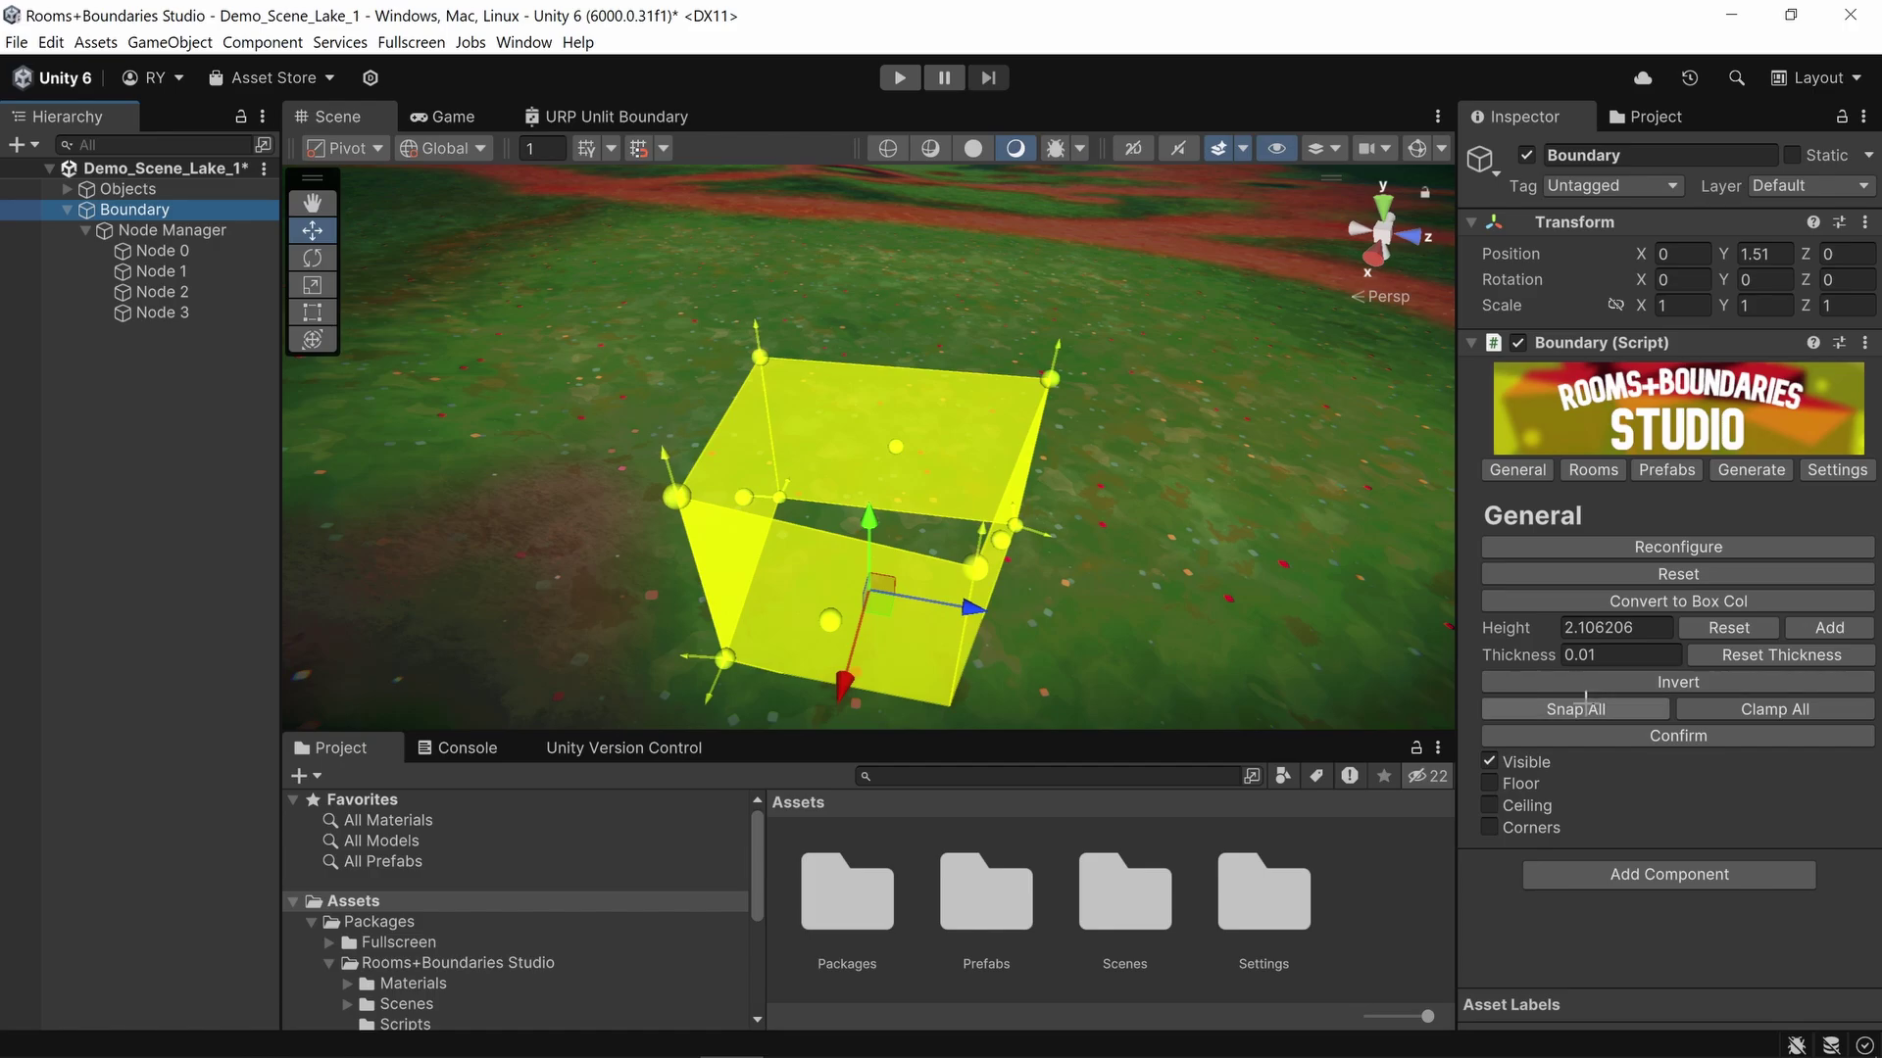
{"action": "left_click", "coordinate": [1585, 704]}
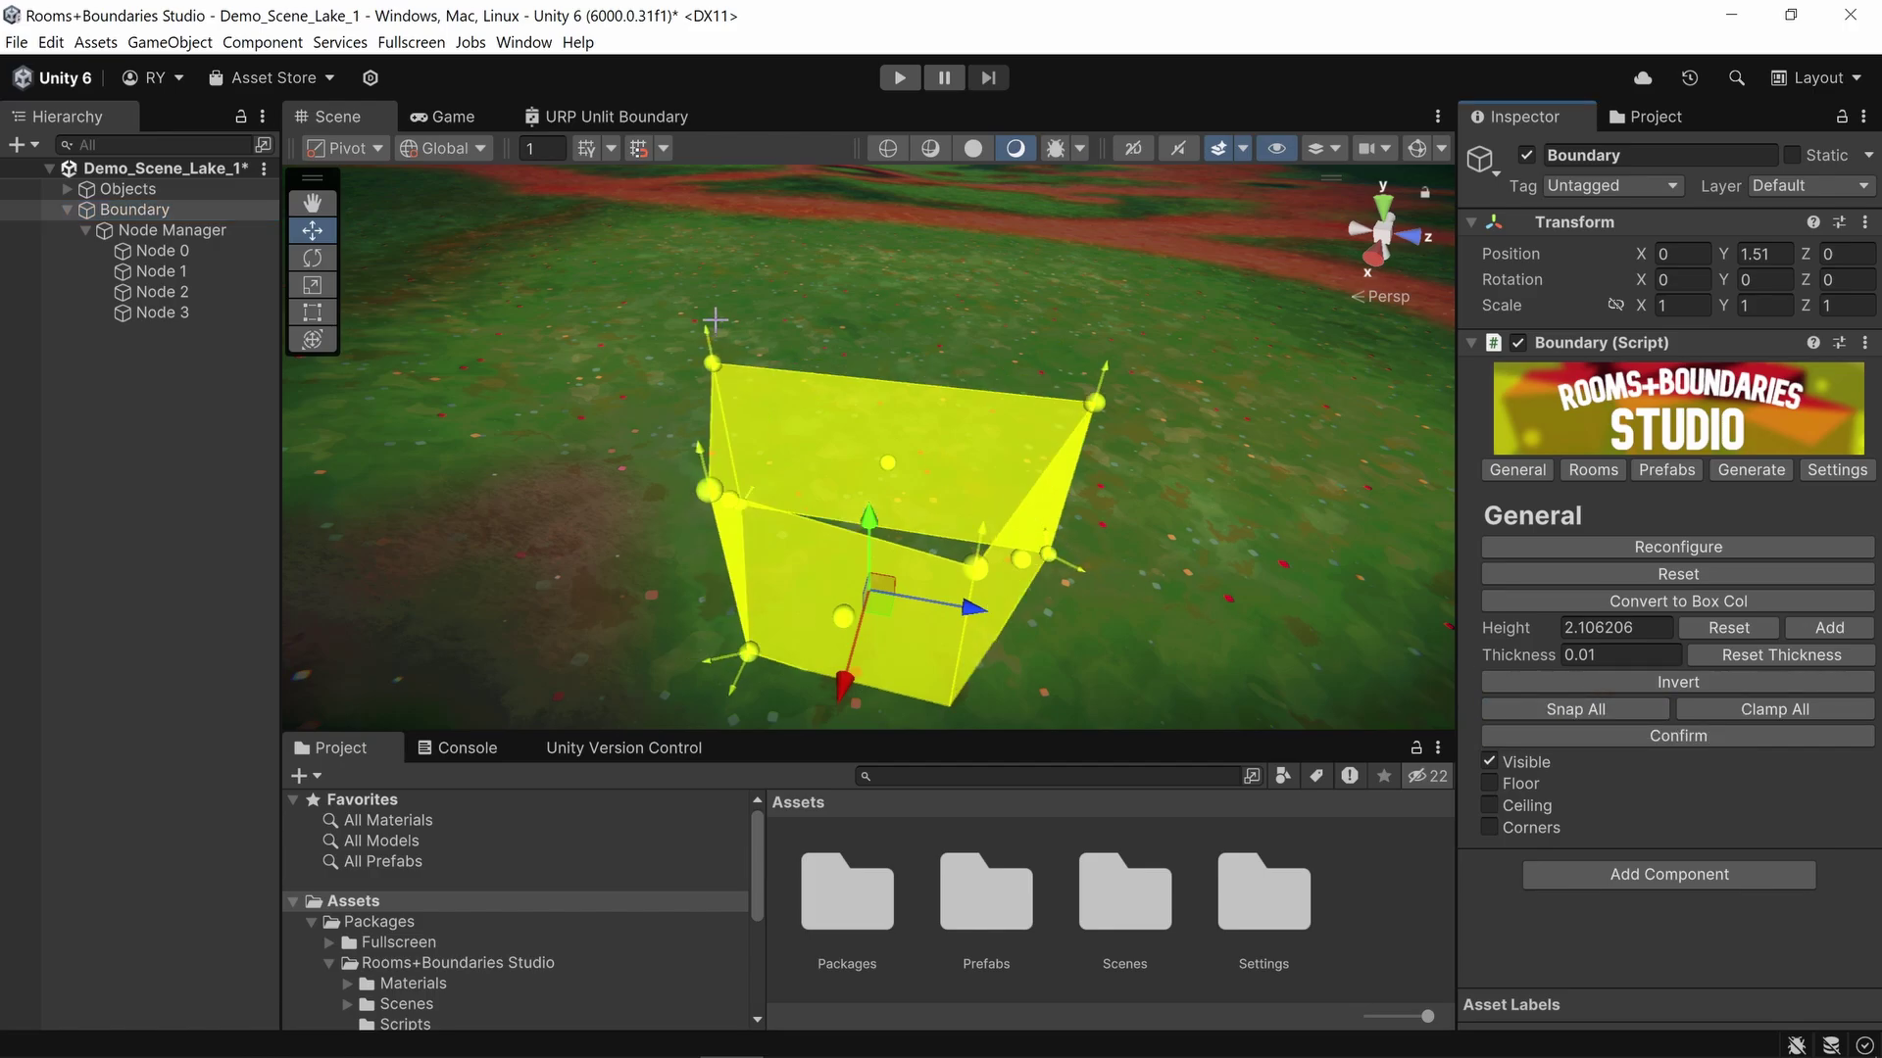
{"action": "left_click", "coordinate": [1383, 204]}
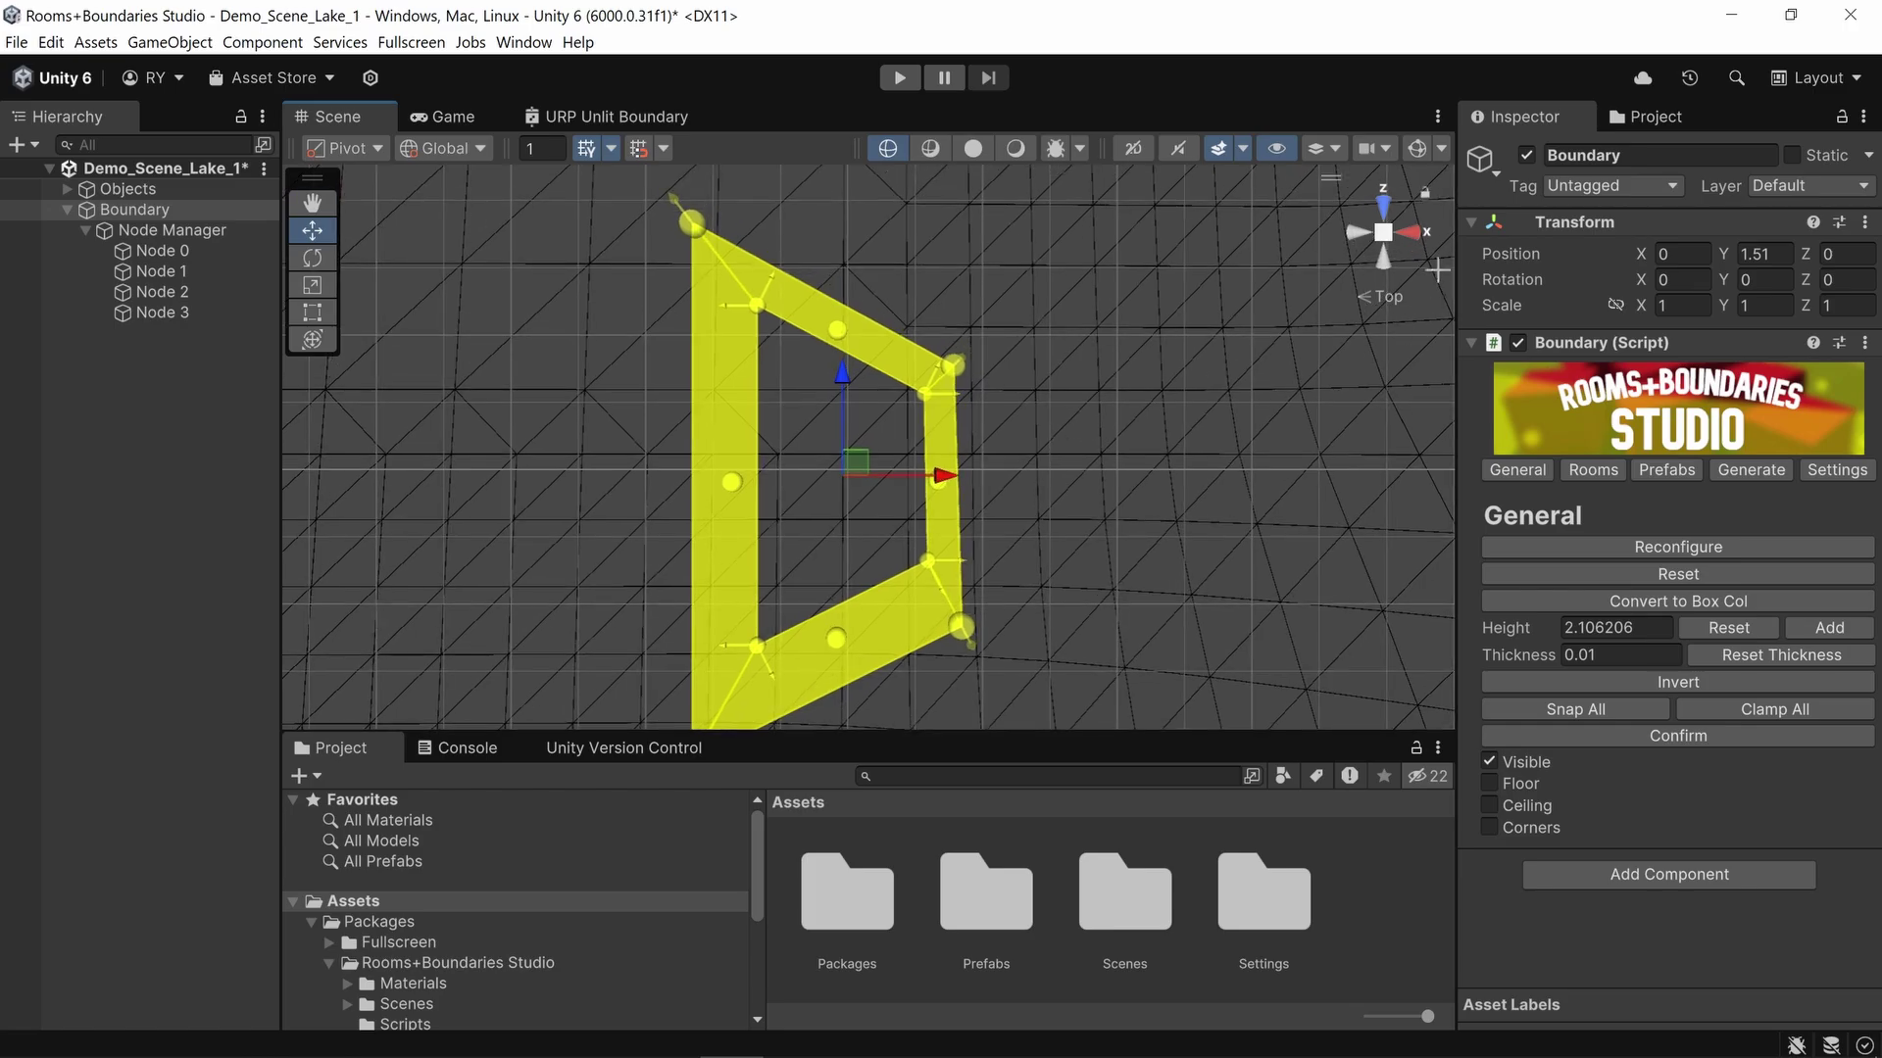
{"action": "scroll", "coordinate": [1033, 449], "scroll_direction": "down", "scroll_amount": 3}
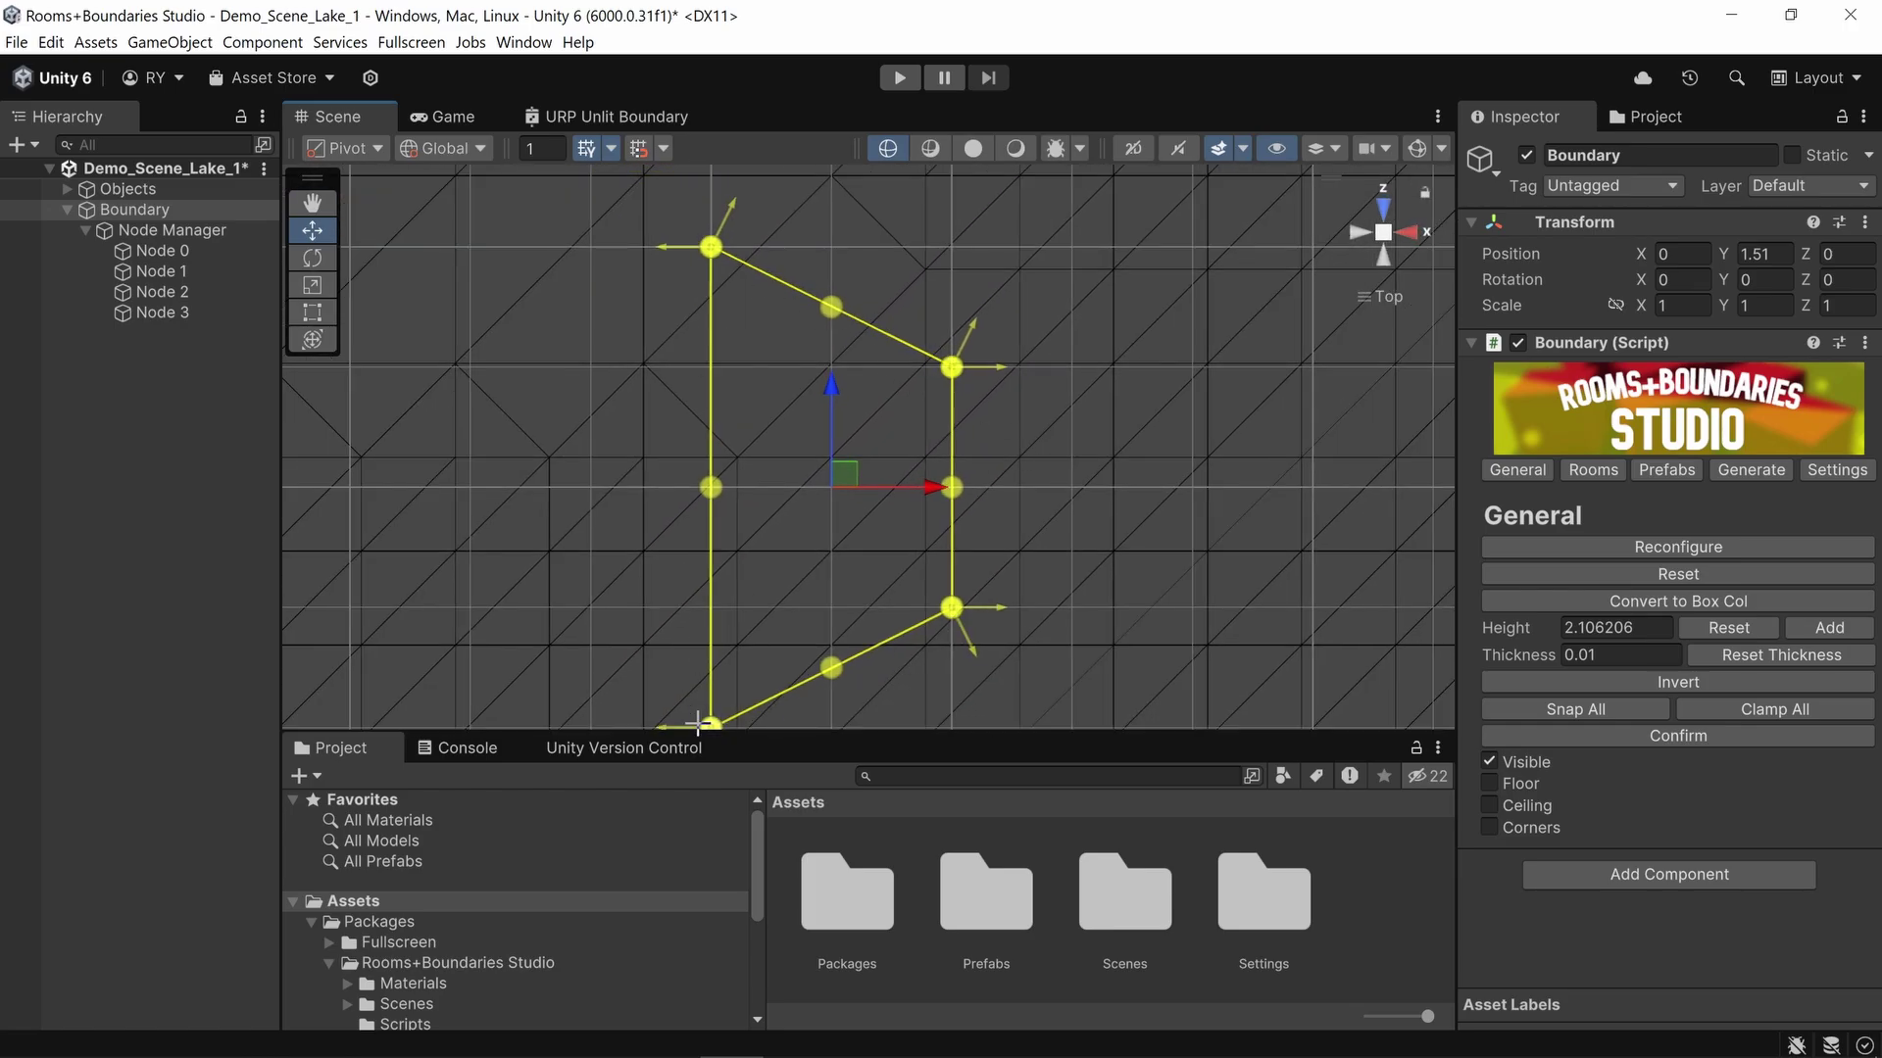
{"action": "left_click", "coordinate": [1678, 683]}
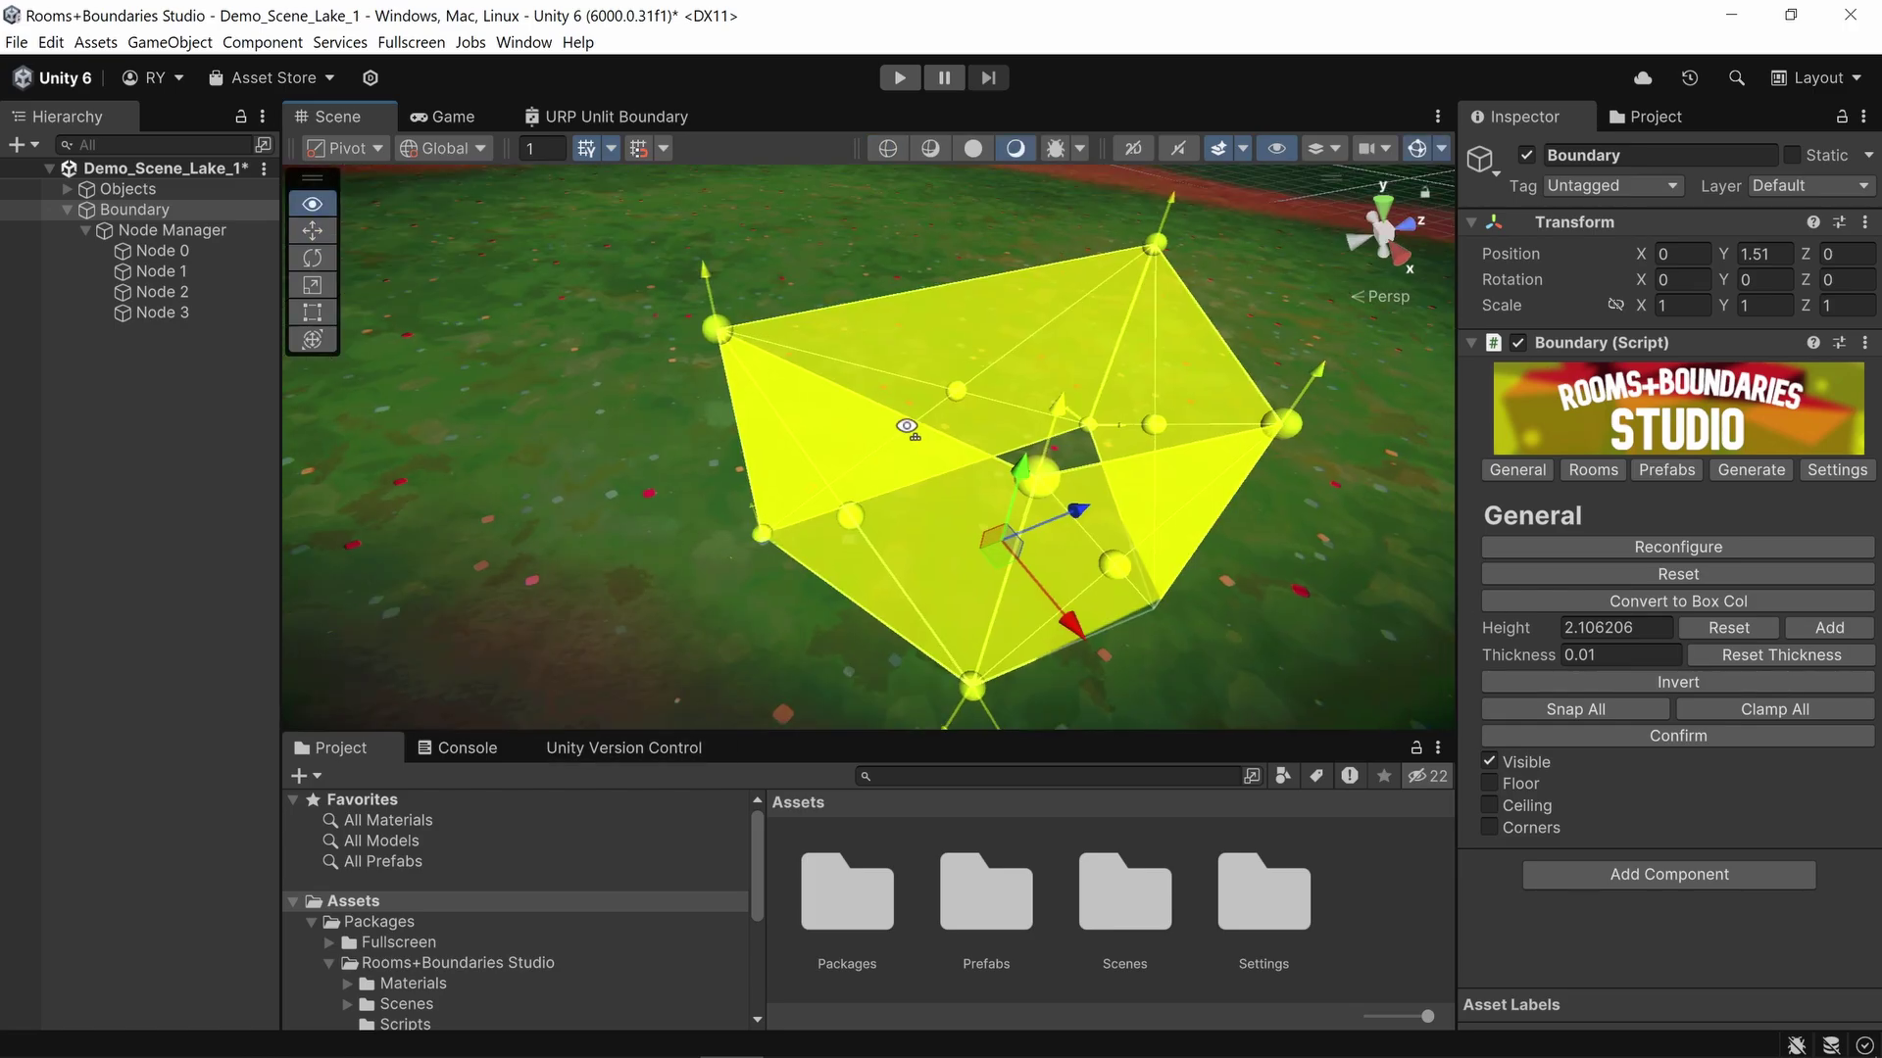
Step: Examine where the boundary's lower corners meet the ground from several angles
{"action": "scroll", "coordinate": [903, 424], "scroll_direction": "up", "scroll_amount": 3}
{"action": "mouse_move", "coordinate": [903, 424]}
{"action": "left_mouse_down", "text": "alt"}
{"action": "mouse_move", "coordinate": [811, 327]}
{"action": "mouse_move", "coordinate": [920, 475]}
{"action": "left_mouse_up", "text": "alt"}
{"action": "scroll", "coordinate": [920, 474], "scroll_direction": "down", "scroll_amount": 1}
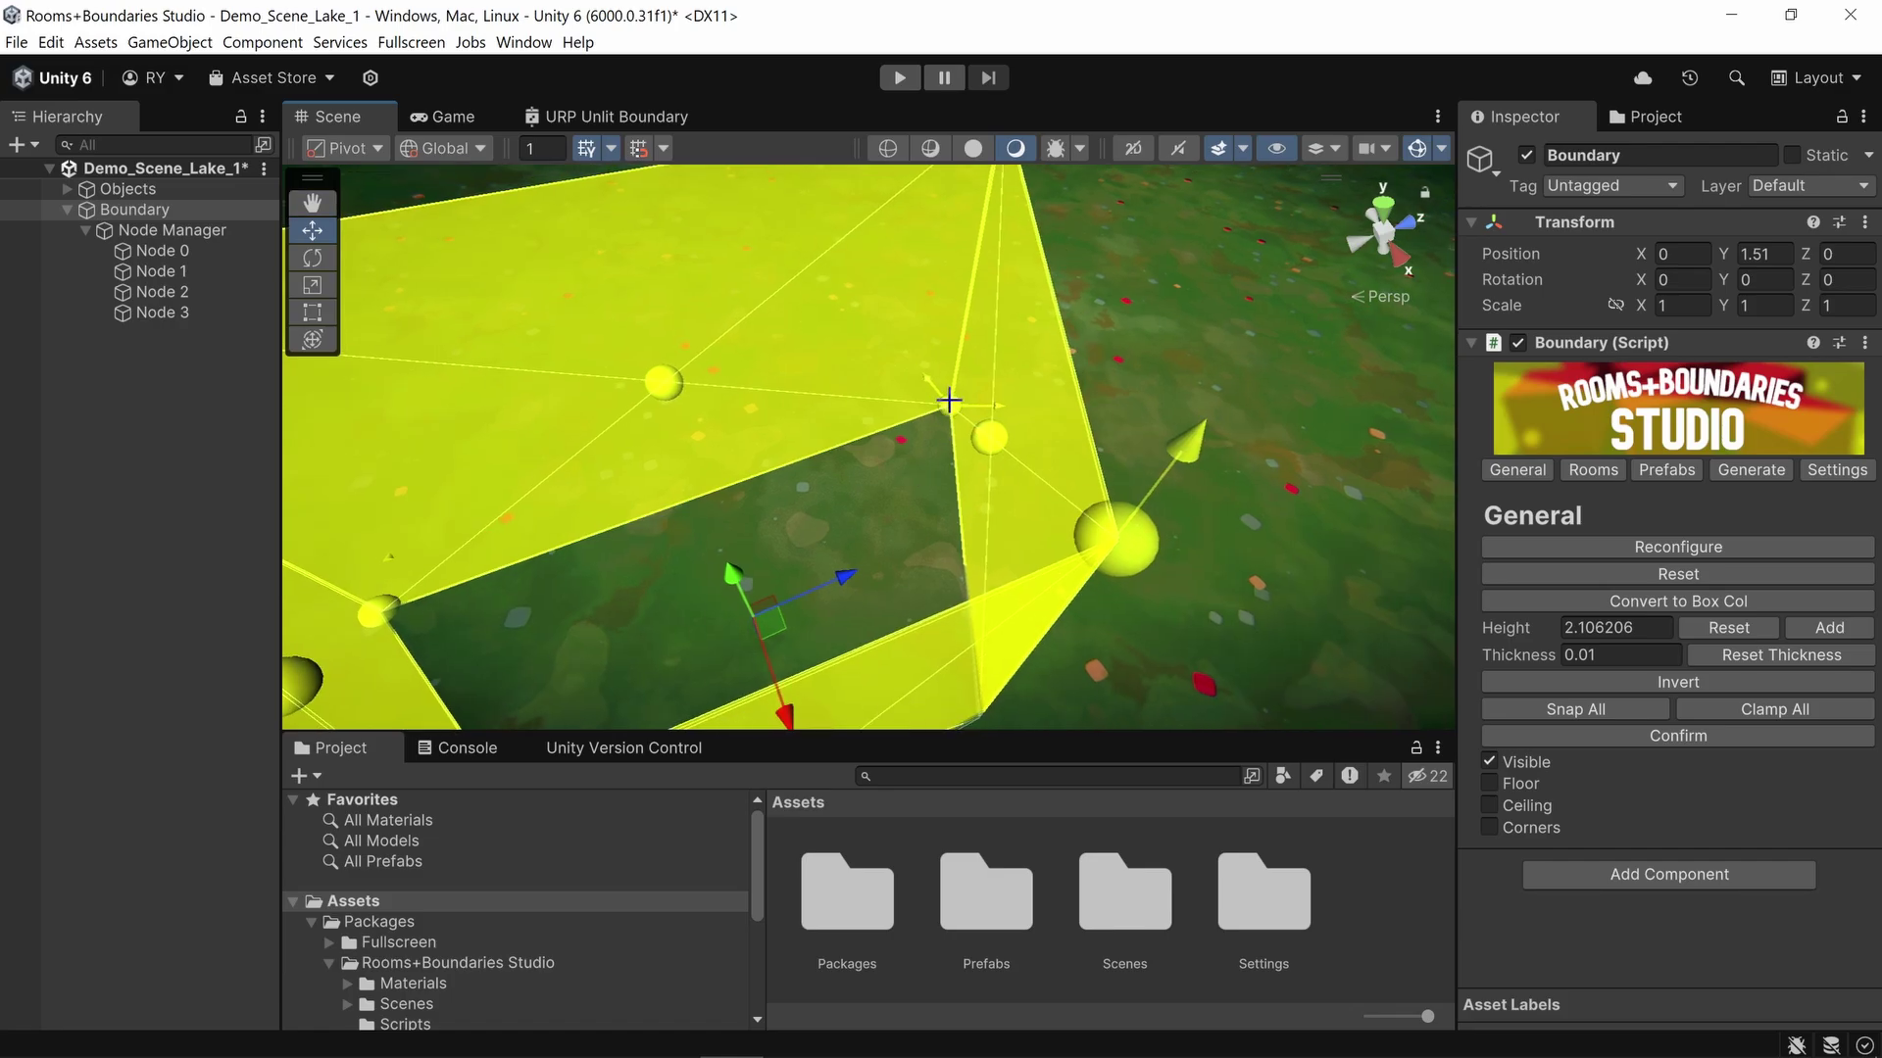
{"action": "left_click", "coordinate": [949, 400]}
{"action": "left_click_drag", "start_coordinate": [949, 400], "coordinate": [689, 373], "text": "alt"}
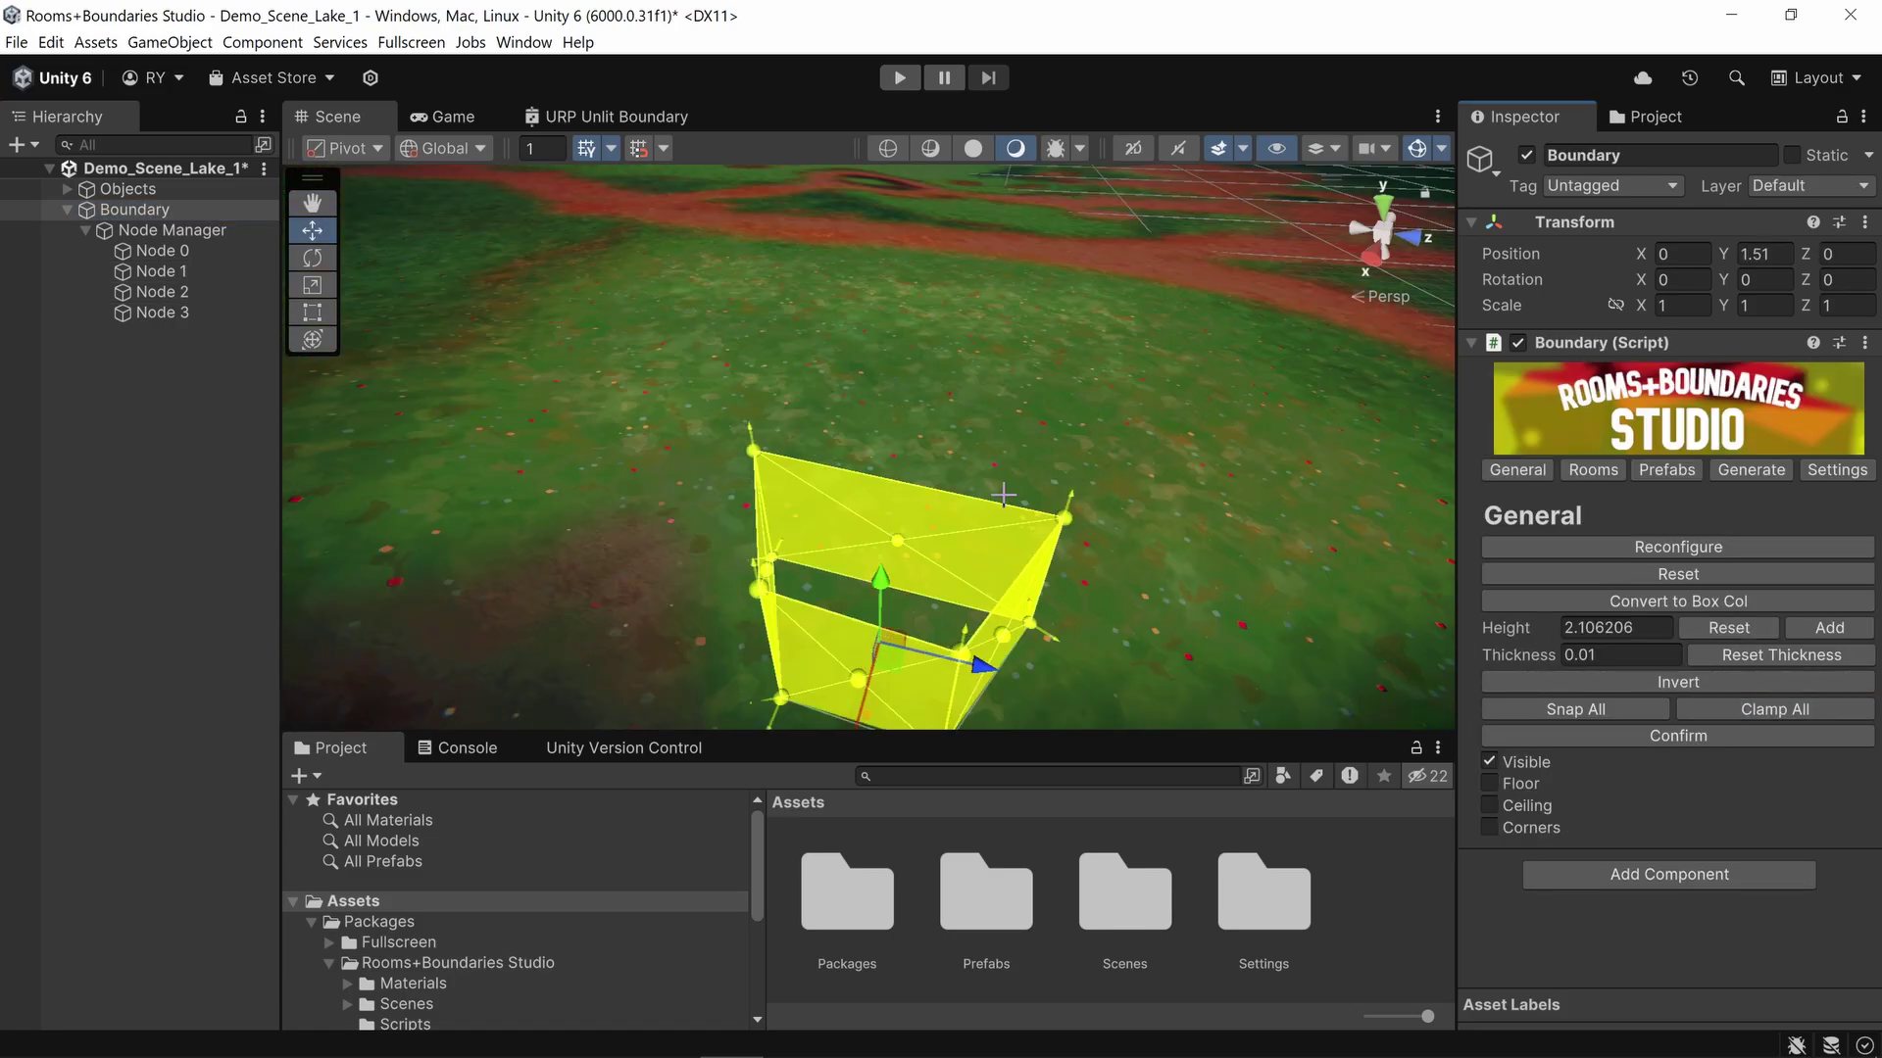
{"action": "right_click_drag", "start_coordinate": [1003, 494], "coordinate": [1724, 780]}
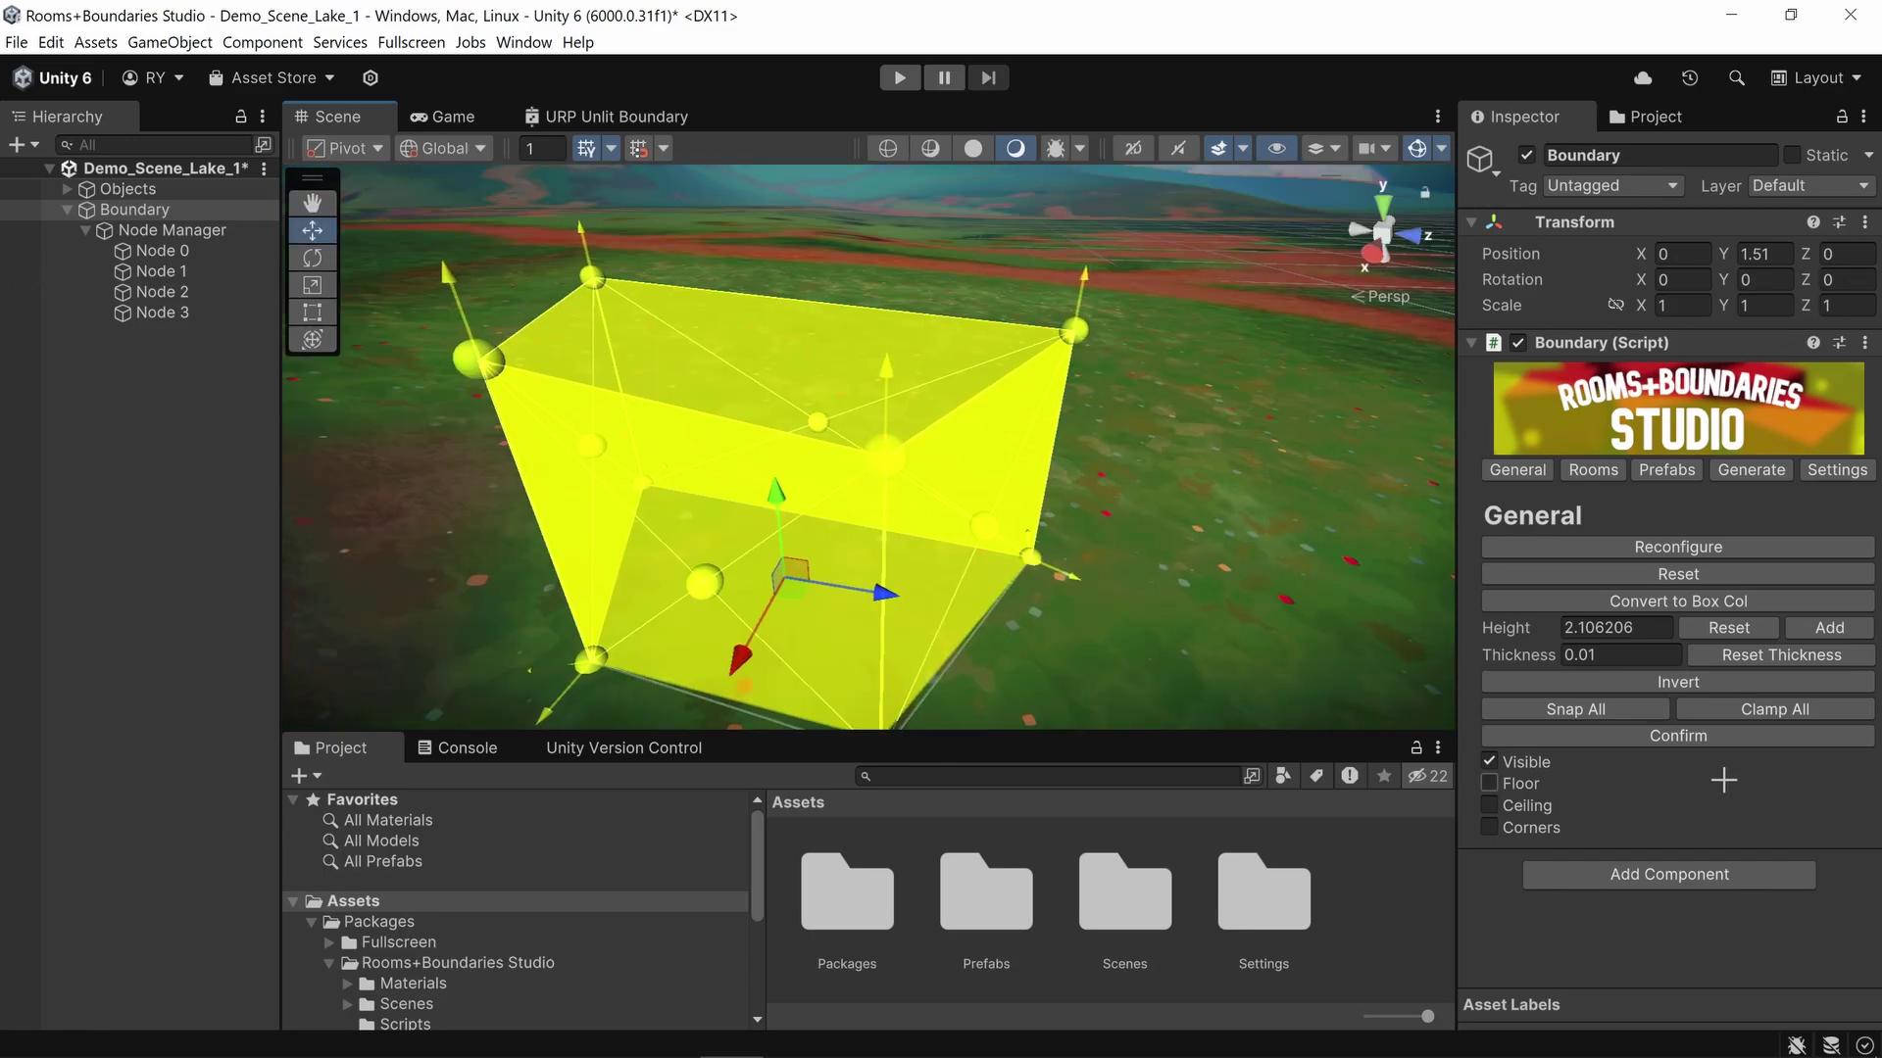
Step: Confirm the boundary to strip its editing script and check the components left on its nodes
{"action": "left_click", "coordinate": [1616, 735]}
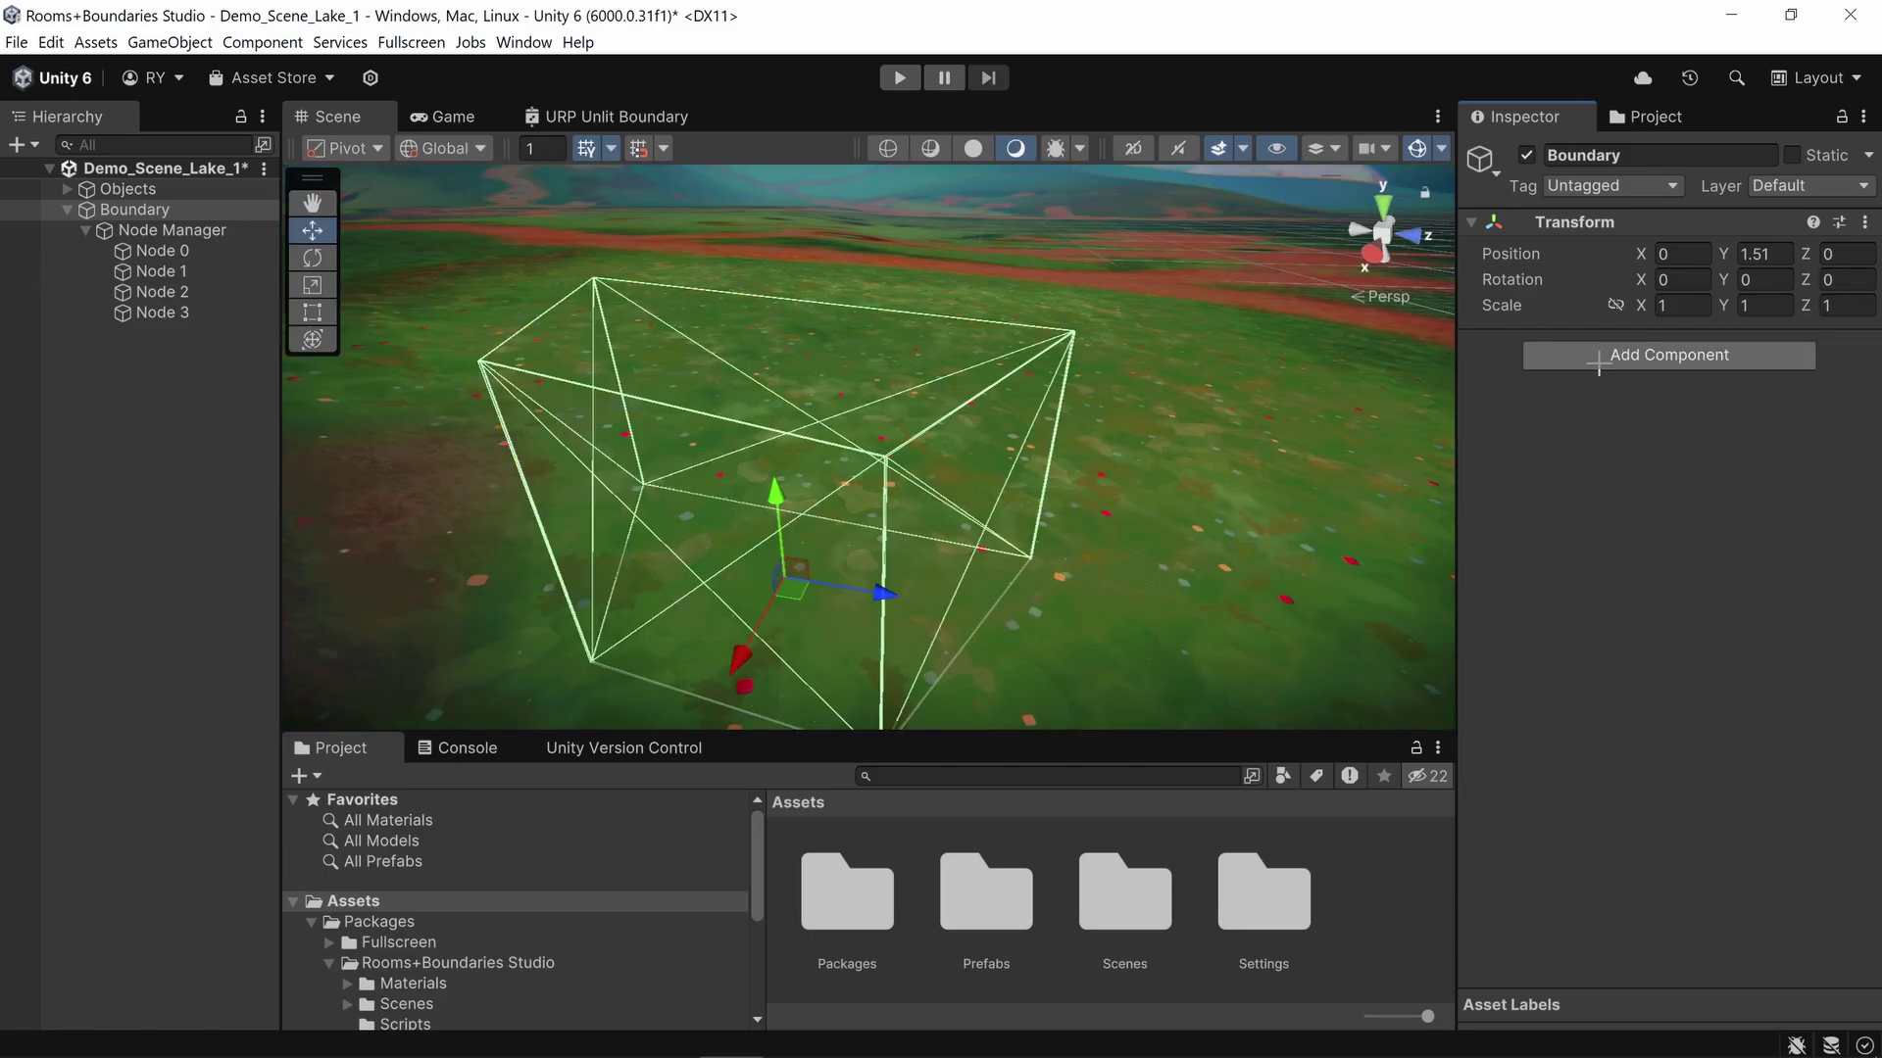
{"action": "left_click", "coordinate": [162, 250]}
{"action": "key", "text": "Down"}
{"action": "key", "text": "Down"}
{"action": "key", "text": "Down"}
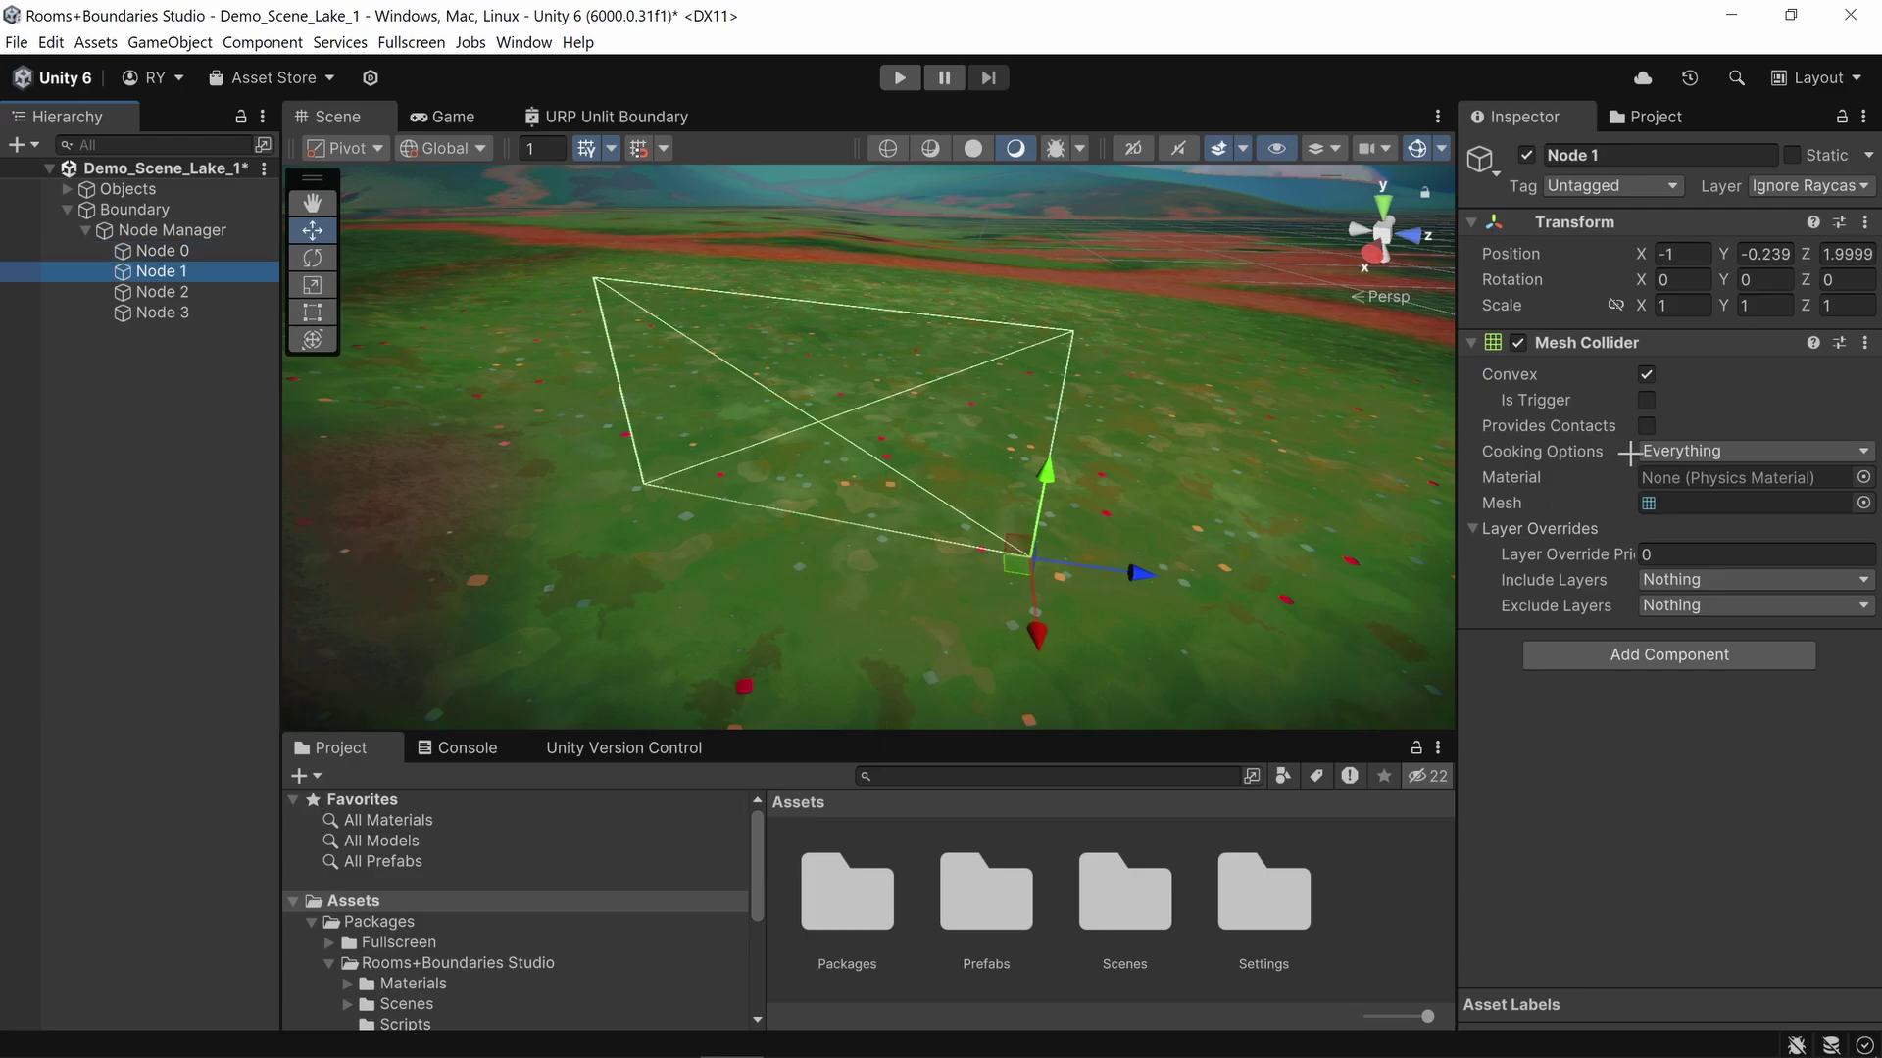
{"action": "key", "text": "Up"}
{"action": "key", "text": "Up"}
{"action": "key", "text": "Up"}
{"action": "key", "text": "Up"}
{"action": "key", "text": "Up"}
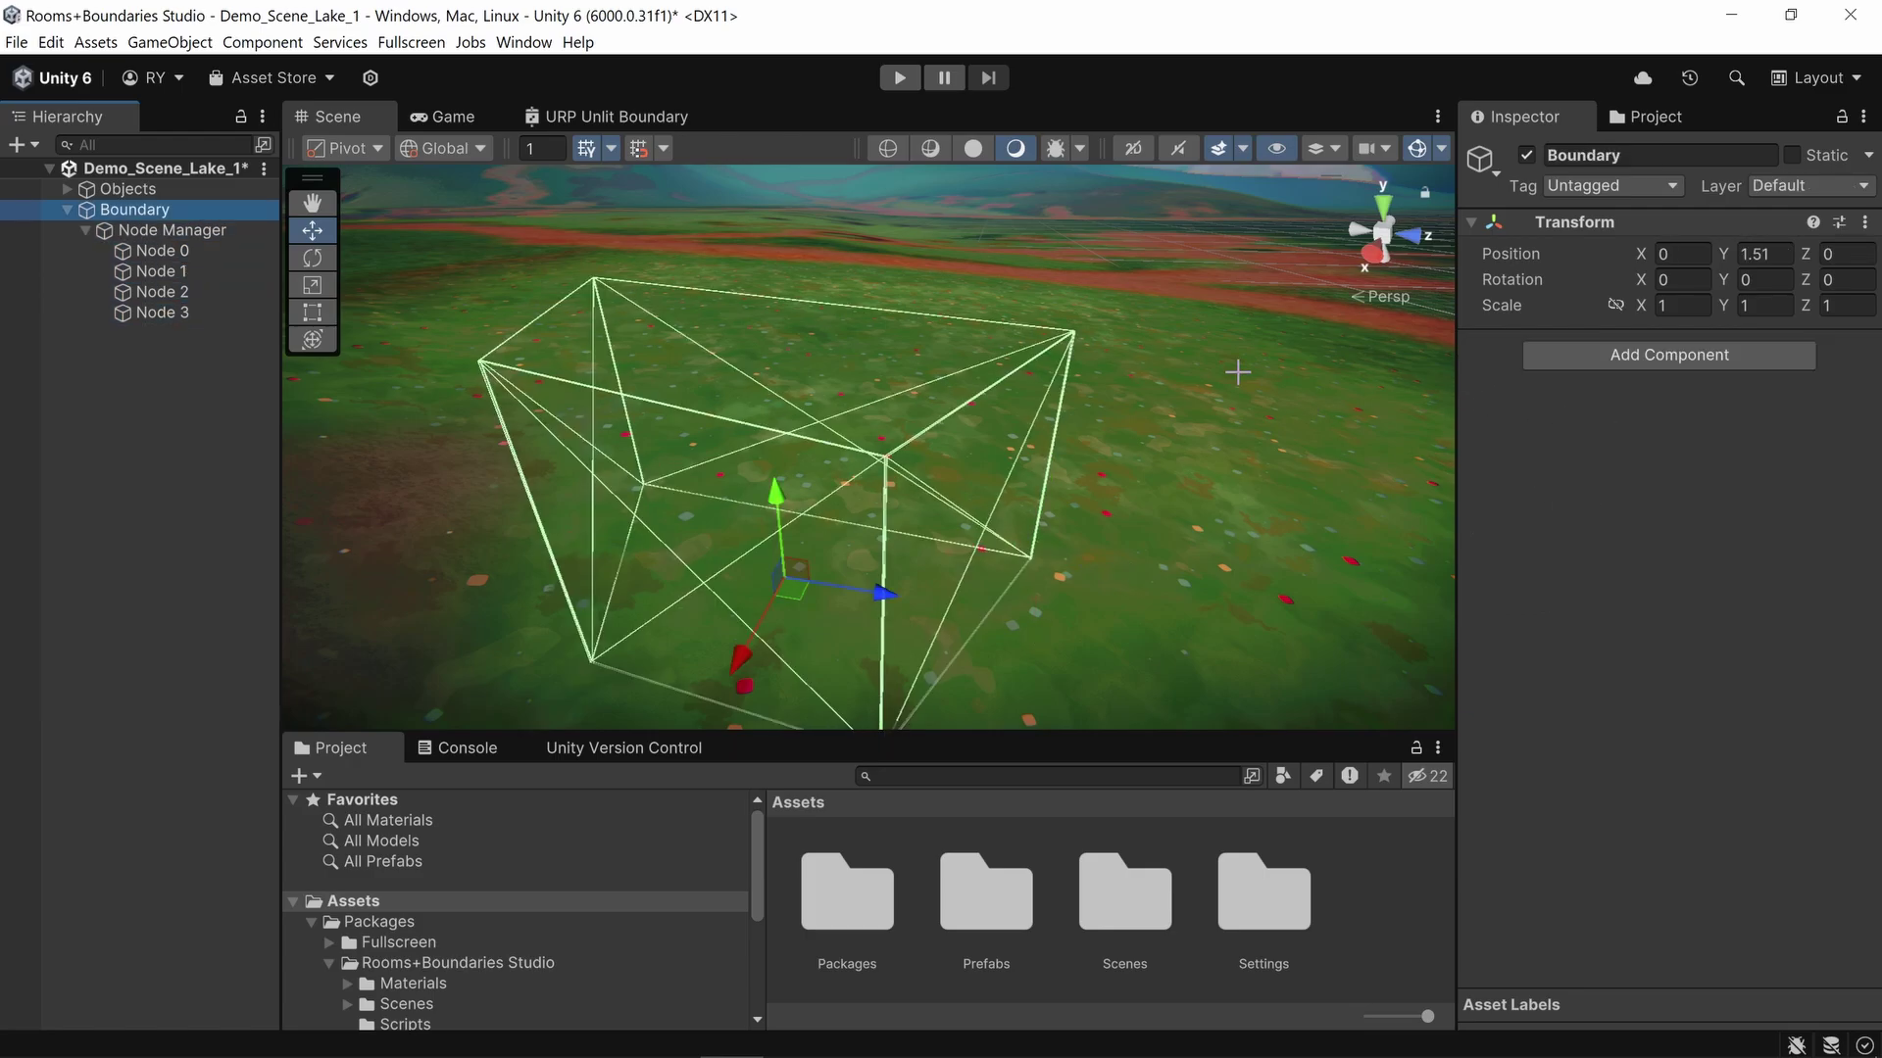
Step: Add the Boundary script component back to the Boundary object
{"action": "left_click", "coordinate": [1651, 353]}
{"action": "type", "text": "bound"}
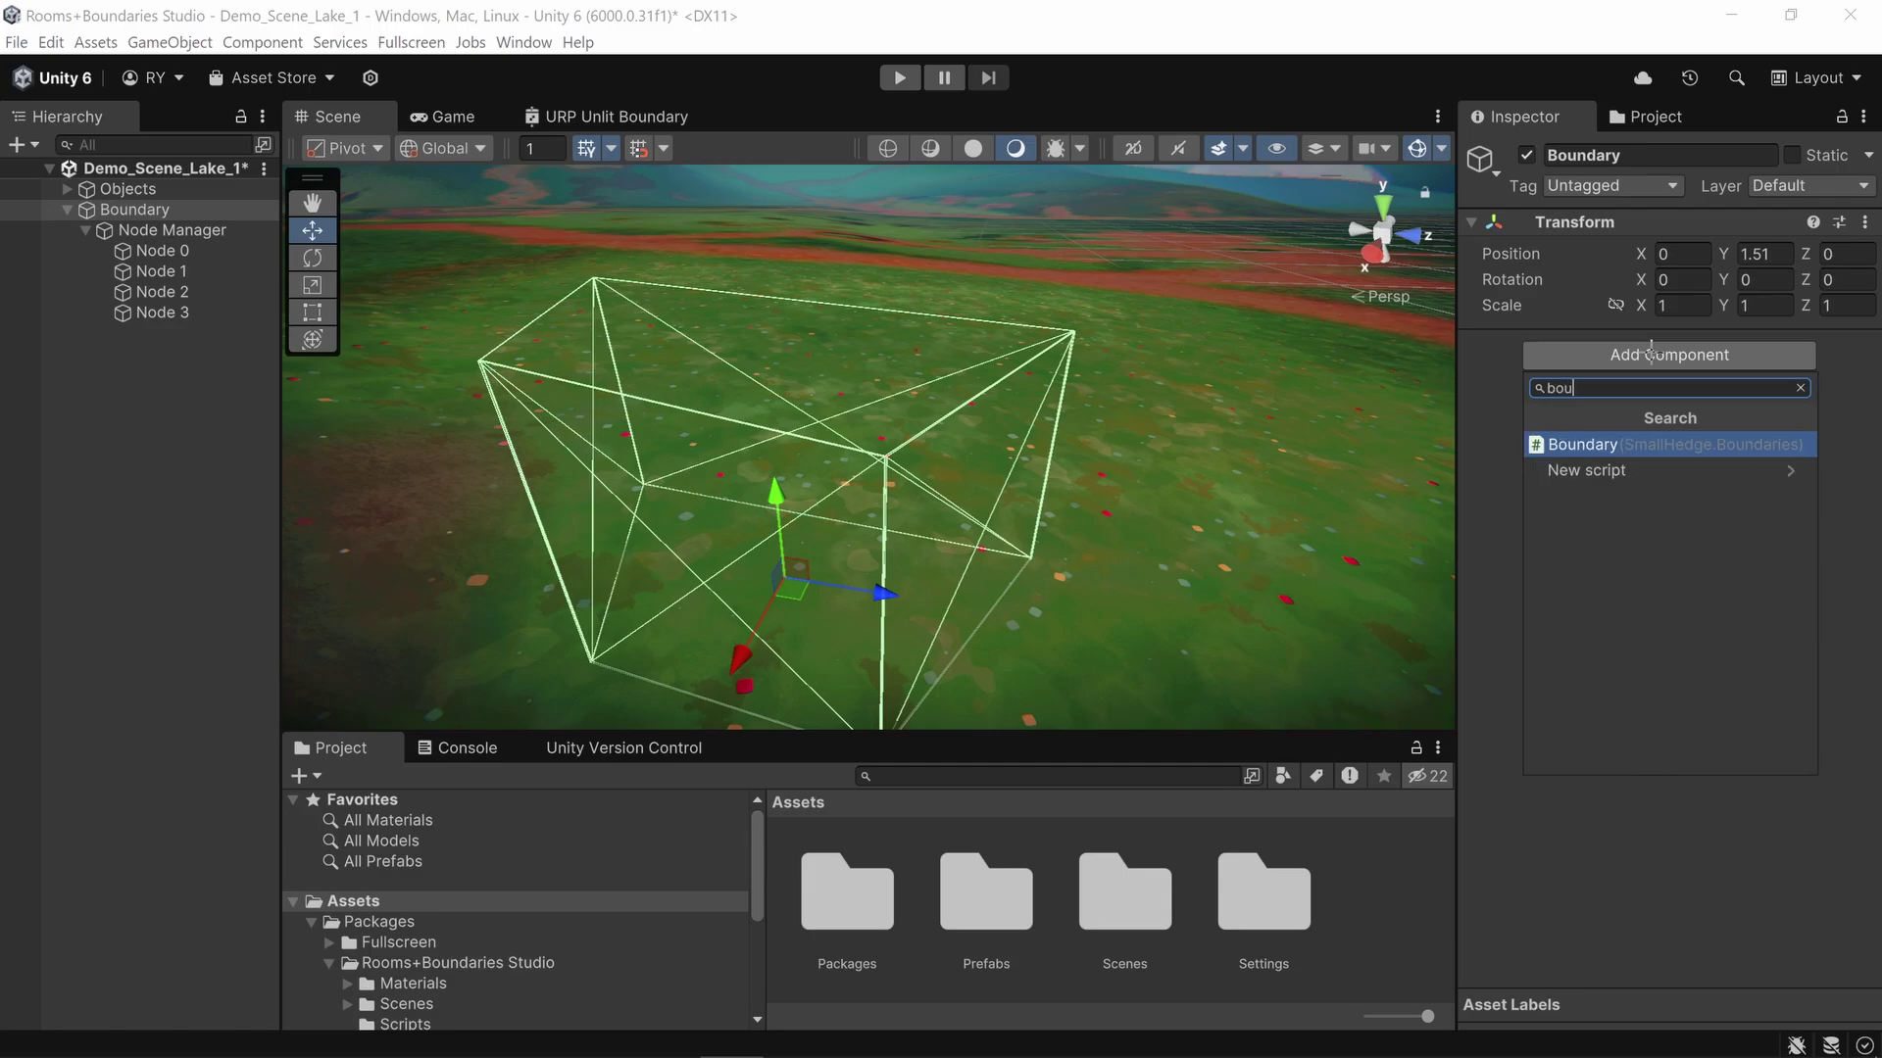
{"action": "key", "text": "Return"}
Step: Switch the boundary's Visible option off and back on
{"action": "left_click_drag", "start_coordinate": [1008, 471], "coordinate": [828, 626], "text": "alt"}
{"action": "left_click_drag", "start_coordinate": [1007, 598], "coordinate": [983, 502]}
{"action": "left_click", "coordinate": [1490, 762]}
{"action": "left_click", "coordinate": [1491, 762]}
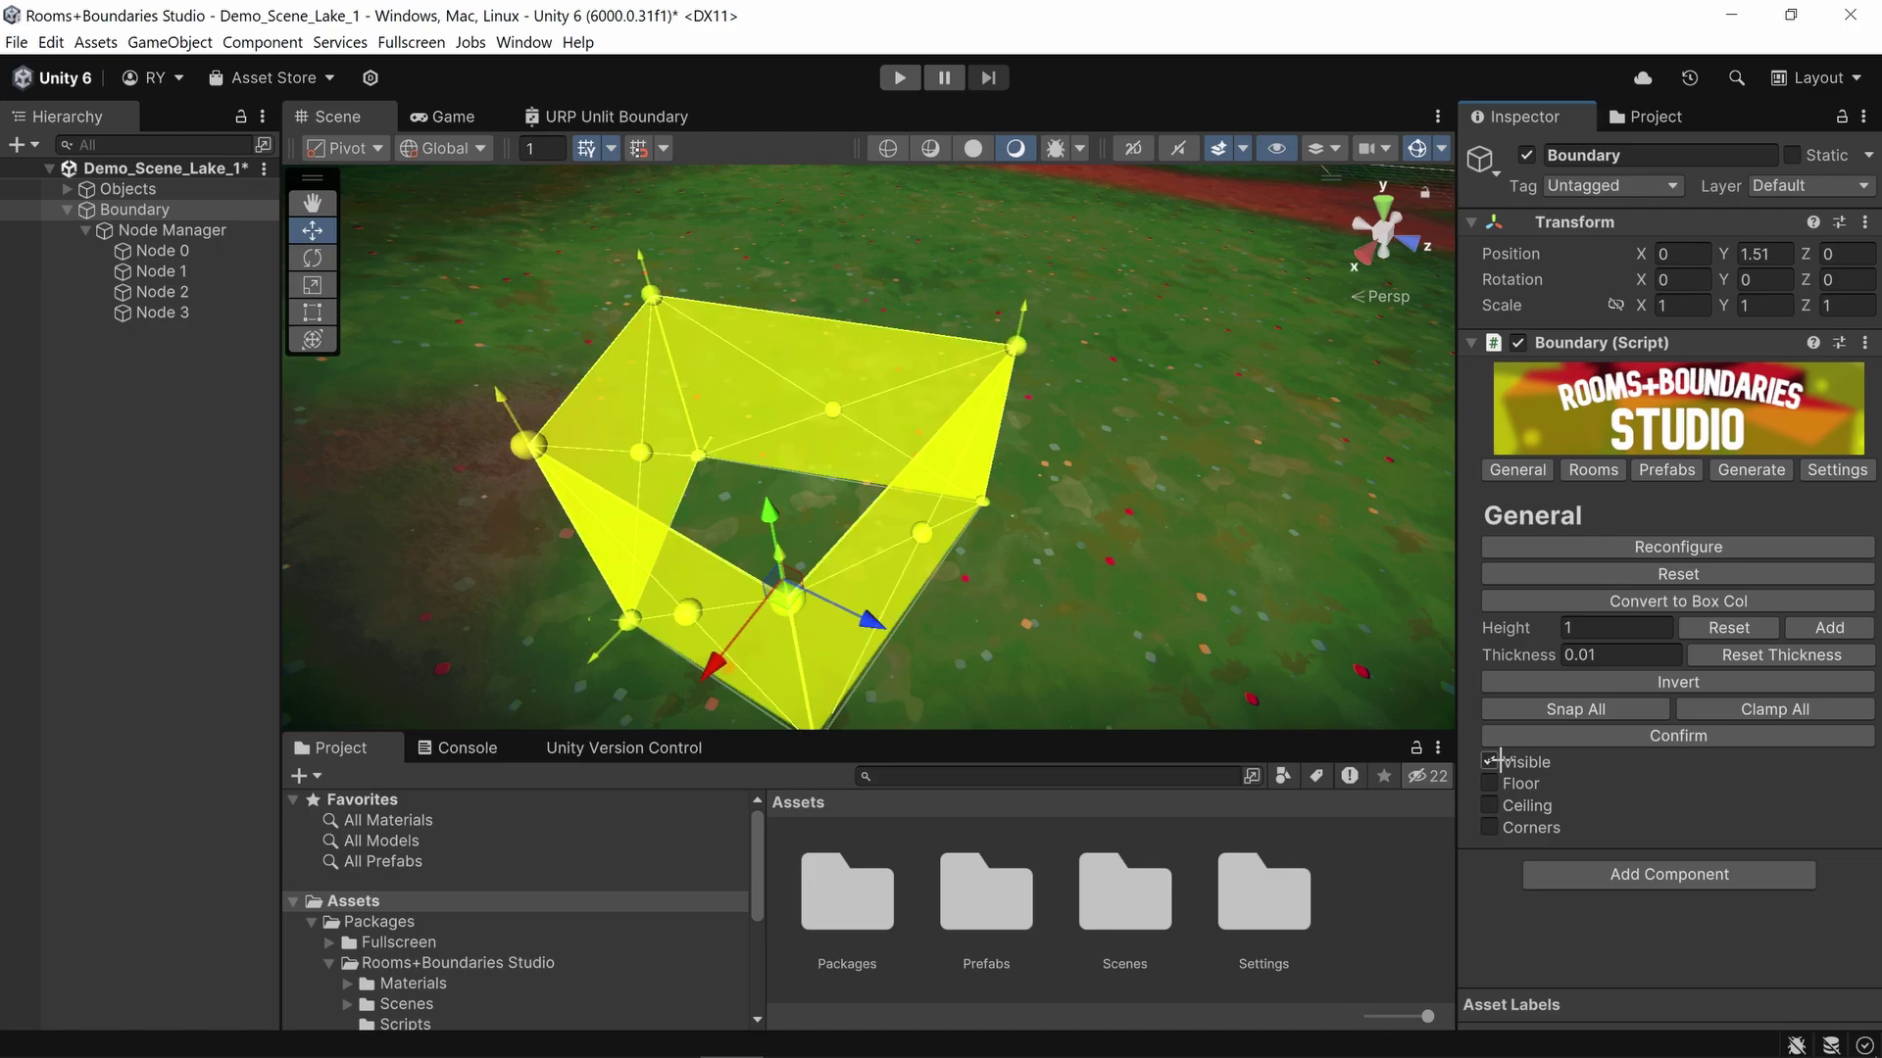
Step: Enable Floor and Ceiling for the boundary and inspect both surfaces from above and inside
{"action": "left_click", "coordinate": [1490, 783]}
{"action": "left_click", "coordinate": [1490, 805]}
{"action": "left_click_drag", "start_coordinate": [989, 412], "coordinate": [911, 460], "text": "alt"}
{"action": "key", "text": "w"}
{"action": "right_click_drag", "start_coordinate": [911, 460], "coordinate": [641, 331]}
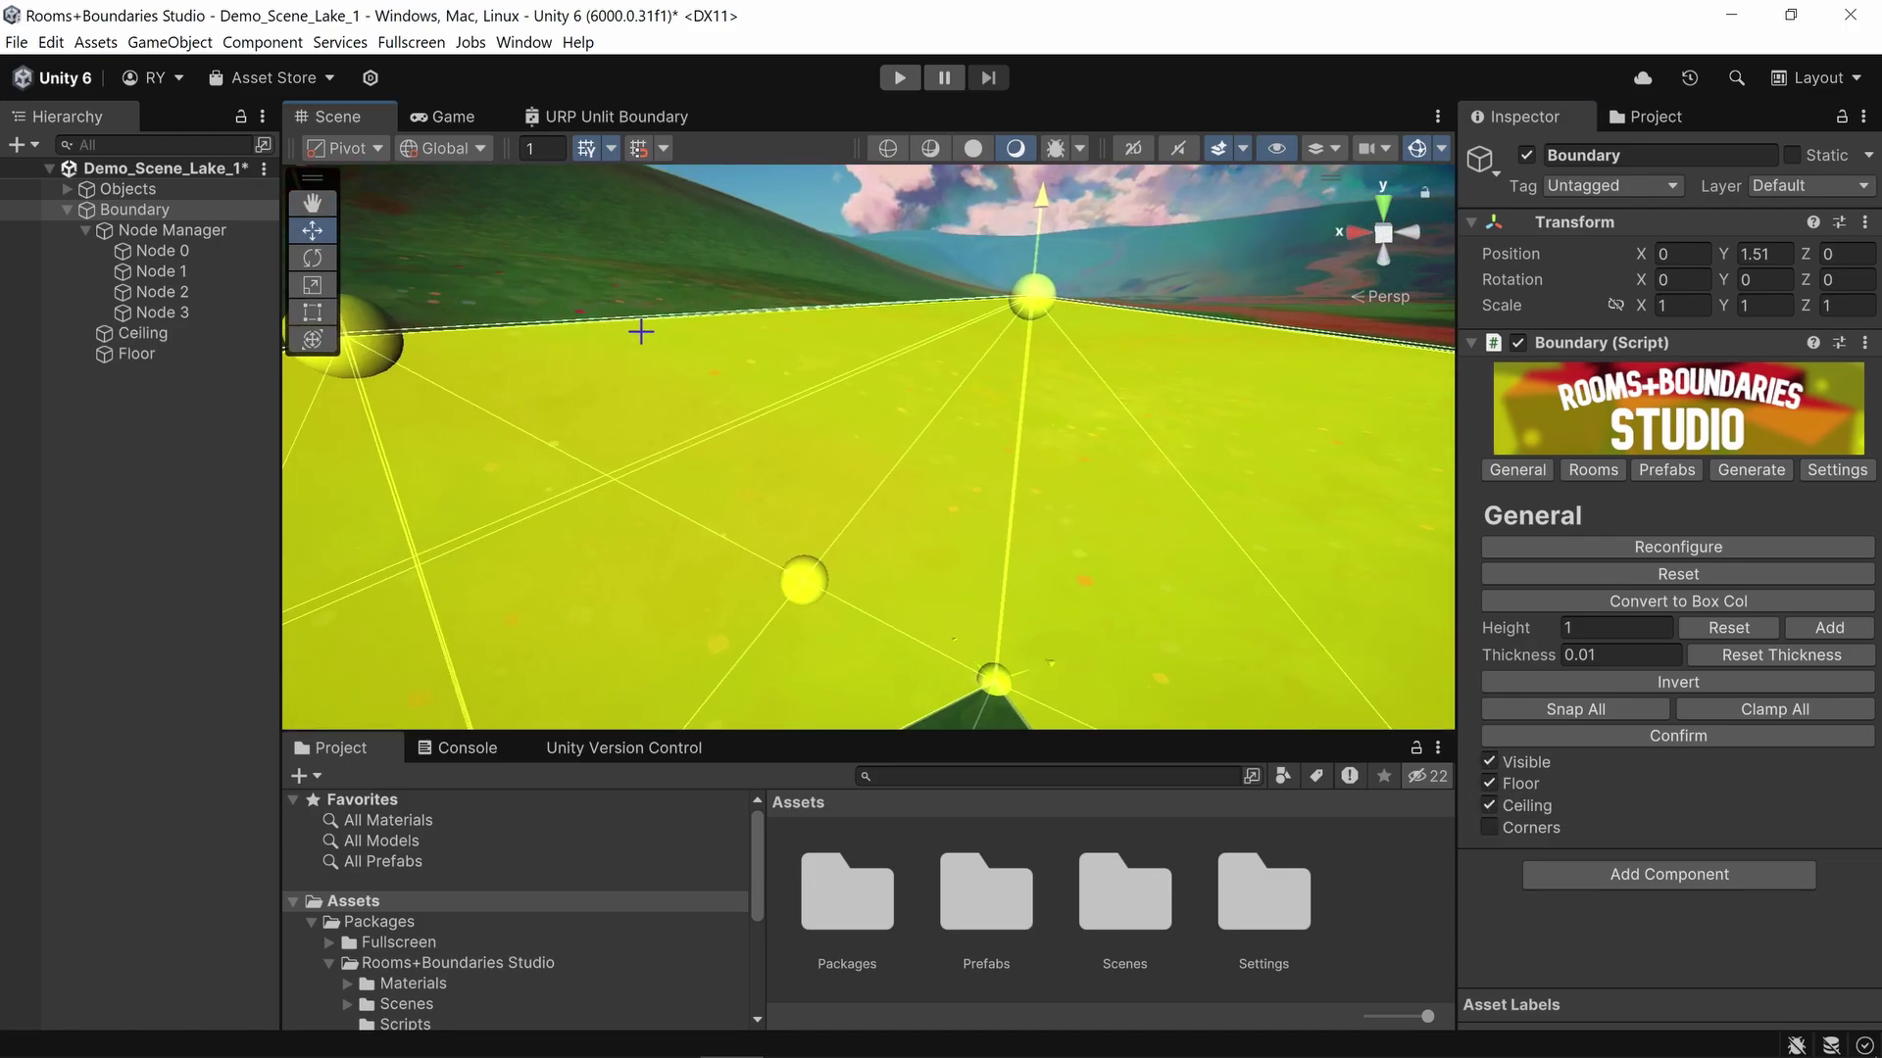
{"action": "right_click_drag", "start_coordinate": [845, 396], "coordinate": [932, 638]}
{"action": "key", "text": "w"}
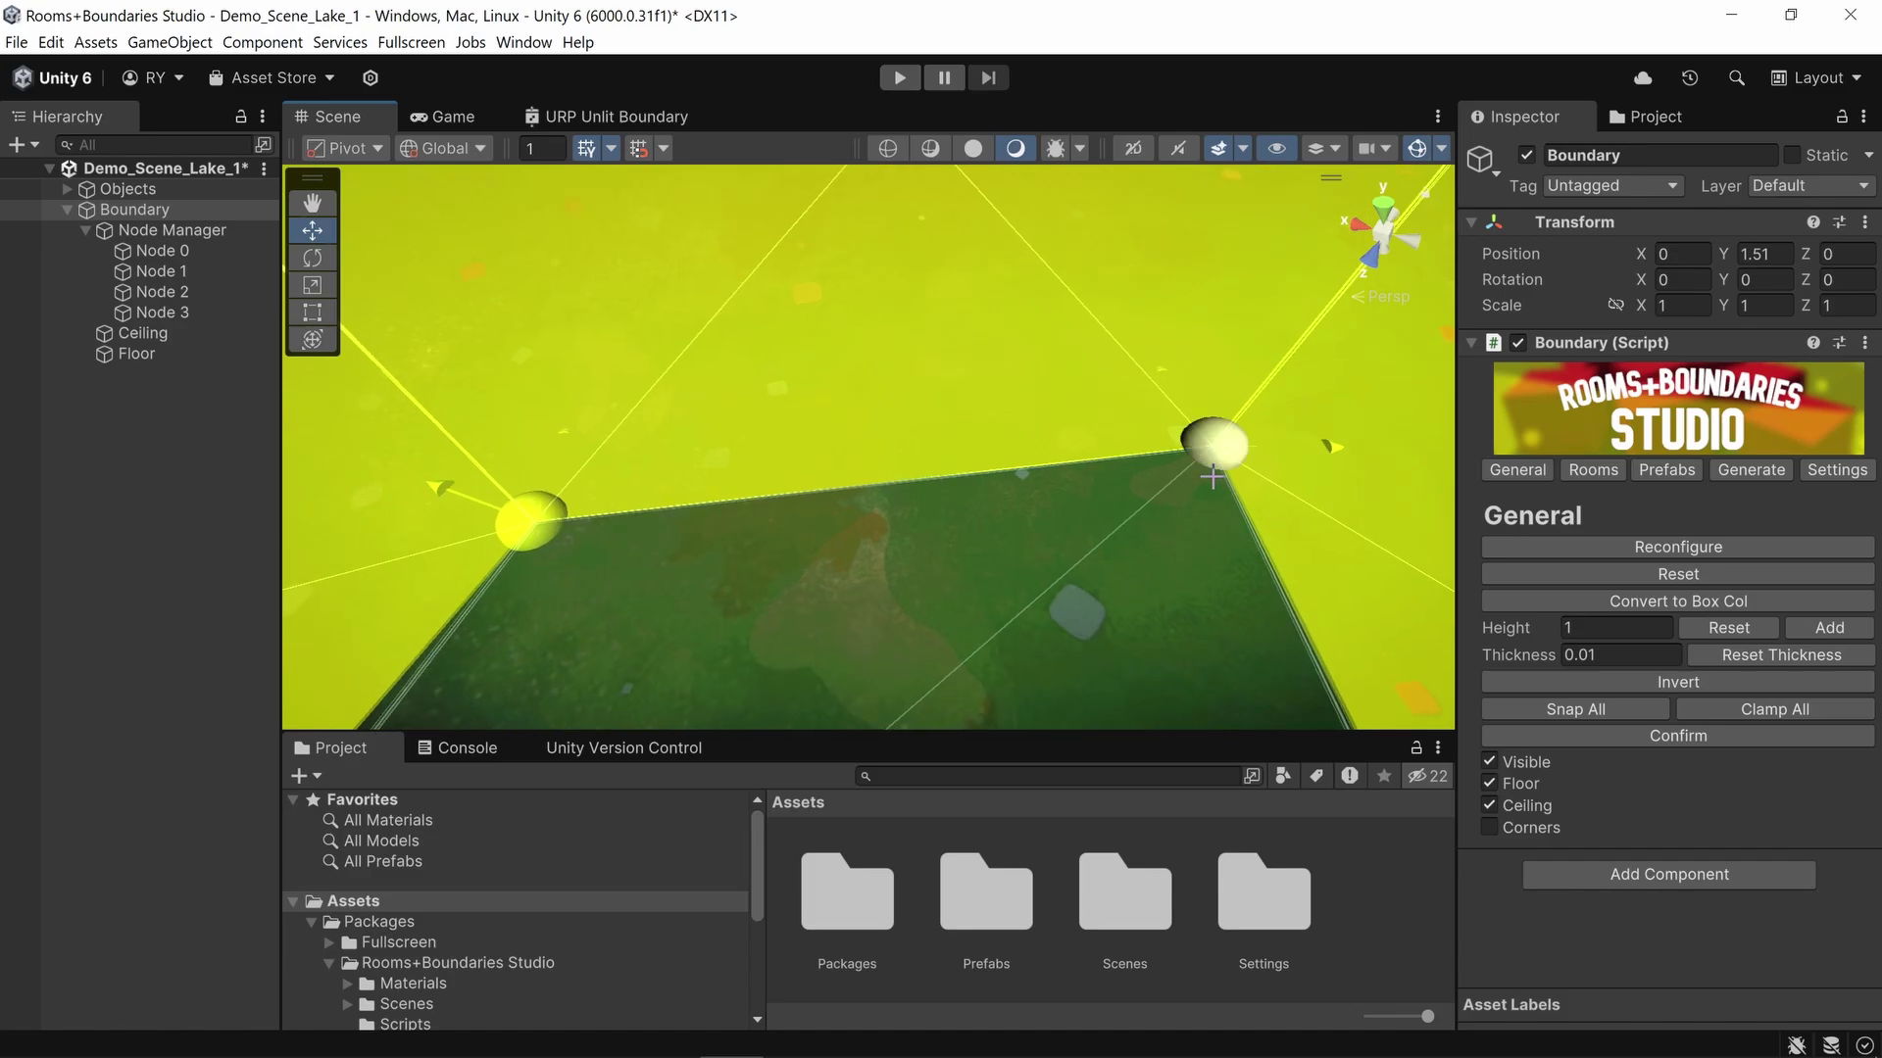
{"action": "right_click_drag", "start_coordinate": [1214, 475], "coordinate": [685, 544]}
Step: Collapse the Node Manager and switch the boundary's floor and ceiling off and back on
{"action": "left_click", "coordinate": [85, 230]}
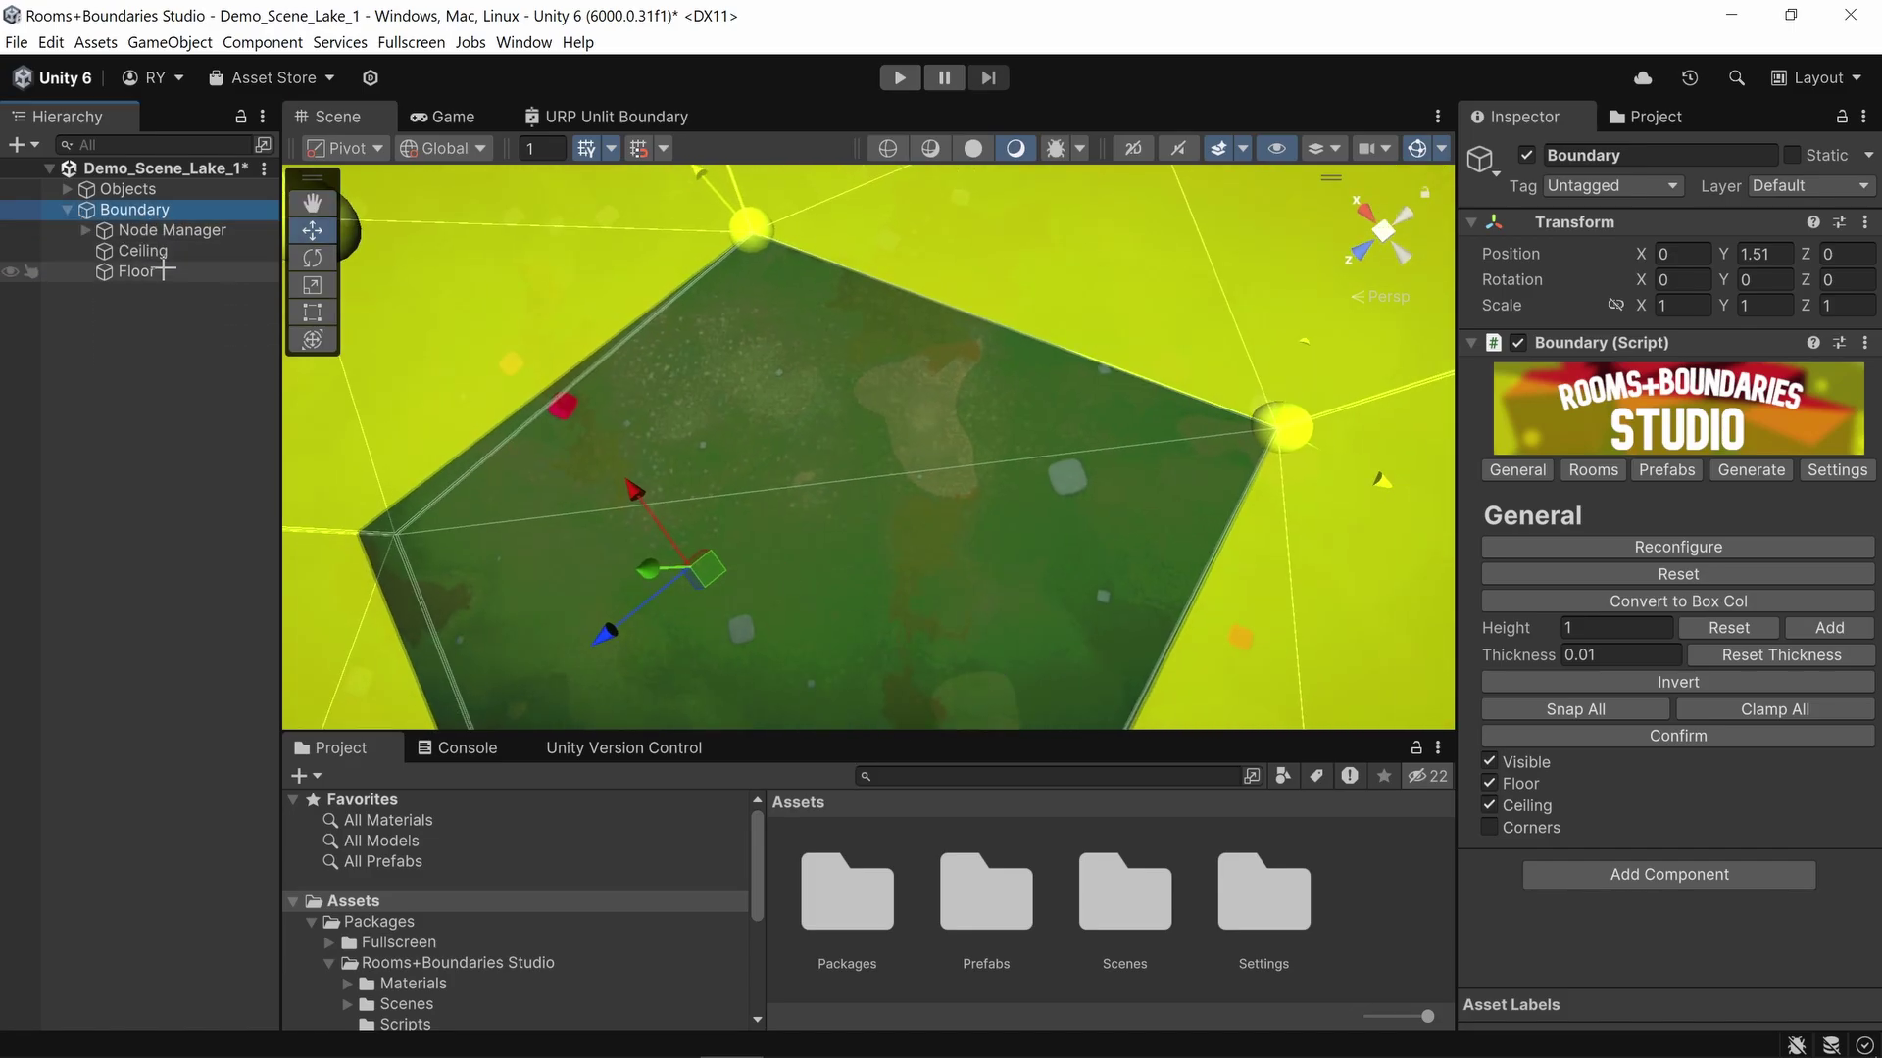
{"action": "left_click", "coordinate": [1490, 784]}
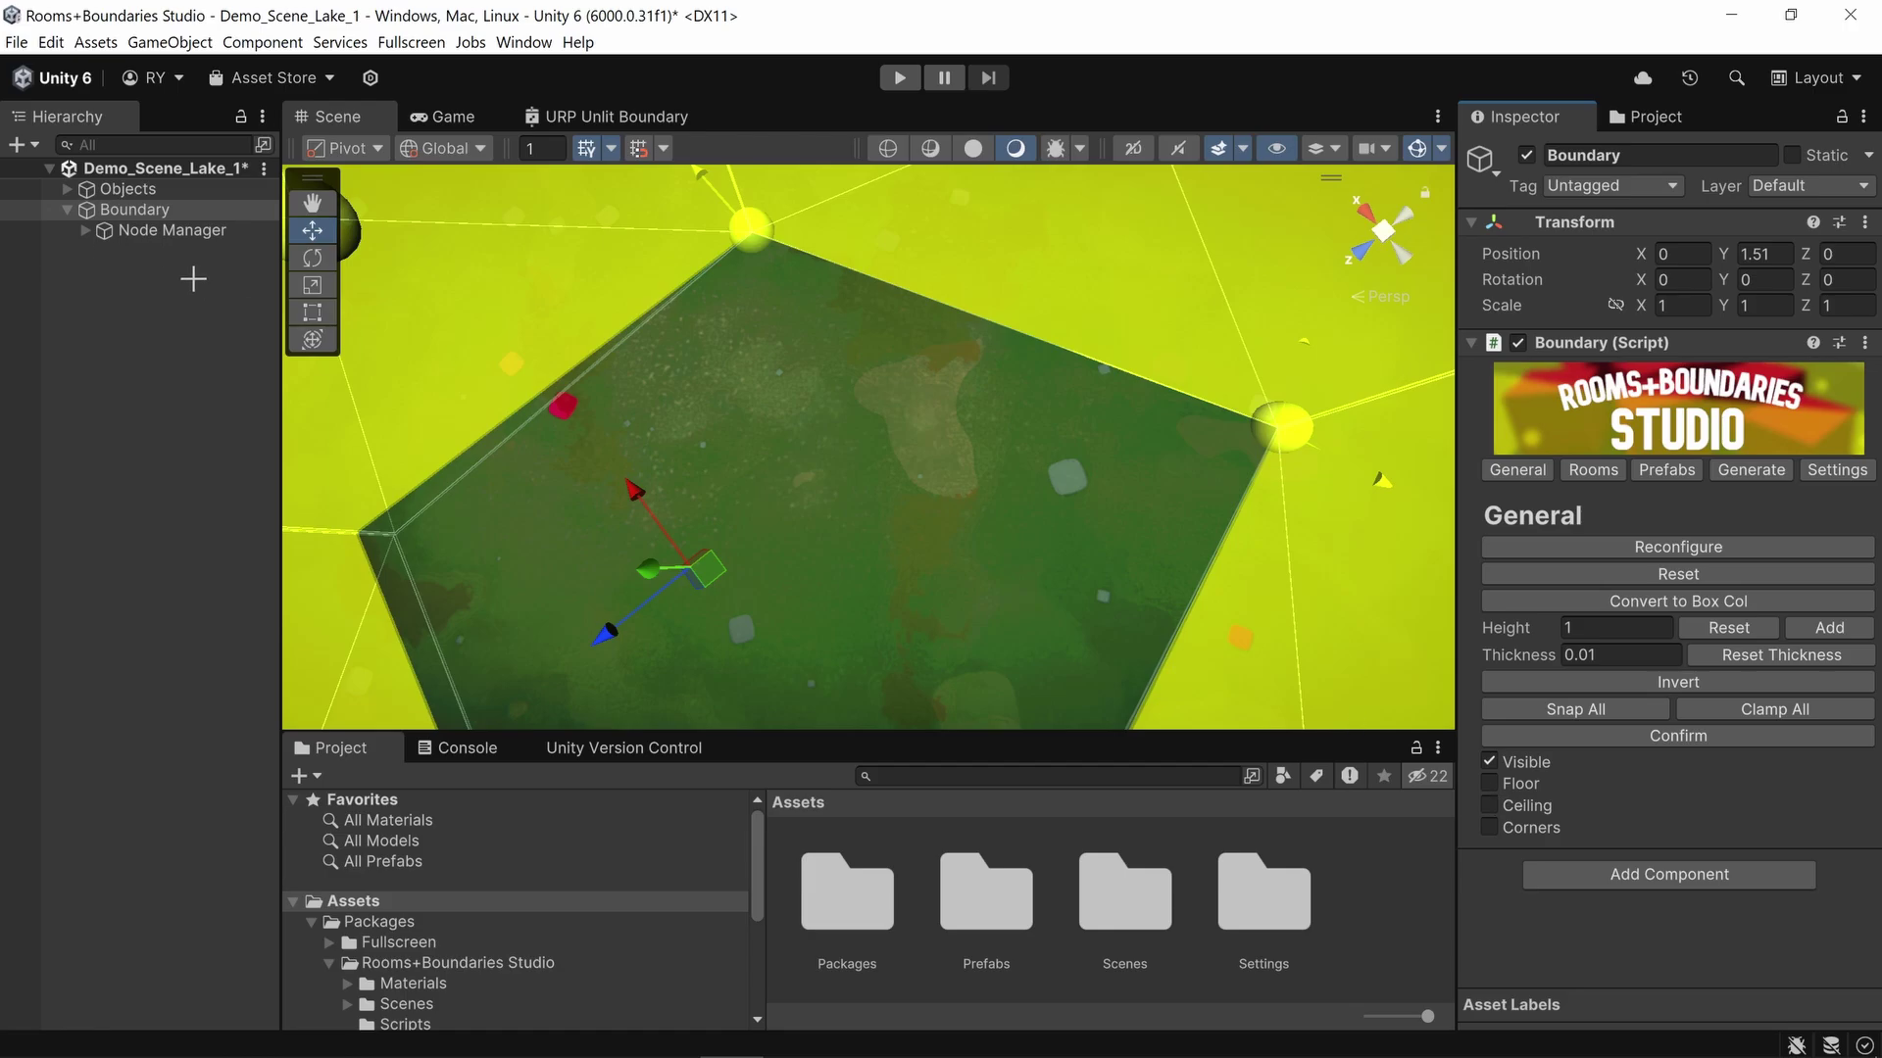
{"action": "left_click", "coordinate": [1489, 806]}
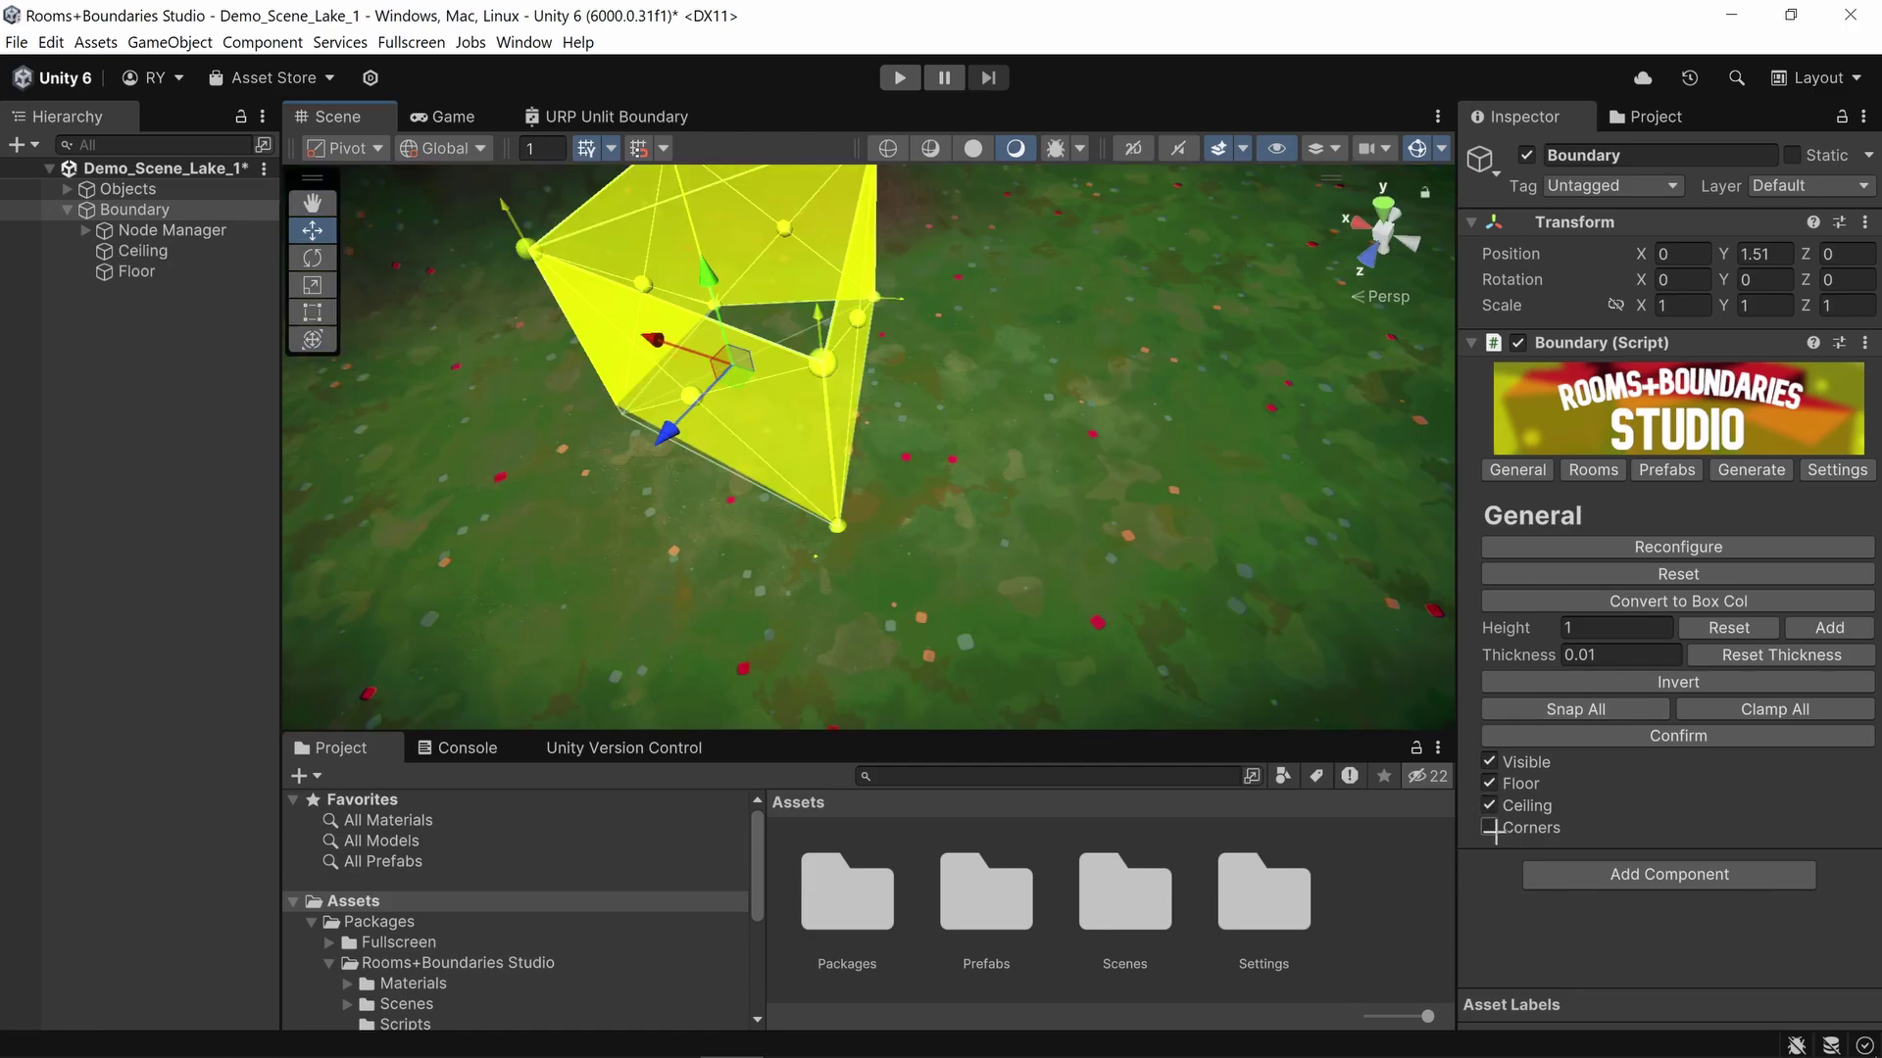
Step: Apply a thickness of 1 to all the boundary's walls and enable Corners to fill the gaps between them
{"action": "left_click", "coordinate": [1580, 654]}
{"action": "type", "text": "1"}
{"action": "left_click", "coordinate": [1744, 654]}
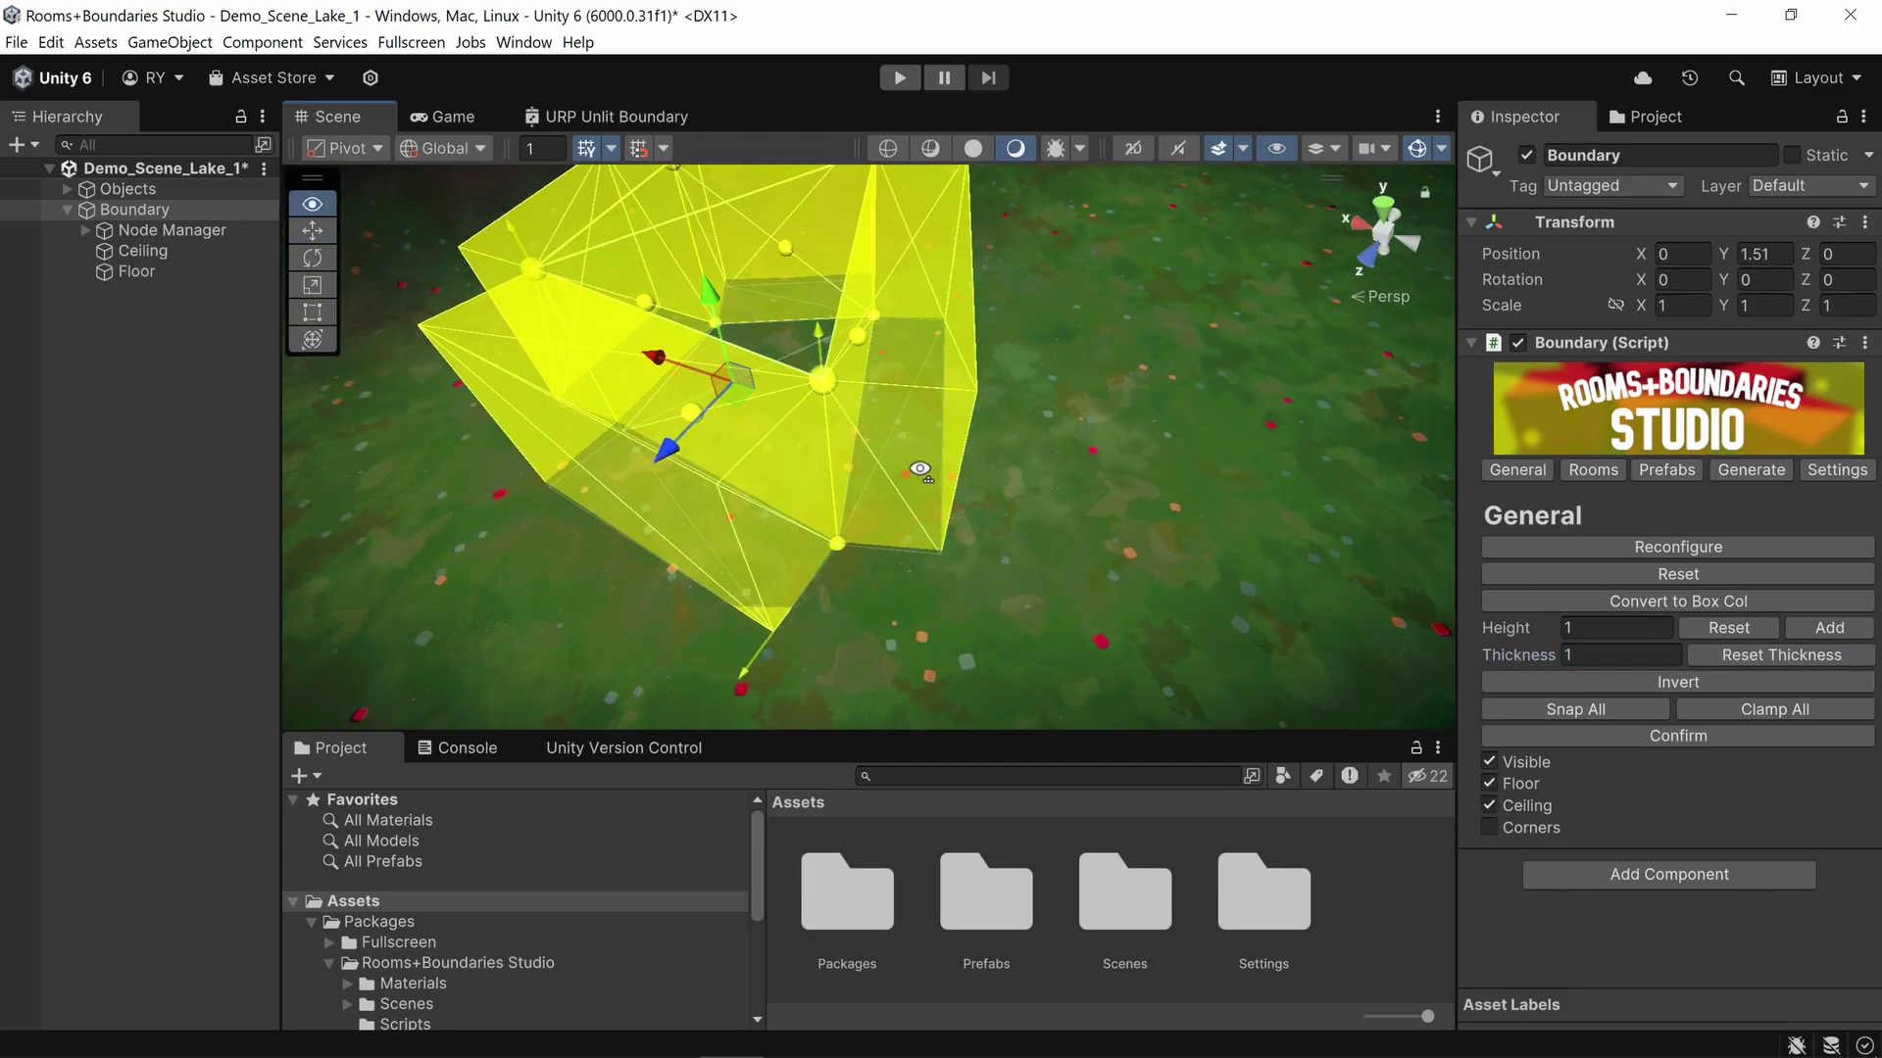
{"action": "left_click", "coordinate": [1490, 828]}
{"action": "left_click_drag", "start_coordinate": [1029, 510], "coordinate": [103, 529], "text": "alt"}
Step: Show the boundary's Settings and switch Sleep on and back off
{"action": "left_click", "coordinate": [1831, 474]}
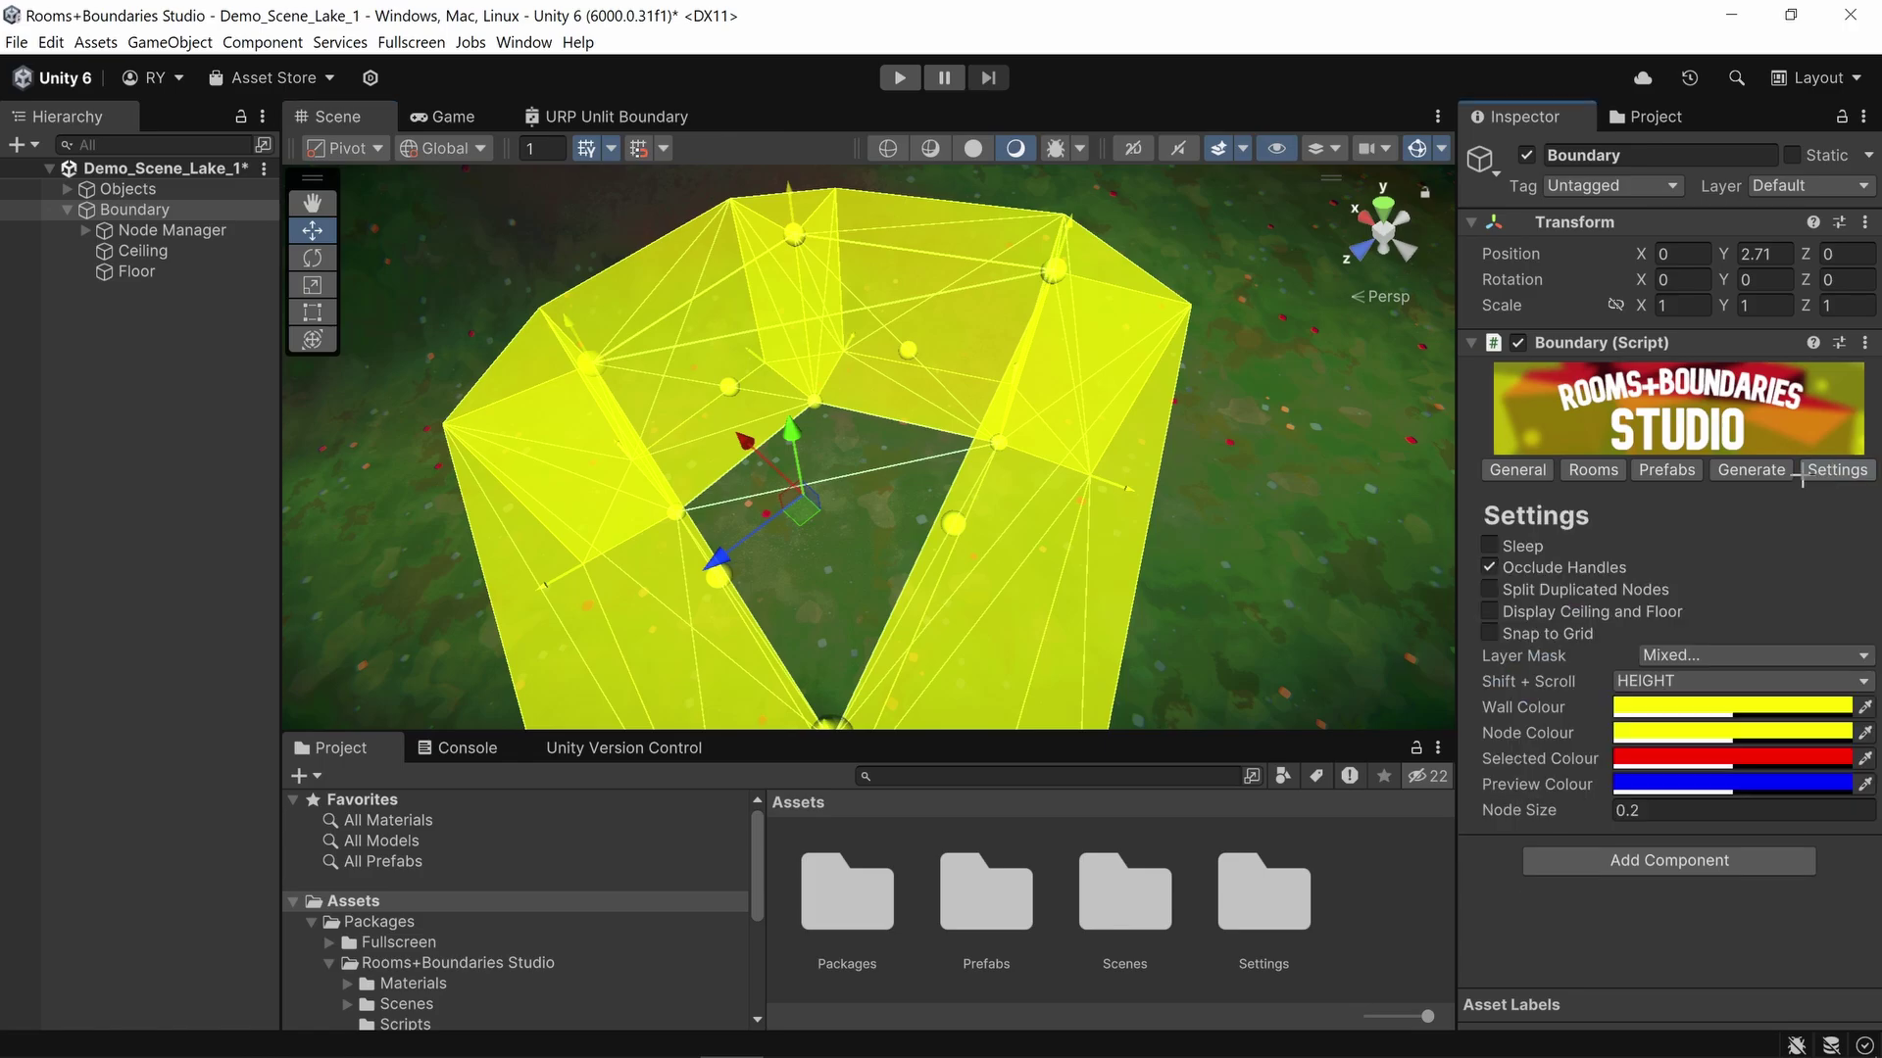
{"action": "left_click", "coordinate": [1489, 546]}
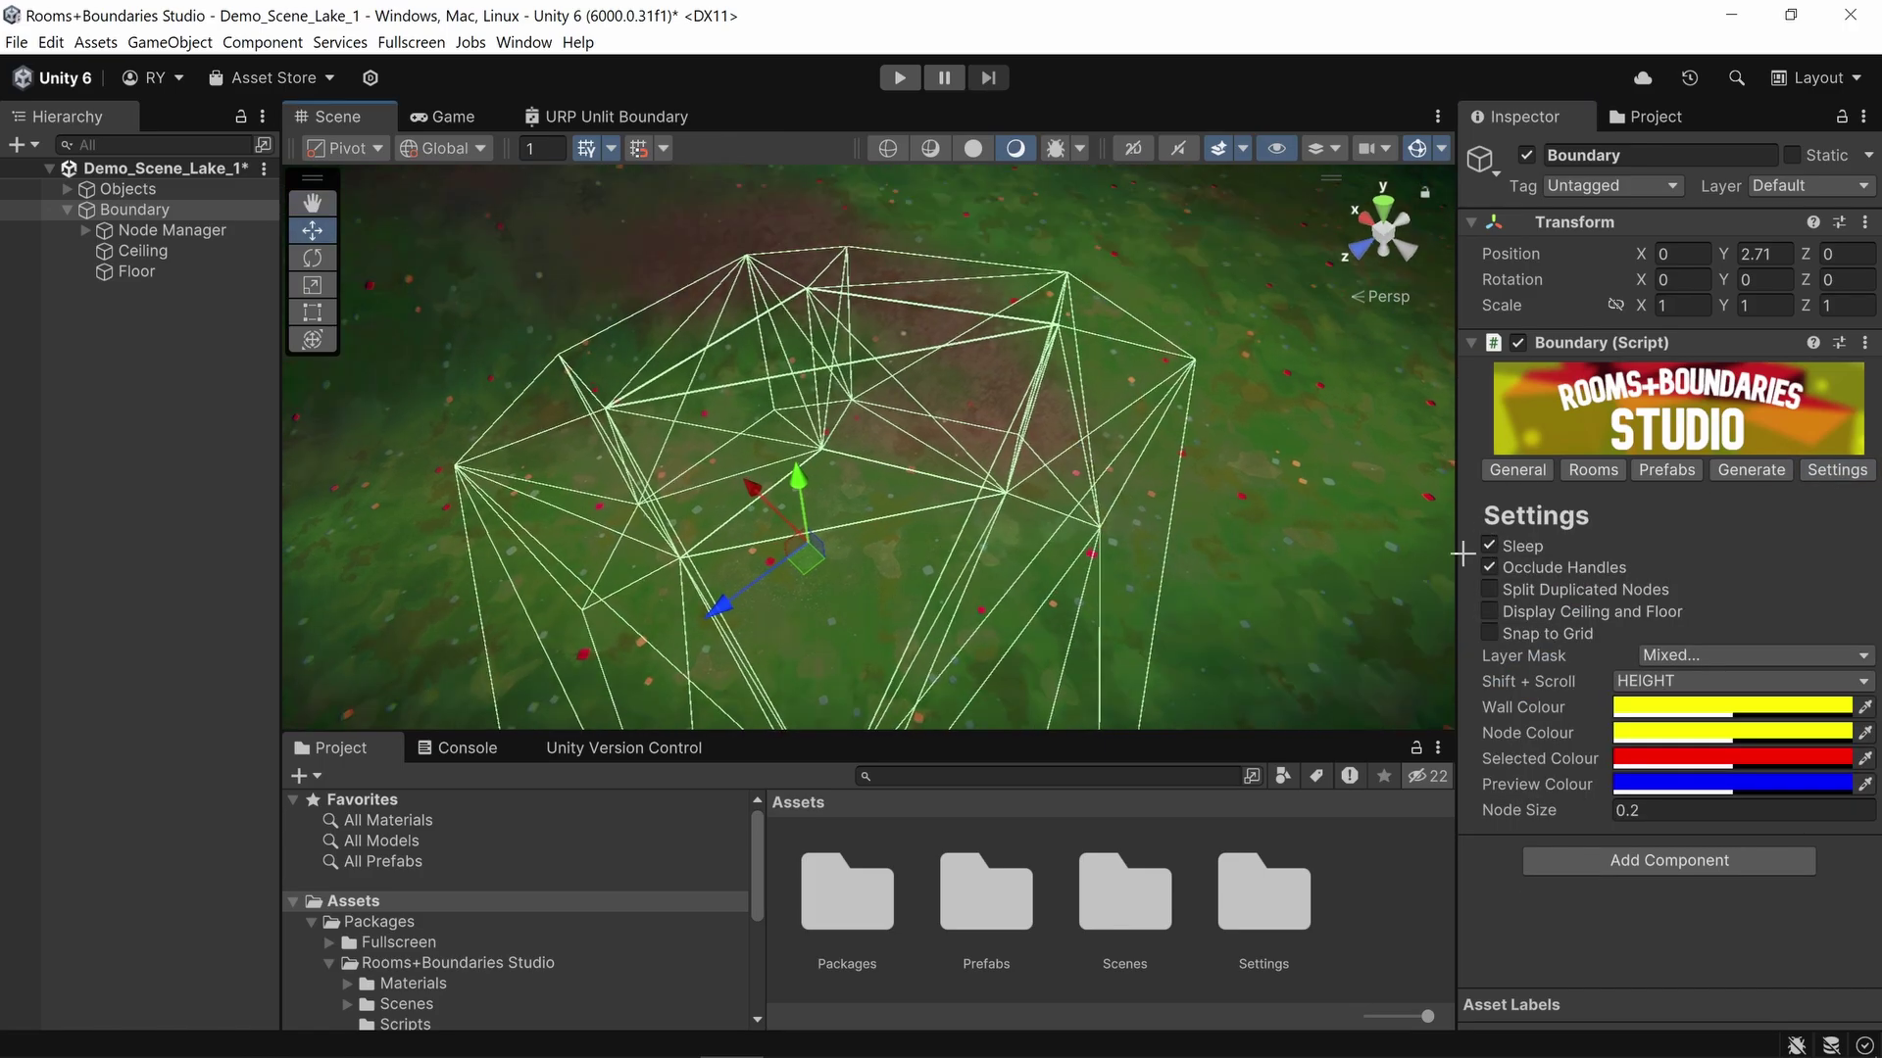
{"action": "left_click", "coordinate": [1491, 546]}
Step: Switch Occlude Handles off and back on, comparing how the walls and handles draw around the sphere
{"action": "left_click", "coordinate": [1525, 567]}
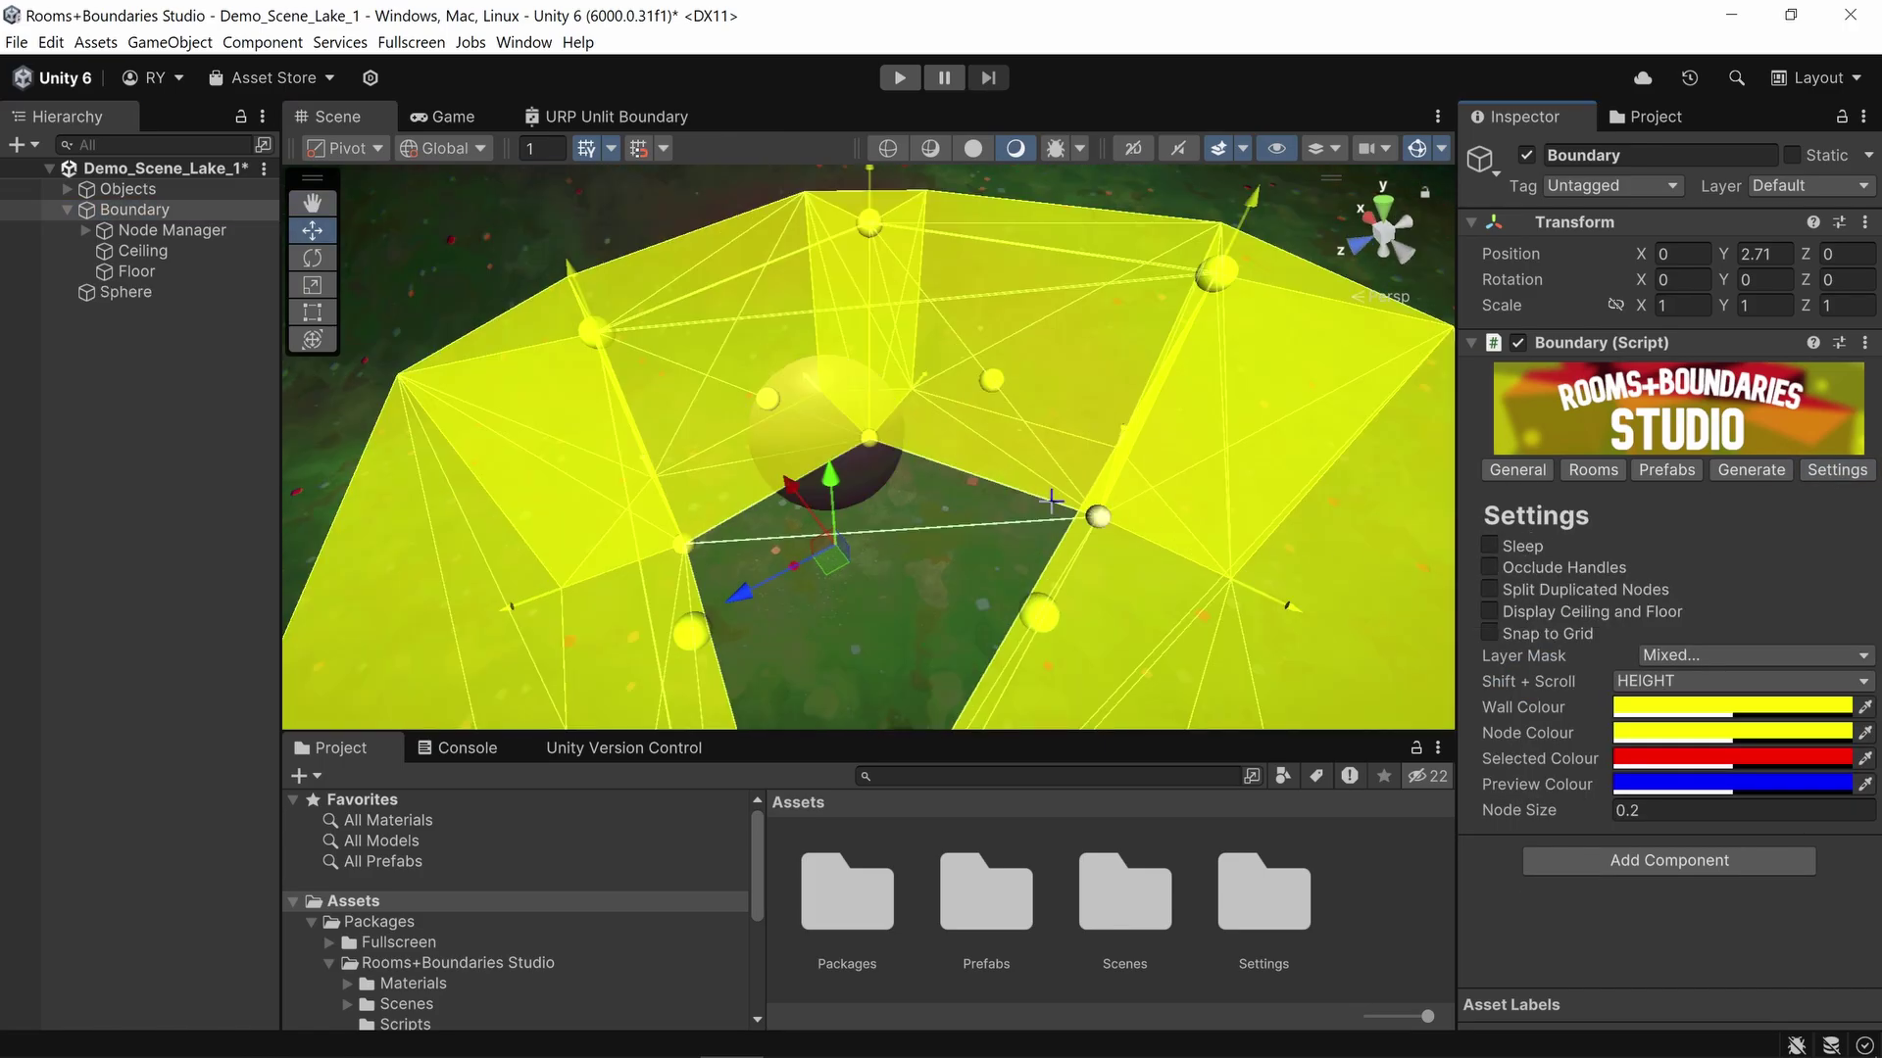
{"action": "right_click_drag", "start_coordinate": [1061, 504], "coordinate": [1024, 417]}
{"action": "left_click", "coordinate": [1535, 567]}
{"action": "right_click_drag", "start_coordinate": [1019, 495], "coordinate": [1372, 548]}
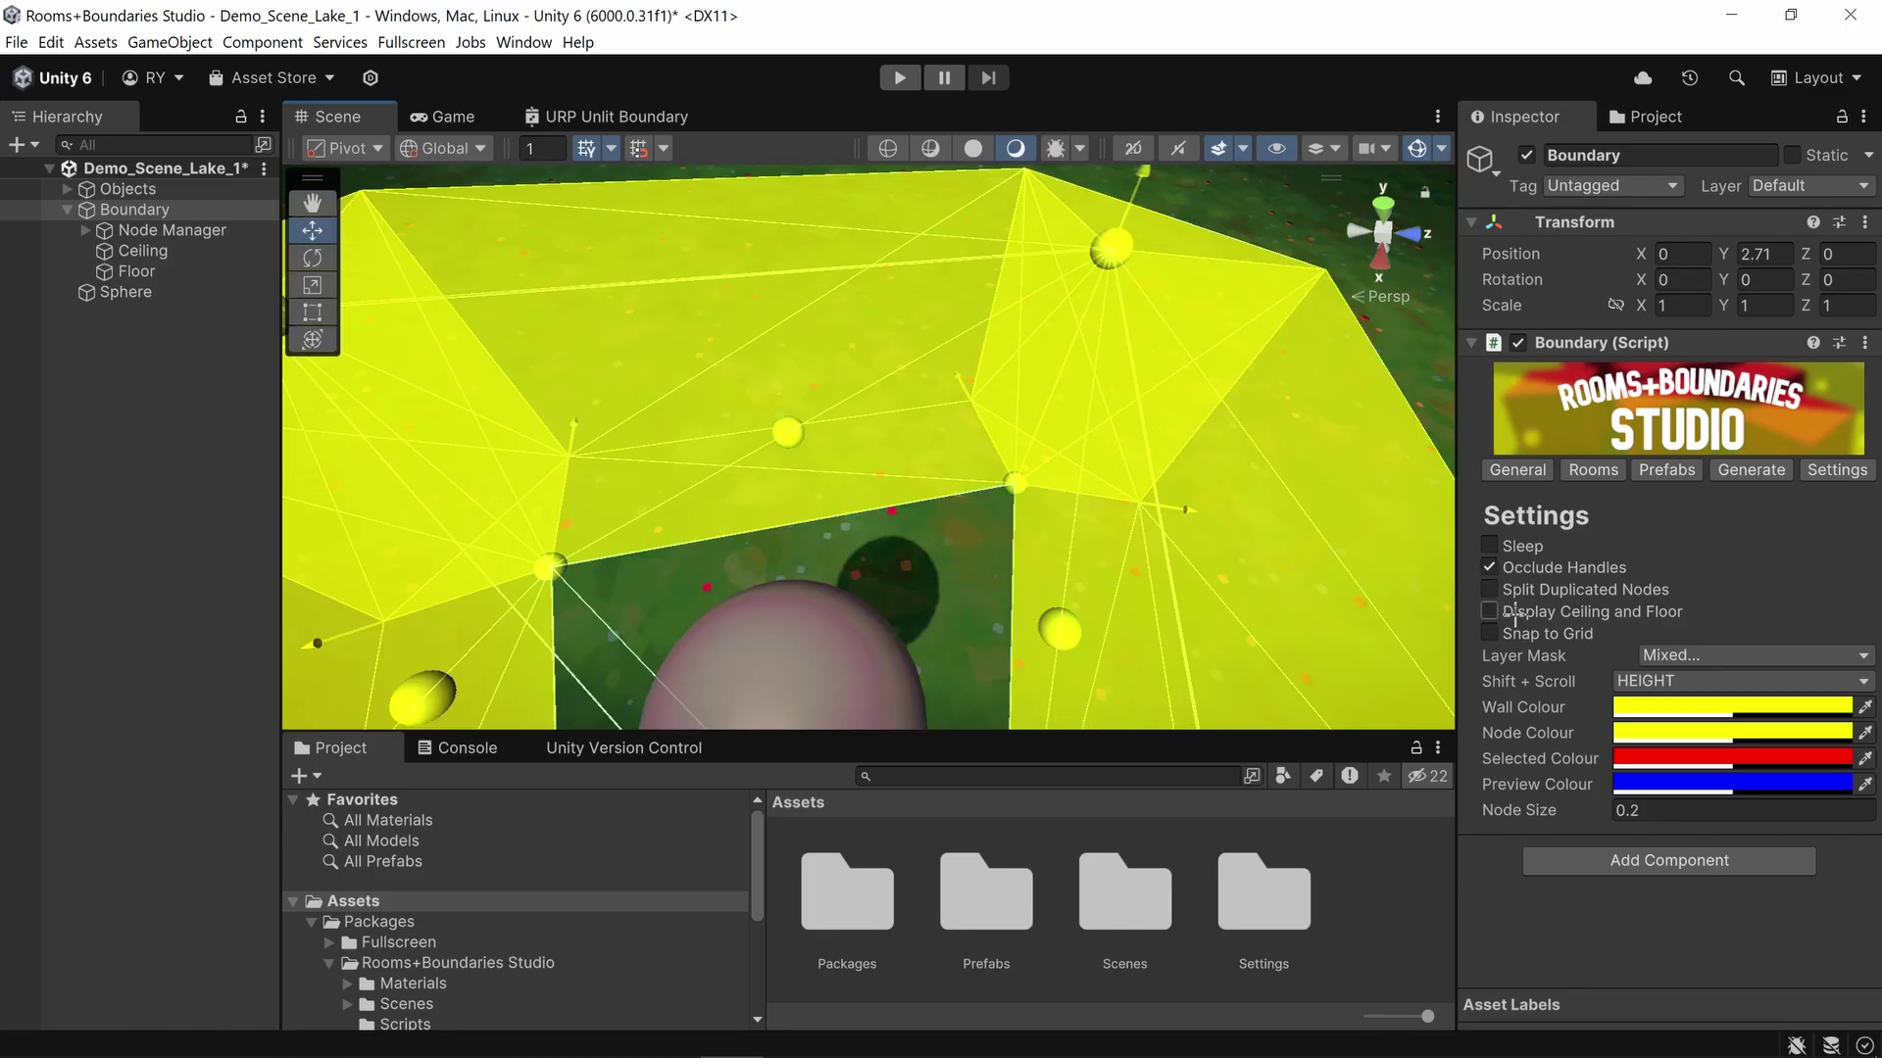
Step: Duplicate Node 1 with the copy at about X -4, Z -0.26, and enable Split Duplicated Nodes for the boundary
{"action": "left_click", "coordinate": [1019, 490]}
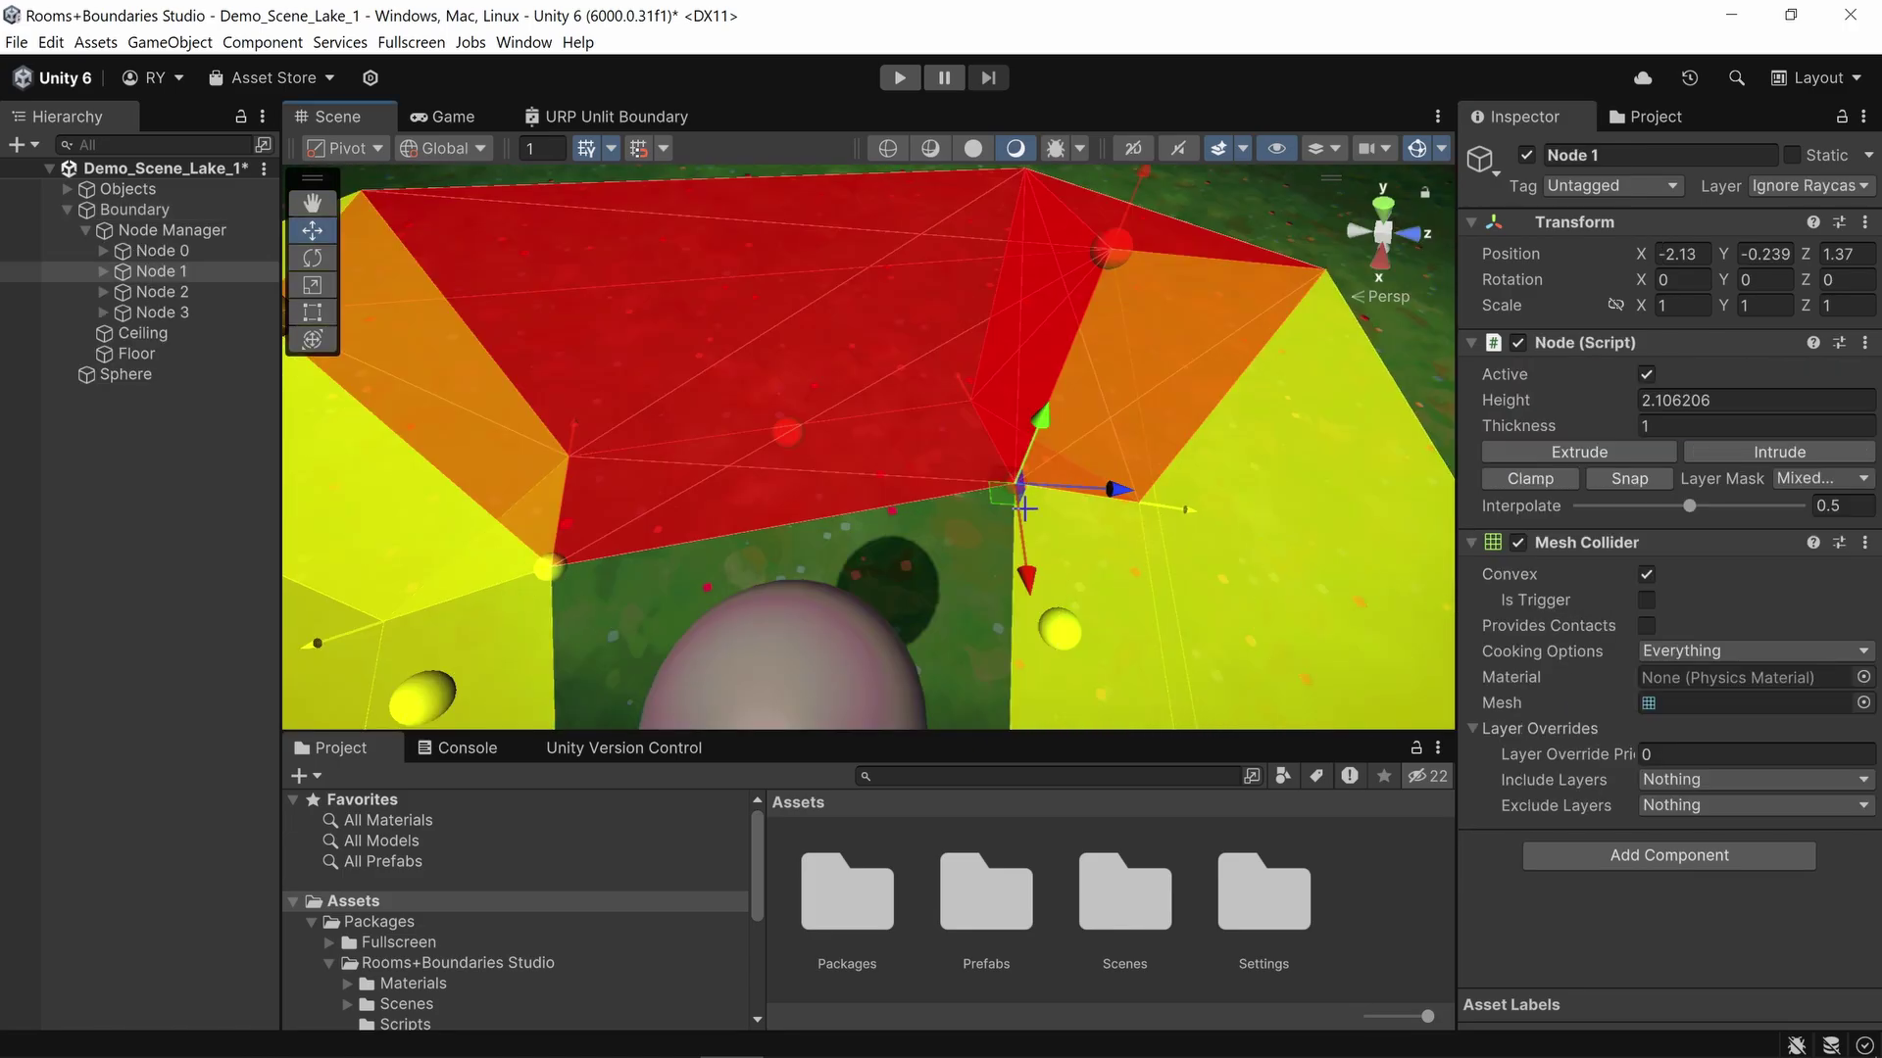
{"action": "left_click_drag", "start_coordinate": [1025, 545], "coordinate": [838, 411], "text": "shift"}
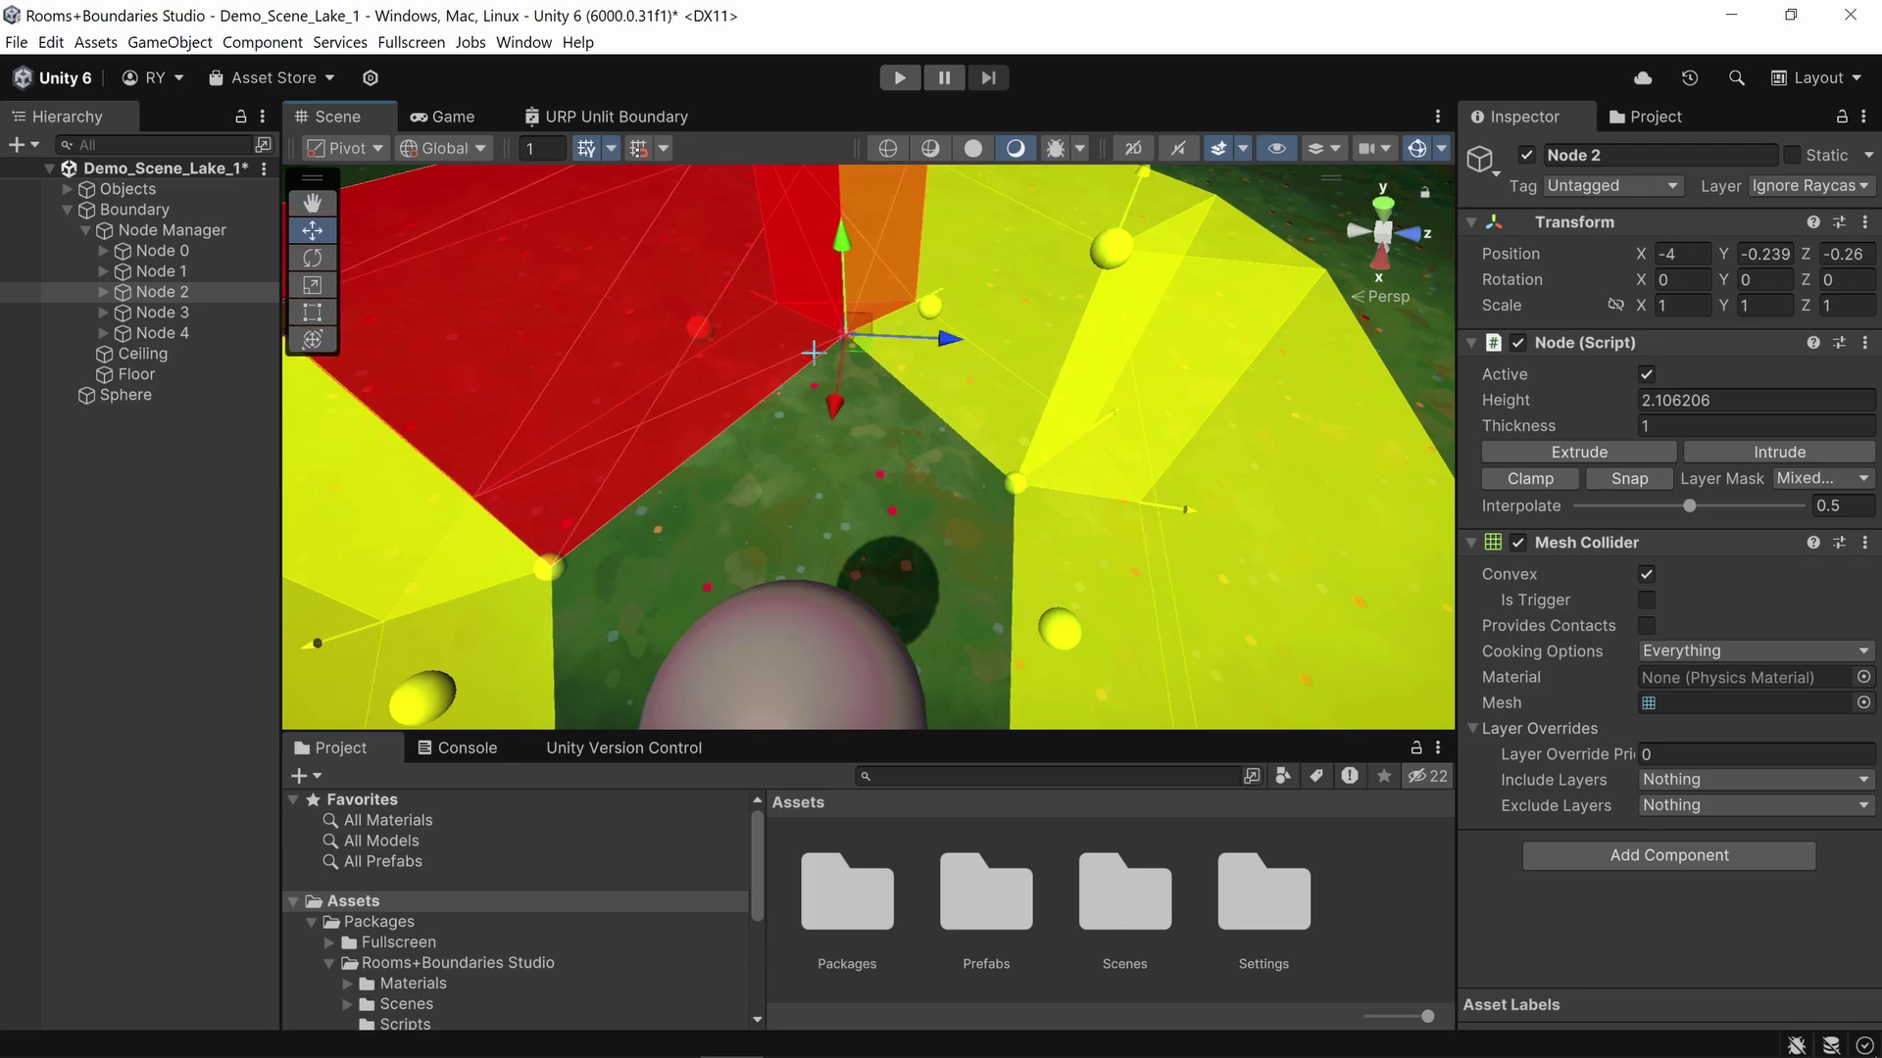
{"action": "left_click", "coordinate": [147, 210]}
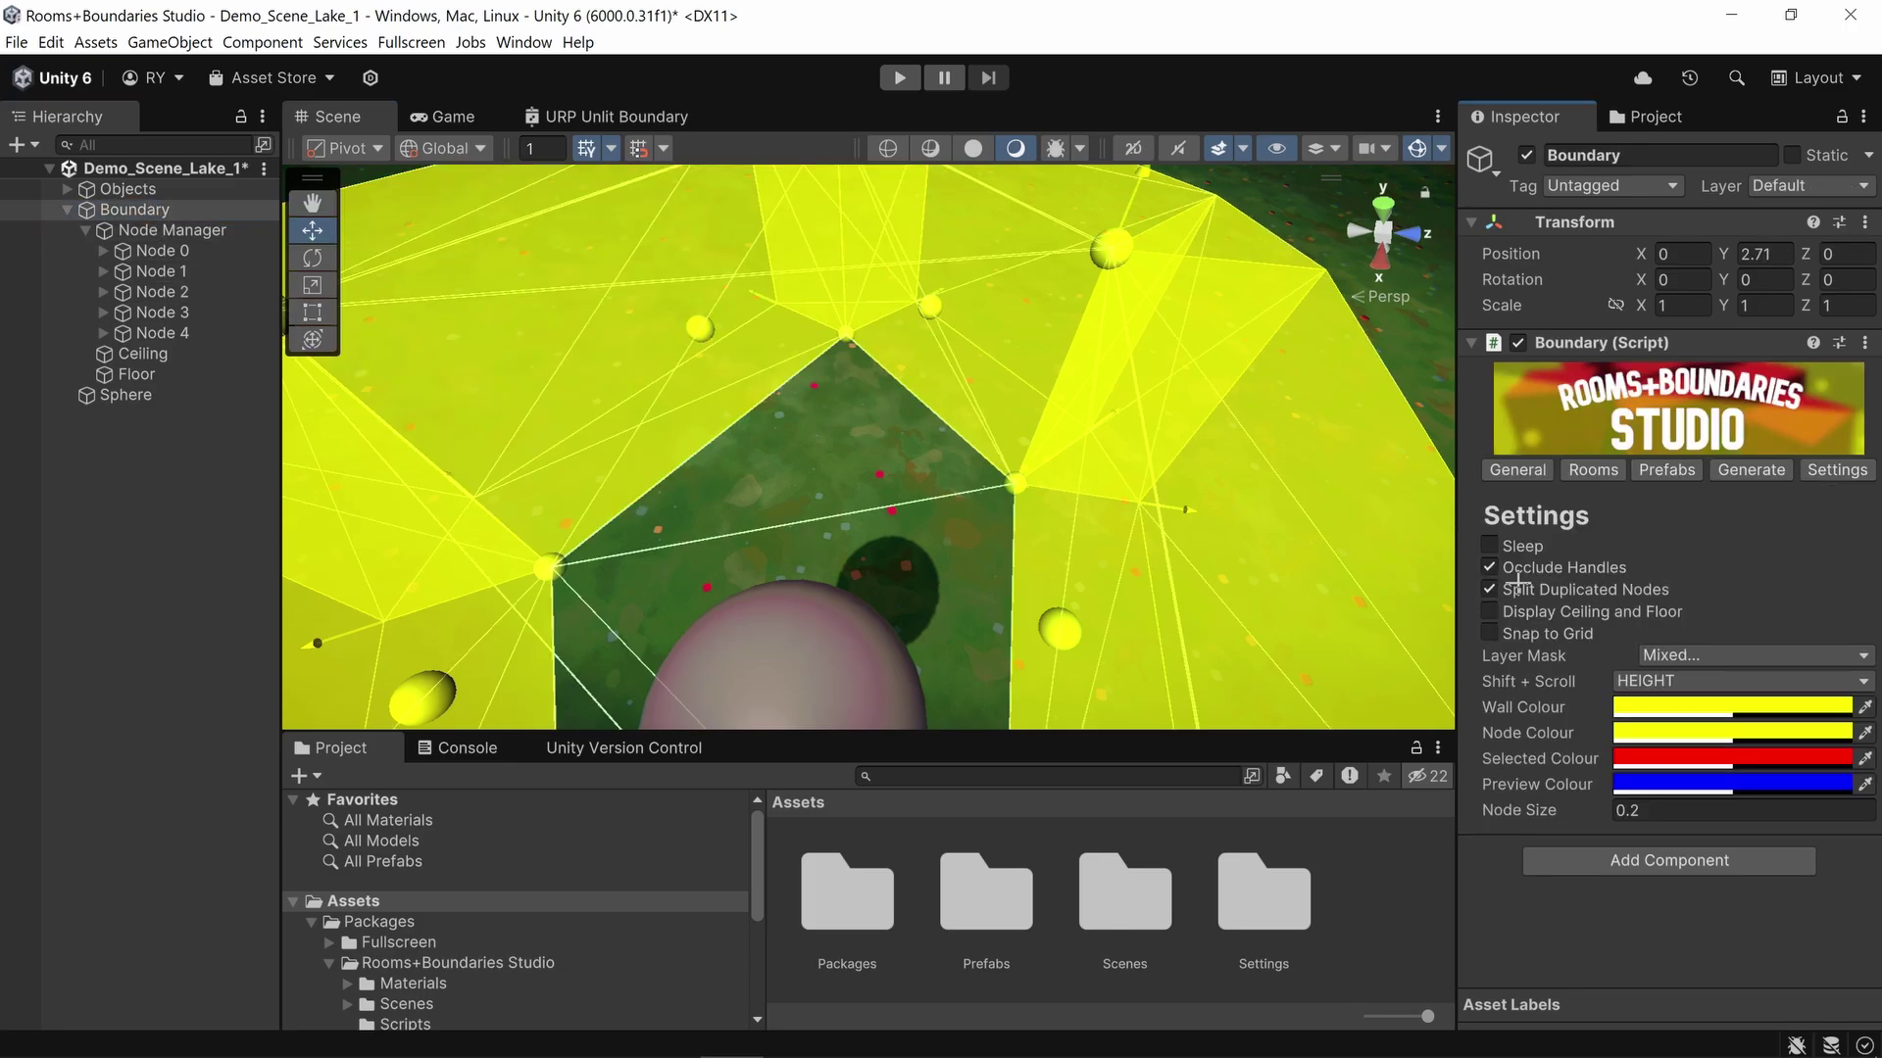
Step: Duplicate the boundary's nodes twice more, placing the last copy at about X -2.85, Z -3.99, and reselect the boundary
{"action": "right_click_drag", "start_coordinate": [915, 521], "coordinate": [789, 411]}
{"action": "left_click", "coordinate": [939, 444]}
{"action": "key", "text": "ctrl+d"}
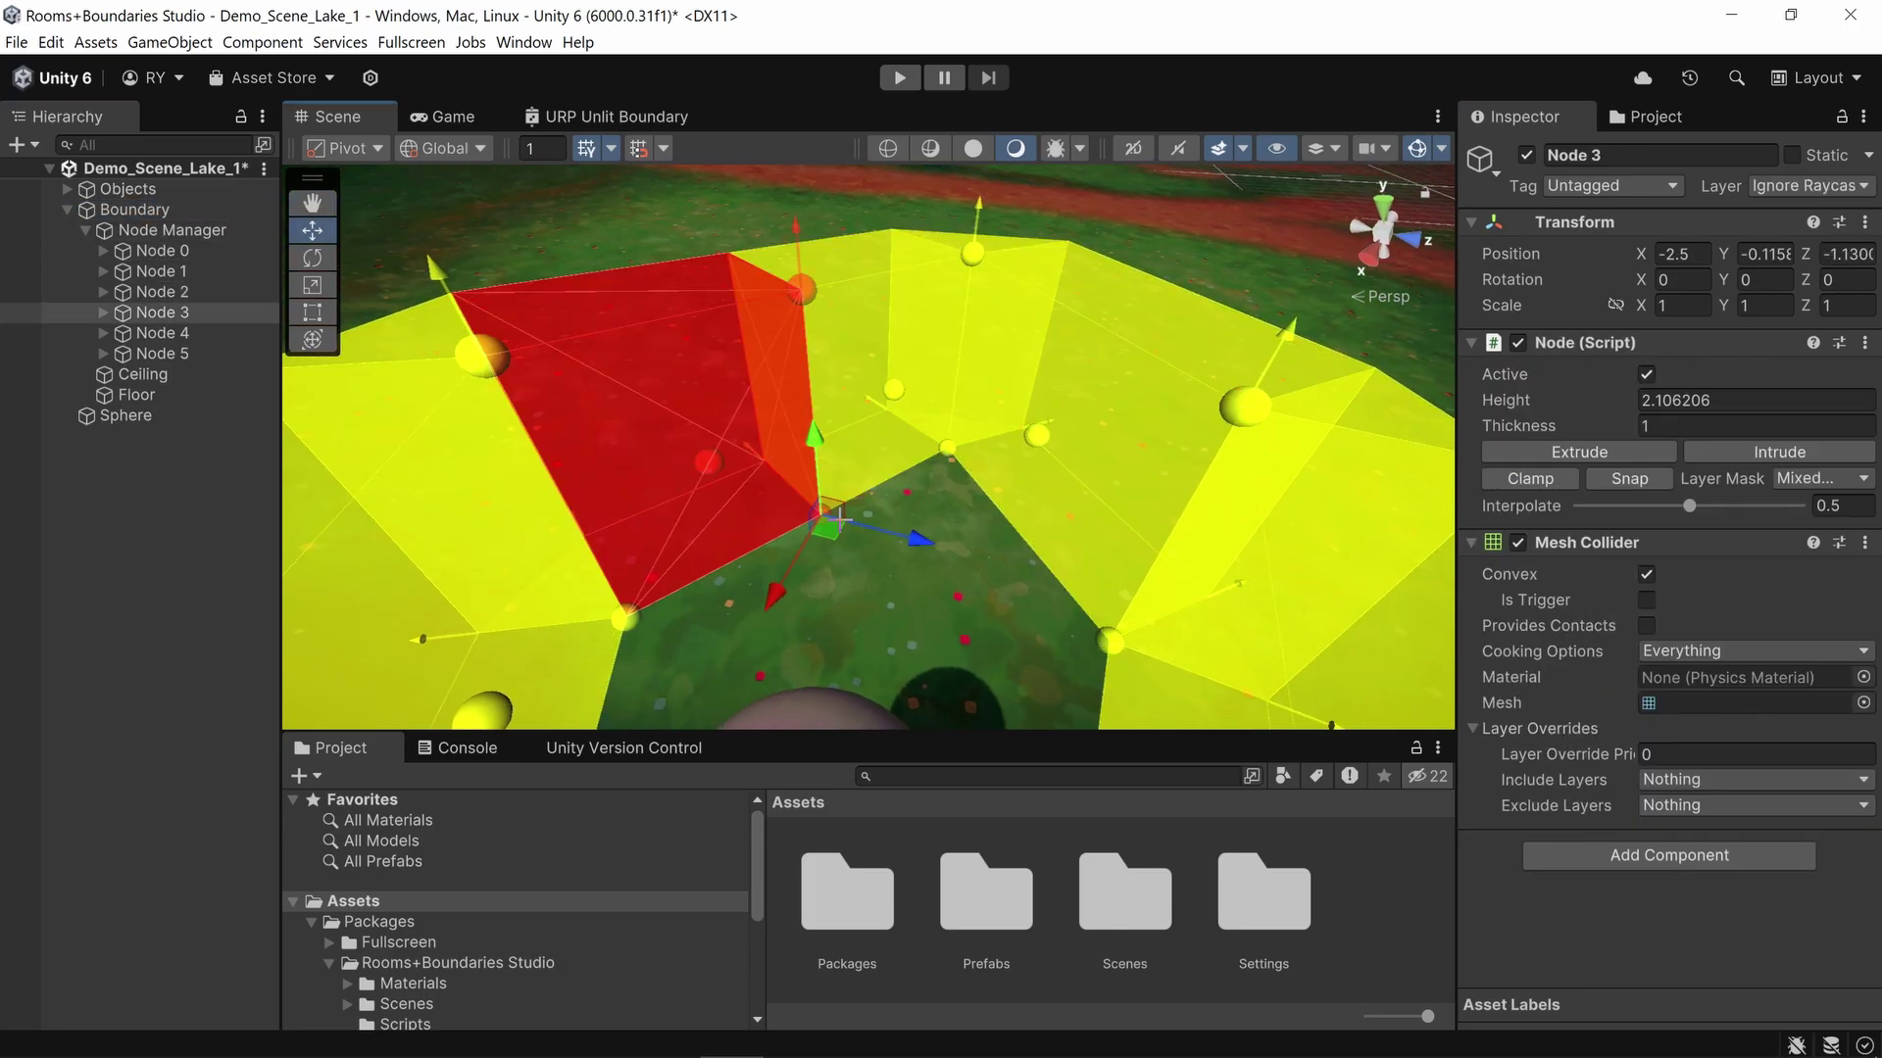
{"action": "left_click_drag", "start_coordinate": [836, 516], "coordinate": [706, 505]}
{"action": "key", "text": "ctrl+d"}
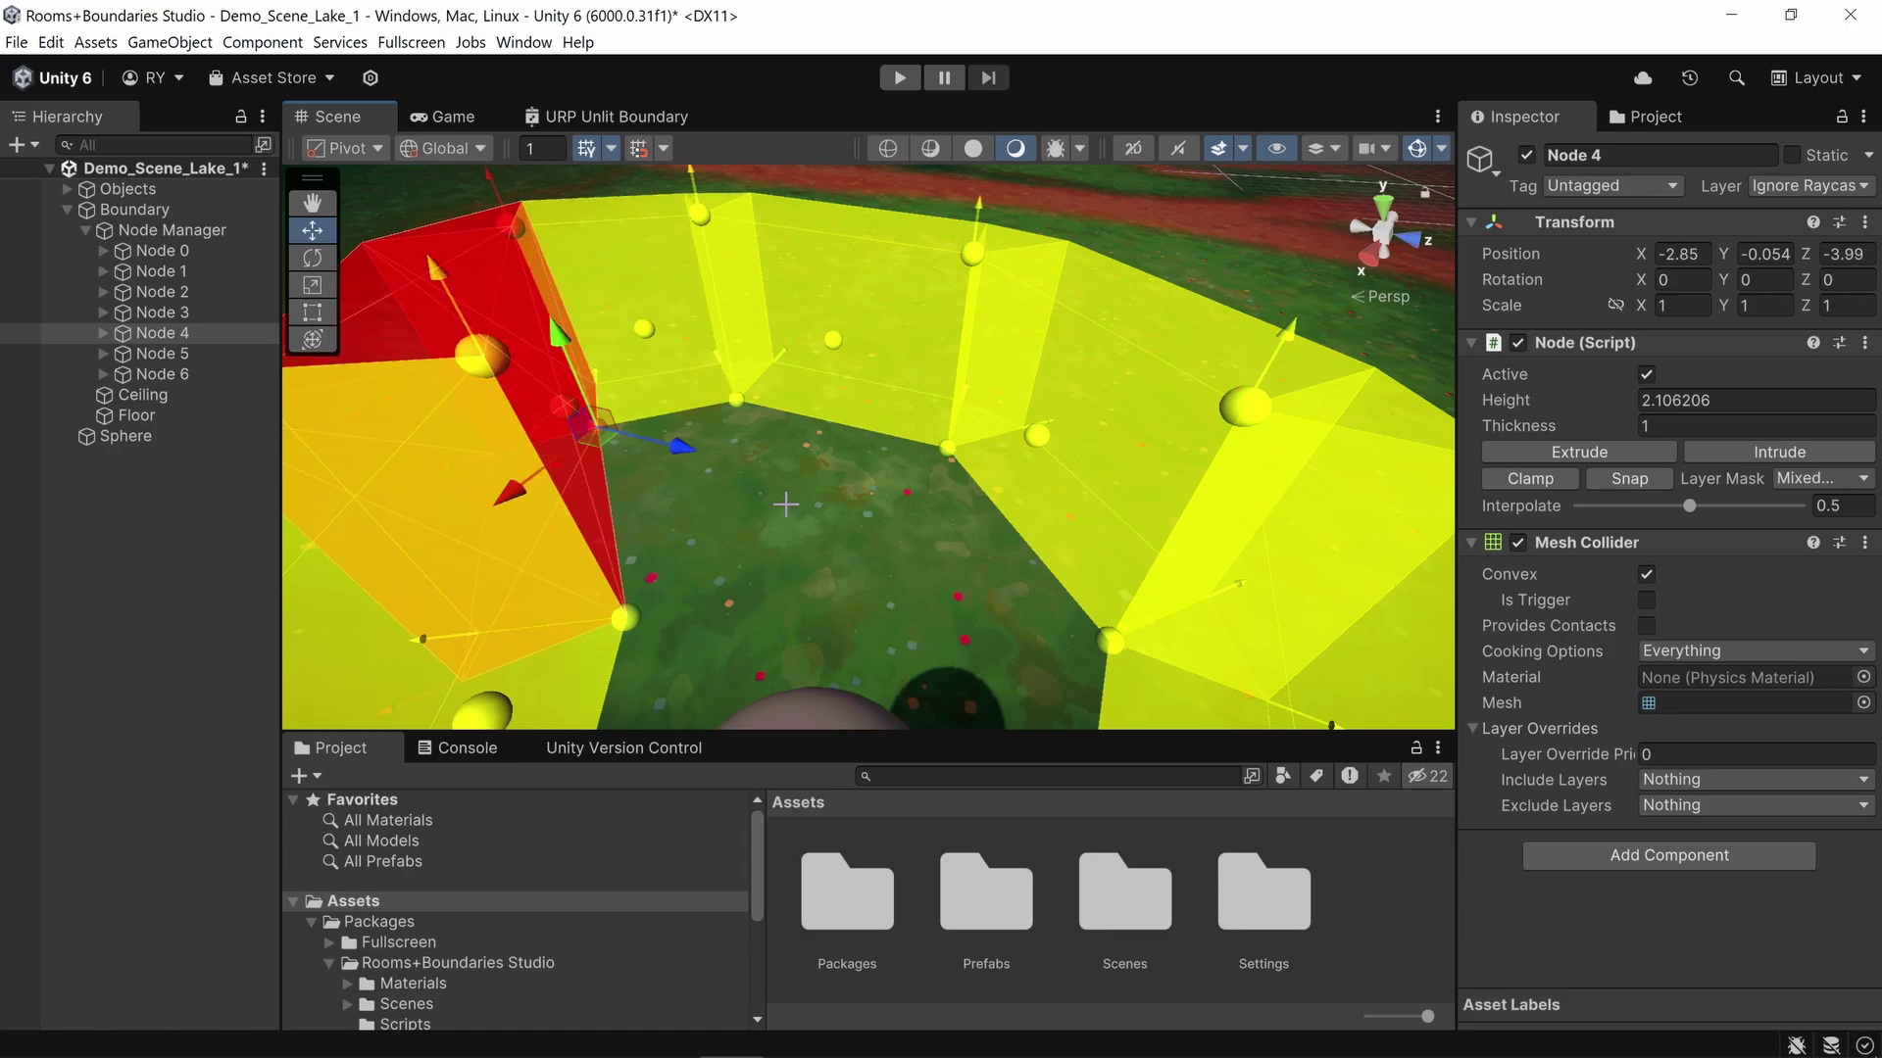
{"action": "right_click_drag", "start_coordinate": [706, 505], "coordinate": [651, 513]}
{"action": "left_click", "coordinate": [650, 512]}
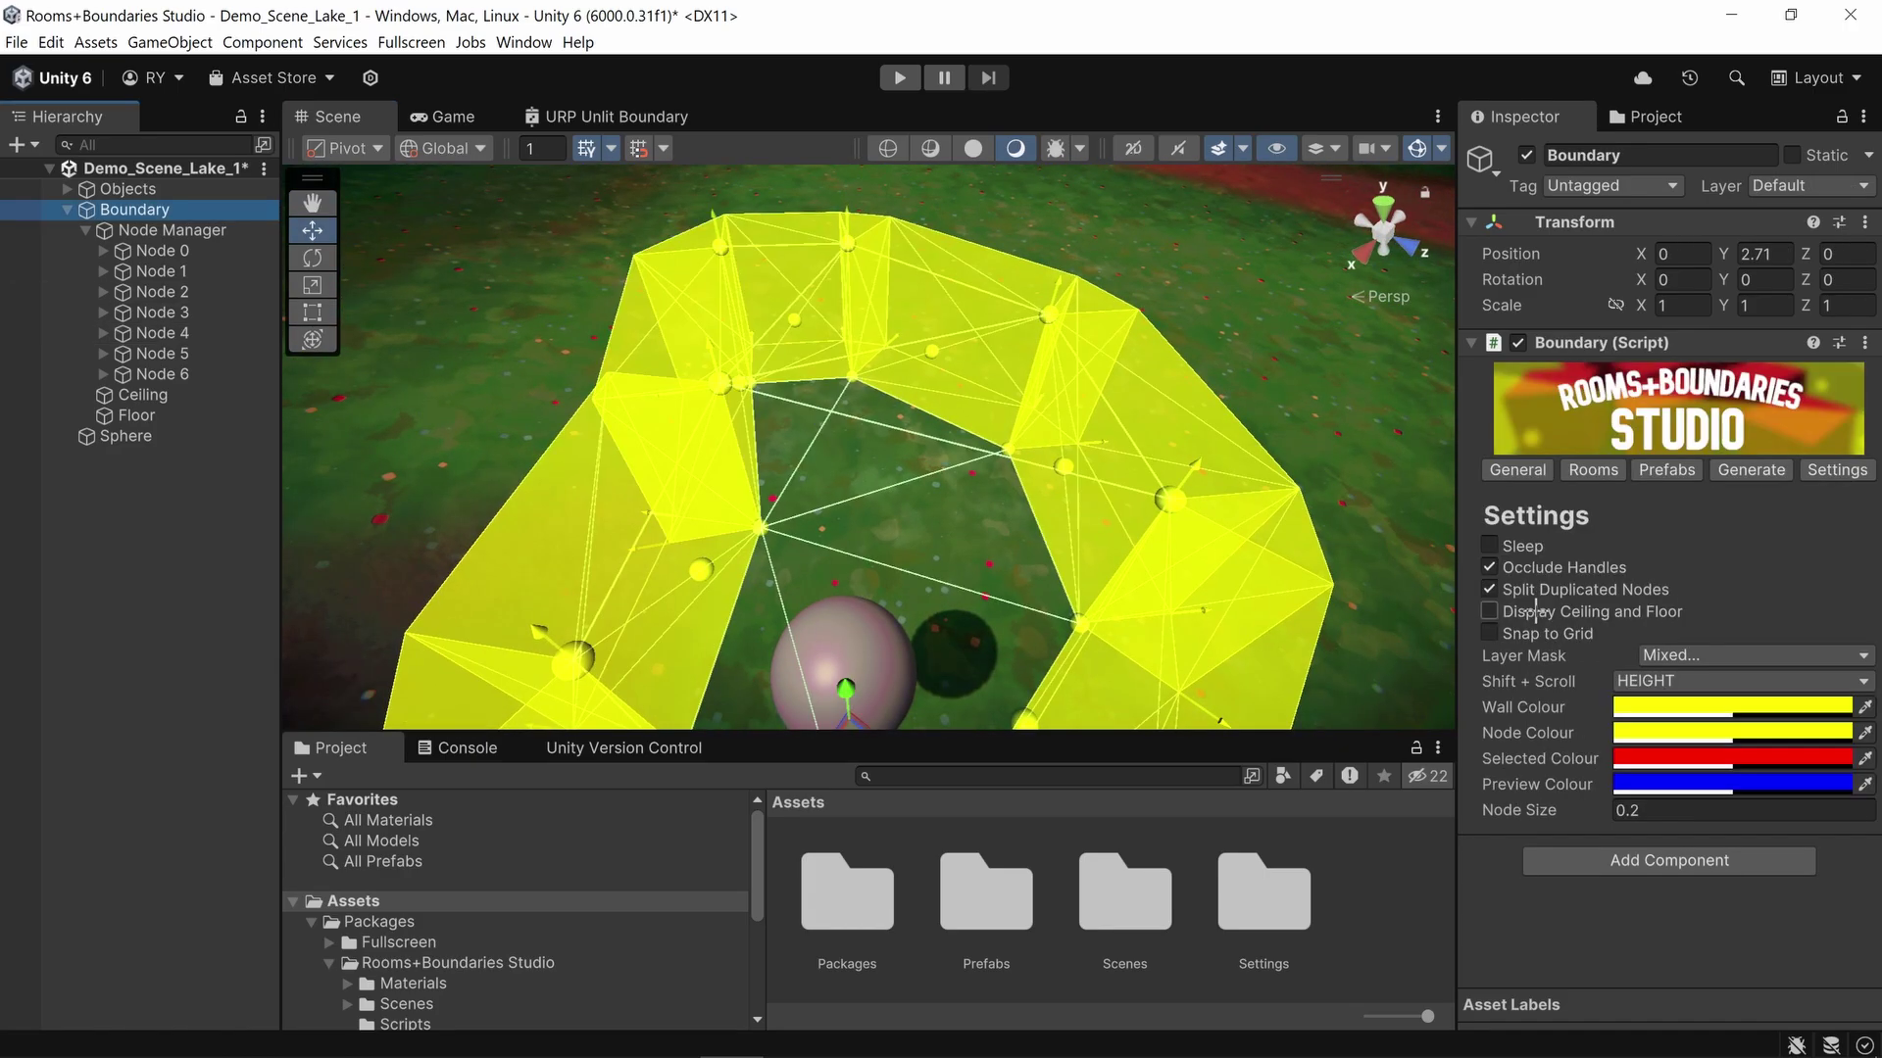
Step: Enable Display Ceiling and Floor for the boundary and turn its Ceiling off
{"action": "left_click", "coordinate": [1490, 612]}
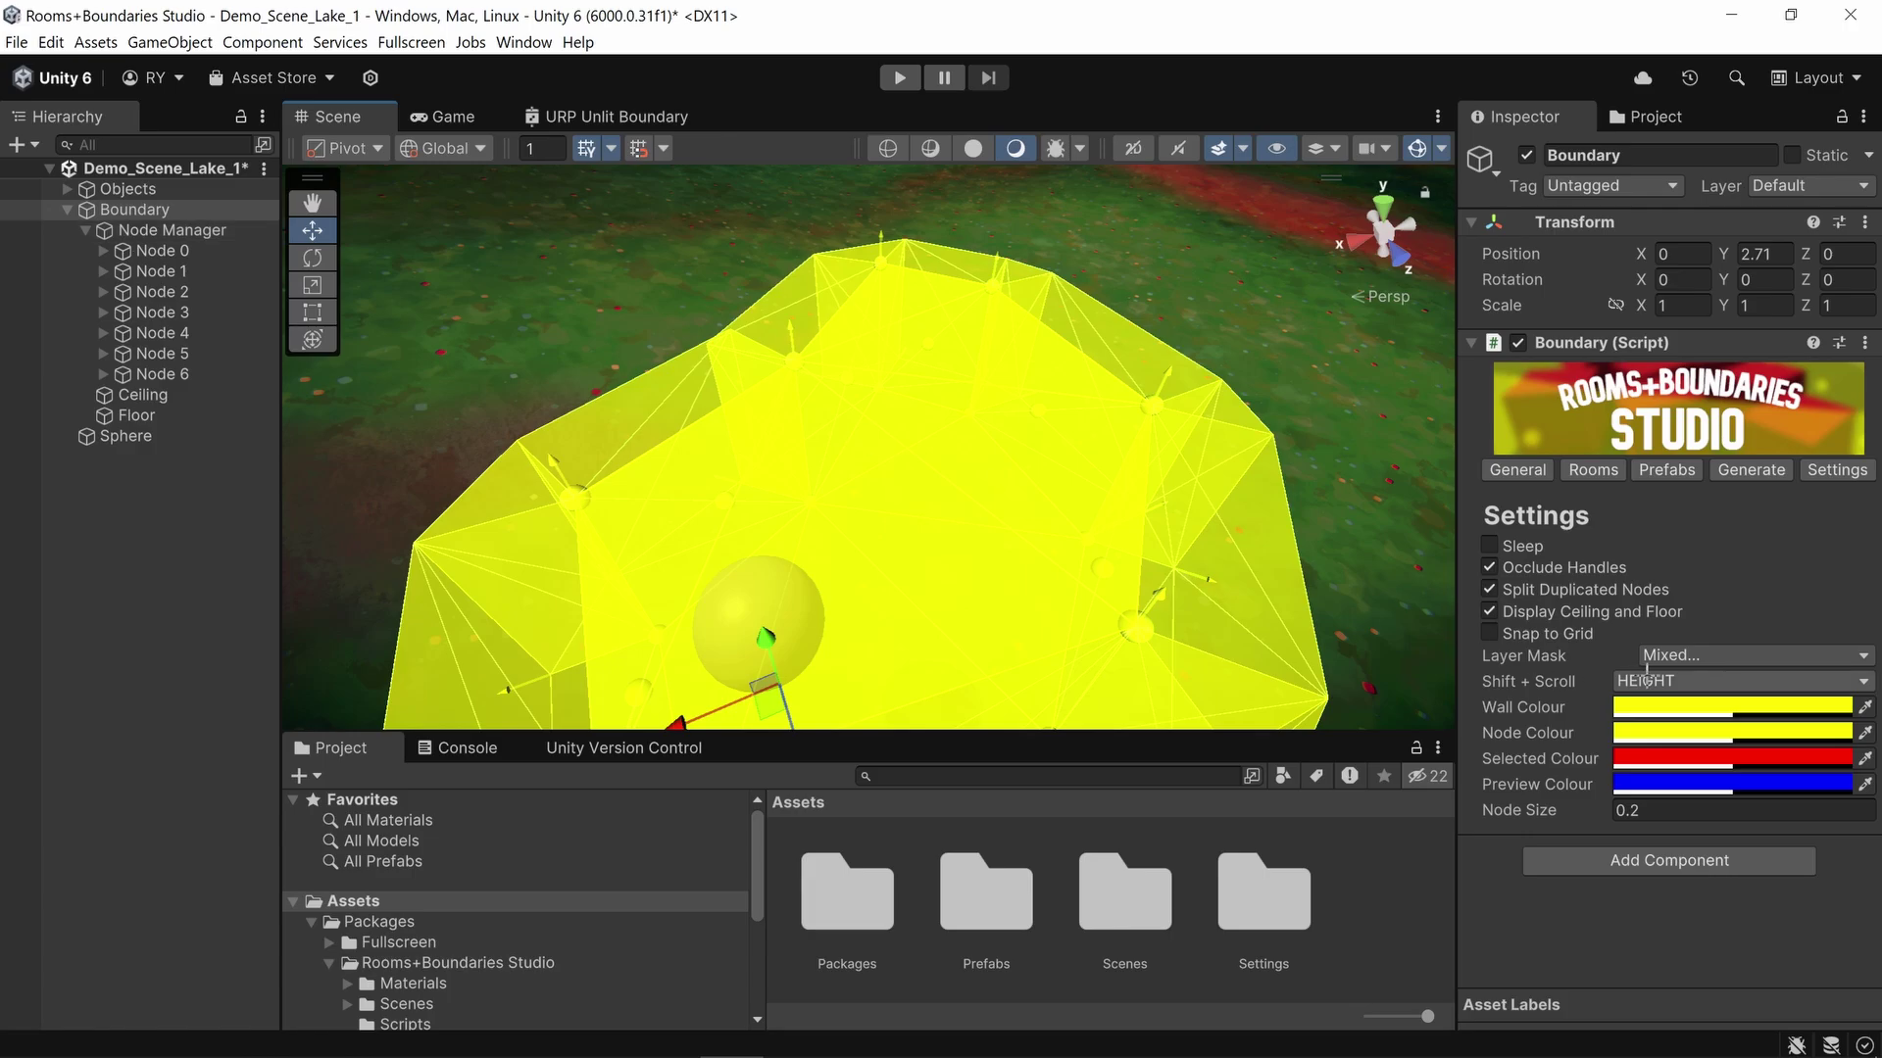
{"action": "left_click", "coordinate": [1500, 474]}
{"action": "left_click", "coordinate": [1490, 806]}
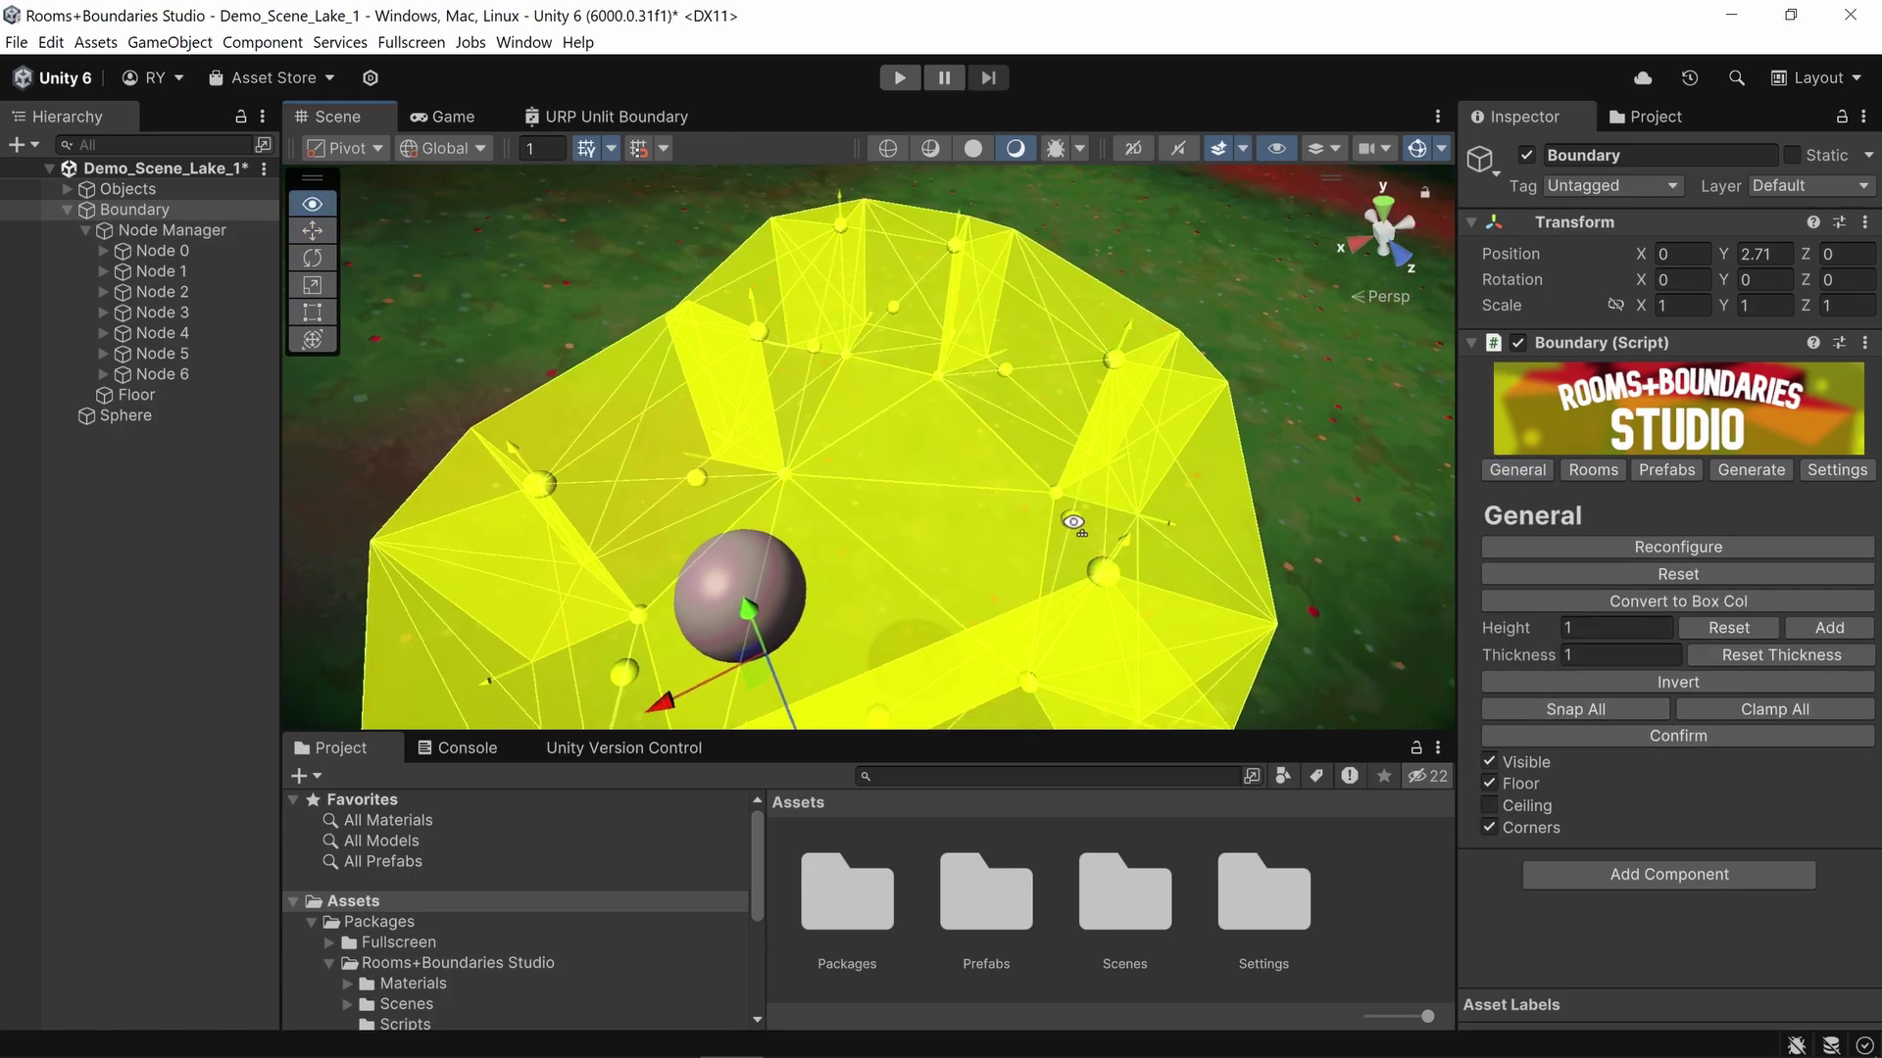
Step: Move Node 3 to about X -3.92, Z -2.87 and reposition Node 2 to reshape the displayed floor
{"action": "scroll", "coordinate": [832, 462], "scroll_direction": "up", "scroll_amount": 10}
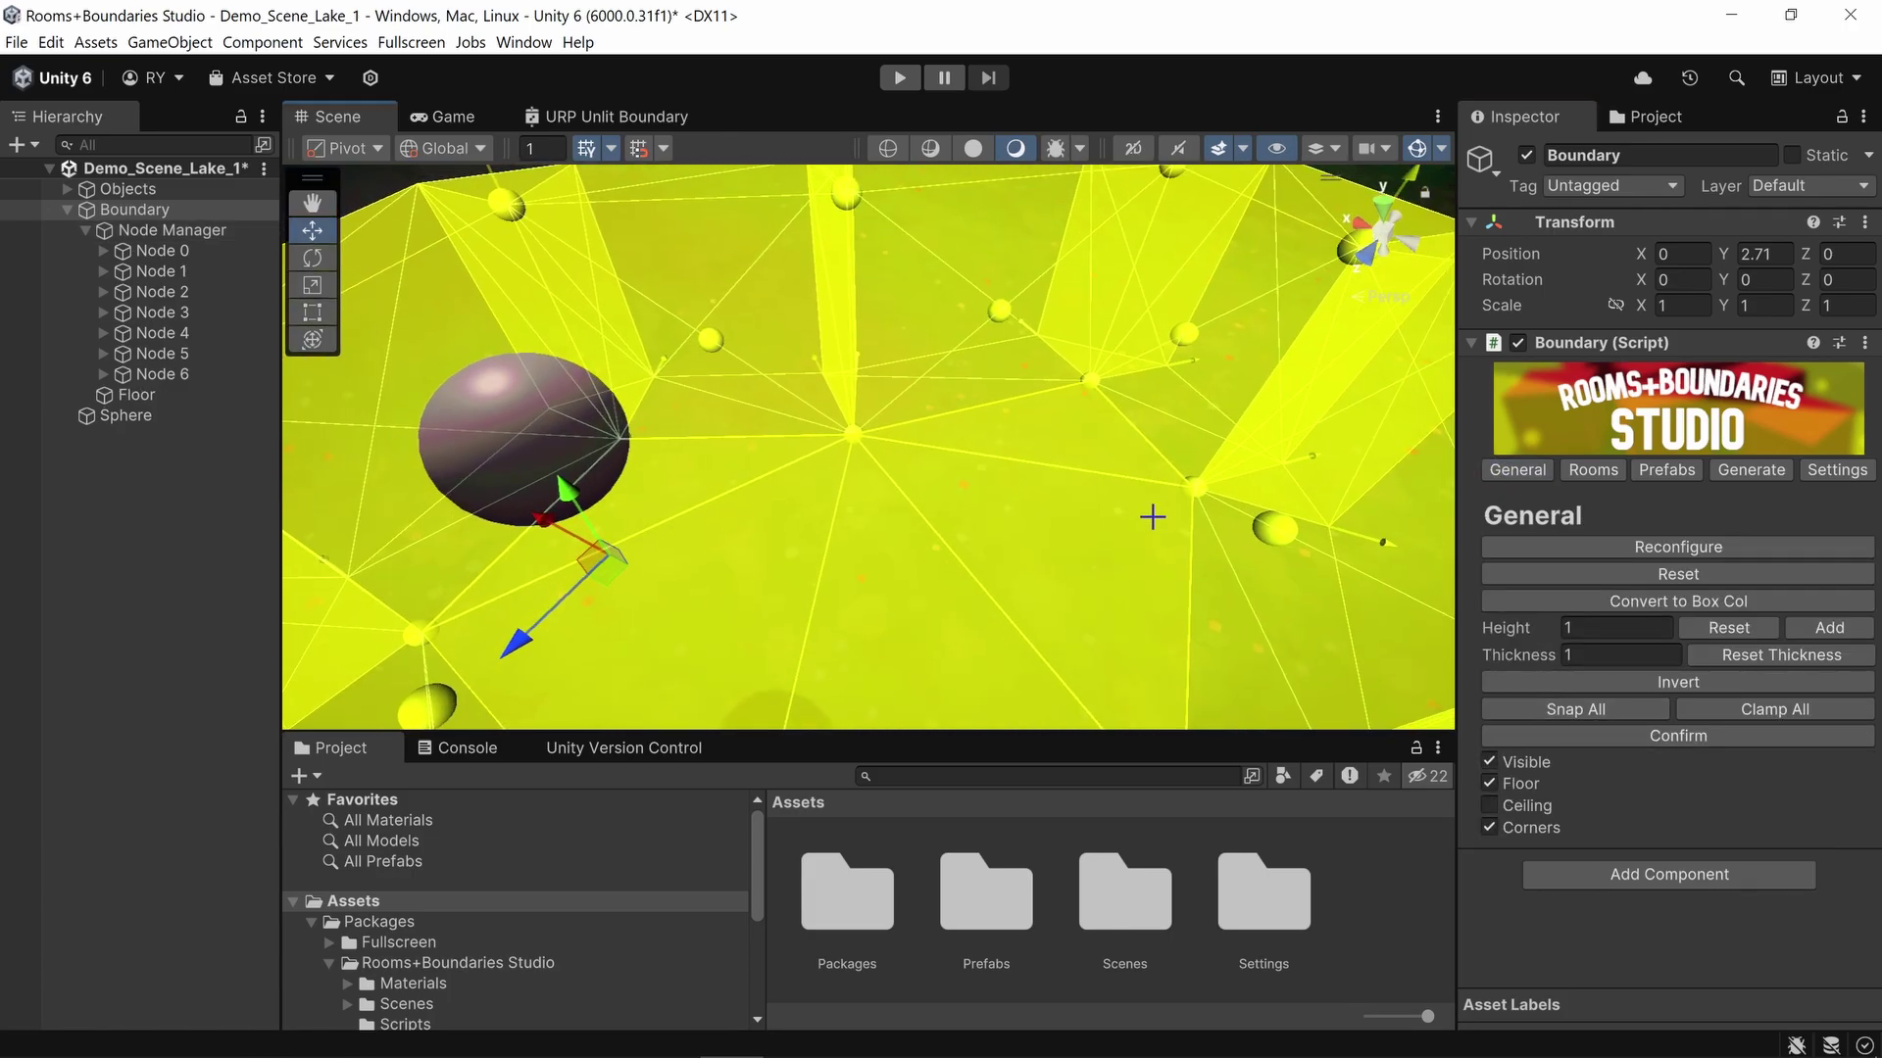
{"action": "right_click_drag", "start_coordinate": [1055, 633], "coordinate": [1060, 540]}
{"action": "scroll", "coordinate": [1059, 540], "scroll_direction": "down", "scroll_amount": 3}
{"action": "left_click", "coordinate": [1054, 472]}
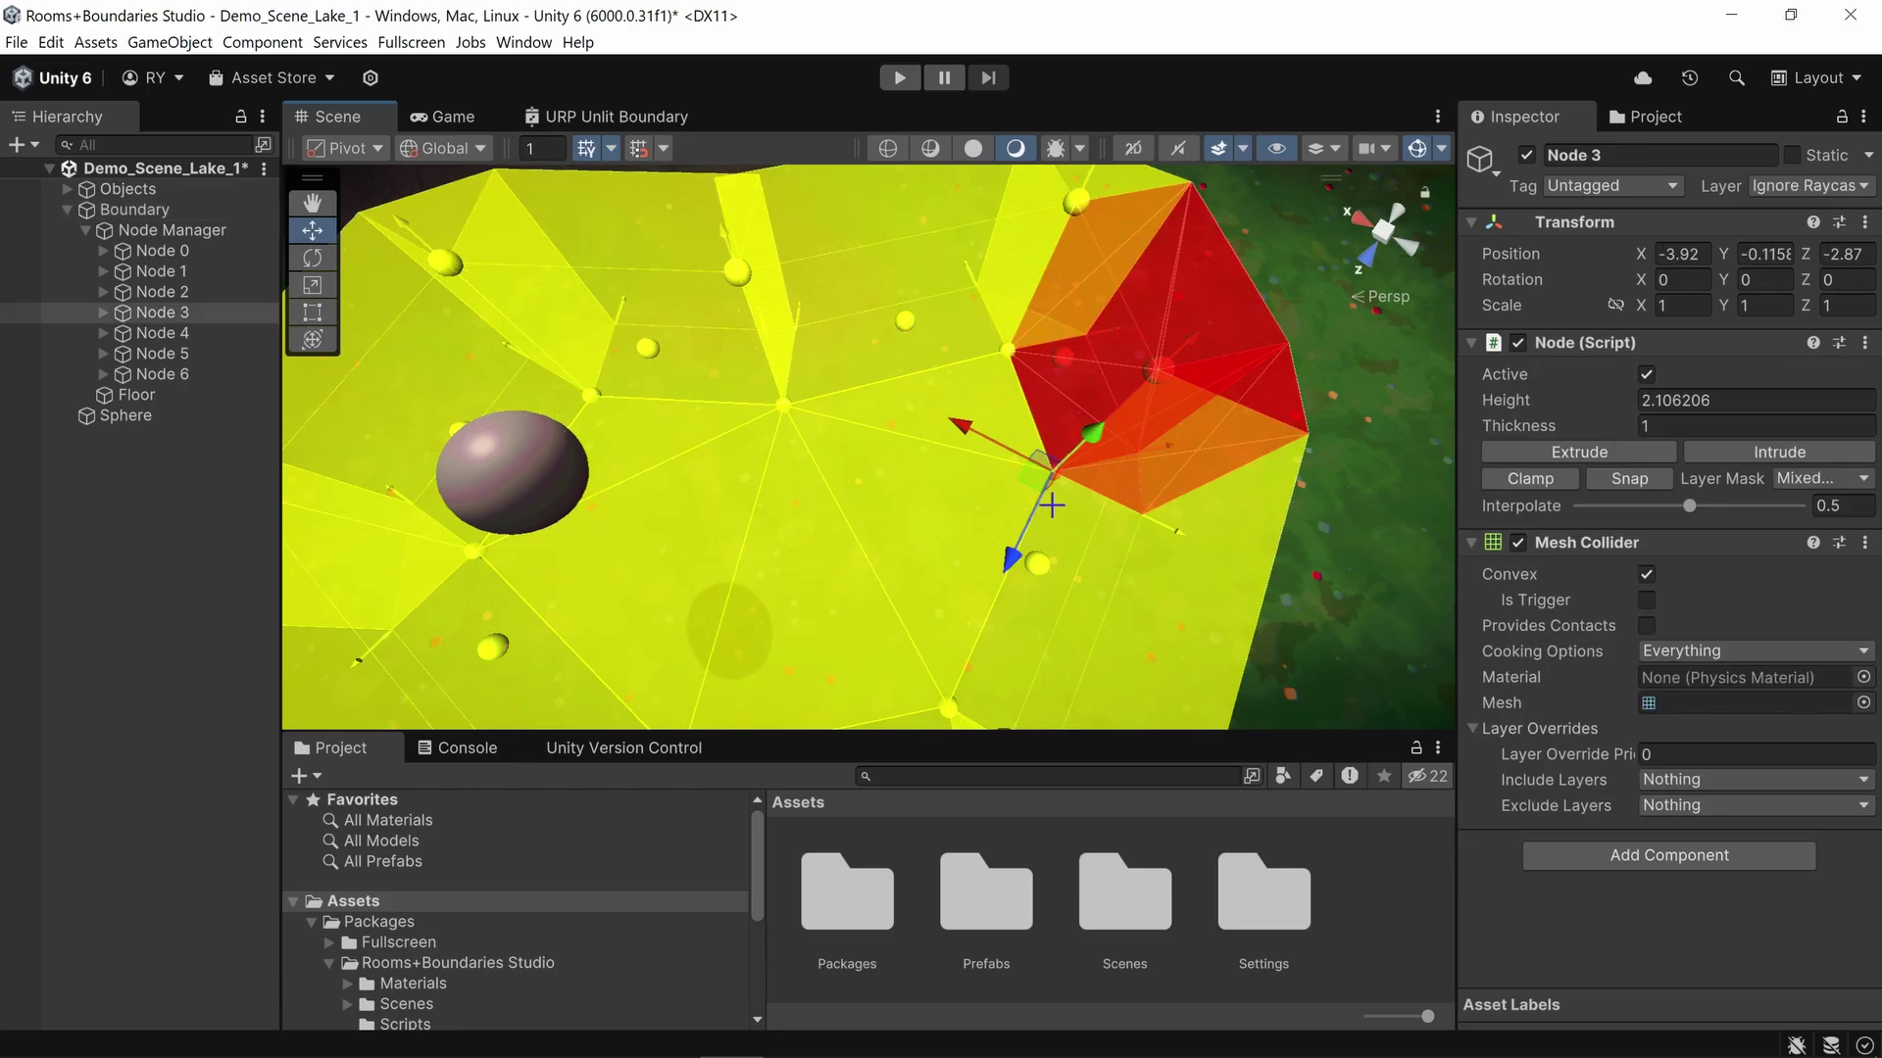
{"action": "left_click", "coordinate": [891, 513]}
{"action": "scroll", "coordinate": [891, 513], "scroll_direction": "down", "scroll_amount": 3}
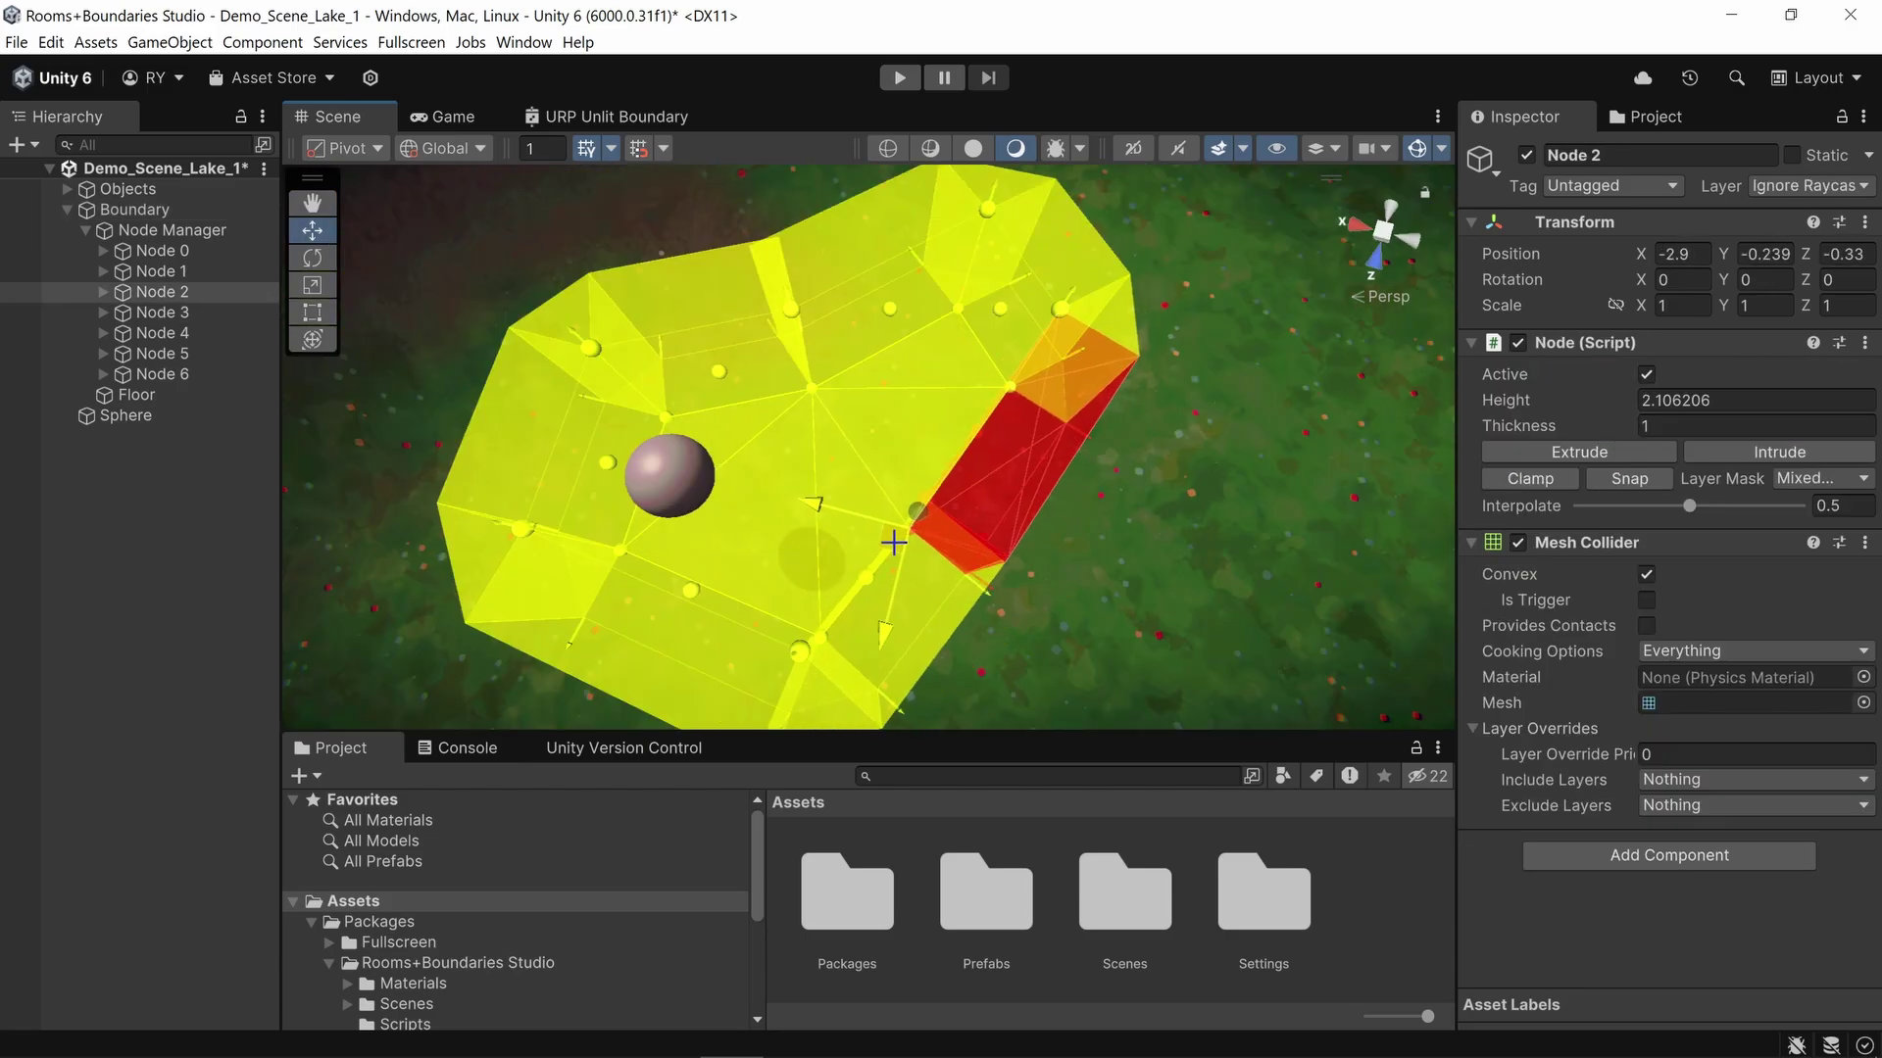
{"action": "left_click_drag", "start_coordinate": [1022, 497], "coordinate": [949, 592]}
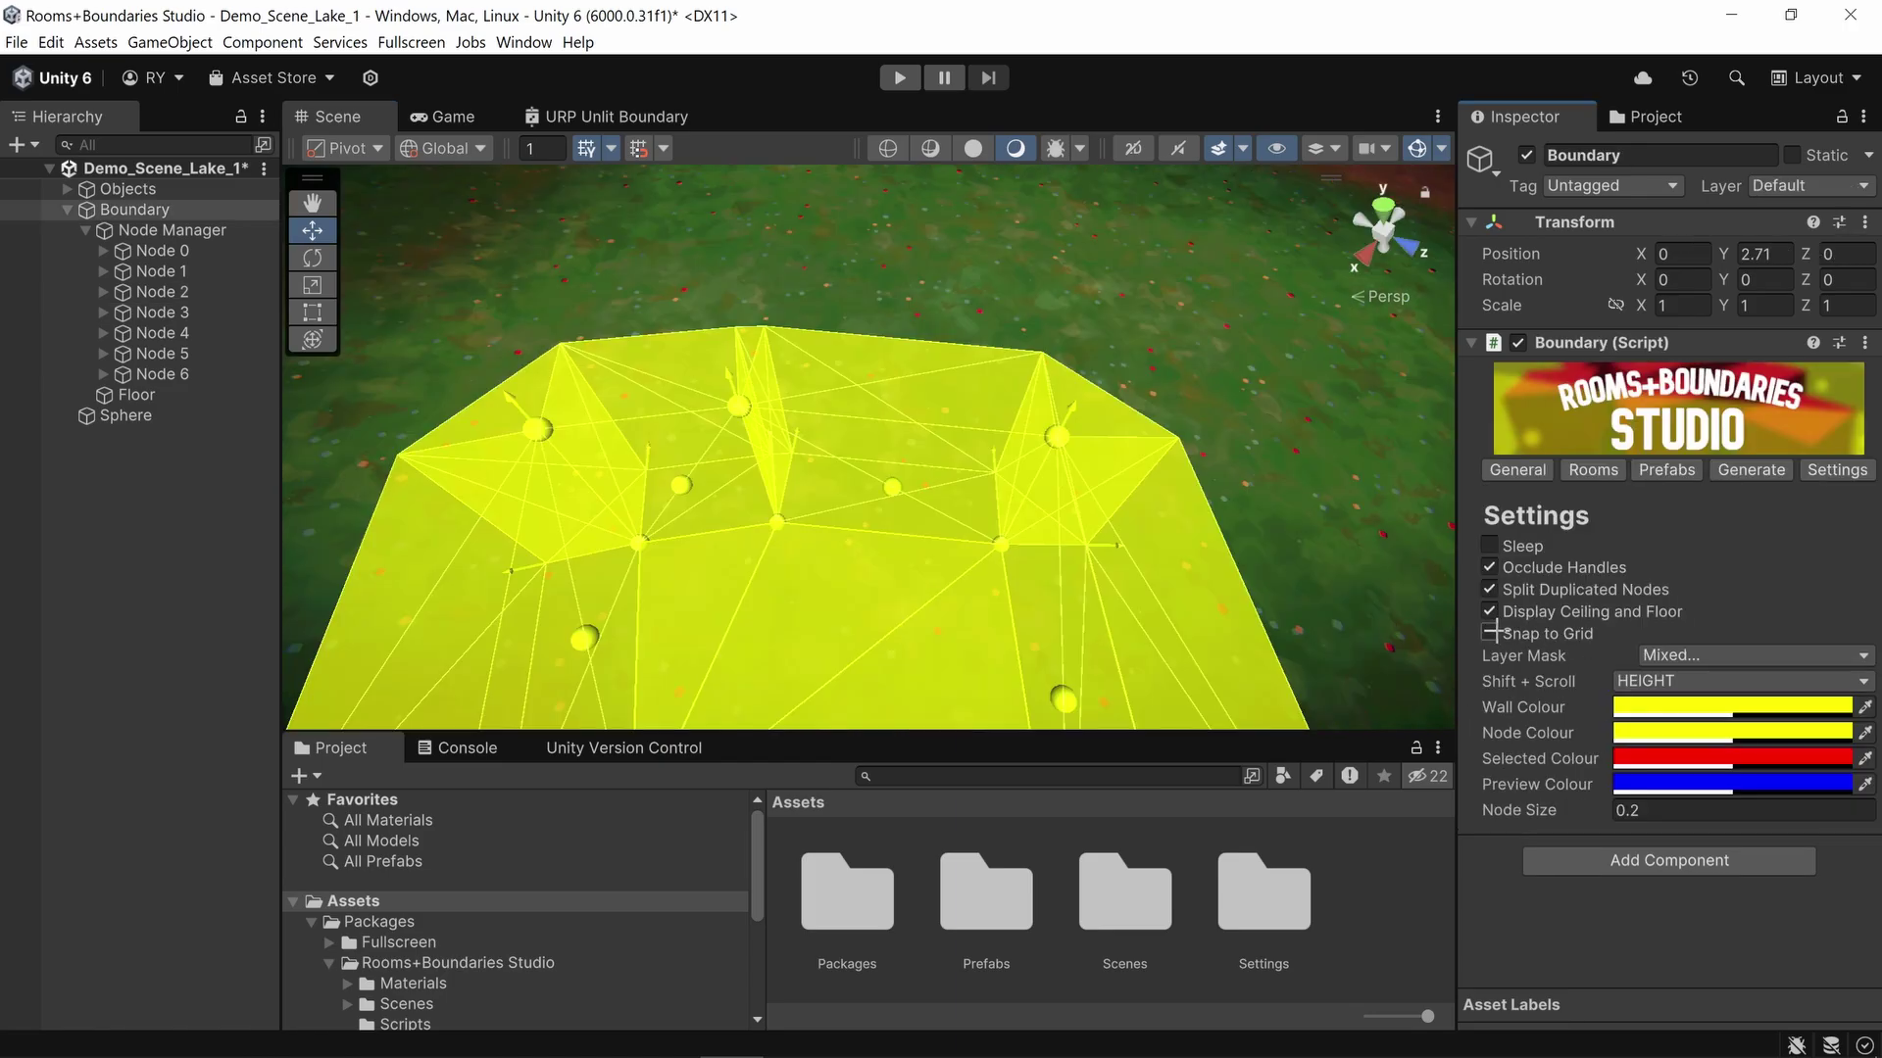
Step: Toggle the boundary's Snap to Grid option and extend the boundary over the grass beyond Node 2 with additional nodes
{"action": "left_click", "coordinate": [1489, 633]}
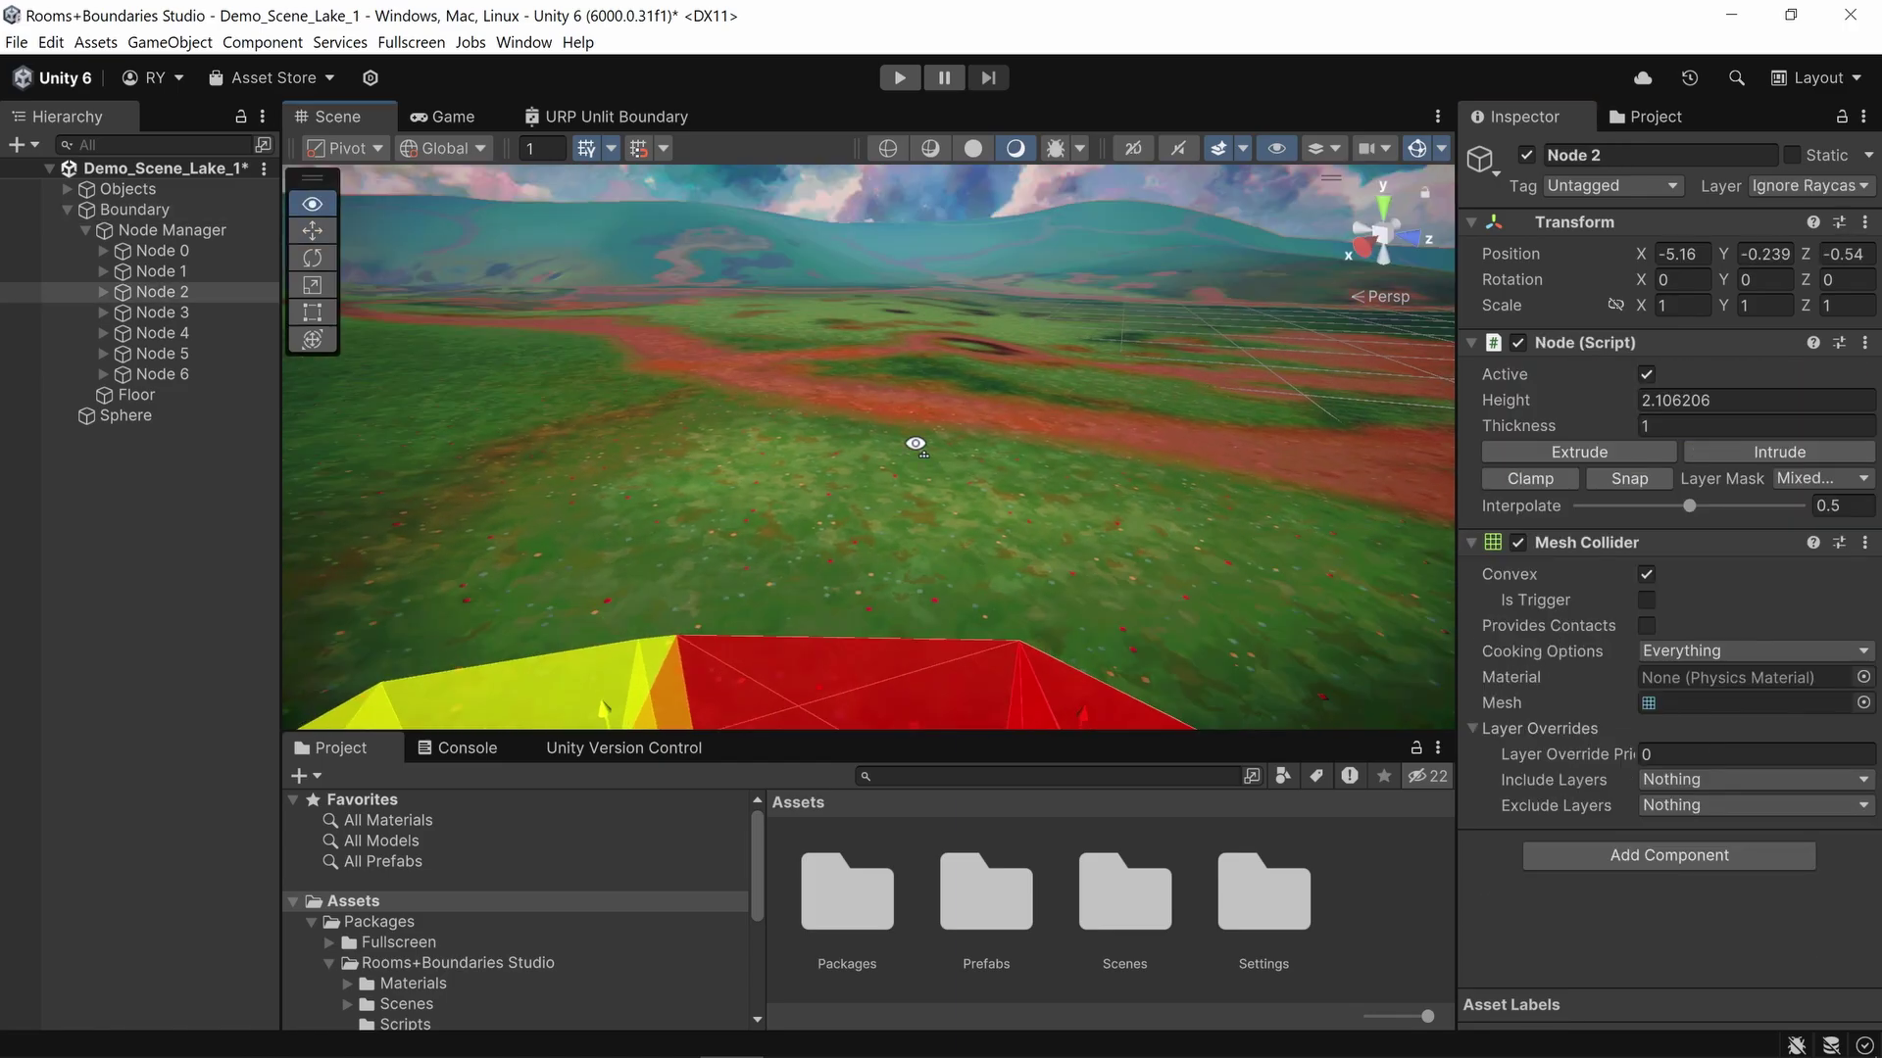
{"action": "right_click_drag", "start_coordinate": [916, 444], "coordinate": [851, 446]}
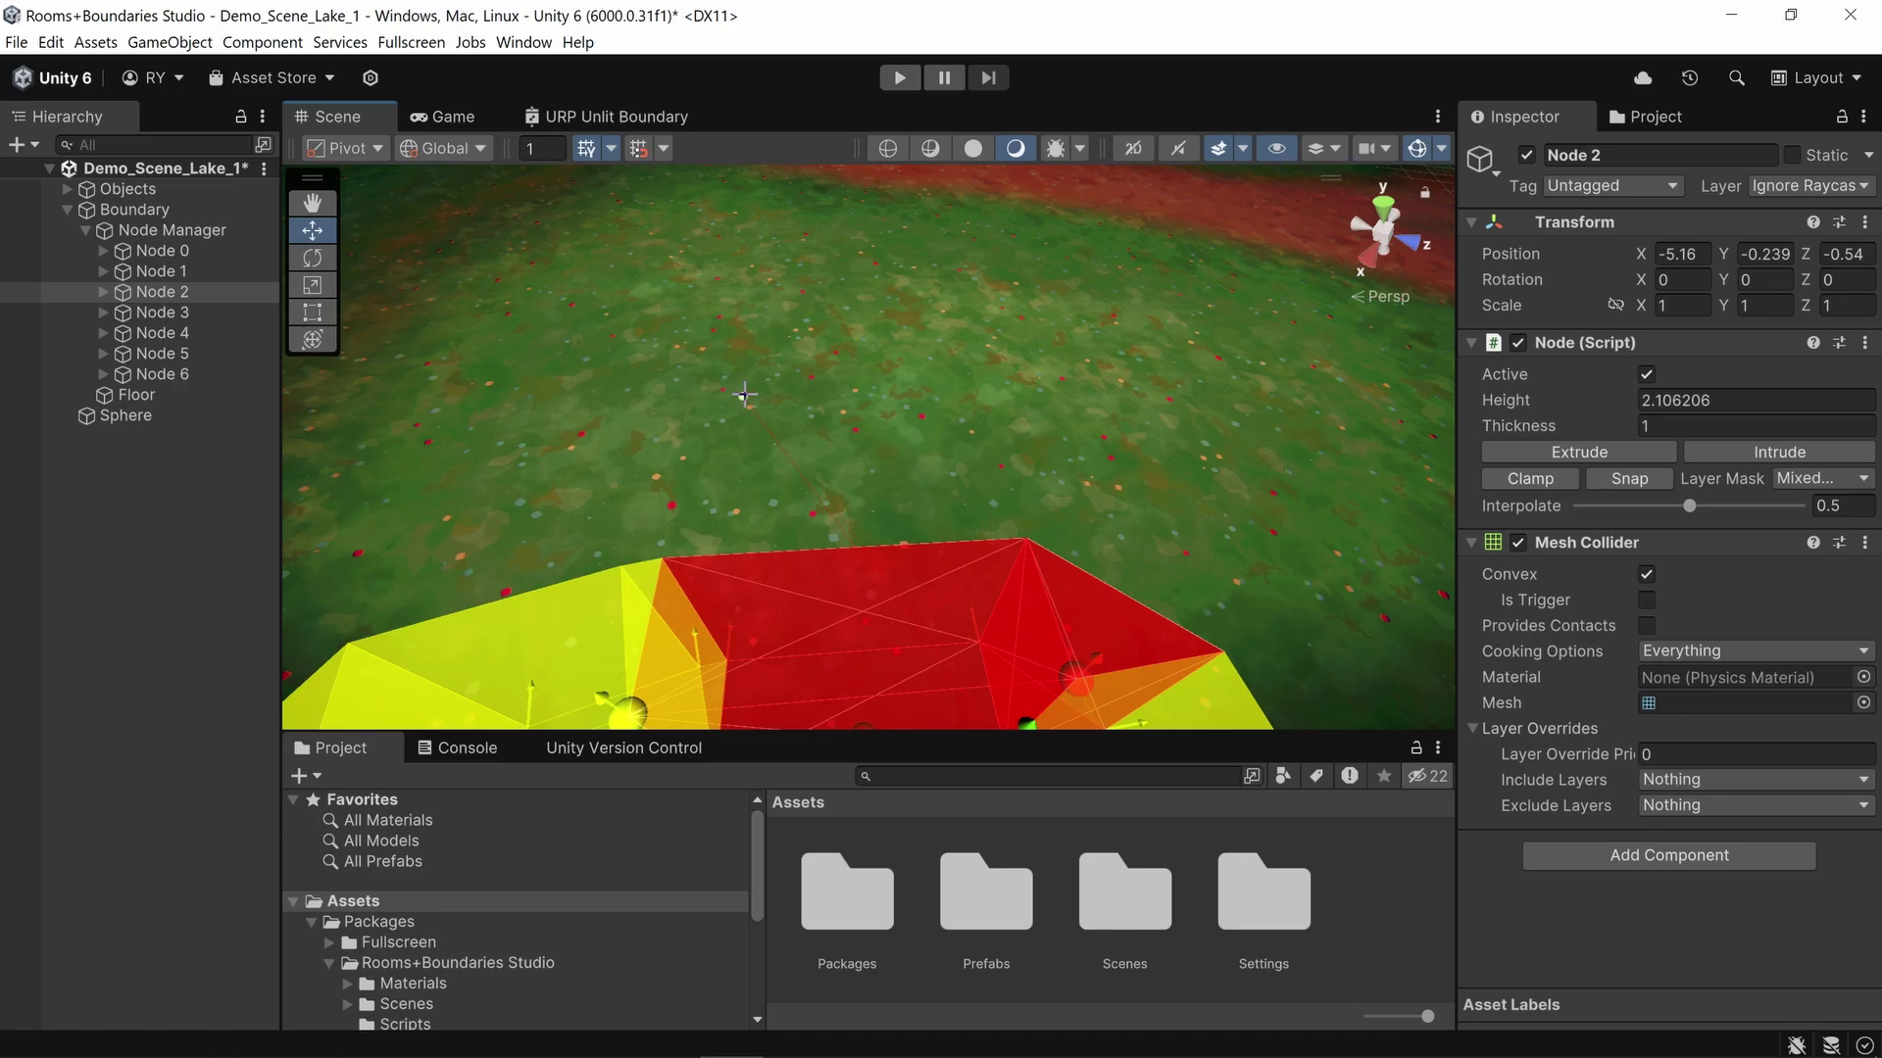
{"action": "left_click", "coordinate": [773, 362]}
{"action": "left_click", "coordinate": [1003, 313]}
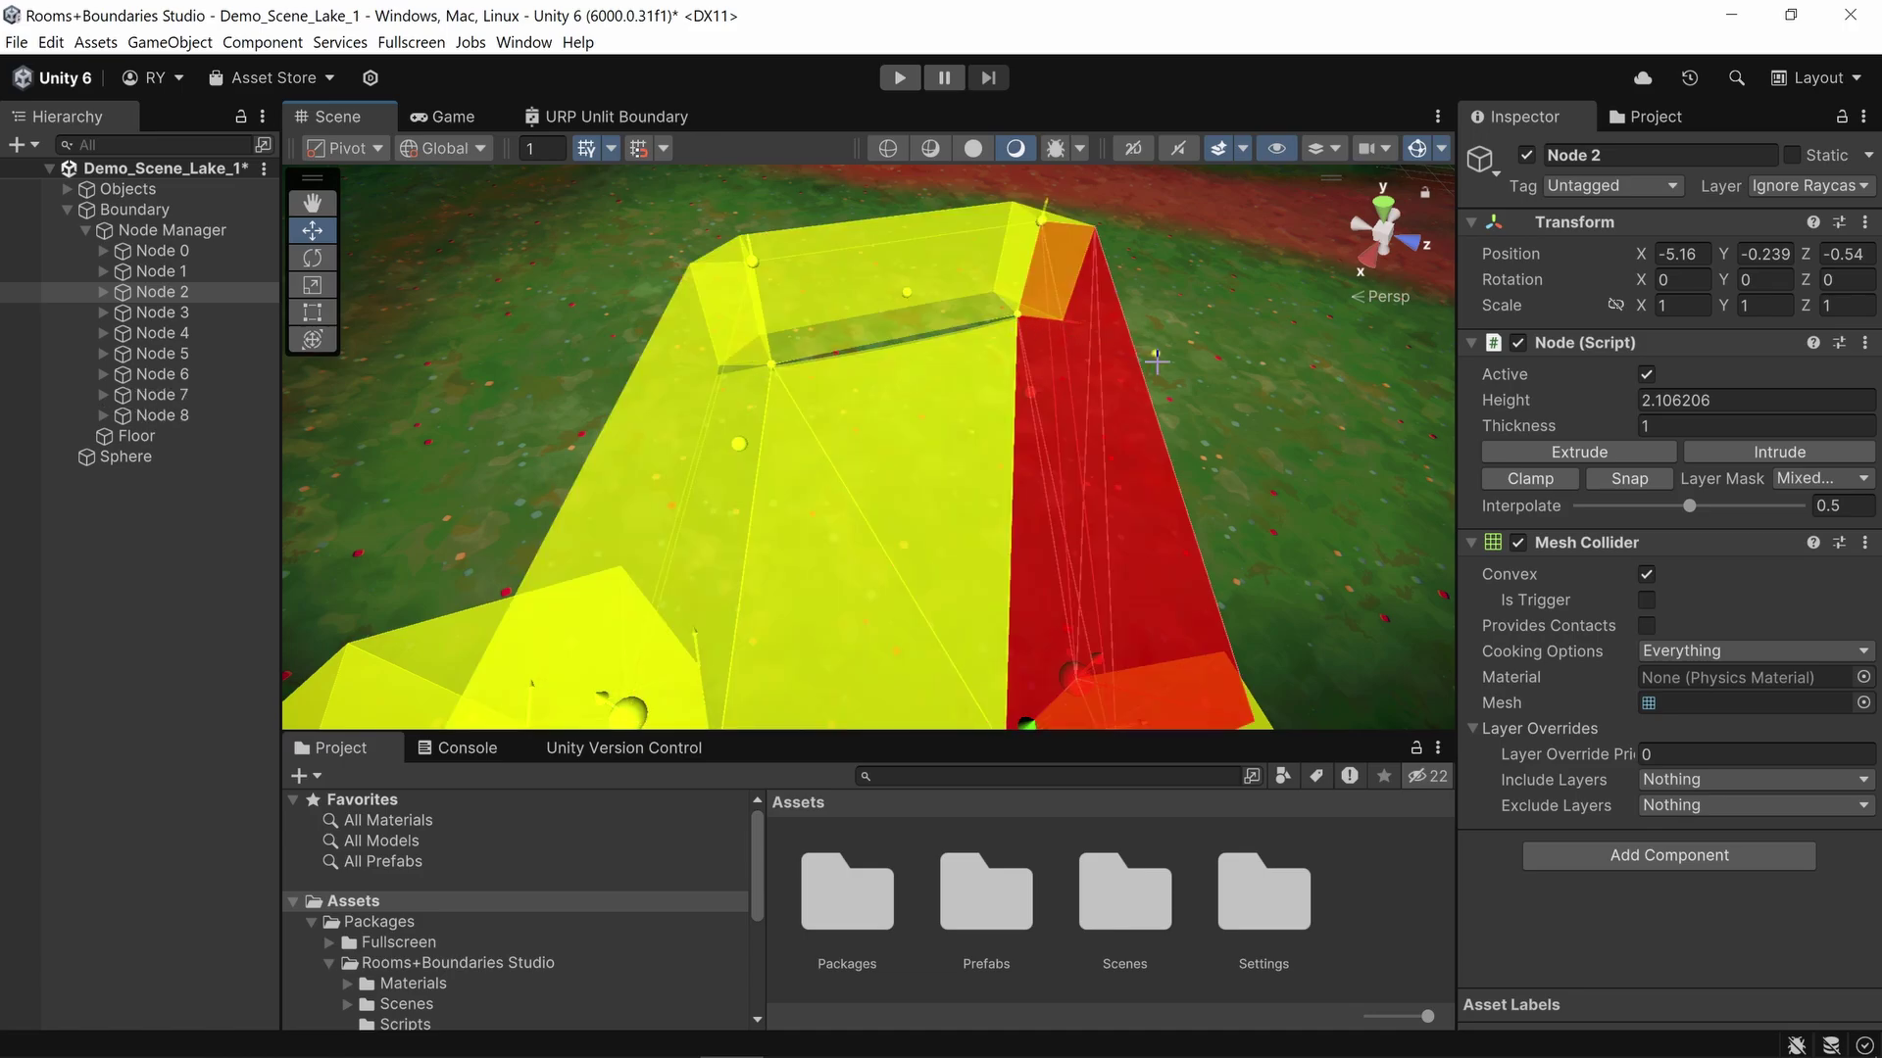
{"action": "left_click", "coordinate": [1271, 404]}
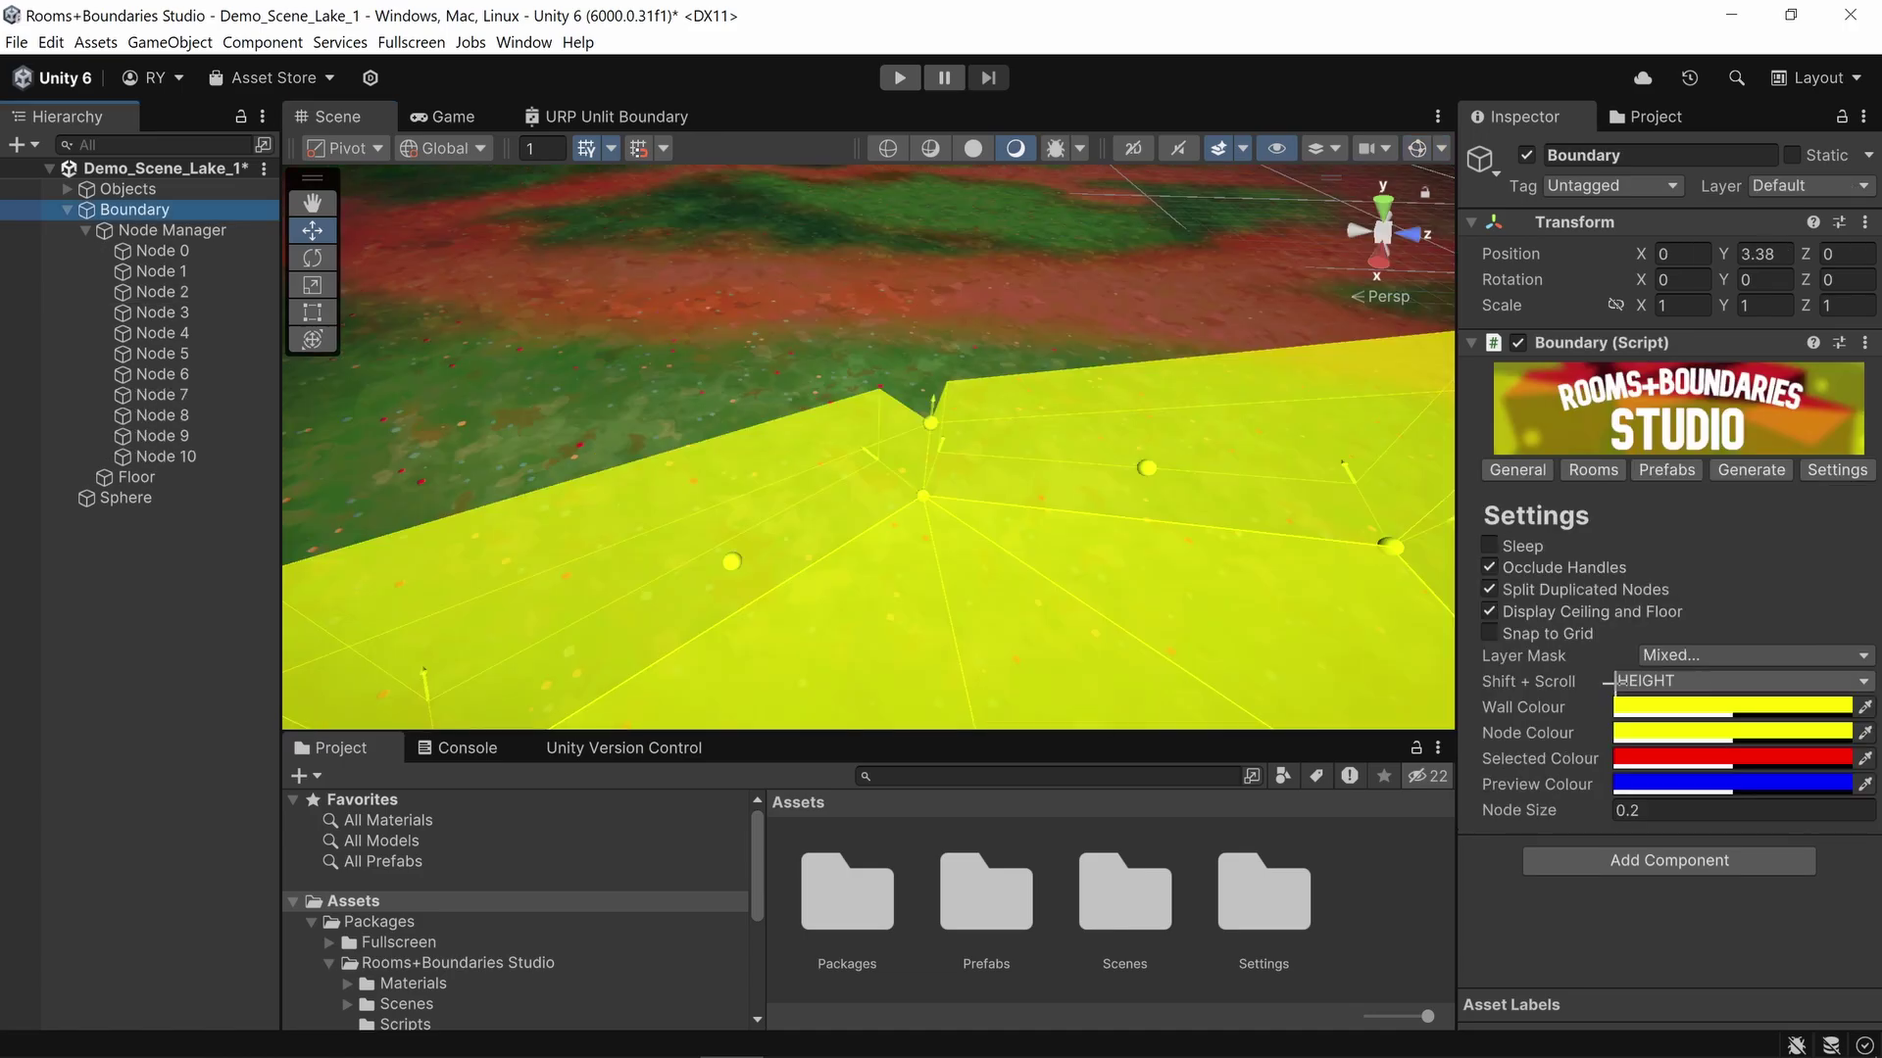
Step: Adjust Node 5's height to about 1.81 and, with the boundary's Shift + Scroll option set to THICKNESS, its thickness to about 0.55
{"action": "left_click", "coordinate": [931, 495]}
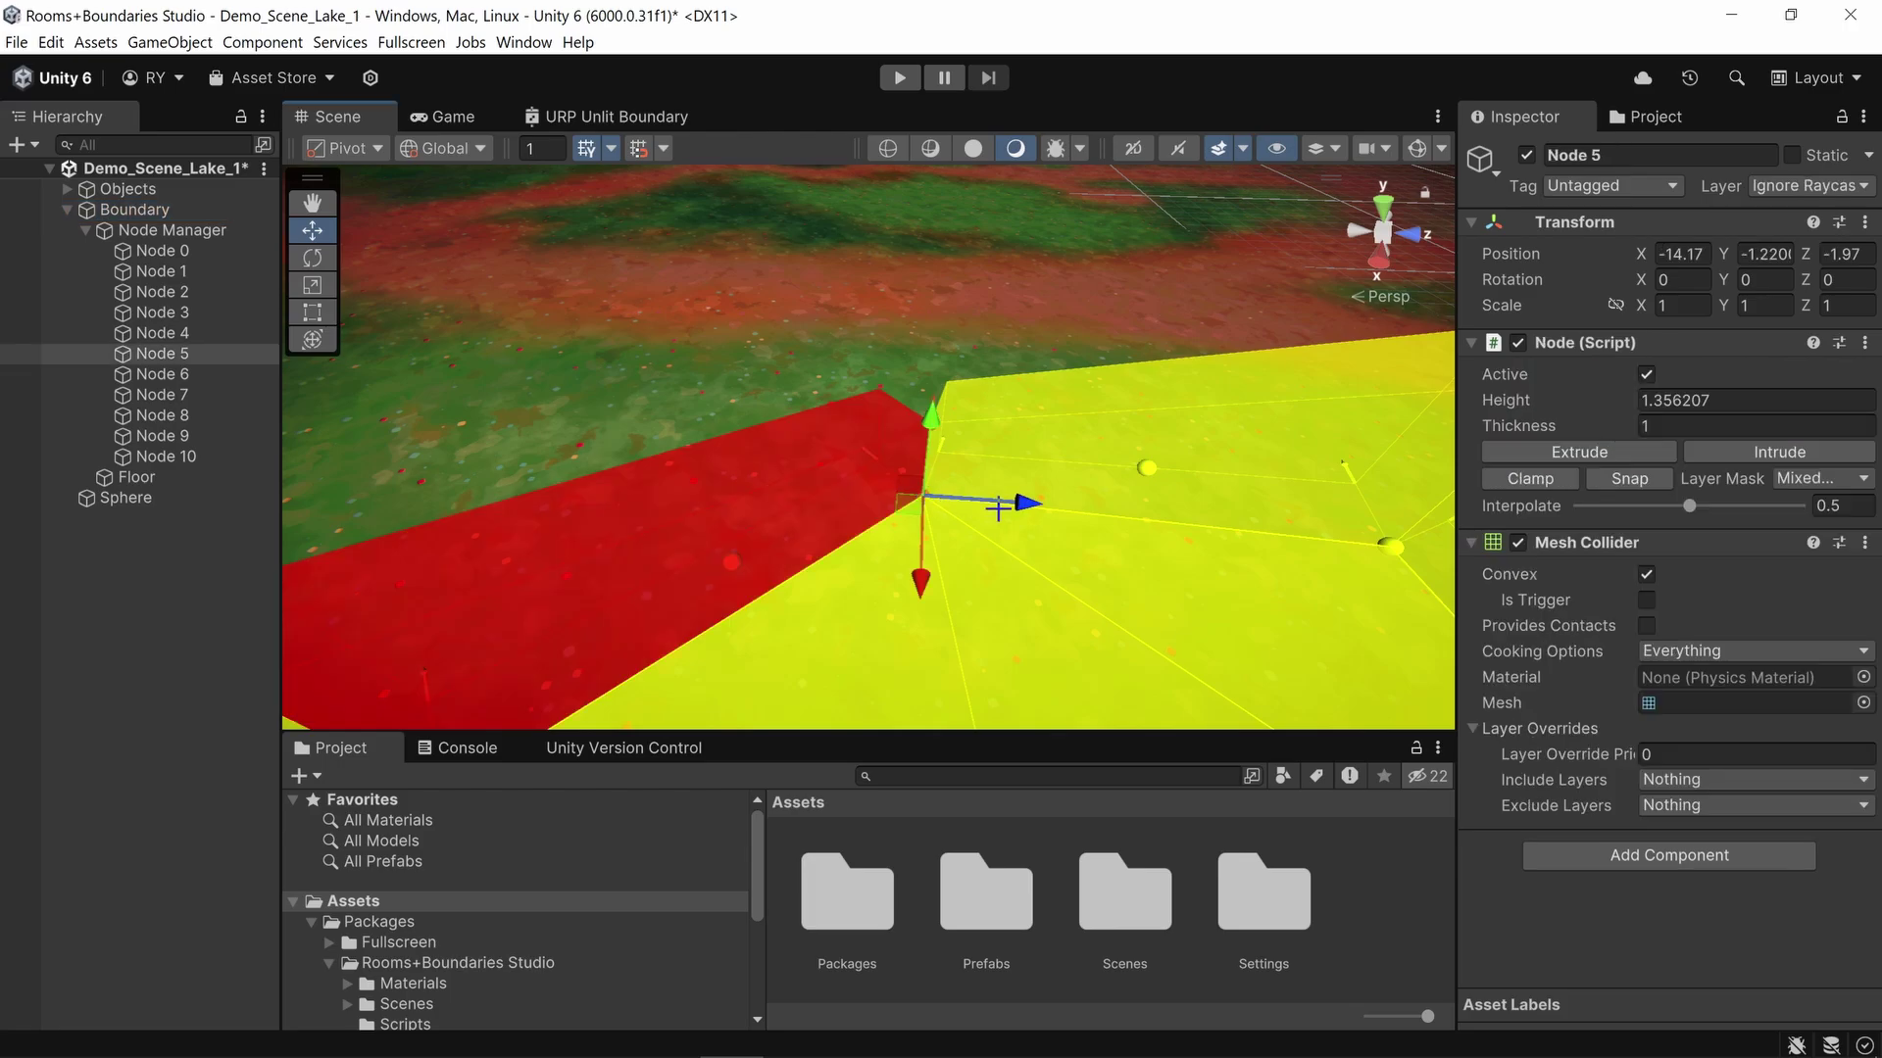
{"action": "scroll", "coordinate": [1007, 504], "scroll_direction": "up", "scroll_amount": 3, "text": "shift"}
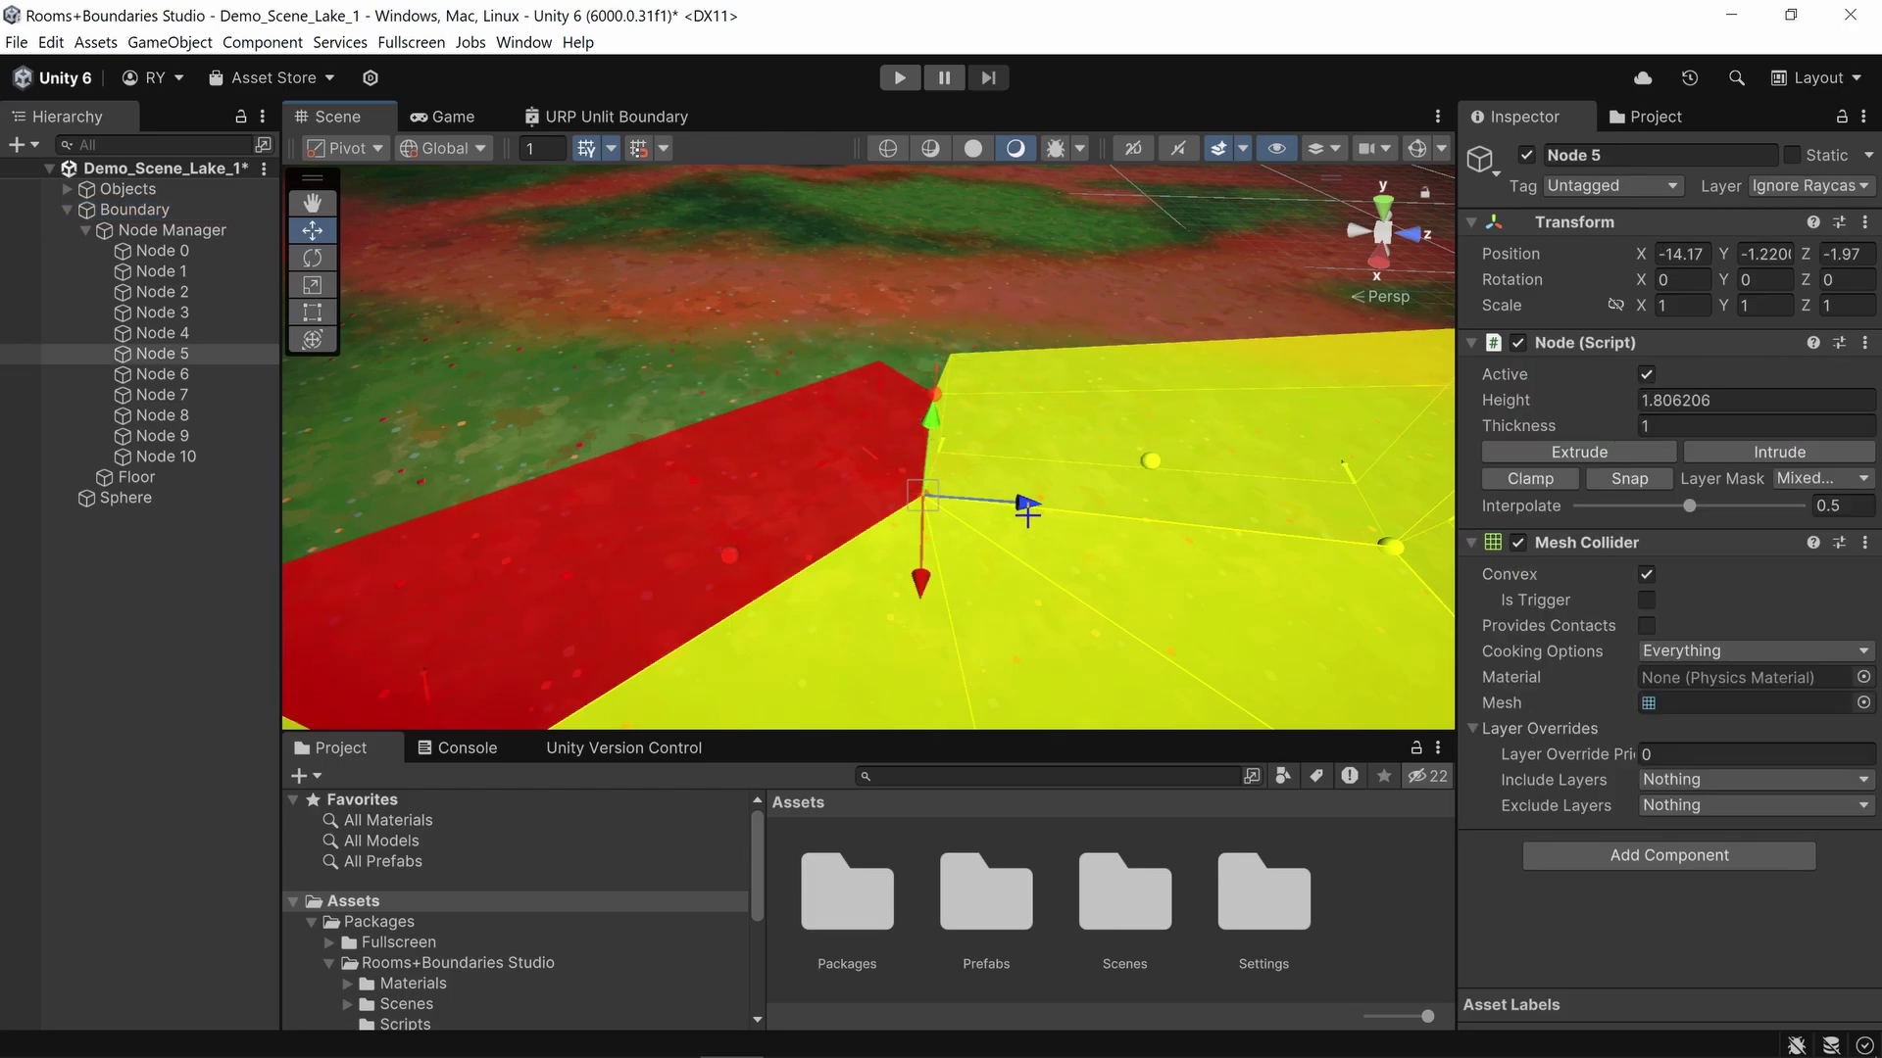
{"action": "left_click", "coordinate": [134, 209]}
{"action": "left_click", "coordinate": [1716, 681]}
{"action": "left_click", "coordinate": [1656, 731]}
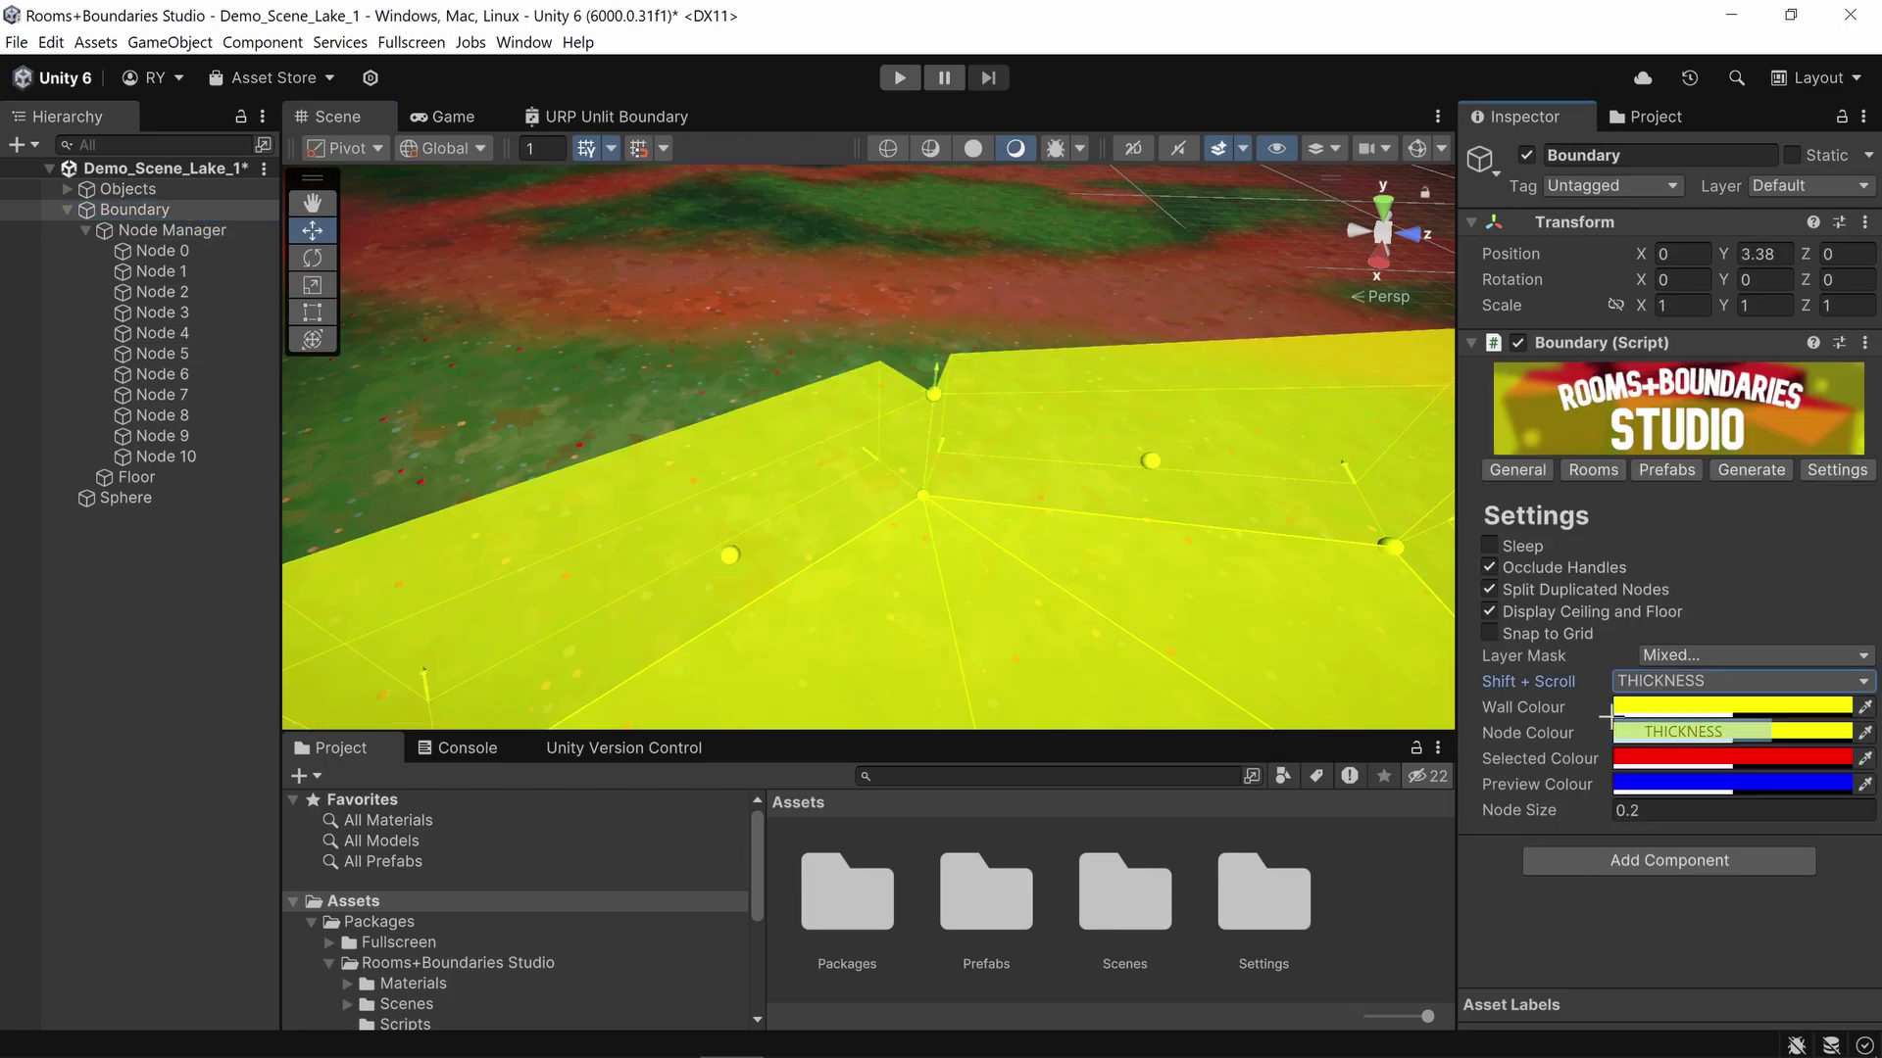
{"action": "left_click", "coordinate": [919, 498]}
{"action": "scroll", "coordinate": [1062, 519], "scroll_direction": "up", "scroll_amount": 5, "text": "shift"}
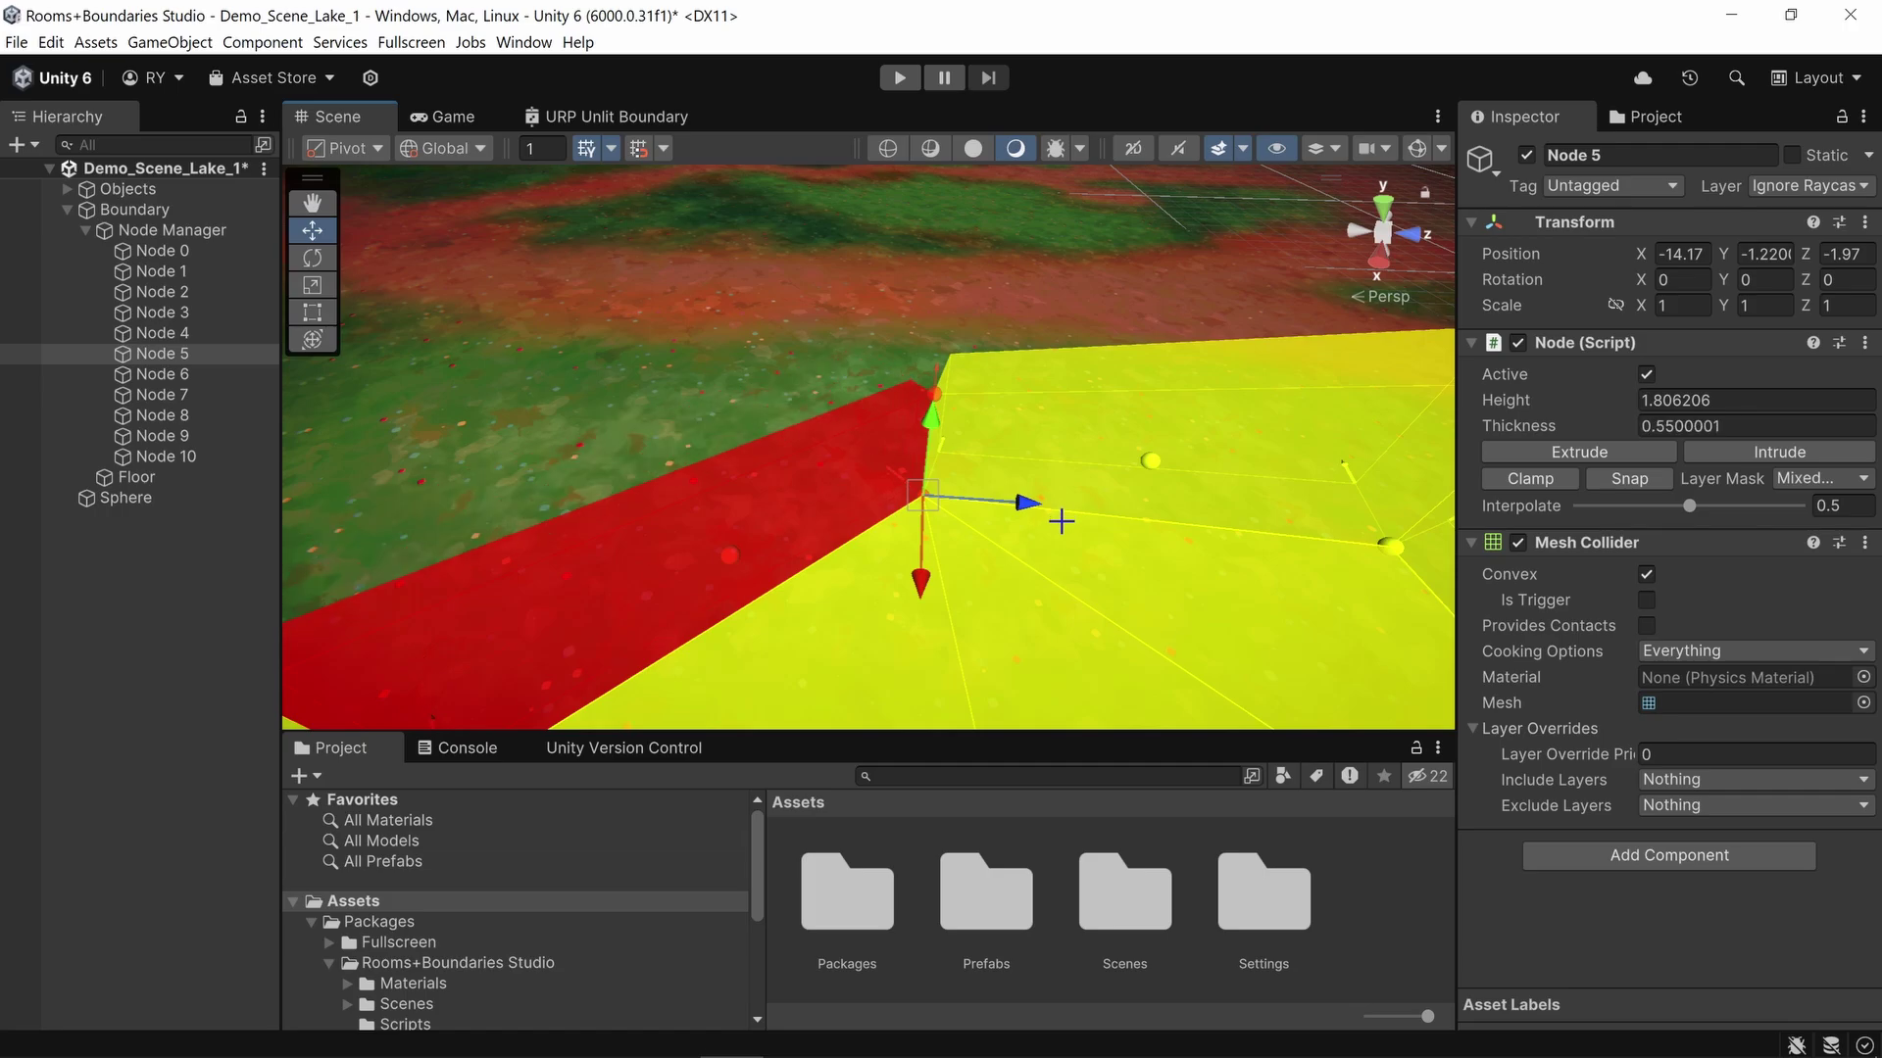
{"action": "left_click", "coordinate": [1061, 519]}
{"action": "left_click", "coordinate": [1666, 706]}
{"action": "left_click_drag", "start_coordinate": [1666, 703], "coordinate": [1615, 730]}
{"action": "left_click_drag", "start_coordinate": [1840, 814], "coordinate": [1849, 522]}
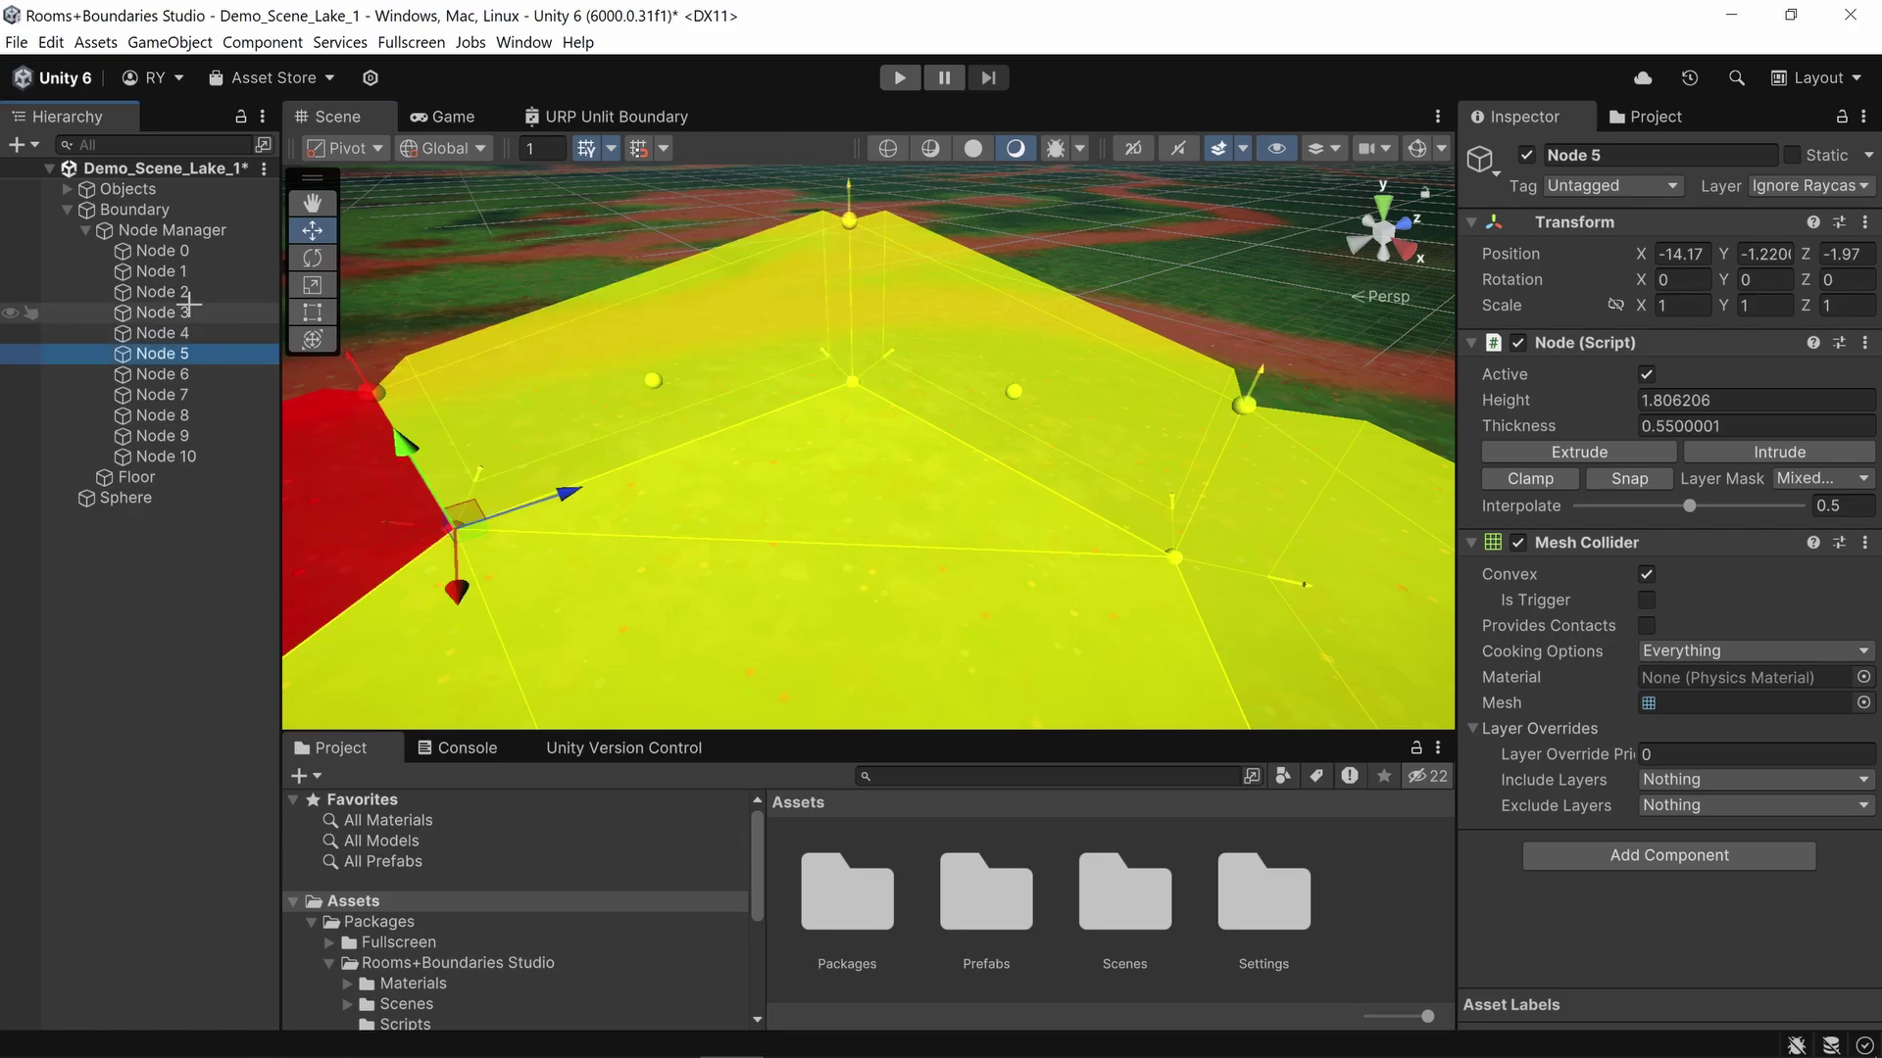
Step: Turn Node 4's Active option off and back on to test its wall section
{"action": "left_click", "coordinate": [167, 312]}
{"action": "left_click", "coordinate": [162, 332]}
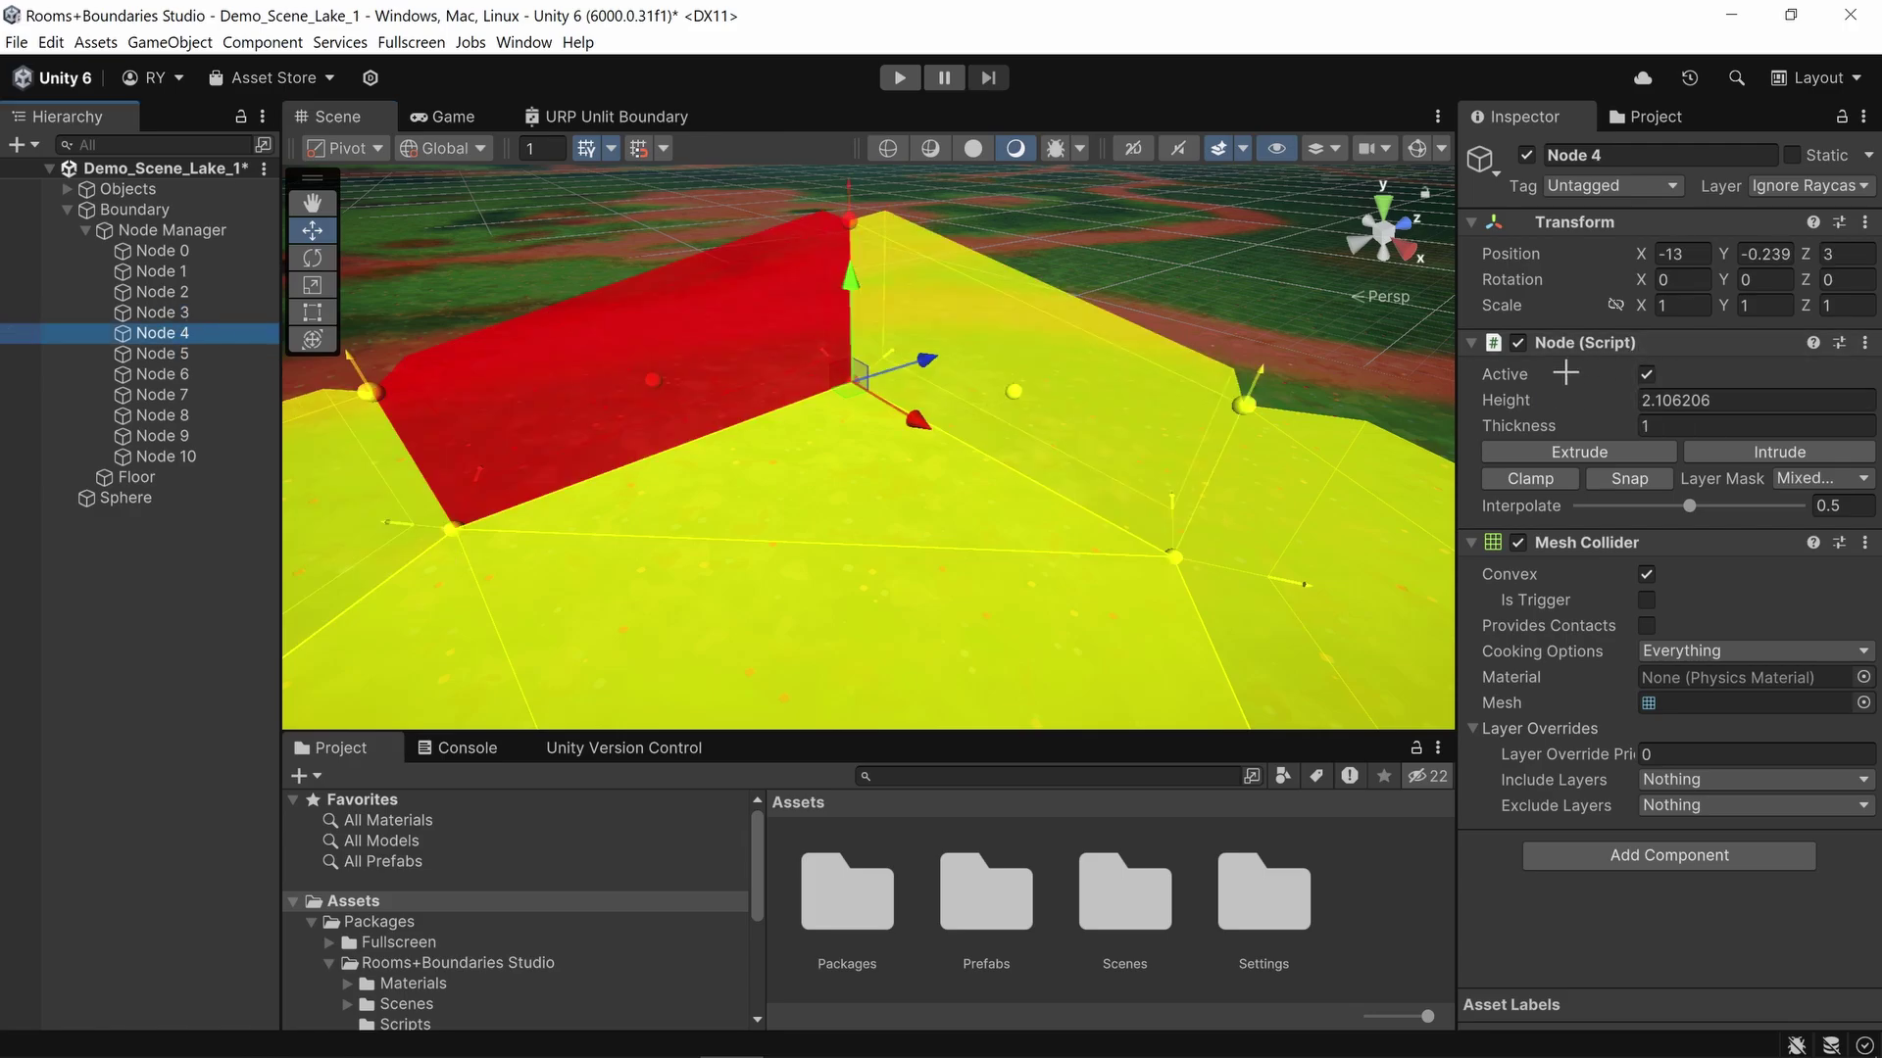
{"action": "left_click", "coordinate": [1645, 374]}
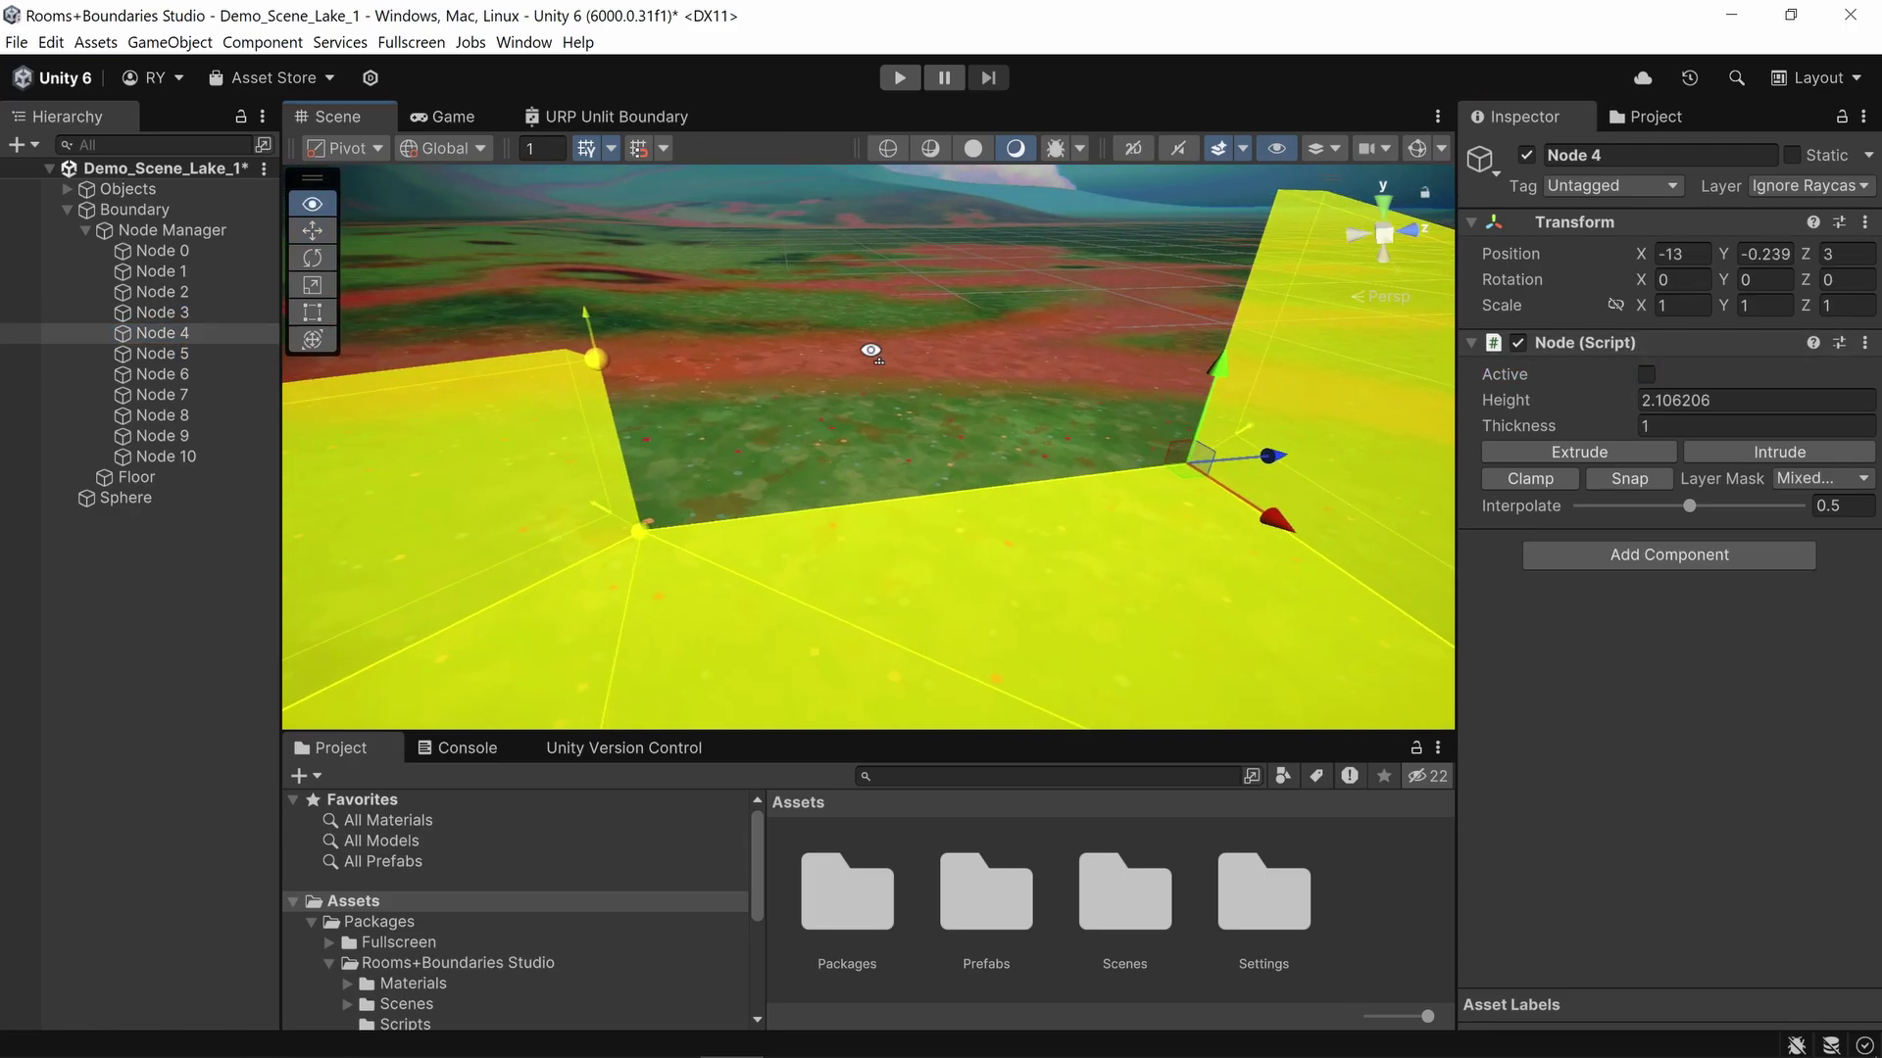
{"action": "left_click", "coordinate": [1646, 374]}
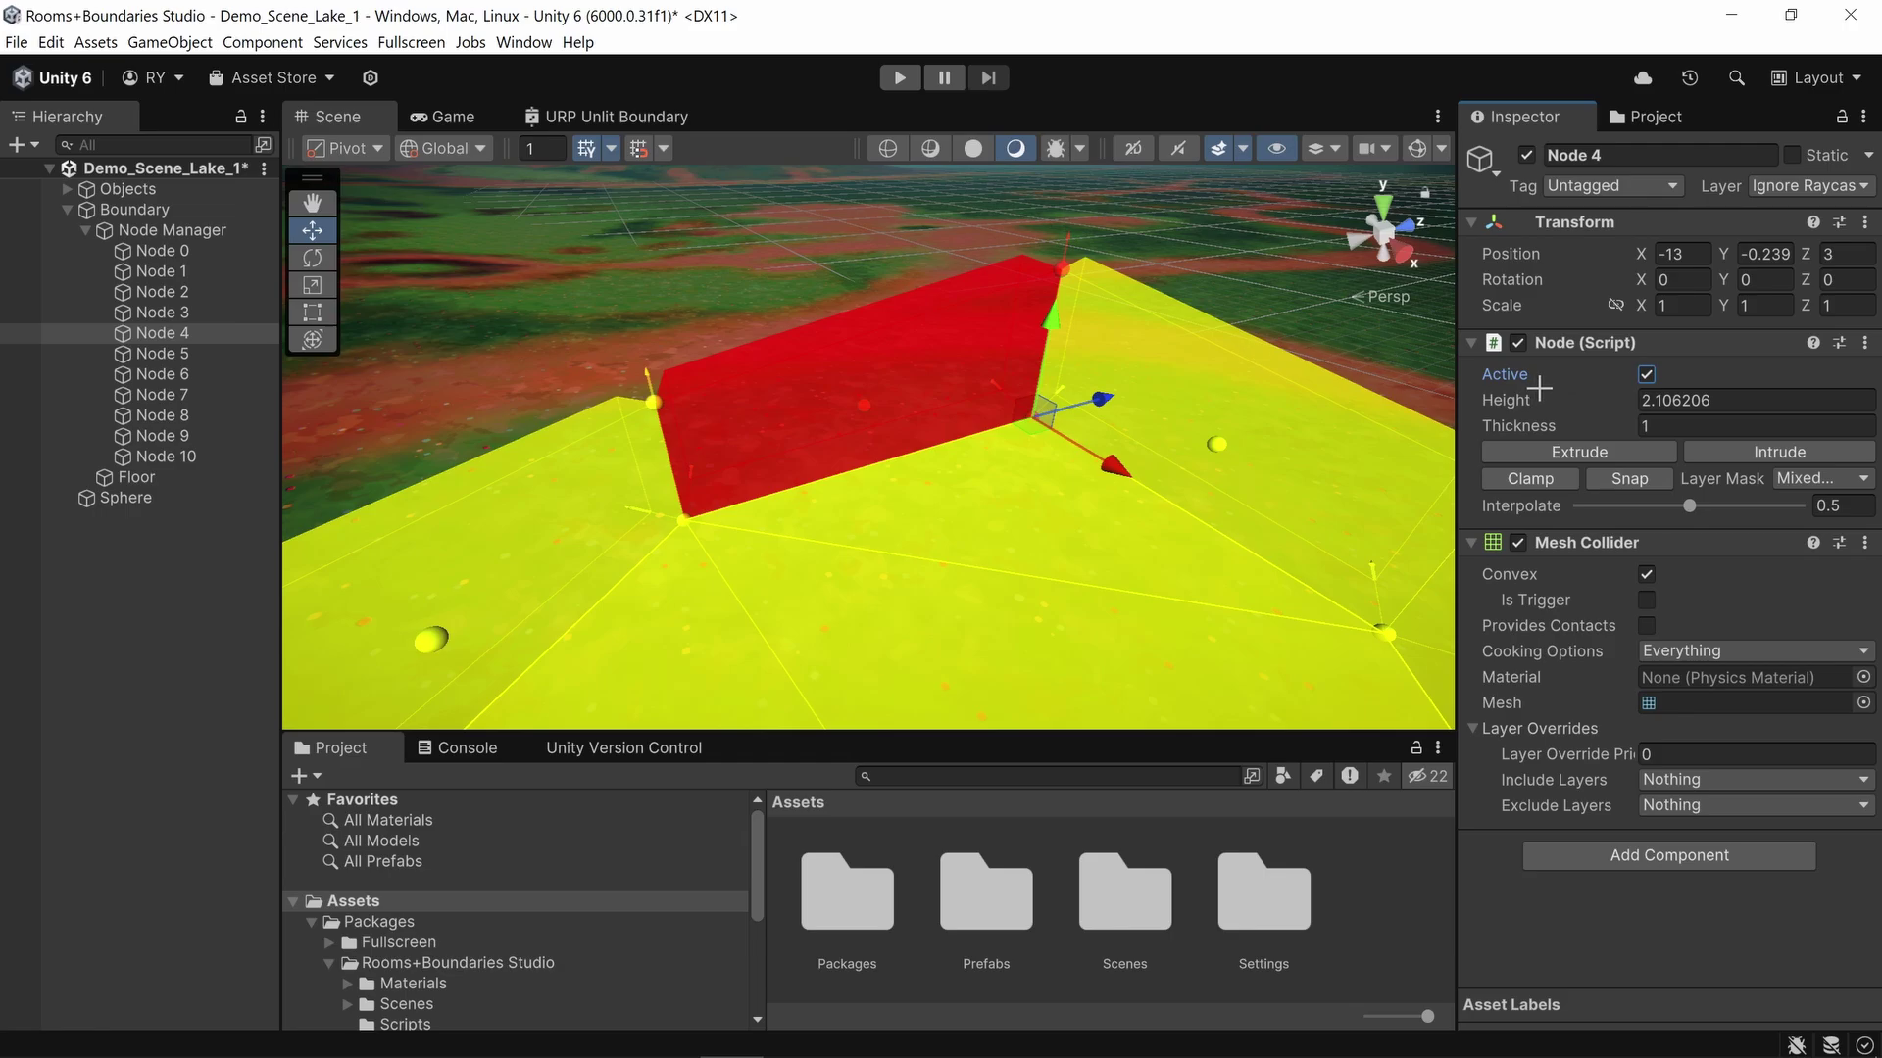
Step: Set Node 4's height to 1.94 and extrude a new wall section from it
{"action": "left_click_drag", "start_coordinate": [1509, 400], "coordinate": [1527, 433]}
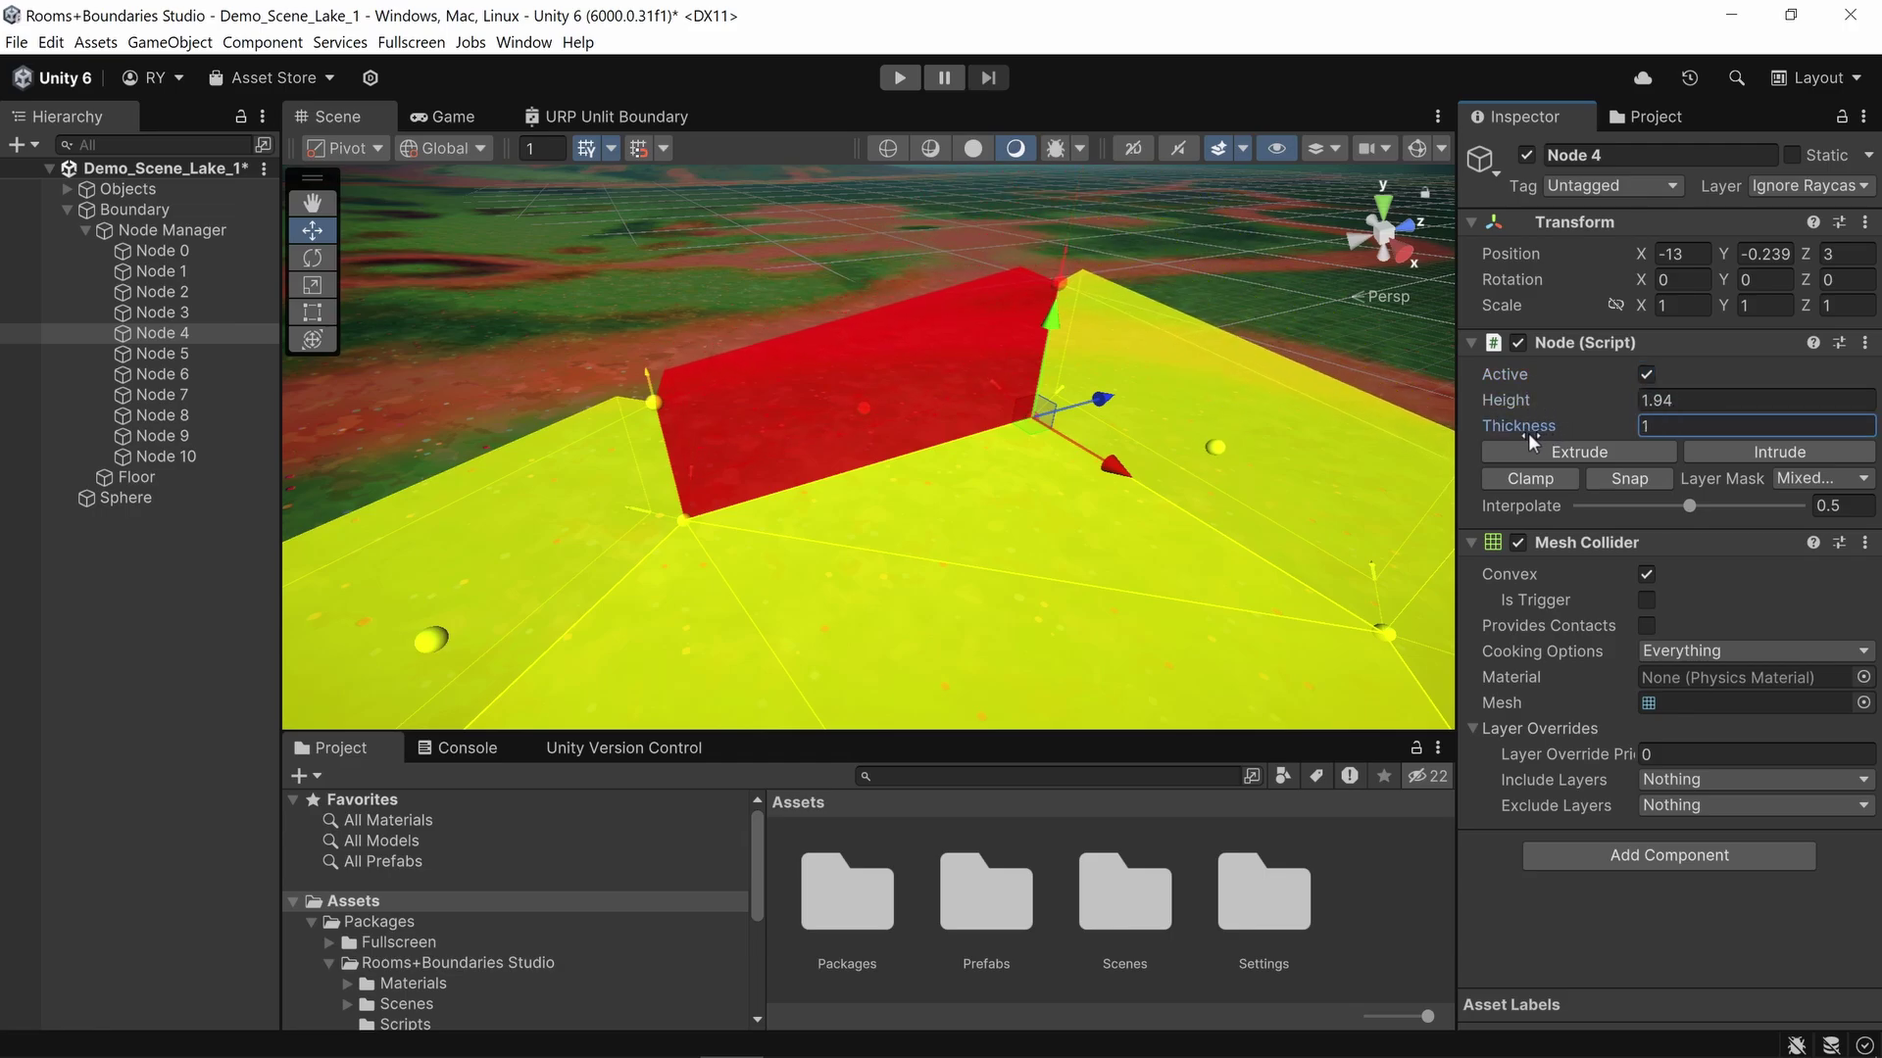
{"action": "left_click", "coordinate": [1586, 453]}
{"action": "right_click_drag", "start_coordinate": [1039, 432], "coordinate": [1097, 500]}
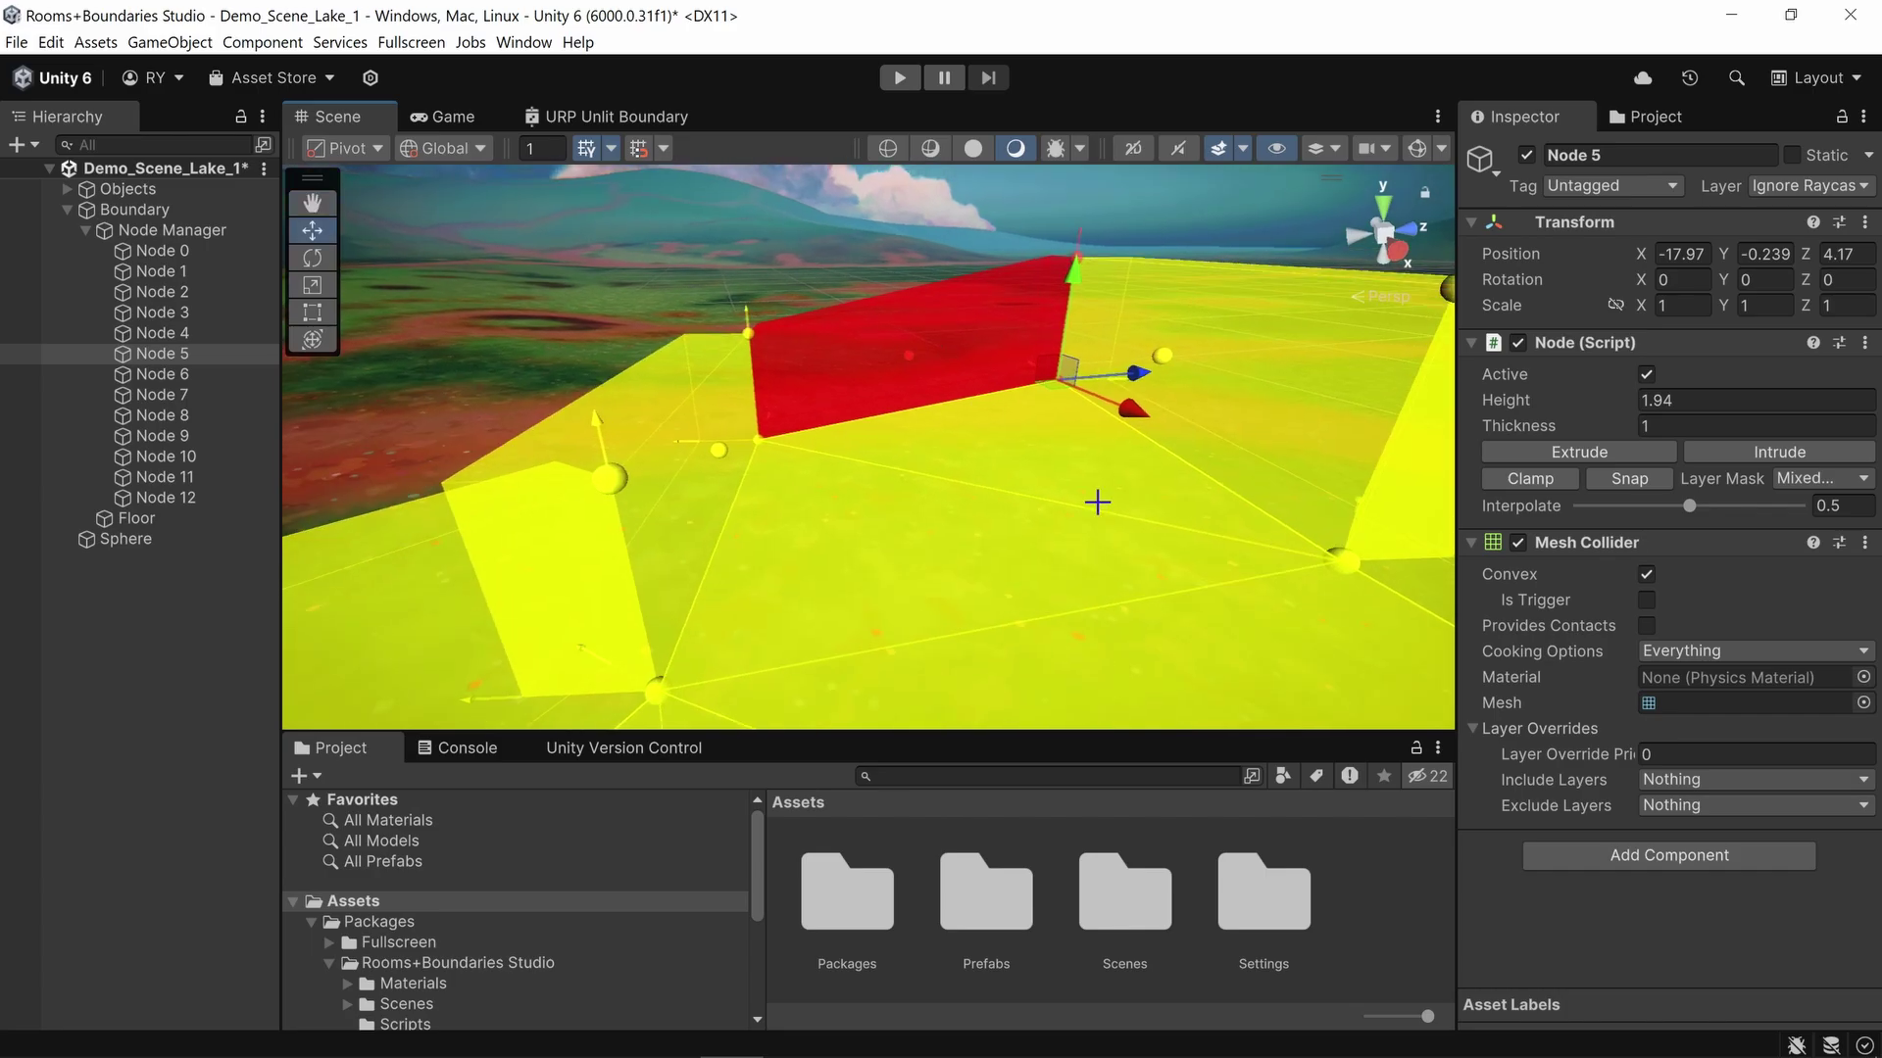
{"action": "right_click_drag", "start_coordinate": [1036, 396], "coordinate": [960, 353]}
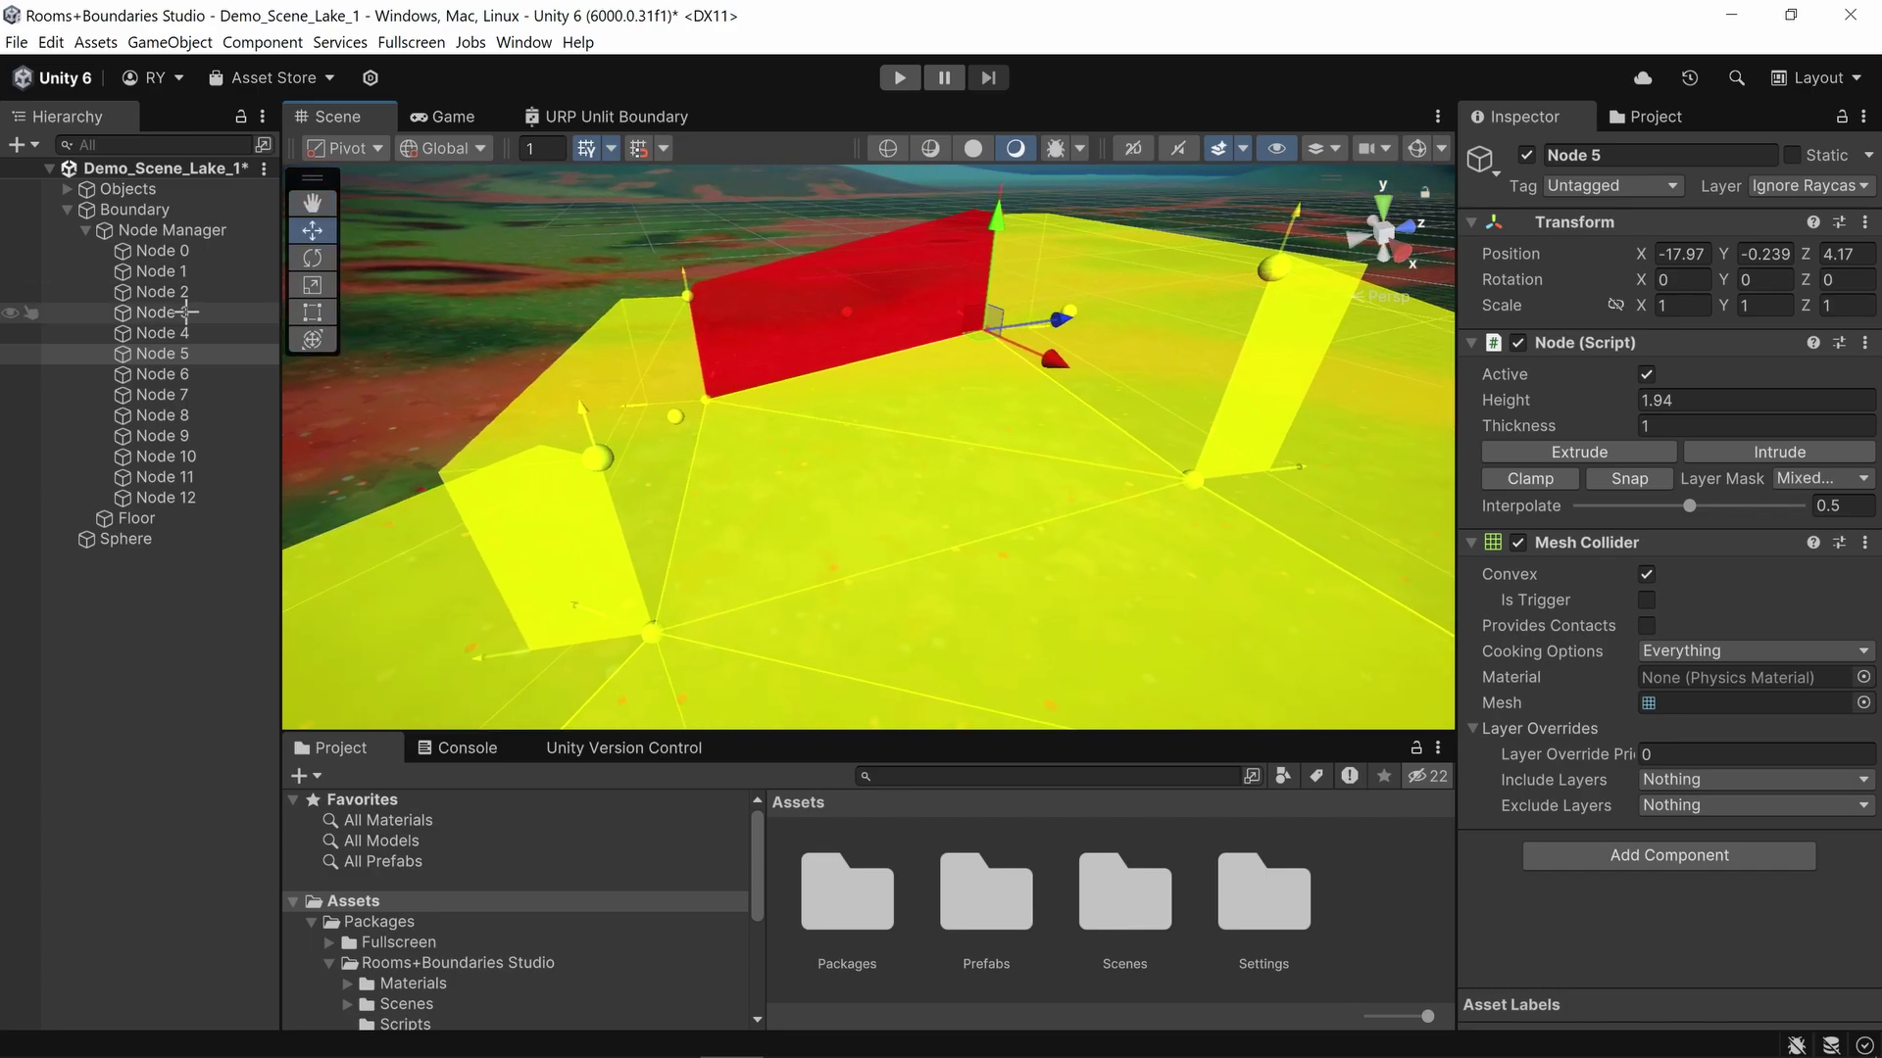
Step: Clamp Node 5 to the ground, snap it to X -18, Z 4, and set its Interpolate value to about 0.503
{"action": "left_click", "coordinate": [1531, 480]}
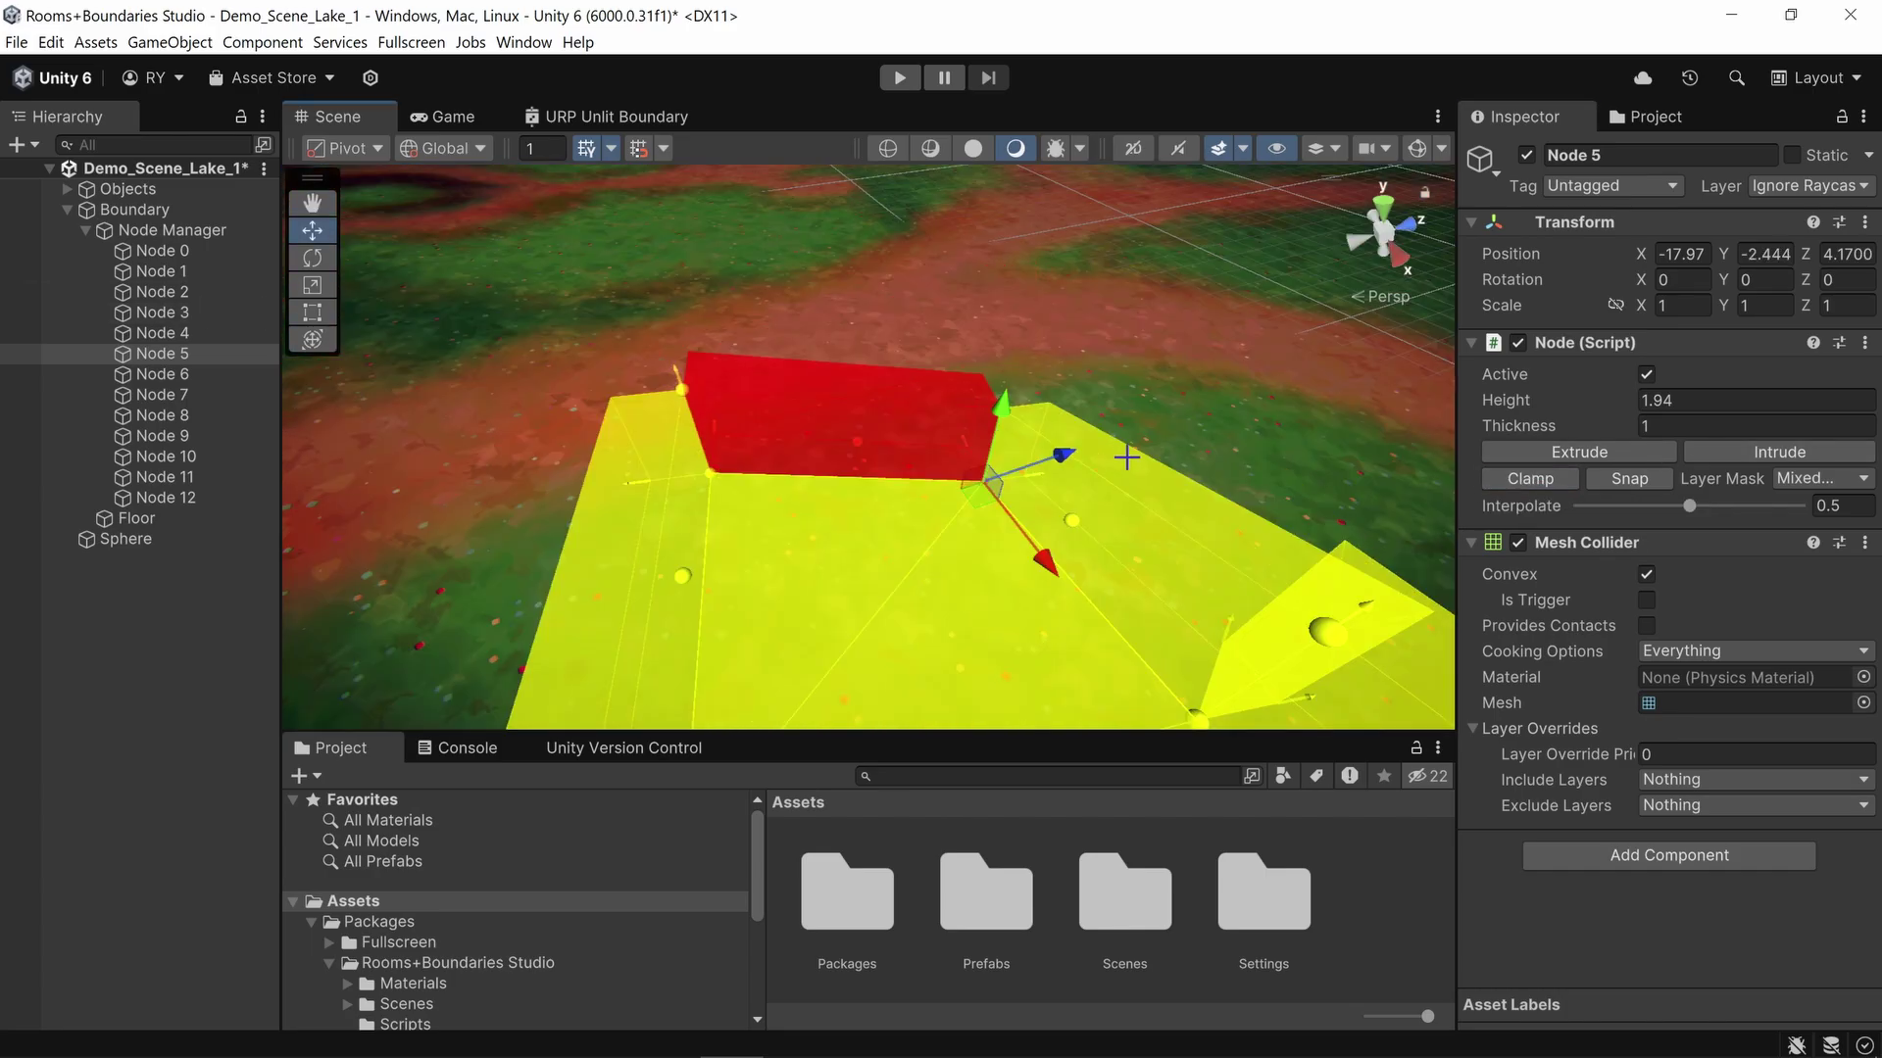
{"action": "key", "text": "f"}
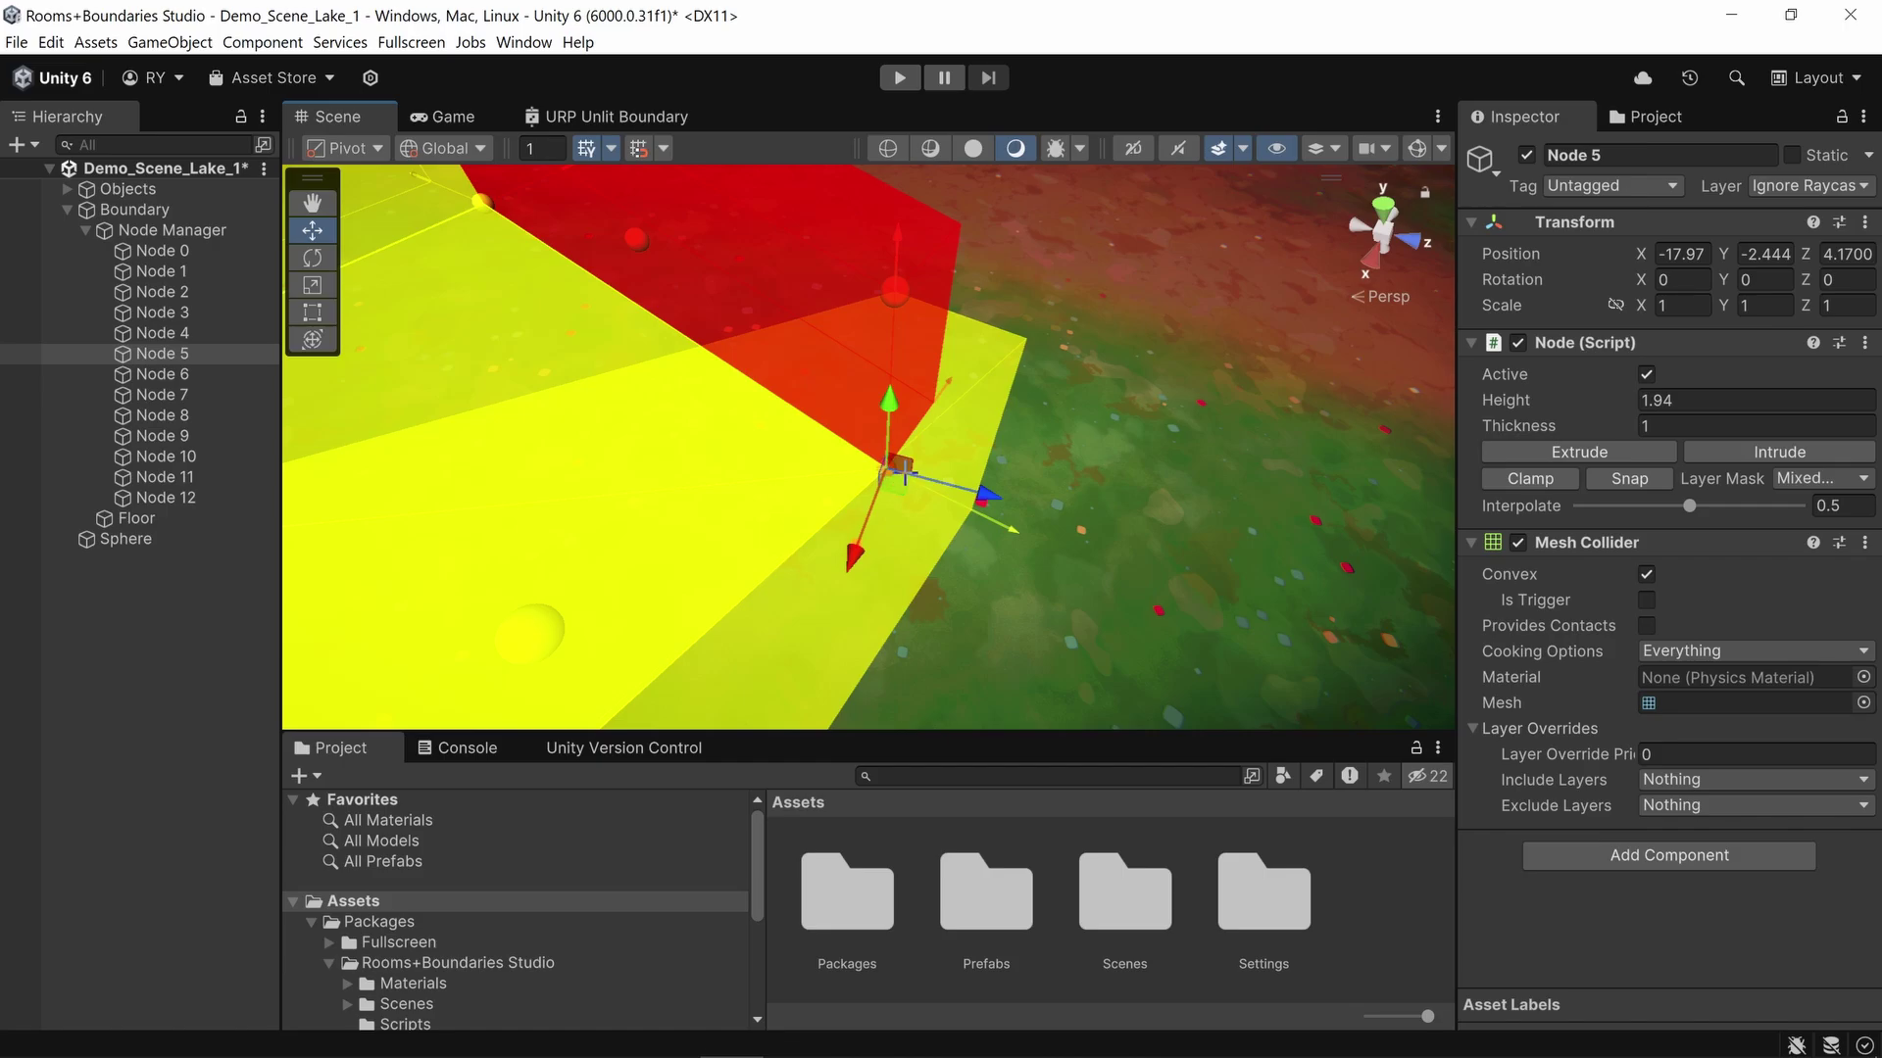
{"action": "left_click", "coordinate": [1629, 479]}
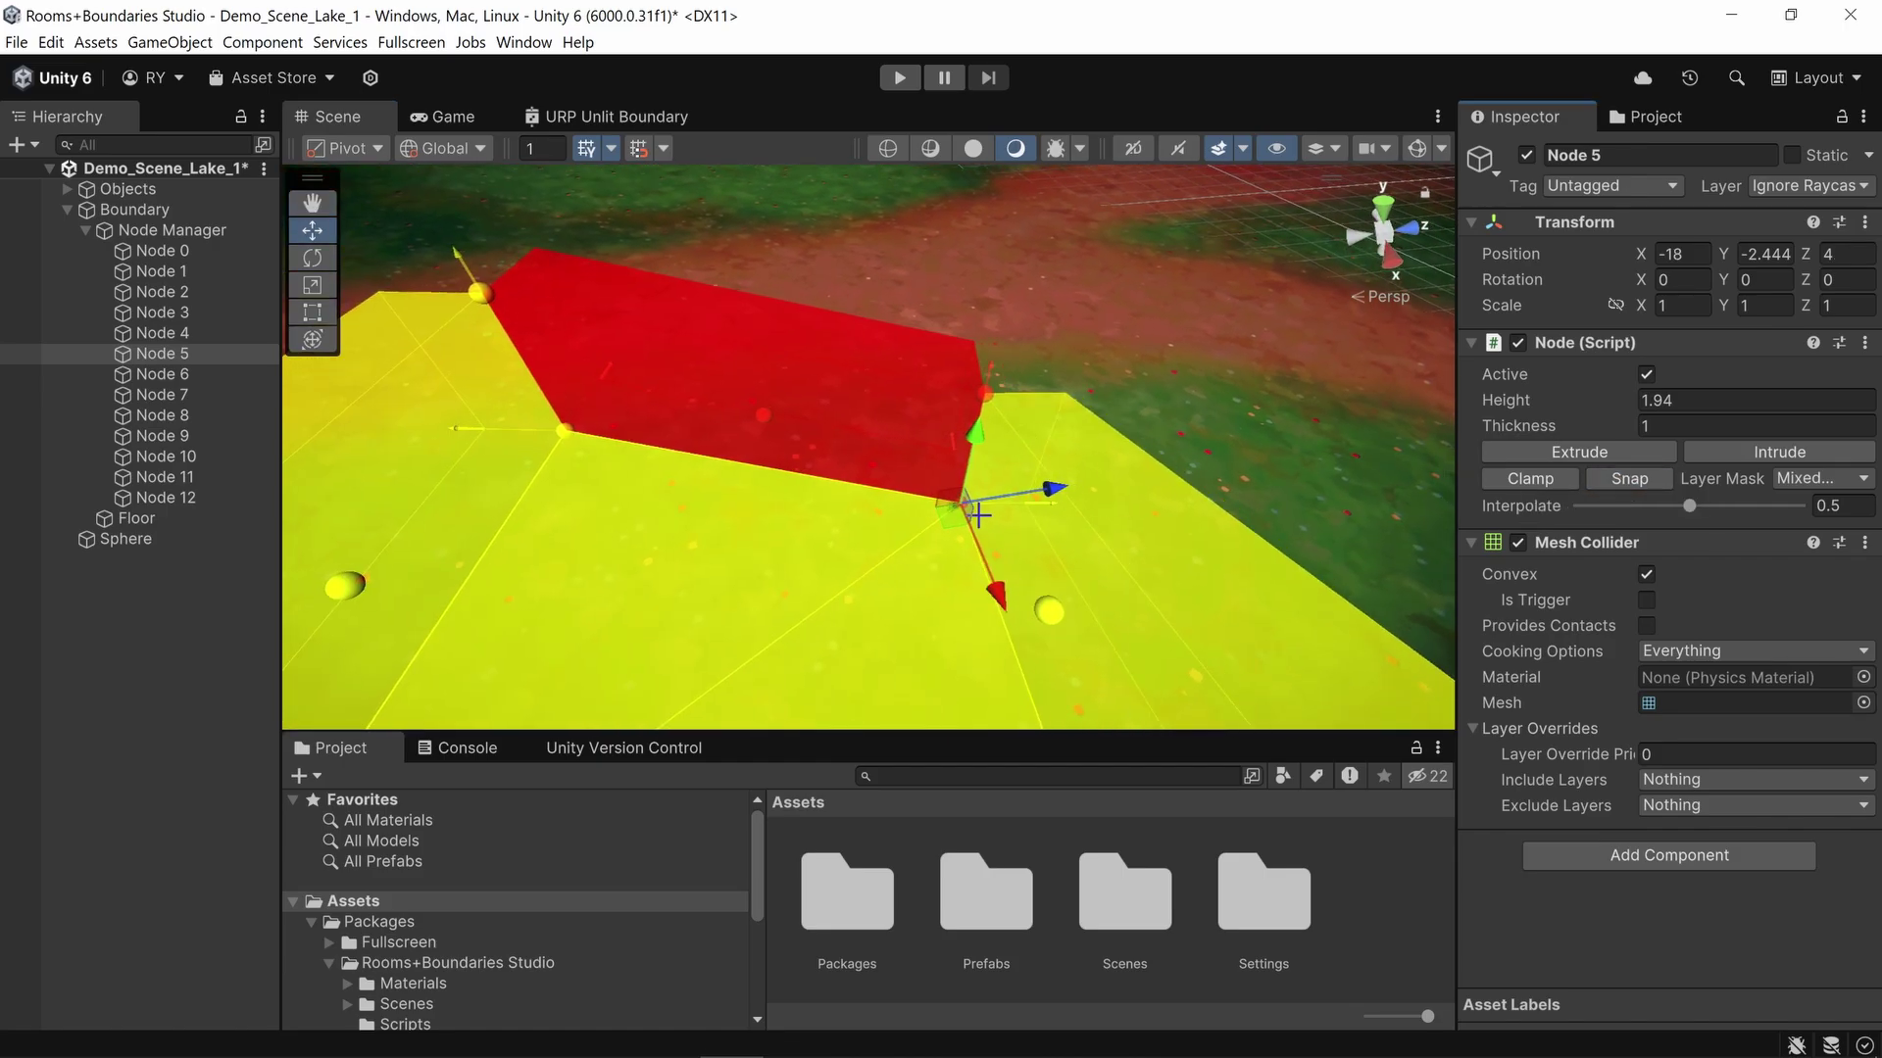
{"action": "left_click_drag", "start_coordinate": [1073, 501], "coordinate": [1420, 498], "text": "alt"}
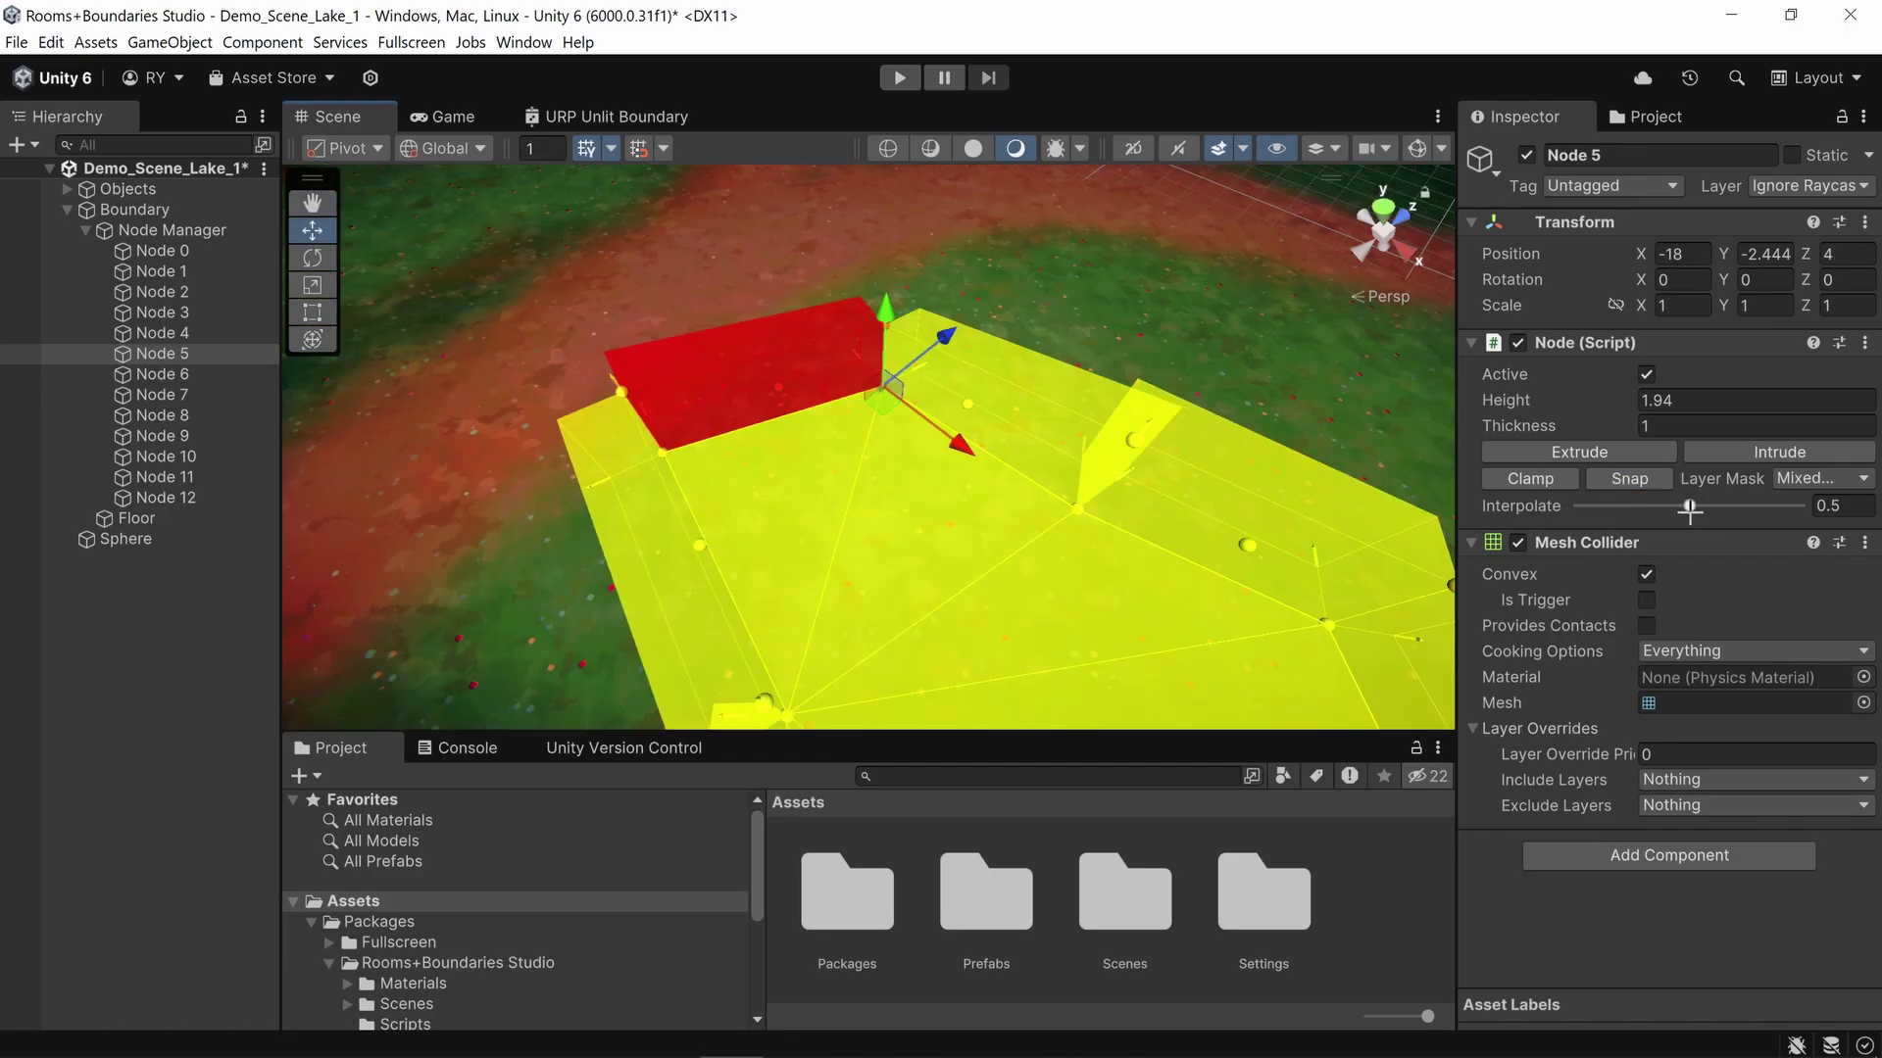
{"action": "mouse_move", "coordinate": [1690, 508]}
{"action": "left_mouse_down"}
{"action": "mouse_move", "coordinate": [1657, 509]}
{"action": "mouse_move", "coordinate": [1710, 510]}
{"action": "mouse_move", "coordinate": [1594, 510]}
{"action": "mouse_move", "coordinate": [1756, 509]}
{"action": "mouse_move", "coordinate": [1635, 511]}
{"action": "mouse_move", "coordinate": [1695, 509]}
{"action": "mouse_move", "coordinate": [1666, 509]}
{"action": "left_mouse_up"}
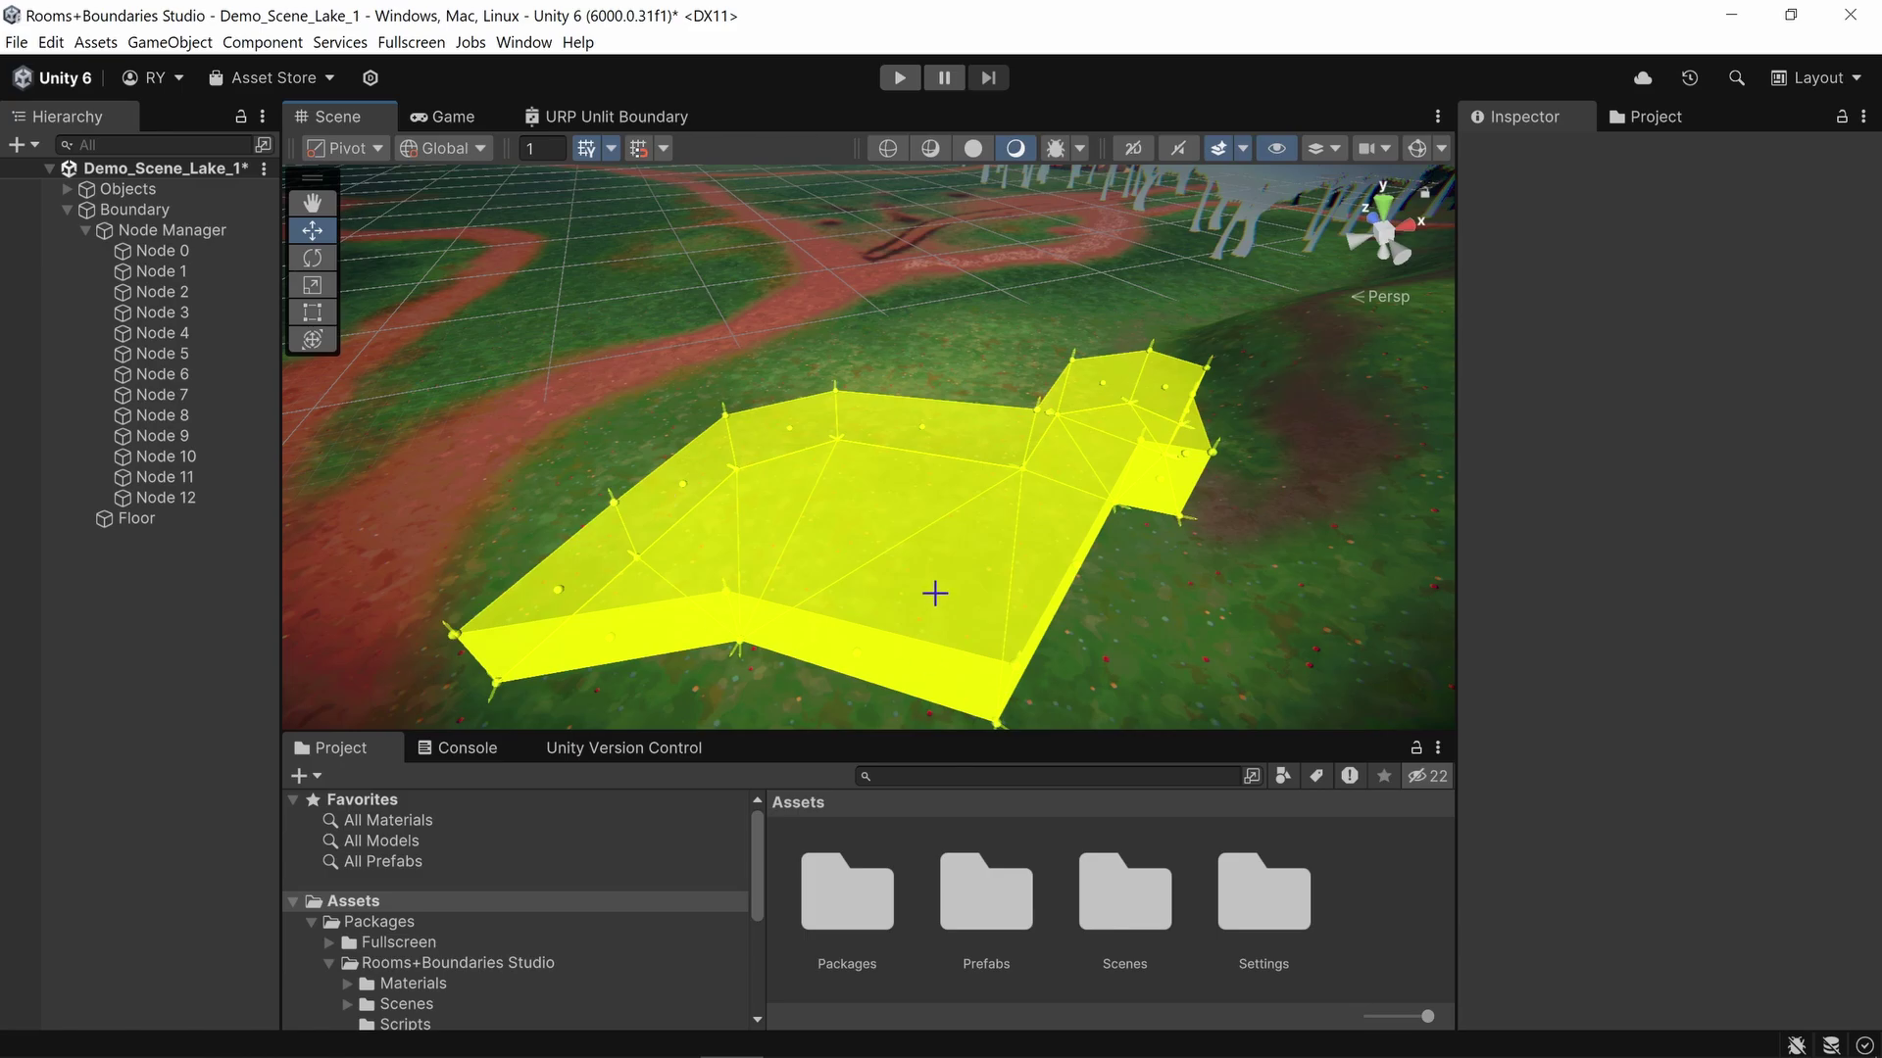
Step: Enable Rooms for the boundary and examine the mesh components on Node 0
{"action": "left_click", "coordinate": [138, 210]}
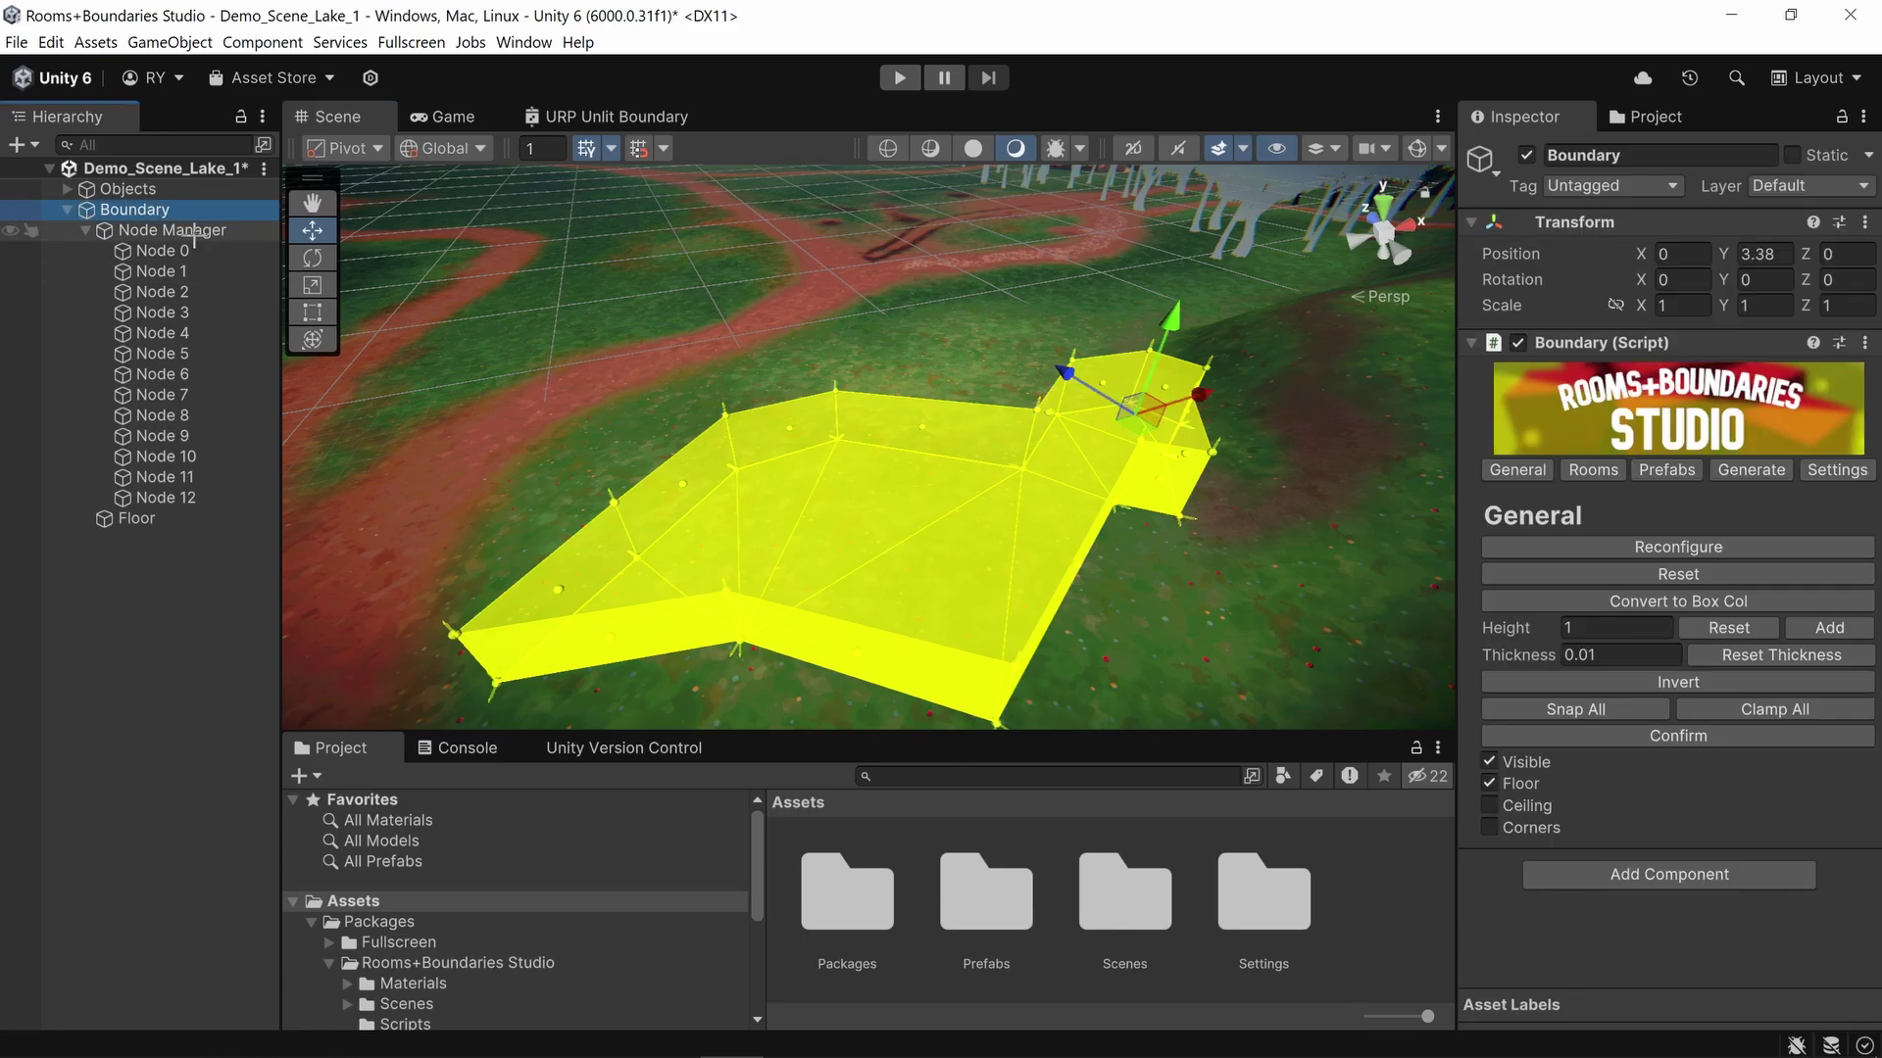
{"action": "left_click", "coordinate": [1595, 470]}
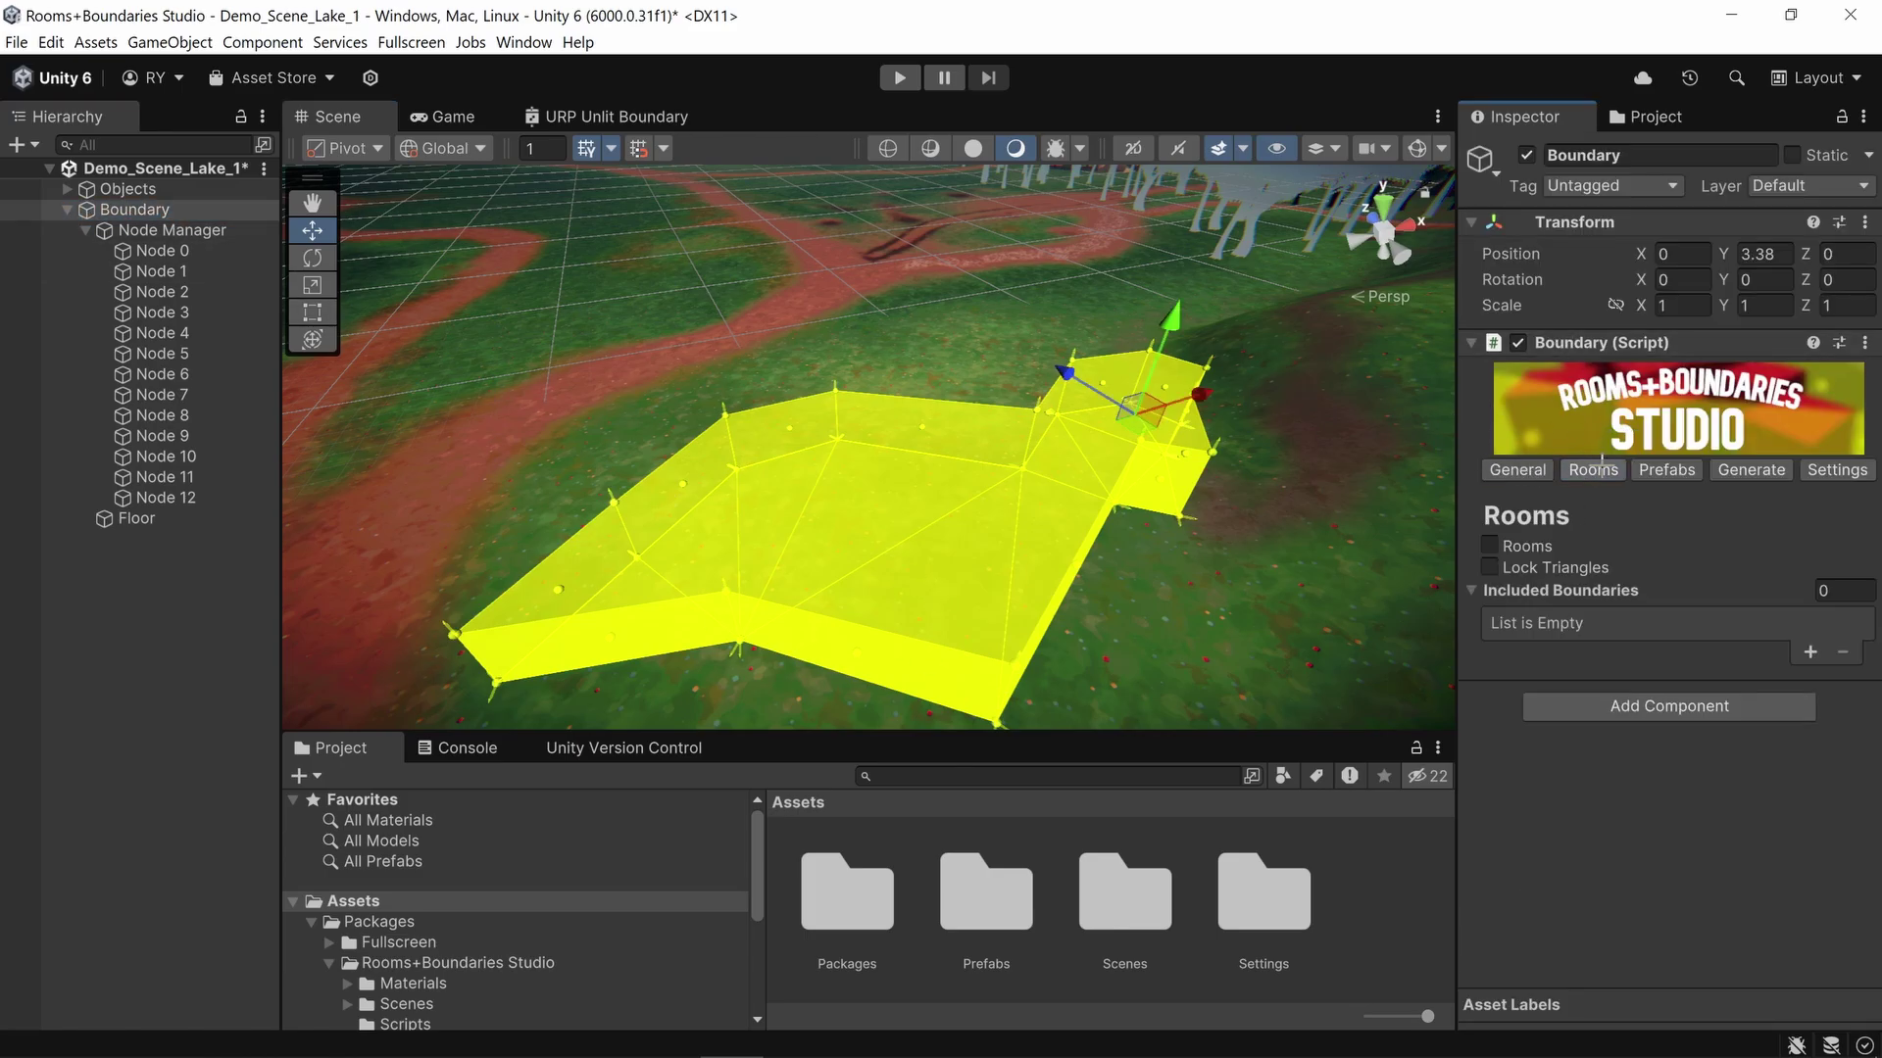
{"action": "left_click", "coordinate": [1490, 545]}
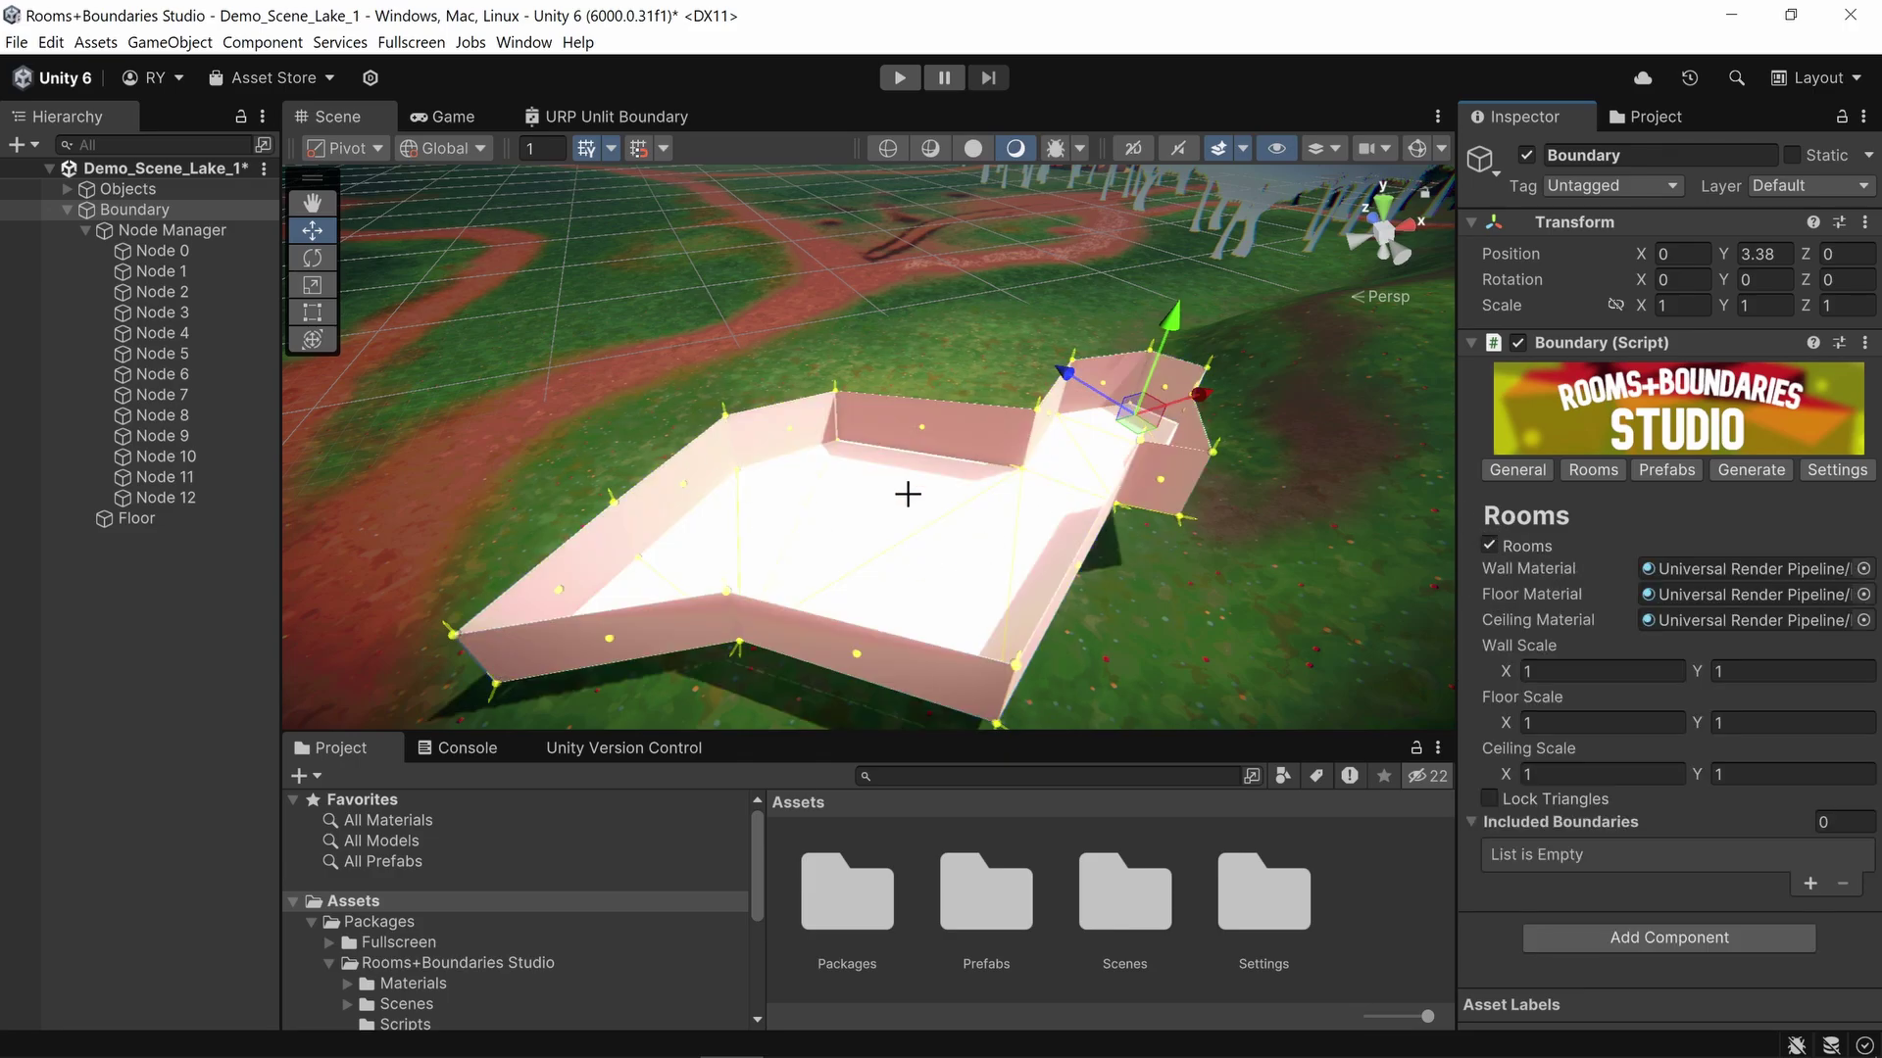
{"action": "left_click", "coordinate": [163, 250]}
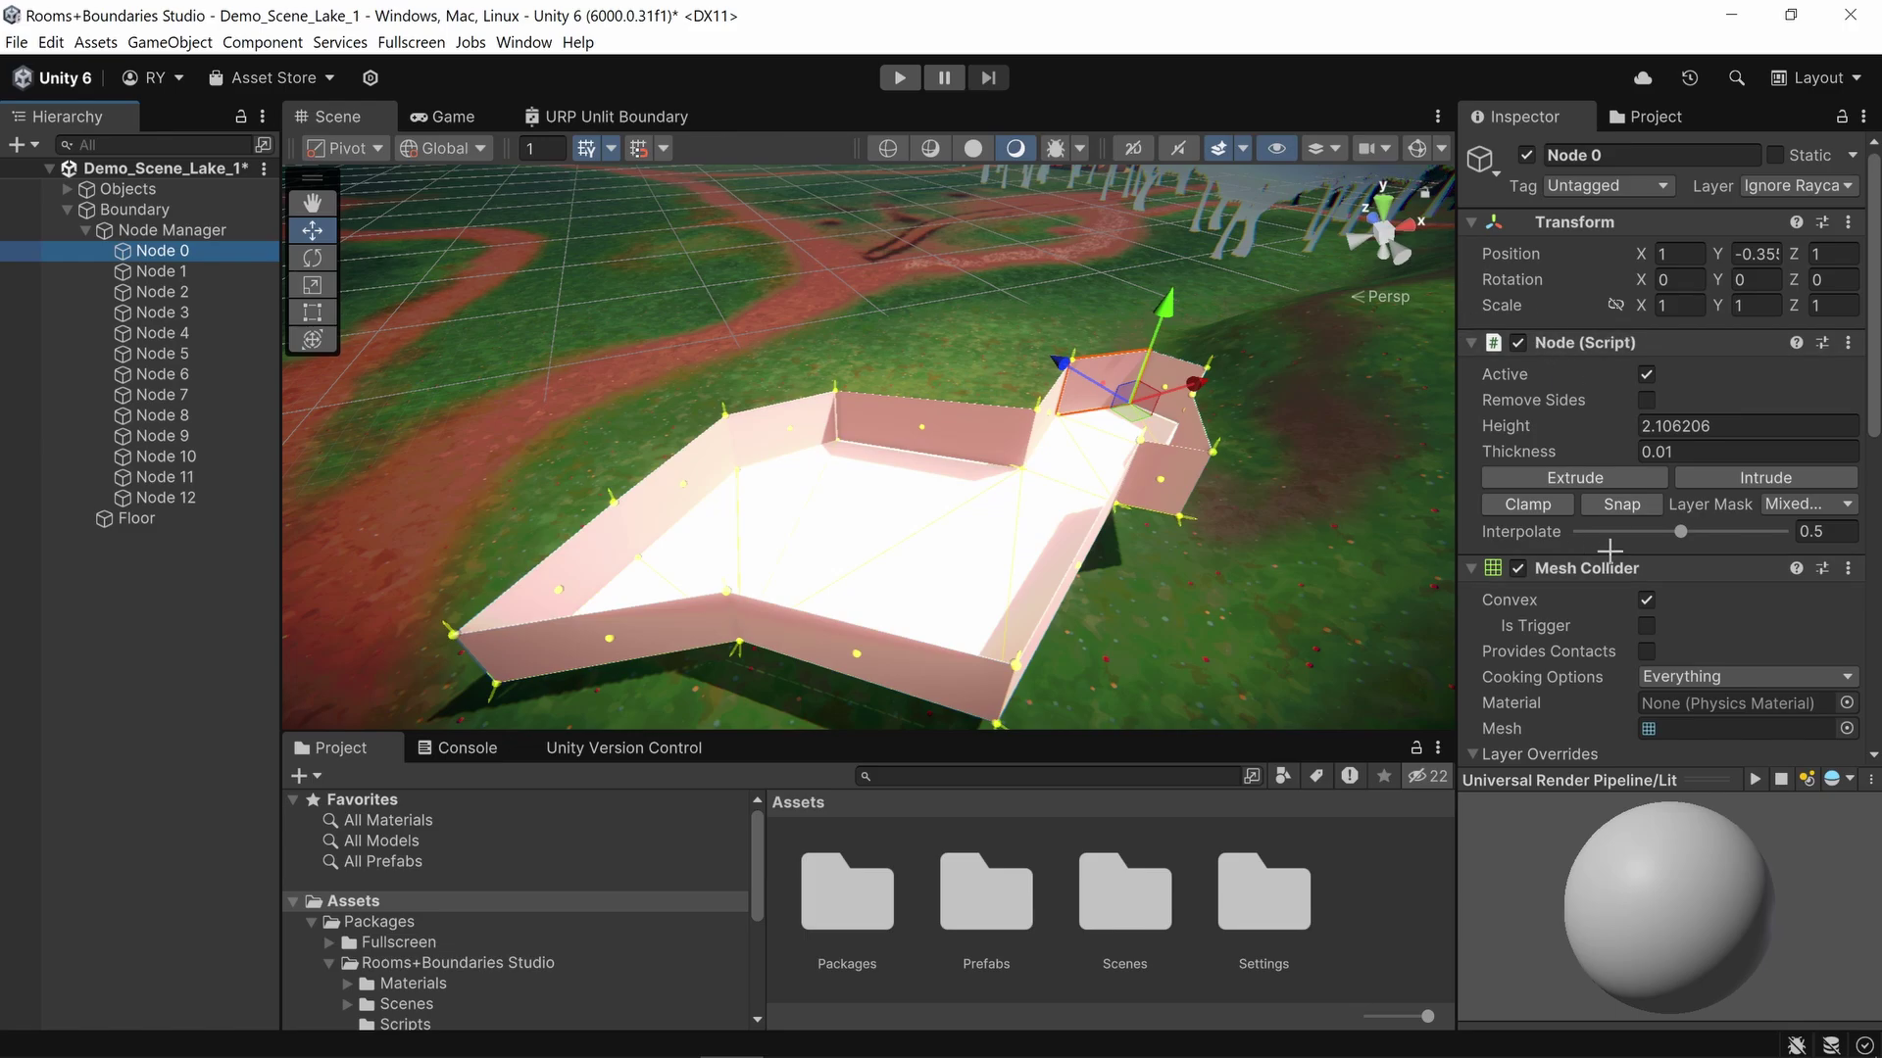
{"action": "scroll", "coordinate": [1588, 569], "scroll_direction": "down", "scroll_amount": 5}
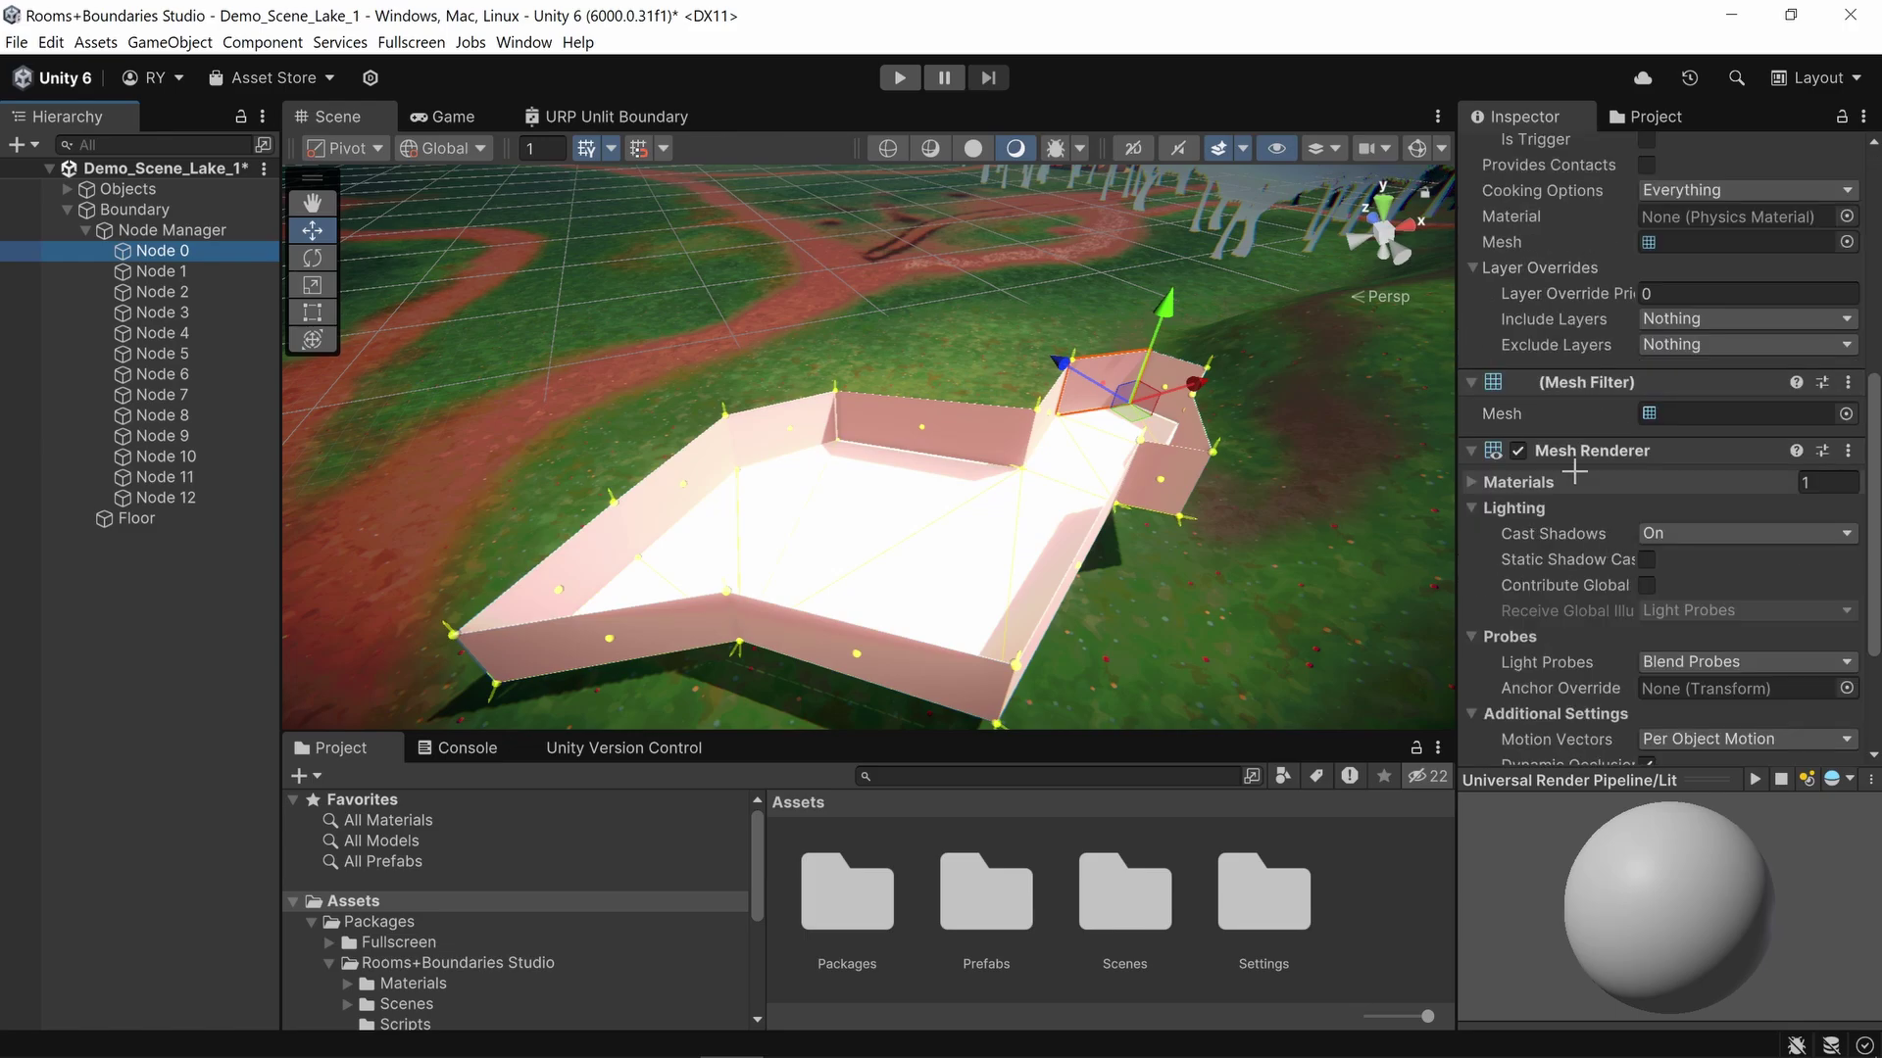
{"action": "scroll", "coordinate": [1598, 485], "scroll_direction": "down", "scroll_amount": 3}
{"action": "scroll", "coordinate": [1627, 505], "scroll_direction": "up", "scroll_amount": 10}
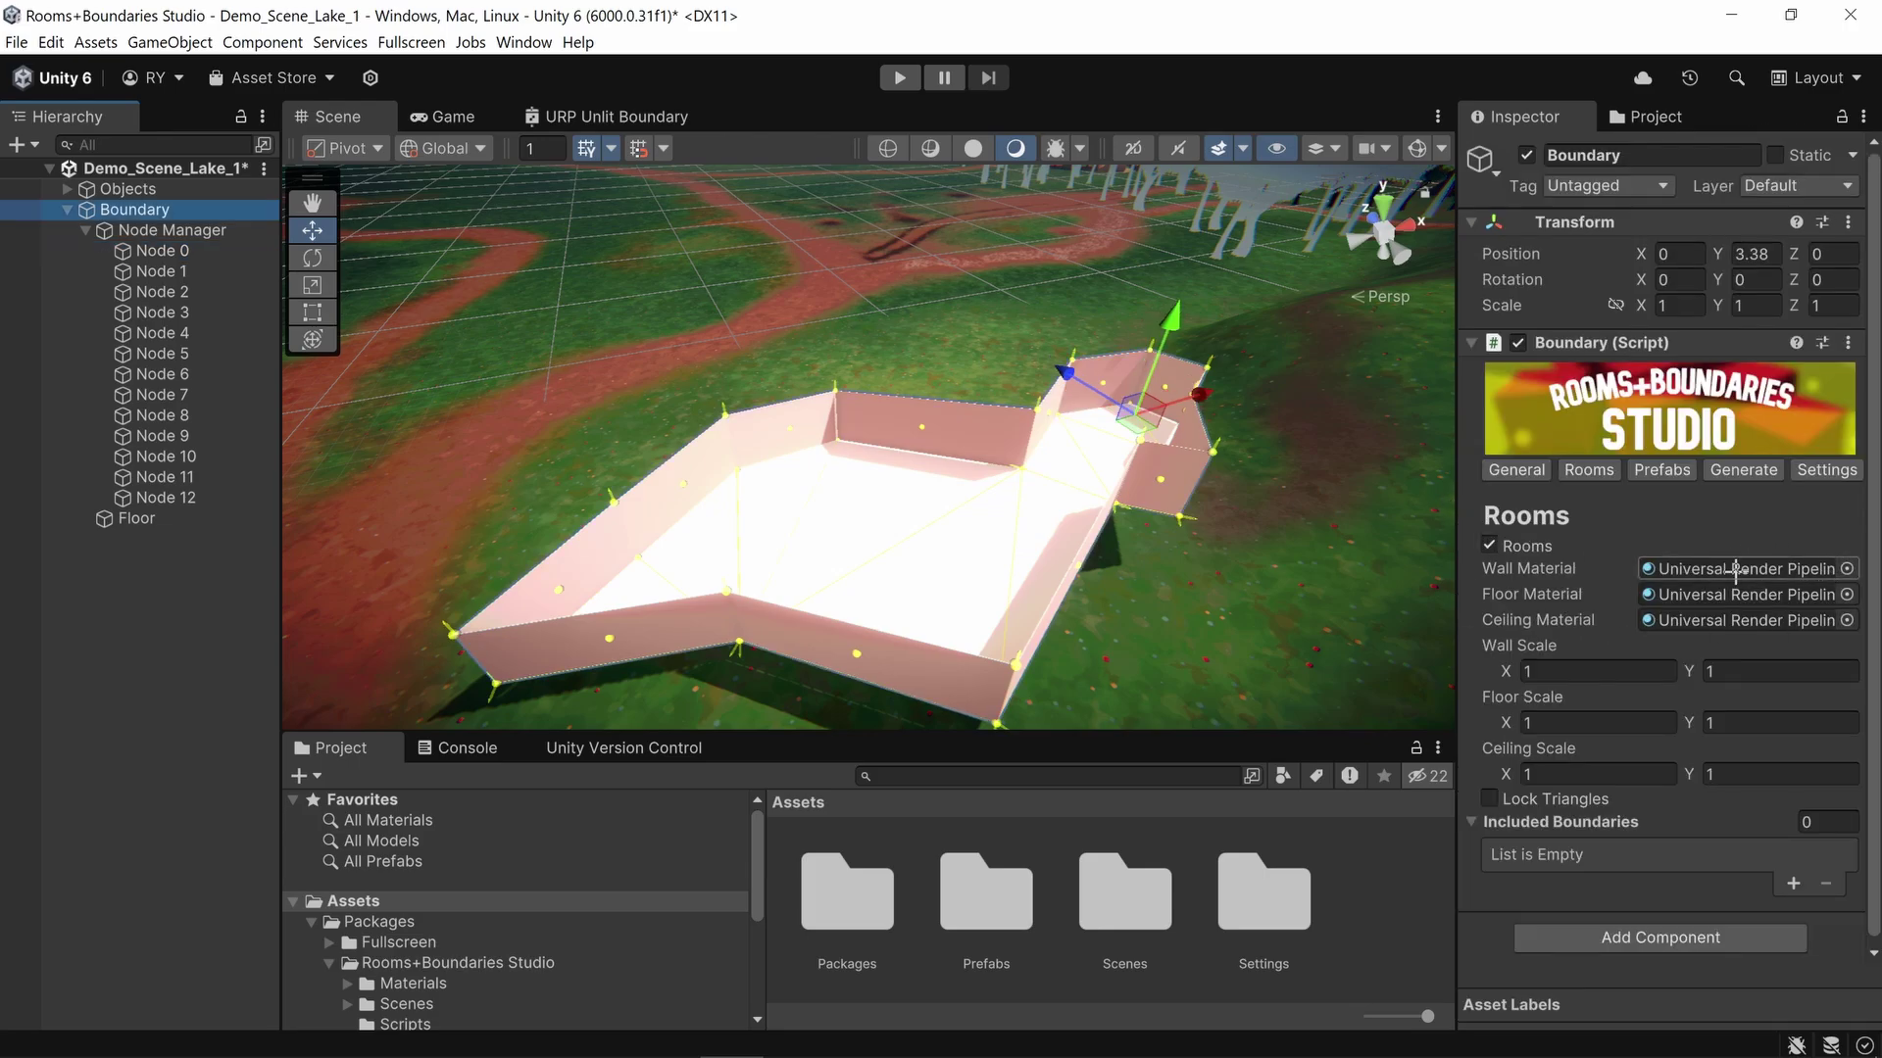
Step: Assign M_YFMM_01 as the boundary's Wall Material
{"action": "left_click", "coordinate": [1849, 568]}
{"action": "left_click", "coordinate": [1236, 601]}
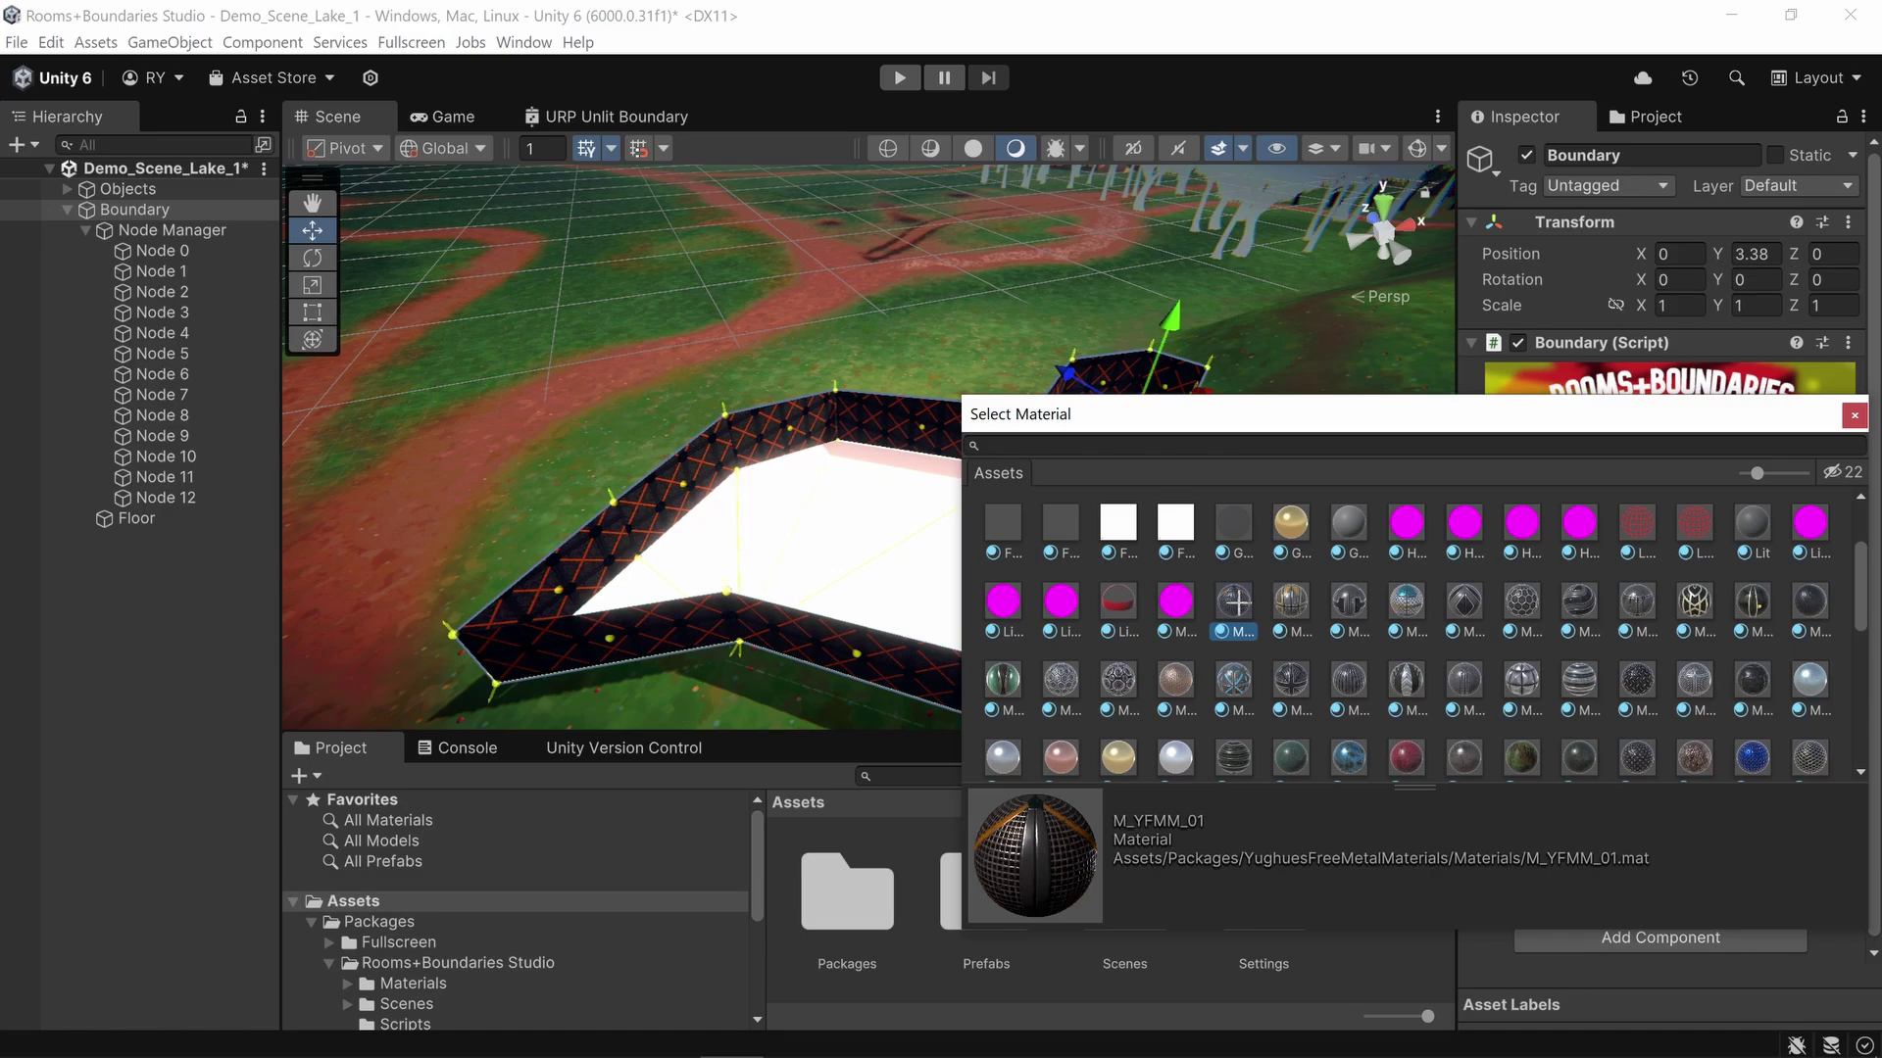
{"action": "double_click", "coordinate": [1237, 602]}
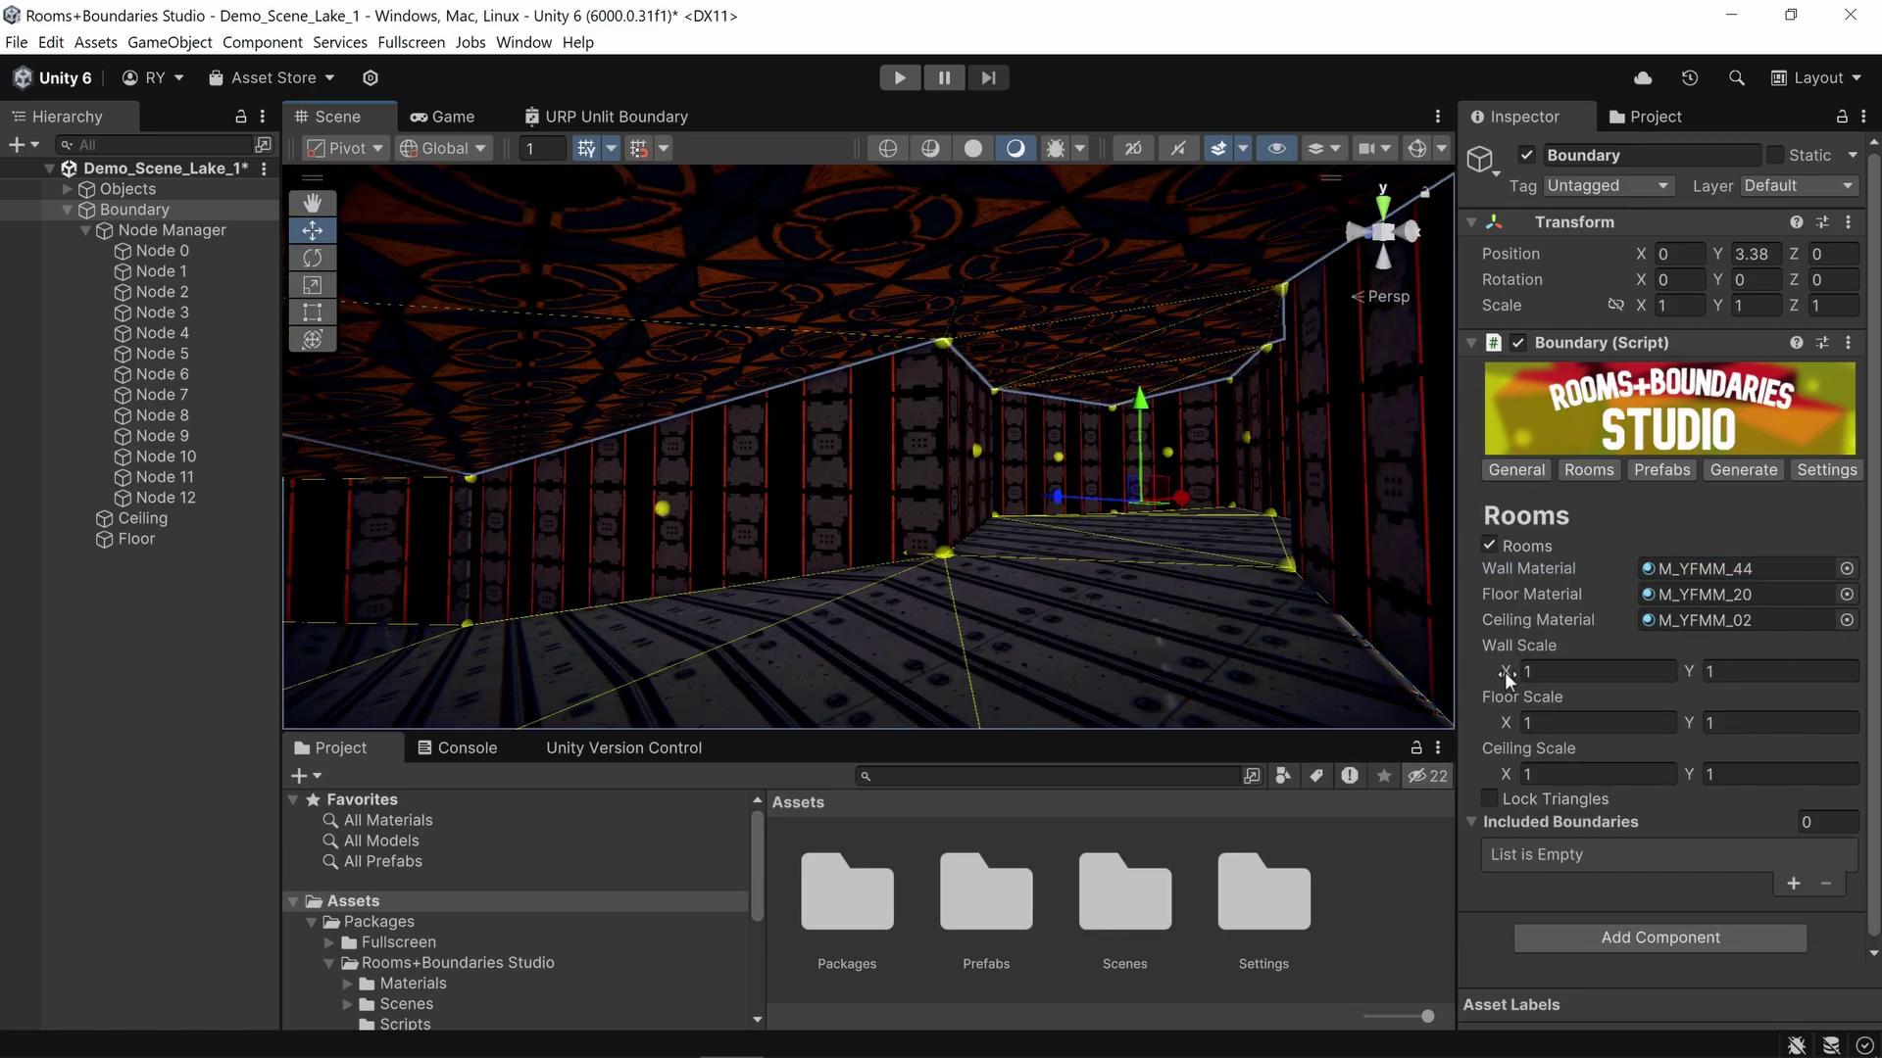
Step: Try different Wall Scale X and Y and Floor Scale X values, setting Wall Scale X to 0.8 and back to 1
{"action": "mouse_move", "coordinate": [1506, 676]}
{"action": "left_mouse_down"}
{"action": "mouse_move", "coordinate": [1579, 672]}
{"action": "mouse_move", "coordinate": [1500, 674]}
{"action": "left_mouse_up"}
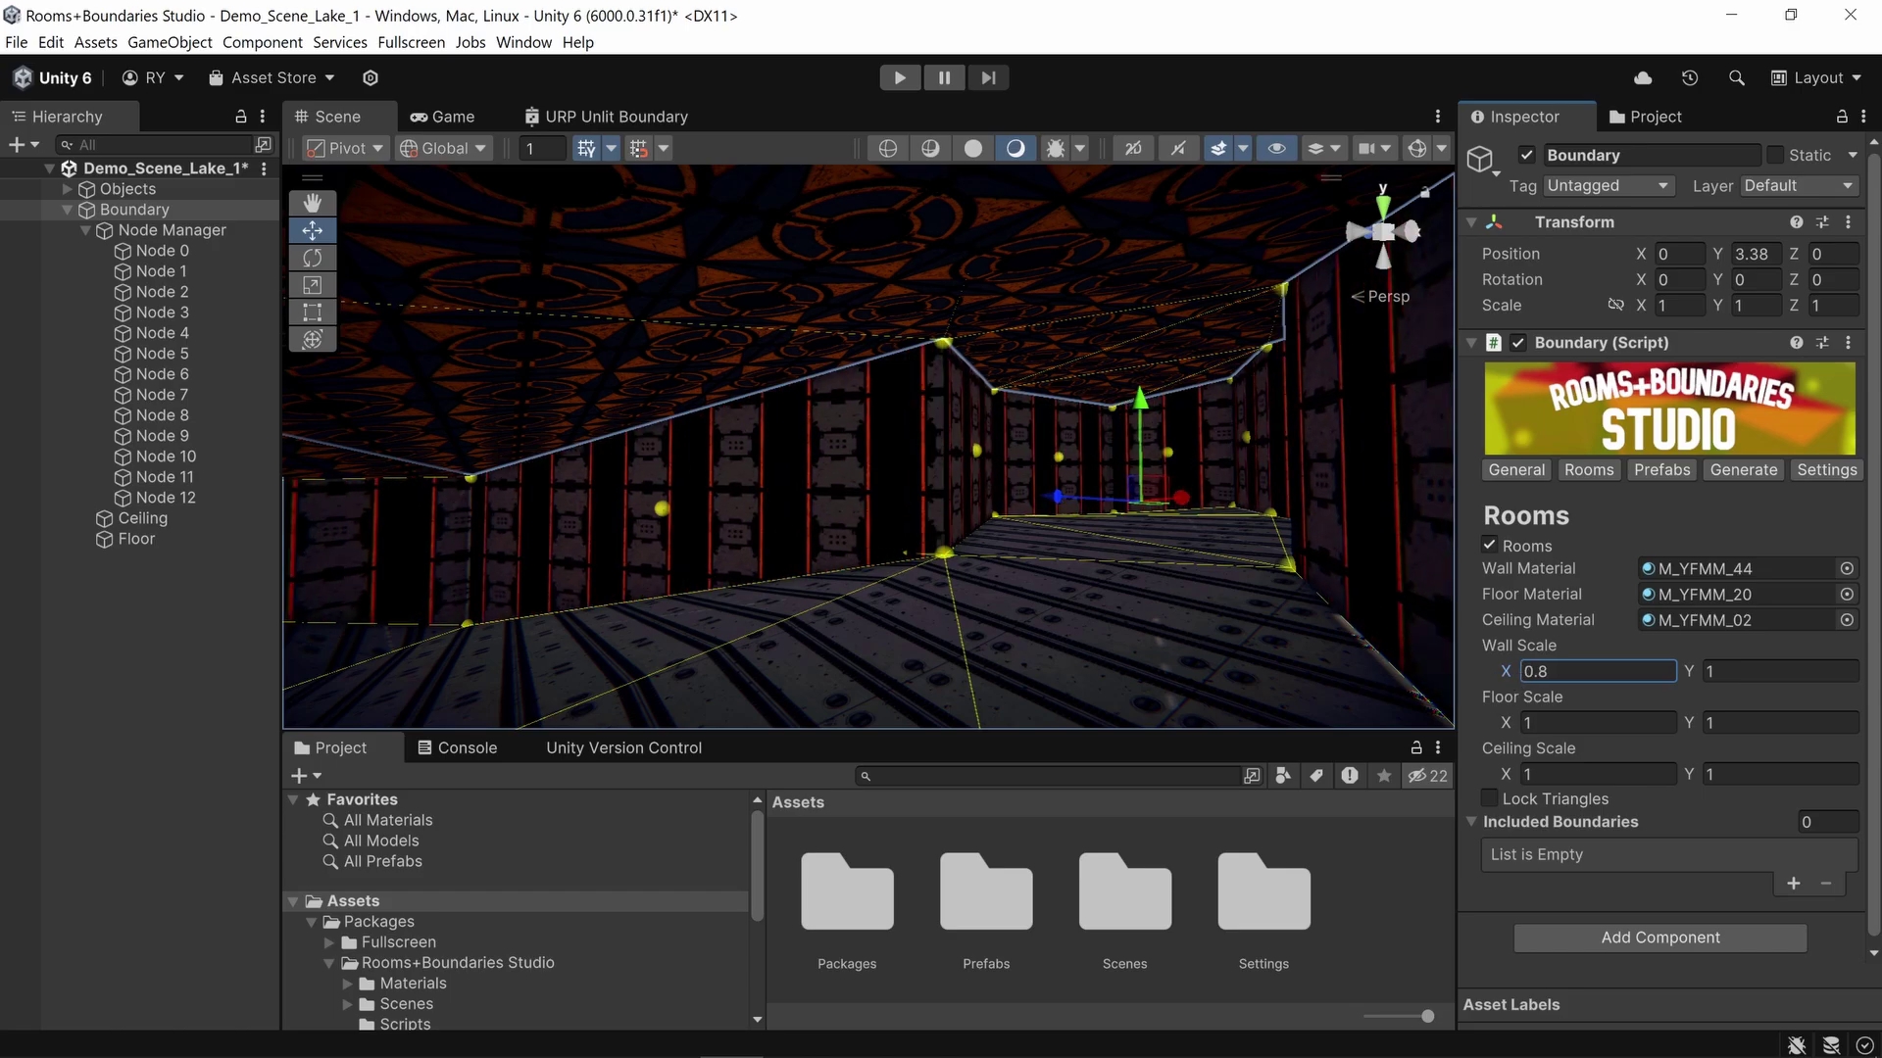
{"action": "type", "text": "1"}
{"action": "mouse_move", "coordinate": [1687, 672]}
{"action": "left_mouse_down"}
{"action": "mouse_move", "coordinate": [1731, 665]}
{"action": "mouse_move", "coordinate": [1705, 670]}
{"action": "left_mouse_up"}
{"action": "mouse_move", "coordinate": [1517, 725]}
{"action": "left_mouse_down"}
{"action": "mouse_move", "coordinate": [1543, 725]}
{"action": "mouse_move", "coordinate": [1521, 725]}
{"action": "left_mouse_up"}
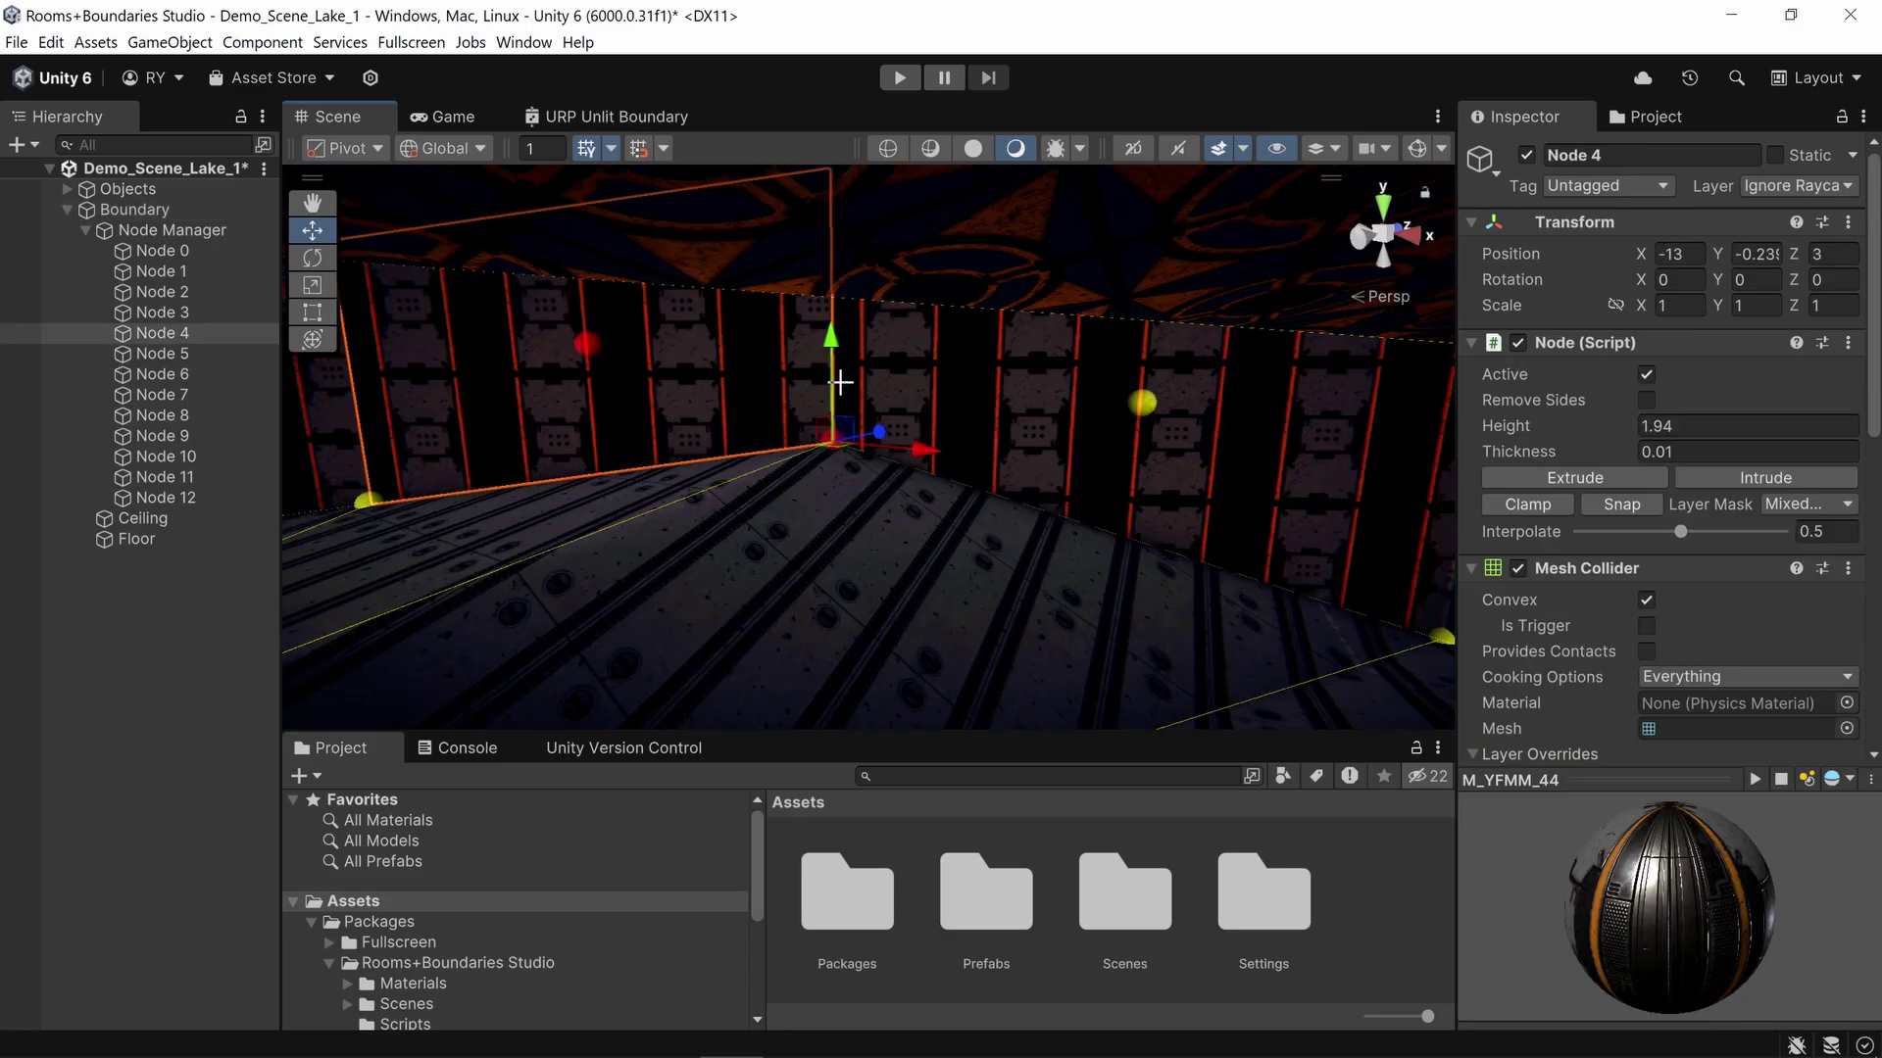
Step: Lower Node 4 to about Y -1.05, then reposition it and Node 5 to reshape the room's walls
{"action": "left_click_drag", "start_coordinate": [840, 382], "coordinate": [836, 479]}
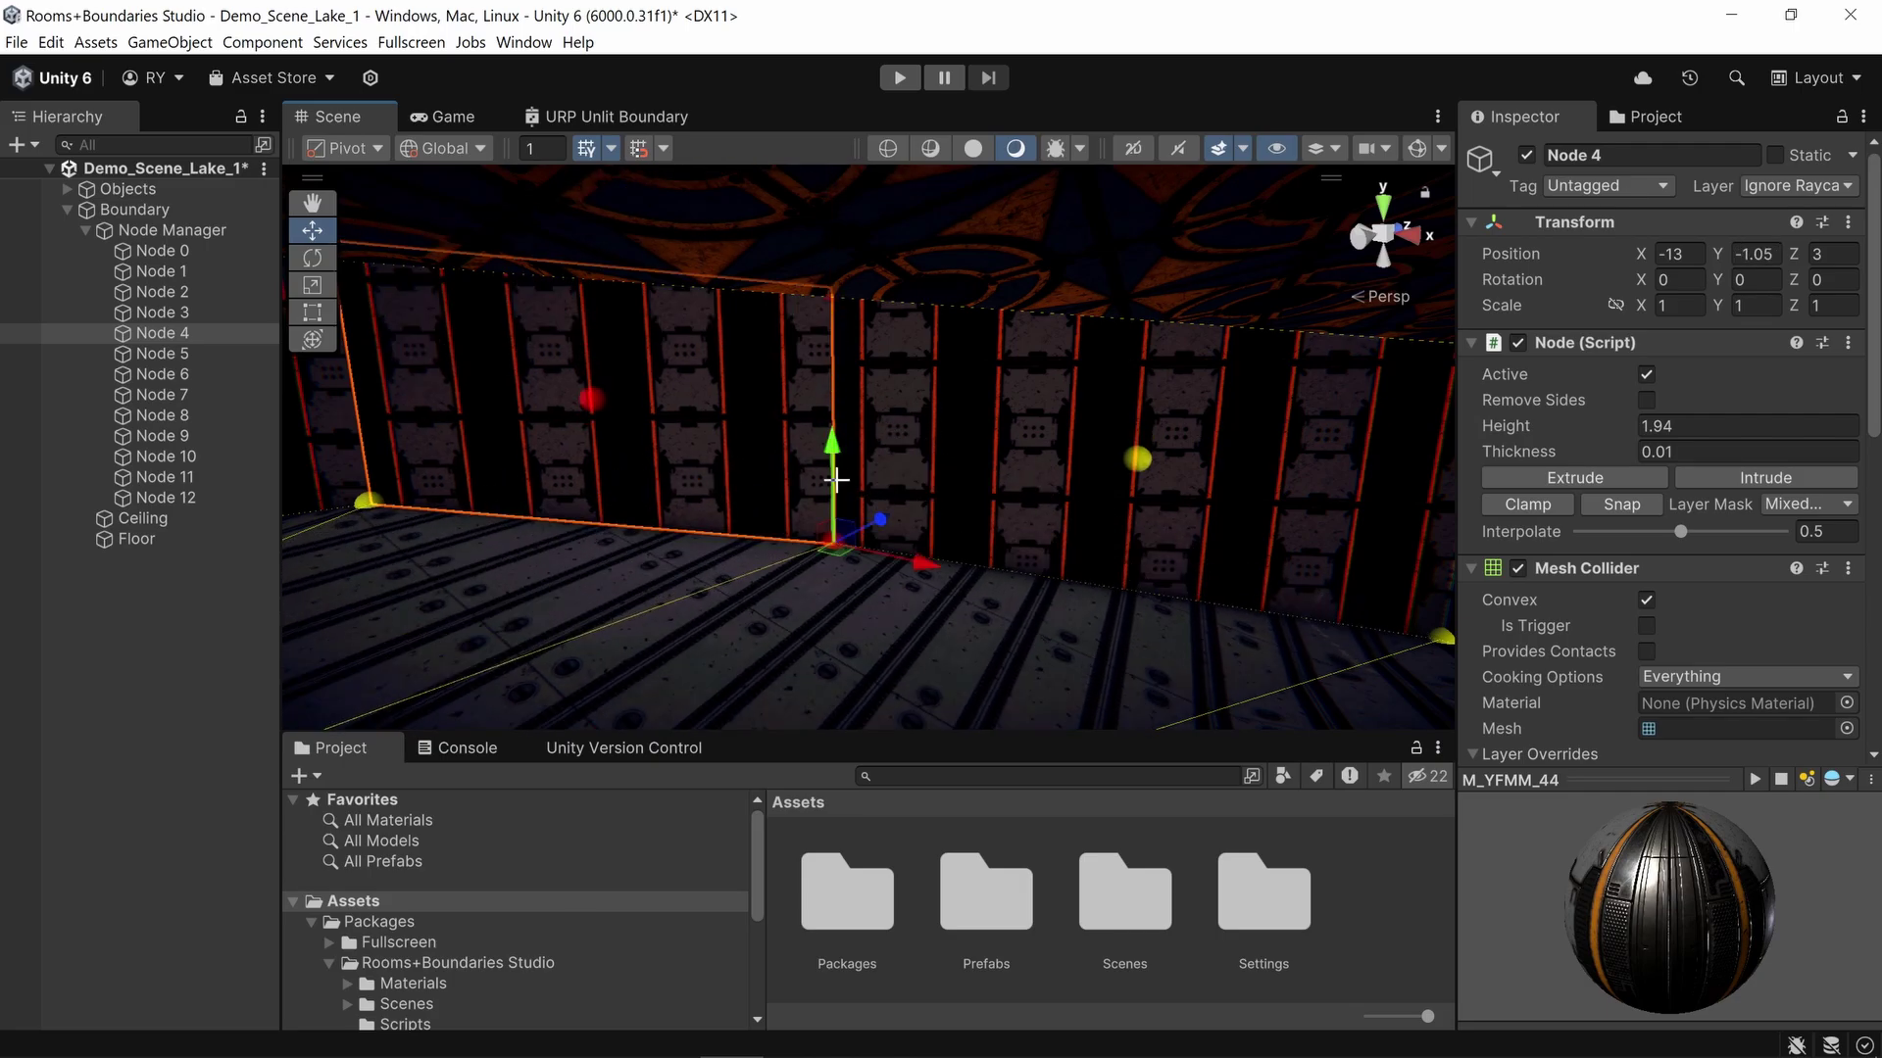
{"action": "left_click_drag", "start_coordinate": [836, 552], "coordinate": [956, 434]}
{"action": "right_click_drag", "start_coordinate": [956, 434], "coordinate": [784, 495]}
{"action": "left_click", "coordinate": [790, 495]}
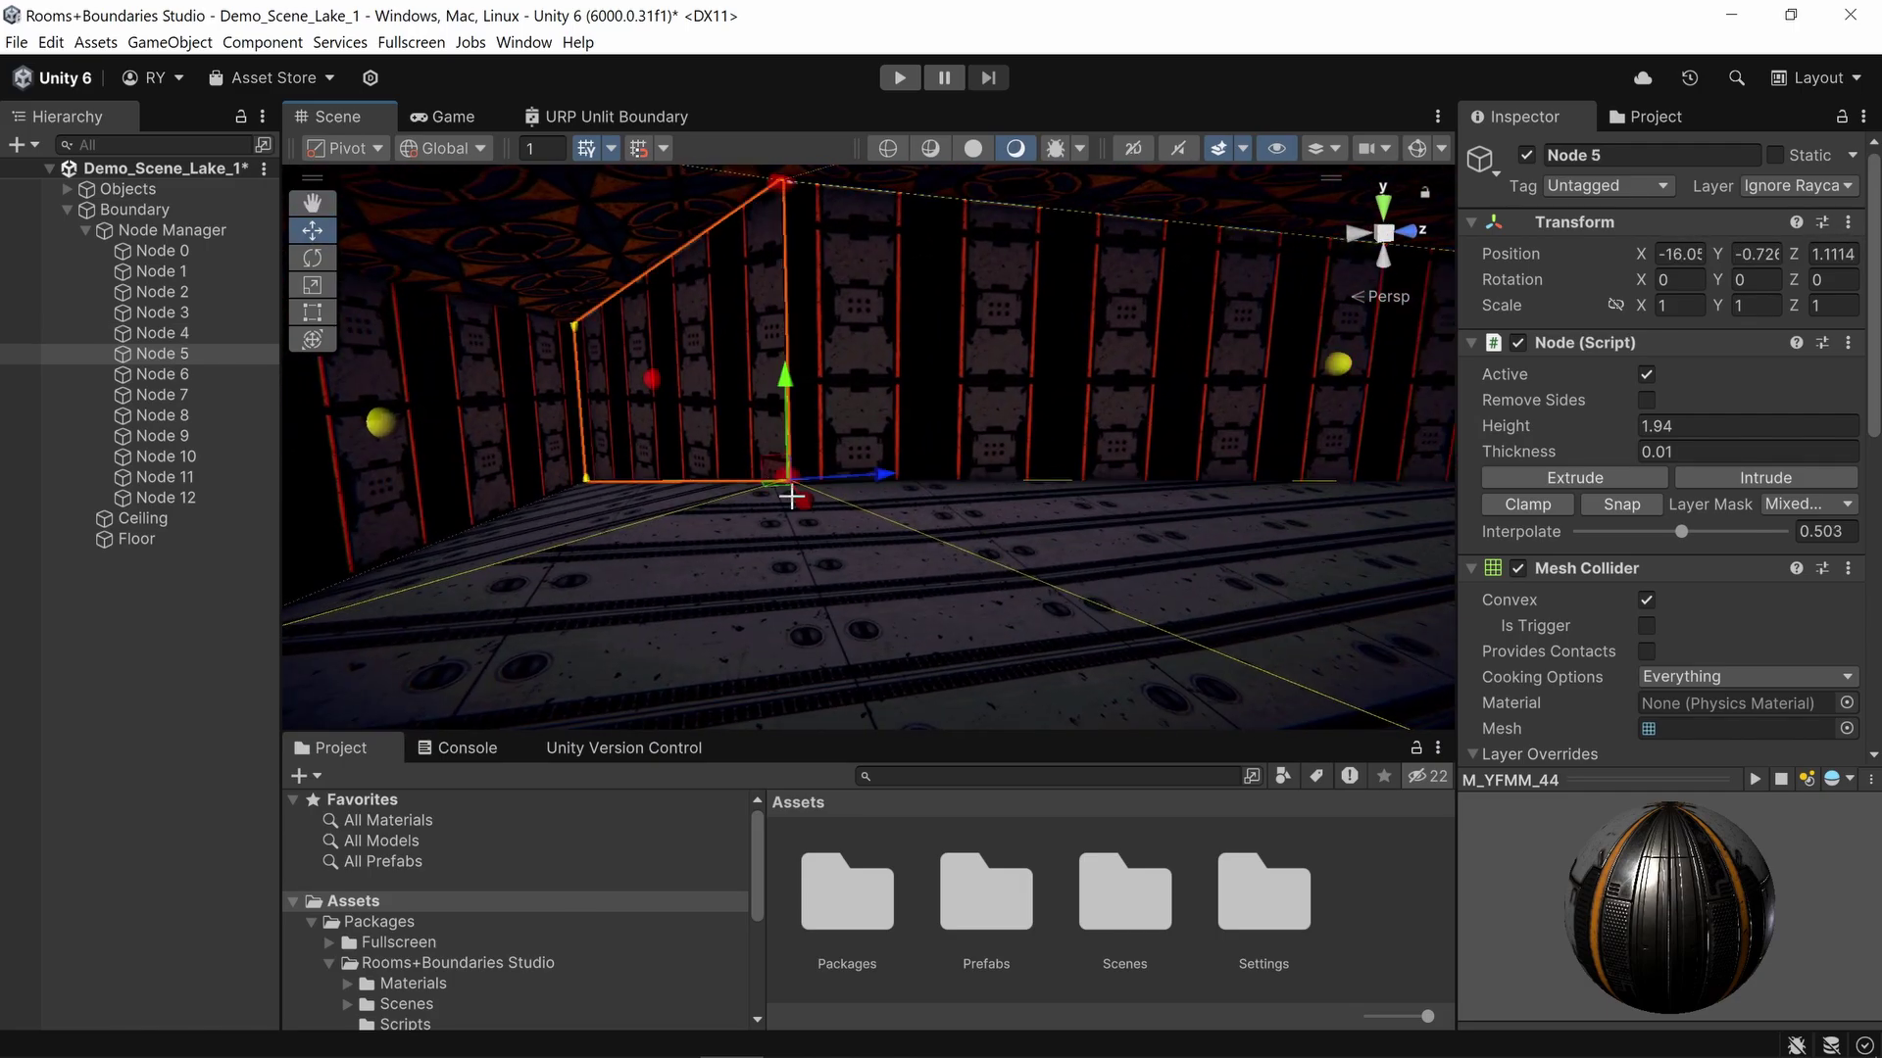
{"action": "left_click_drag", "start_coordinate": [776, 490], "coordinate": [947, 434]}
Step: Extrude a new wall section from Node 5 inside the room and delete the extruded node
{"action": "key", "text": "w"}
{"action": "right_click_drag", "start_coordinate": [946, 434], "coordinate": [1086, 561]}
{"action": "key", "text": "ctrl+e"}
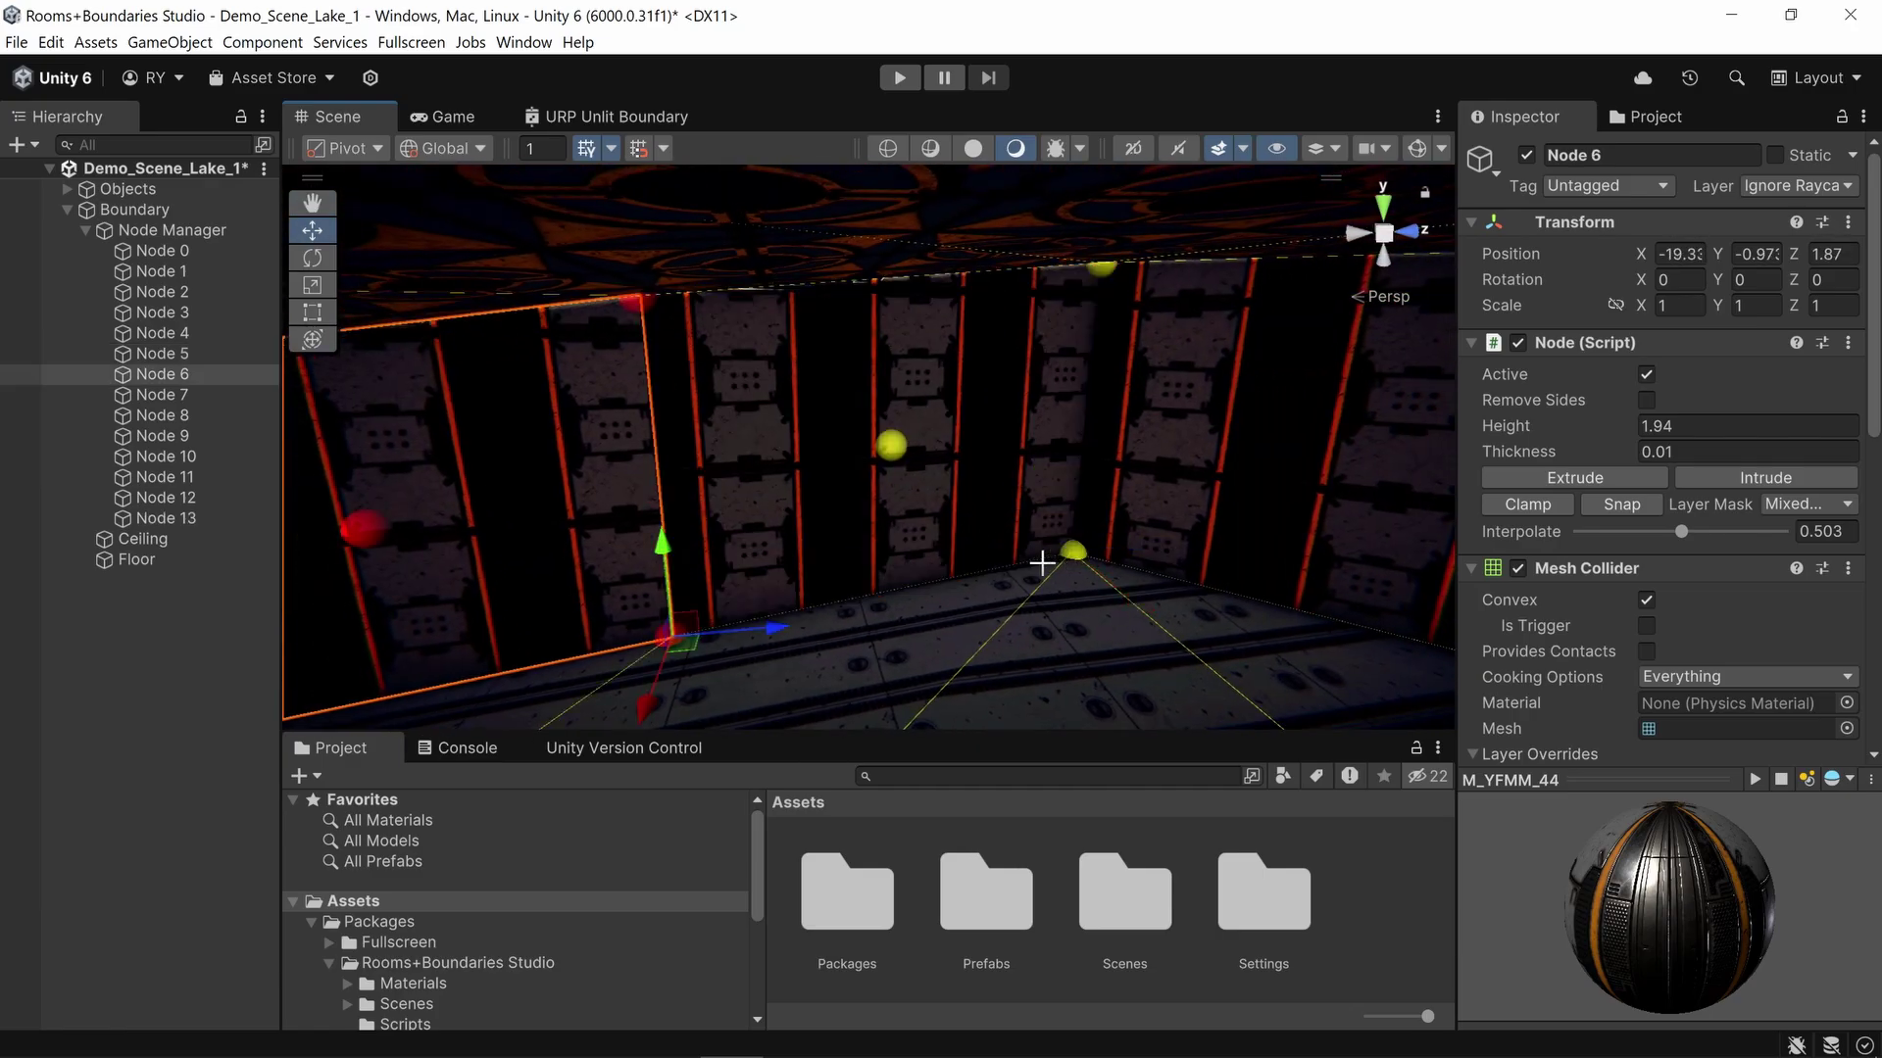
{"action": "right_click_drag", "start_coordinate": [691, 646], "coordinate": [1002, 472]}
{"action": "key", "text": "Delete"}
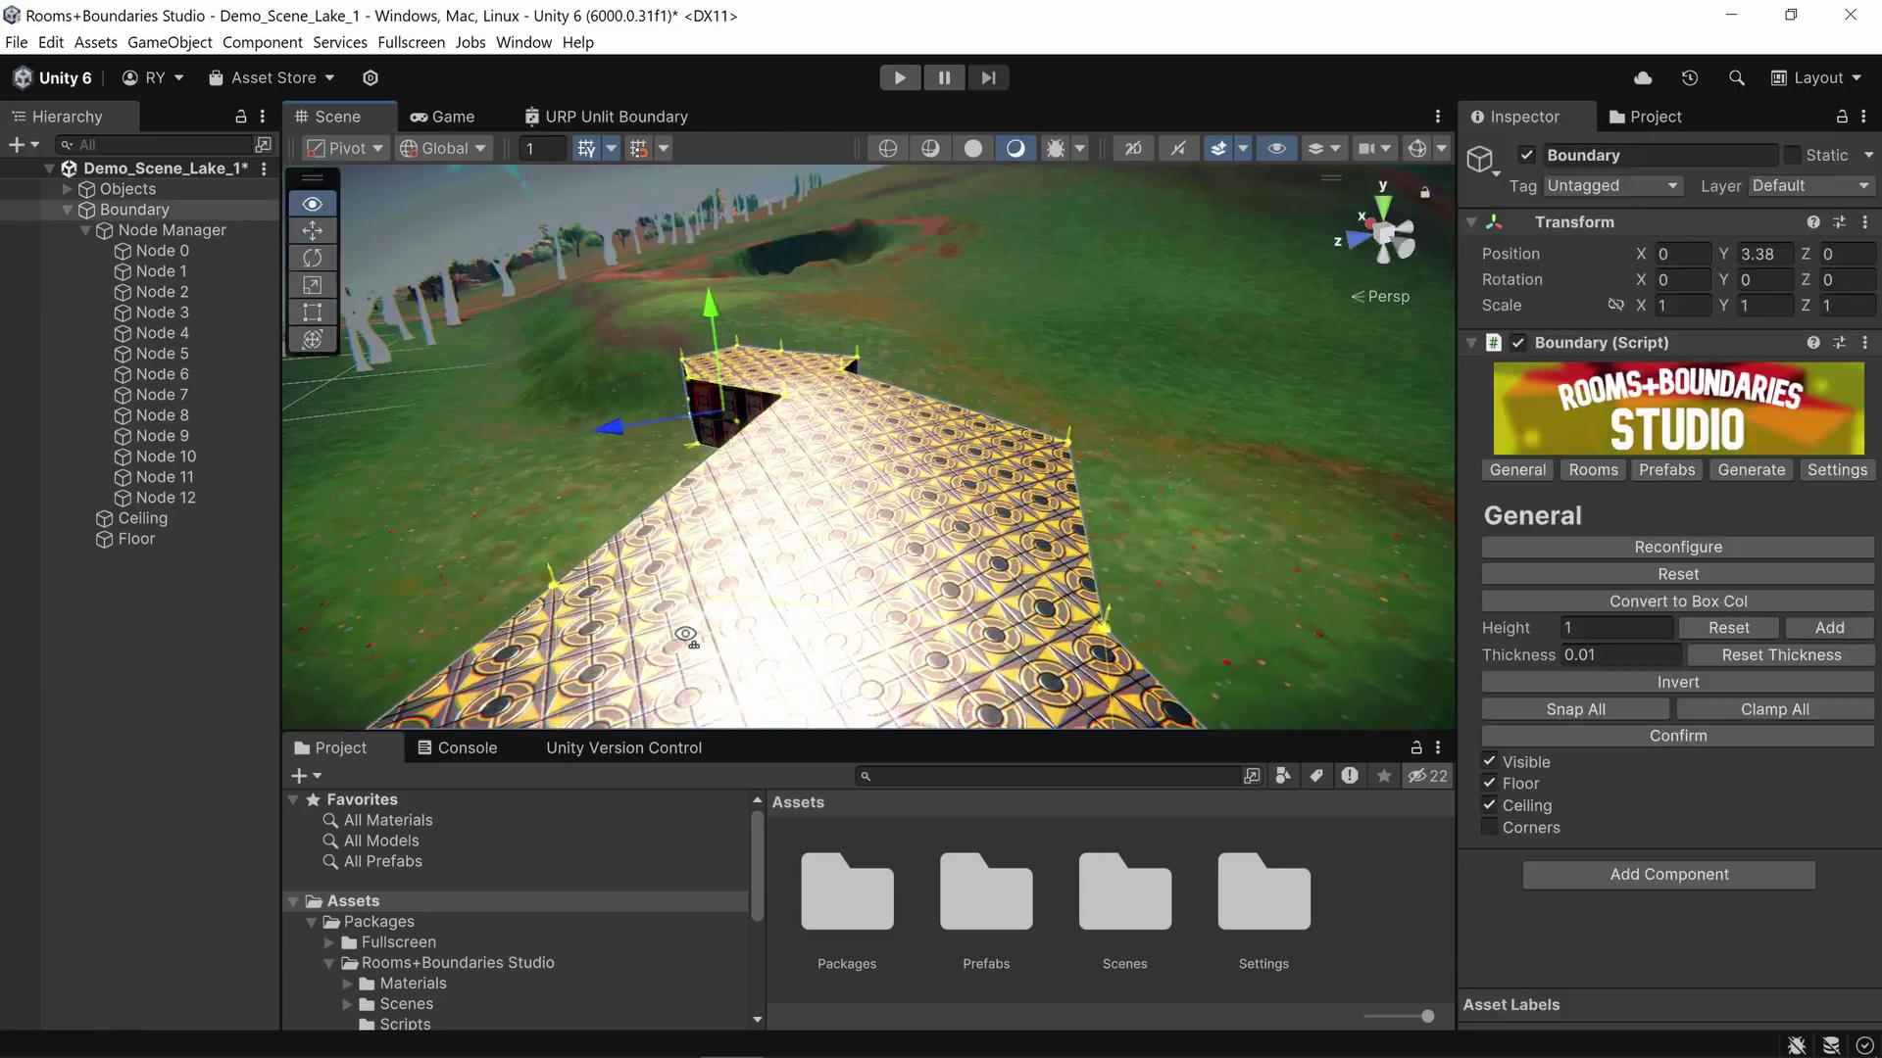
{"action": "right_click_drag", "start_coordinate": [686, 638], "coordinate": [945, 639]}
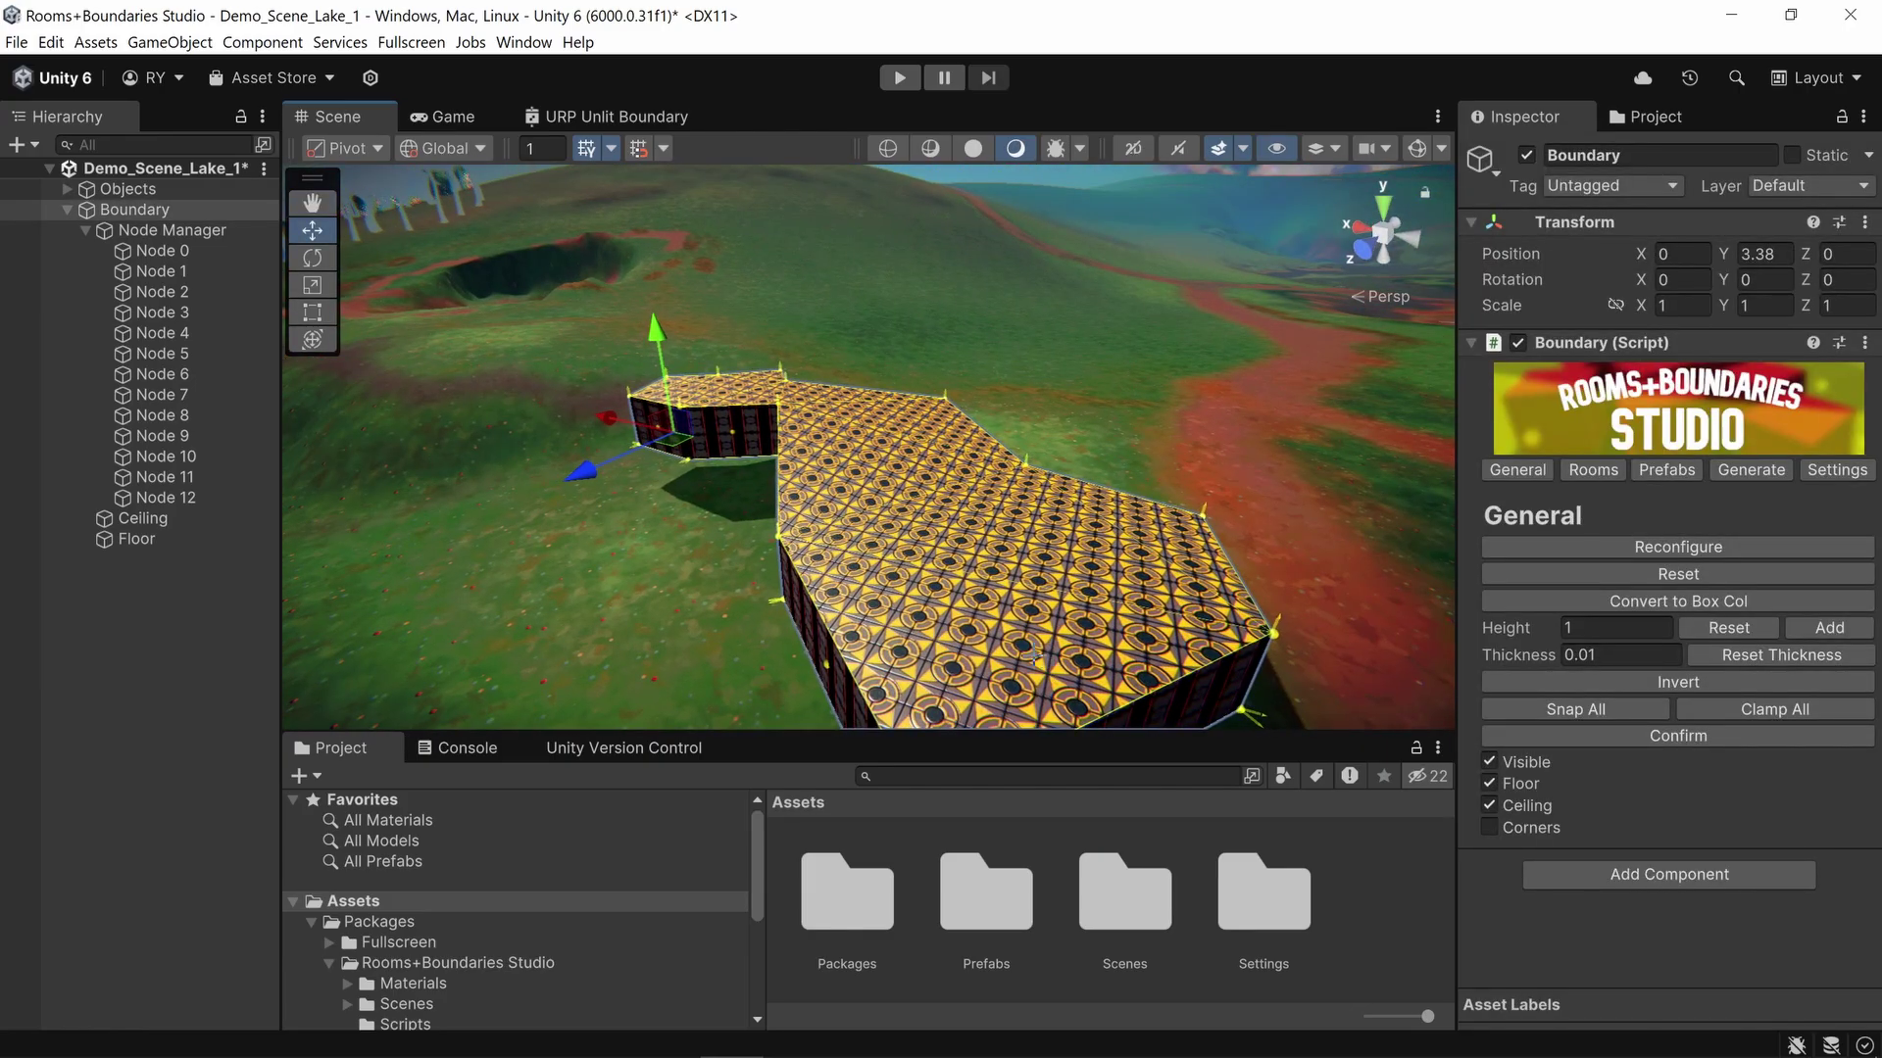
Step: Reset the boundary to its default box and extrude two sections in a row from Node 1's wall
{"action": "left_click", "coordinate": [1568, 574]}
{"action": "right_click_drag", "start_coordinate": [1214, 592], "coordinate": [1005, 514]}
{"action": "key", "text": "w"}
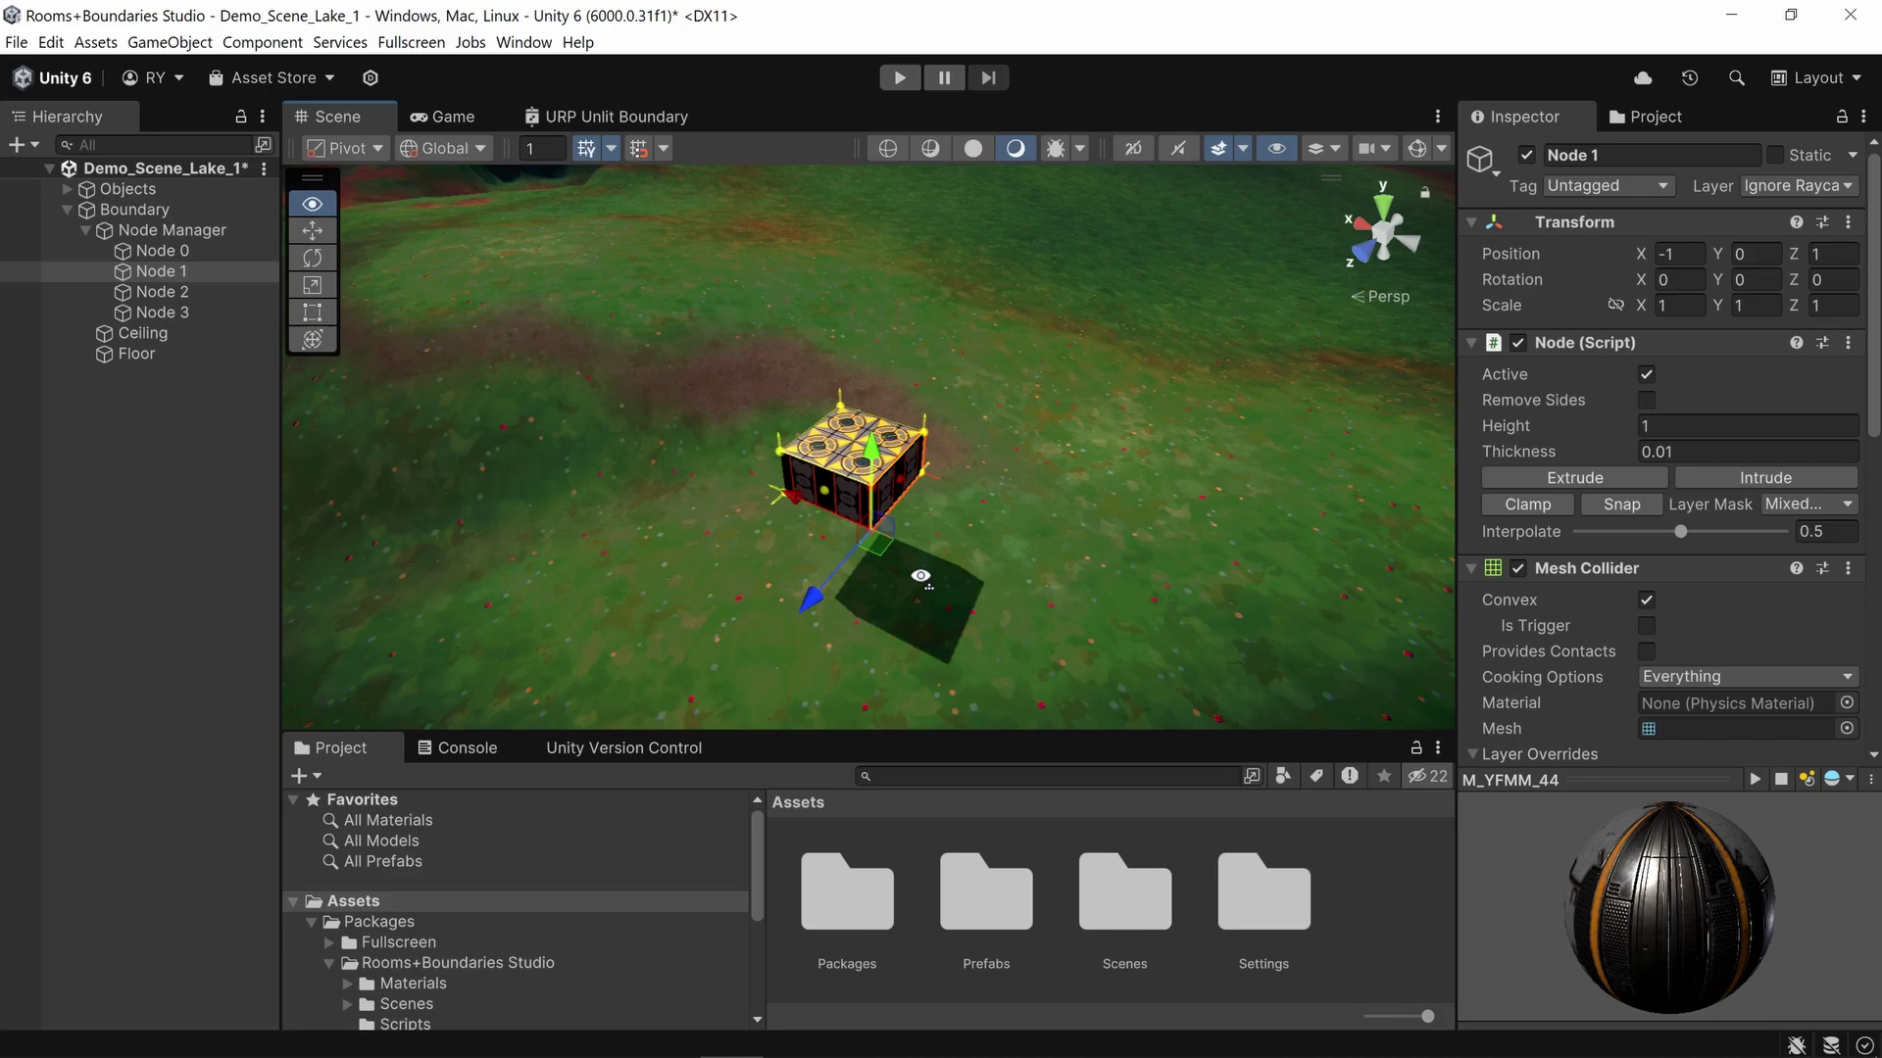
{"action": "right_click_drag", "start_coordinate": [924, 576], "coordinate": [913, 567]}
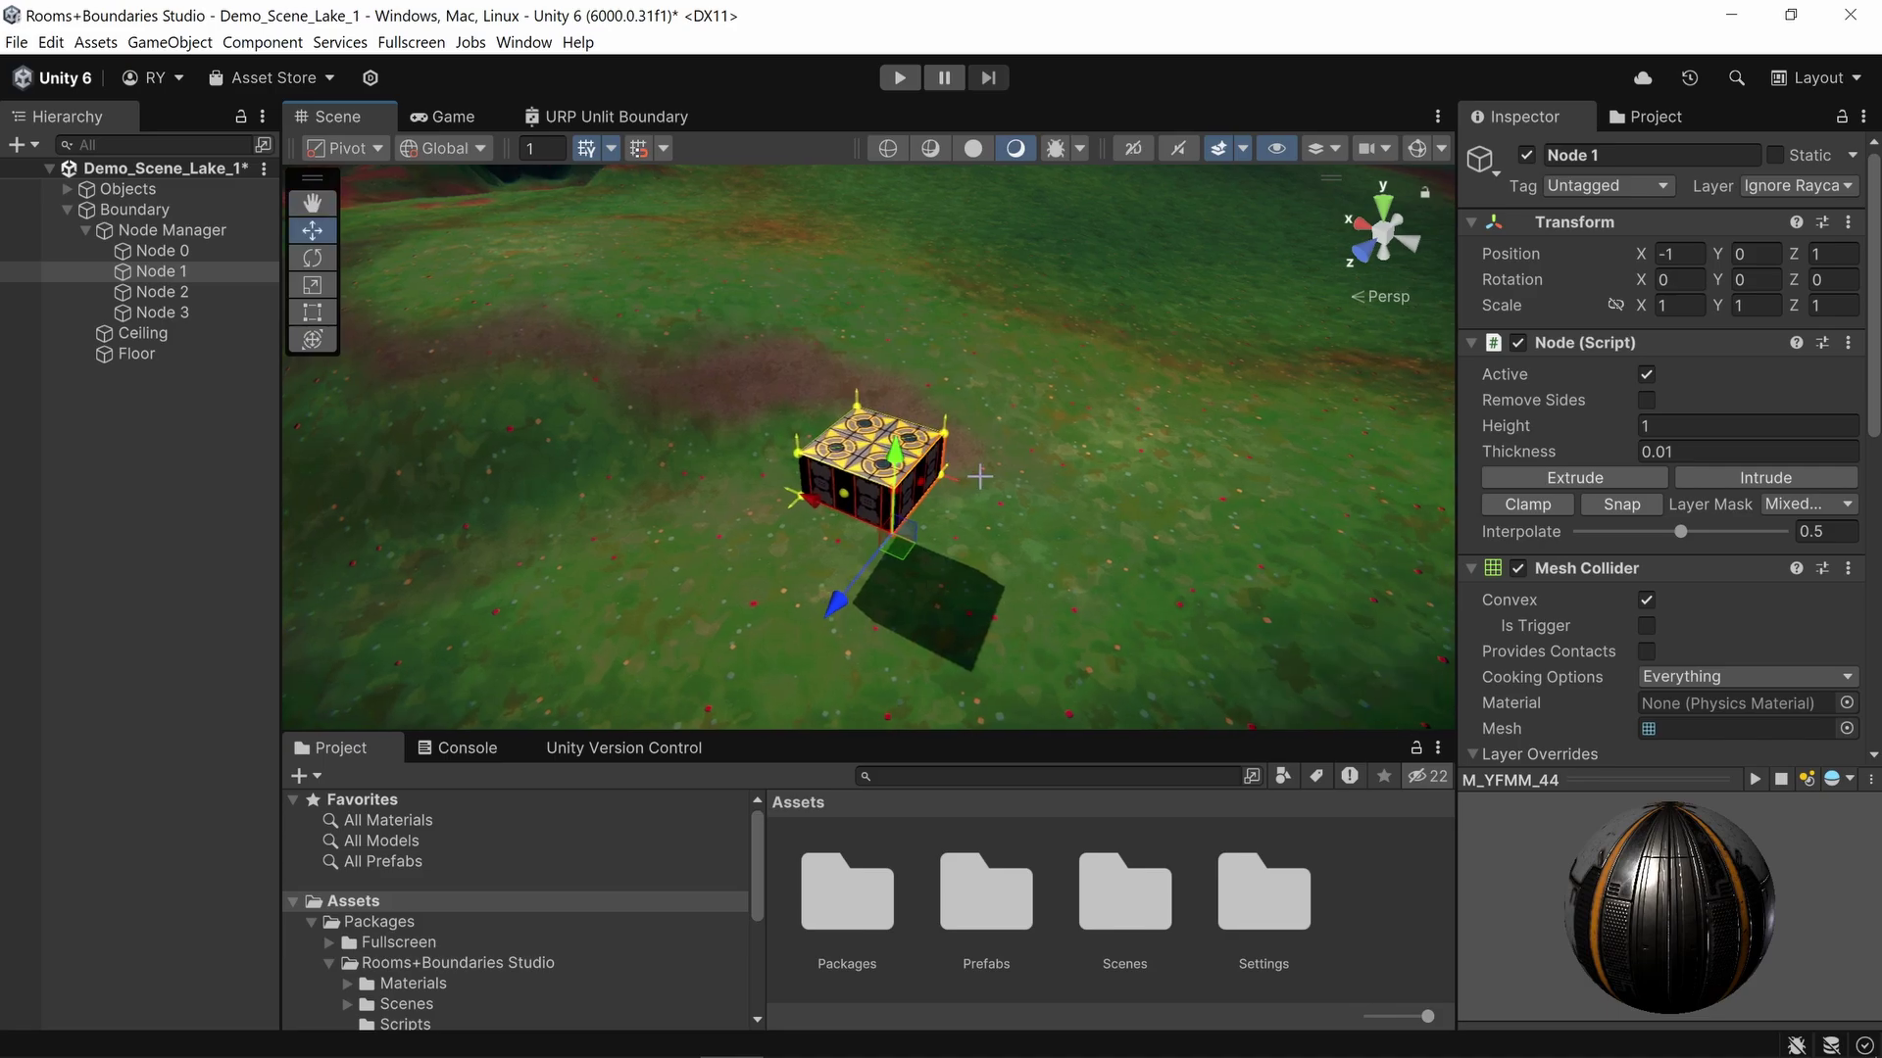
{"action": "left_click", "coordinate": [1552, 474]}
{"action": "left_click", "coordinate": [1552, 474]}
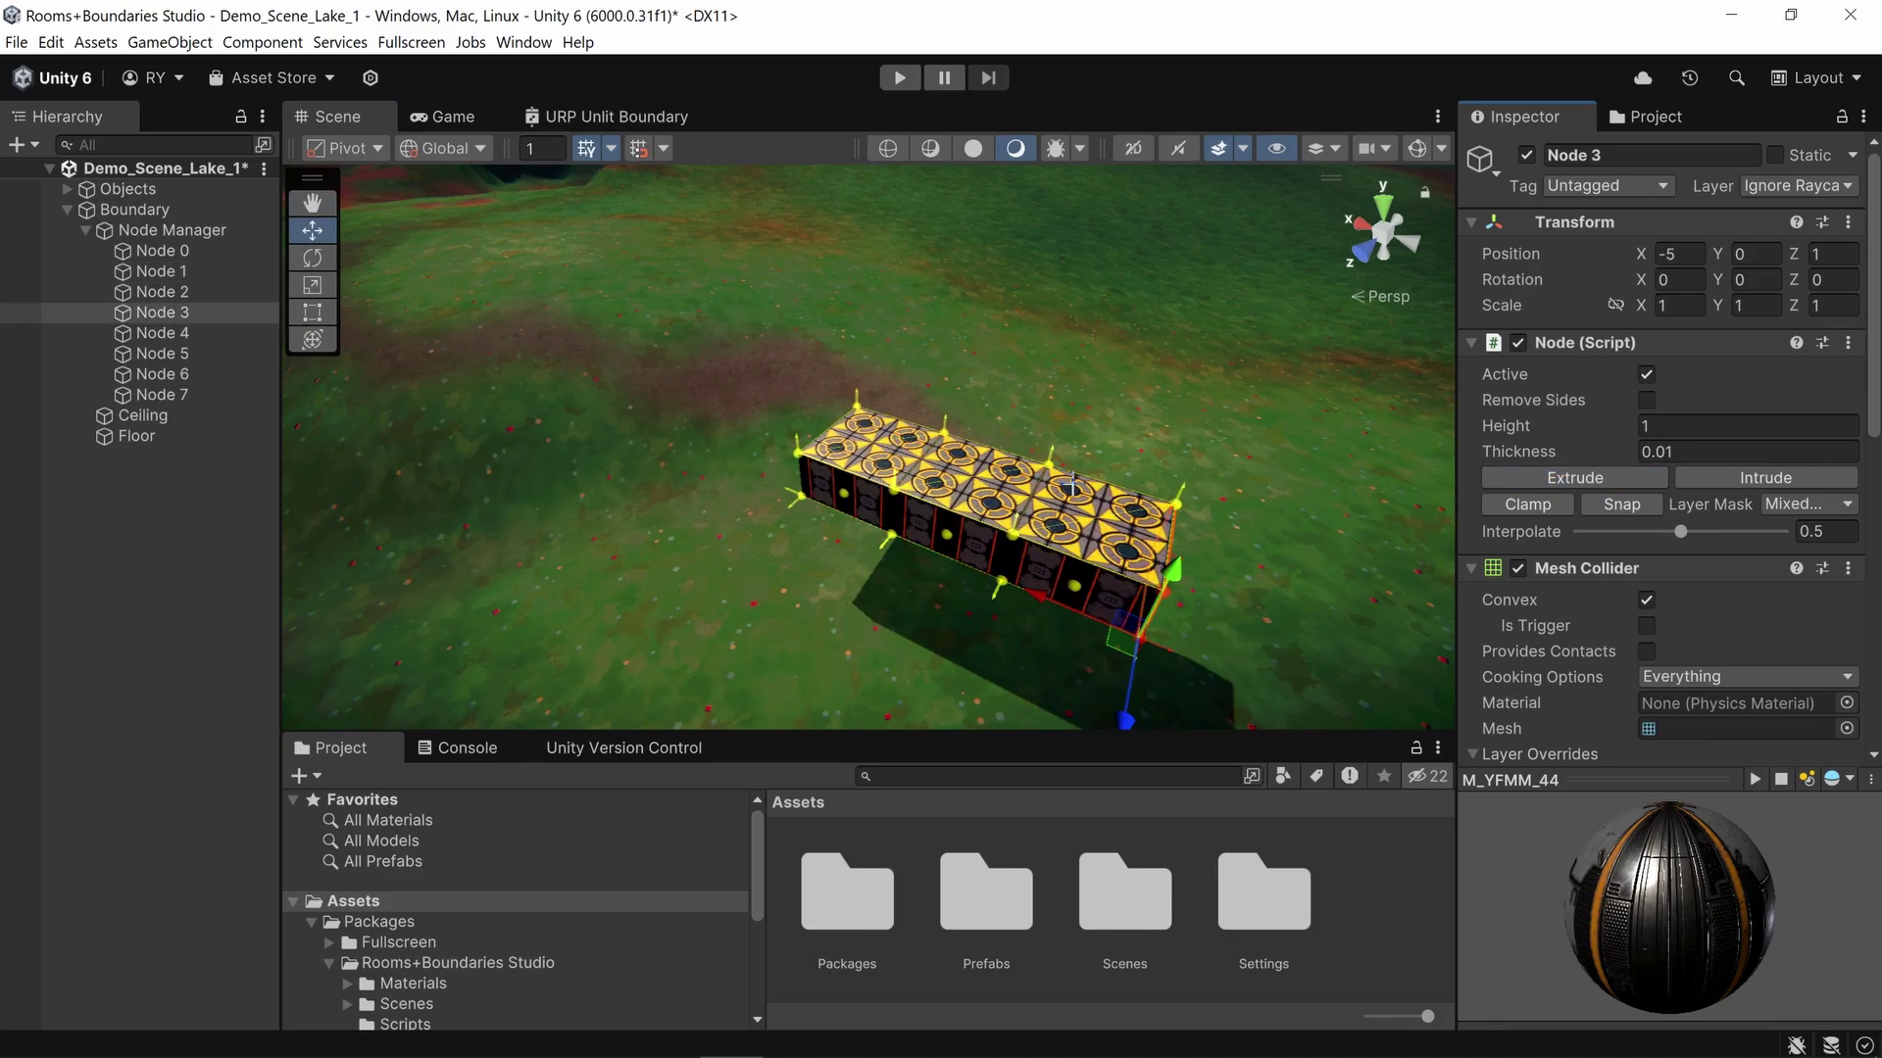
Step: Extrude further sections sideways from the walls at both ends of the row to form a U-shaped boundary
{"action": "left_click", "coordinate": [1575, 478]}
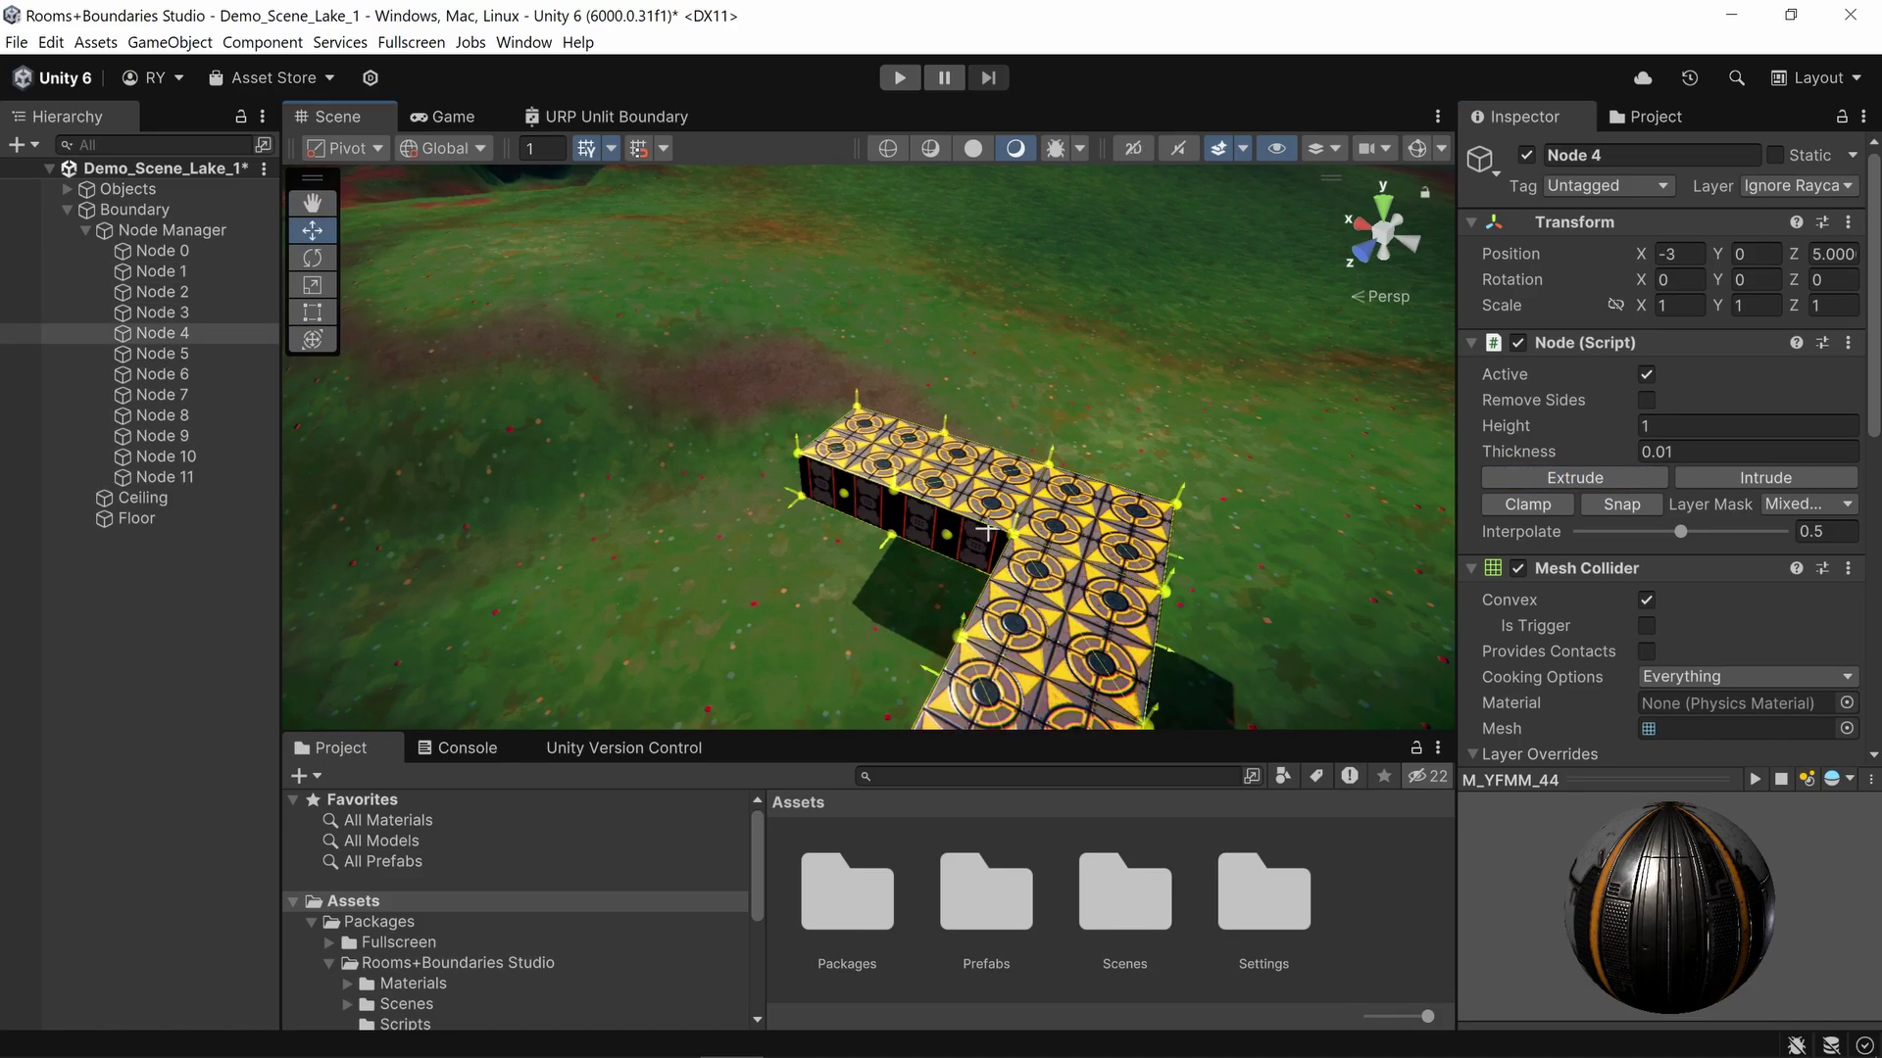
{"action": "right_click_drag", "start_coordinate": [882, 604], "coordinate": [957, 605]}
{"action": "left_click", "coordinate": [1575, 477]}
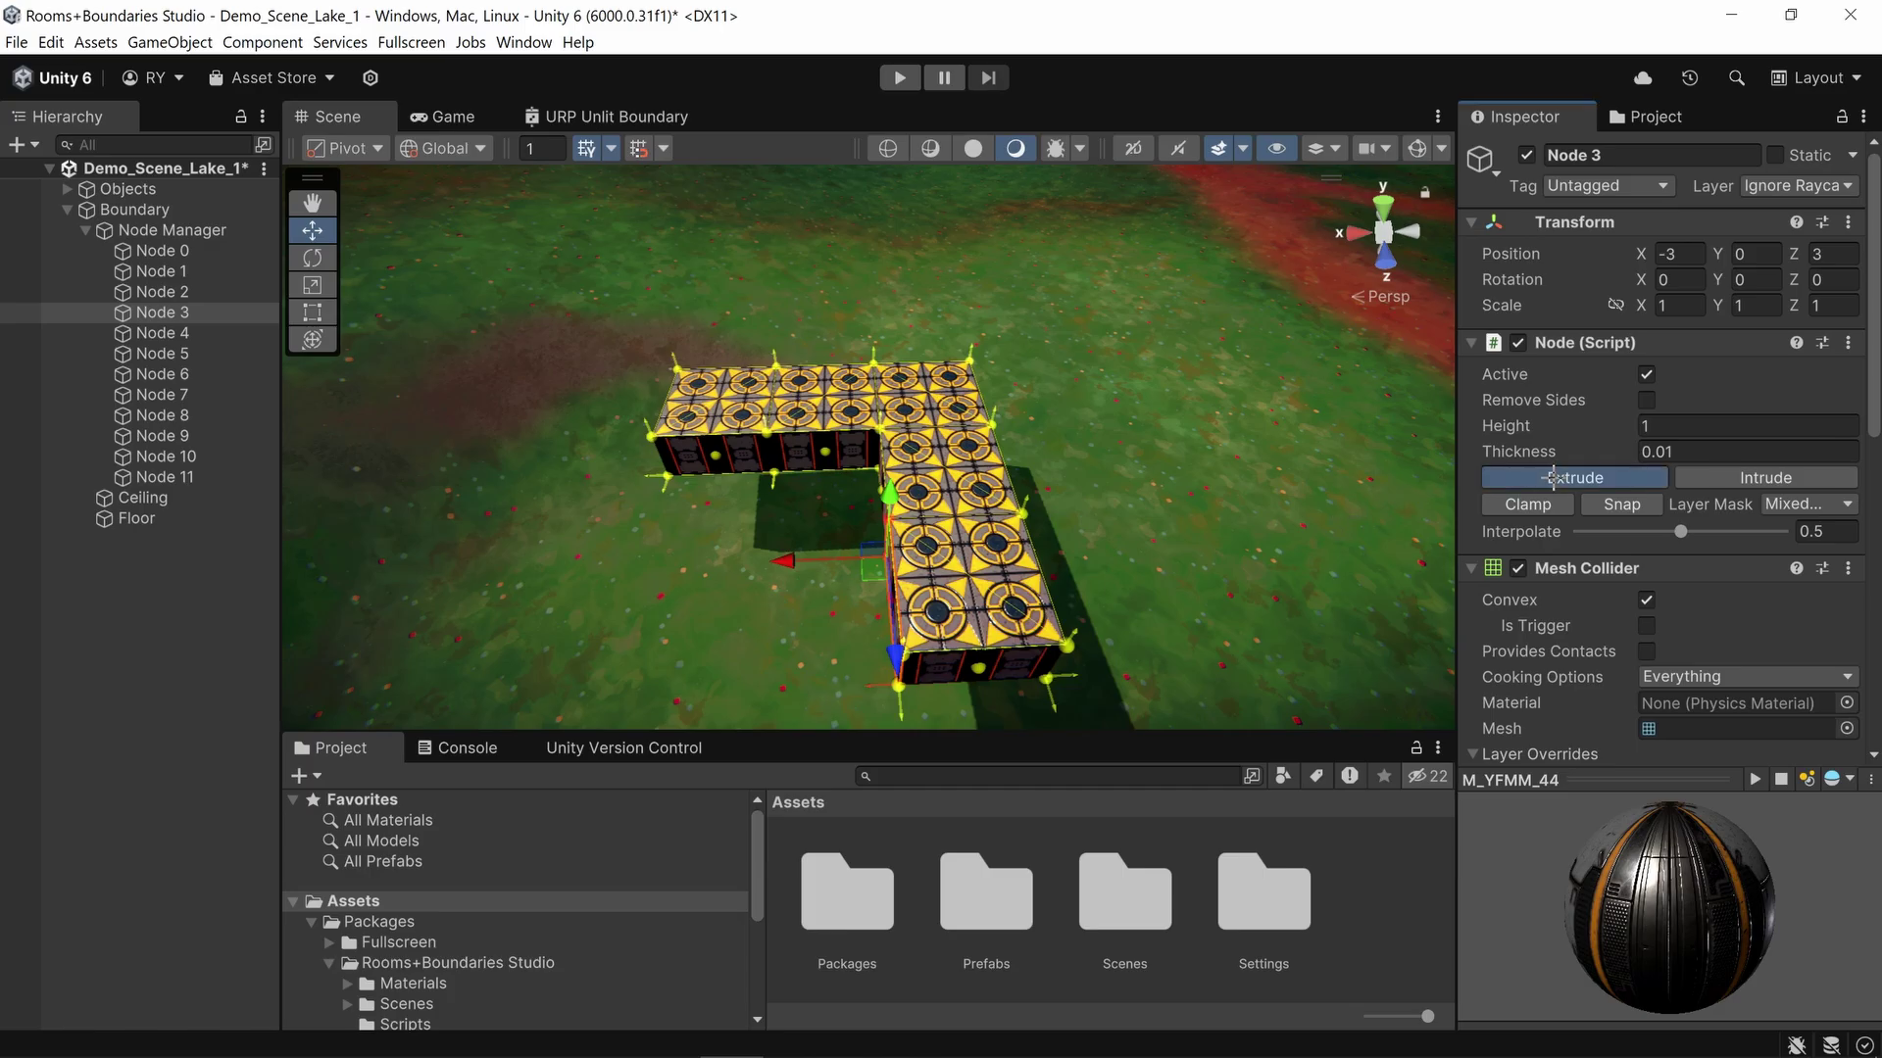
{"action": "right_click_drag", "start_coordinate": [784, 490], "coordinate": [721, 485]}
{"action": "right_click_drag", "start_coordinate": [722, 485], "coordinate": [728, 487]}
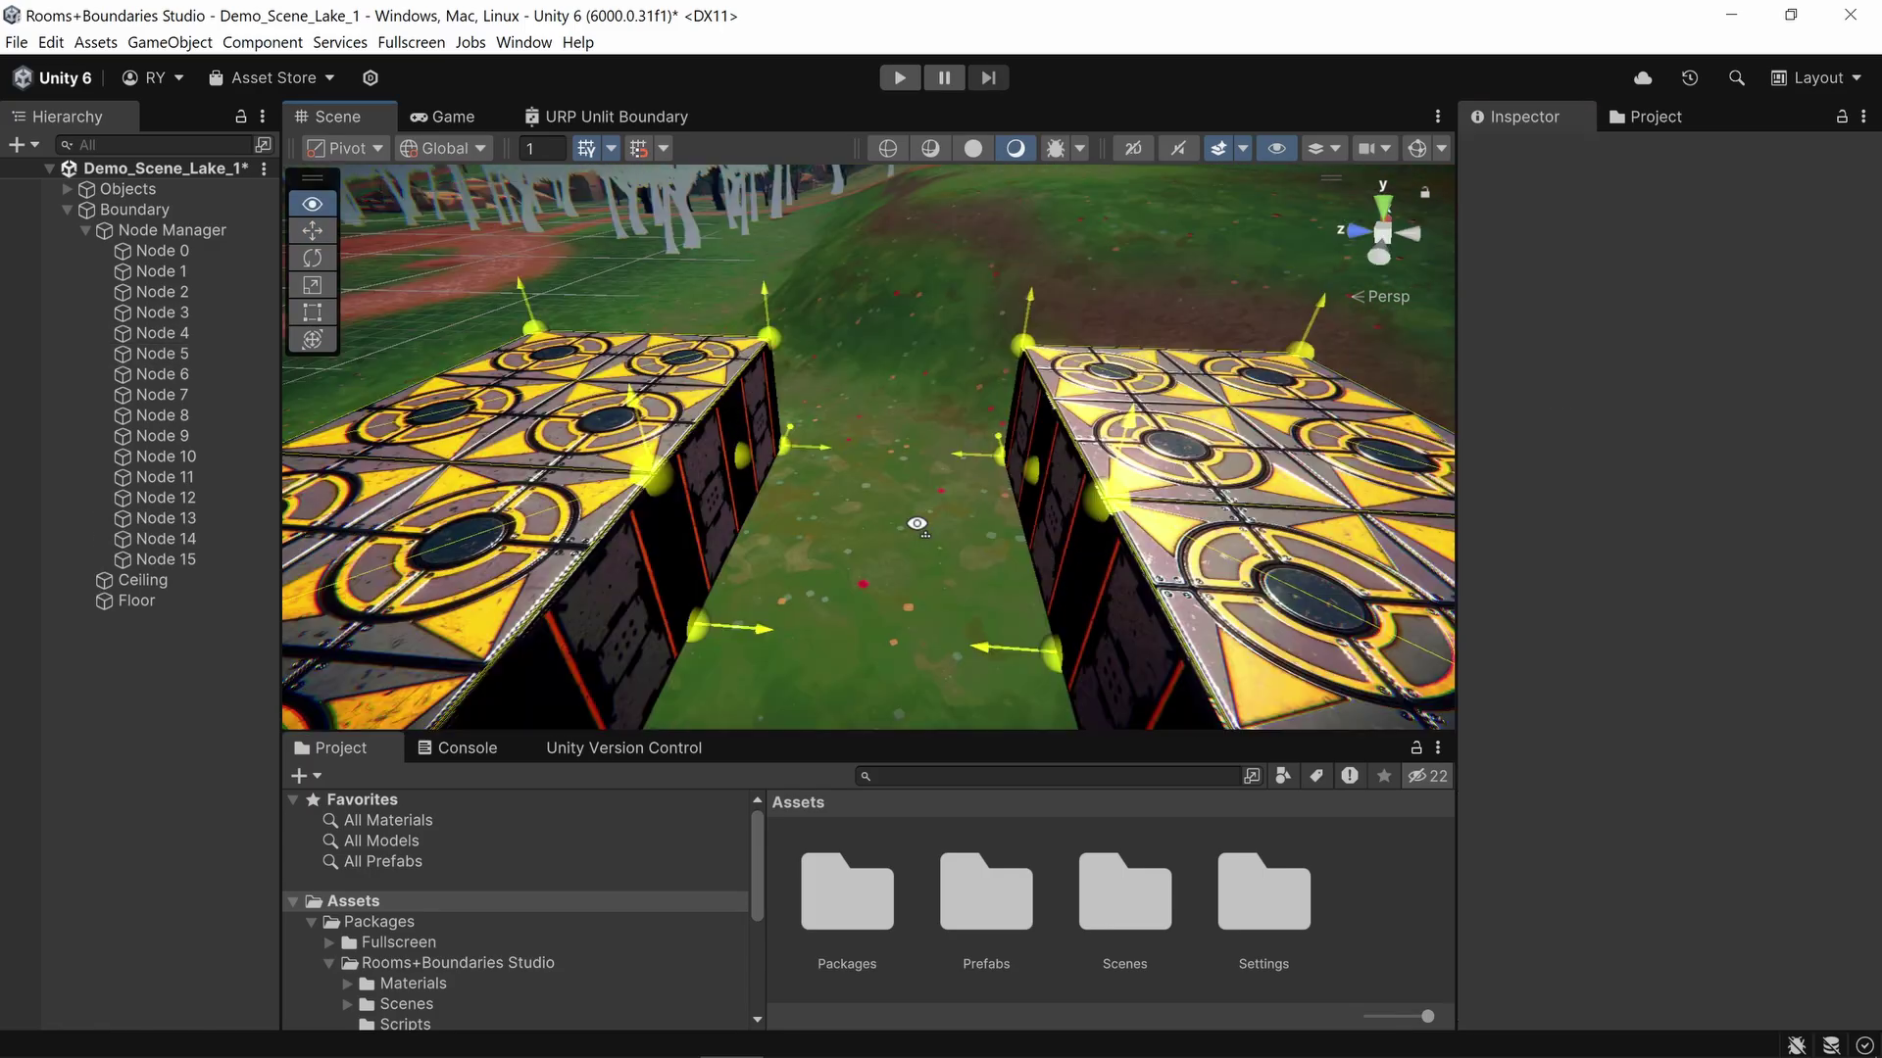
Step: Connect Node 4's end wall with the facing end wall so the U-shaped boundary closes into a ring
{"action": "right_click_drag", "start_coordinate": [915, 521], "coordinate": [829, 538]}
{"action": "right_click_drag", "start_coordinate": [856, 405], "coordinate": [1007, 444]}
{"action": "left_click", "coordinate": [1116, 467]}
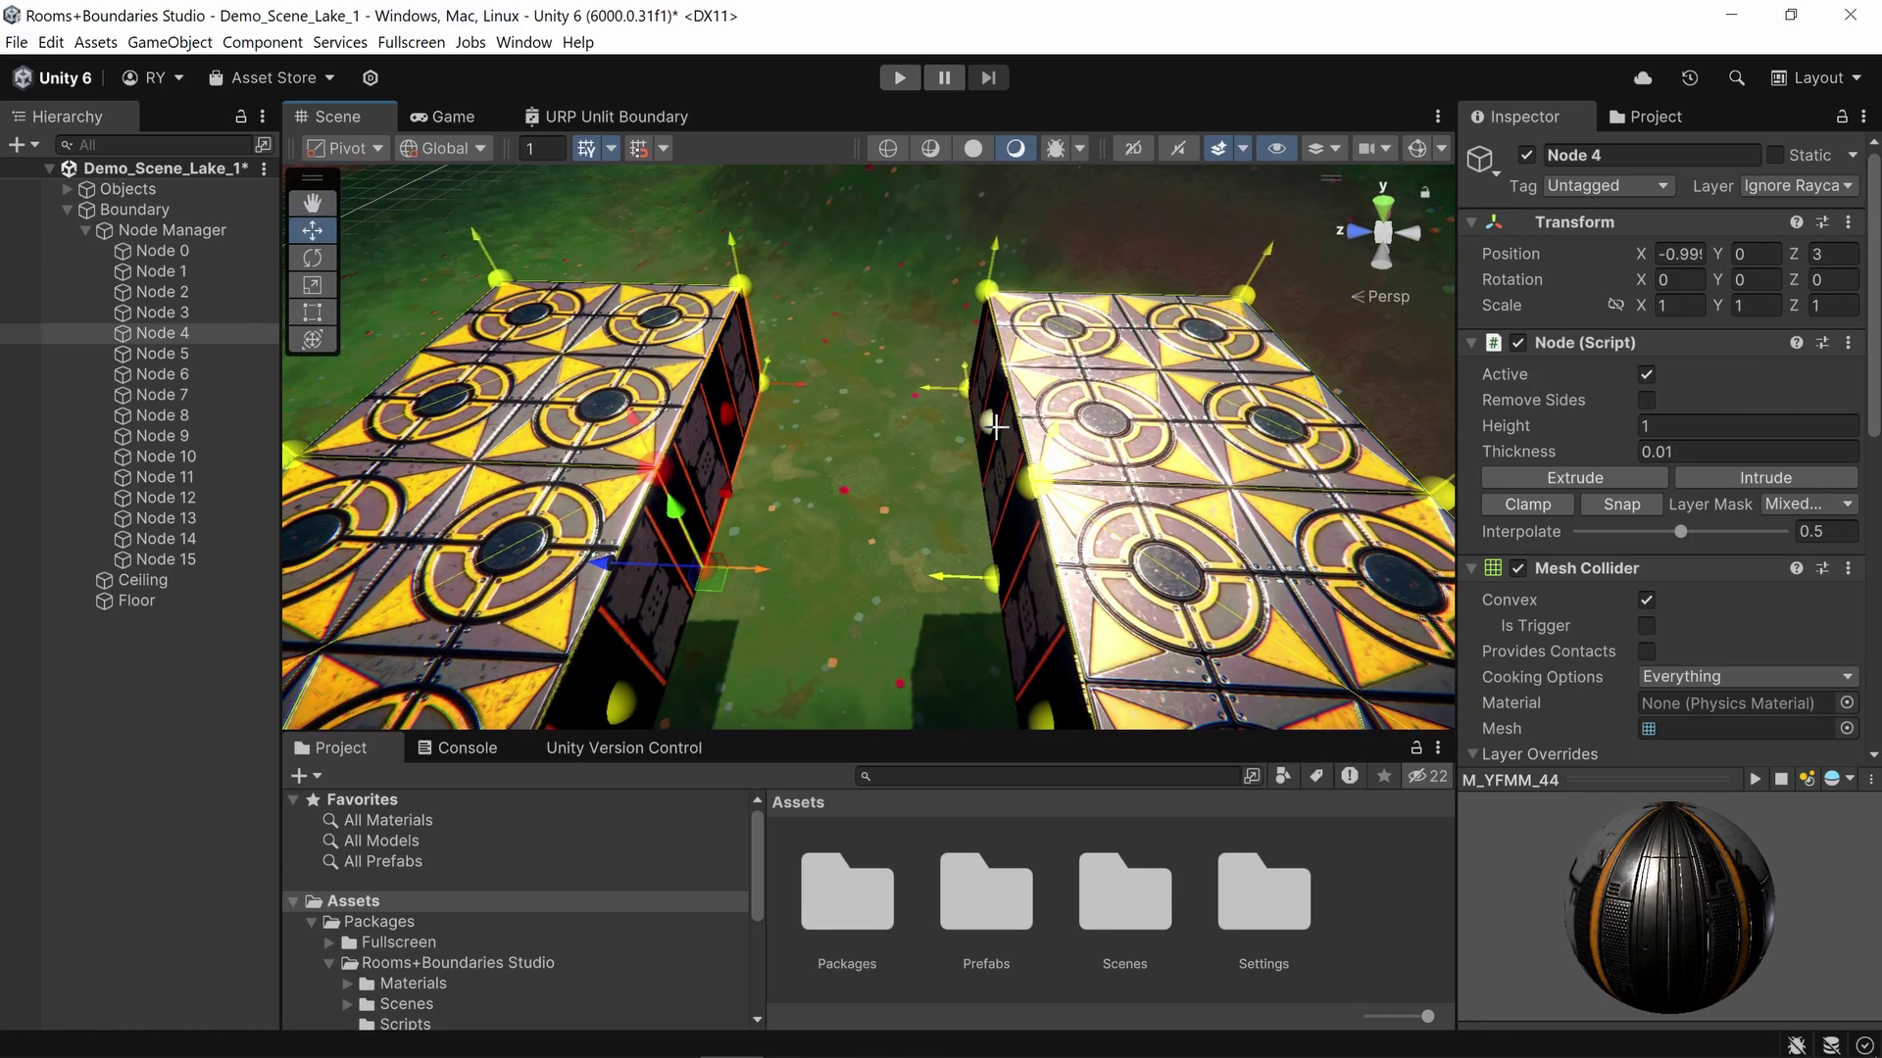
{"action": "left_click", "coordinate": [998, 421], "text": "shift"}
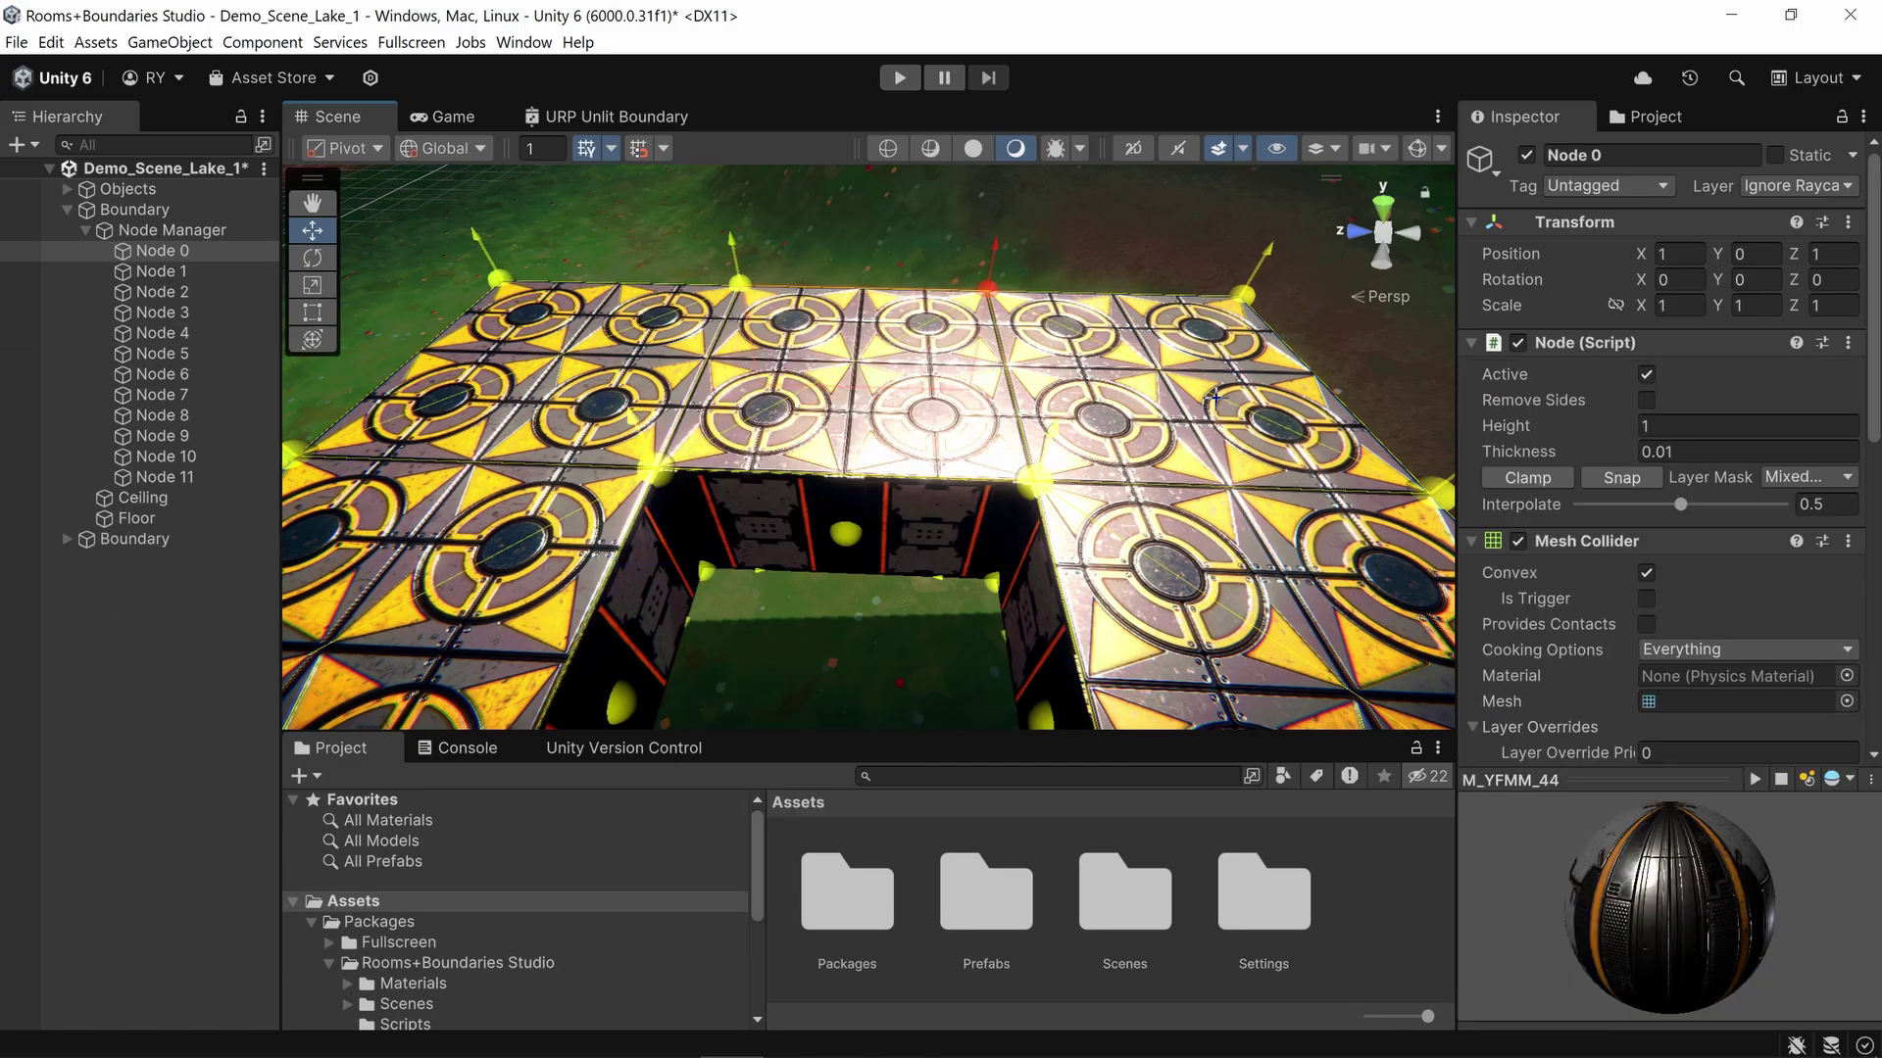
{"action": "right_click_drag", "start_coordinate": [686, 441], "coordinate": [644, 384]}
{"action": "scroll", "coordinate": [865, 377], "scroll_direction": "down", "scroll_amount": 8}
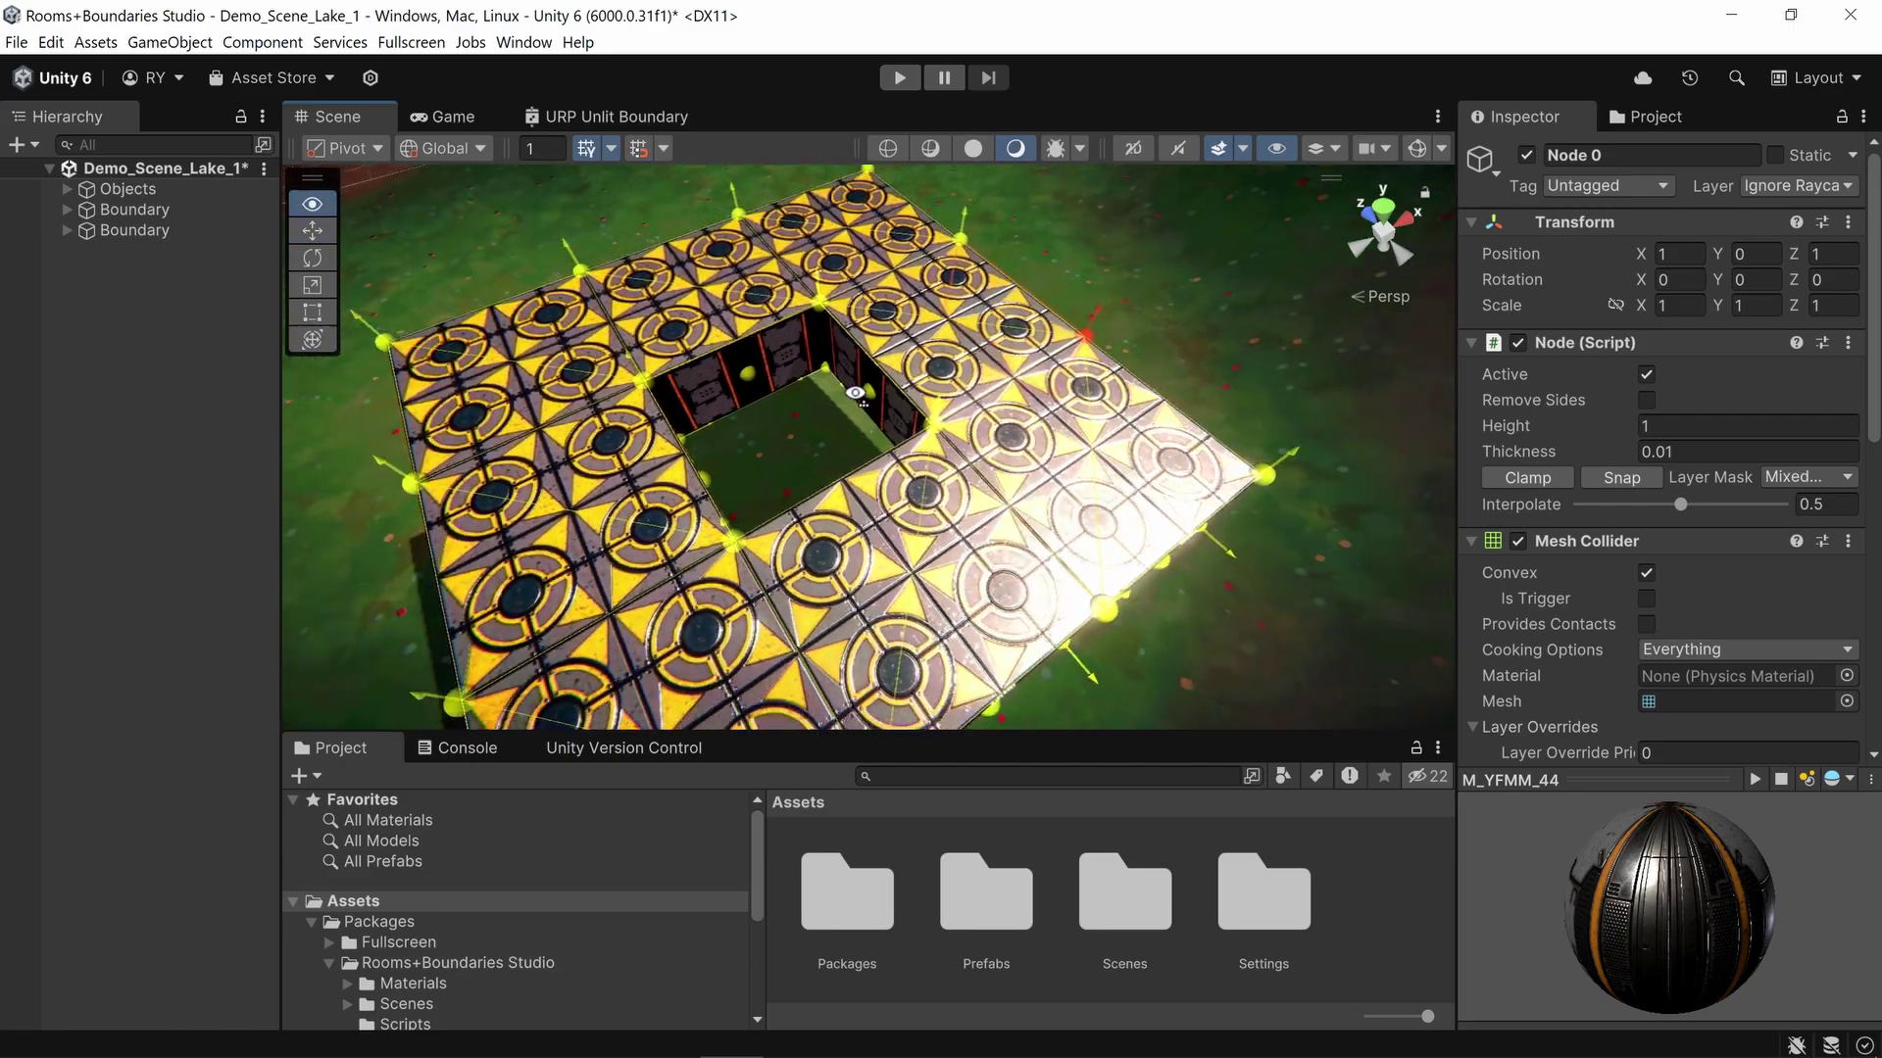
Step: Check the outer and inner boundaries, move the inner boundary's Node 2 to about X -2.99, Z 2.70, and raise it
{"action": "left_click", "coordinate": [137, 209]}
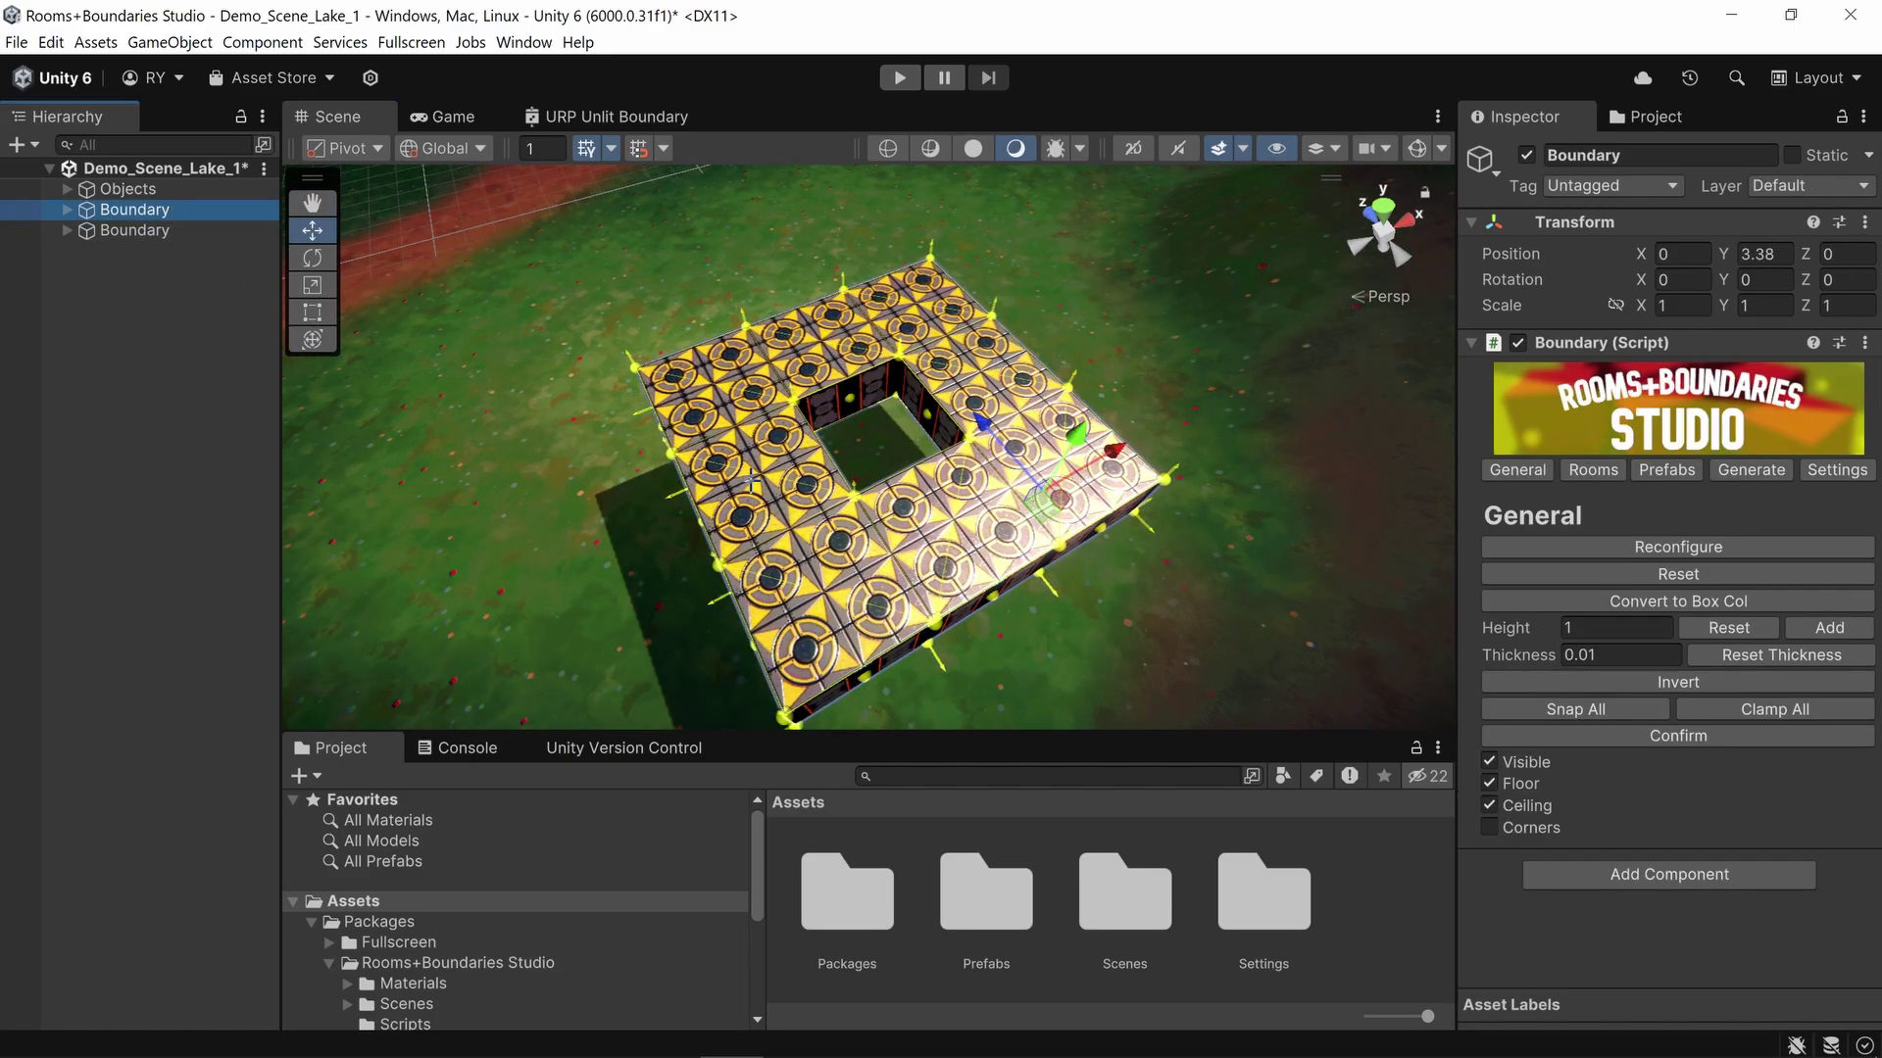
{"action": "scroll", "coordinate": [837, 429], "scroll_direction": "up", "scroll_amount": 5}
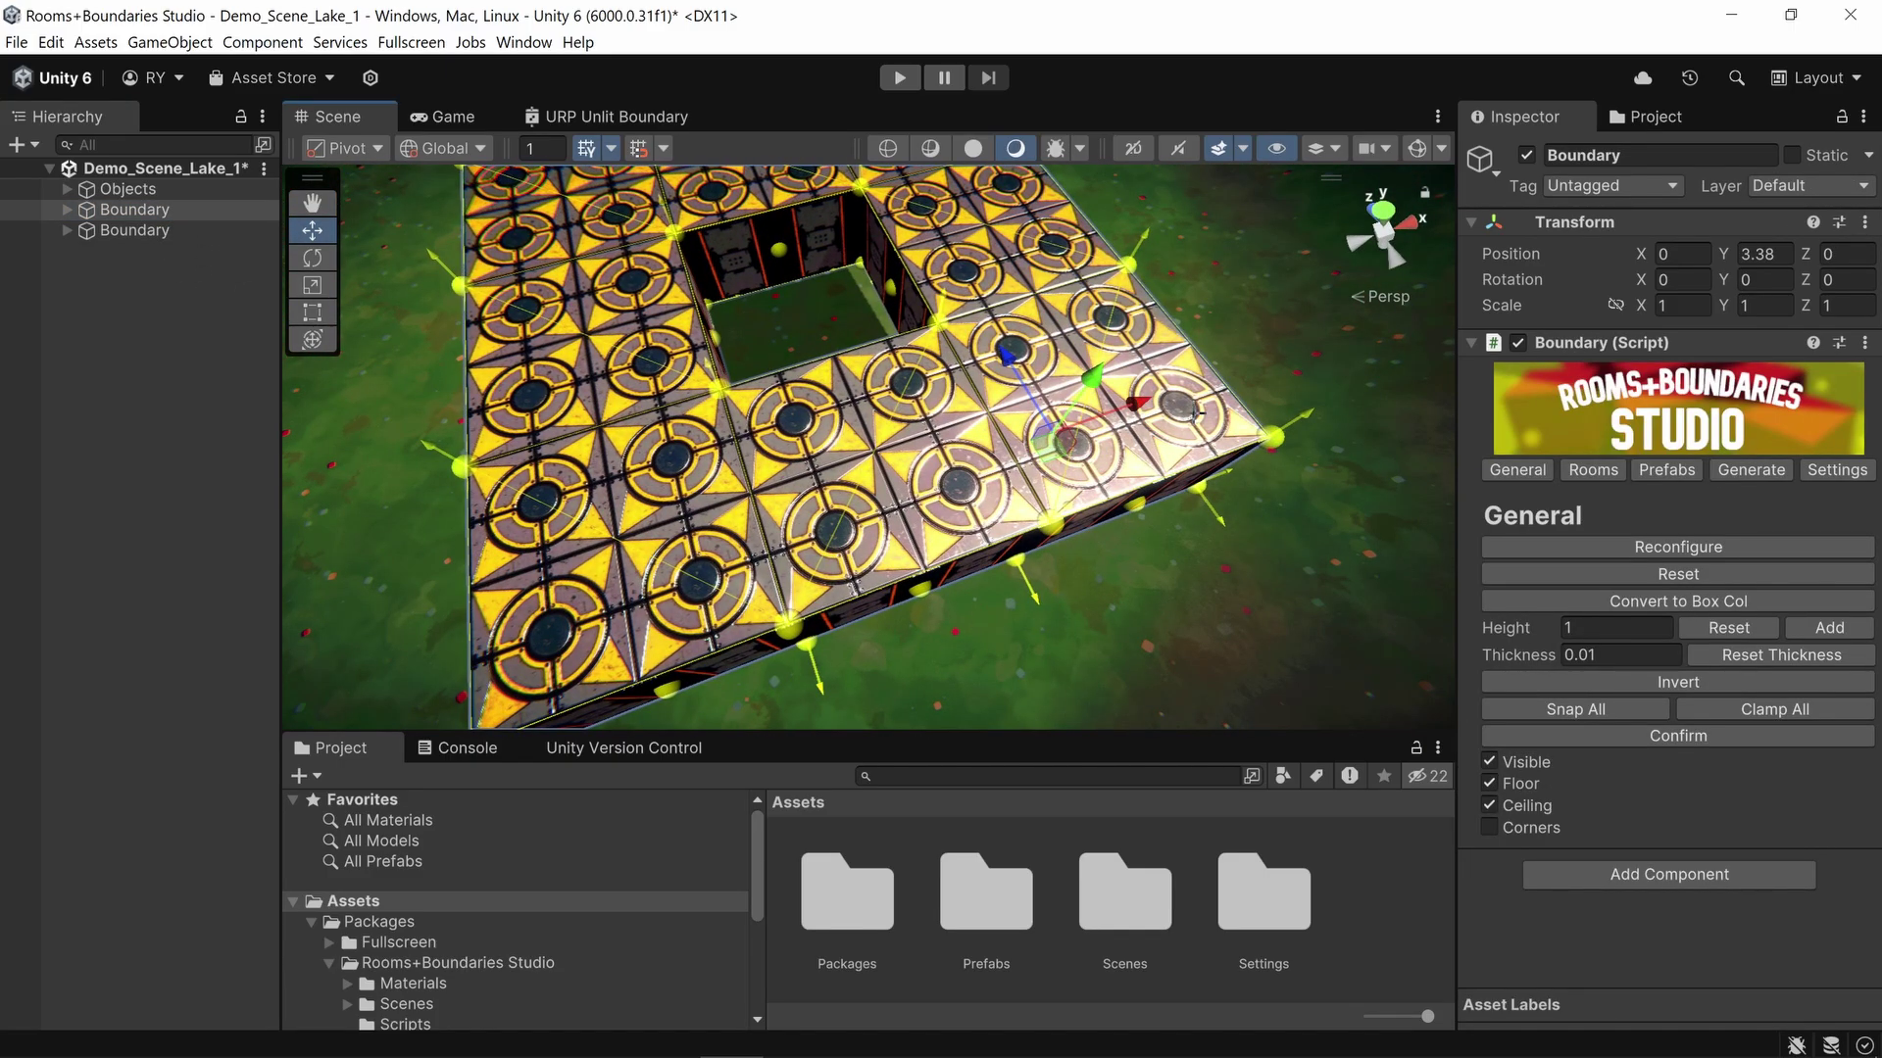
{"action": "left_click", "coordinate": [137, 231]}
{"action": "key", "text": "f"}
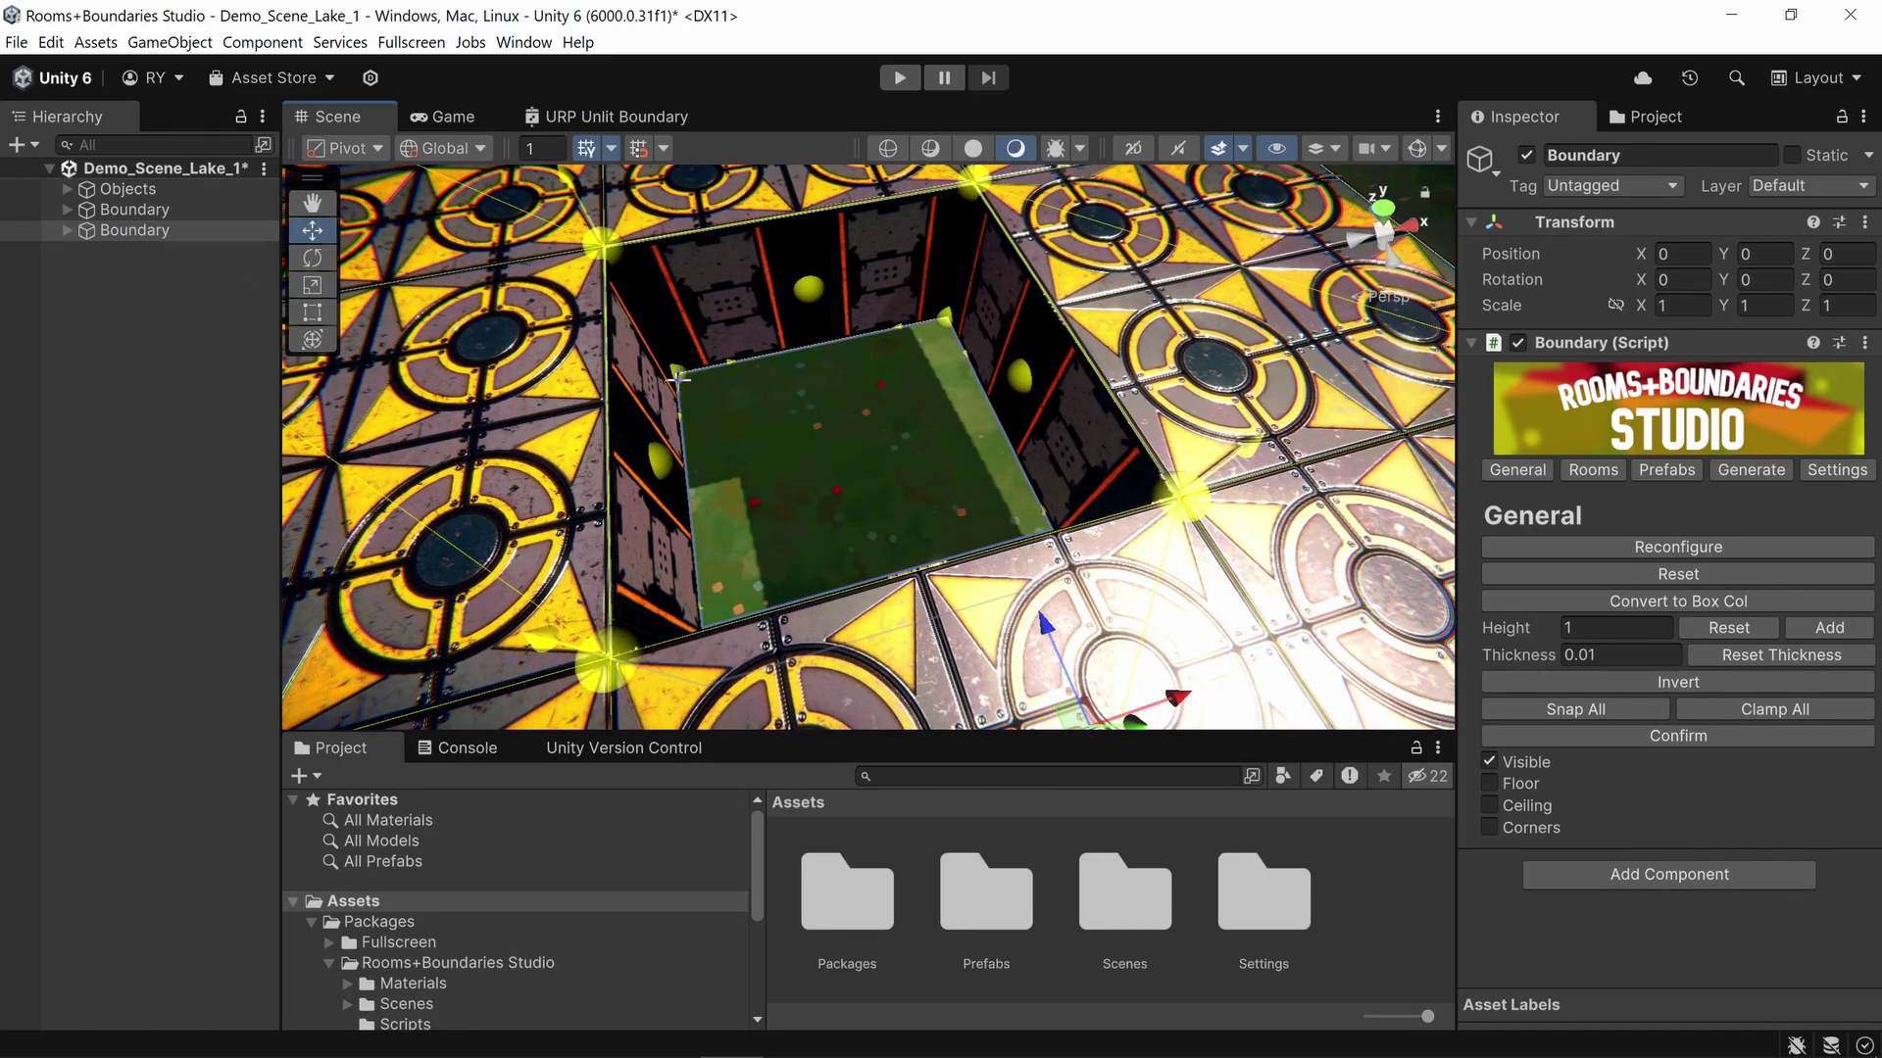
{"action": "left_click", "coordinate": [680, 377]}
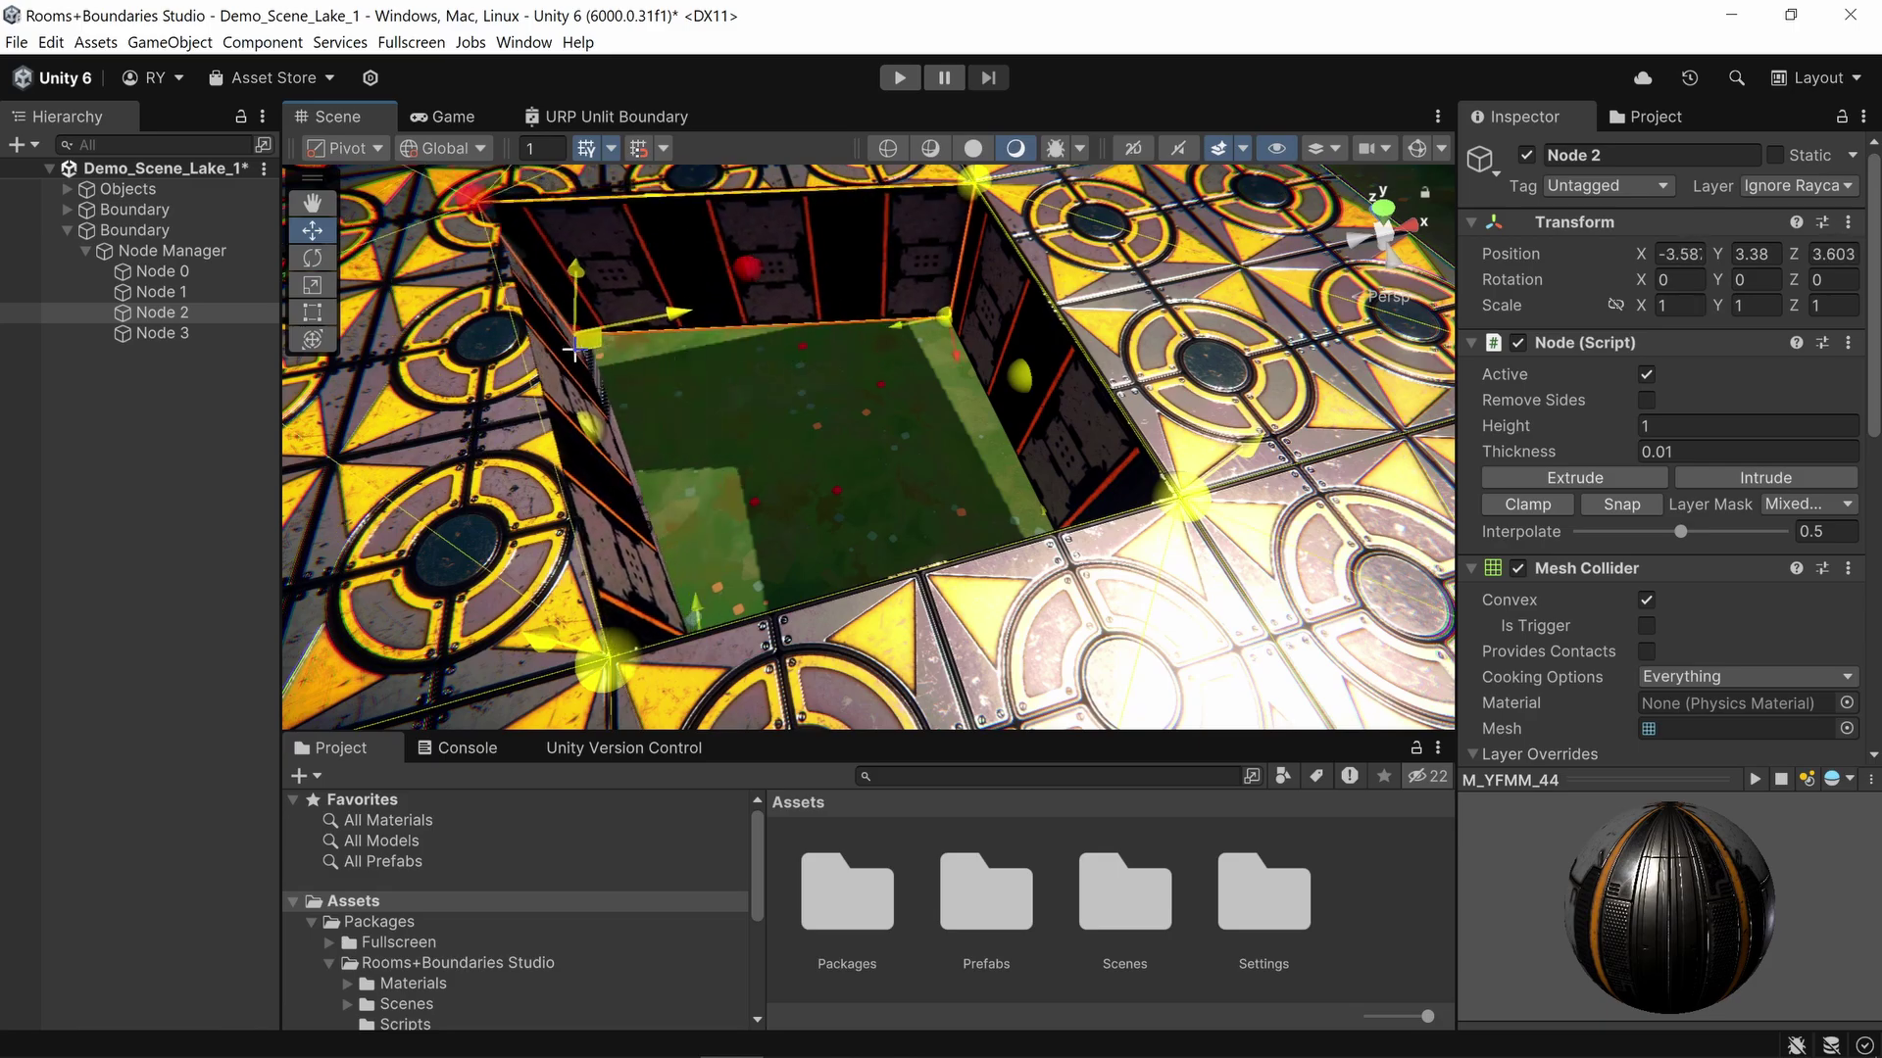
{"action": "left_click_drag", "start_coordinate": [694, 420], "coordinate": [686, 416]}
{"action": "right_click_drag", "start_coordinate": [686, 416], "coordinate": [1059, 436]}
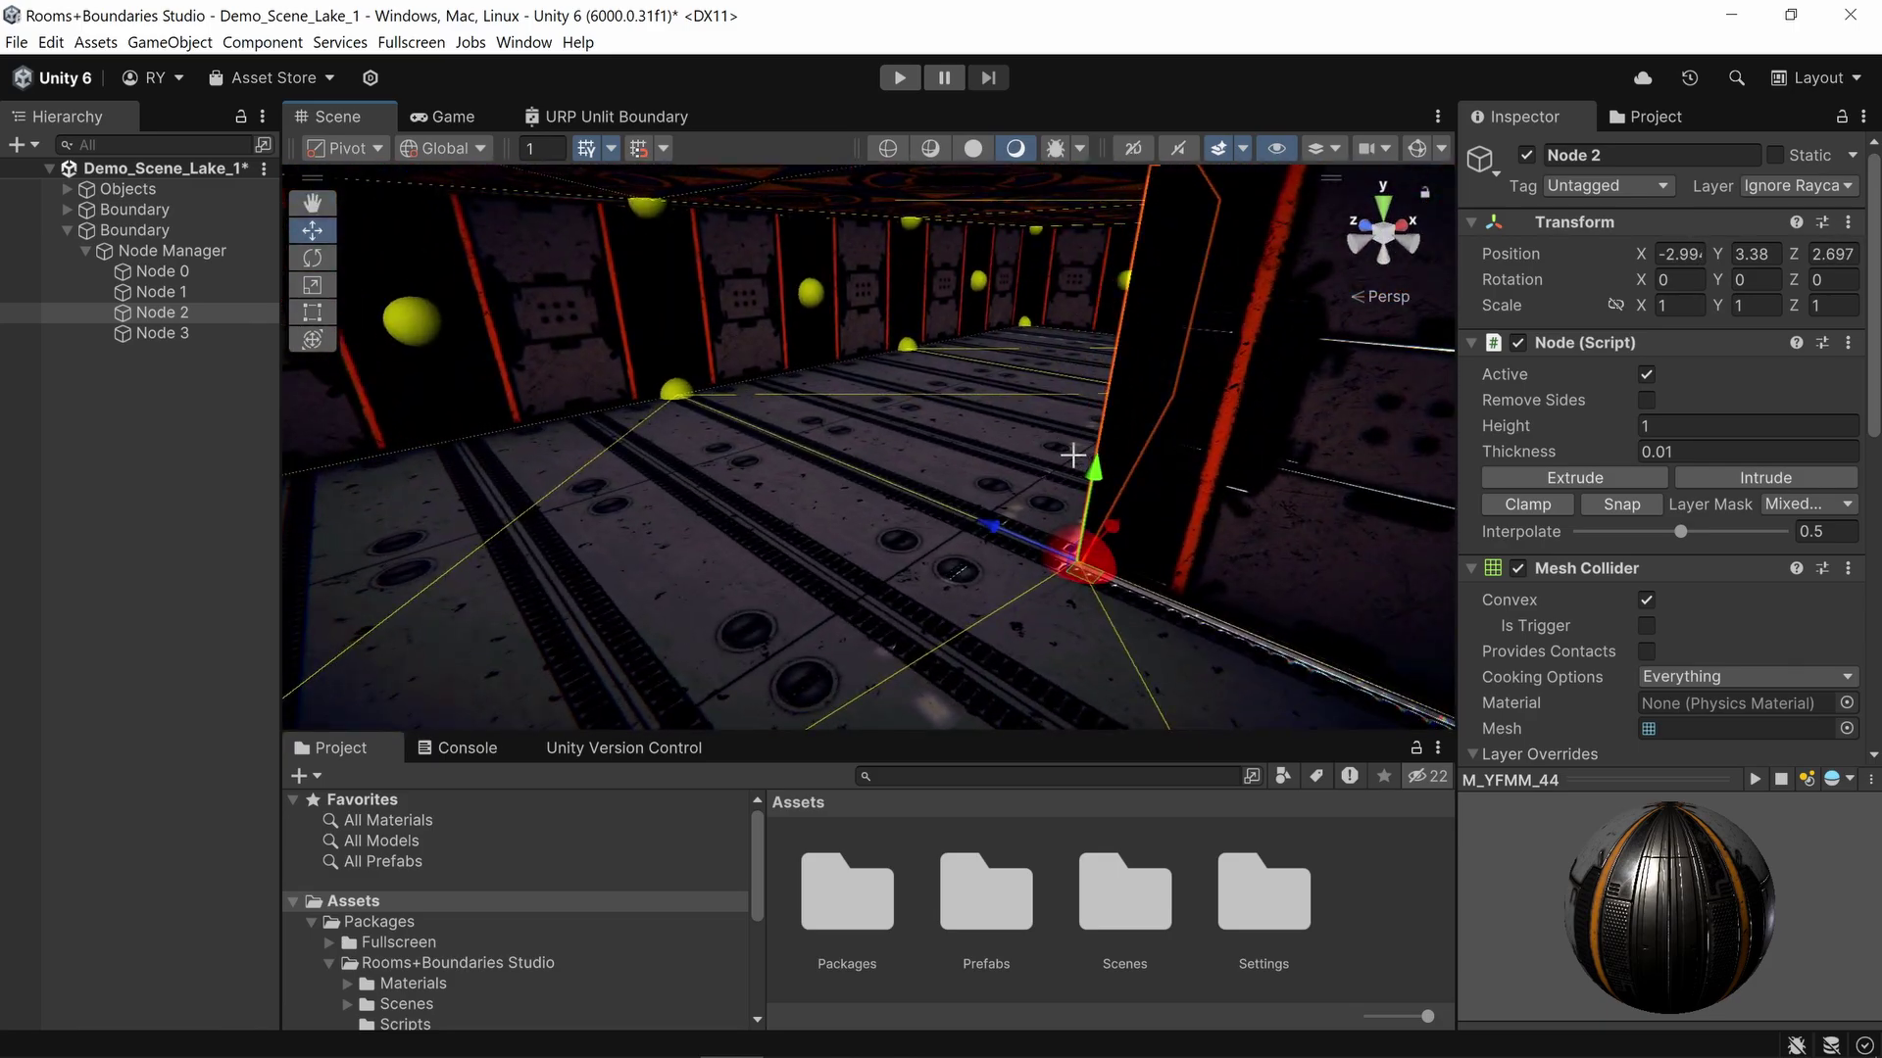
{"action": "left_click_drag", "start_coordinate": [1082, 454], "coordinate": [1096, 375]}
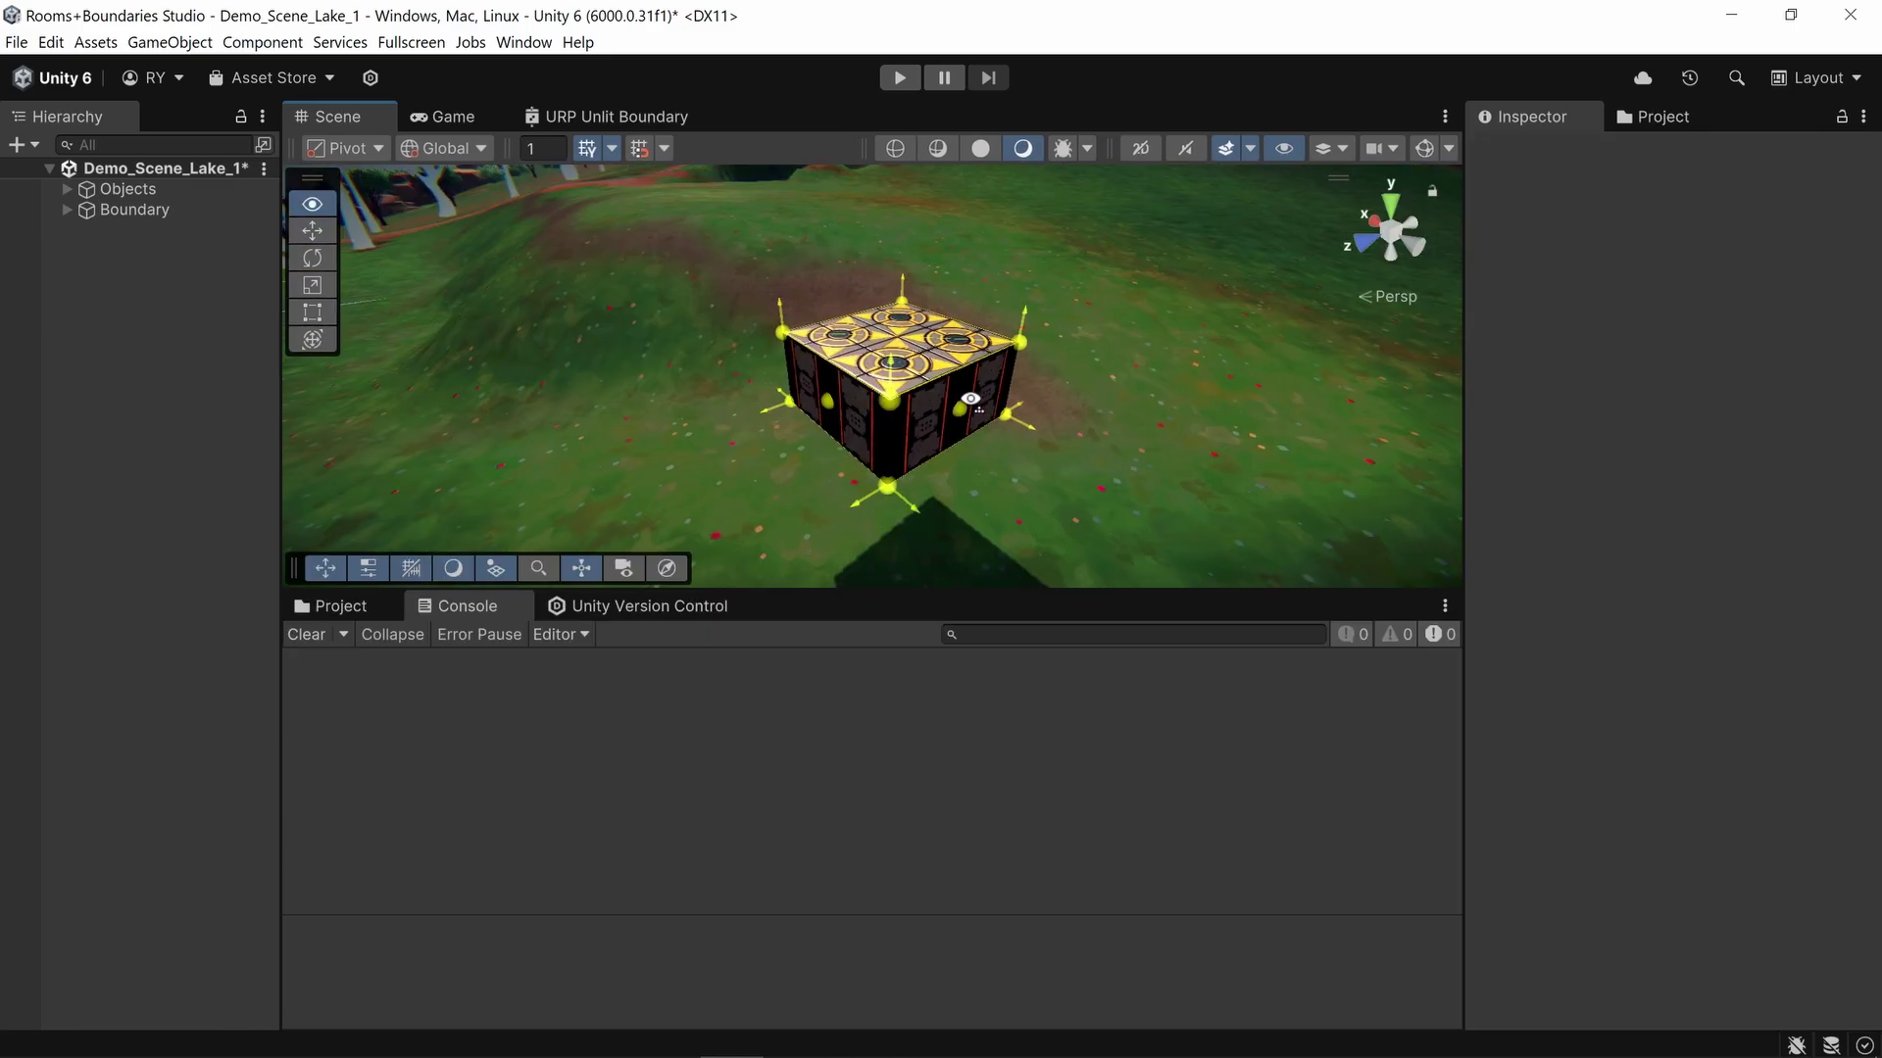
Step: Duplicate the large textured room's boundary and reset the copy to a default box
{"action": "left_click_drag", "start_coordinate": [960, 392], "coordinate": [992, 388], "text": "alt"}
{"action": "key", "text": "w"}
{"action": "right_click_drag", "start_coordinate": [992, 388], "coordinate": [945, 305]}
{"action": "left_click", "coordinate": [134, 210]}
{"action": "key", "text": "f"}
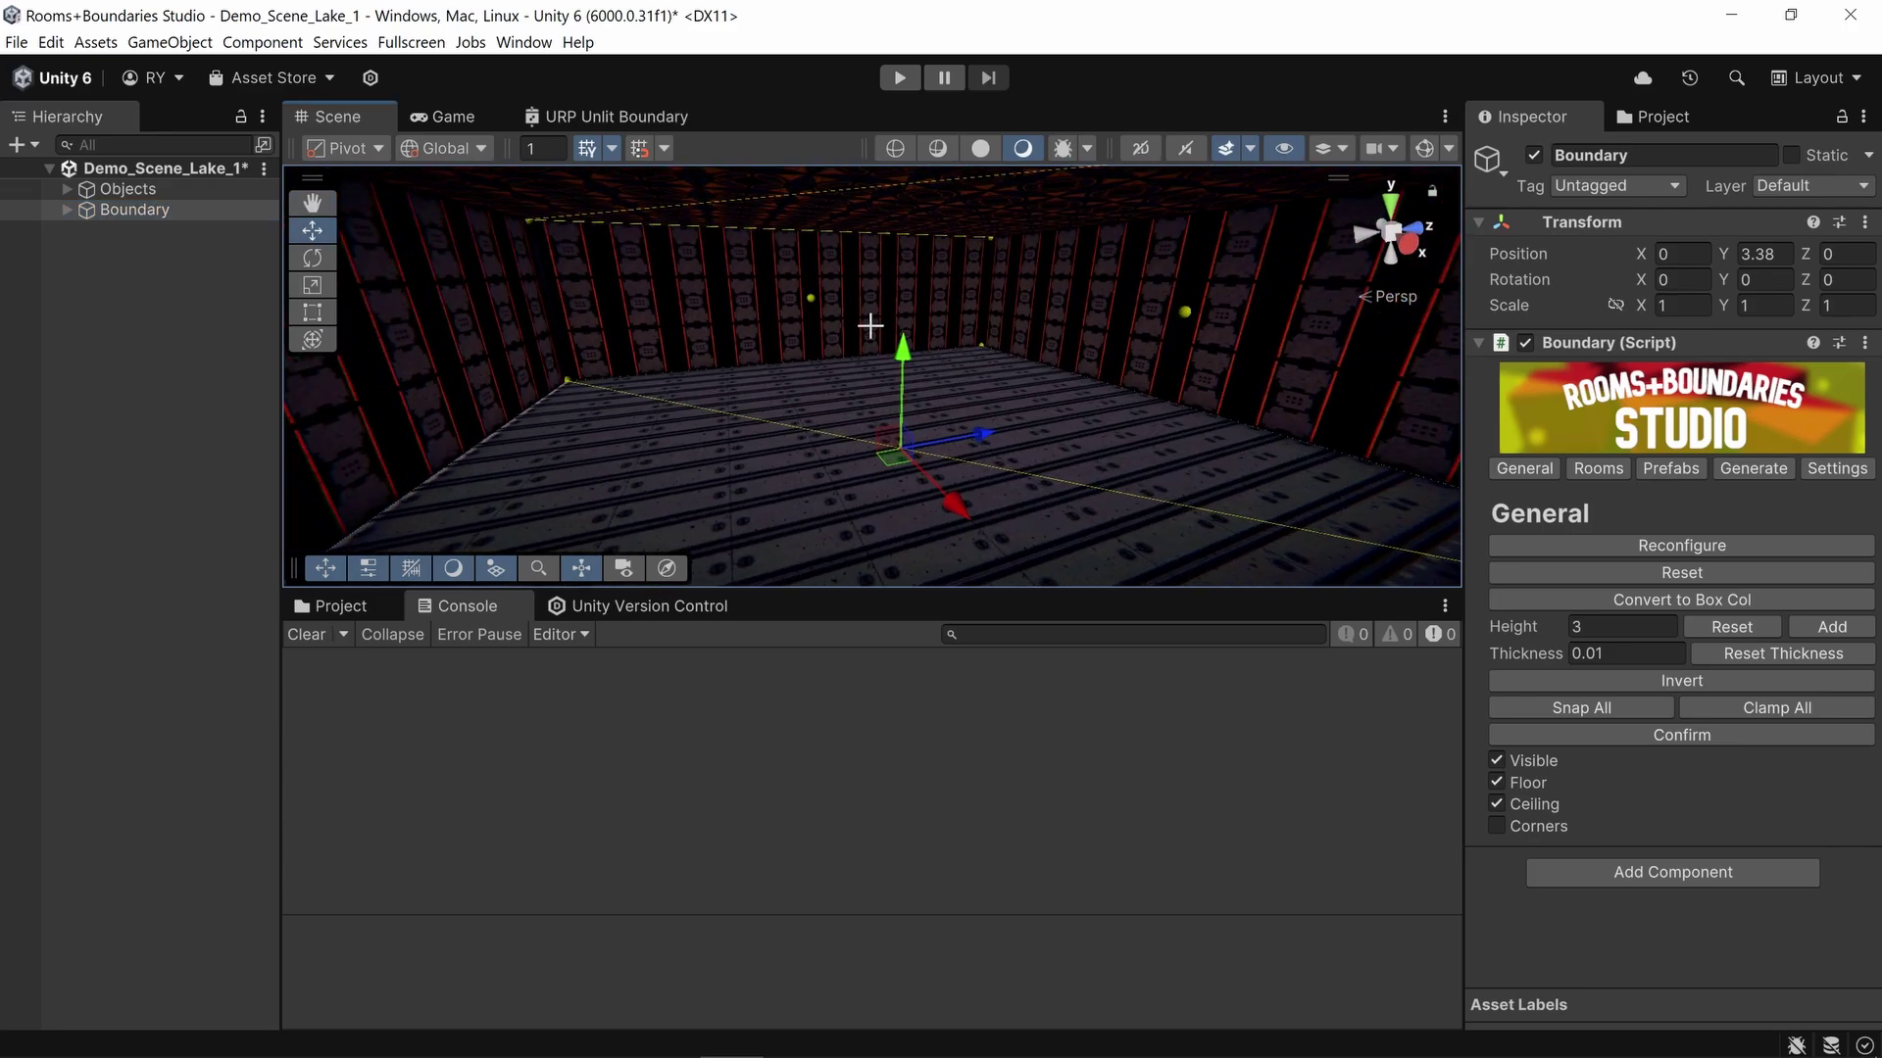
{"action": "left_click", "coordinate": [139, 244]}
{"action": "left_click", "coordinate": [145, 210]}
{"action": "key", "text": "ctrl+d"}
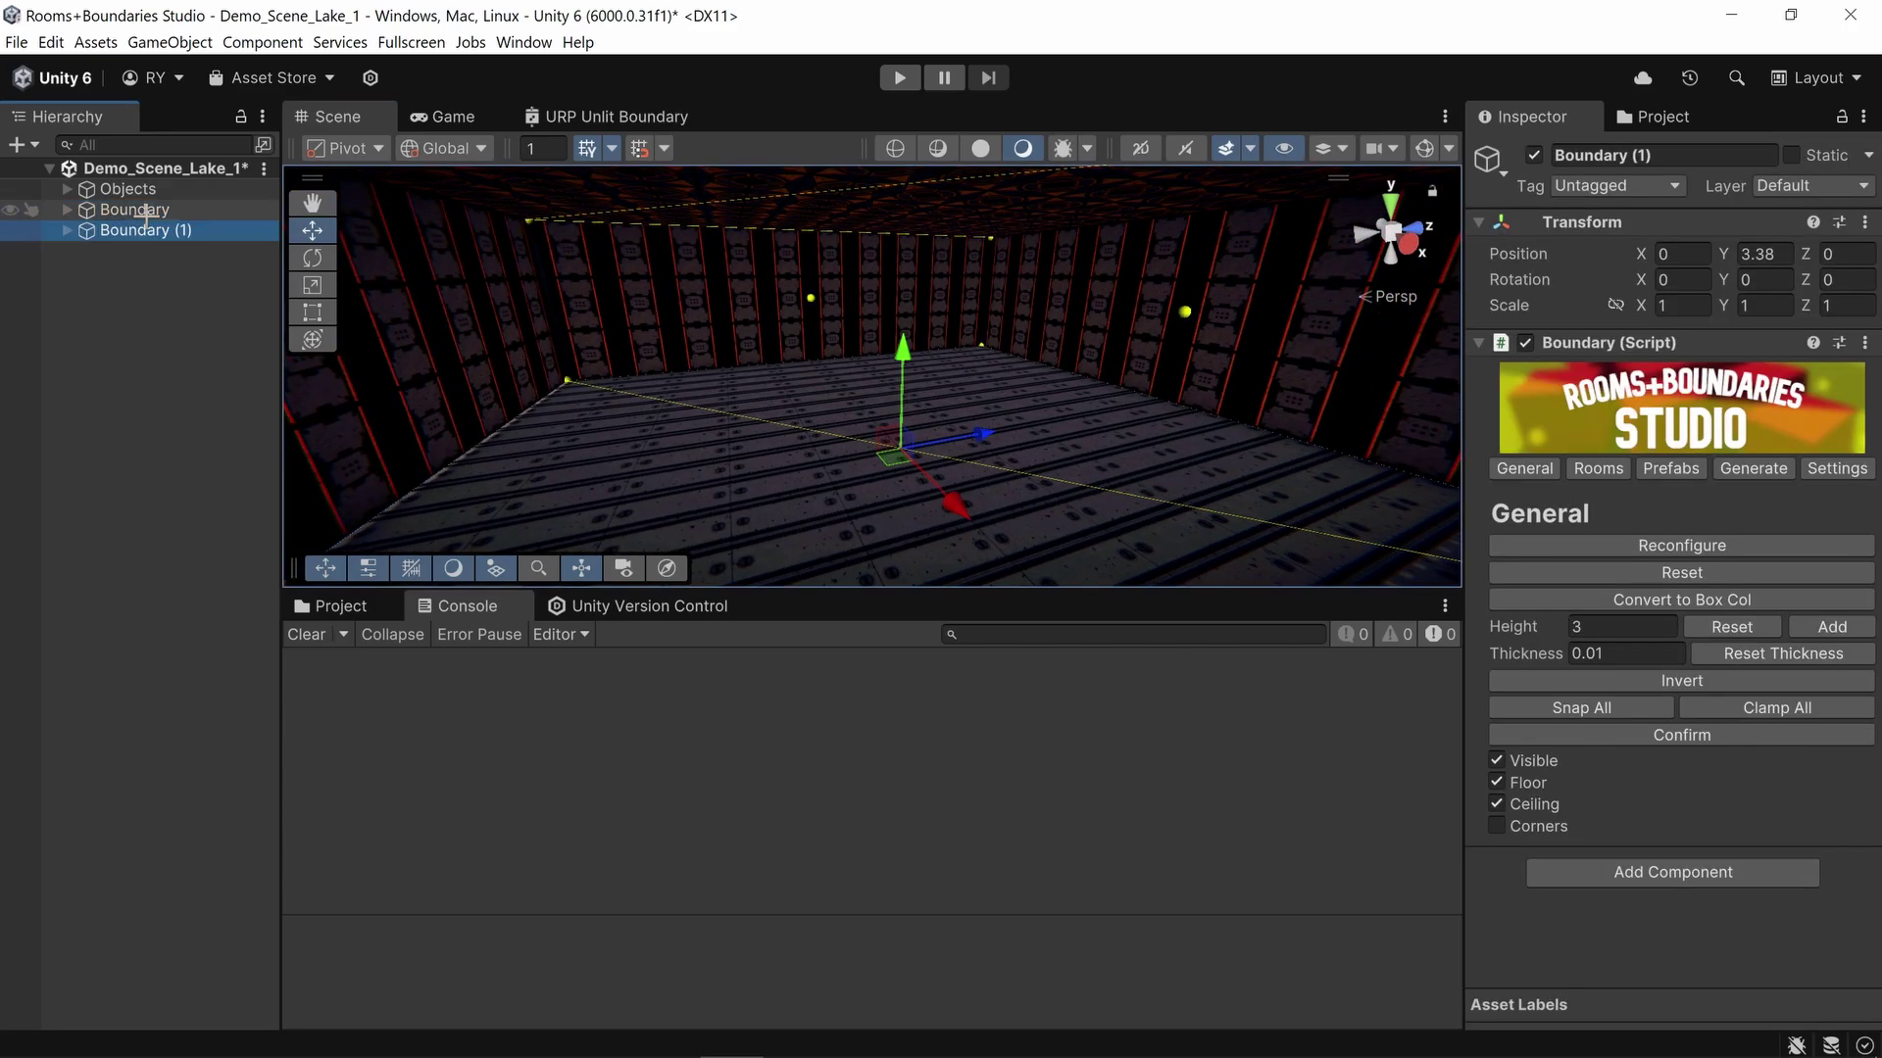
{"action": "left_click", "coordinate": [1705, 571]}
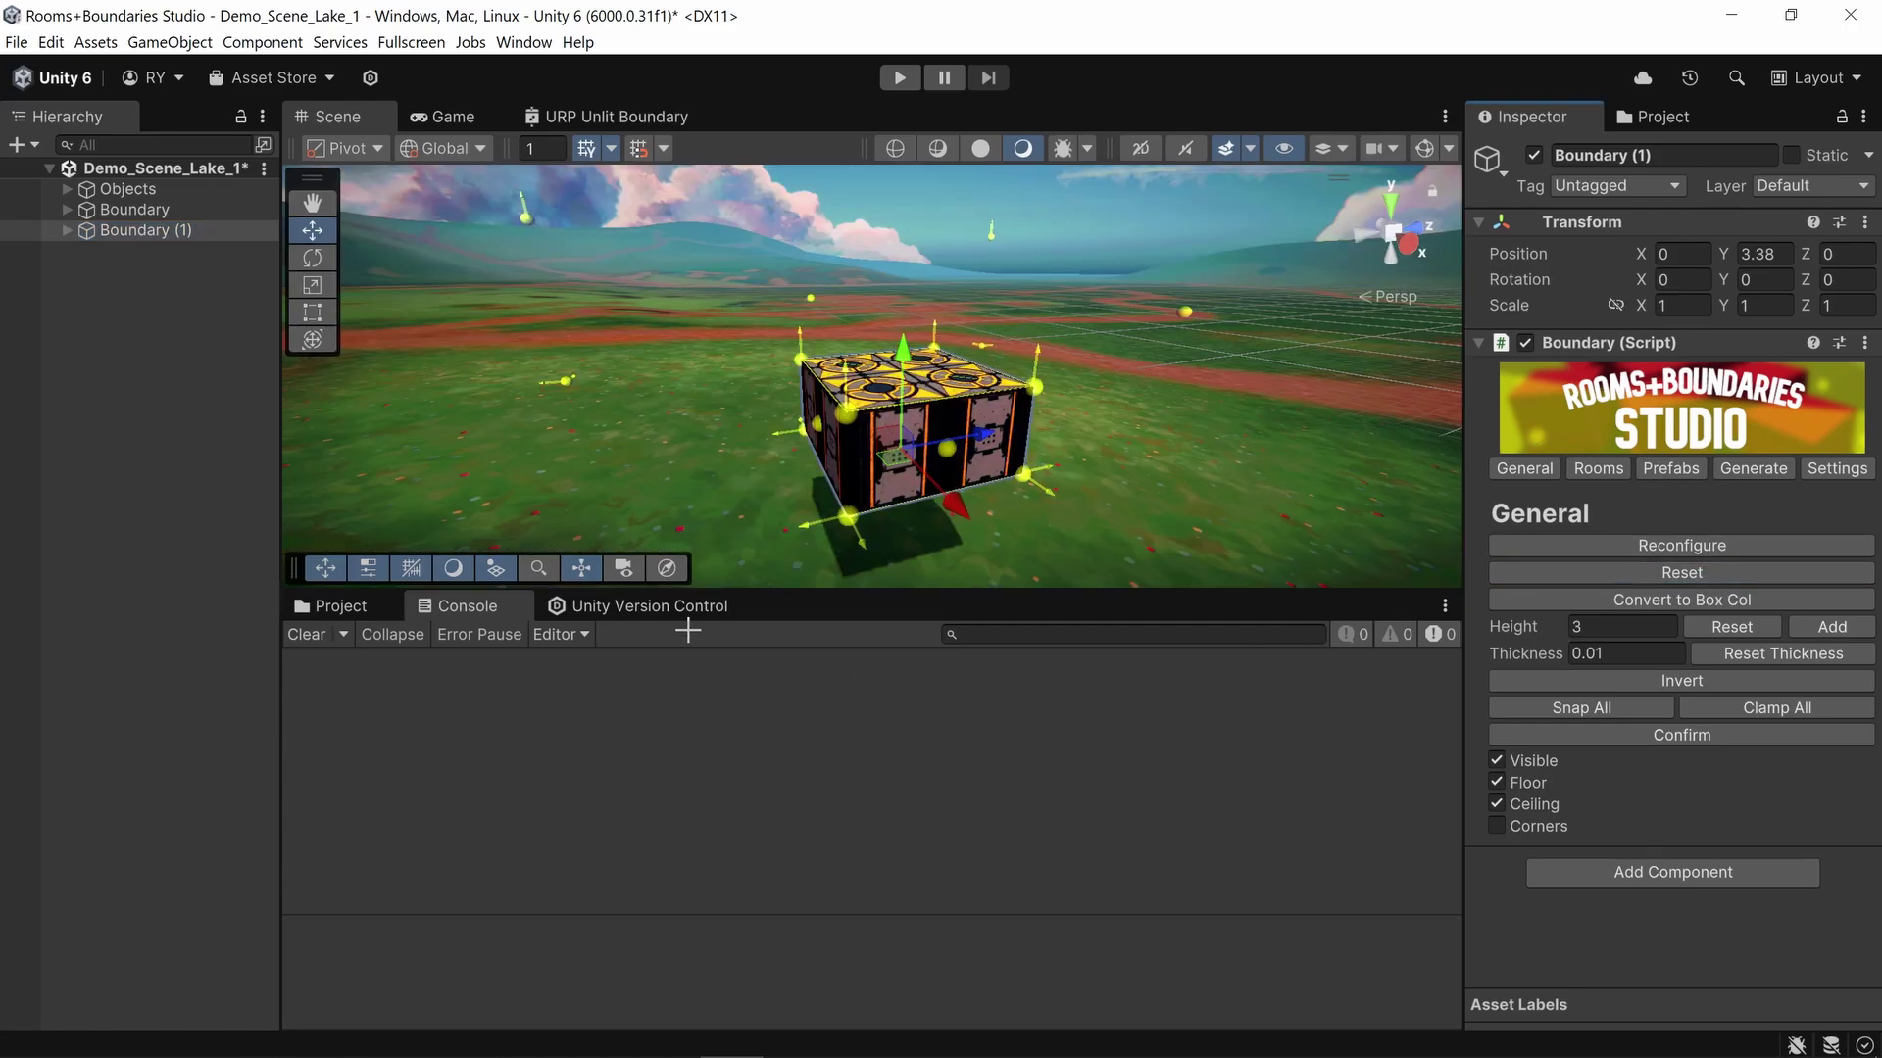
Step: Reconfigure the original room boundary and raise the duplicated box, Boundary (1), to about Y 3.91
{"action": "left_click", "coordinate": [193, 210]}
{"action": "left_click", "coordinate": [1653, 541]}
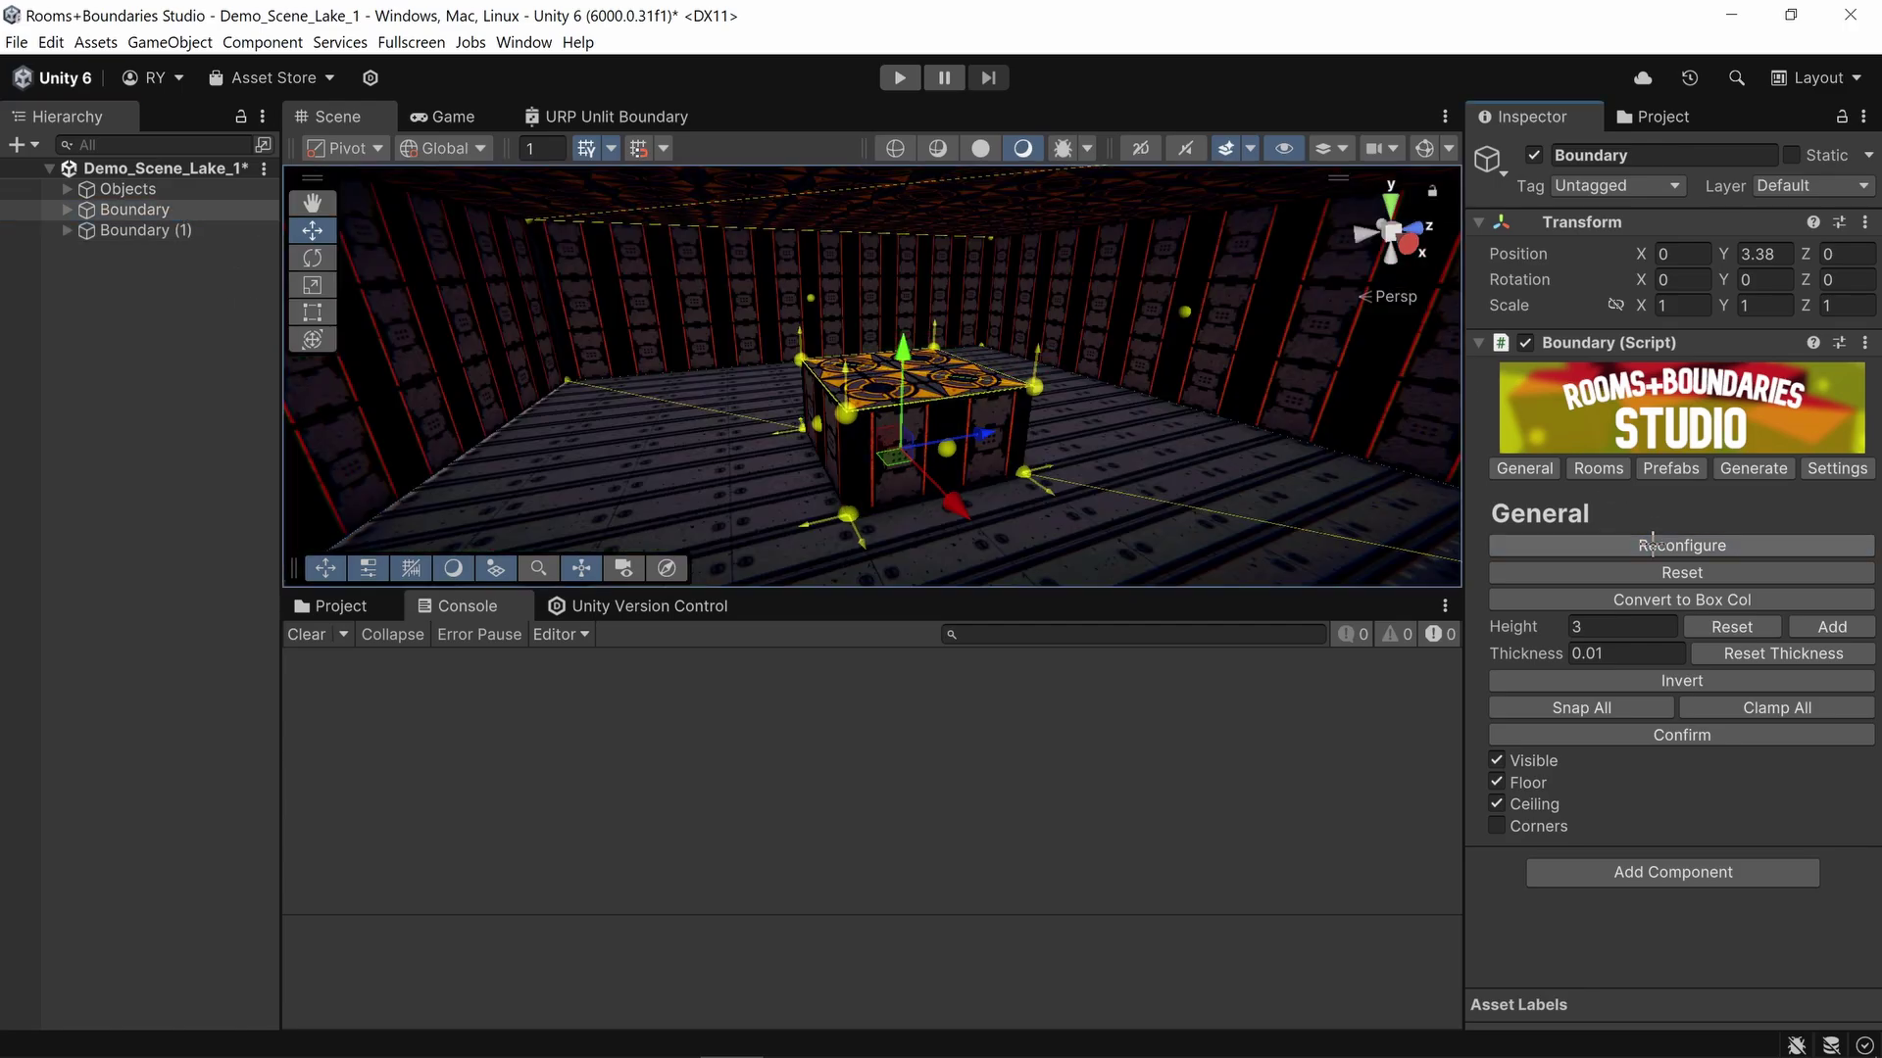
{"action": "left_click", "coordinate": [227, 230]}
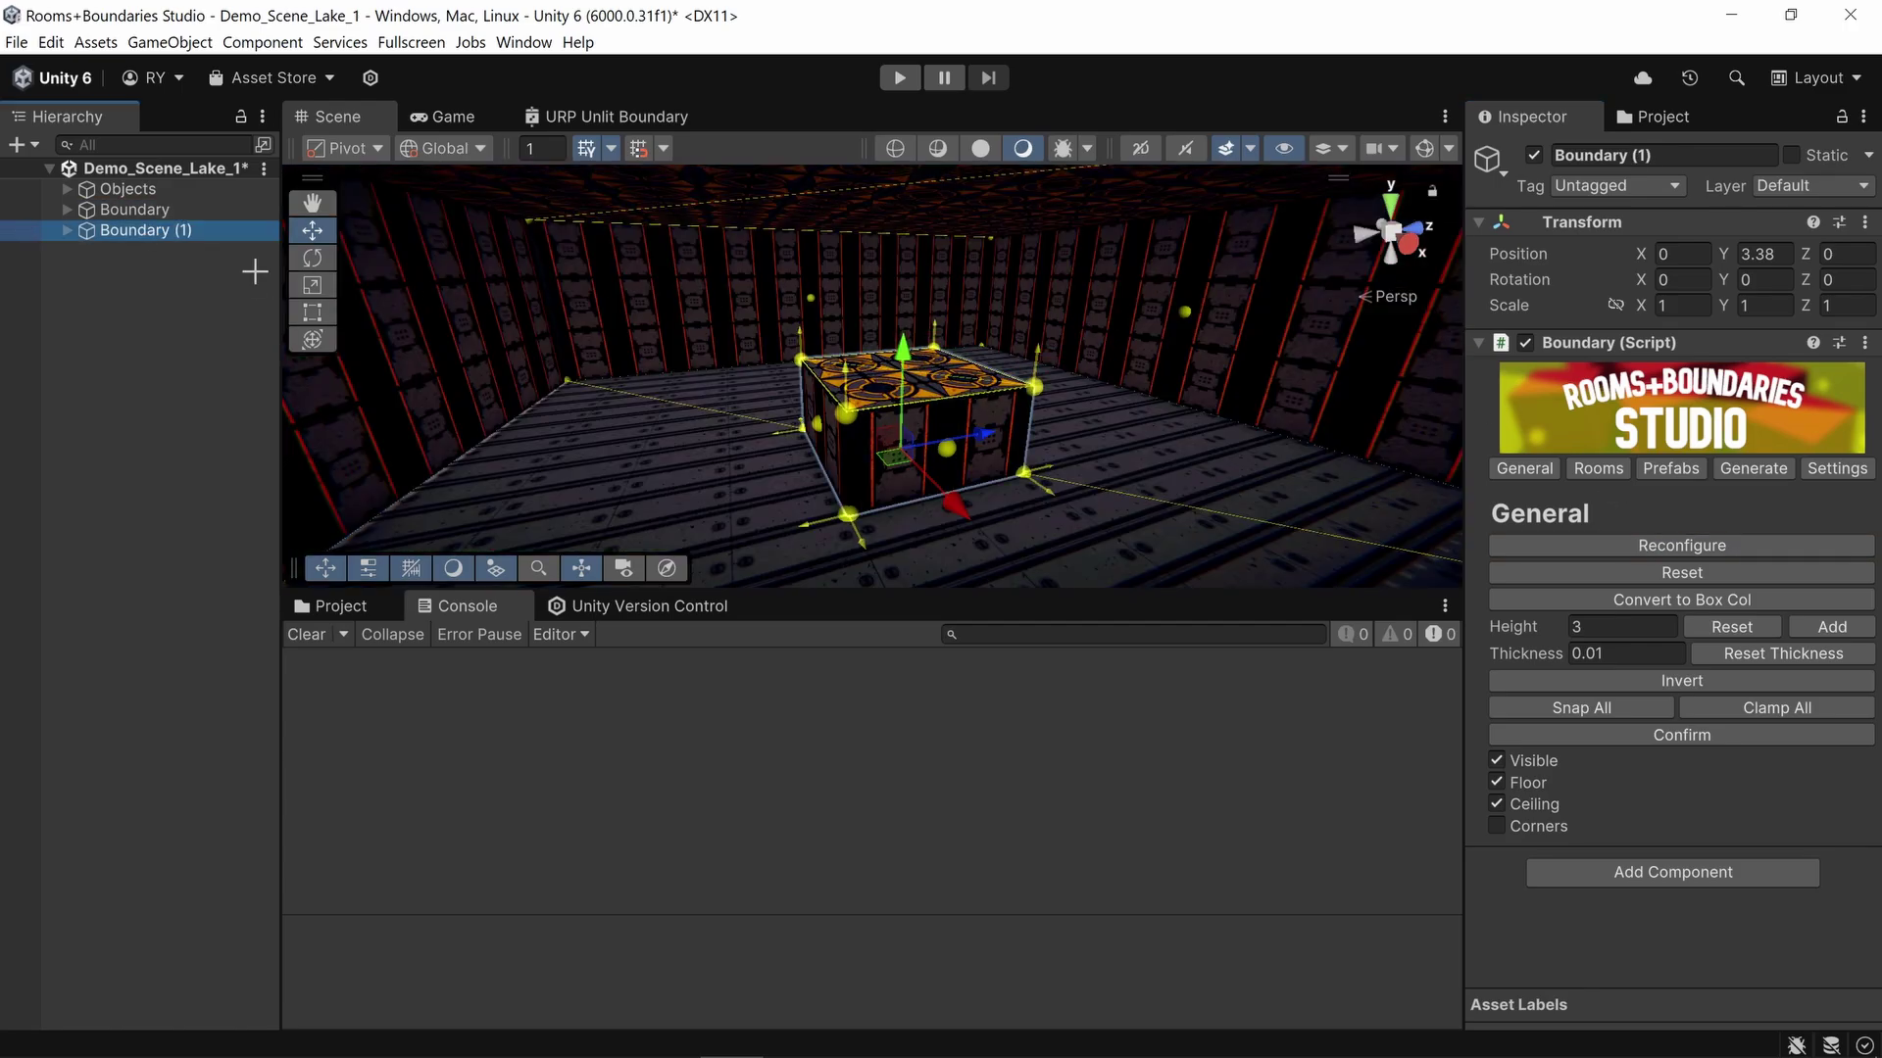
{"action": "left_click_drag", "start_coordinate": [903, 365], "coordinate": [906, 310]}
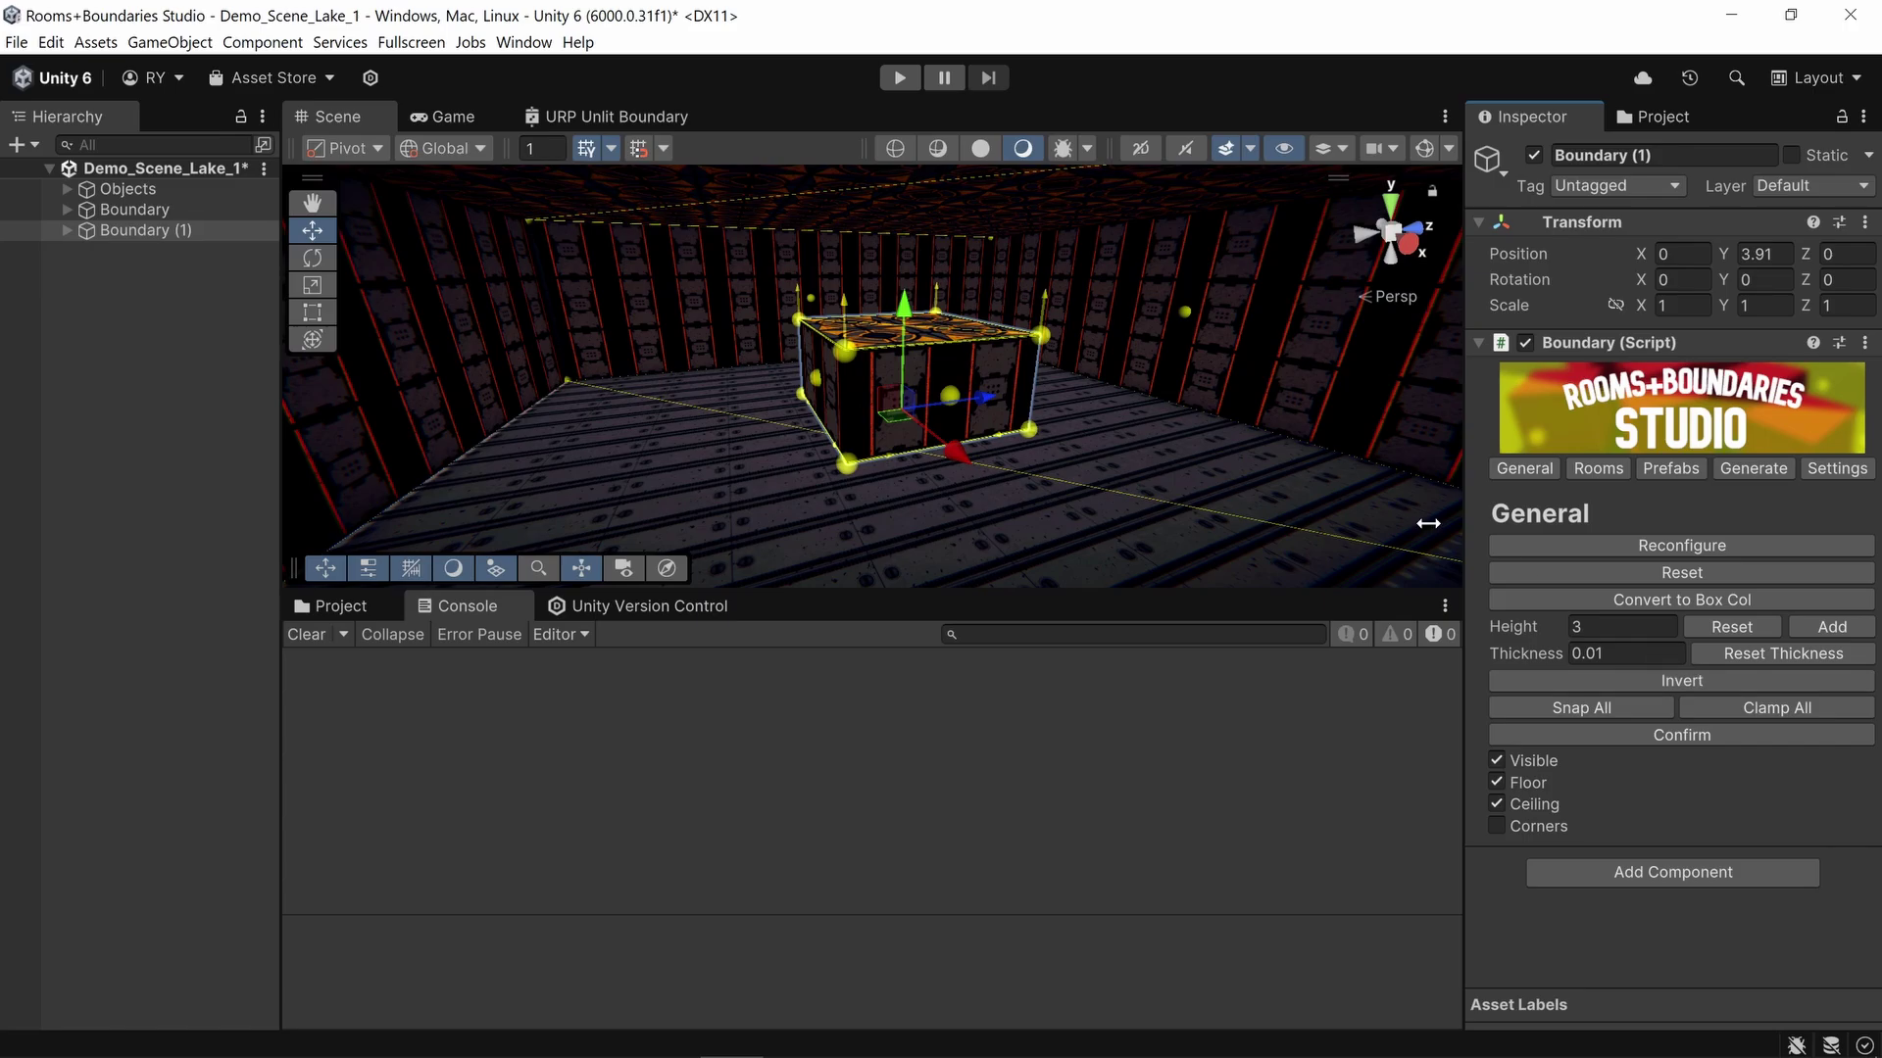
Step: Add Boundary (1) to the Included Boundaries list in the original boundary's Rooms settings
{"action": "left_click", "coordinate": [137, 209]}
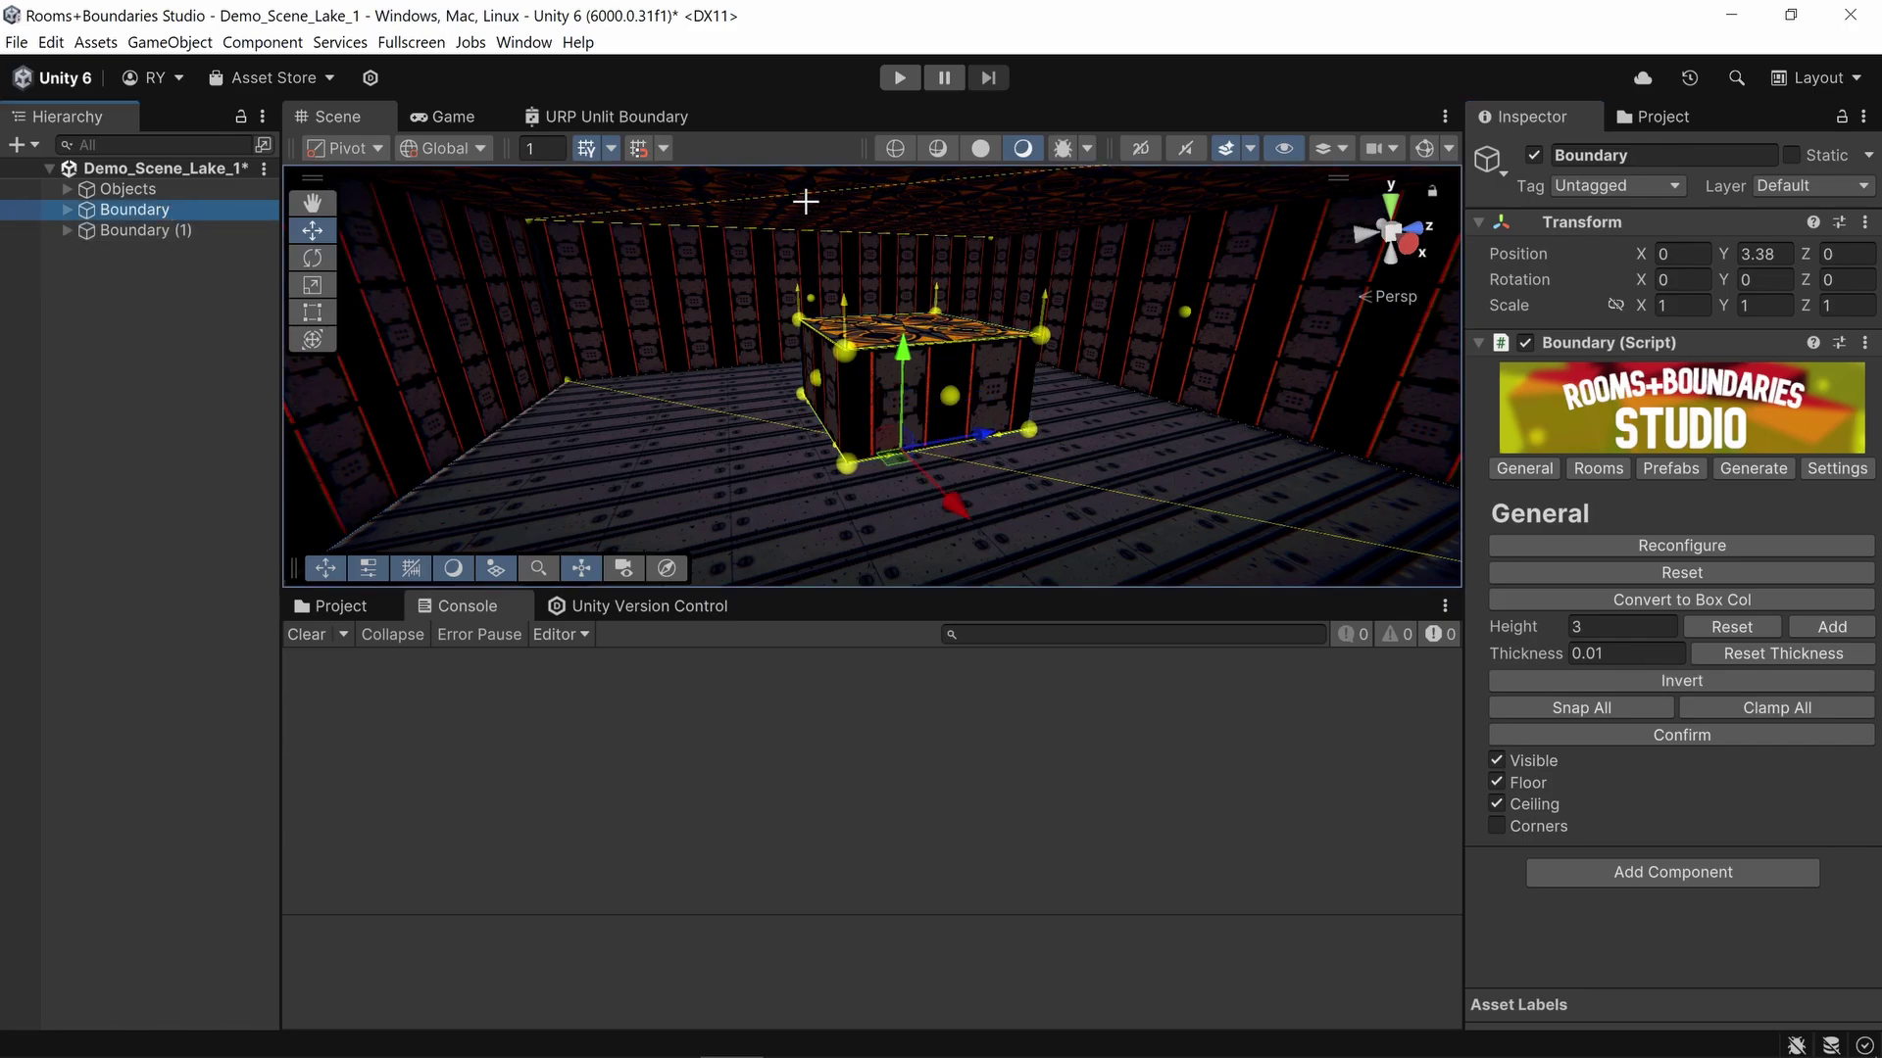
{"action": "left_click_drag", "start_coordinate": [844, 316], "coordinate": [875, 385], "text": "alt"}
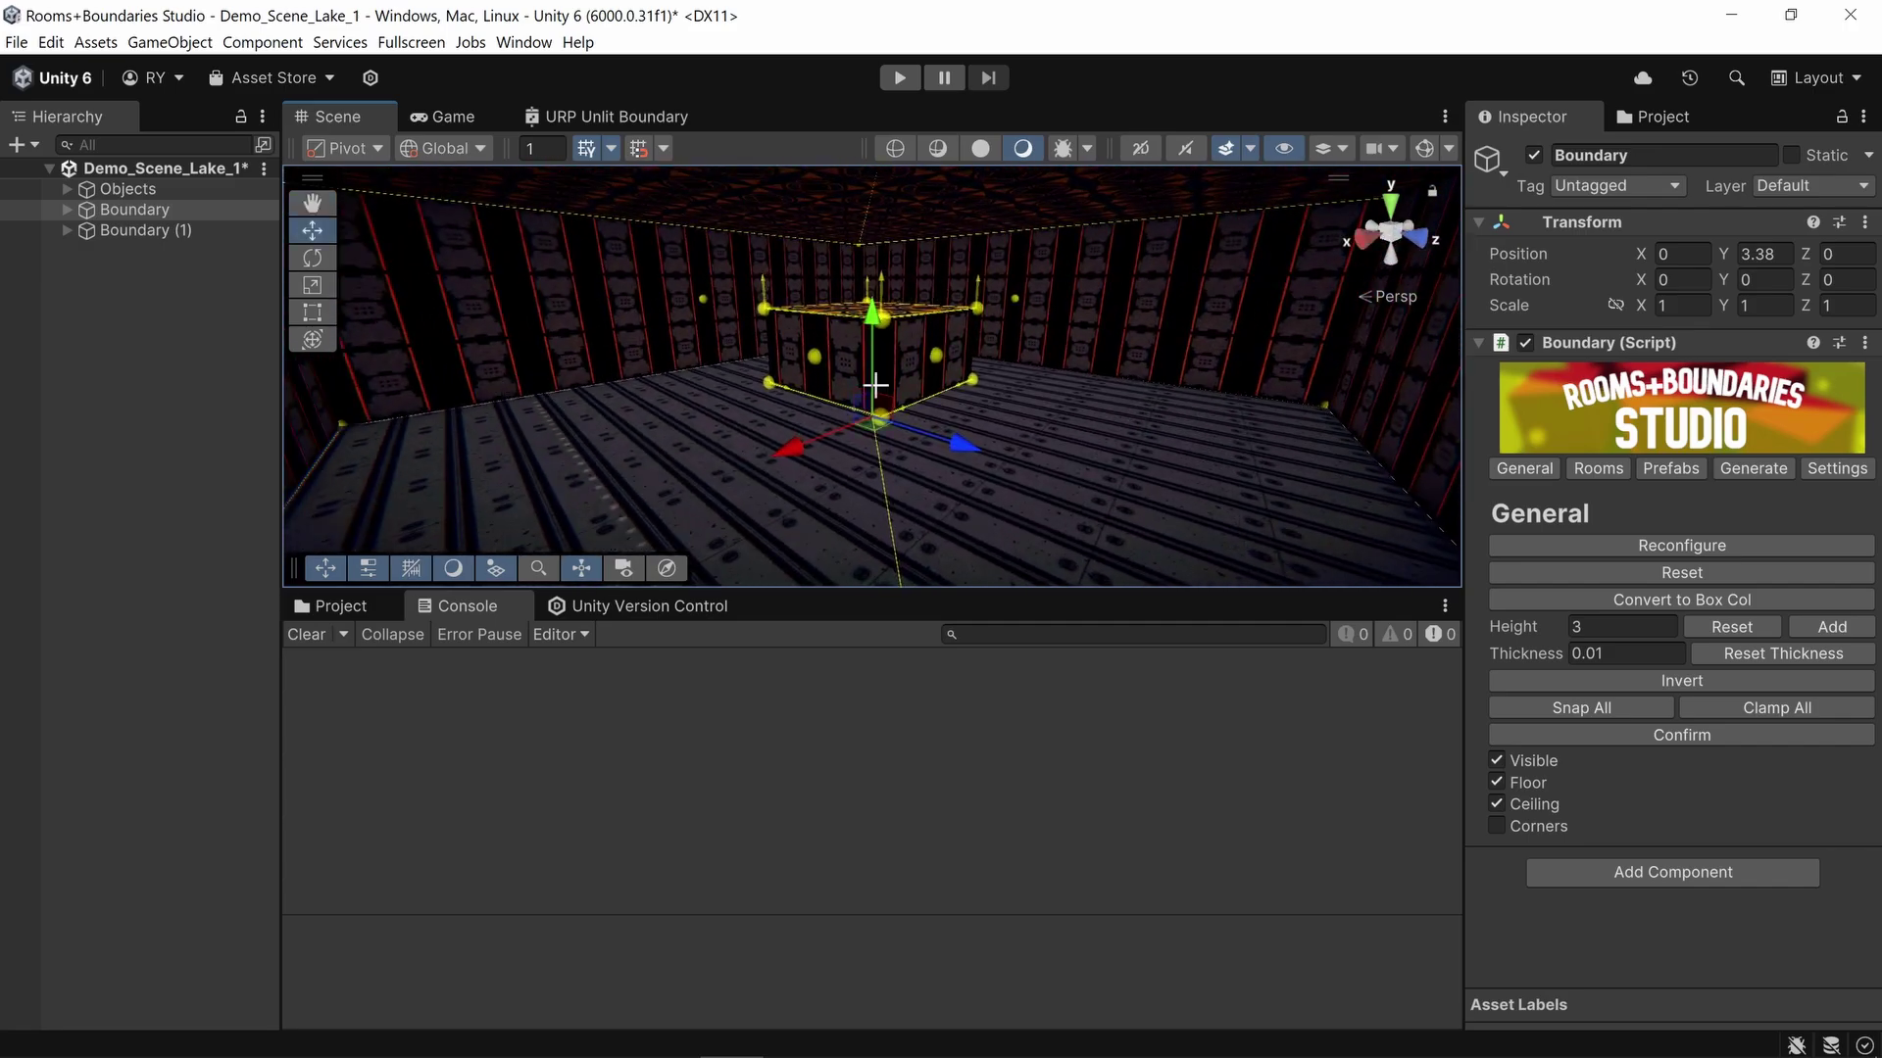
{"action": "left_click", "coordinate": [1598, 466]}
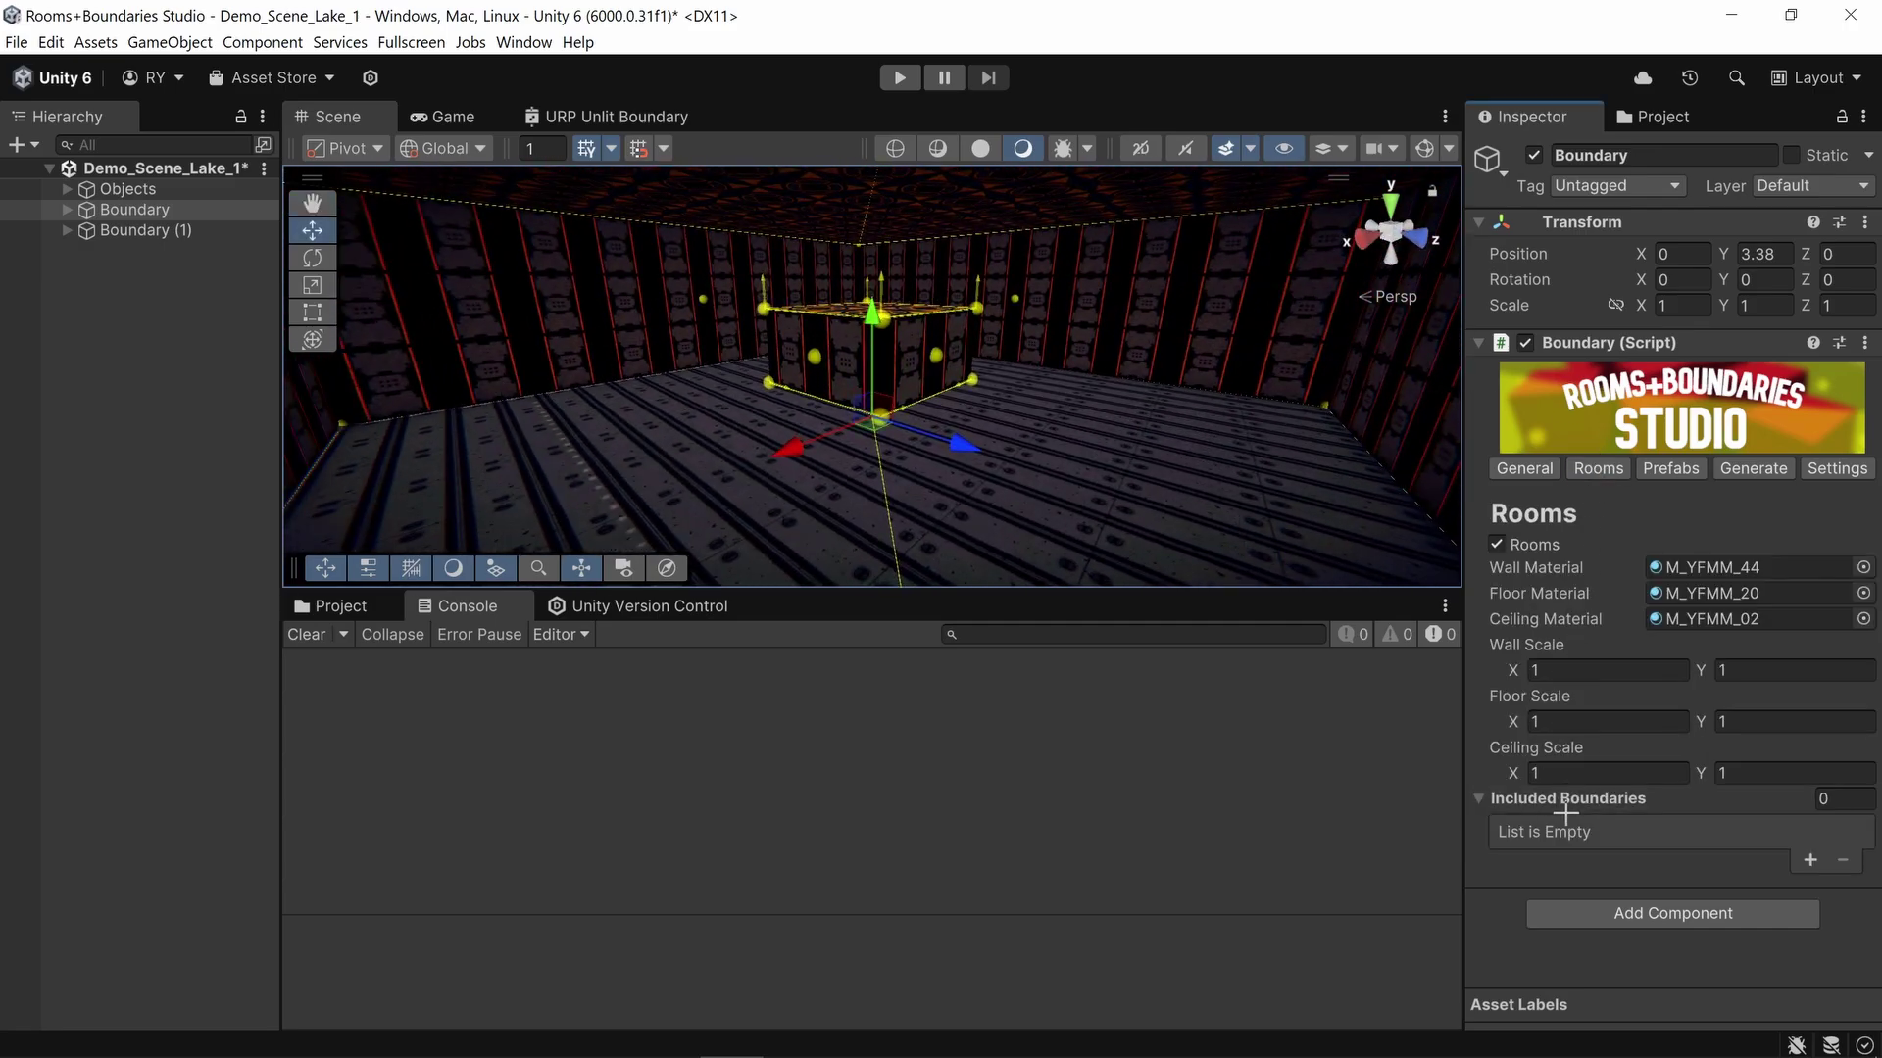
{"action": "left_click", "coordinate": [1810, 862]}
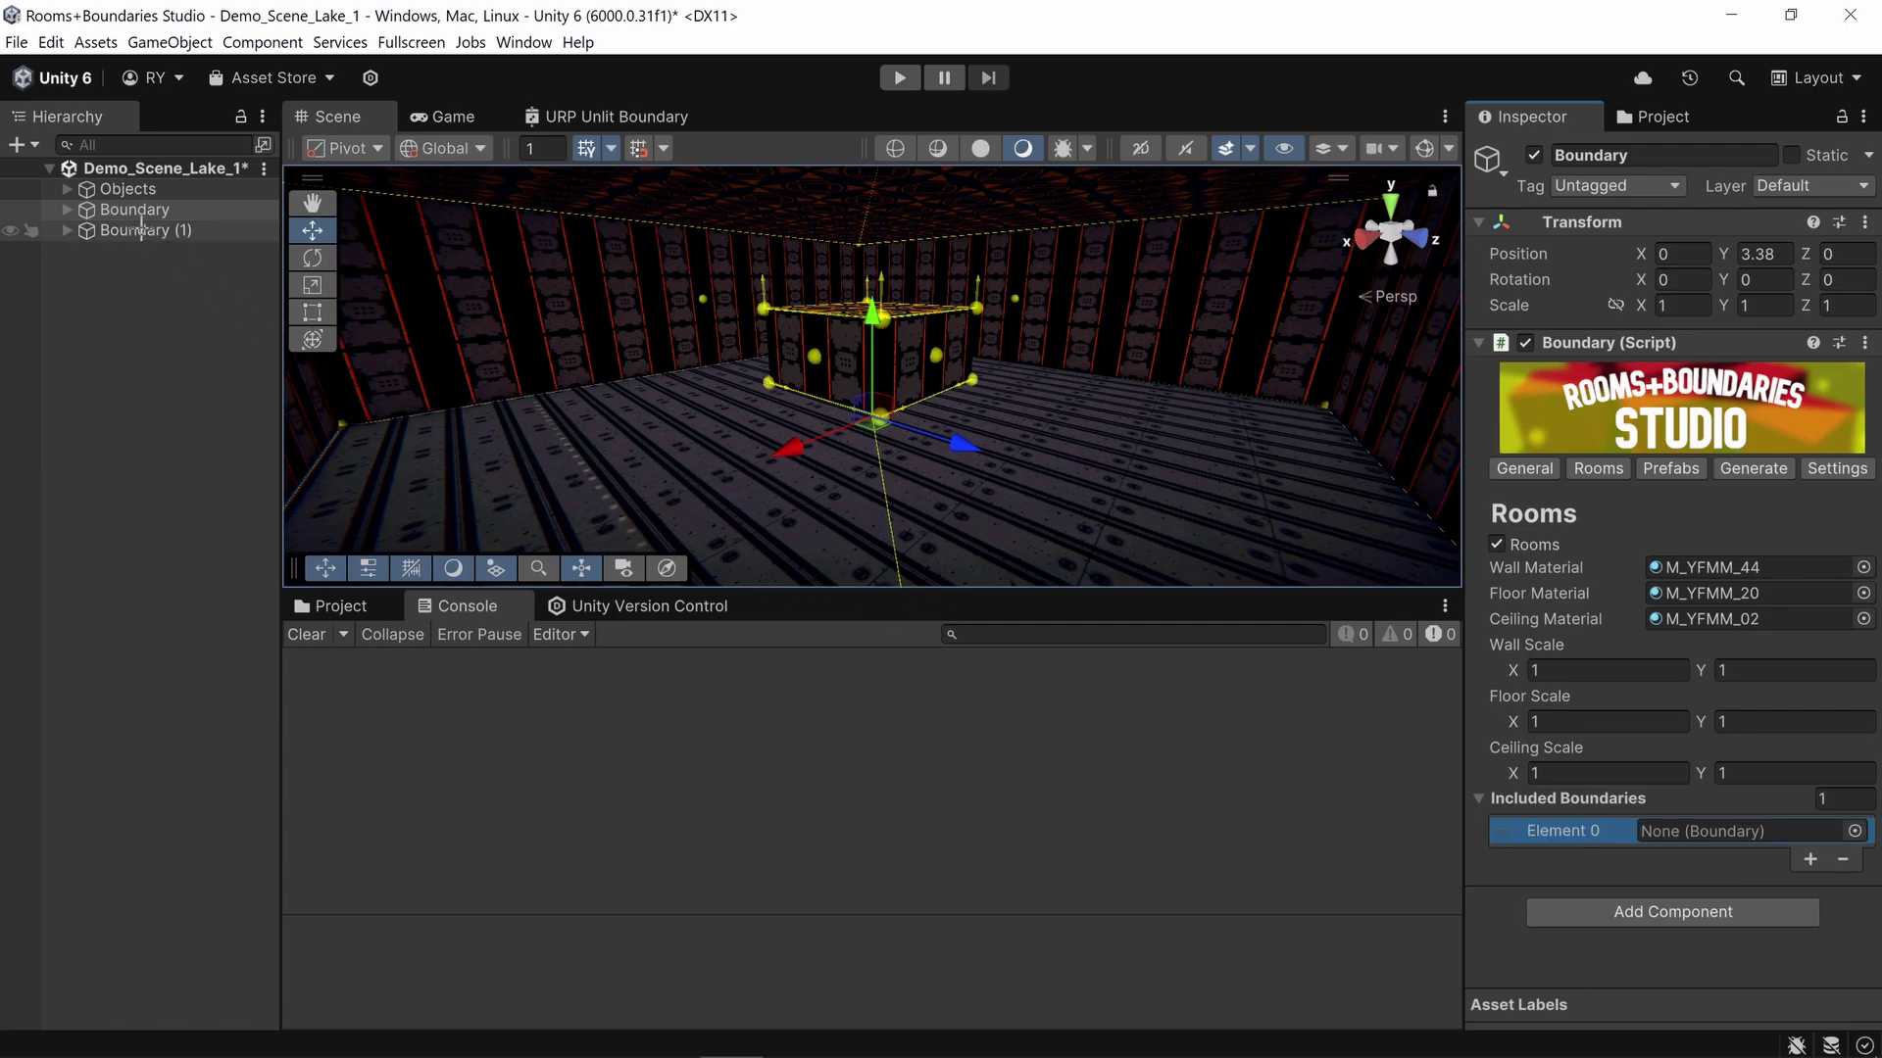
{"action": "left_click_drag", "start_coordinate": [157, 230], "coordinate": [1703, 831]}
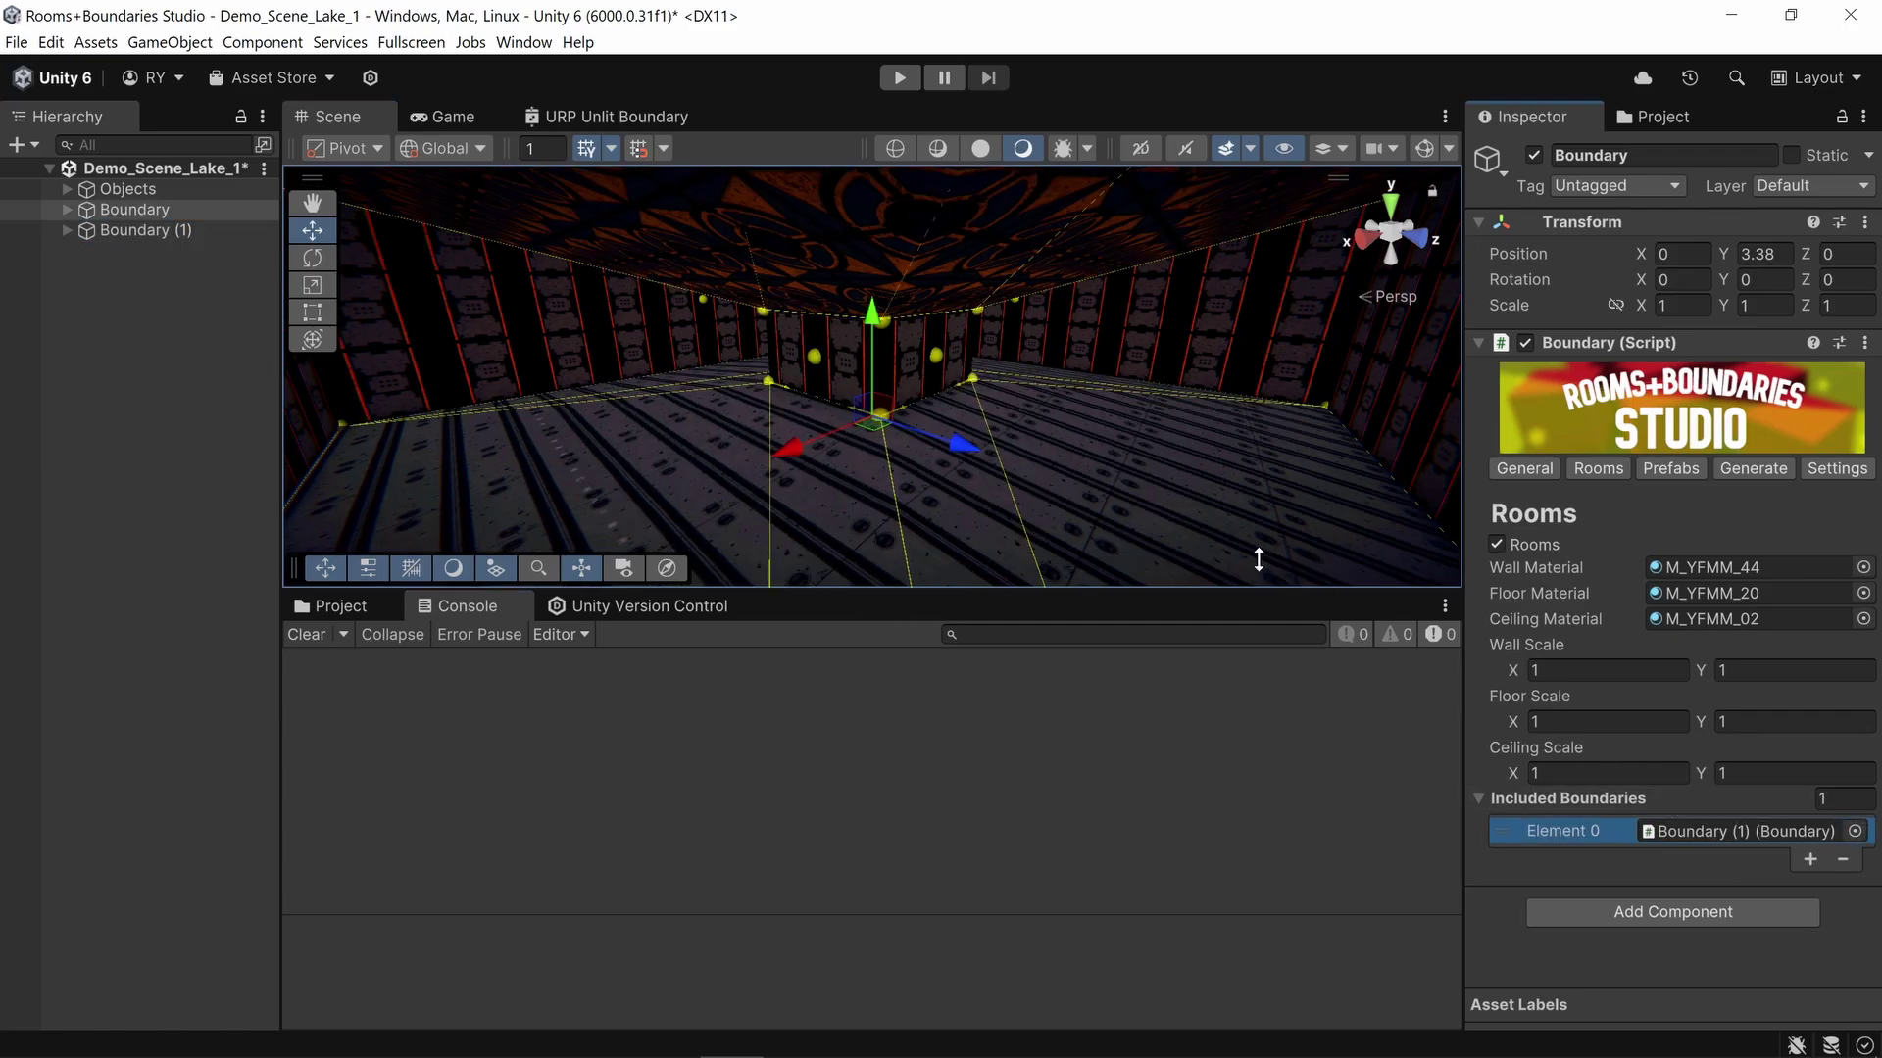
Step: Disable Floor and Ceiling for Boundary (1)
{"action": "left_click", "coordinate": [832, 428]}
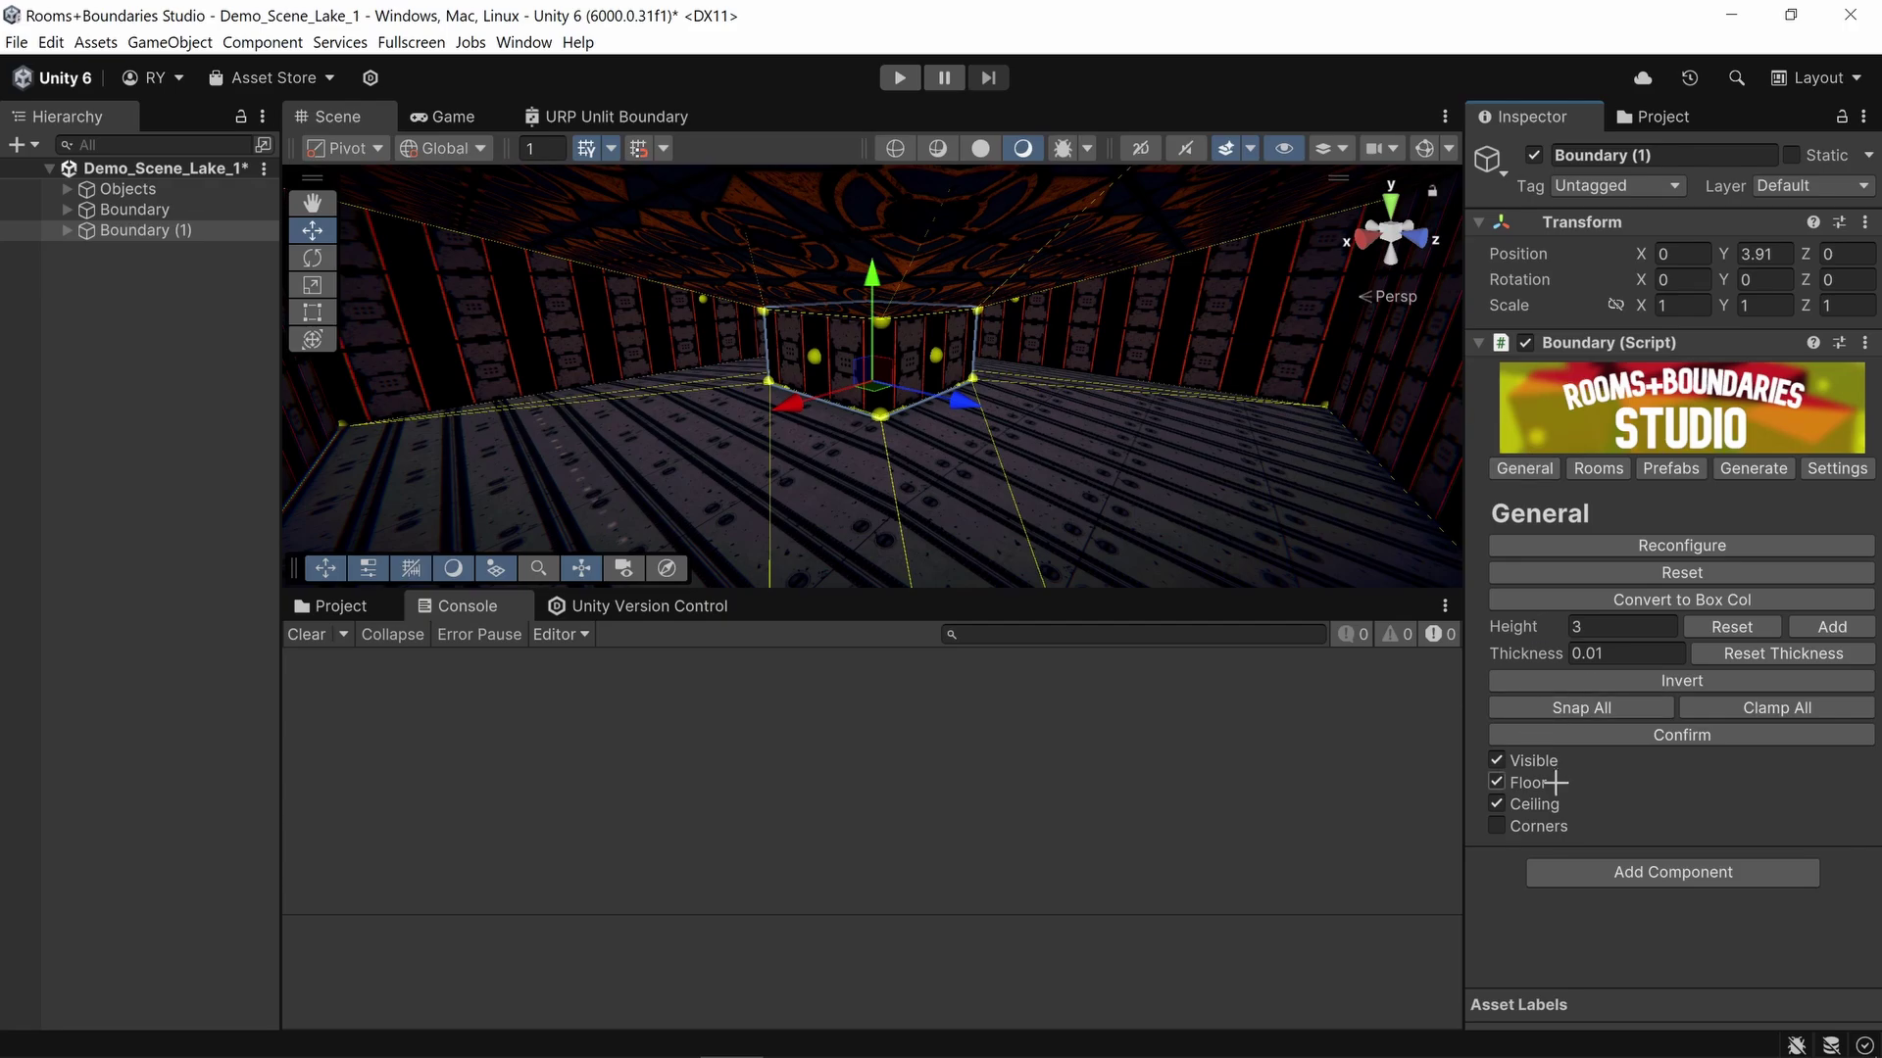
{"action": "left_click", "coordinate": [1496, 782]}
{"action": "left_click", "coordinate": [1496, 804]}
Step: Reshape Boundary (1) by moving Node 3 to about X 1.15, Z 1.28 and shifting the neighbouring corner node outward
{"action": "left_click", "coordinate": [881, 415]}
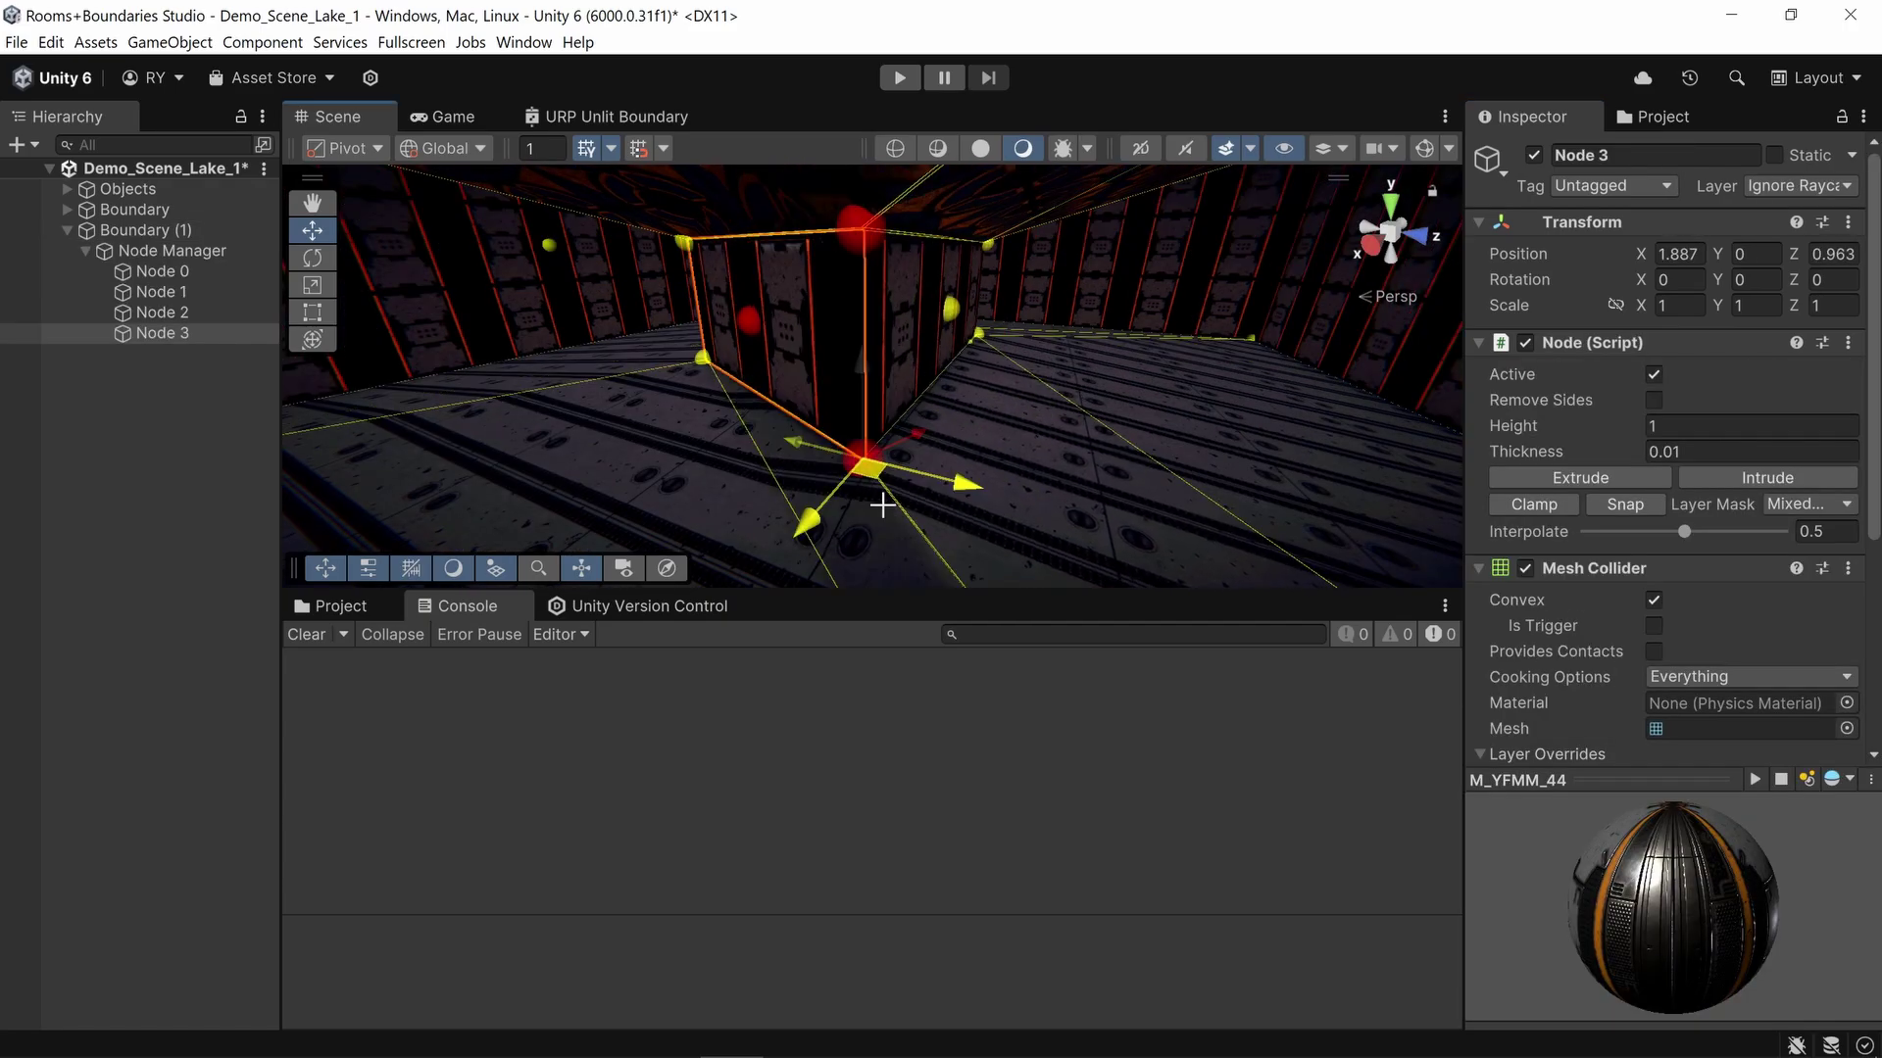
{"action": "right_click_drag", "start_coordinate": [859, 444], "coordinate": [853, 412]}
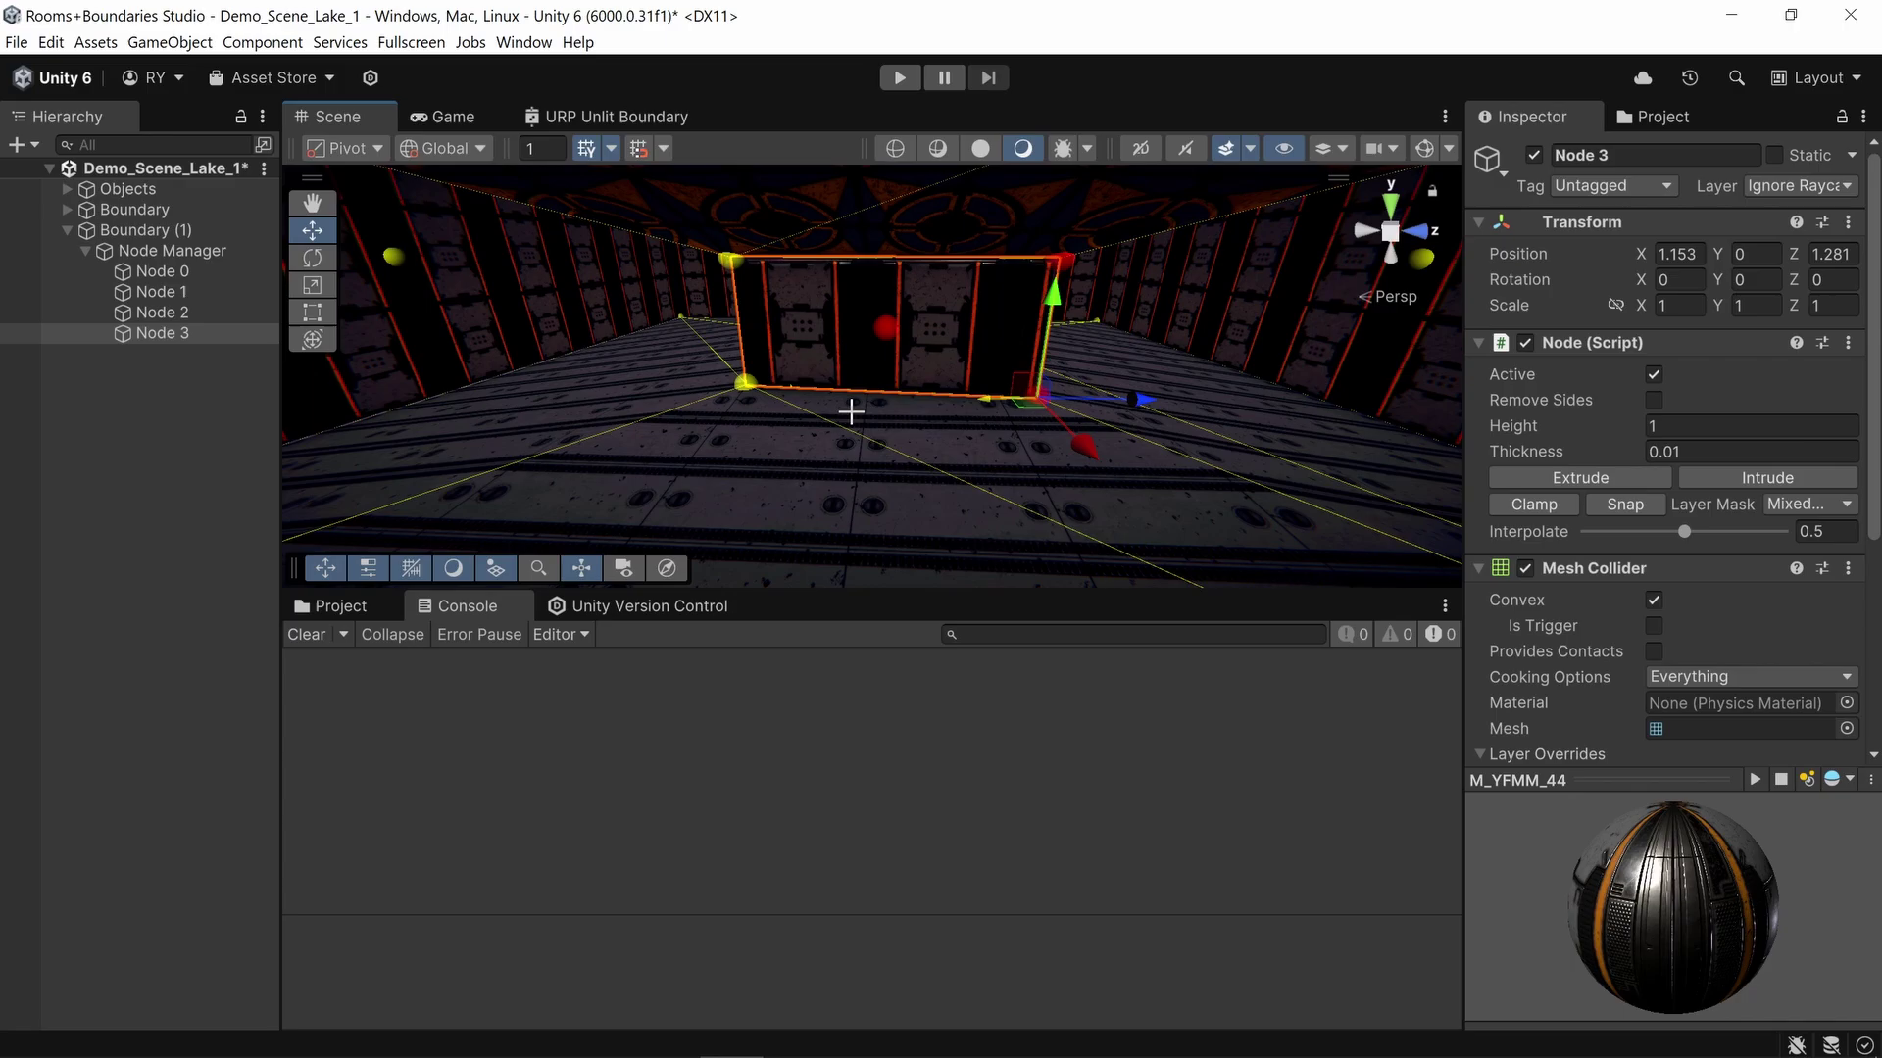
{"action": "left_click", "coordinate": [753, 397]}
{"action": "left_click_drag", "start_coordinate": [752, 397], "coordinate": [696, 387]}
{"action": "left_click", "coordinate": [697, 387]}
{"action": "right_click_drag", "start_coordinate": [697, 387], "coordinate": [934, 403]}
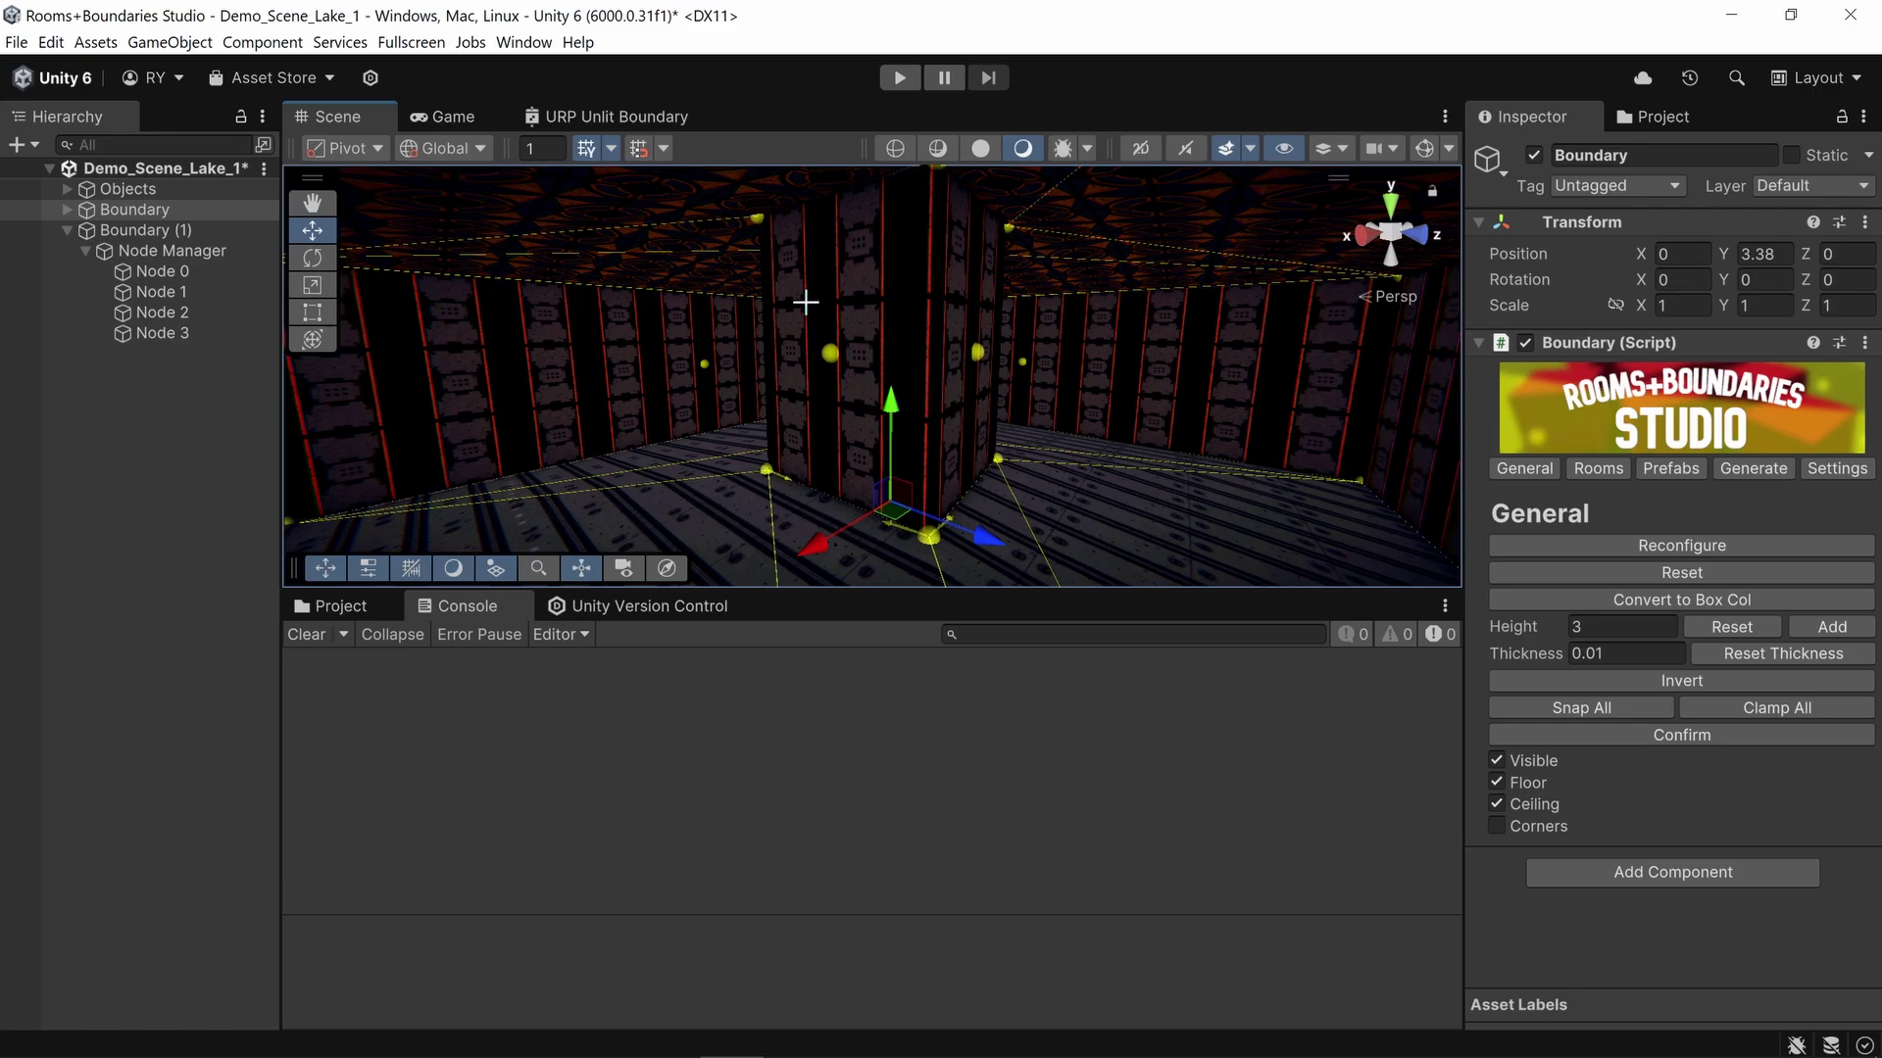
Step: Turn off the Rooms and Visible options for Boundary (1)
{"action": "left_click", "coordinate": [66, 229]}
{"action": "left_click", "coordinate": [146, 229]}
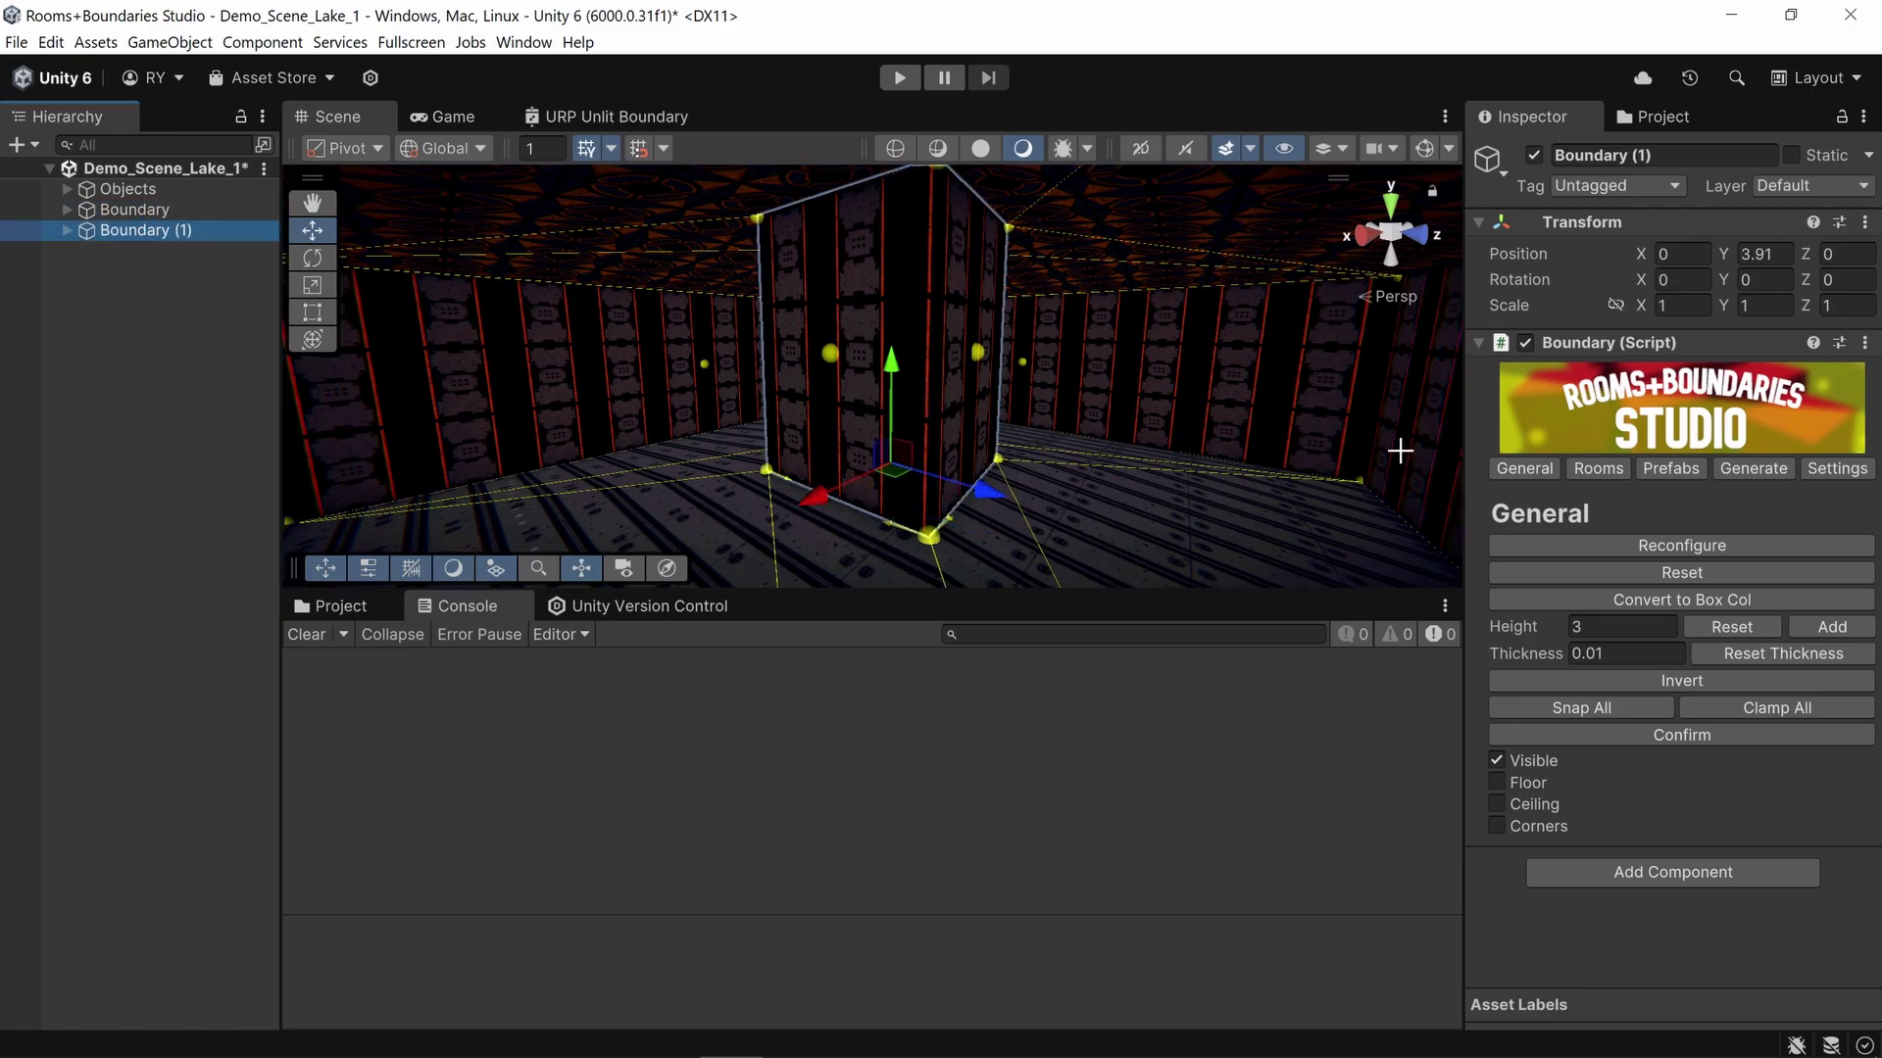
{"action": "left_click", "coordinate": [1603, 475]}
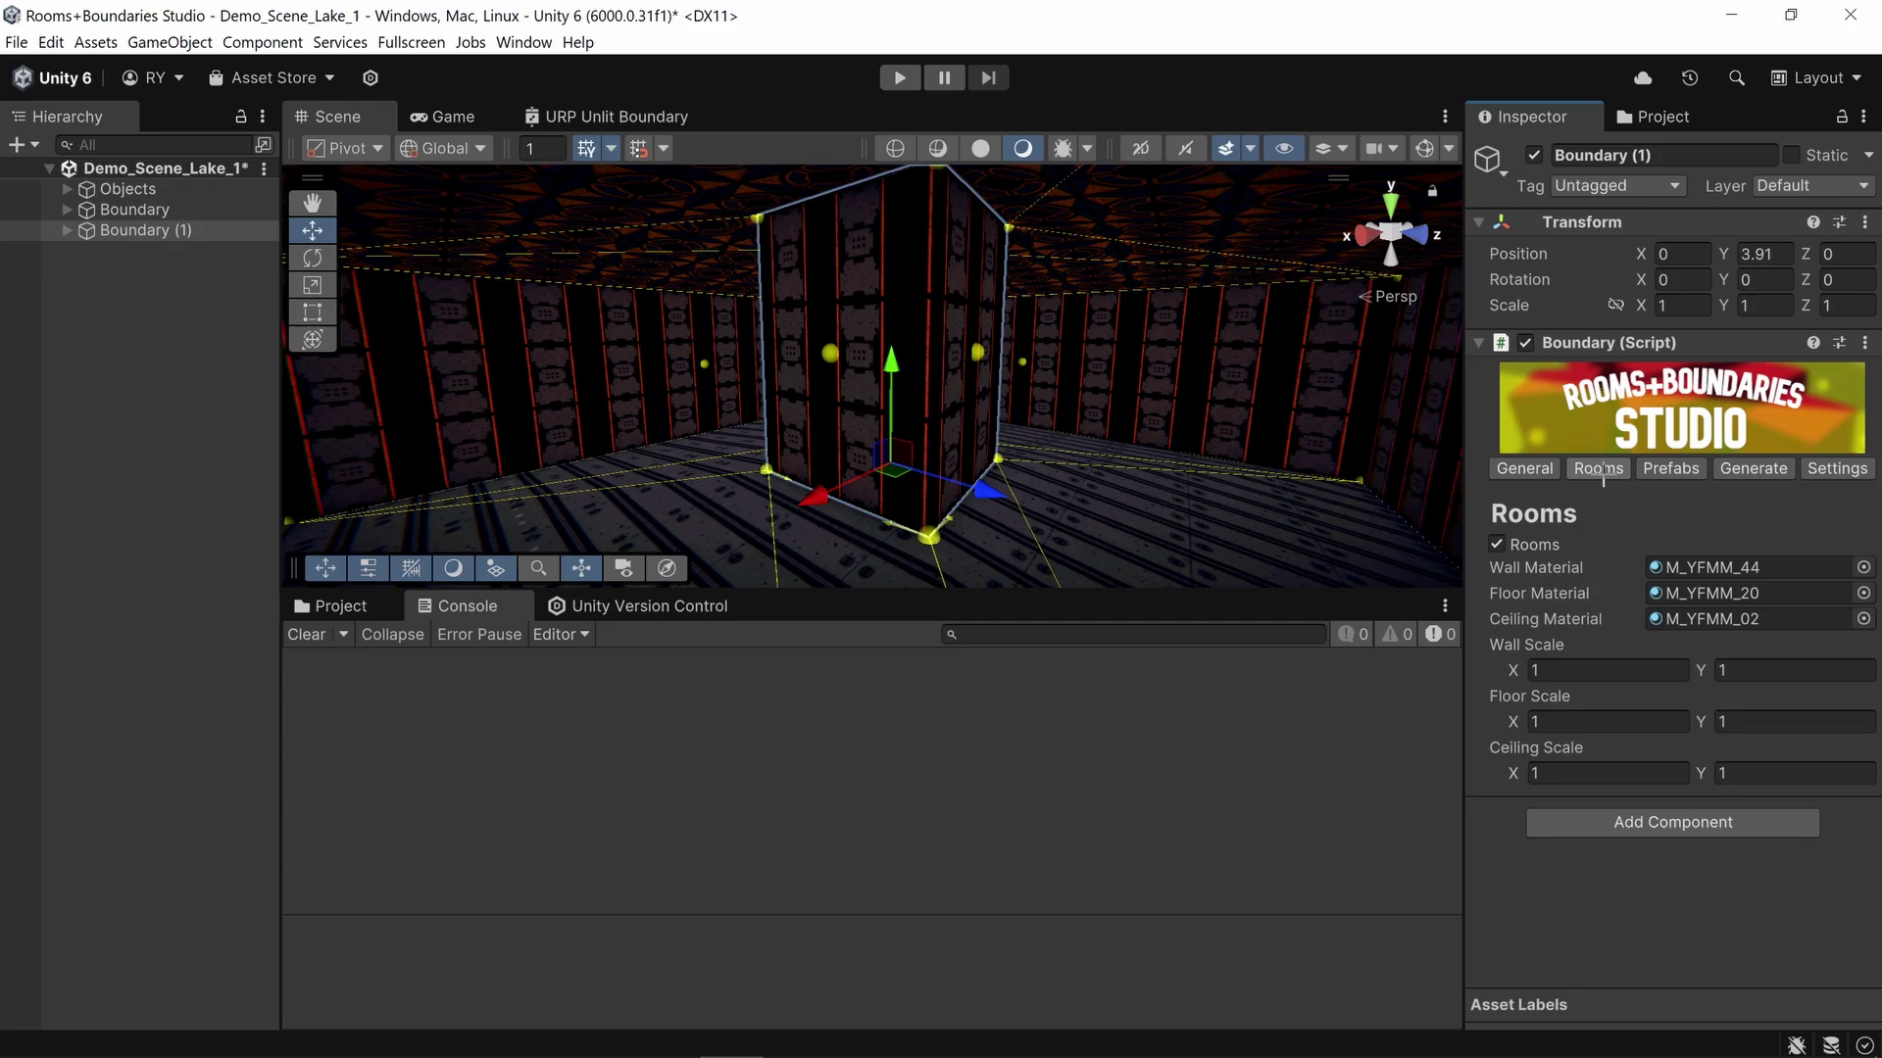
{"action": "left_click", "coordinate": [1496, 544]}
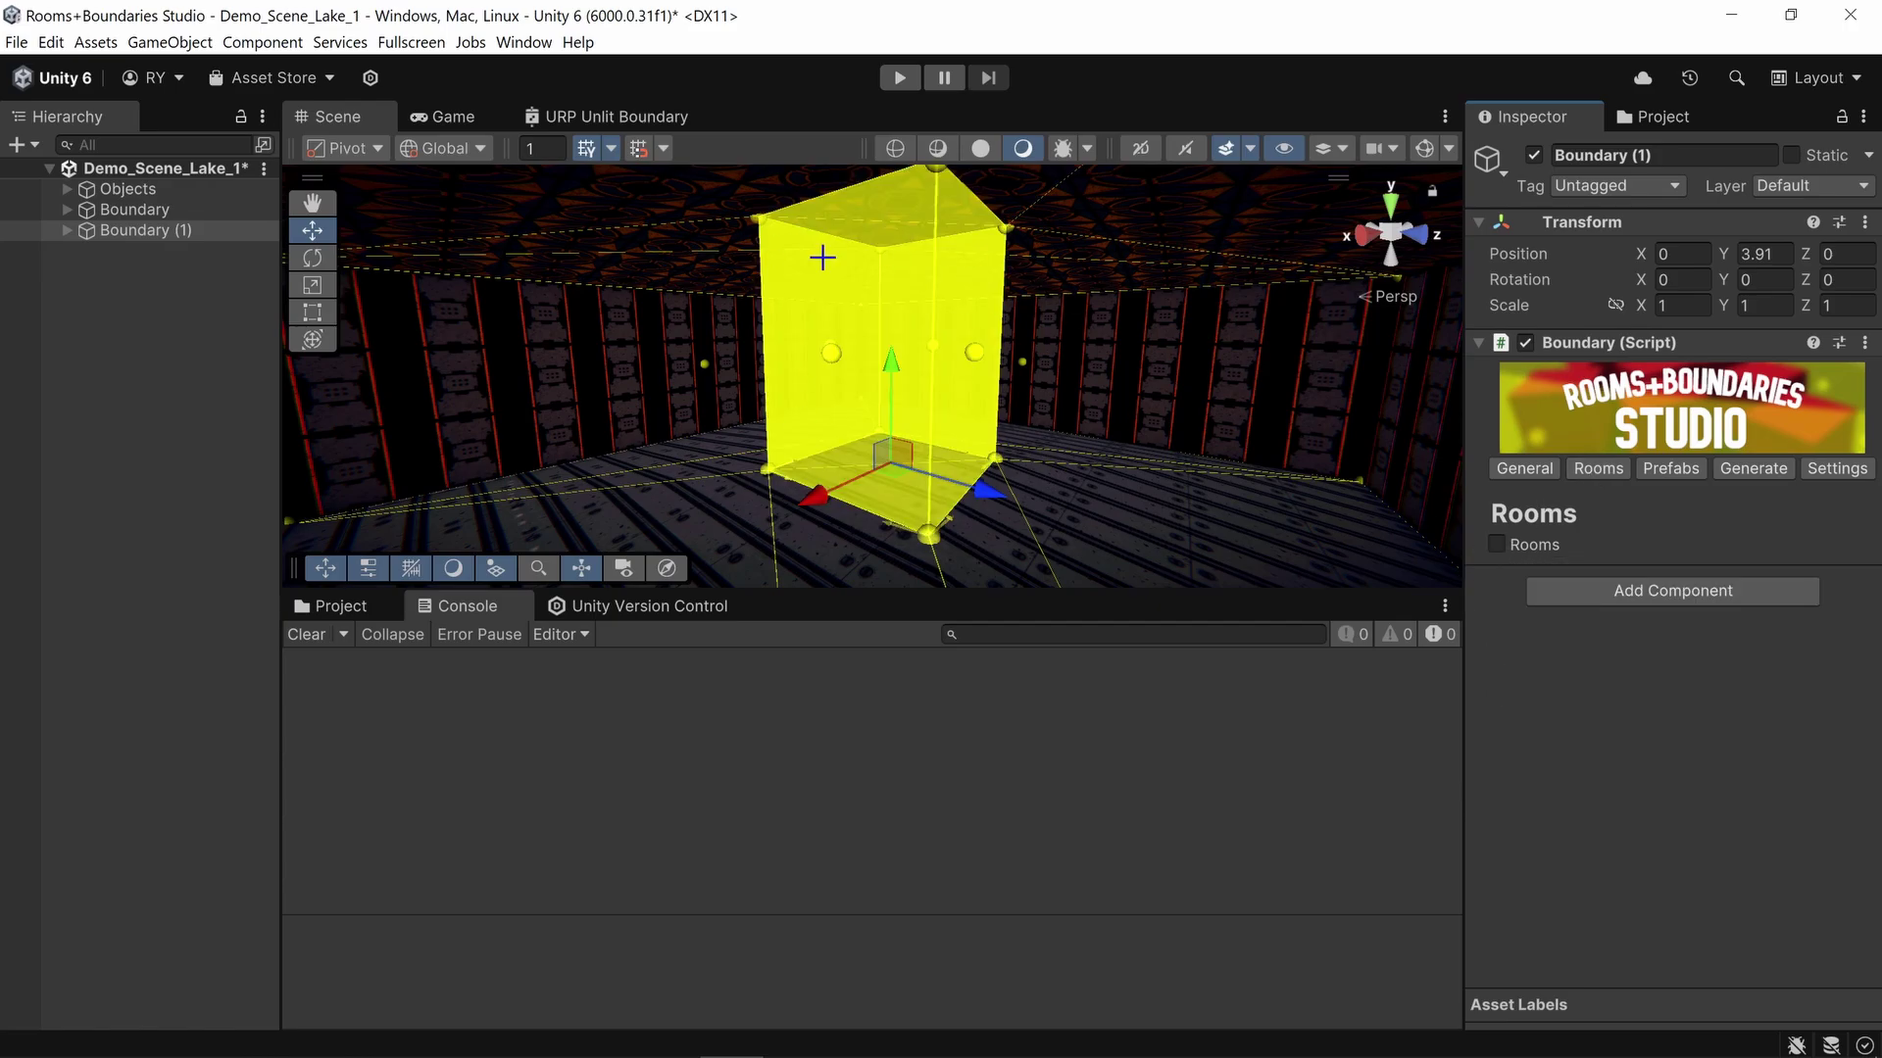
{"action": "left_click", "coordinate": [1524, 469]}
{"action": "left_click", "coordinate": [1491, 757]}
Step: Move Node 0 of the hidden Boundary (1) to about X 0.82, Y -0.07, Z -1.21, reshaping the room's floor
{"action": "right_click_drag", "start_coordinate": [986, 358], "coordinate": [1070, 324]}
{"action": "right_click_drag", "start_coordinate": [1070, 323], "coordinate": [1082, 327]}
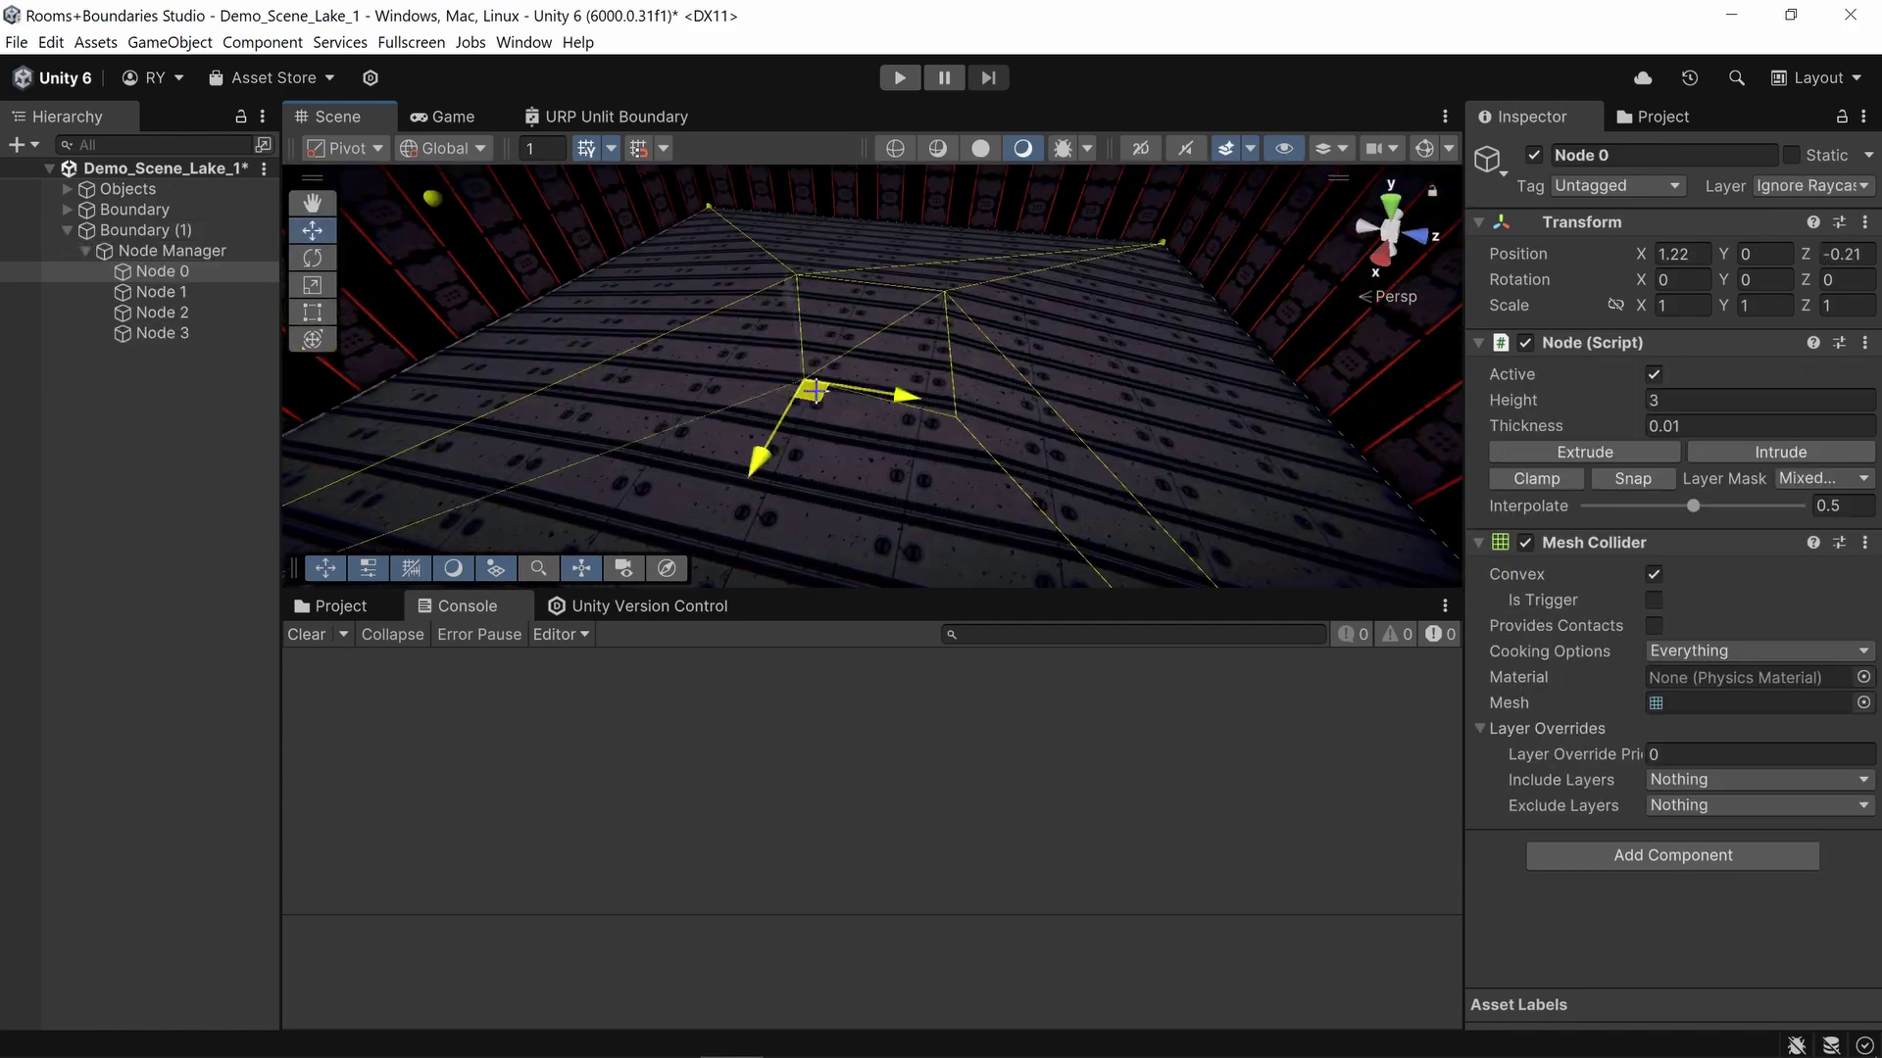
{"action": "left_click_drag", "start_coordinate": [821, 398], "coordinate": [715, 363]}
{"action": "left_click_drag", "start_coordinate": [683, 282], "coordinate": [723, 260]}
{"action": "right_click_drag", "start_coordinate": [958, 398], "coordinate": [900, 327]}
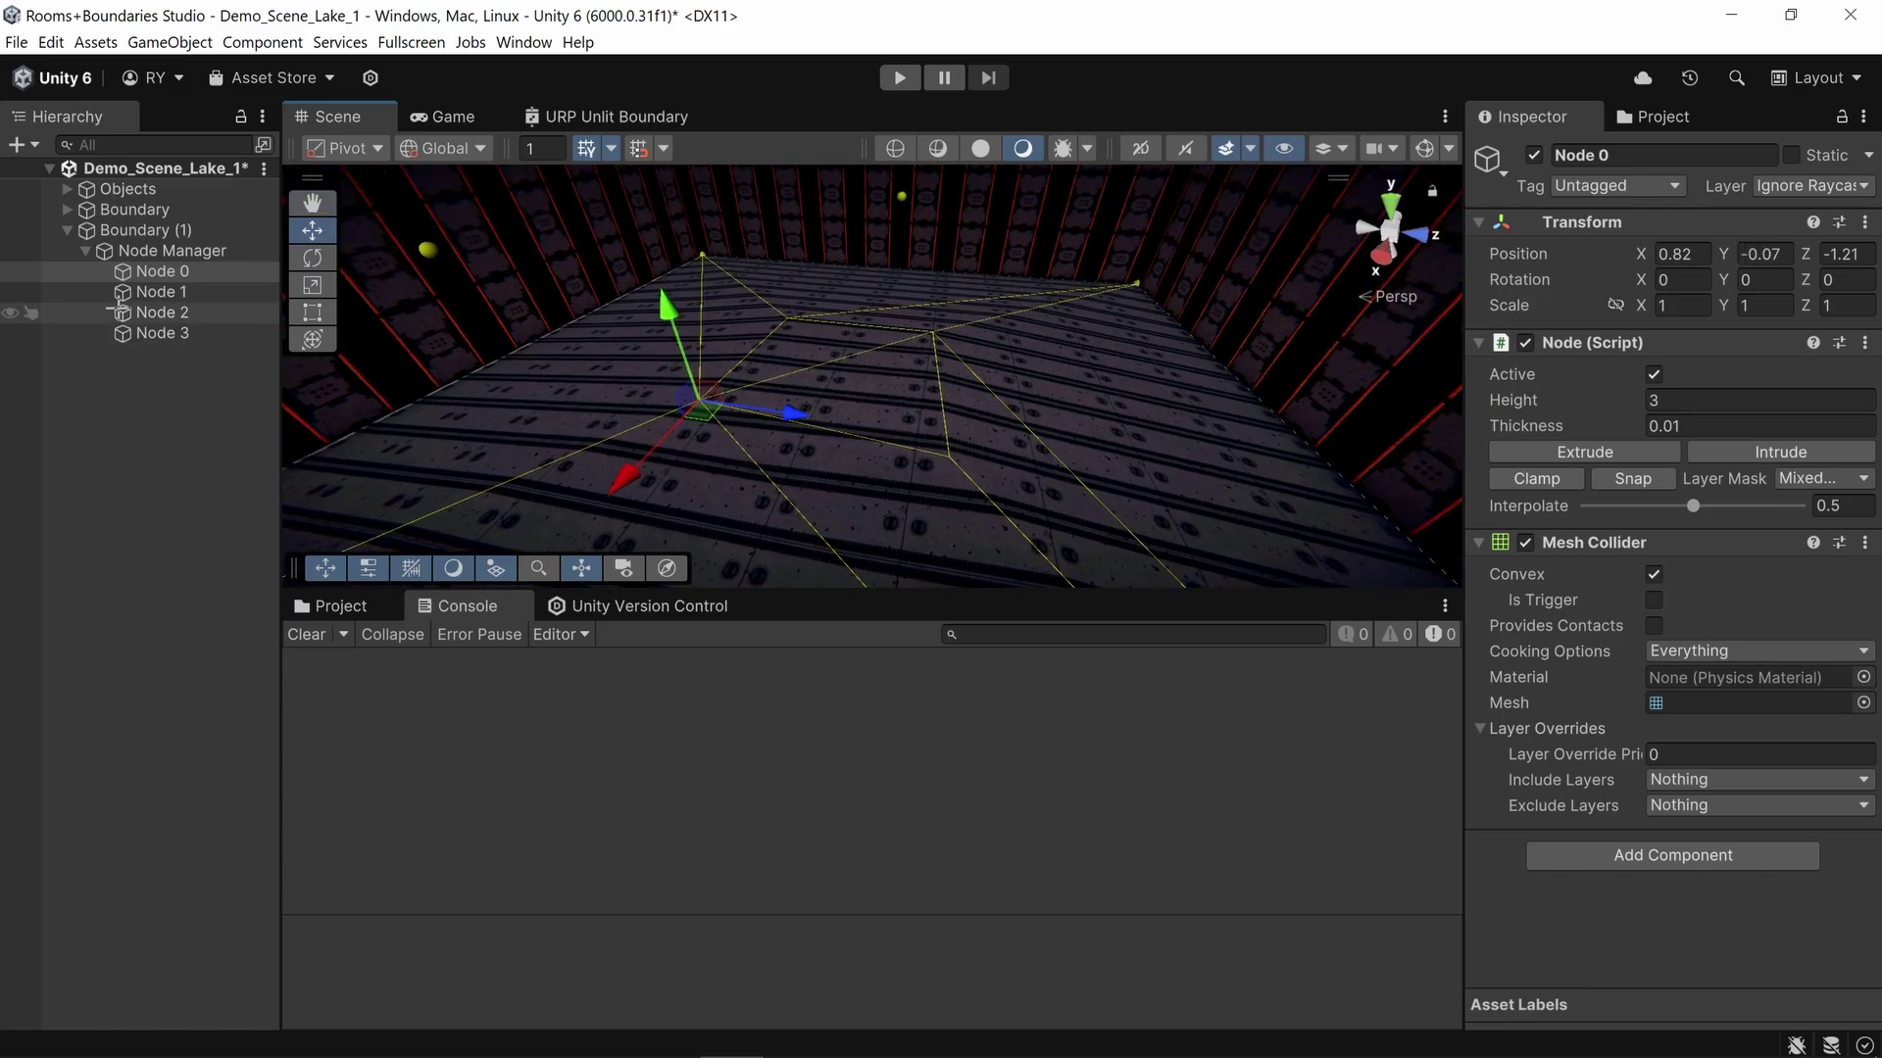
Step: Examine the Ceiling and Floor covers of Boundary by alternating the selection between them
{"action": "left_click", "coordinate": [66, 230]}
{"action": "left_click", "coordinate": [138, 210]}
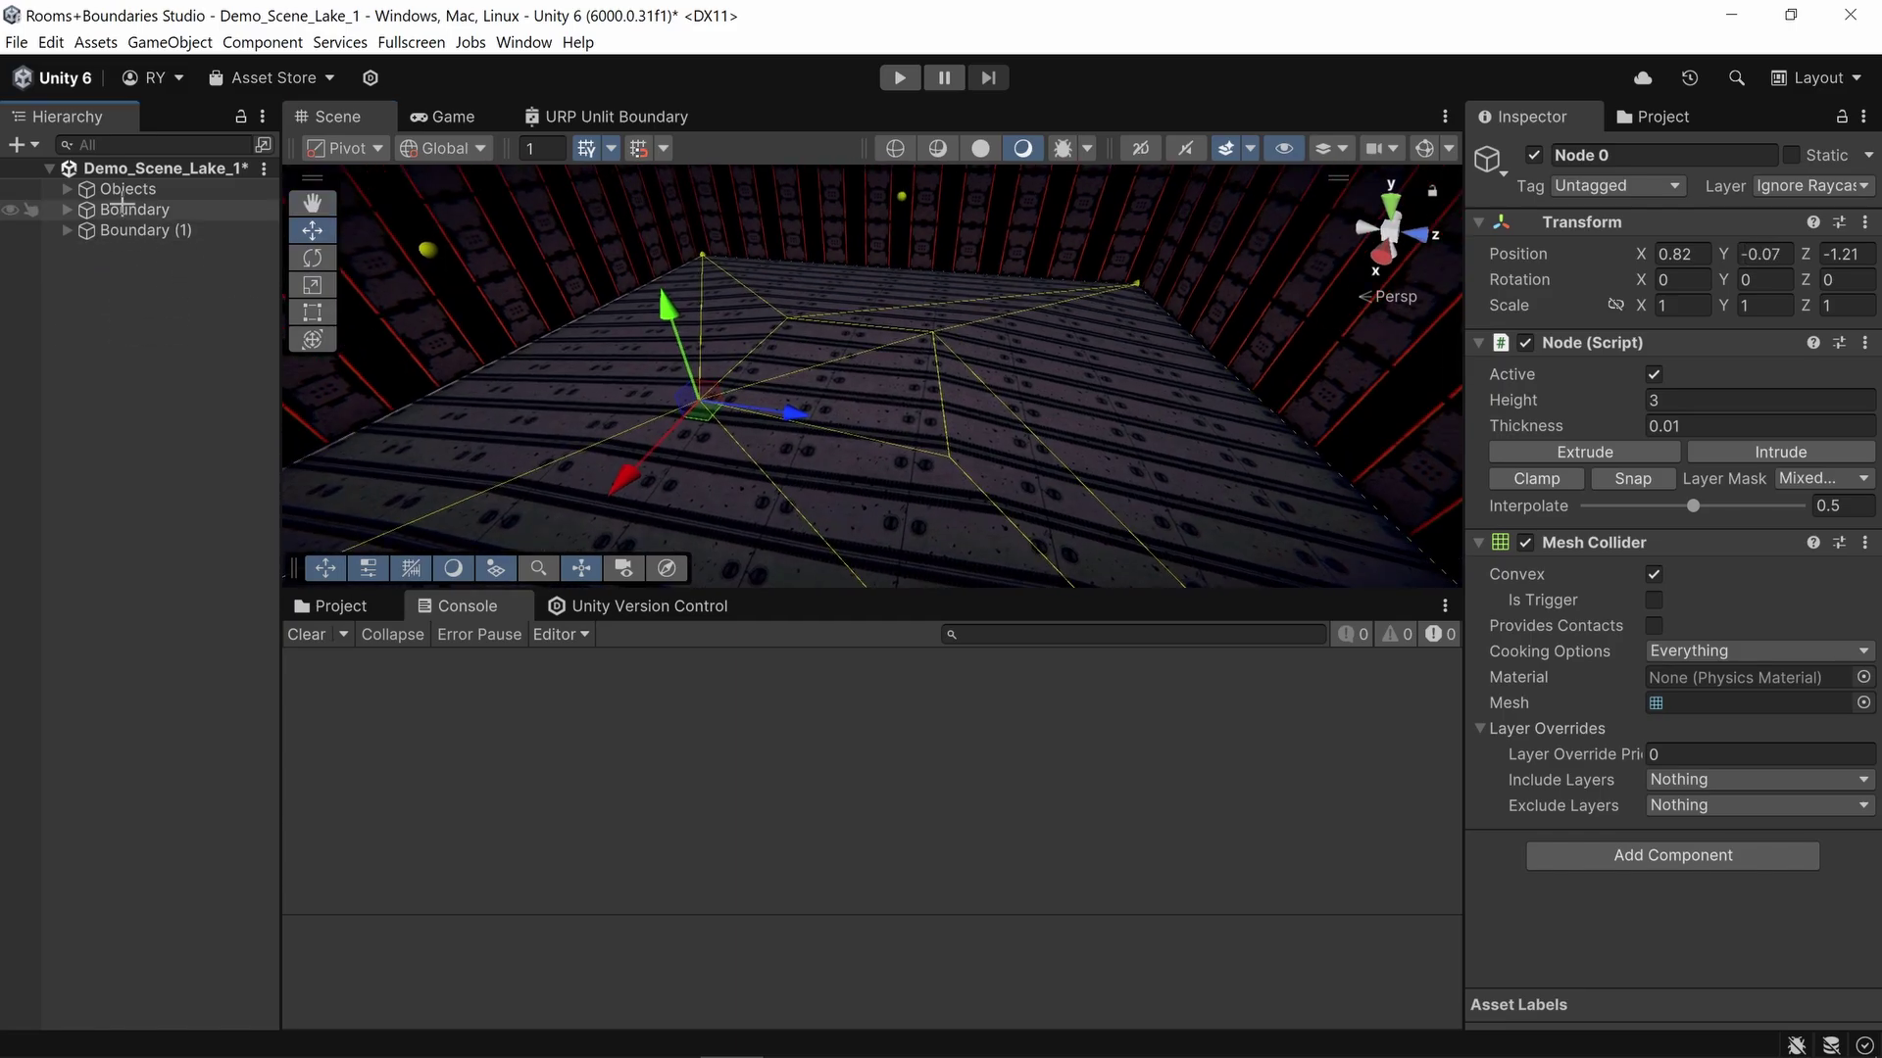
{"action": "left_click", "coordinate": [67, 209]}
{"action": "right_click_drag", "start_coordinate": [883, 399], "coordinate": [961, 441]}
{"action": "left_click", "coordinate": [86, 230]}
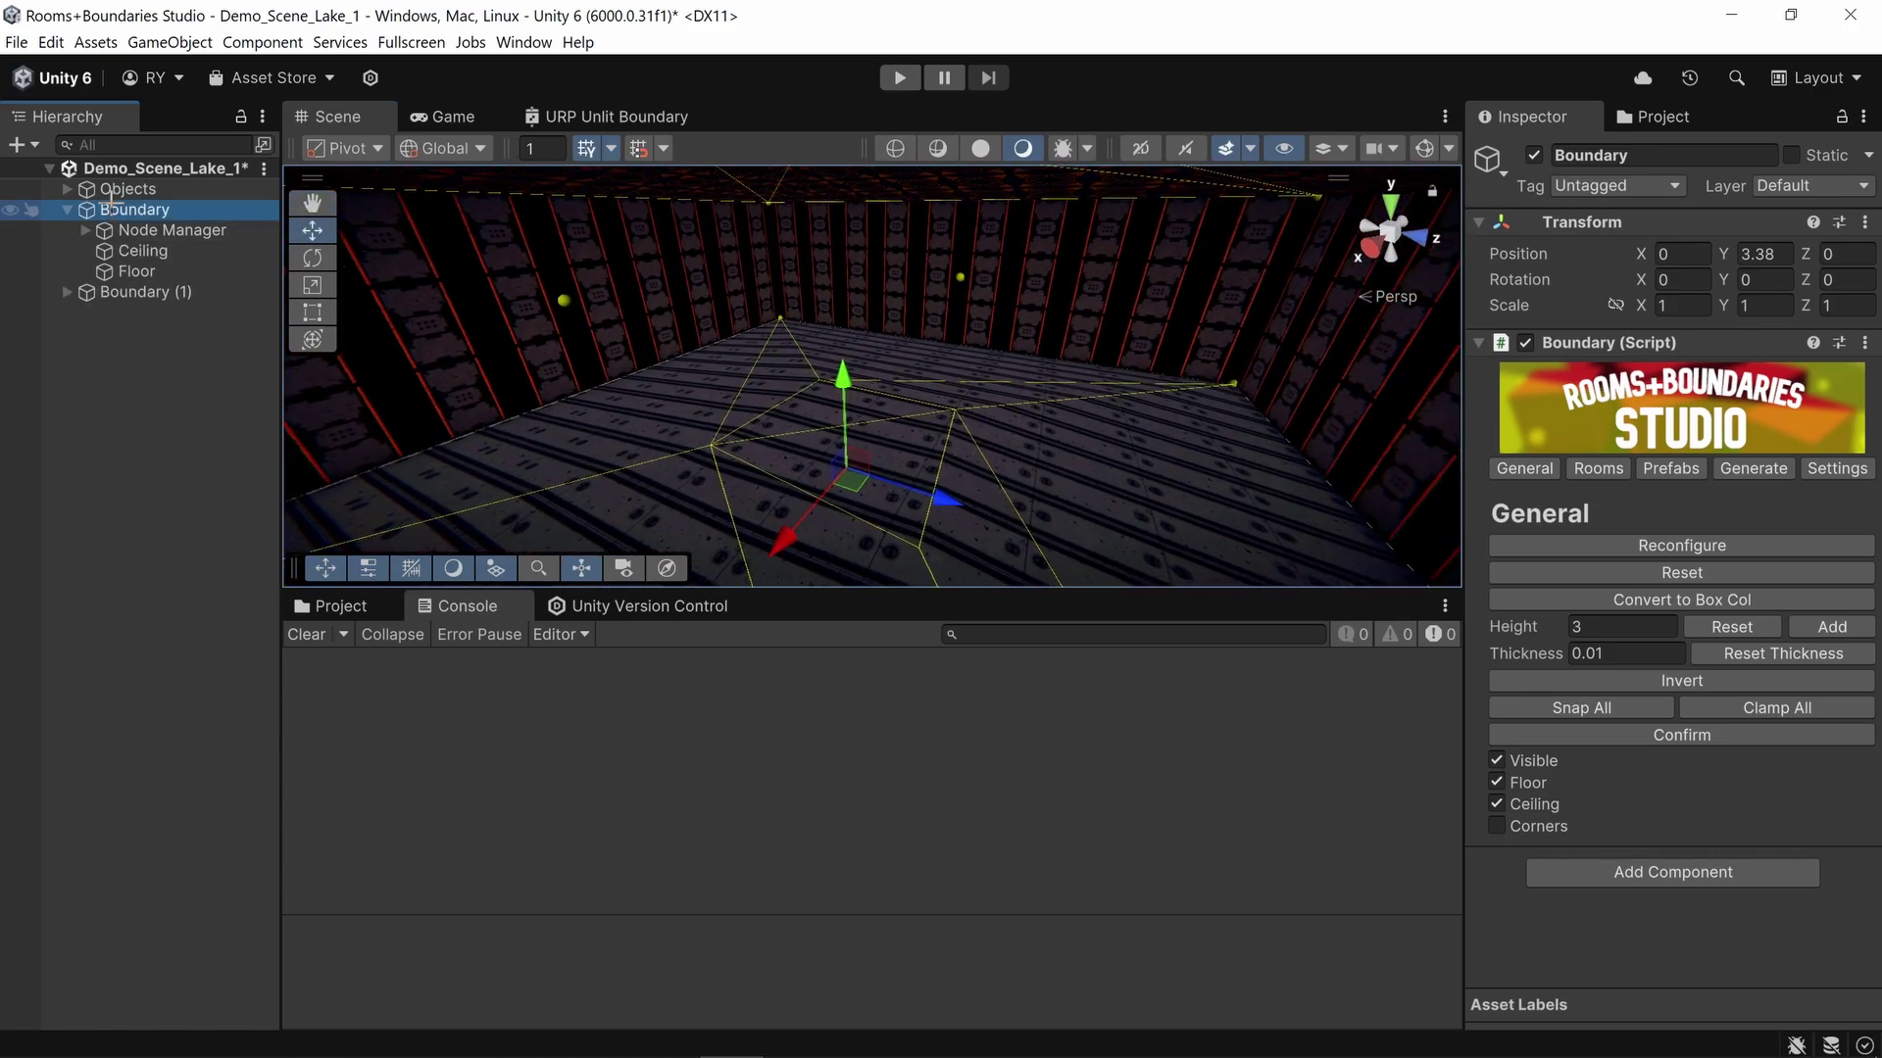
{"action": "left_click", "coordinate": [149, 250]}
{"action": "key", "text": "Down"}
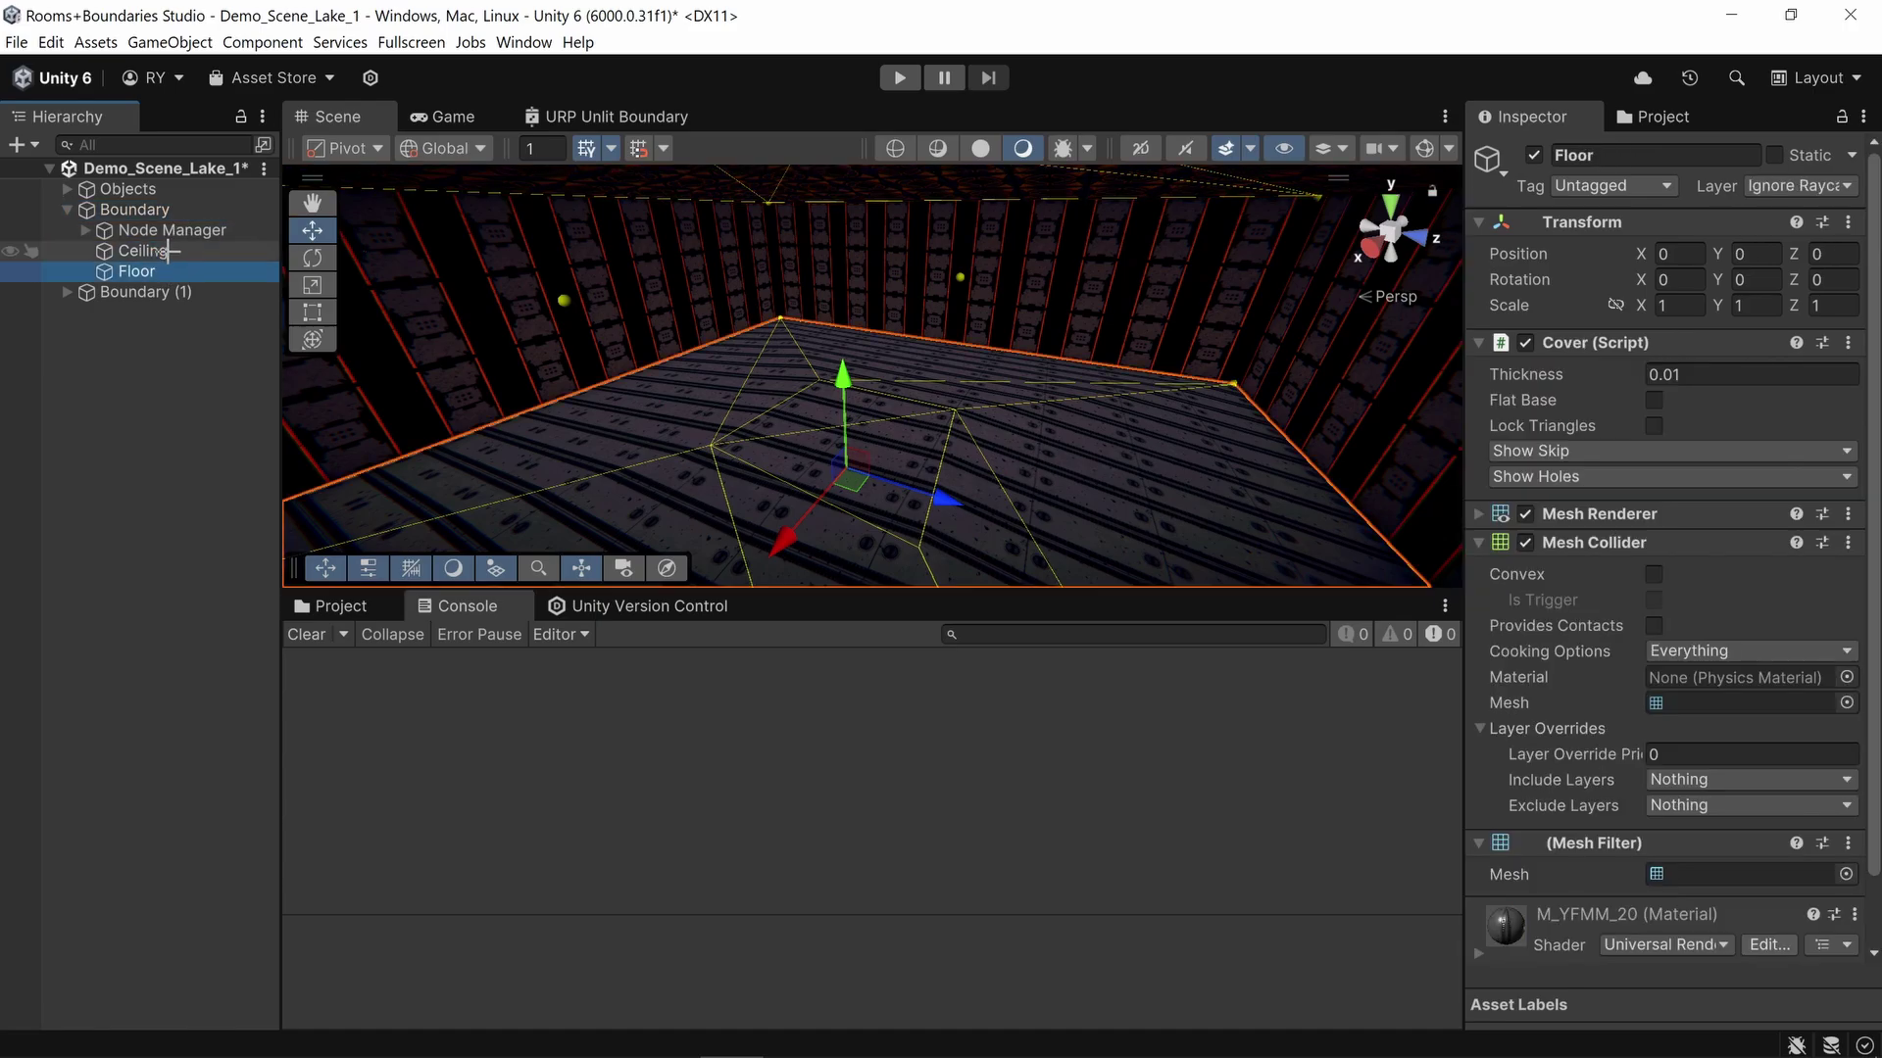
{"action": "key", "text": "Up"}
{"action": "key", "text": "Down"}
{"action": "key", "text": "Up"}
{"action": "key", "text": "Down"}
{"action": "key", "text": "Up"}
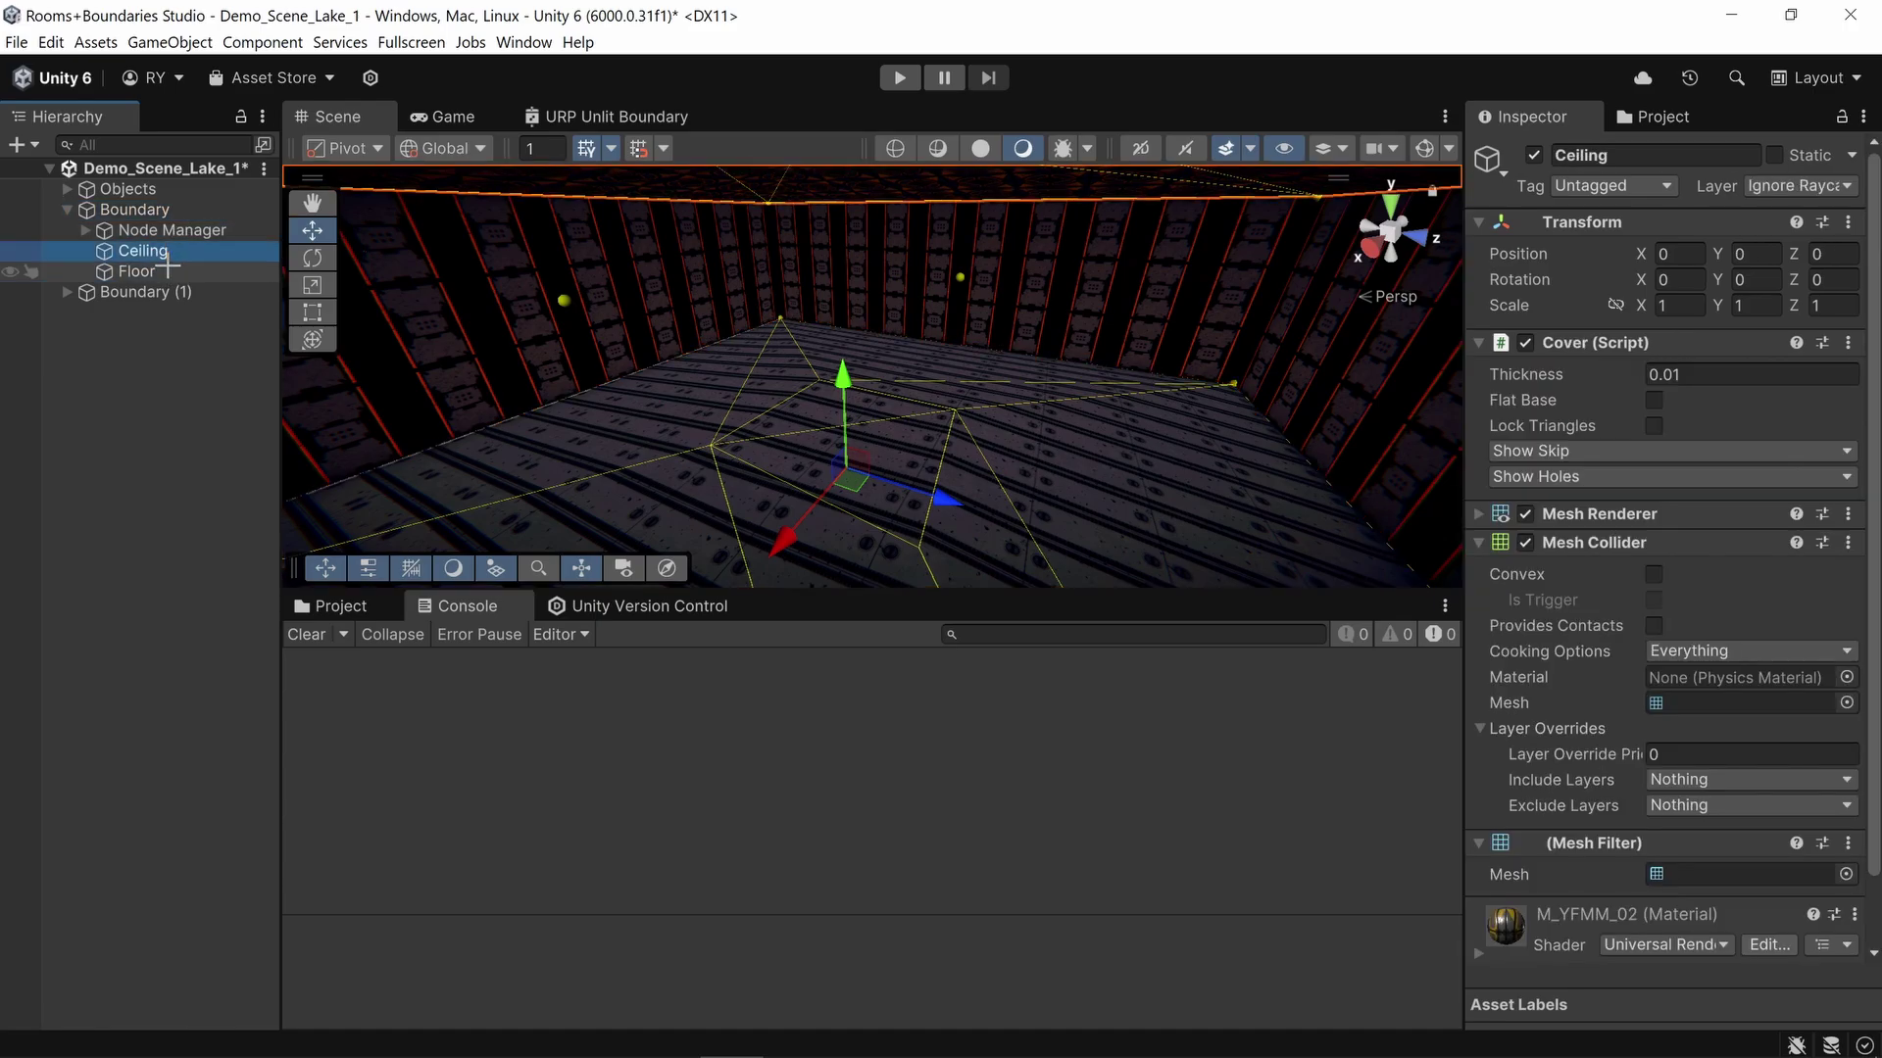
{"action": "key", "text": "Down"}
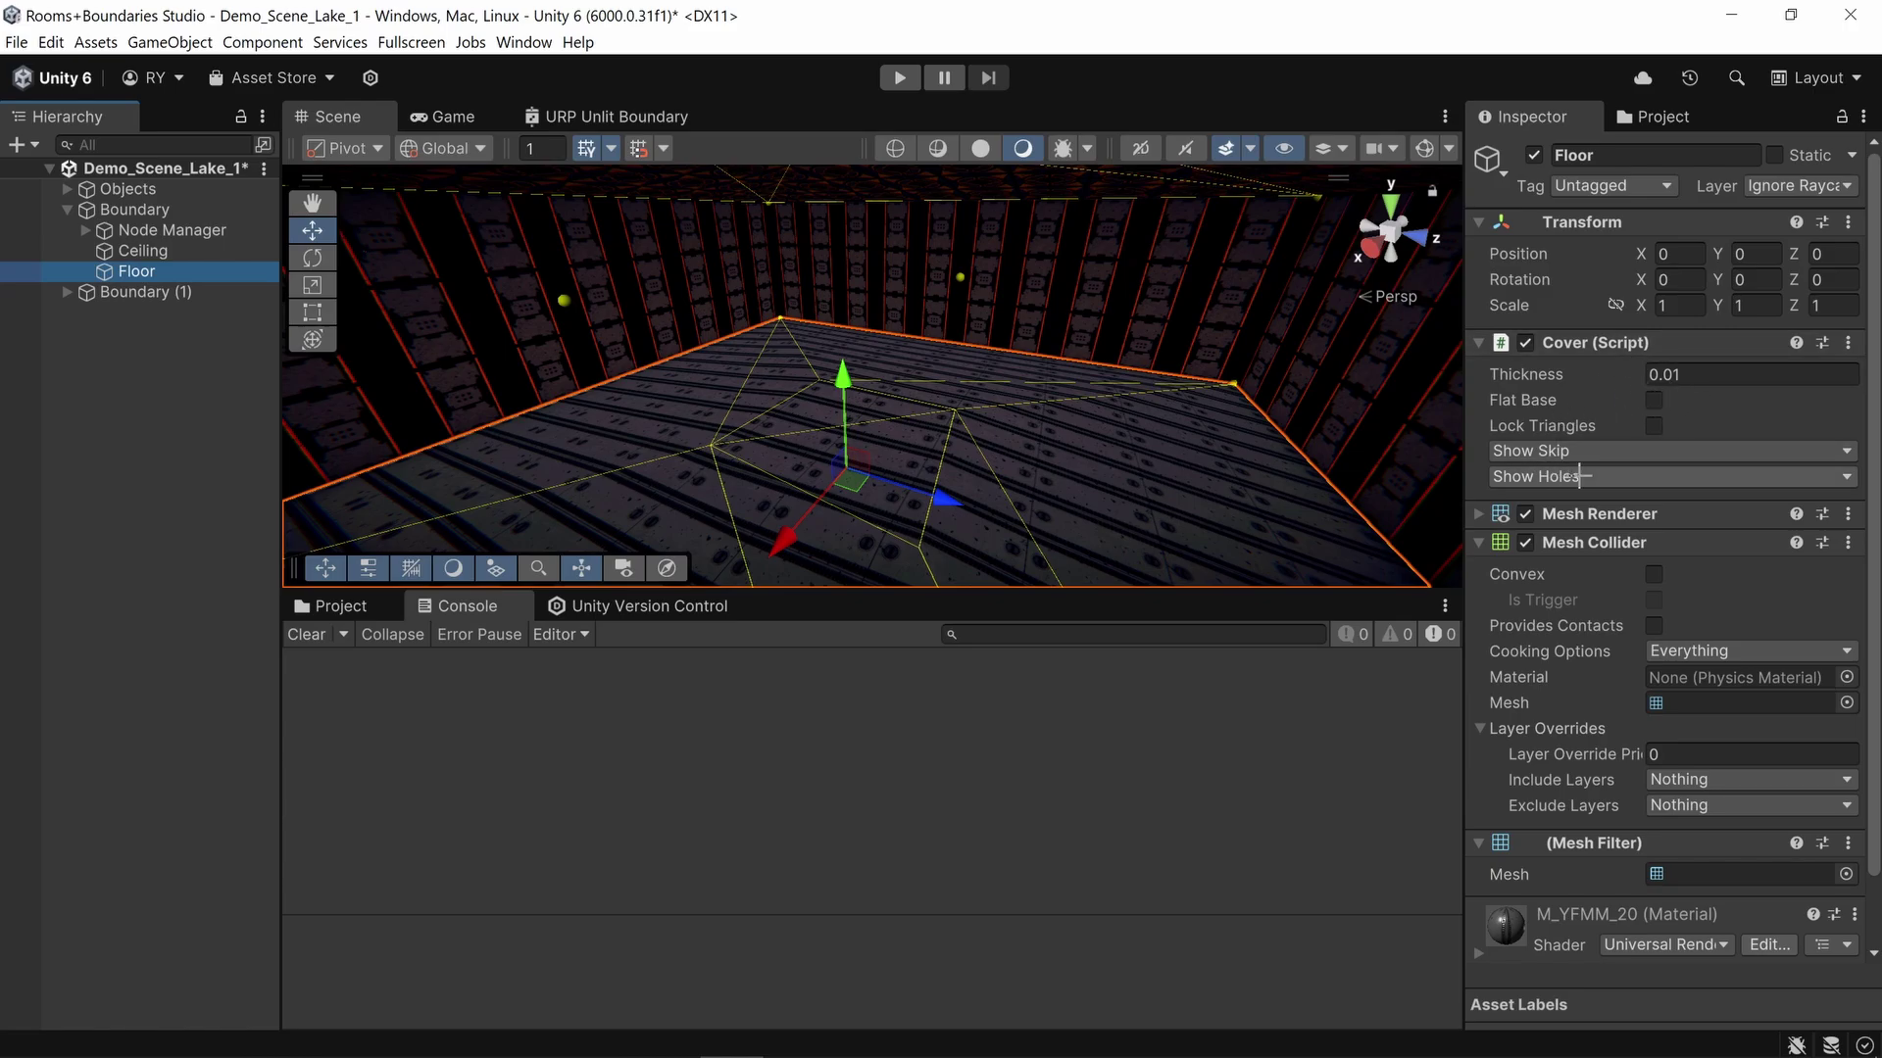
Step: Enable Holes Boundary: 0 for Boundary's Ceiling to cut the inner boundary's shape through it
{"action": "double_click", "coordinate": [204, 251]}
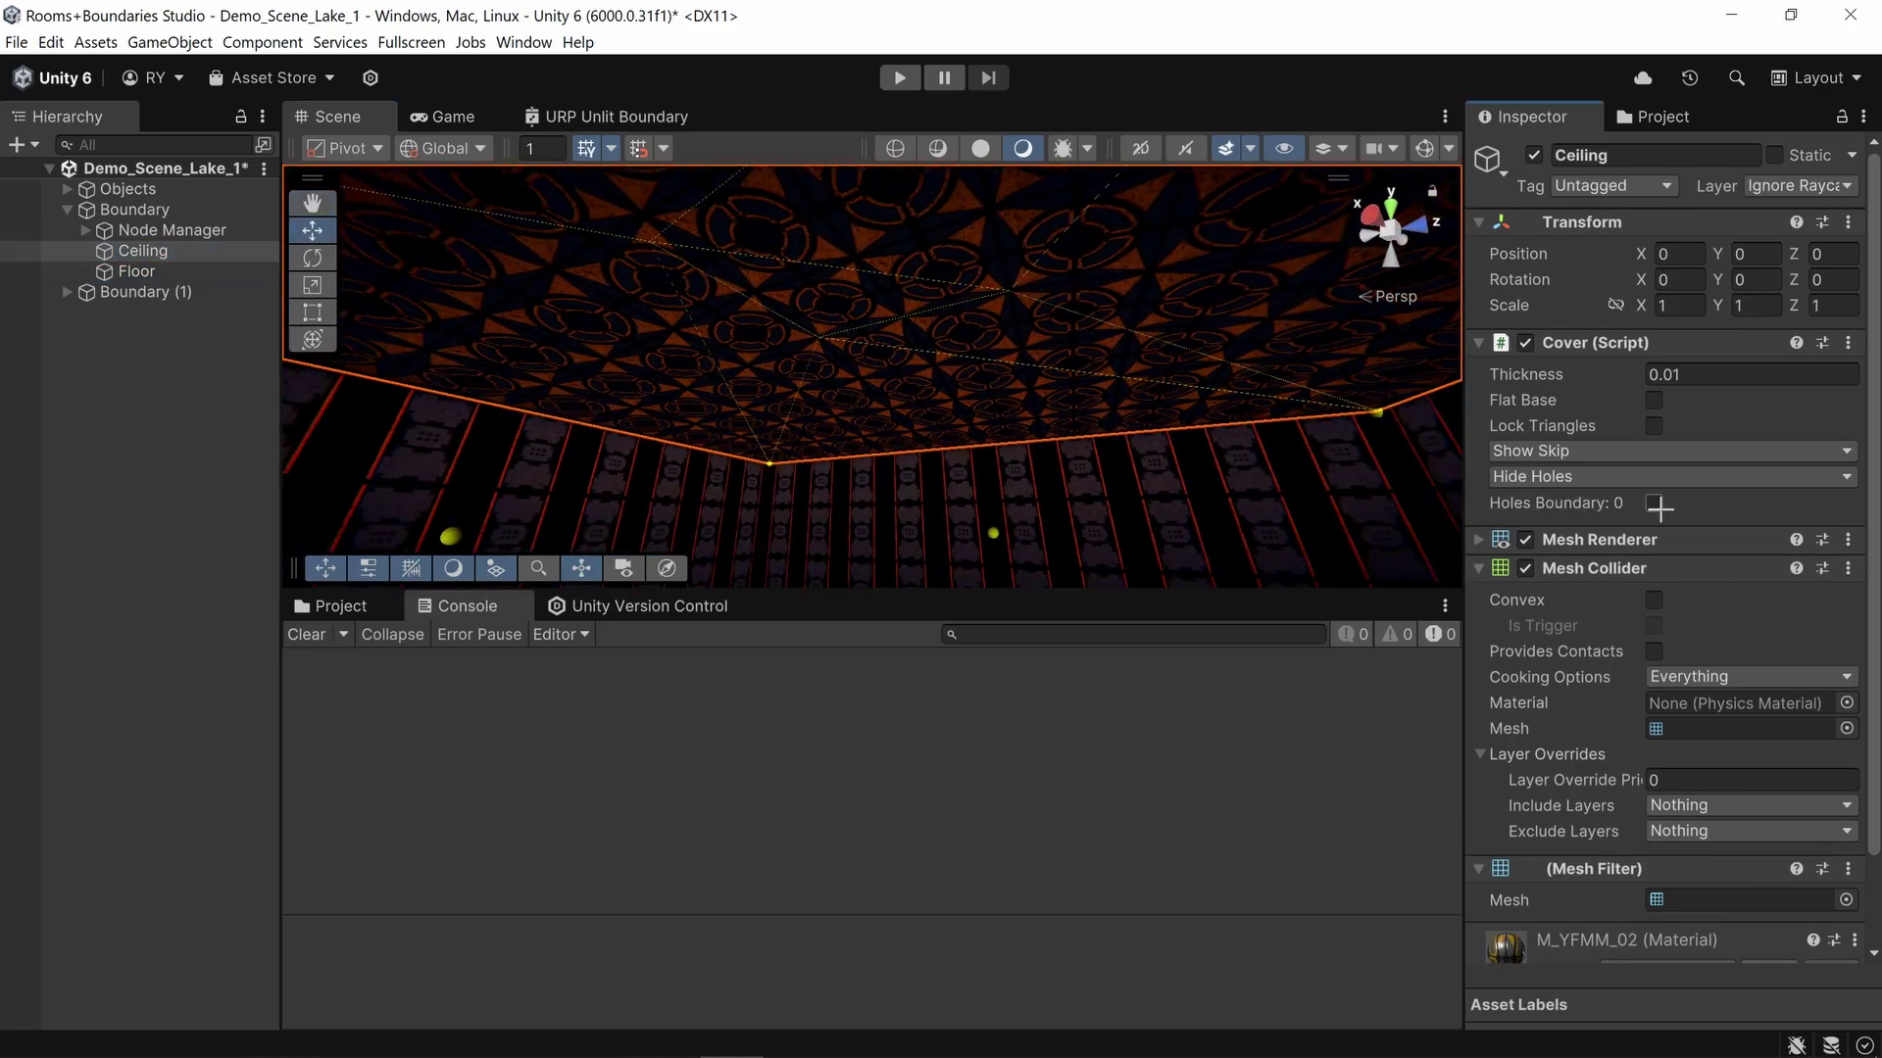
{"action": "left_click", "coordinate": [1658, 506]}
{"action": "right_click_drag", "start_coordinate": [970, 377], "coordinate": [1035, 382]}
{"action": "key", "text": "w"}
{"action": "key", "text": "s"}
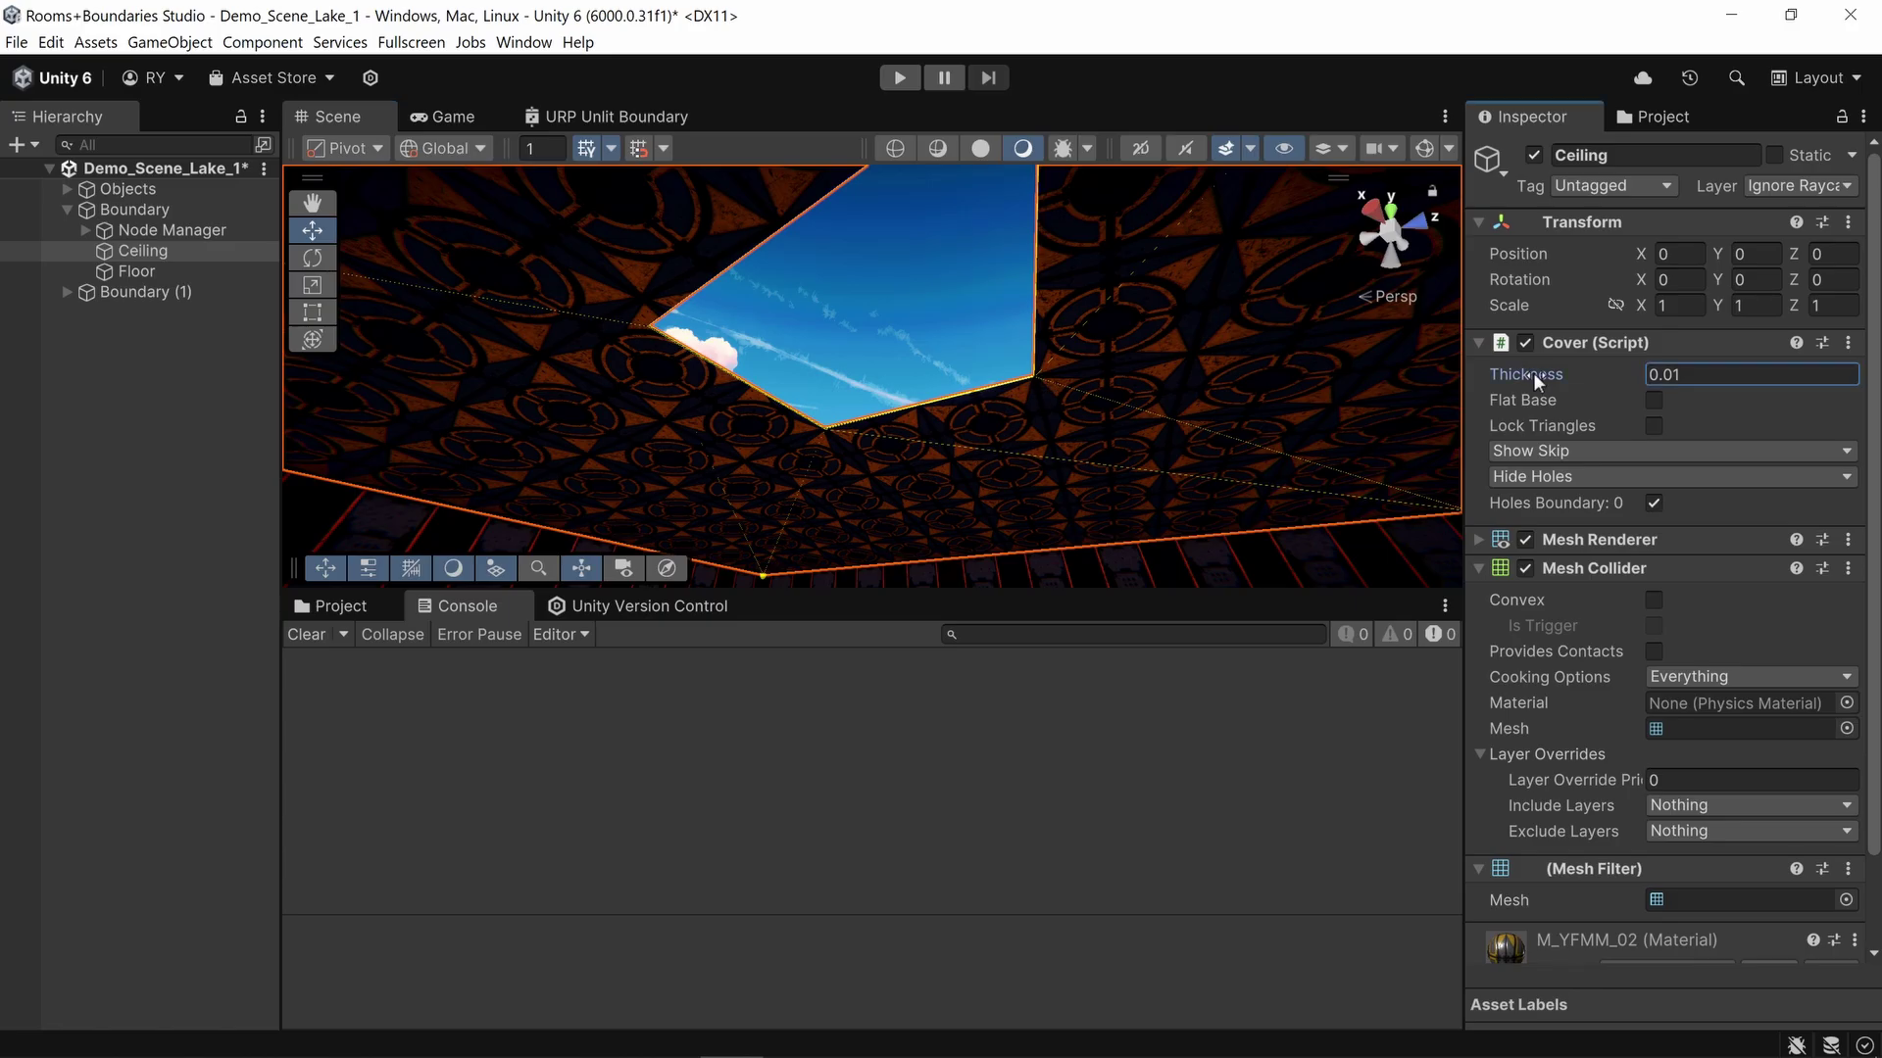
Step: Set the Ceiling cover's Thickness to 5
{"action": "left_click_drag", "start_coordinate": [1533, 373], "coordinate": [1696, 373]}
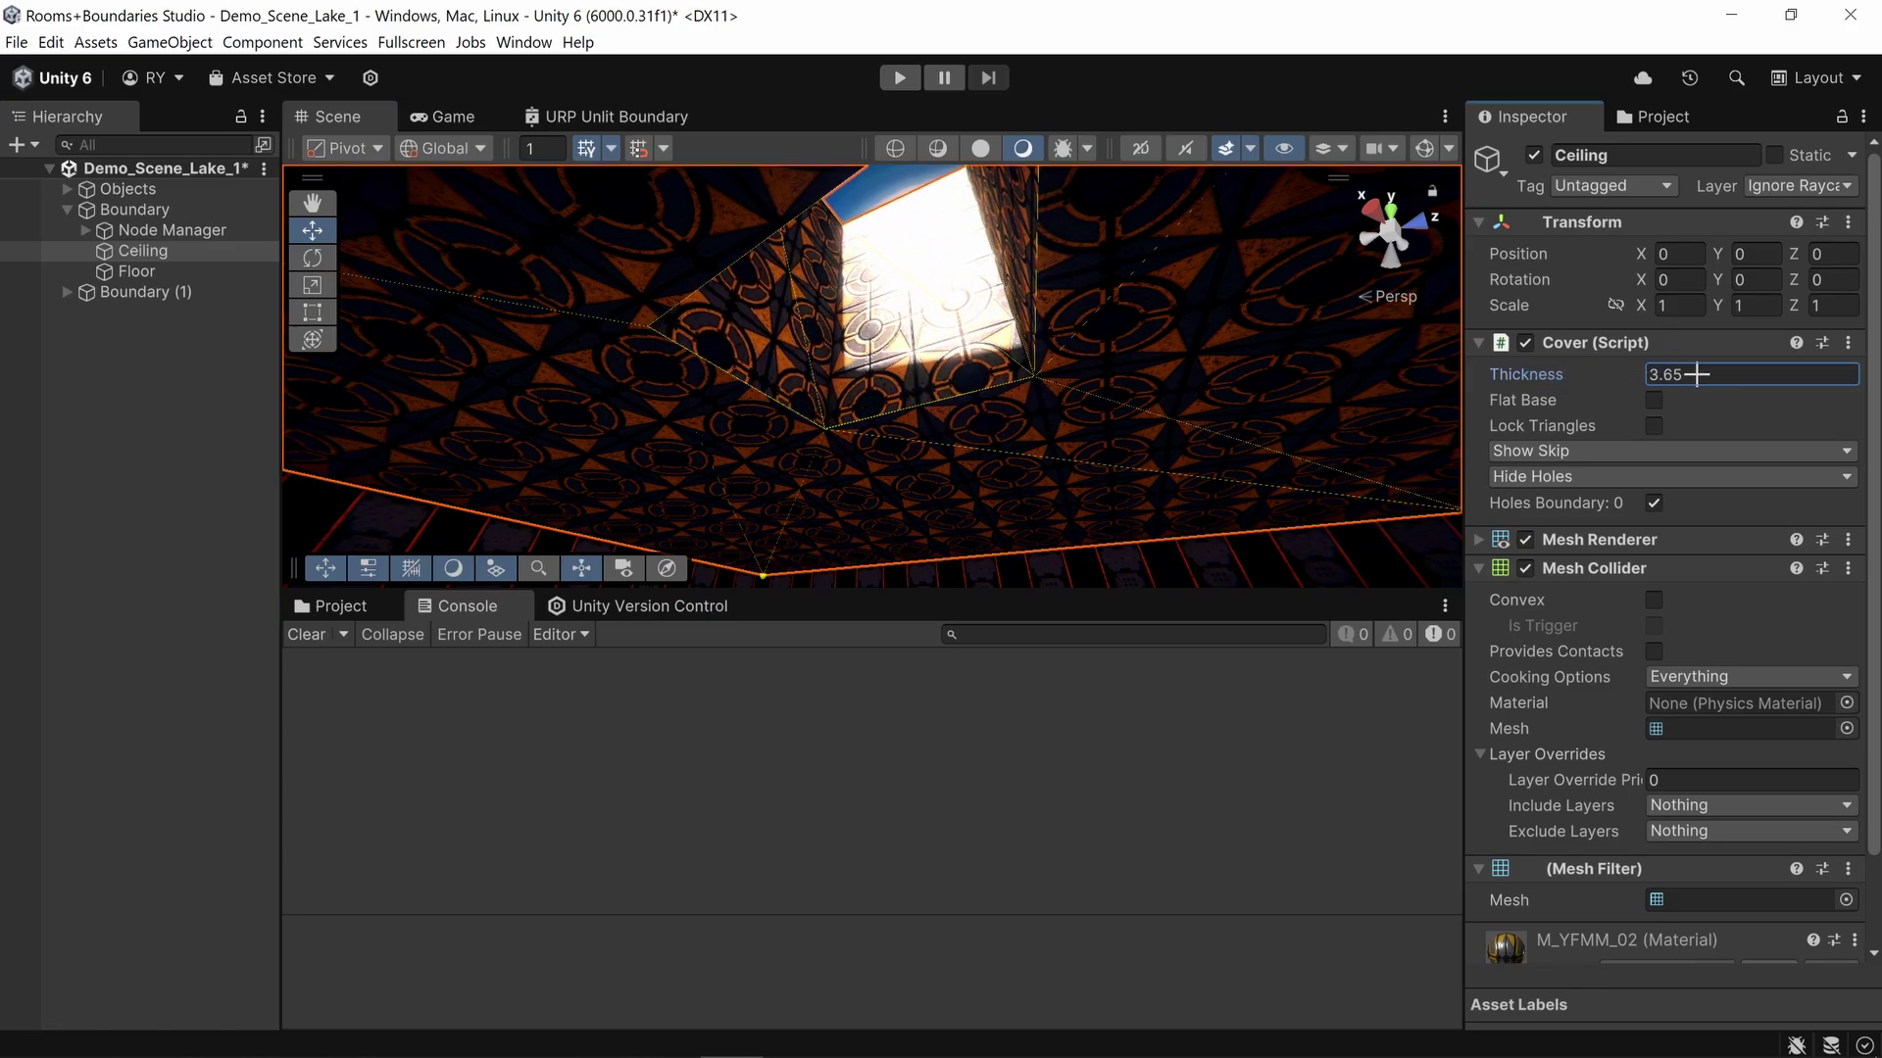
{"action": "type", "text": "5"}
{"action": "right_click_drag", "start_coordinate": [1071, 297], "coordinate": [1101, 180]}
{"action": "key", "text": "w"}
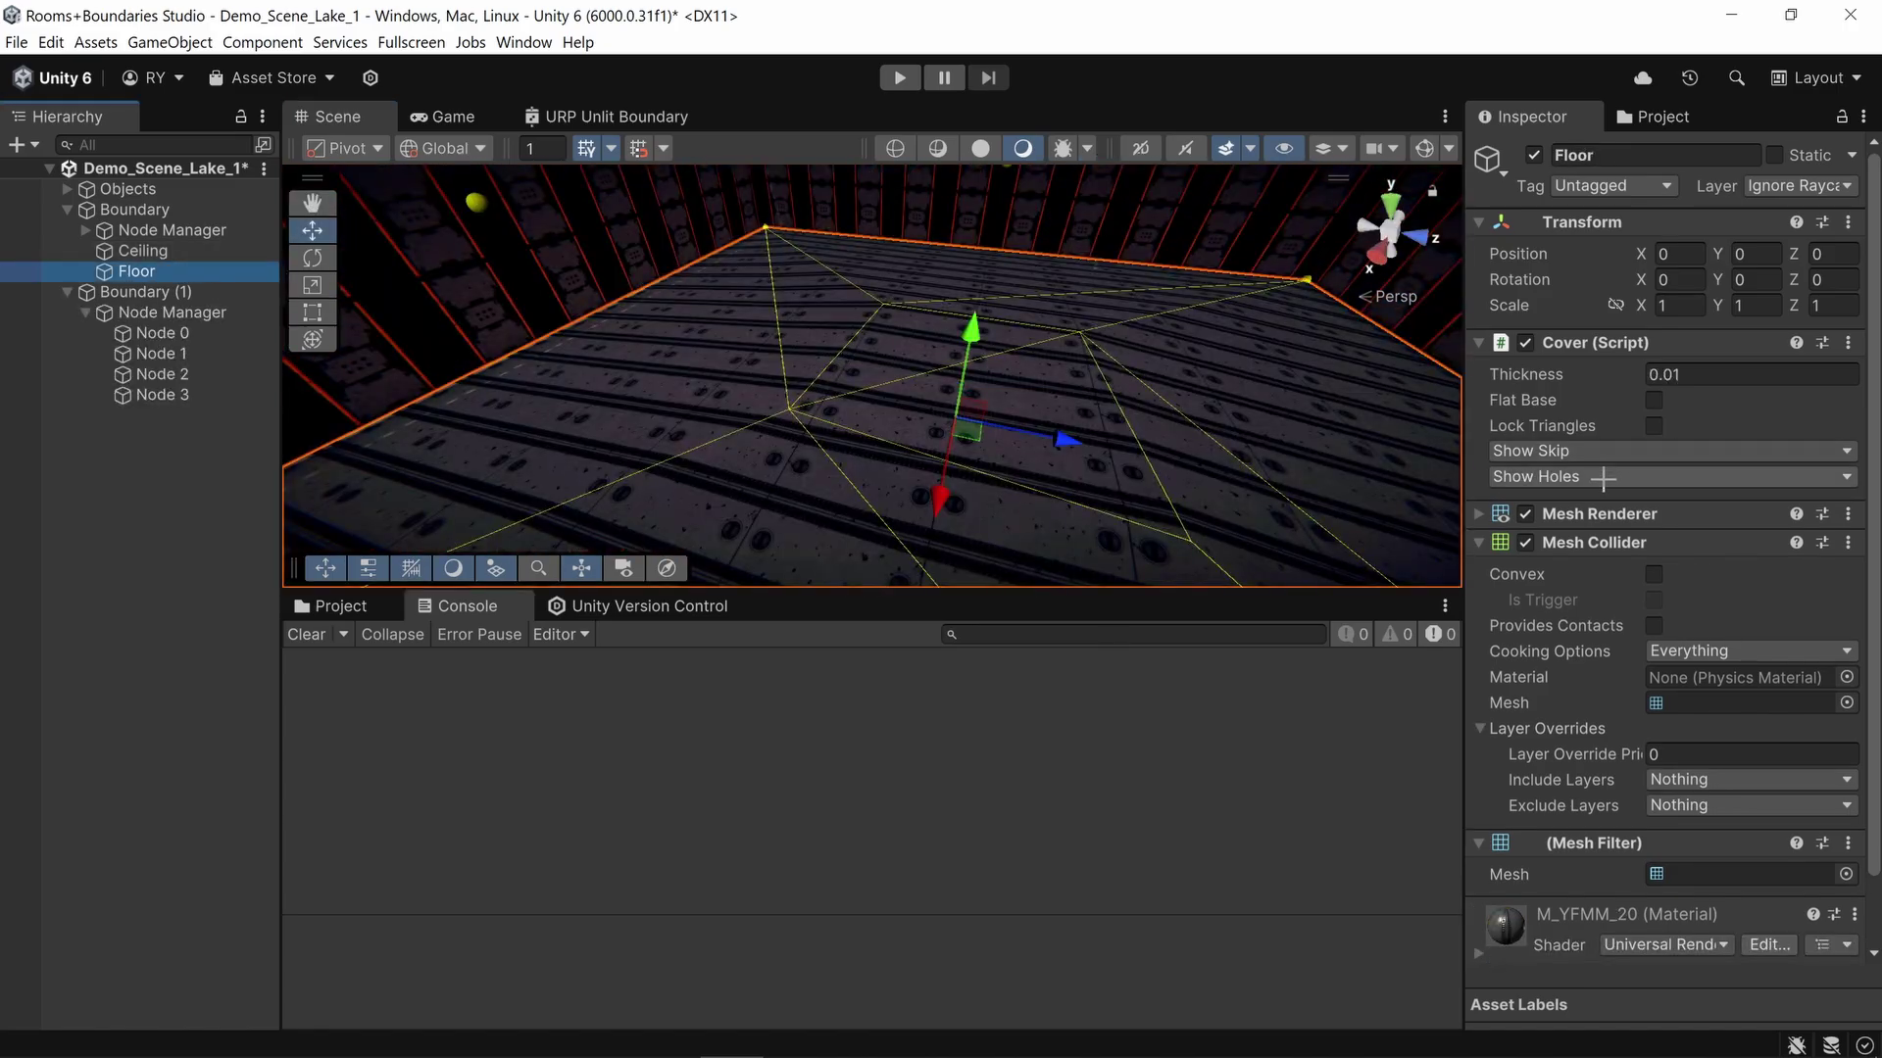
Step: Enable Holes Boundary: 0 for Boundary's Floor and raise its Thickness to about 3.03
{"action": "left_click", "coordinate": [1603, 479]}
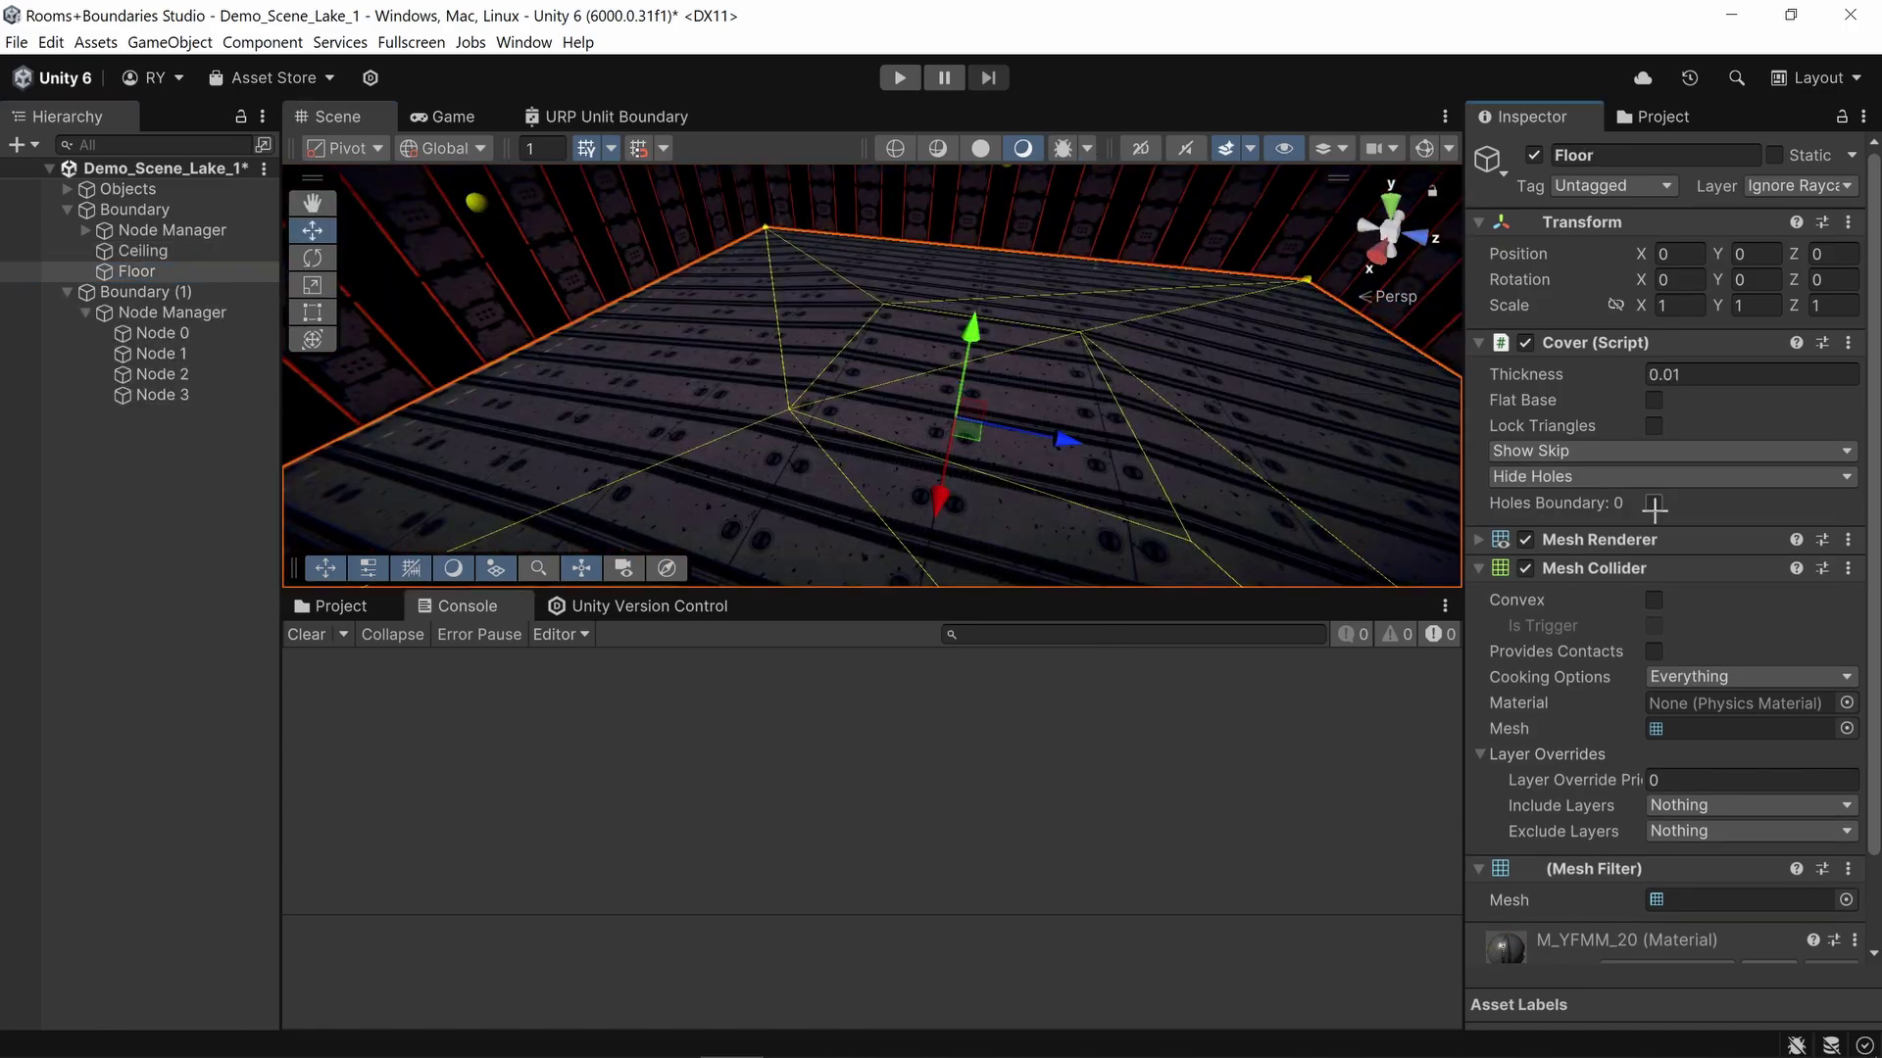
{"action": "left_click", "coordinate": [1653, 505]}
{"action": "key", "text": "w"}
{"action": "right_click_drag", "start_coordinate": [1118, 446], "coordinate": [1011, 484]}
{"action": "left_click_drag", "start_coordinate": [1548, 389], "coordinate": [1615, 375]}
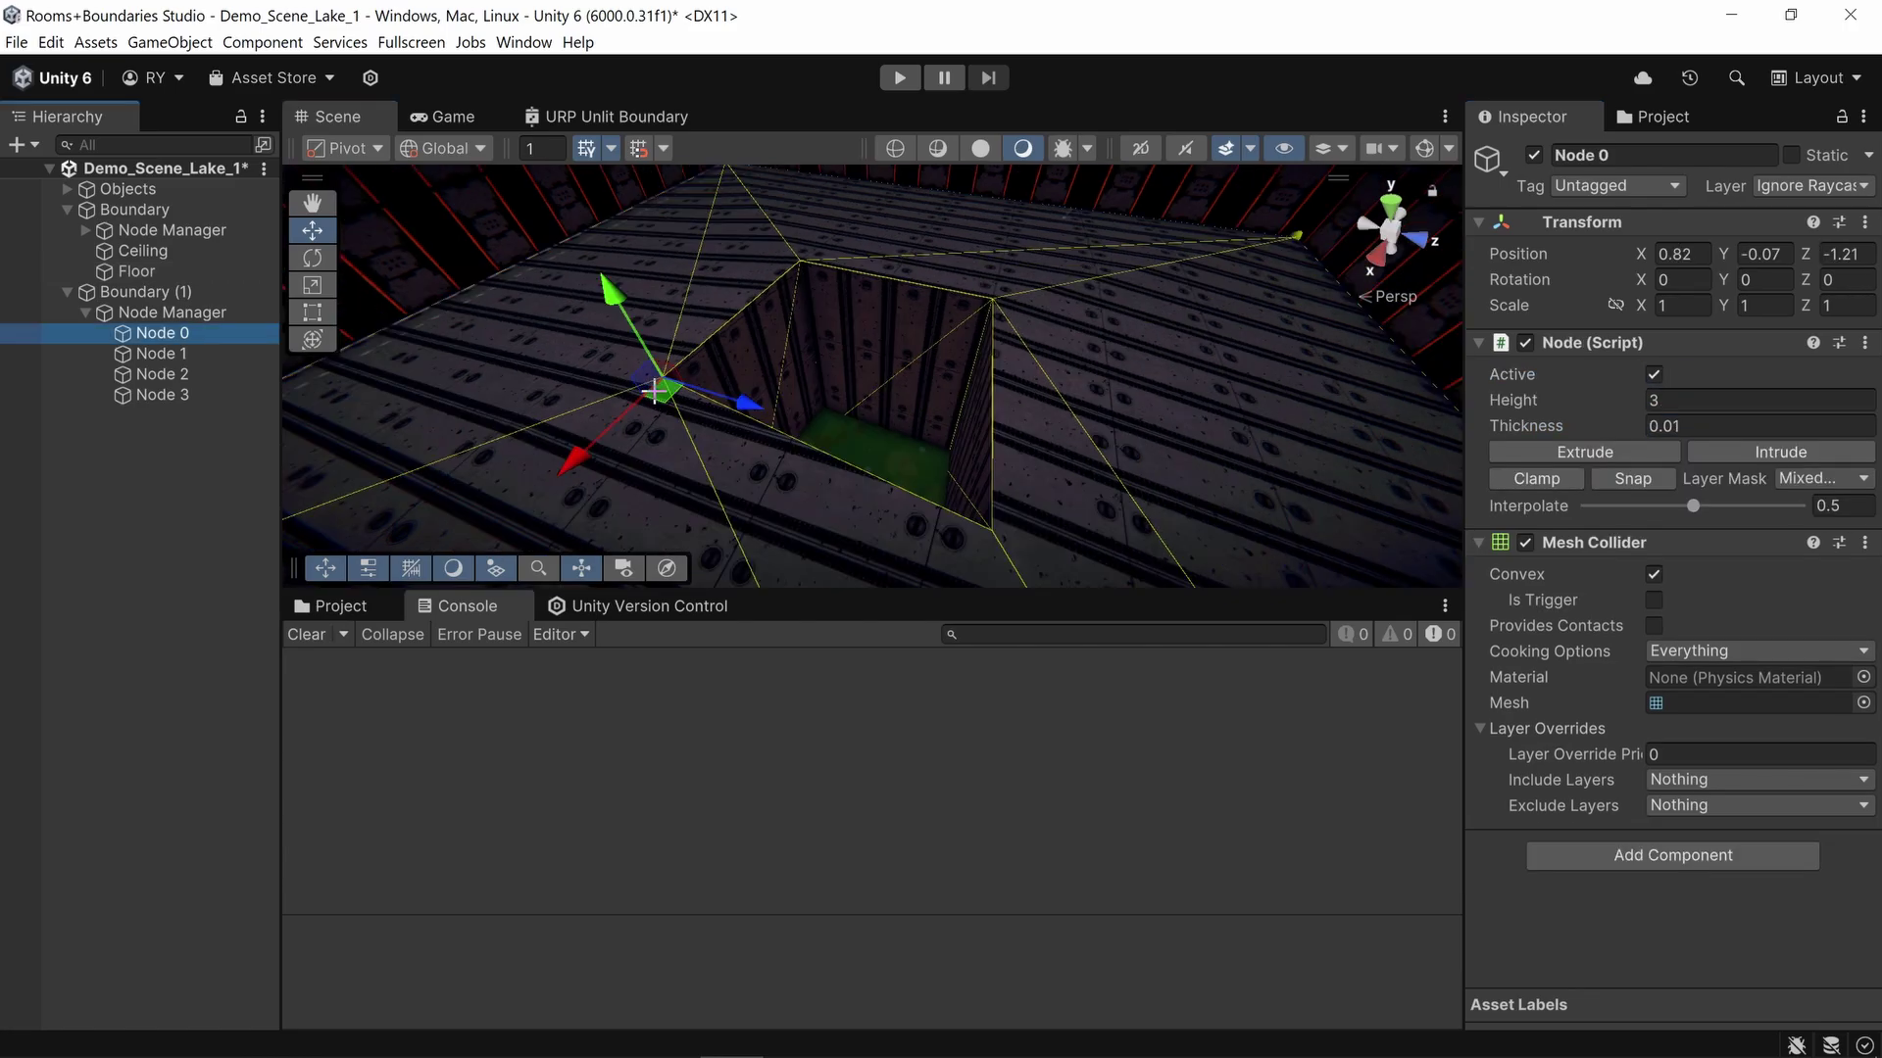
Step: Shrink the floor hole by moving Boundary (1)'s Node 0 to about X 0.5, Z -0.262 and shifting Nodes 1 and 2 inward
{"action": "left_click_drag", "start_coordinate": [649, 387], "coordinate": [766, 433]}
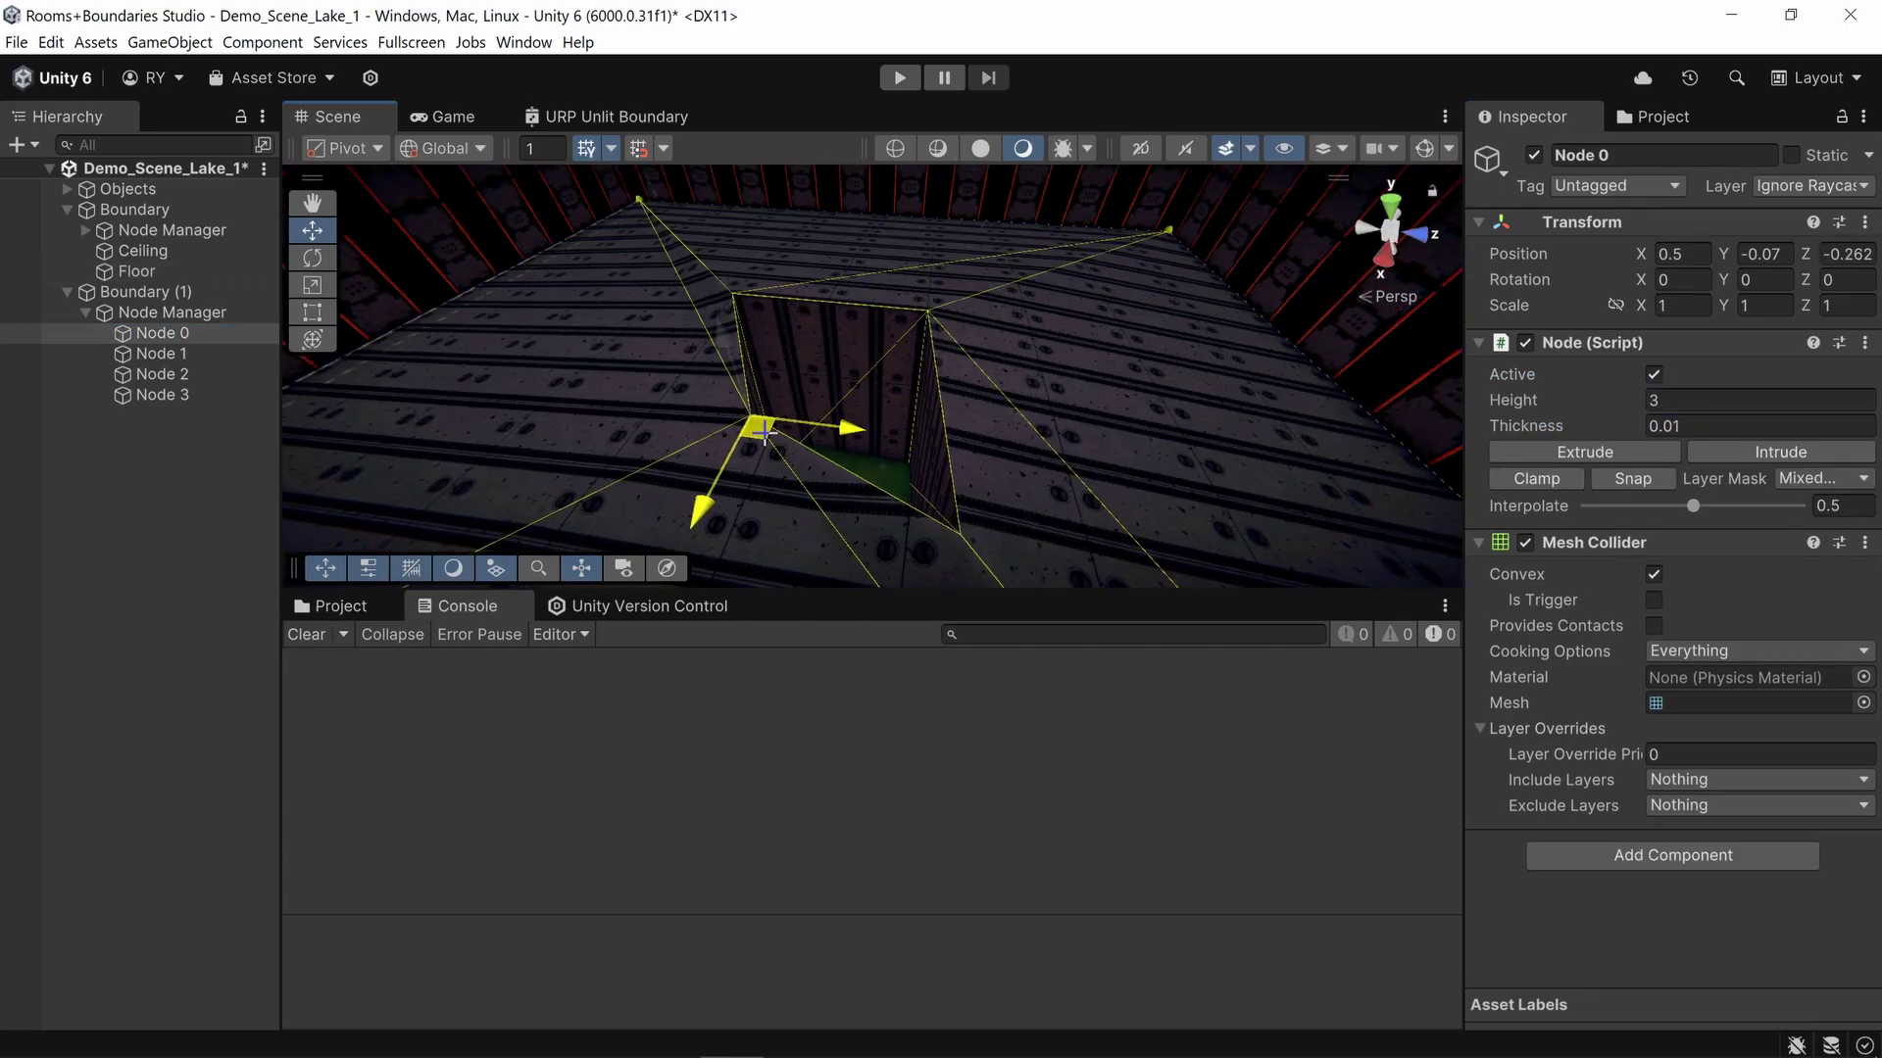
{"action": "left_click", "coordinate": [242, 355]}
{"action": "left_click_drag", "start_coordinate": [738, 300], "coordinate": [780, 337]}
{"action": "left_click", "coordinate": [262, 376]}
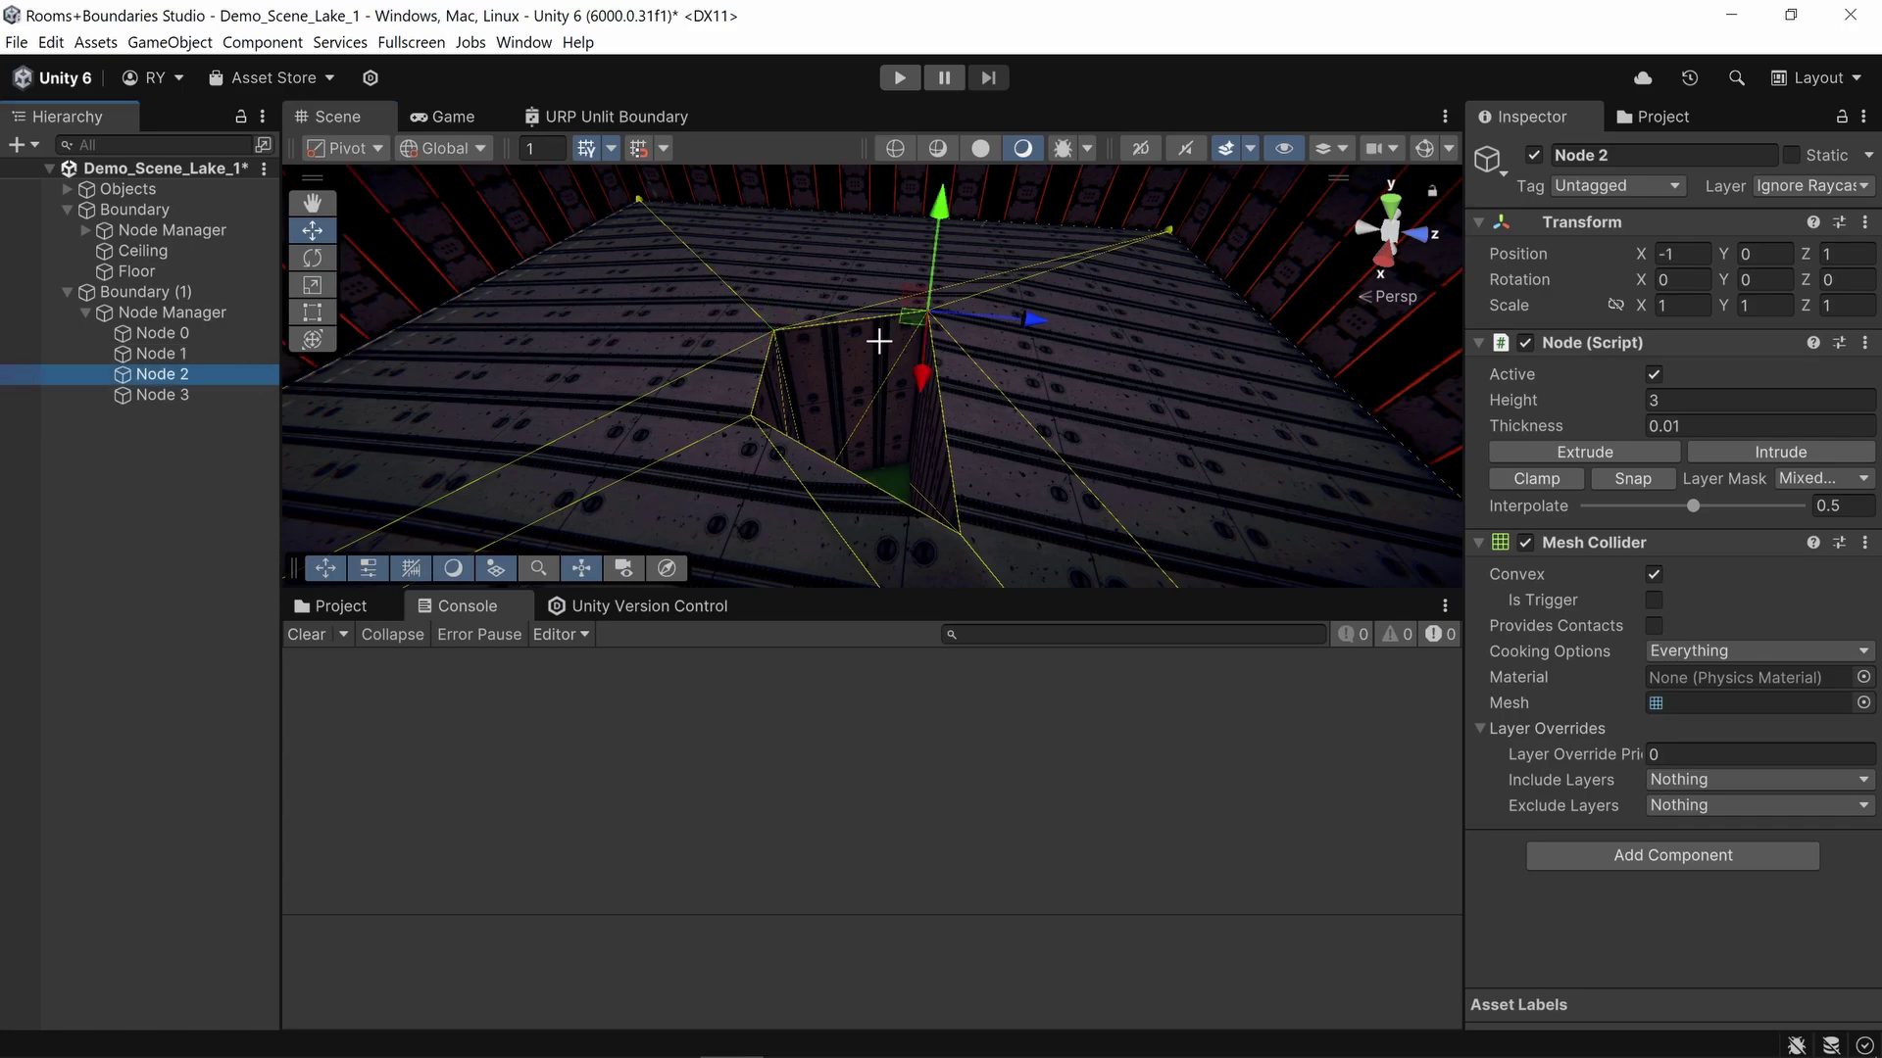
{"action": "left_click_drag", "start_coordinate": [911, 321], "coordinate": [864, 339]}
{"action": "left_click", "coordinate": [261, 395]}
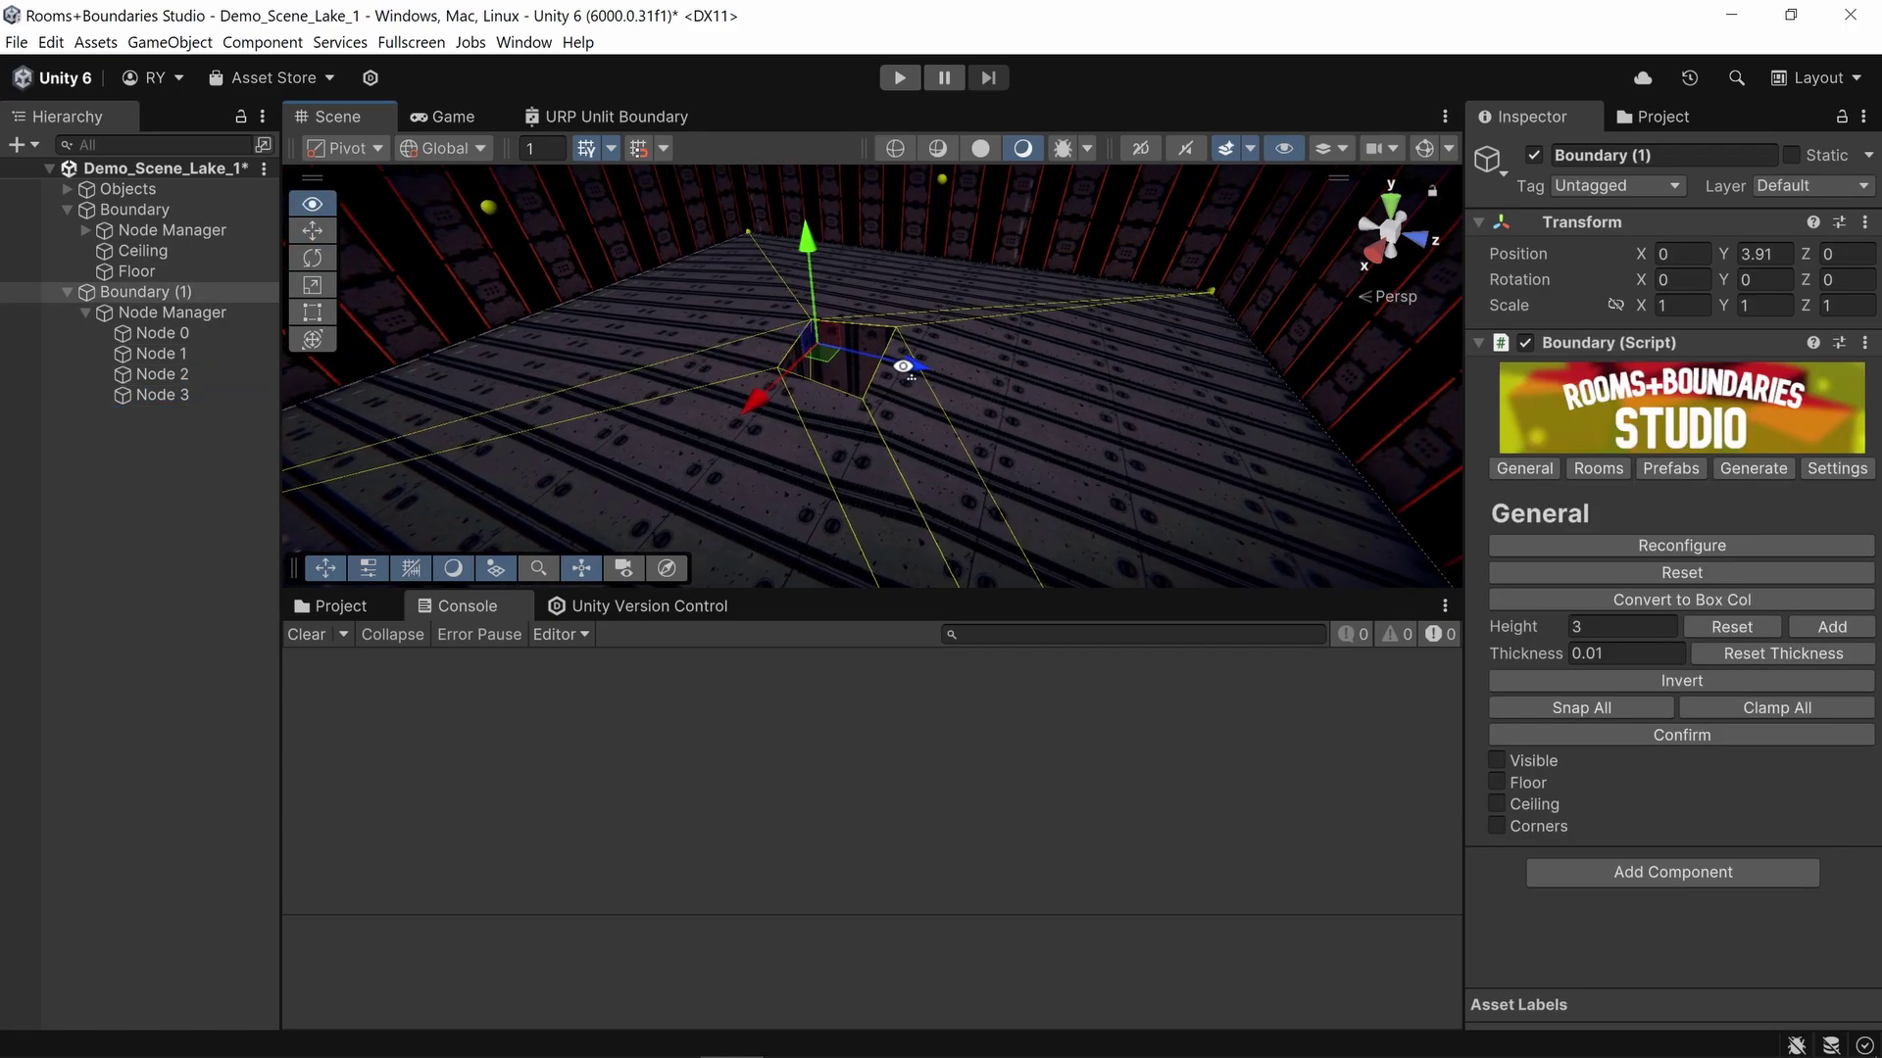
Step: Duplicate Boundary (1) to about X -1.33, Z -2.33 and add the copy to Boundary's Included Boundaries as Element 1
{"action": "left_click_drag", "start_coordinate": [902, 366], "coordinate": [721, 299], "text": "alt"}
{"action": "key", "text": "ctrl+d"}
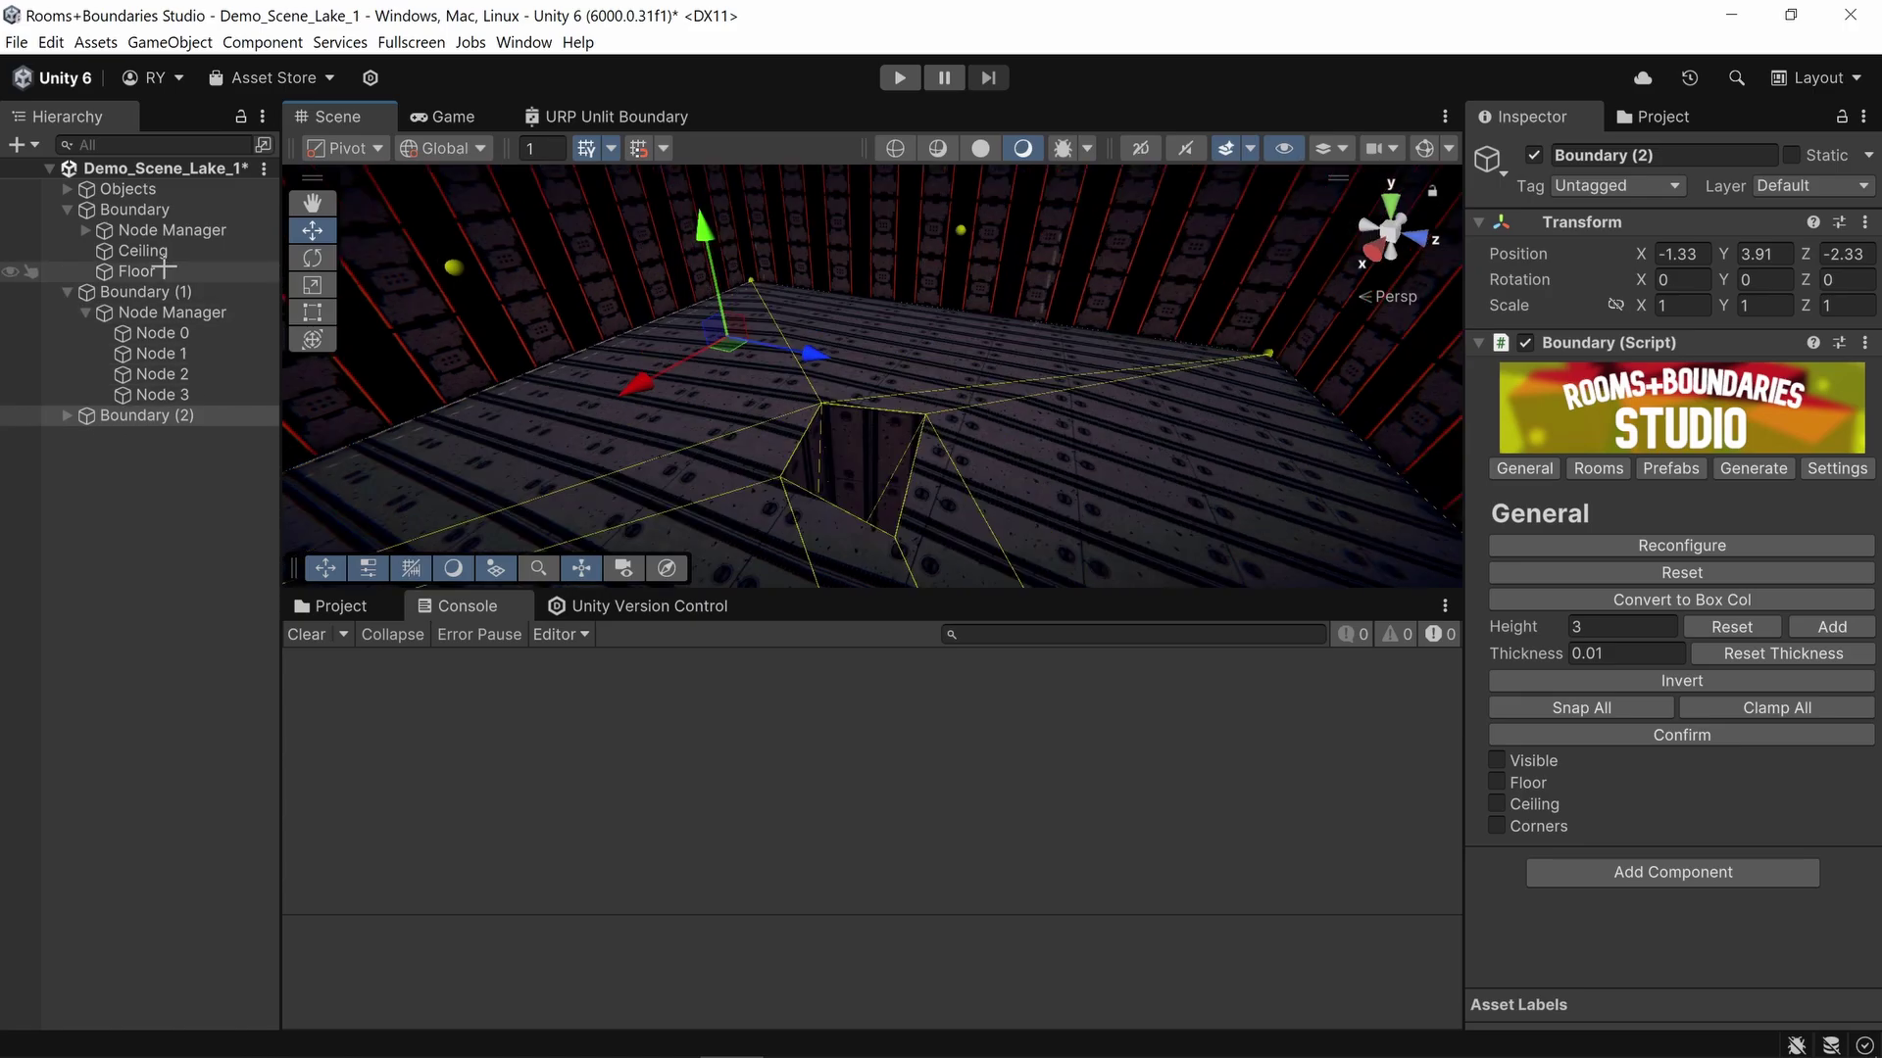
{"action": "left_click", "coordinate": [138, 208]}
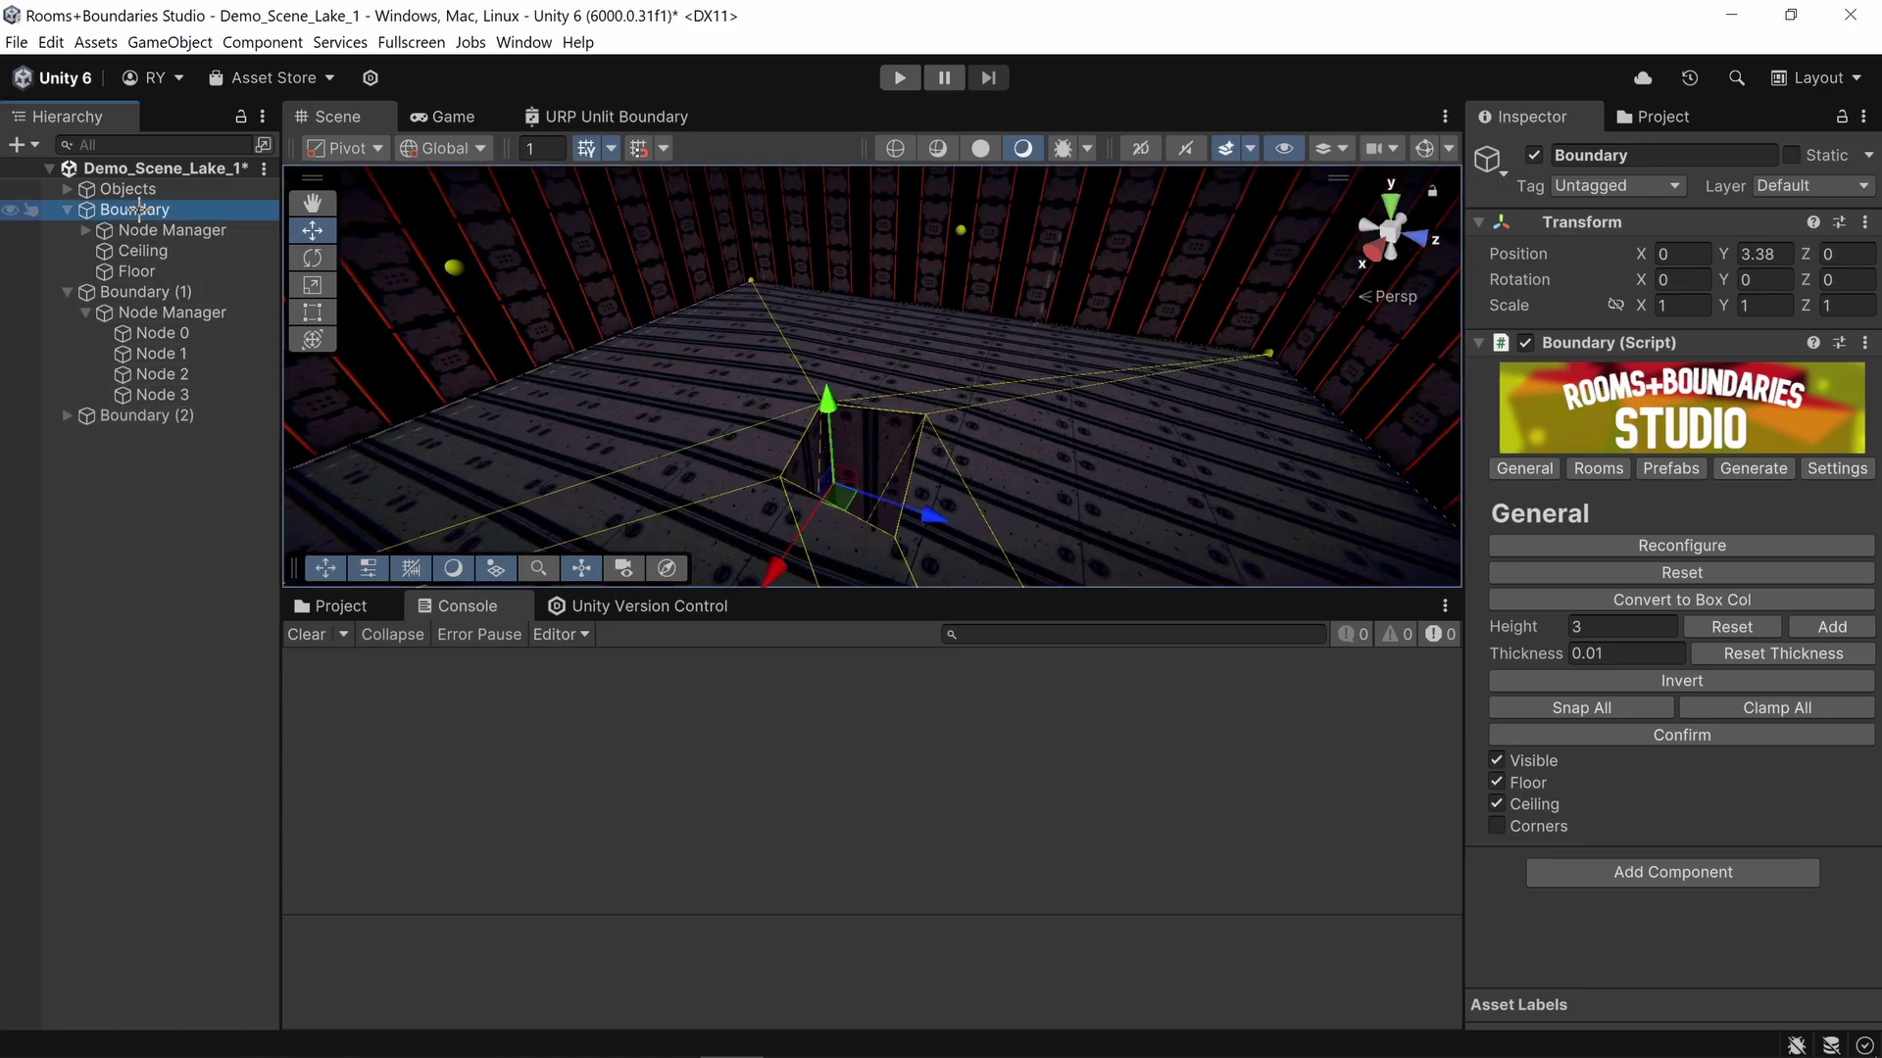
{"action": "left_click", "coordinate": [1605, 468]}
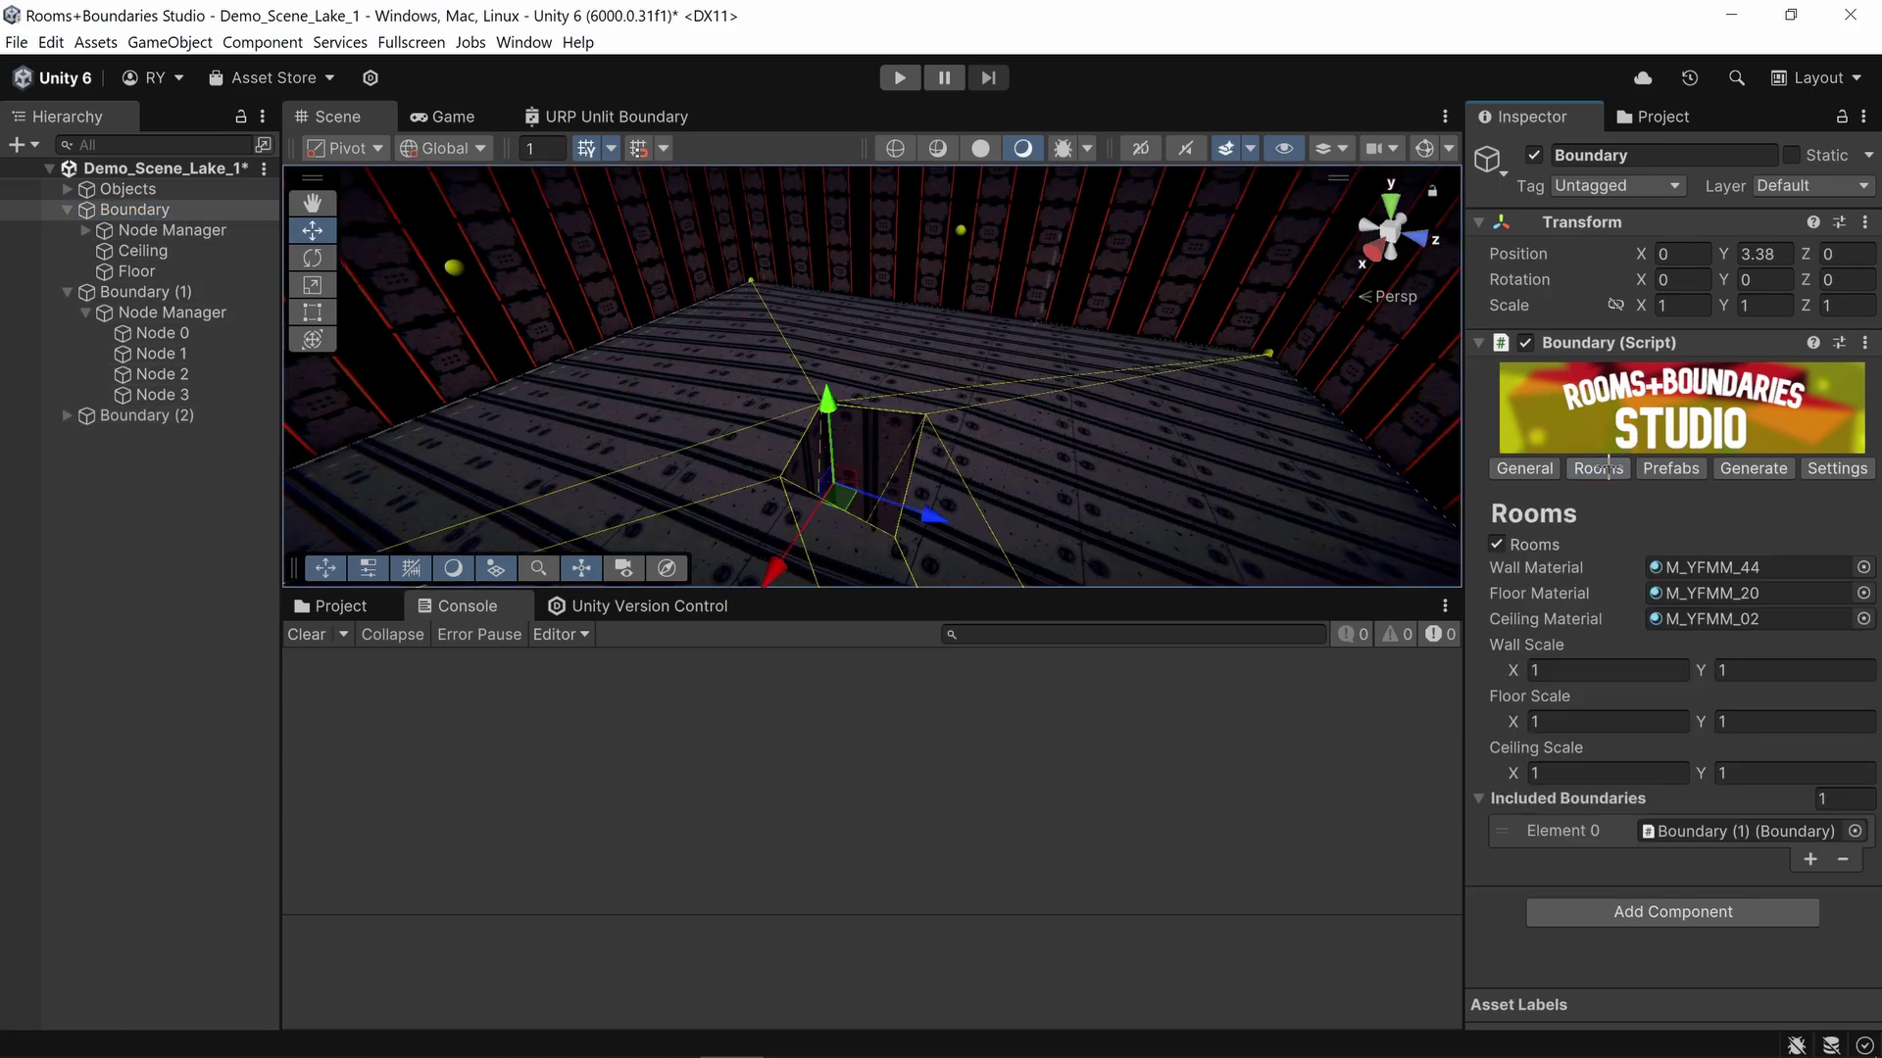
{"action": "left_click", "coordinate": [1811, 860]}
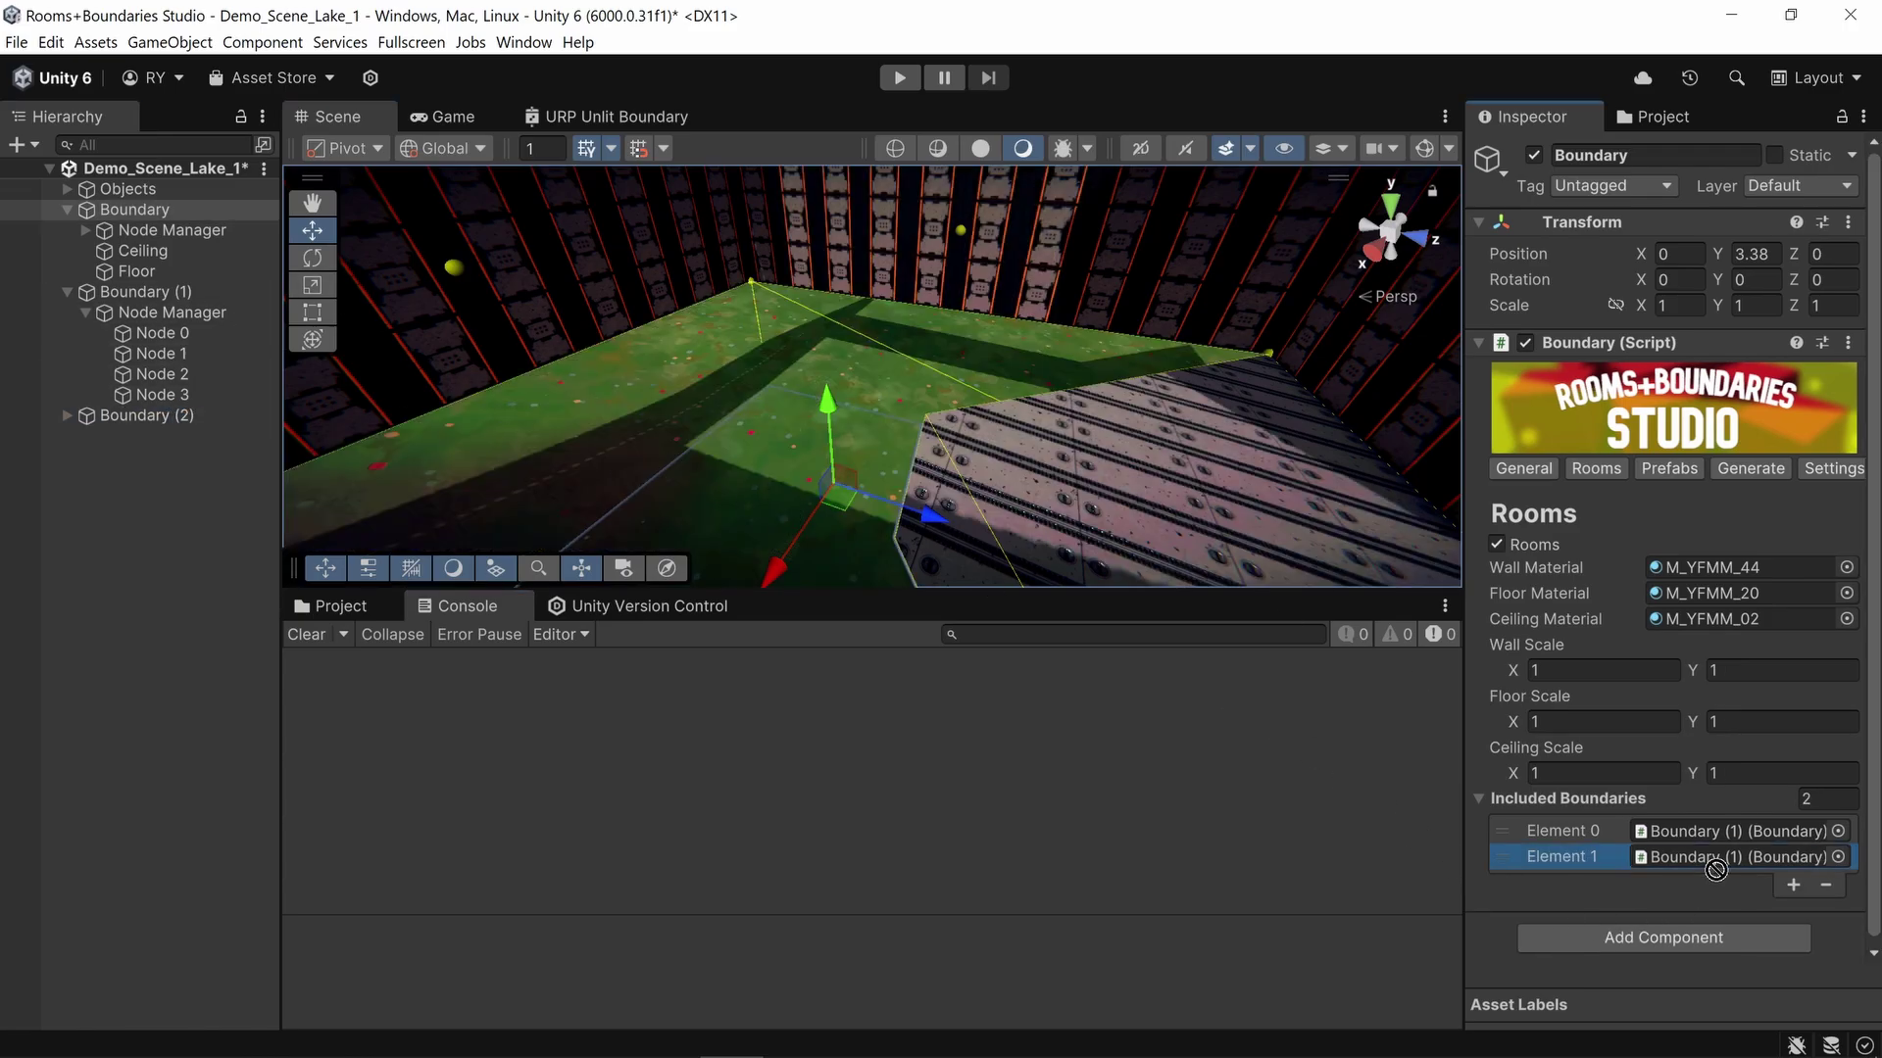
{"action": "left_click_drag", "start_coordinate": [1715, 869], "coordinate": [1734, 856]}
{"action": "key", "text": "w"}
{"action": "right_click_drag", "start_coordinate": [827, 348], "coordinate": [974, 491]}
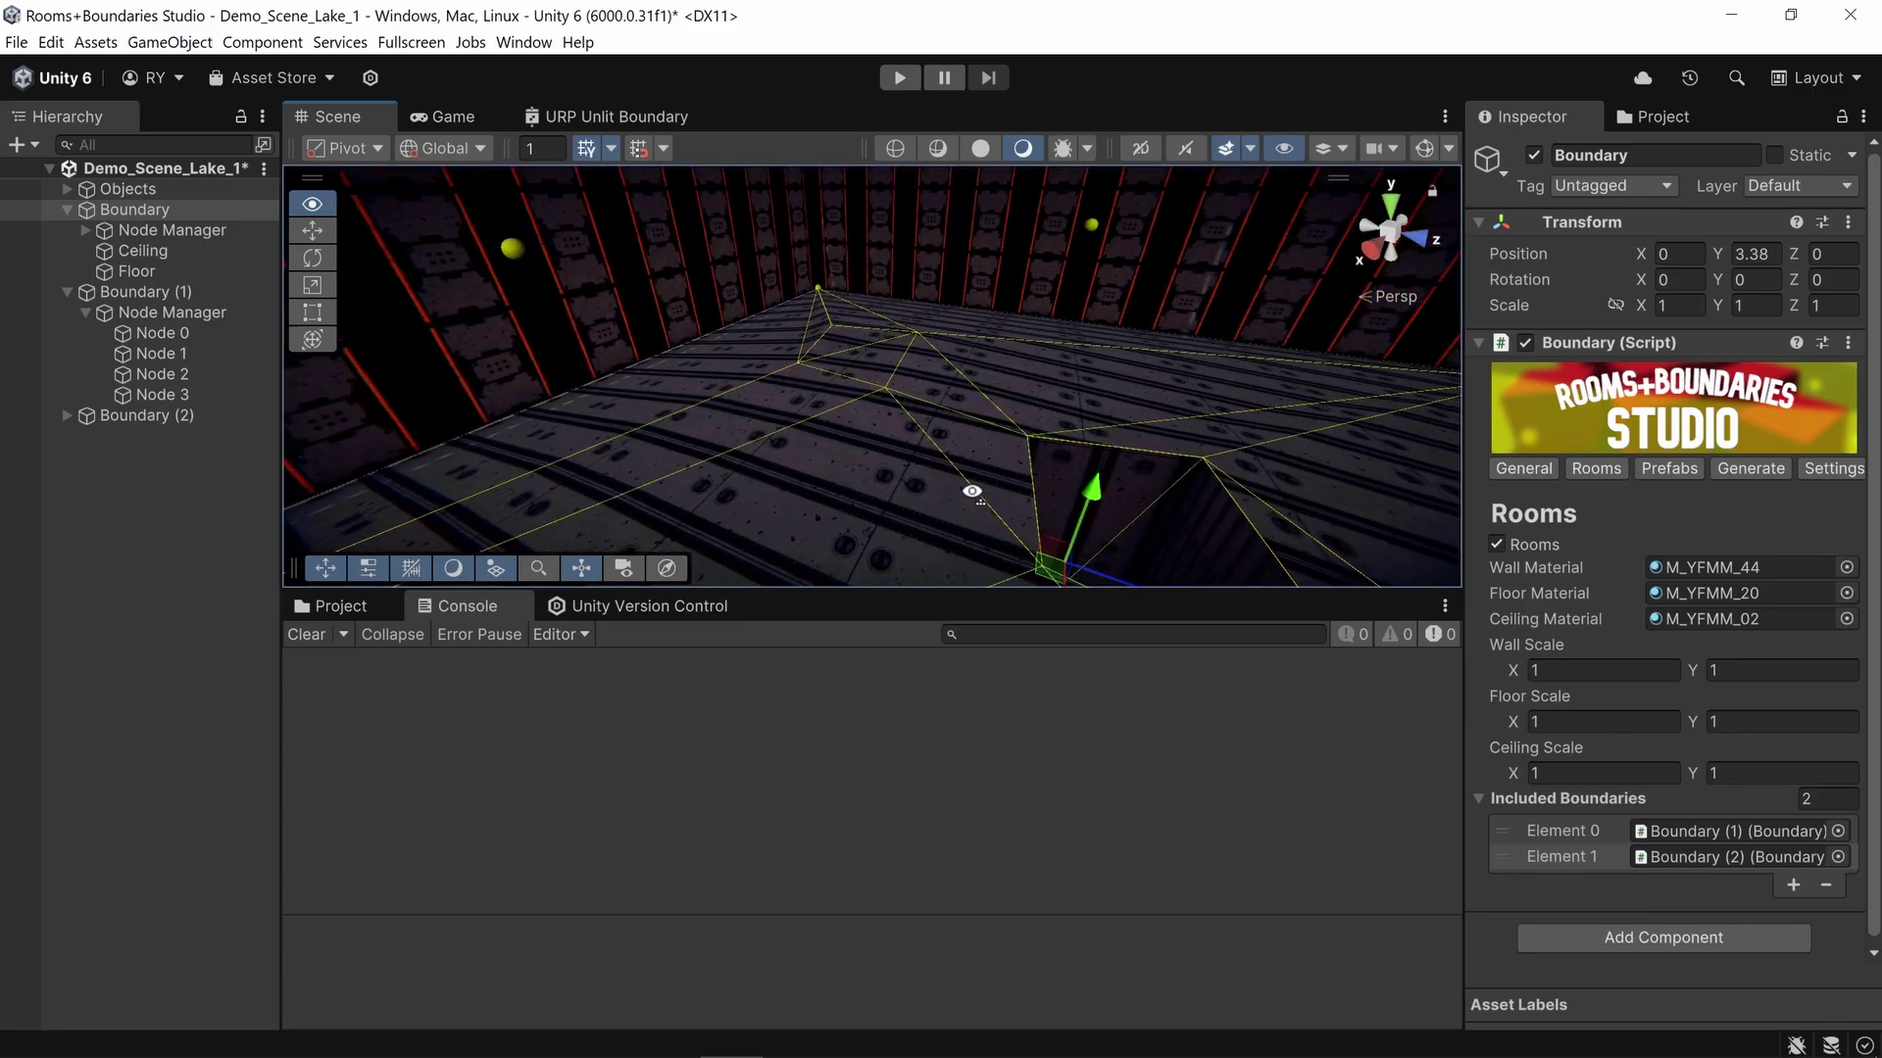
Step: Toggle Holes Boundary: 0 off and back on for Boundary's Floor
{"action": "left_click", "coordinate": [150, 270]}
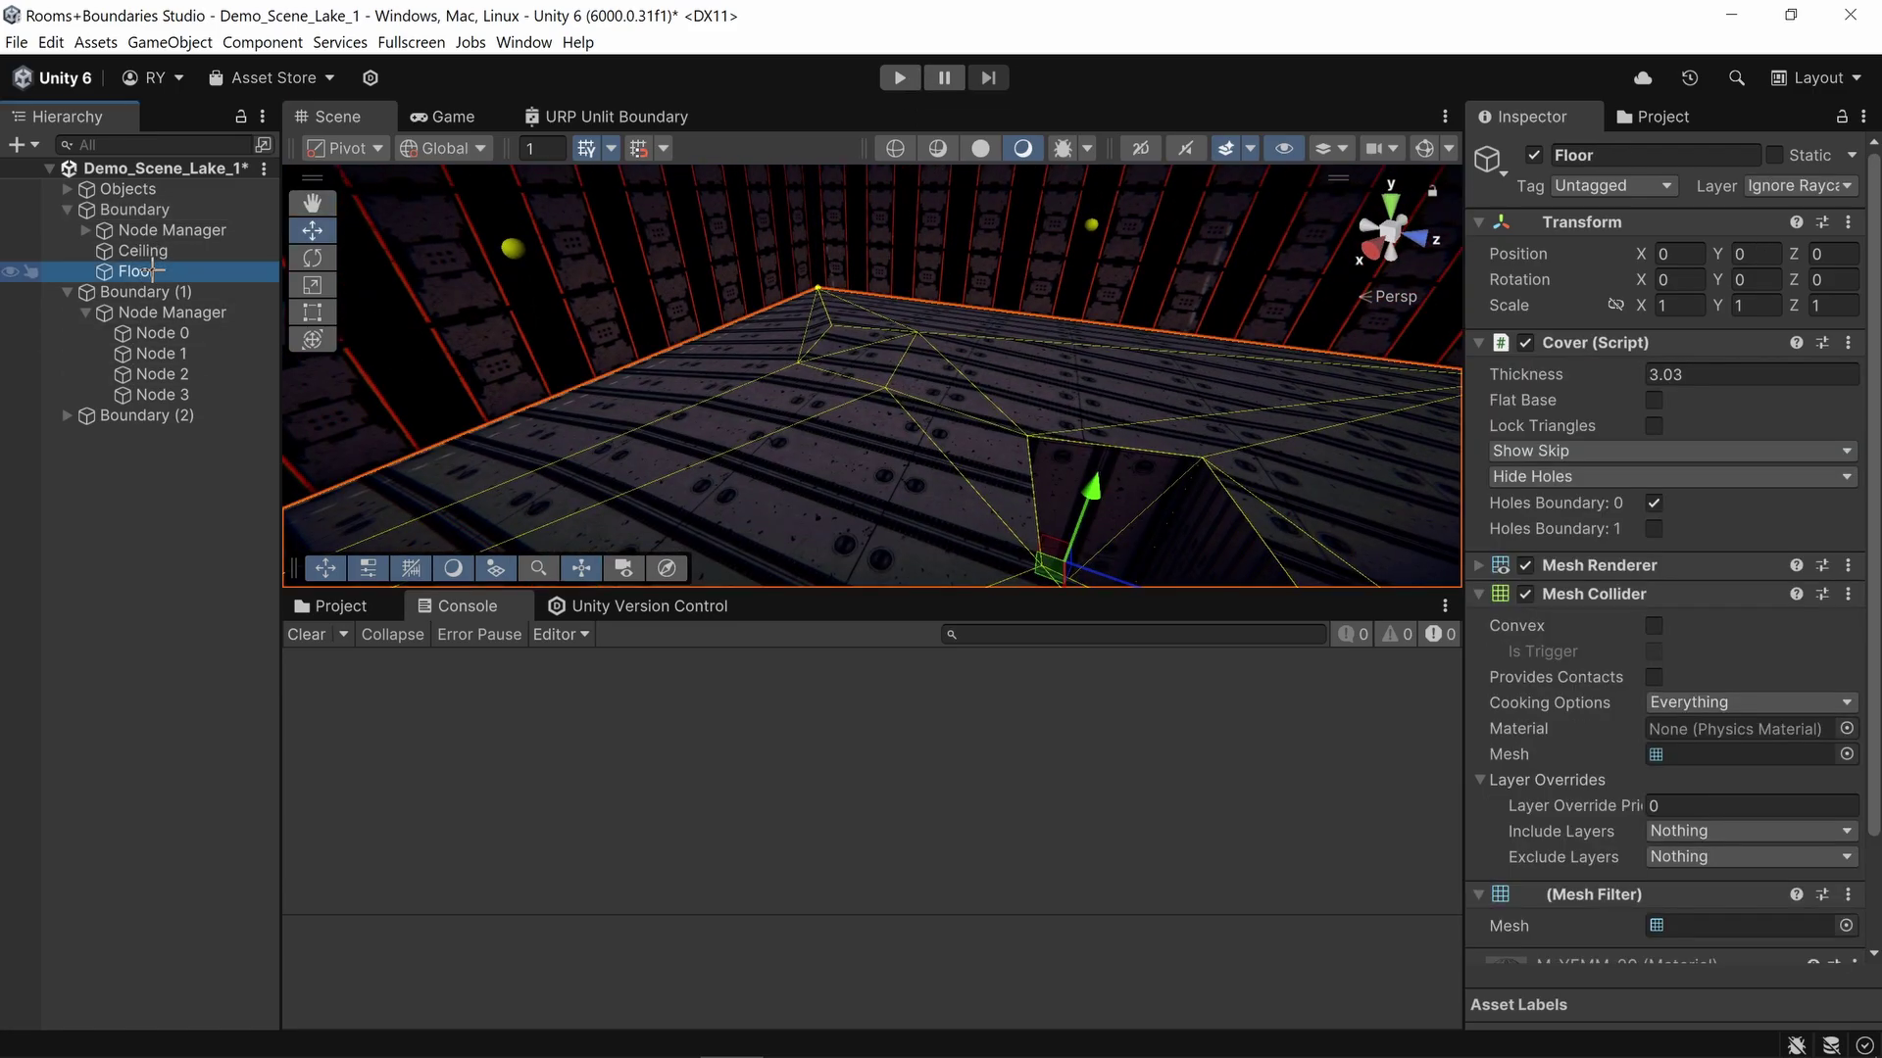
{"action": "right_click_drag", "start_coordinate": [808, 371], "coordinate": [749, 367]}
{"action": "key", "text": "s"}
{"action": "left_click", "coordinate": [1655, 502]}
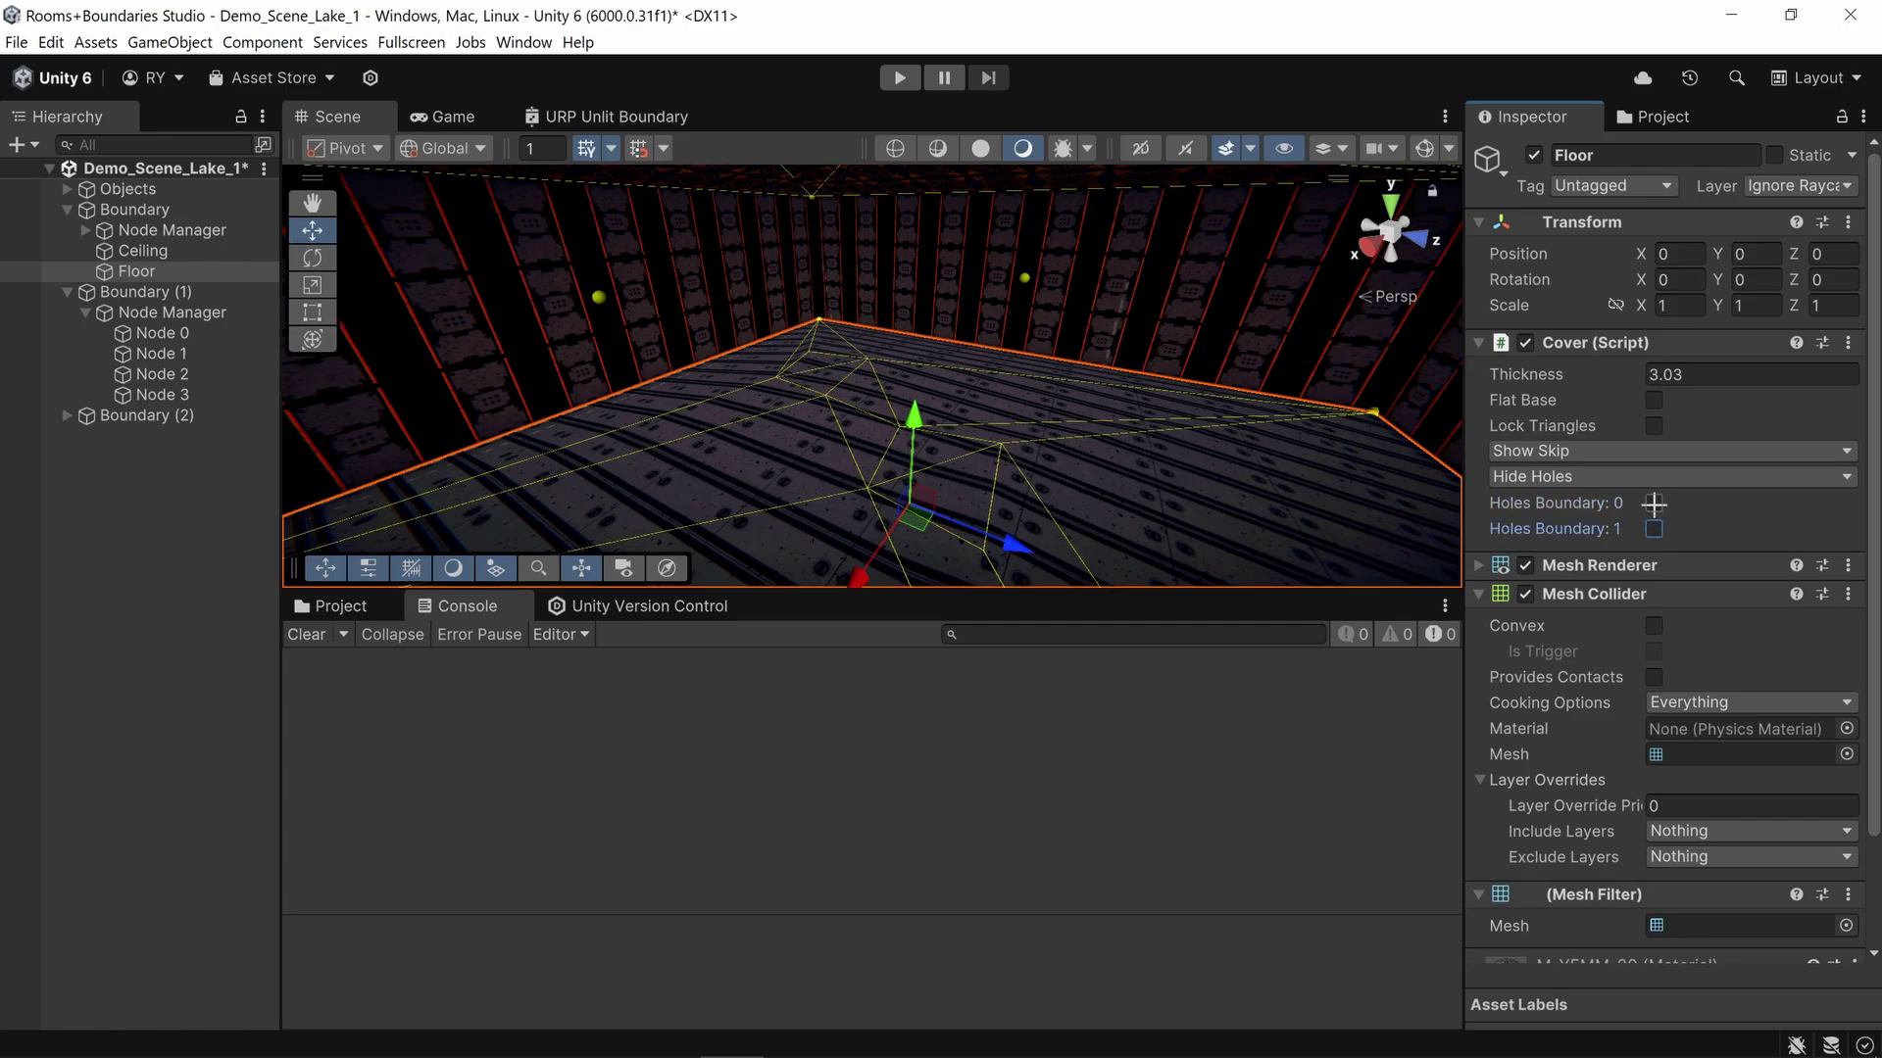
{"action": "left_click", "coordinate": [1655, 502]}
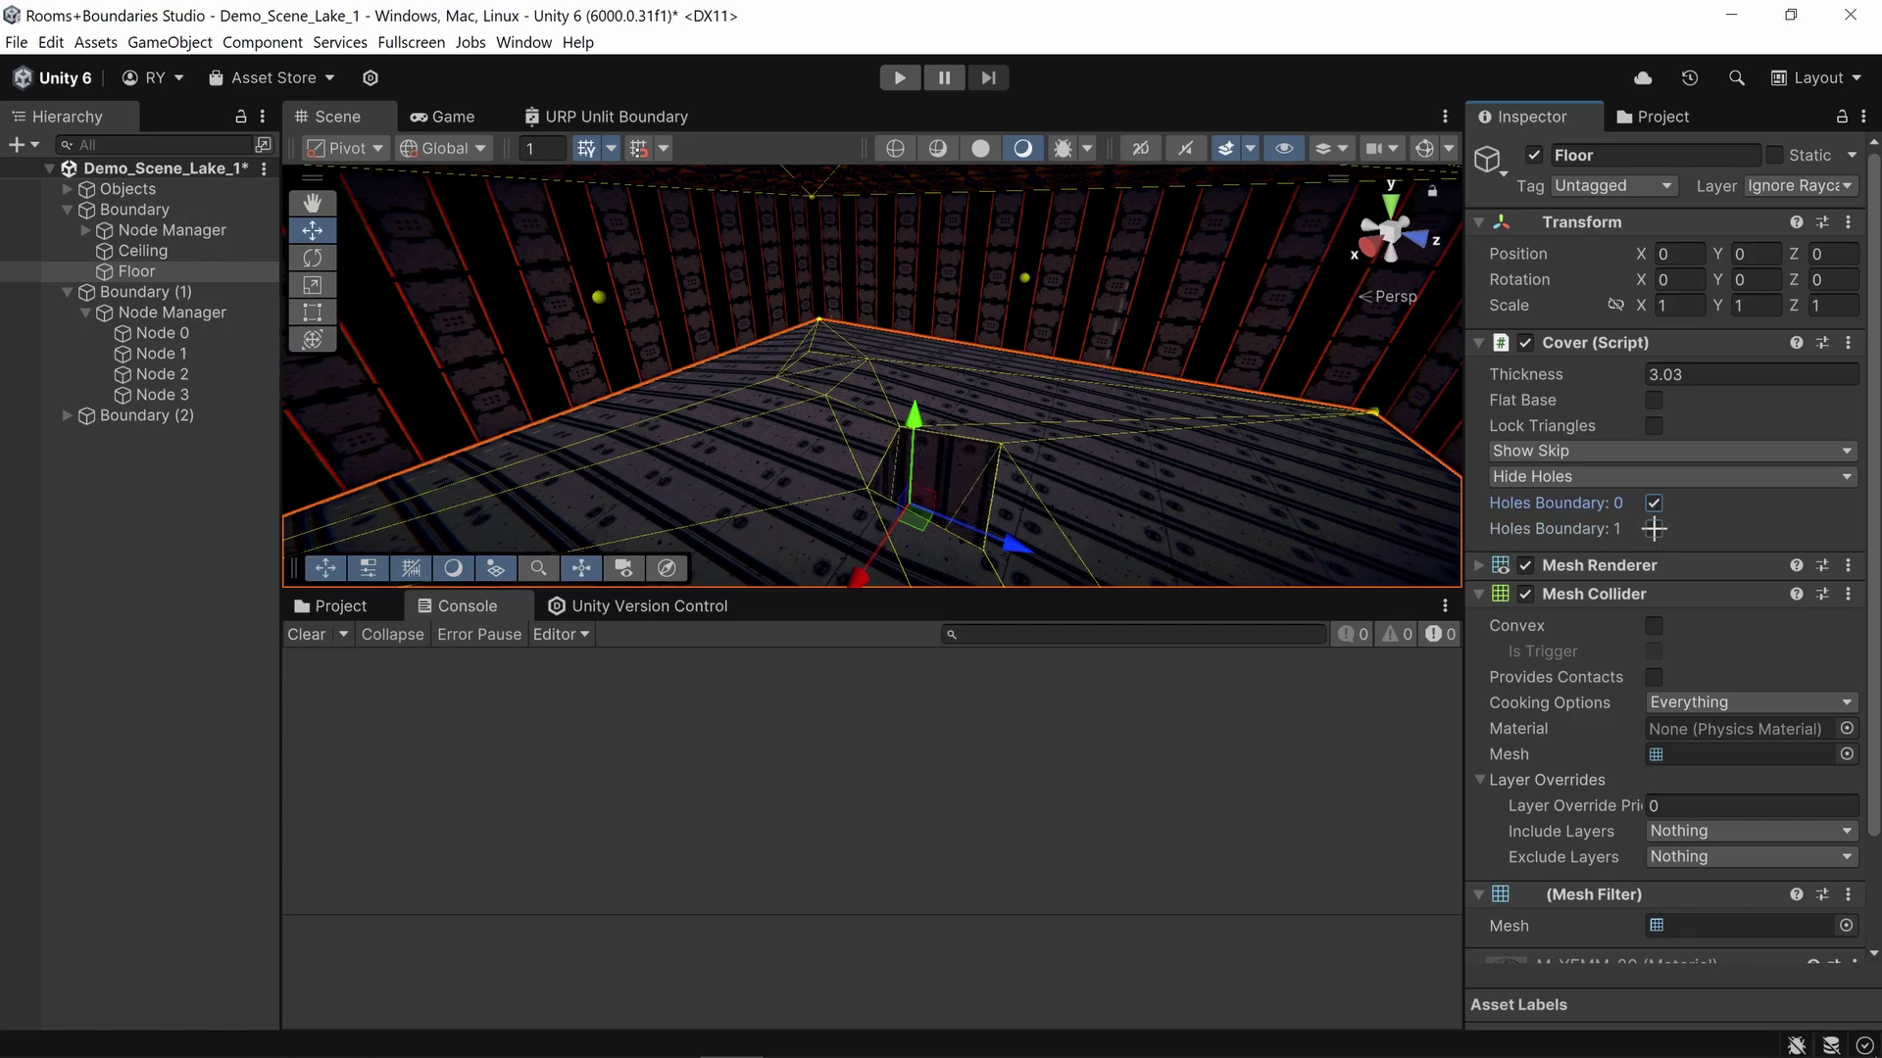
Step: Show the Floor's skip options and try different combinations of Skip Boundary: 0 and Skip Boundary: 1
{"action": "left_click", "coordinate": [1601, 450]}
{"action": "left_click", "coordinate": [1659, 477]}
{"action": "left_click", "coordinate": [1657, 503]}
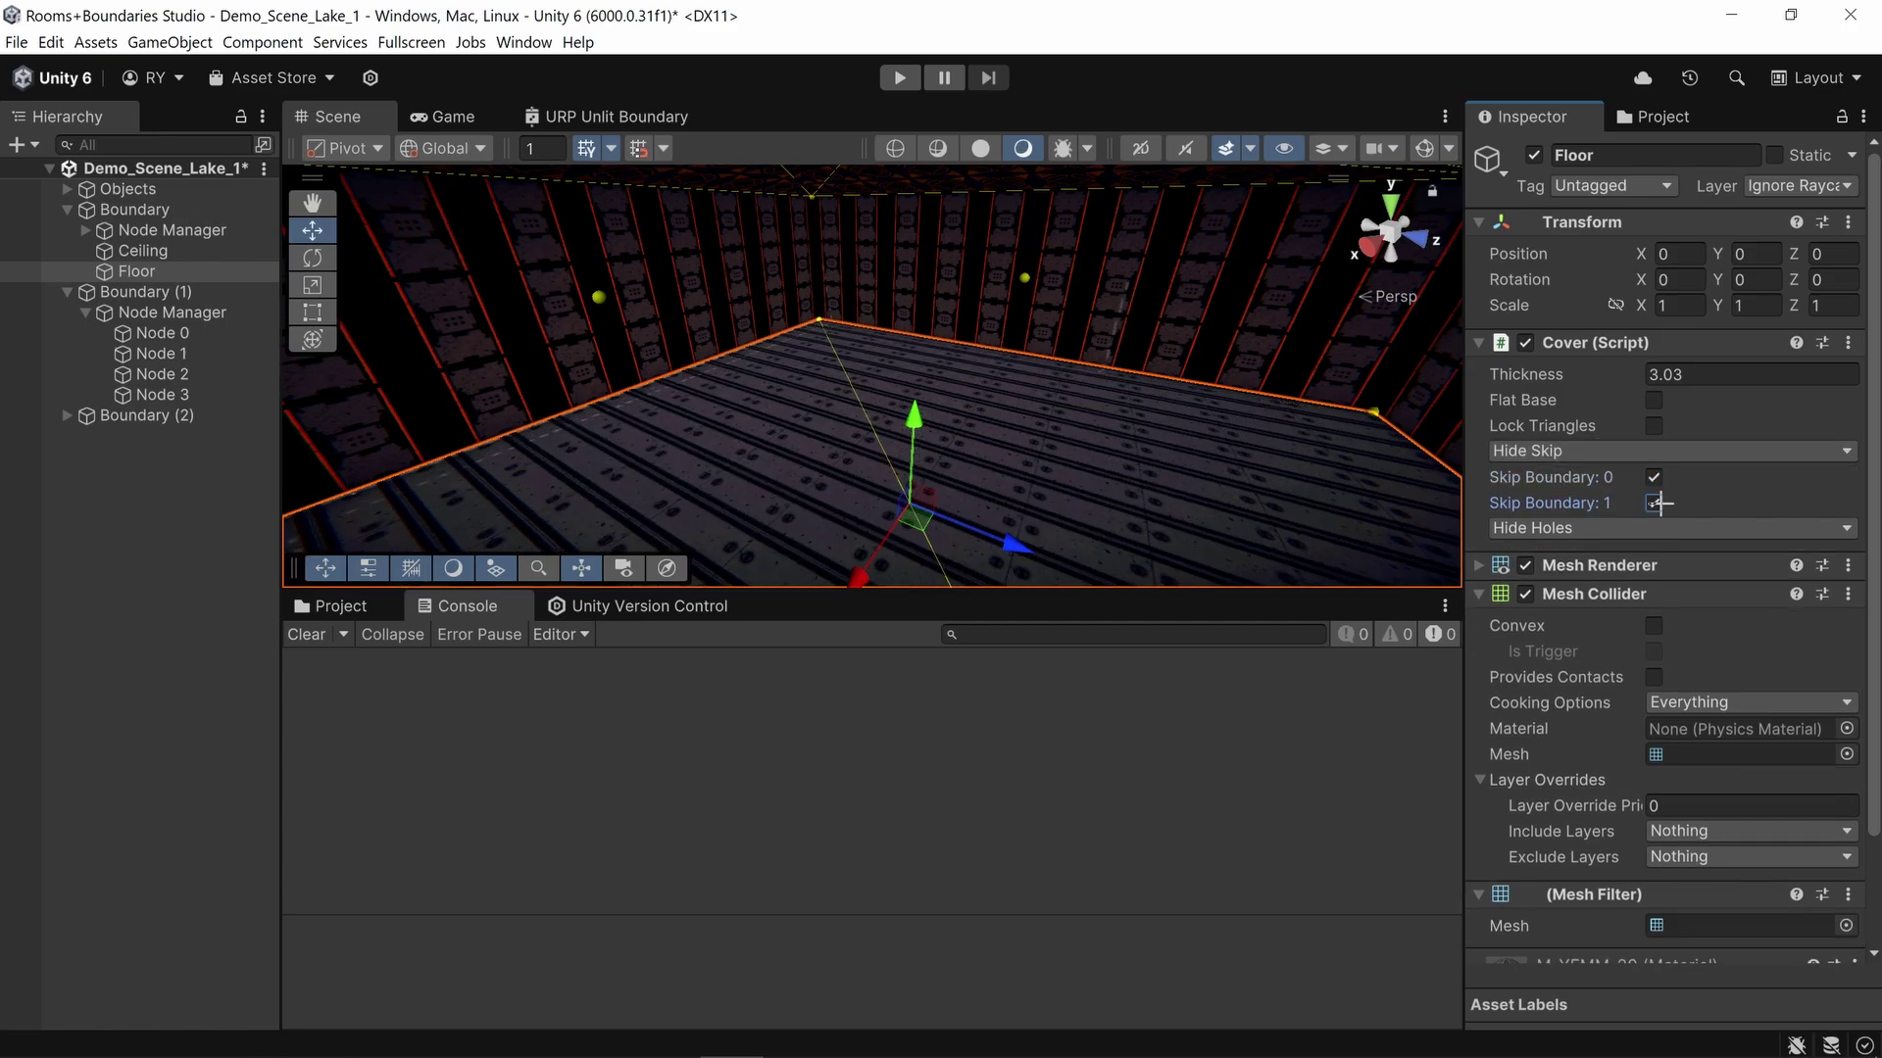
{"action": "left_click", "coordinate": [1655, 480]}
{"action": "left_click", "coordinate": [1654, 503]}
{"action": "left_click", "coordinate": [1655, 480]}
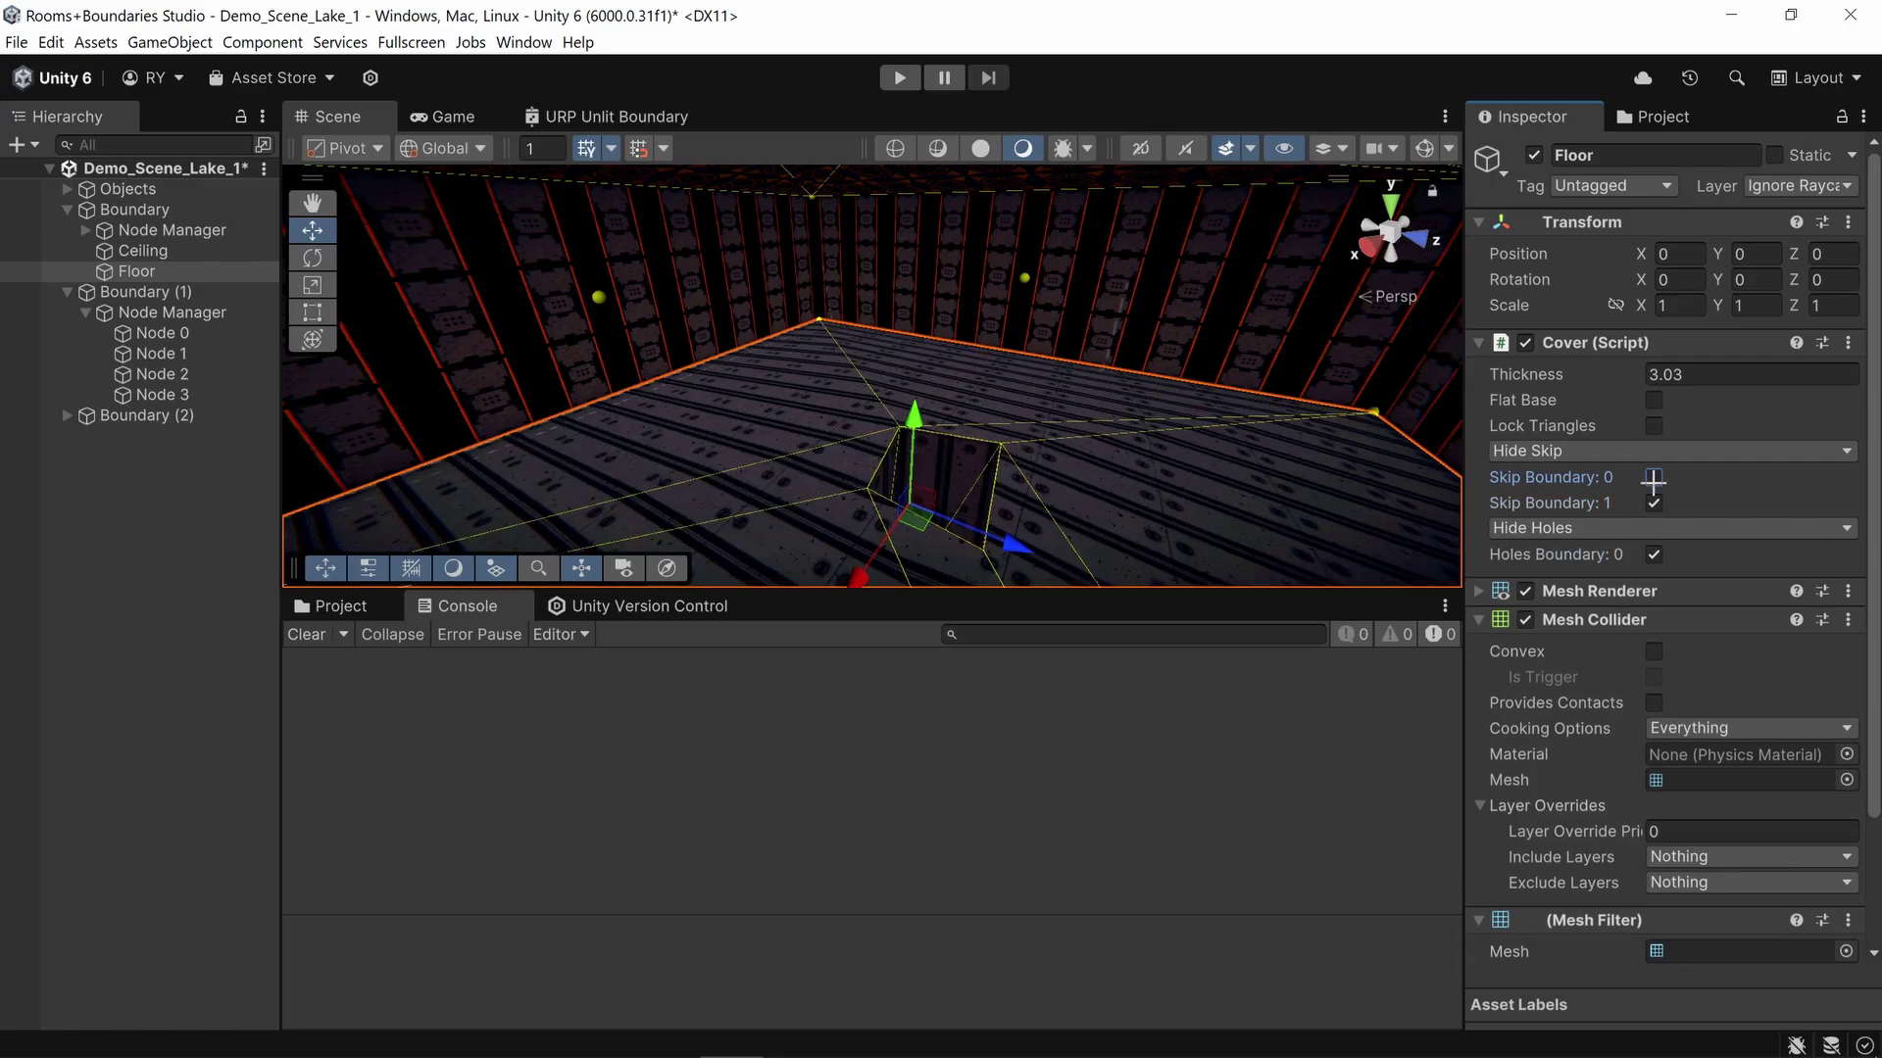
{"action": "left_click", "coordinate": [1654, 479]}
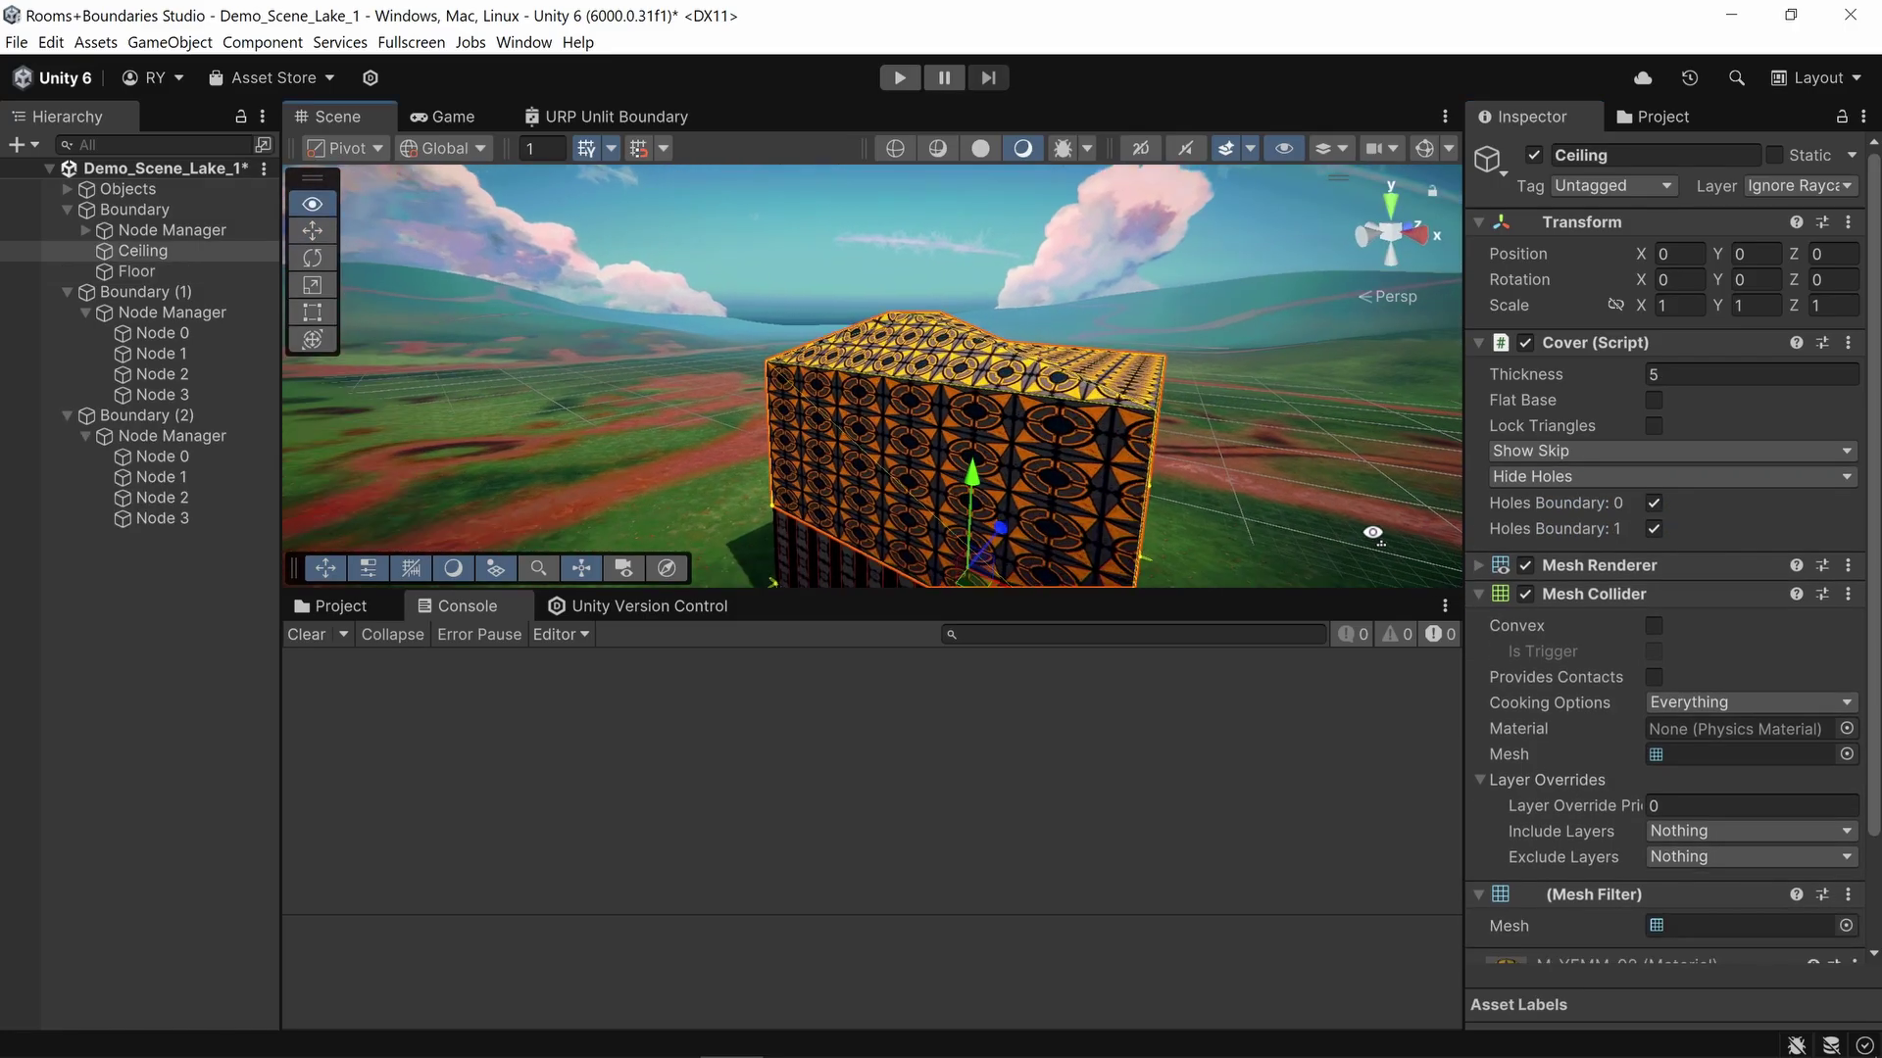
Step: Enable Flat Base for the Ceiling cover and view its two holes from above
{"action": "left_click_drag", "start_coordinate": [1372, 533], "coordinate": [1078, 774], "text": "alt"}
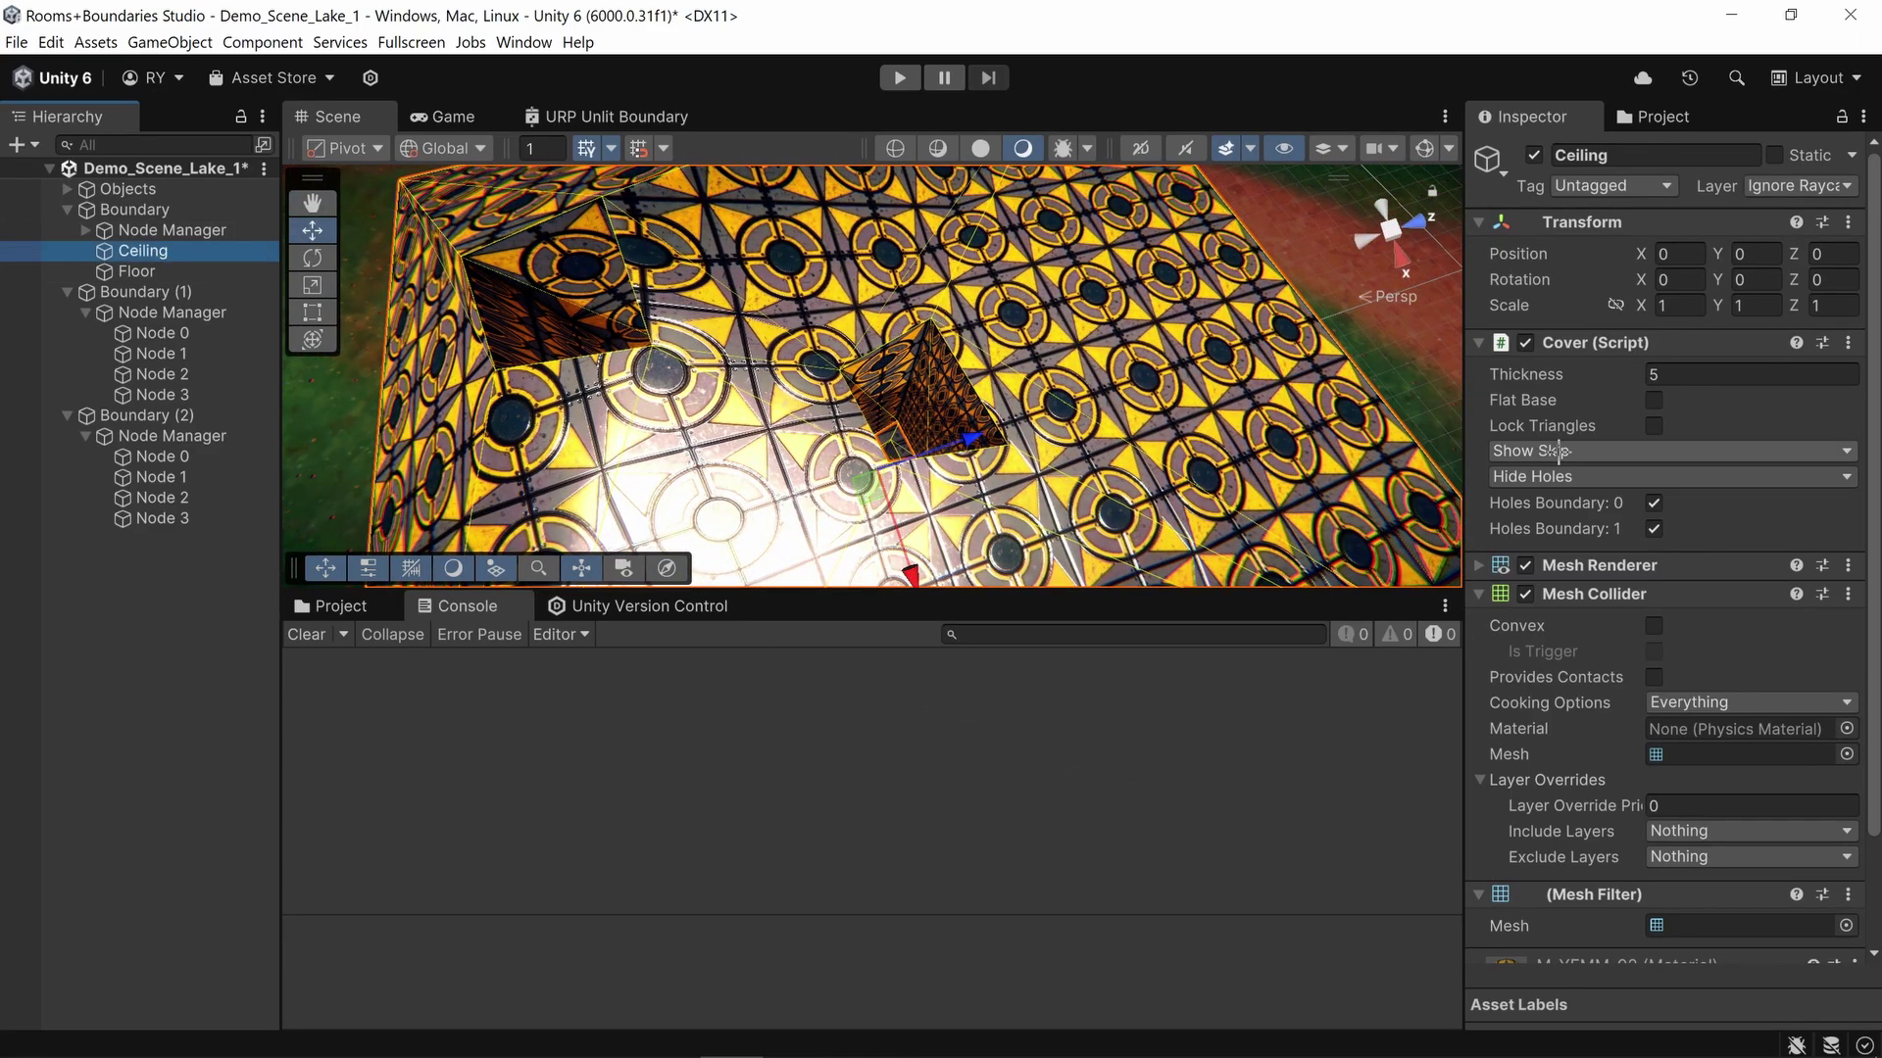
{"action": "left_click", "coordinate": [1652, 398]}
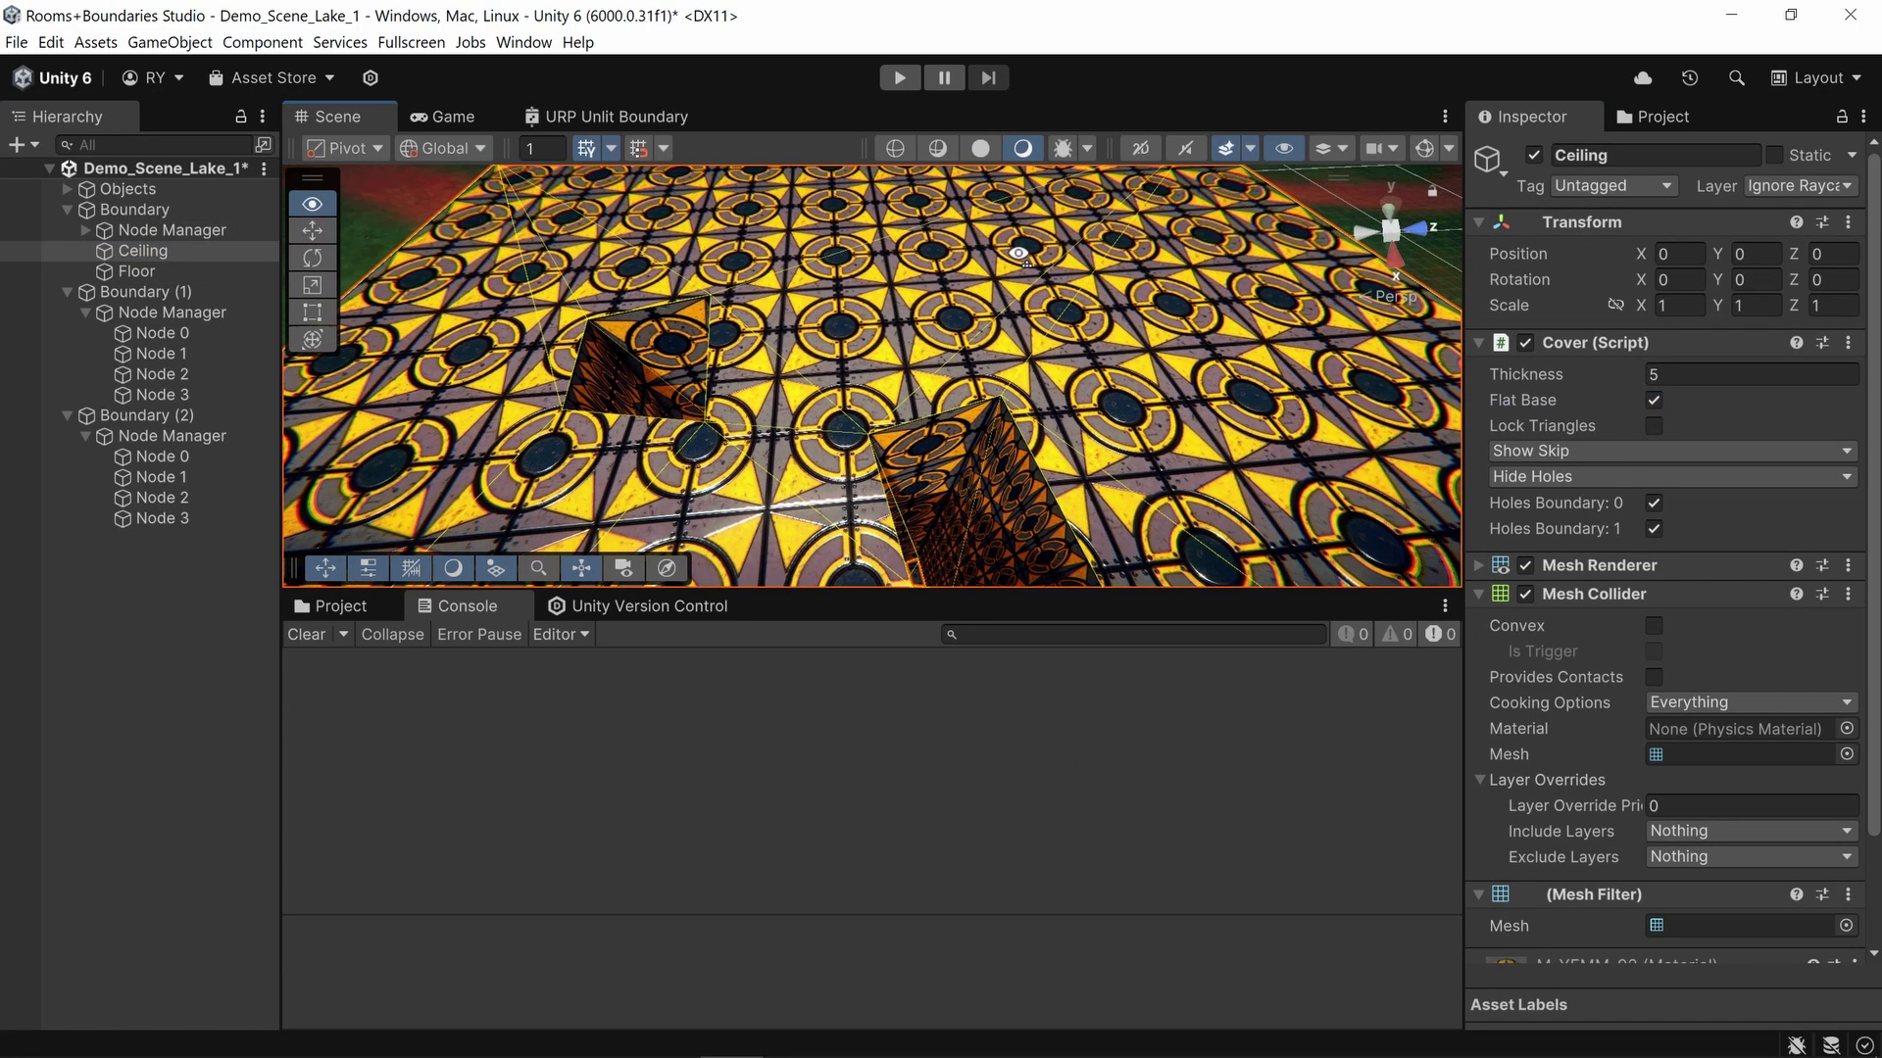
{"action": "scroll", "coordinate": [858, 228], "scroll_direction": "down", "scroll_amount": 5}
{"action": "left_click_drag", "start_coordinate": [1105, 330], "coordinate": [1318, 345], "text": "alt"}
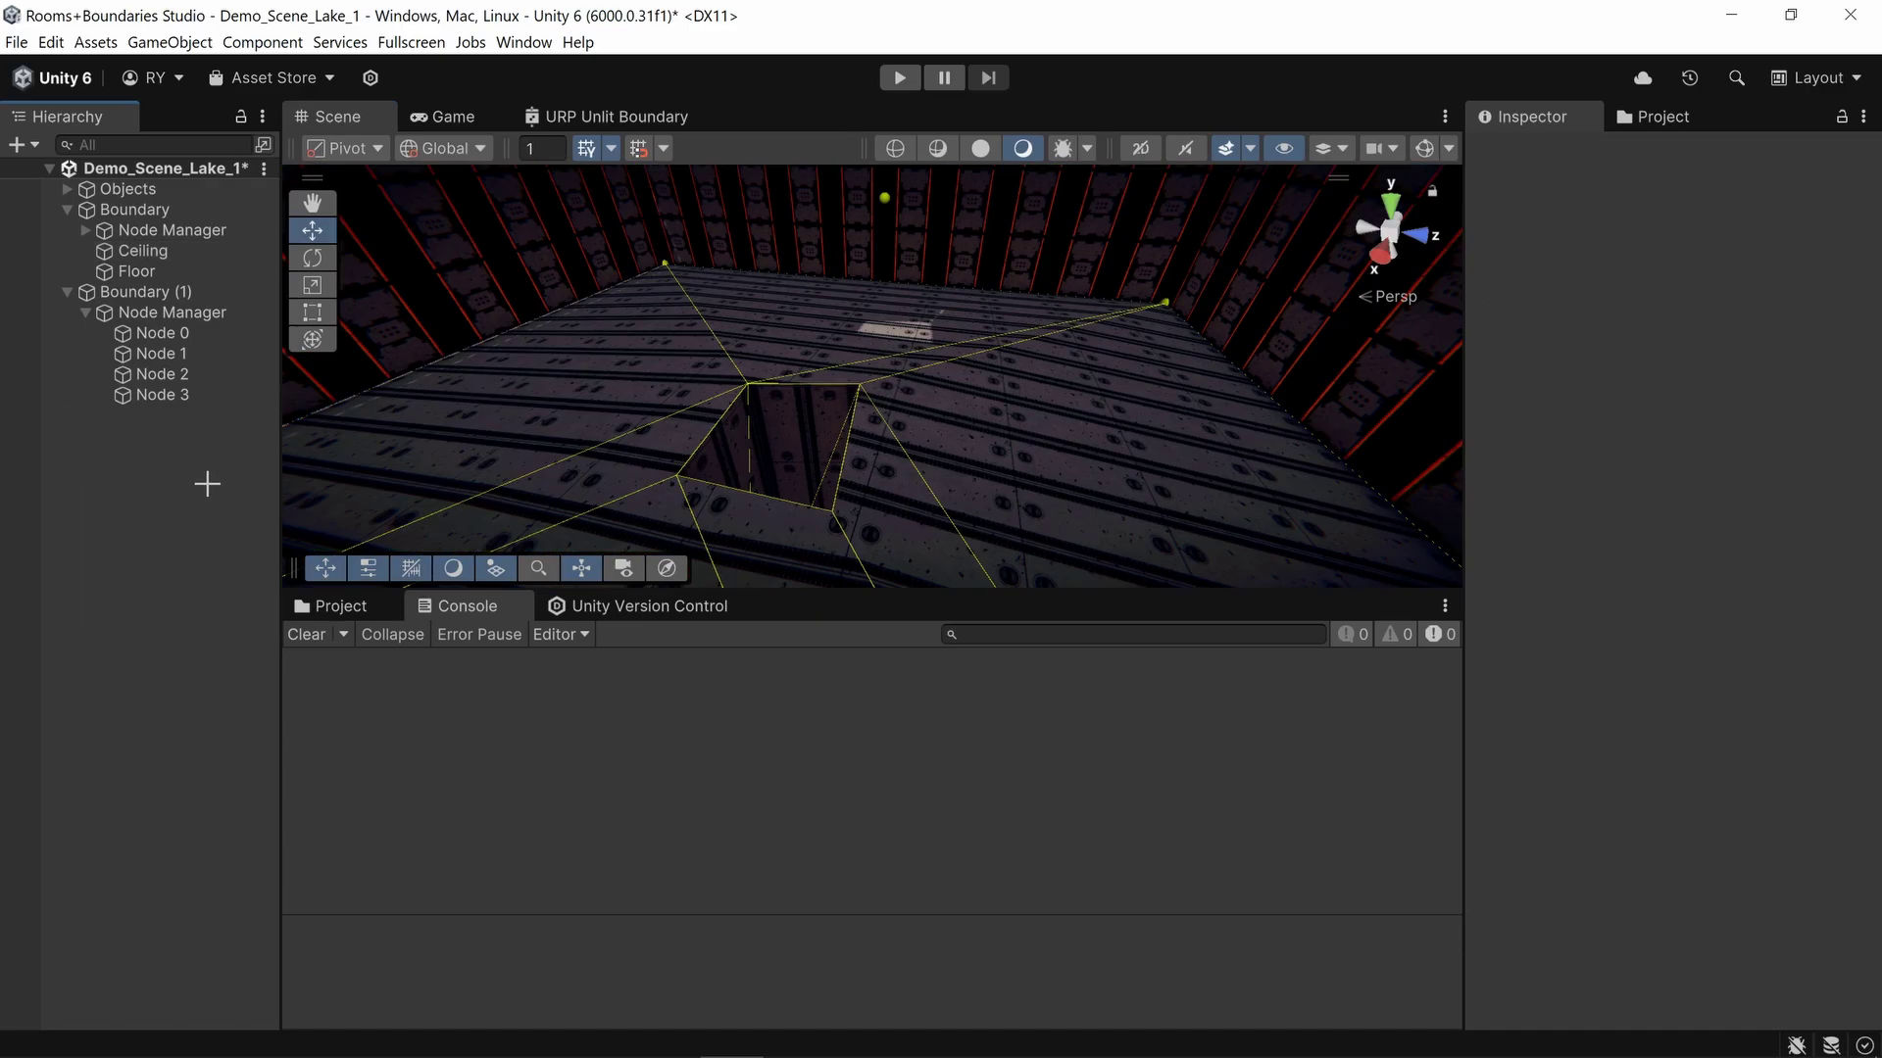
Step: Delete Boundary (1) from the scene
{"action": "left_click", "coordinate": [170, 293]}
{"action": "key", "text": "Delete"}
{"action": "left_click", "coordinate": [1016, 411]}
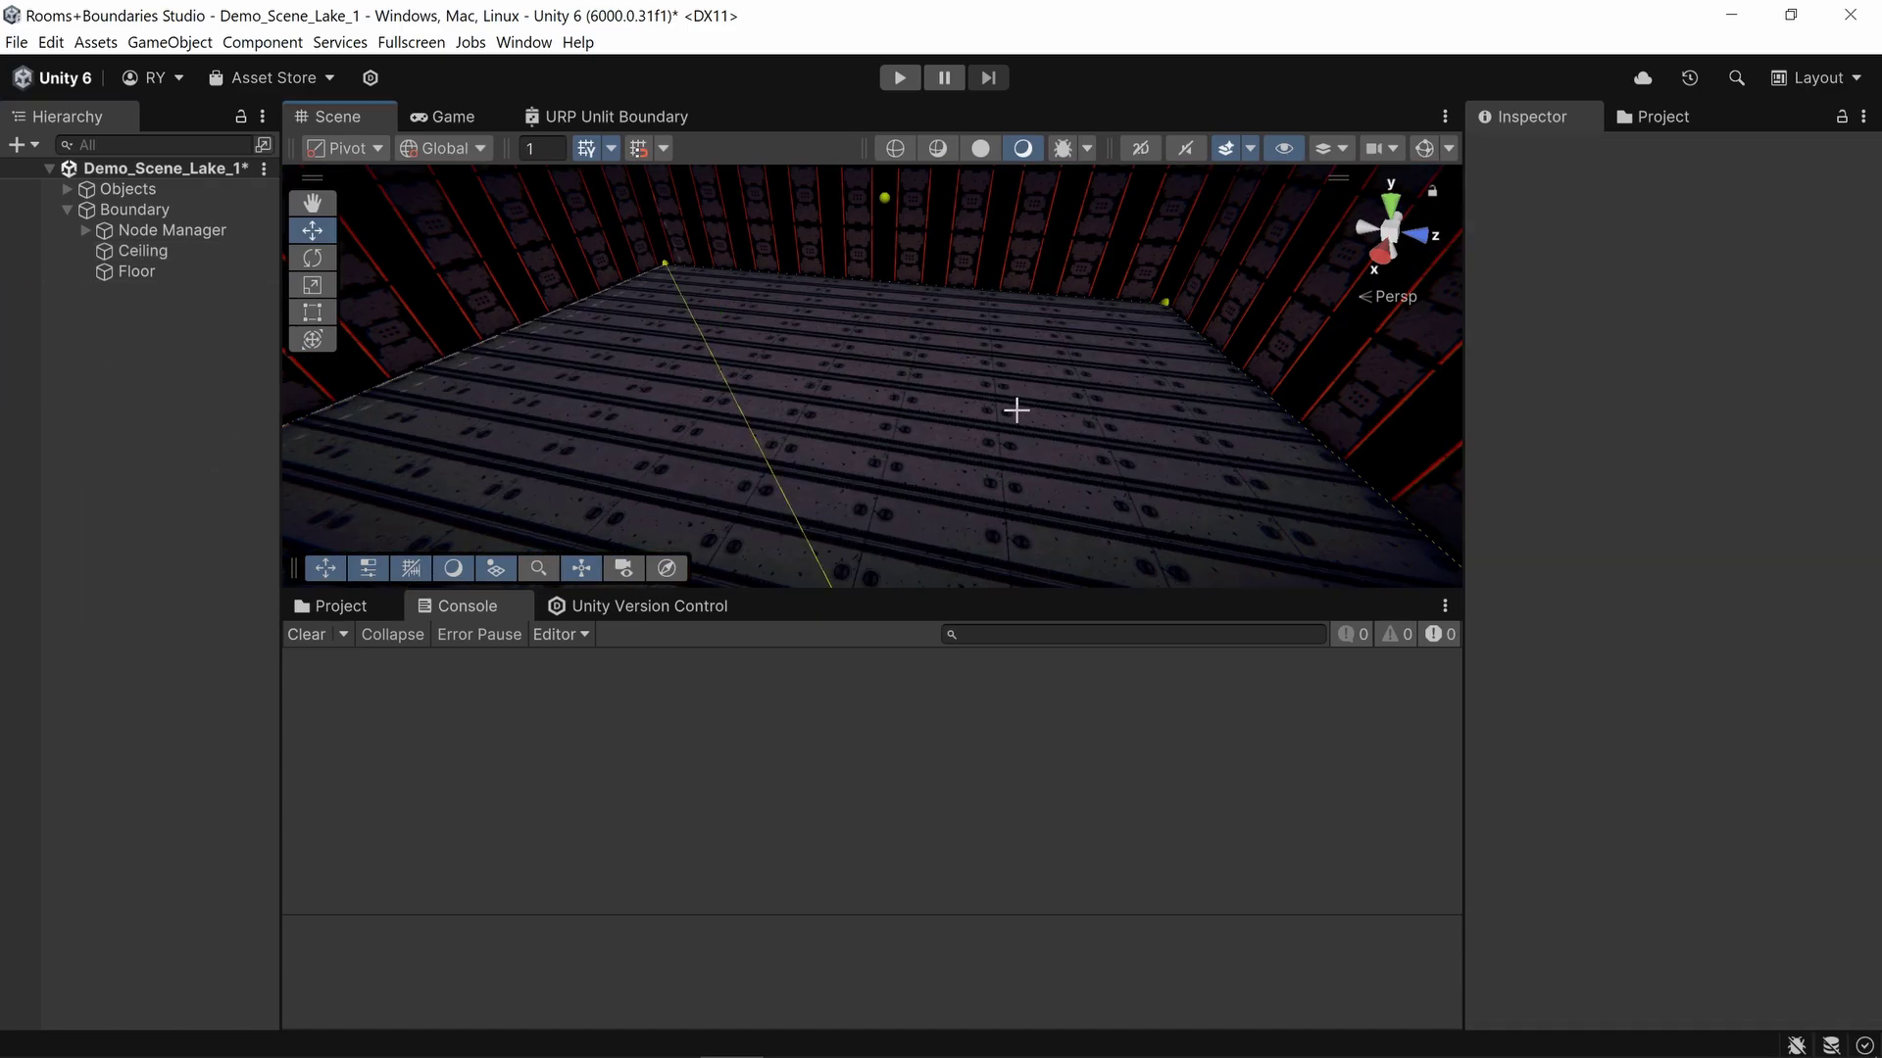
Step: Reset Boundary to a 2x2 square
{"action": "left_click", "coordinate": [176, 190]}
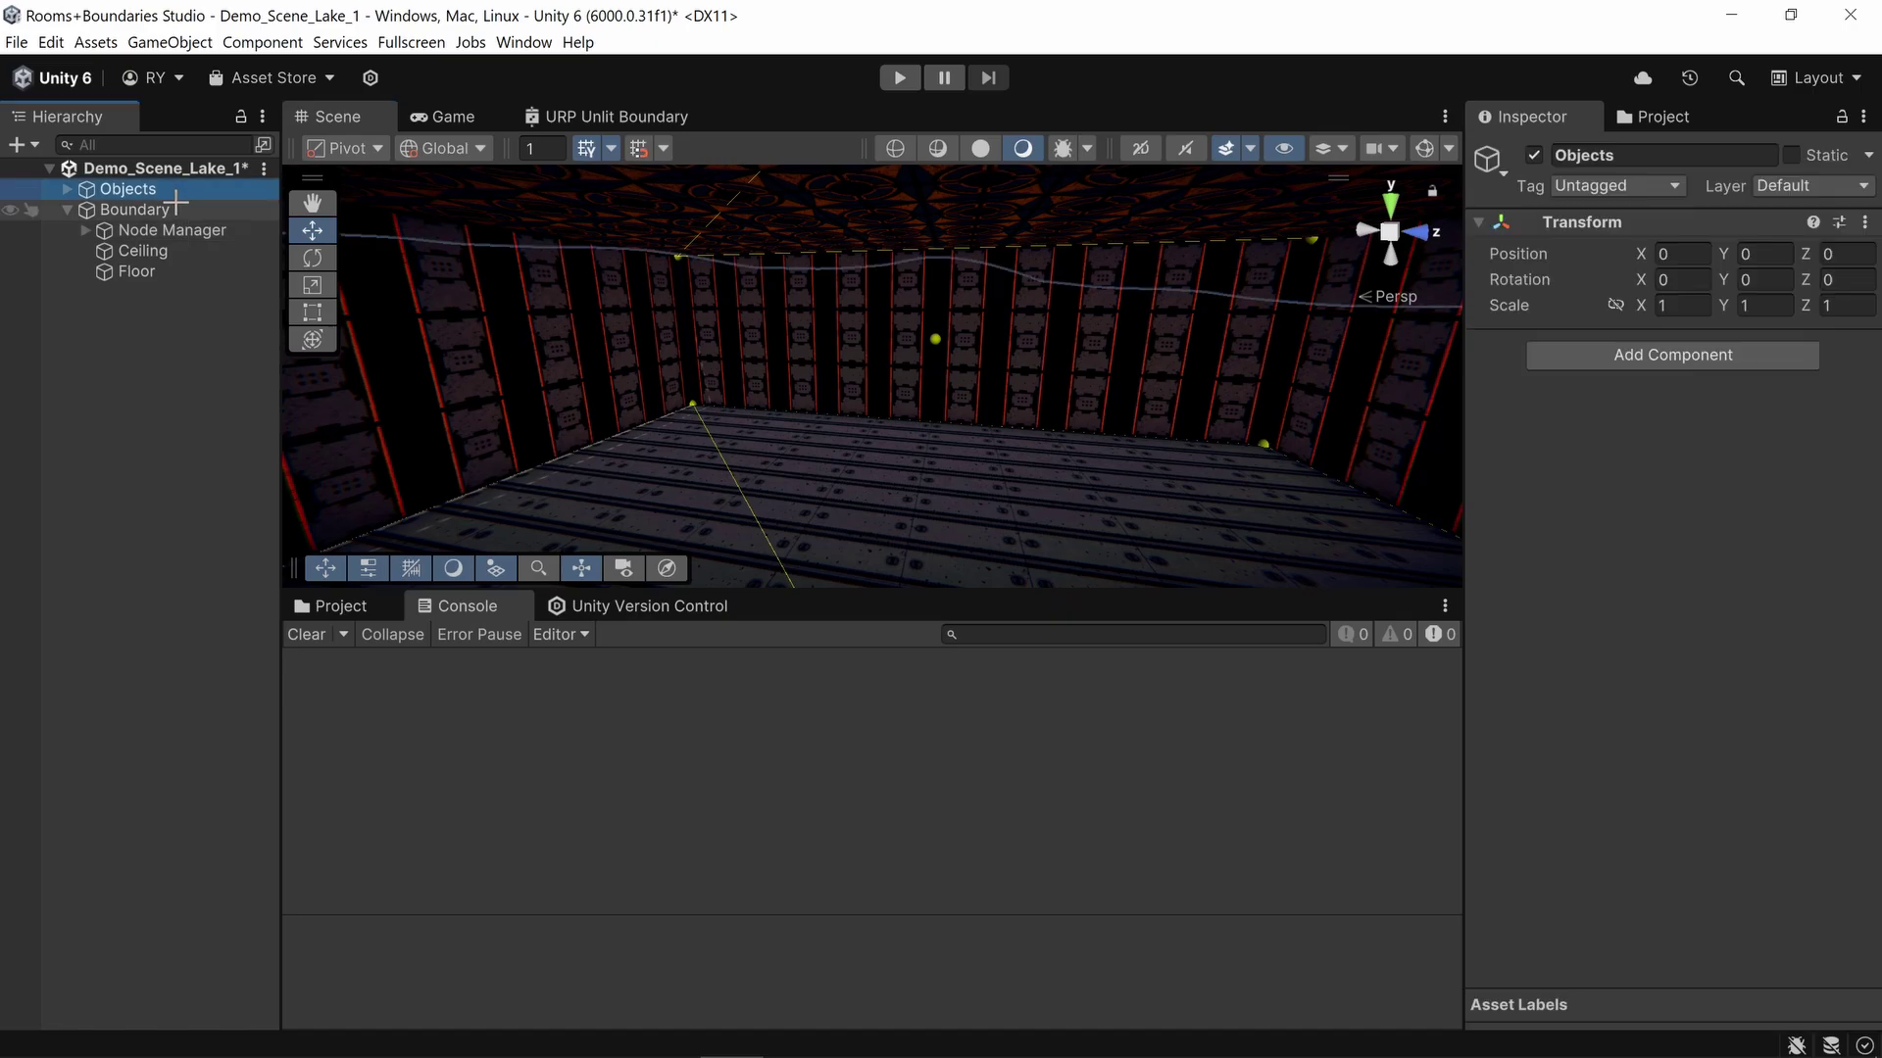
{"action": "left_click", "coordinate": [179, 209]}
{"action": "left_click", "coordinate": [1627, 569]}
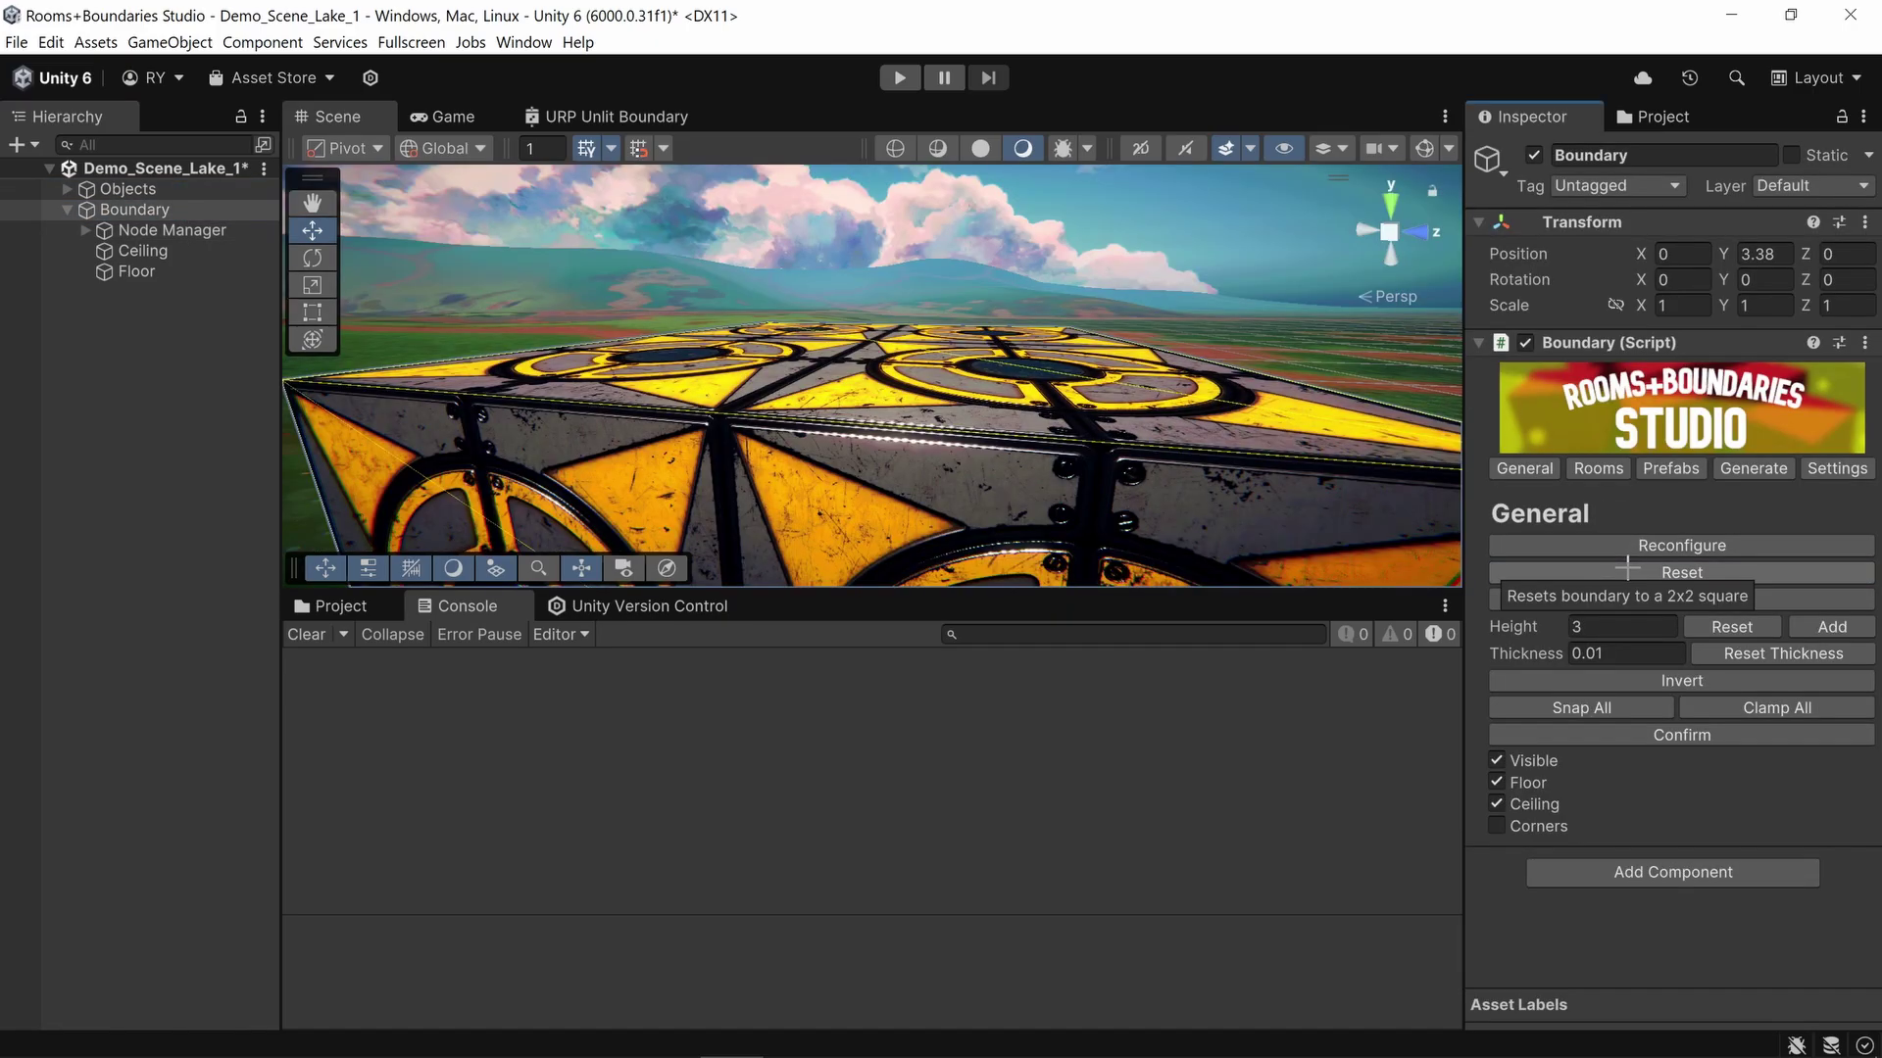
Step: Extrude the Node 1 wall of Boundary twice so the far end lies at X -5
{"action": "right_click_drag", "start_coordinate": [980, 328], "coordinate": [913, 362]}
{"action": "left_click", "coordinate": [1029, 397]}
{"action": "left_click", "coordinate": [862, 355]}
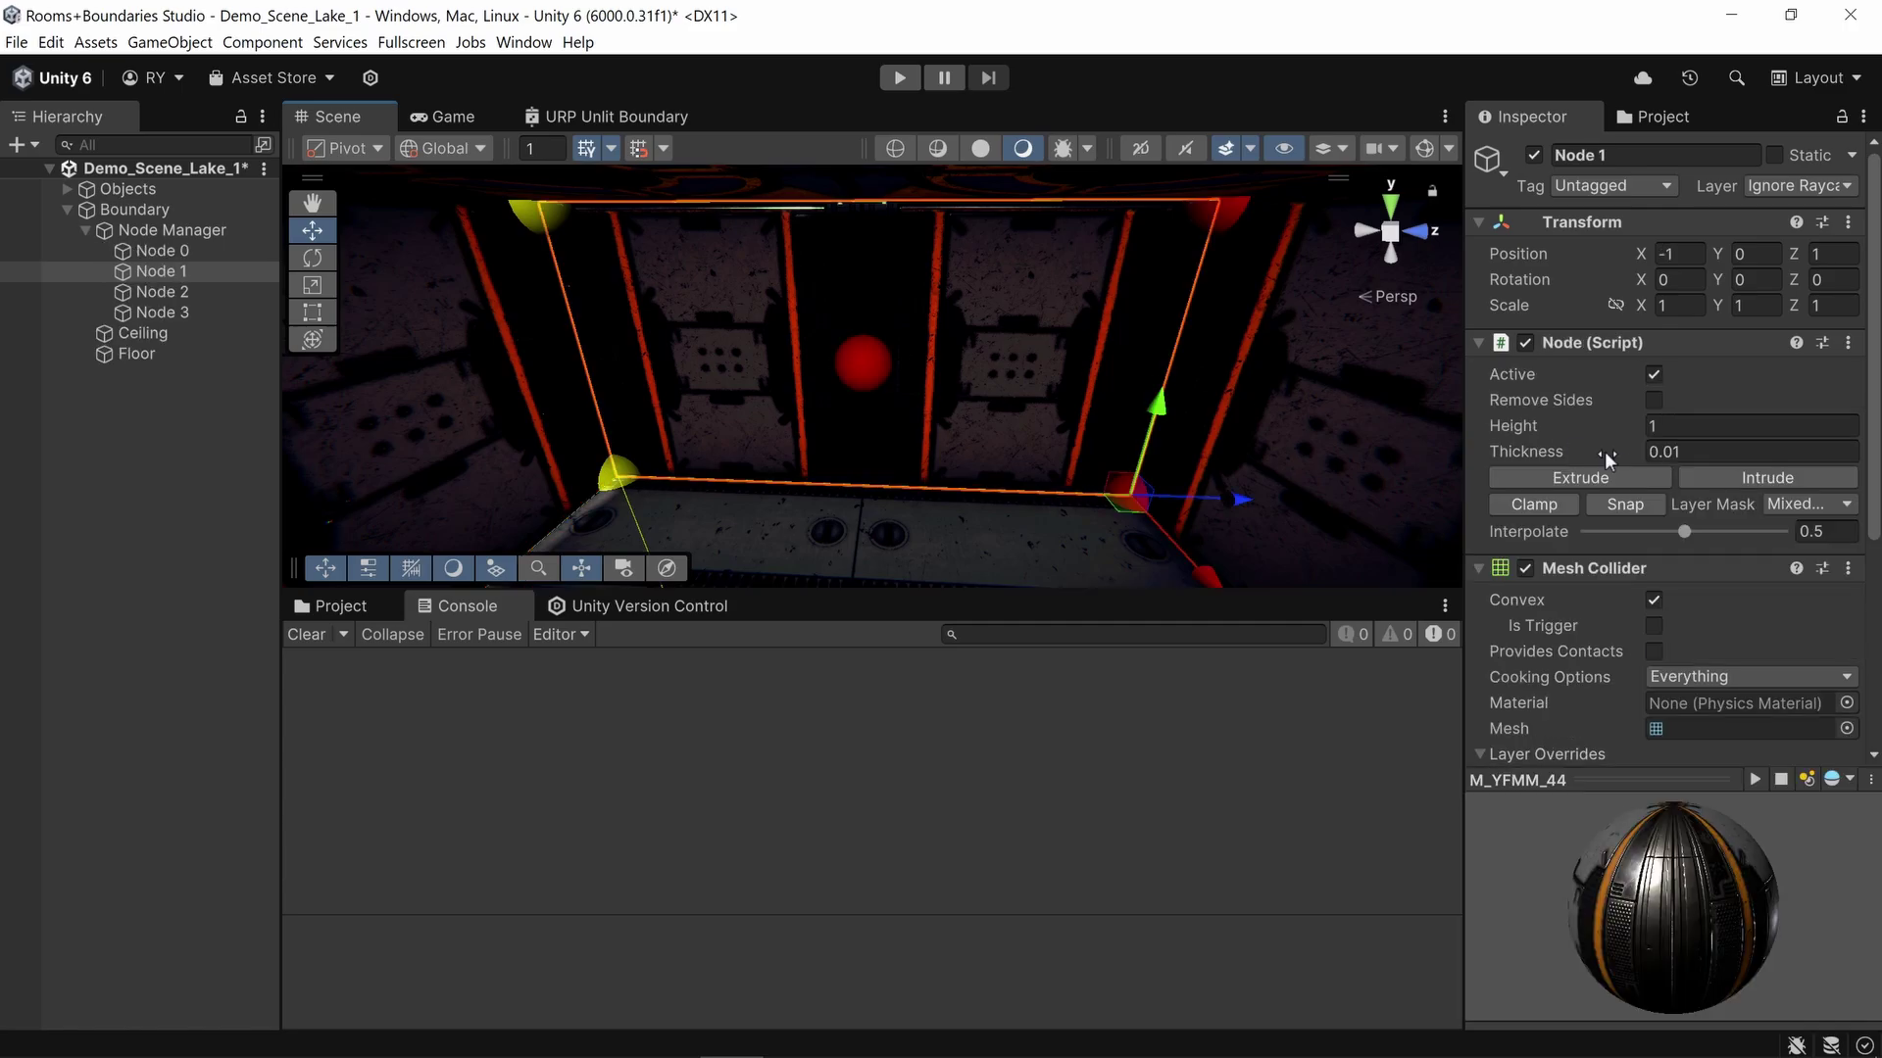
{"action": "left_click", "coordinate": [1621, 474]}
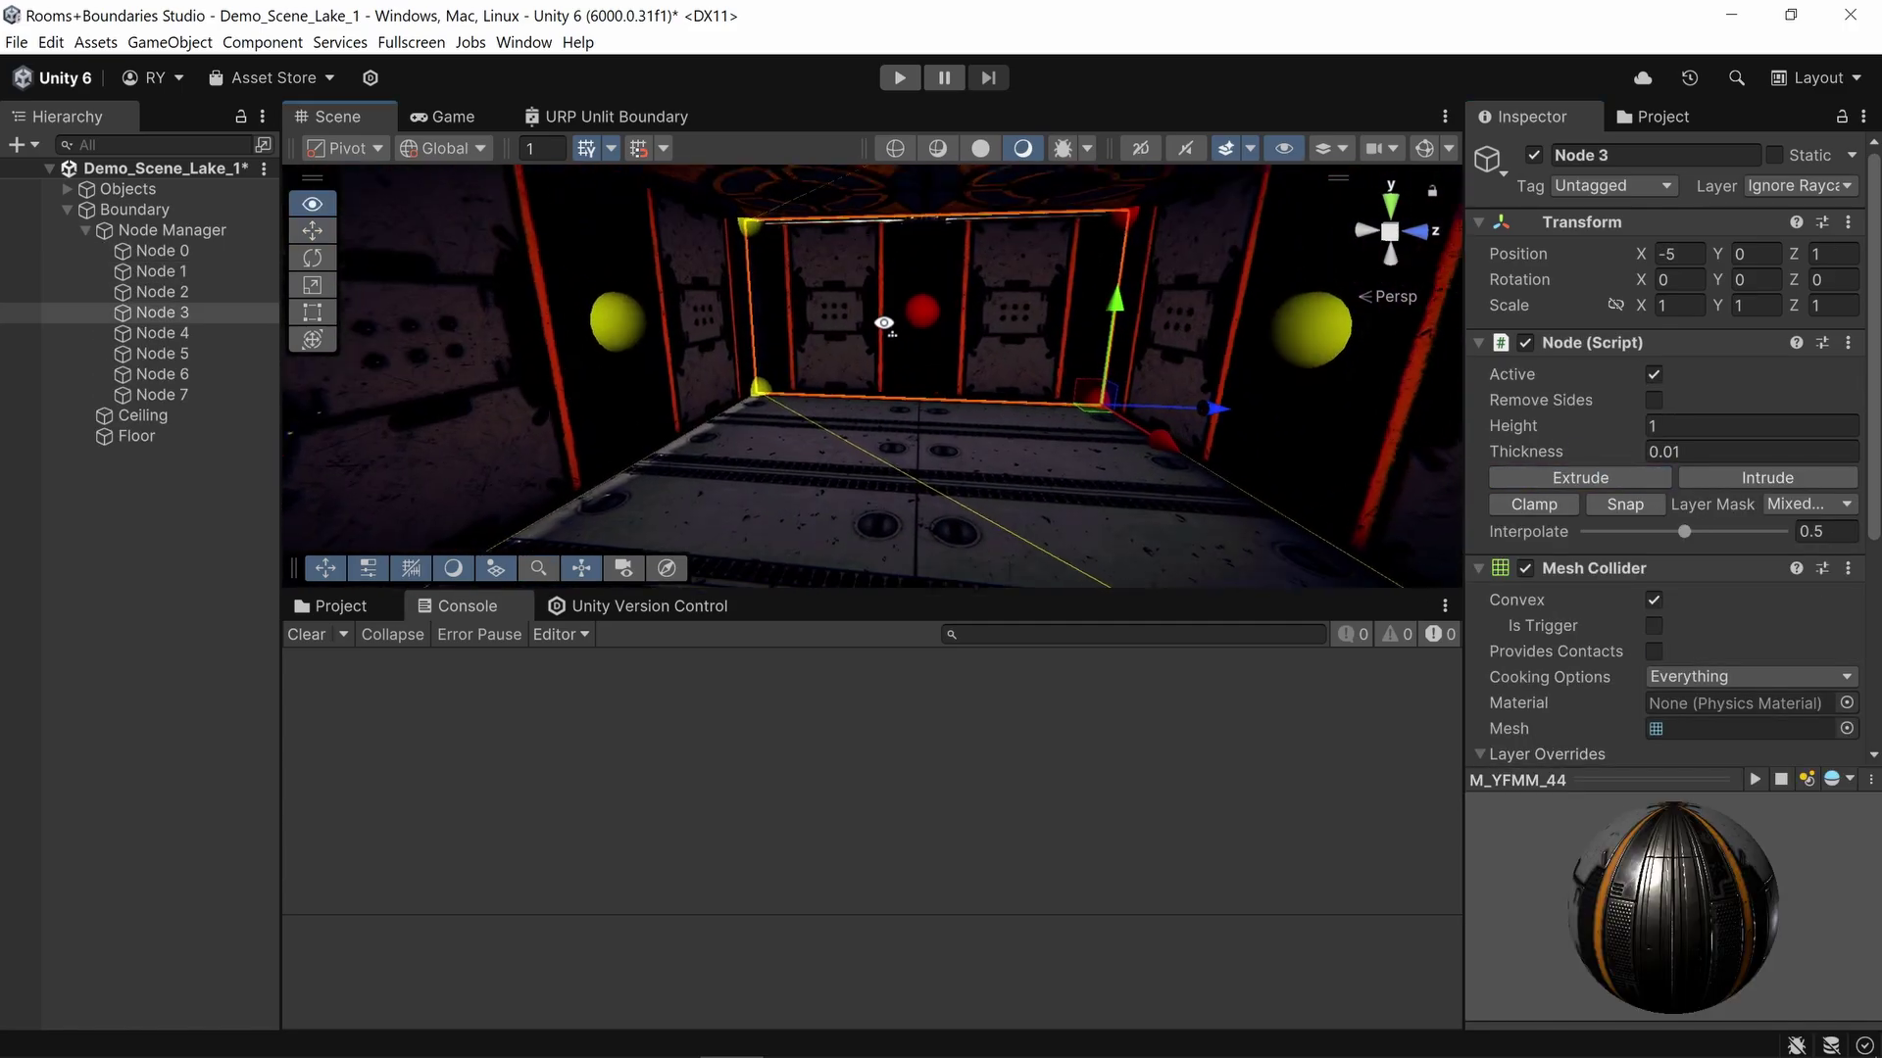
Step: Raise the corridor's far end by setting Position Y to 1 for Nodes 3 and 4
{"action": "left_click", "coordinate": [755, 375], "text": "shift"}
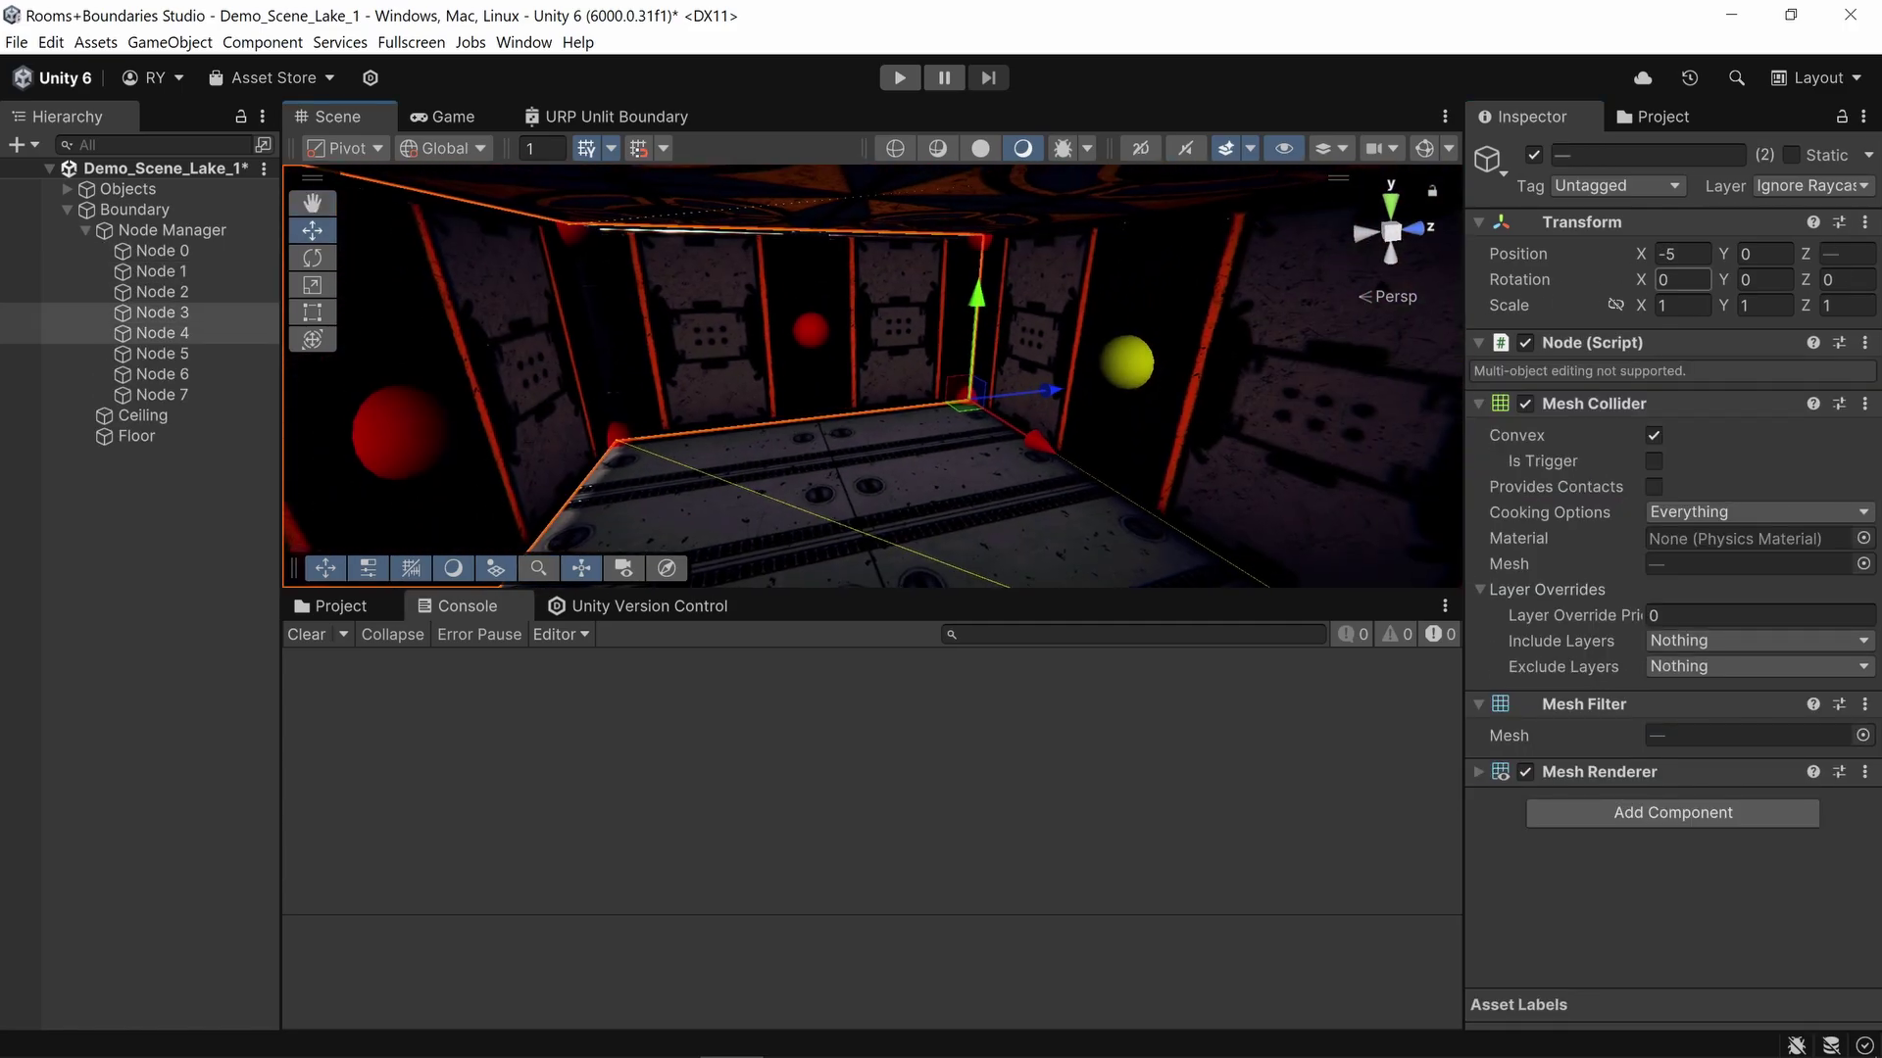
{"action": "left_click", "coordinate": [1765, 254]}
{"action": "type", "text": "1"}
{"action": "right_click_drag", "start_coordinate": [1074, 284], "coordinate": [1470, 294]}
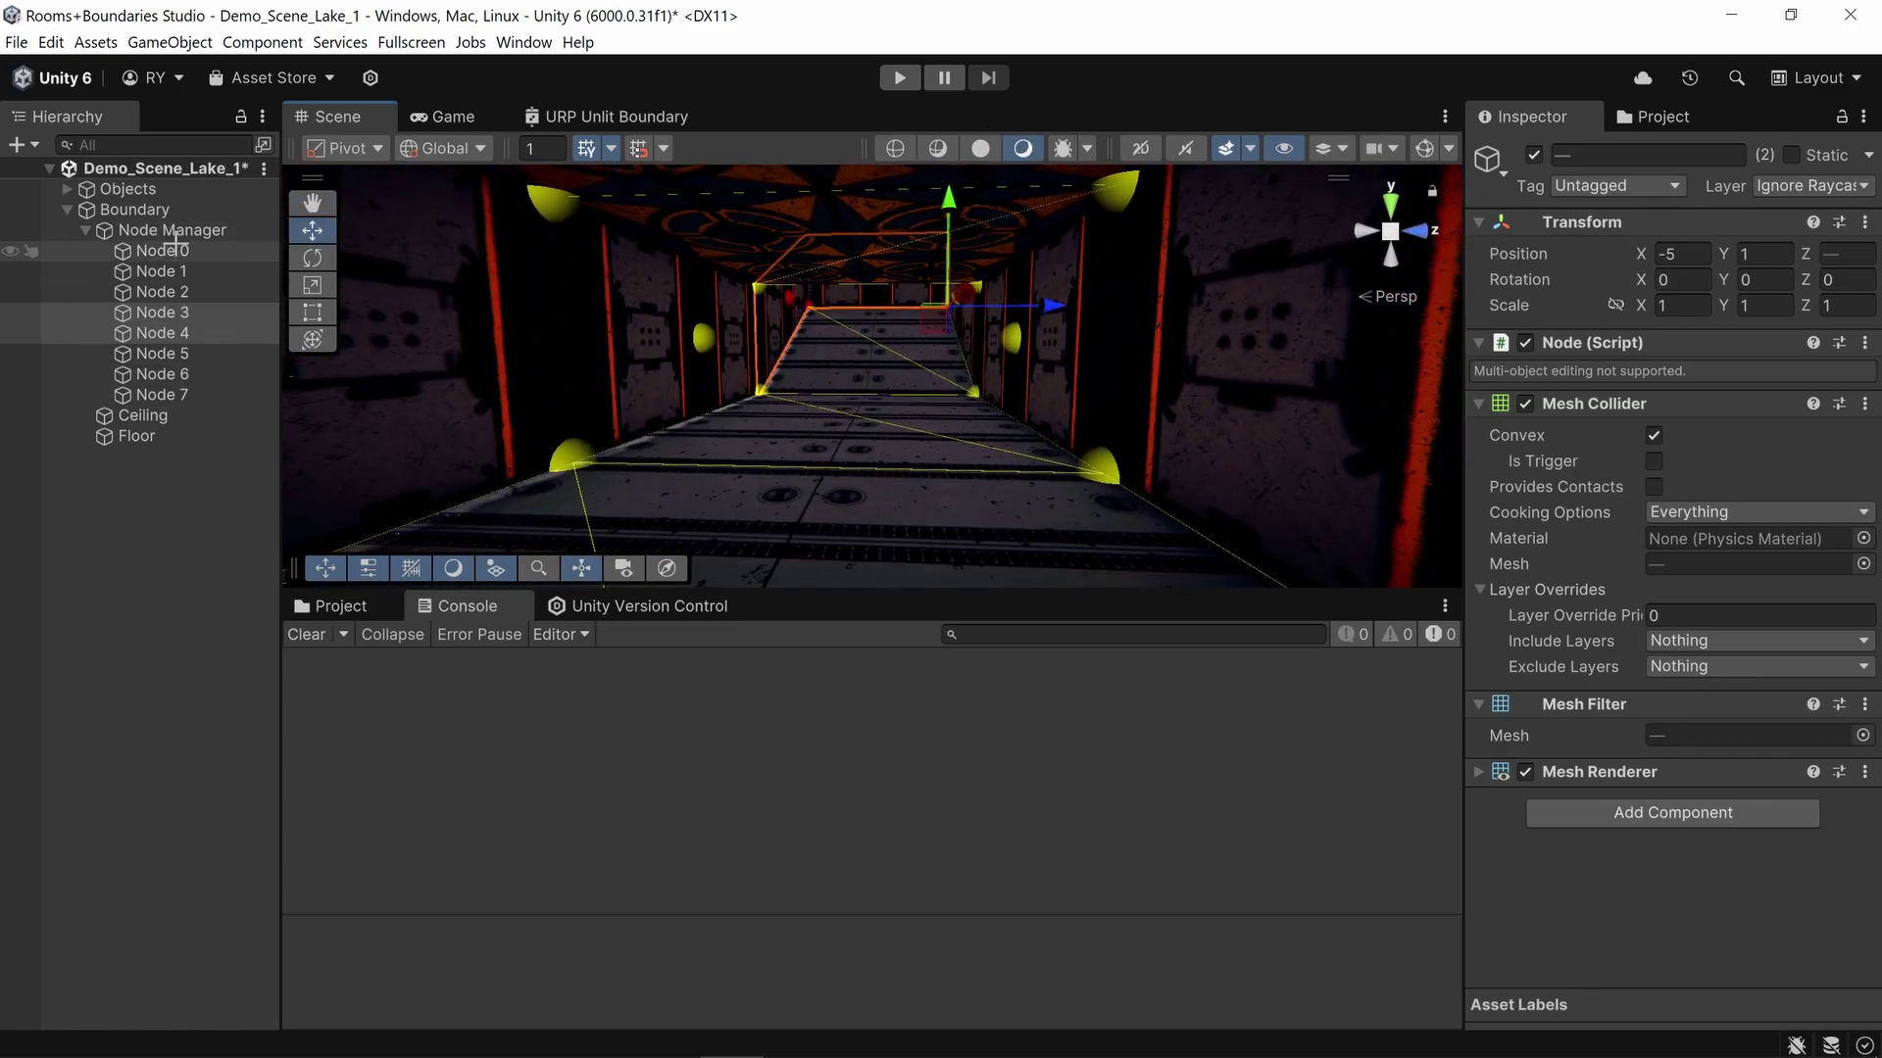
Step: Set the Boundary's height to 3 and extrude the raised corridor's end wall to X -7
{"action": "left_click", "coordinate": [133, 210]}
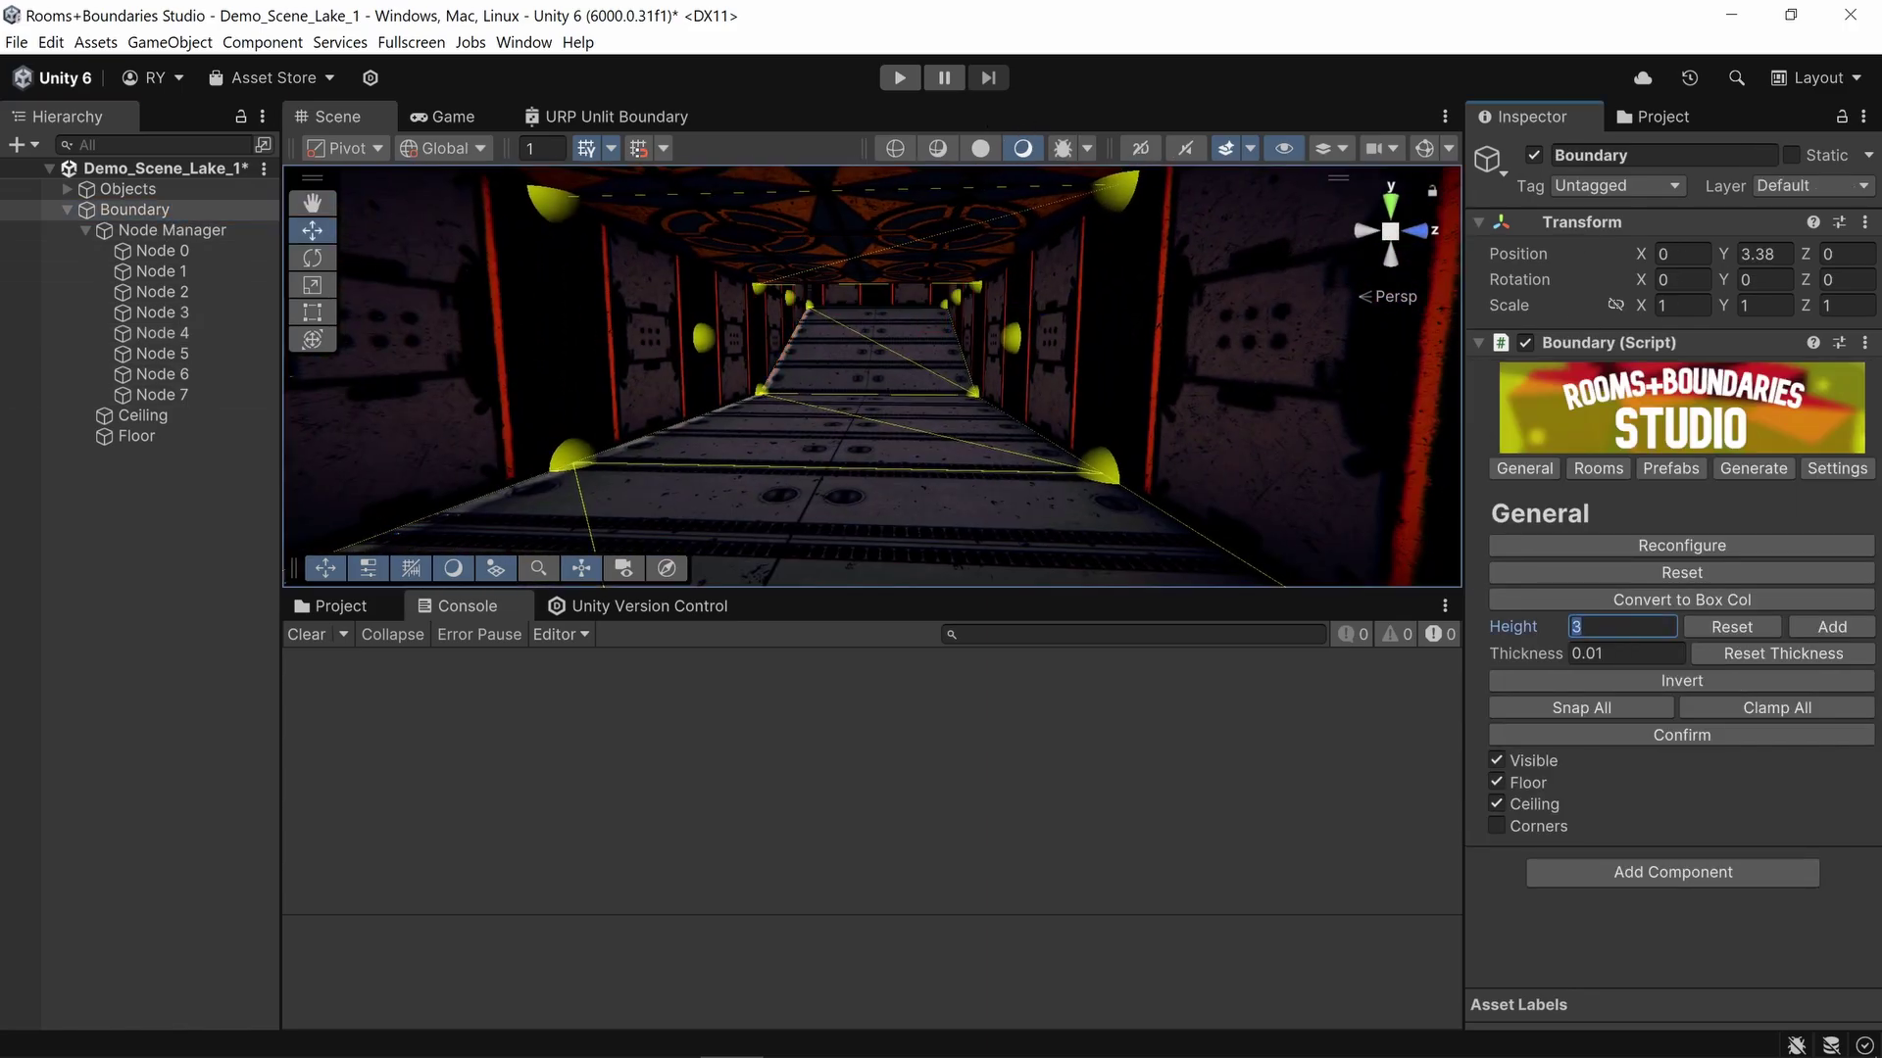
{"action": "right_click_drag", "start_coordinate": [952, 506], "coordinate": [790, 276]}
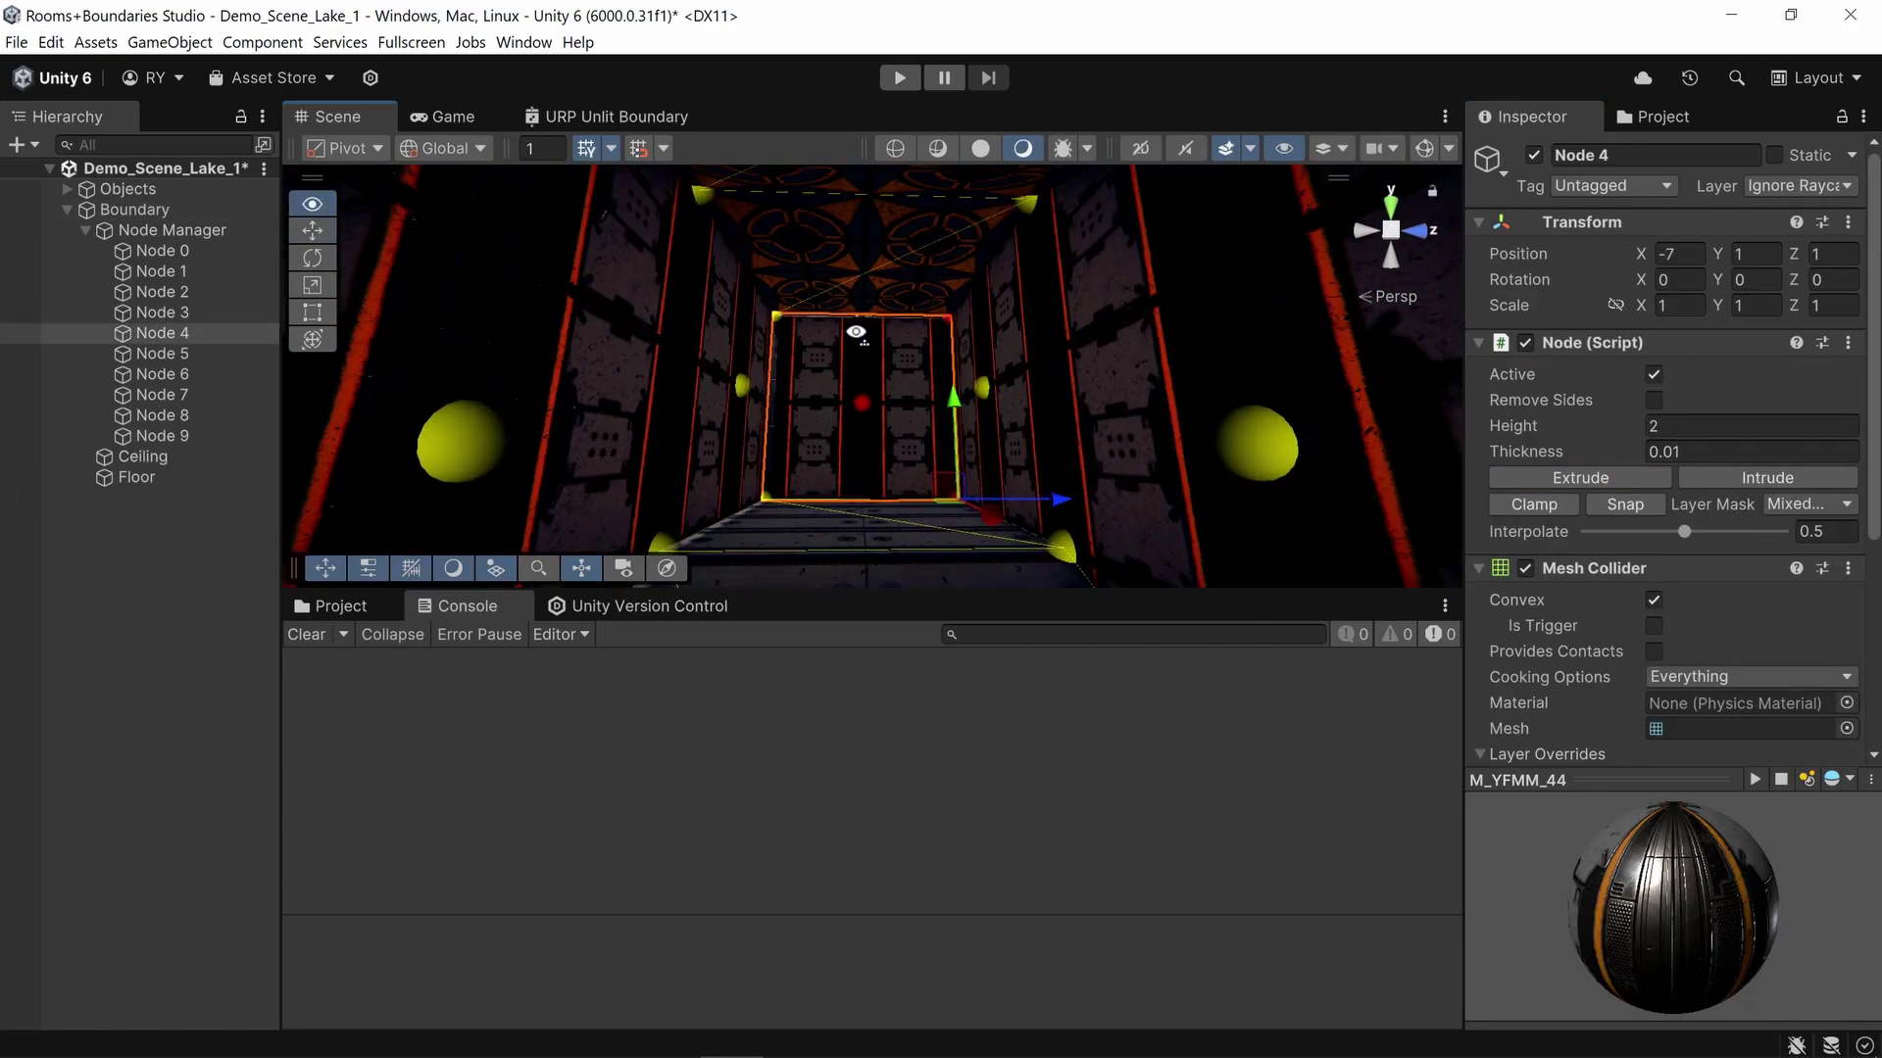
Step: Extrude successive walls beyond the raised corridor's end to branch the layout out to Z 5 and X -11
{"action": "right_click_drag", "start_coordinate": [882, 392], "coordinate": [907, 342]}
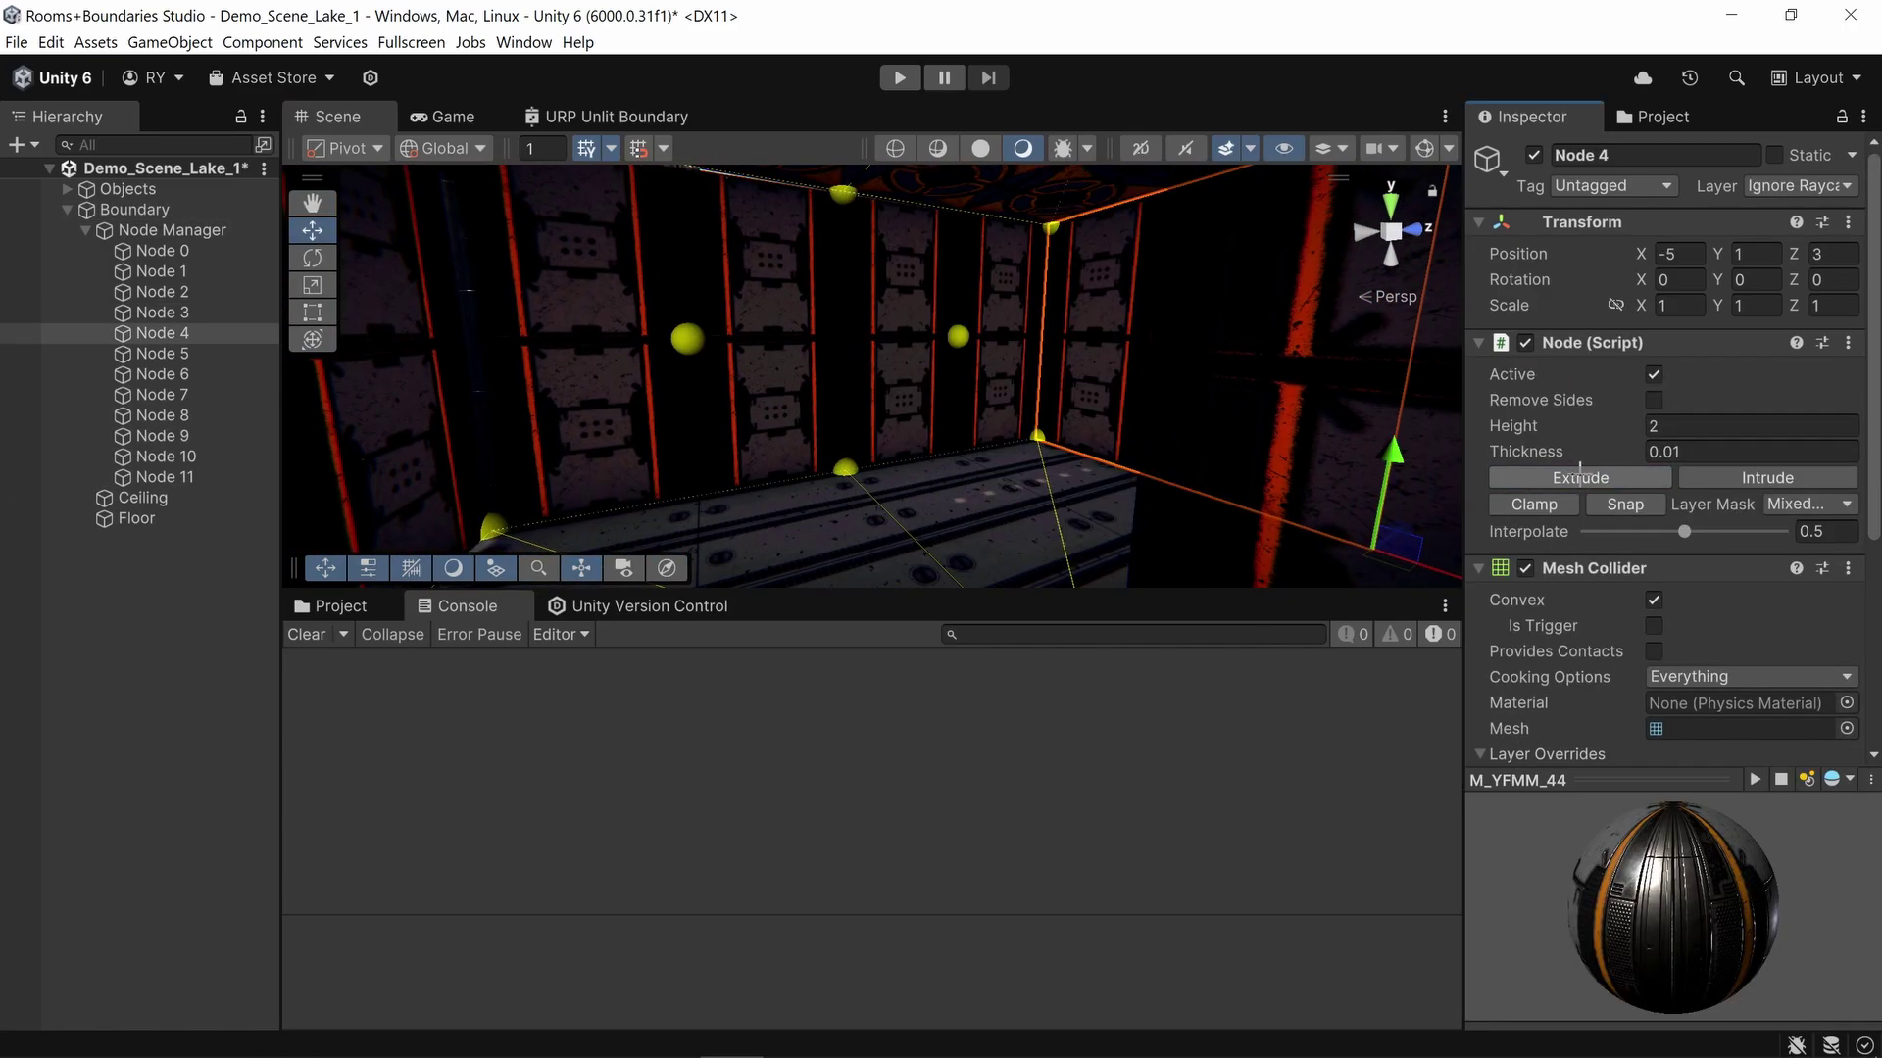
{"action": "right_click_drag", "start_coordinate": [1016, 391], "coordinate": [992, 315]}
{"action": "left_click", "coordinate": [1199, 534]}
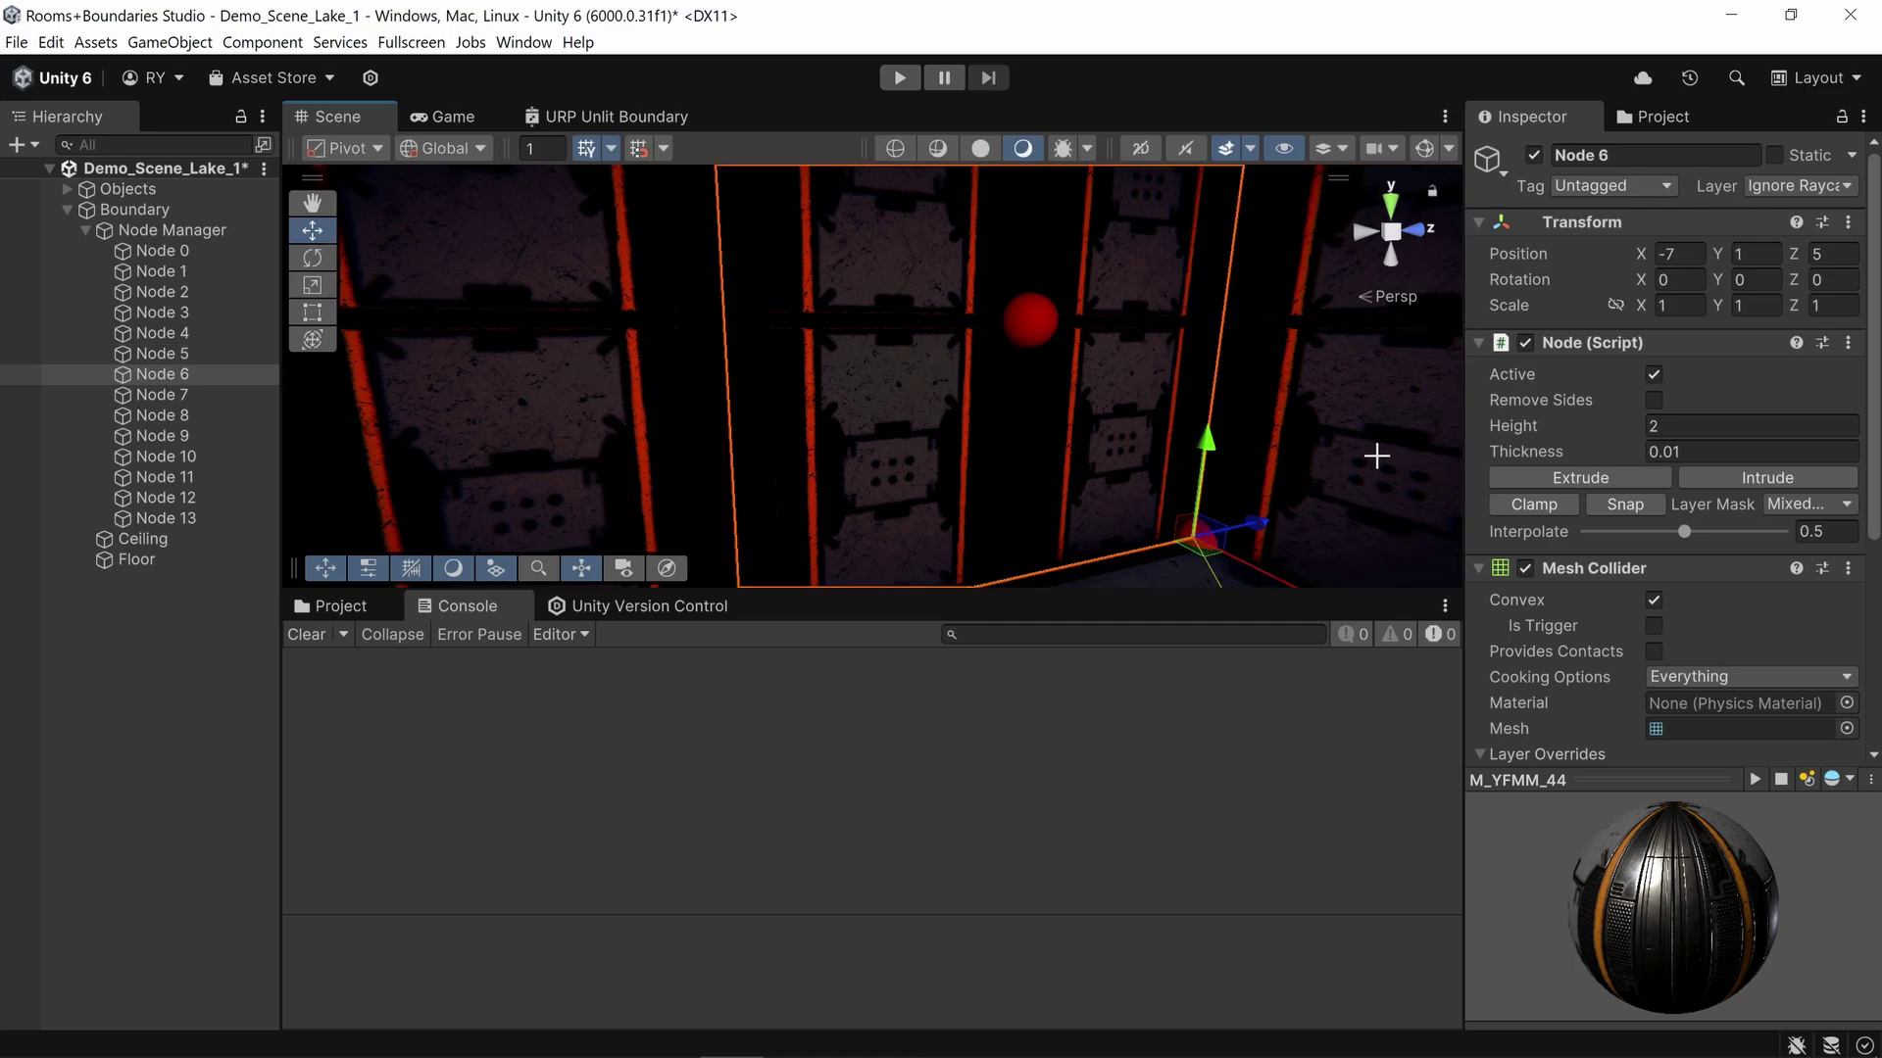
{"action": "left_click", "coordinate": [1569, 479]}
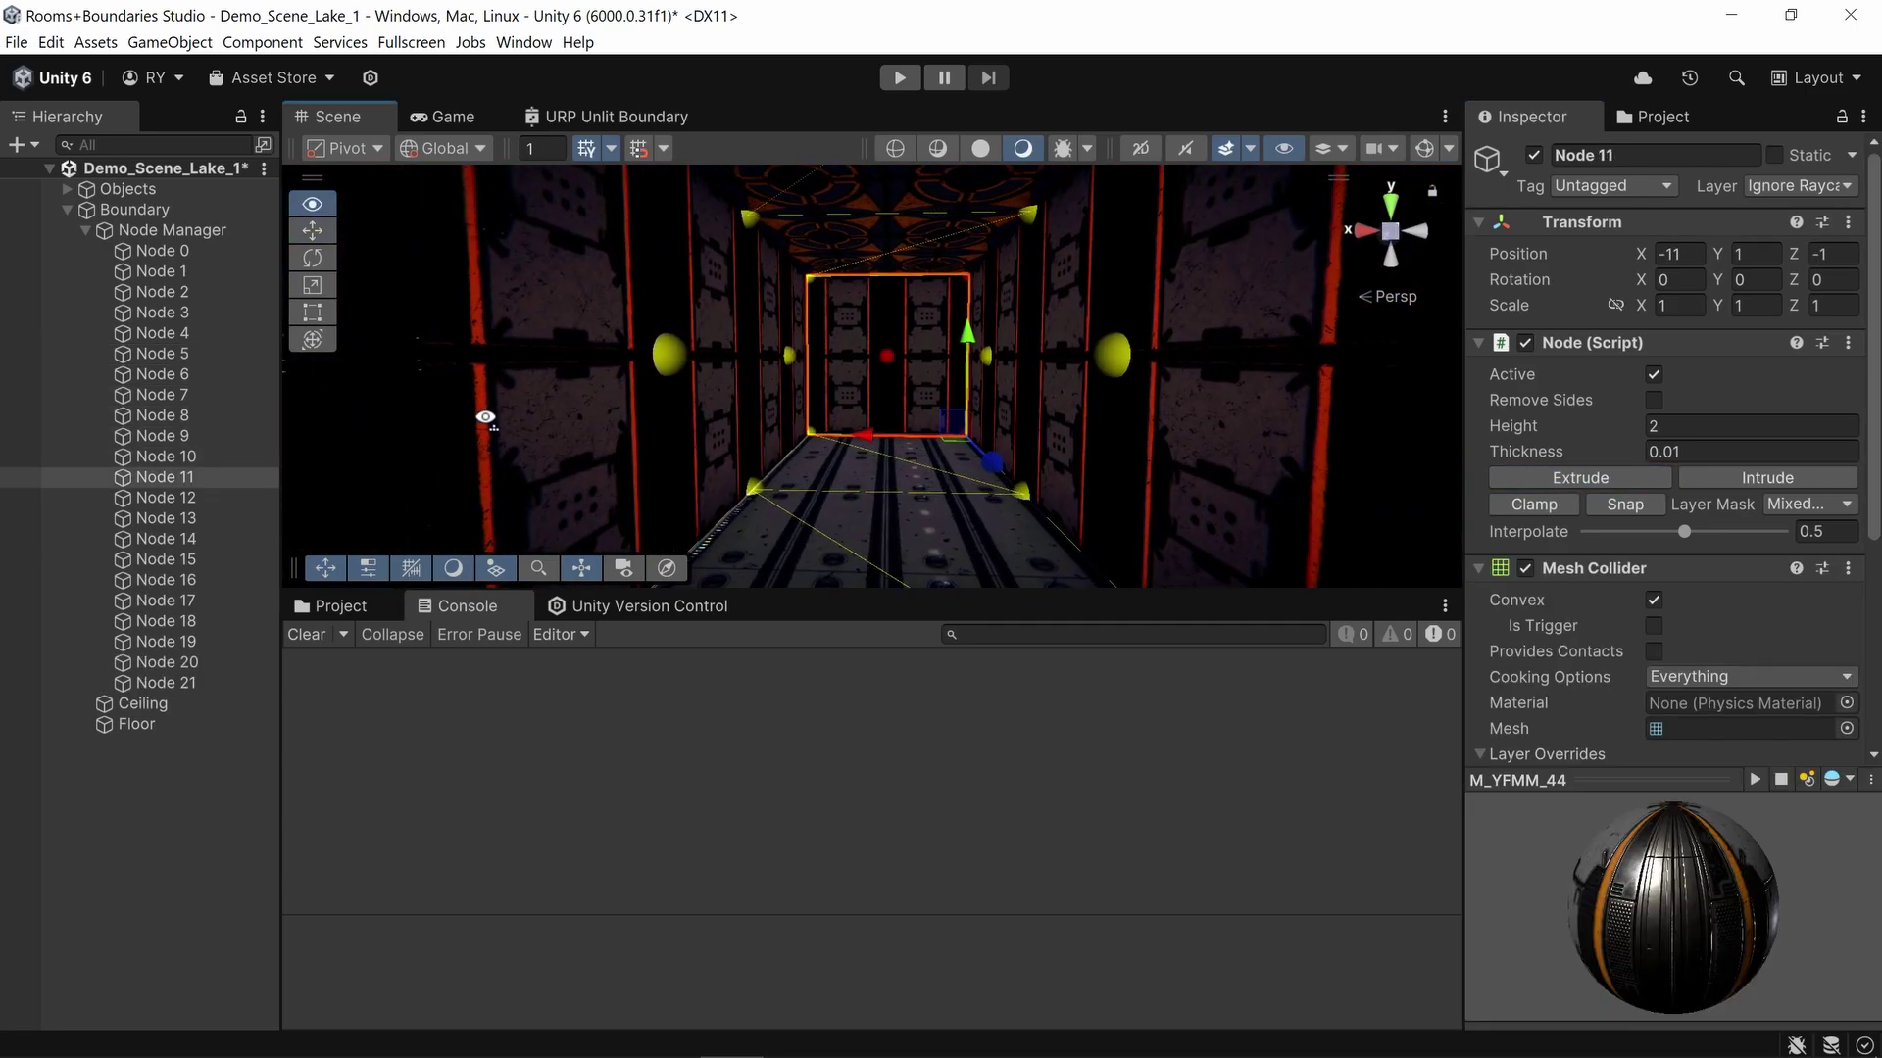
Step: Select the Node 12 and Node 16 walls of the branched corridors together
{"action": "left_click", "coordinate": [845, 376]}
{"action": "right_click_drag", "start_coordinate": [845, 377], "coordinate": [977, 376]}
{"action": "left_click", "coordinate": [975, 380], "text": "shift"}
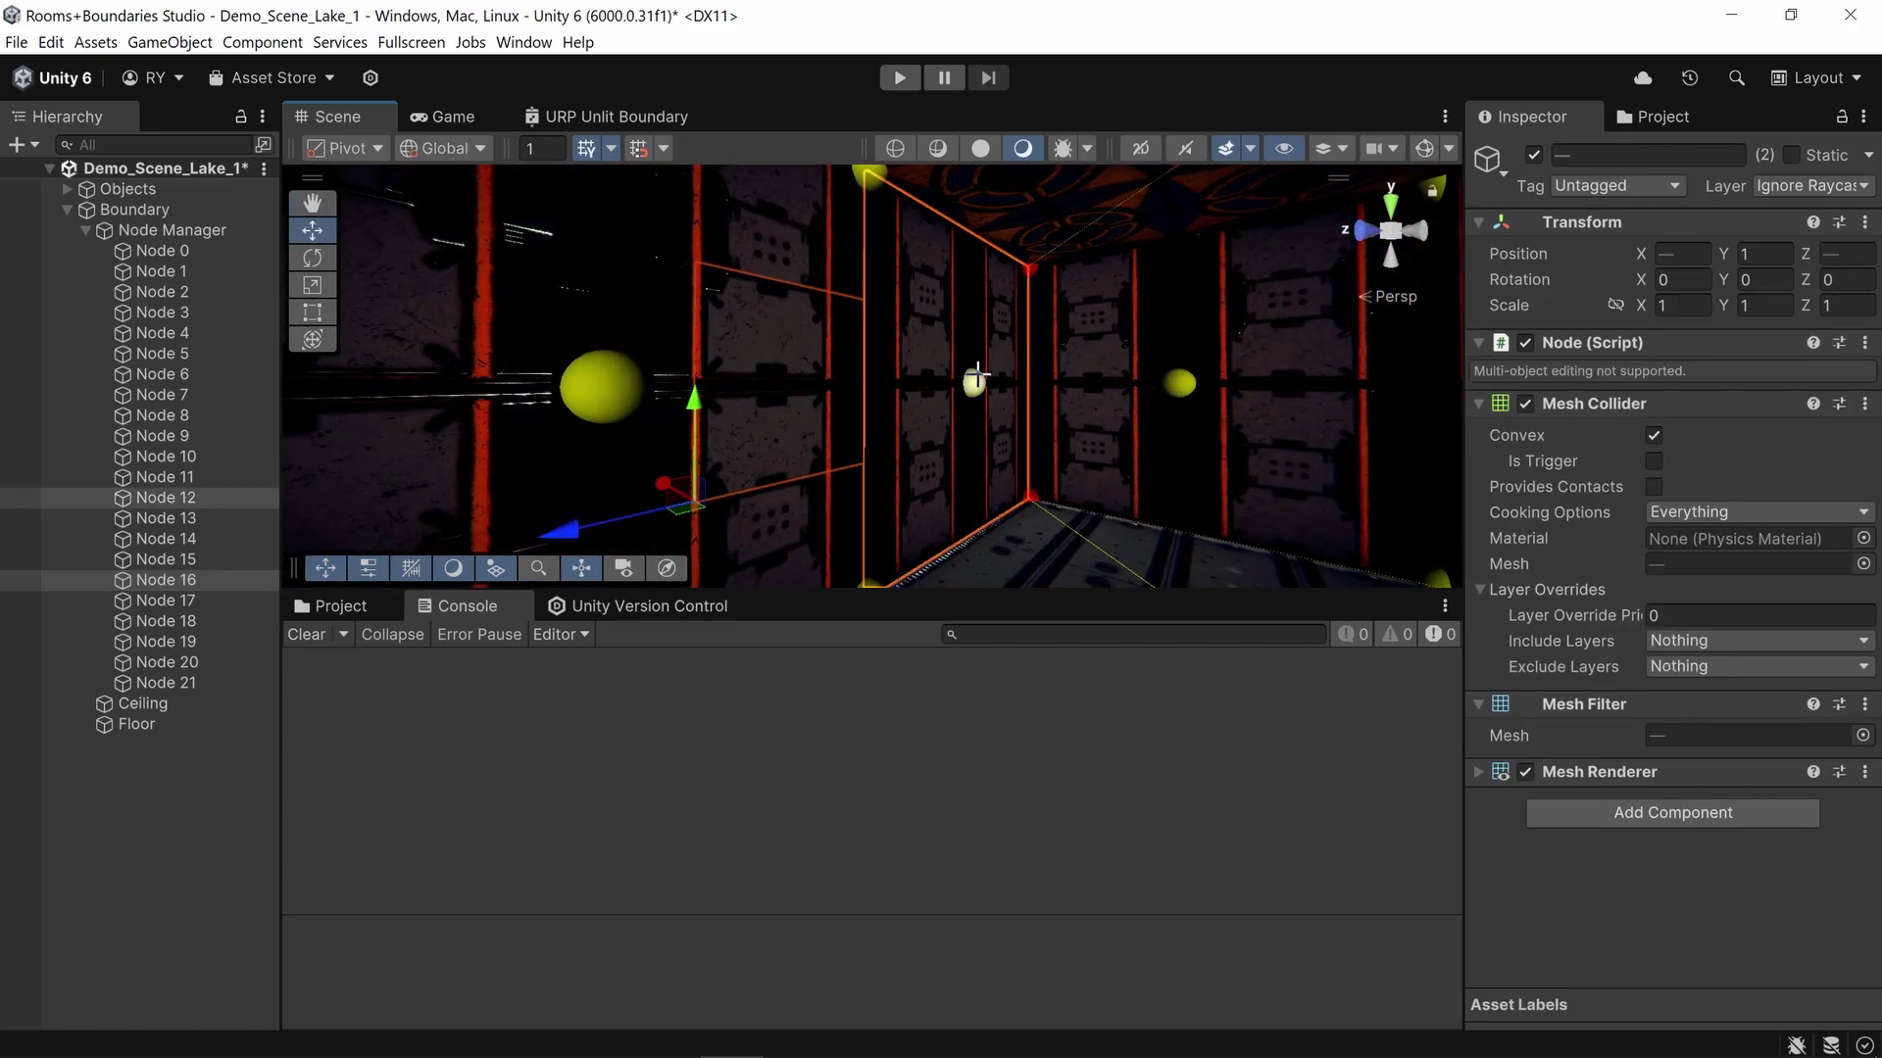
Step: Connect the two selected nodes, Node 12 and Node 16, and extrude the Node 13 wall away from the boundary
{"action": "key", "text": "c"}
{"action": "right_click_drag", "start_coordinate": [1020, 450], "coordinate": [1127, 461]}
{"action": "left_click", "coordinate": [1566, 478]}
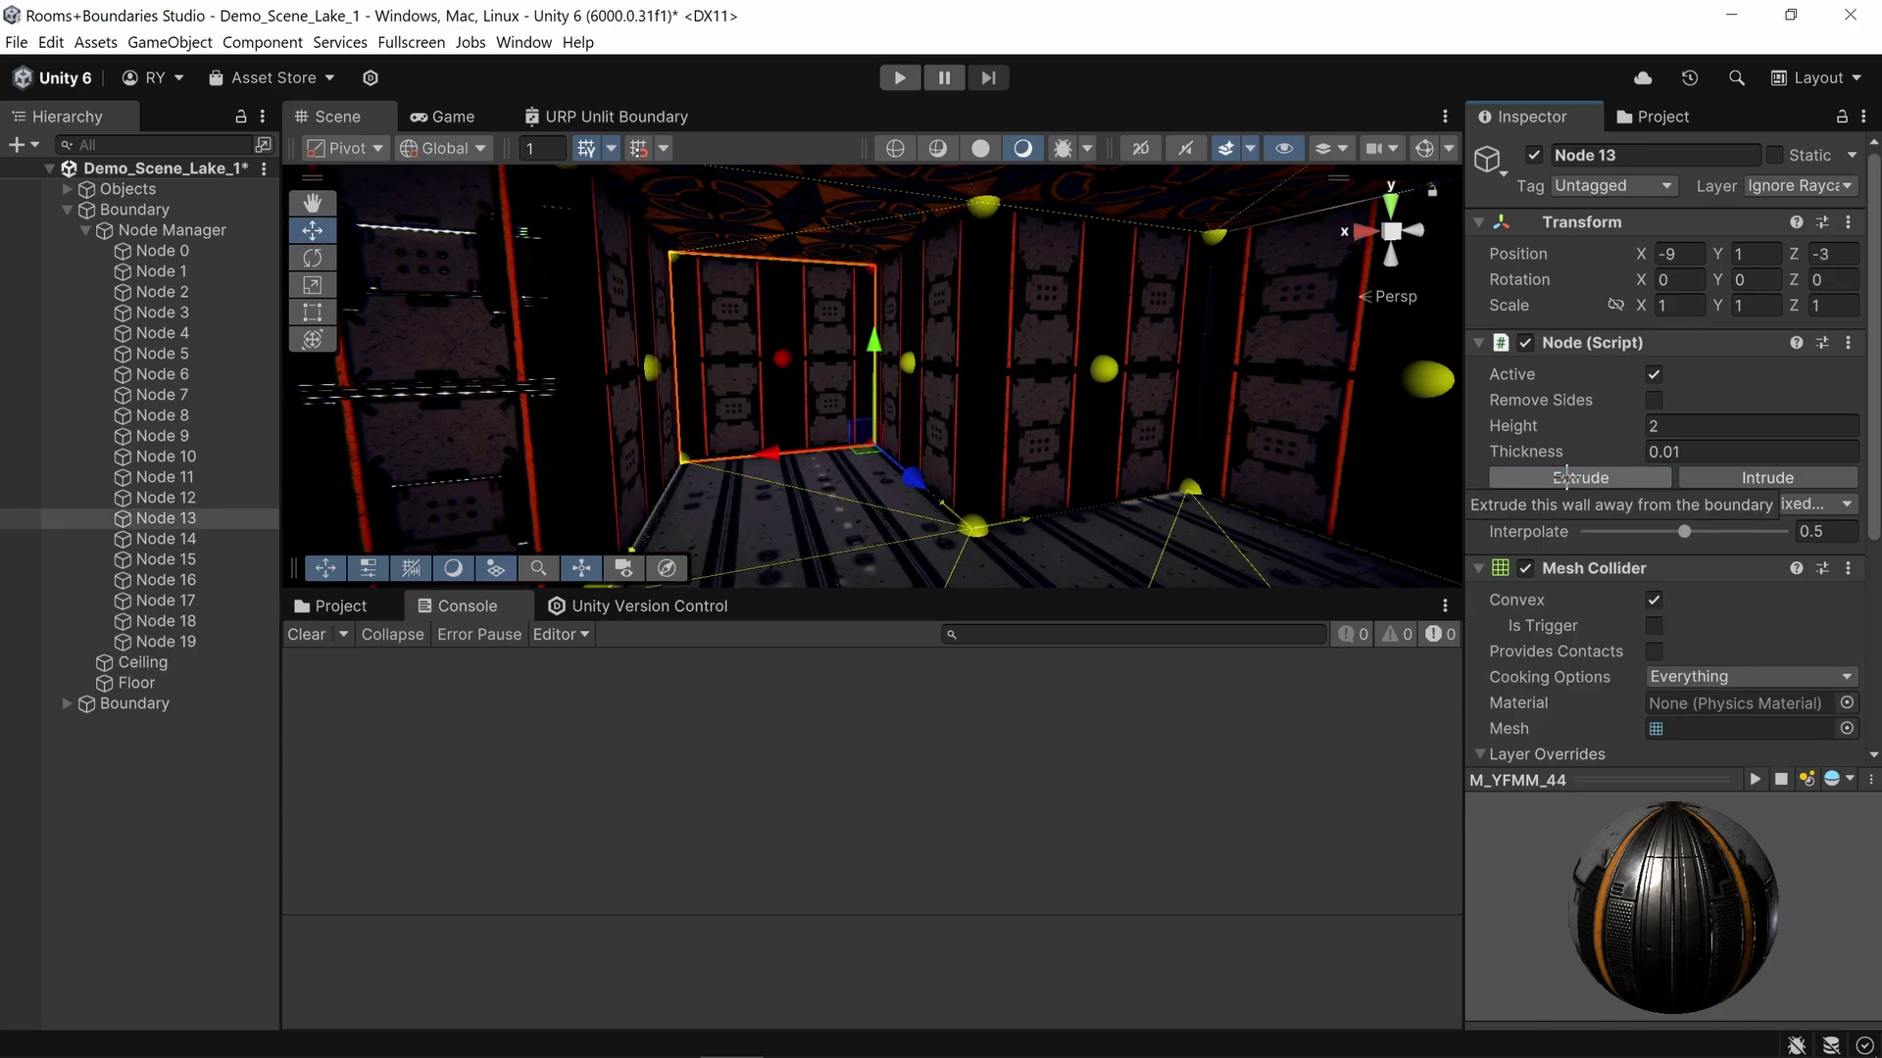
Step: Raise Nodes 13 and 14 to a Y position of 2 and extrude the wall at the end of the ramp
{"action": "left_click", "coordinate": [765, 451], "text": "shift"}
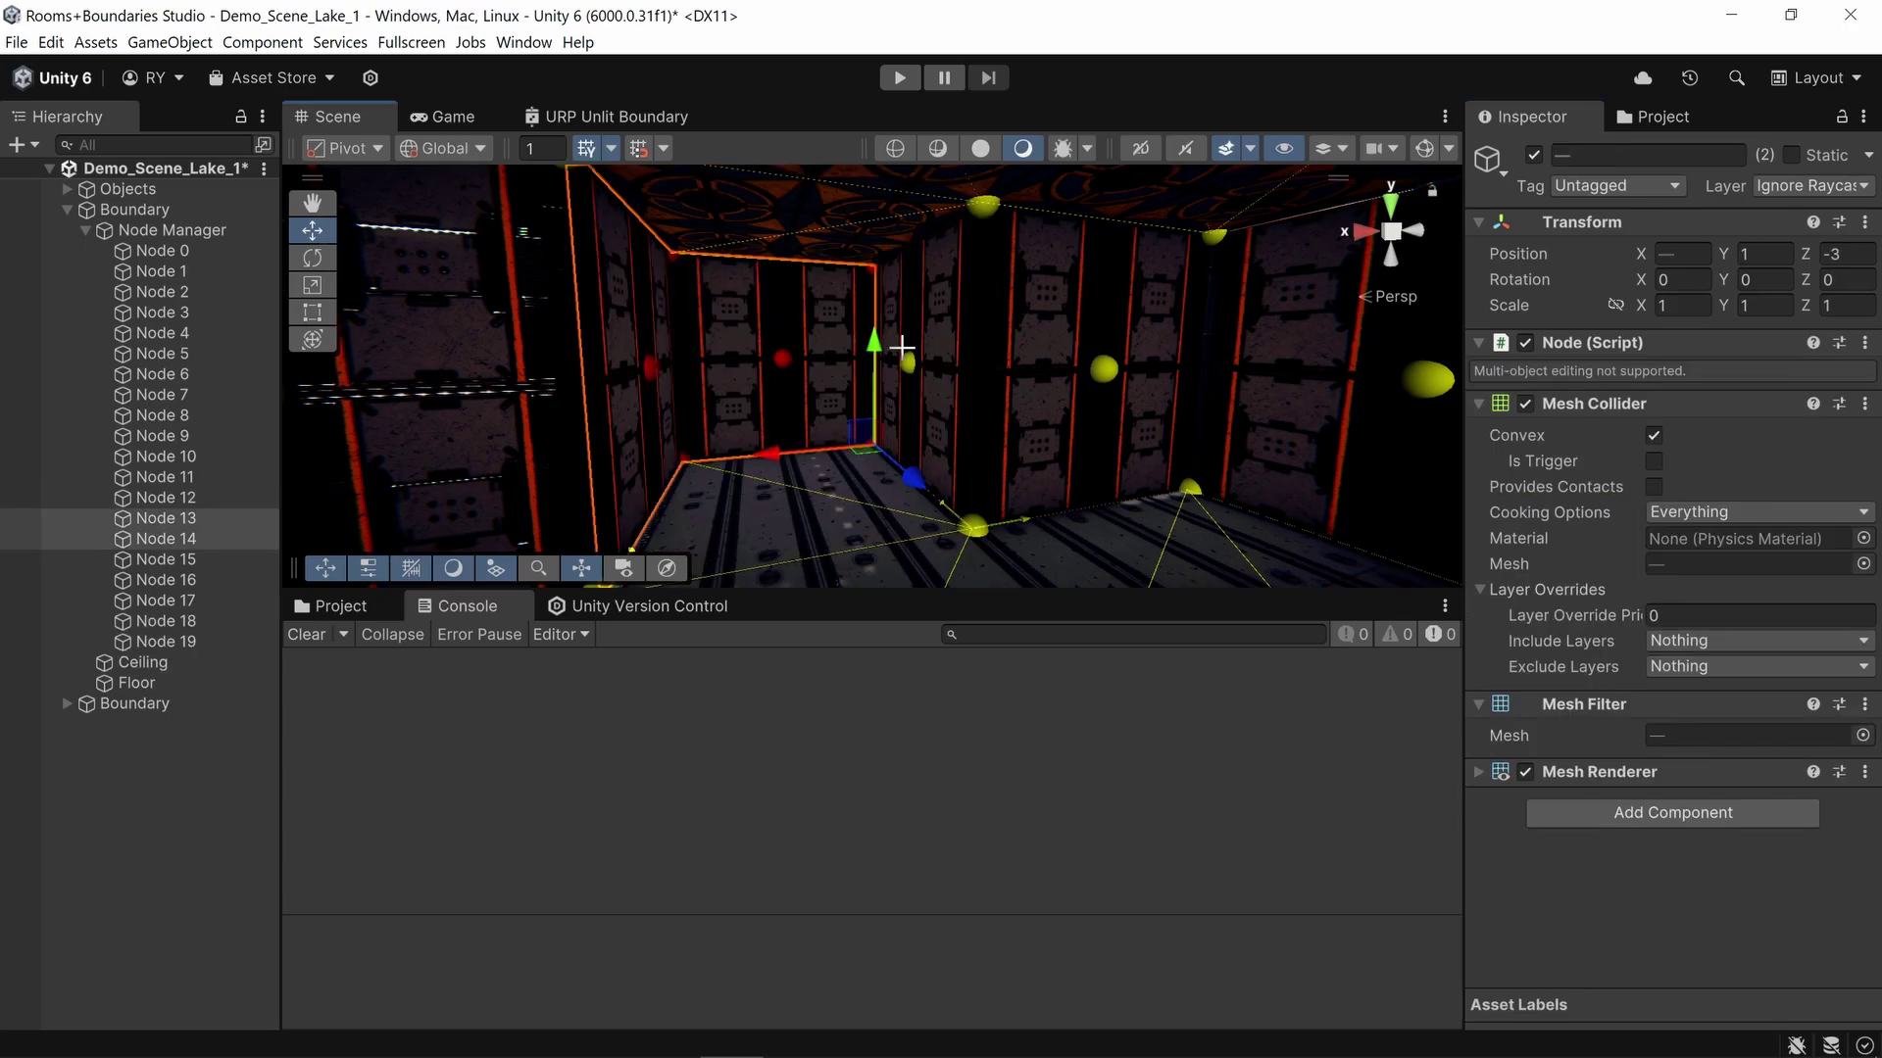
{"action": "type", "text": "2"}
{"action": "right_click_drag", "start_coordinate": [920, 496], "coordinate": [752, 408]}
{"action": "left_click", "coordinate": [753, 407]}
{"action": "left_click", "coordinate": [1629, 478]}
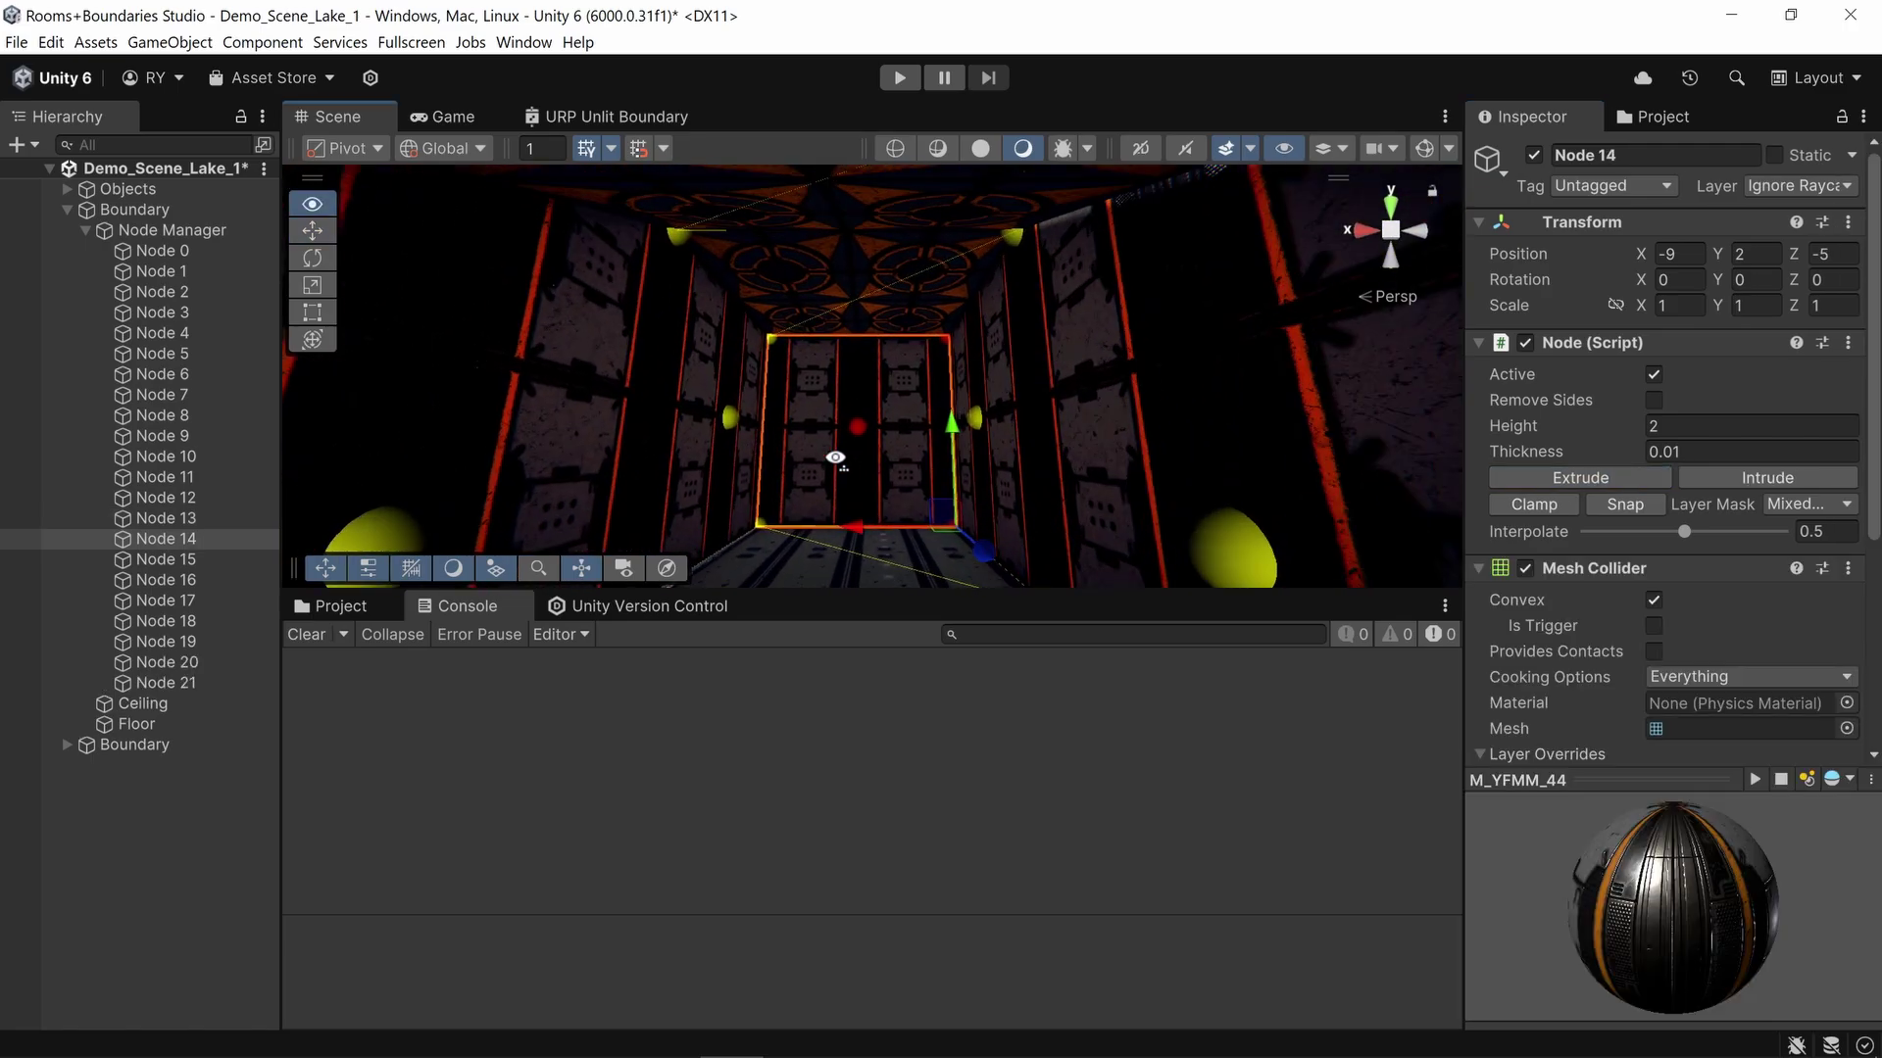
Step: Extrude the side wall of the raised section to extend the corridor along X at Y 2
{"action": "right_click_drag", "start_coordinate": [882, 441], "coordinate": [1036, 468]}
{"action": "right_click_drag", "start_coordinate": [1228, 375], "coordinate": [823, 354]}
{"action": "left_click", "coordinate": [821, 353]}
{"action": "left_click", "coordinate": [1582, 478]}
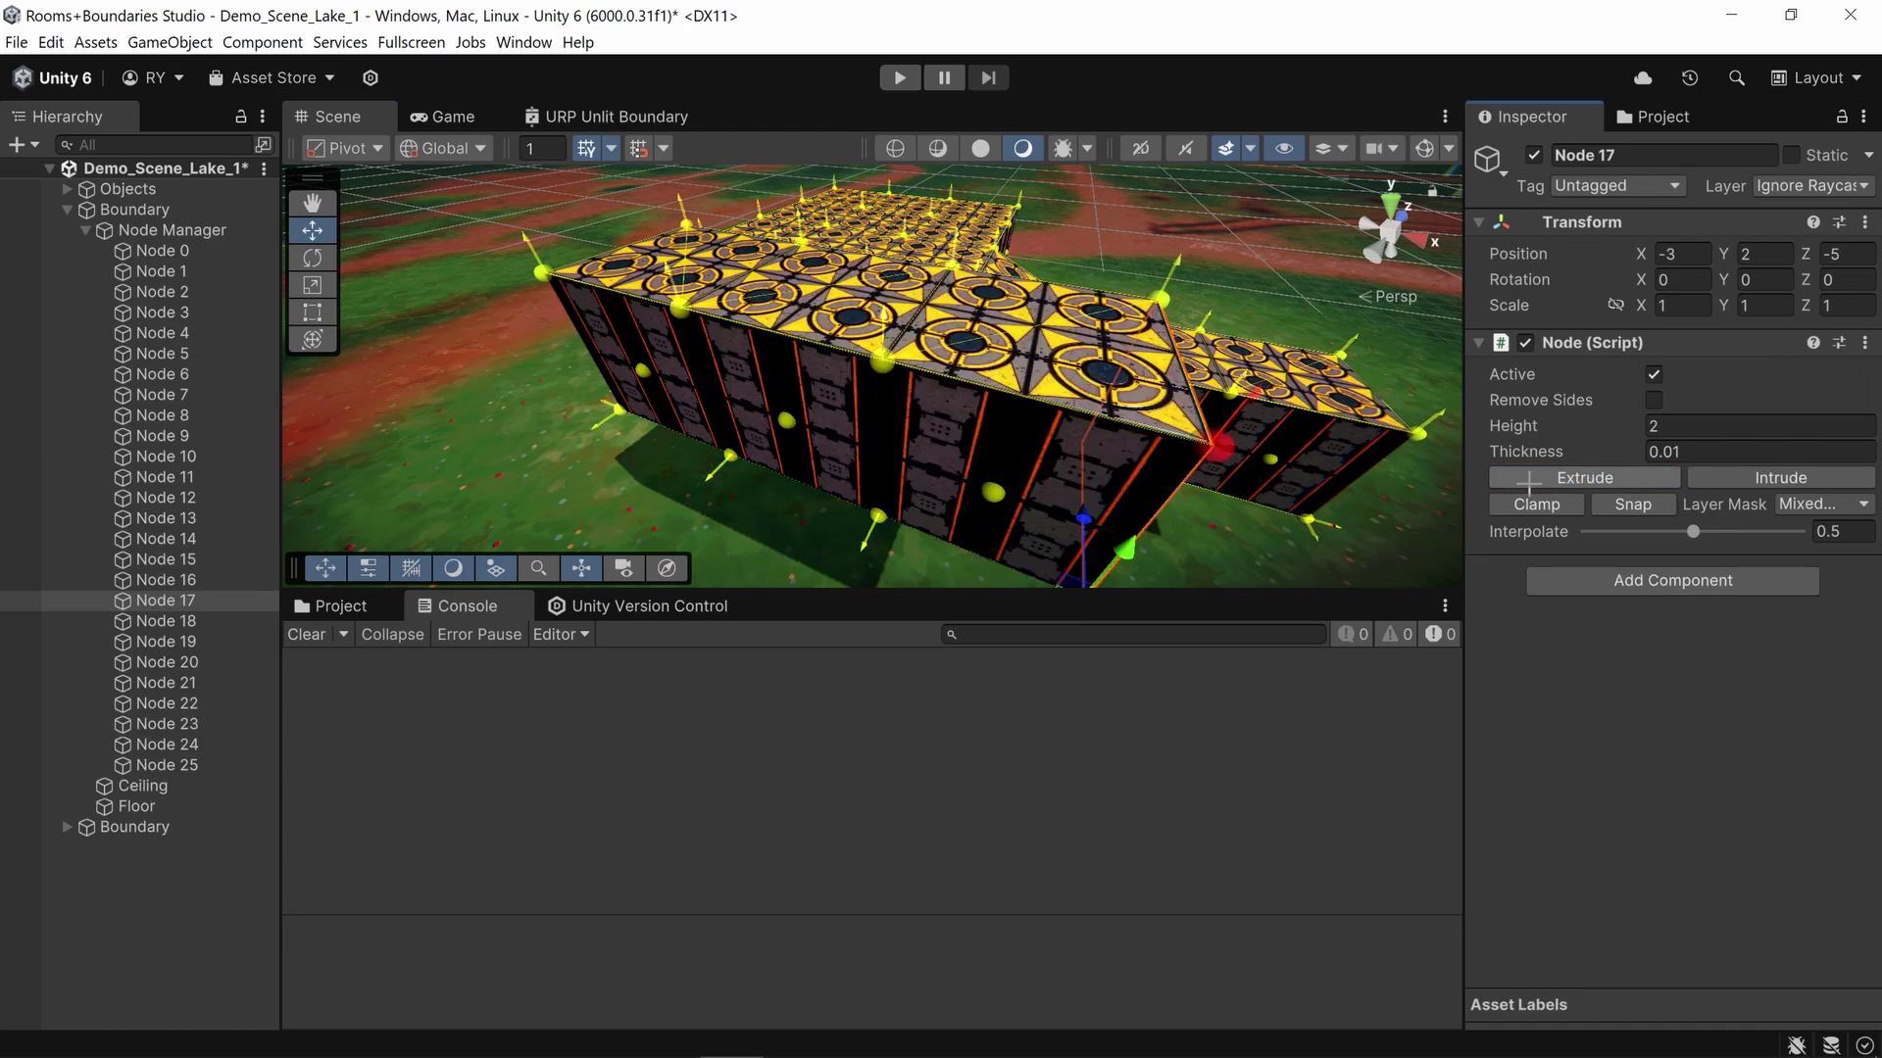
Step: Raise Nodes 17 and 18 to a Y position of 3 and extrude the Node 17 end wall
{"action": "right_click_drag", "start_coordinate": [862, 421], "coordinate": [732, 292]}
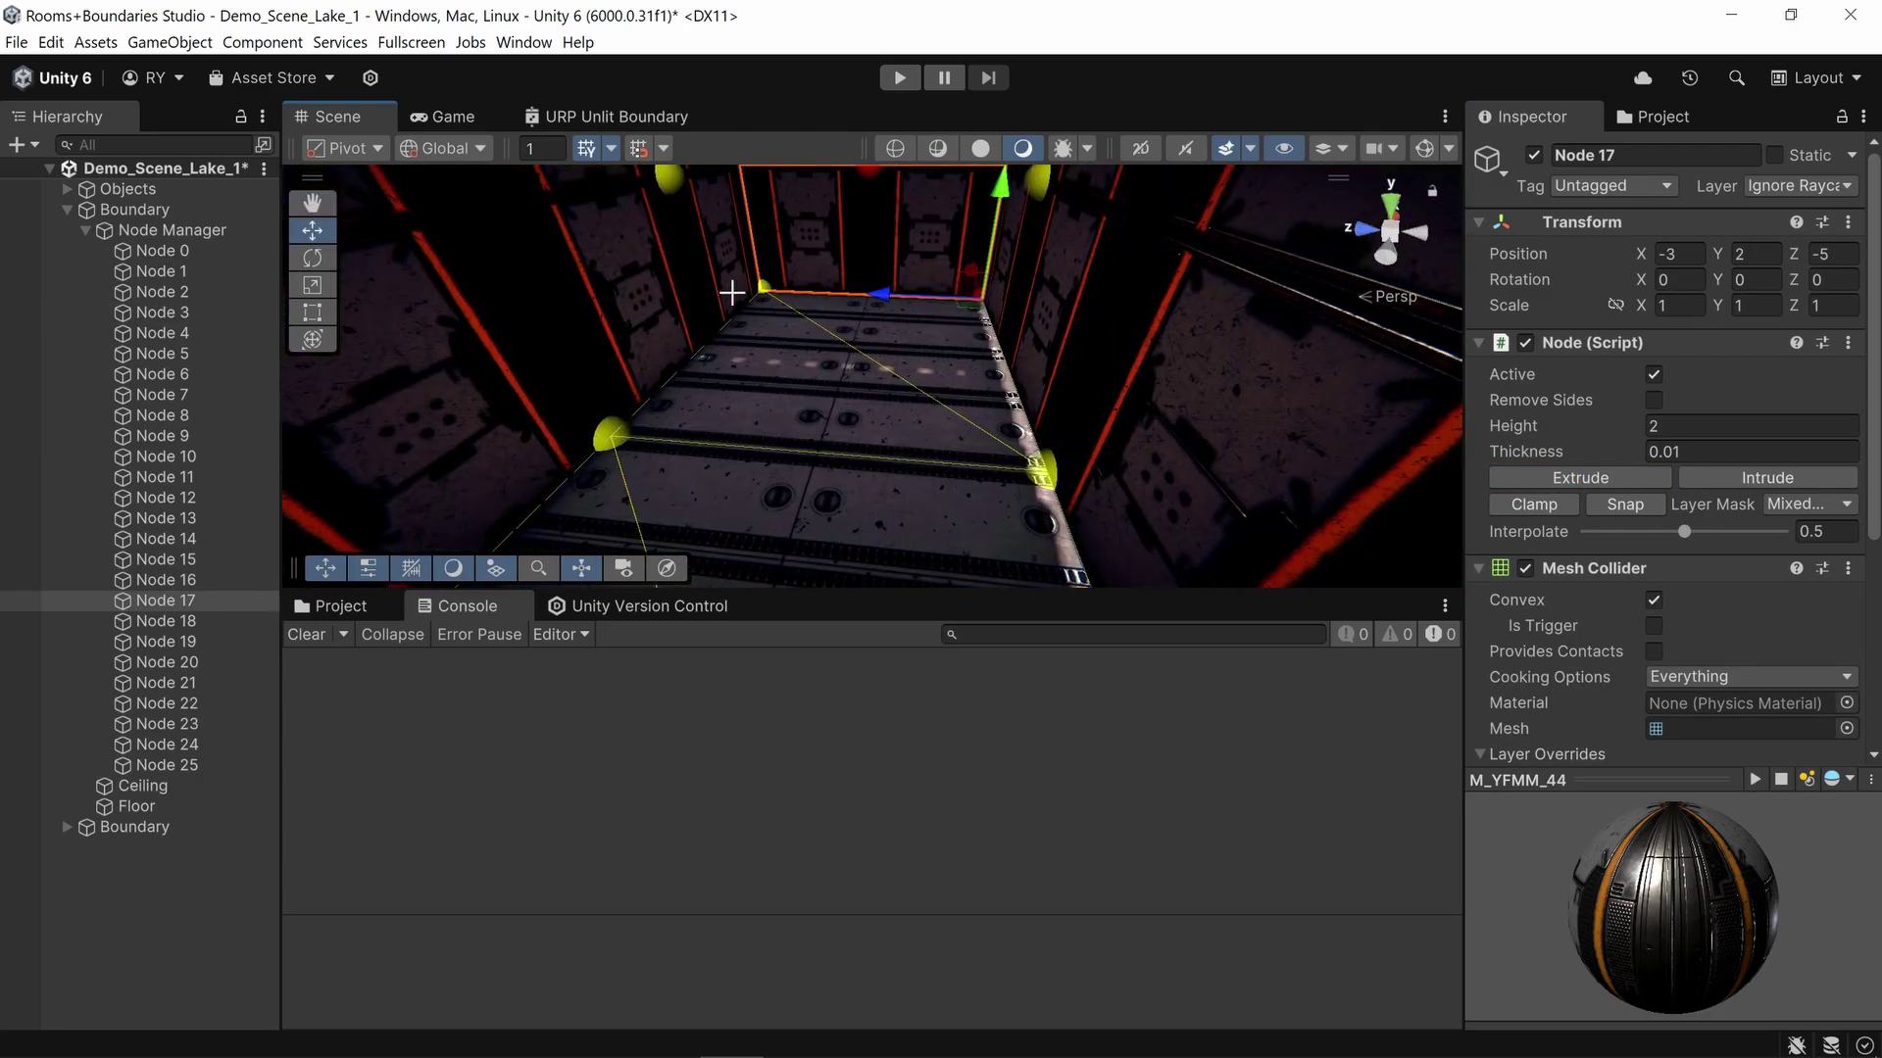
{"action": "left_click", "coordinate": [759, 283], "text": "shift"}
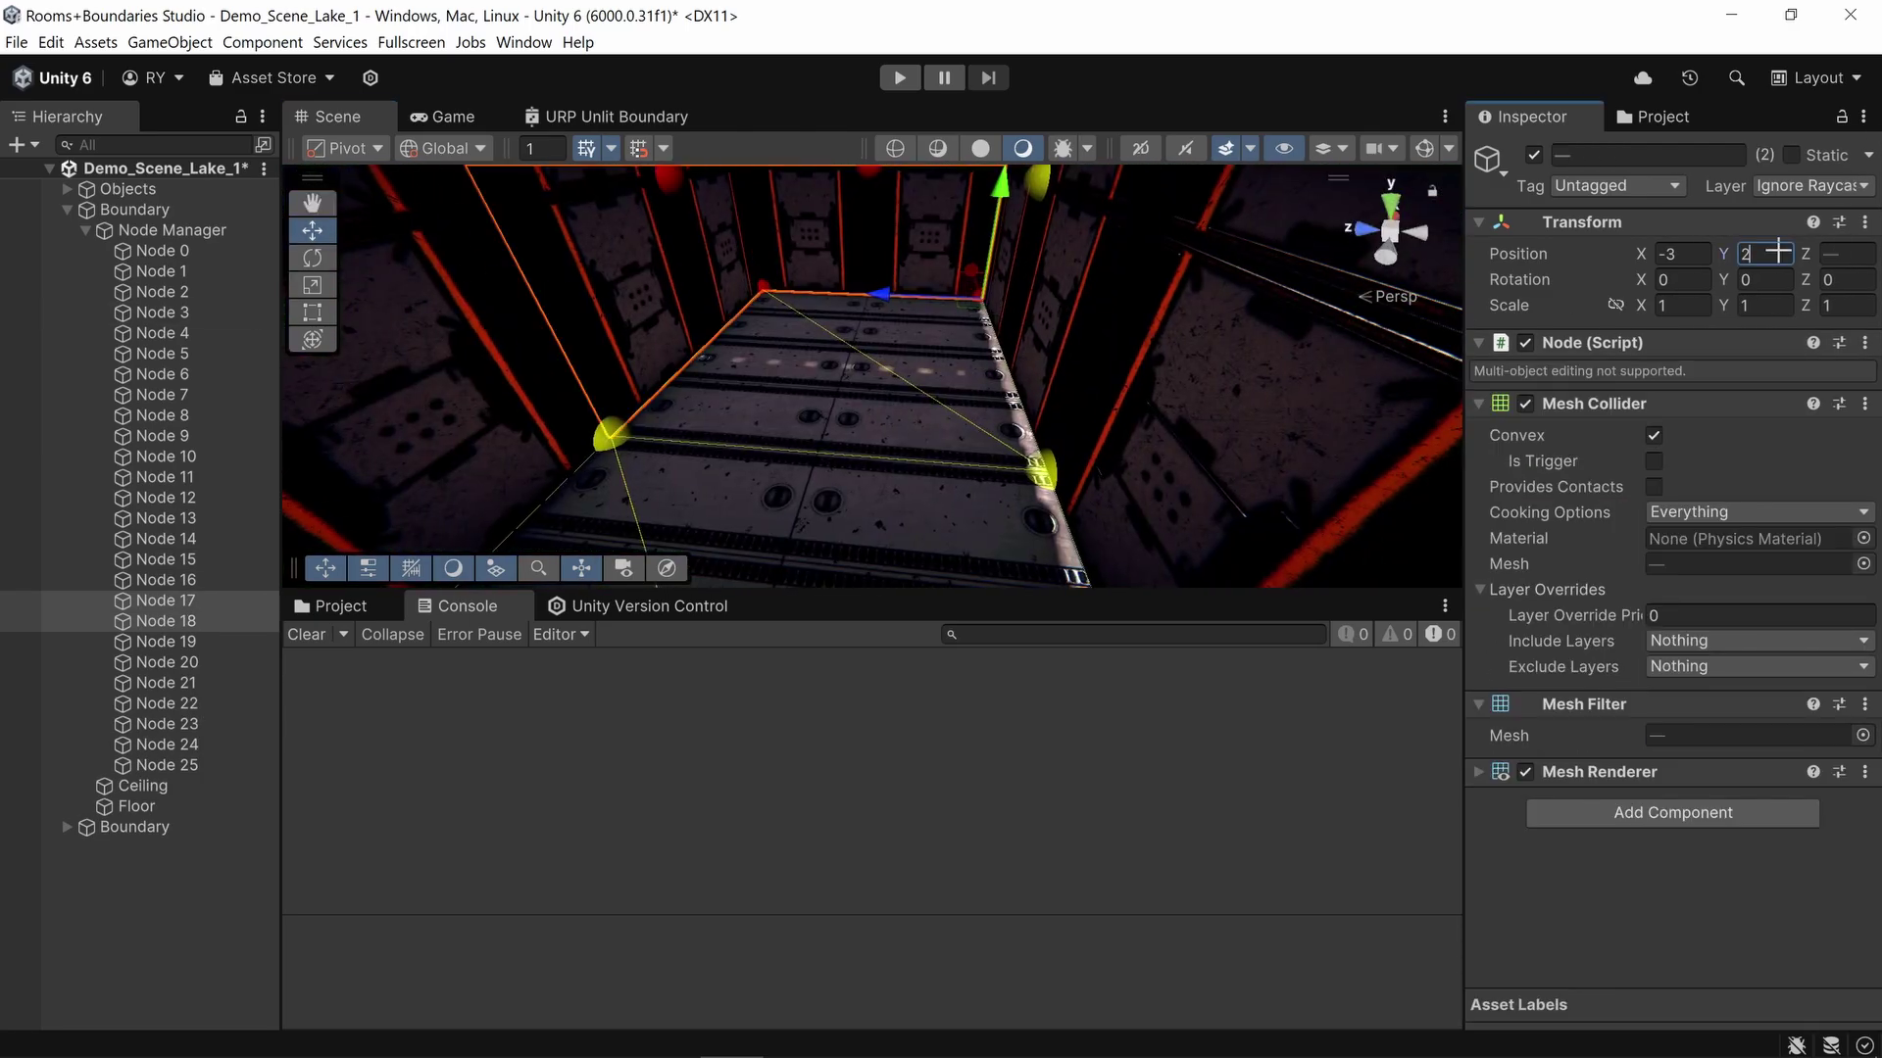
{"action": "key", "text": "BackSpace"}
{"action": "type", "text": "3"}
{"action": "right_click_drag", "start_coordinate": [947, 415], "coordinate": [872, 127]}
{"action": "left_click", "coordinate": [921, 294]}
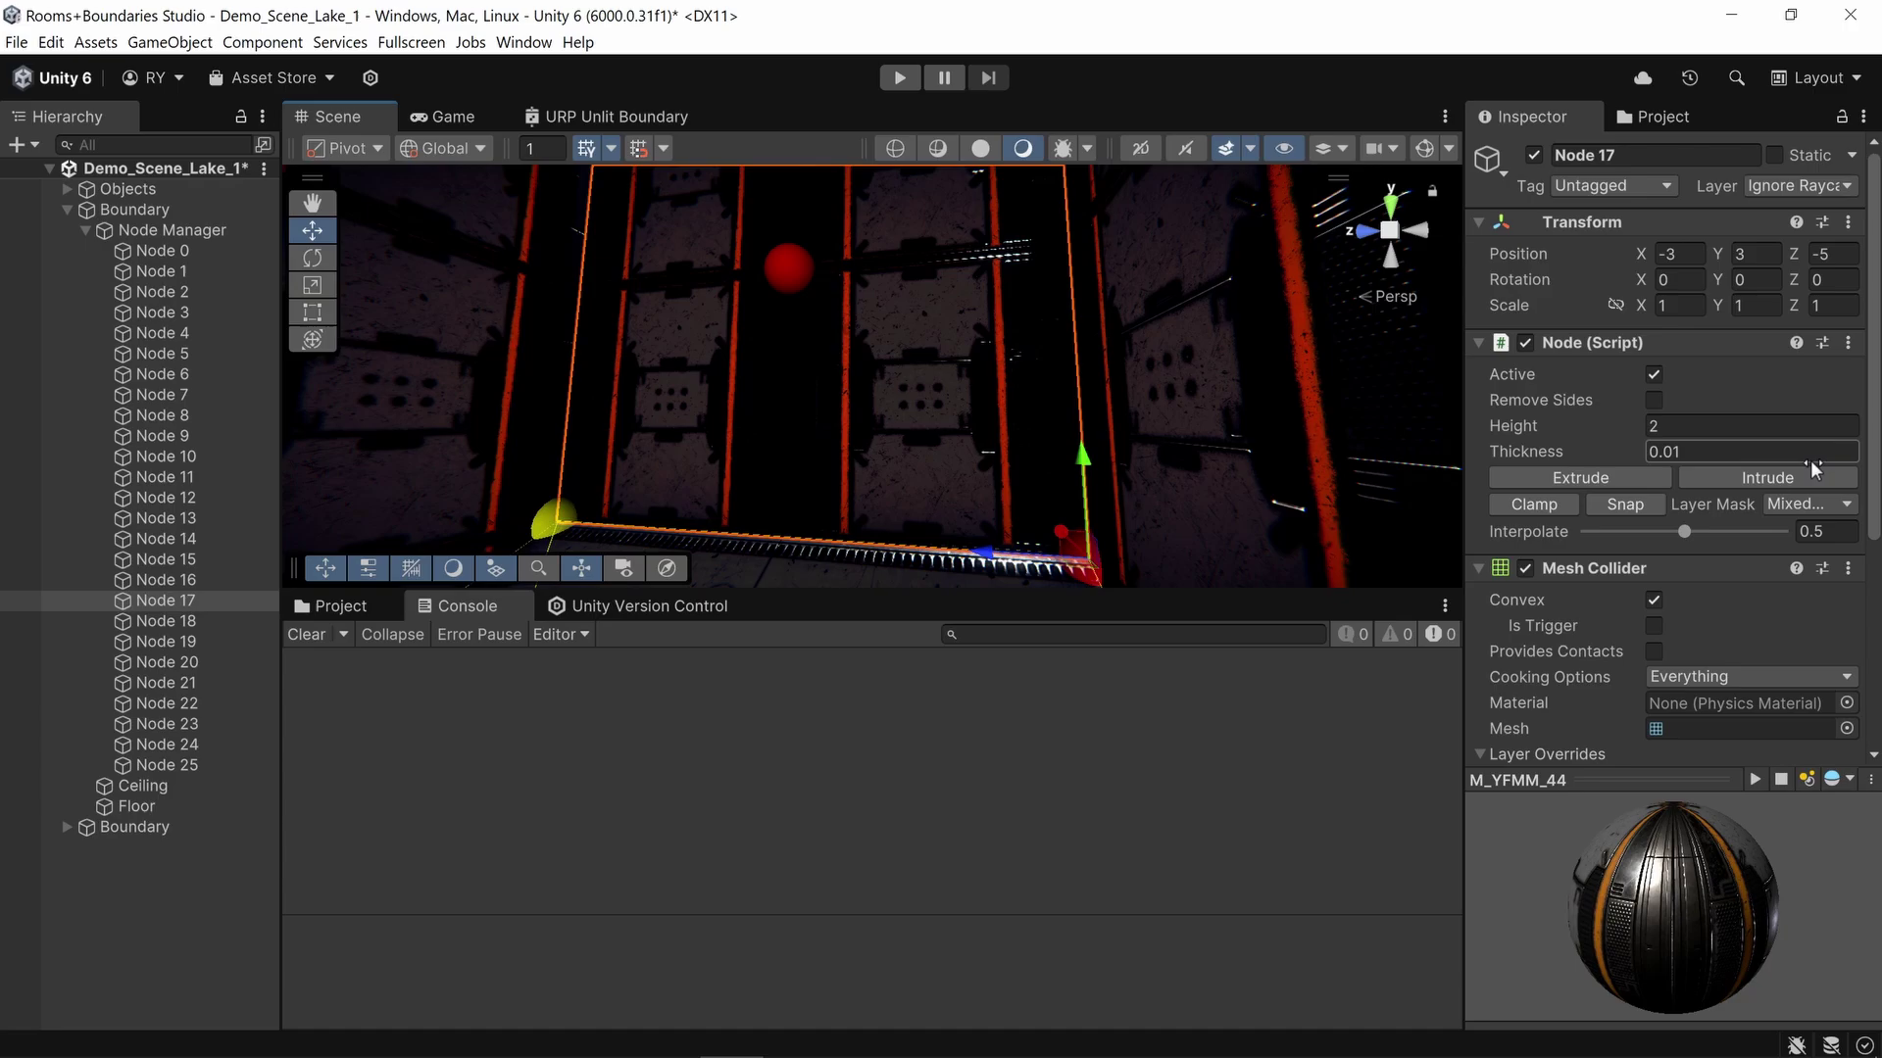
{"action": "left_click", "coordinate": [1603, 478]}
Step: Extrude the end wall of the corridor at Y 3 twice, and extrude its side wall to turn the corridor along Z
{"action": "right_click_drag", "start_coordinate": [940, 431], "coordinate": [899, 460]}
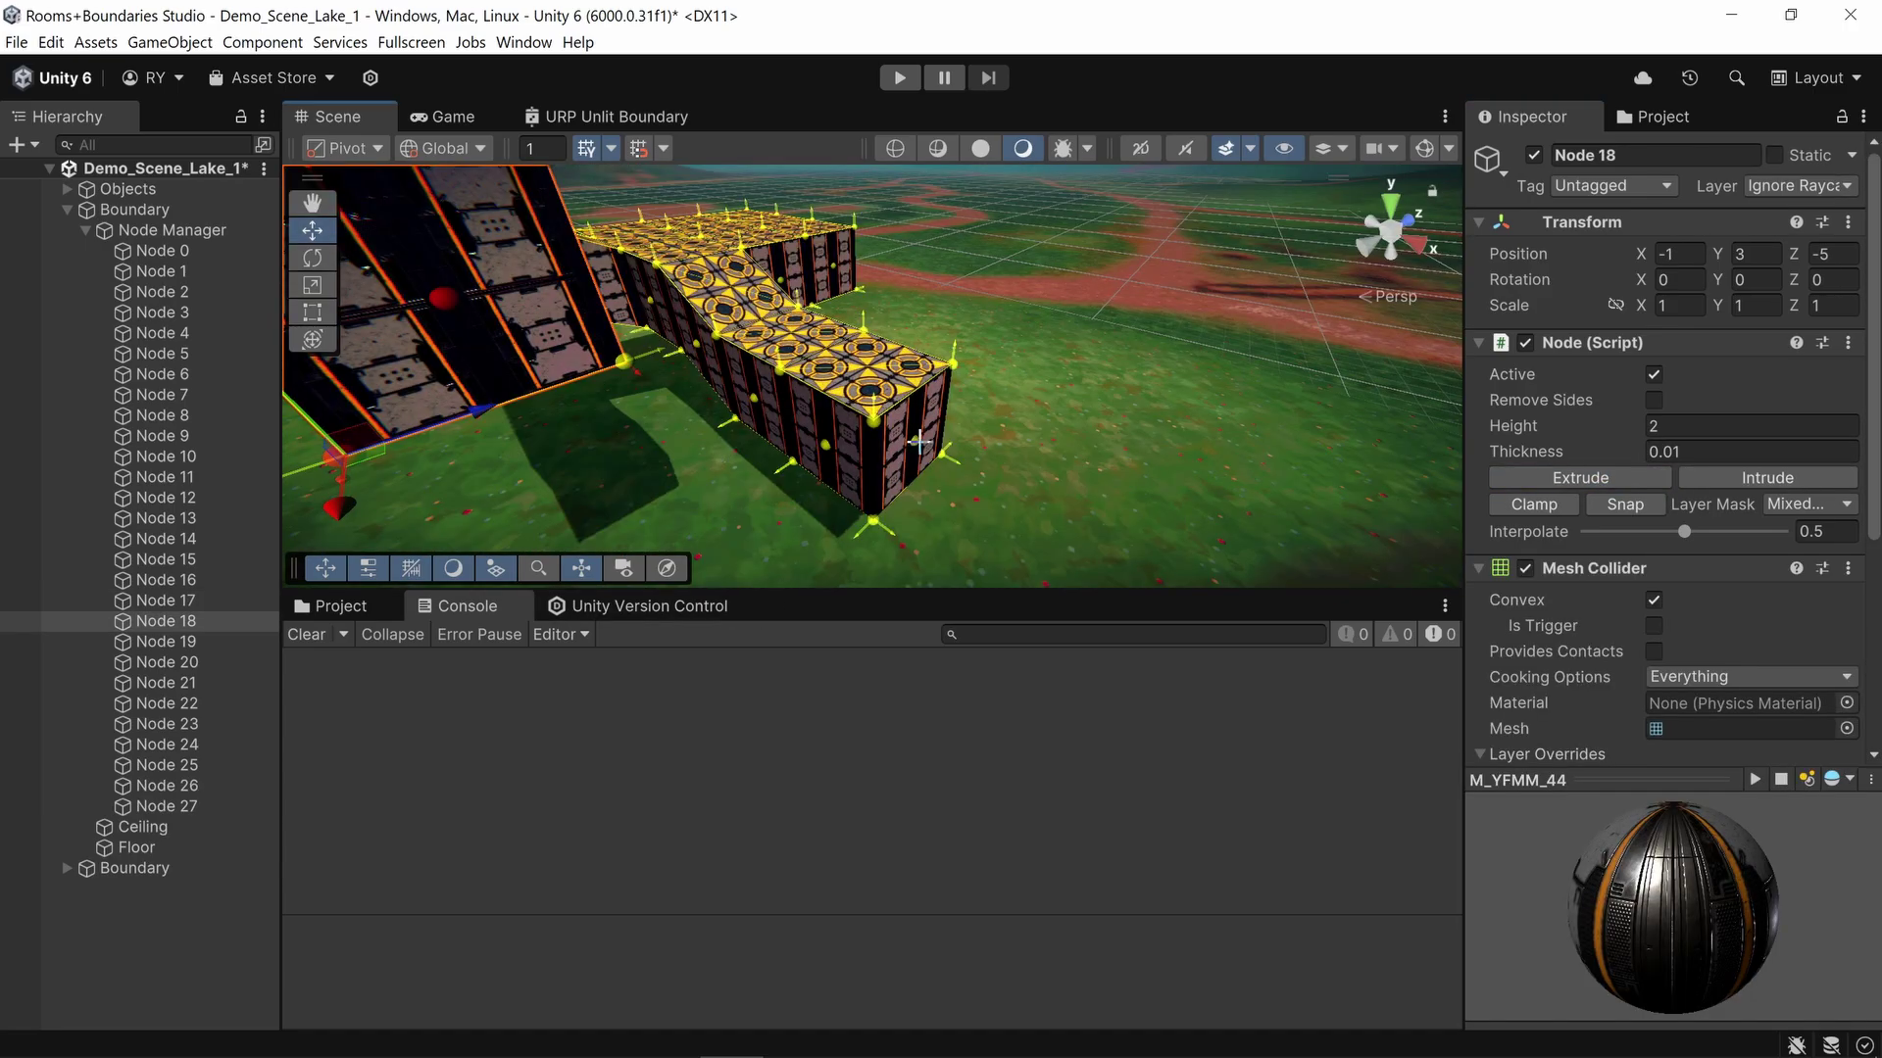
{"action": "left_click", "coordinate": [920, 442]}
{"action": "left_click", "coordinate": [1608, 476]}
{"action": "left_click", "coordinate": [1608, 476]}
{"action": "right_click_drag", "start_coordinate": [1039, 412], "coordinate": [960, 373]}
{"action": "left_click", "coordinate": [964, 360]}
{"action": "left_click", "coordinate": [1579, 476]}
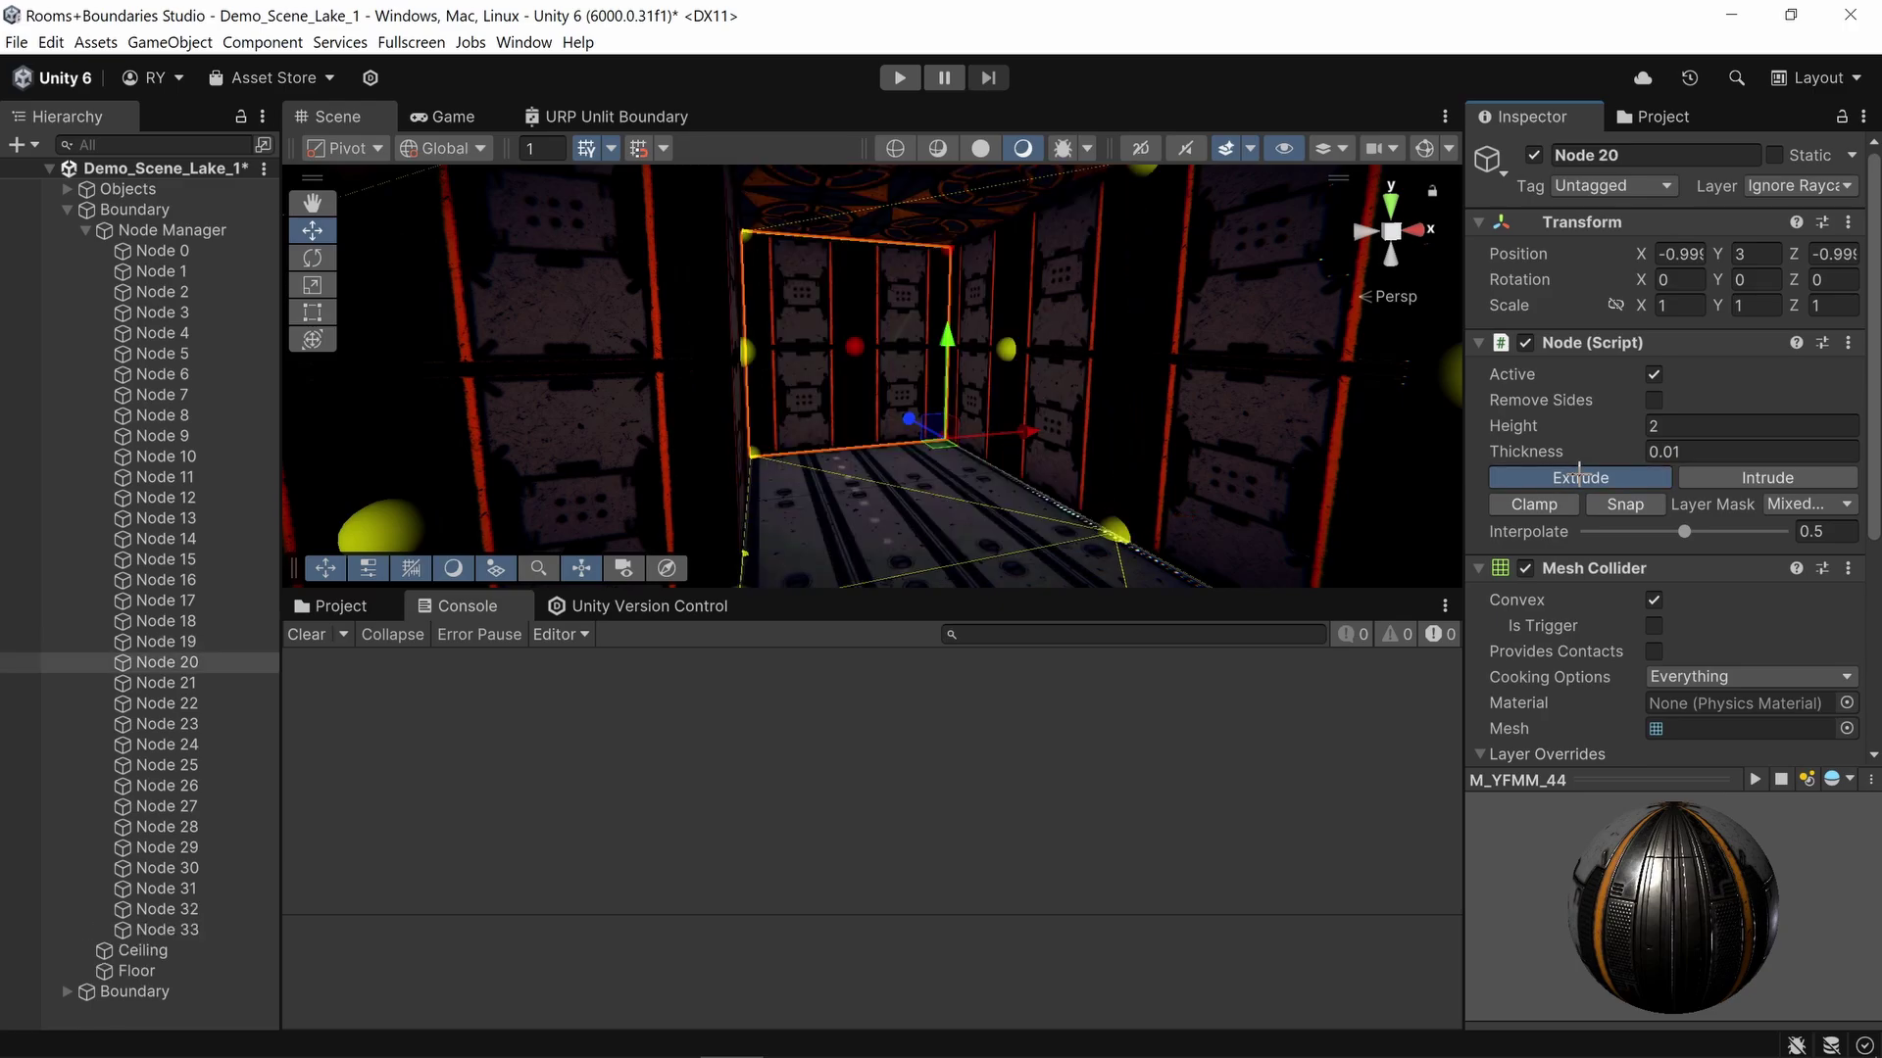
Step: Extrude the corridor's end wall by one extra section and delete the two nodes of that section
{"action": "left_click", "coordinate": [1579, 476]}
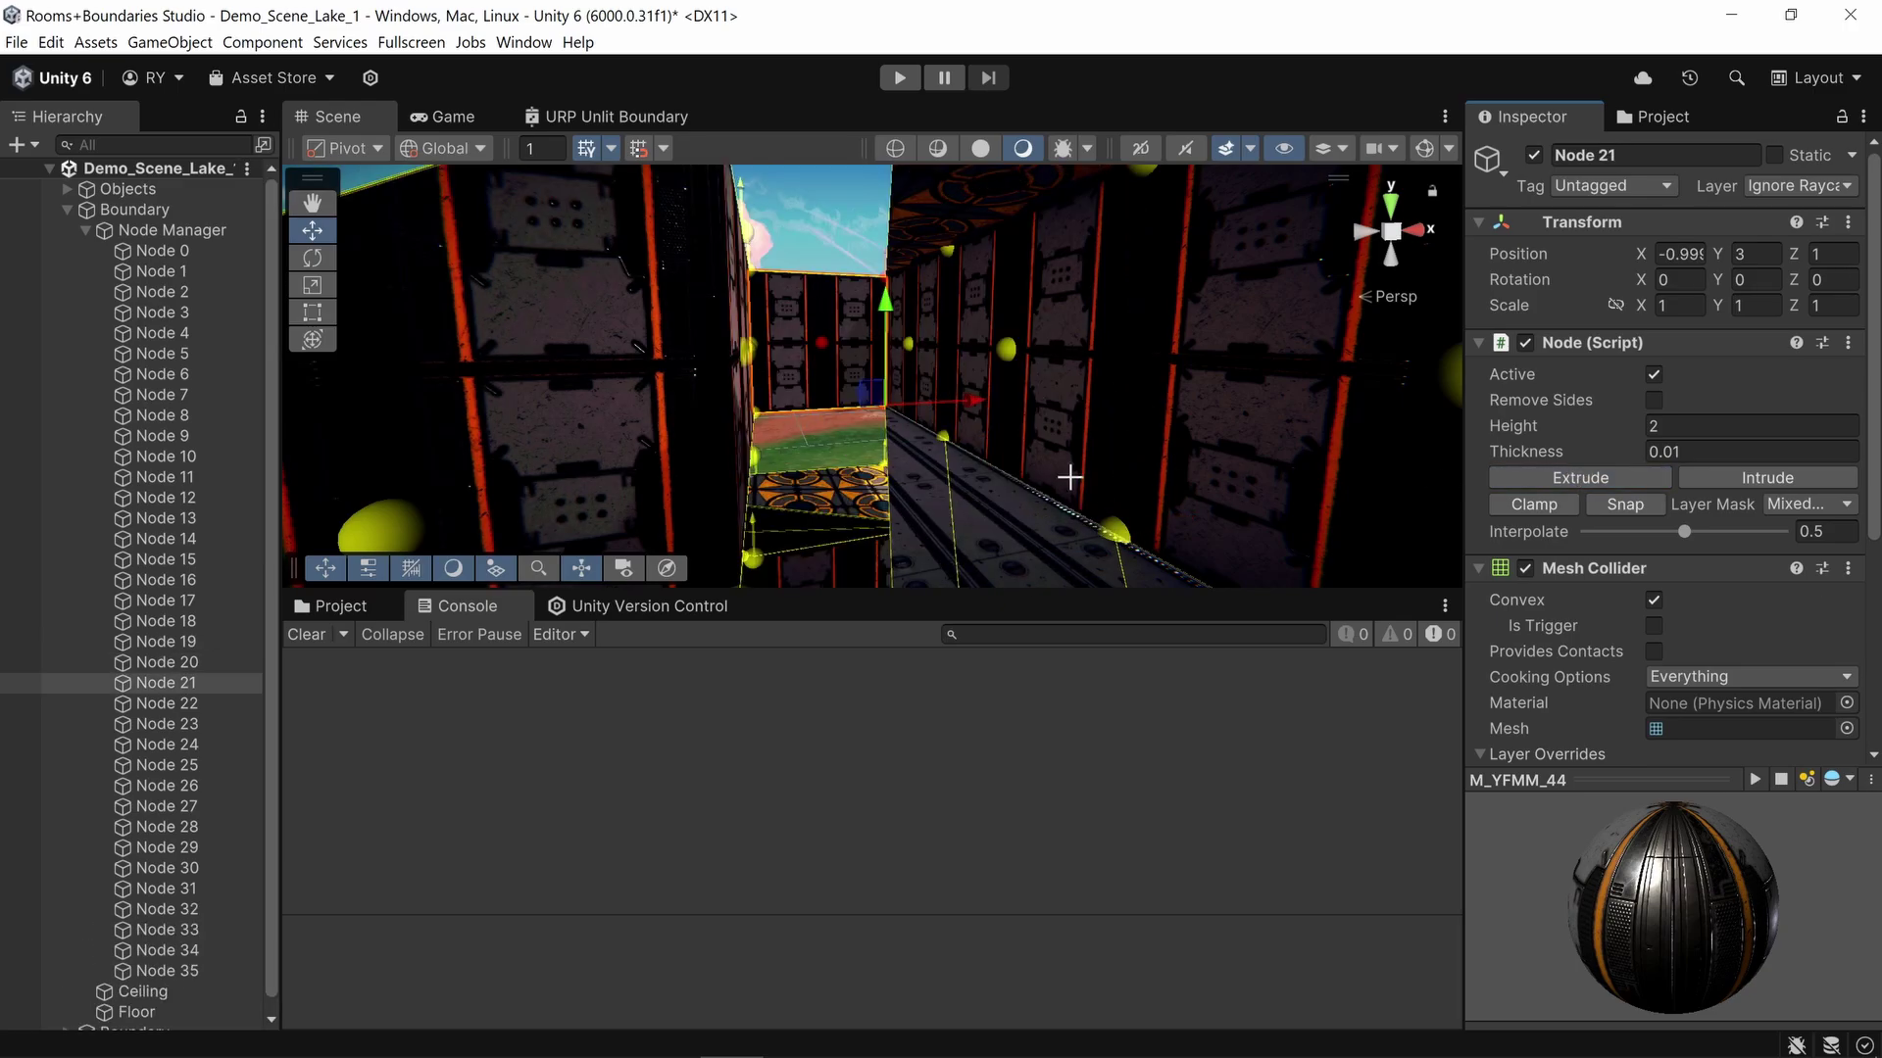
{"action": "right_click_drag", "start_coordinate": [1069, 478], "coordinate": [848, 366]}
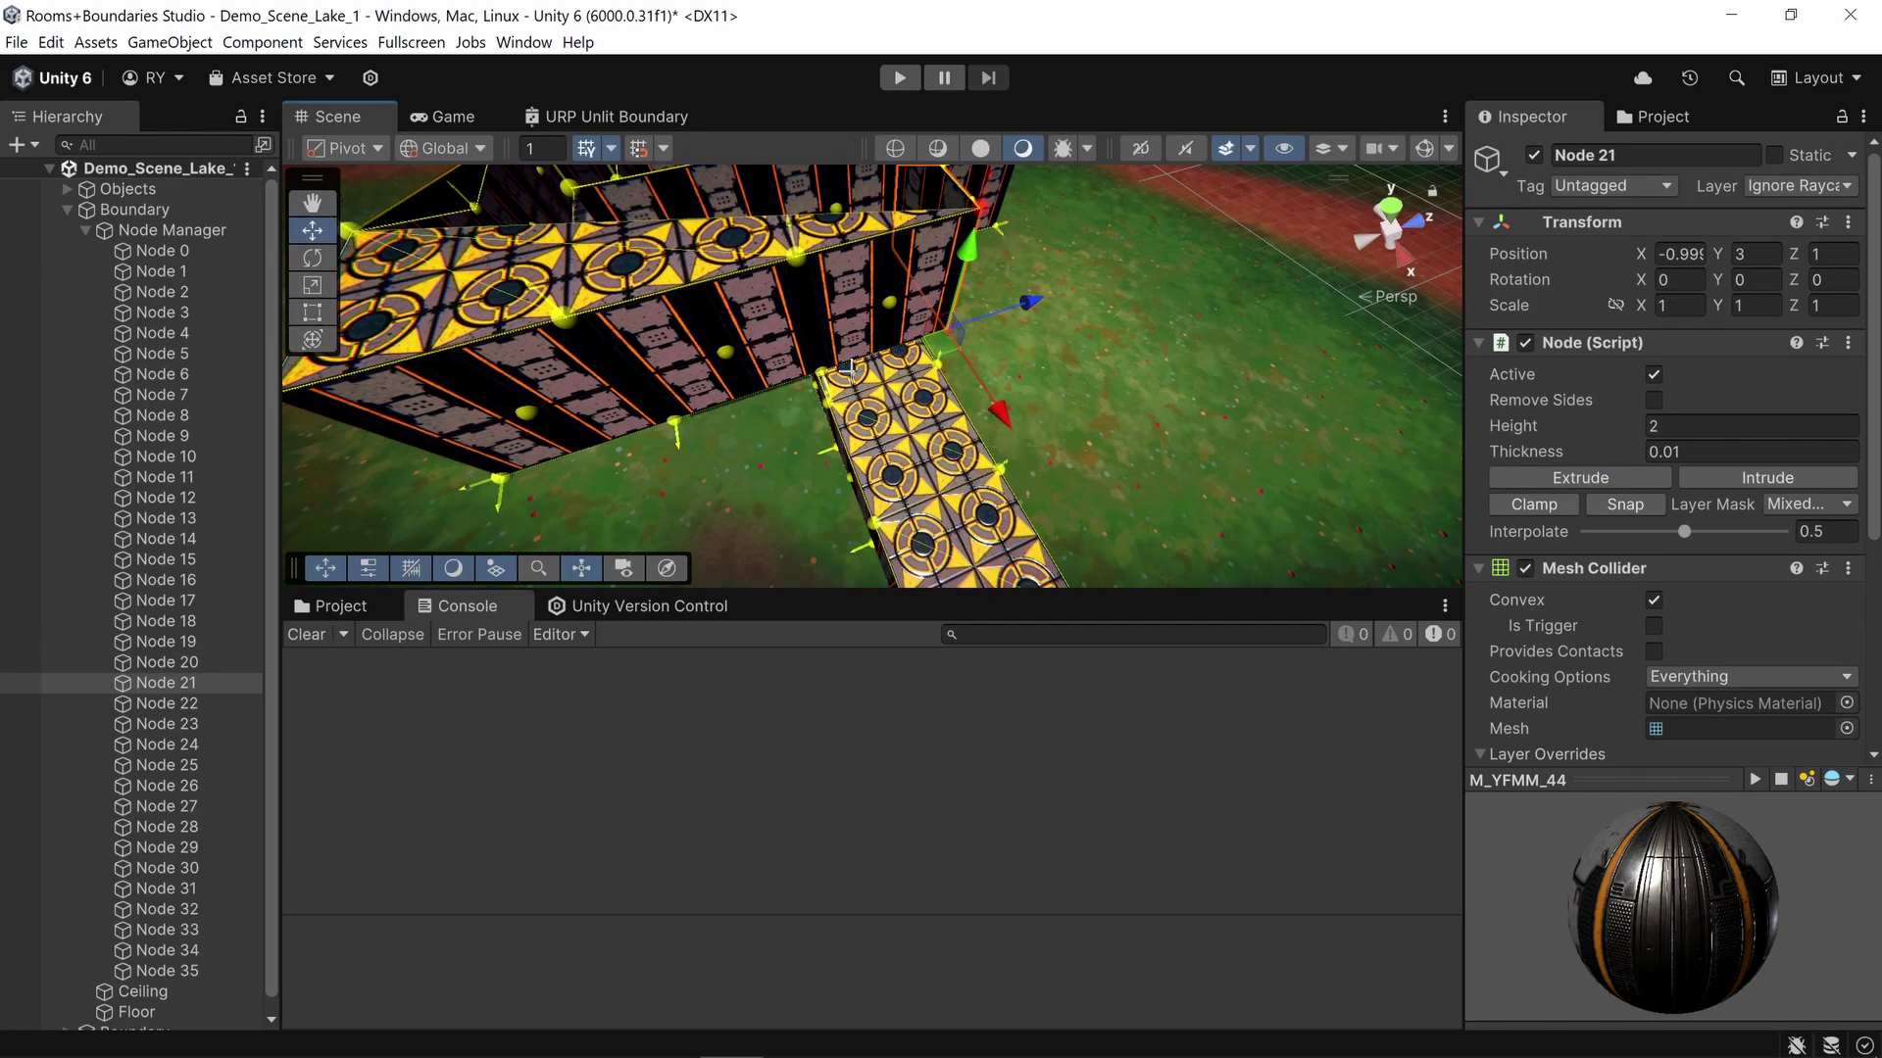
{"action": "scroll", "coordinate": [889, 313], "scroll_direction": "down", "scroll_amount": 5}
{"action": "right_click_drag", "start_coordinate": [954, 482], "coordinate": [1153, 249]}
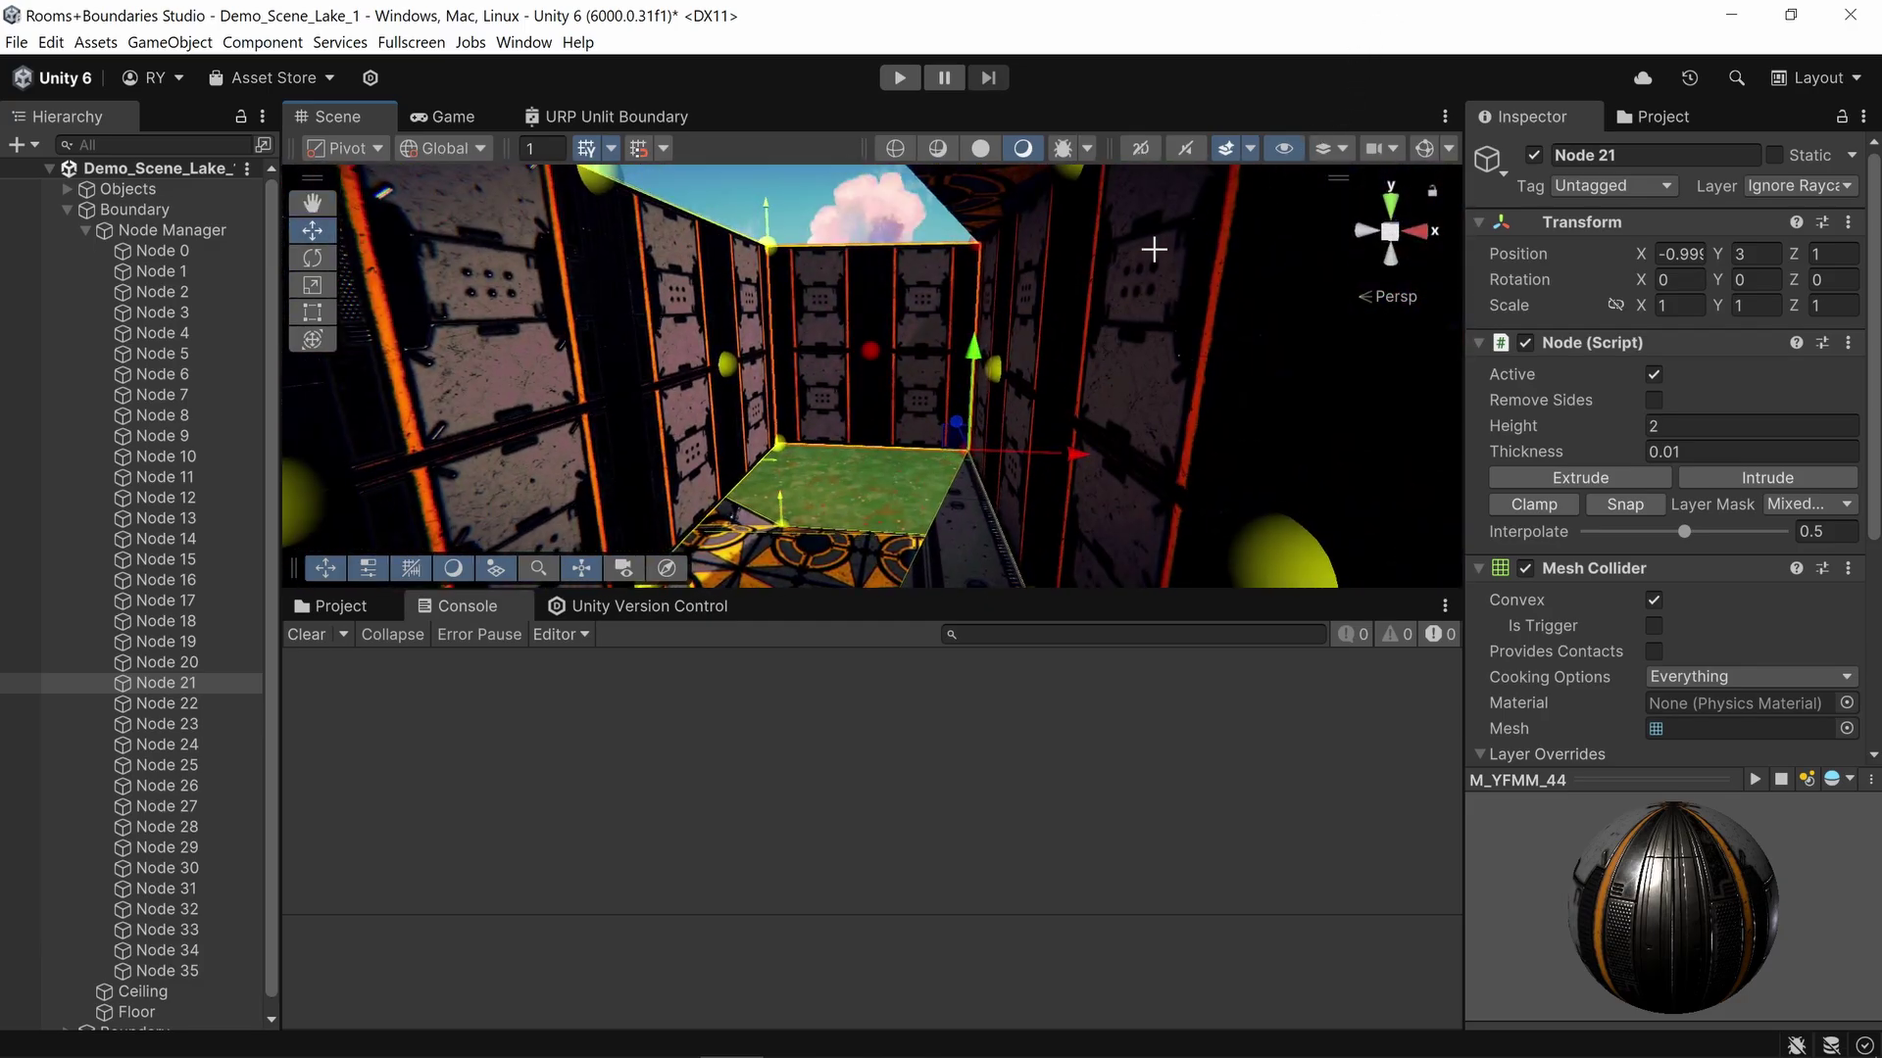
{"action": "key", "text": "Delete"}
{"action": "left_click", "coordinate": [779, 443]}
{"action": "key", "text": "Delete"}
{"action": "right_click_drag", "start_coordinate": [1107, 403], "coordinate": [968, 585]}
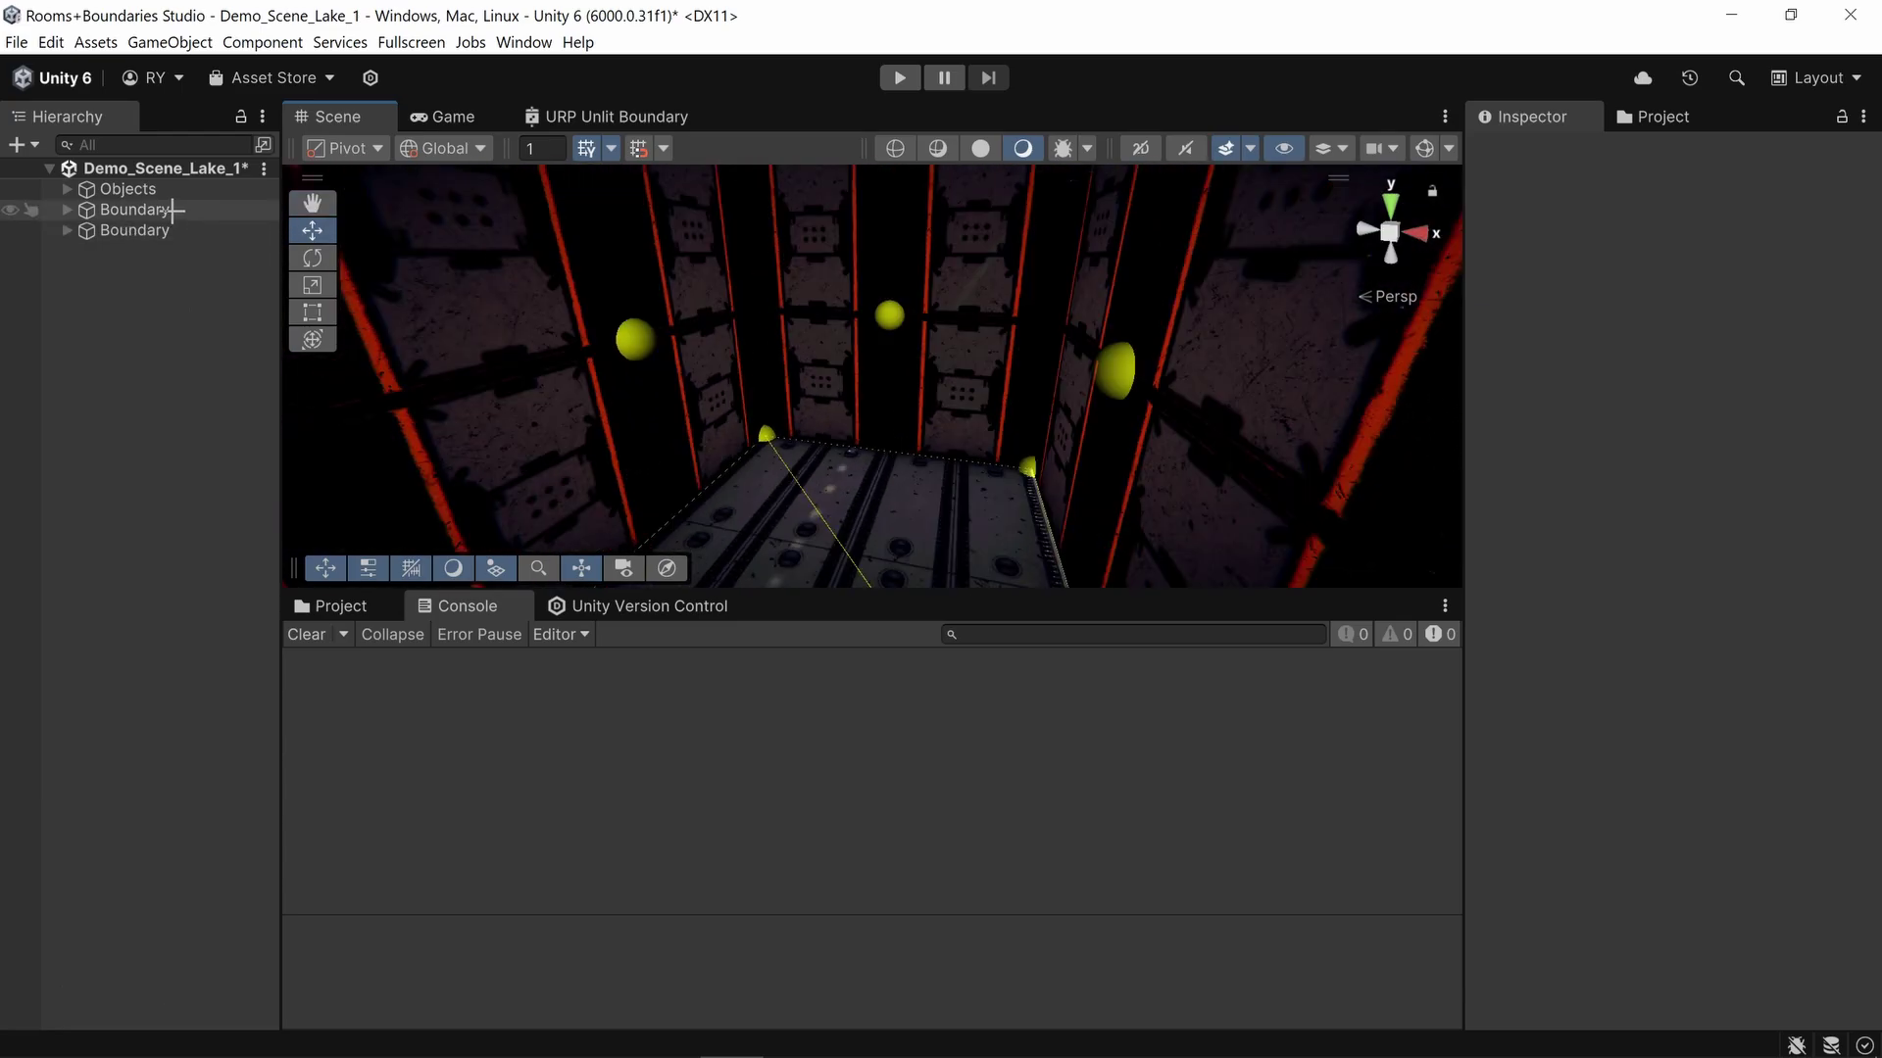
Step: Duplicate the first Boundary with the copy reset to its basic shape, and reconfigure the original Boundary
{"action": "left_click", "coordinate": [137, 210]}
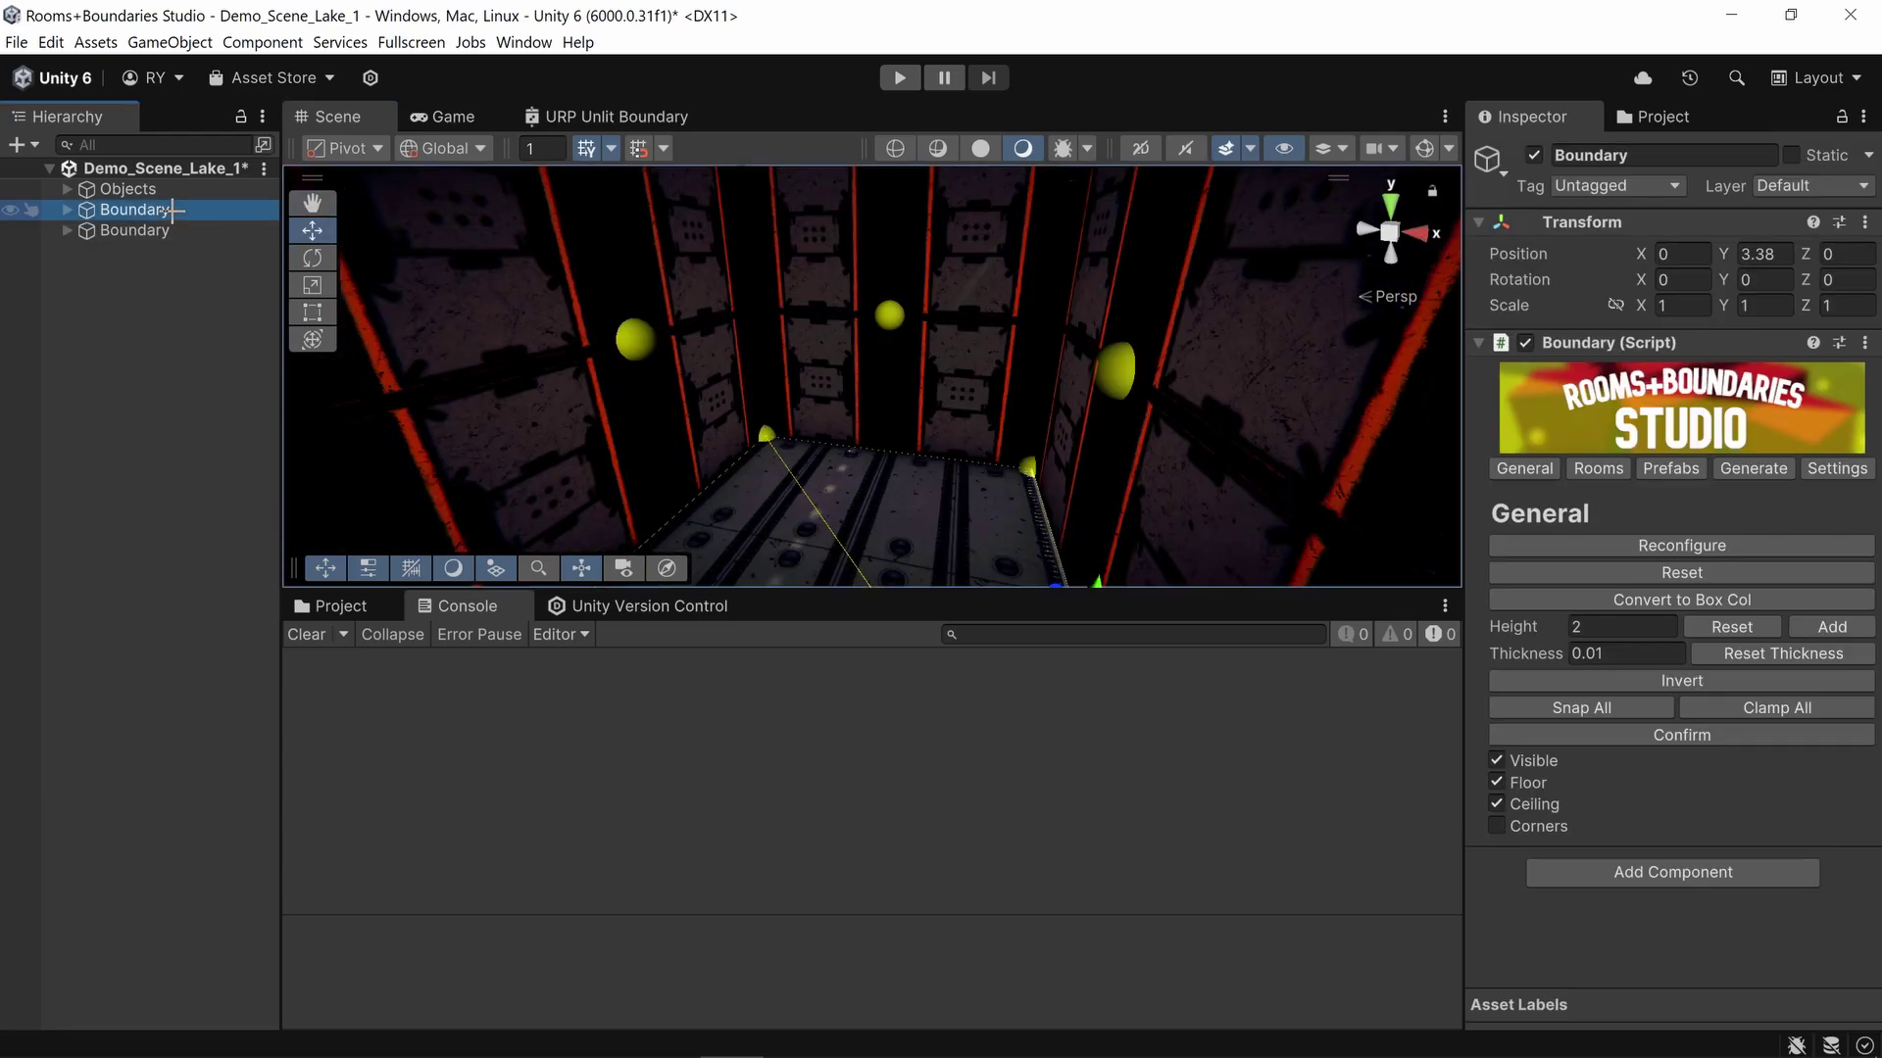
{"action": "key", "text": "ctrl+d"}
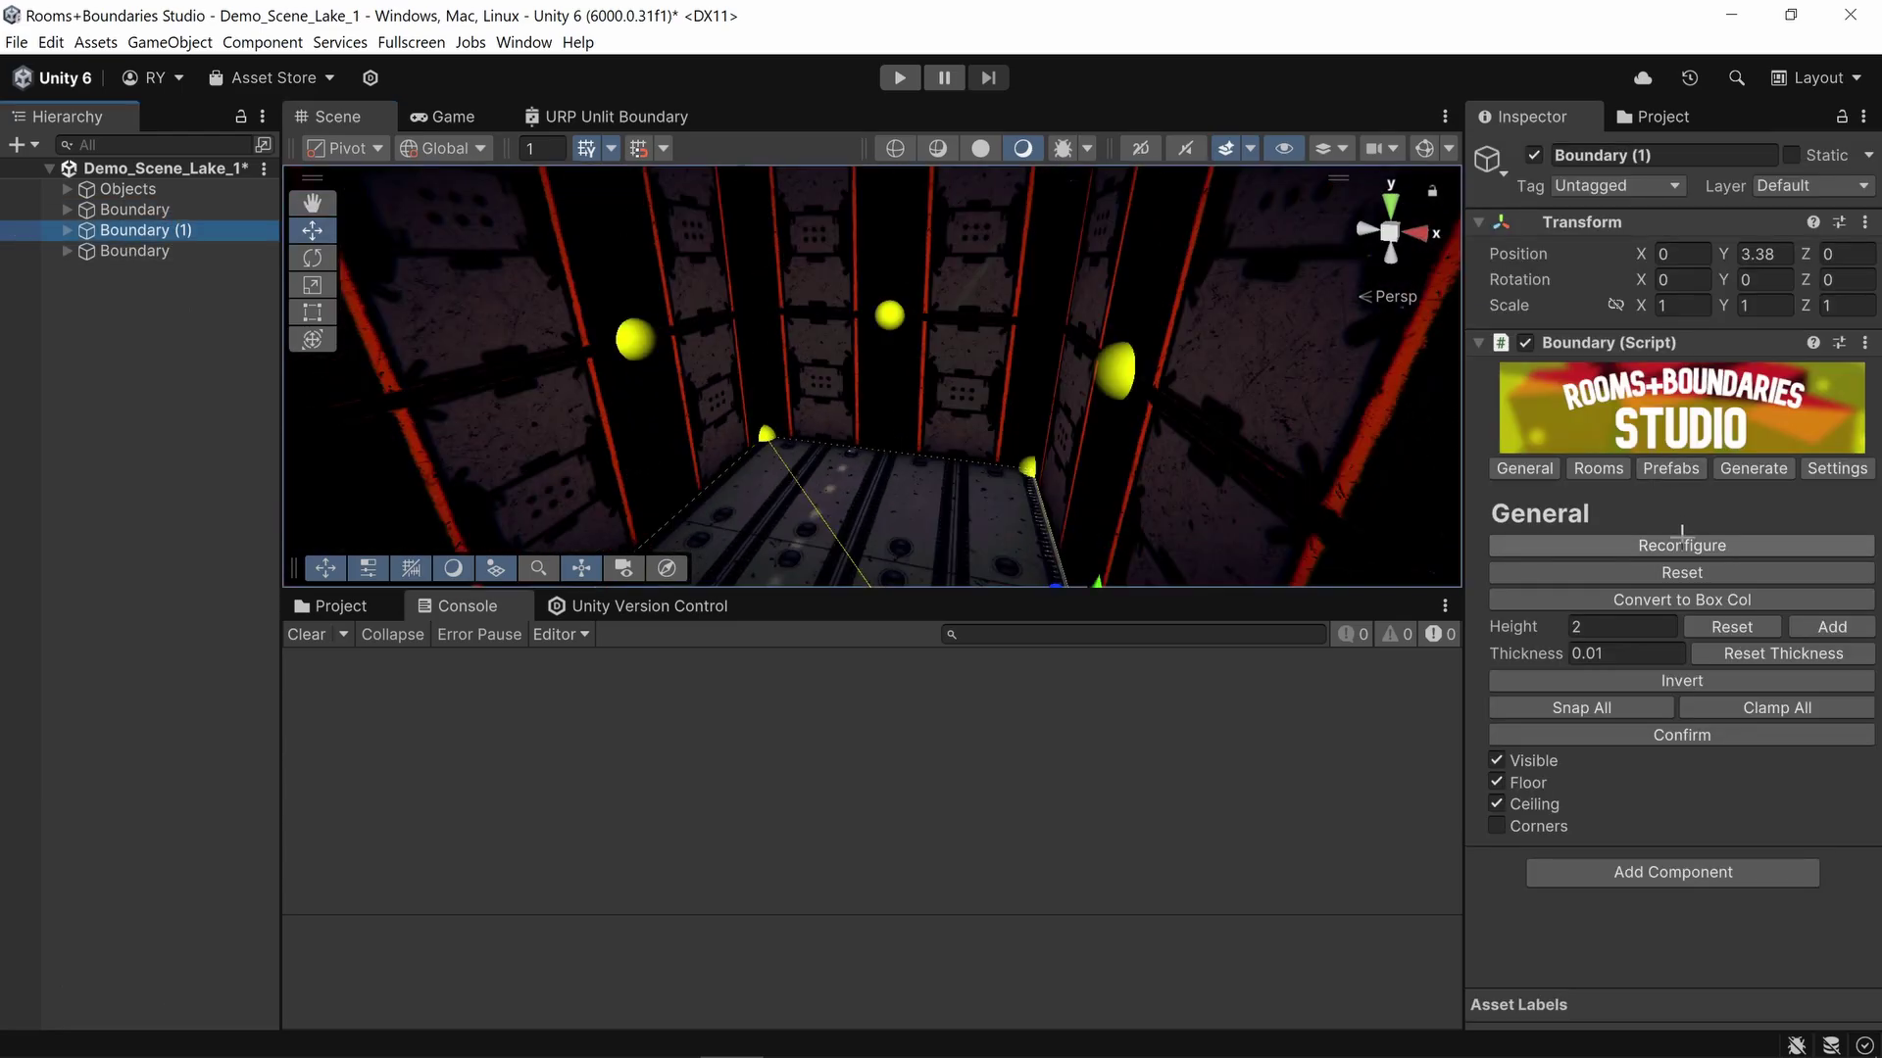
{"action": "left_click", "coordinate": [1654, 572]}
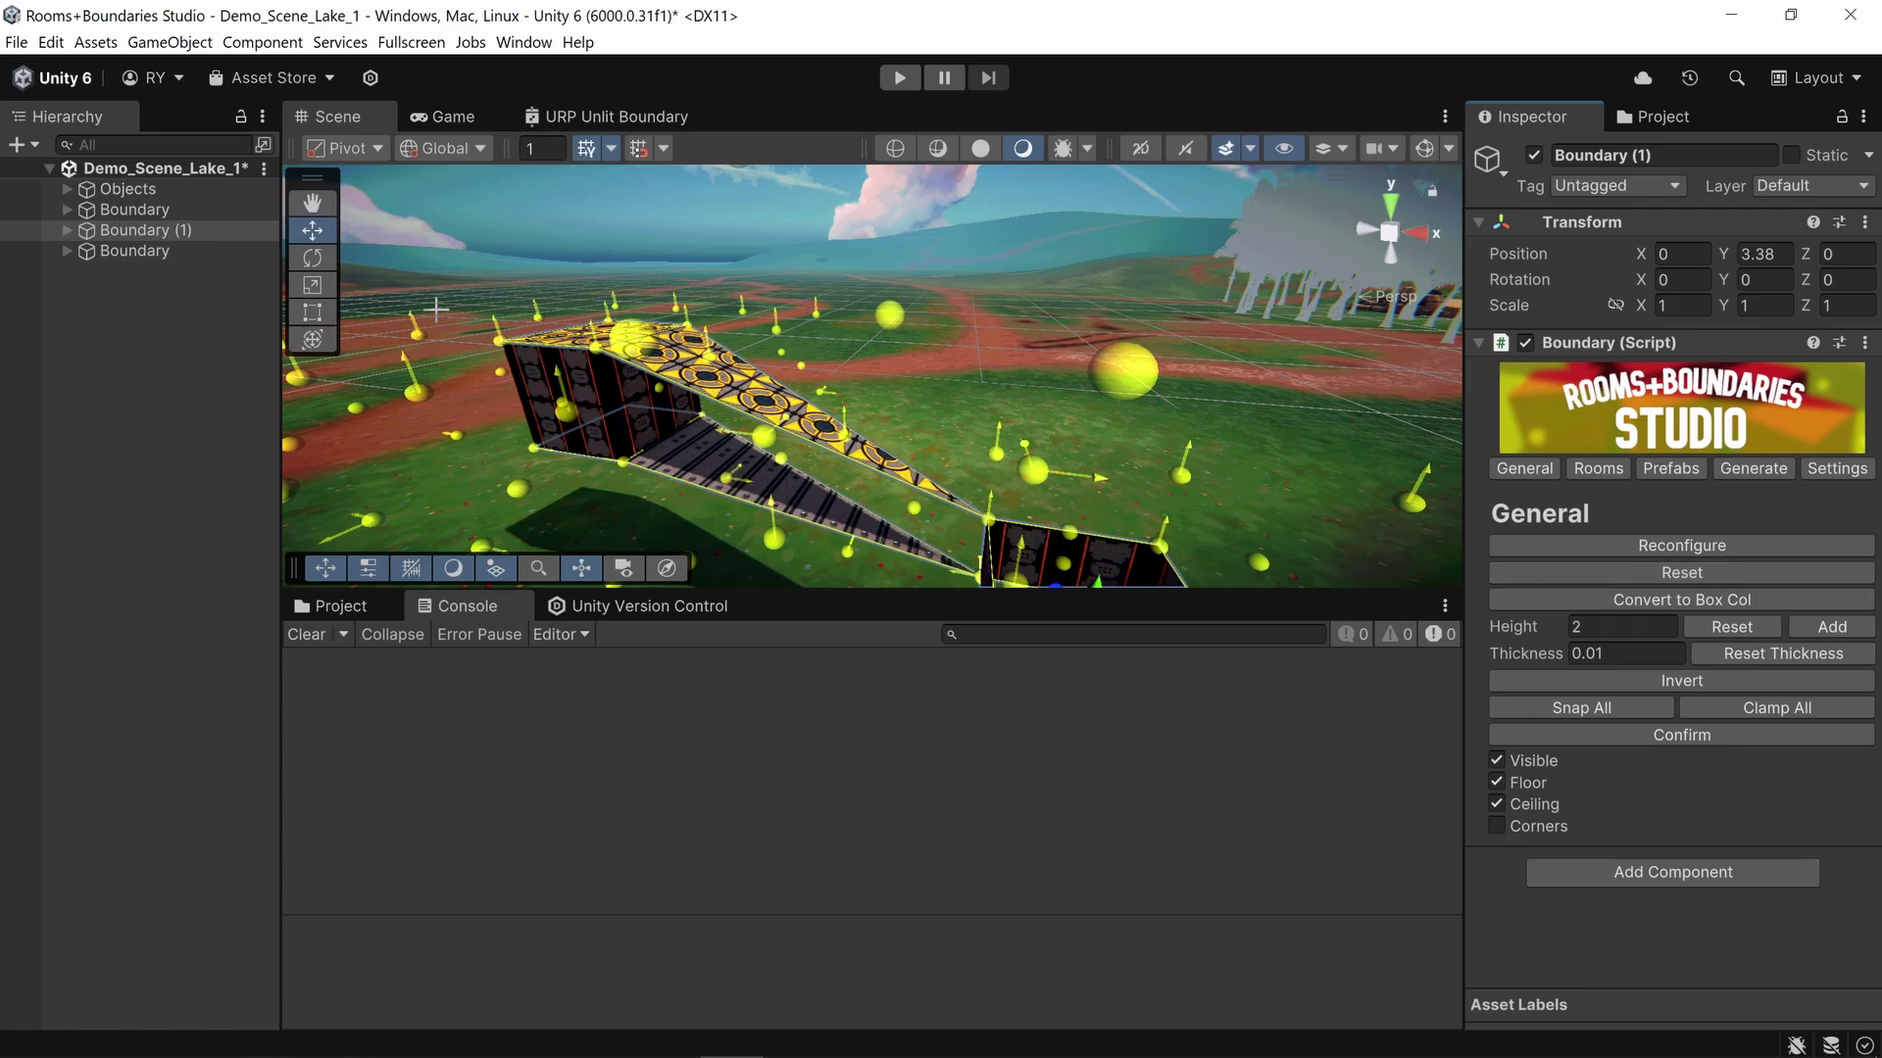
{"action": "left_click", "coordinate": [157, 209]}
{"action": "left_click", "coordinate": [1708, 545]}
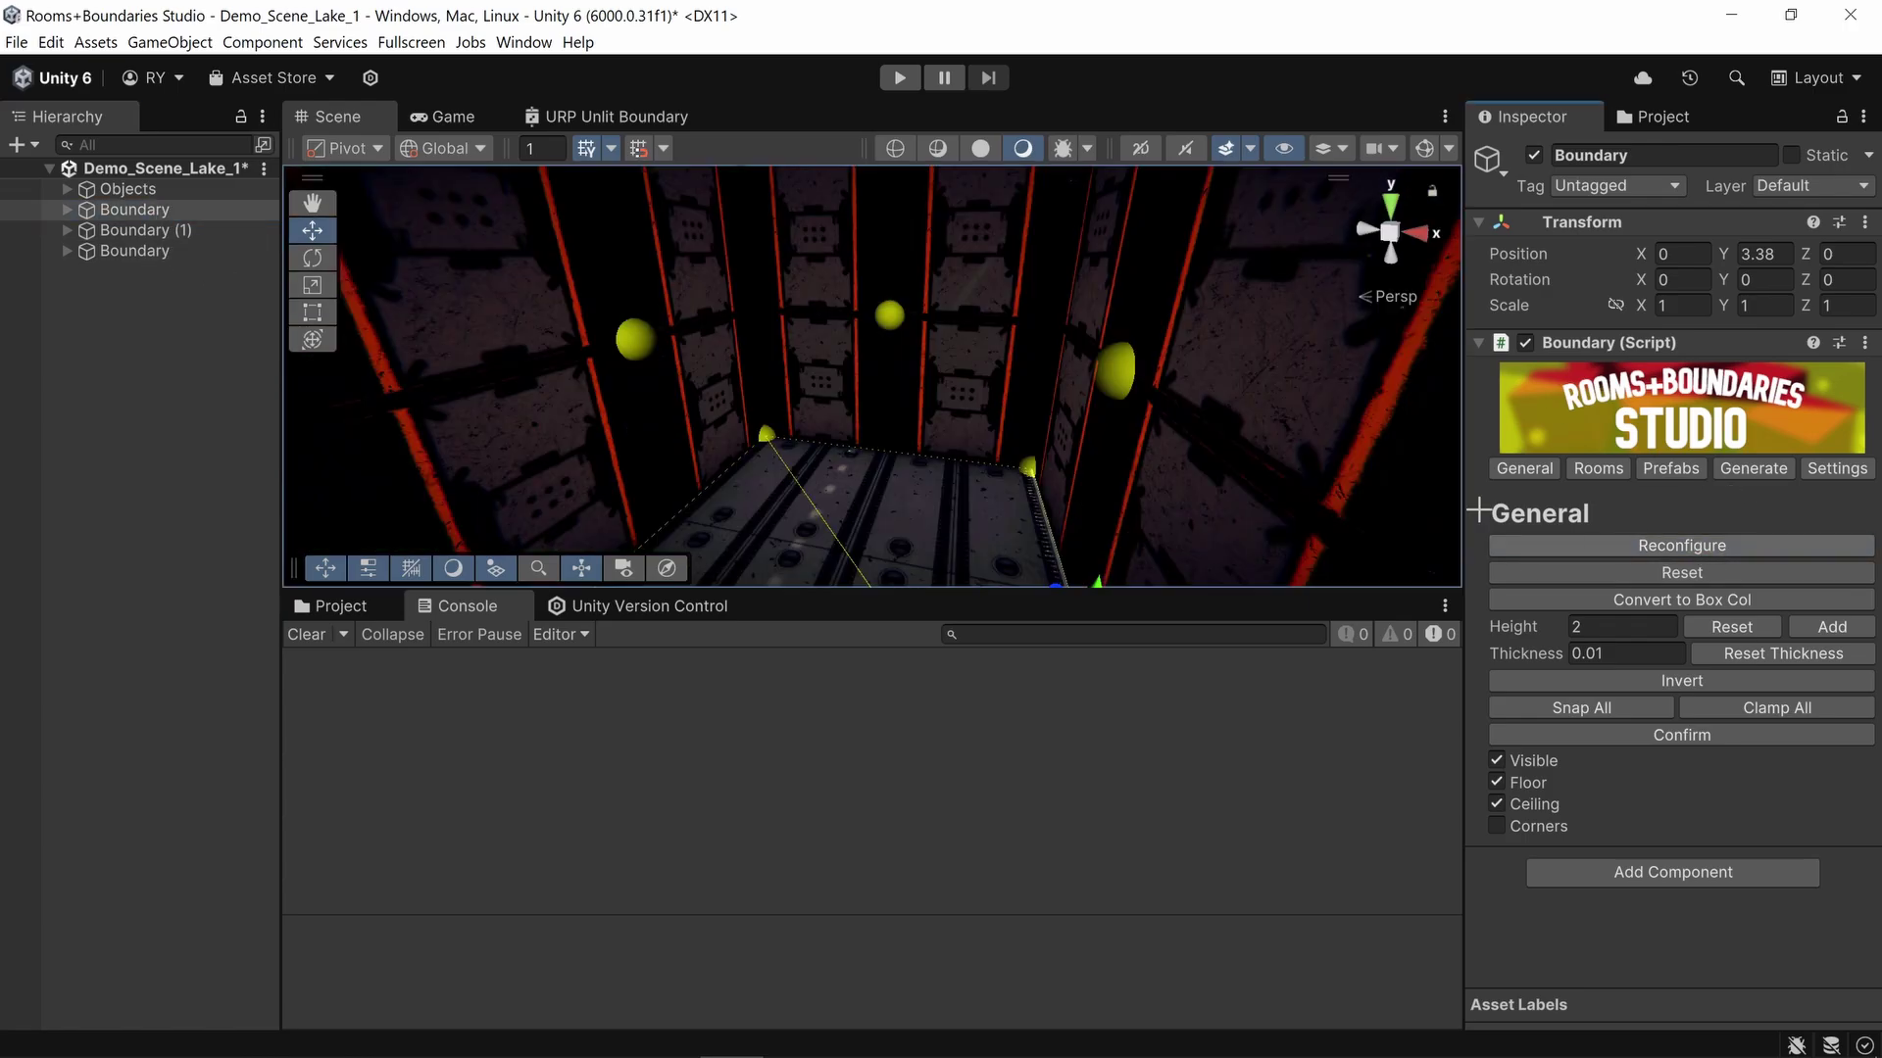
Step: Move Boundary (1) to X -2, Y 6.38 so it adjoins the end of the raised corridor
{"action": "left_click", "coordinate": [994, 420]}
{"action": "left_click_drag", "start_coordinate": [994, 419], "coordinate": [941, 412], "text": "alt"}
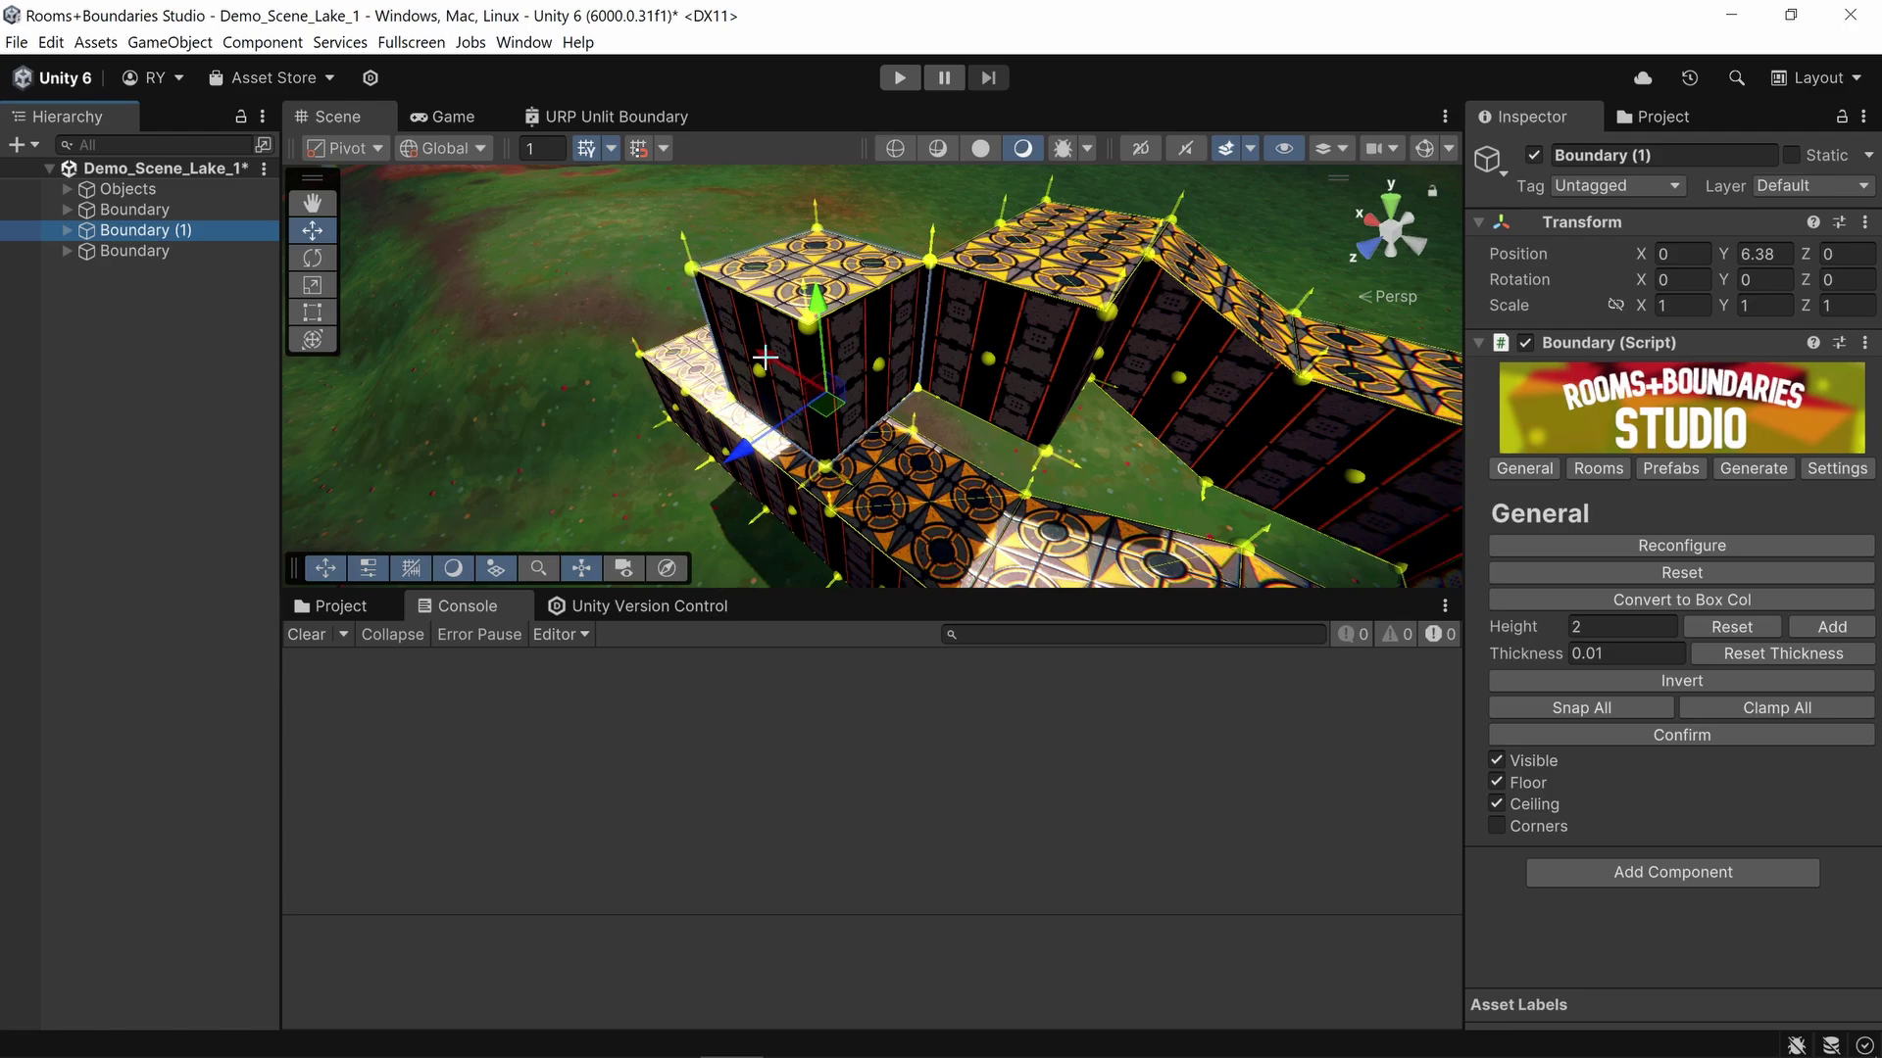
{"action": "left_click_drag", "start_coordinate": [765, 353], "coordinate": [860, 387]}
{"action": "left_click_drag", "start_coordinate": [983, 412], "coordinate": [941, 404], "text": "alt"}
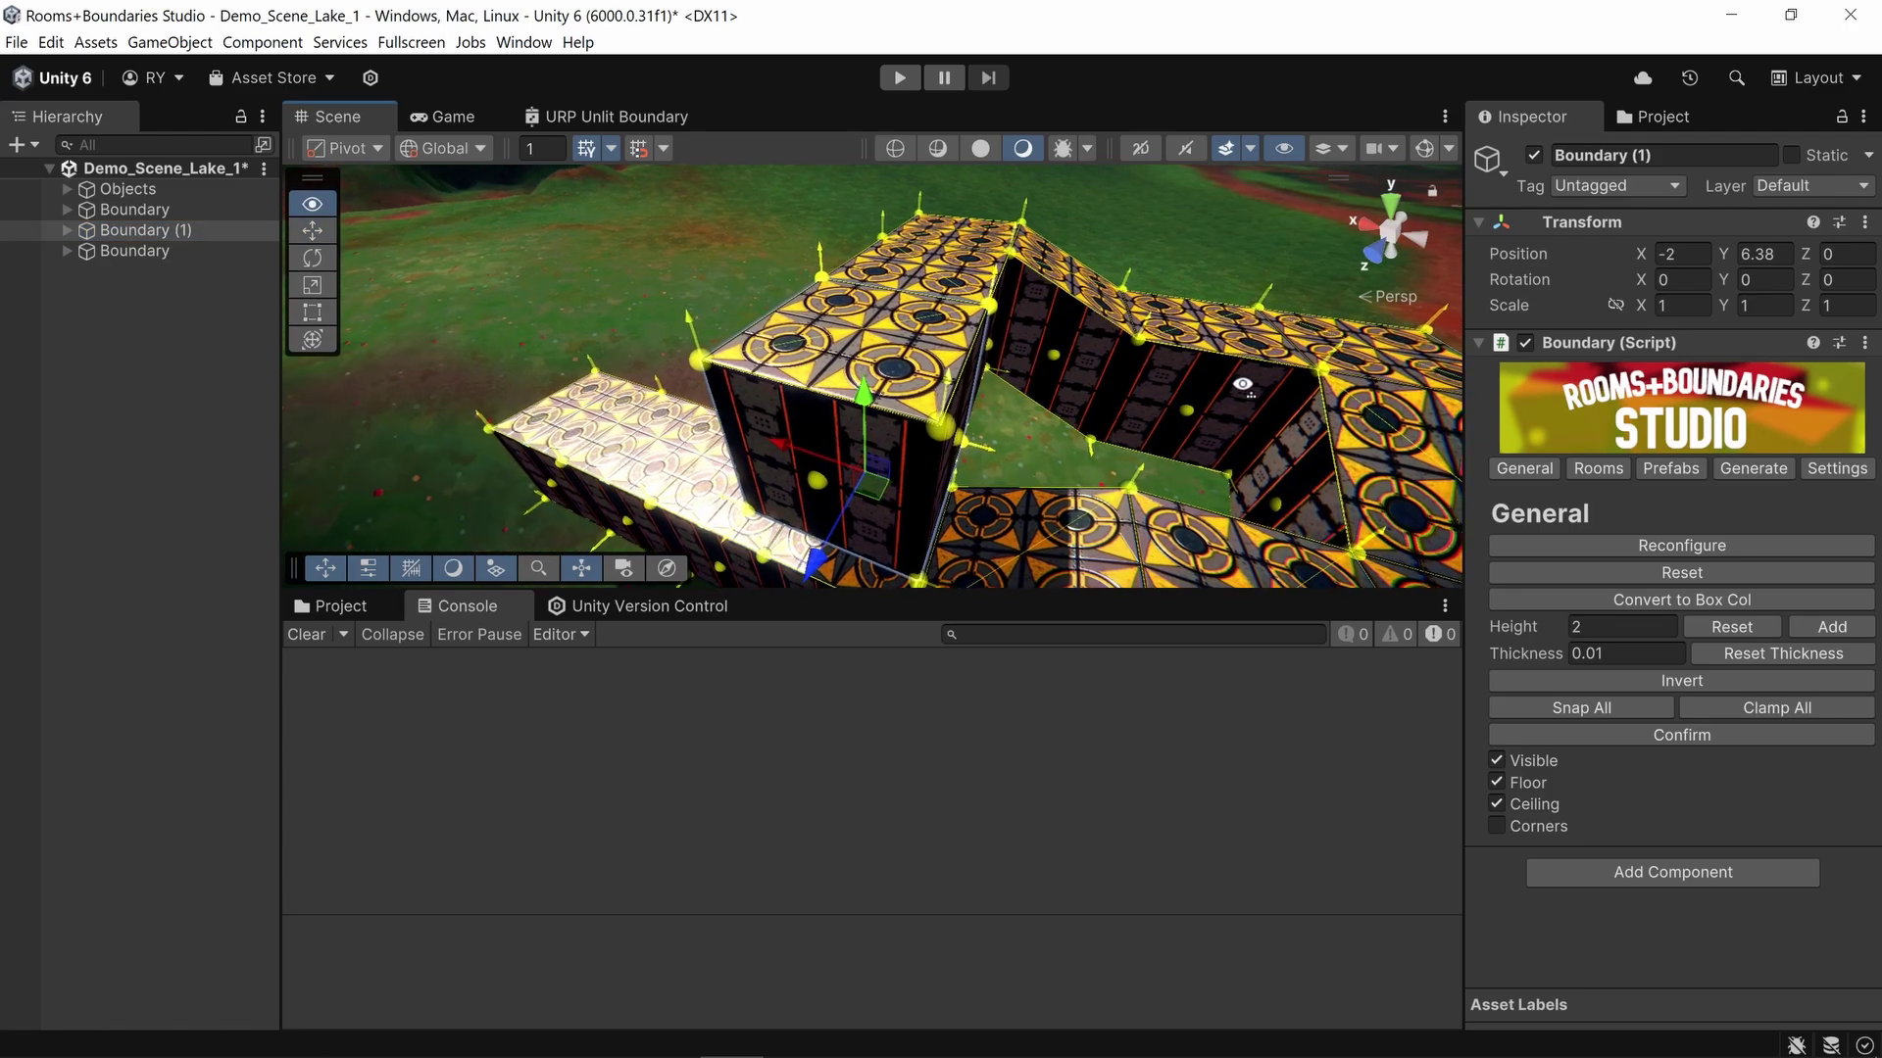
Step: Deactivate the facing walls Node 2 of Boundary (1) and Node 20 of the first Boundary to open a passage
{"action": "scroll", "coordinate": [900, 400], "scroll_direction": "up", "scroll_amount": 5}
{"action": "left_click", "coordinate": [836, 405]}
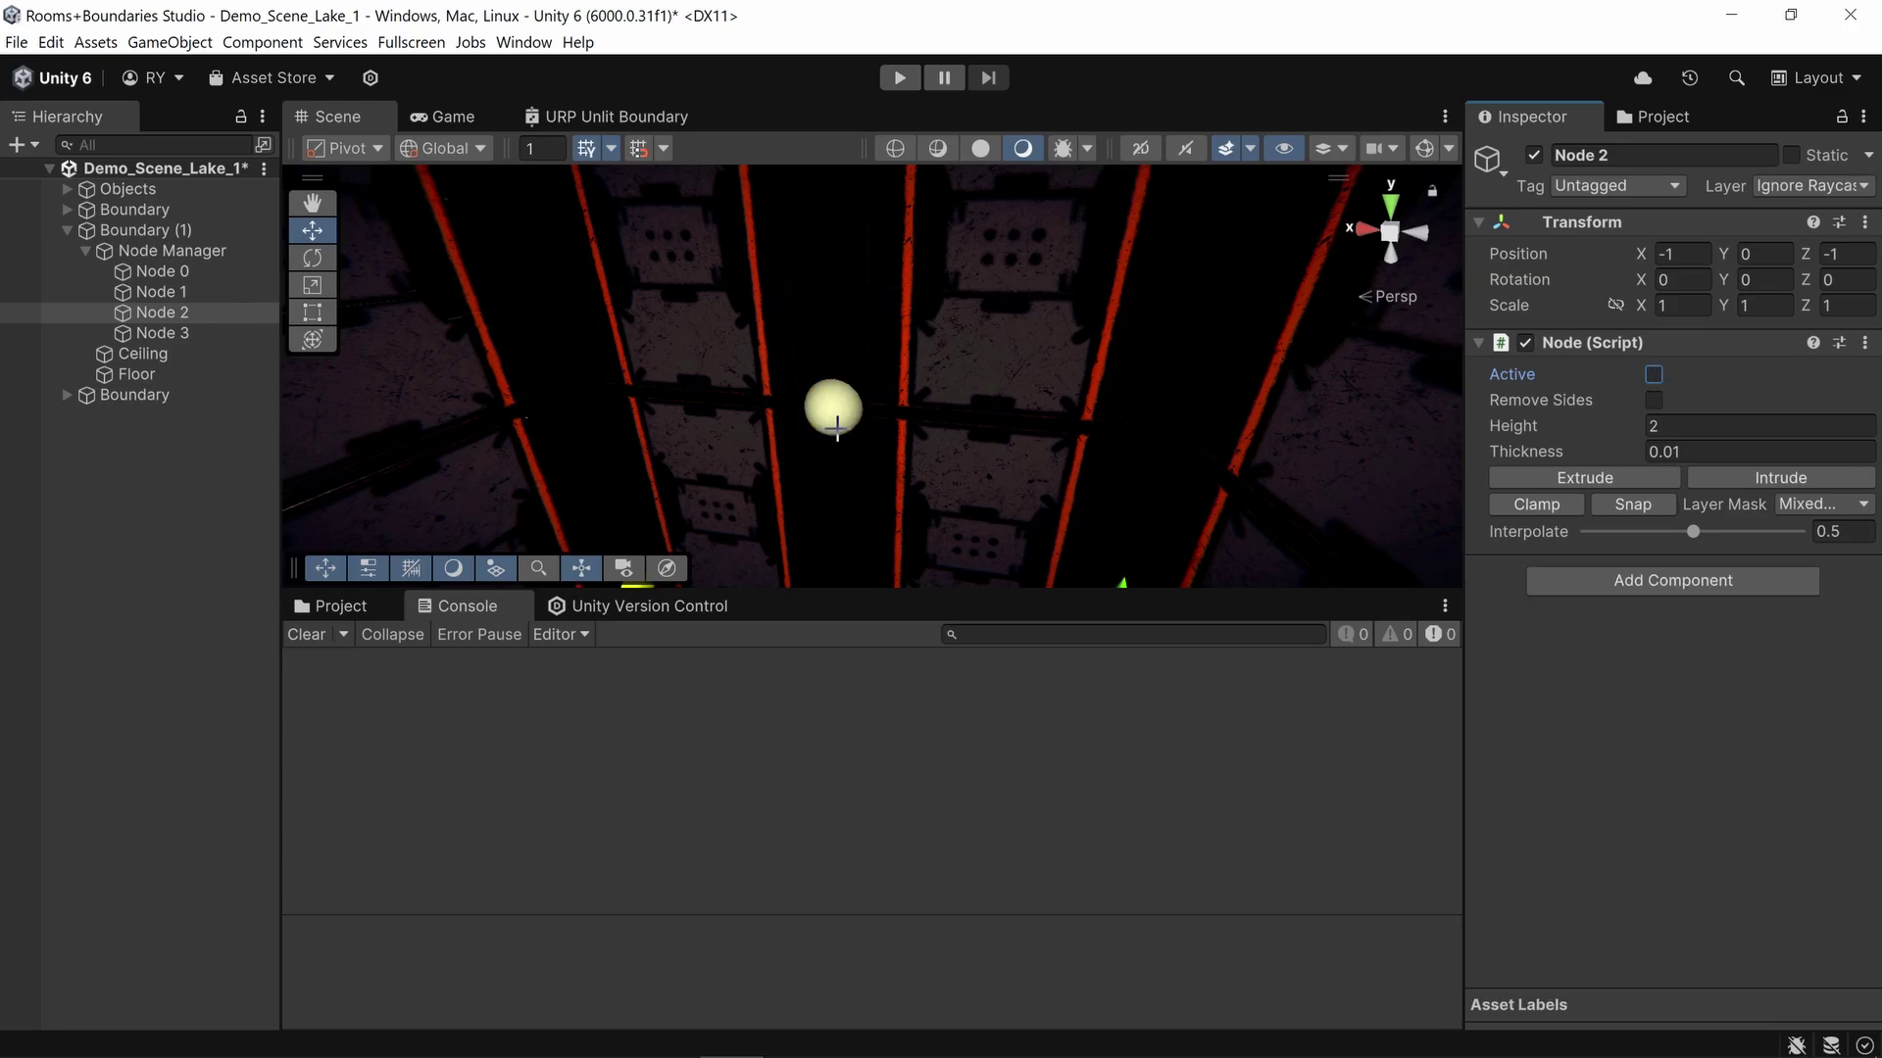
{"action": "left_click", "coordinate": [1197, 390]}
{"action": "left_click", "coordinate": [1653, 374]}
{"action": "right_click_drag", "start_coordinate": [1180, 454], "coordinate": [1768, 398]}
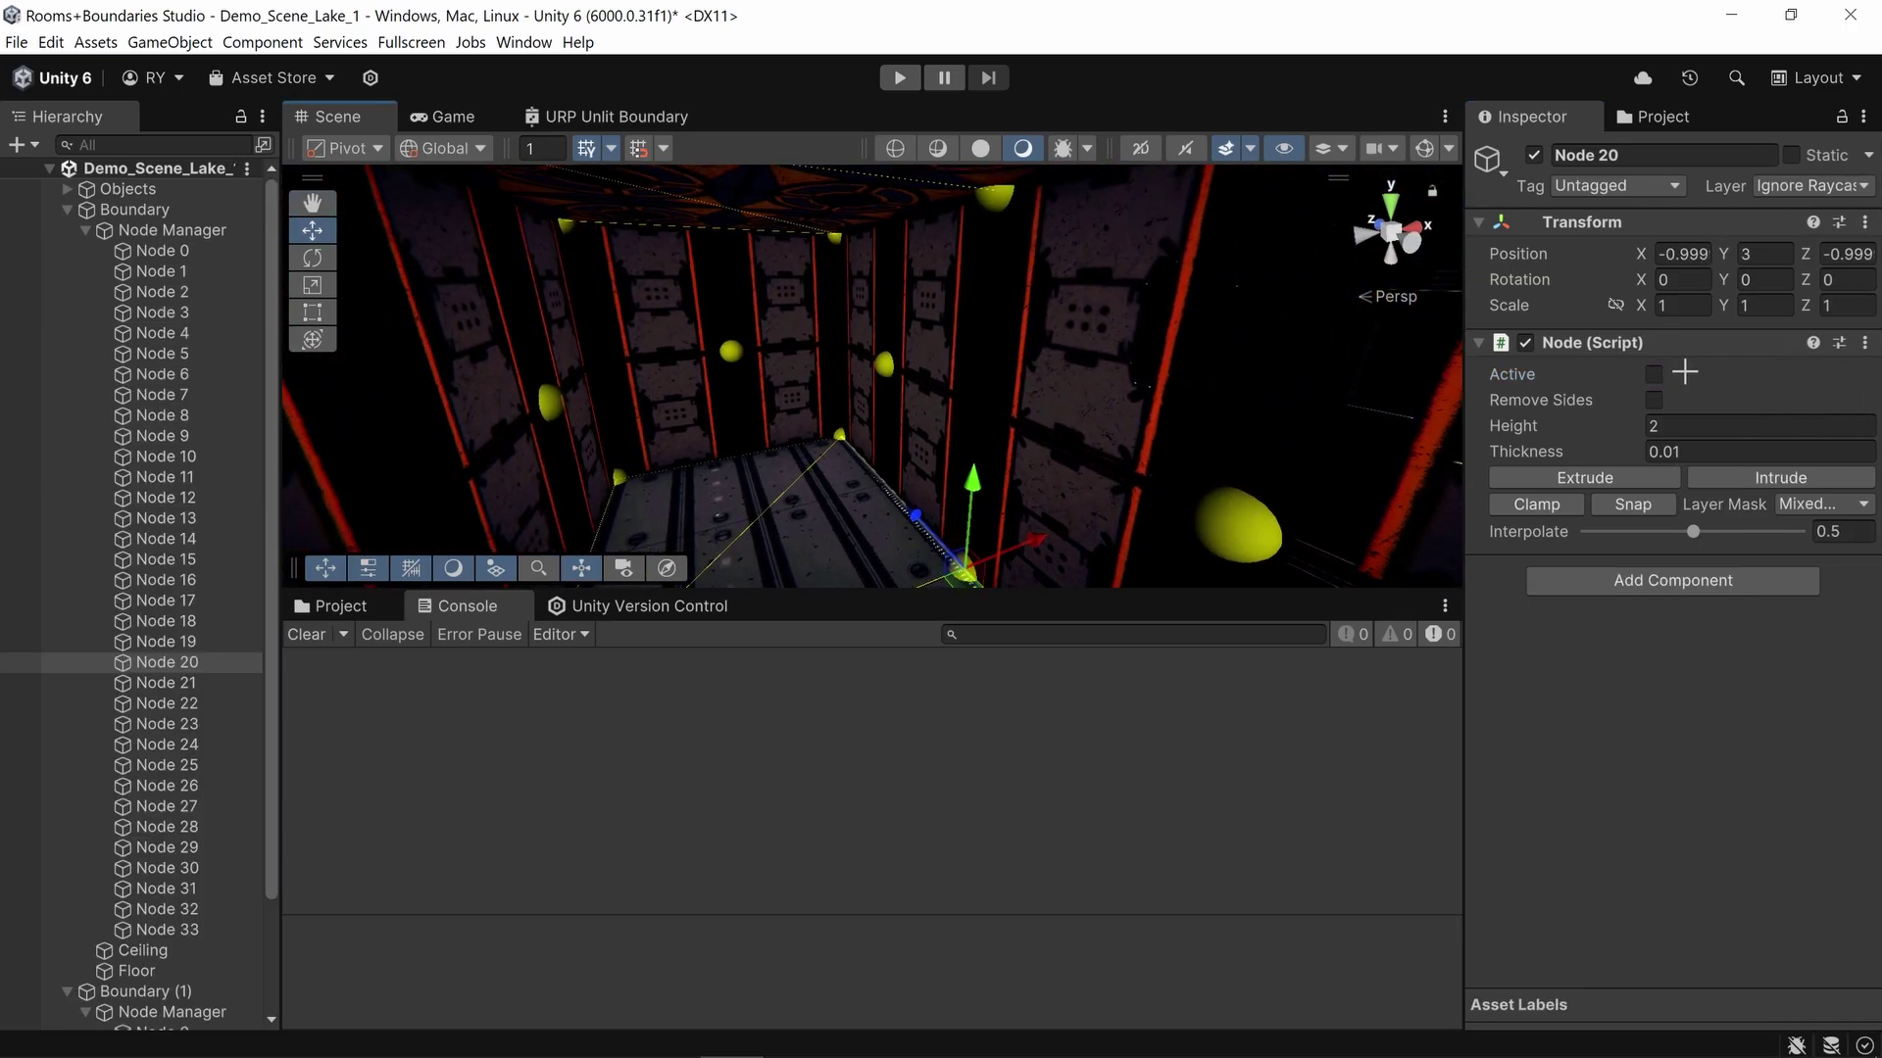
Step: Extrude the end wall of Boundary (1) along Z to Z 5, and extrude the Node 3 side wall there
{"action": "left_click", "coordinate": [786, 323]}
{"action": "left_click", "coordinate": [786, 324]}
{"action": "left_click", "coordinate": [836, 408]}
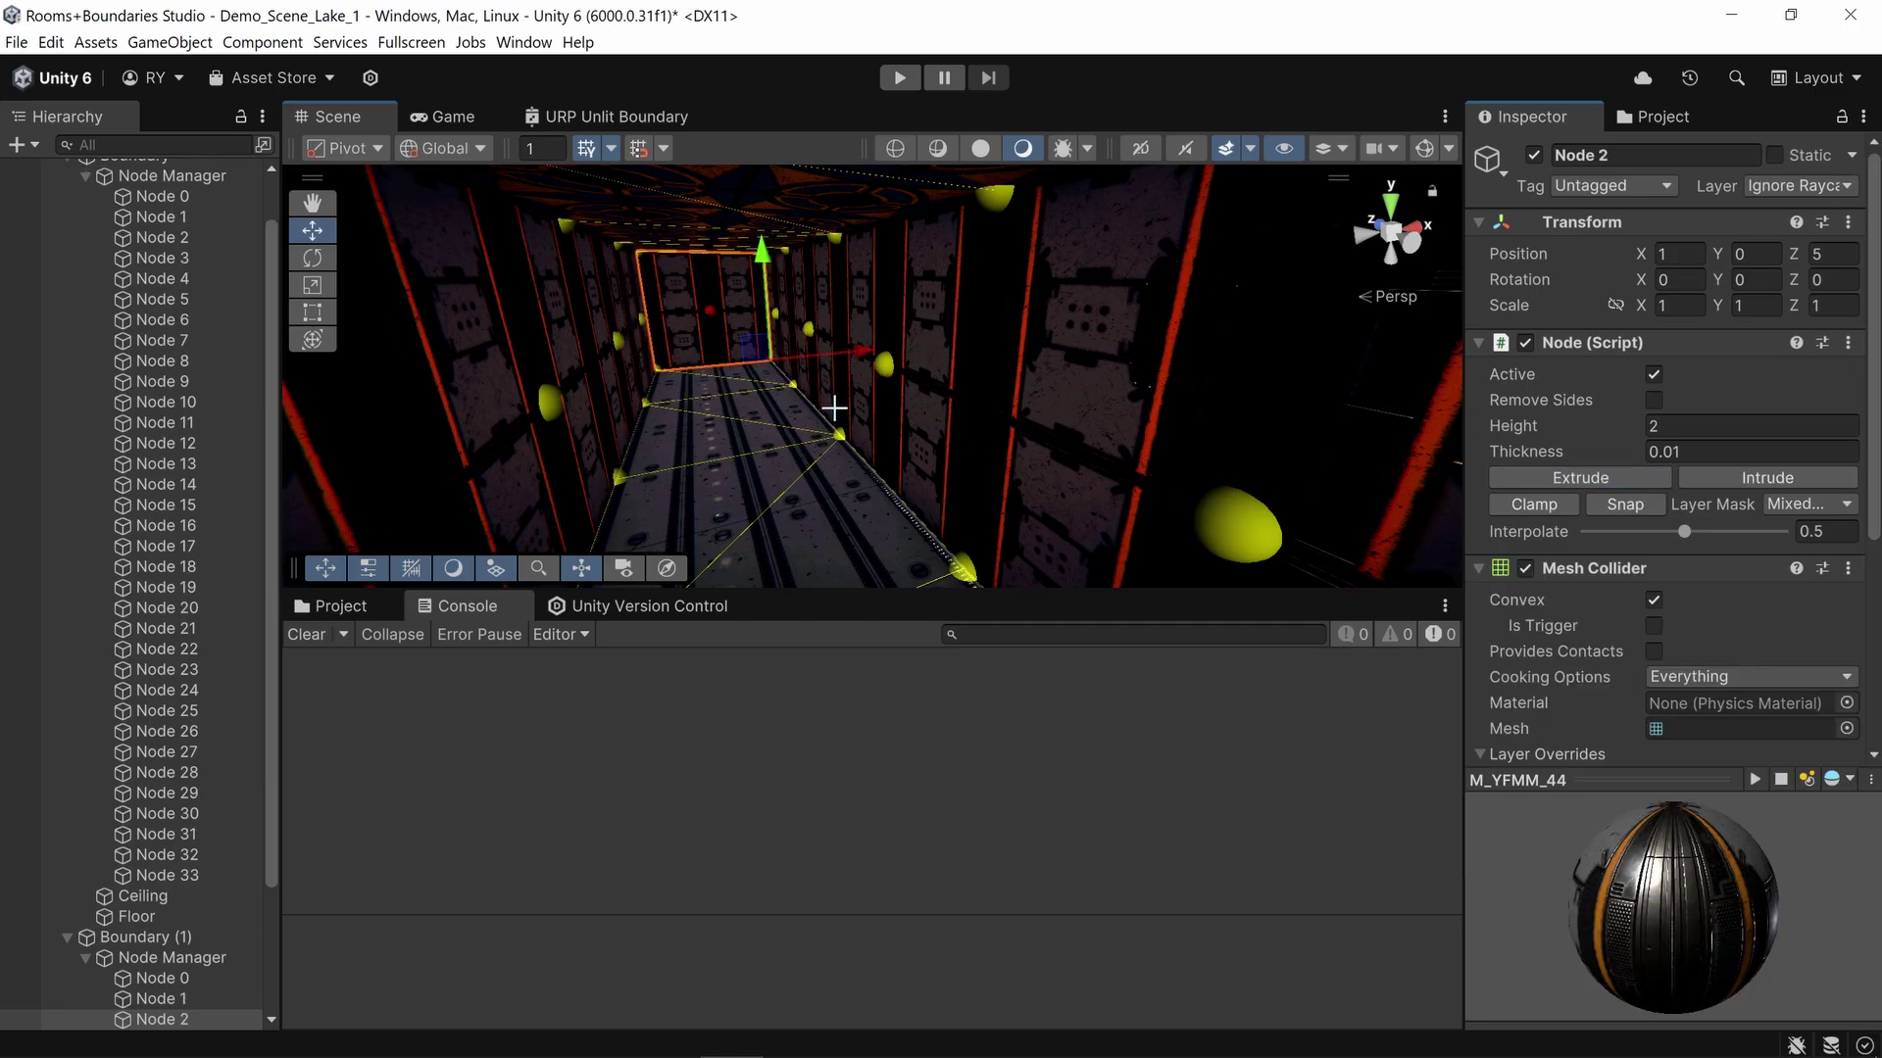
{"action": "right_click_drag", "start_coordinate": [836, 408], "coordinate": [686, 324]}
{"action": "left_click", "coordinate": [731, 412]}
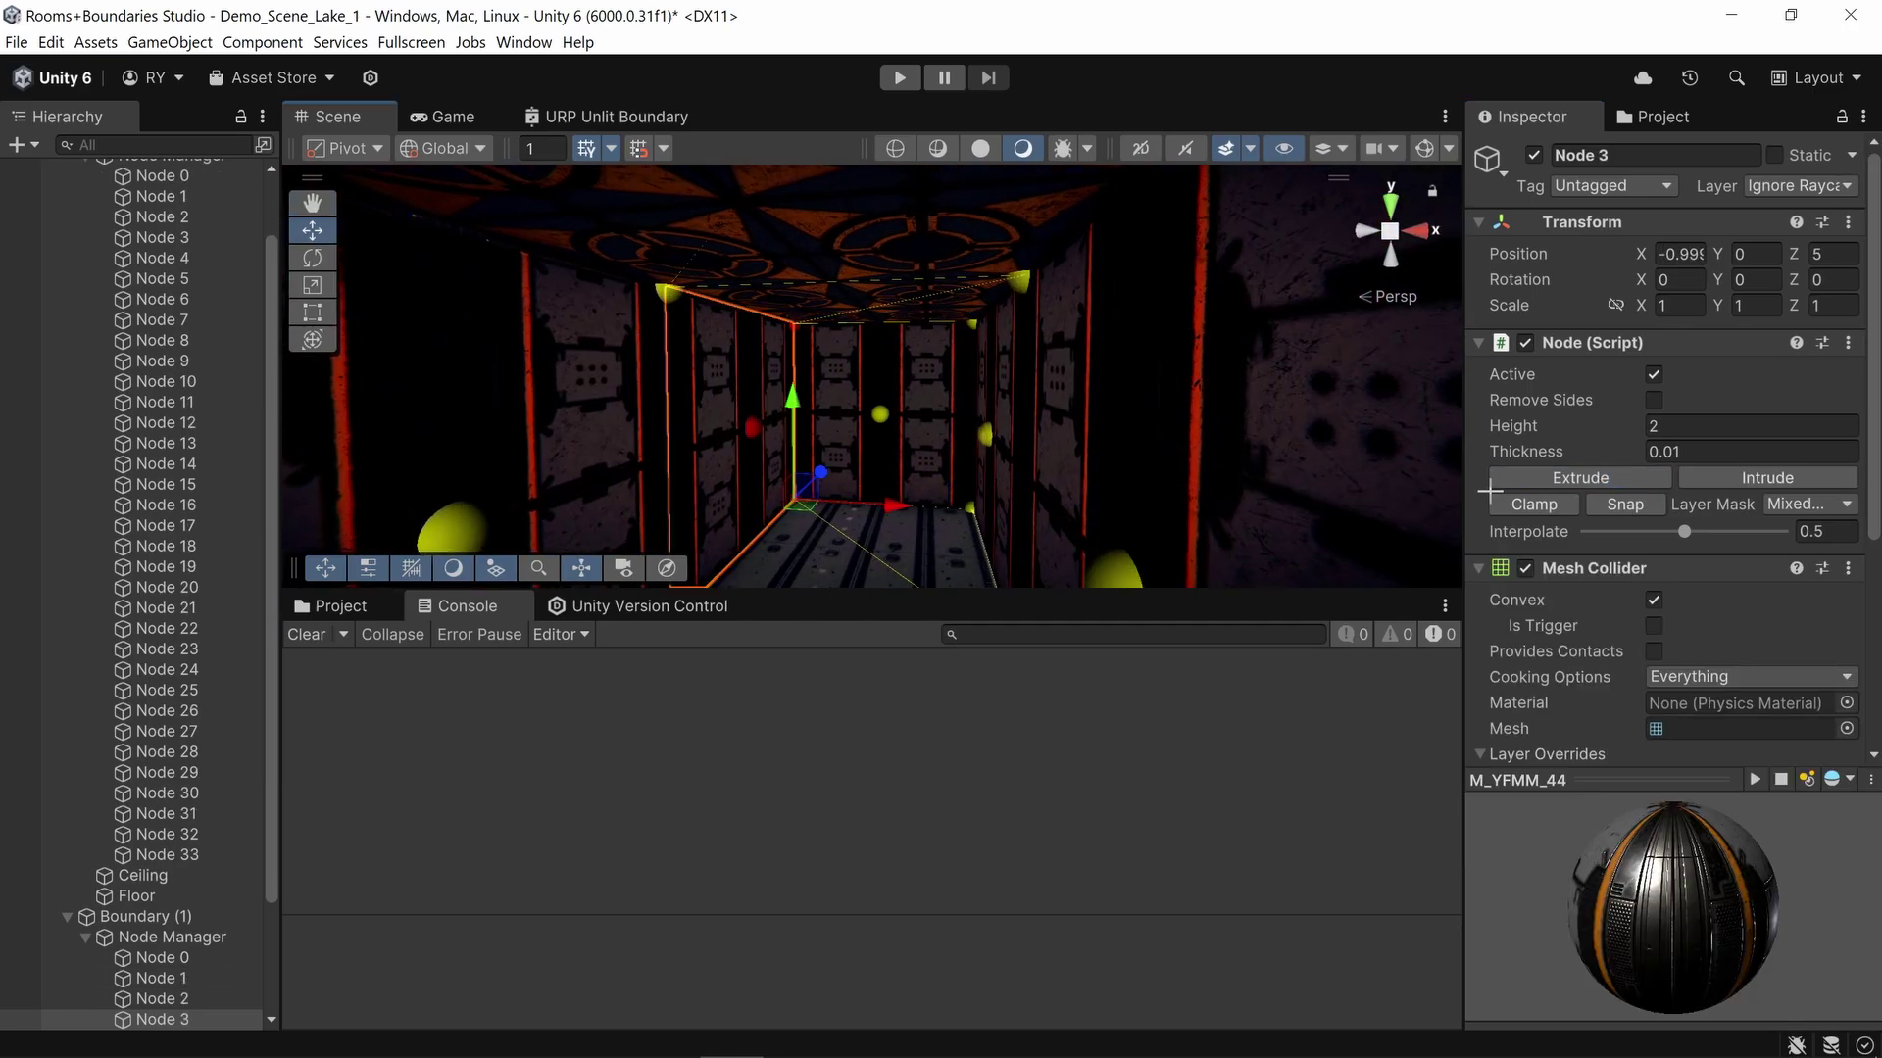
{"action": "left_click", "coordinate": [1626, 478]}
Step: Examine the Settings options of the first Boundary, Boundary (1) and the last Boundary
{"action": "left_click", "coordinate": [1834, 469]}
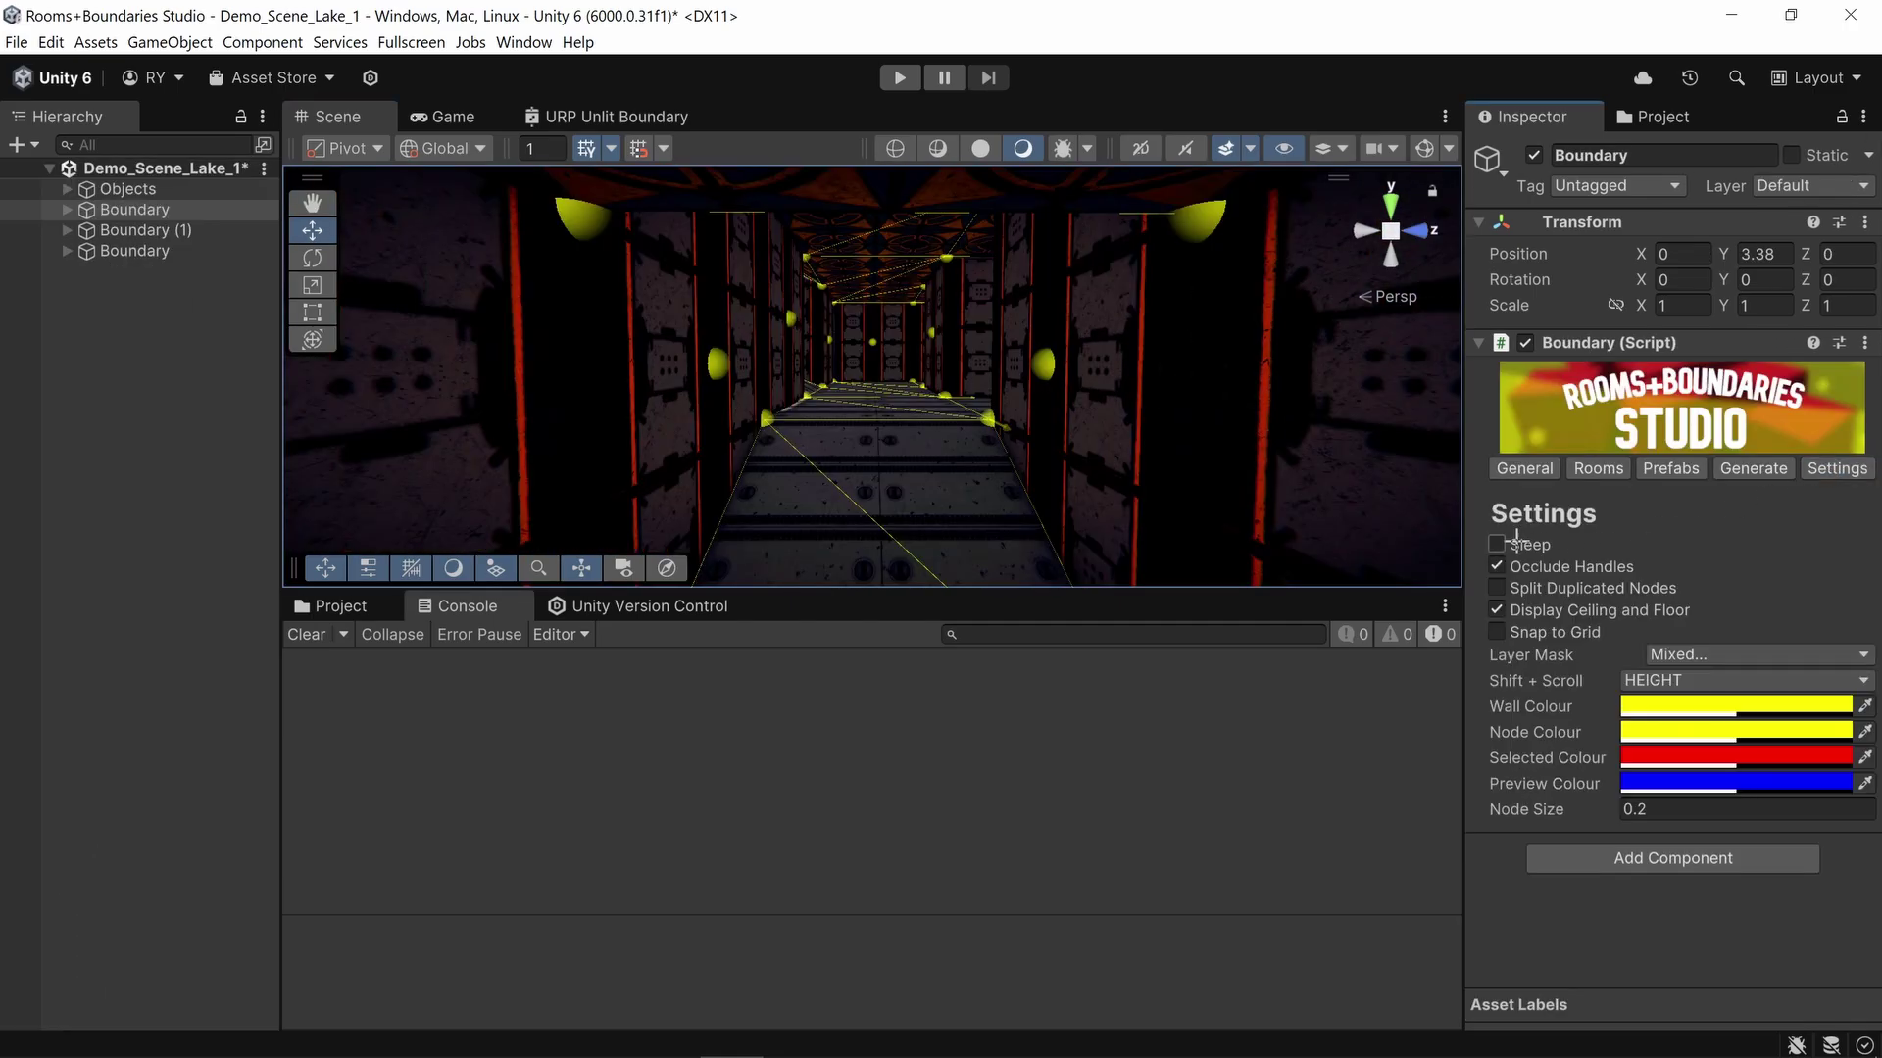
{"action": "left_click", "coordinate": [178, 230]}
{"action": "left_click", "coordinate": [1835, 470]}
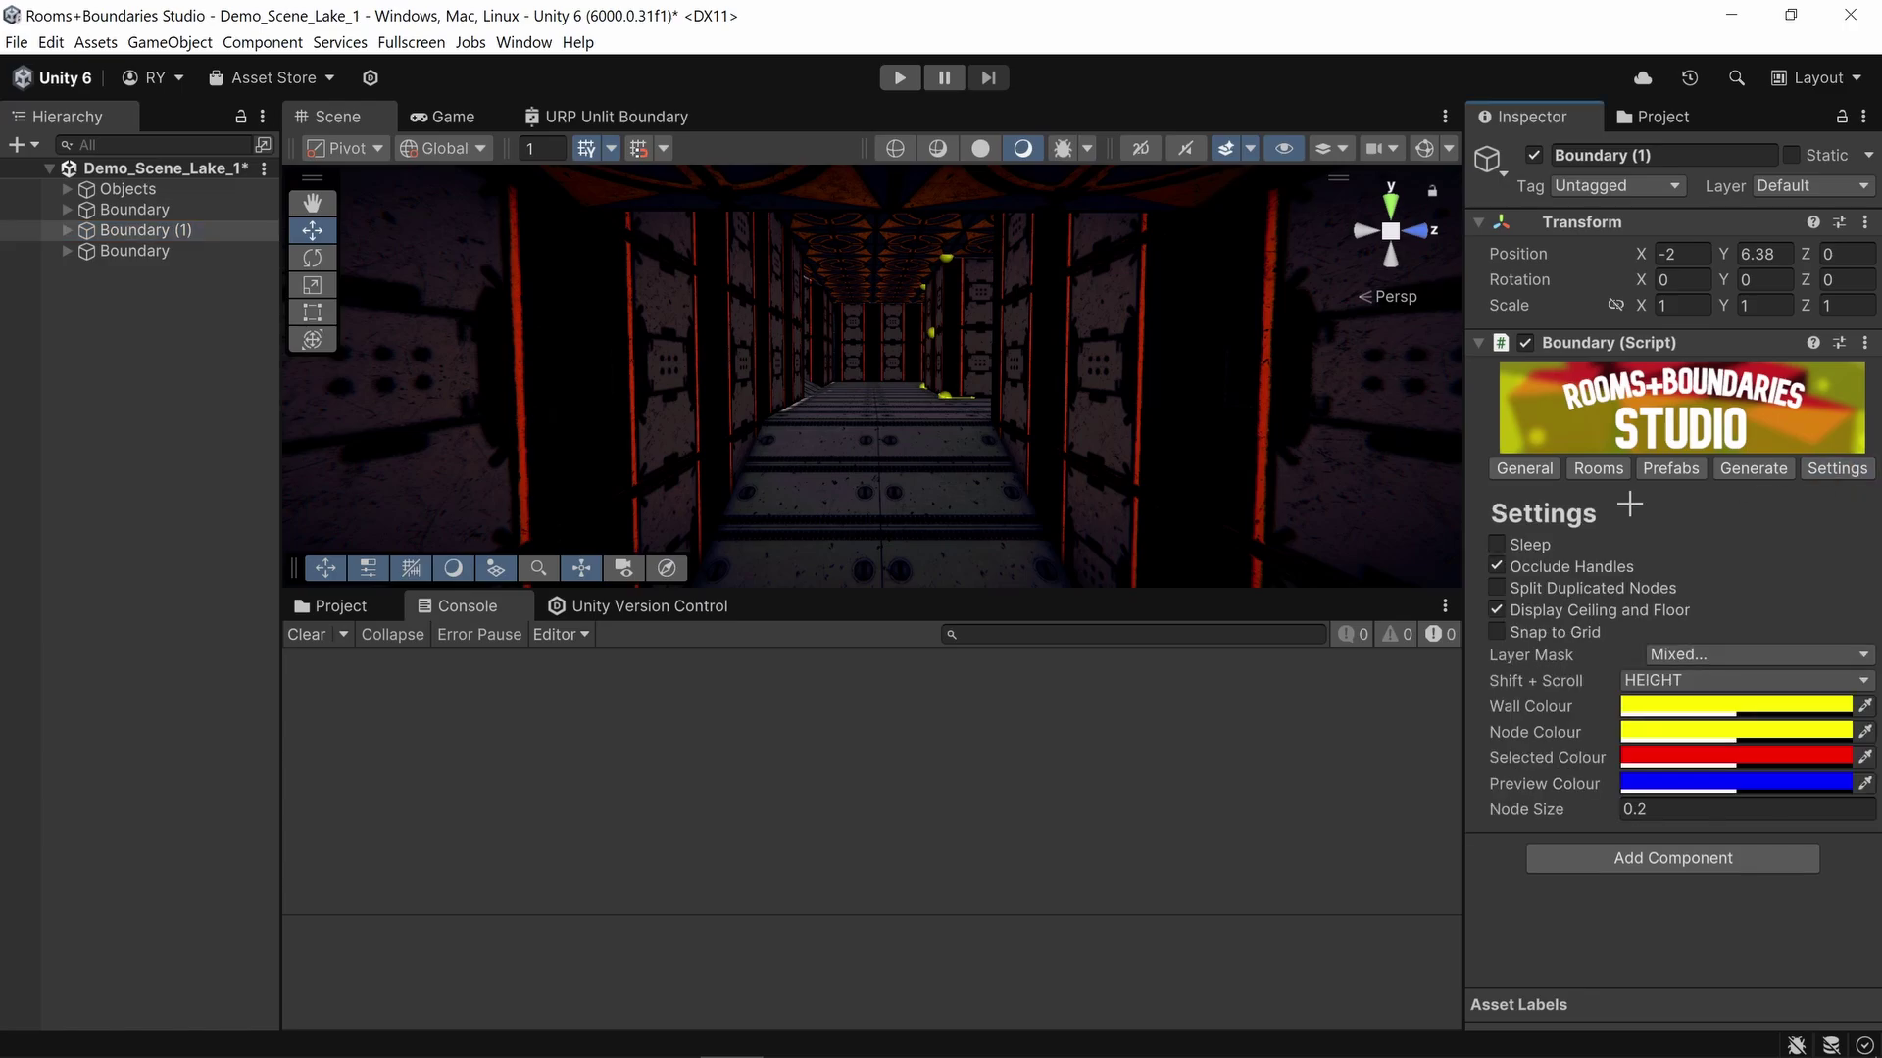
{"action": "left_click", "coordinate": [135, 250]}
{"action": "left_click", "coordinate": [1860, 470]}
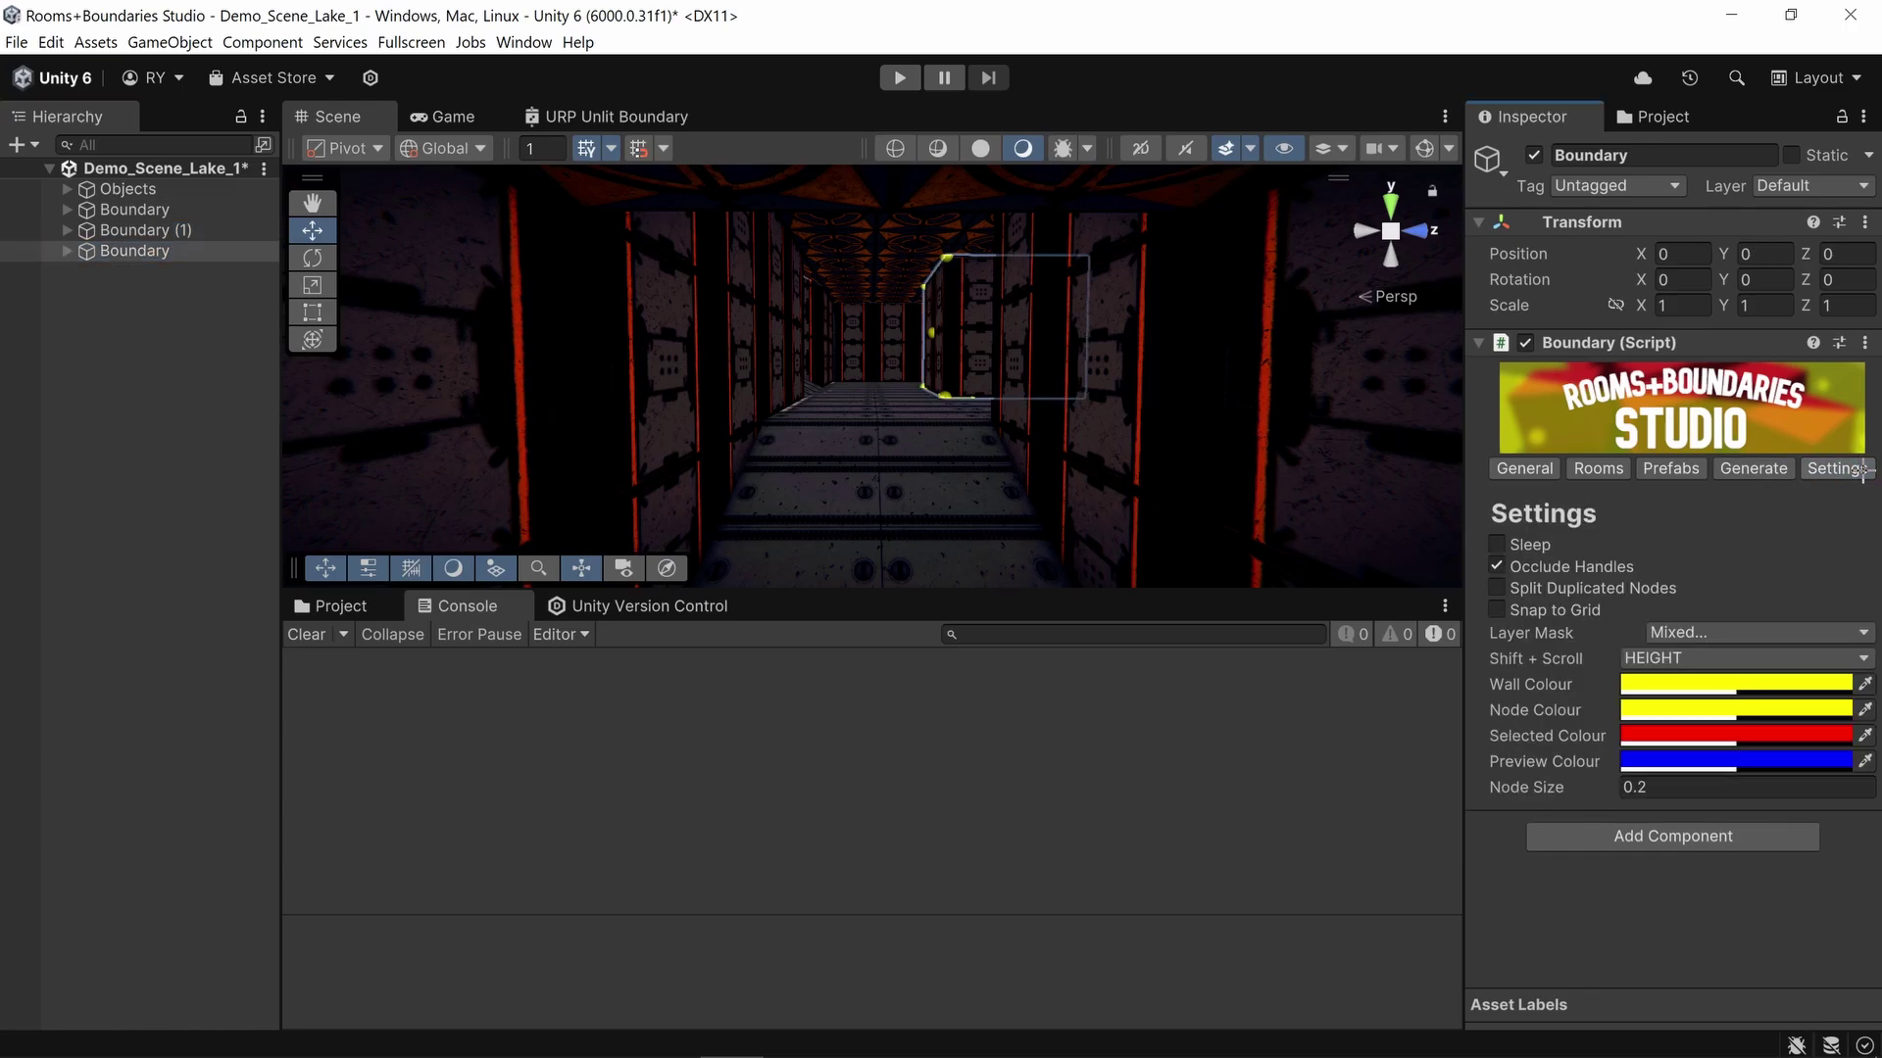
Step: Turn off Rooms and Visible for the last Boundary, the inner block in the middle of the room
{"action": "left_click", "coordinate": [941, 389]}
{"action": "right_click_drag", "start_coordinate": [510, 372], "coordinate": [1098, 535]}
{"action": "left_click", "coordinate": [1099, 535]}
{"action": "double_click", "coordinate": [173, 253]}
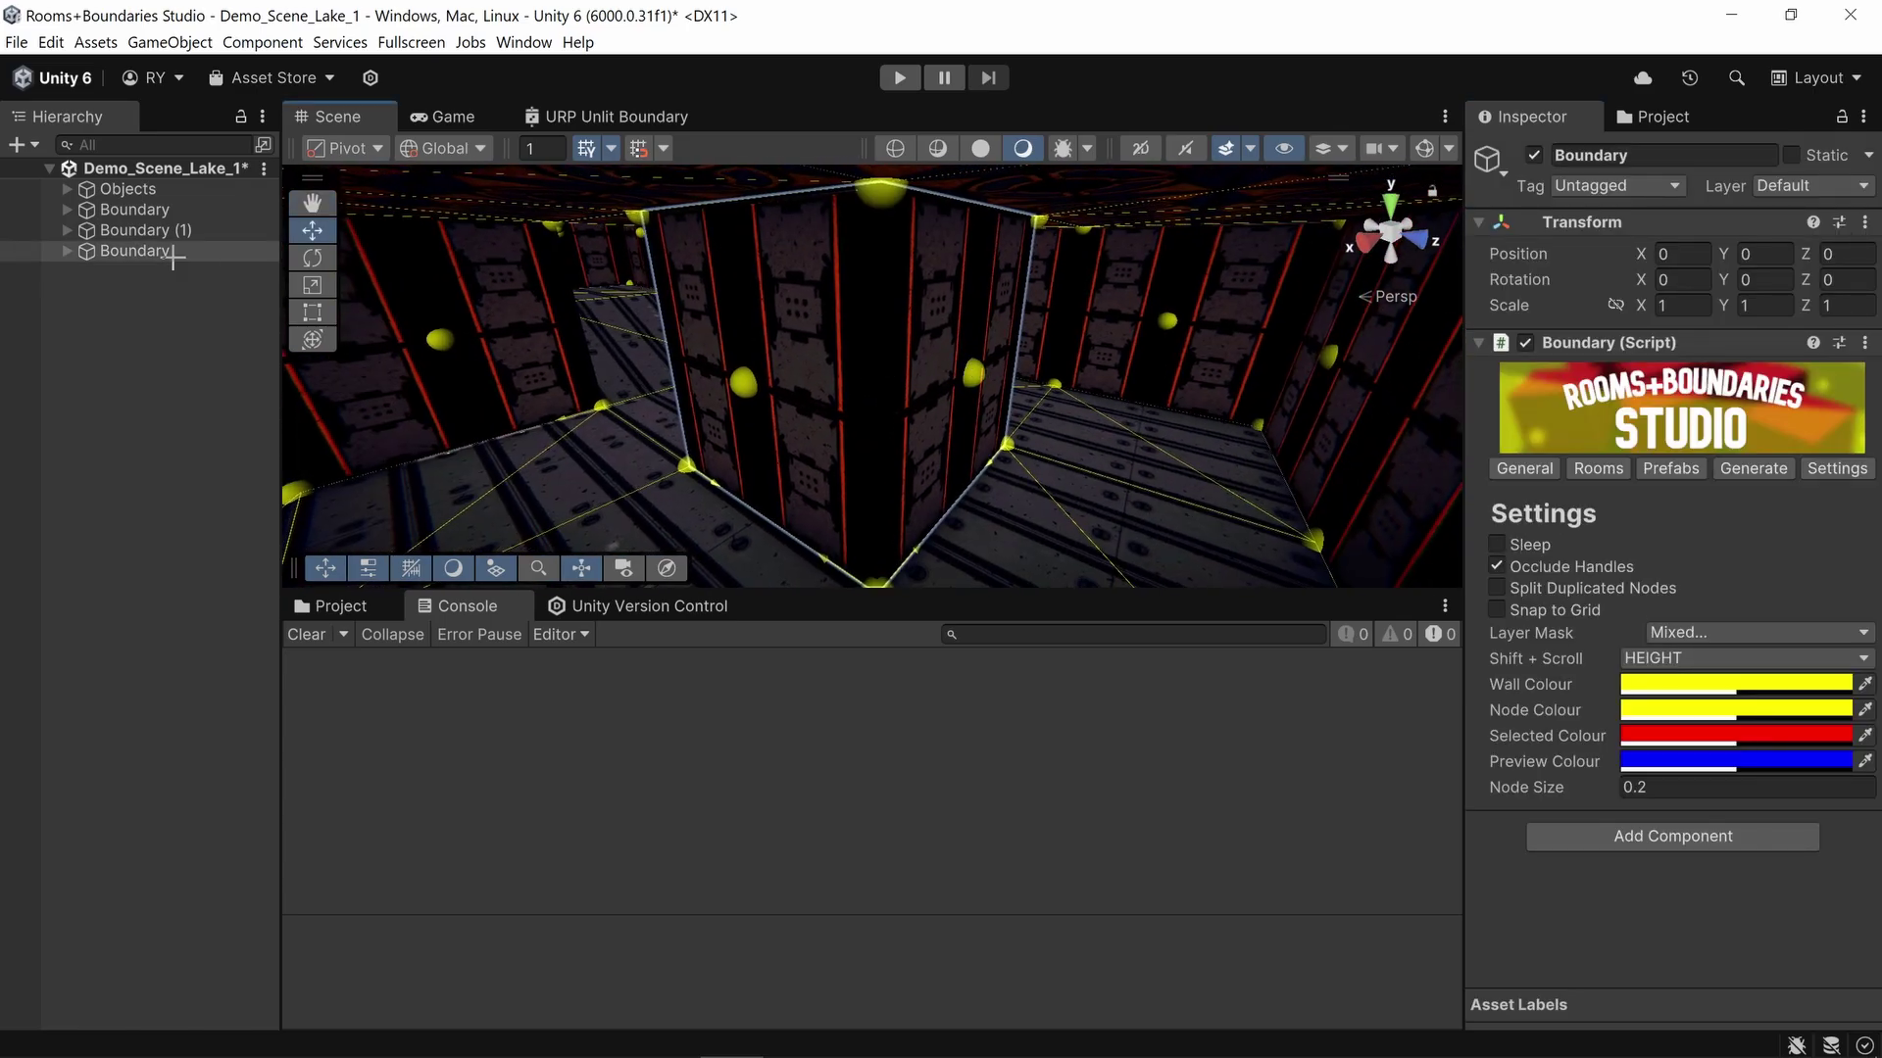
{"action": "left_click", "coordinate": [152, 230]}
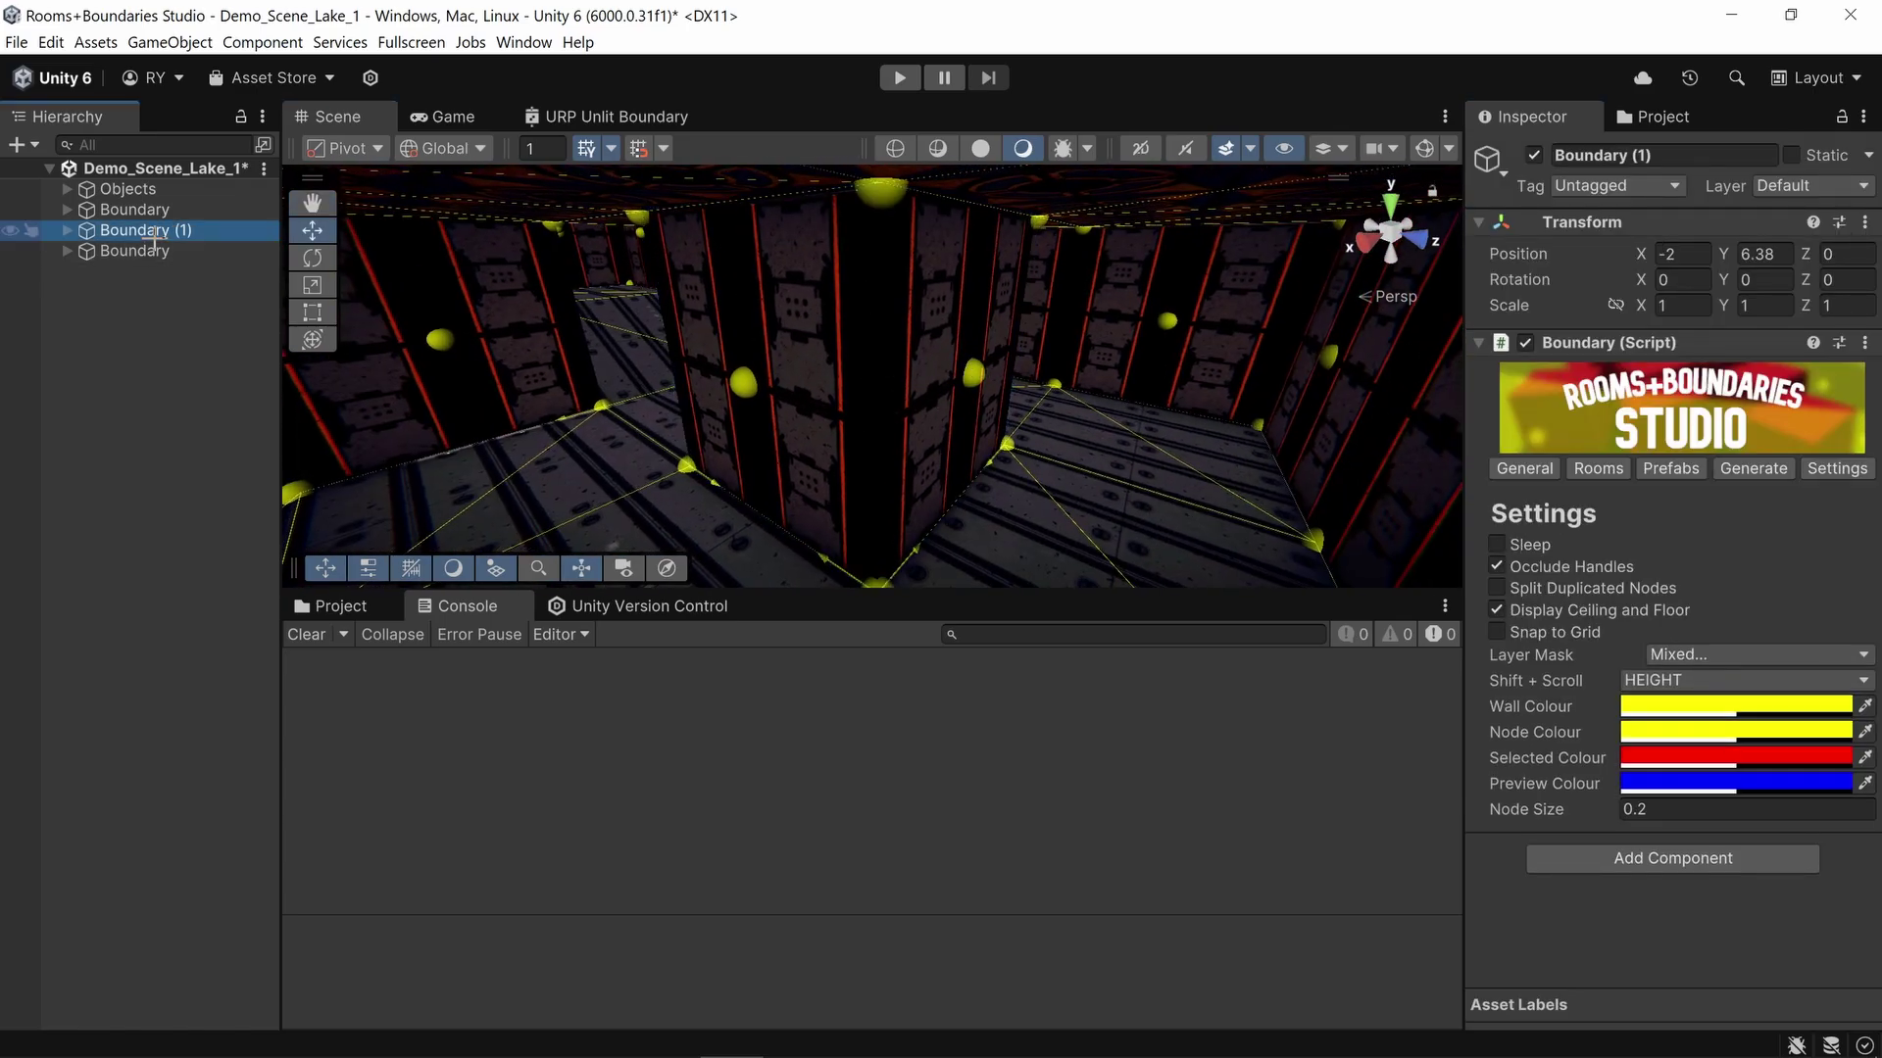
{"action": "left_click", "coordinate": [152, 251]}
{"action": "left_click", "coordinate": [1538, 469]}
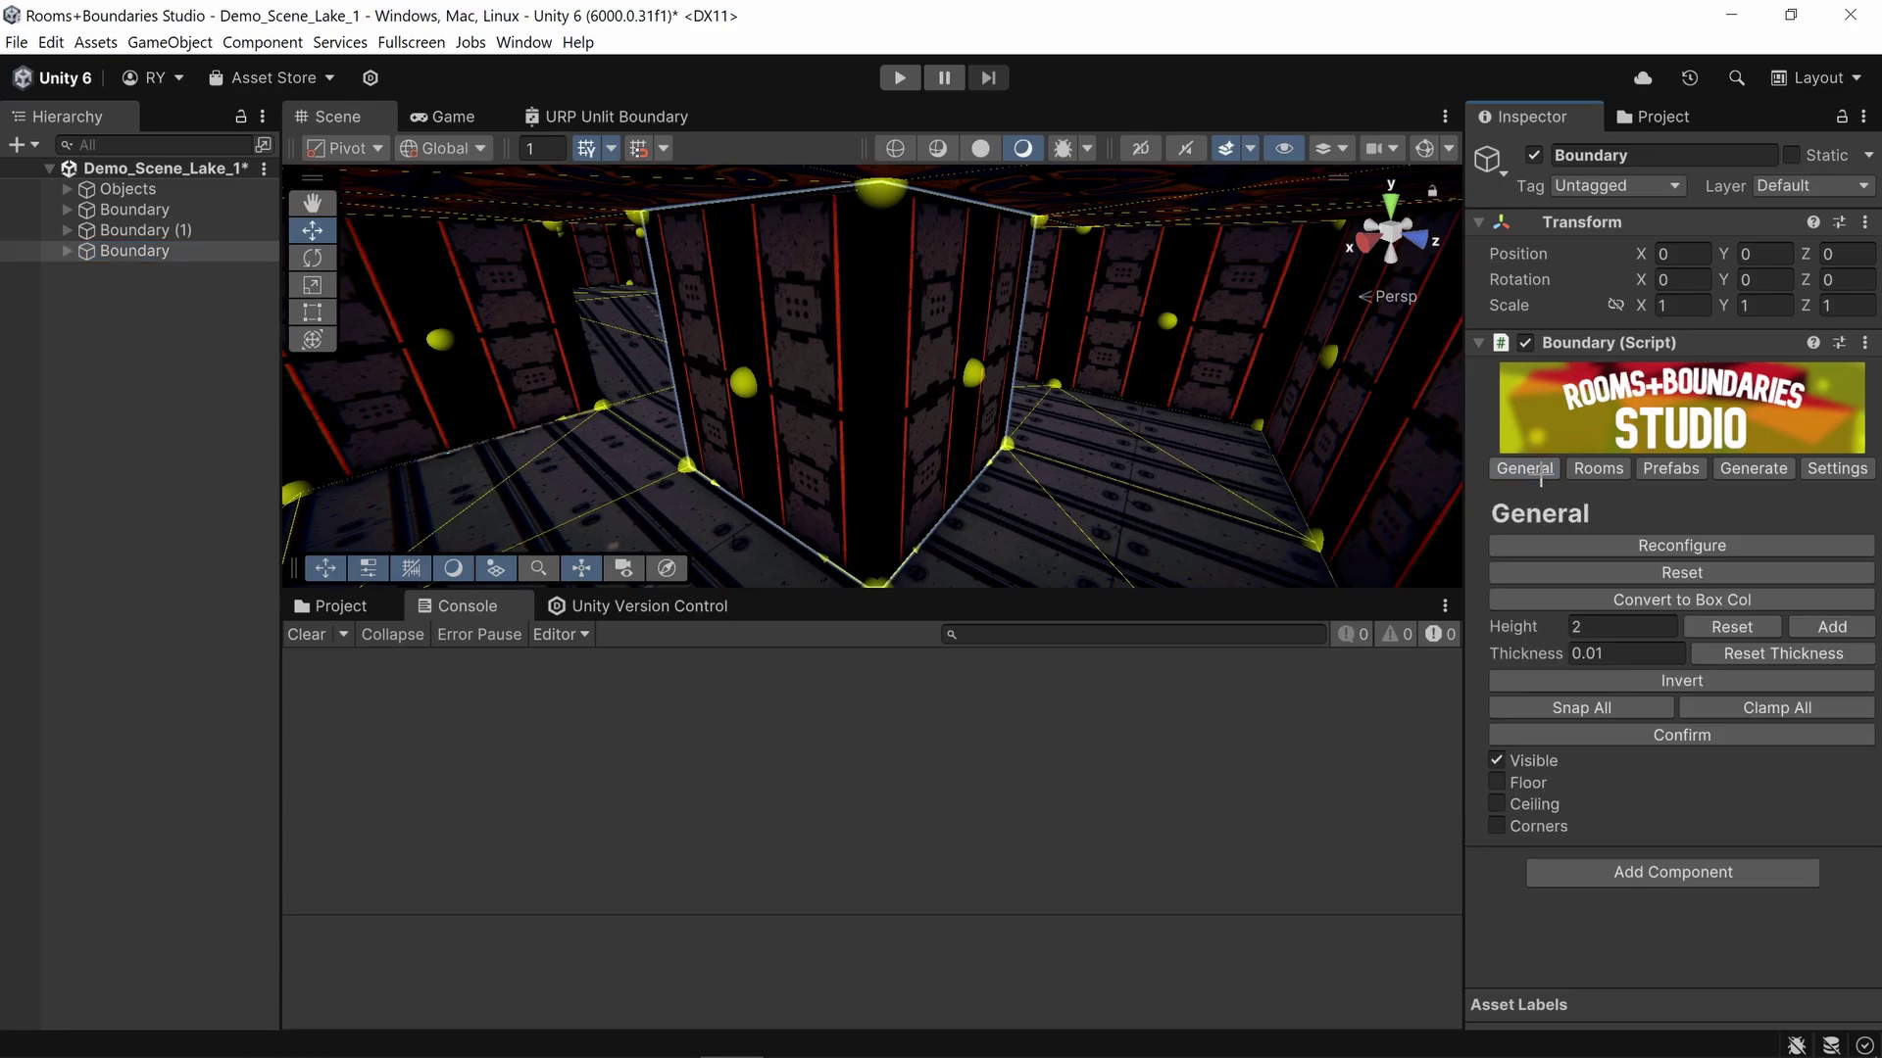
{"action": "left_click", "coordinate": [1597, 470]}
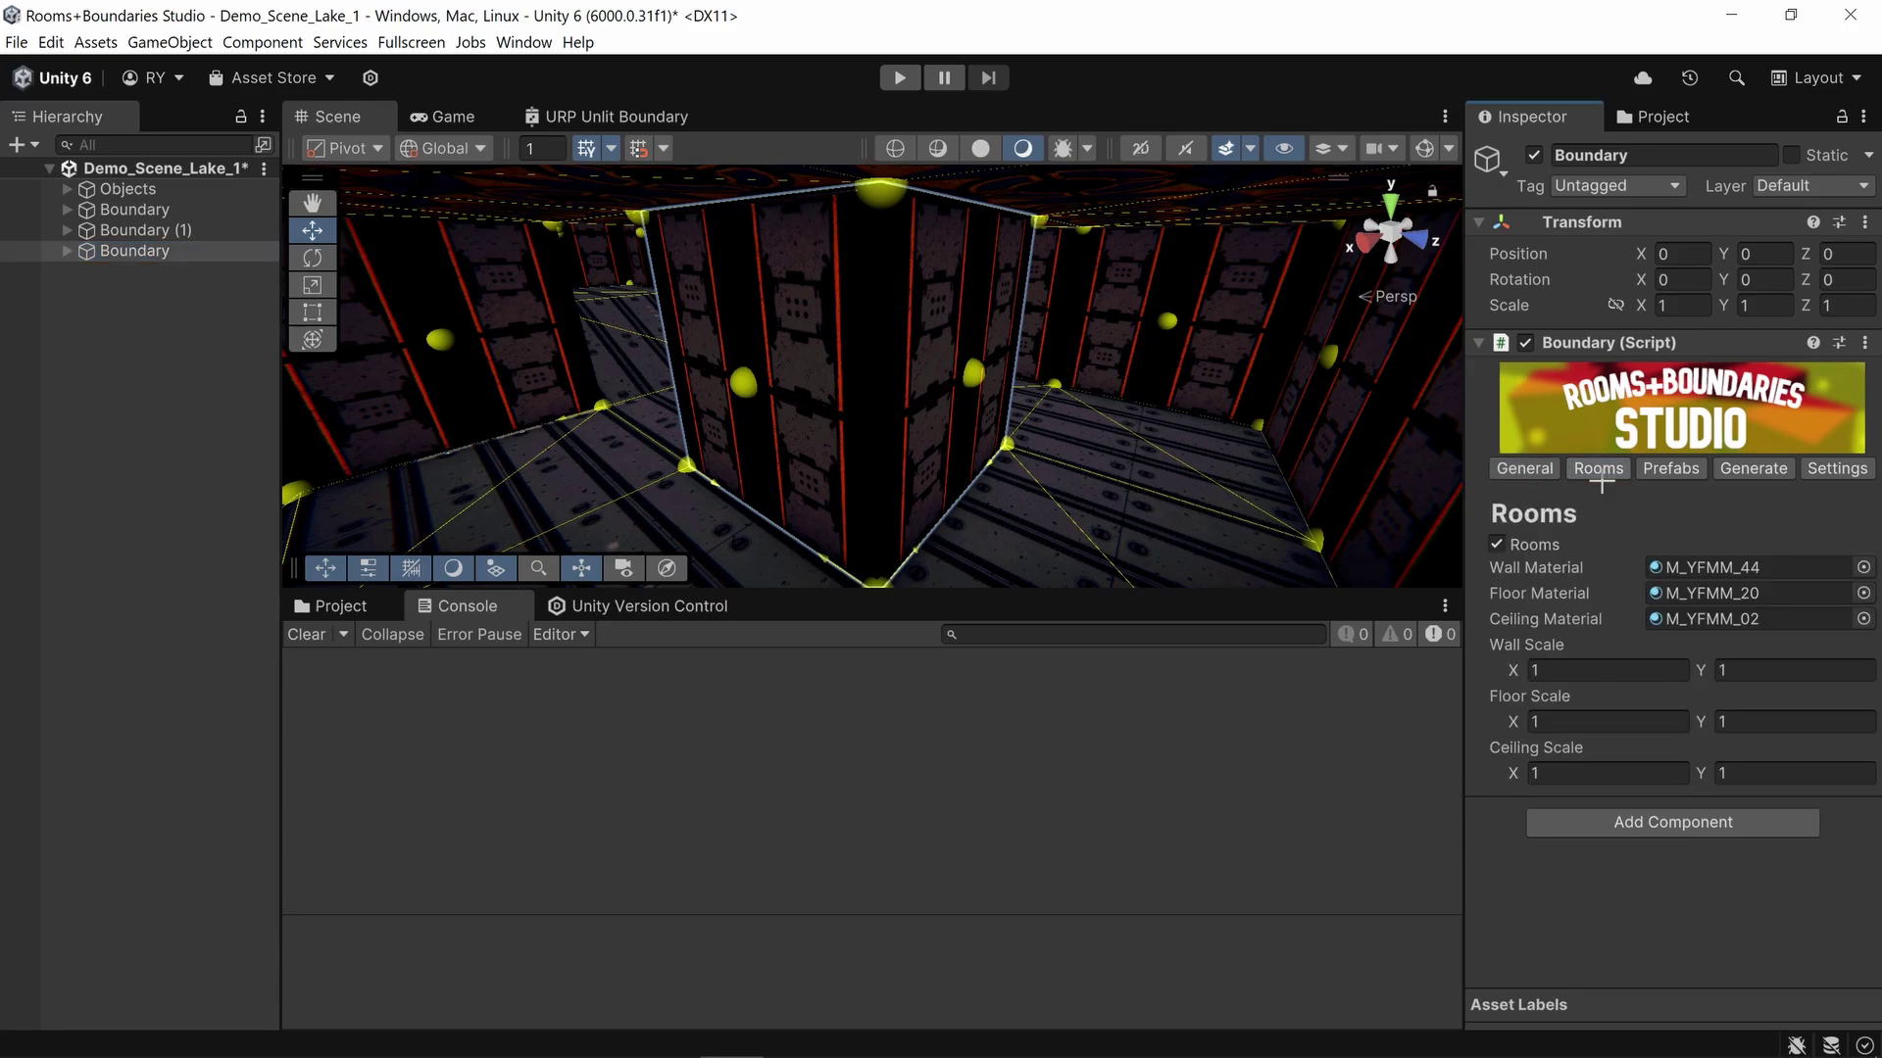
{"action": "left_click", "coordinate": [1496, 543]}
{"action": "left_click", "coordinate": [1524, 468]}
{"action": "left_click", "coordinate": [1496, 761]}
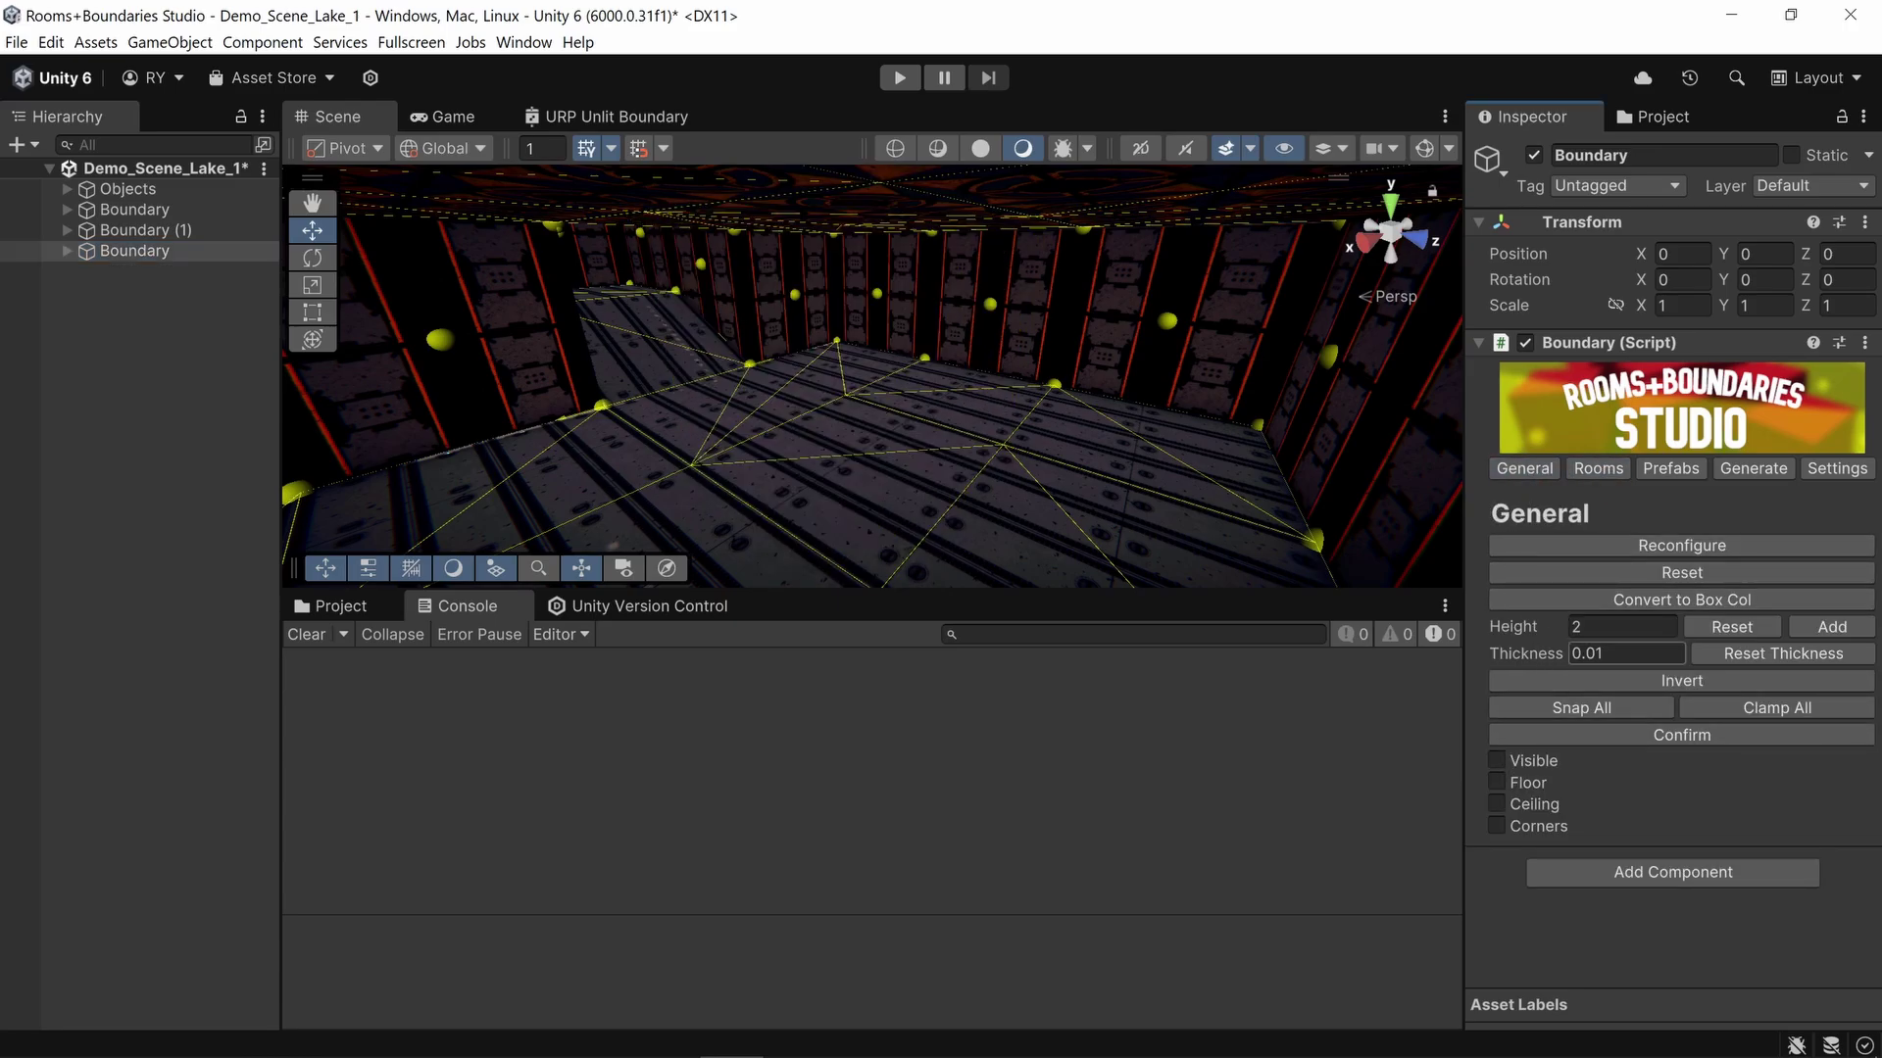
Step: Enable Holes Boundary: 0 on the Floor of the first Boundary and set the floor's thickness to 5
{"action": "left_click", "coordinate": [66, 210]}
{"action": "left_click", "coordinate": [86, 230]}
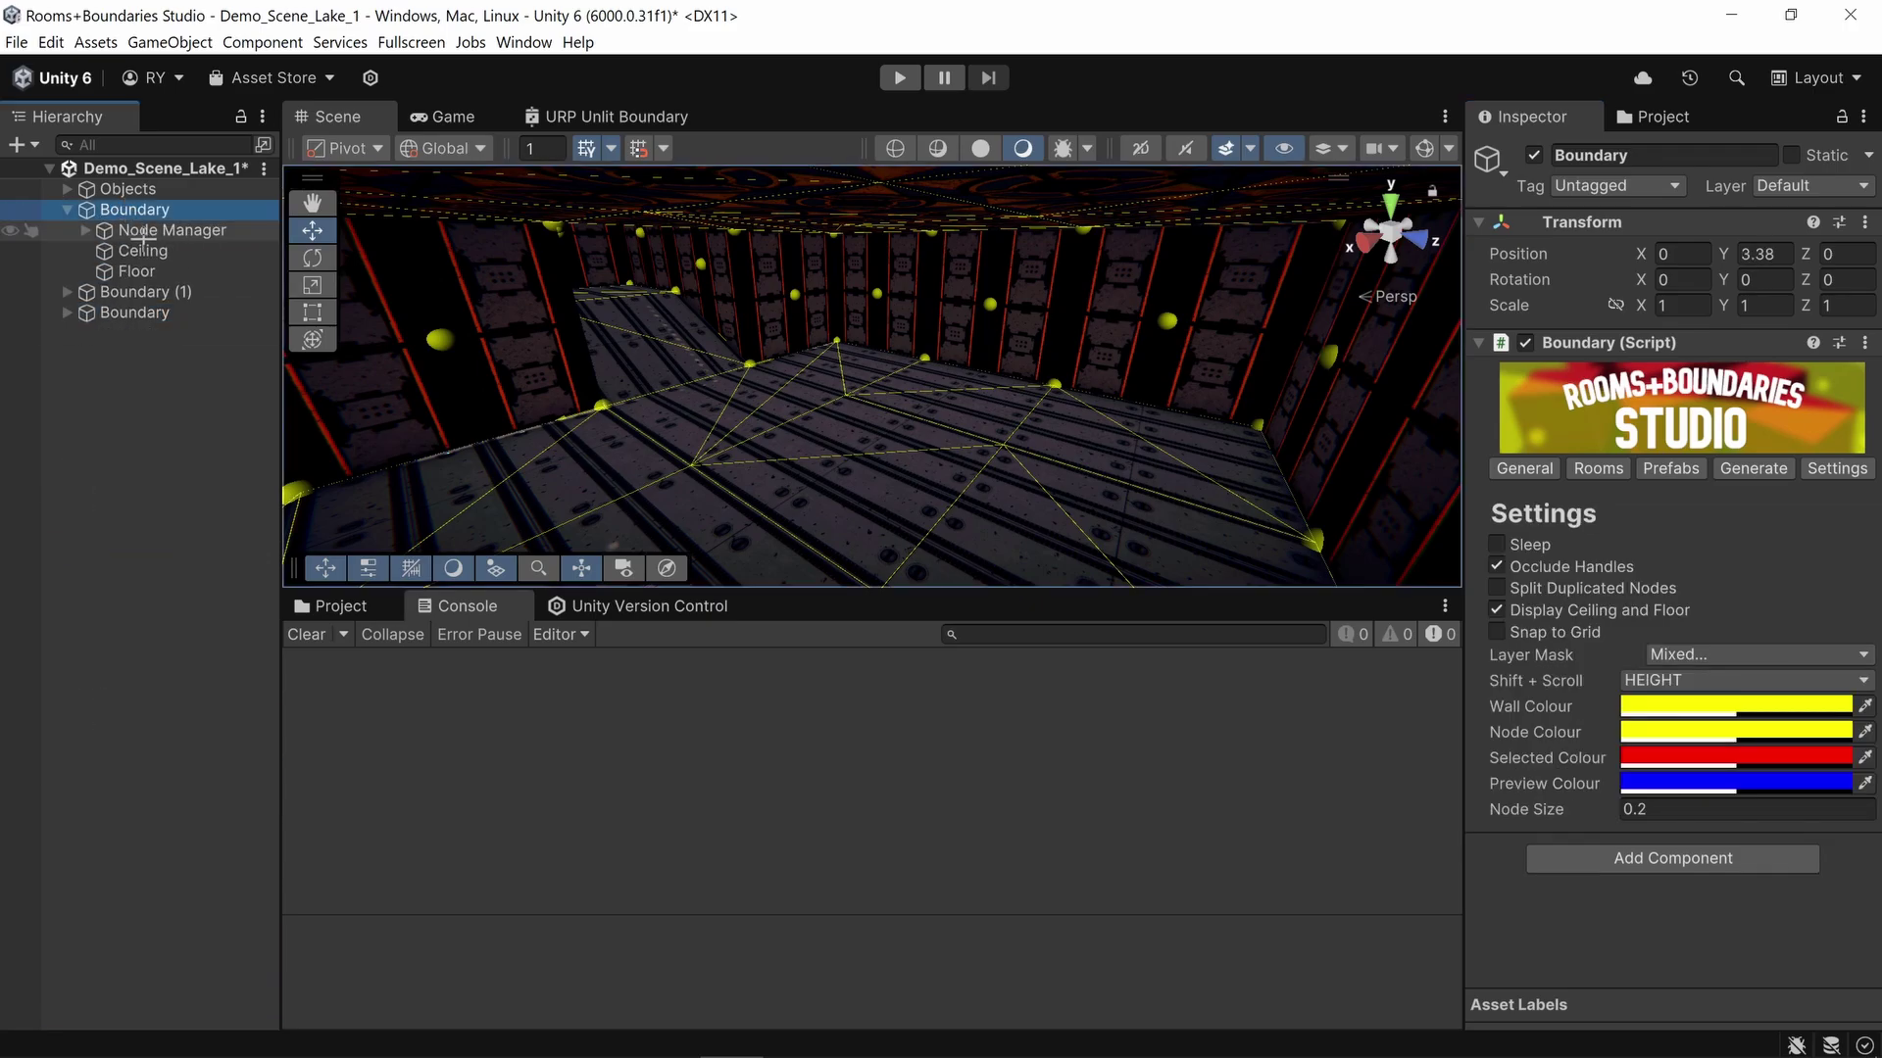
{"action": "left_click", "coordinate": [137, 271]}
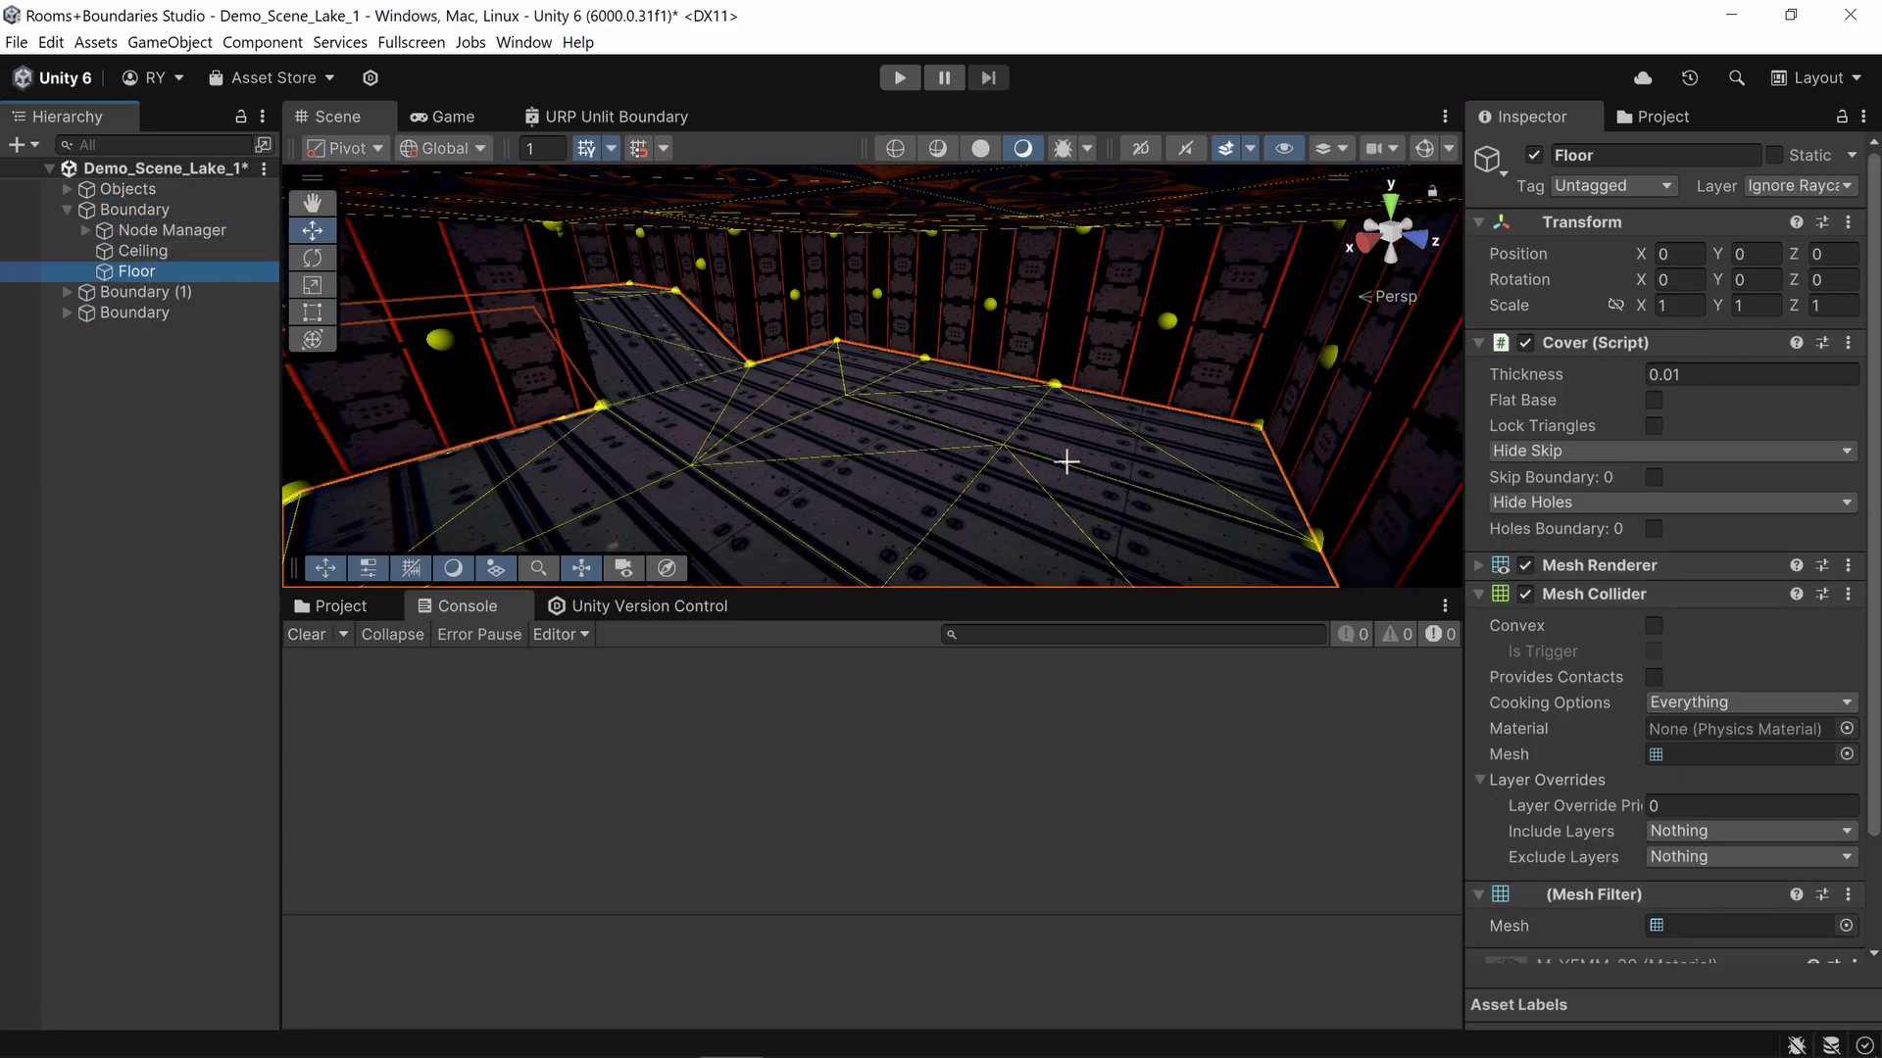
{"action": "left_click", "coordinate": [1655, 528]}
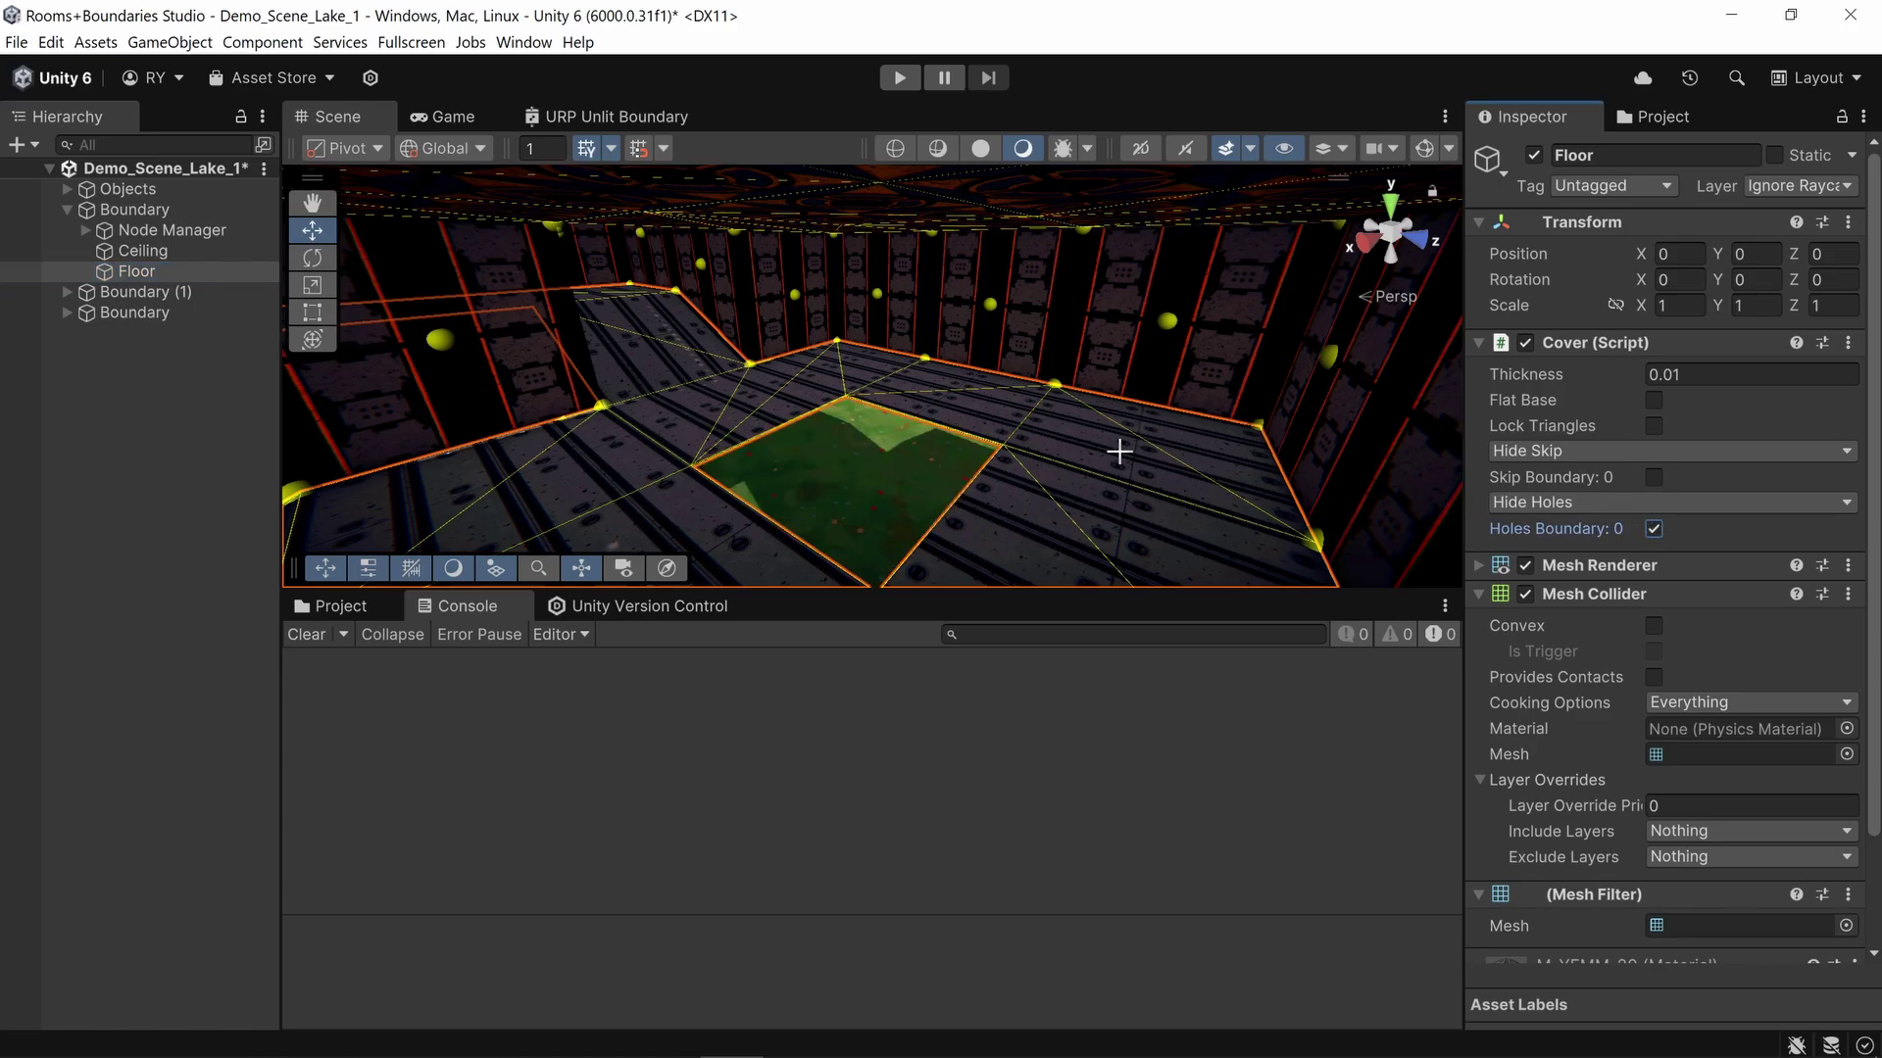
{"action": "left_click_drag", "start_coordinate": [1560, 374], "coordinate": [1661, 363]}
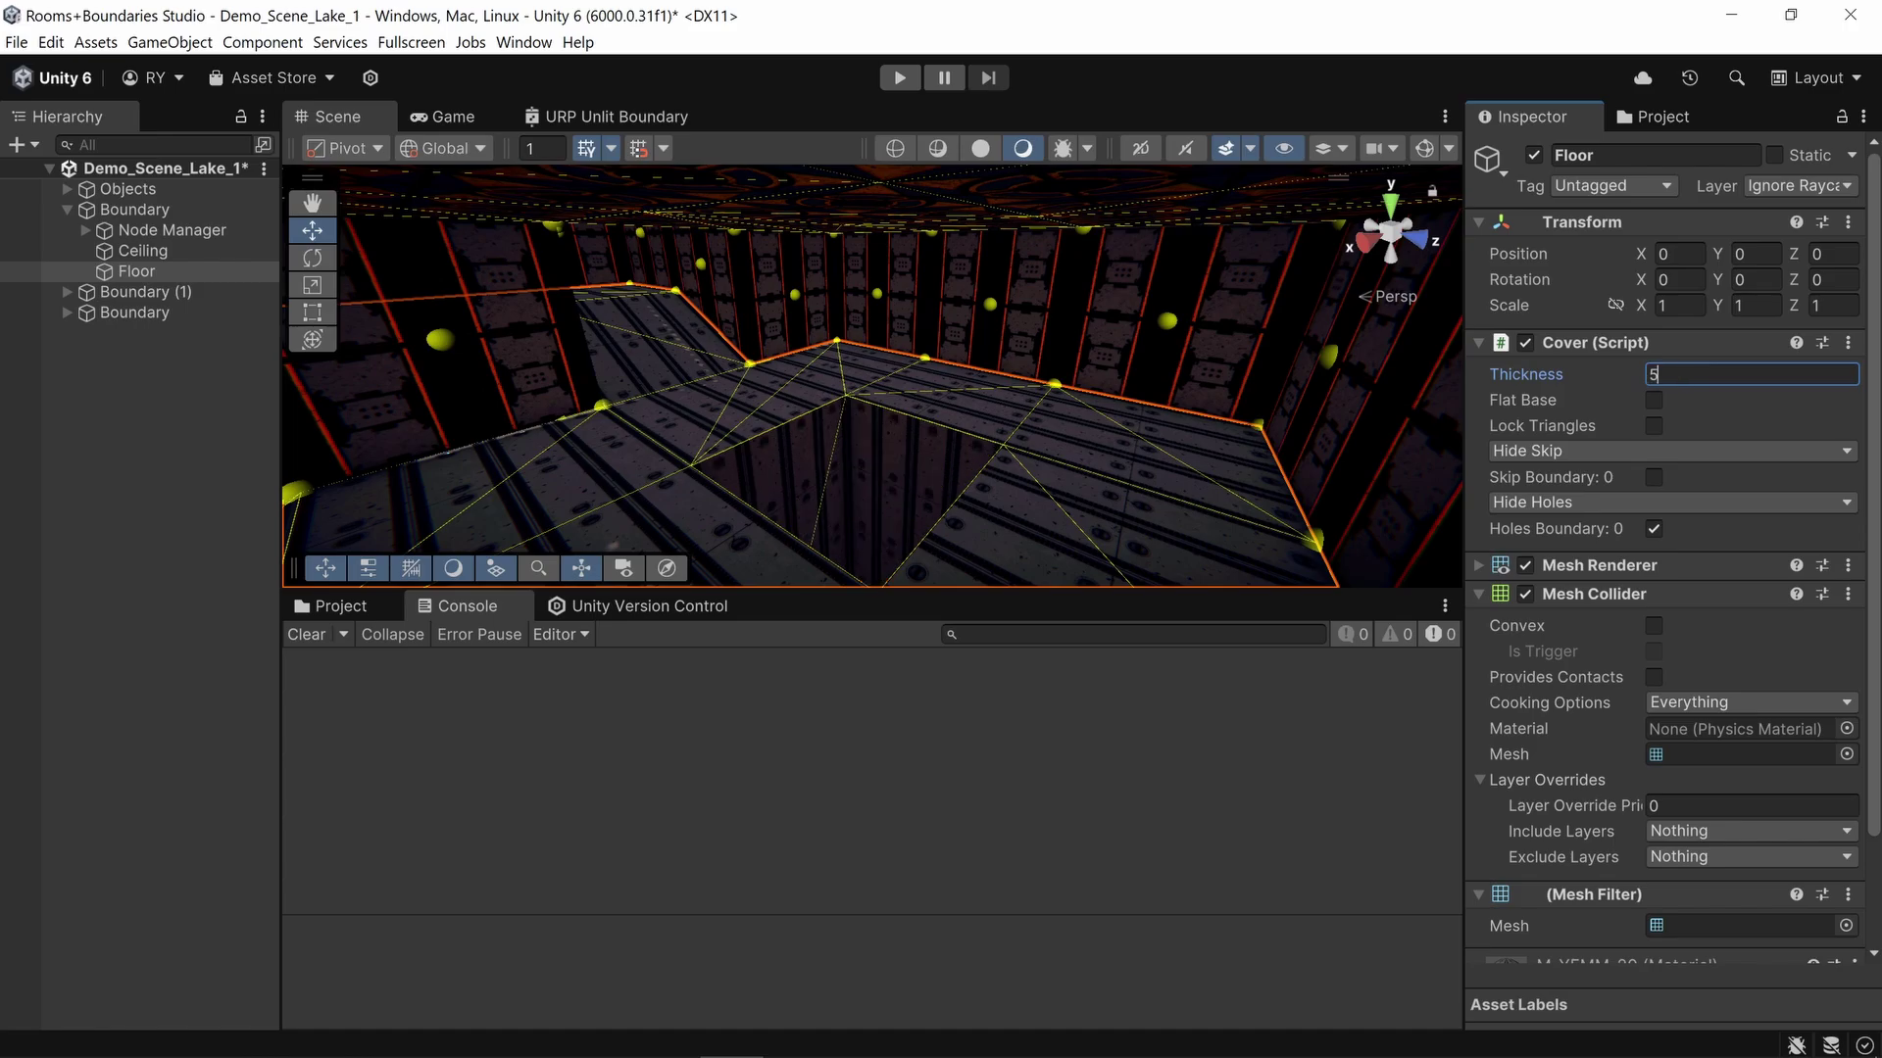
Step: Create a Boundary object on the forest path at X 265.43, Y 3.97, Z -25.1 and clamp all its nodes to the ground
{"action": "right_click_drag", "start_coordinate": [1019, 338], "coordinate": [953, 357]}
{"action": "right_click_drag", "start_coordinate": [313, 472], "coordinate": [910, 414]}
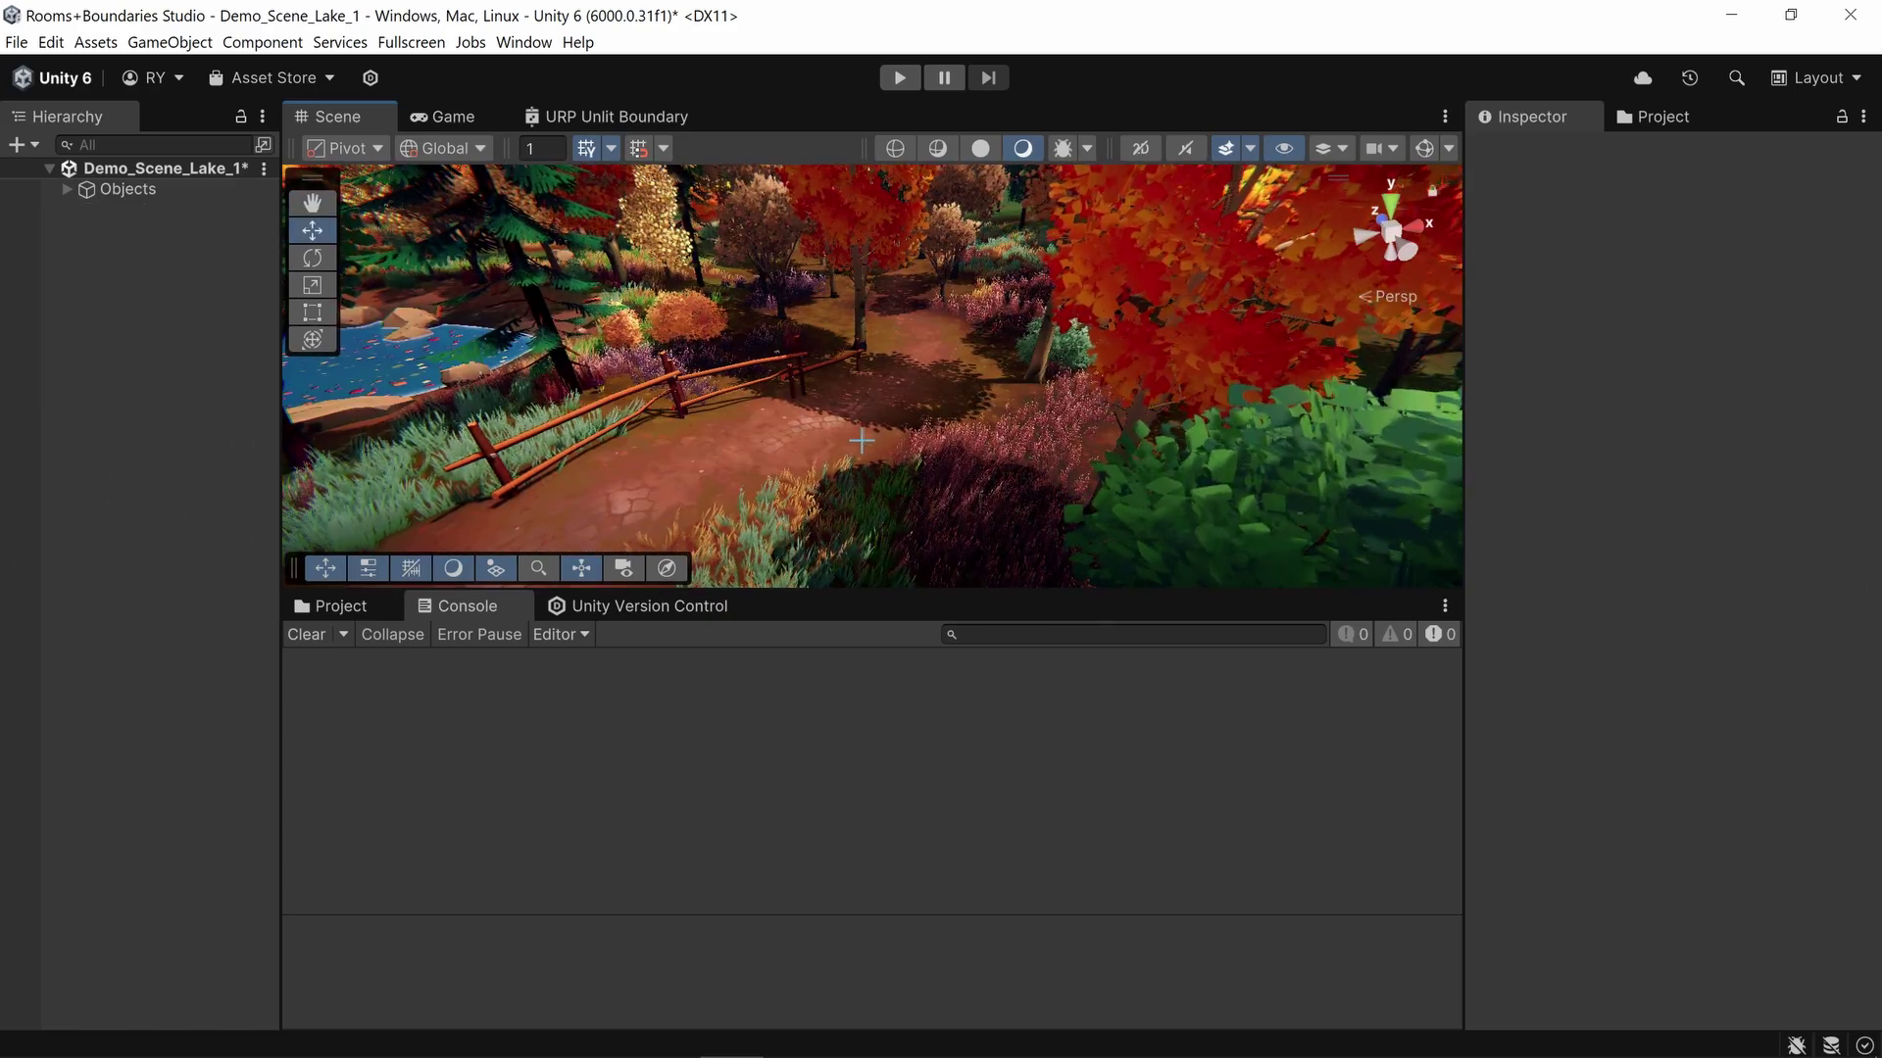
{"action": "right_click", "coordinate": [108, 299]}
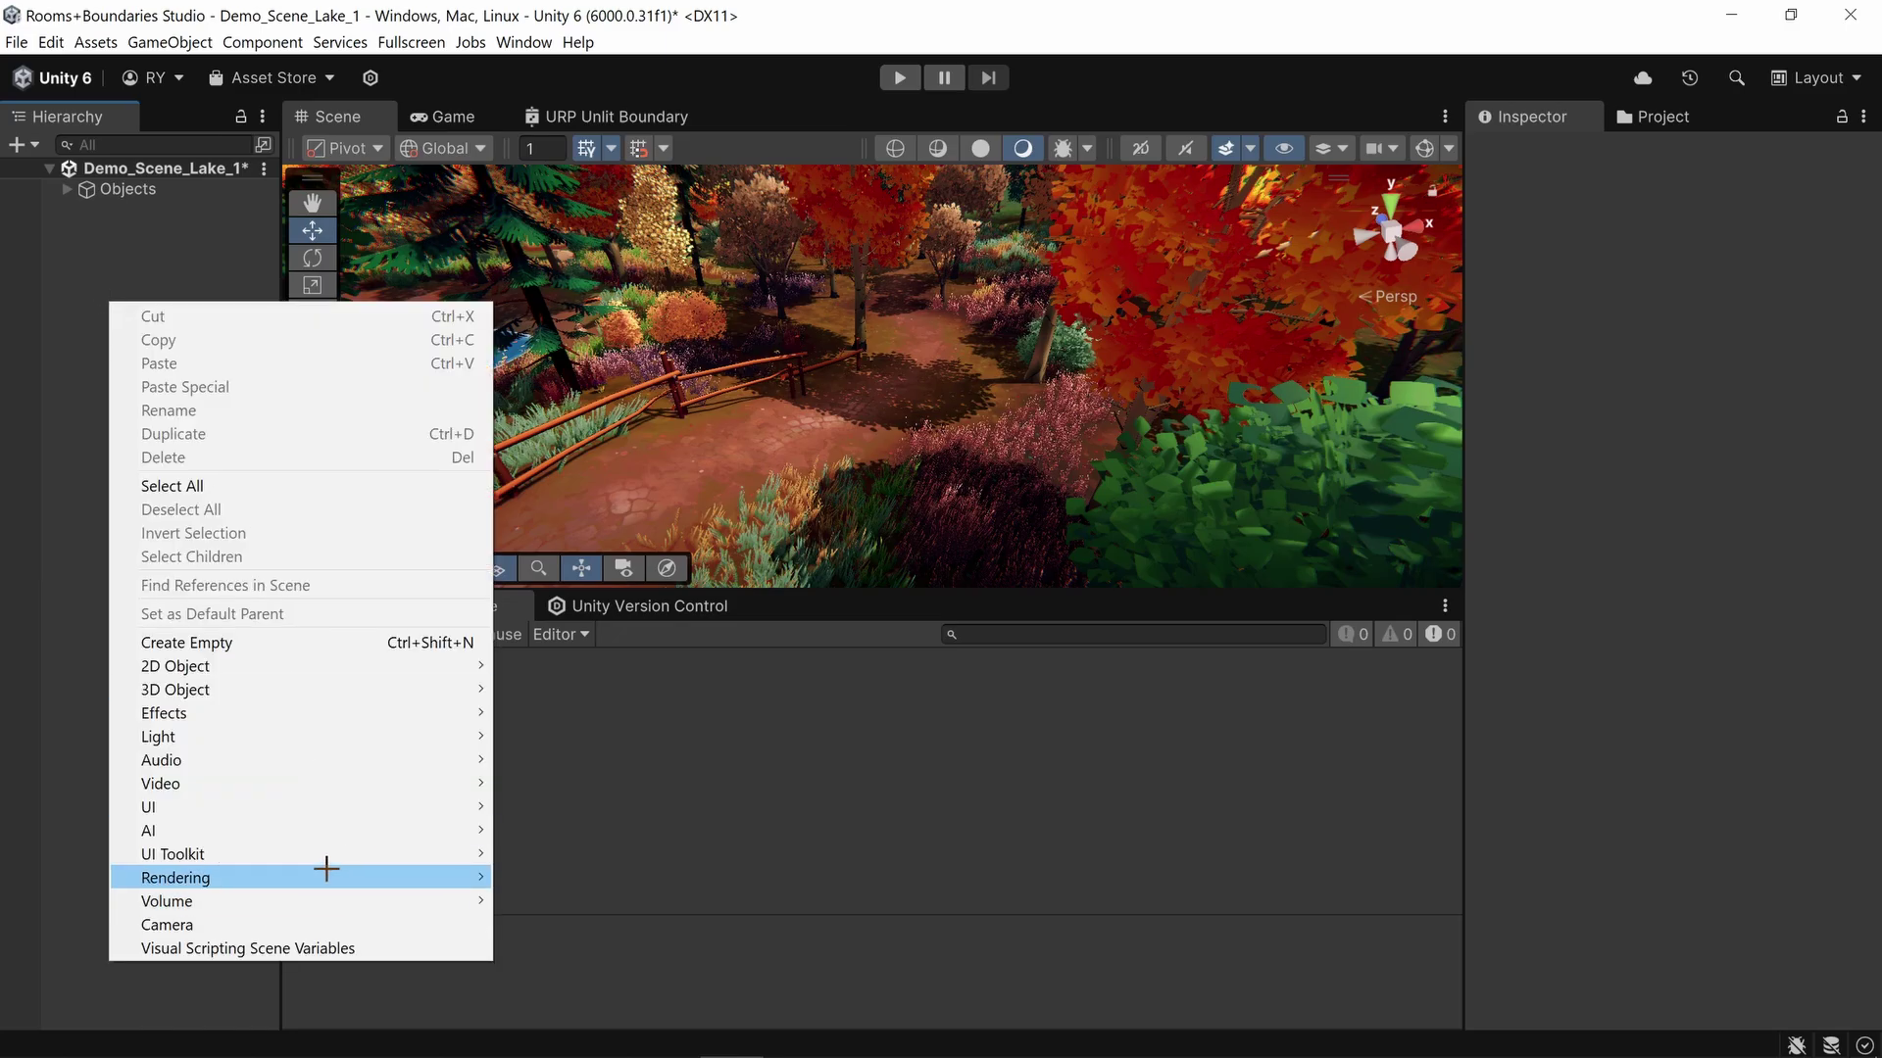
{"action": "mouse_move", "coordinate": [240, 683]}
{"action": "left_click", "coordinate": [600, 887]}
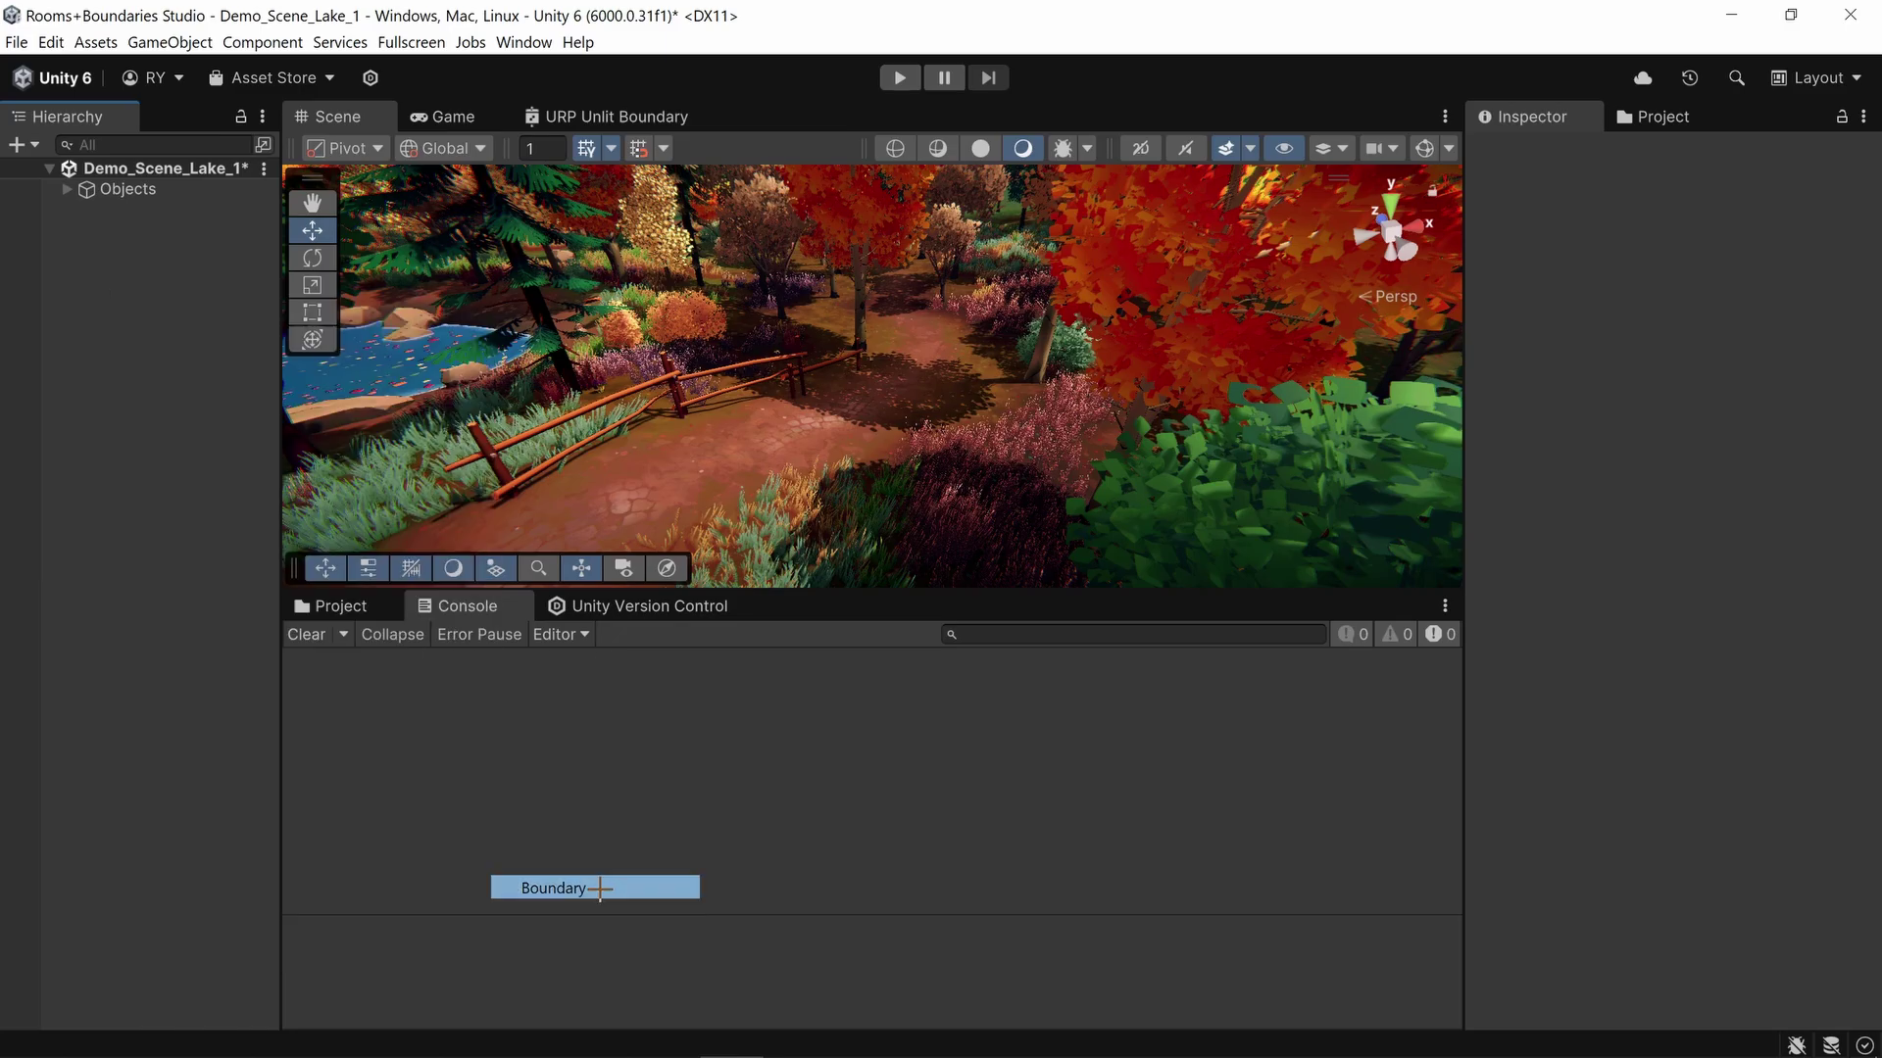
{"action": "right_click_drag", "start_coordinate": [882, 363], "coordinate": [803, 346]}
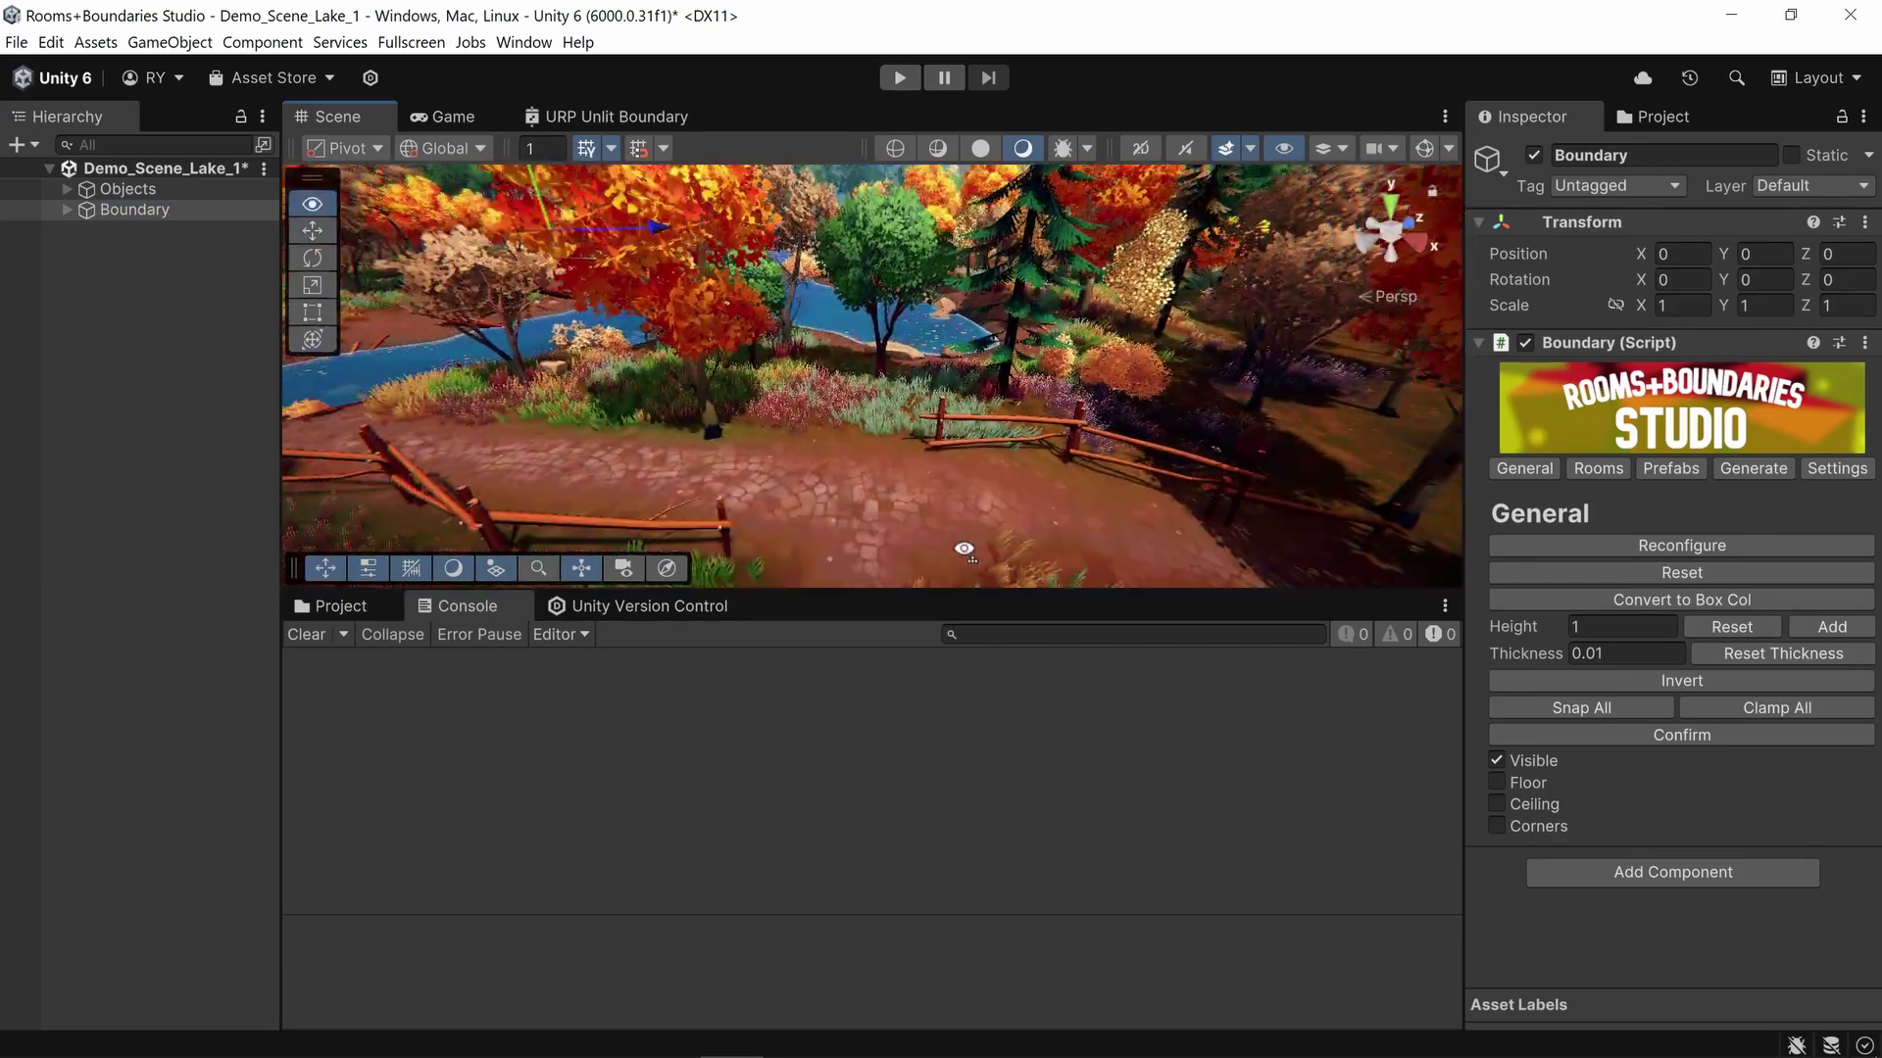
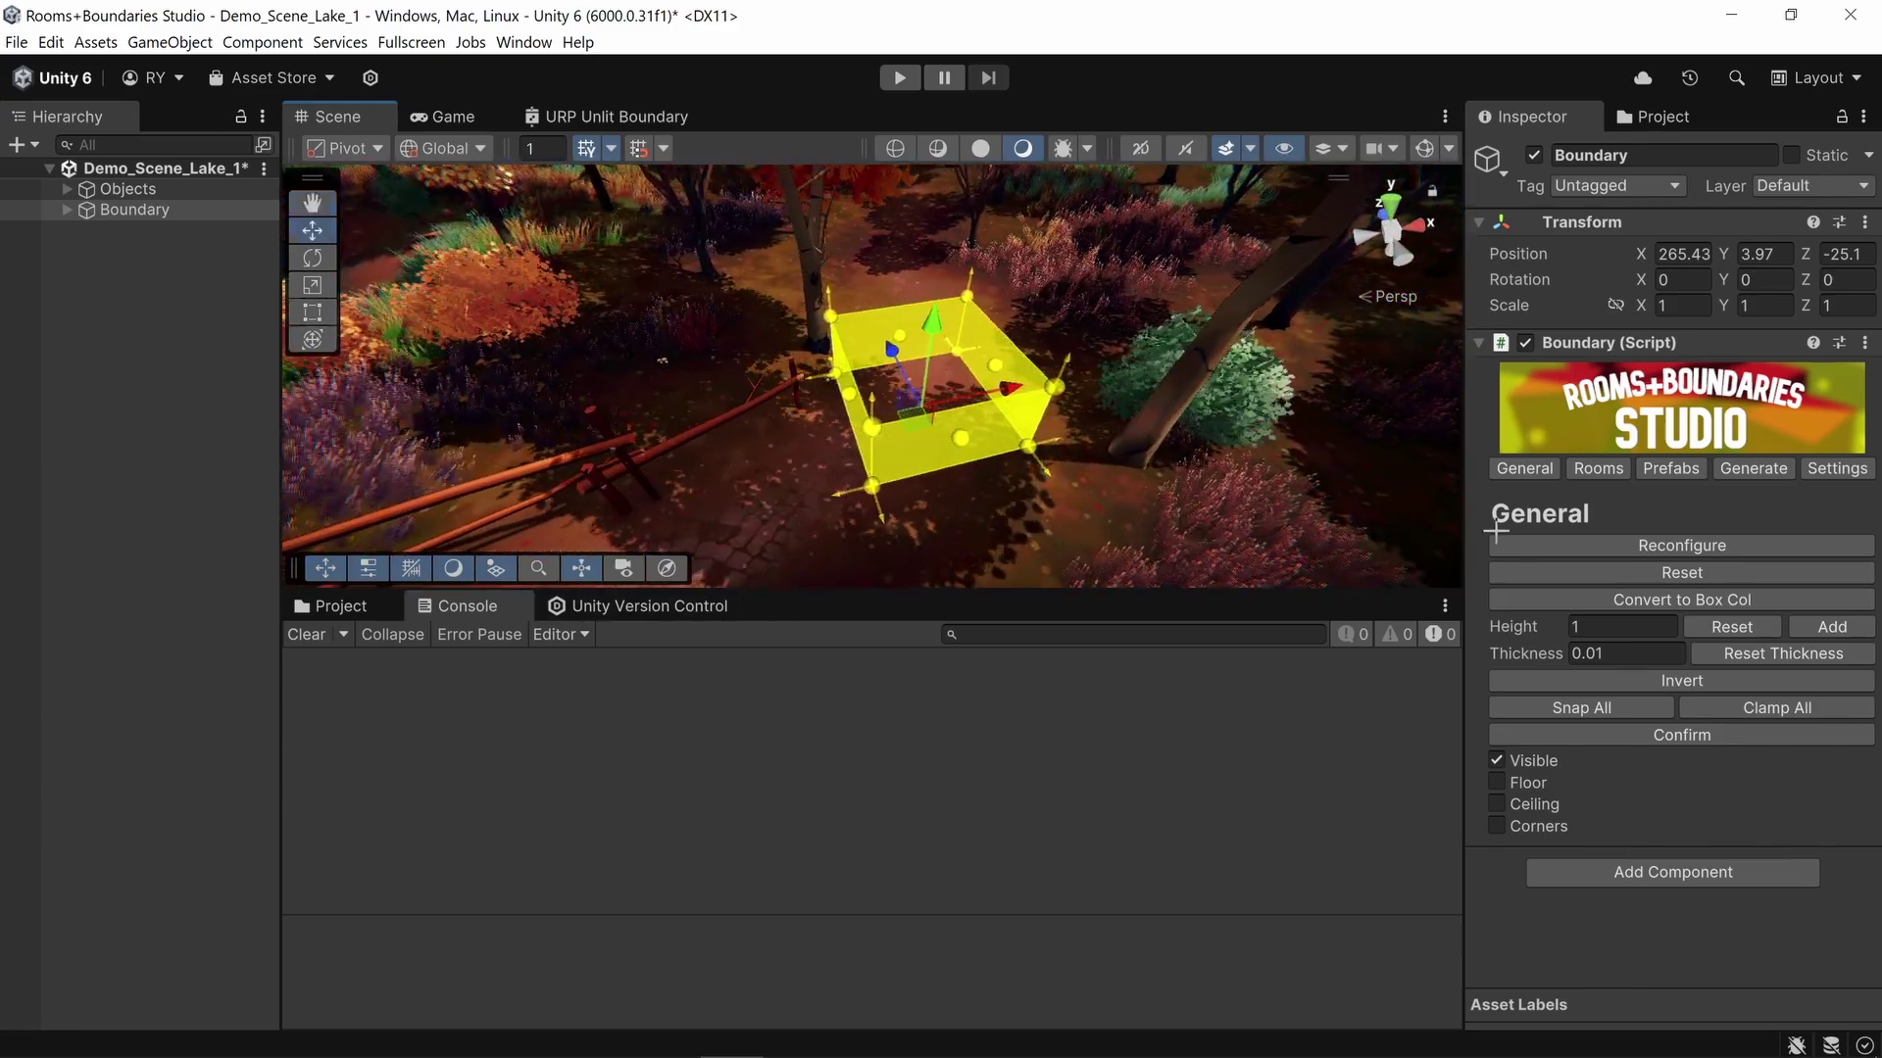
{"action": "left_click", "coordinate": [1751, 712]}
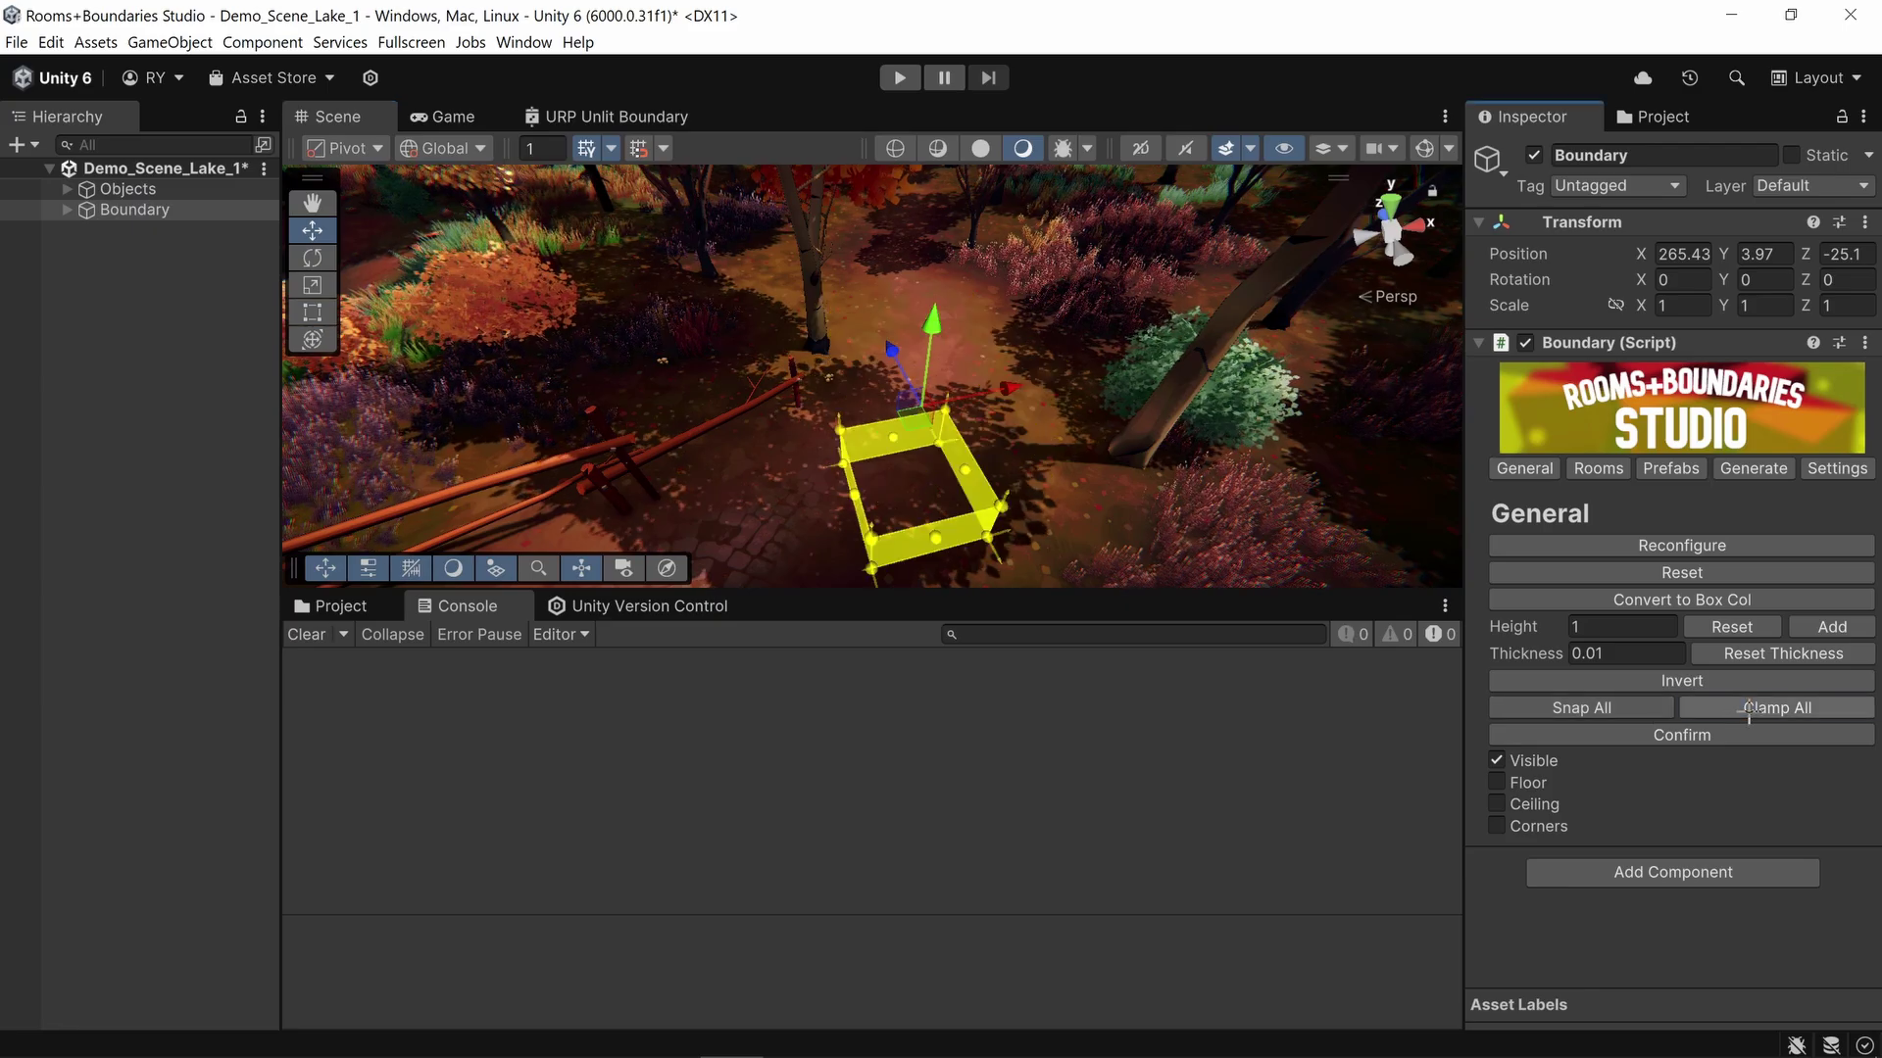
Step: Extrude the Boundary's walls along both sides of the stone path up to Node 12 and clamp all nodes again
{"action": "right_click_drag", "start_coordinate": [986, 397], "coordinate": [1065, 224]}
{"action": "left_click", "coordinate": [944, 391]}
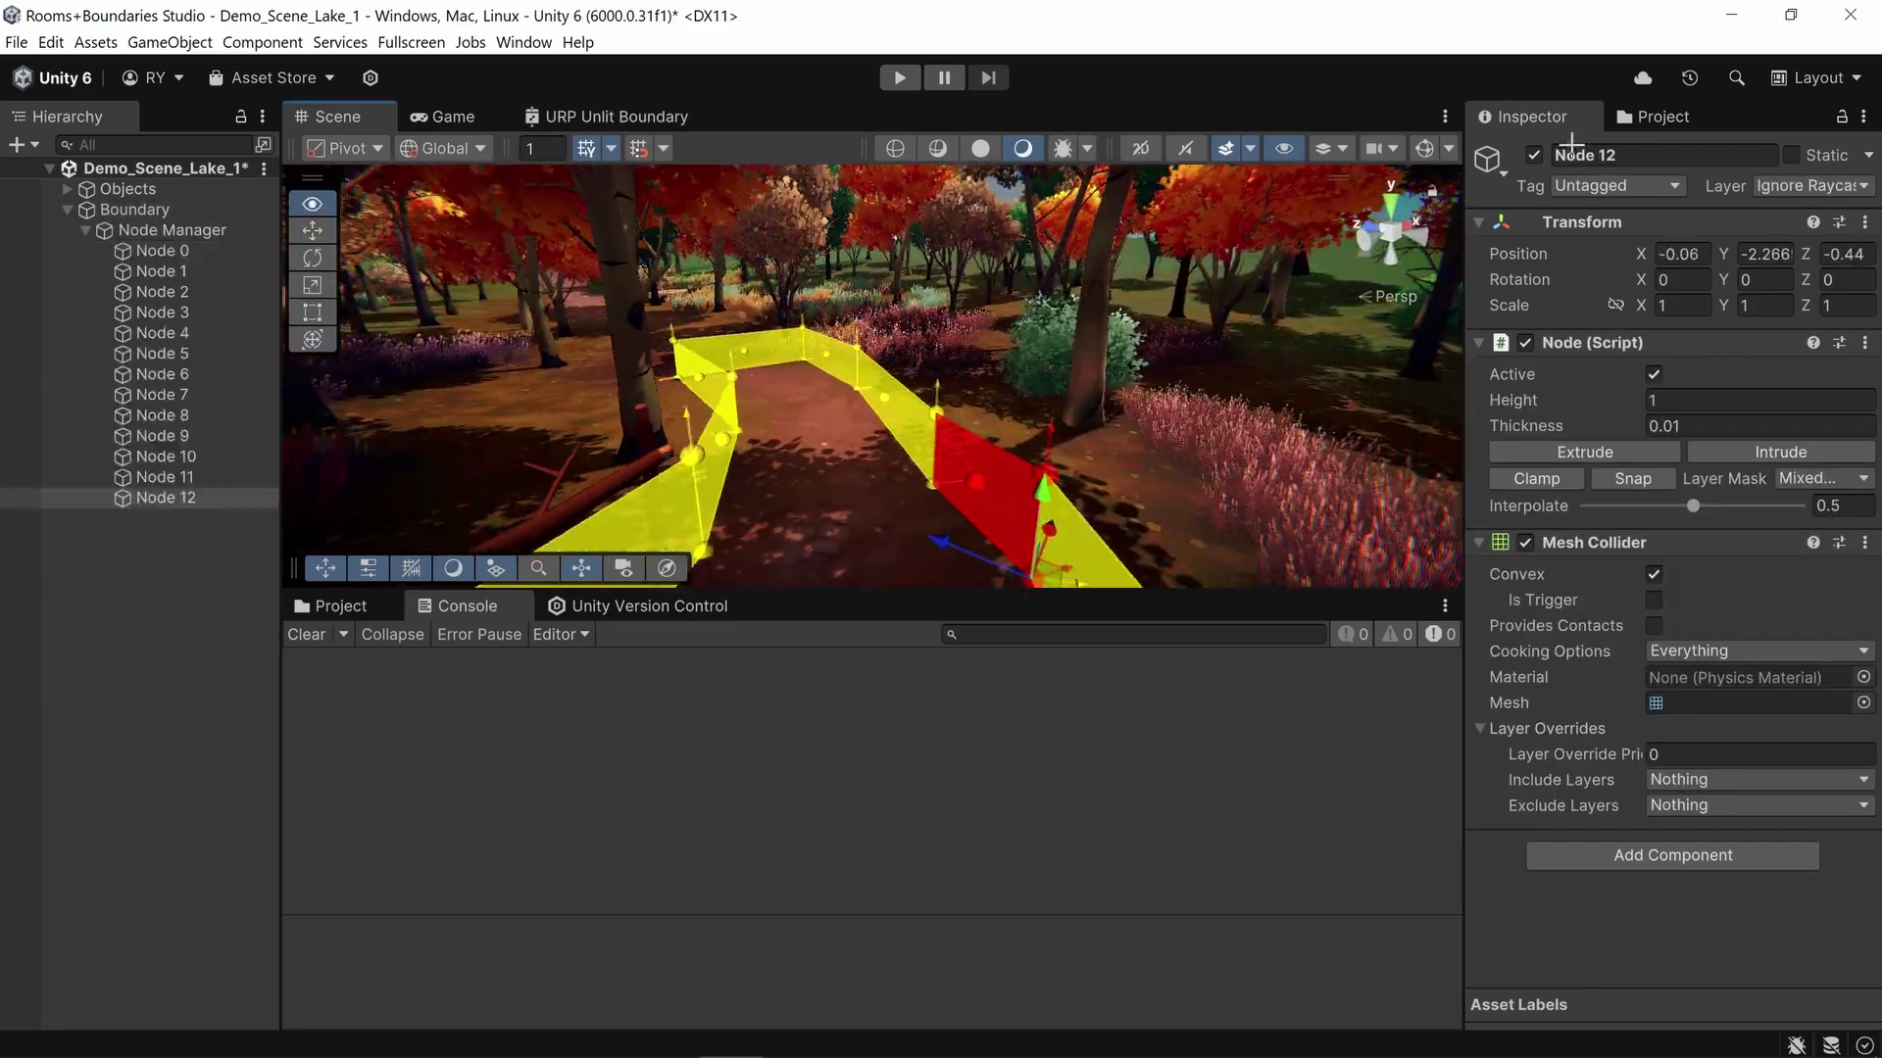
{"action": "right_click_drag", "start_coordinate": [637, 196], "coordinate": [195, 208]}
{"action": "left_click", "coordinate": [155, 210]}
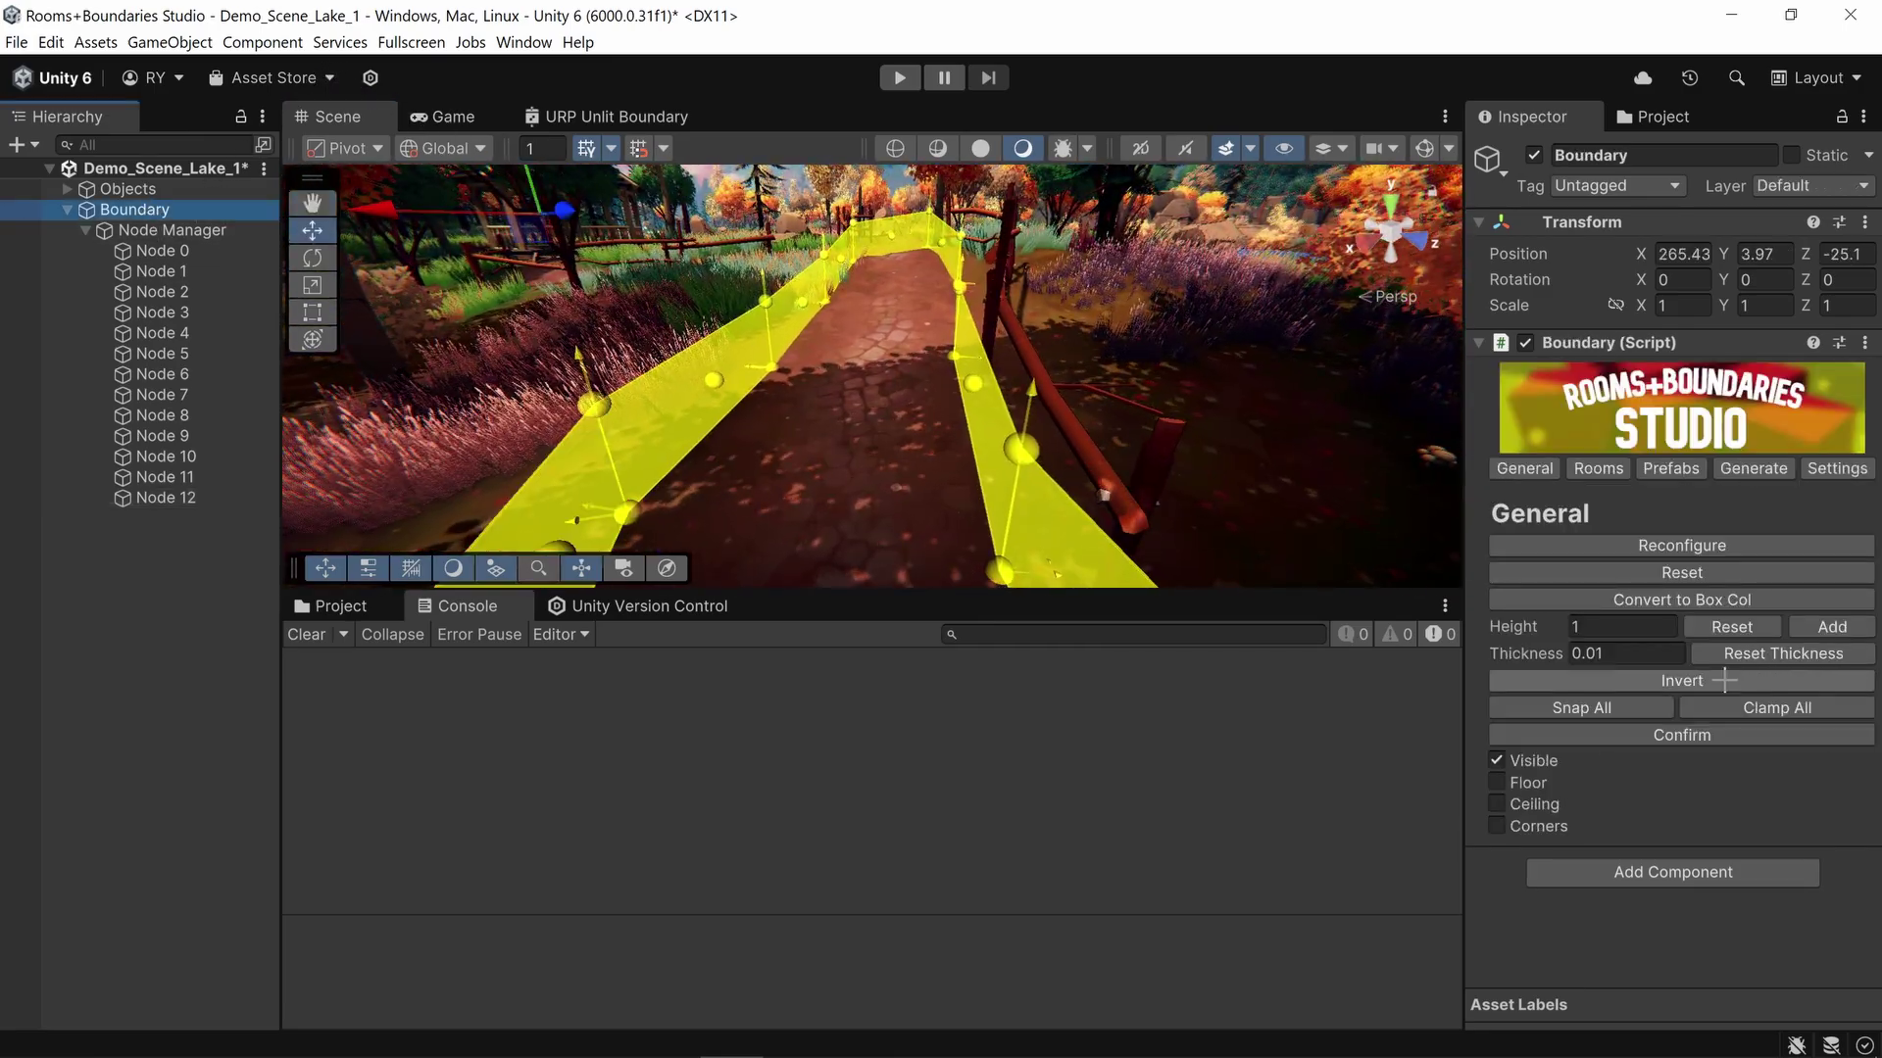
{"action": "left_click", "coordinate": [1776, 707]}
{"action": "right_click_drag", "start_coordinate": [1014, 364], "coordinate": [1010, 405]}
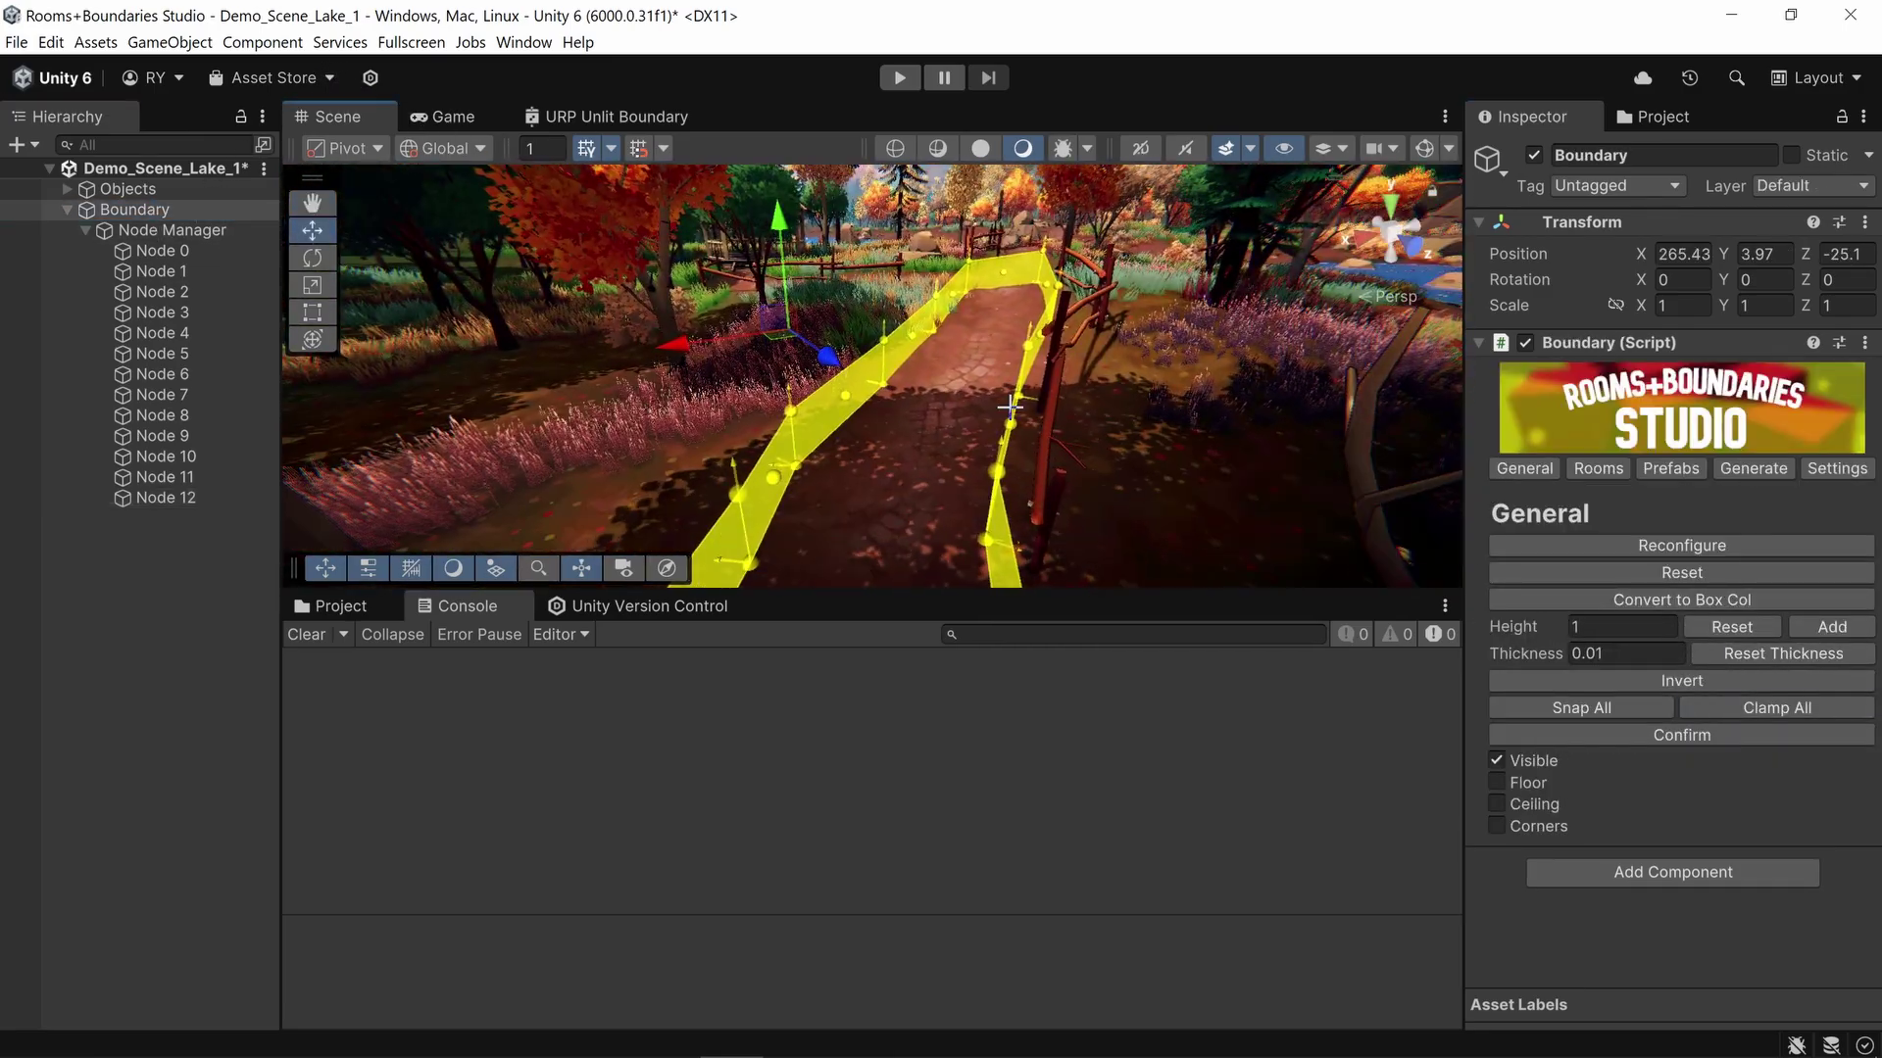
Step: Create an empty object named Prefabs in the scene and assign it as the Boundary's Prefab Parent
{"action": "left_click", "coordinate": [1683, 469]}
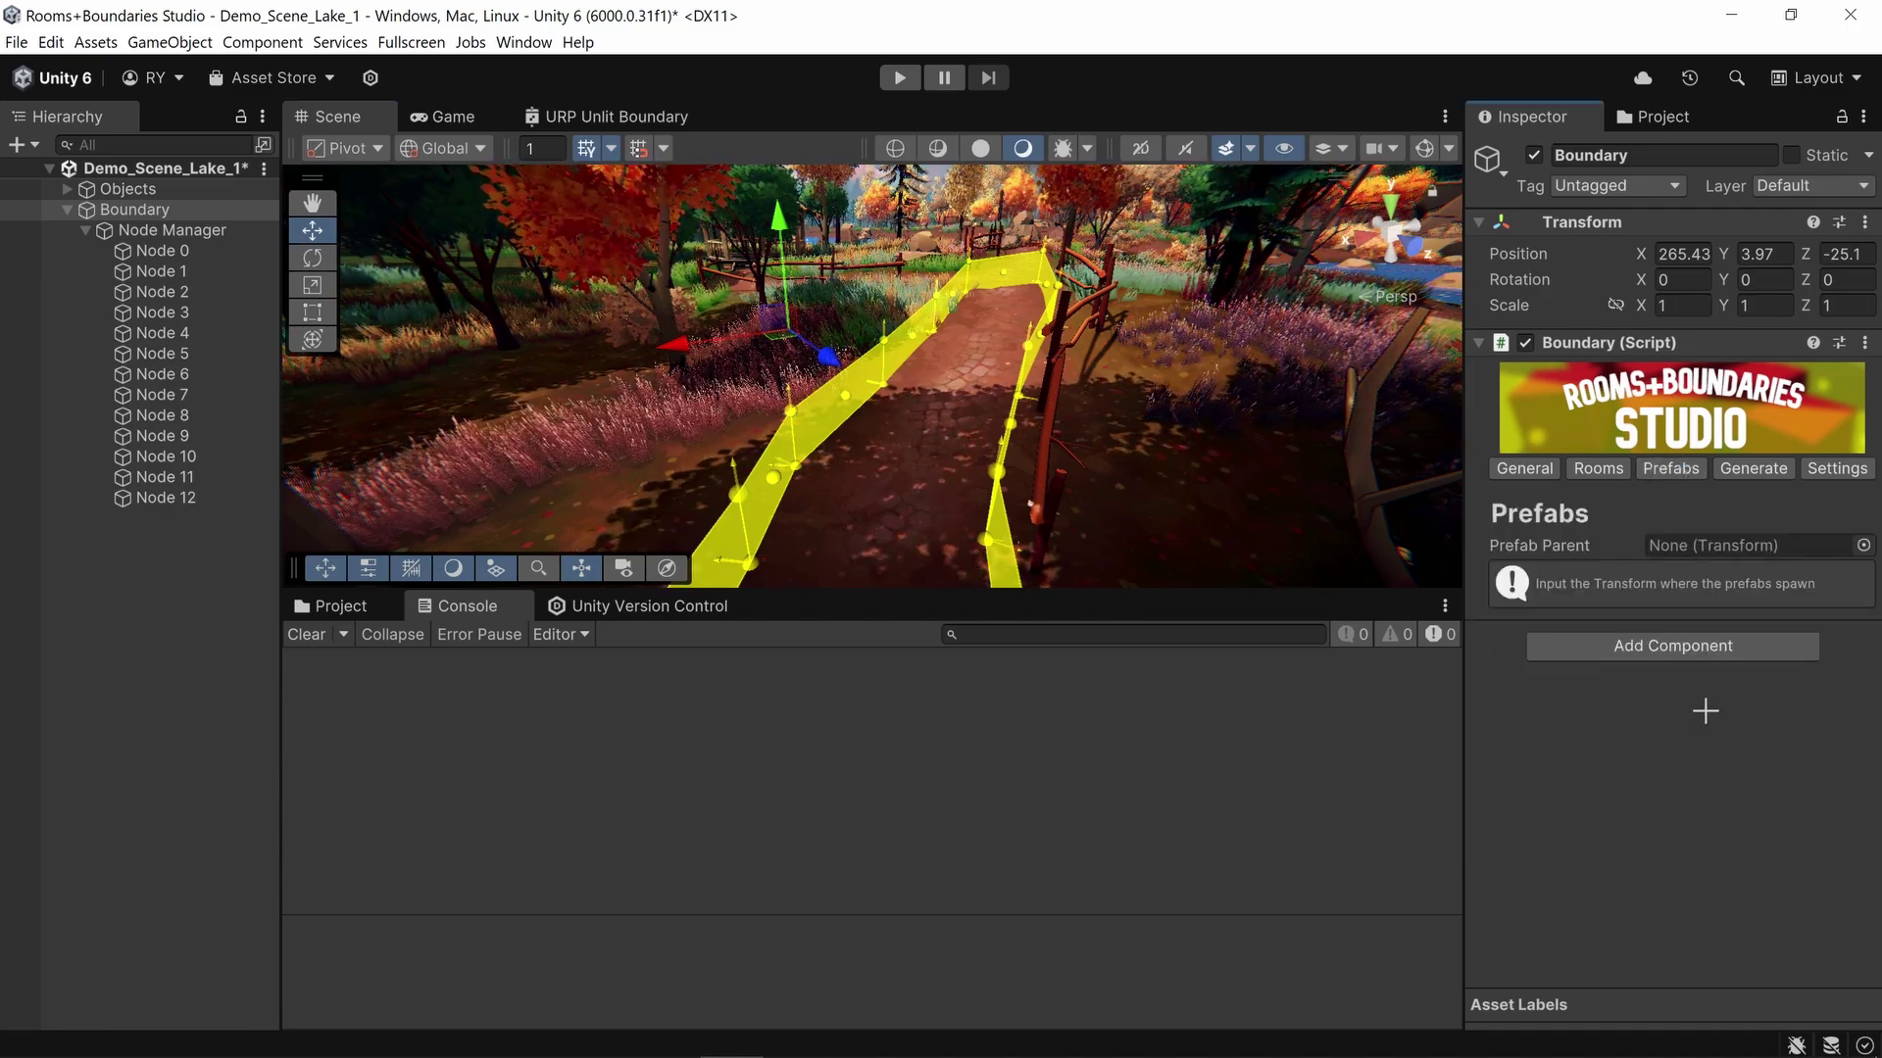
{"action": "left_click", "coordinate": [67, 209]}
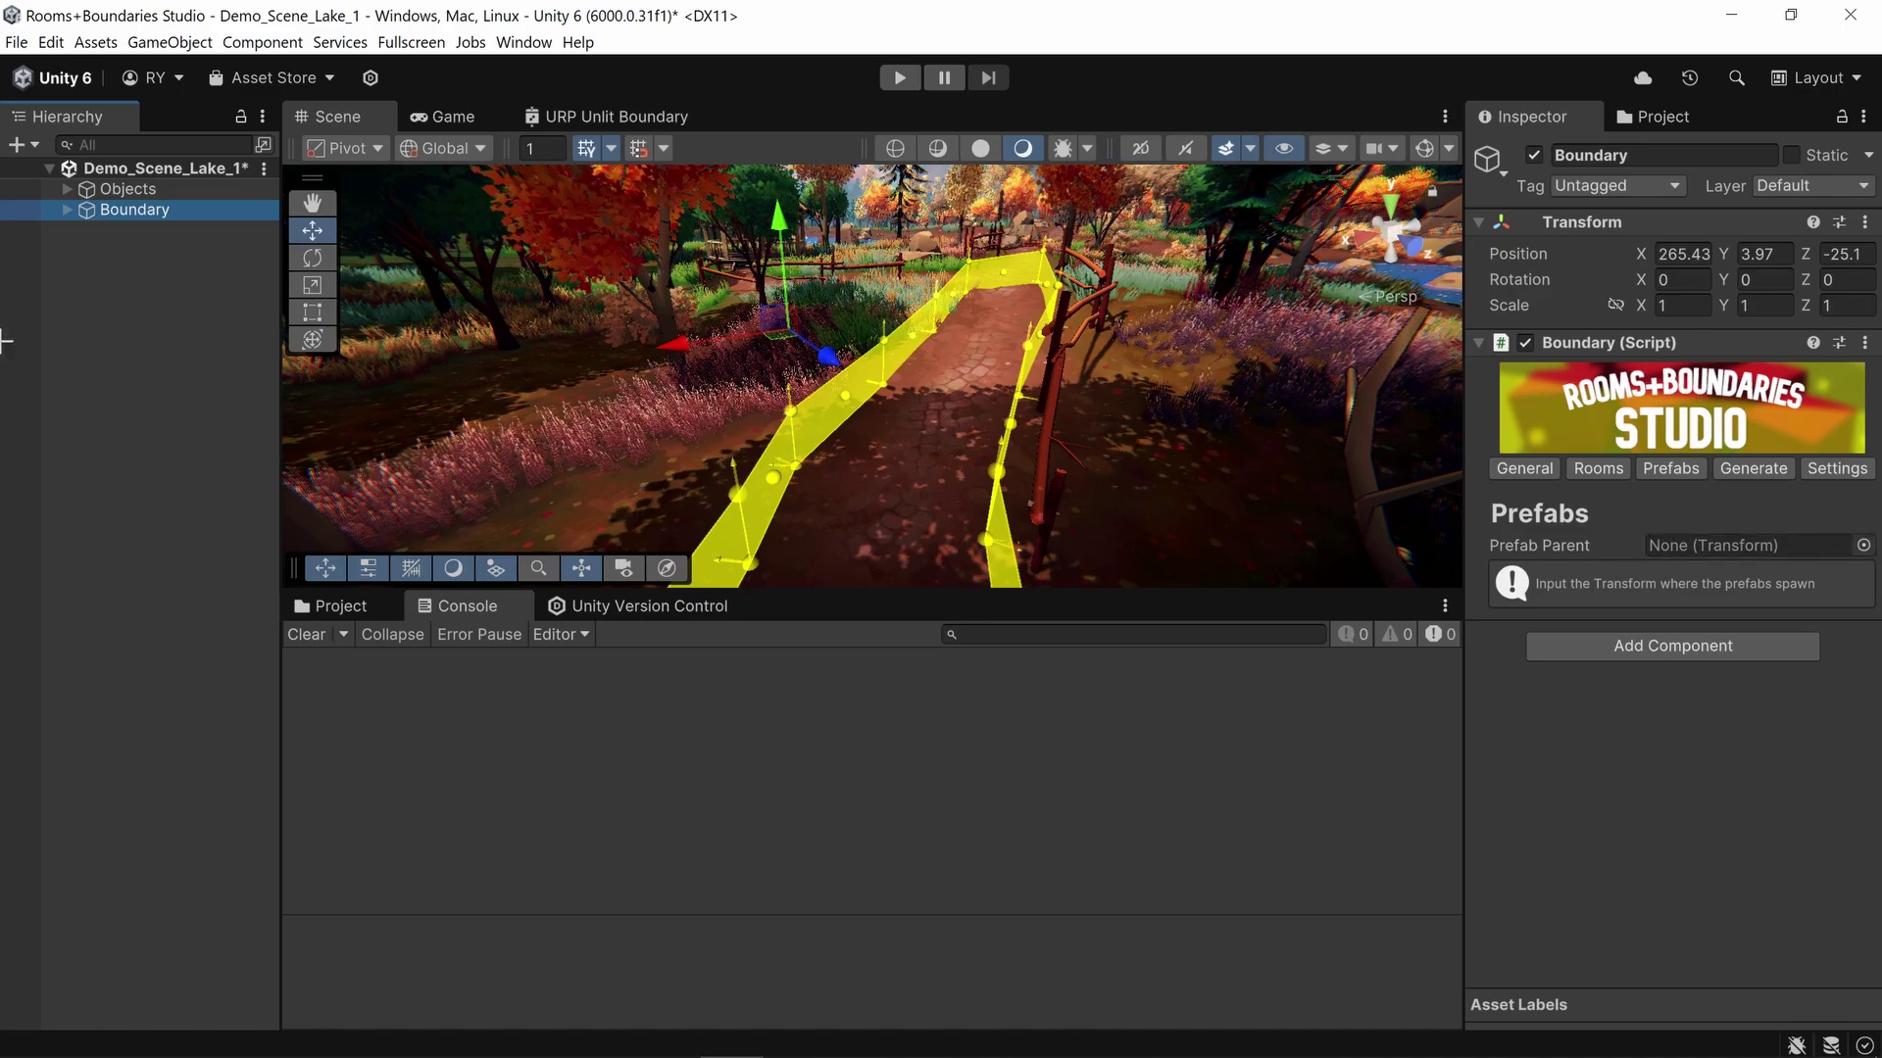
{"action": "right_click", "coordinate": [140, 274]}
{"action": "left_click", "coordinate": [289, 611]}
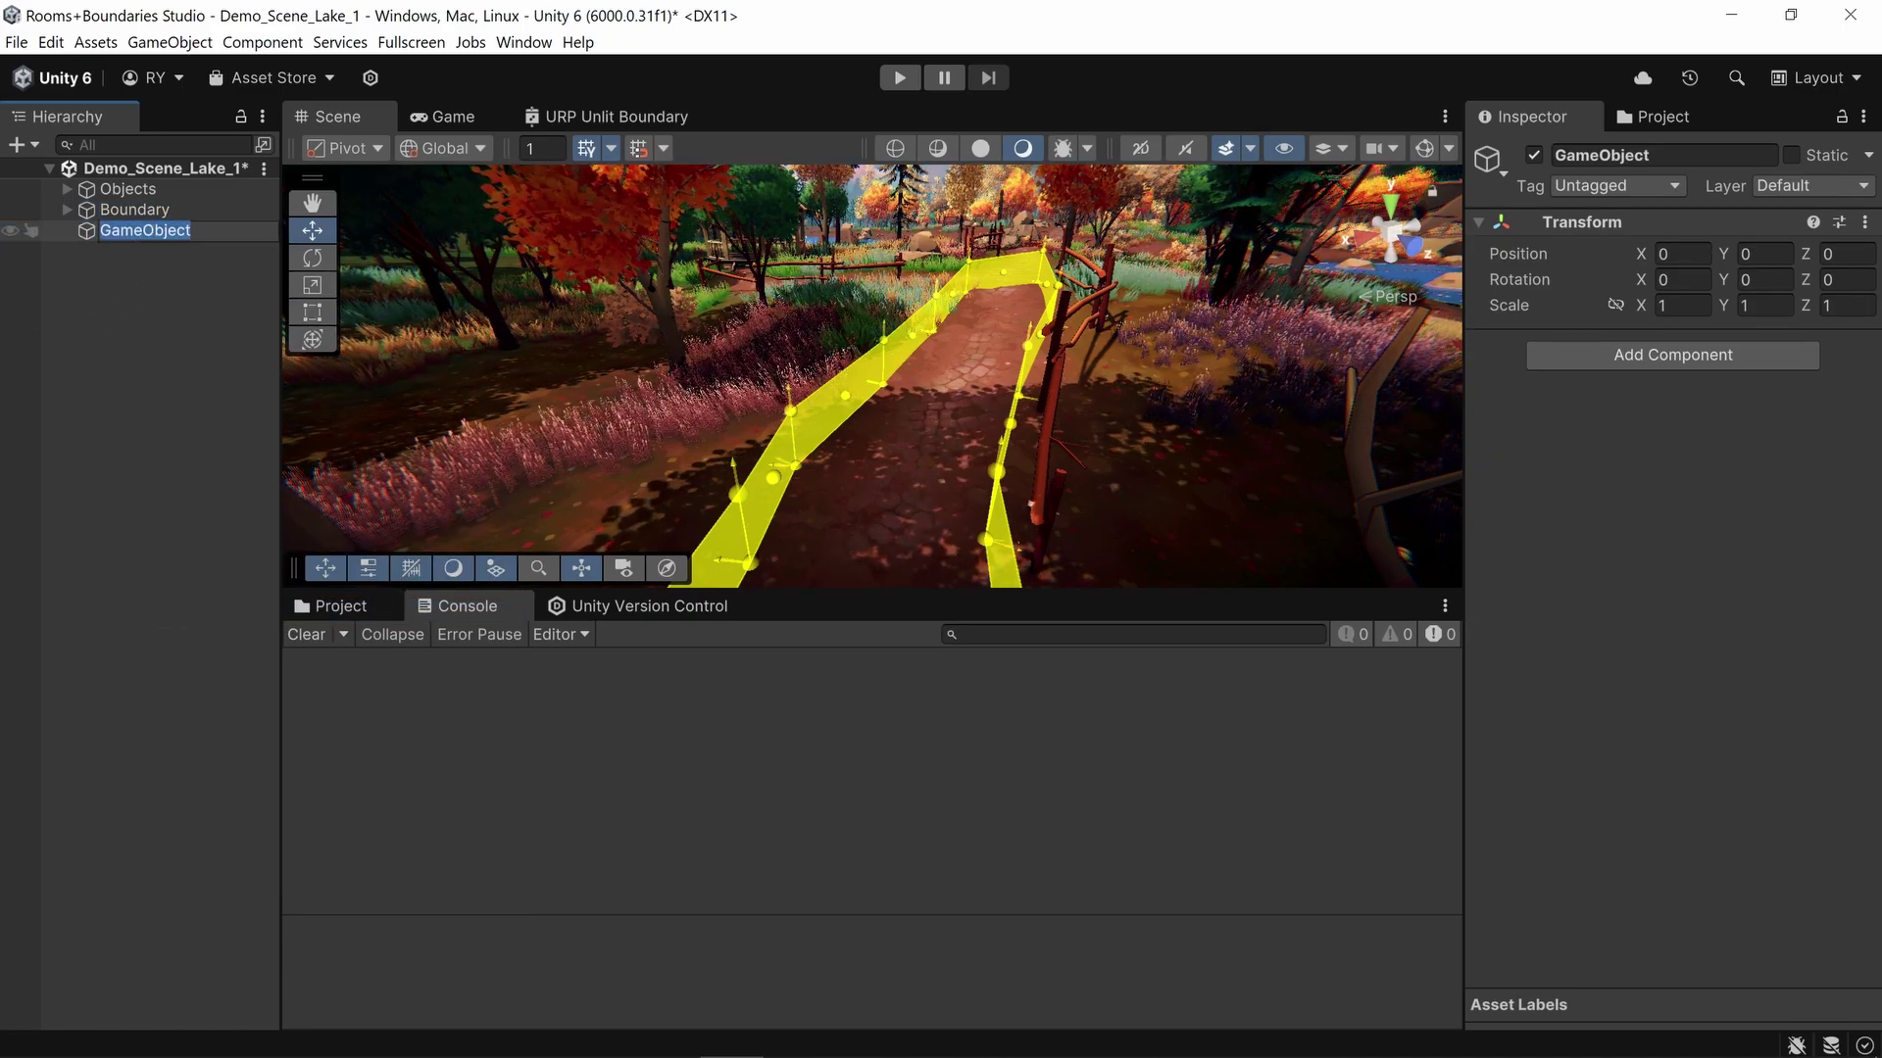
{"action": "type", "text": "Prefabs"}
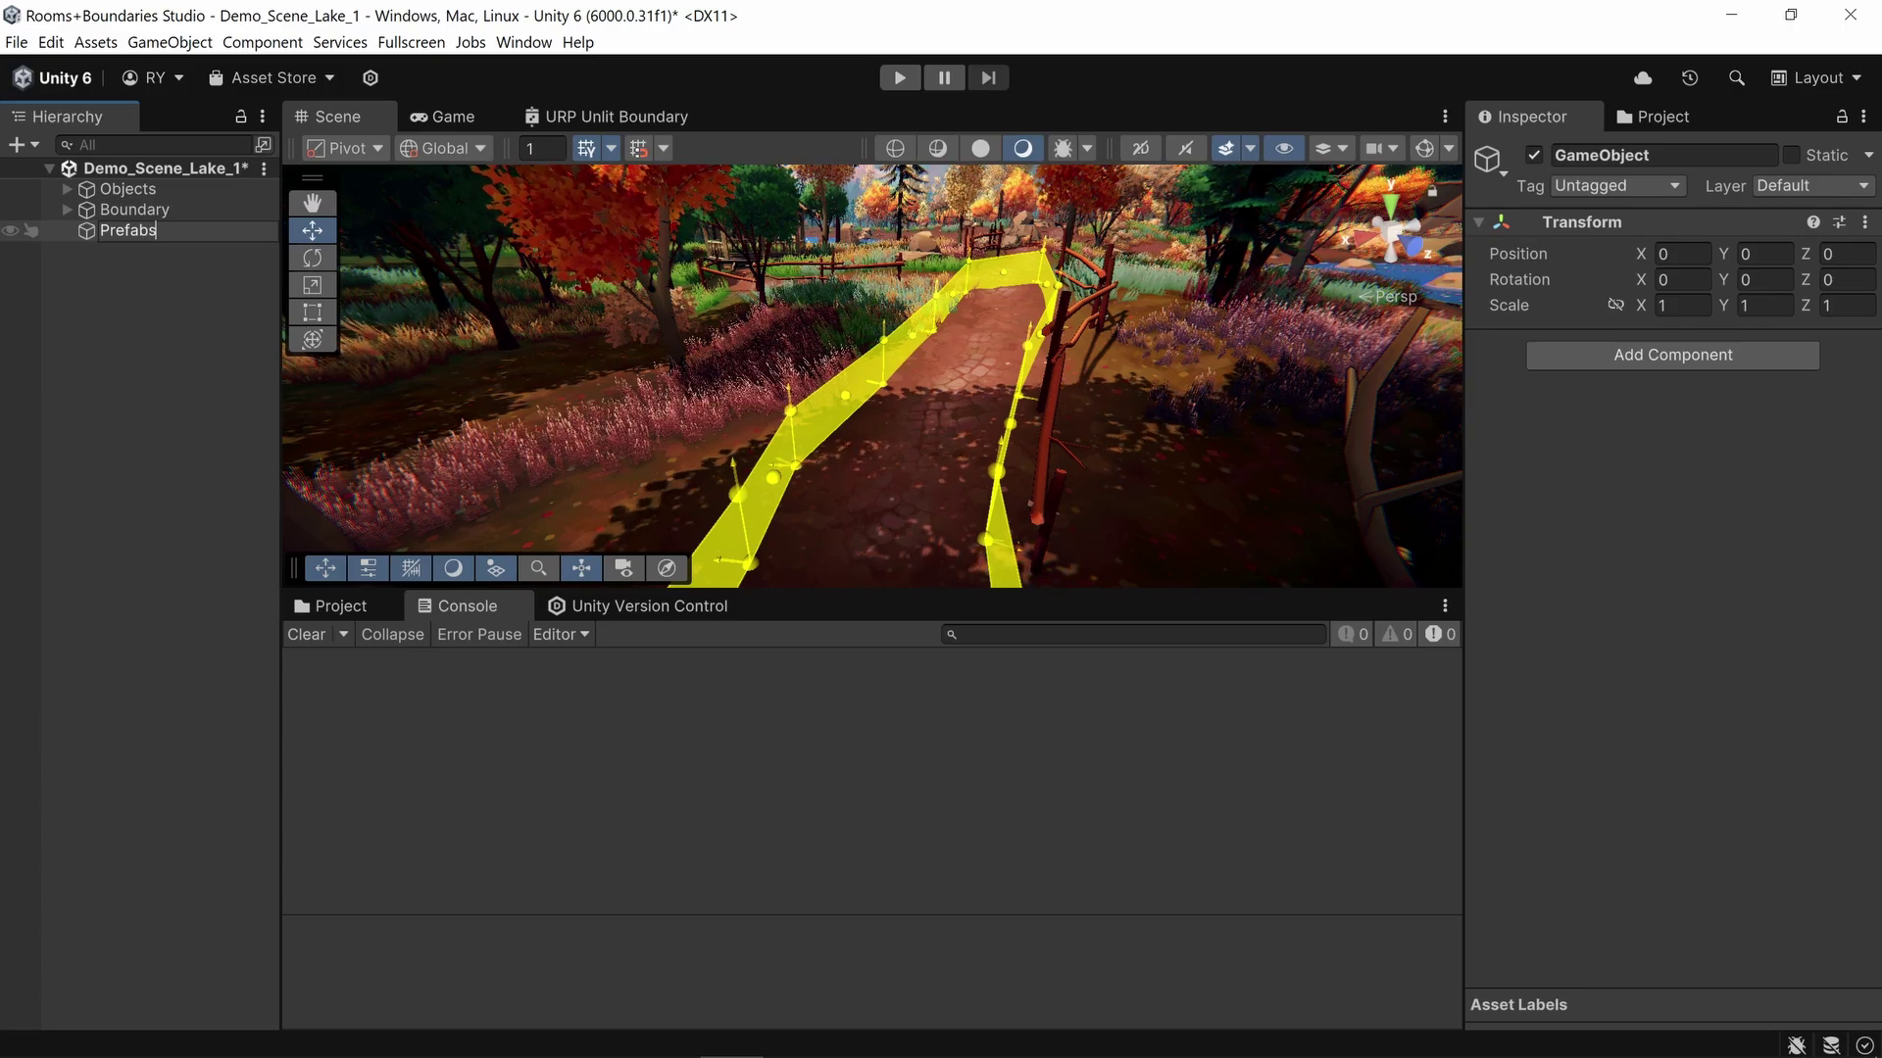
{"action": "key", "text": "Return"}
{"action": "left_click_drag", "start_coordinate": [127, 210], "coordinate": [1717, 549]}
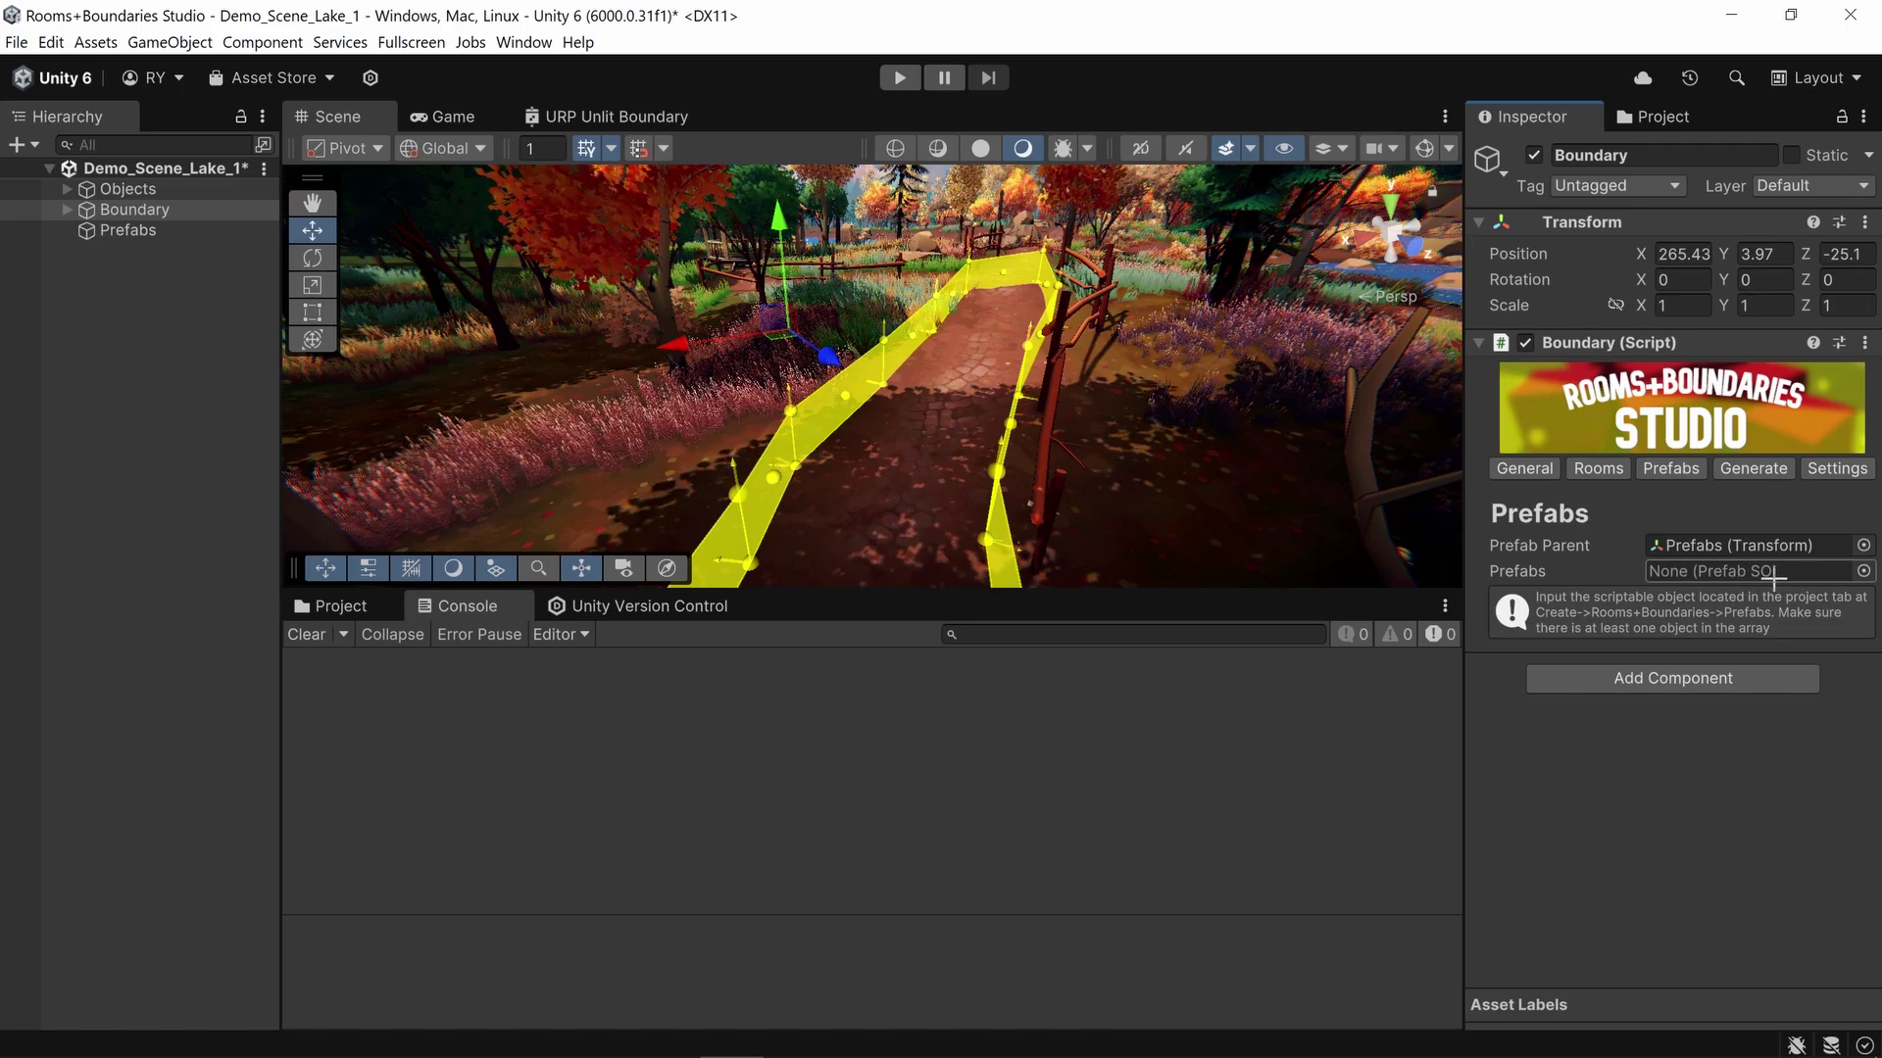
Step: Create a Rooms+Boundaries prefab asset named Rocks in Assets and assign it to the Boundary's Prefabs setting
{"action": "left_click", "coordinate": [343, 606]}
{"action": "right_click", "coordinate": [872, 862]}
{"action": "mouse_move", "coordinate": [1023, 312]}
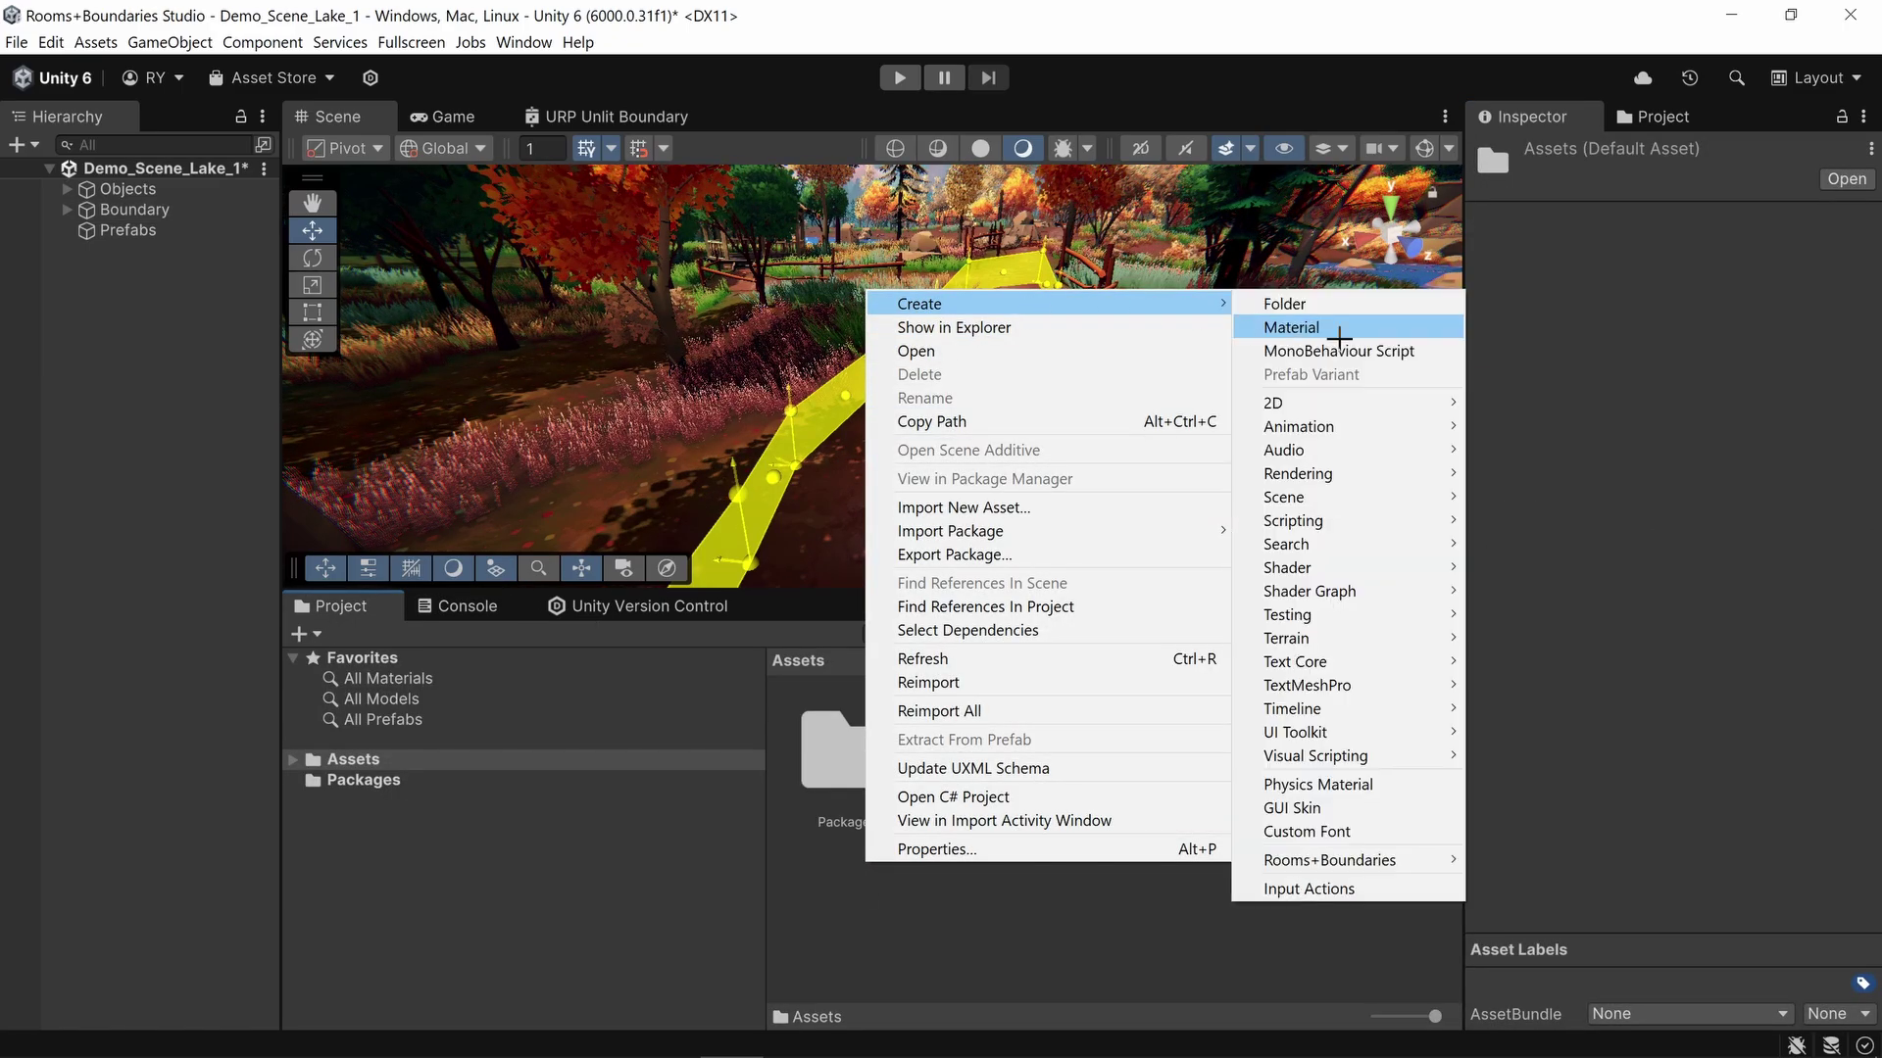
{"action": "mouse_move", "coordinate": [1428, 860]}
{"action": "left_click", "coordinate": [1565, 858]}
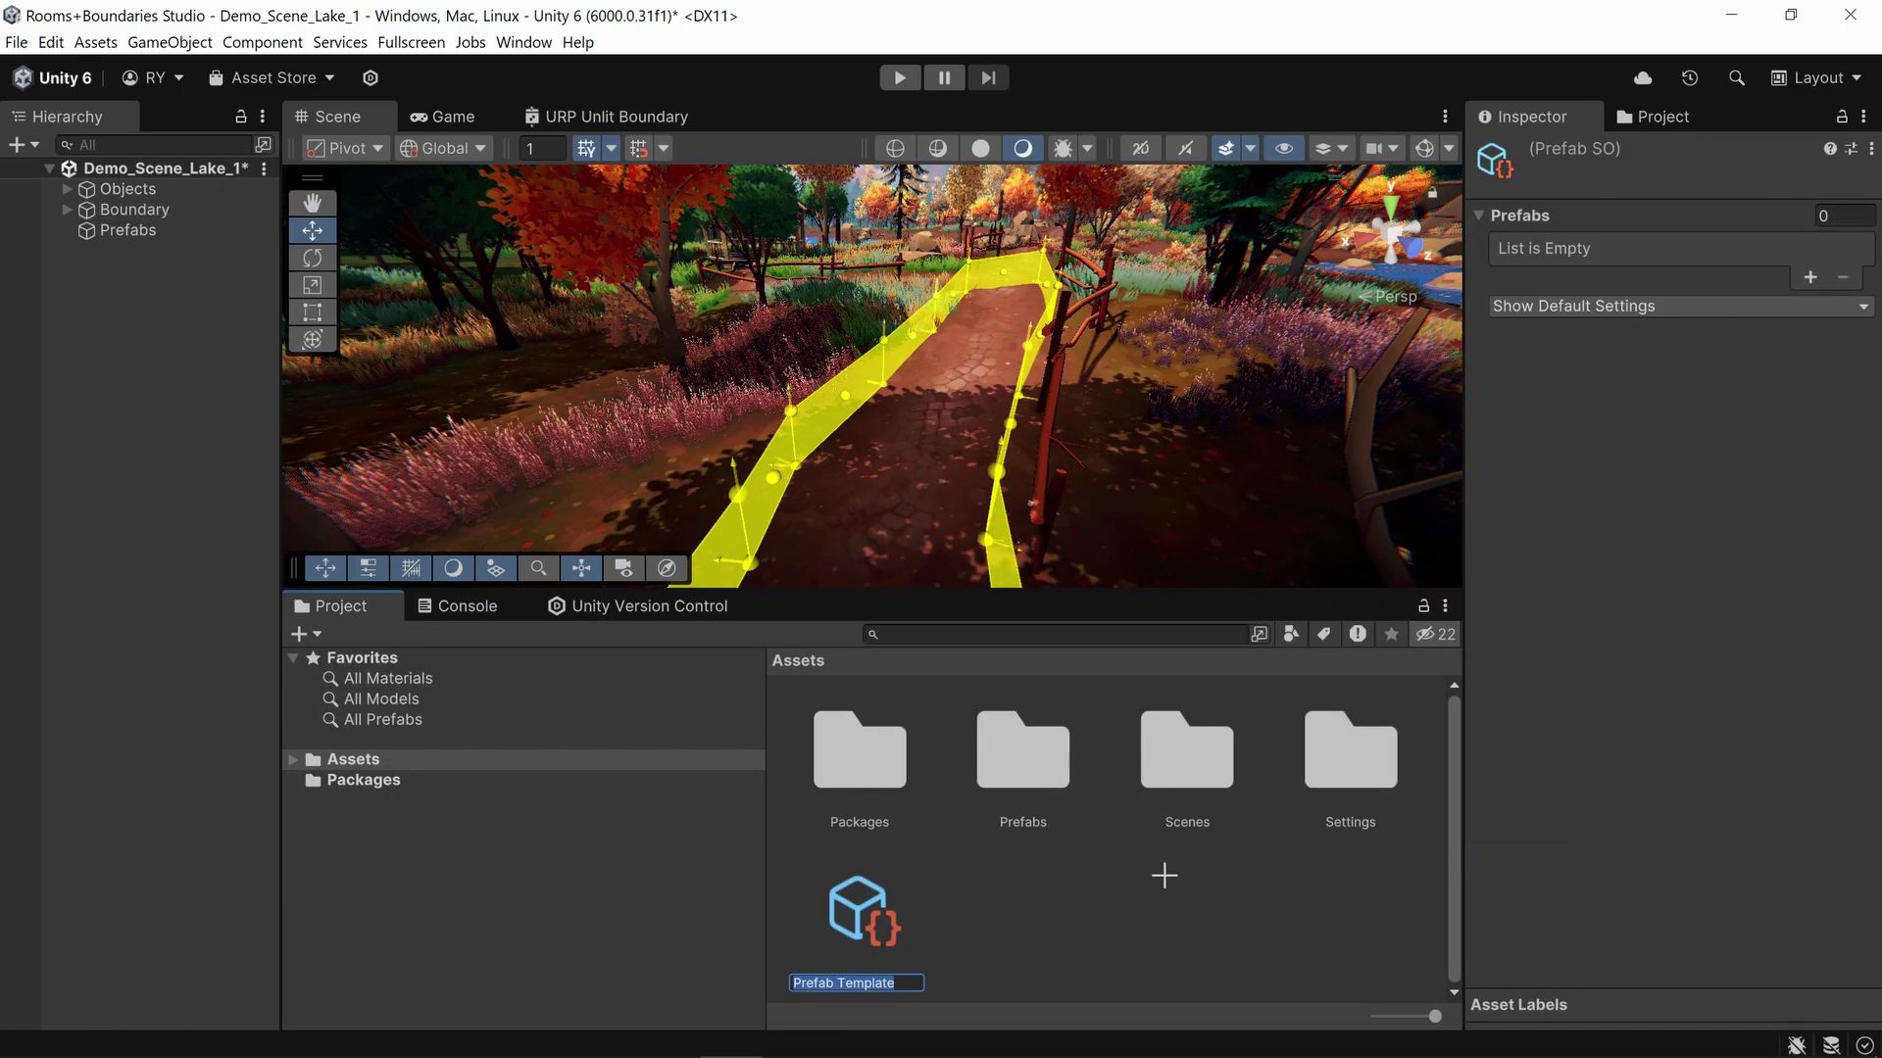
{"action": "type", "text": "Roo"}
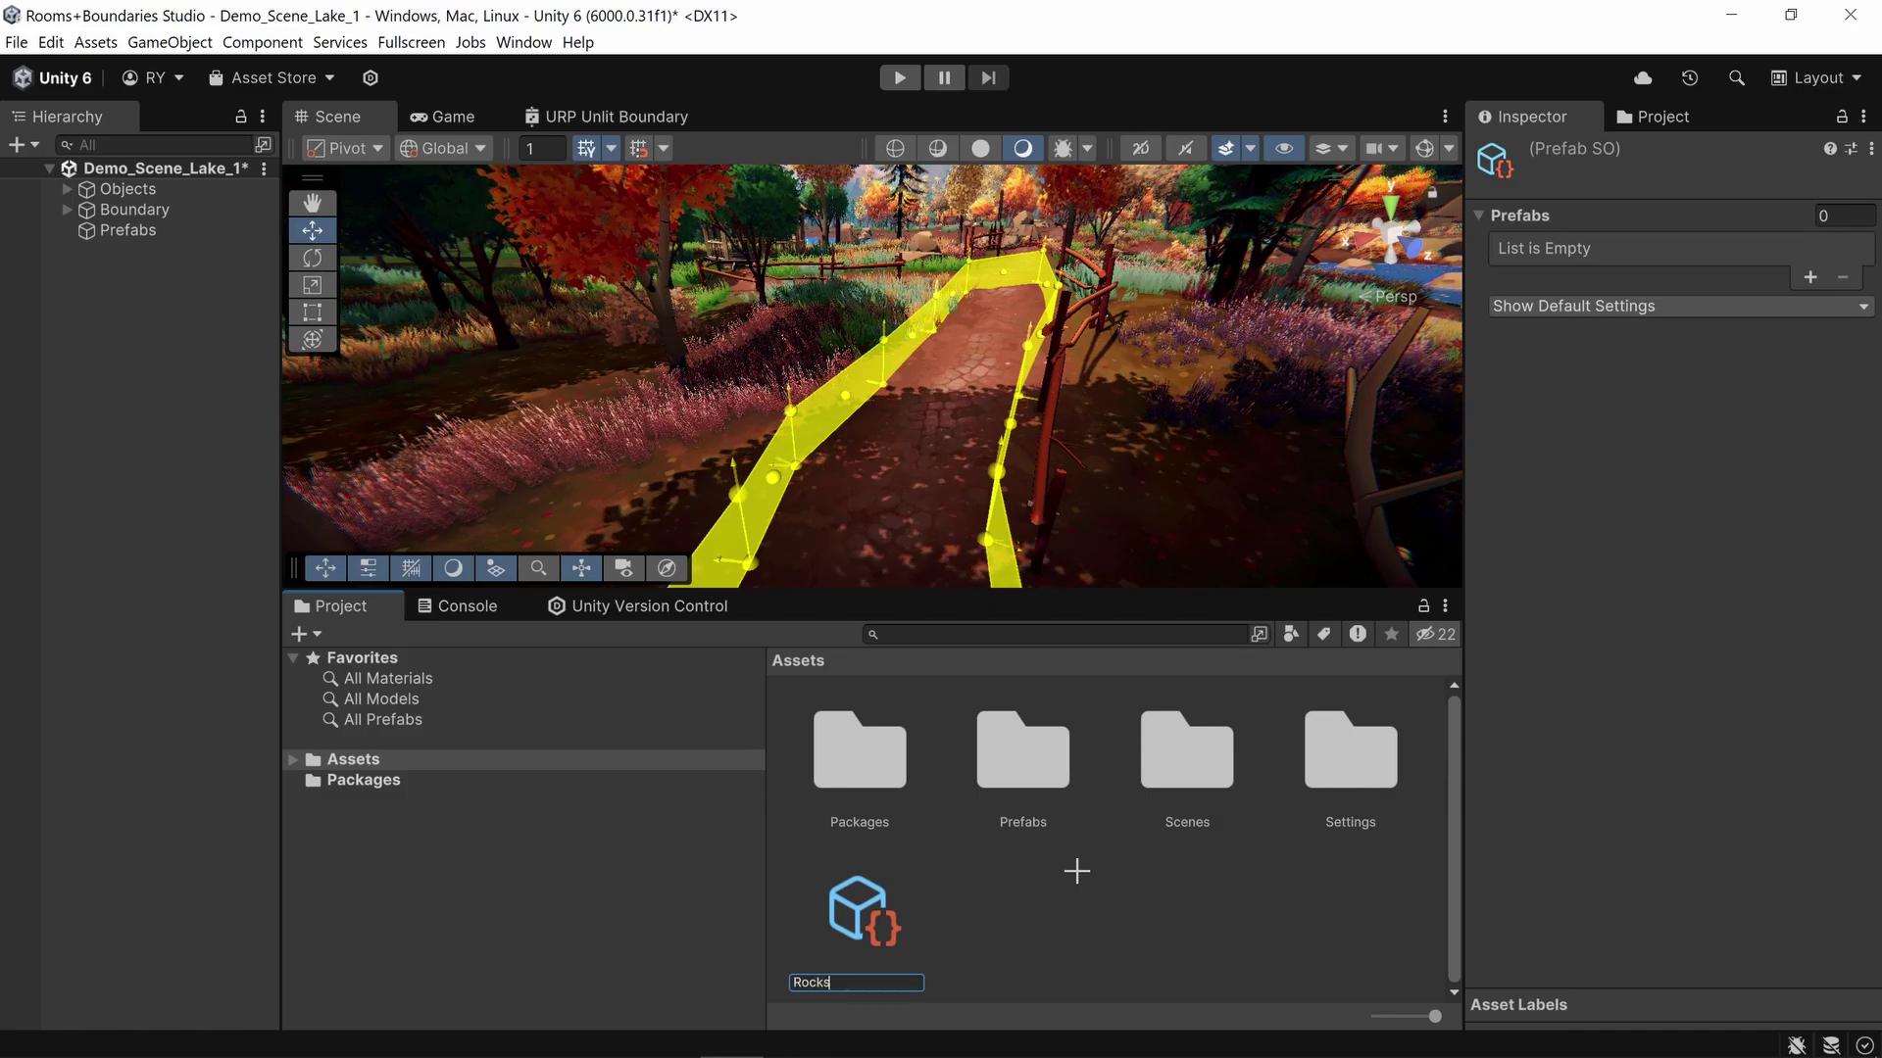
{"action": "key", "text": "Return"}
{"action": "left_click", "coordinate": [134, 208]}
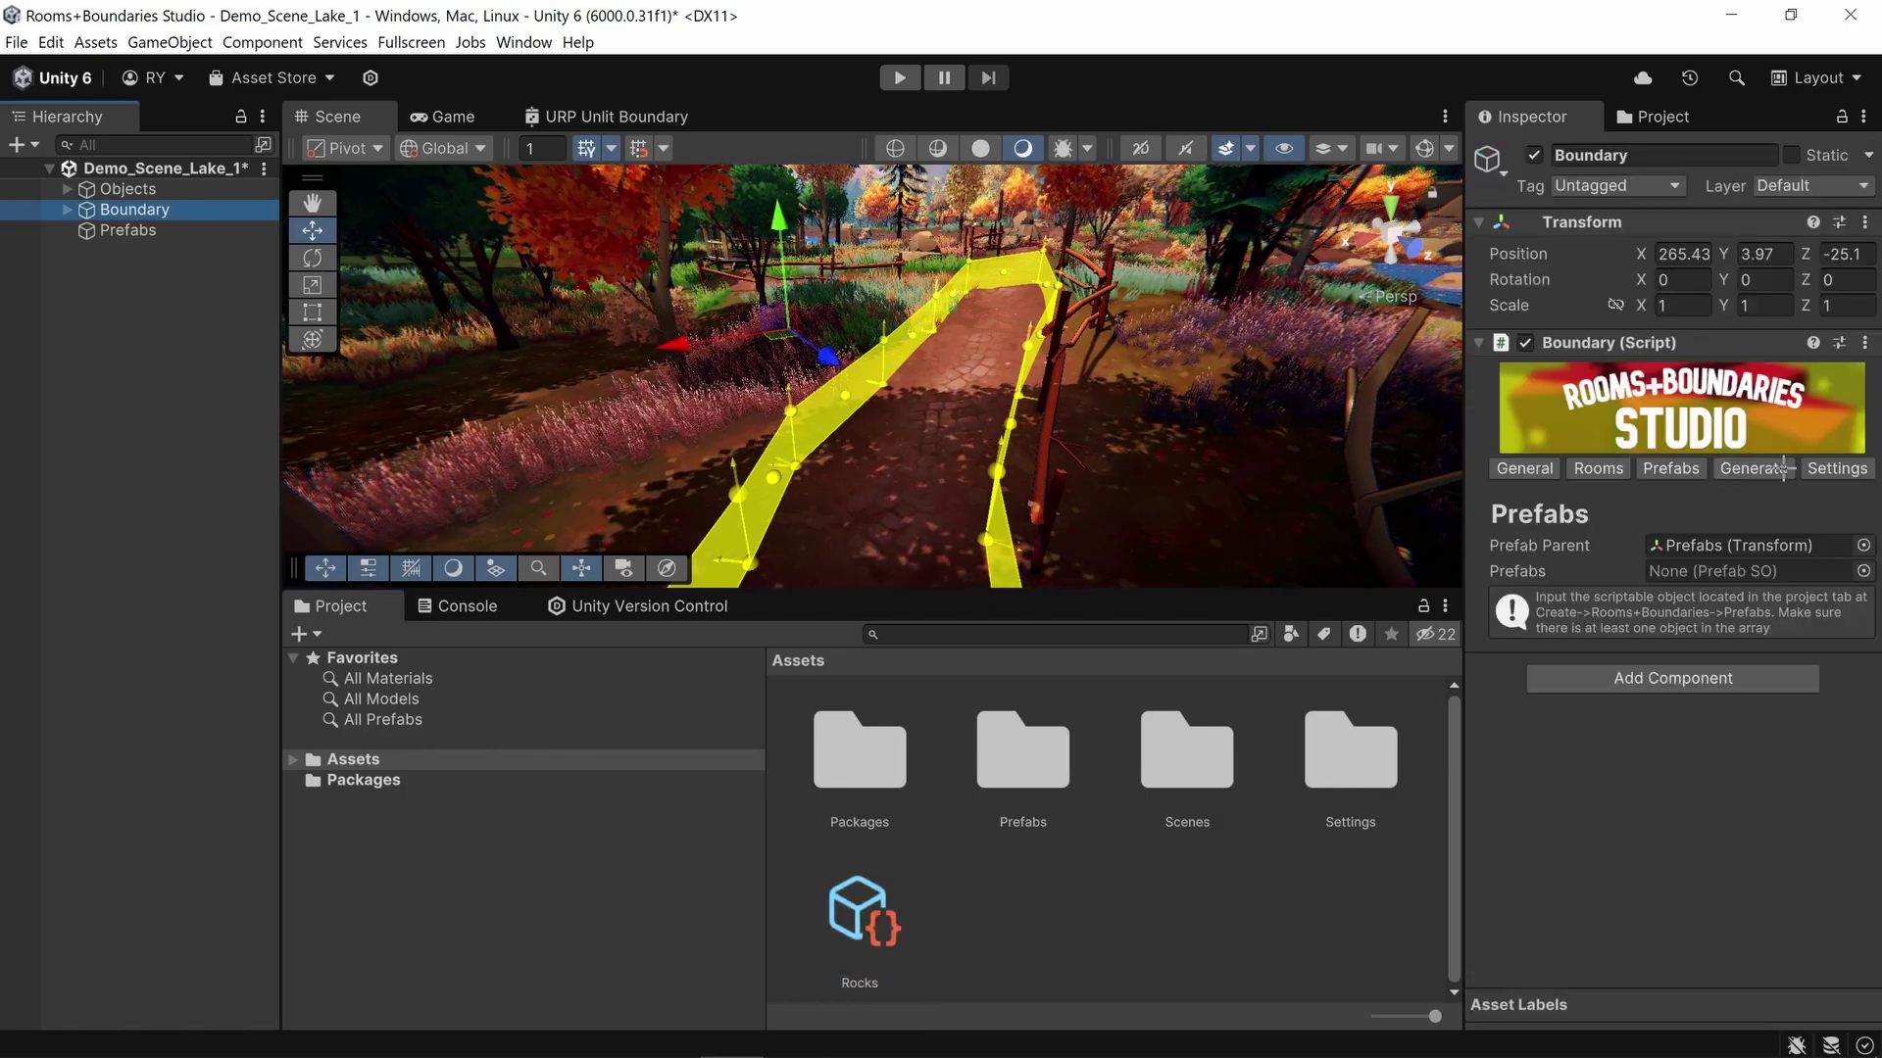
{"action": "left_click_drag", "start_coordinate": [873, 906], "coordinate": [1691, 573]}
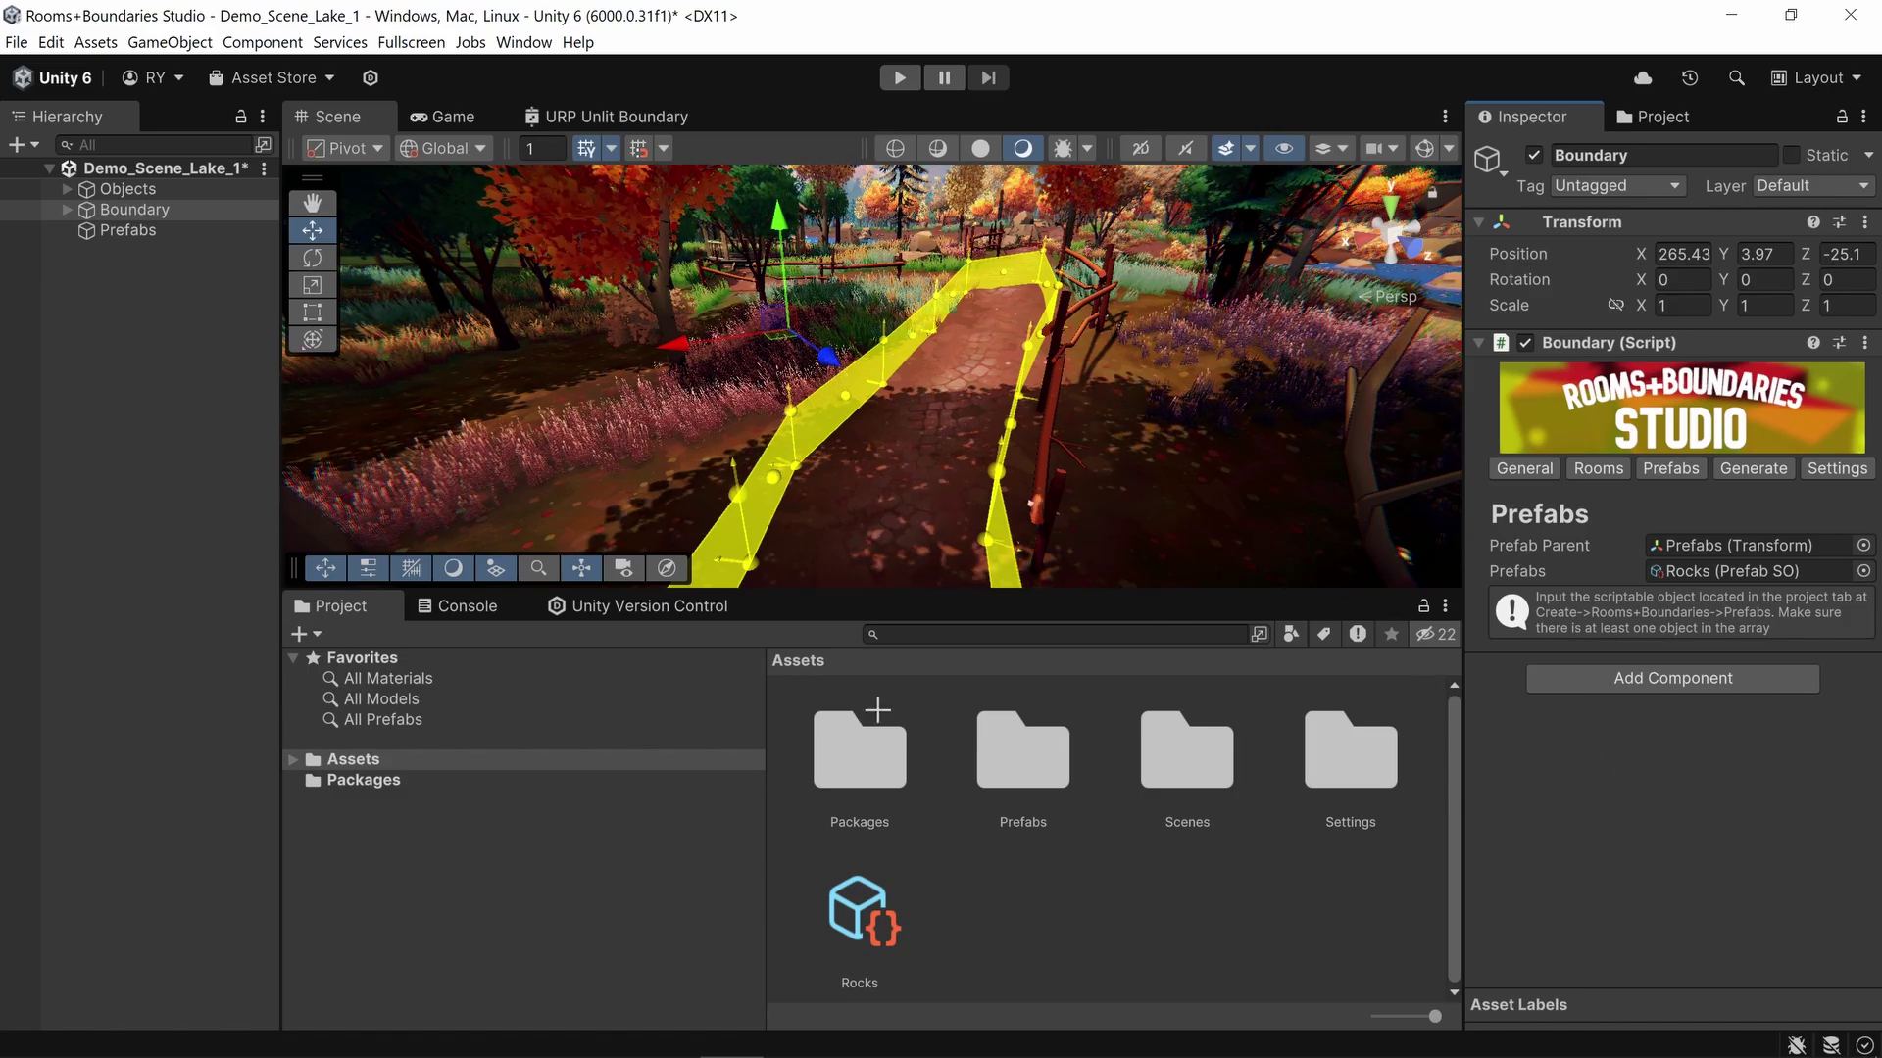
Step: Add seven empty prefab entries to the Rocks asset
{"action": "left_click", "coordinate": [870, 903]}
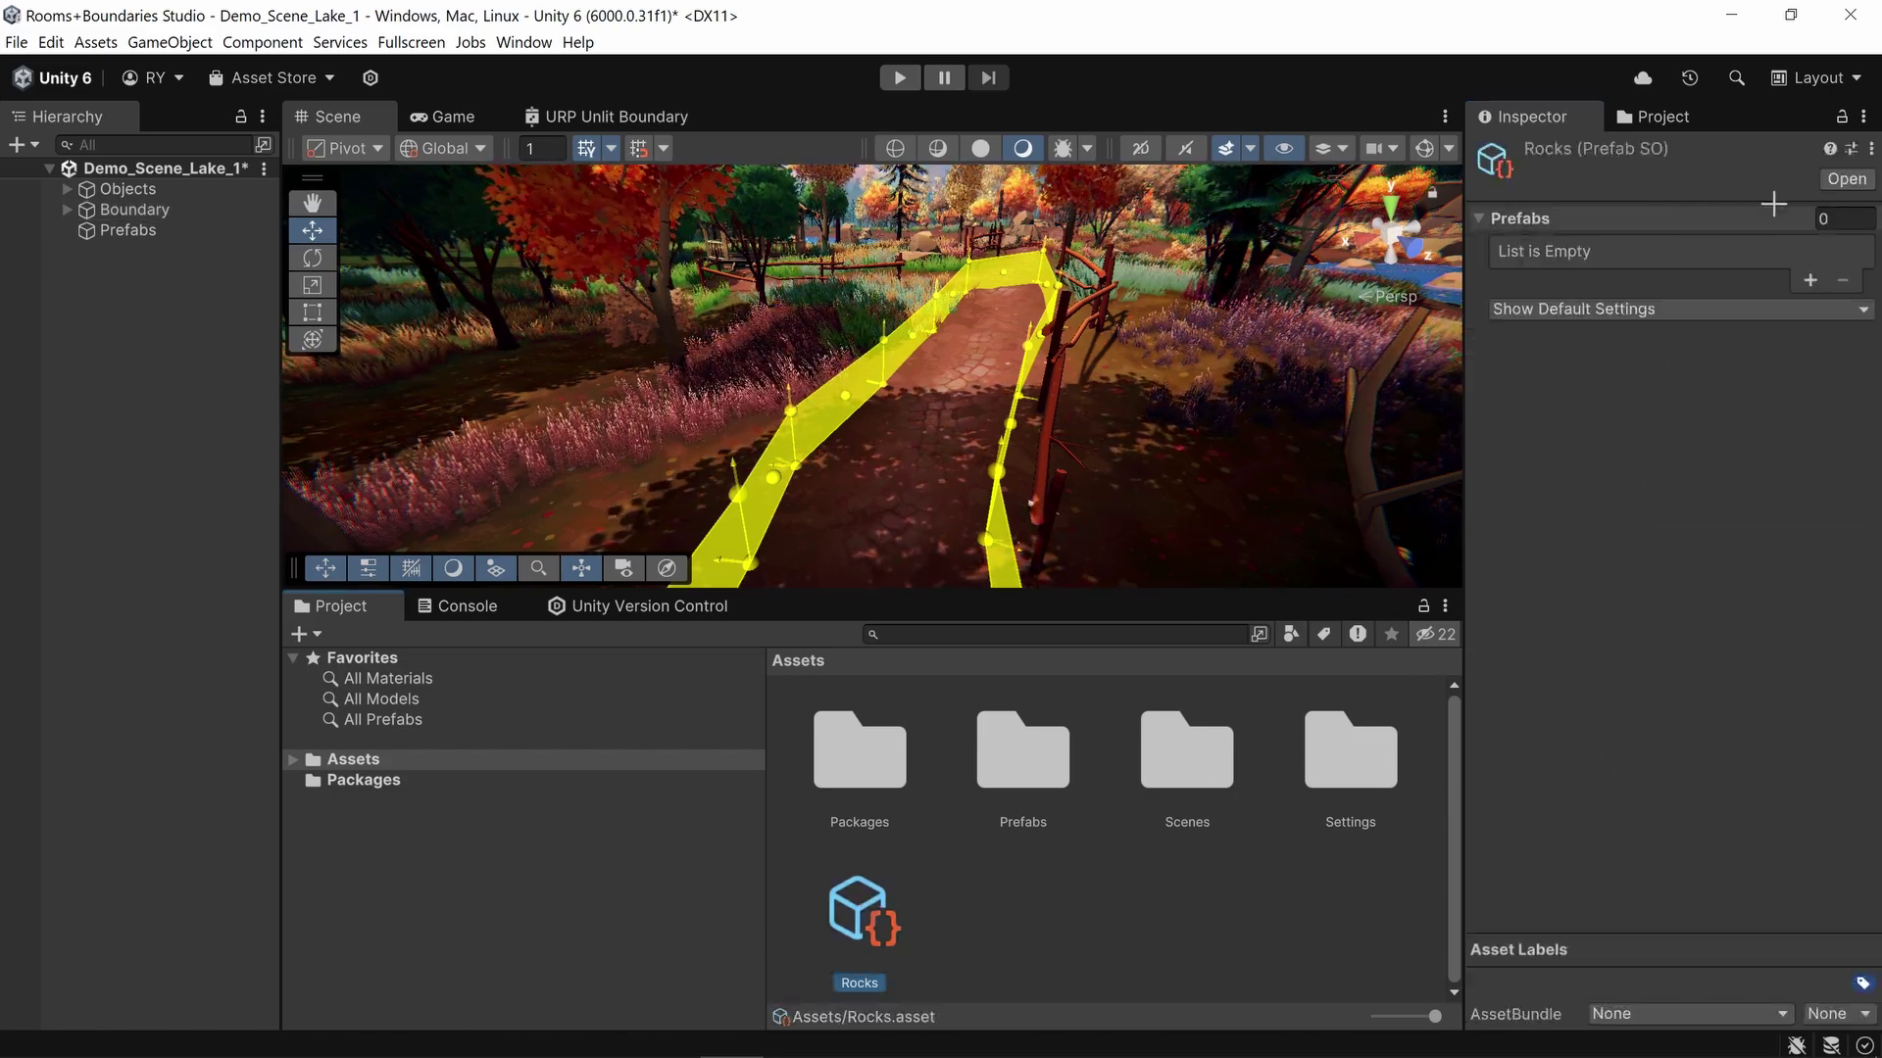
{"action": "left_click", "coordinate": [1808, 282]}
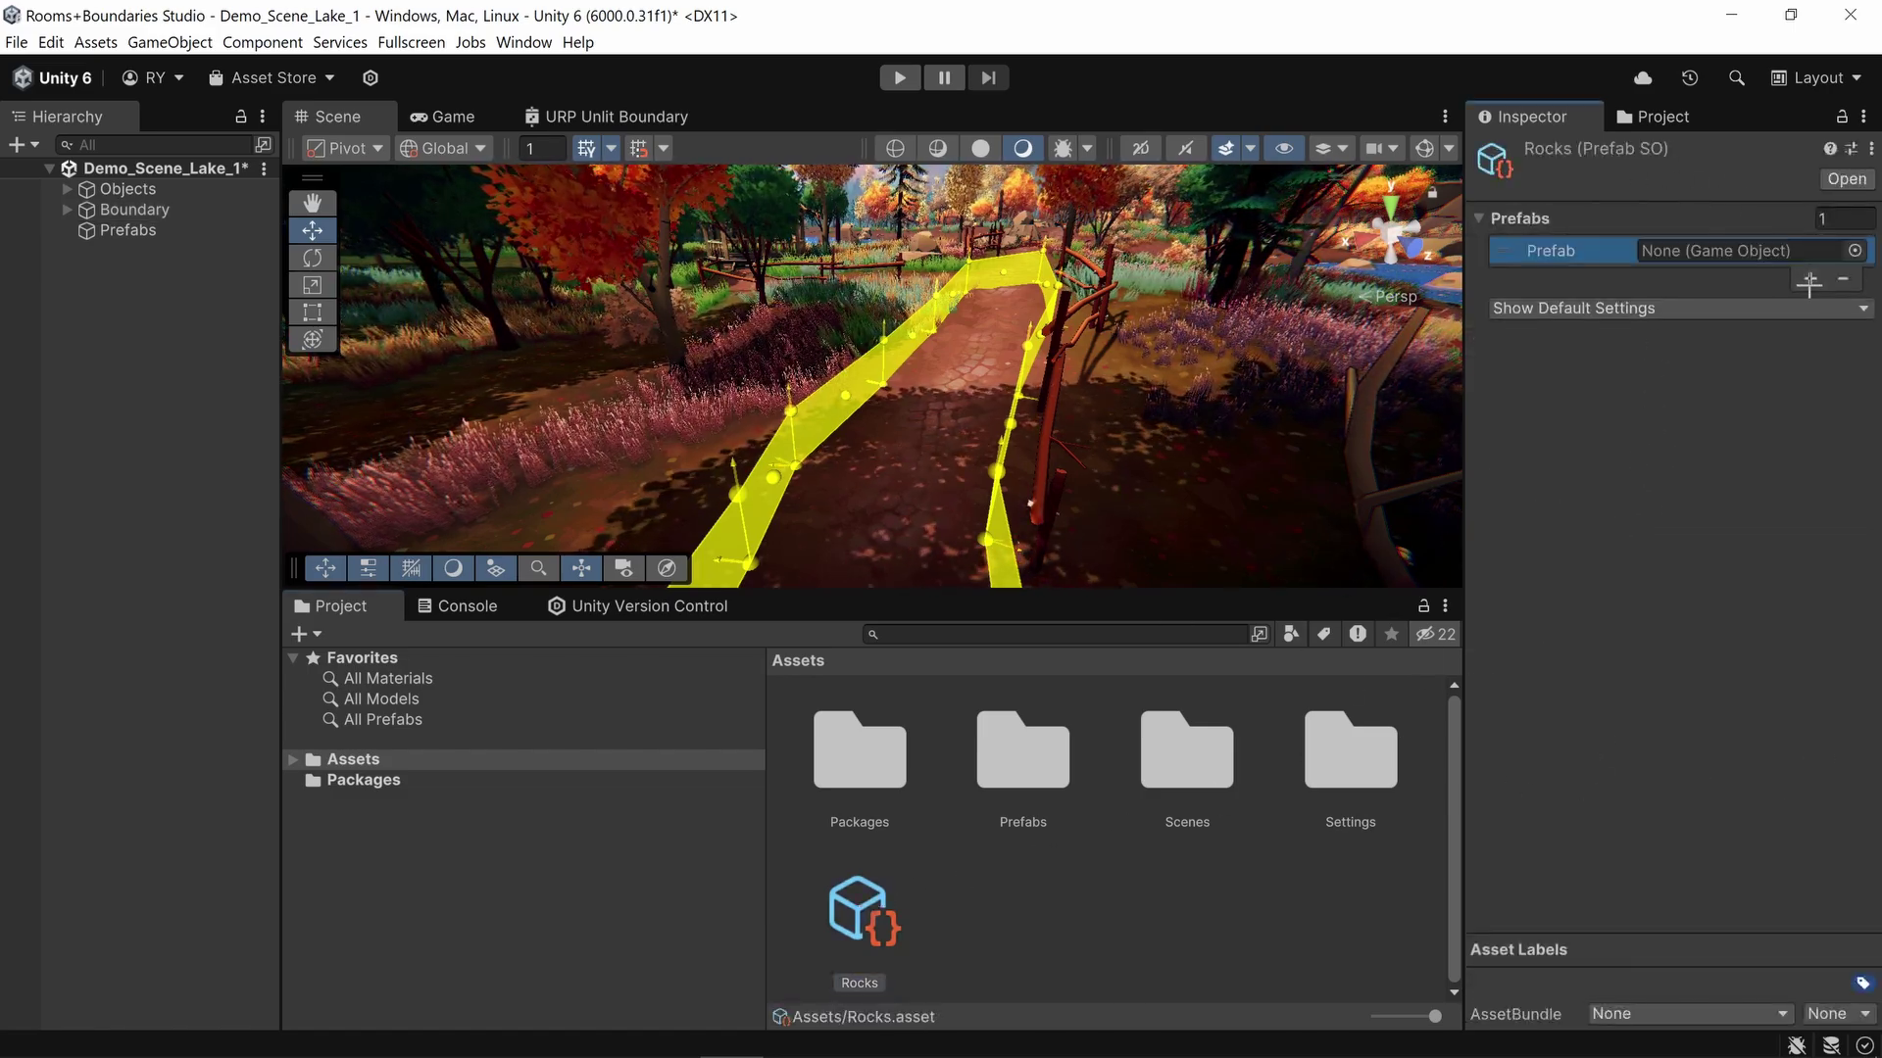
{"action": "left_click", "coordinate": [1808, 278]}
{"action": "left_click", "coordinate": [1810, 304]}
{"action": "left_click", "coordinate": [1809, 330]}
{"action": "left_click", "coordinate": [1810, 355]}
{"action": "left_click", "coordinate": [1843, 380]}
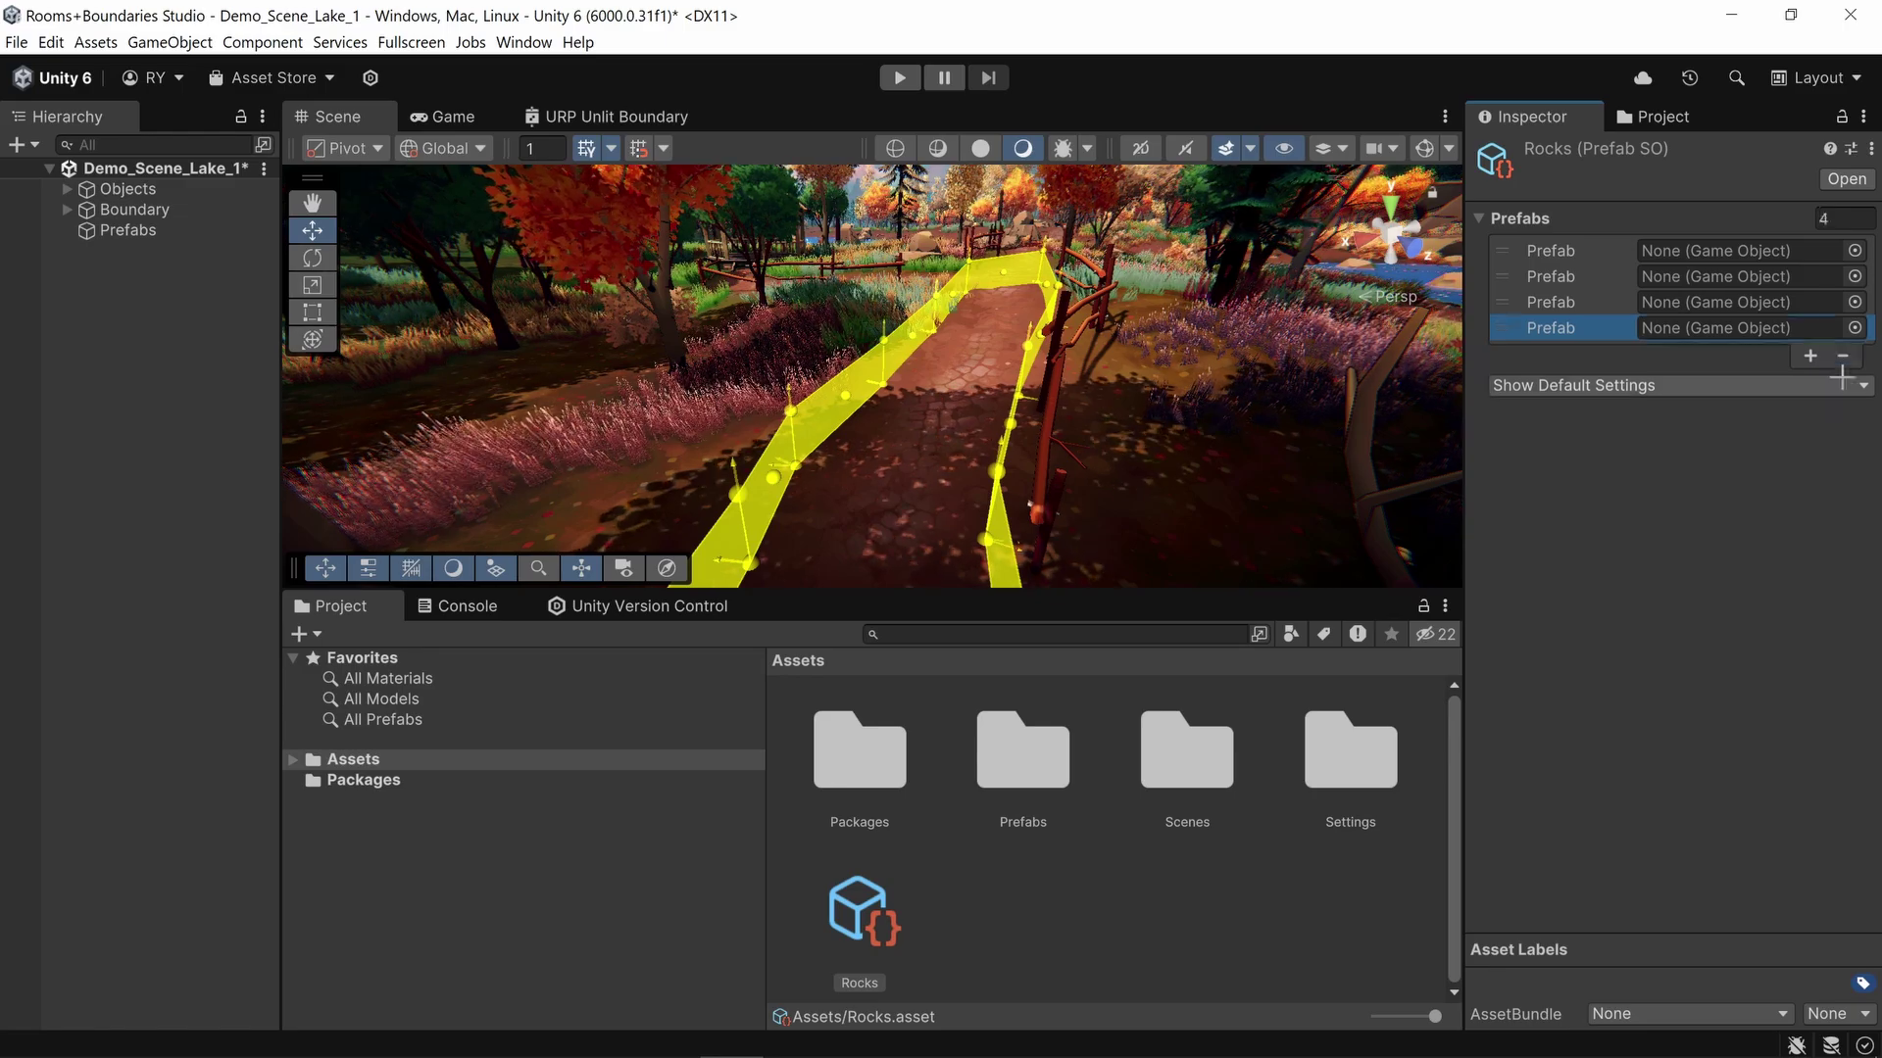
{"action": "left_click", "coordinate": [1842, 354]}
{"action": "left_click", "coordinate": [1843, 329]}
{"action": "left_click", "coordinate": [1810, 304]}
{"action": "left_click", "coordinate": [1810, 329]}
{"action": "left_click", "coordinate": [1810, 355]}
{"action": "left_click", "coordinate": [1810, 381]}
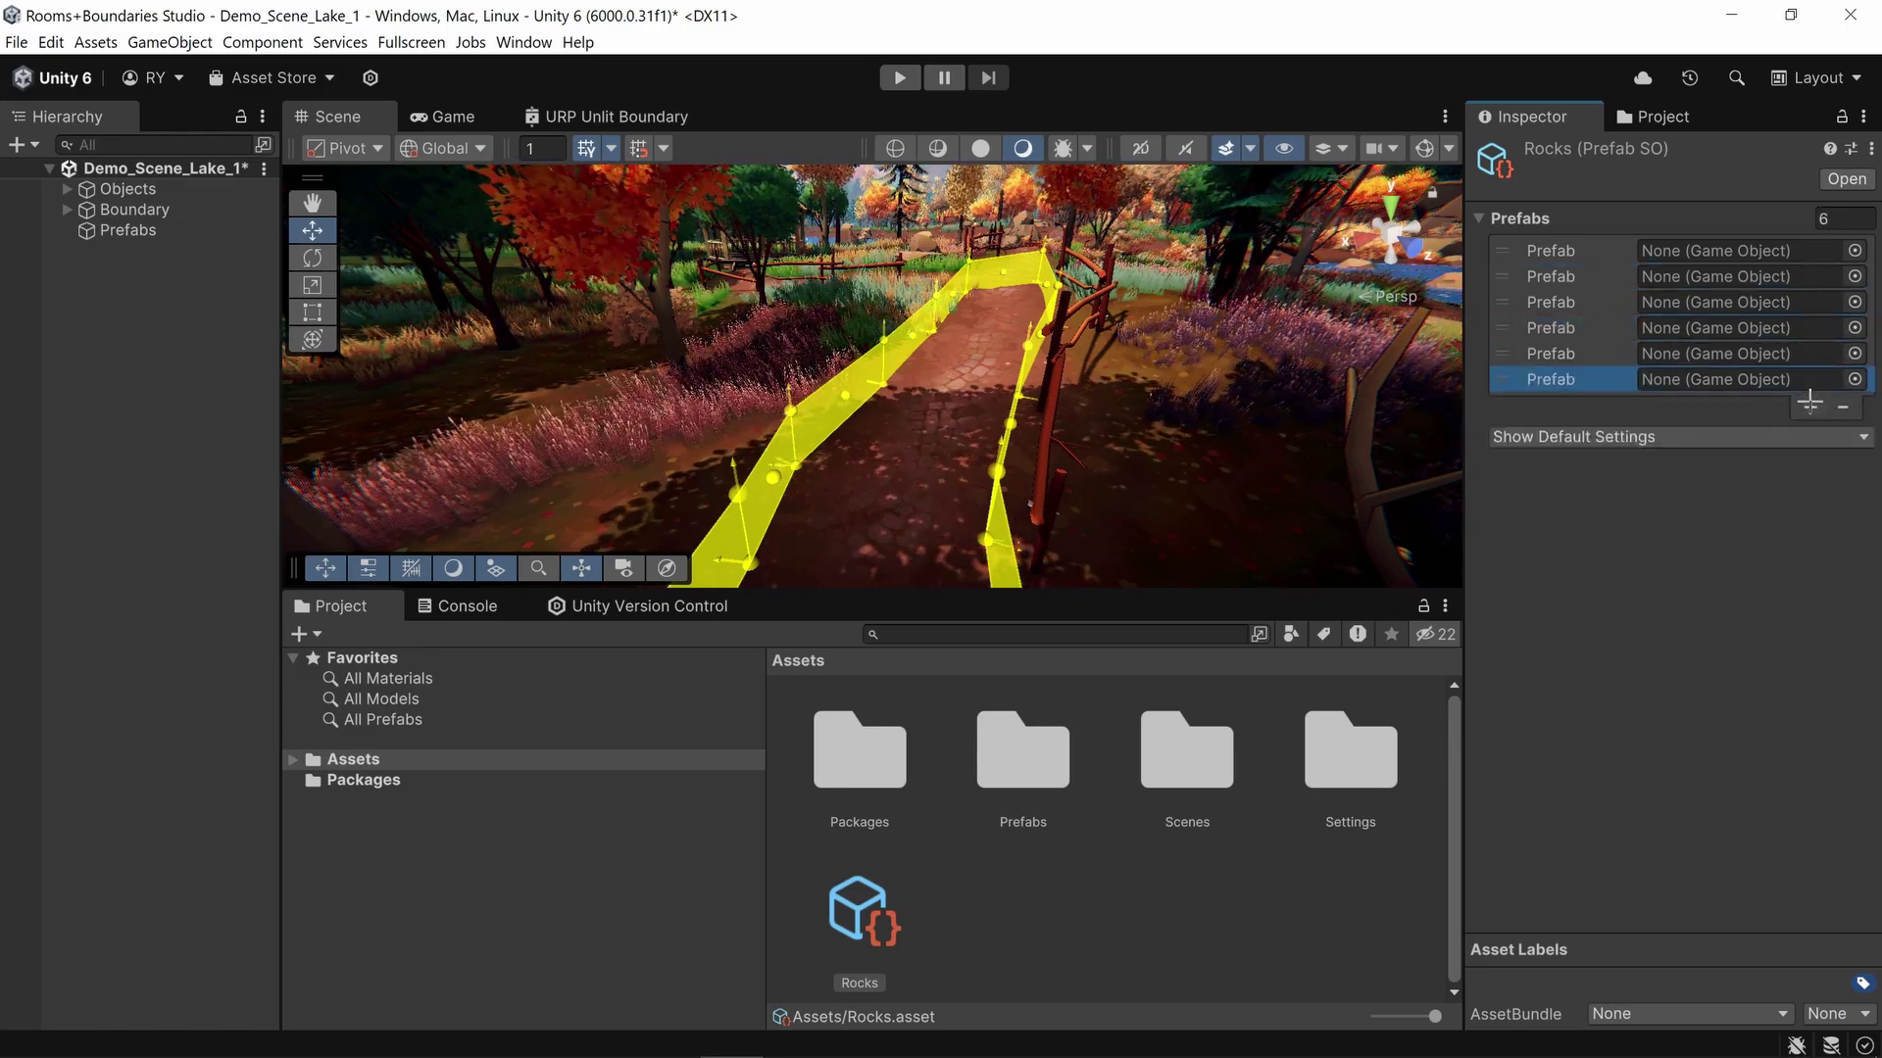
{"action": "left_click", "coordinate": [1810, 406]}
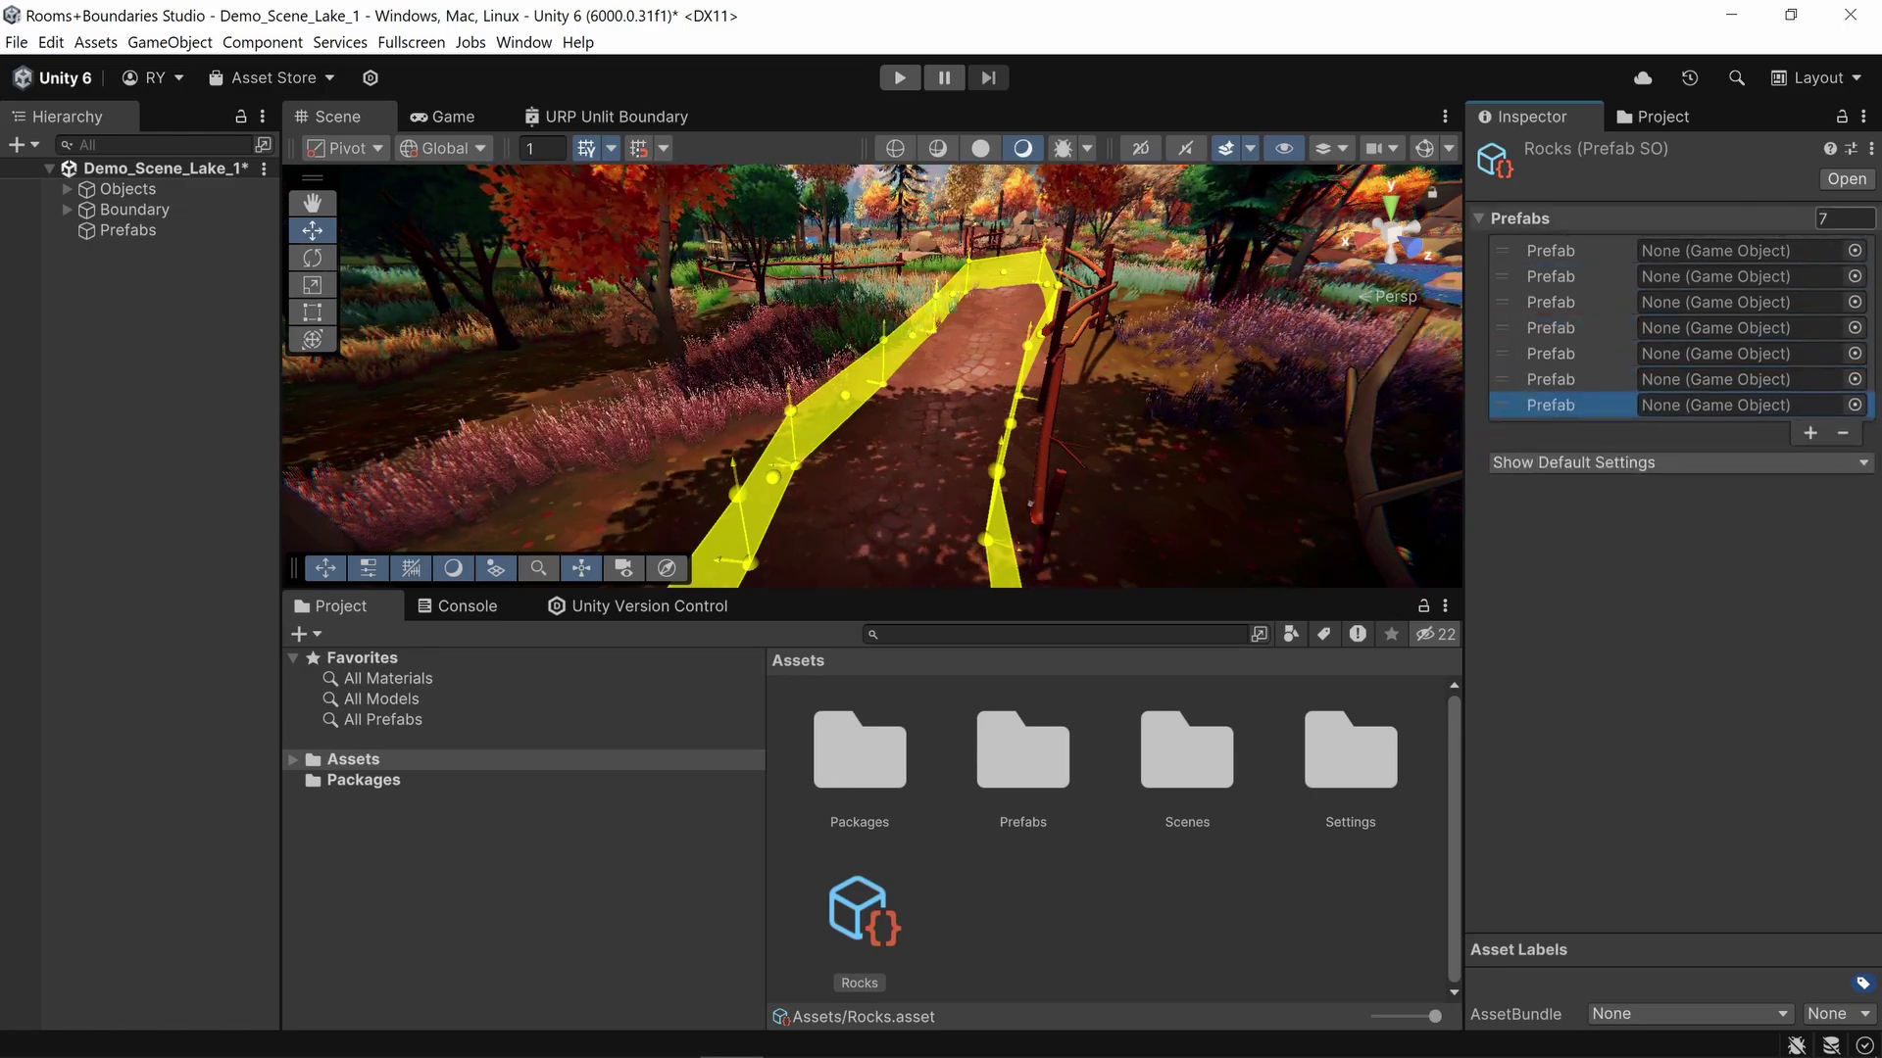
Step: Assign the seven TFF_Rock_Medium prefabs from the Prefabs folder to the entries of the Rocks asset, in order from 01A
{"action": "left_click", "coordinate": [1841, 116]}
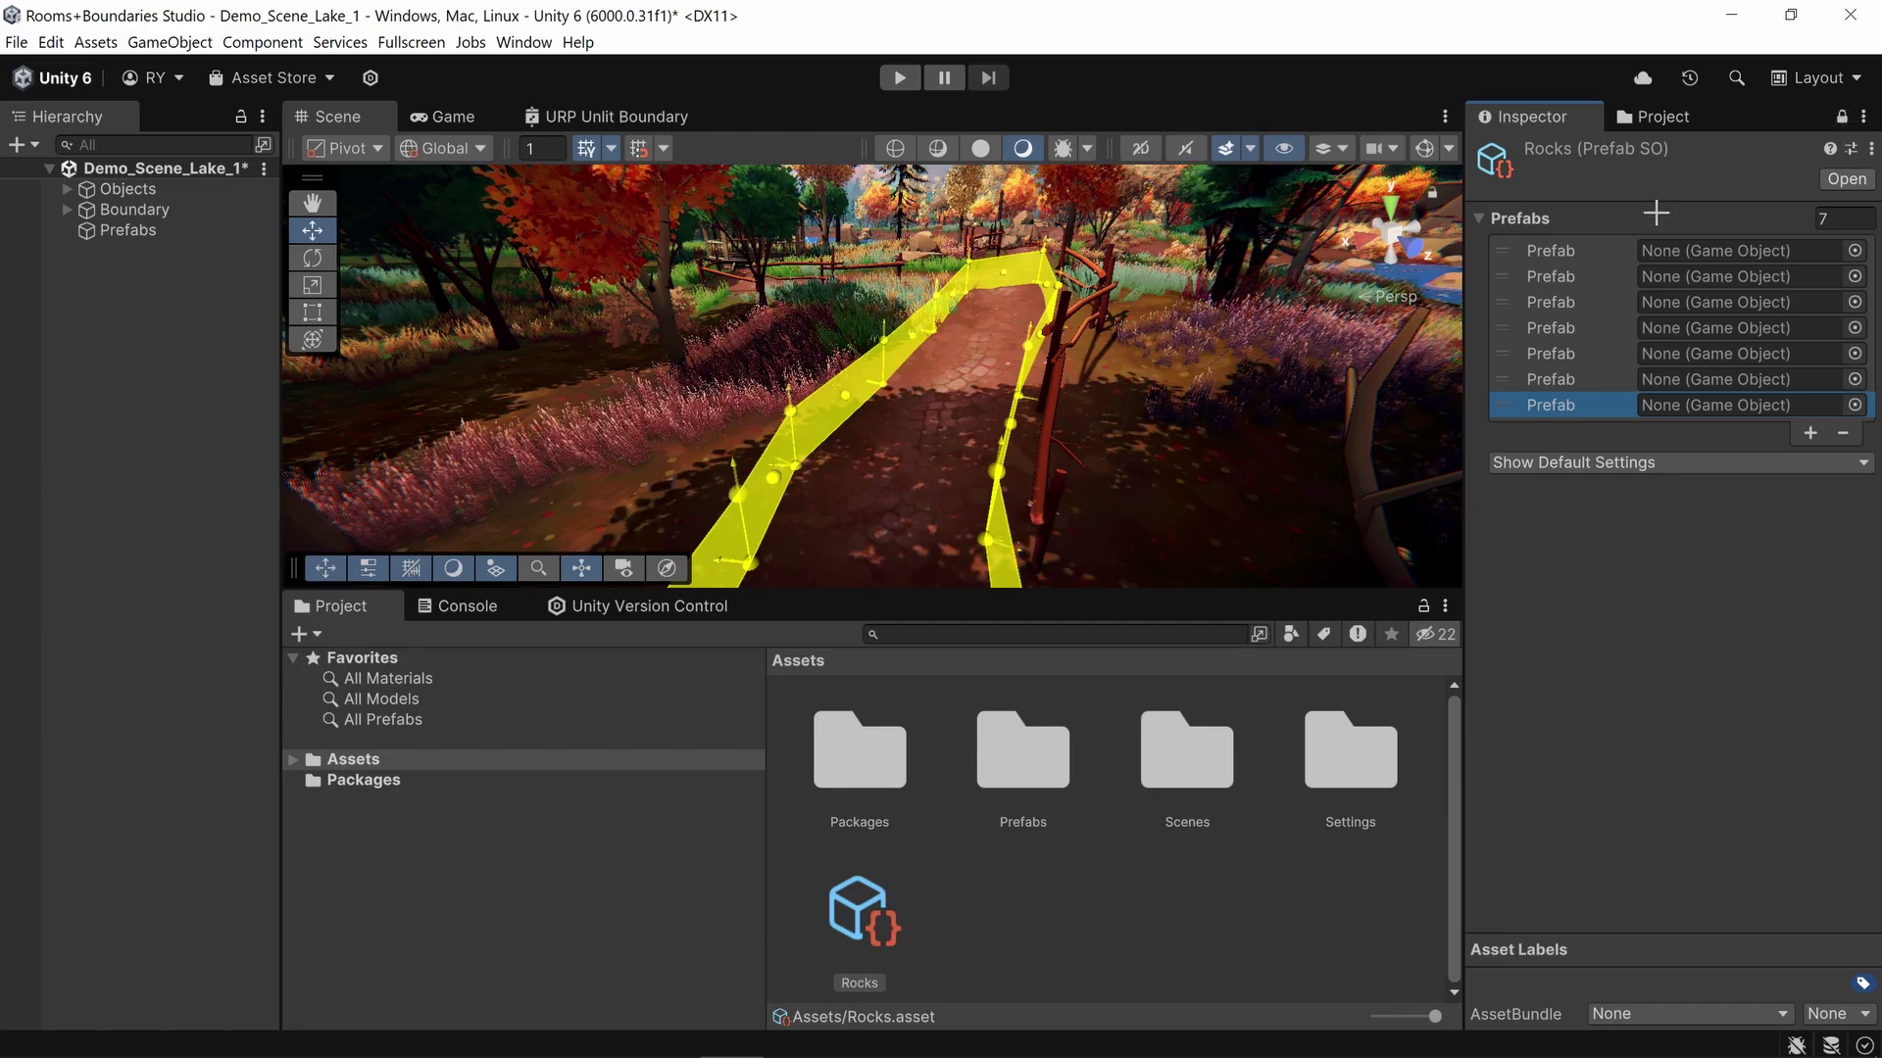
{"action": "double_click", "coordinate": [973, 747]}
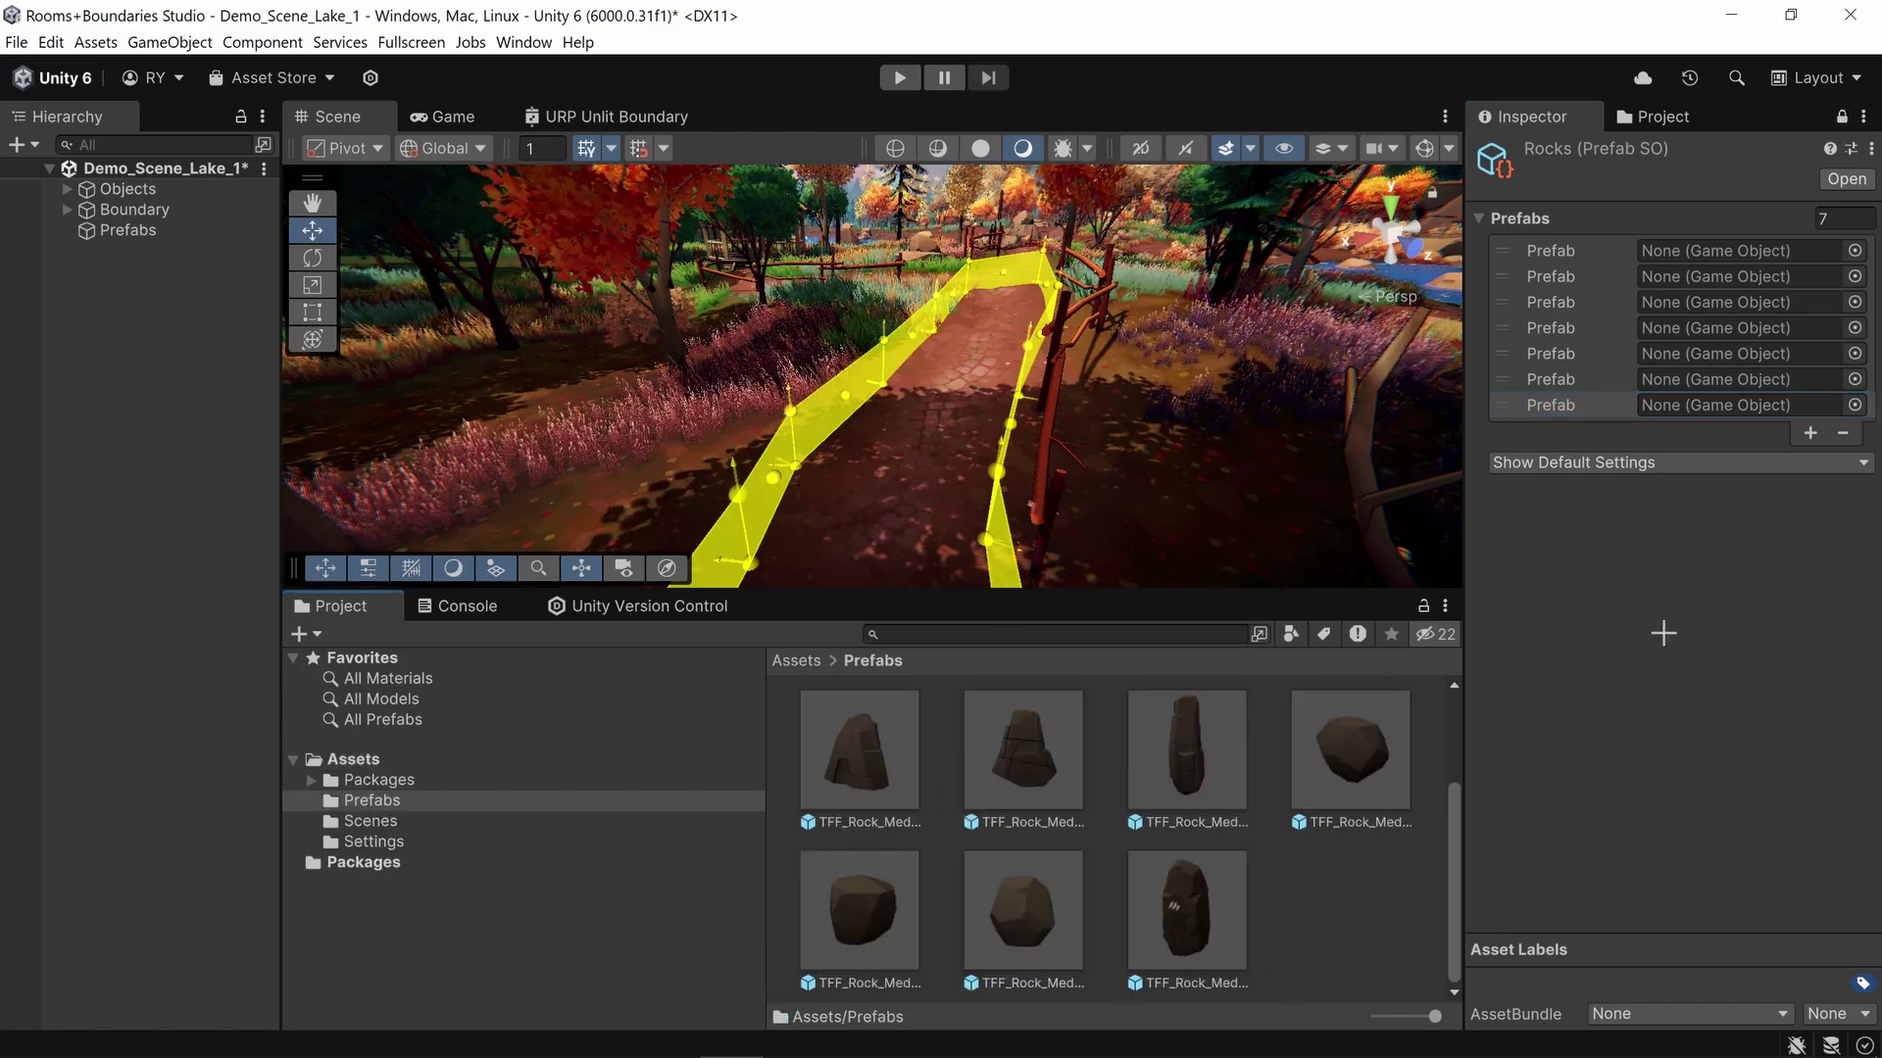
{"action": "left_click_drag", "start_coordinate": [903, 756], "coordinate": [1707, 260]}
{"action": "left_click_drag", "start_coordinate": [995, 765], "coordinate": [1754, 392]}
{"action": "left_click_drag", "start_coordinate": [1184, 750], "coordinate": [1747, 538]}
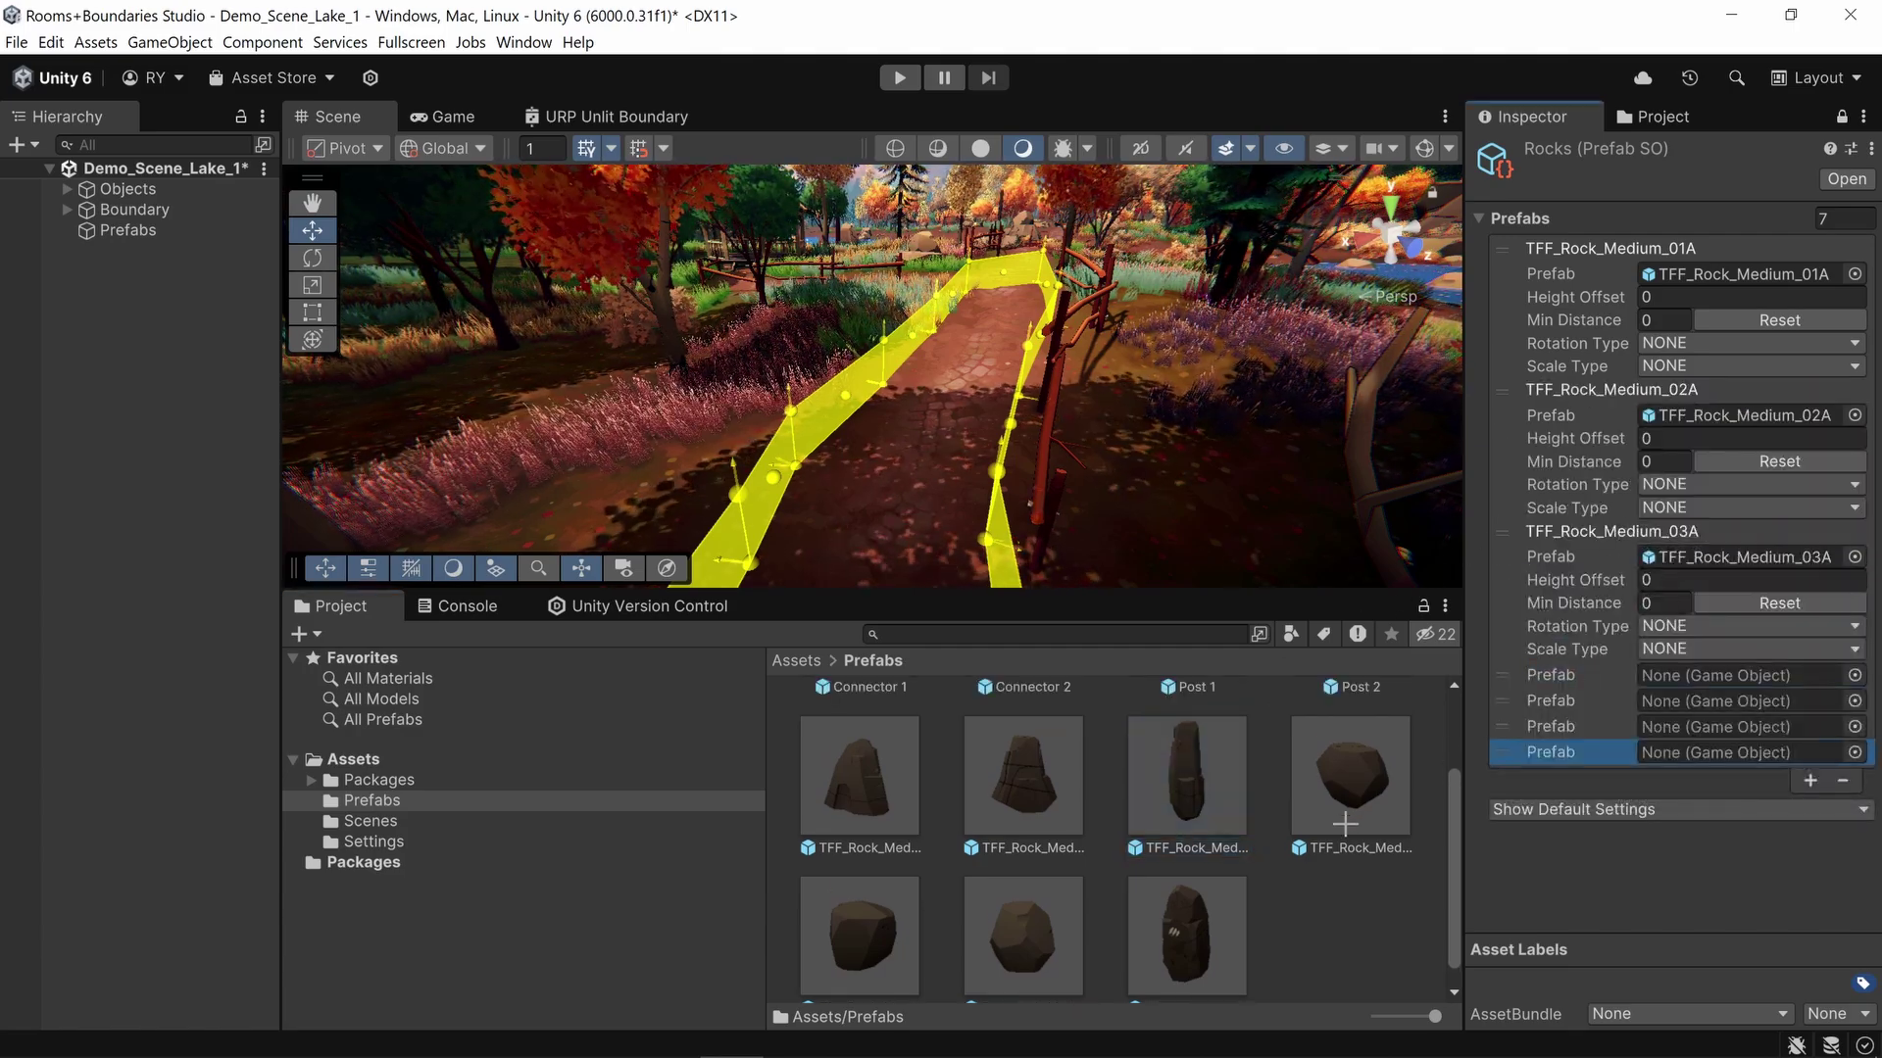
{"action": "left_click_drag", "start_coordinate": [1344, 825], "coordinate": [1755, 677]}
{"action": "scroll", "coordinate": [1732, 619], "scroll_direction": "down", "scroll_amount": 1}
{"action": "left_click_drag", "start_coordinate": [880, 939], "coordinate": [1754, 779]}
{"action": "left_click_drag", "start_coordinate": [1053, 903], "coordinate": [1697, 909]}
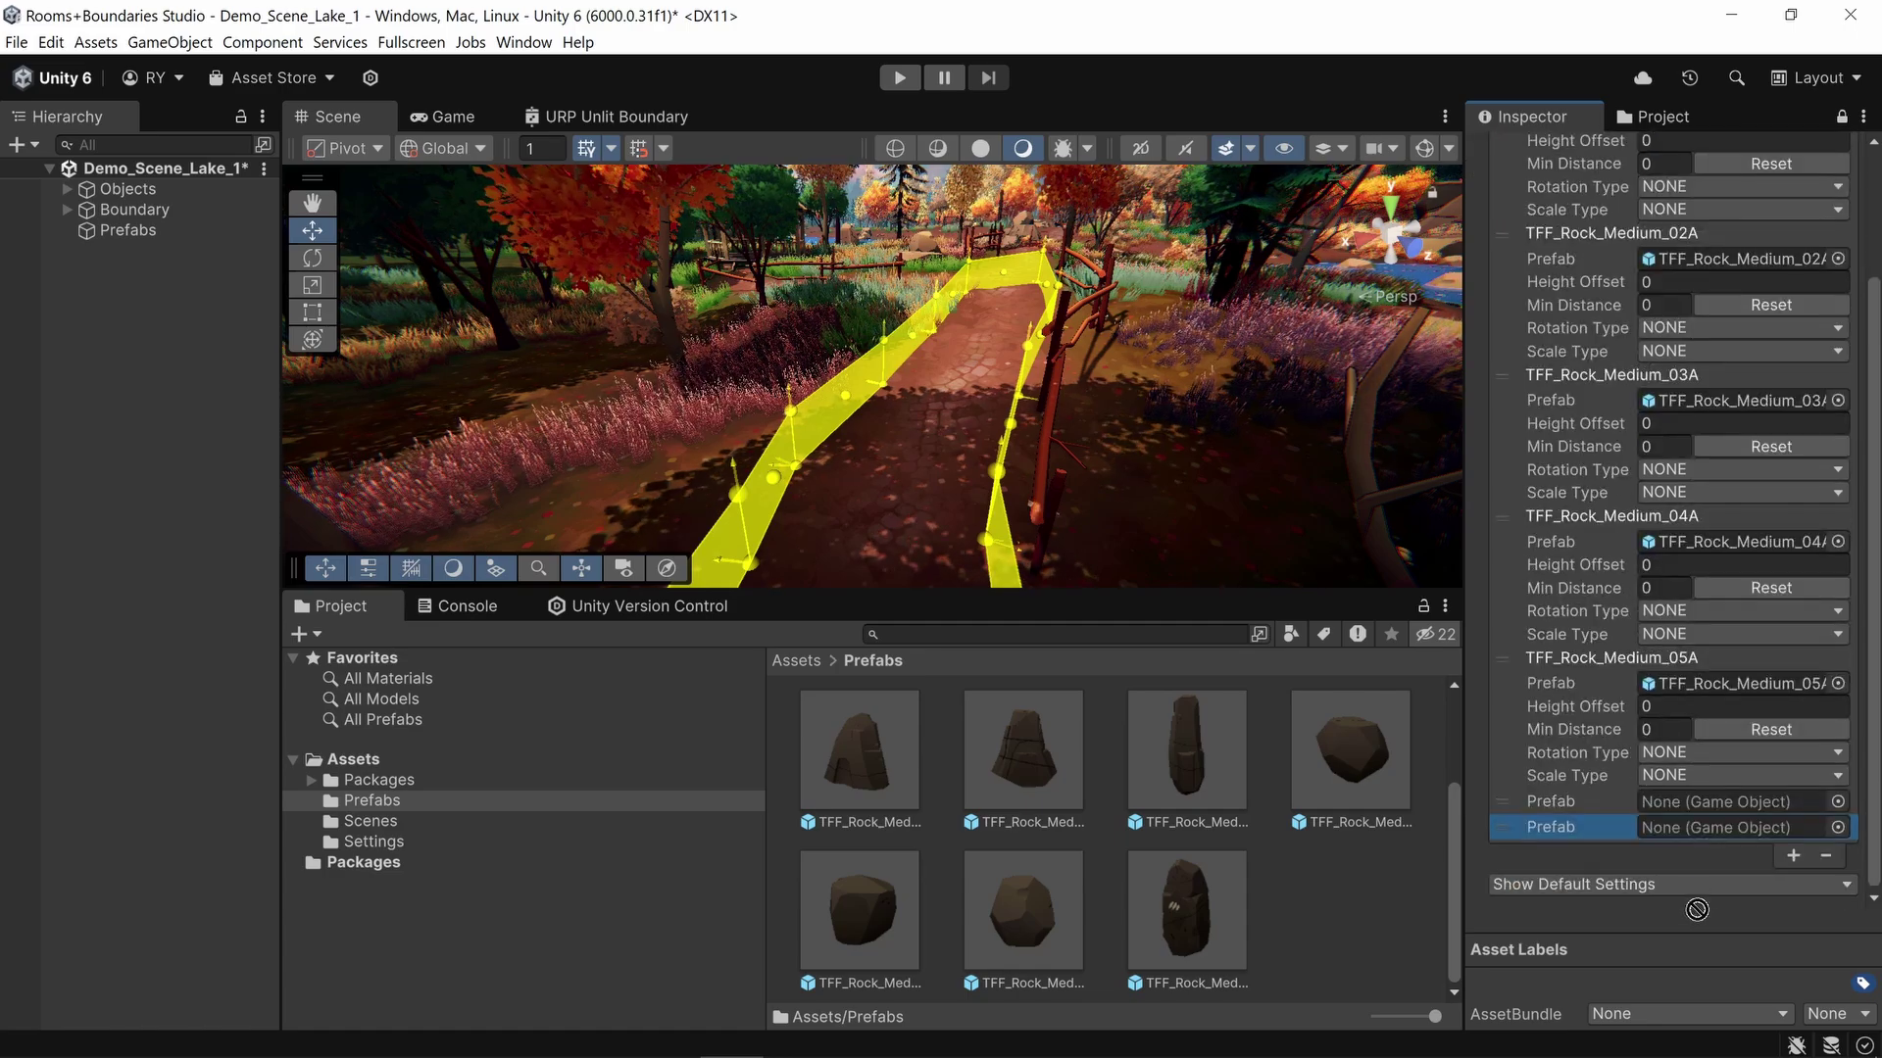
{"action": "left_click_drag", "start_coordinate": [1697, 910], "coordinate": [1715, 803]}
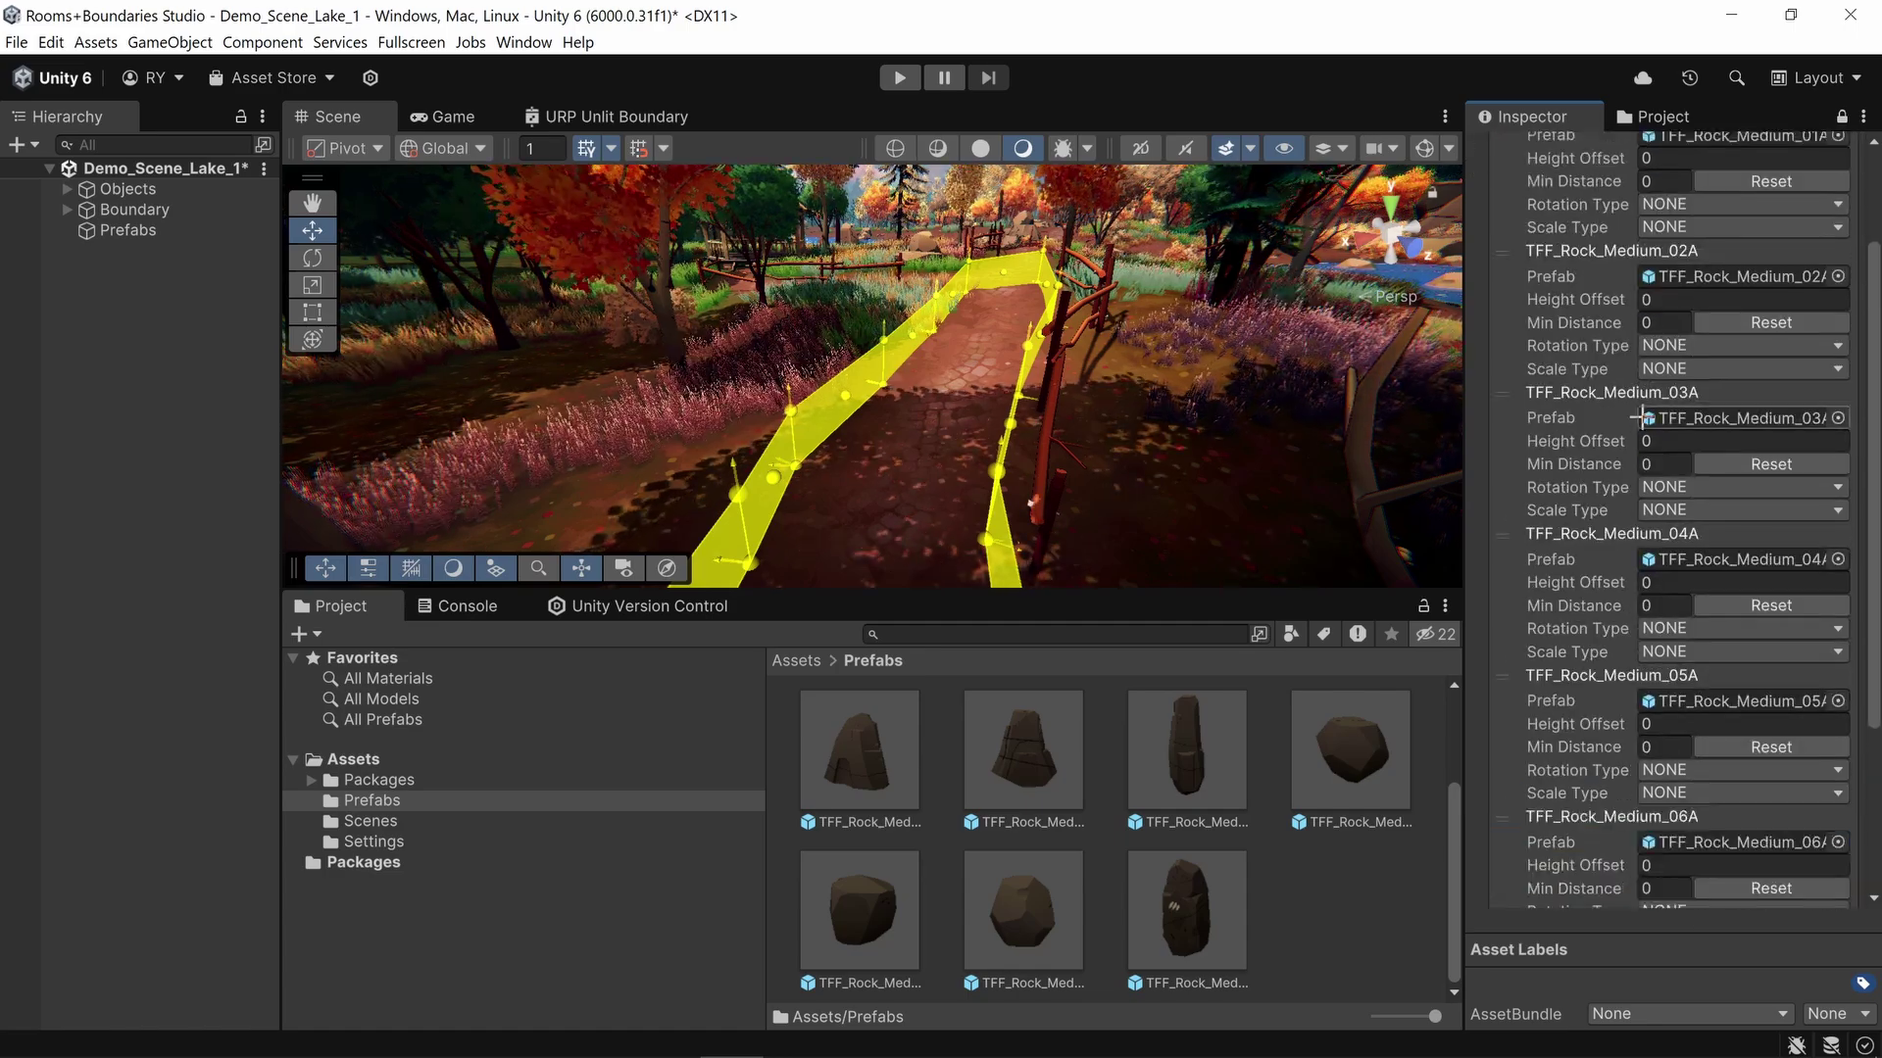
{"action": "scroll", "coordinate": [1646, 421], "scroll_direction": "down", "scroll_amount": 6}
{"action": "scroll", "coordinate": [1717, 779], "scroll_direction": "up", "scroll_amount": 8}
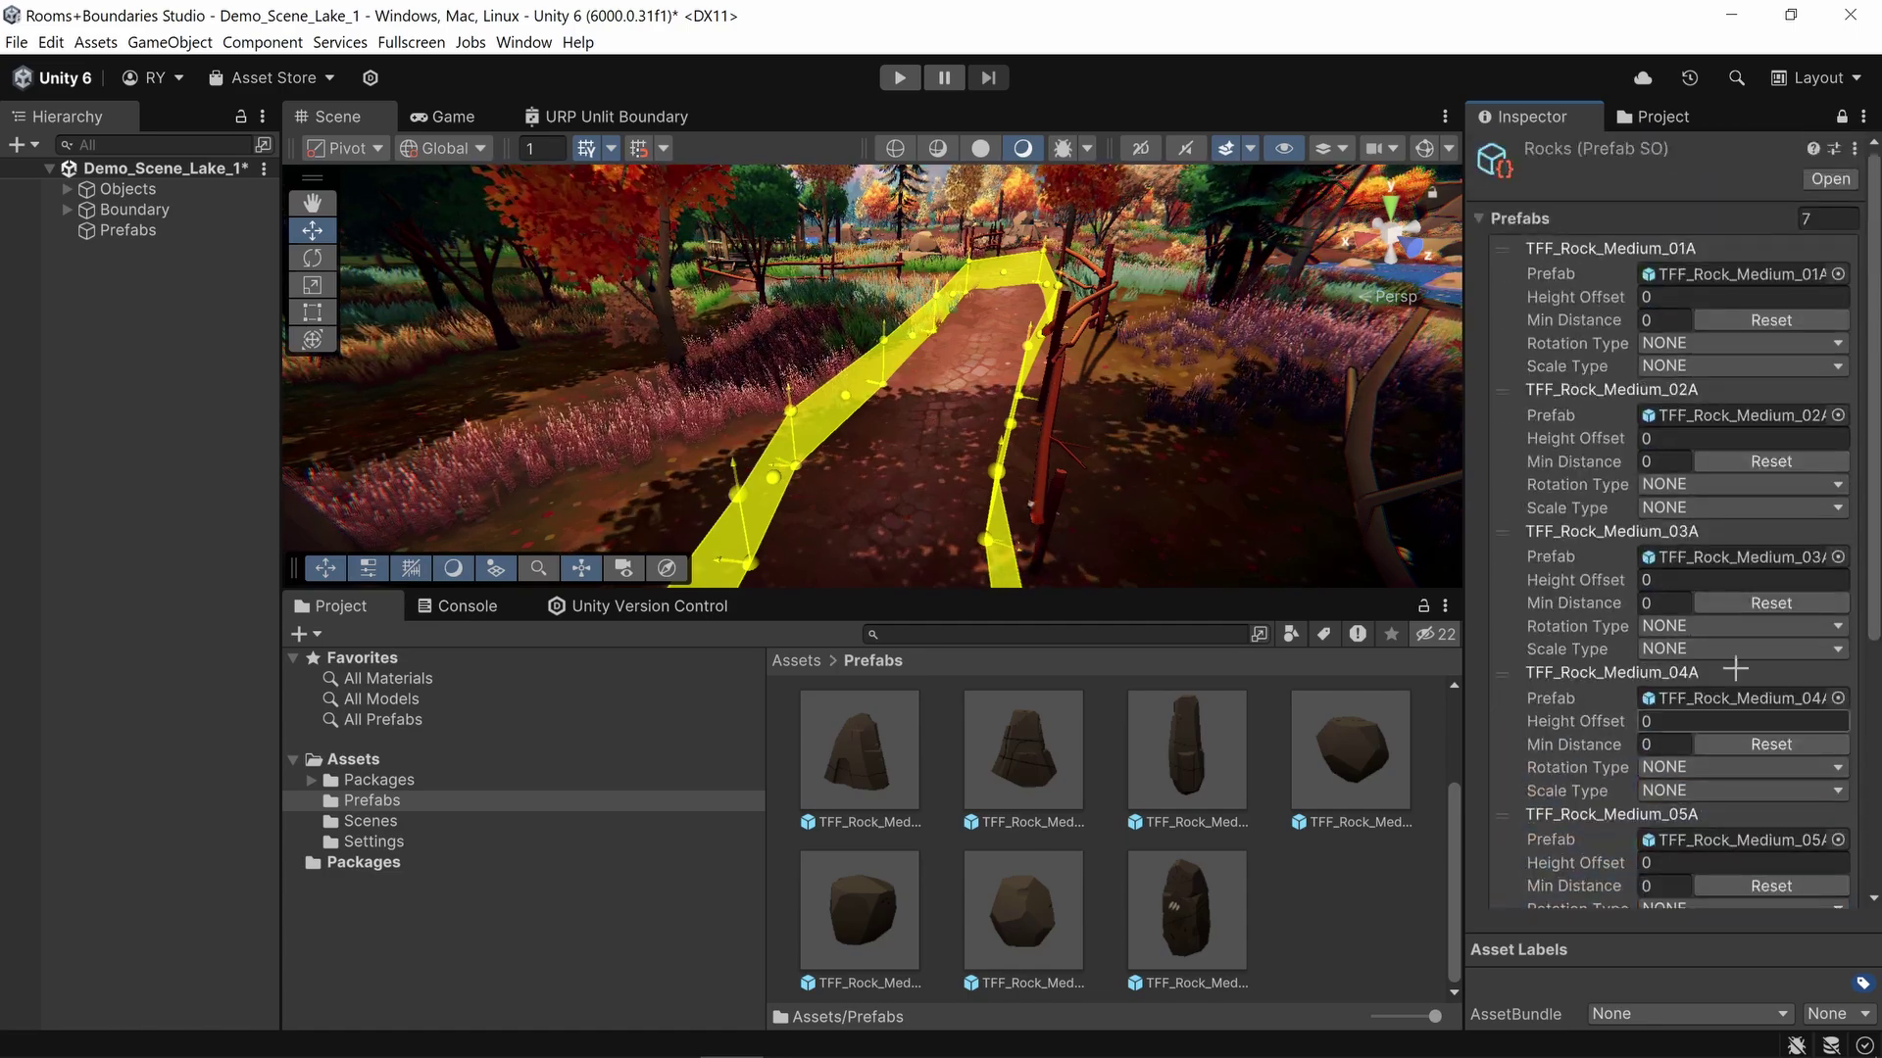
Step: Preview and spawn the Rocks prefabs along the bottom of the Boundary, and inspect the rocks around the path
{"action": "left_click", "coordinate": [171, 210]}
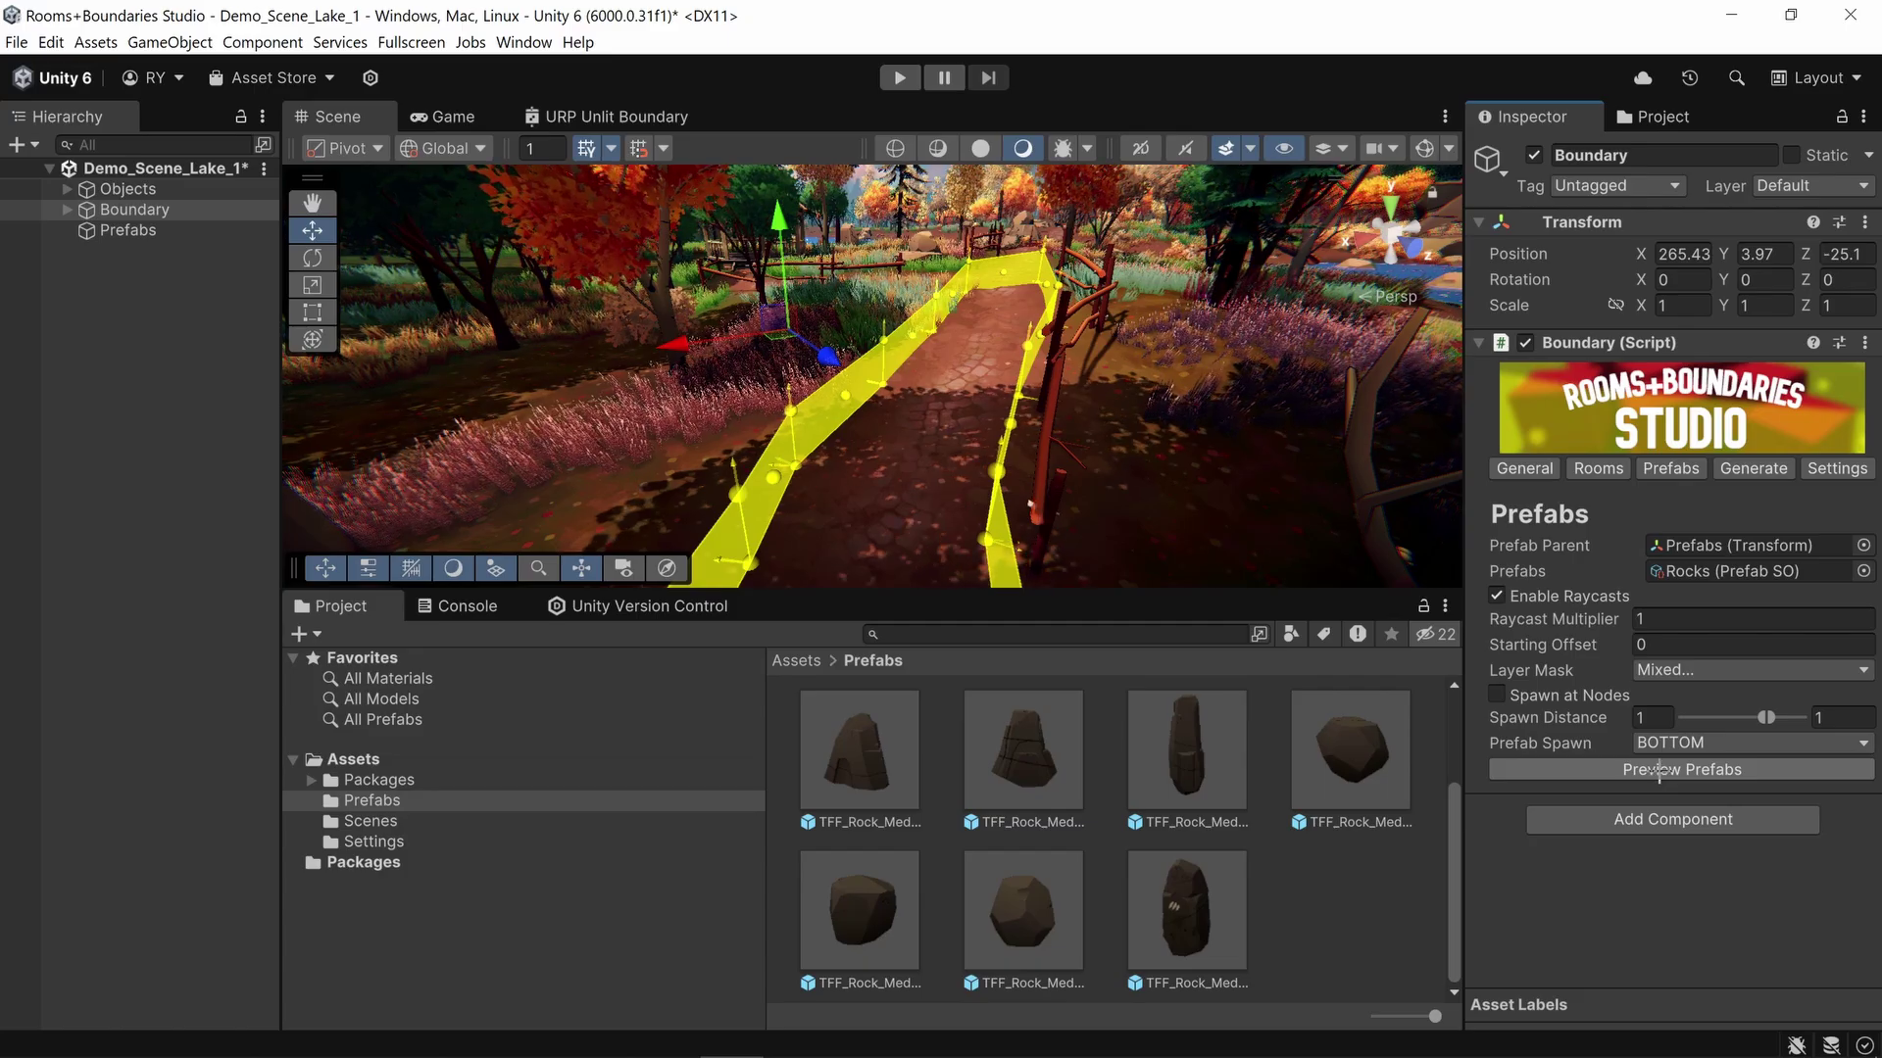
{"action": "left_click", "coordinate": [1658, 770]}
{"action": "right_click_drag", "start_coordinate": [1274, 392], "coordinate": [530, 419]}
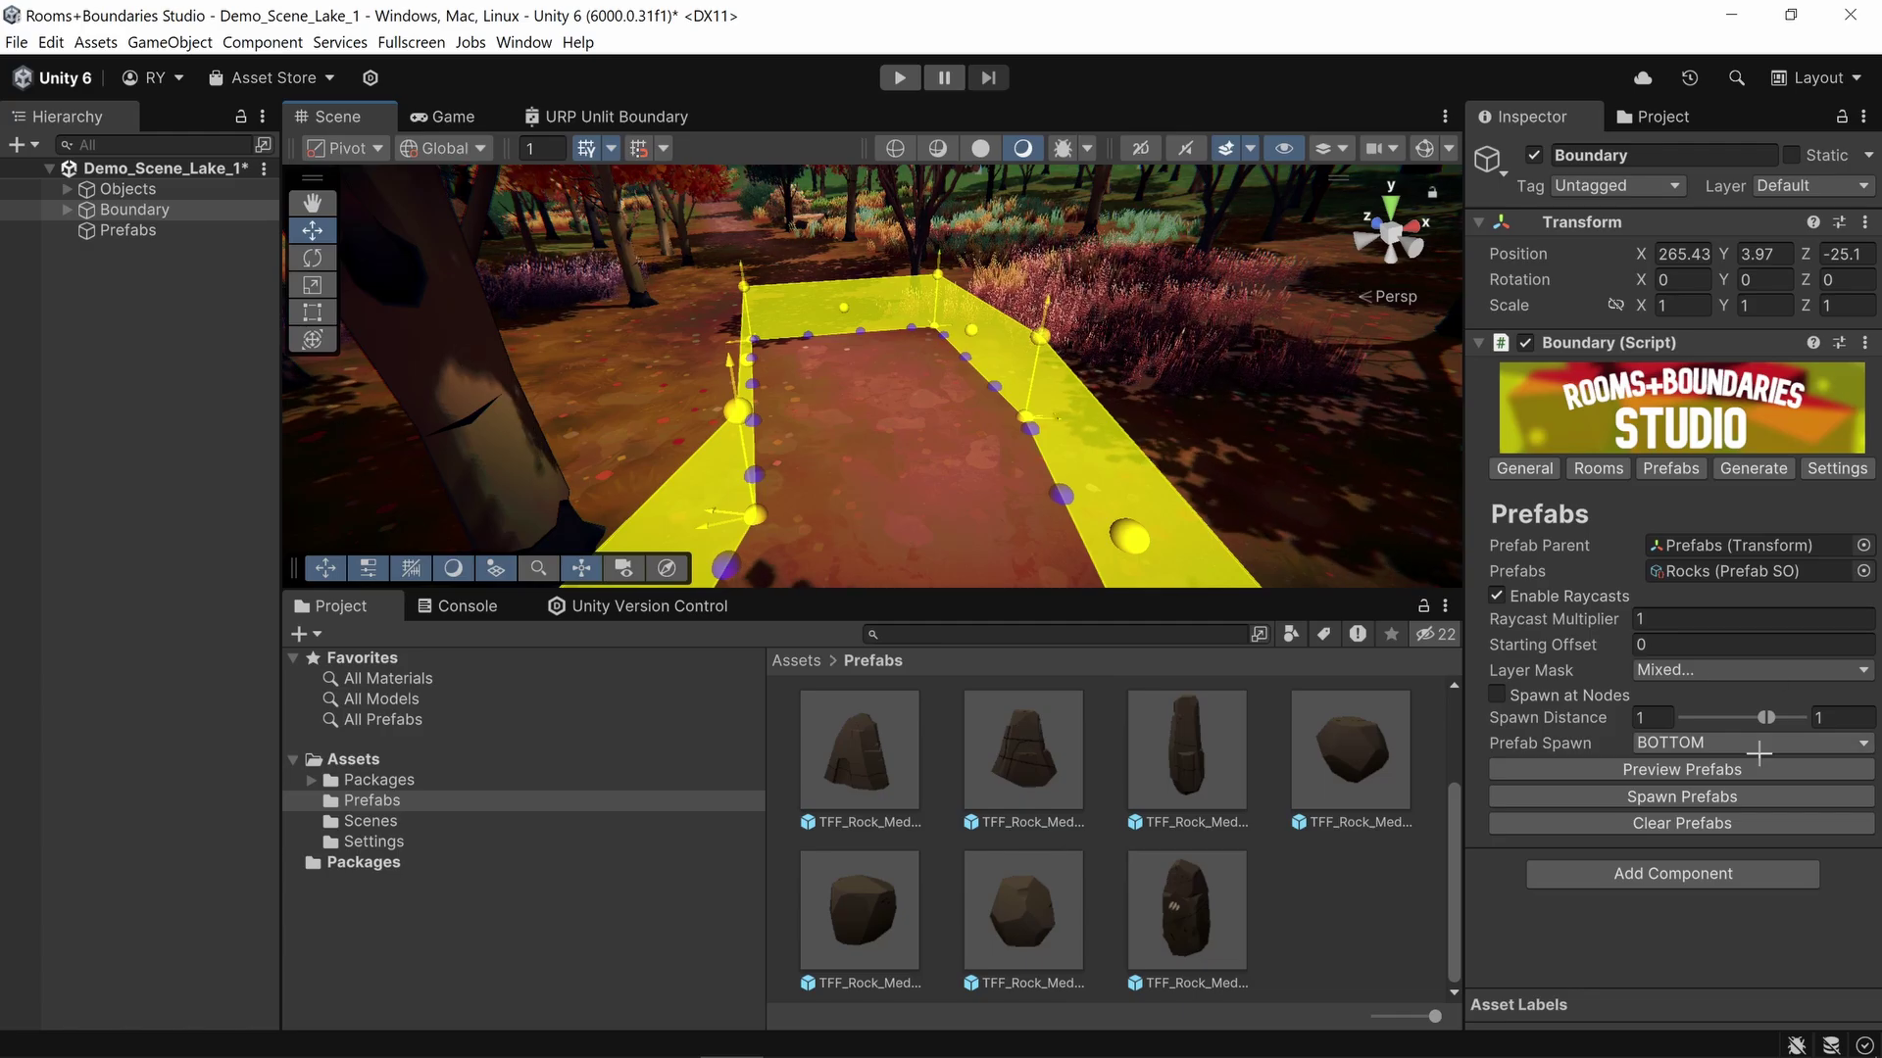
{"action": "left_click", "coordinate": [1681, 797]}
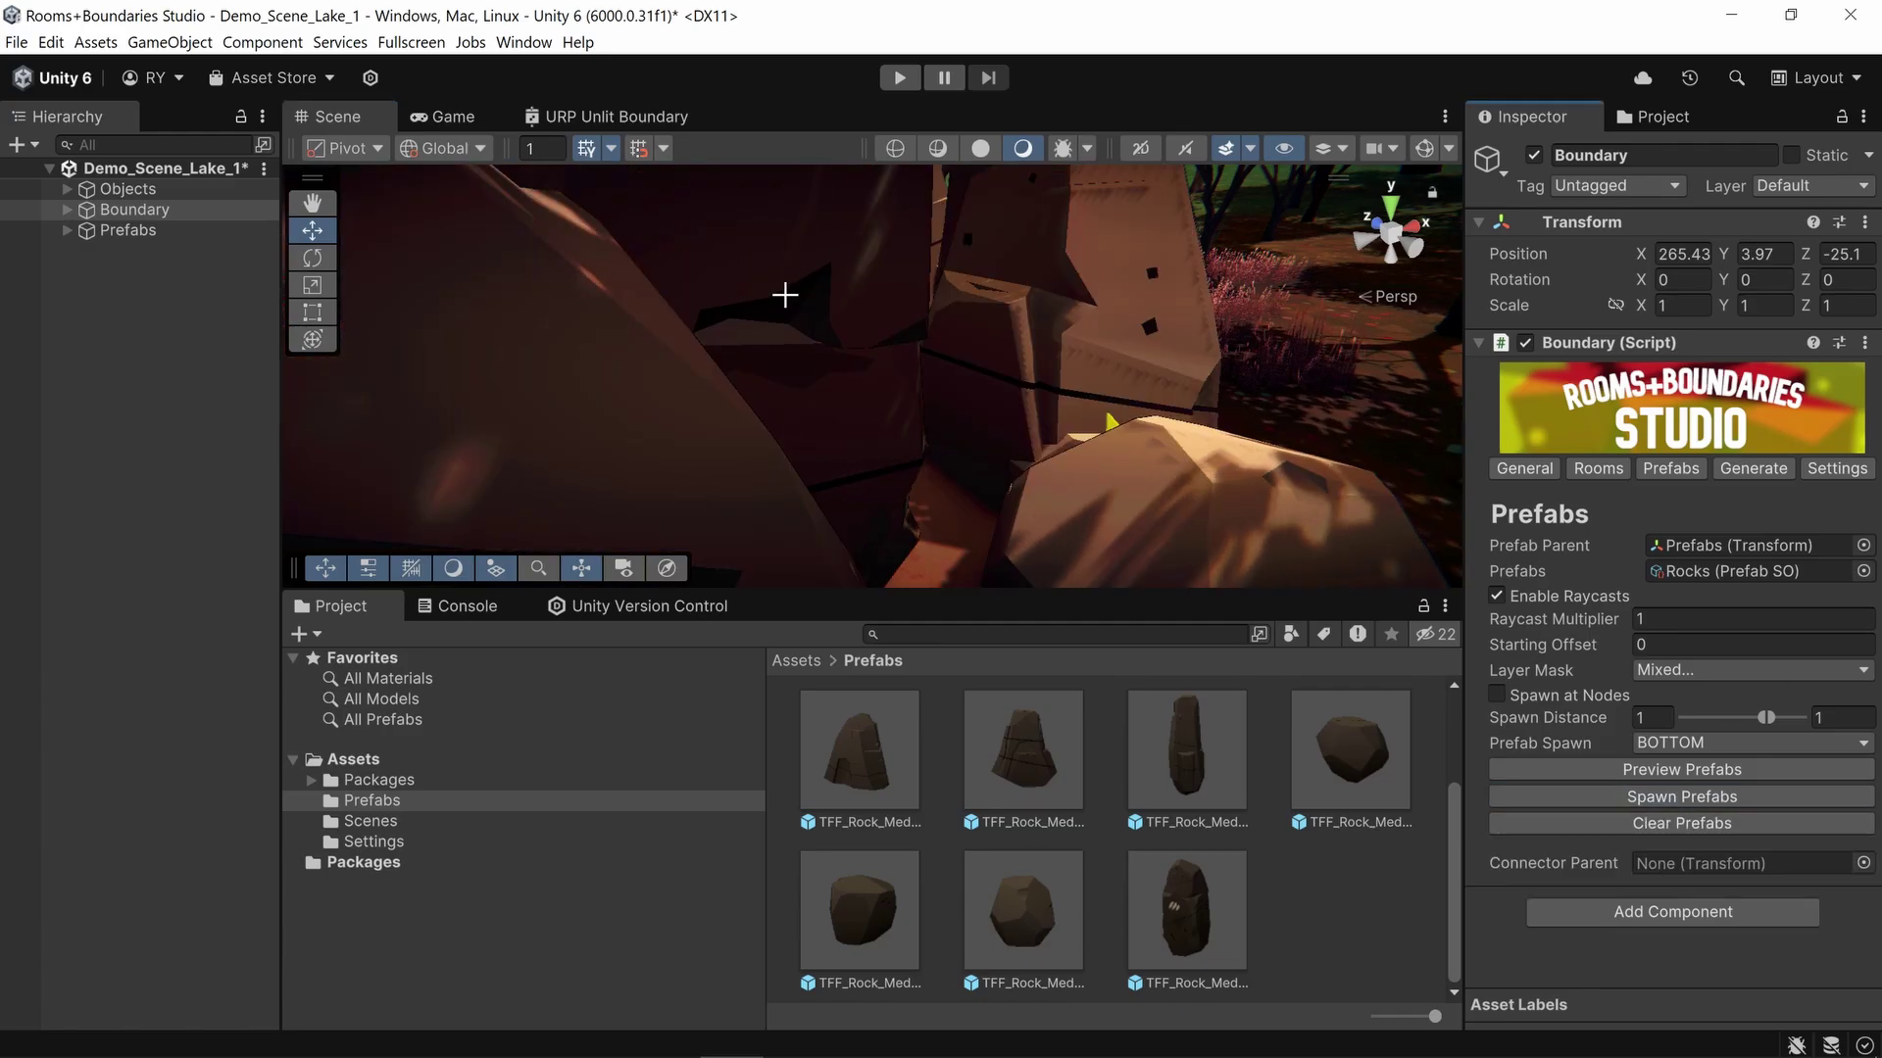
{"action": "right_click_drag", "start_coordinate": [785, 295], "coordinate": [686, 363]}
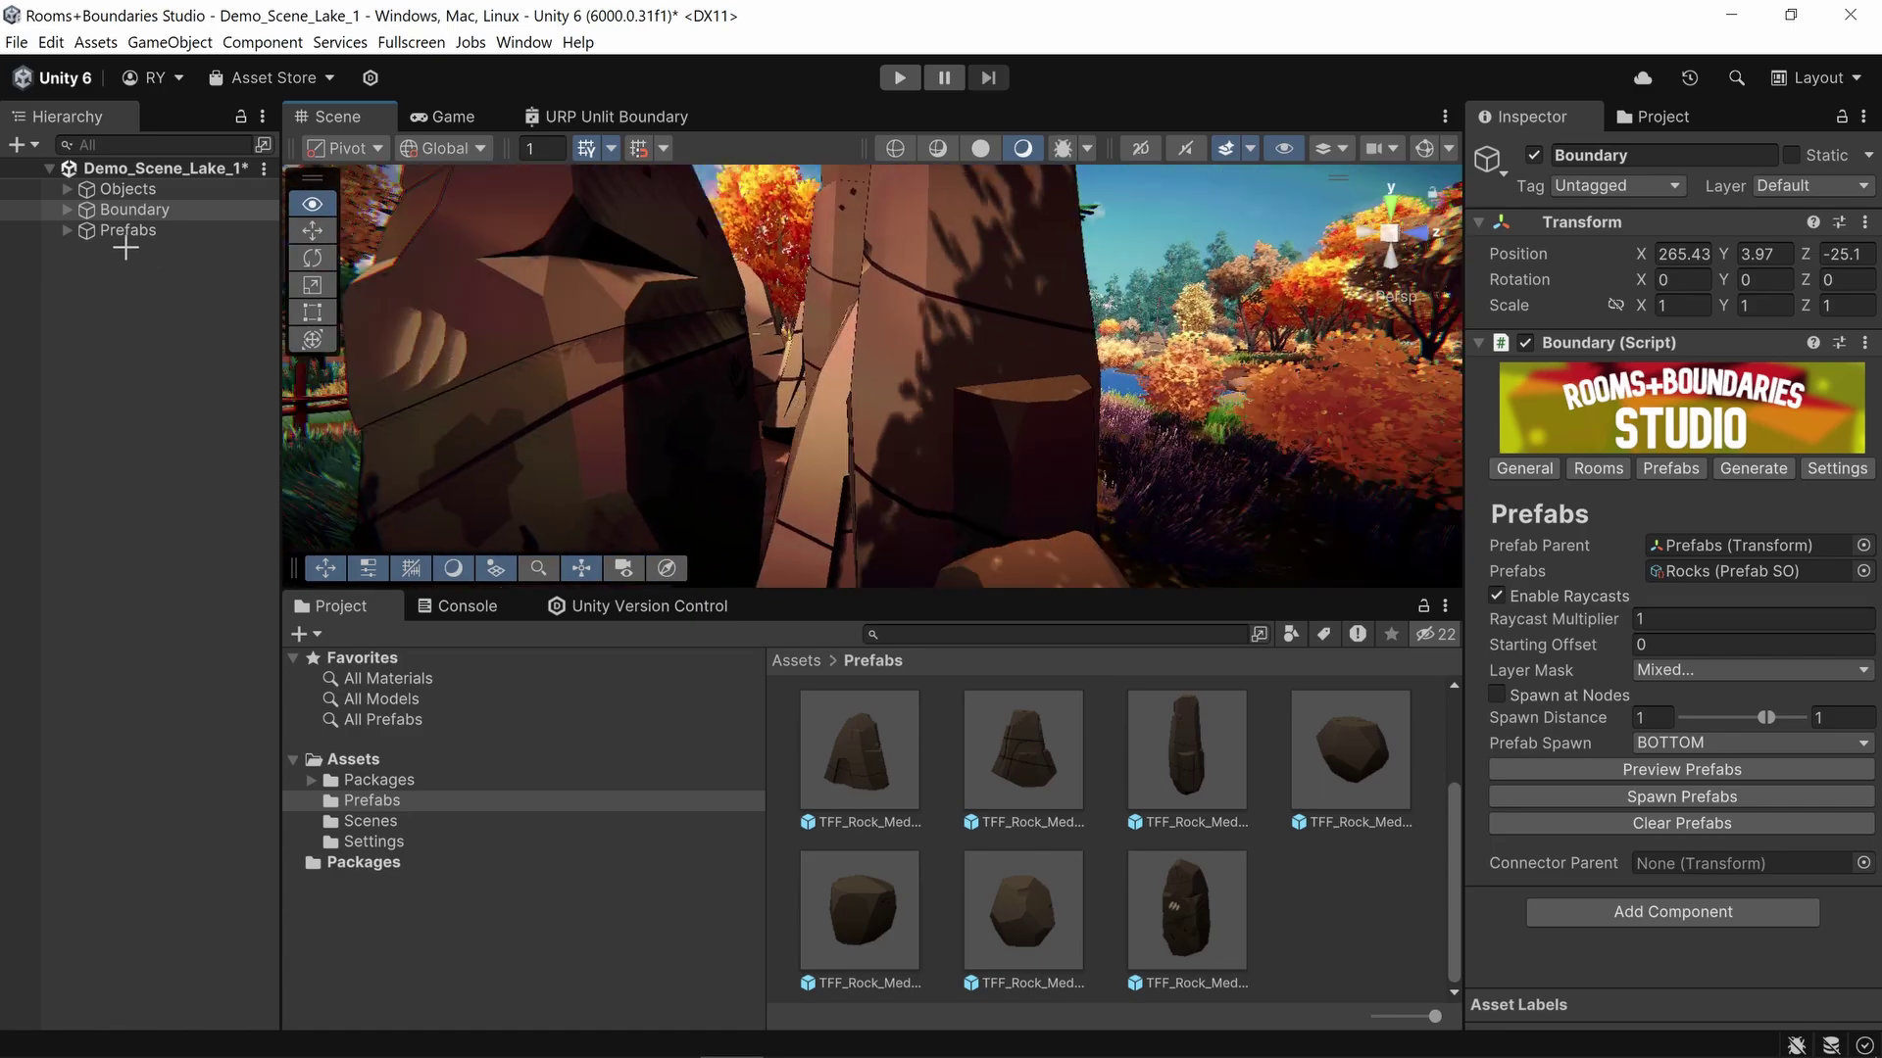
{"action": "right_click_drag", "start_coordinate": [126, 248], "coordinate": [1235, 412]}
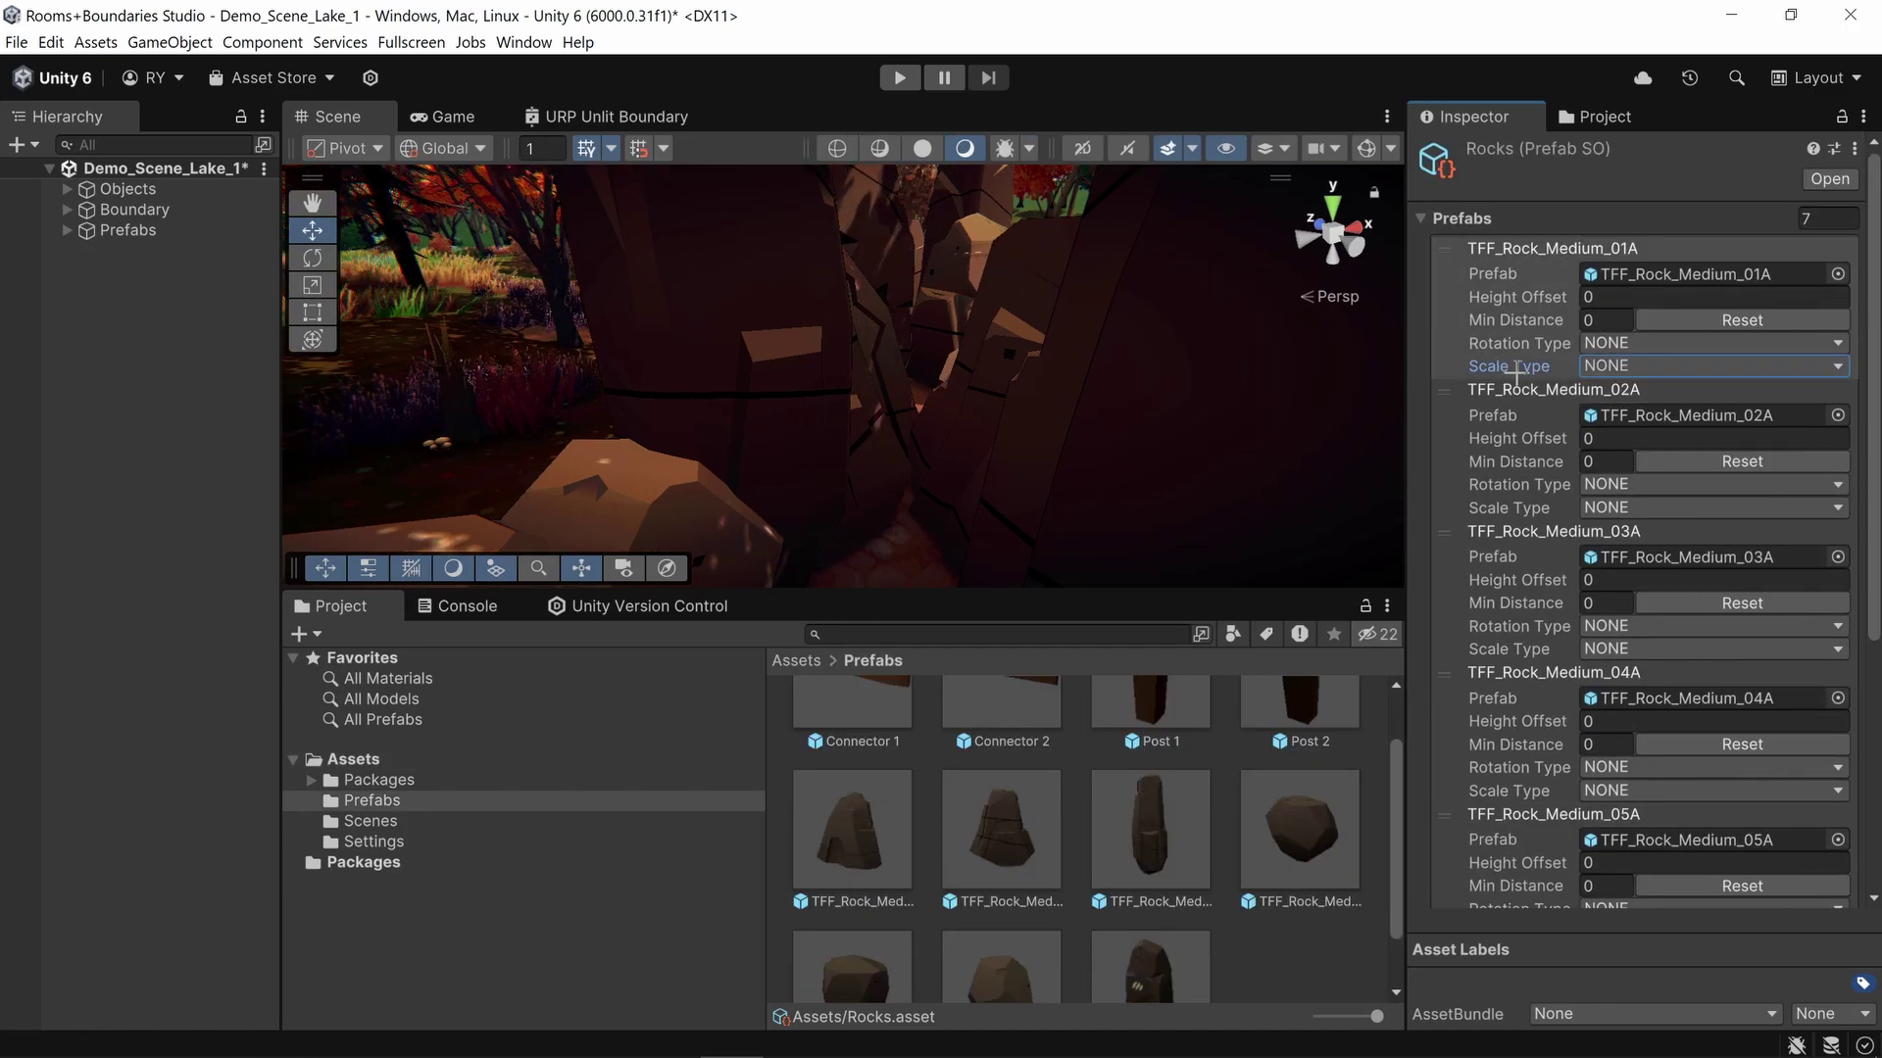
Step: Try a uniform scale of minimum 1.6 and maximum 1.54 on the TFF_Rock_Medium_01A entry, and reset its scale type to NONE
{"action": "left_click", "coordinate": [1659, 365]}
{"action": "left_click", "coordinate": [1656, 413]}
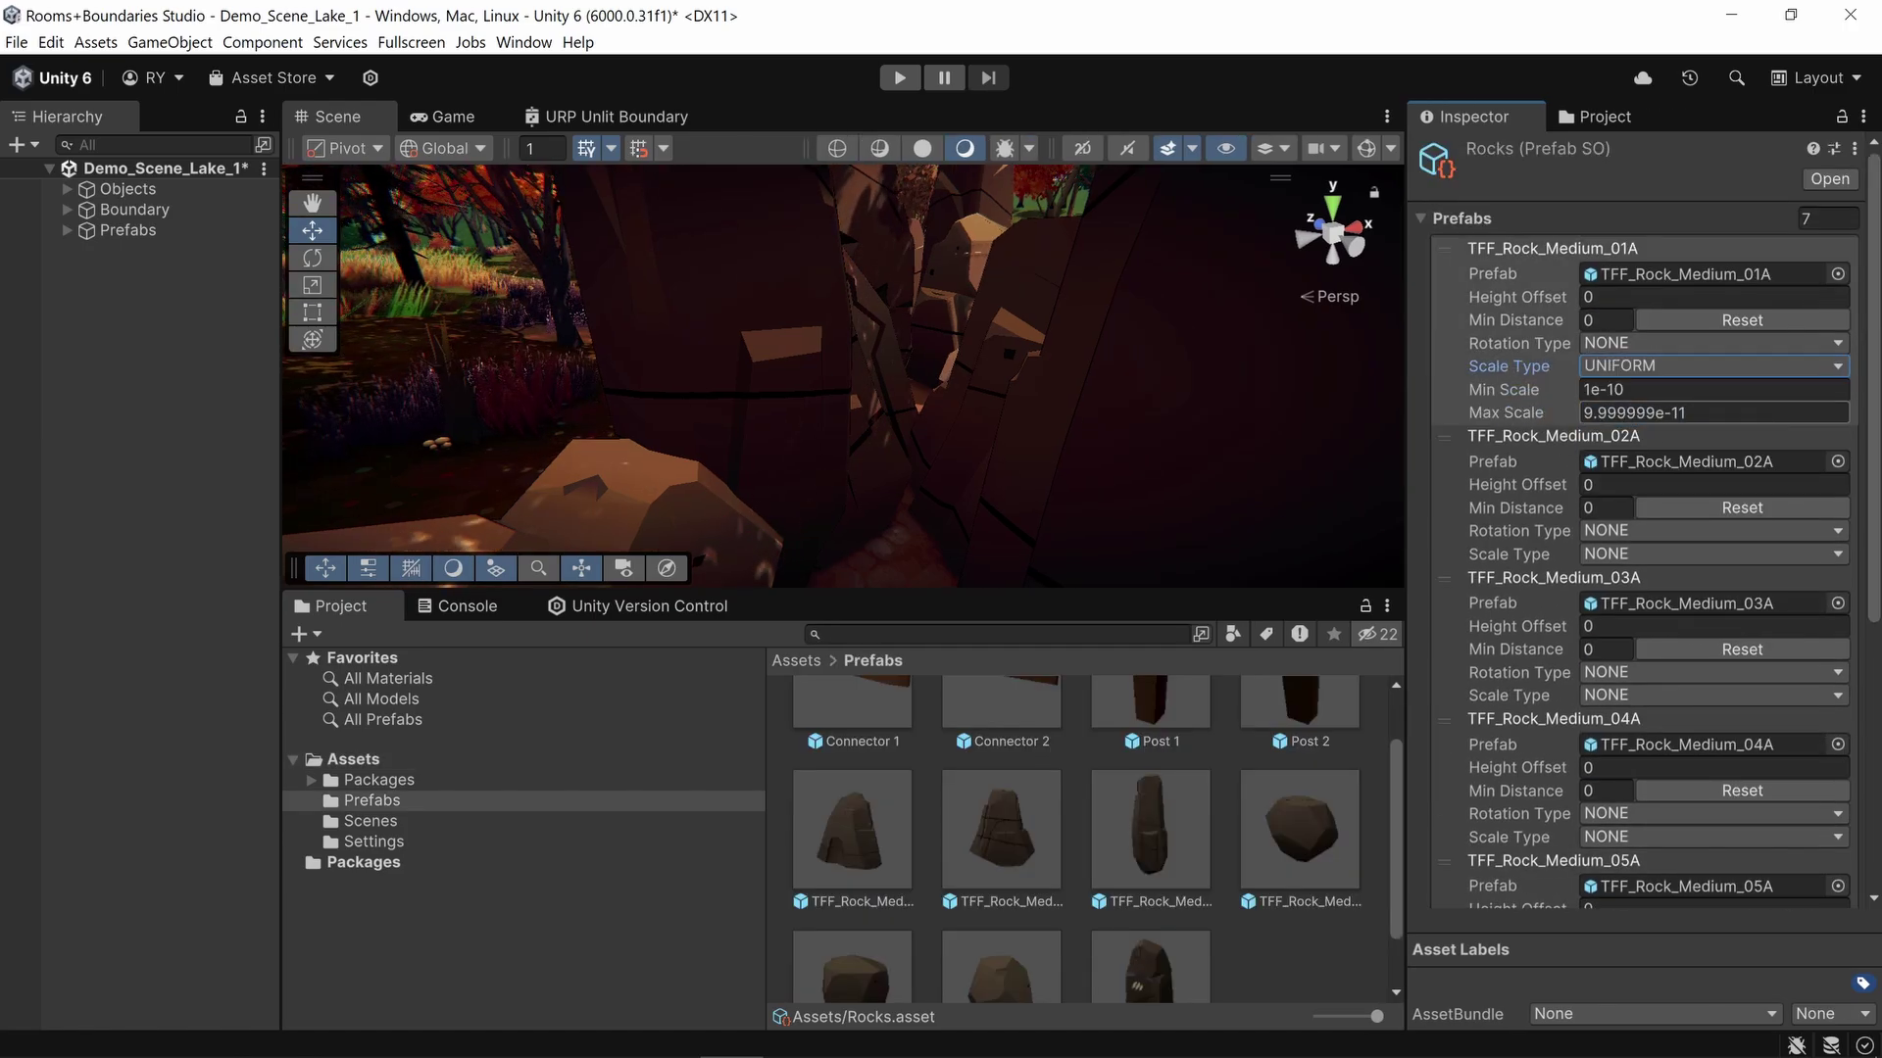
{"action": "left_click", "coordinate": [1562, 390]}
{"action": "left_click_drag", "start_coordinate": [1562, 390], "coordinate": [1603, 421]}
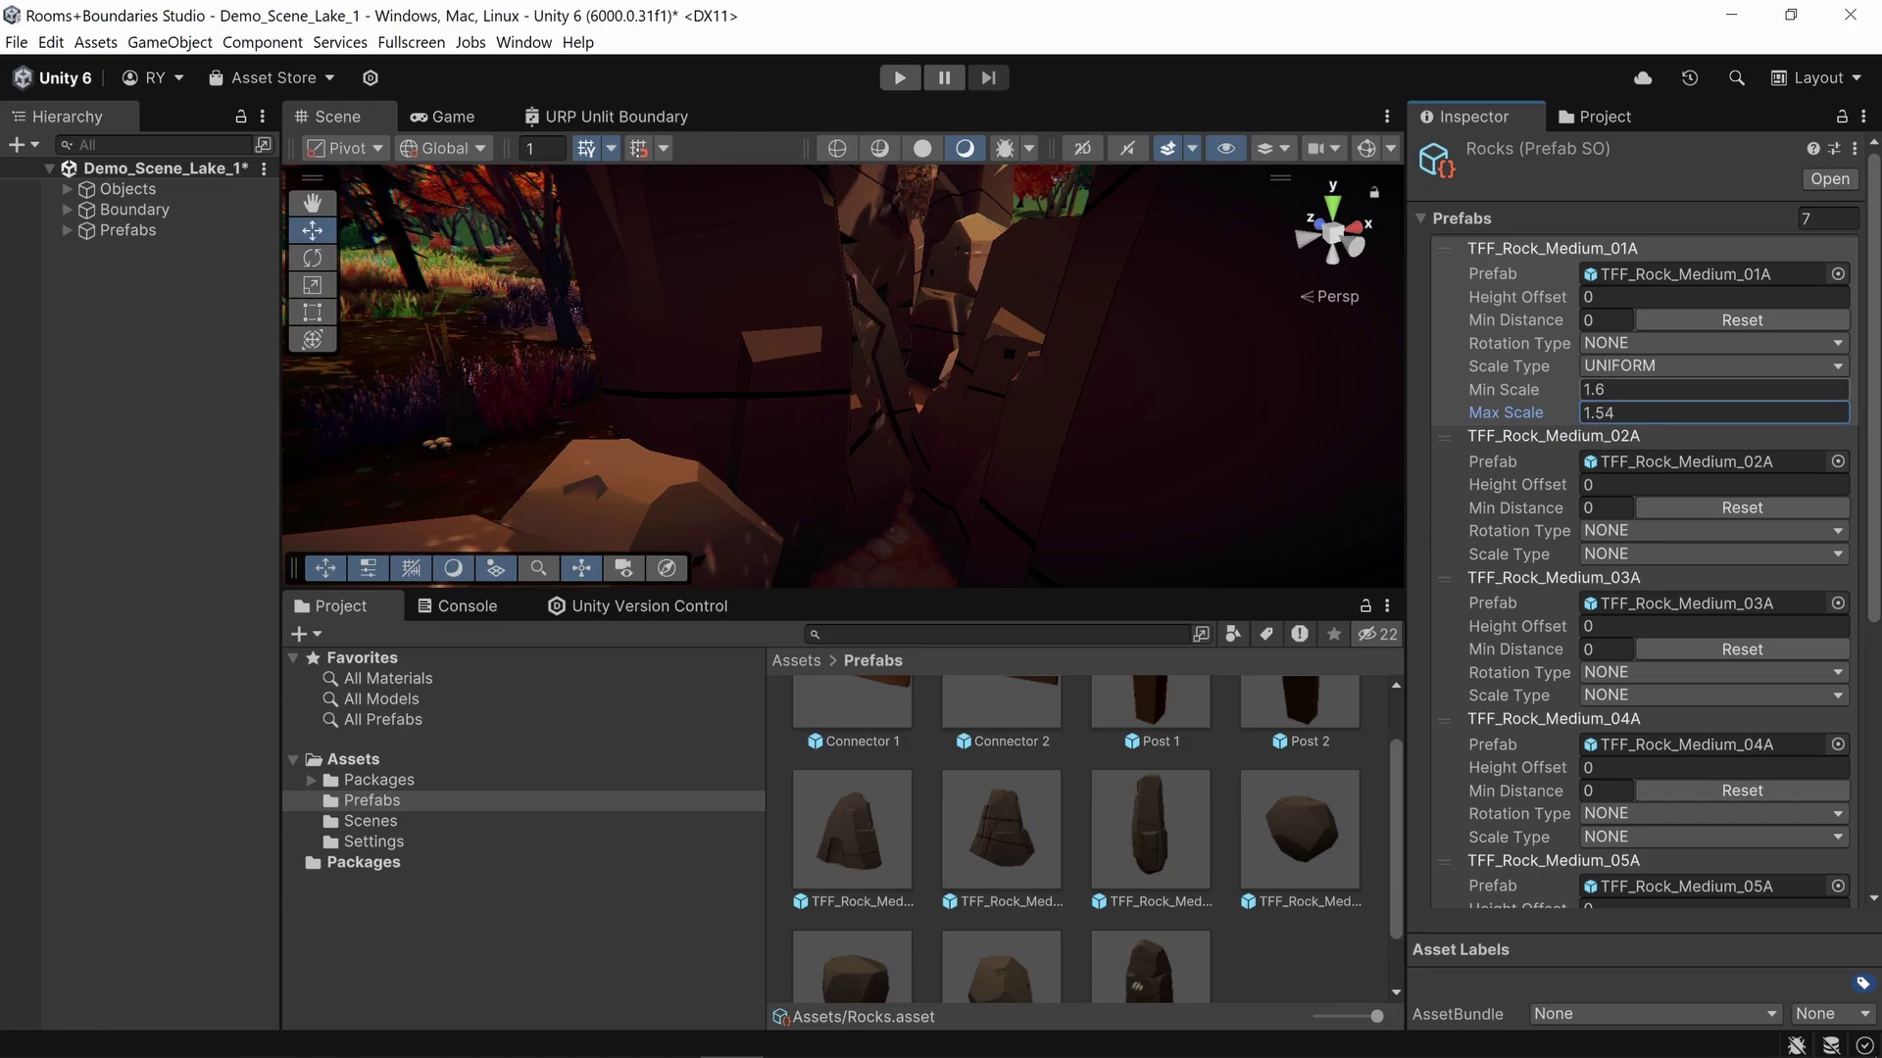
{"action": "scroll", "coordinate": [1622, 529], "scroll_direction": "down", "scroll_amount": 5}
{"action": "scroll", "coordinate": [1630, 544], "scroll_direction": "up", "scroll_amount": 5}
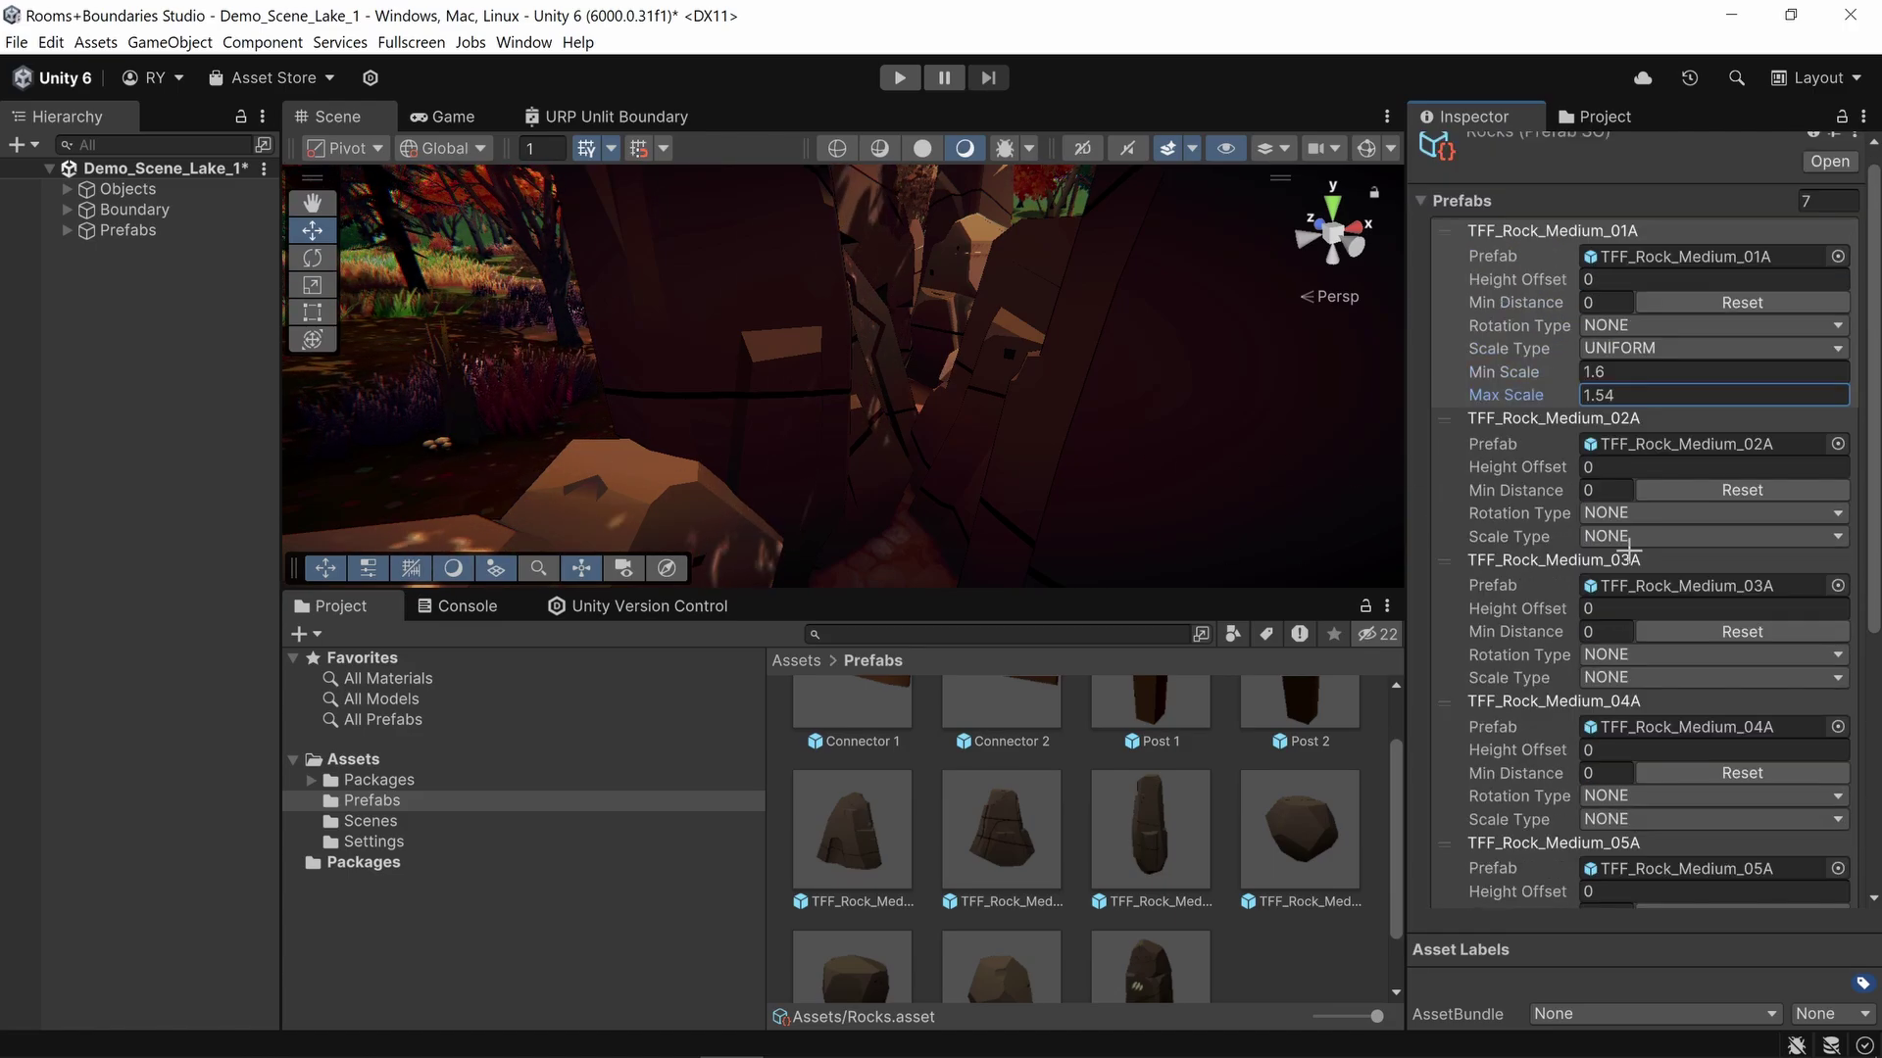
{"action": "left_click", "coordinate": [1622, 363]}
{"action": "left_click", "coordinate": [1634, 392]}
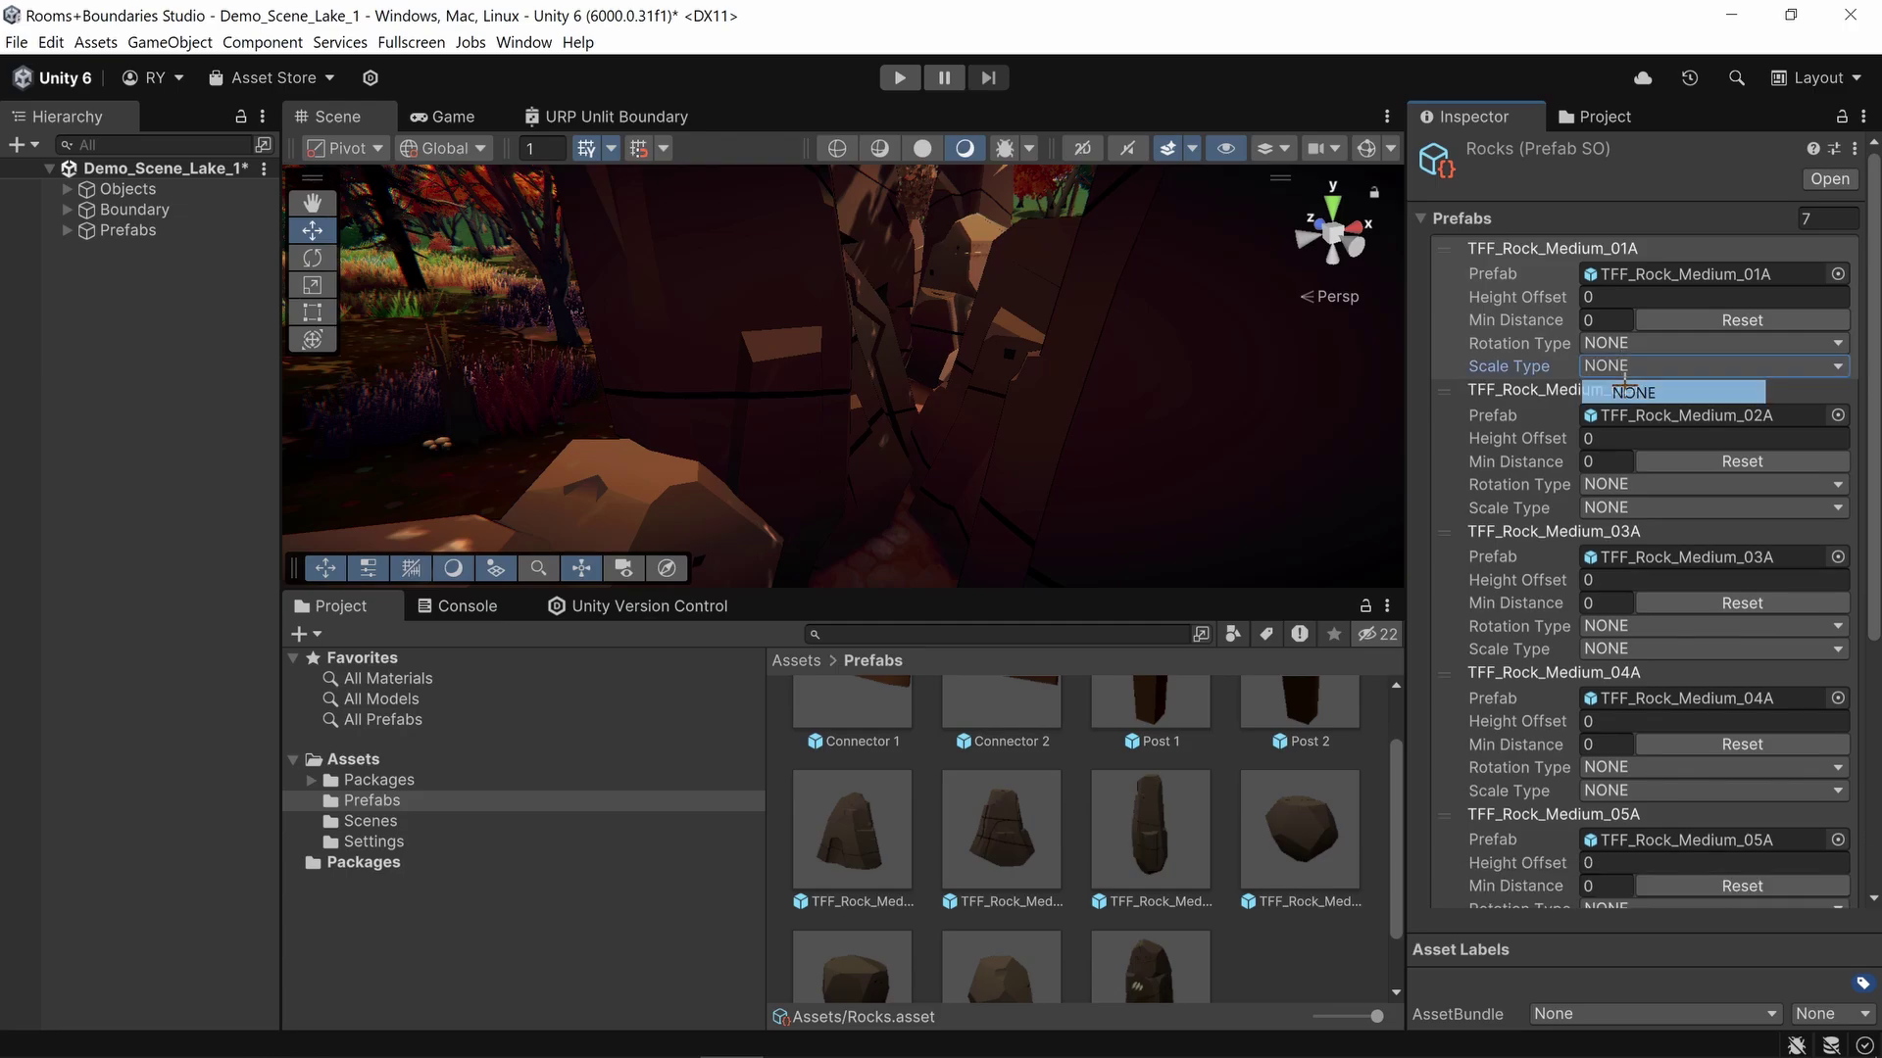
Step: Apply a UNIFORM scale type with minimum 0.2 and maximum 0.5 to all Rocks entries through the default settings
{"action": "left_click", "coordinate": [1418, 218]}
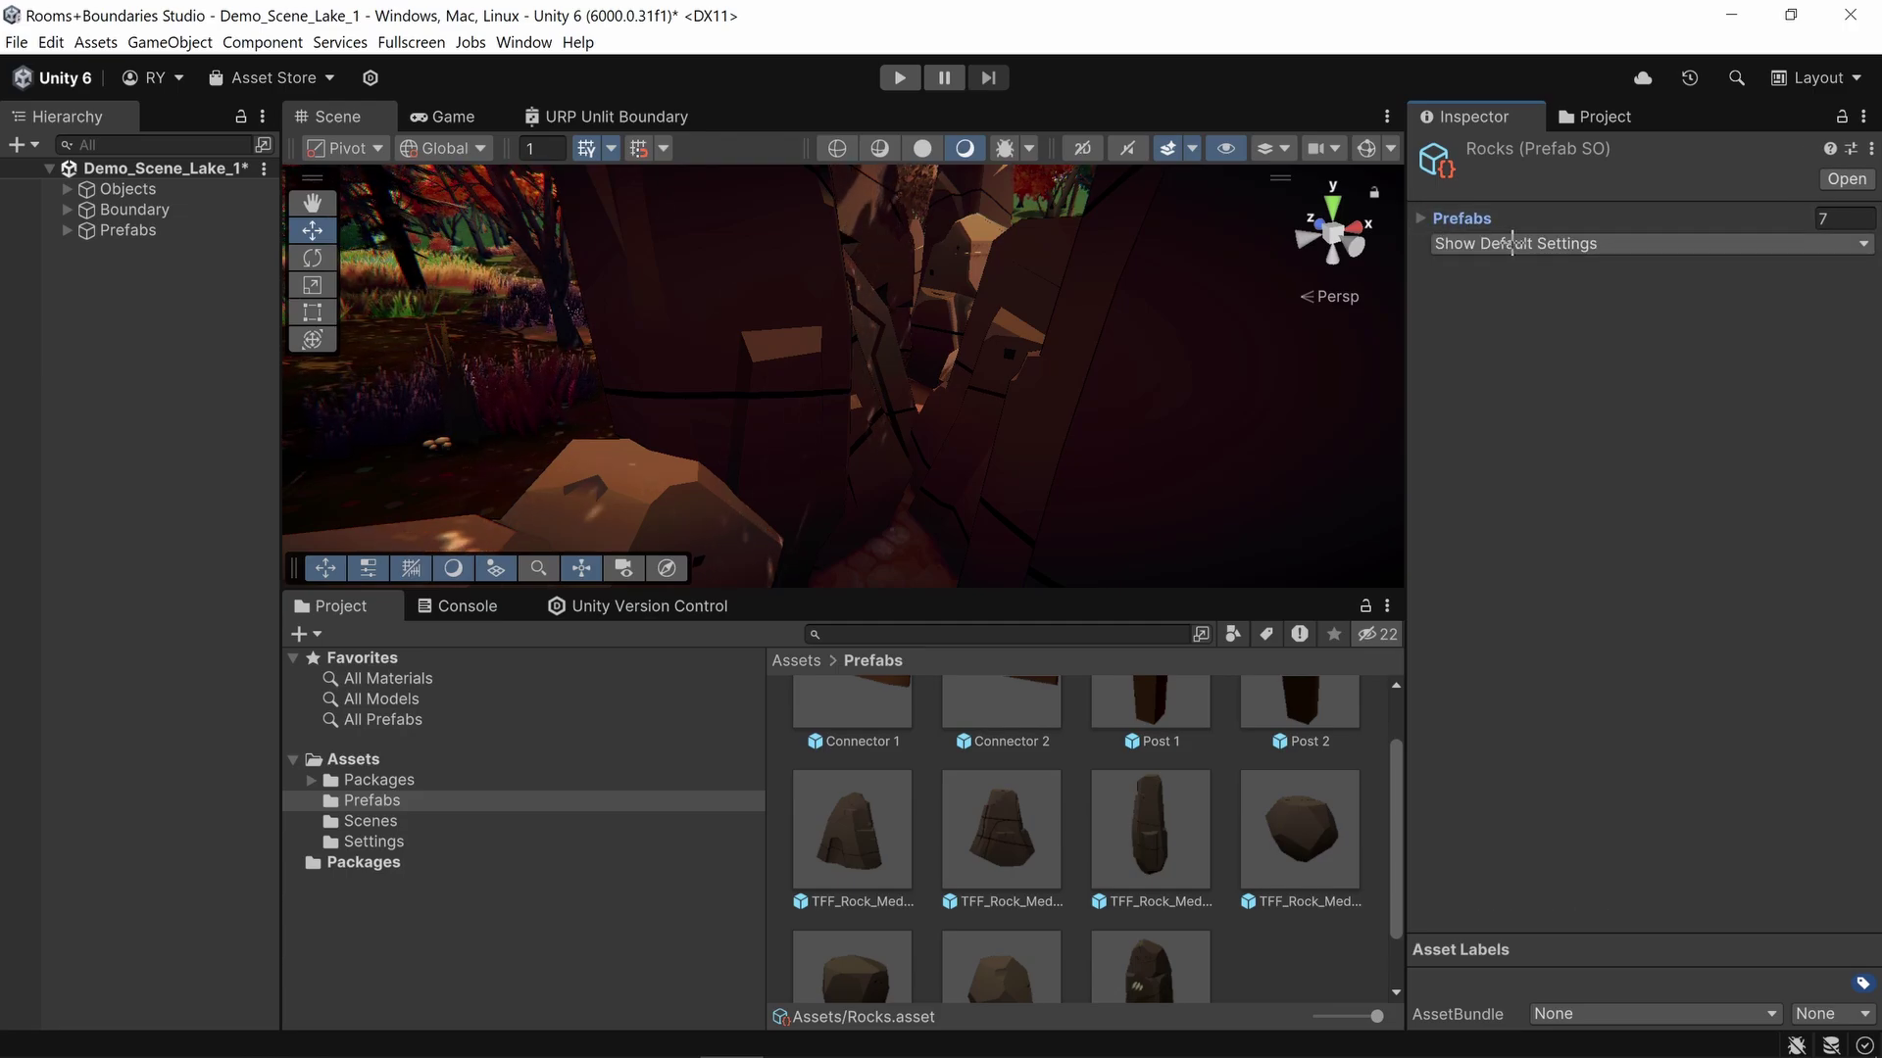
{"action": "left_click", "coordinate": [1551, 243]}
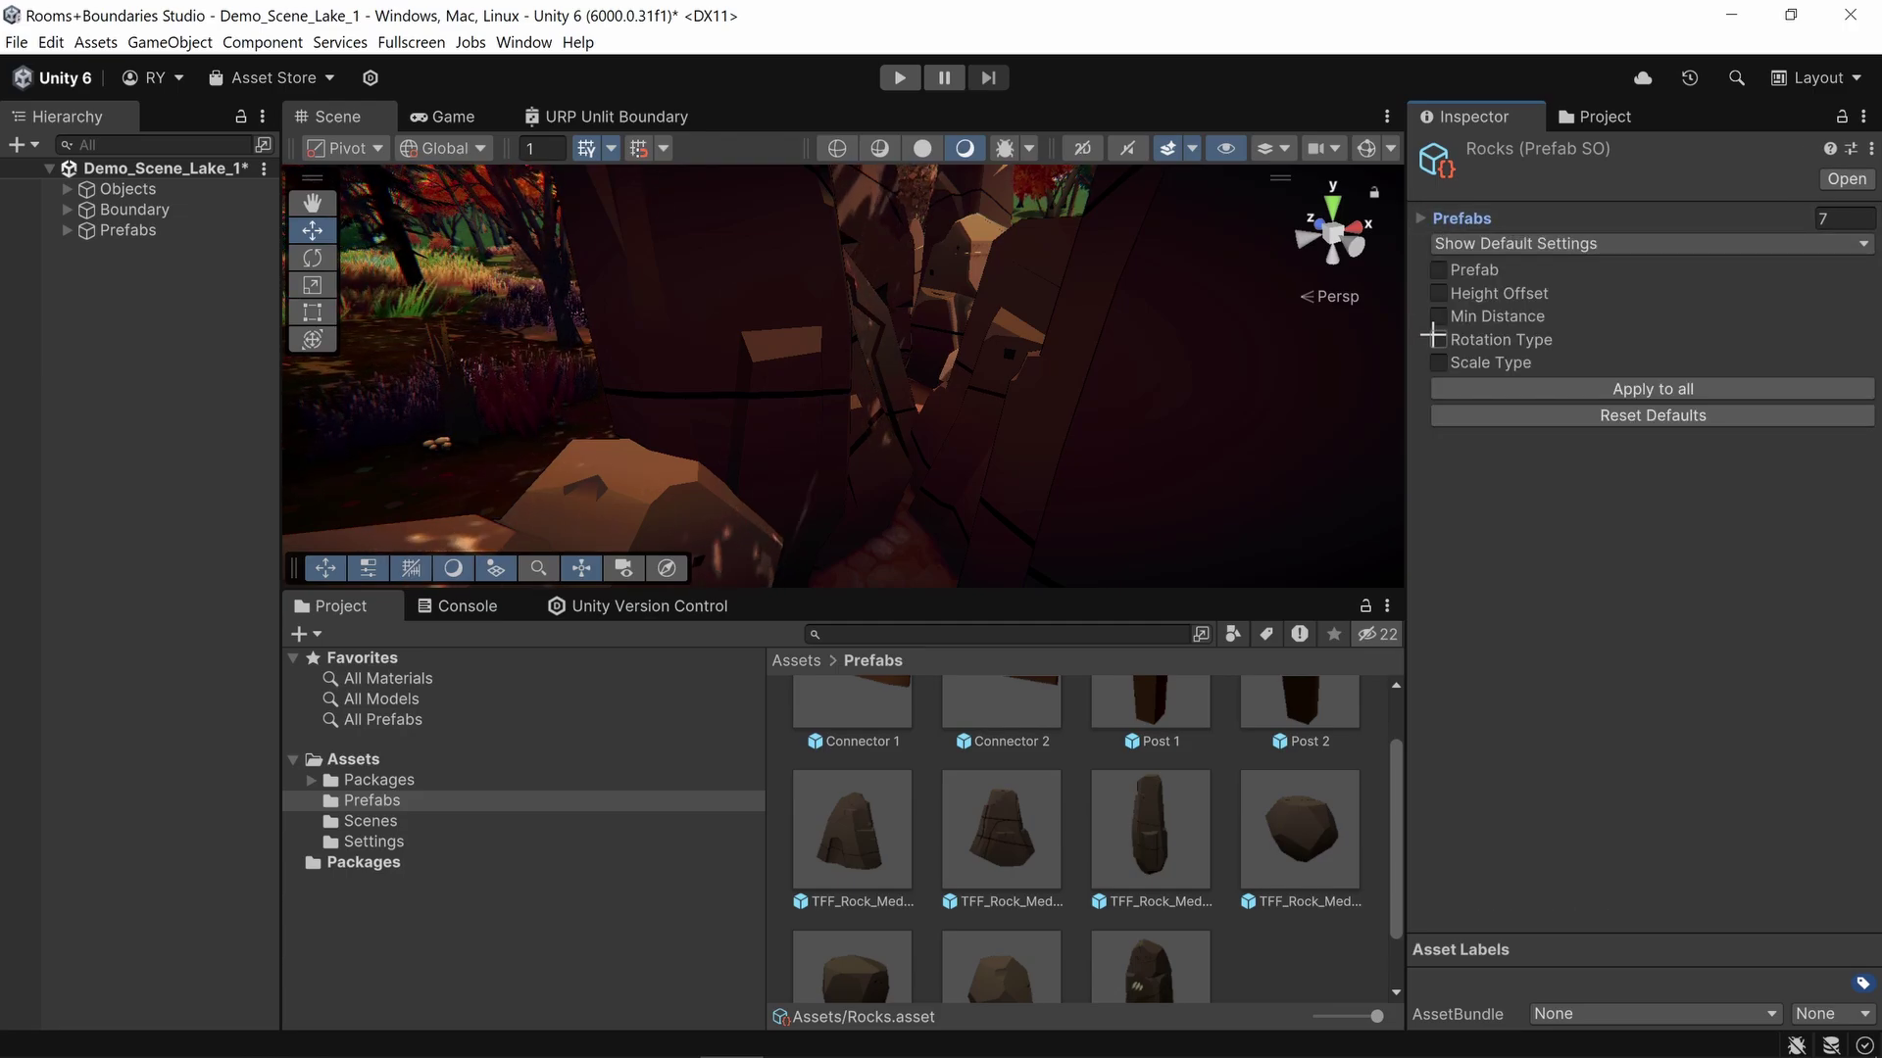
{"action": "left_click", "coordinate": [1437, 366]}
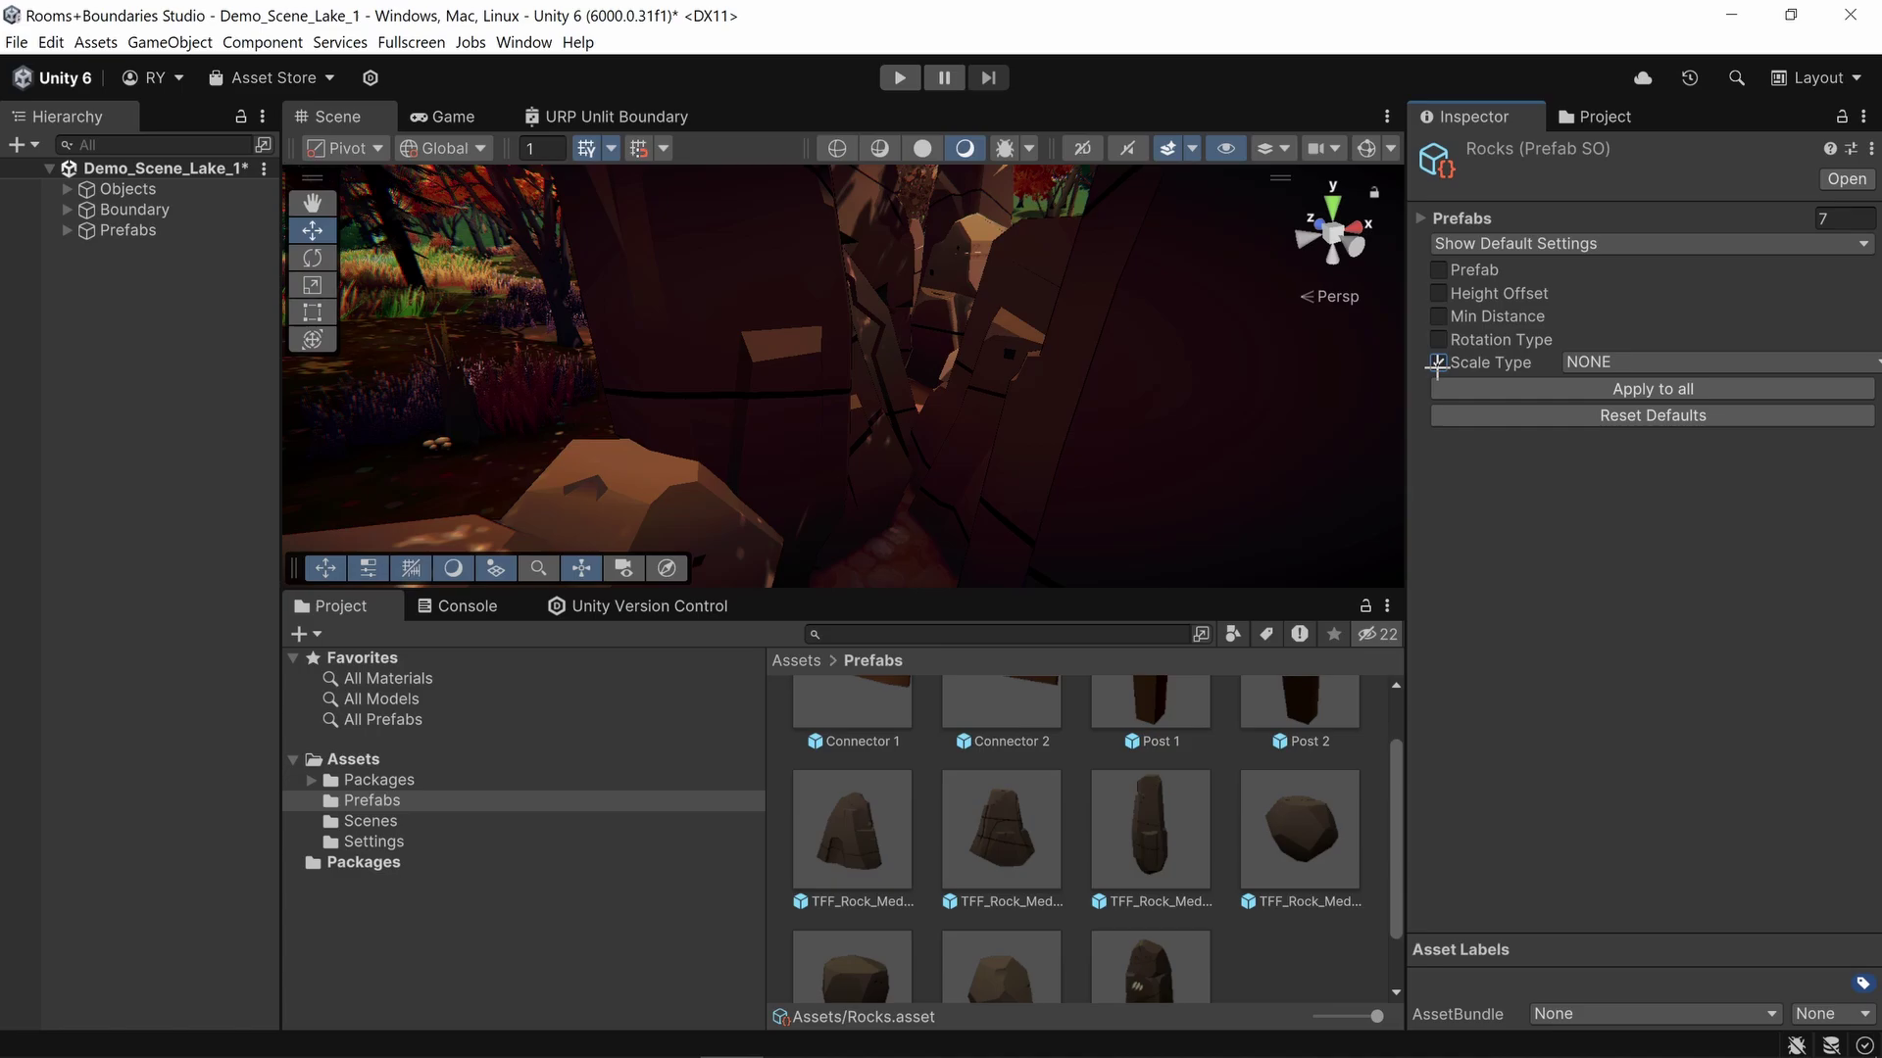
{"action": "left_click", "coordinate": [1603, 363]}
{"action": "left_click", "coordinate": [1658, 412]}
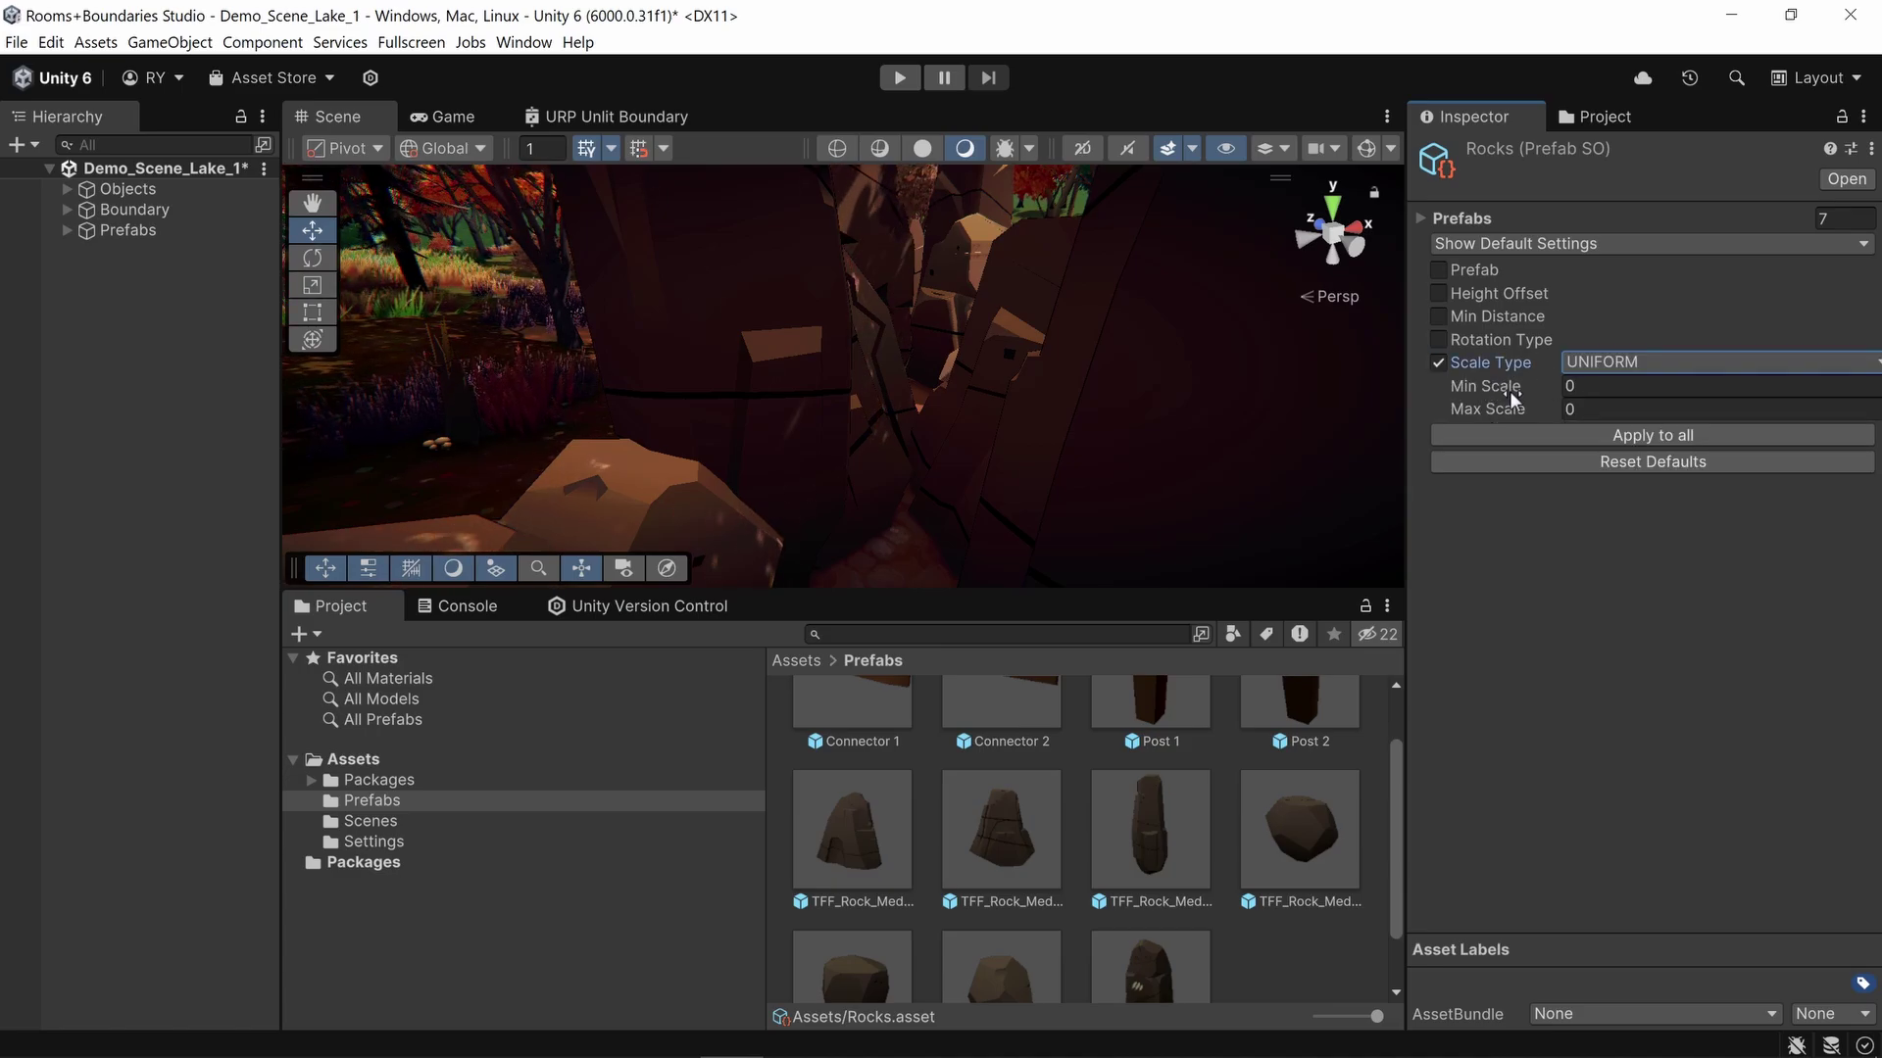
{"action": "left_click", "coordinate": [1573, 386]}
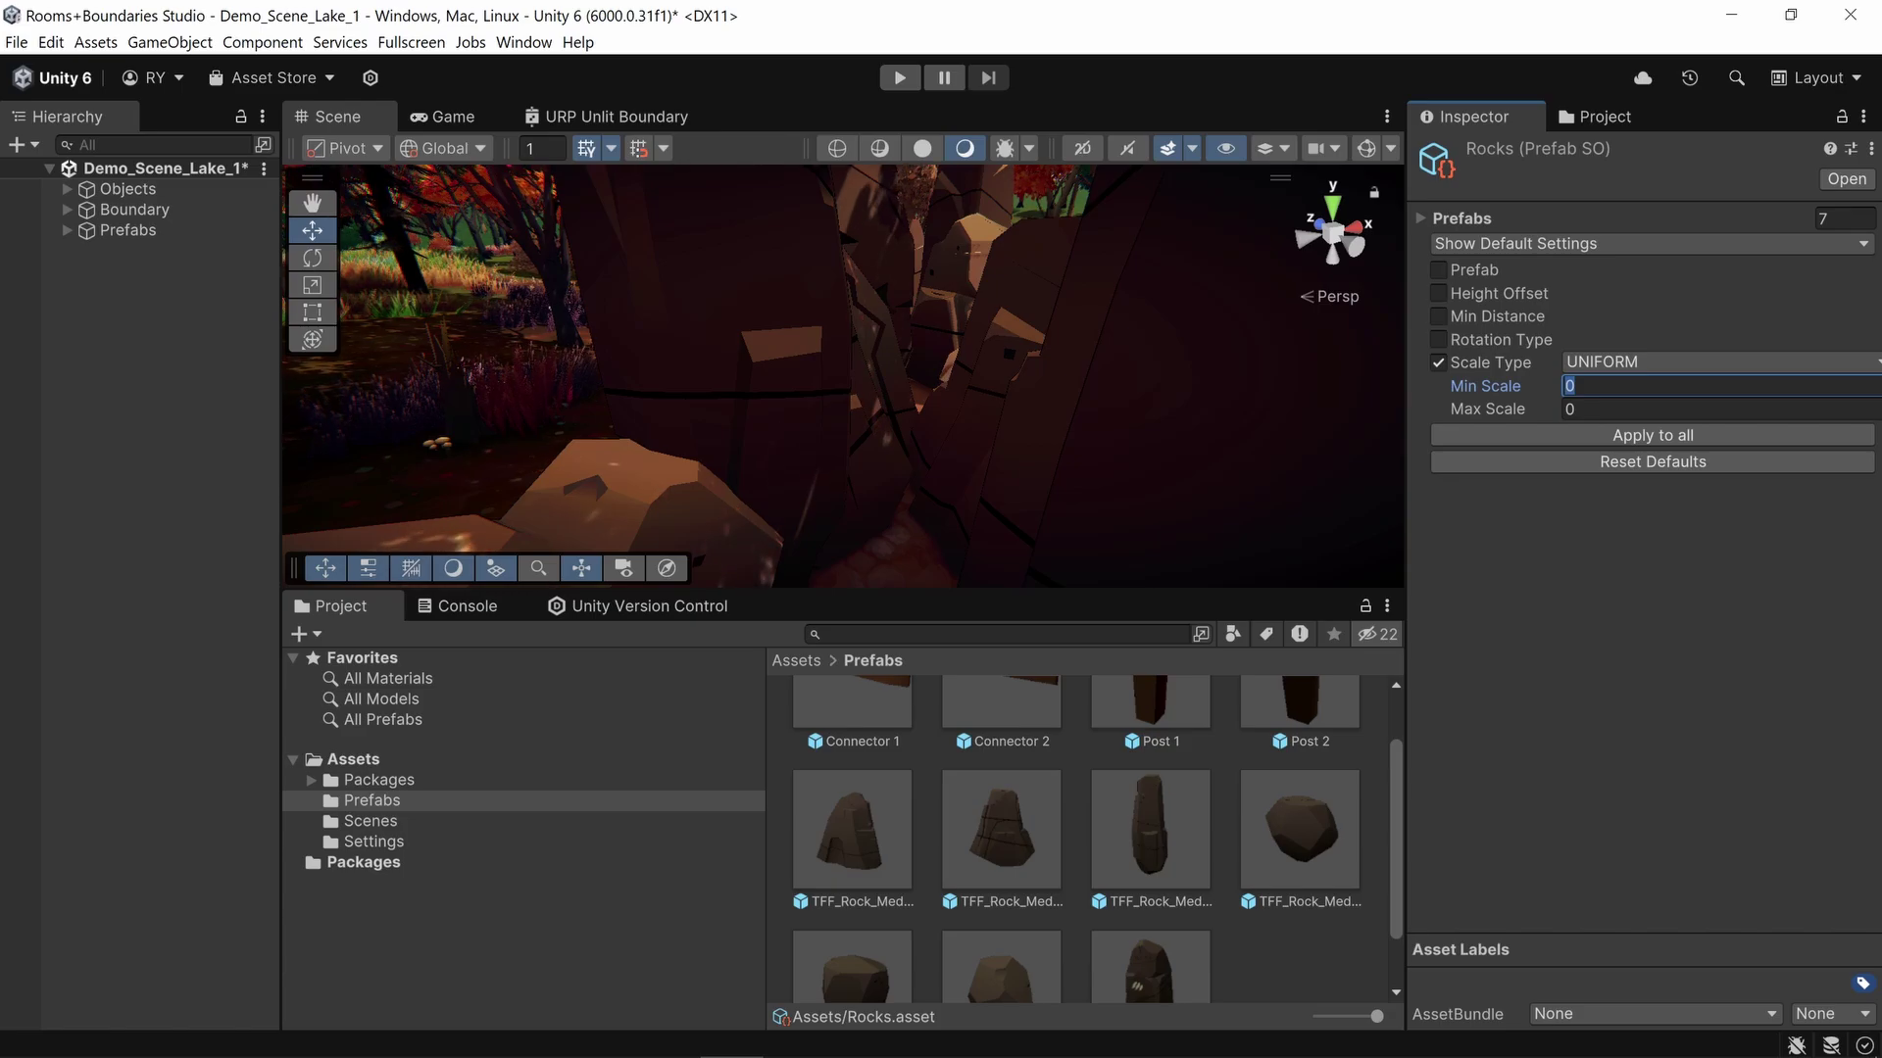
{"action": "type", "text": "0.2"}
{"action": "key", "text": "Tab"}
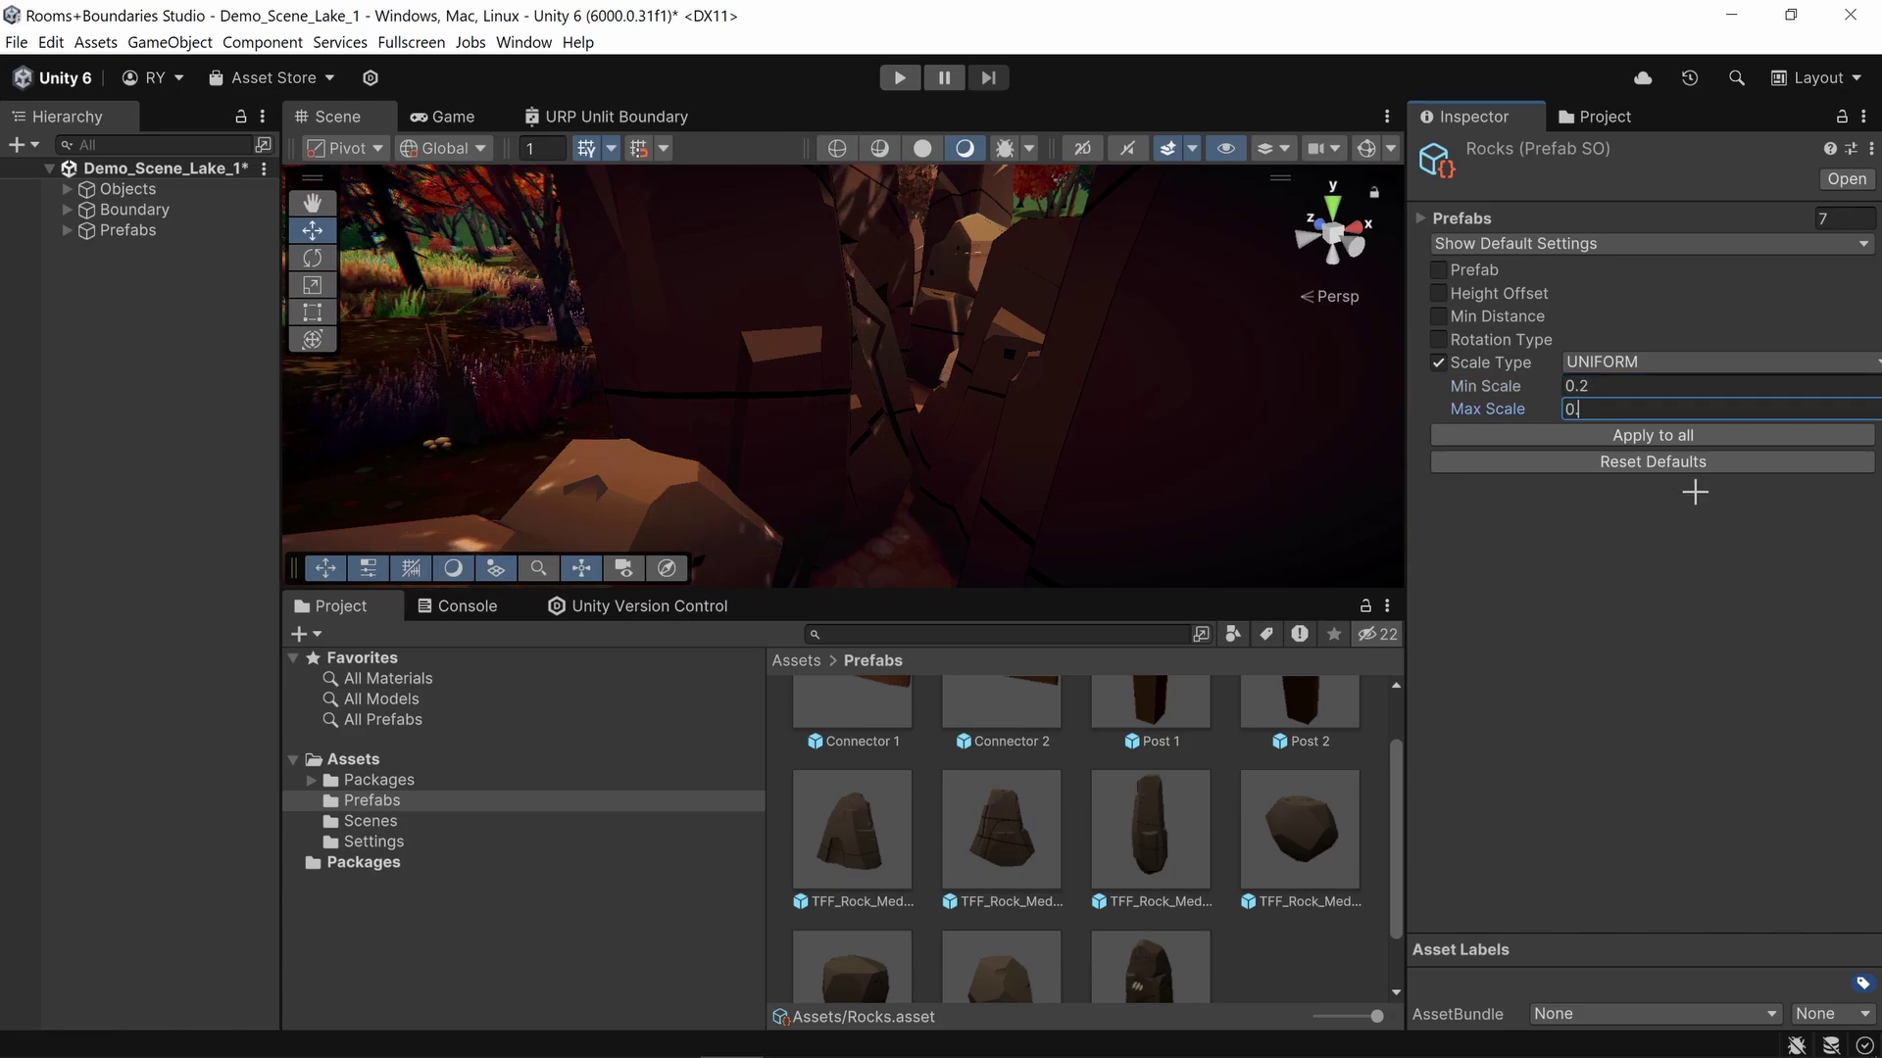
{"action": "type", "text": "5"}
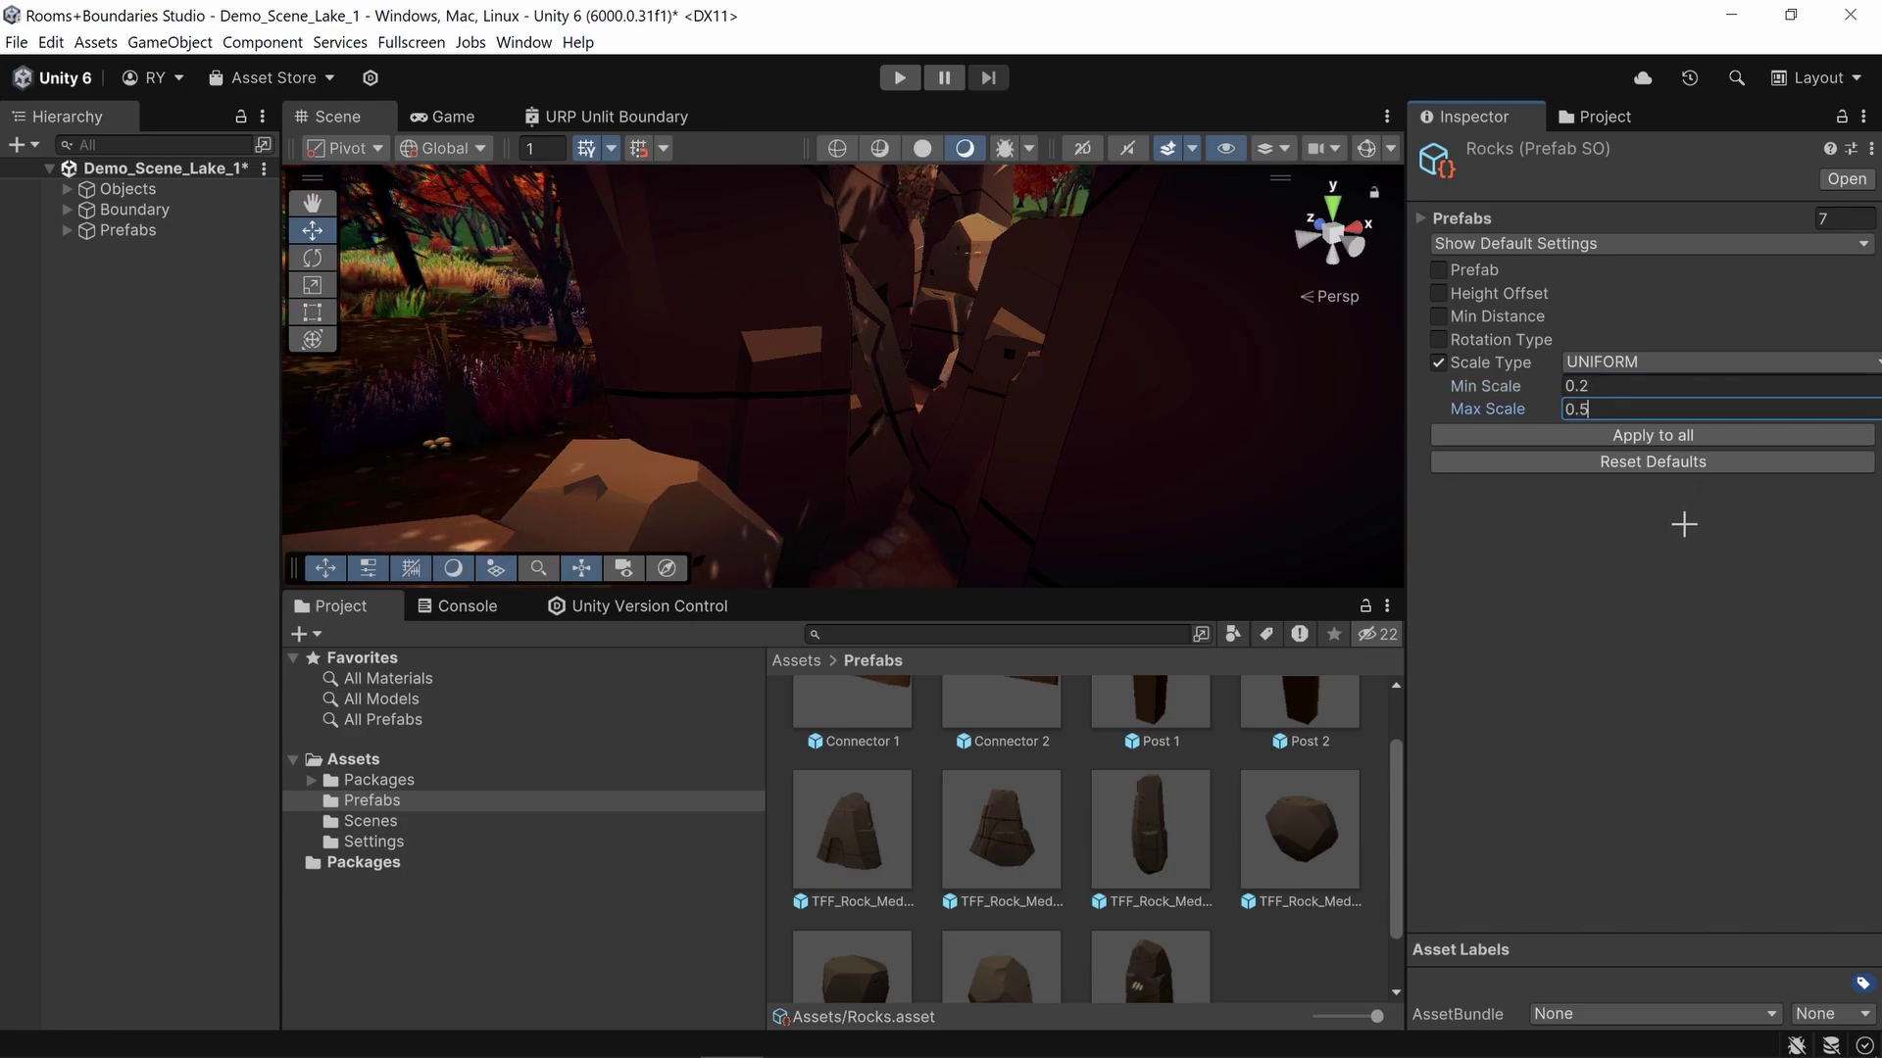
{"action": "left_click", "coordinate": [1660, 434]}
Step: Check the scale type and the minimum and maximum scale of the entries in the Rocks asset
{"action": "left_click", "coordinate": [1420, 218]}
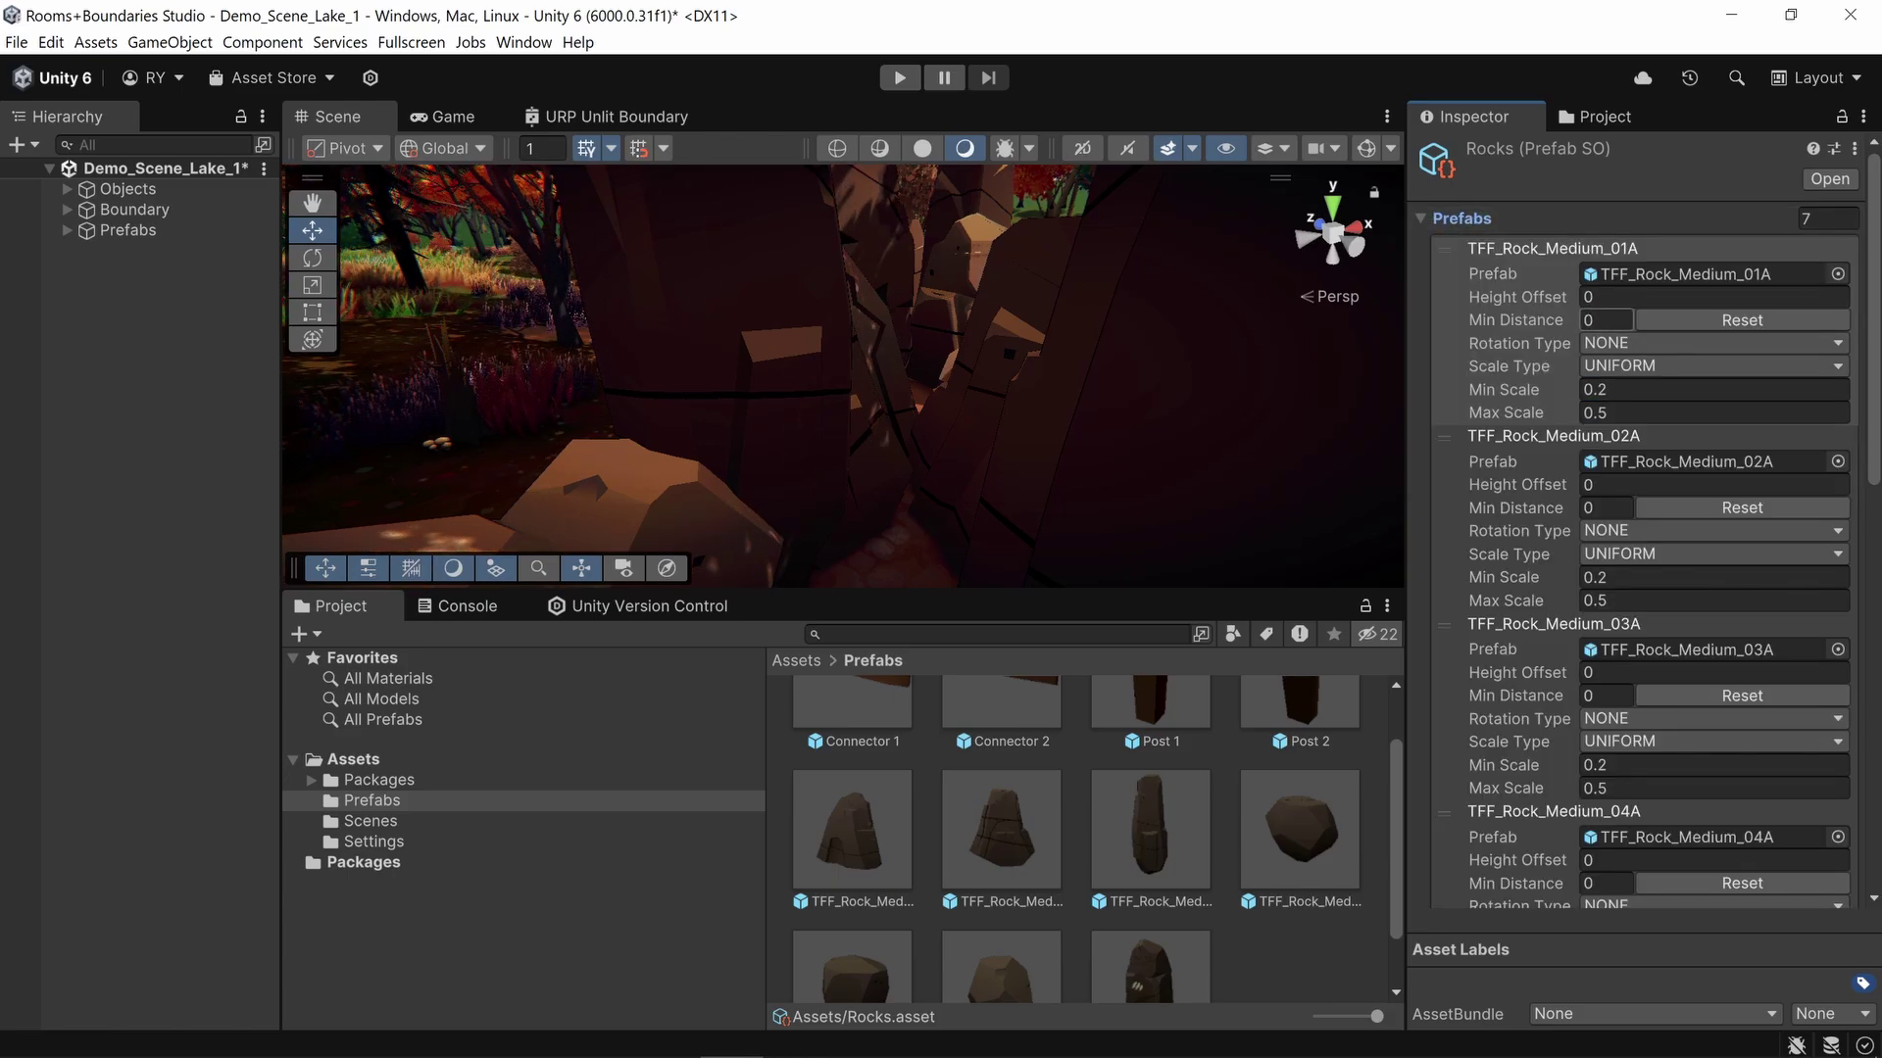
{"action": "left_click", "coordinate": [1666, 389]}
{"action": "key", "text": "Tab"}
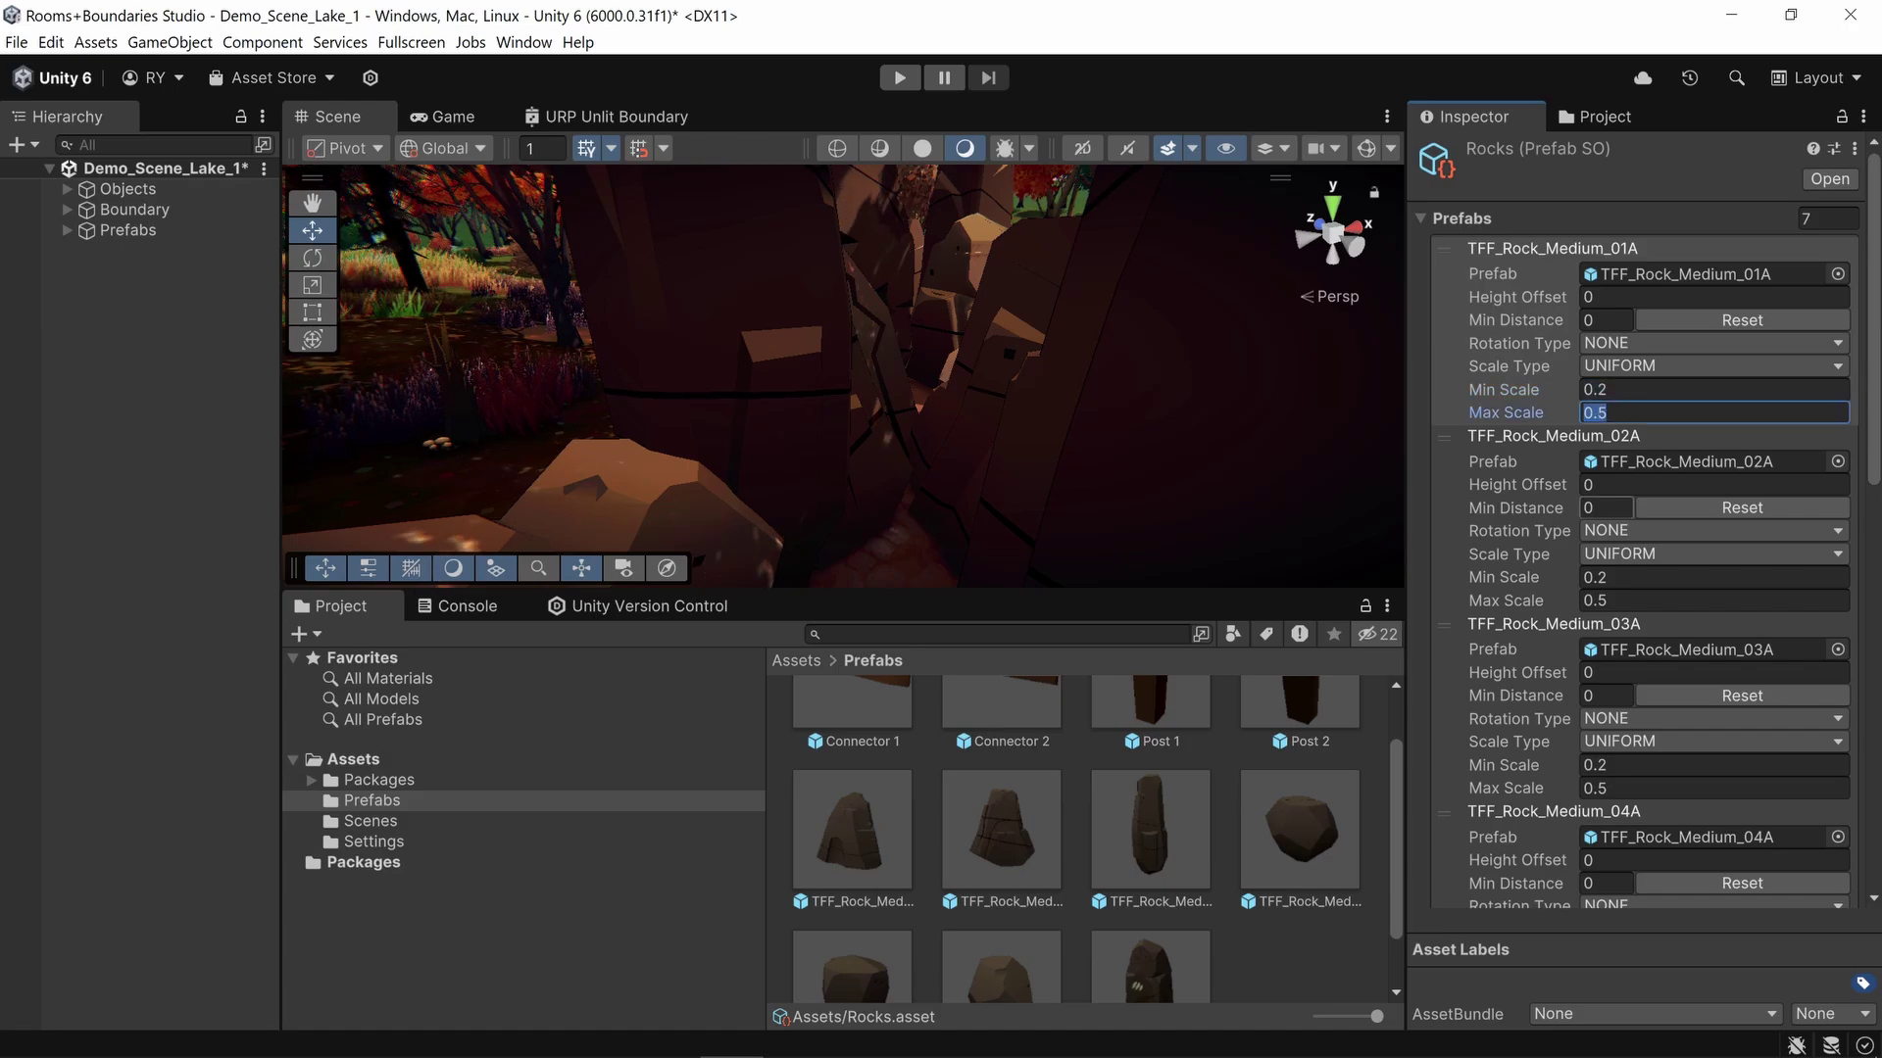
{"action": "key", "text": "Tab"}
{"action": "key", "text": "Tab"}
{"action": "key", "text": "Tab"}
{"action": "key", "text": "Tab"}
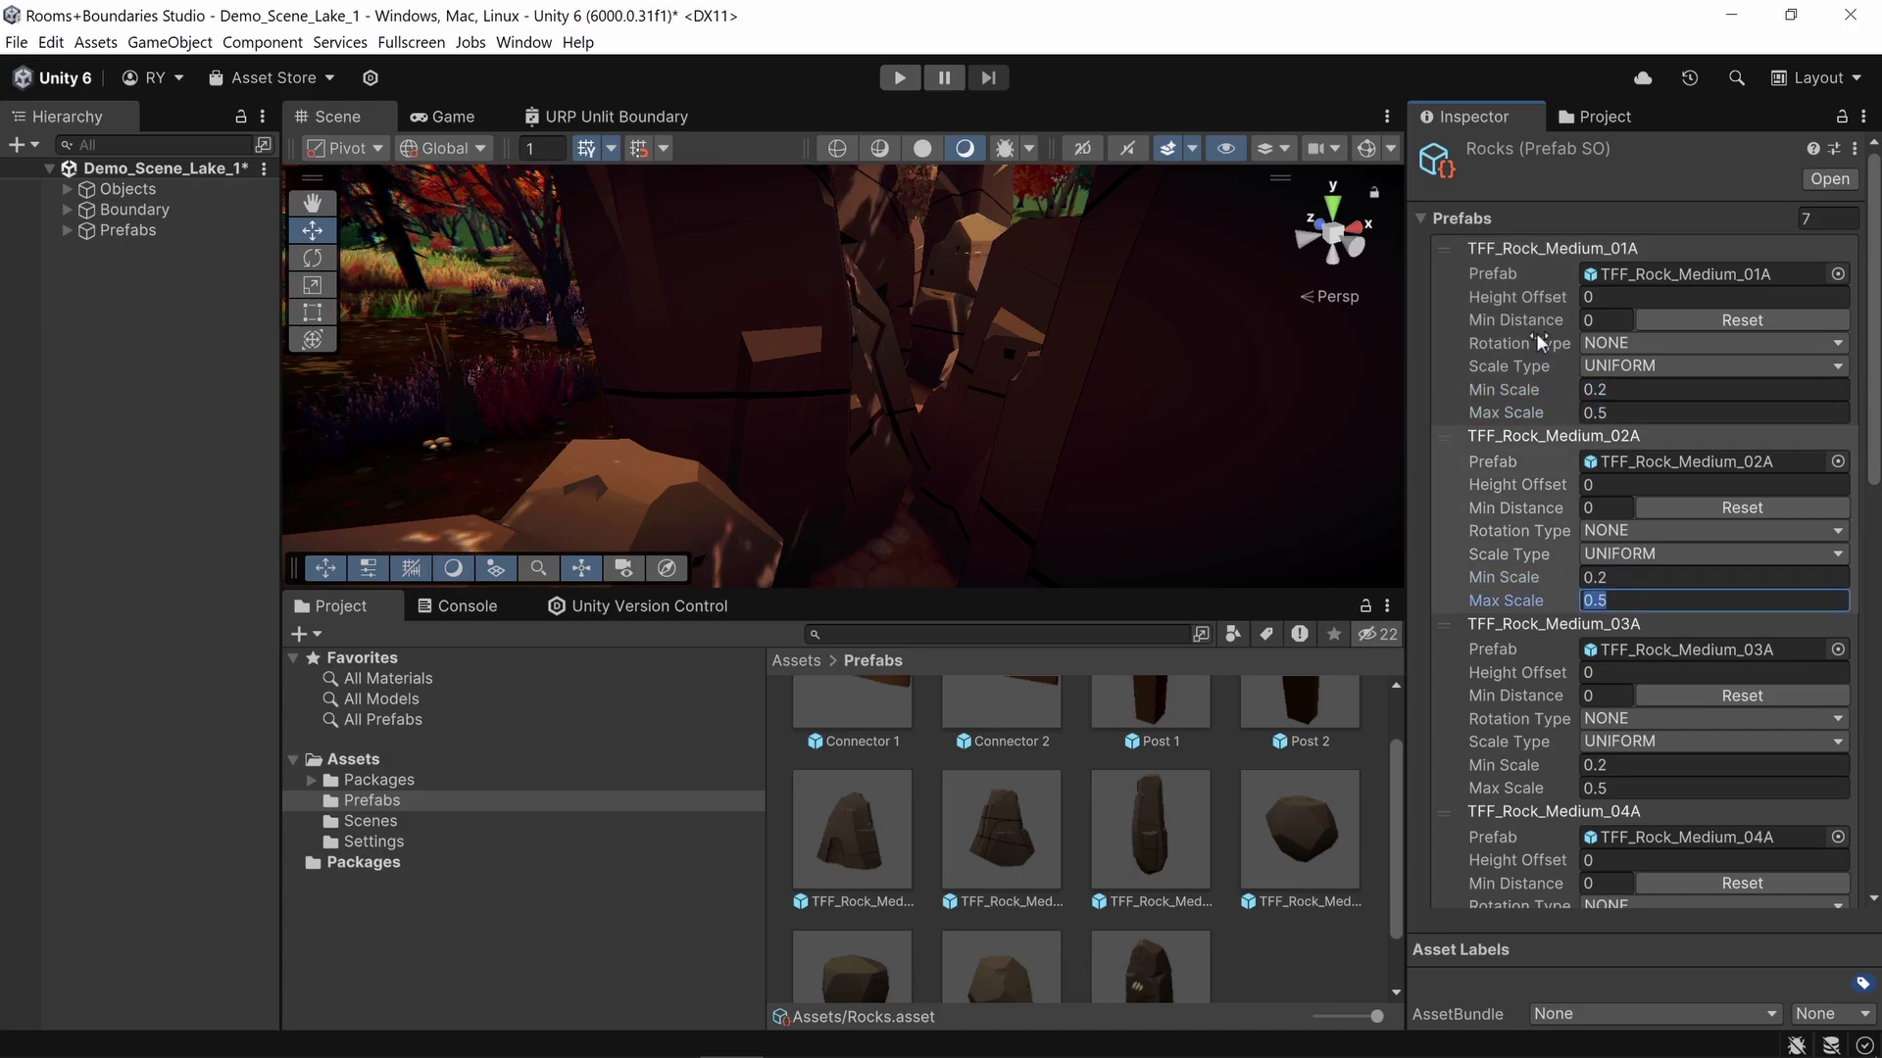
{"action": "left_click", "coordinate": [1460, 217]}
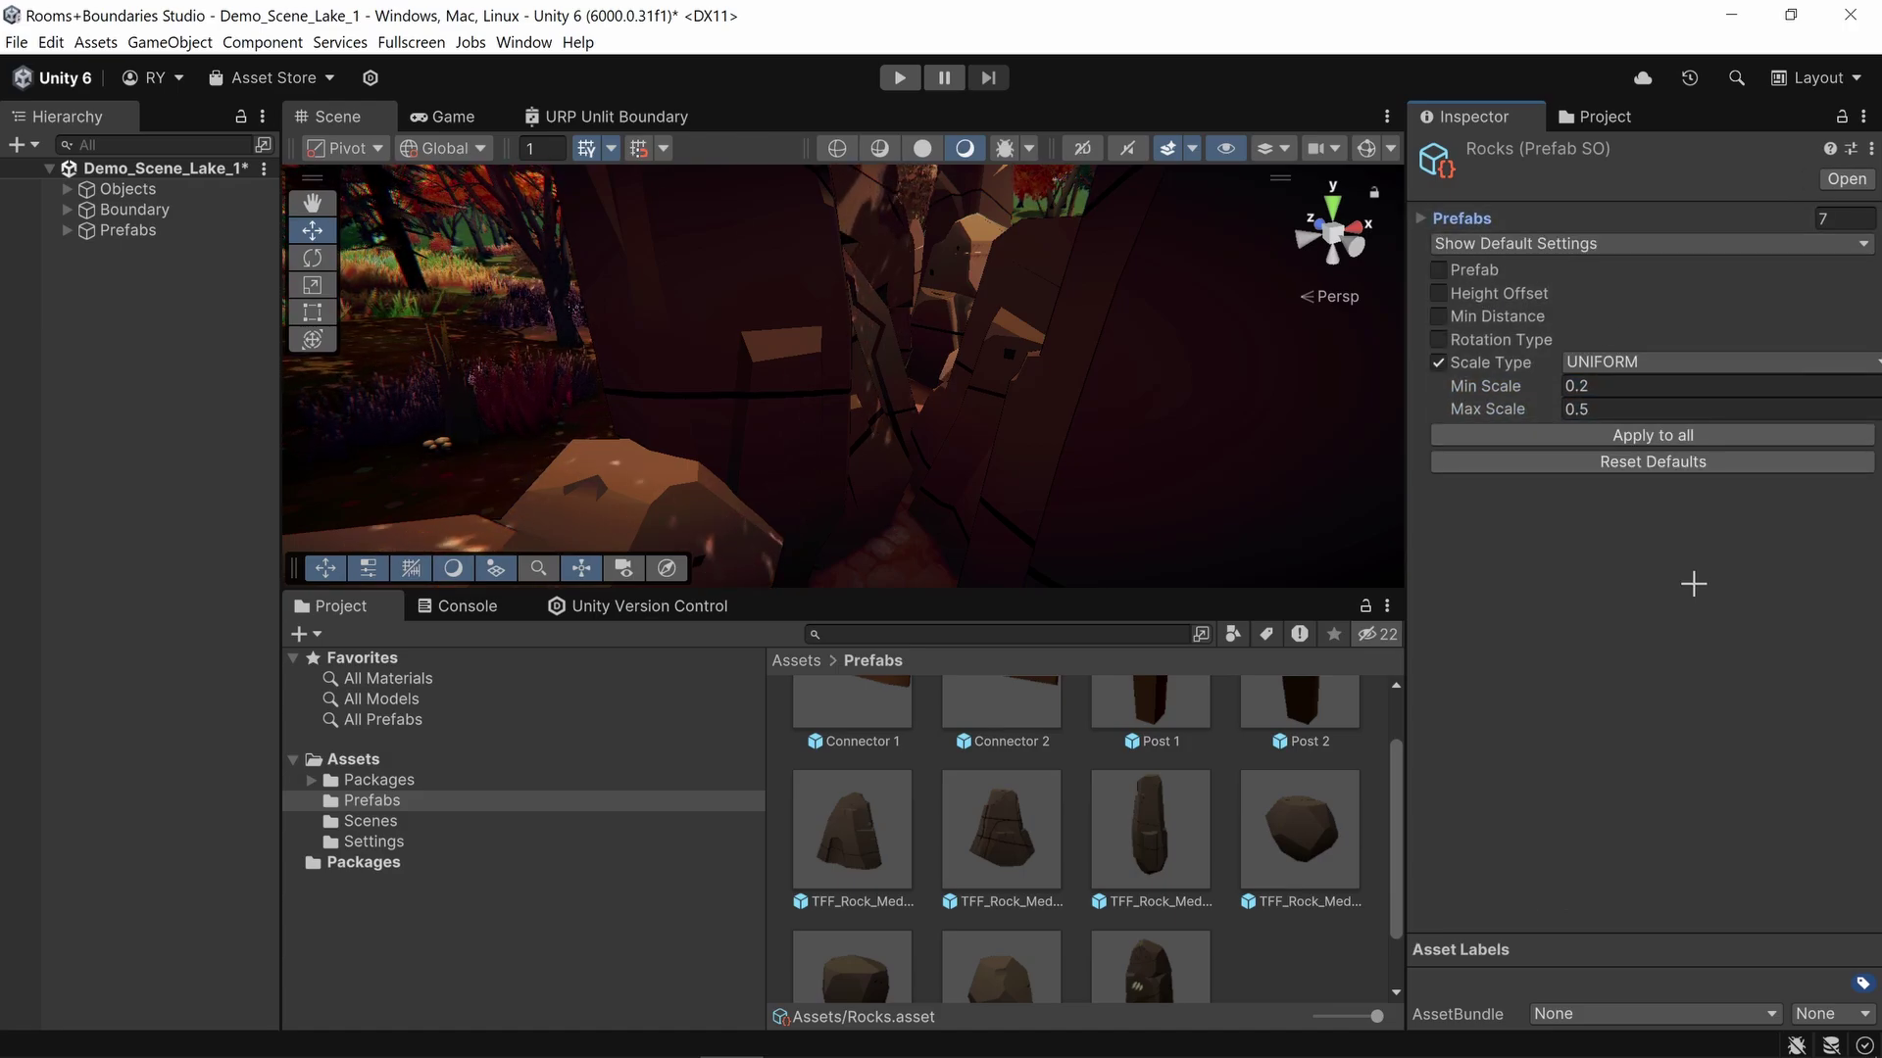
Step: Clear the Boundary's old rocks, and preview and spawn the Rocks prefabs again along the path
{"action": "key", "text": "ctrl+z"}
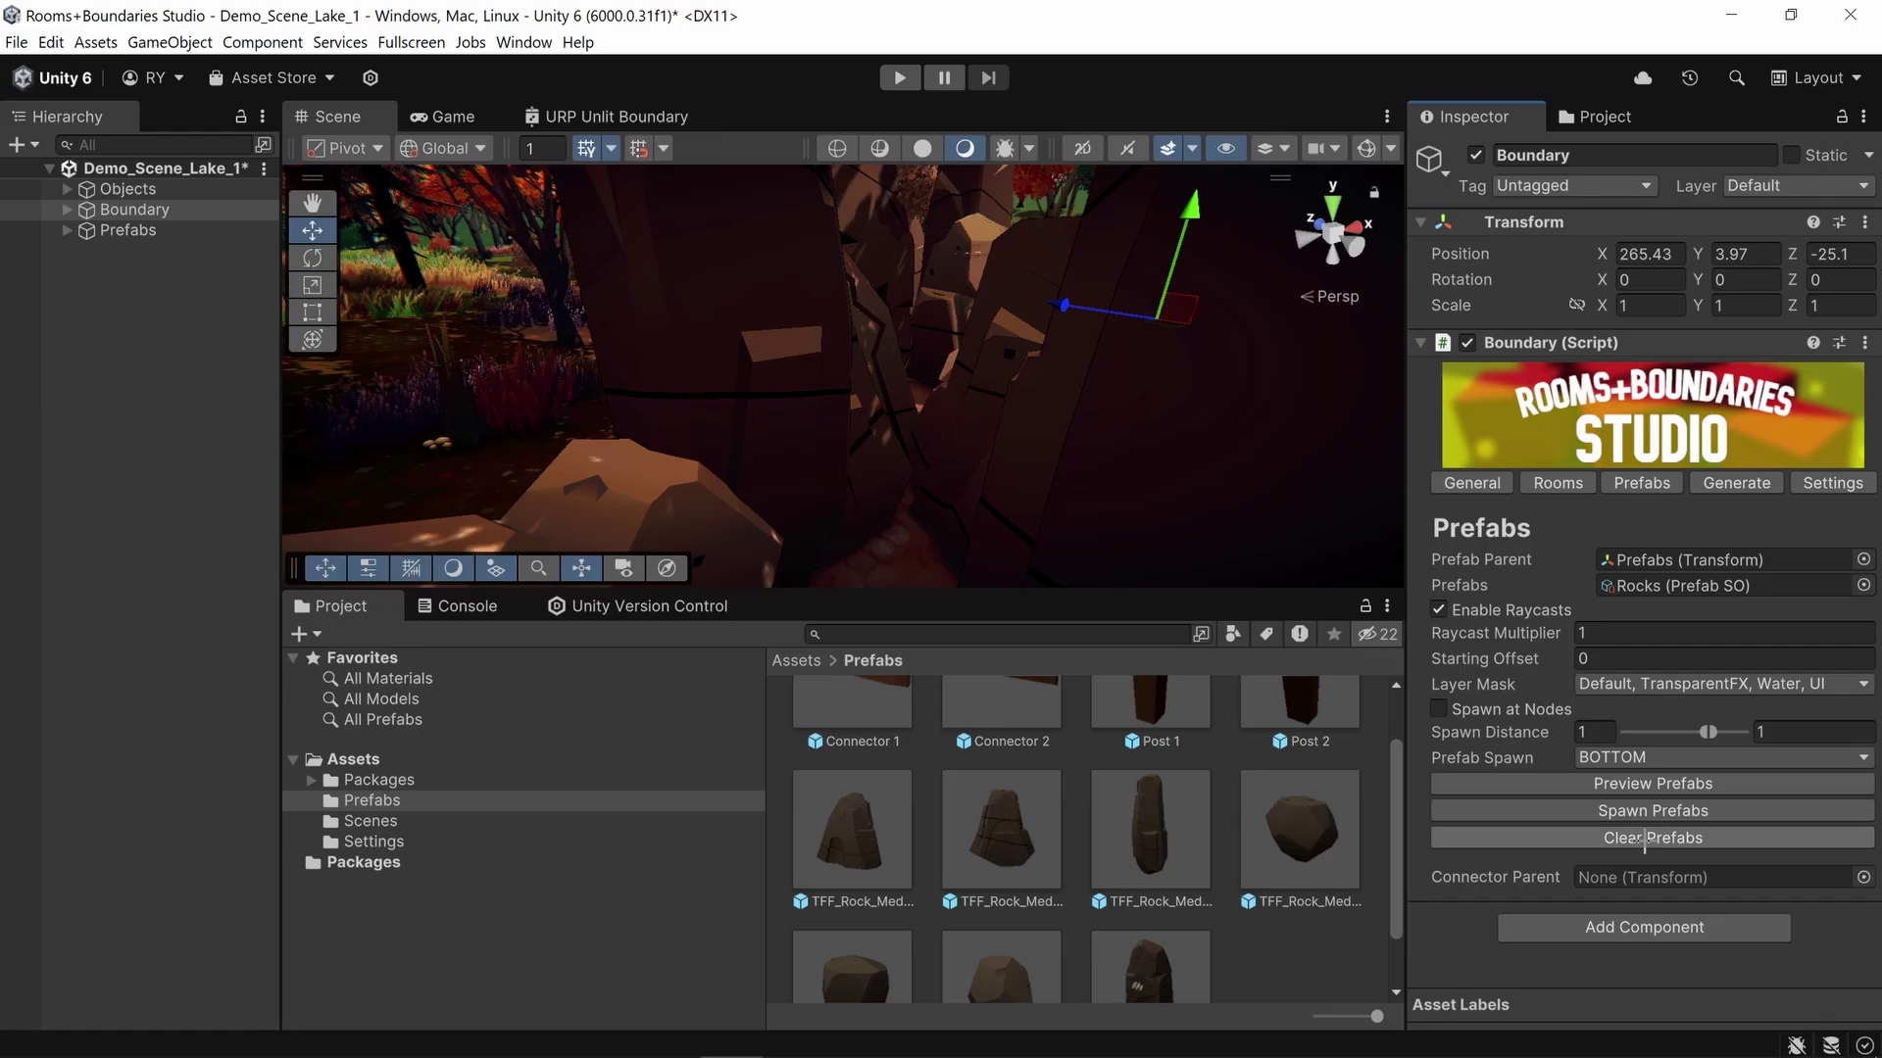
{"action": "left_click", "coordinate": [1644, 839]}
{"action": "left_click", "coordinate": [1649, 784]}
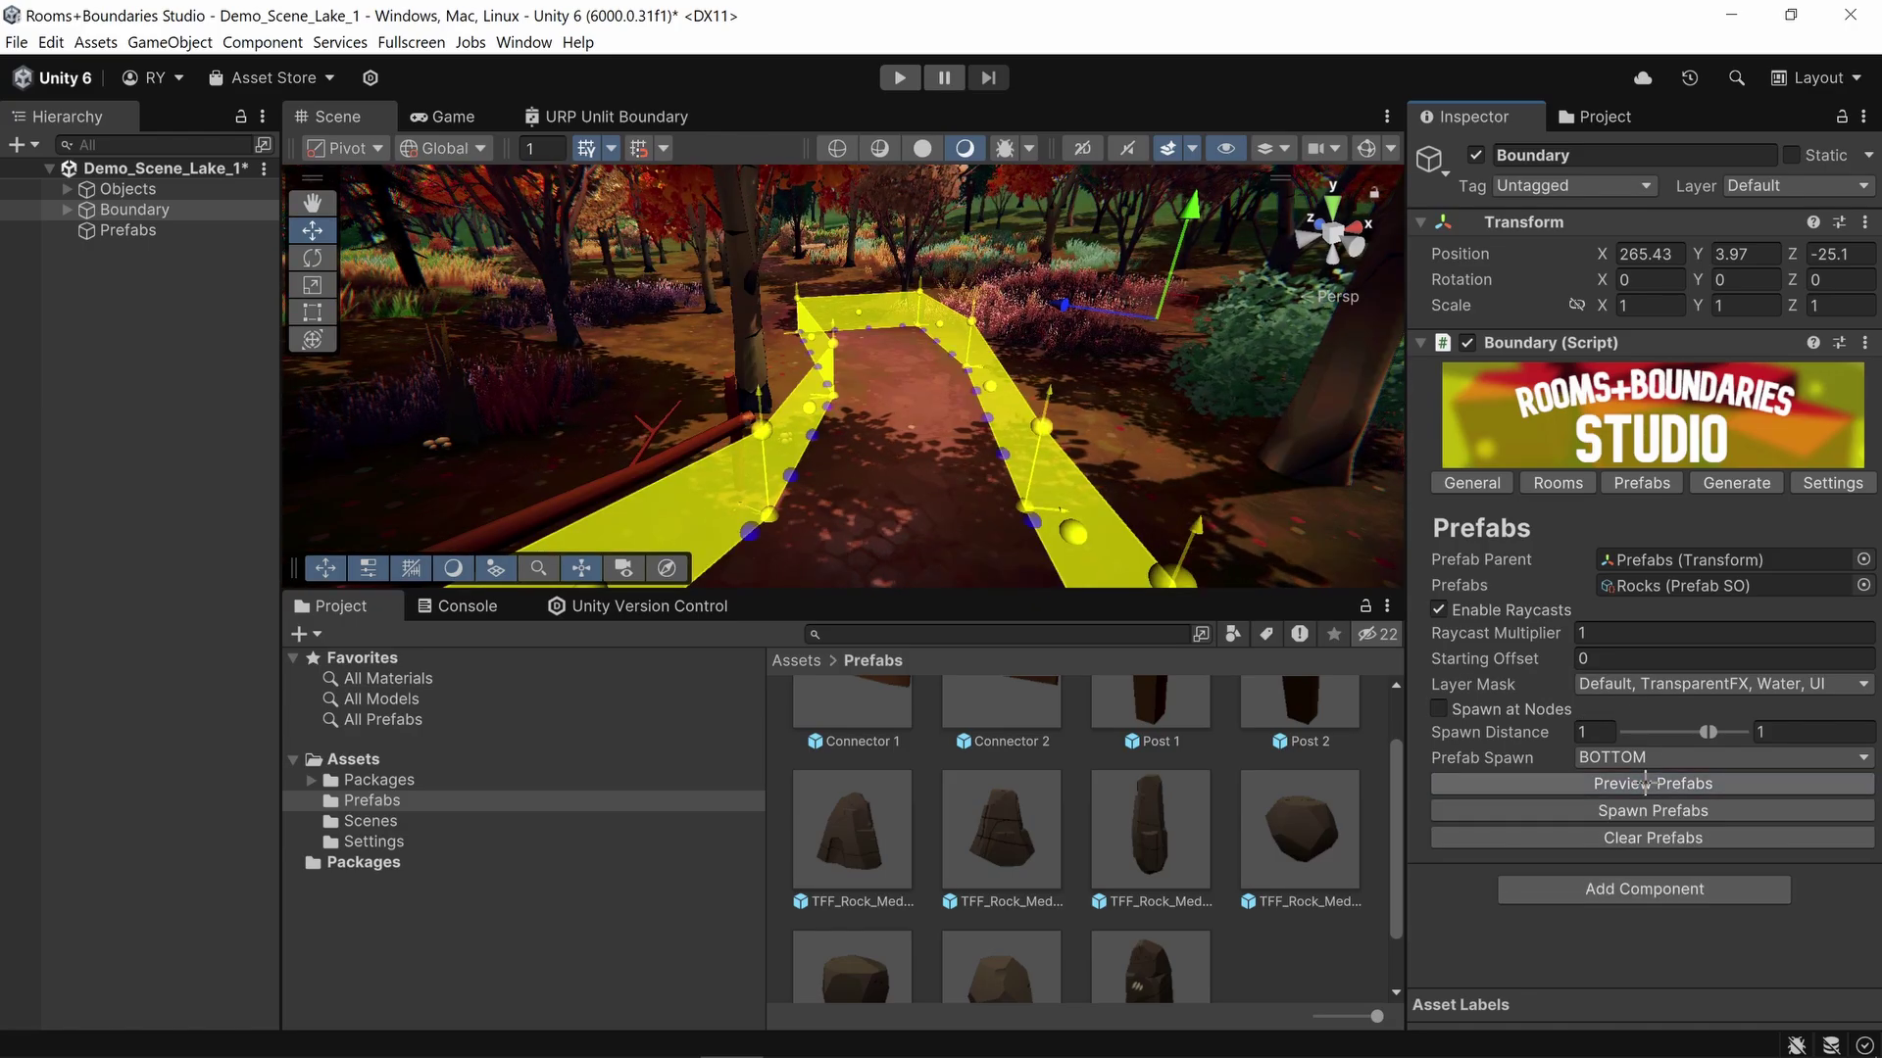
{"action": "left_click", "coordinate": [1649, 811]}
{"action": "right_click_drag", "start_coordinate": [843, 392], "coordinate": [1071, 448]}
Step: Step through the spawned rock clones under the Prefabs object and compare their scale values
{"action": "left_click", "coordinate": [67, 229]}
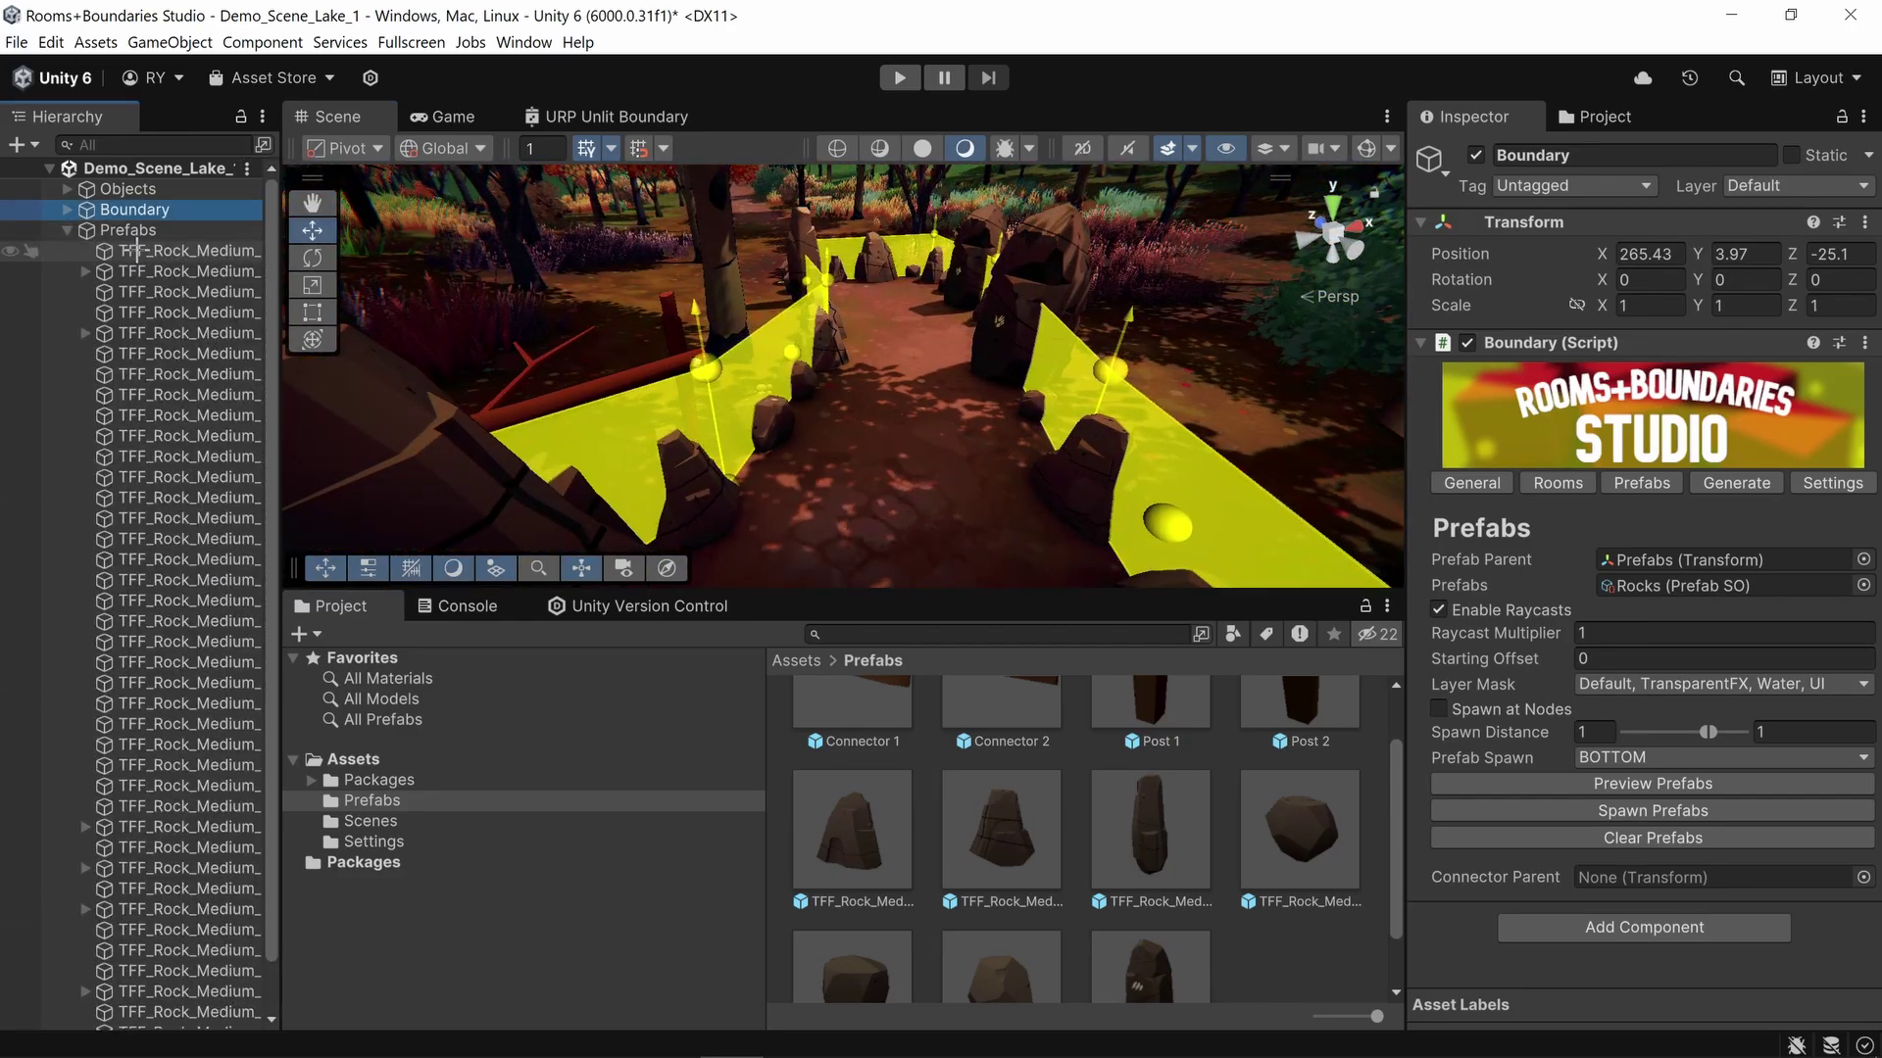
{"action": "left_click", "coordinate": [186, 251]}
{"action": "key", "text": "Down"}
{"action": "key", "text": "Down"}
{"action": "key", "text": "Down"}
{"action": "key", "text": "Down"}
{"action": "key", "text": "Down"}
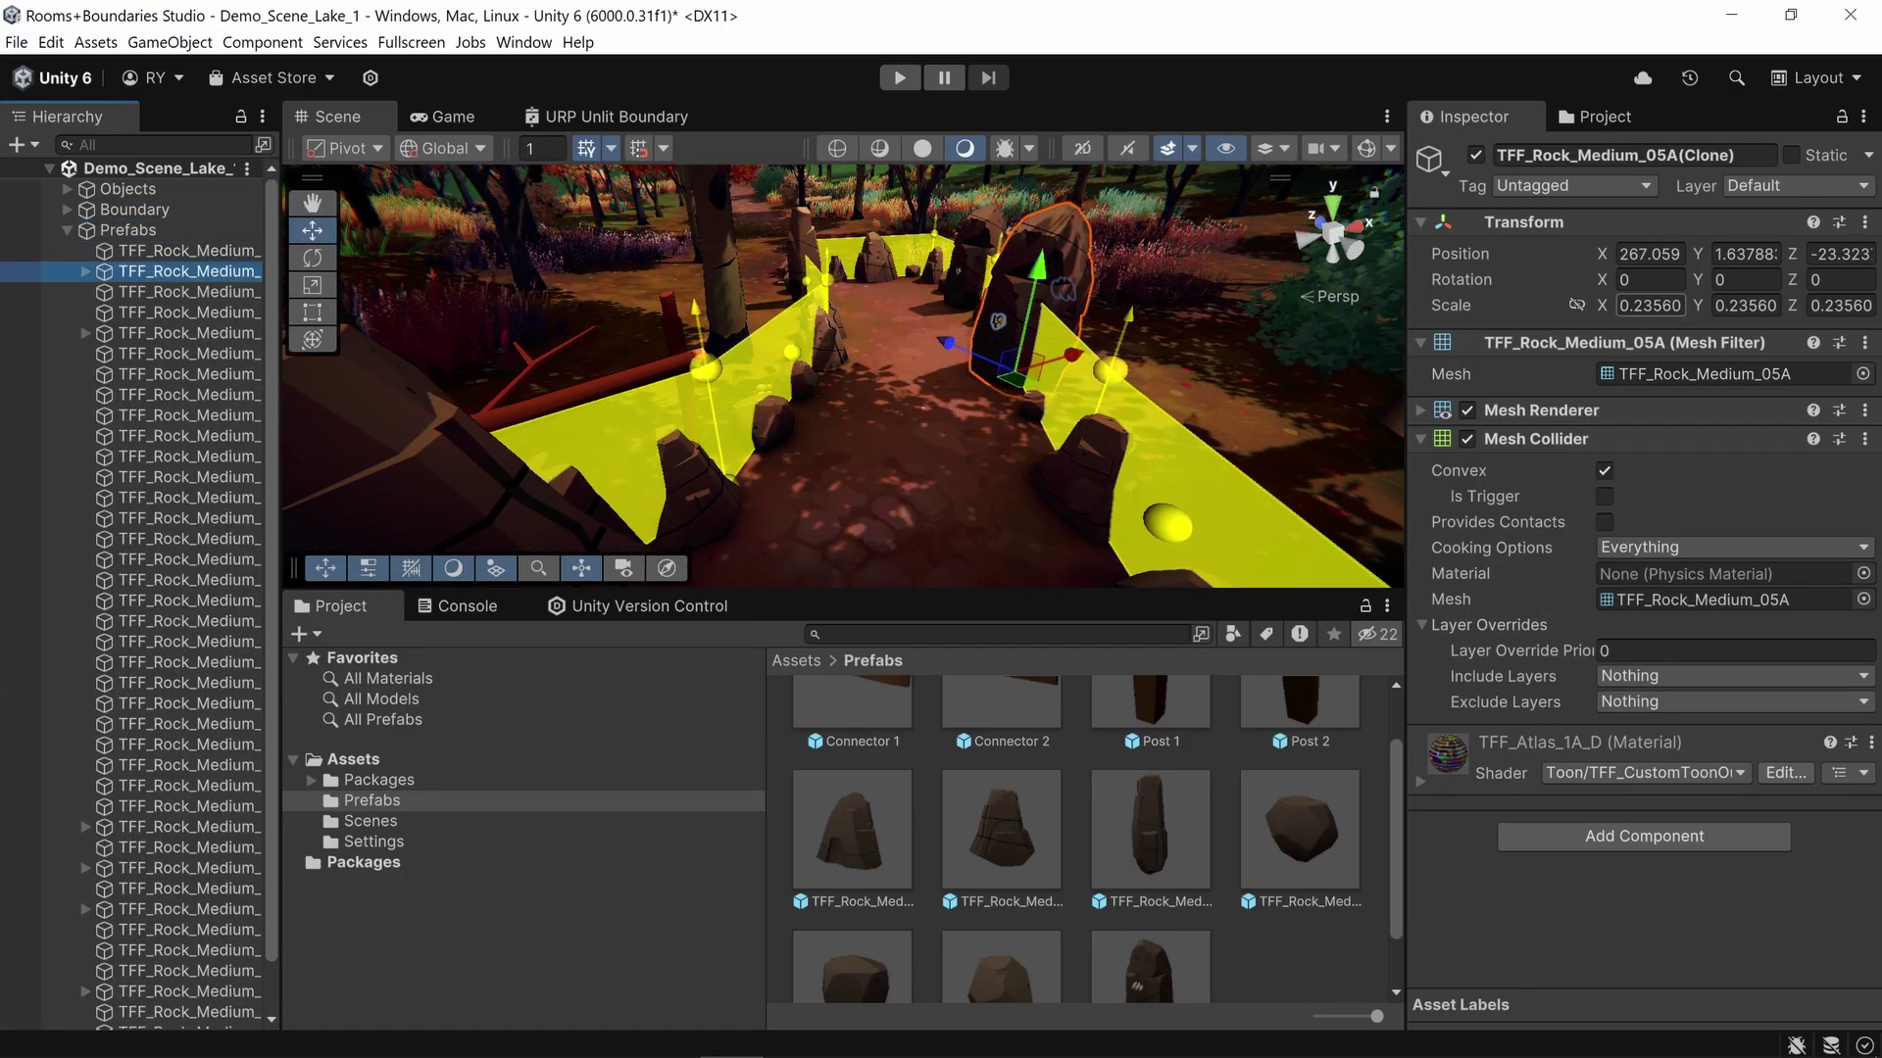
{"action": "key", "text": "Down"}
{"action": "key", "text": "Down"}
{"action": "key", "text": "Down"}
{"action": "key", "text": "Down"}
{"action": "key", "text": "Down"}
{"action": "key", "text": "Down"}
{"action": "key", "text": "Down"}
{"action": "key", "text": "Down"}
{"action": "key", "text": "Down"}
{"action": "key", "text": "Down"}
{"action": "key", "text": "Down"}
{"action": "key", "text": "Down"}
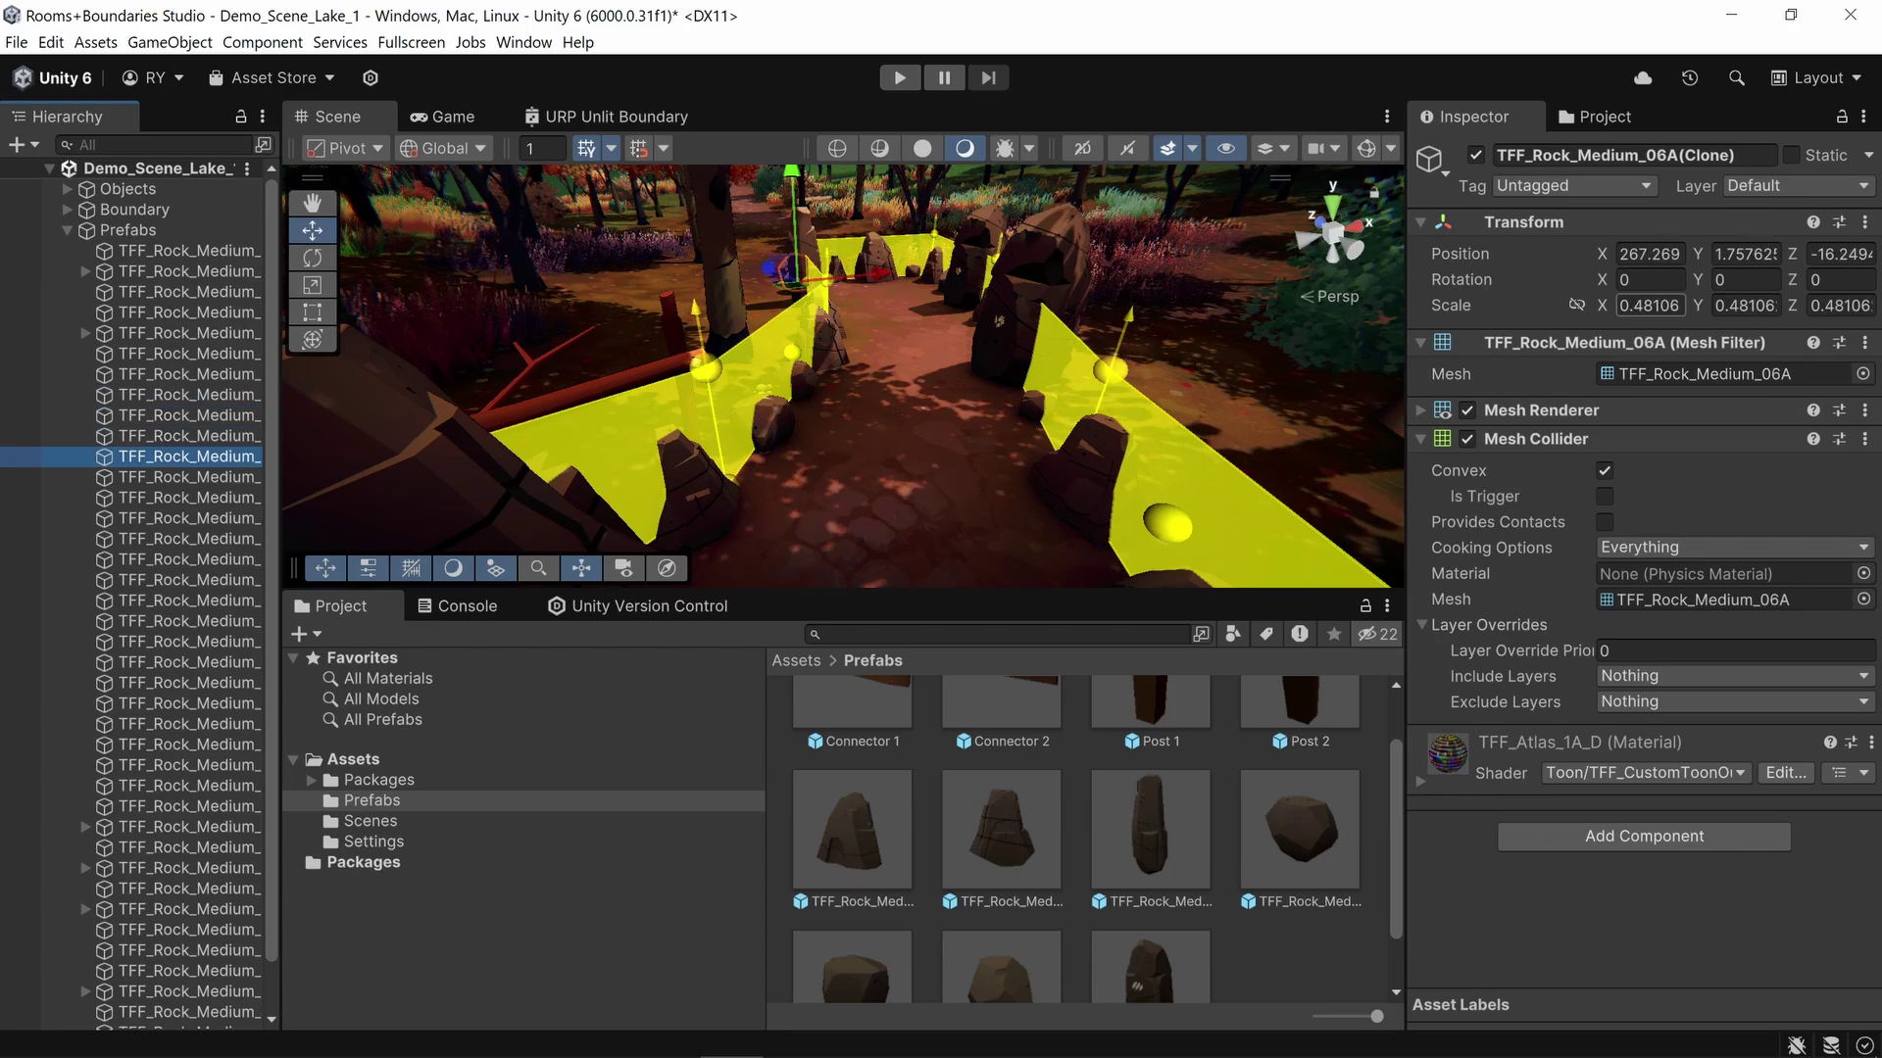
{"action": "key", "text": "Down"}
{"action": "key", "text": "Down"}
{"action": "key", "text": "Down"}
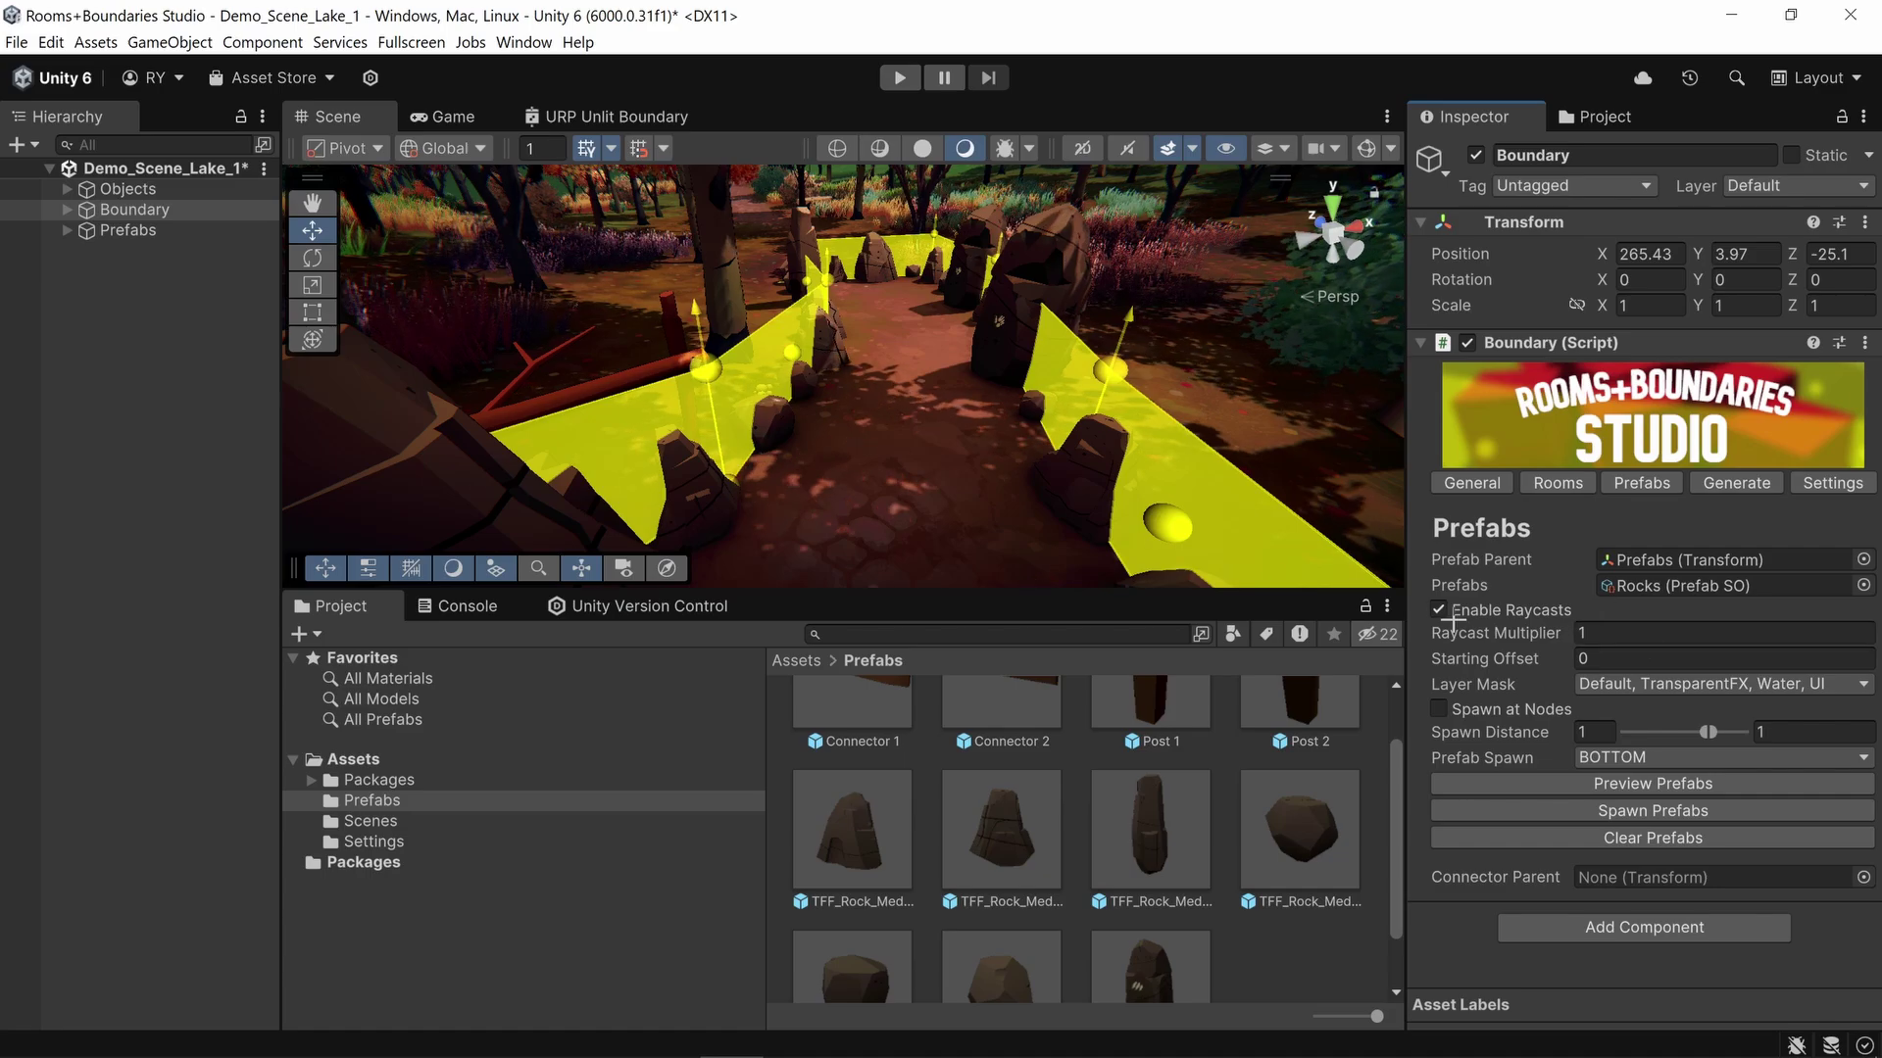
Step: Clear the spawned rocks from the Boundary and compare its prefab preview with raycasts off and on
{"action": "left_click", "coordinate": [1652, 838]}
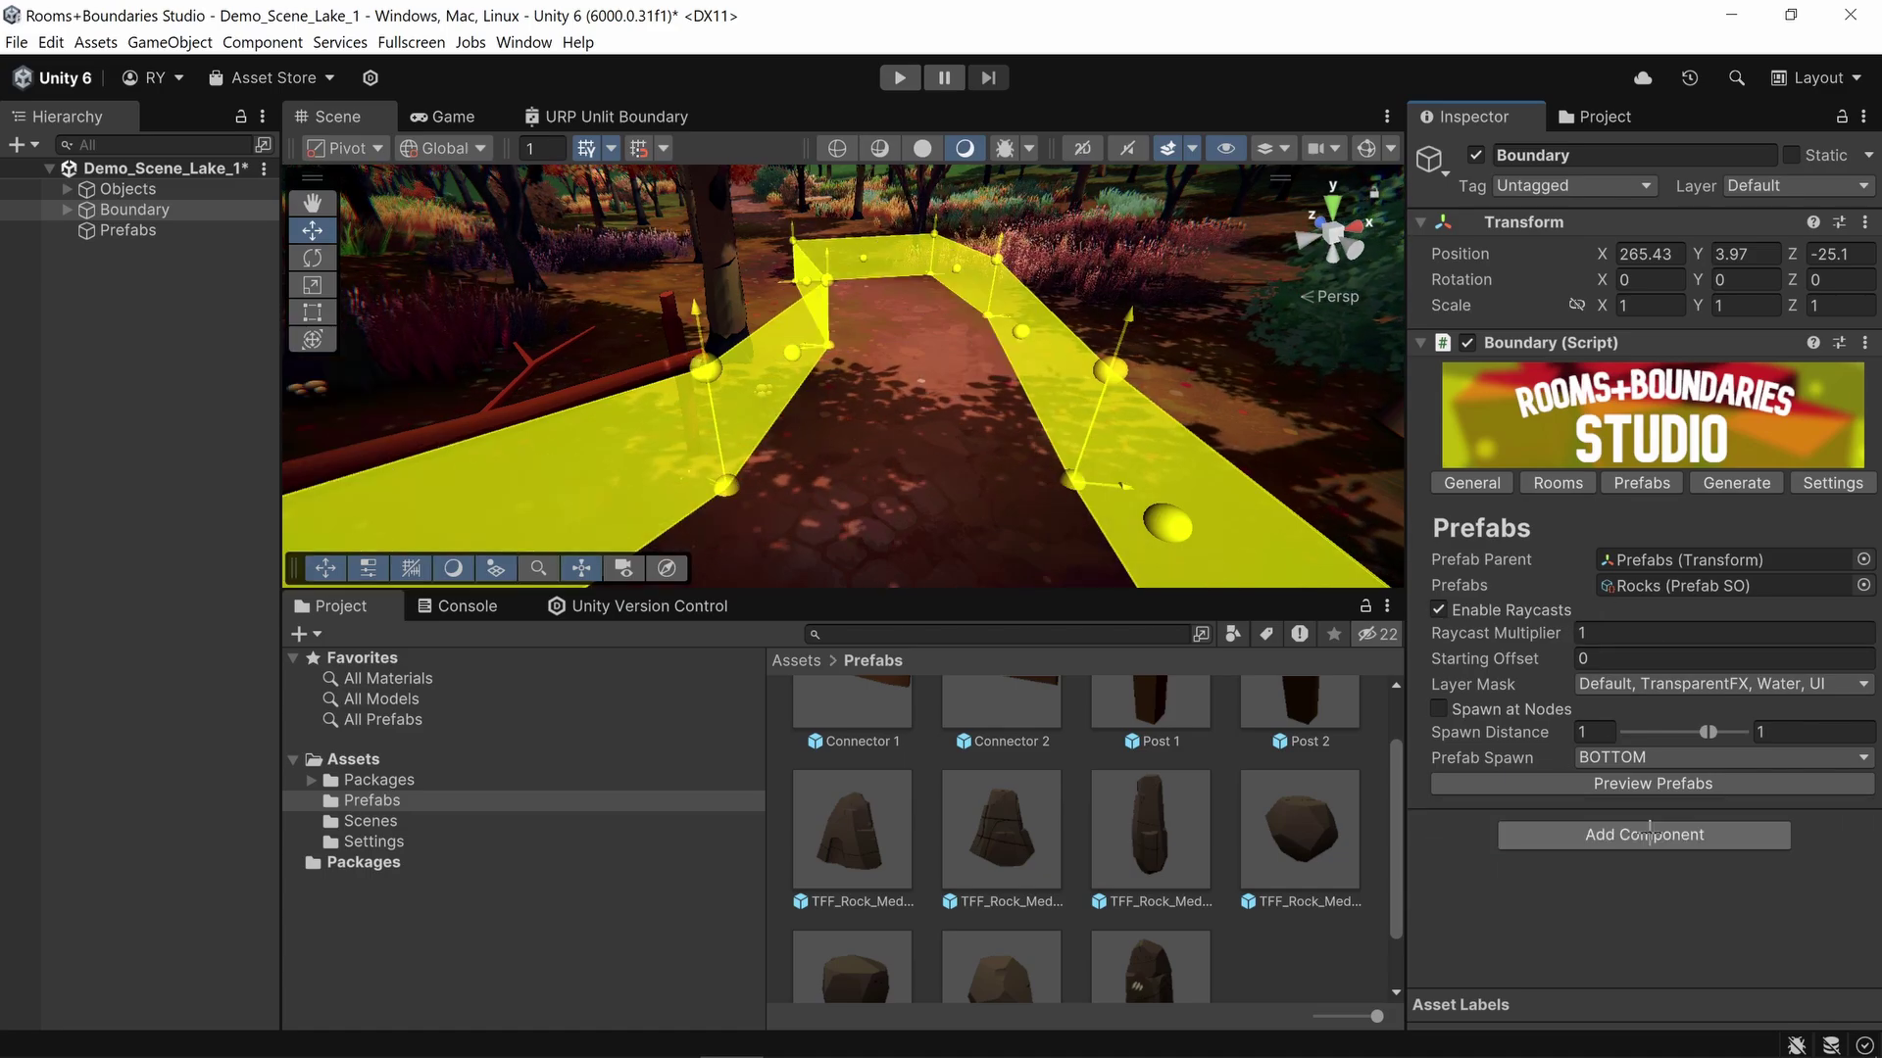
{"action": "left_click", "coordinate": [1439, 608]}
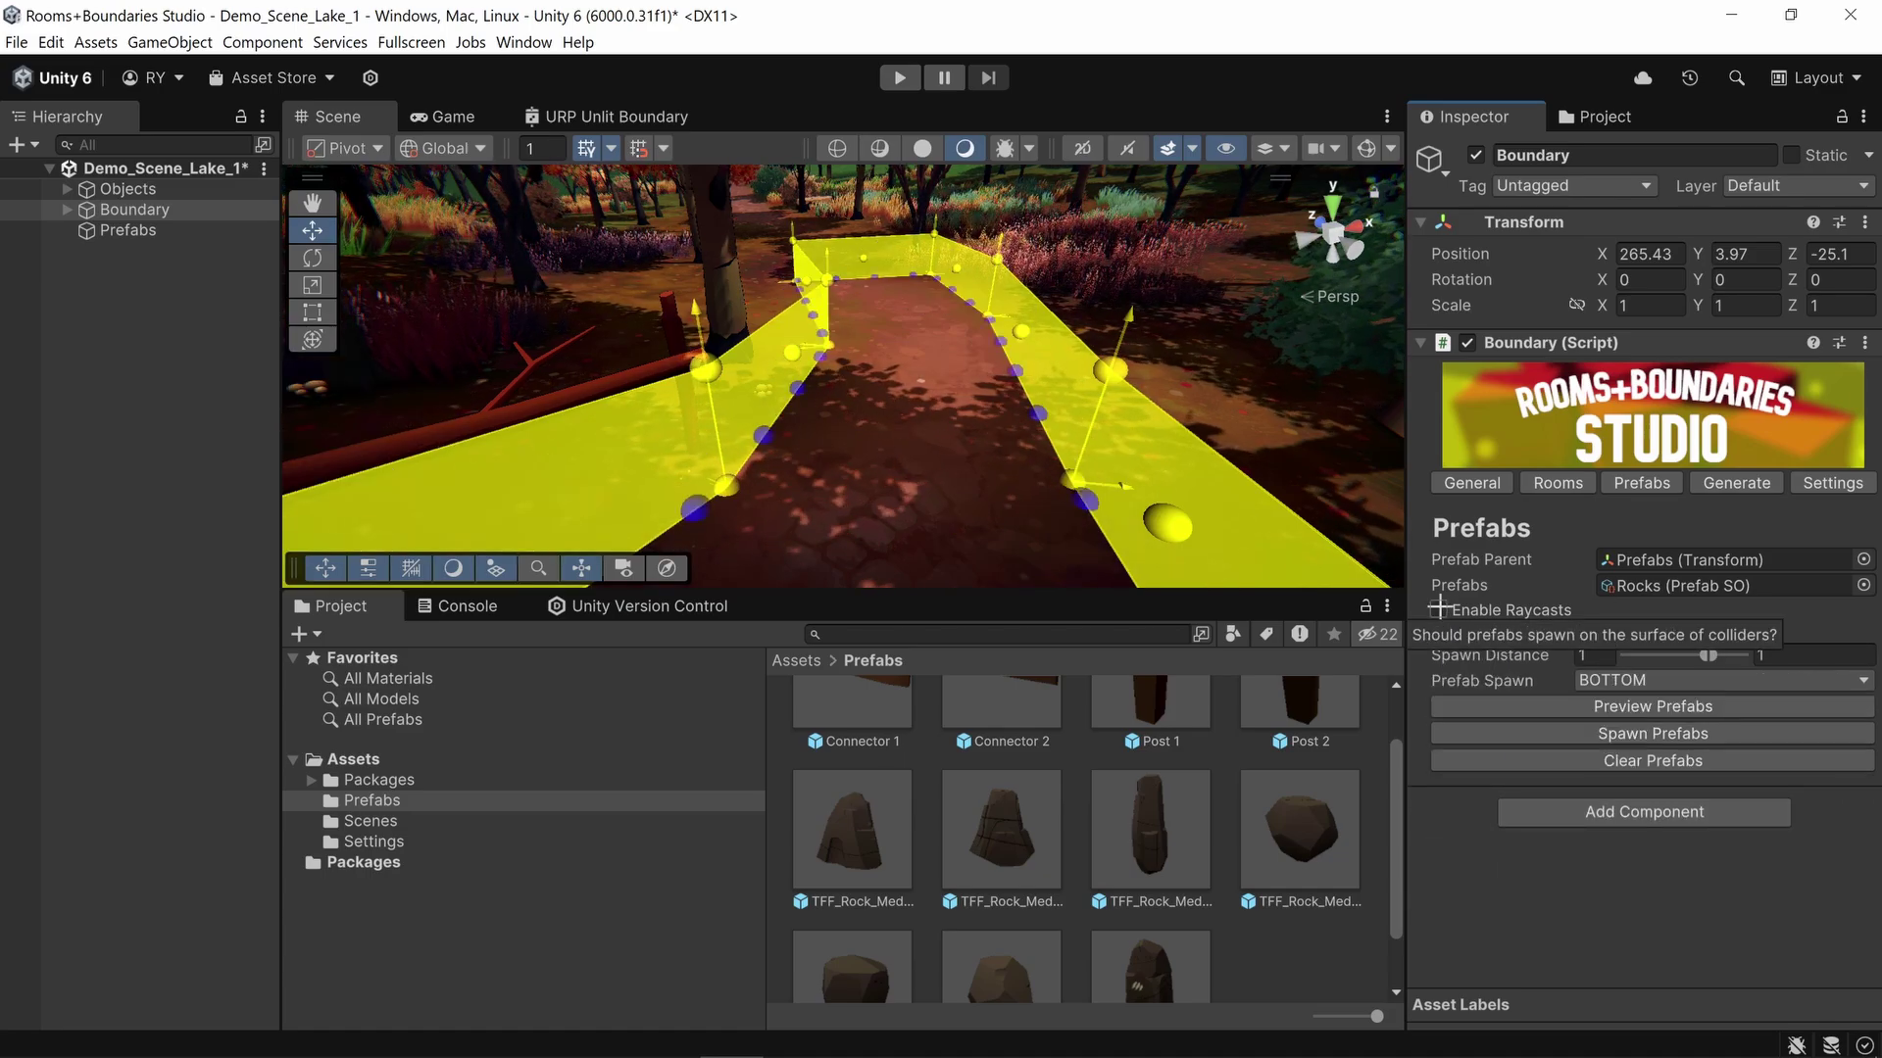
{"action": "left_click", "coordinate": [1439, 607]}
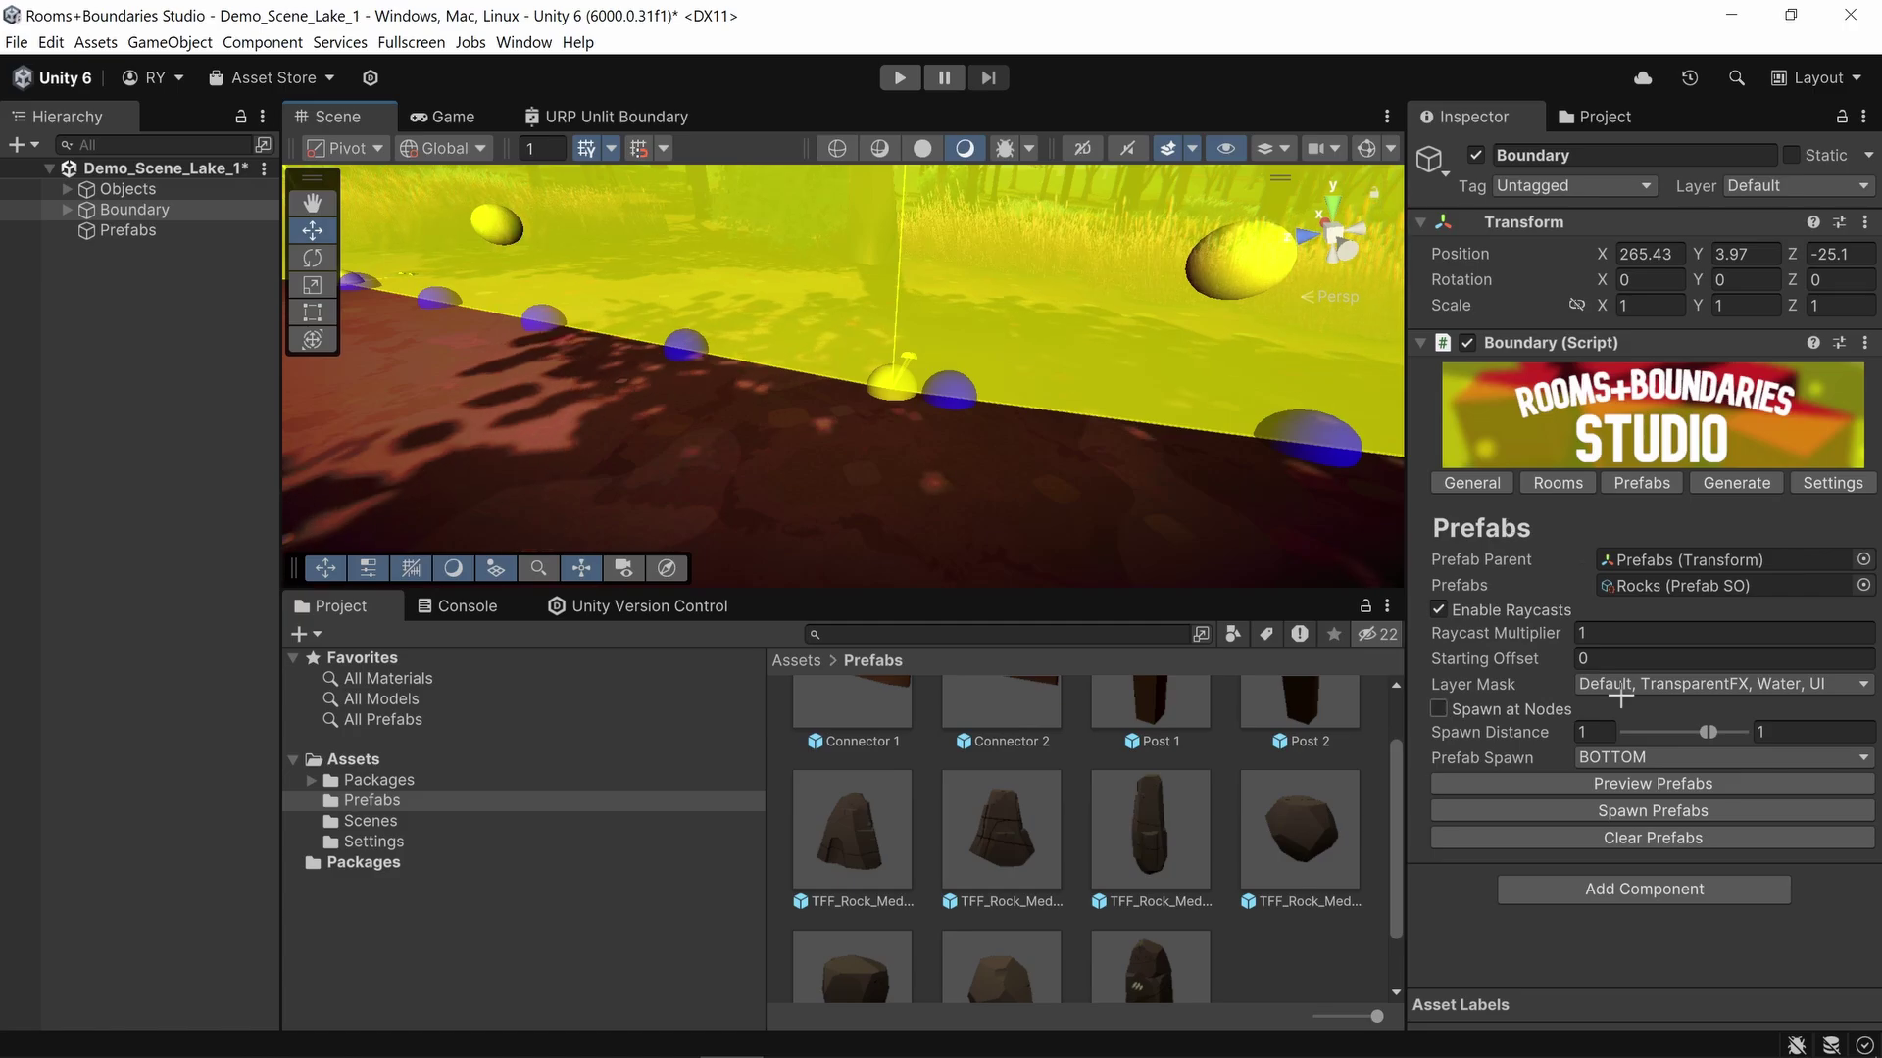
Step: Lower Node 0 of the Boundary below the path's surface, to a Y position of about -2.66
{"action": "right_click_drag", "start_coordinate": [882, 387], "coordinate": [858, 235]}
{"action": "left_click", "coordinate": [850, 211]}
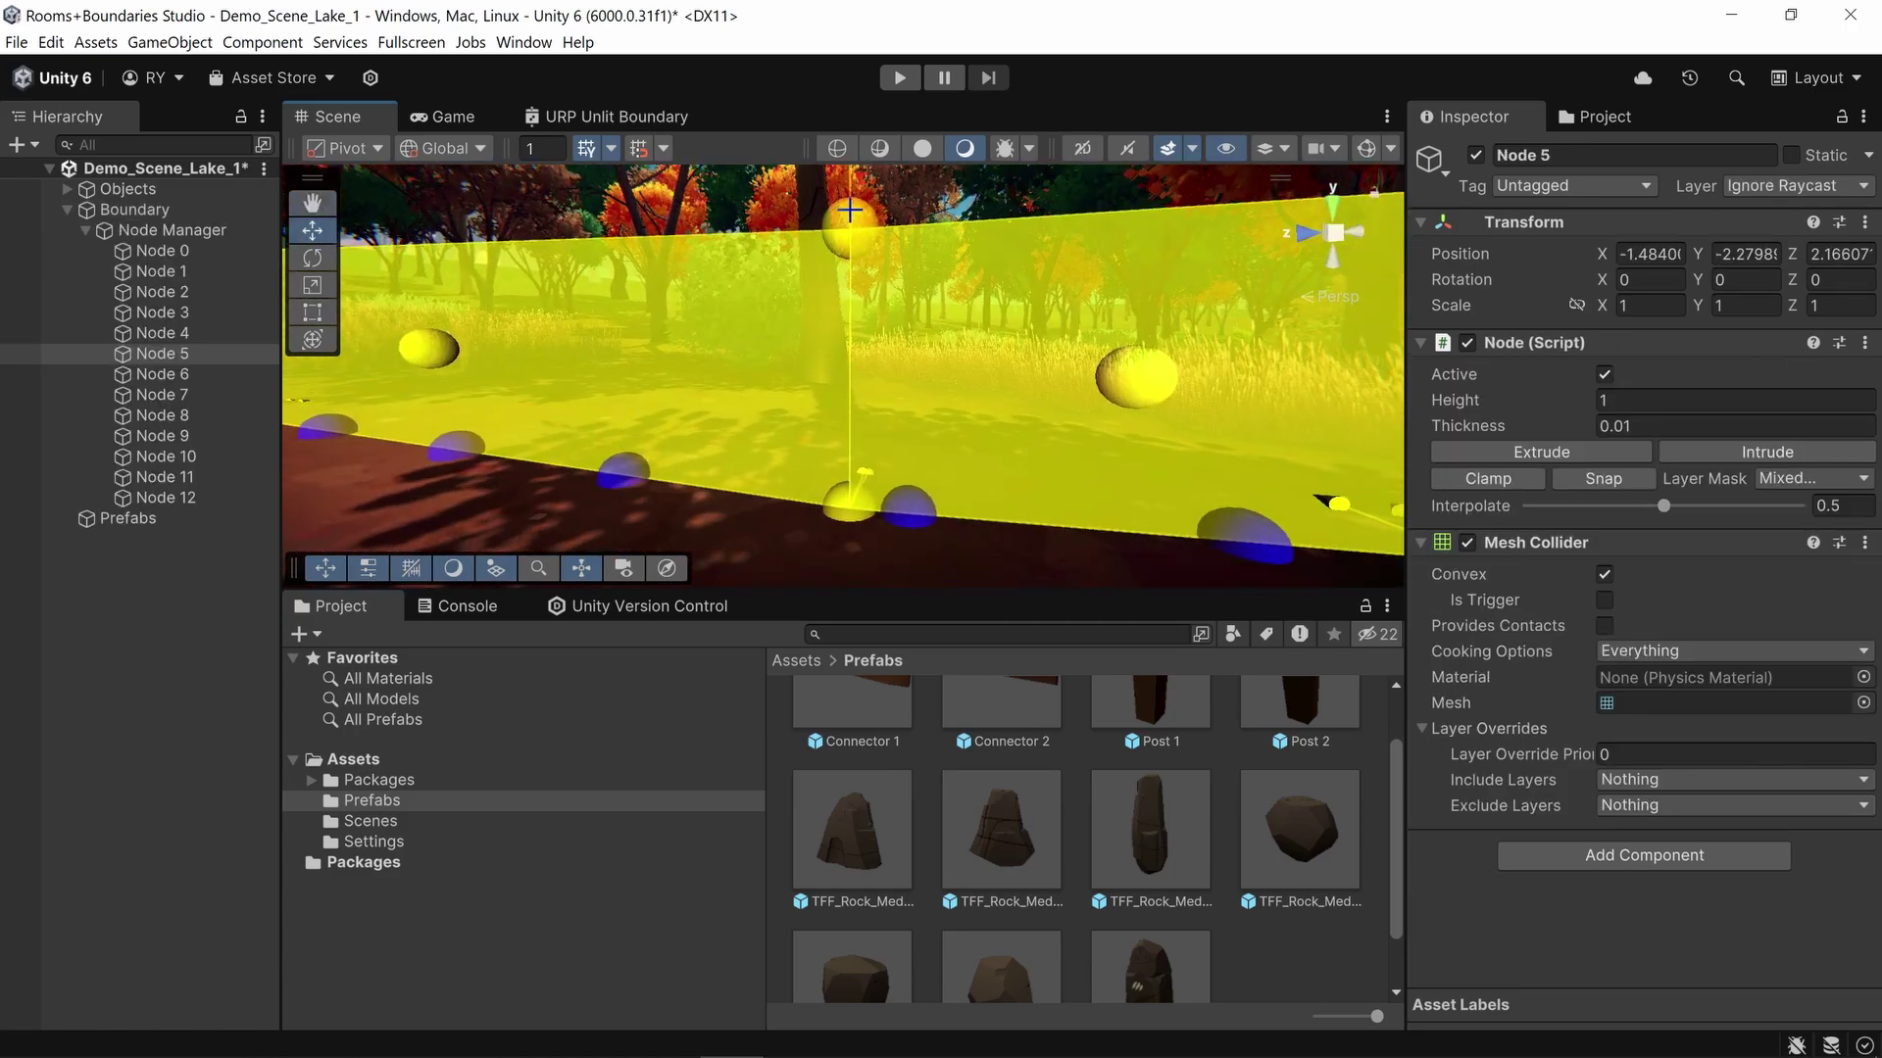
{"action": "right_click_drag", "start_coordinate": [882, 299], "coordinate": [917, 405]}
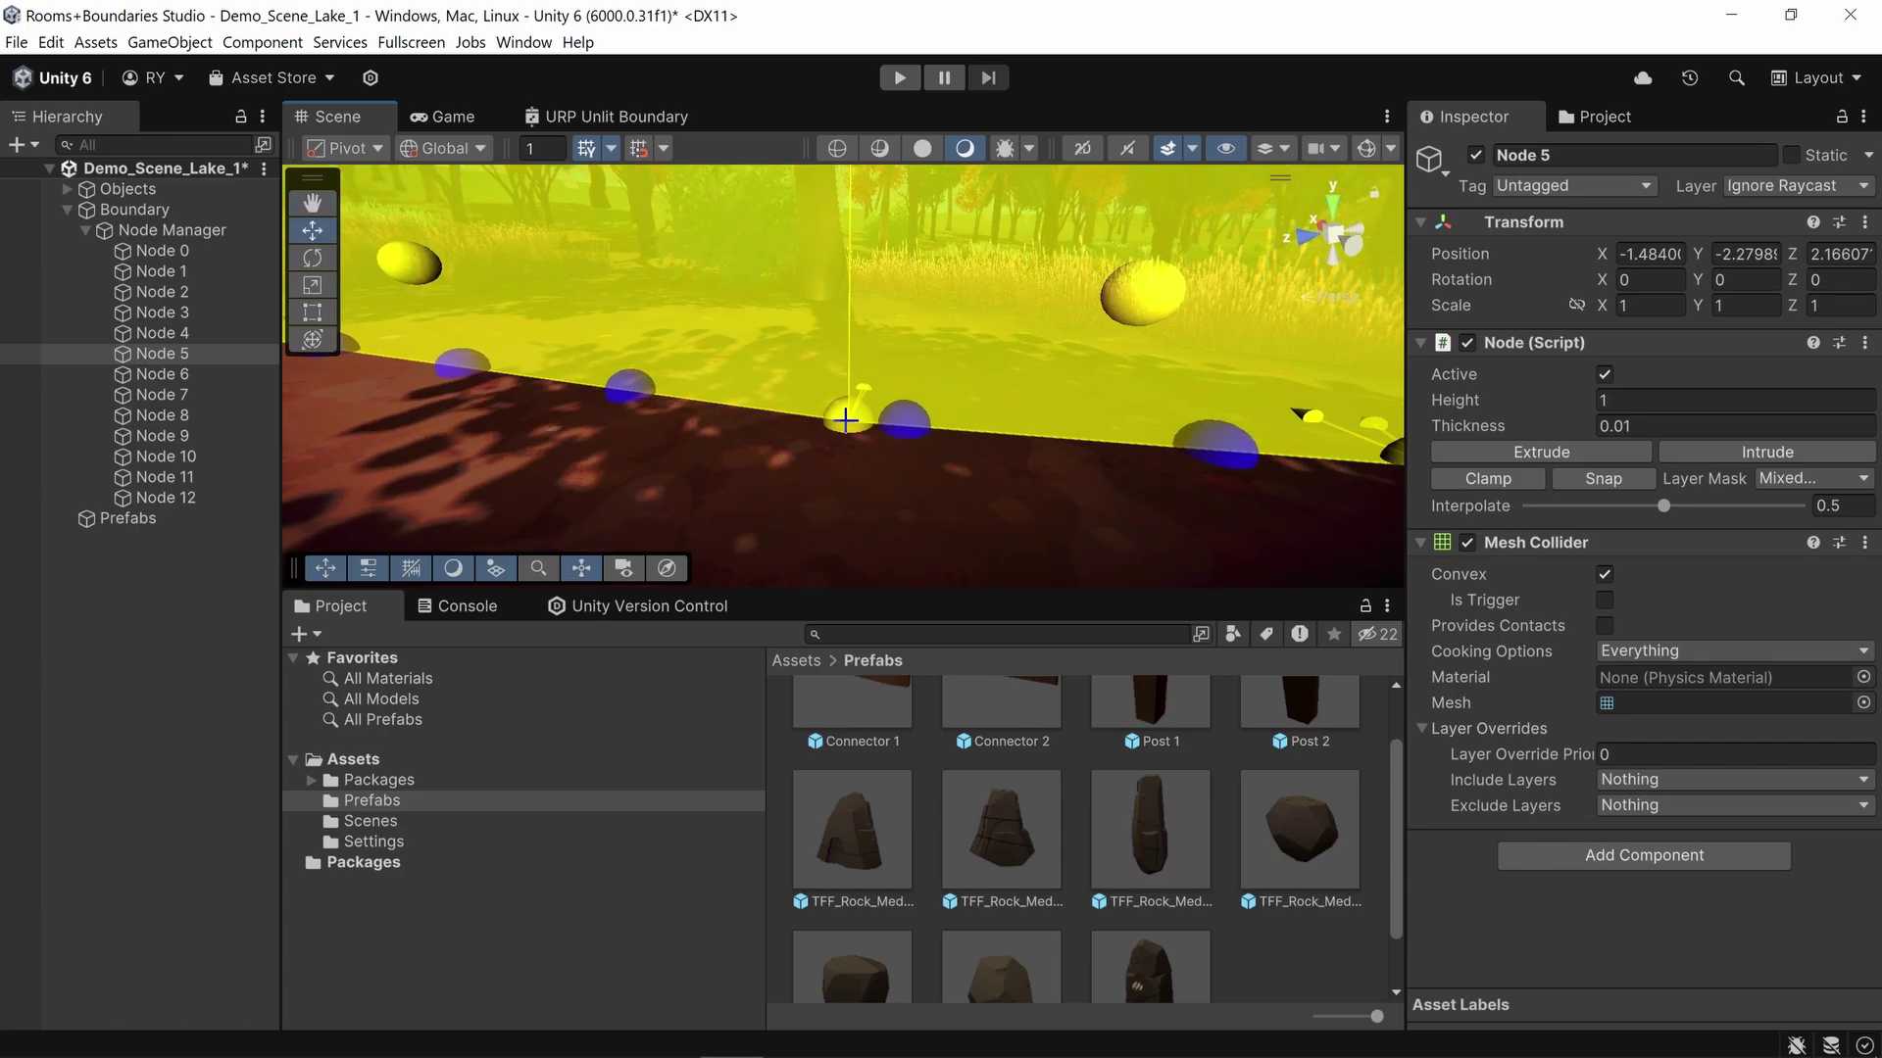
{"action": "left_click", "coordinate": [844, 420]}
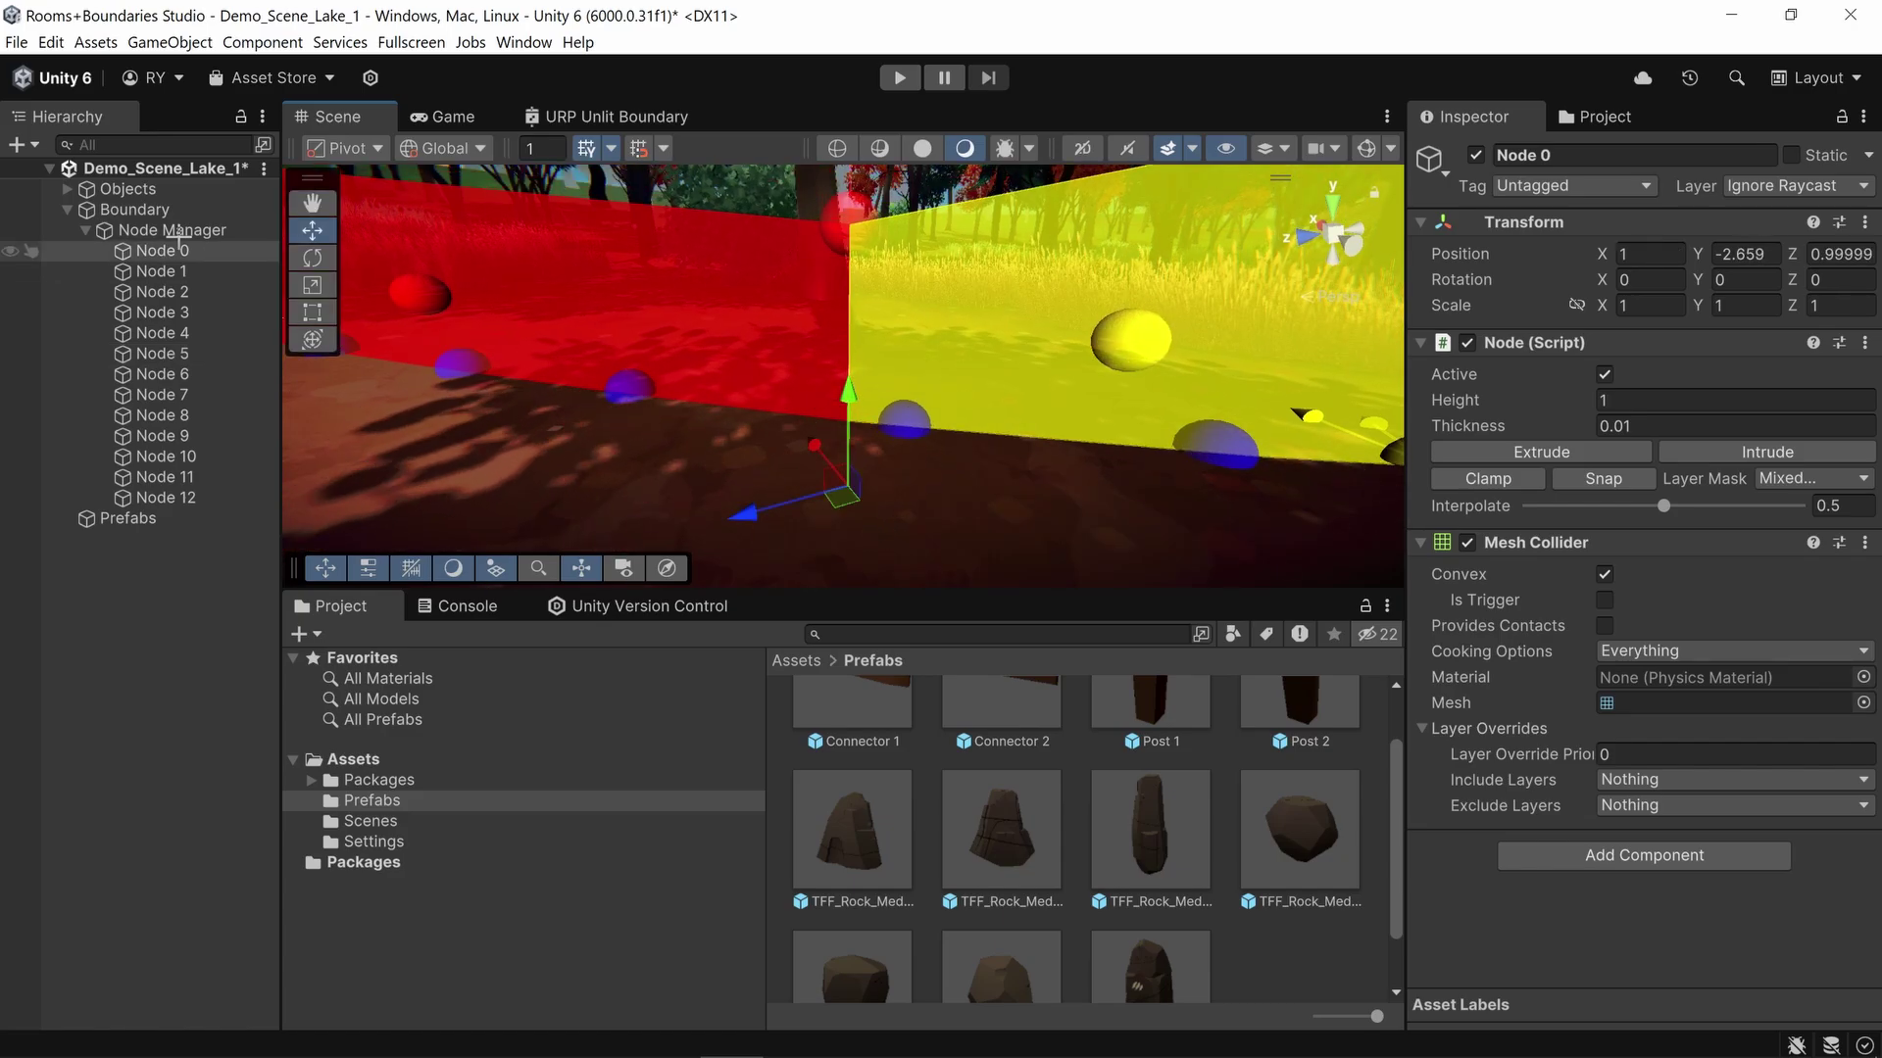
Step: Turn off the Boundary's raycasts, examine where the prefab preview markers sit relative to the ground, and turn raycasts back on
{"action": "left_click", "coordinate": [147, 210]}
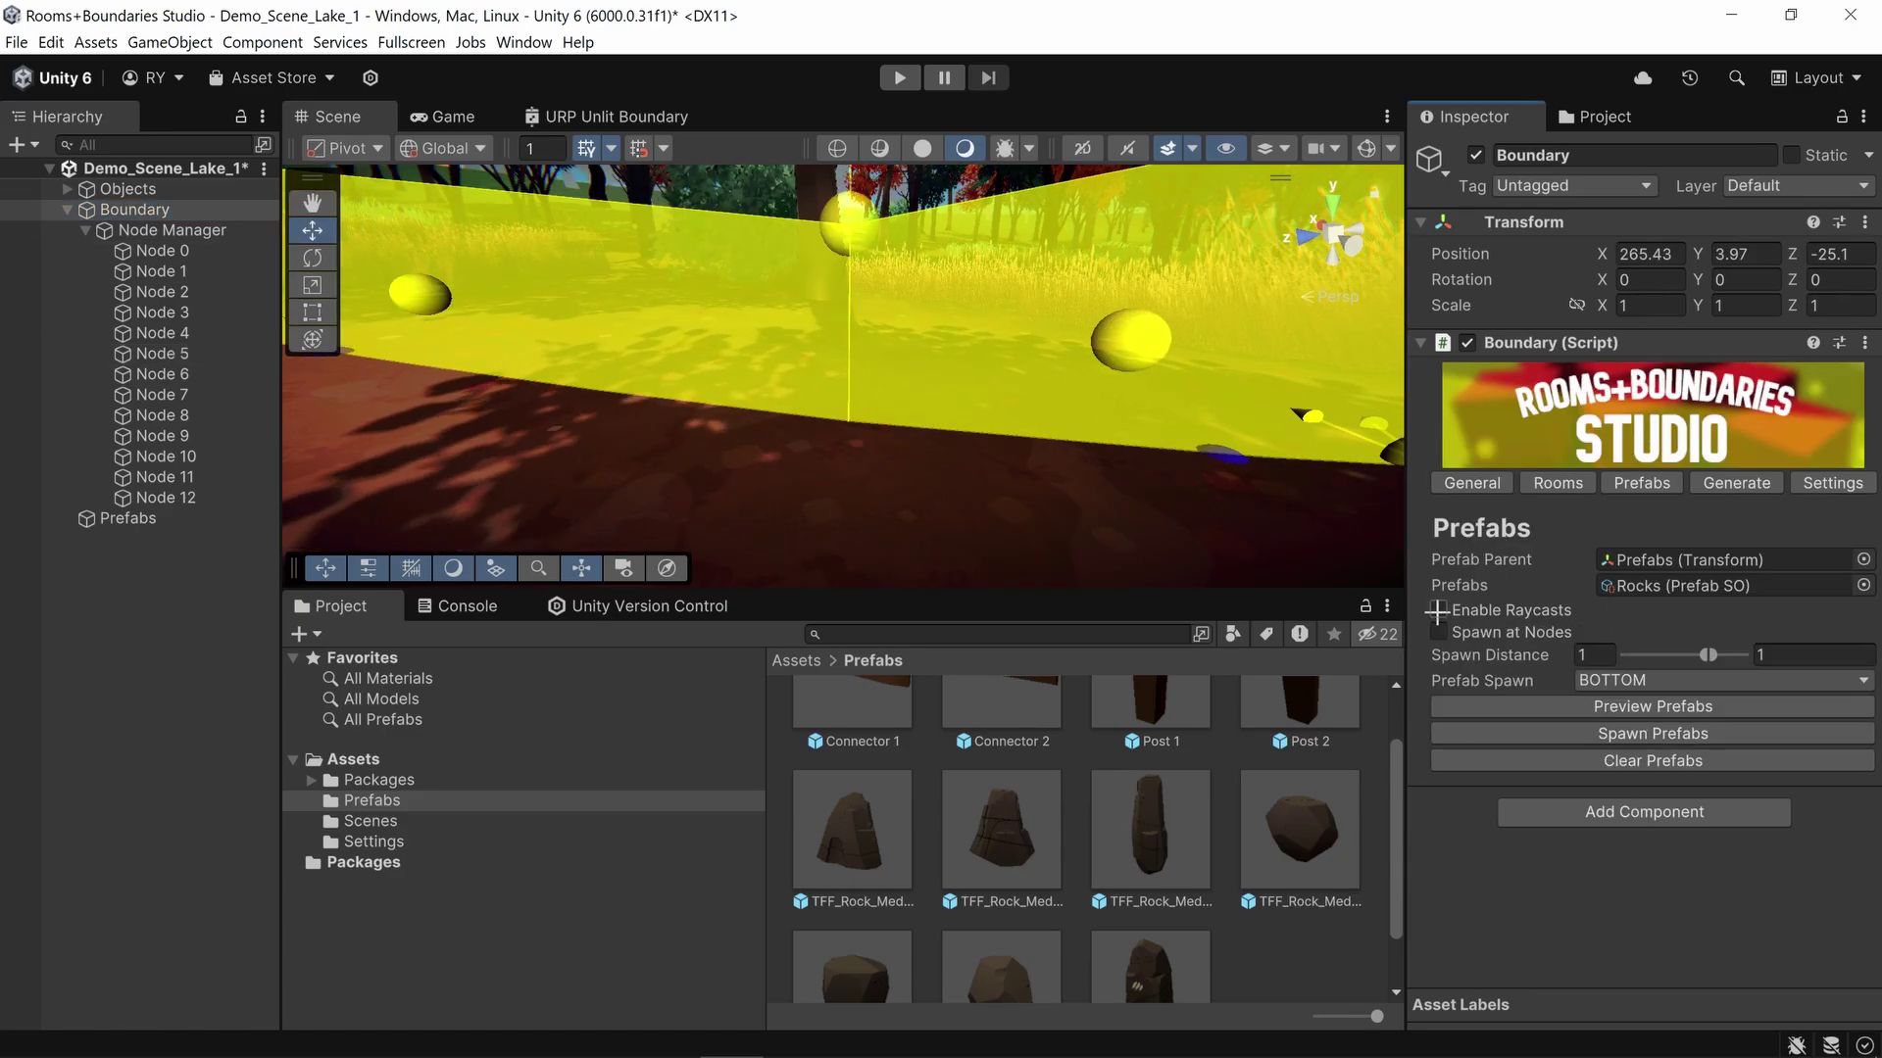
{"action": "left_click", "coordinate": [1439, 609]}
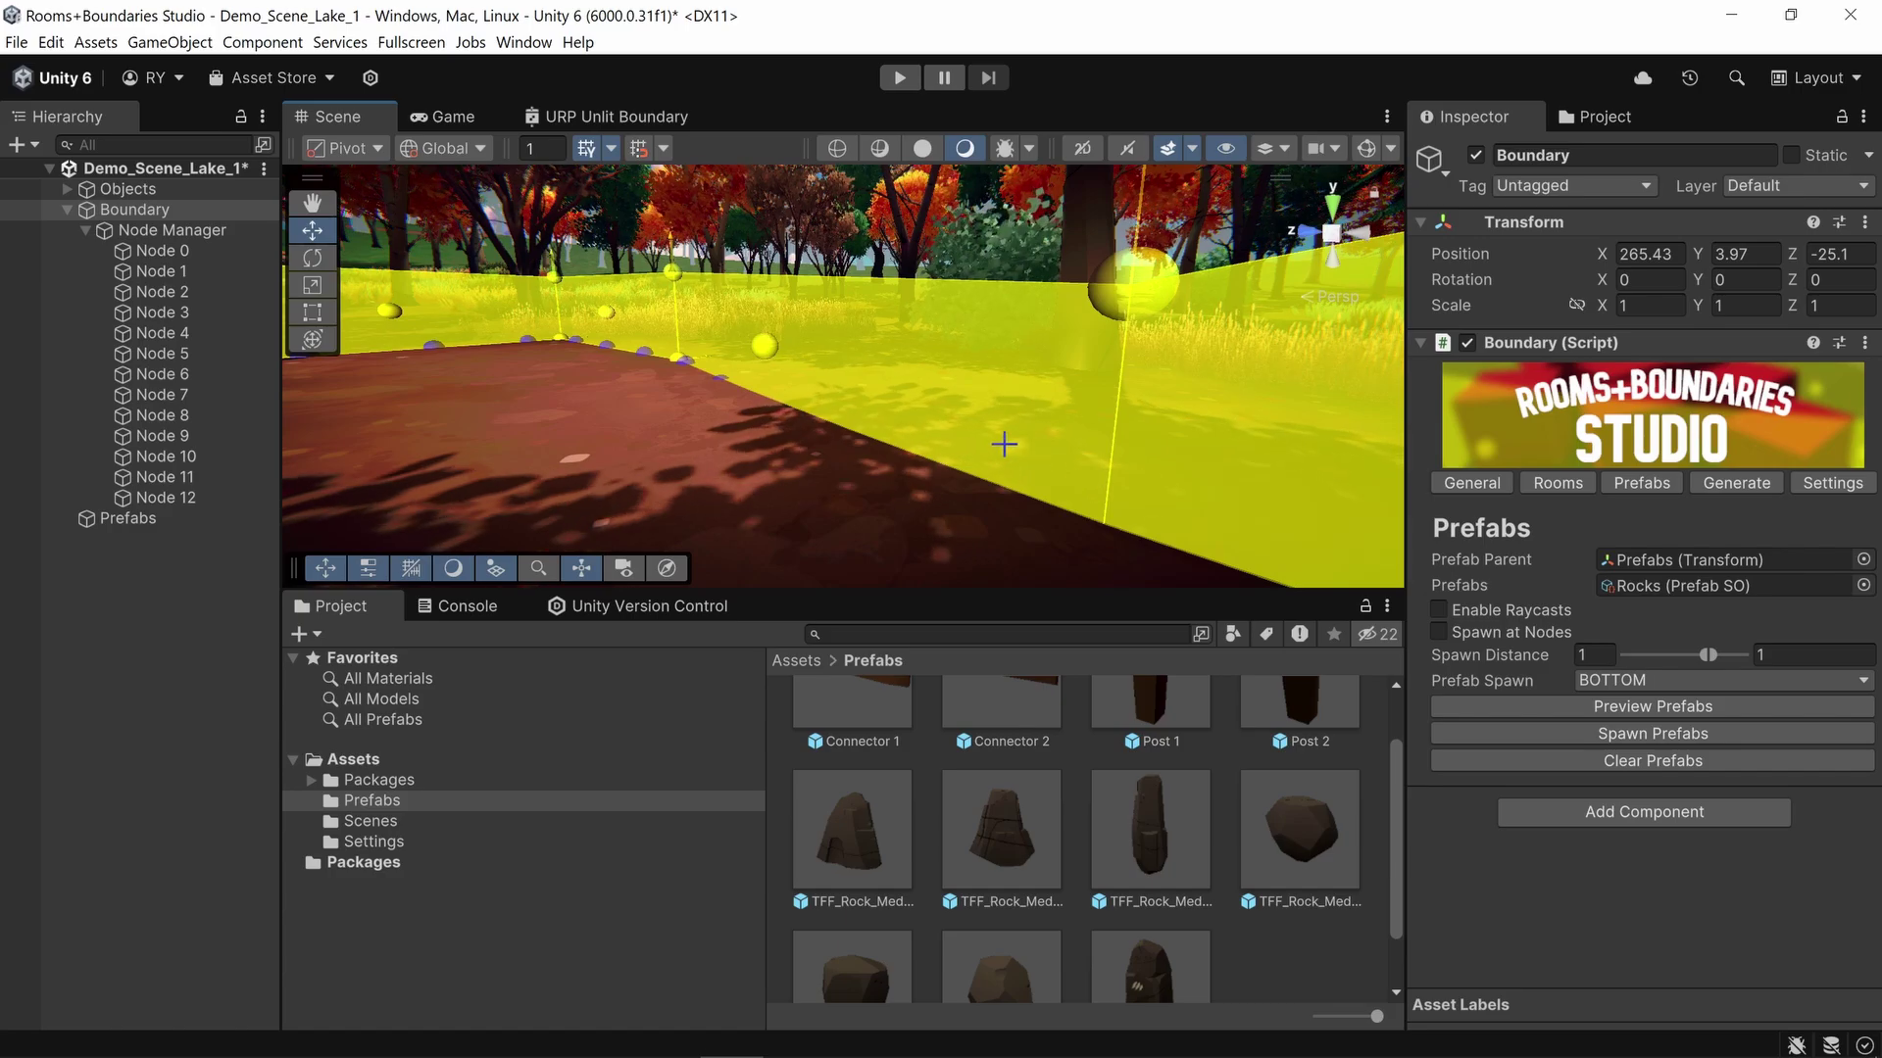
{"action": "right_click_drag", "start_coordinate": [1004, 444], "coordinate": [1368, 397]}
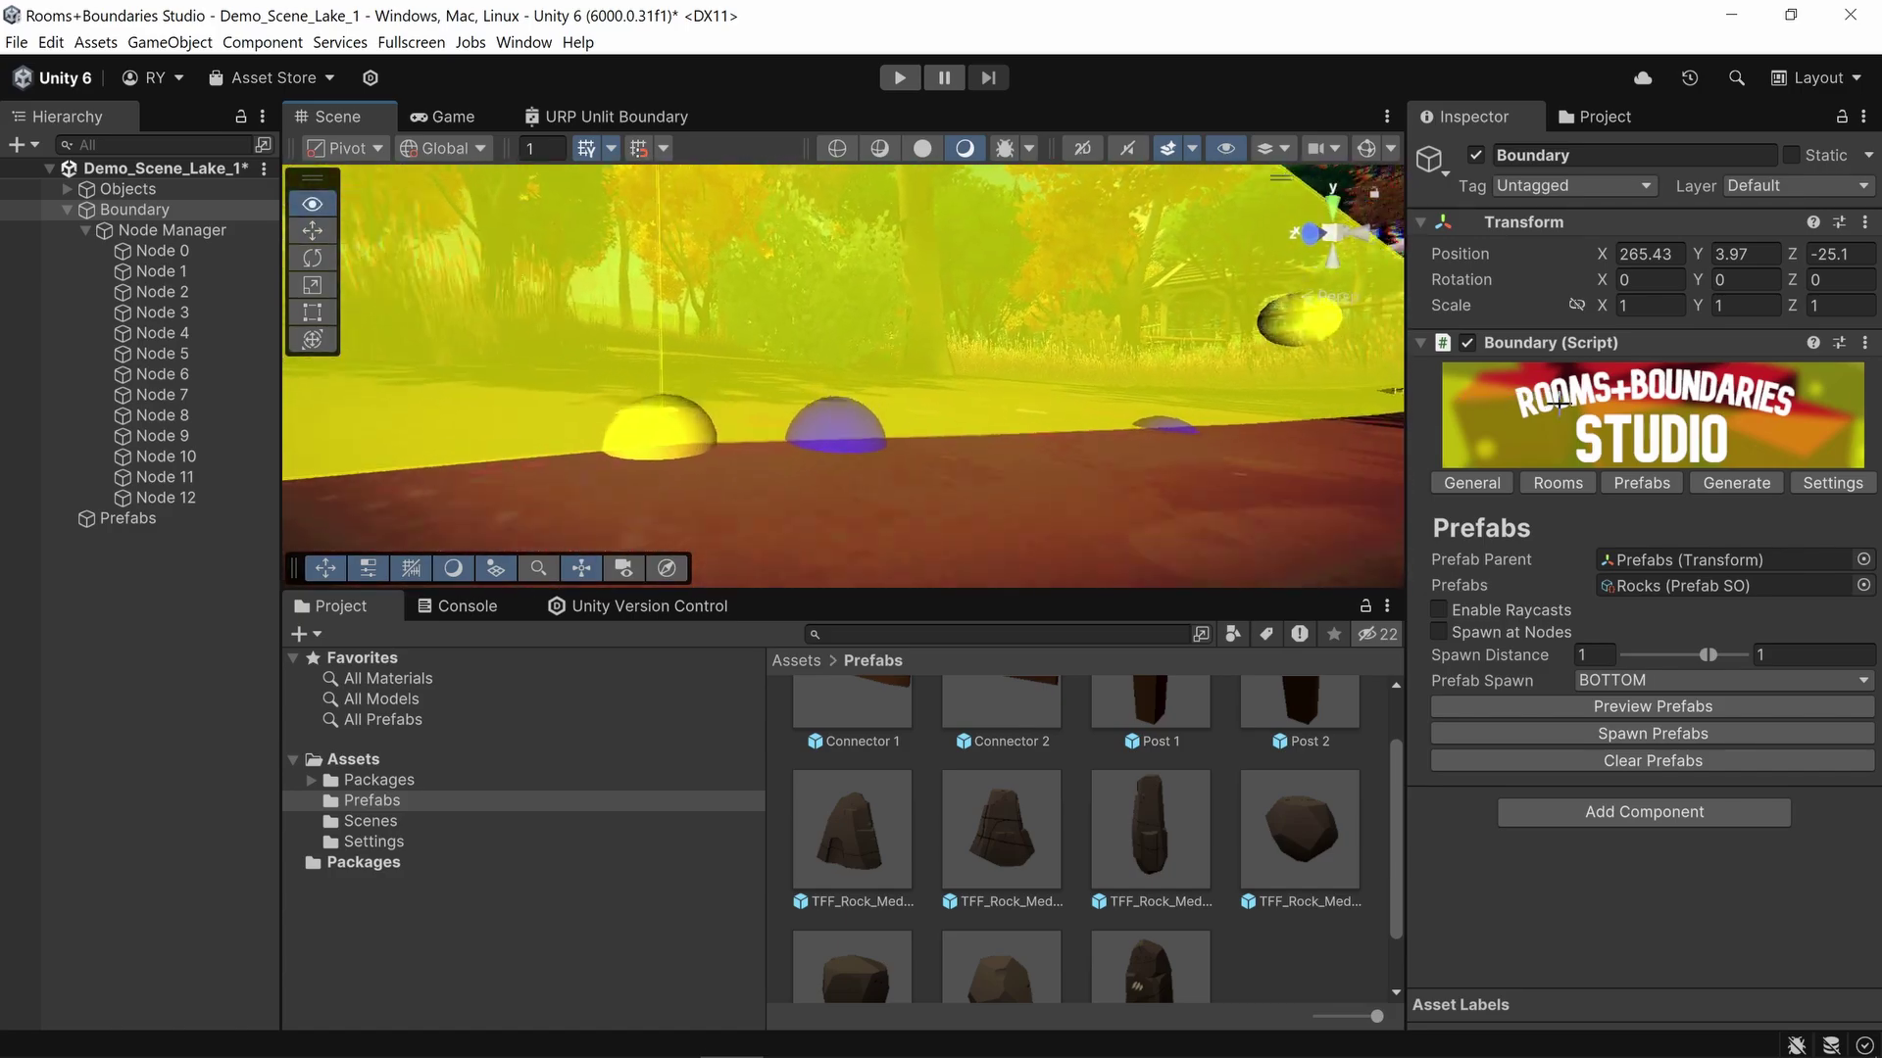
{"action": "right_click_drag", "start_coordinate": [1559, 402], "coordinate": [1698, 434]}
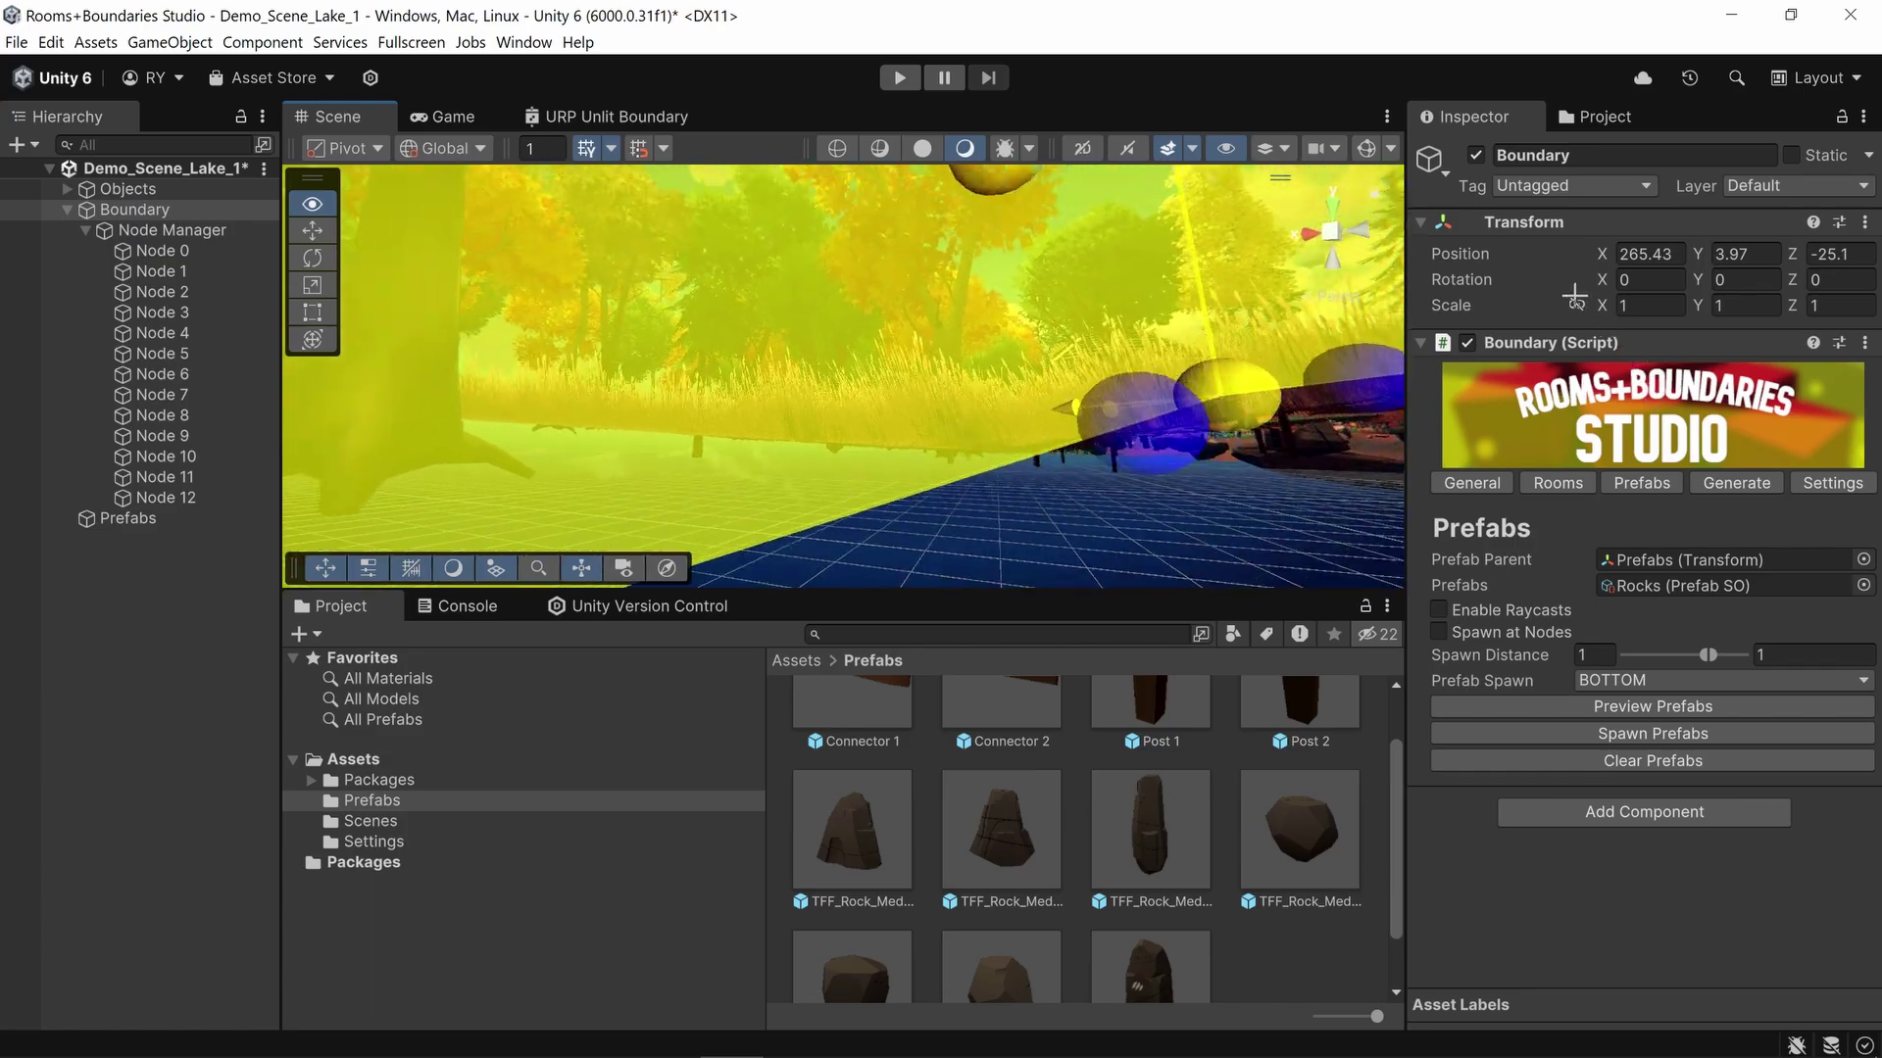
{"action": "right_click_drag", "start_coordinate": [1698, 434], "coordinate": [1595, 653]}
{"action": "left_click", "coordinate": [1439, 610]}
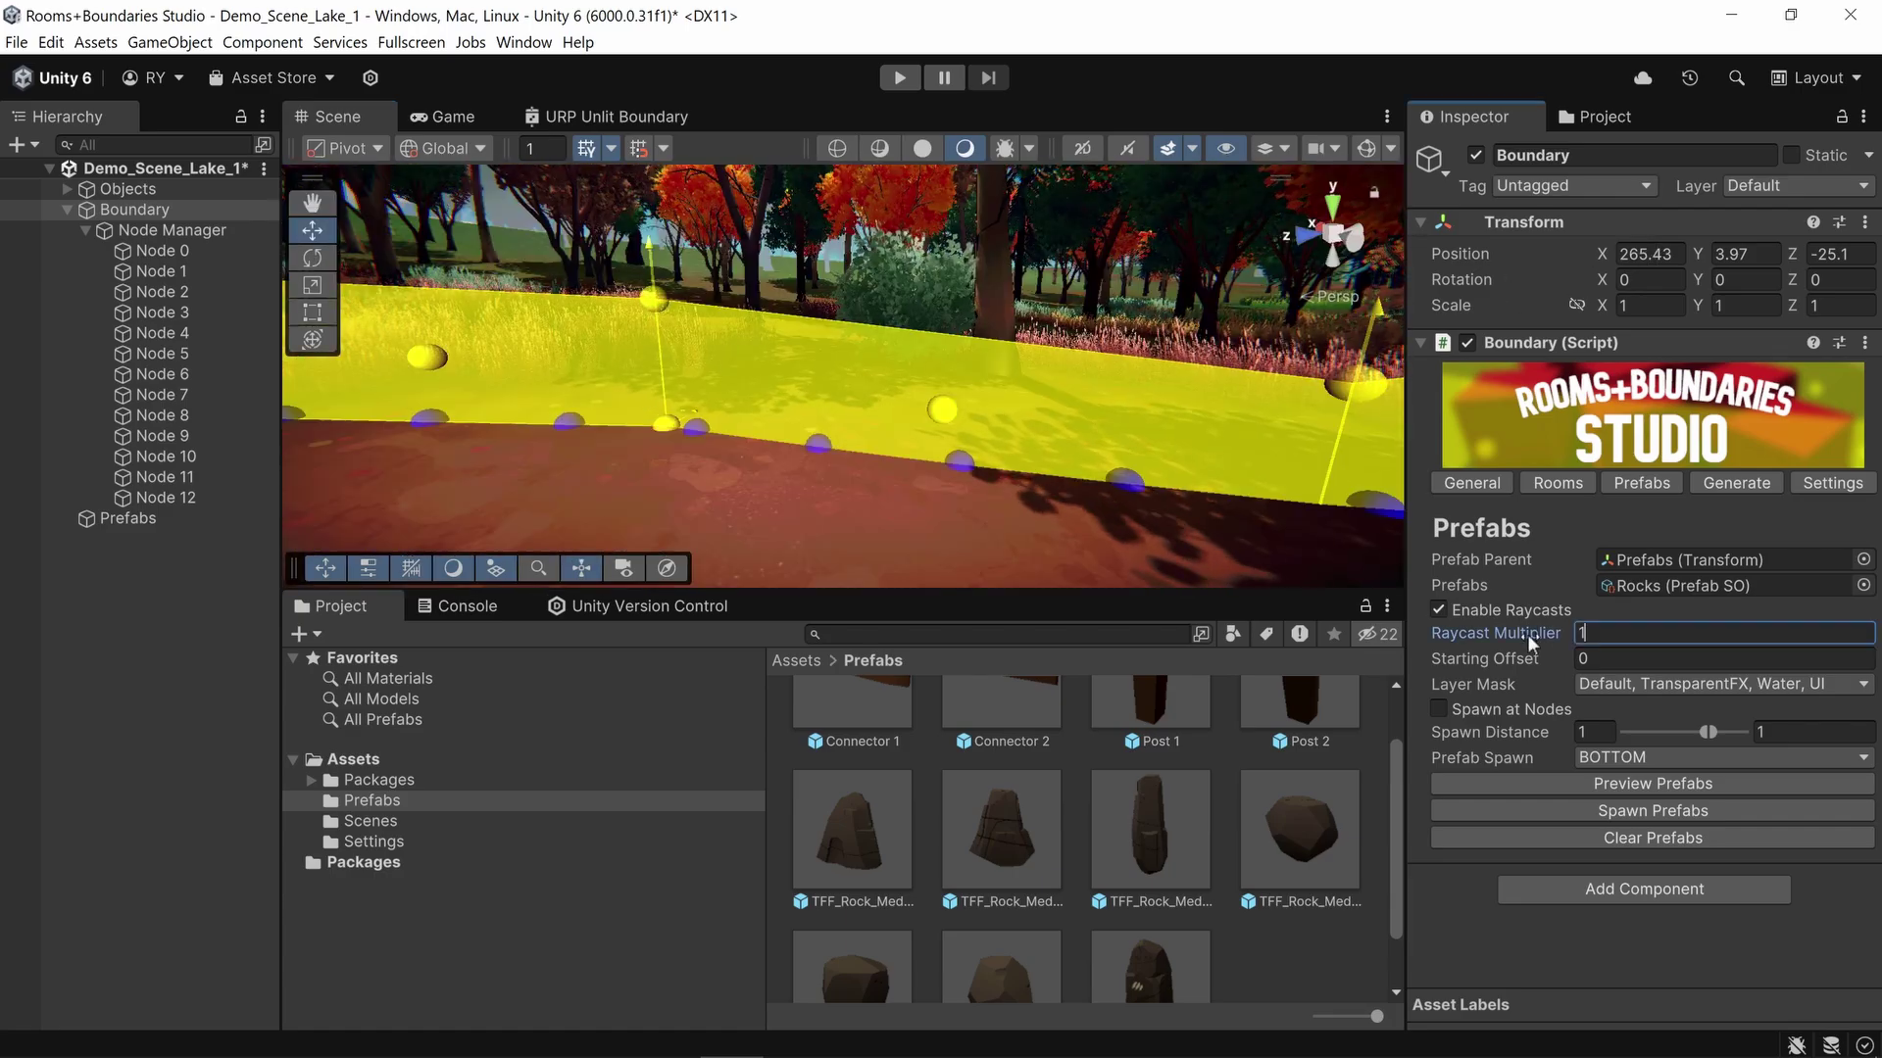
Step: Set the Boundary's Raycast Multiplier to 0 and examine the height of the prefab preview markers
{"action": "right_click_drag", "start_coordinate": [996, 476], "coordinate": [1033, 478]}
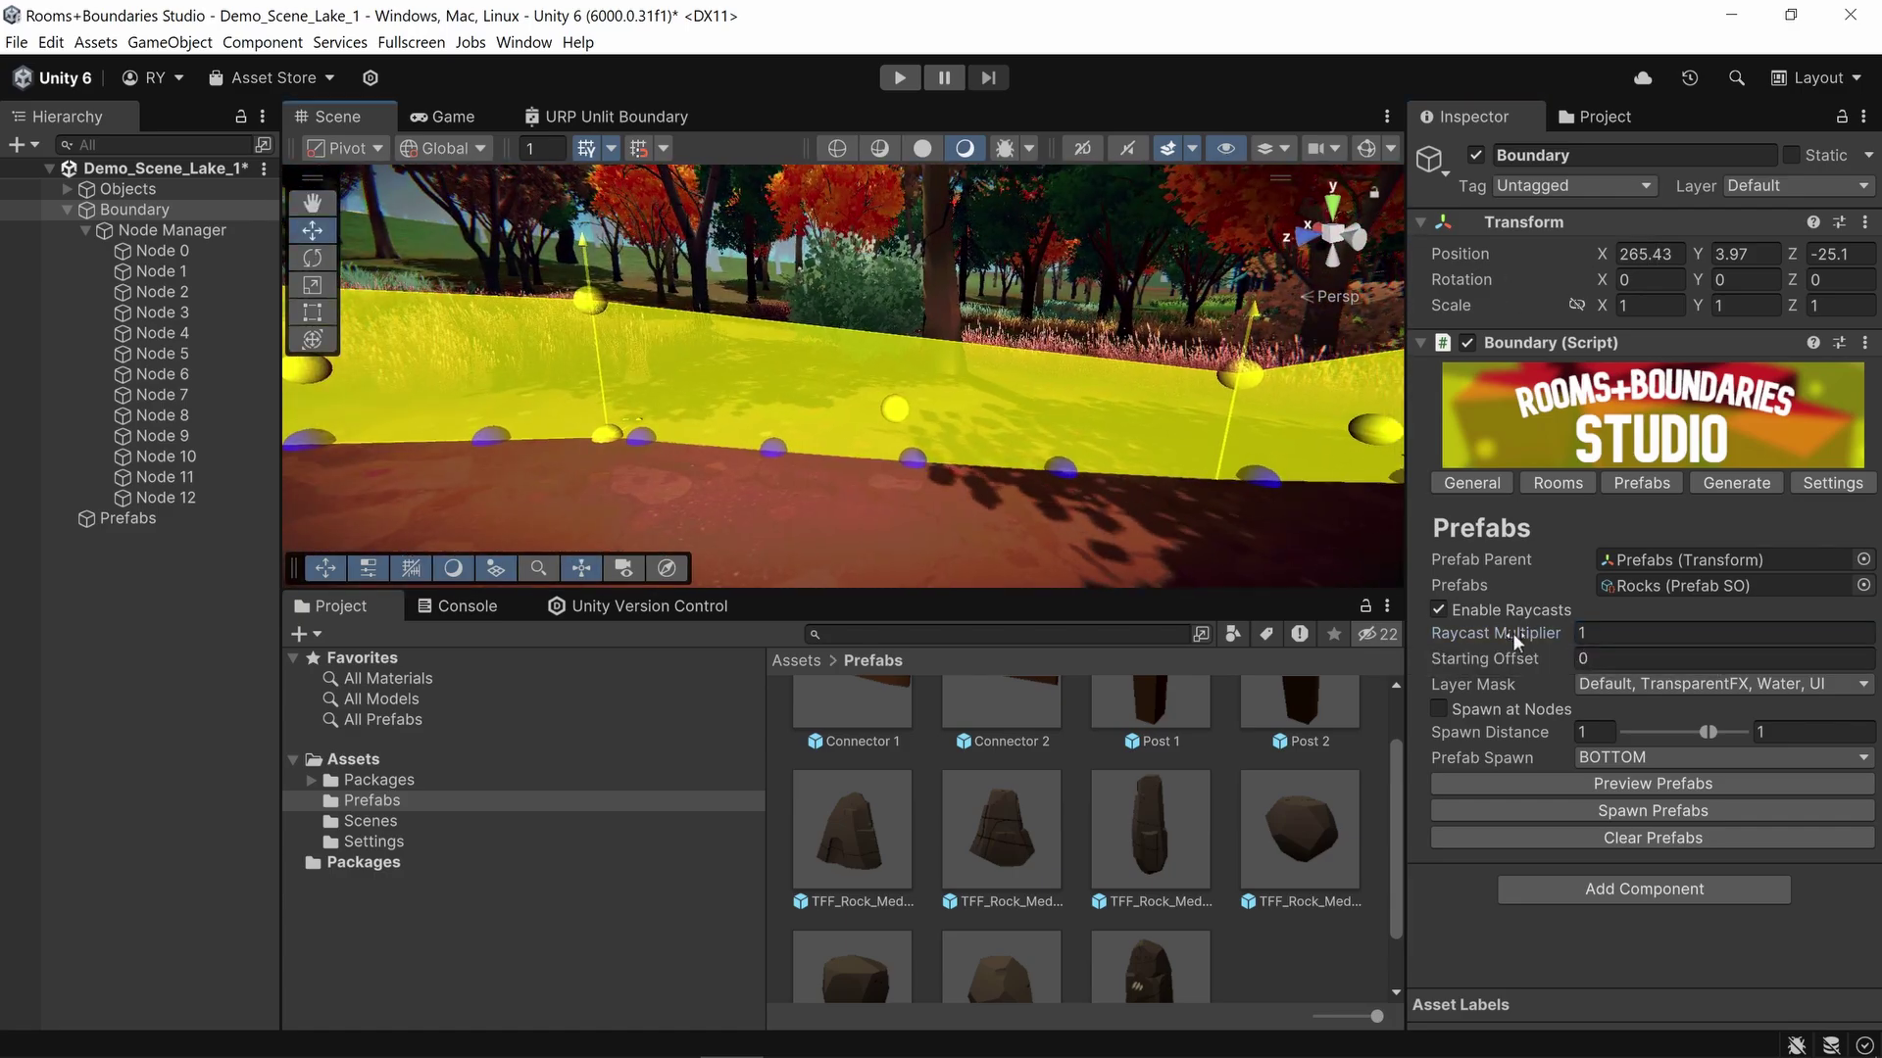
{"action": "left_click_drag", "start_coordinate": [1515, 639], "coordinate": [1503, 639]}
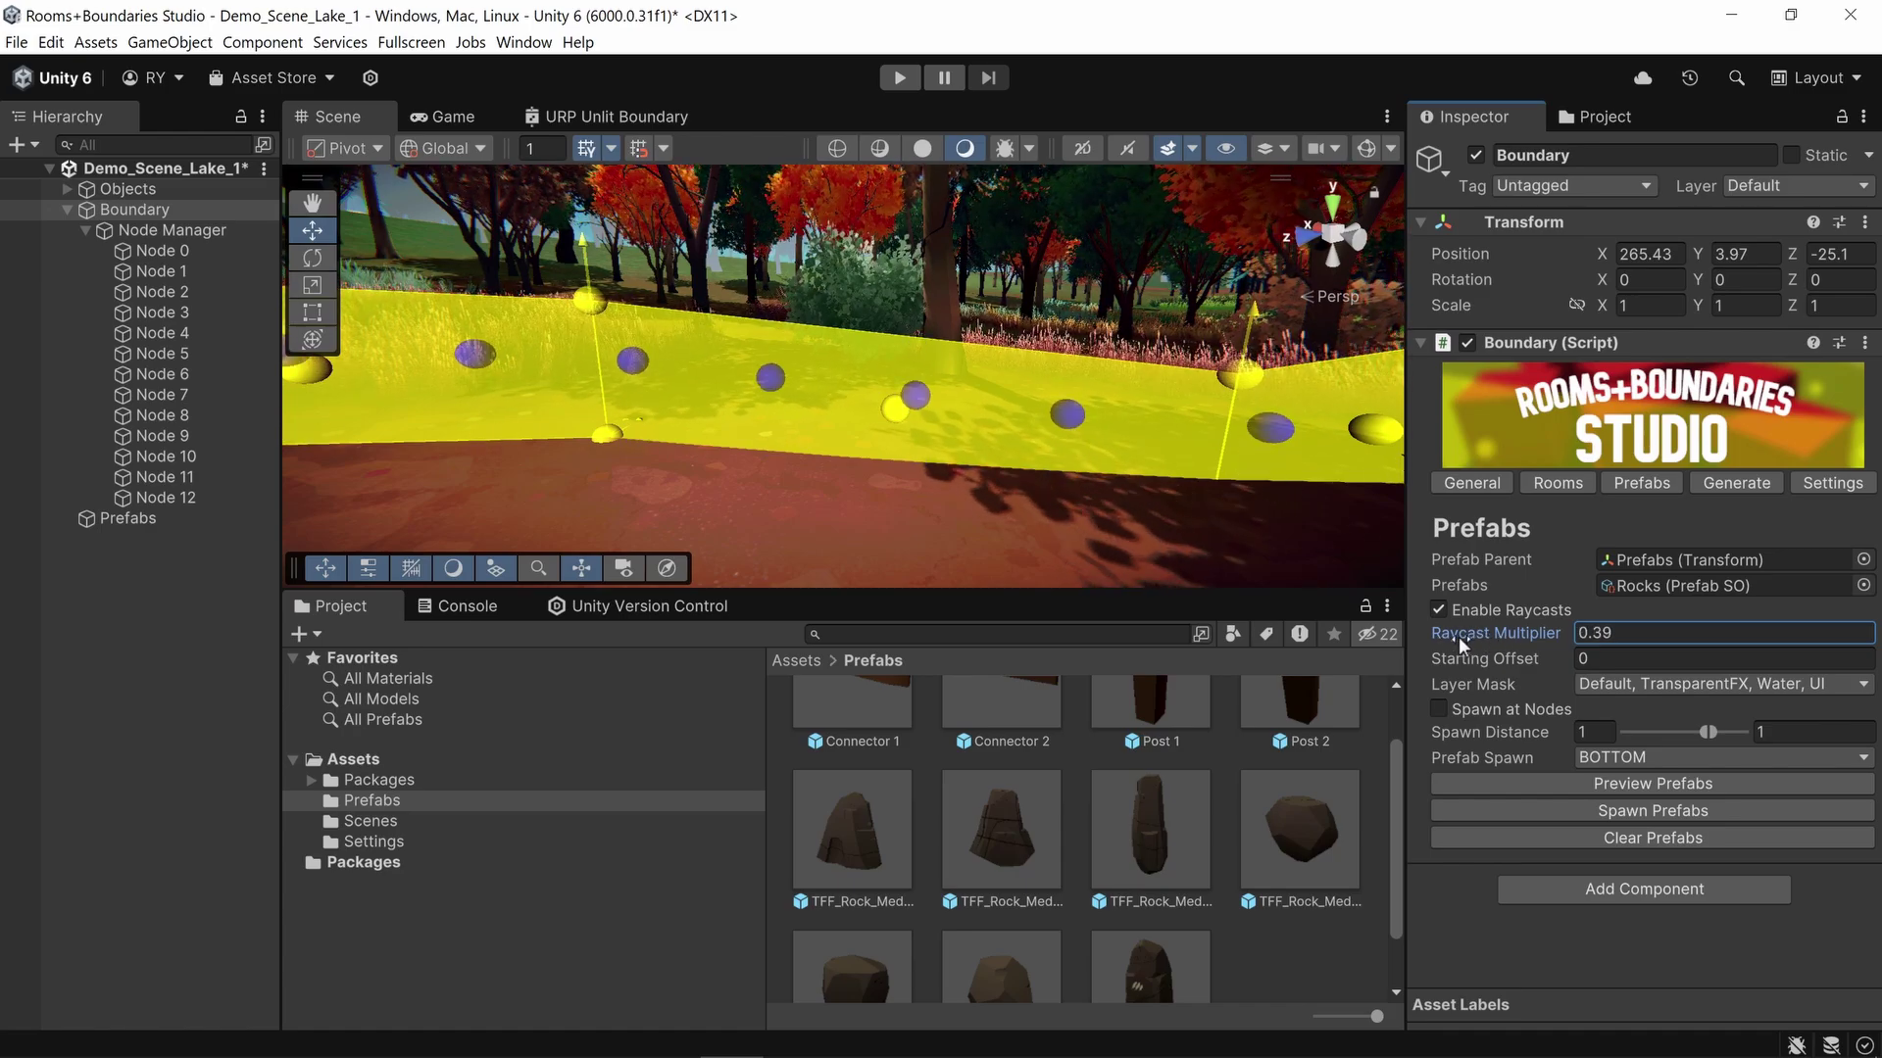
{"action": "left_click_drag", "start_coordinate": [1445, 647], "coordinate": [1432, 647]}
{"action": "key", "text": "w"}
{"action": "right_click_drag", "start_coordinate": [815, 458], "coordinate": [825, 459]}
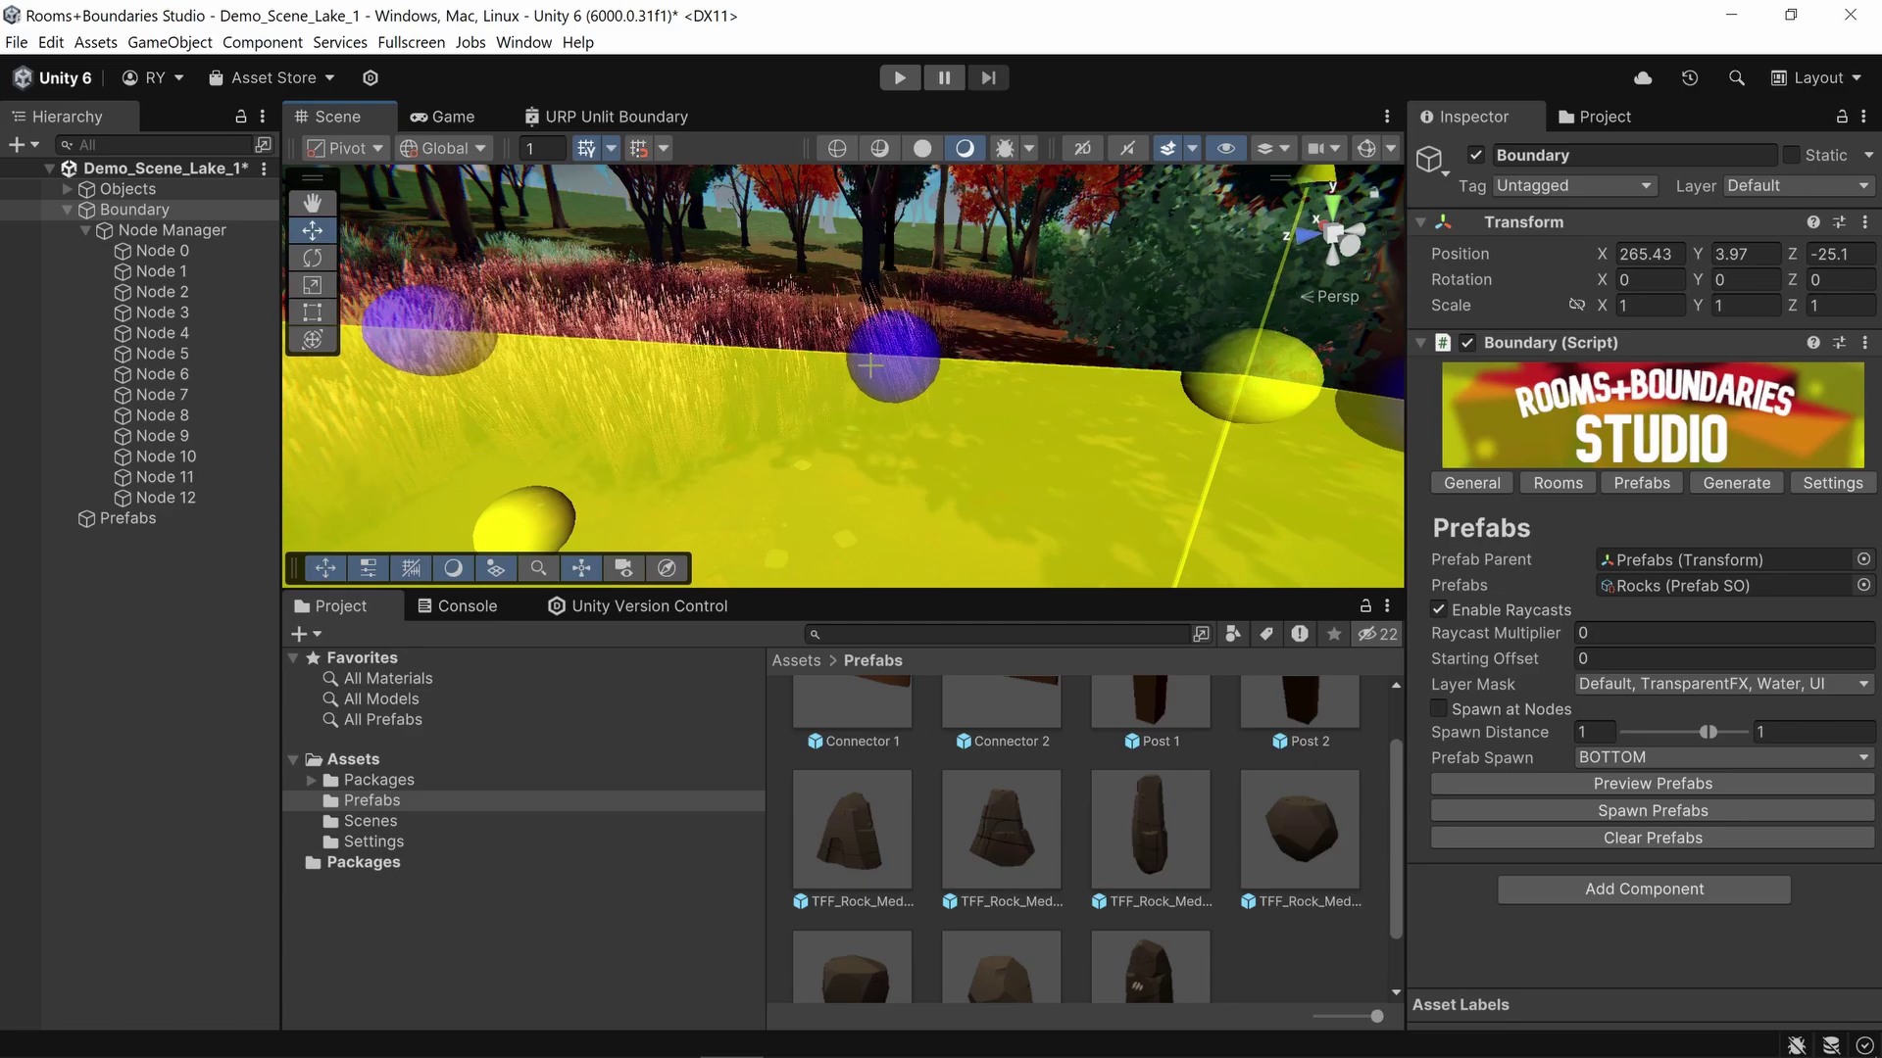
Step: Try a Starting Offset of 0.08 with a Raycast Multiplier of 0 on the Boundary and examine the prefab preview marker heights
{"action": "right_click_drag", "start_coordinate": [870, 366], "coordinate": [1433, 325]}
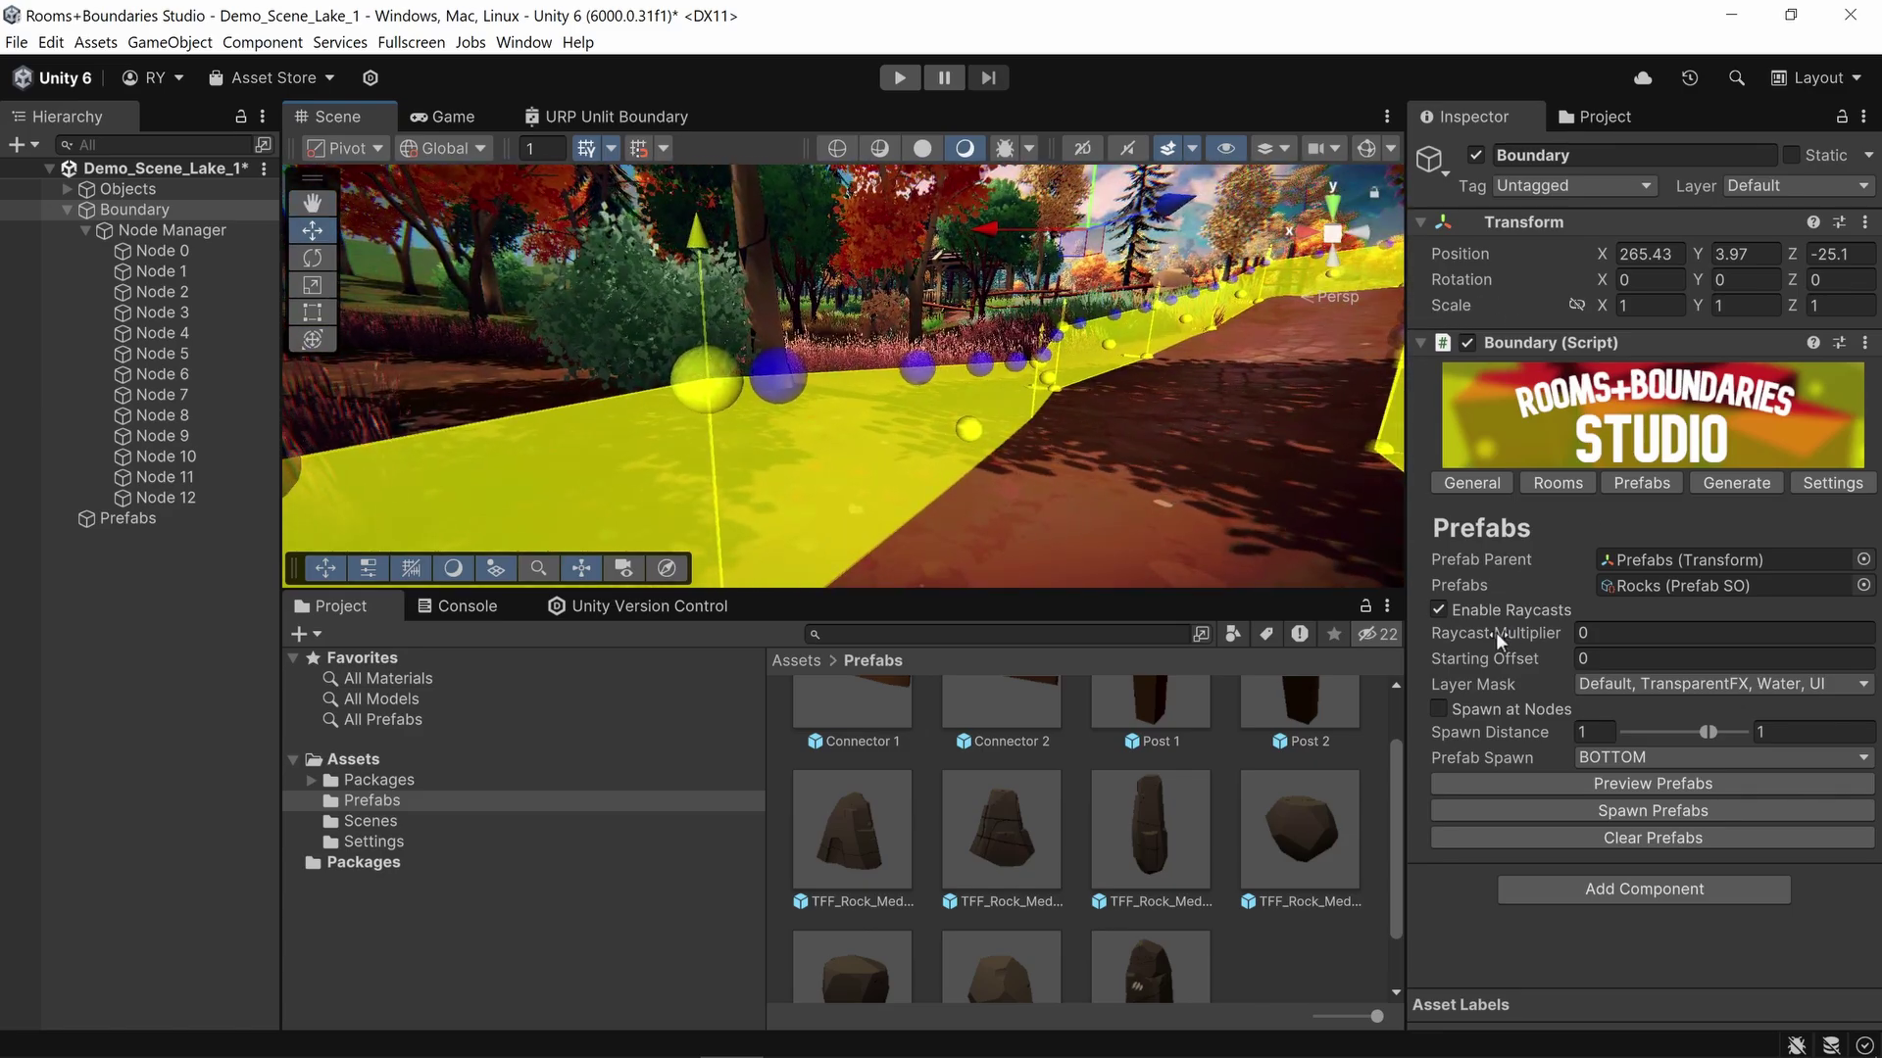
{"action": "left_click_drag", "start_coordinate": [1496, 638], "coordinate": [1543, 638]}
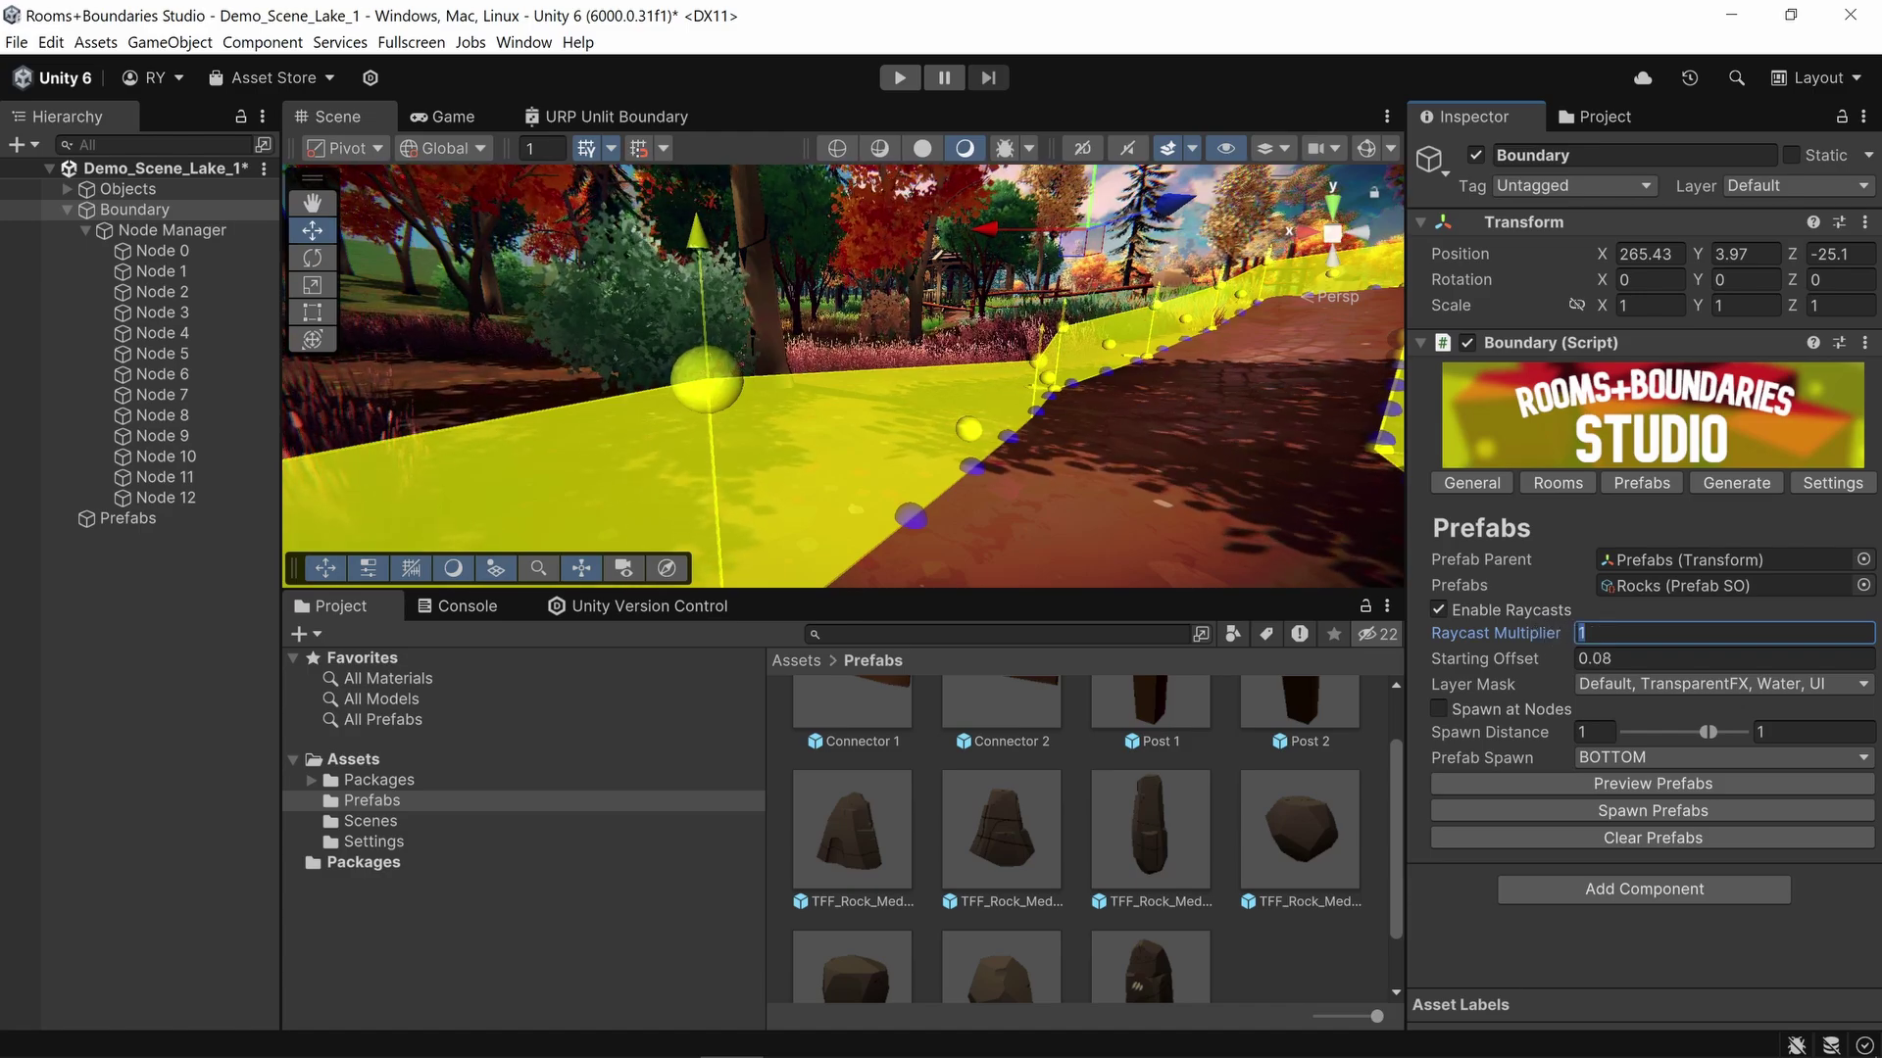
{"action": "type", "text": "0"}
{"action": "mouse_move", "coordinate": [911, 560]}
{"action": "right_mouse_down"}
{"action": "mouse_move", "coordinate": [789, 529]}
{"action": "mouse_move", "coordinate": [903, 575]}
{"action": "right_mouse_up"}
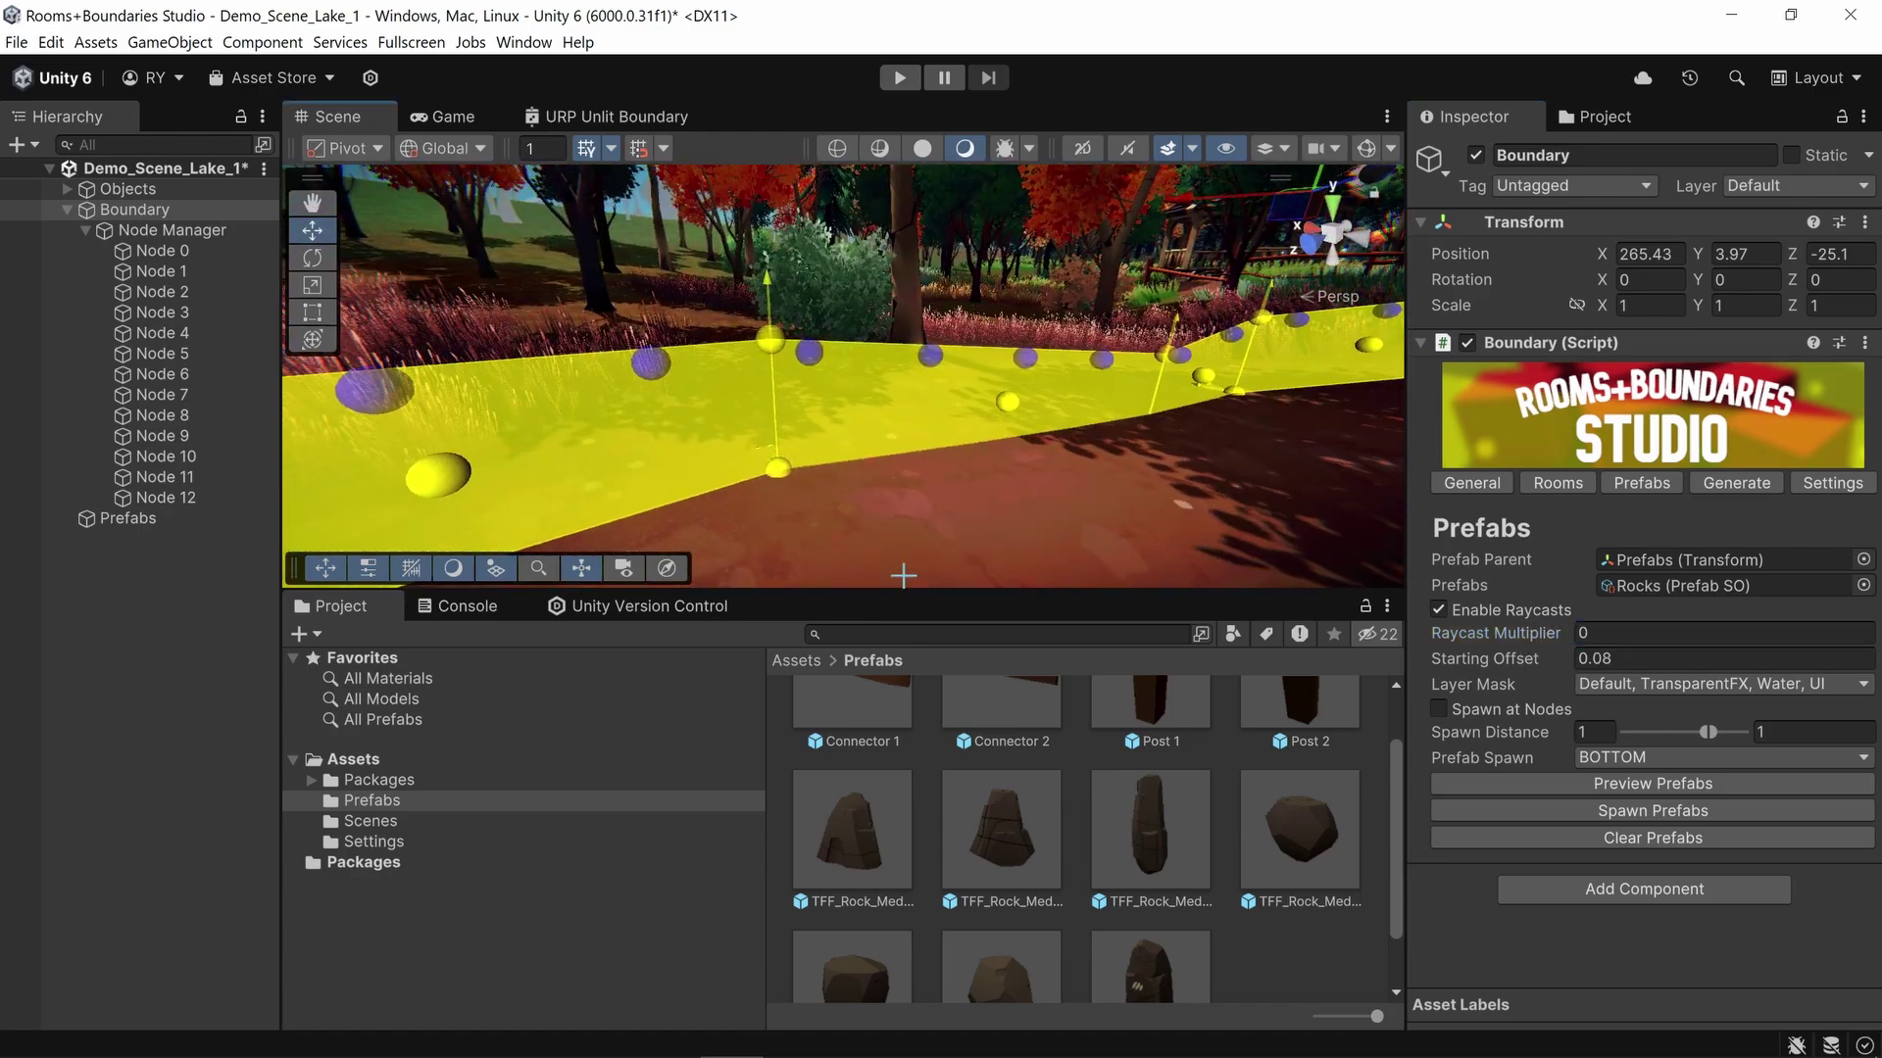
{"action": "left_click", "coordinate": [1487, 669]}
{"action": "mouse_move", "coordinate": [1514, 666]}
{"action": "left_mouse_down"}
{"action": "mouse_move", "coordinate": [1492, 663]}
{"action": "mouse_move", "coordinate": [1511, 647]}
{"action": "left_mouse_up"}
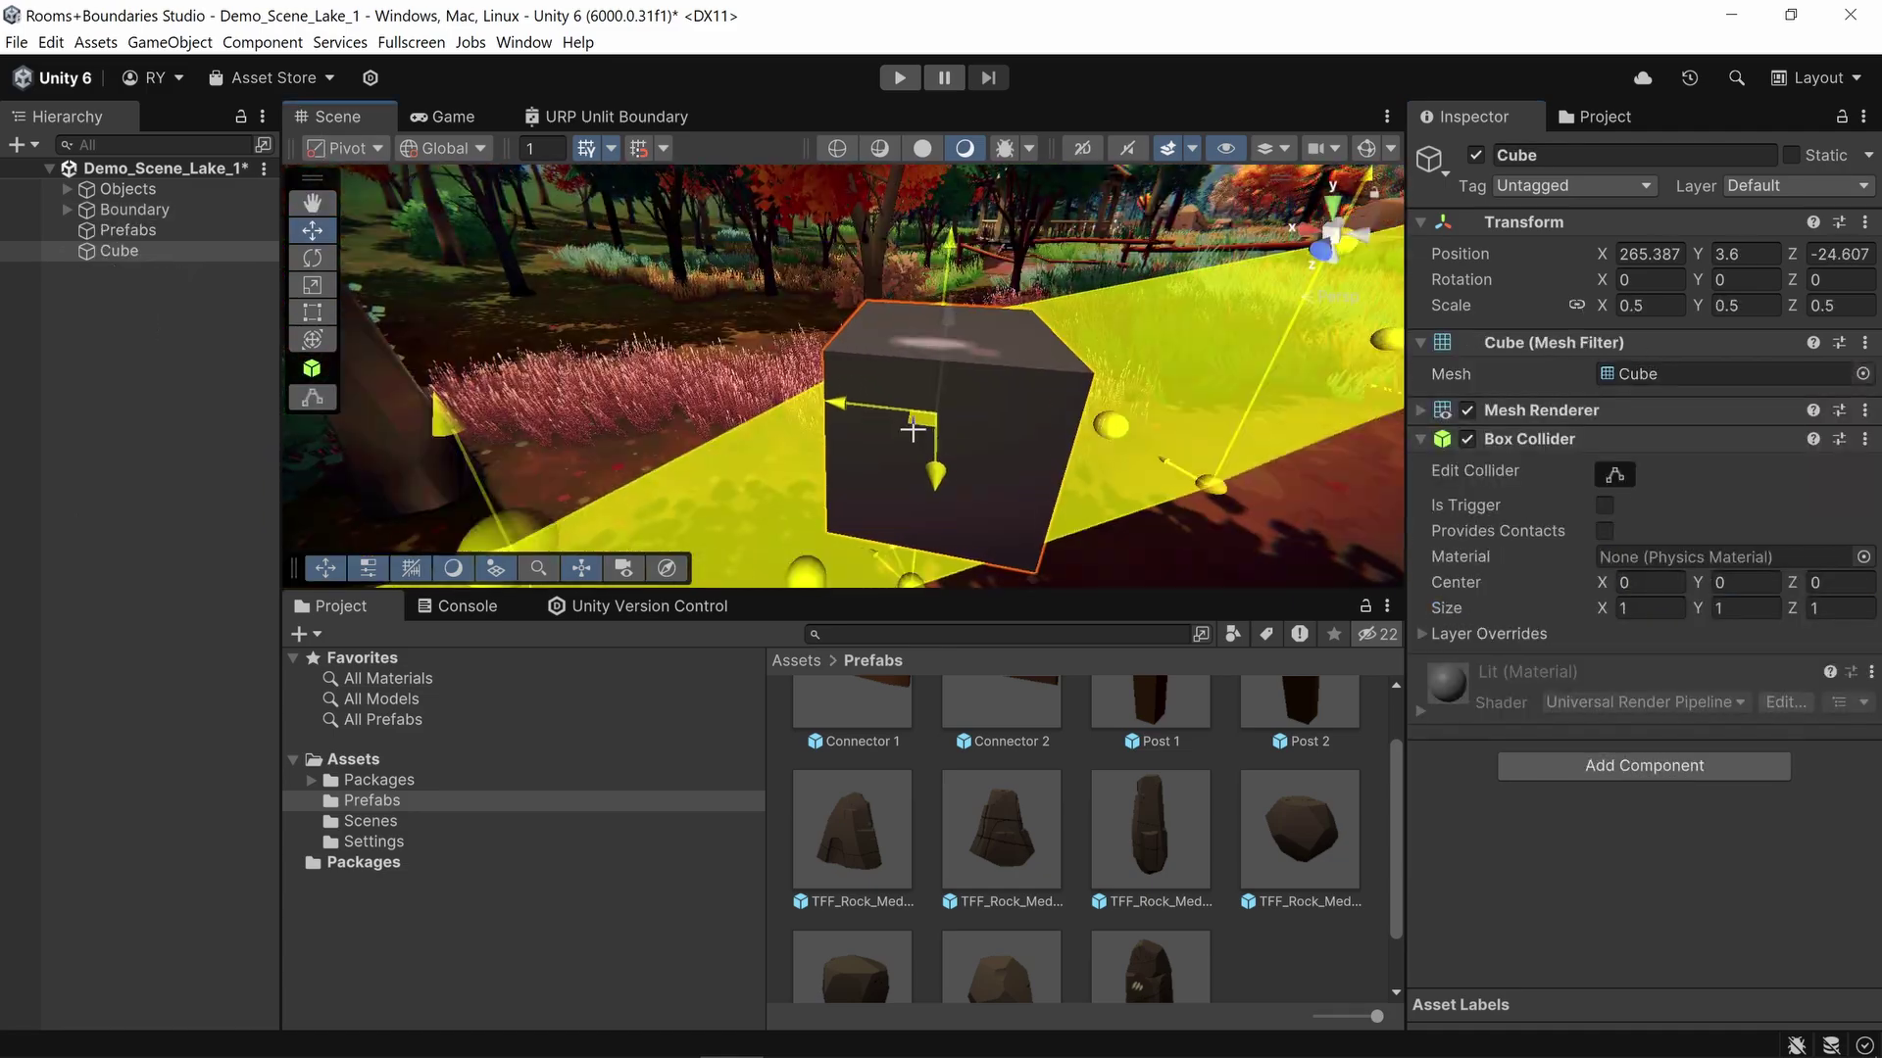
Step: Move the cube into the Boundary wall at about X 265.9, Y 3, Z -24.9, and examine the preview markers around it
{"action": "left_click_drag", "start_coordinate": [828, 406], "coordinate": [834, 381]}
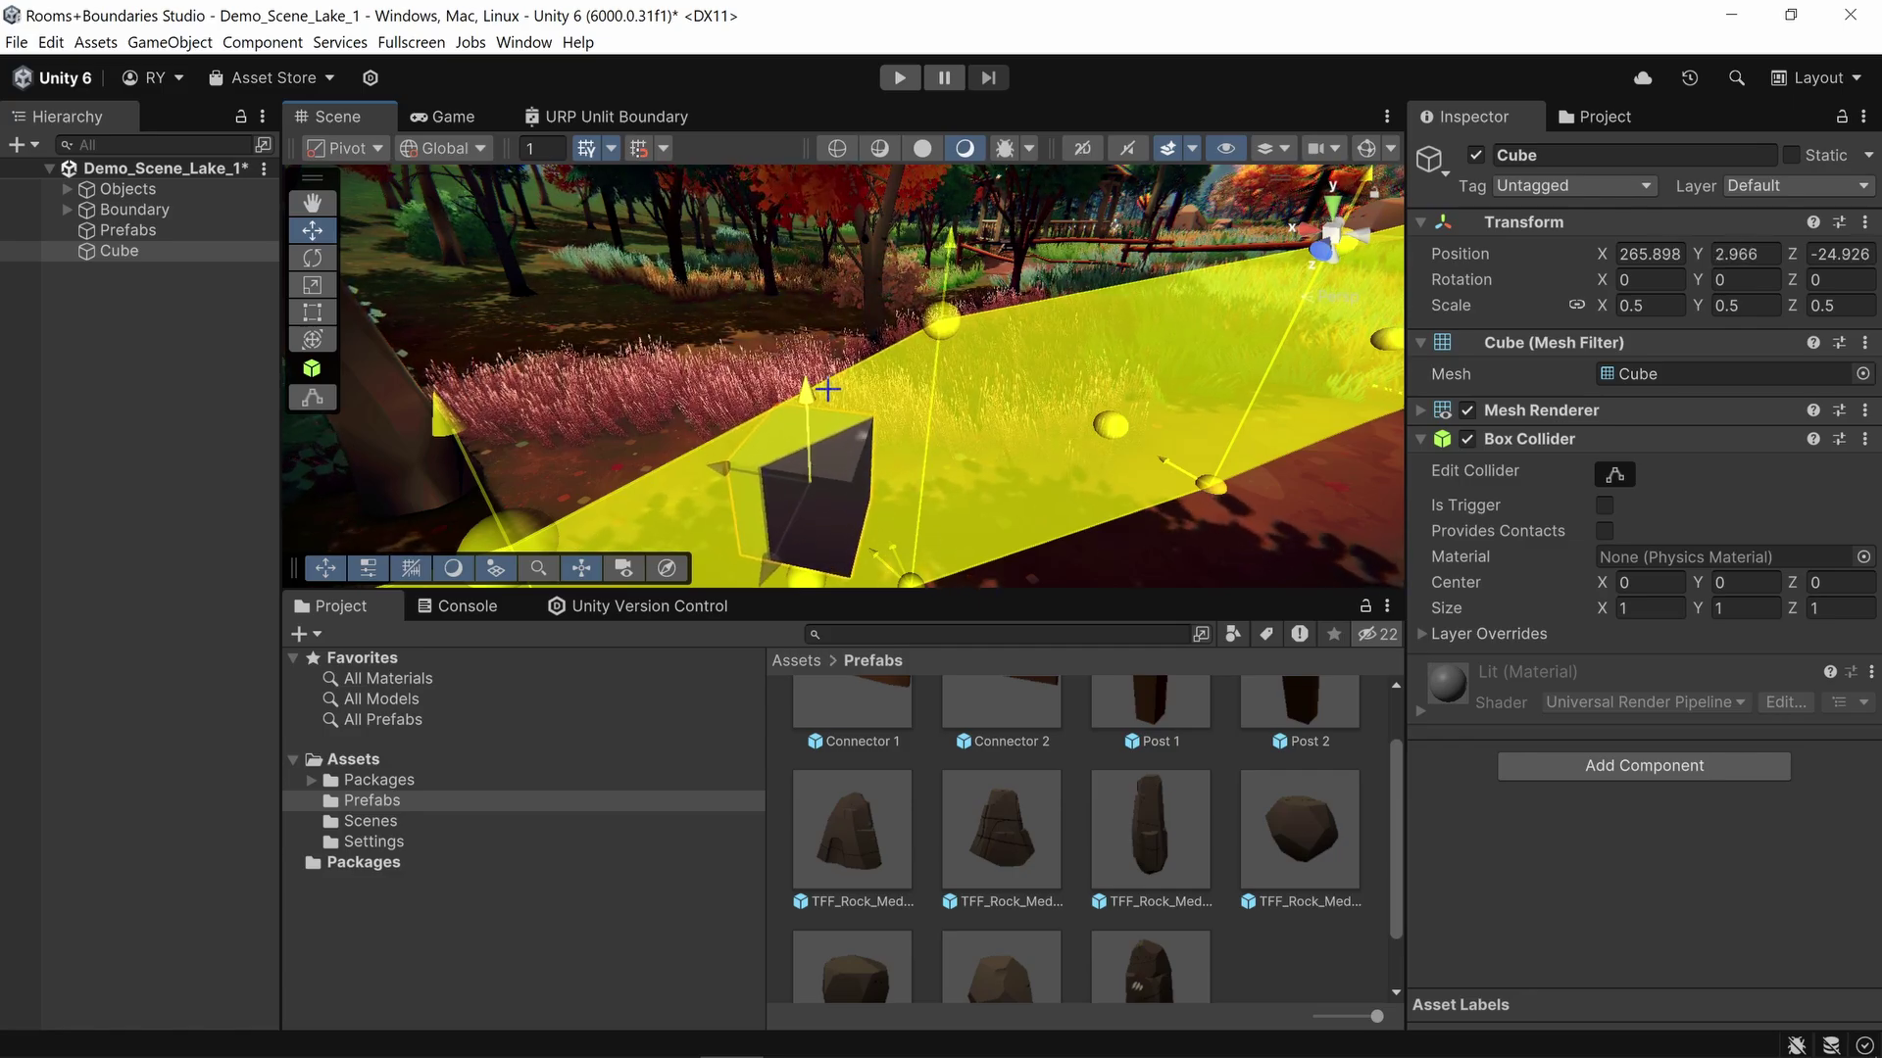
{"action": "left_click_drag", "start_coordinate": [828, 389], "coordinate": [828, 396]}
{"action": "left_click", "coordinate": [989, 403]}
{"action": "right_click_drag", "start_coordinate": [992, 402], "coordinate": [906, 334]}
{"action": "right_click_drag", "start_coordinate": [932, 414], "coordinate": [959, 451]}
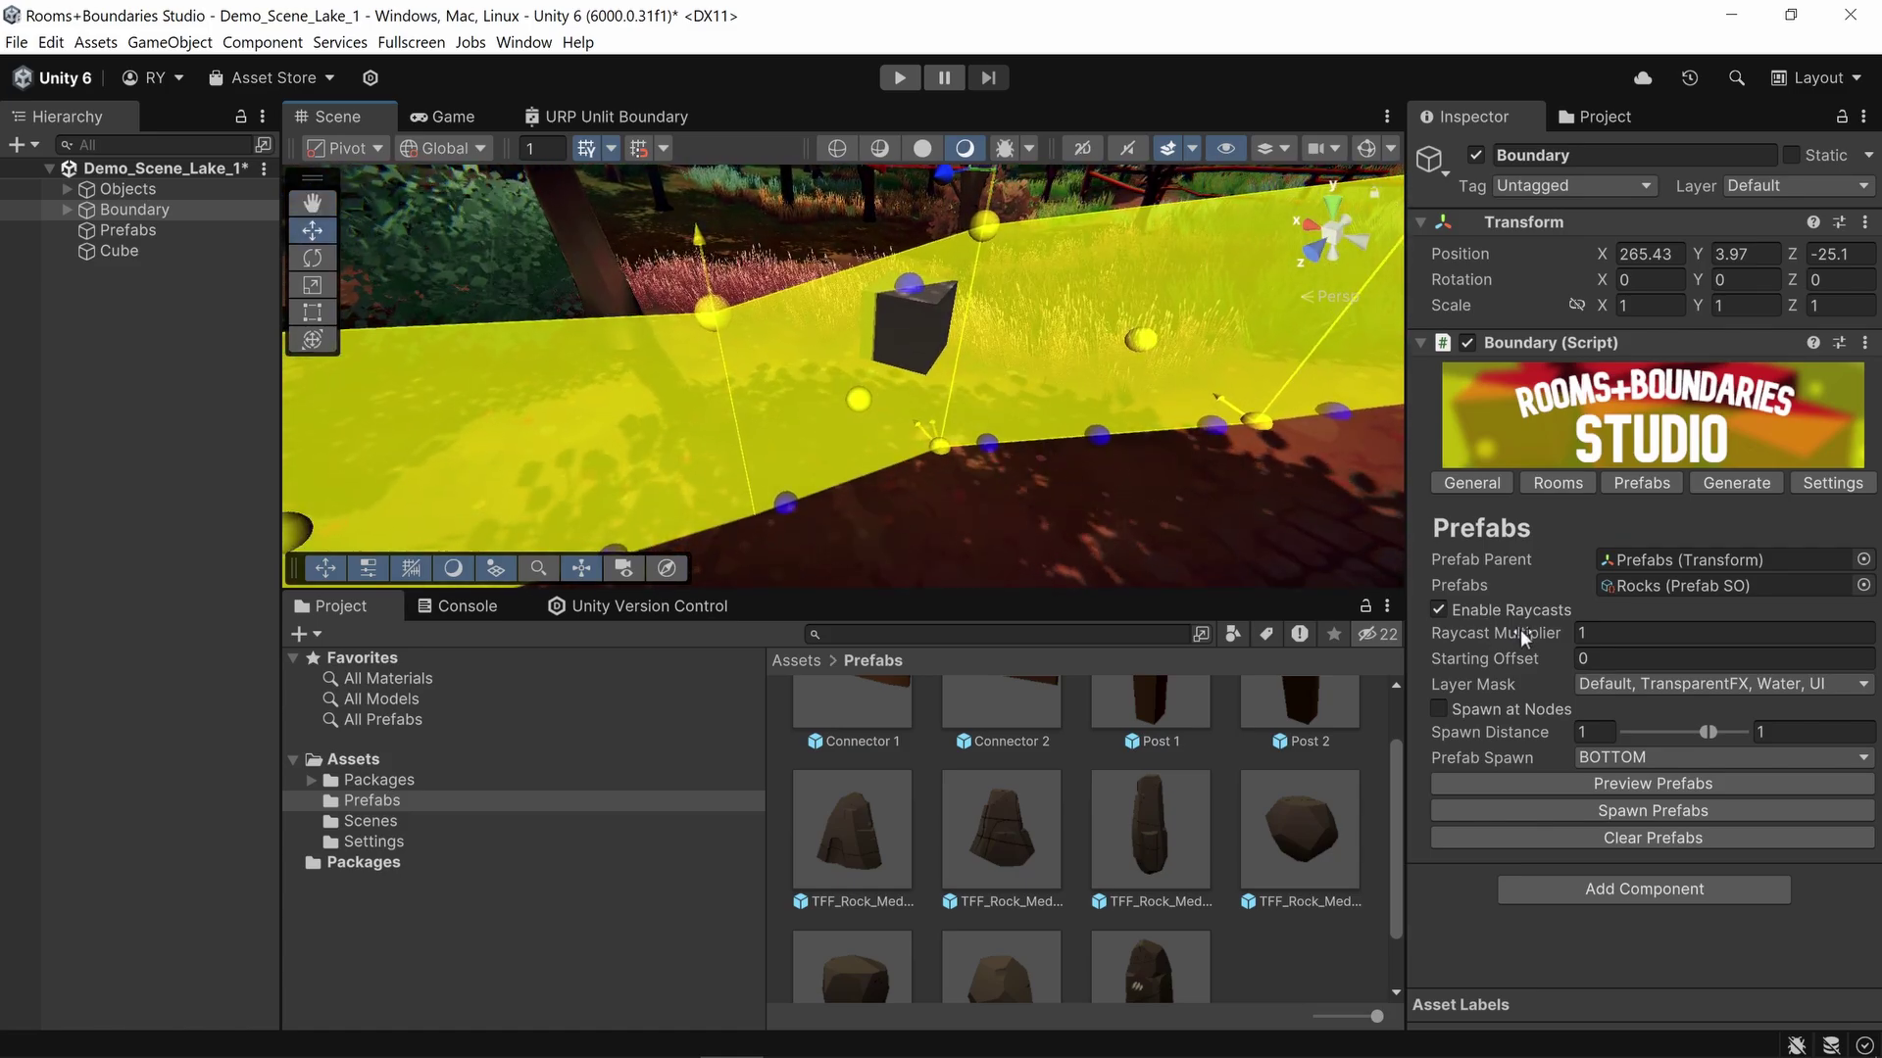
Step: Set the Raycast Multiplier to 0, raise the Starting Offset to 0.93 and the multiplier to 1.39, comparing the markers near the cube
{"action": "mouse_move", "coordinate": [1522, 637]}
{"action": "left_mouse_down"}
{"action": "mouse_move", "coordinate": [1484, 637]}
{"action": "mouse_move", "coordinate": [1511, 664]}
{"action": "left_mouse_up"}
{"action": "right_click_drag", "start_coordinate": [1063, 485], "coordinate": [887, 318]}
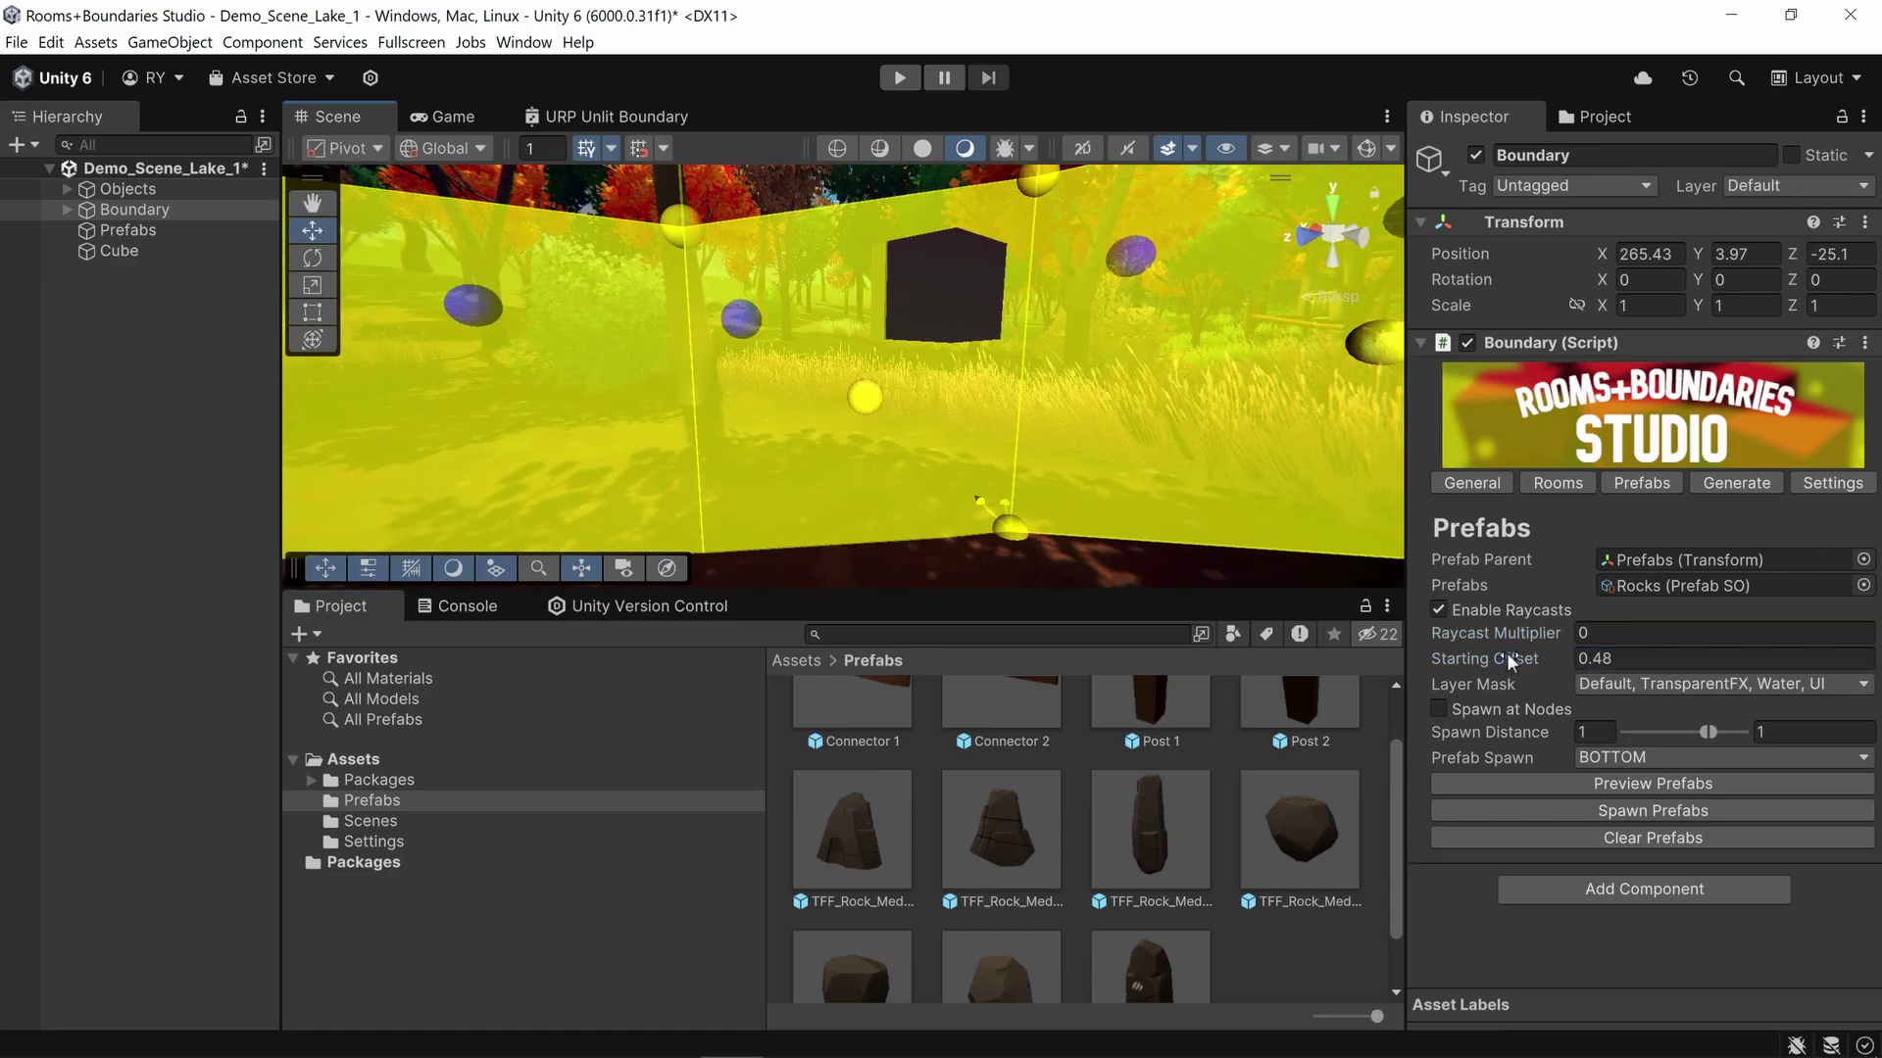
{"action": "left_click_drag", "start_coordinate": [1511, 664], "coordinate": [1544, 633]}
{"action": "right_click_drag", "start_coordinate": [1107, 461], "coordinate": [973, 440]}
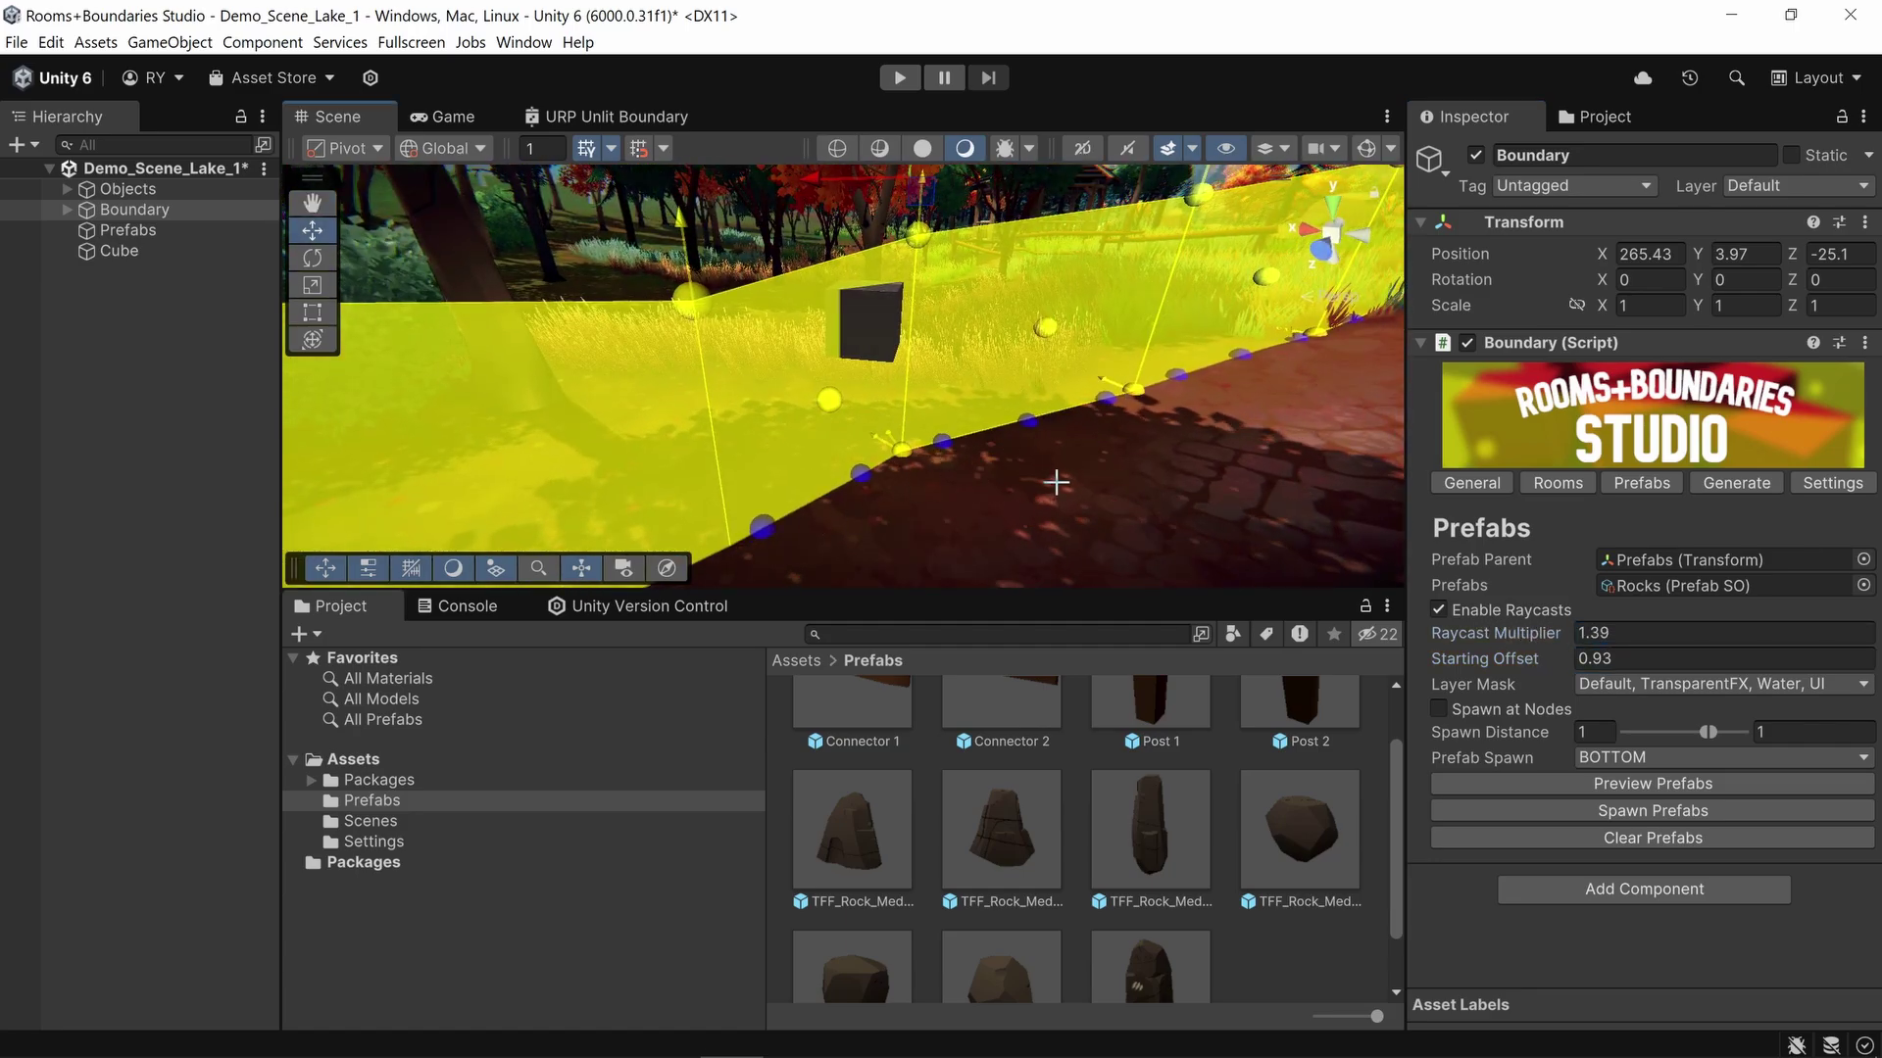
Step: Review the raycast Layer Mask options and turn on Spawn at Nodes for the Boundary
{"action": "left_click", "coordinate": [1644, 683]}
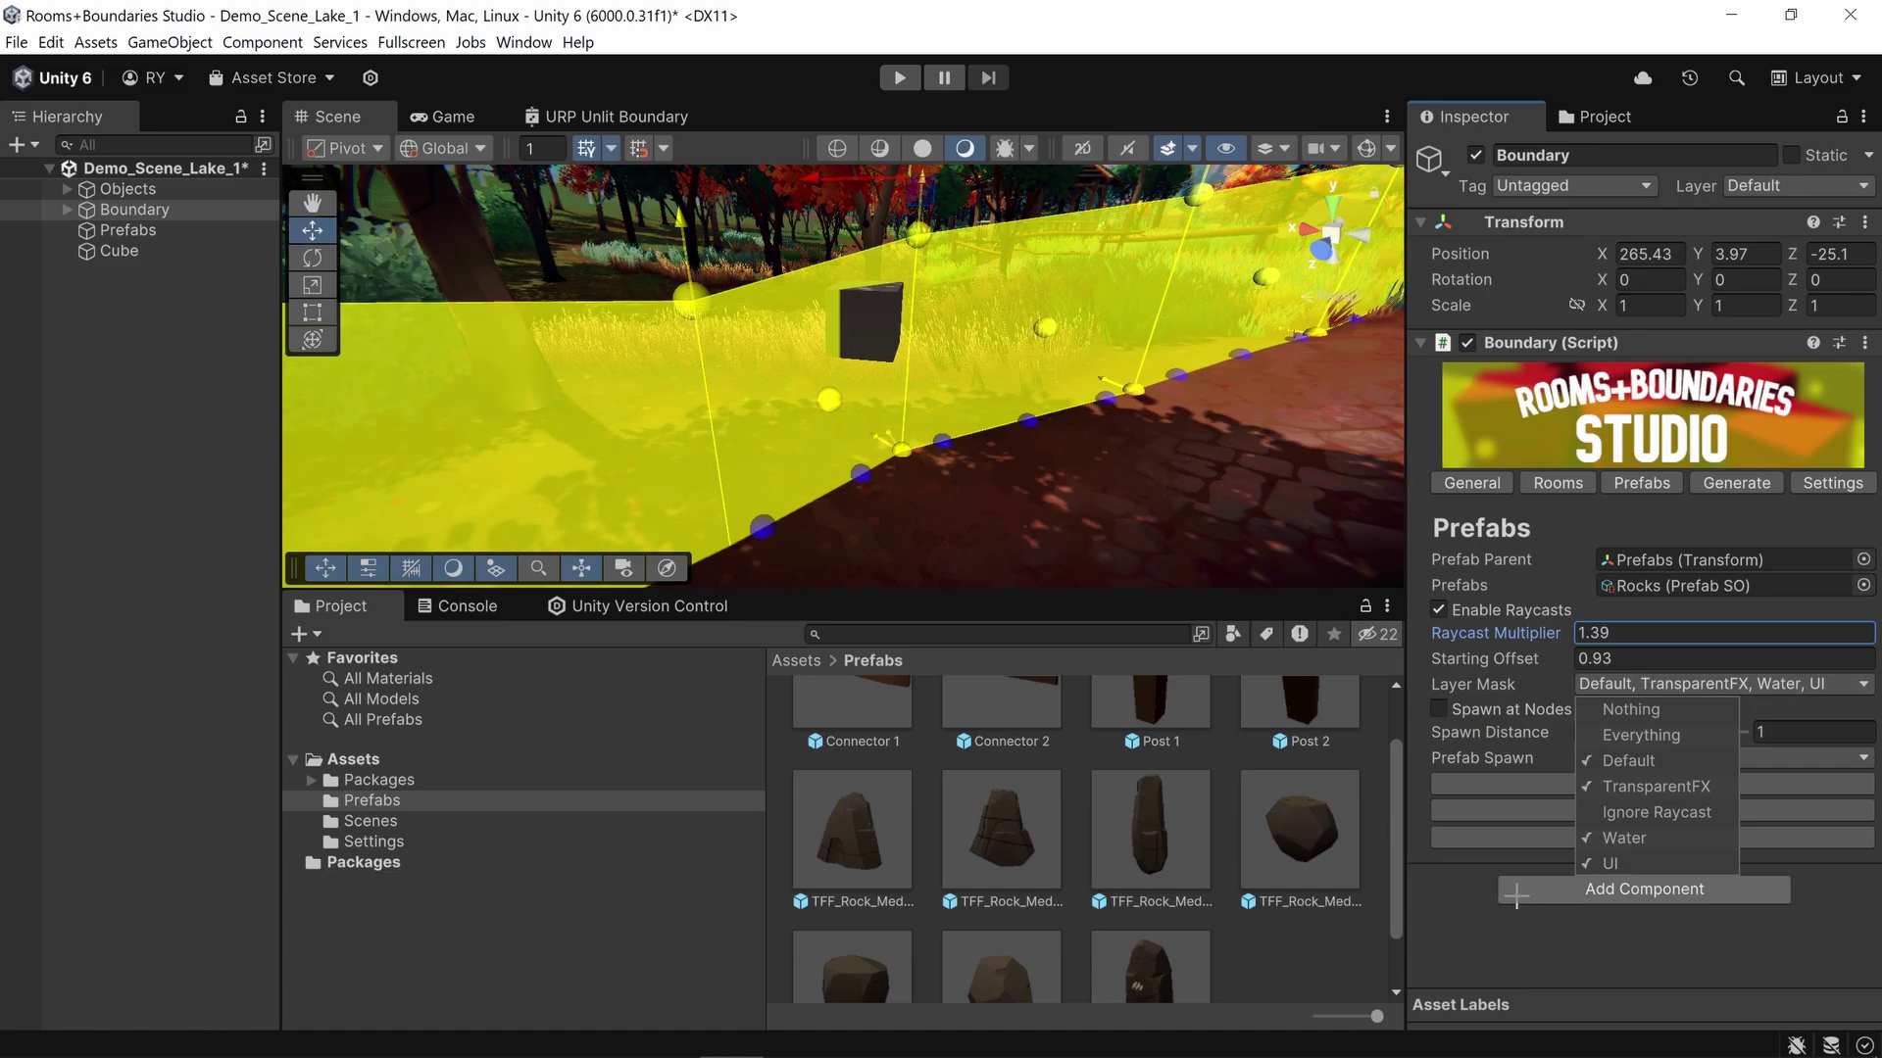
{"action": "left_click", "coordinate": [1494, 725]}
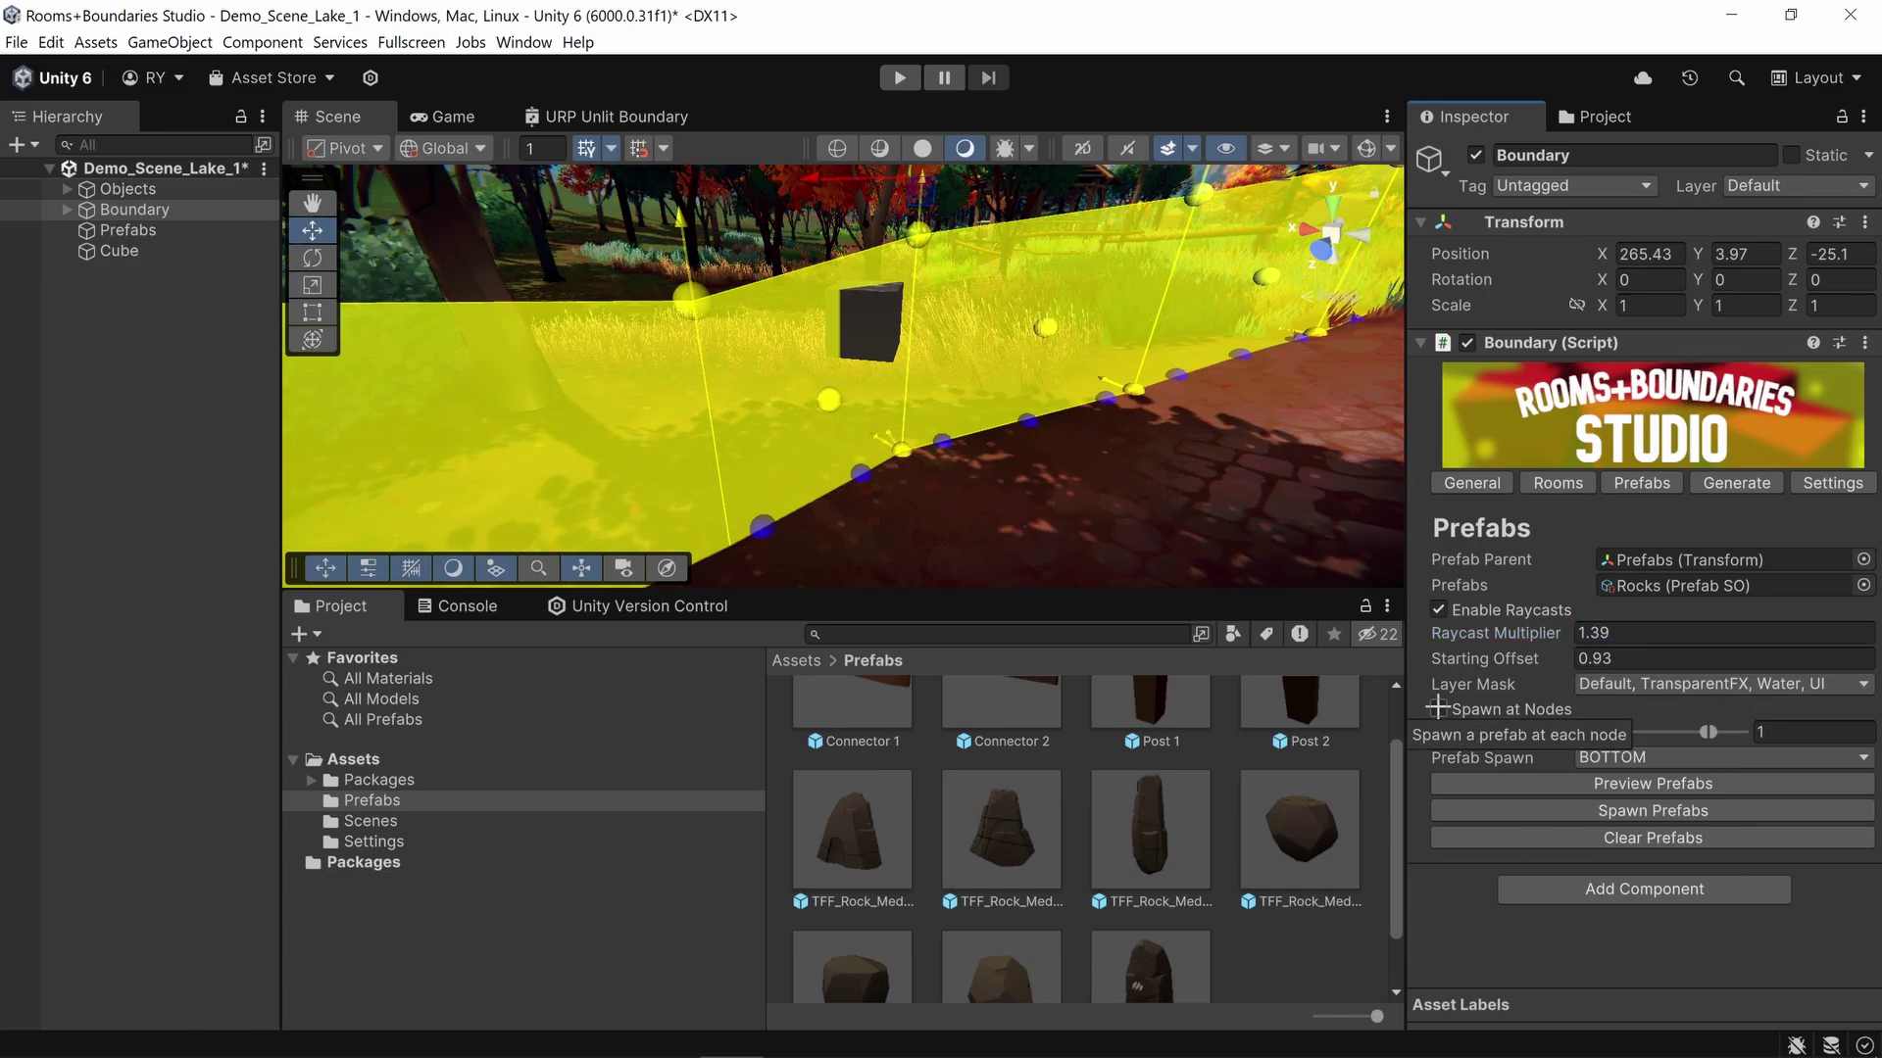
{"action": "right_click_drag", "start_coordinate": [1029, 441], "coordinate": [744, 441]}
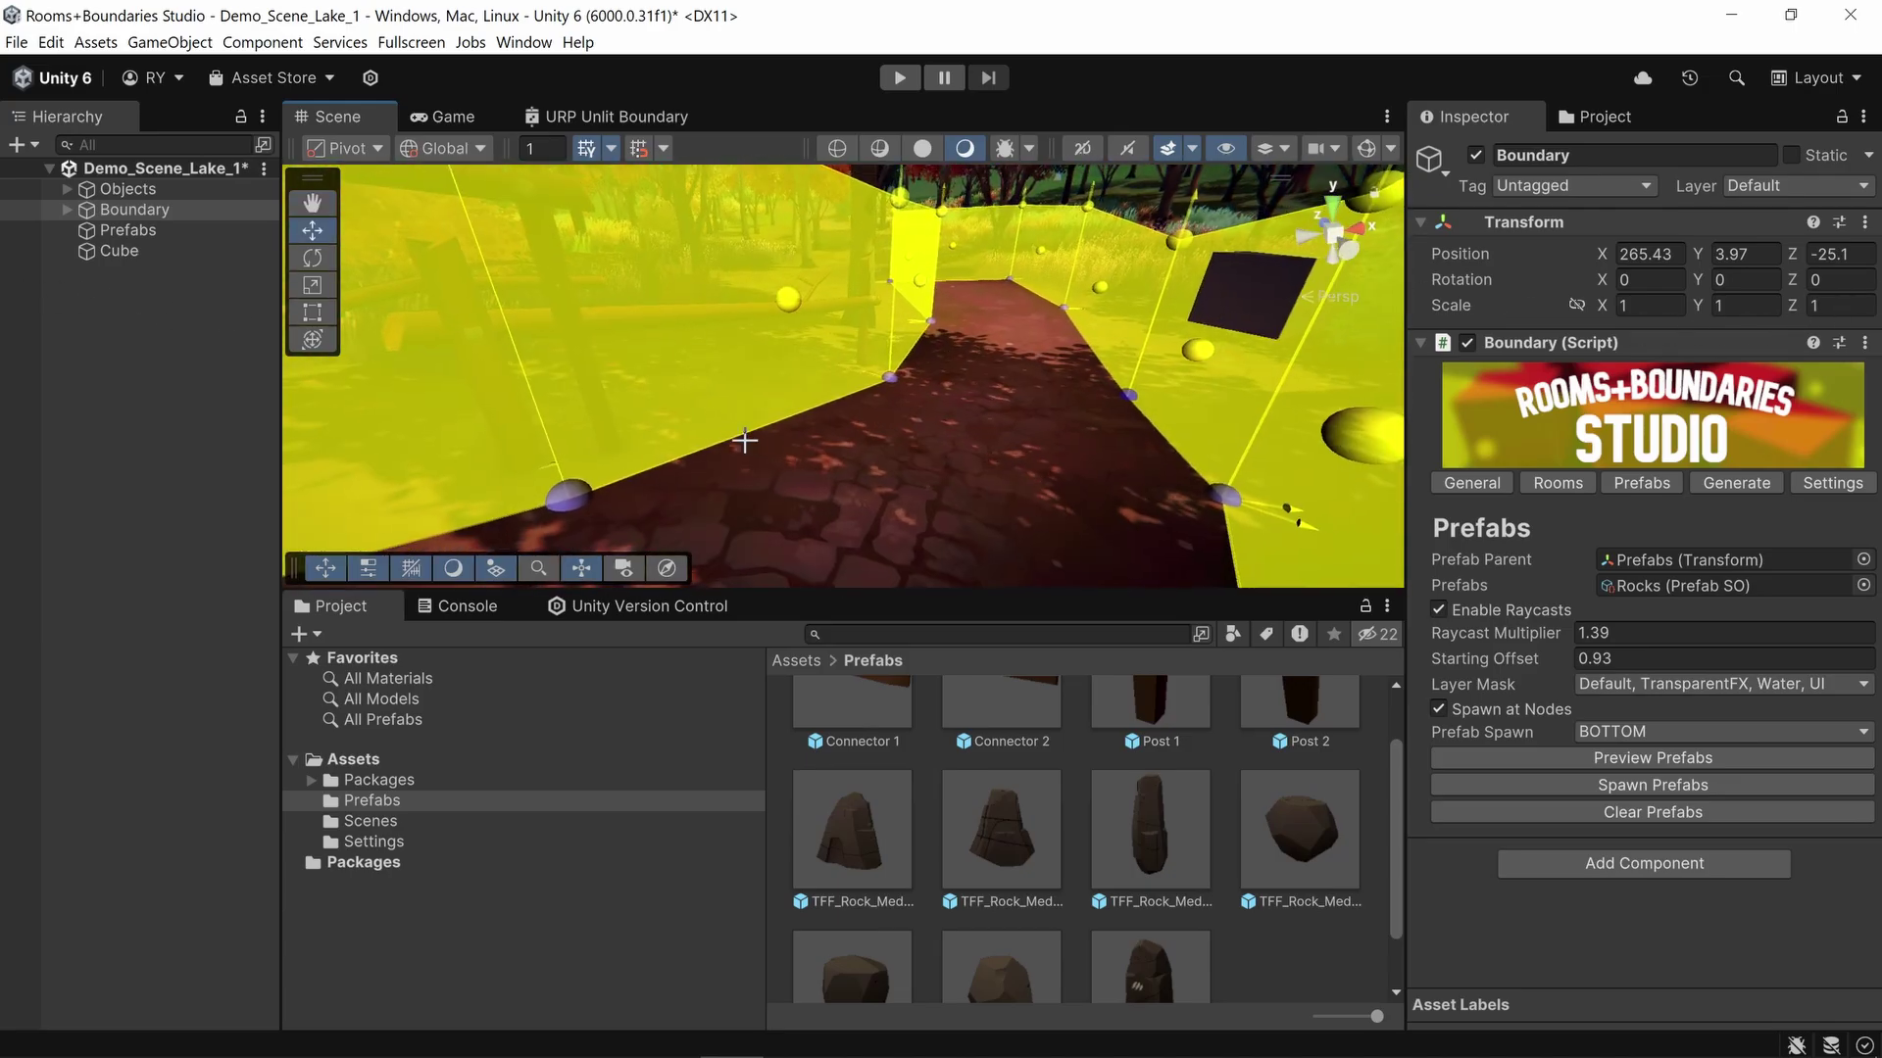
Step: Switch the Boundary's Prefab Spawn to TOP, examine the markers along the wall, and set it back to BOTTOM
{"action": "left_click", "coordinate": [1627, 731]}
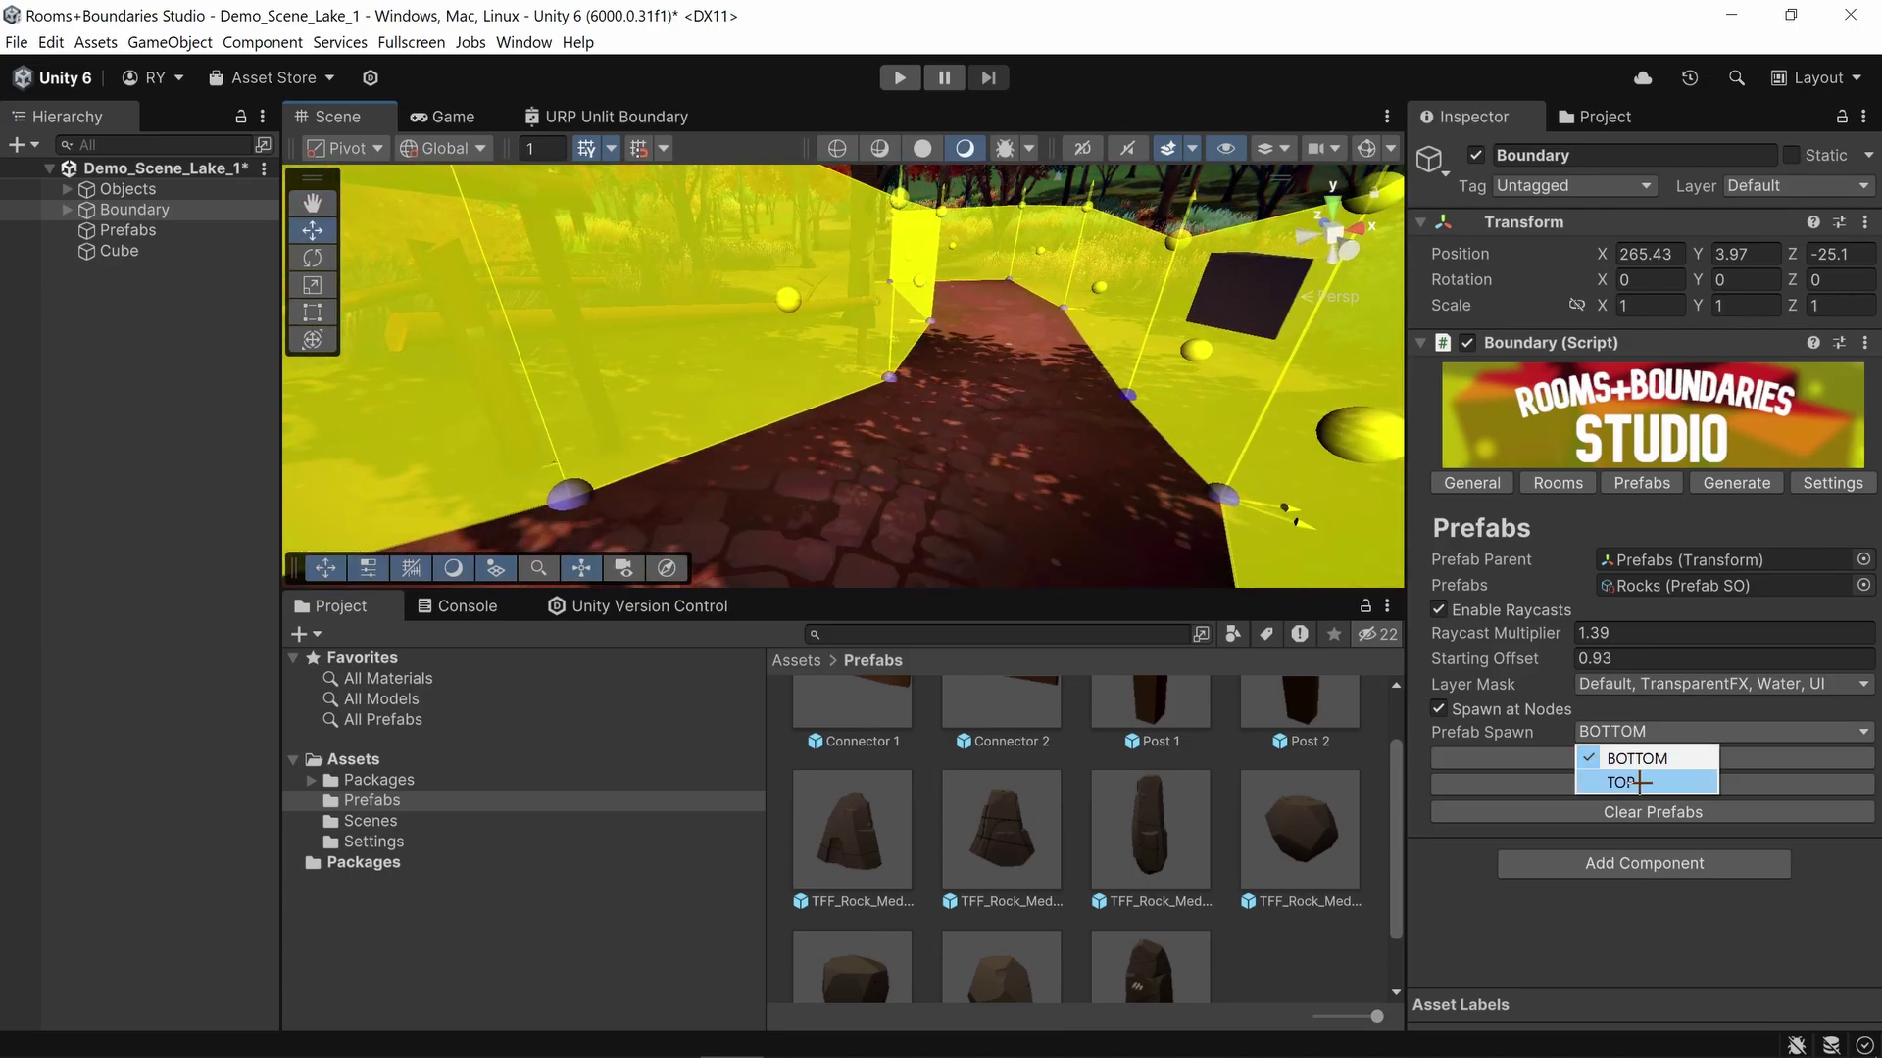
{"action": "left_click", "coordinate": [1639, 782]}
{"action": "right_click_drag", "start_coordinate": [1225, 461], "coordinate": [1255, 412]}
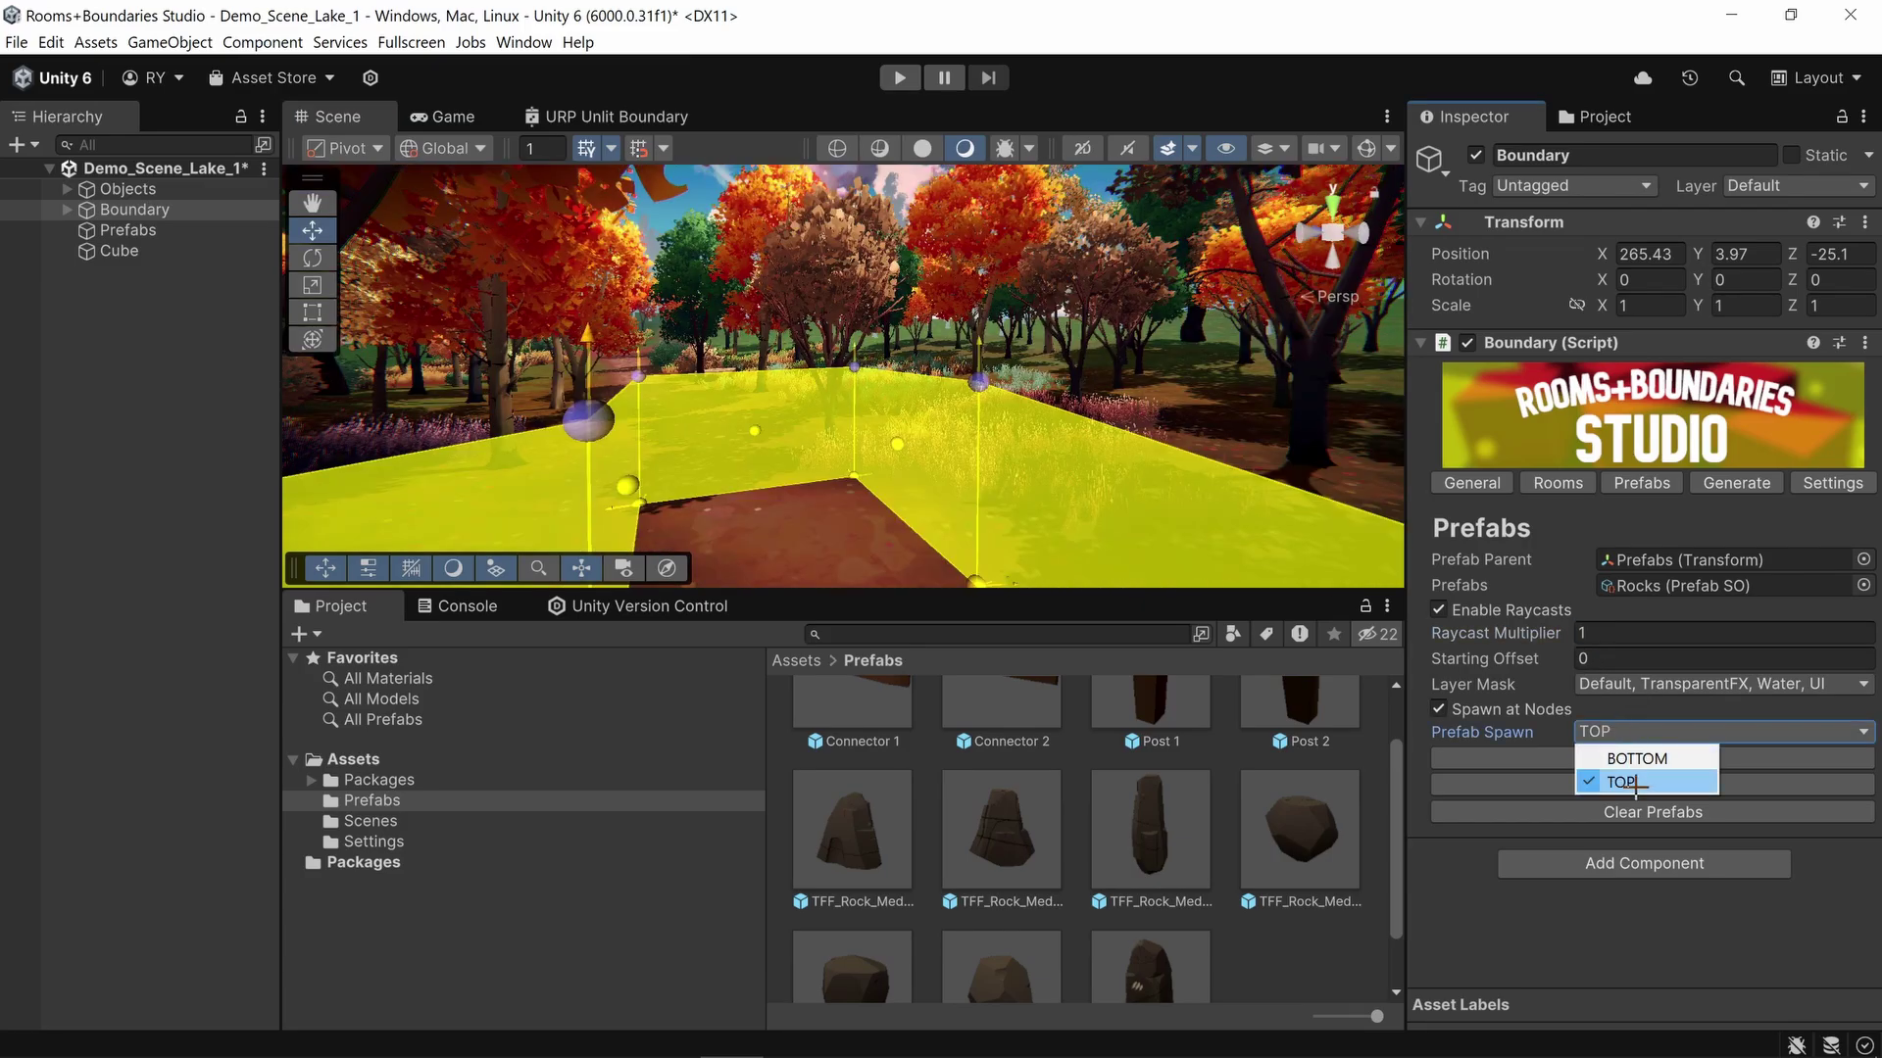
{"action": "left_click", "coordinate": [1629, 781]}
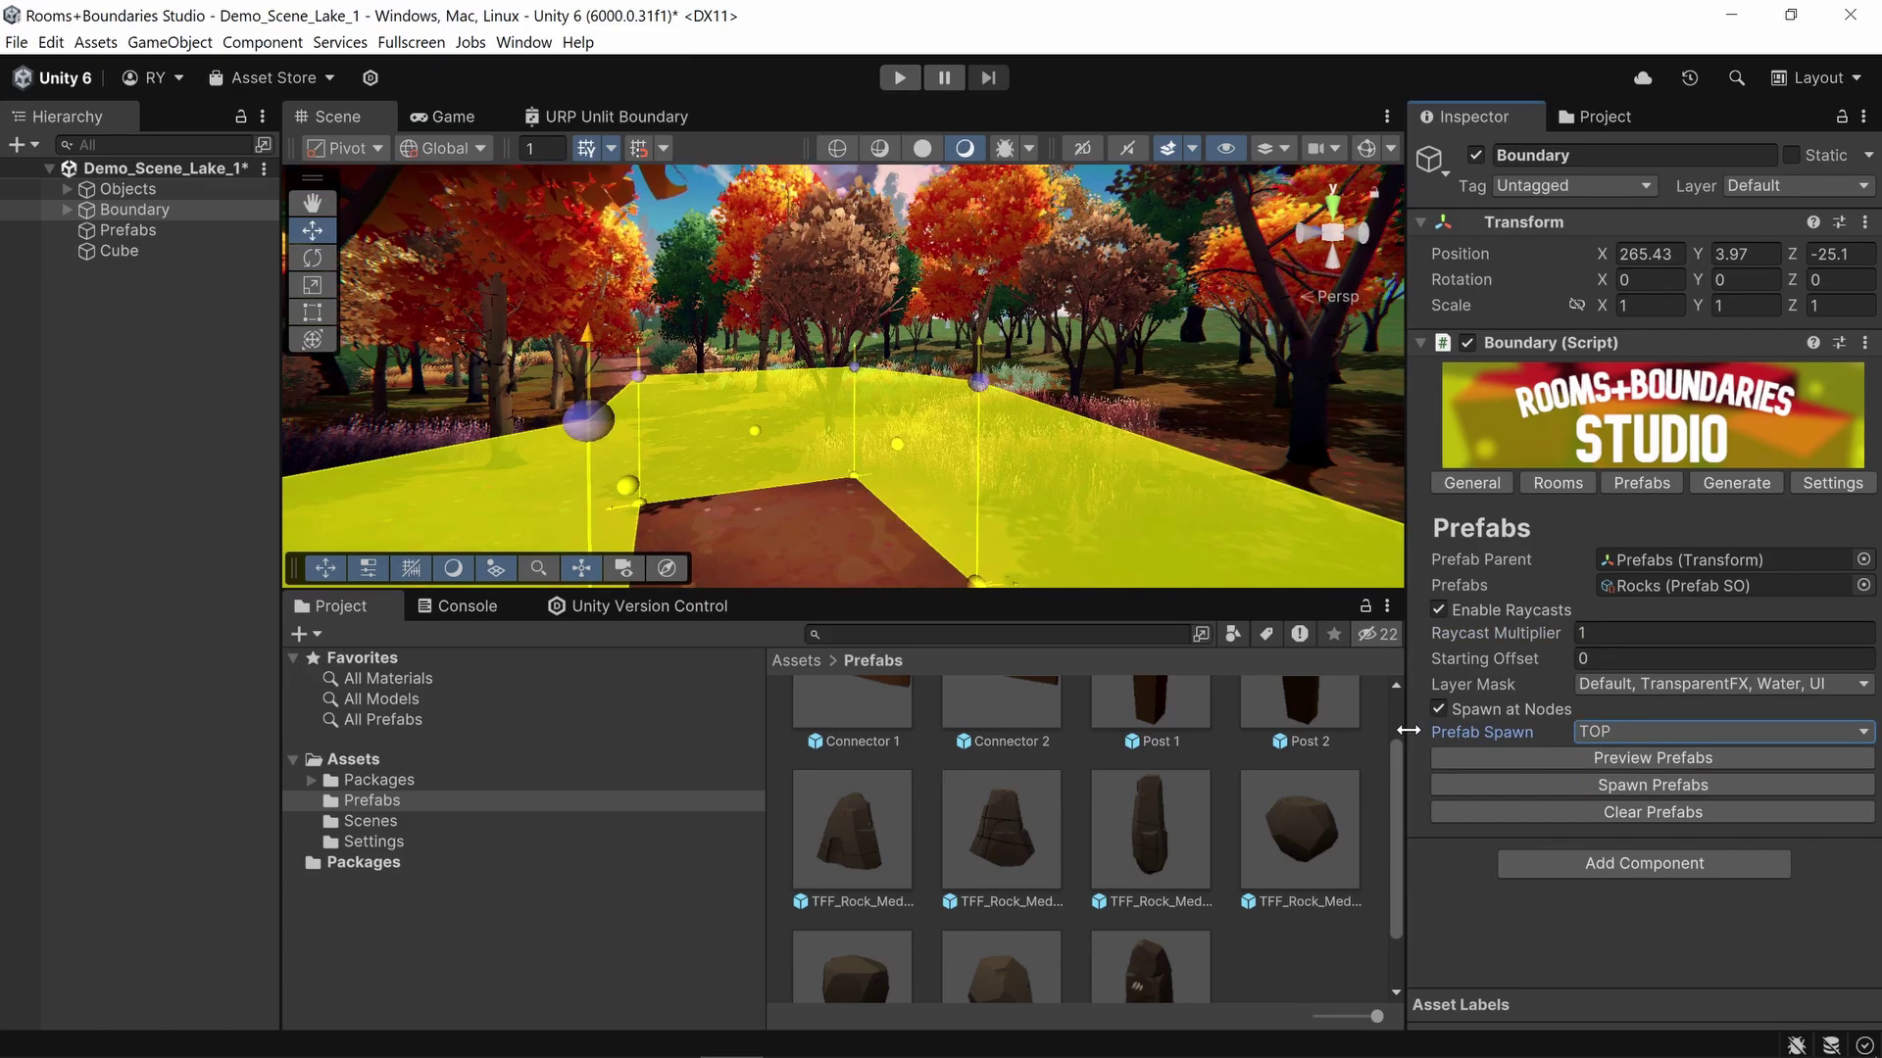
{"action": "left_click", "coordinate": [1666, 731]}
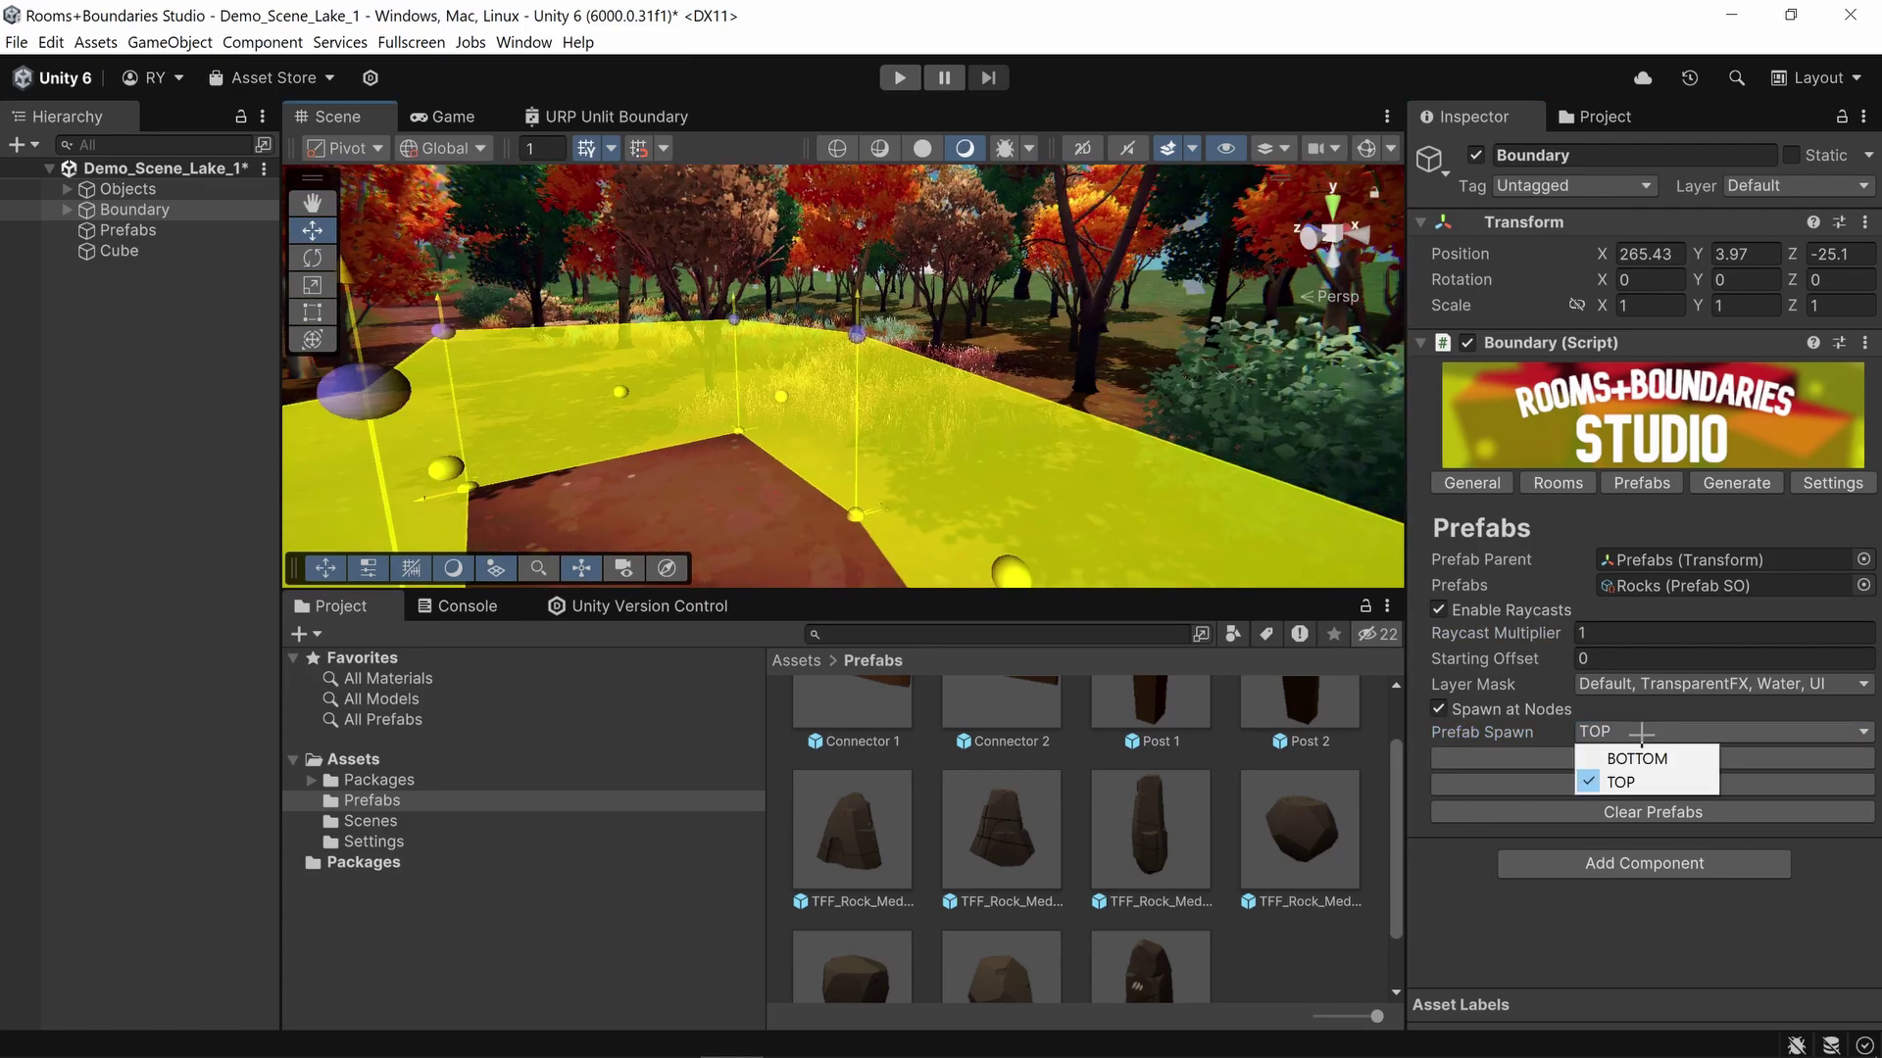
{"action": "left_click", "coordinate": [1619, 761]}
Step: Examine the markers along the path edge and try a different Spawn Distance for the Boundary
{"action": "right_click_drag", "start_coordinate": [803, 510], "coordinate": [815, 271]}
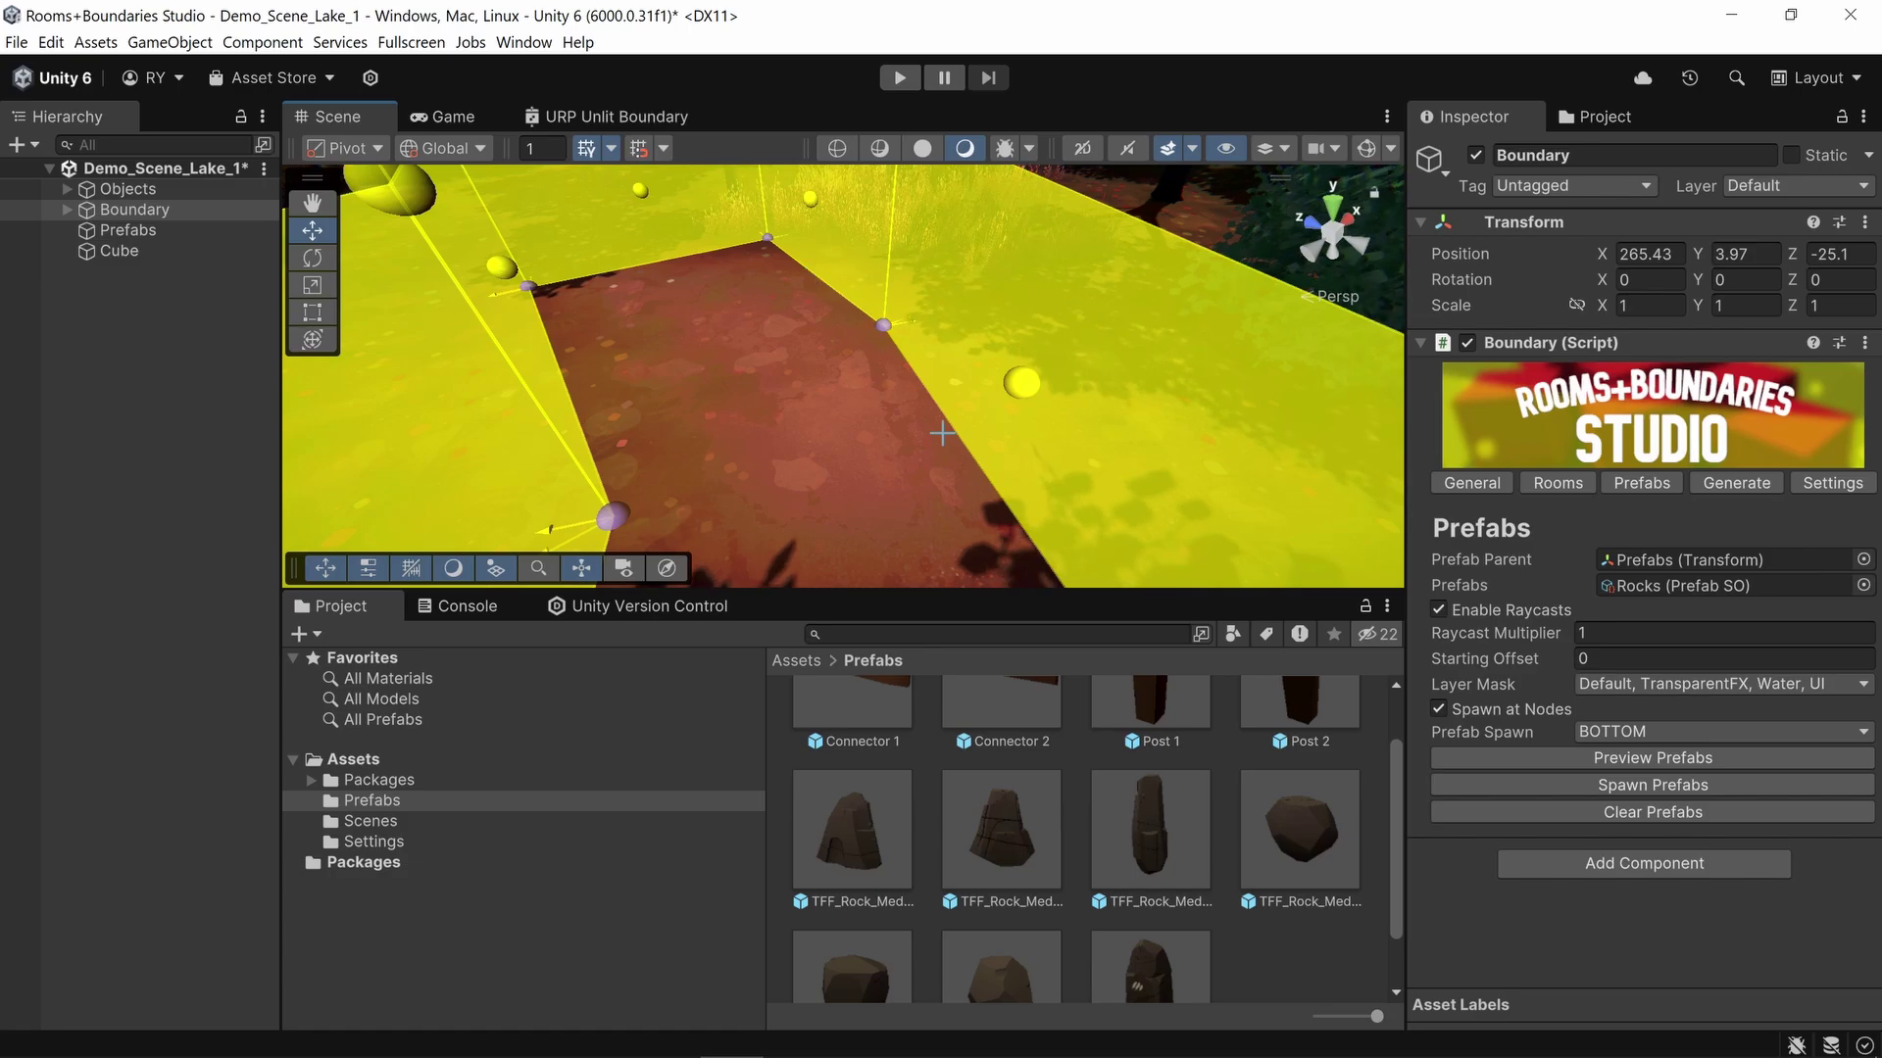
{"action": "right_click_drag", "start_coordinate": [833, 421], "coordinate": [1339, 370]}
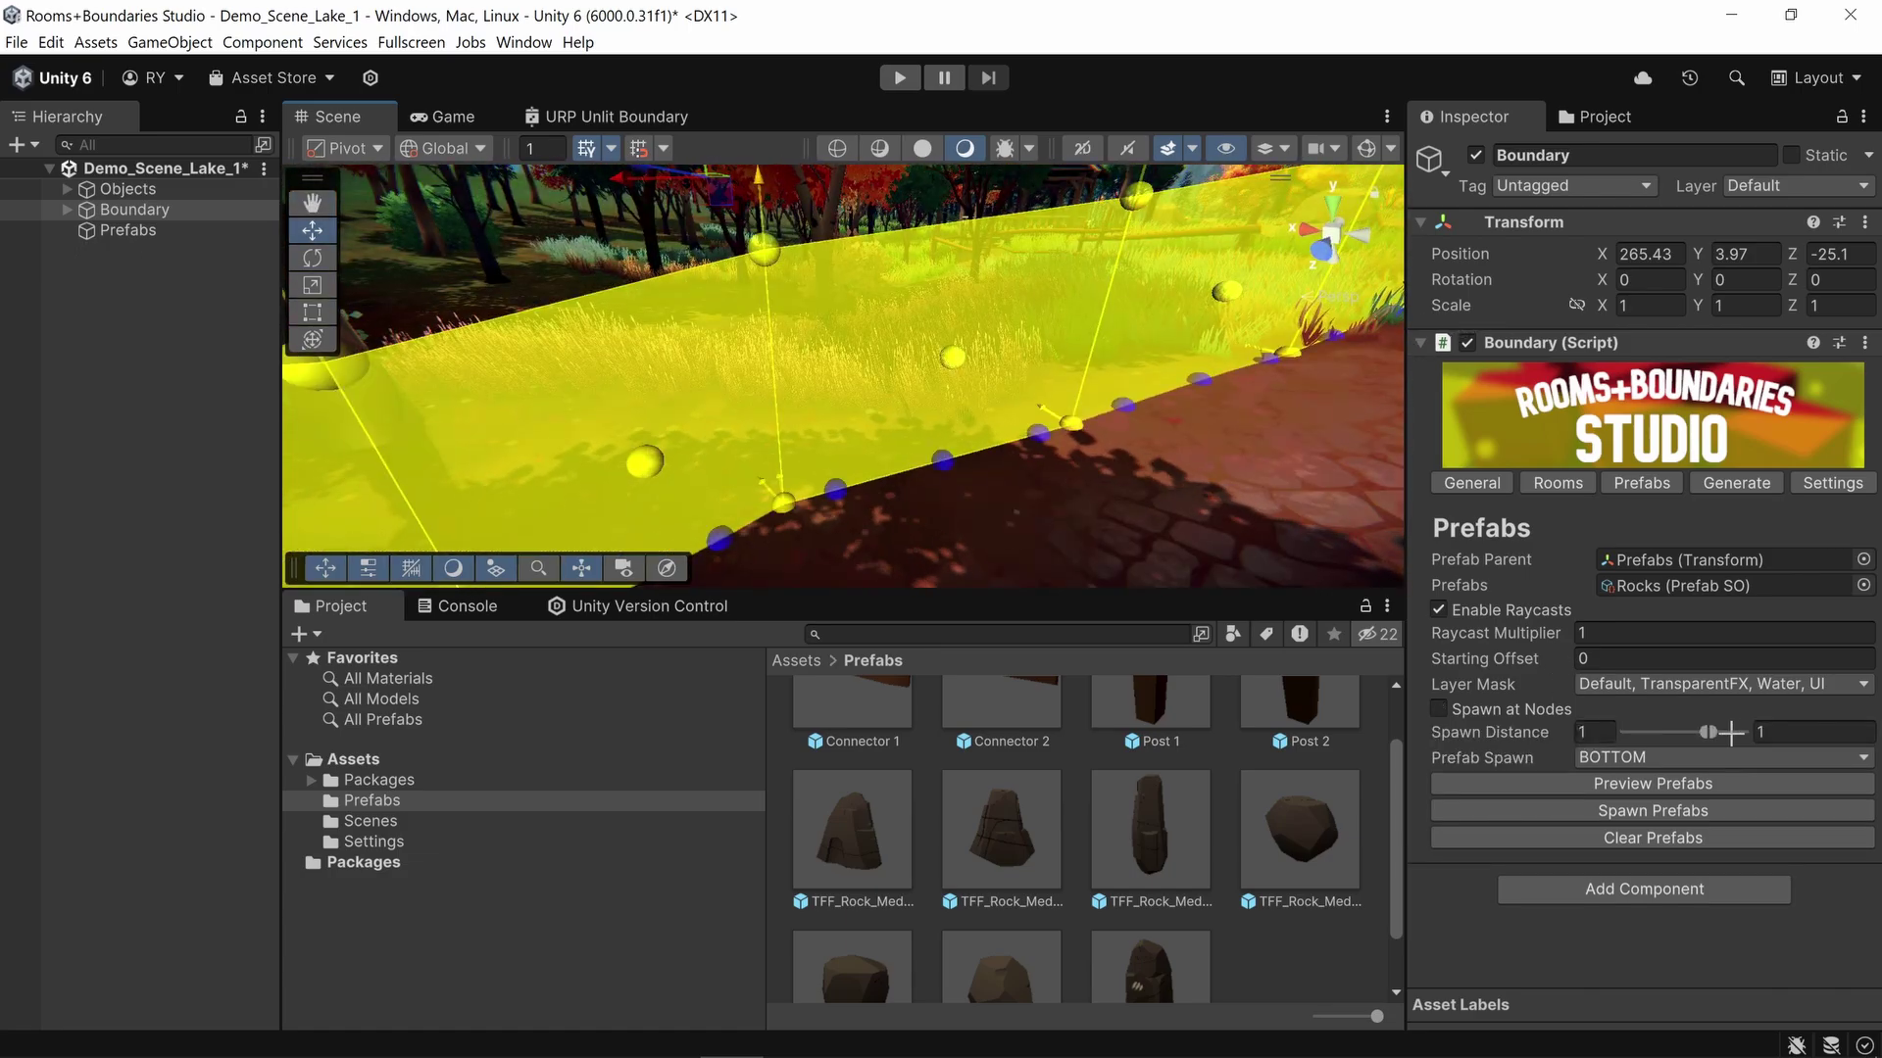
{"action": "left_click_drag", "start_coordinate": [1732, 732], "coordinate": [1686, 732]}
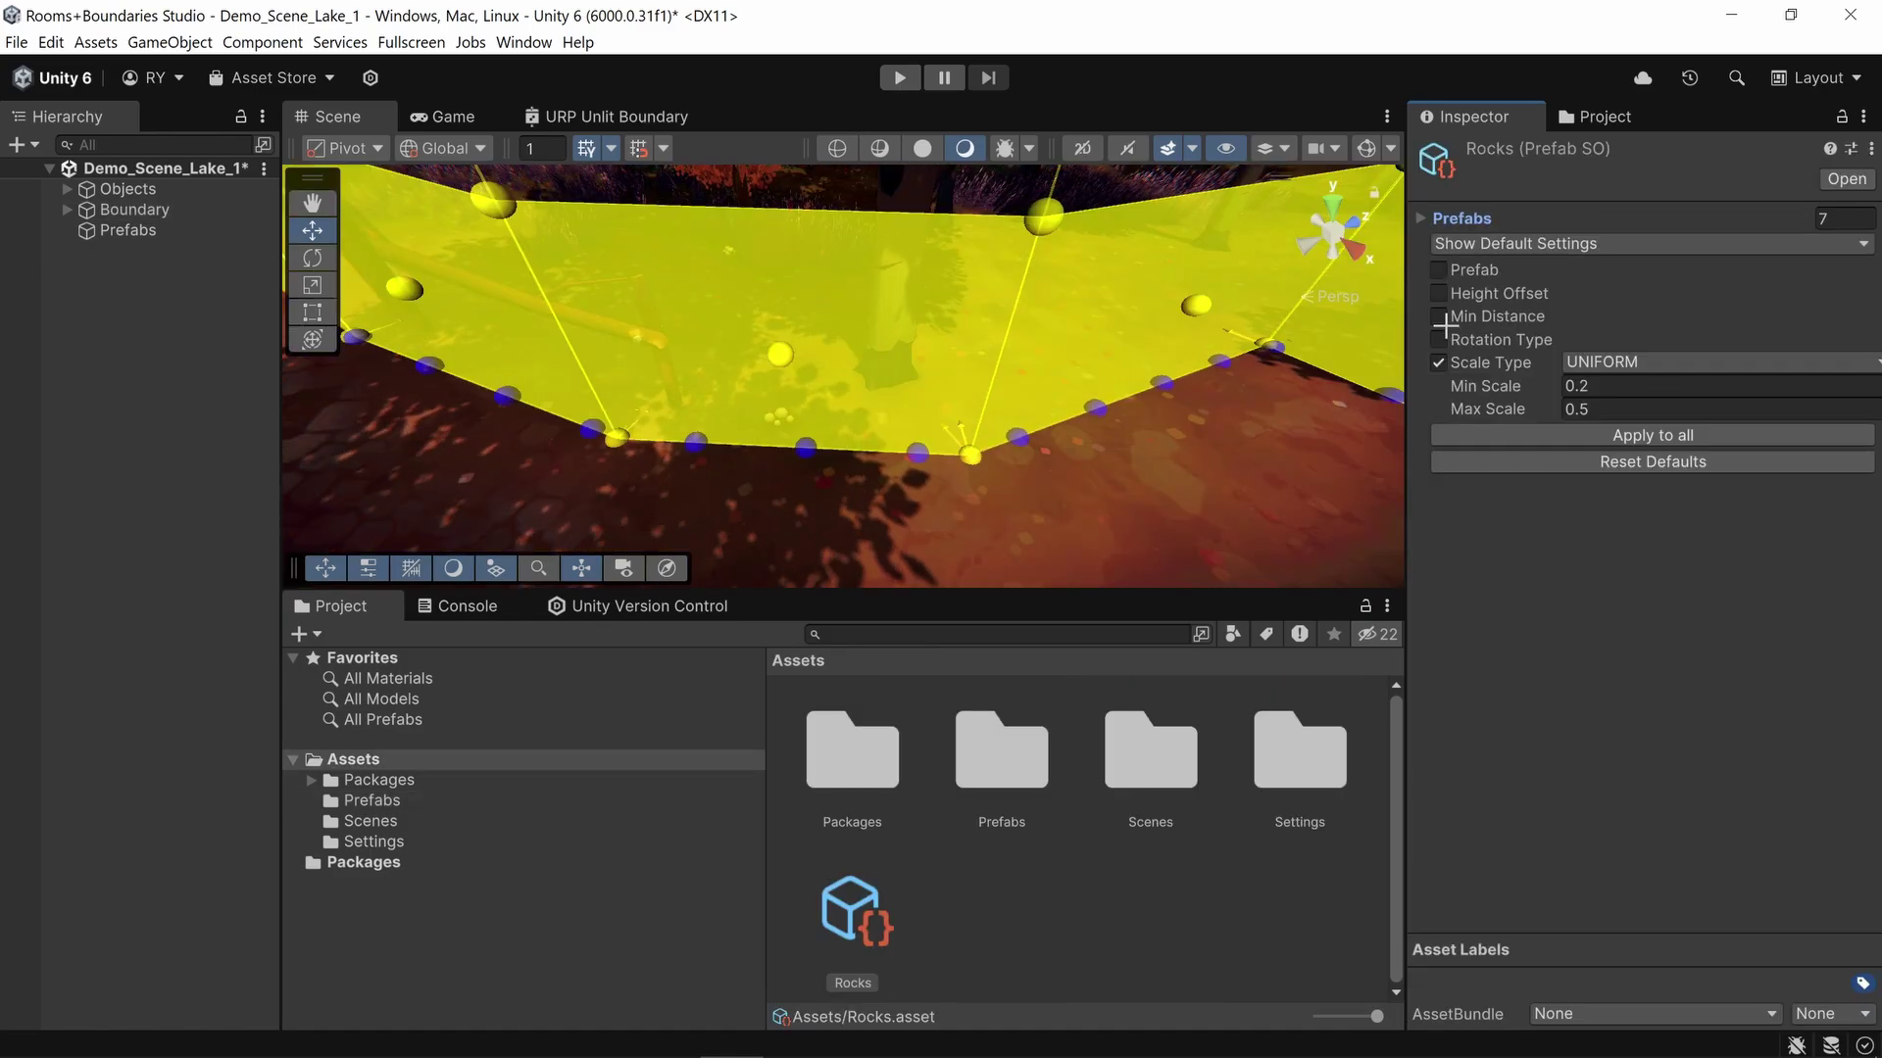
Step: In the Rocks default settings, try the Prefab override and a Height Offset of 1.08, and turn both off again
{"action": "left_click", "coordinate": [1439, 270]}
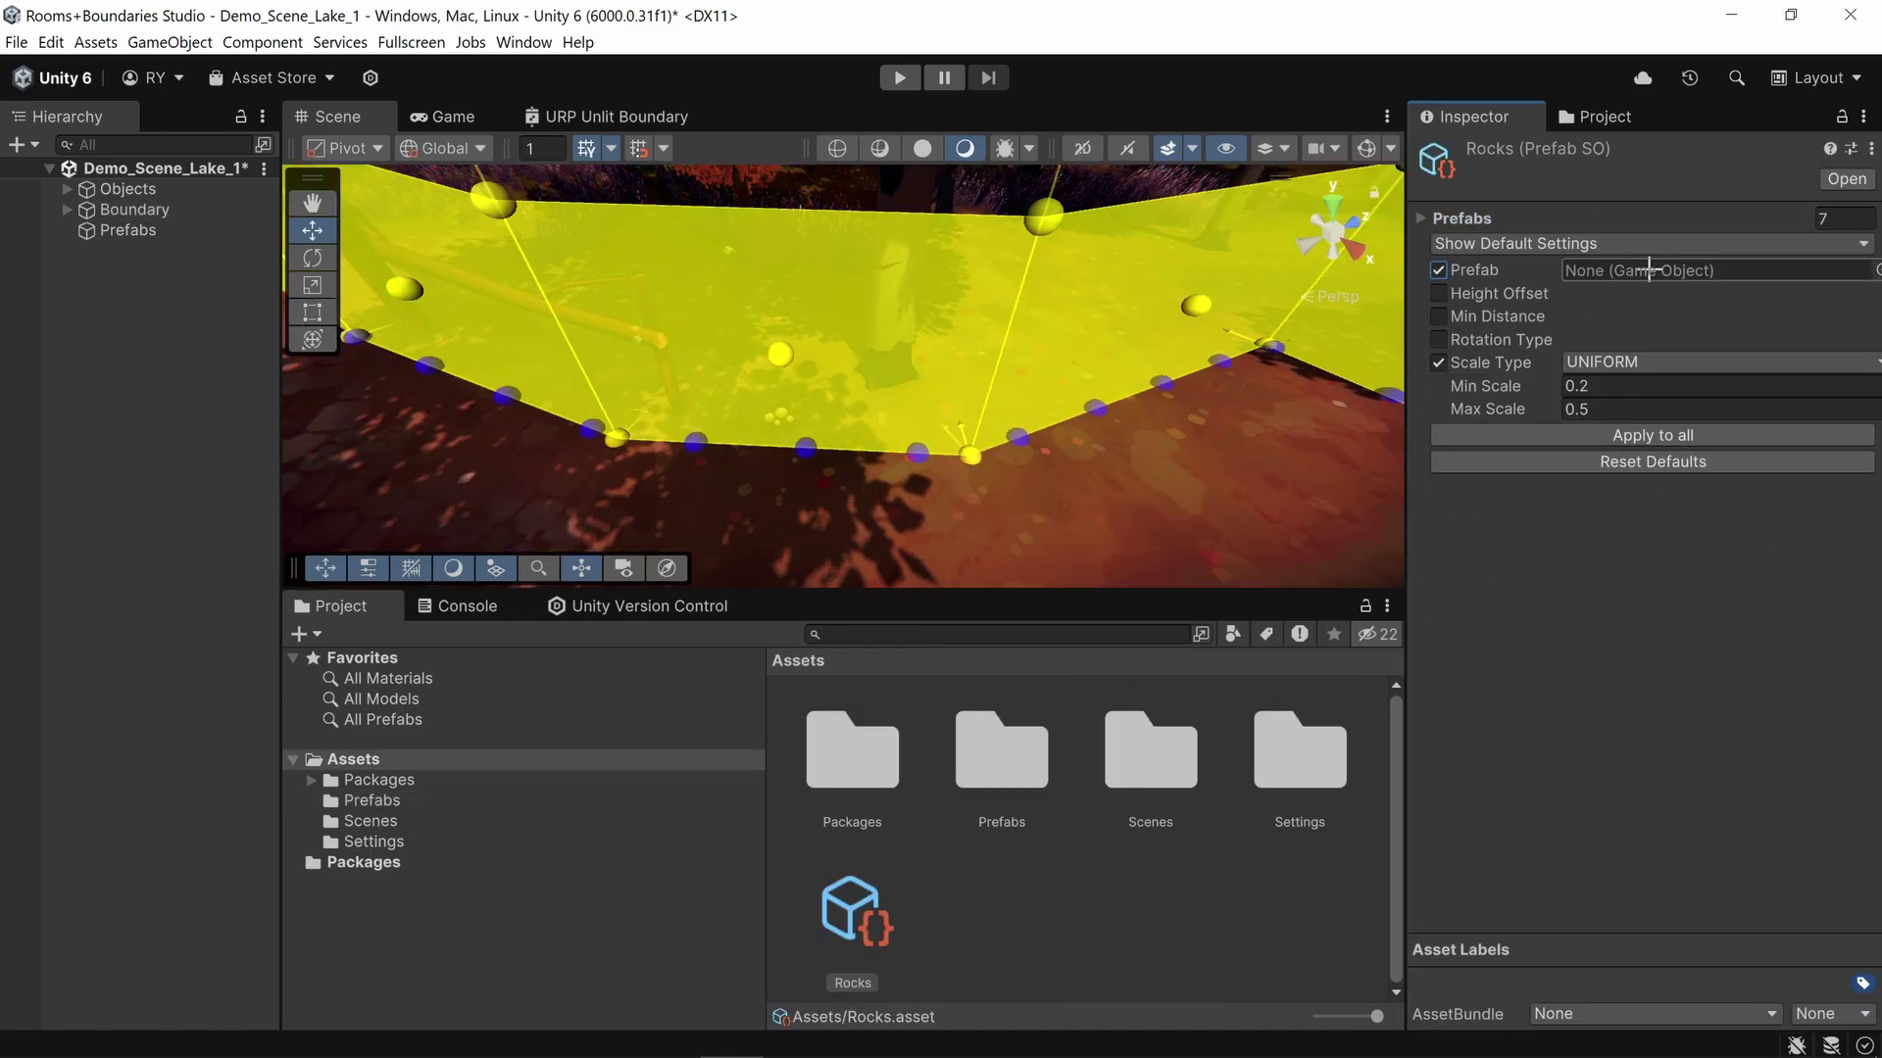
{"action": "left_click", "coordinate": [1438, 270]}
{"action": "left_click", "coordinate": [1438, 293]}
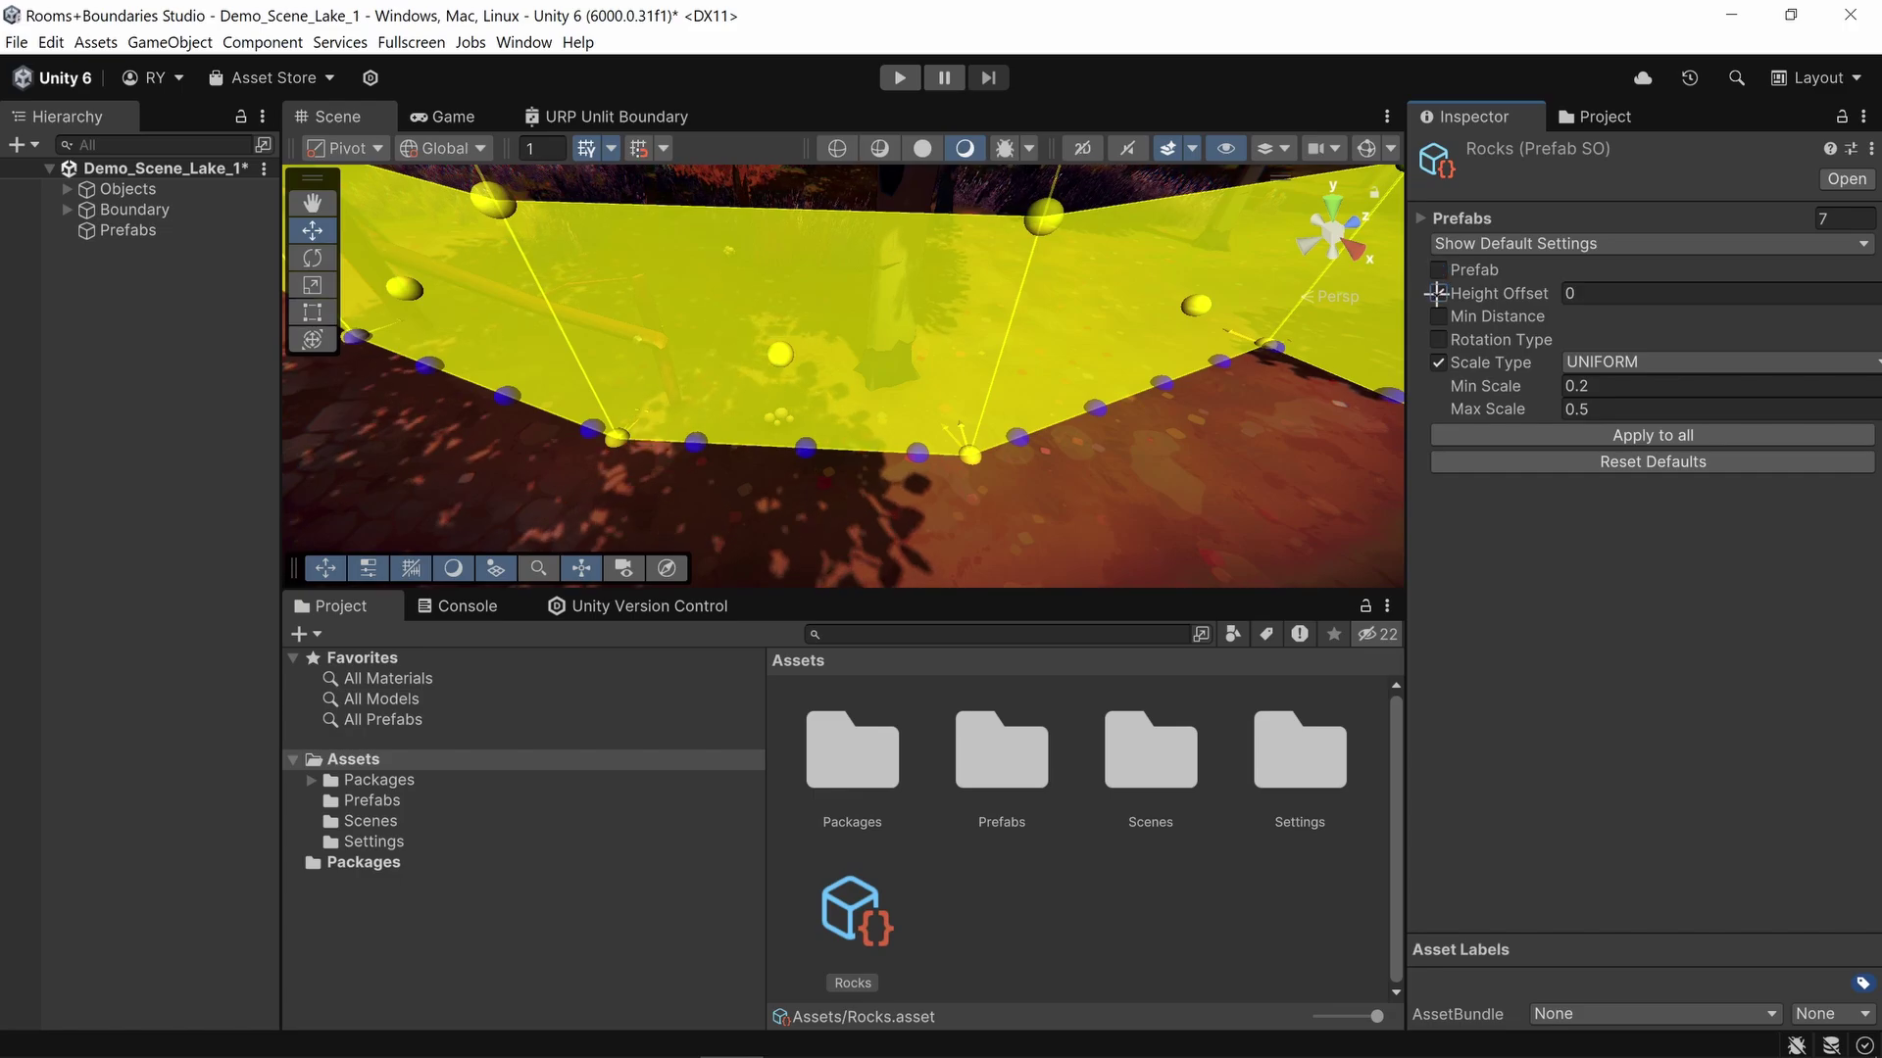
{"action": "mouse_move", "coordinate": [1539, 300]}
{"action": "left_mouse_down"}
{"action": "mouse_move", "coordinate": [1523, 292]}
{"action": "mouse_move", "coordinate": [1543, 296]}
{"action": "left_mouse_up"}
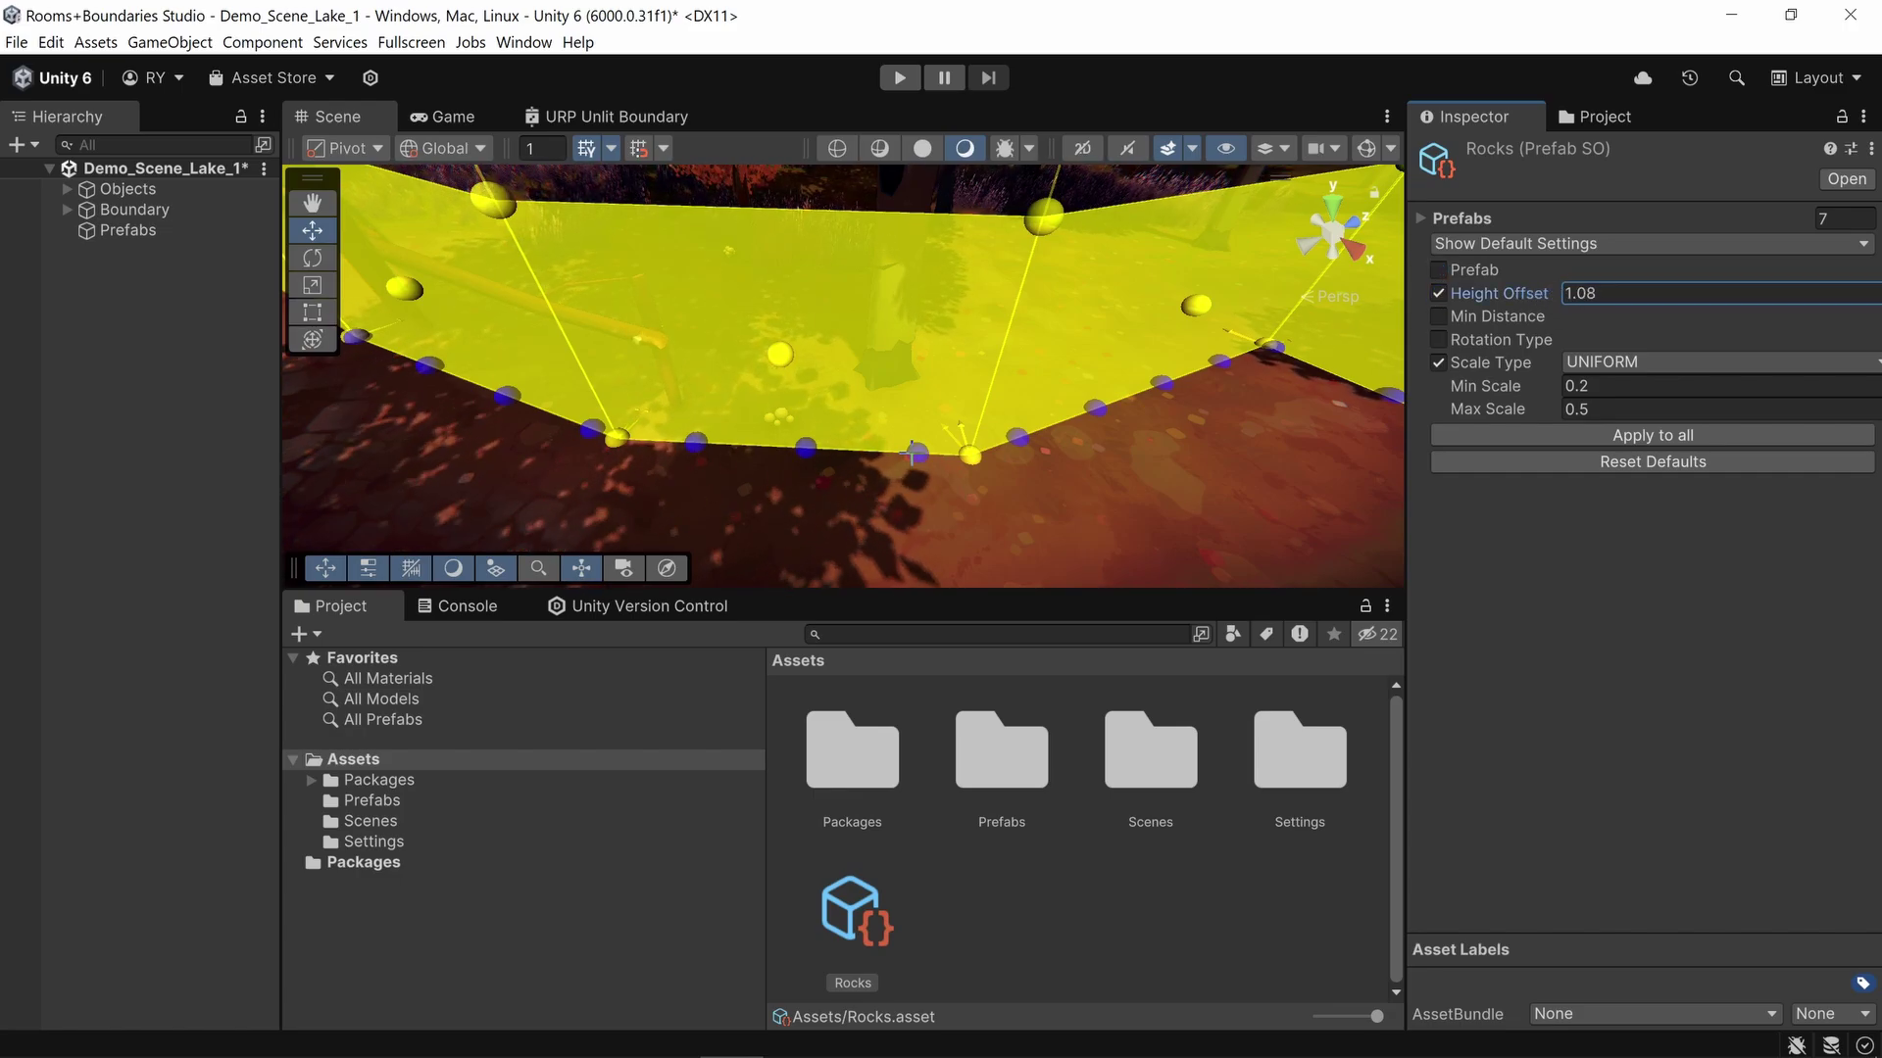
{"action": "left_click", "coordinate": [1438, 293]}
Step: Try a default Min Distance of 1.8 for the Rocks prefabs and turn the override off again
{"action": "left_click", "coordinate": [1437, 316]}
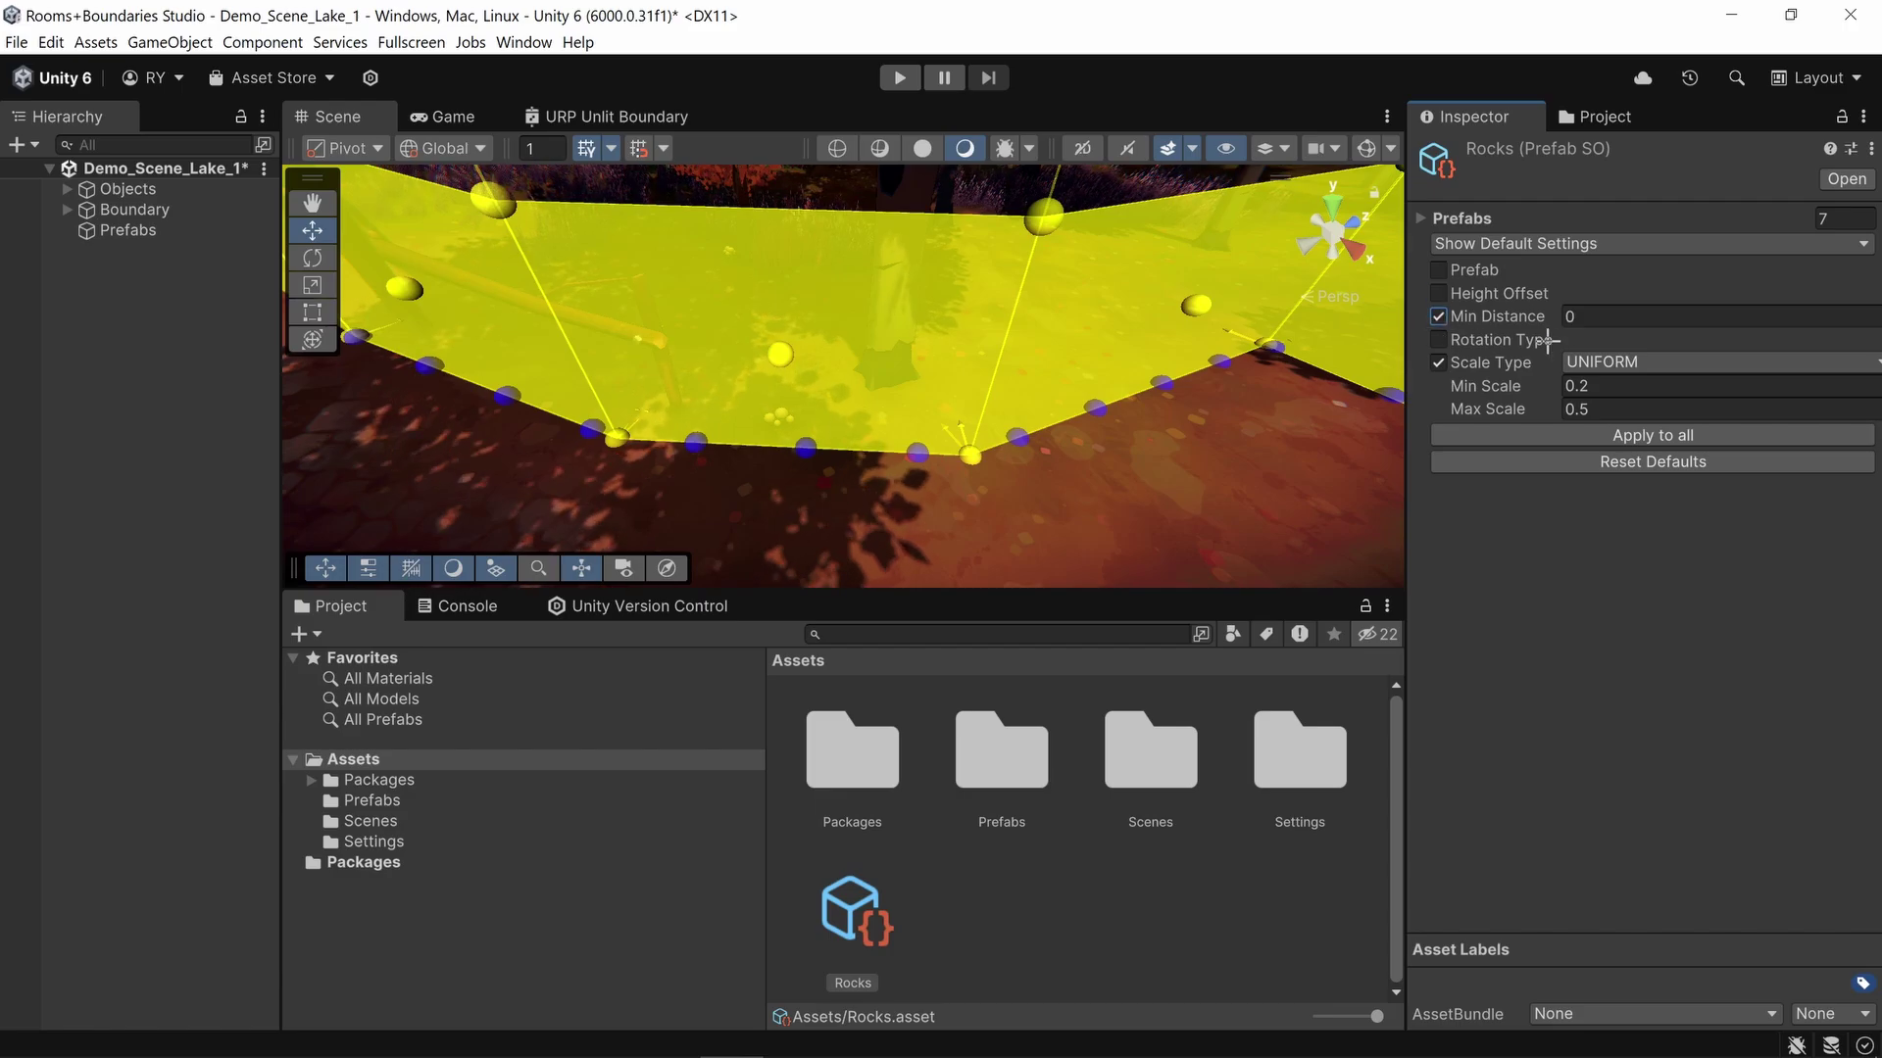
{"action": "left_click_drag", "start_coordinate": [1533, 313], "coordinate": [1607, 315]}
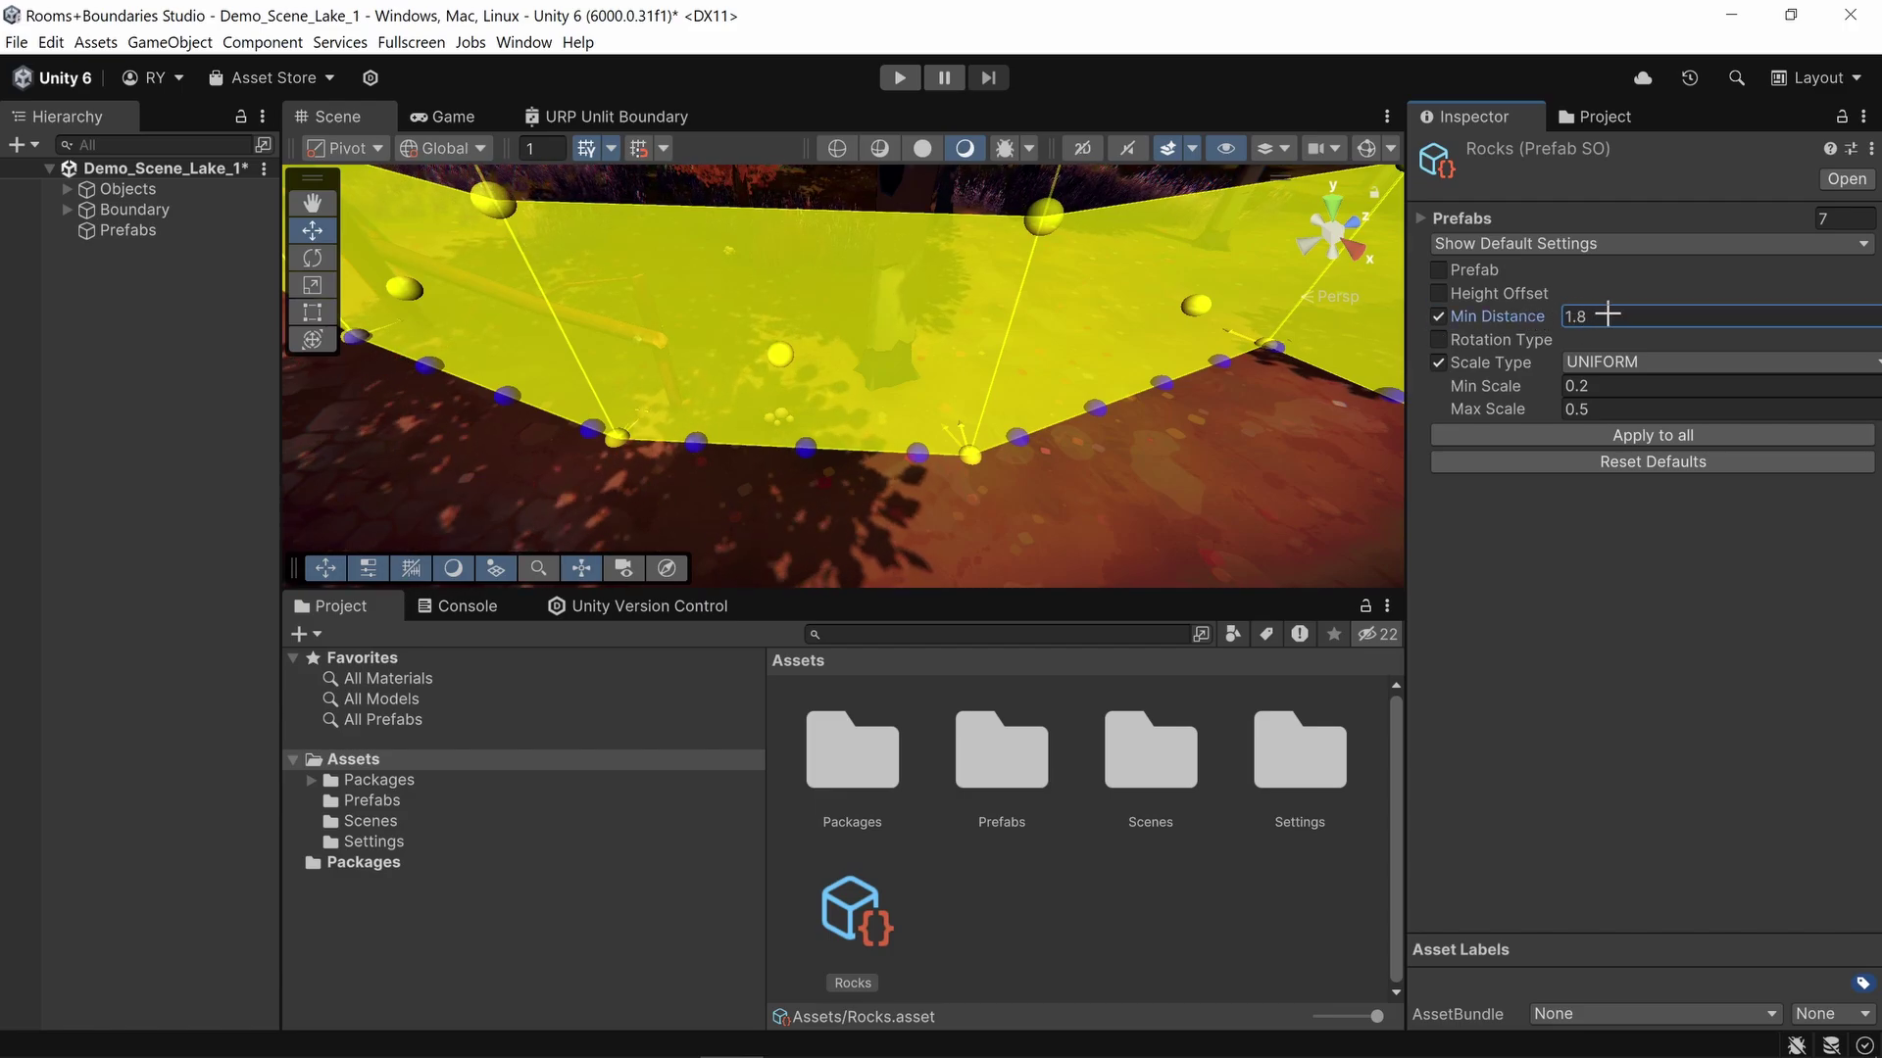
{"action": "left_click", "coordinate": [1442, 314]}
Step: Reset the Min Distance of TFF_Rock_Medium_01A and TFF_Rock_Medium_02A in the Rocks prefab list
{"action": "left_click", "coordinate": [1423, 220]}
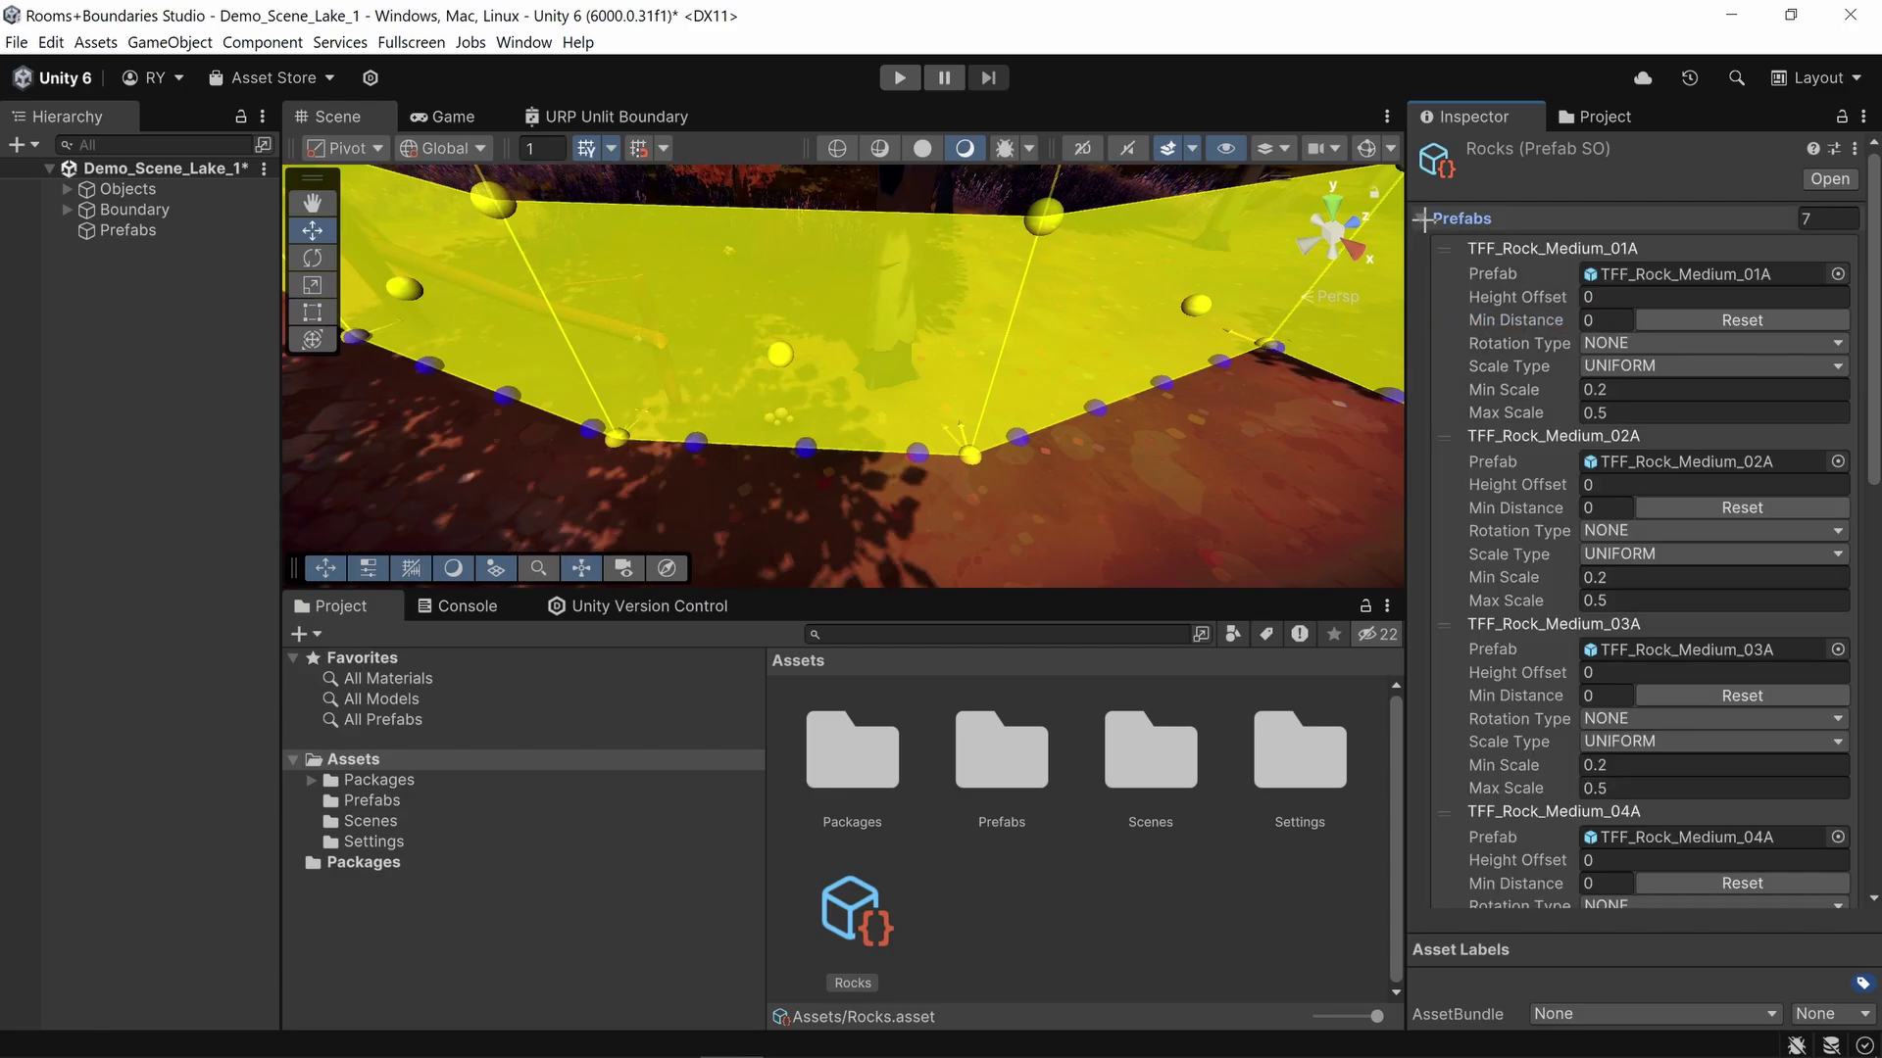
{"action": "left_click", "coordinate": [1730, 312]}
{"action": "left_click", "coordinate": [1717, 507]}
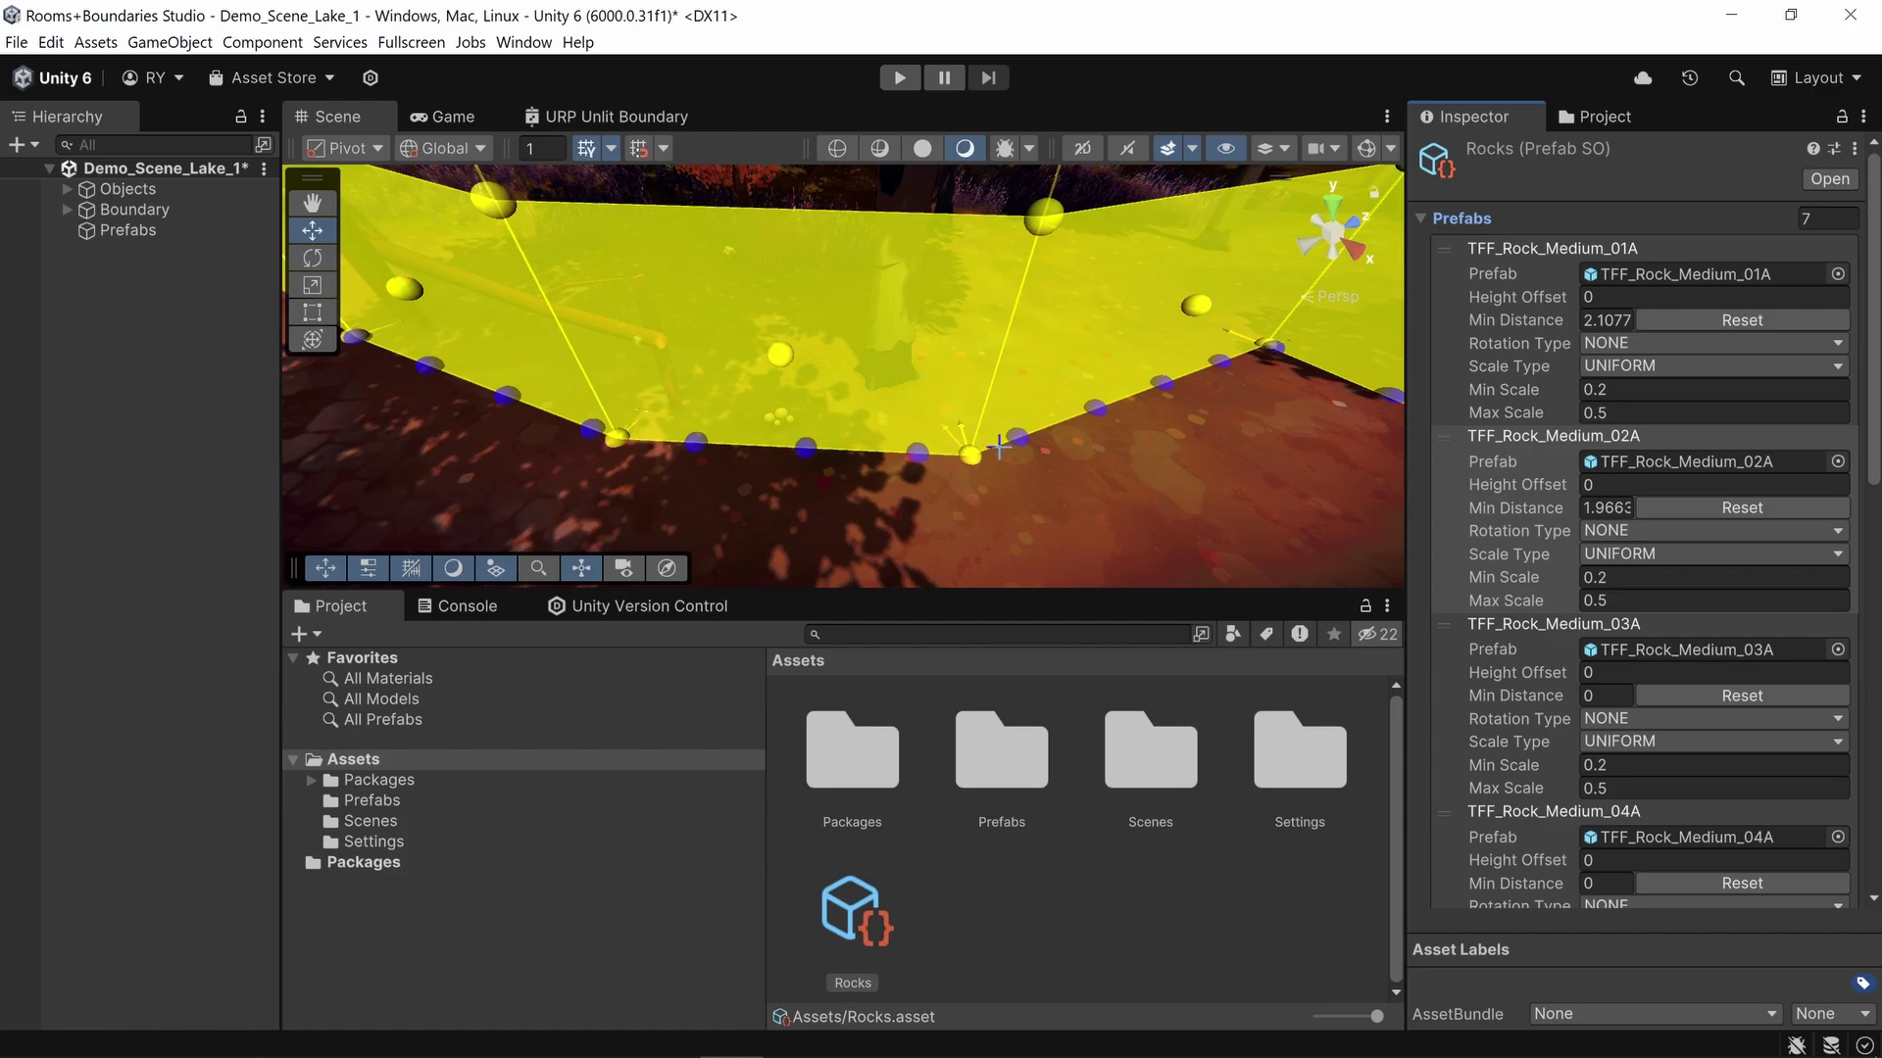
{"action": "left_click", "coordinate": [1422, 220]}
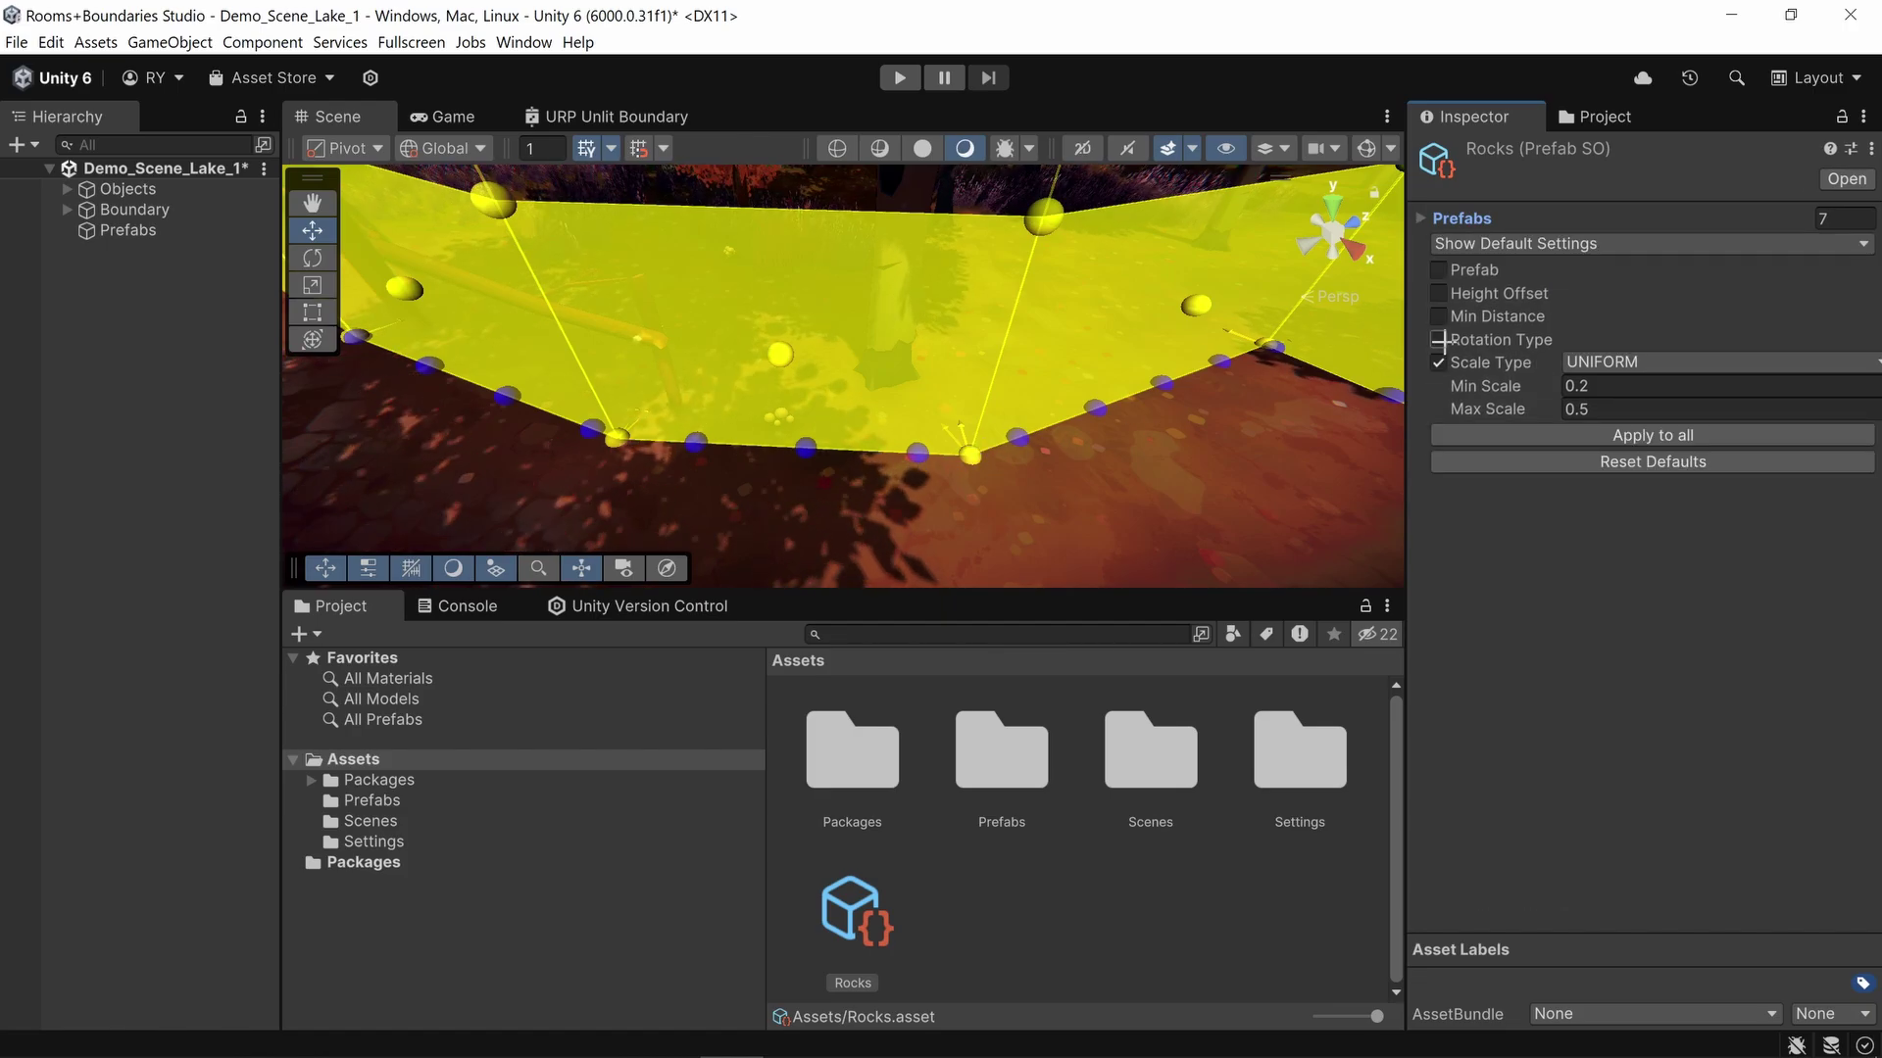
Step: Enable a RANDOM default rotation from -180 to 180 for the Rocks prefabs and apply it to all
{"action": "left_click", "coordinate": [1438, 341]}
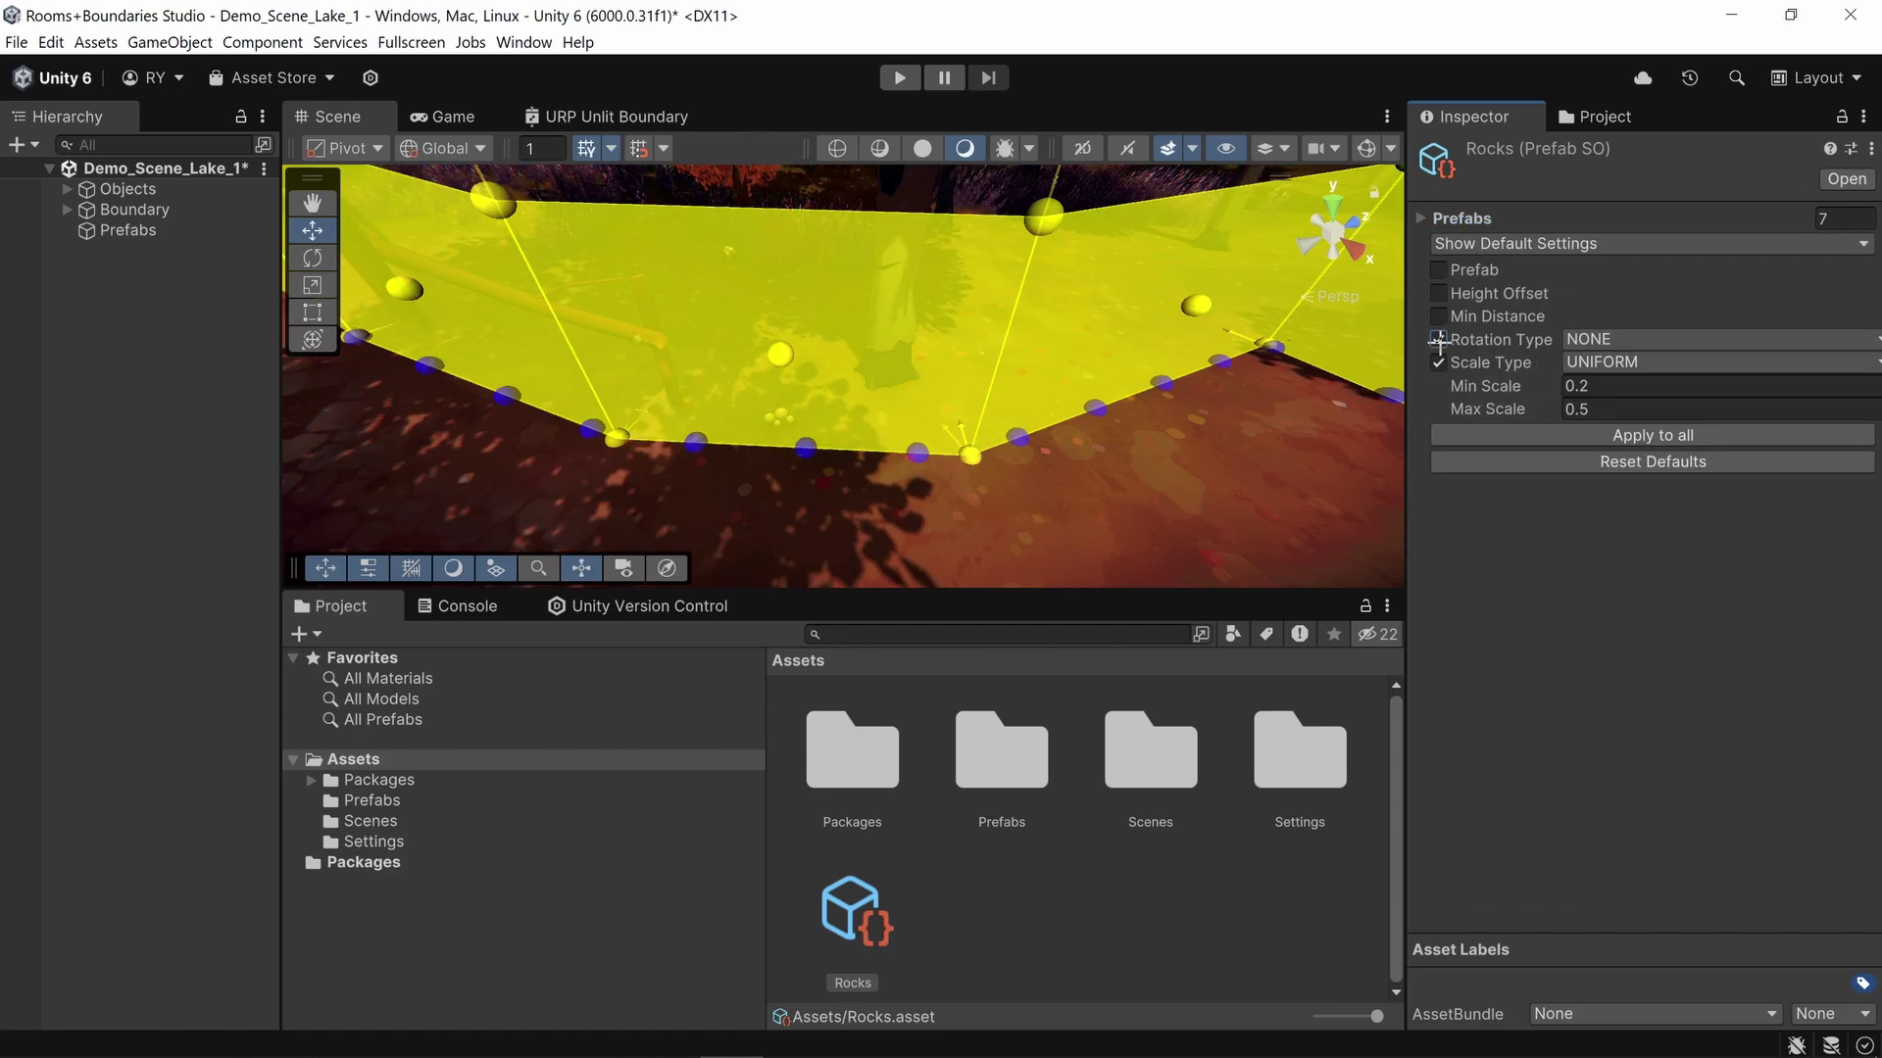
{"action": "left_click", "coordinate": [1615, 340]}
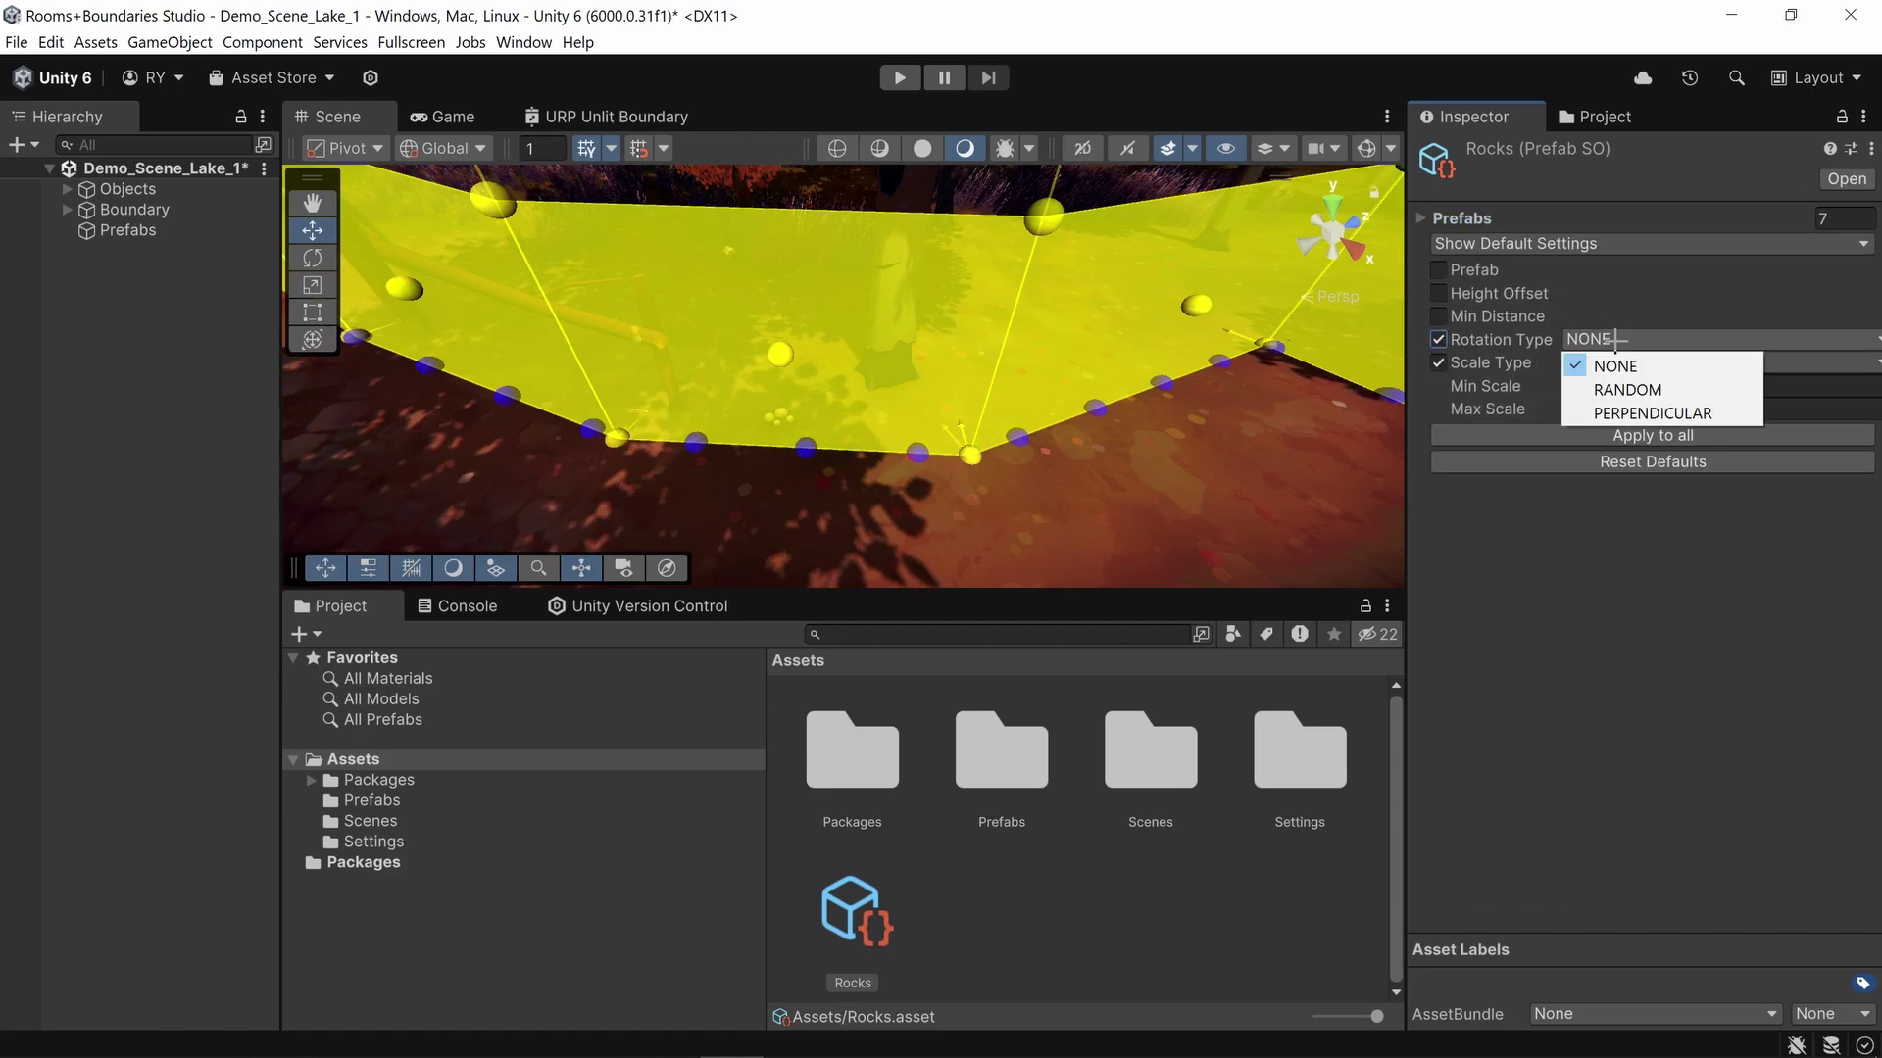
{"action": "left_click", "coordinate": [1654, 390]}
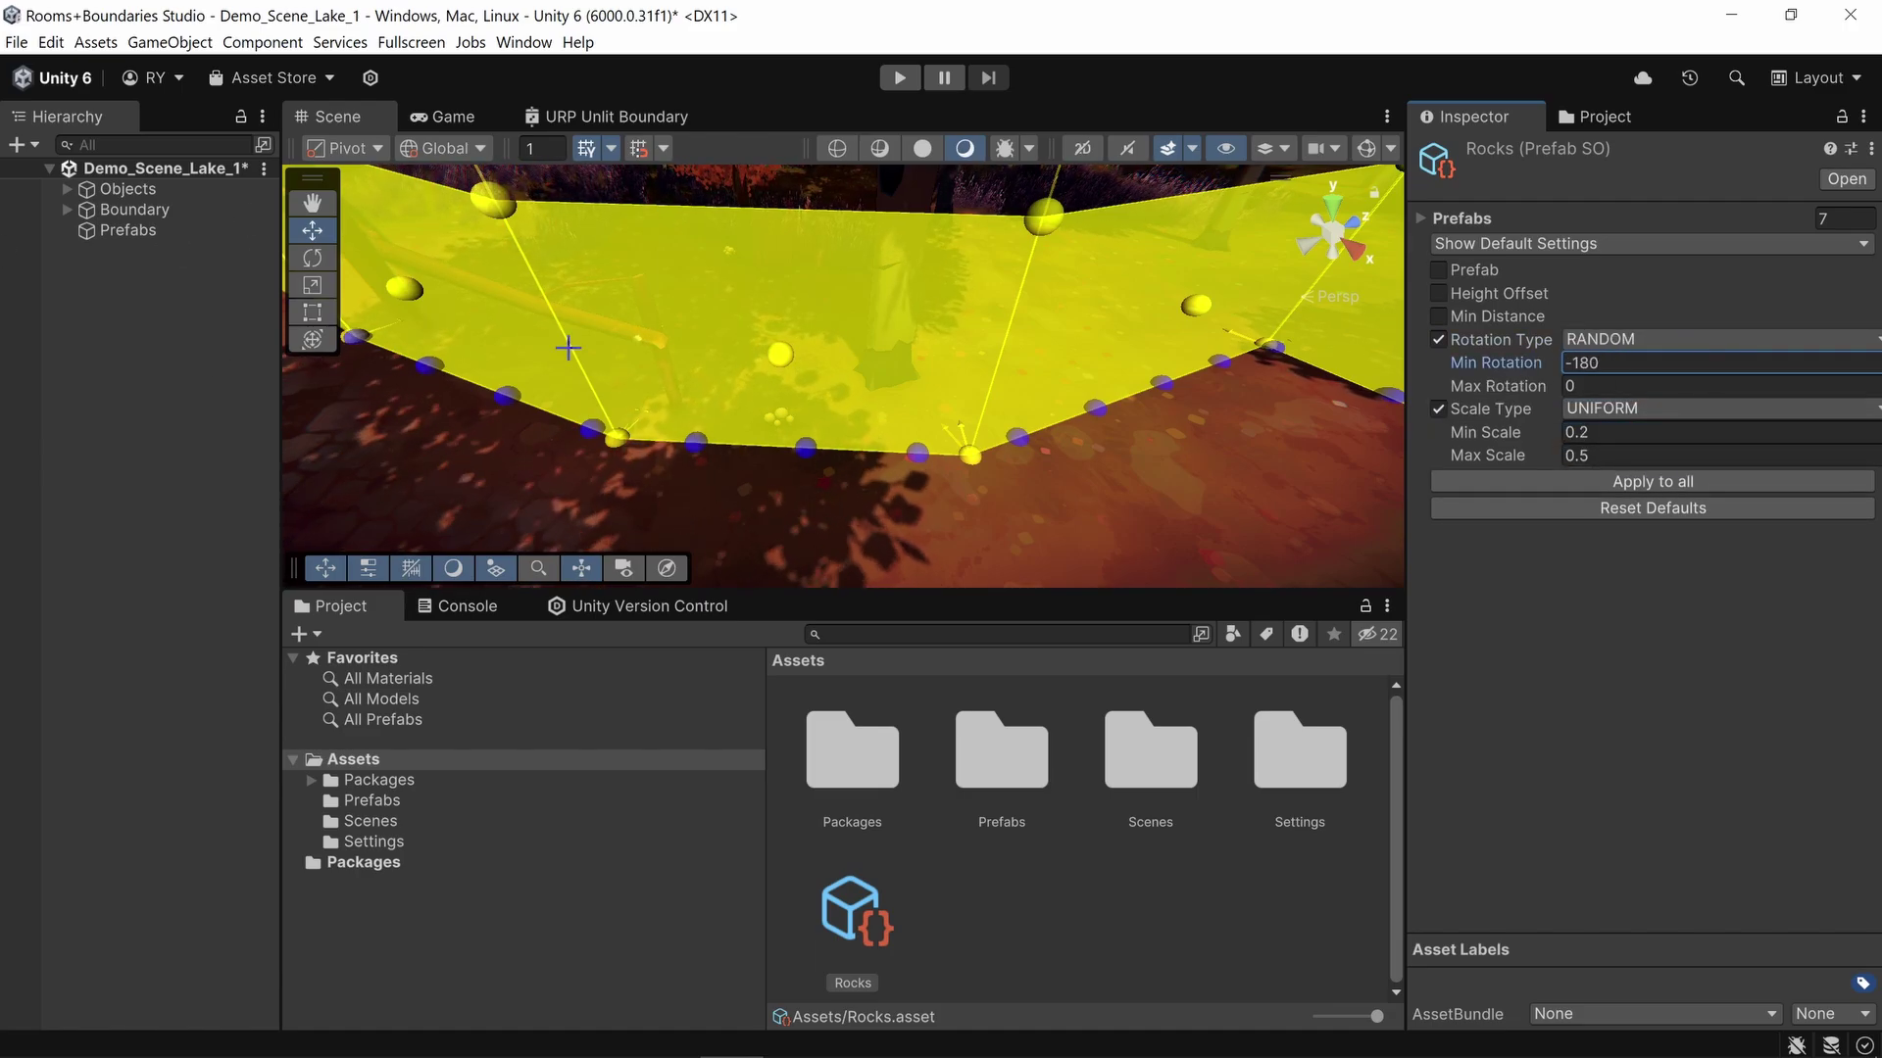
{"action": "key", "text": "Tab"}
{"action": "type", "text": "18"}
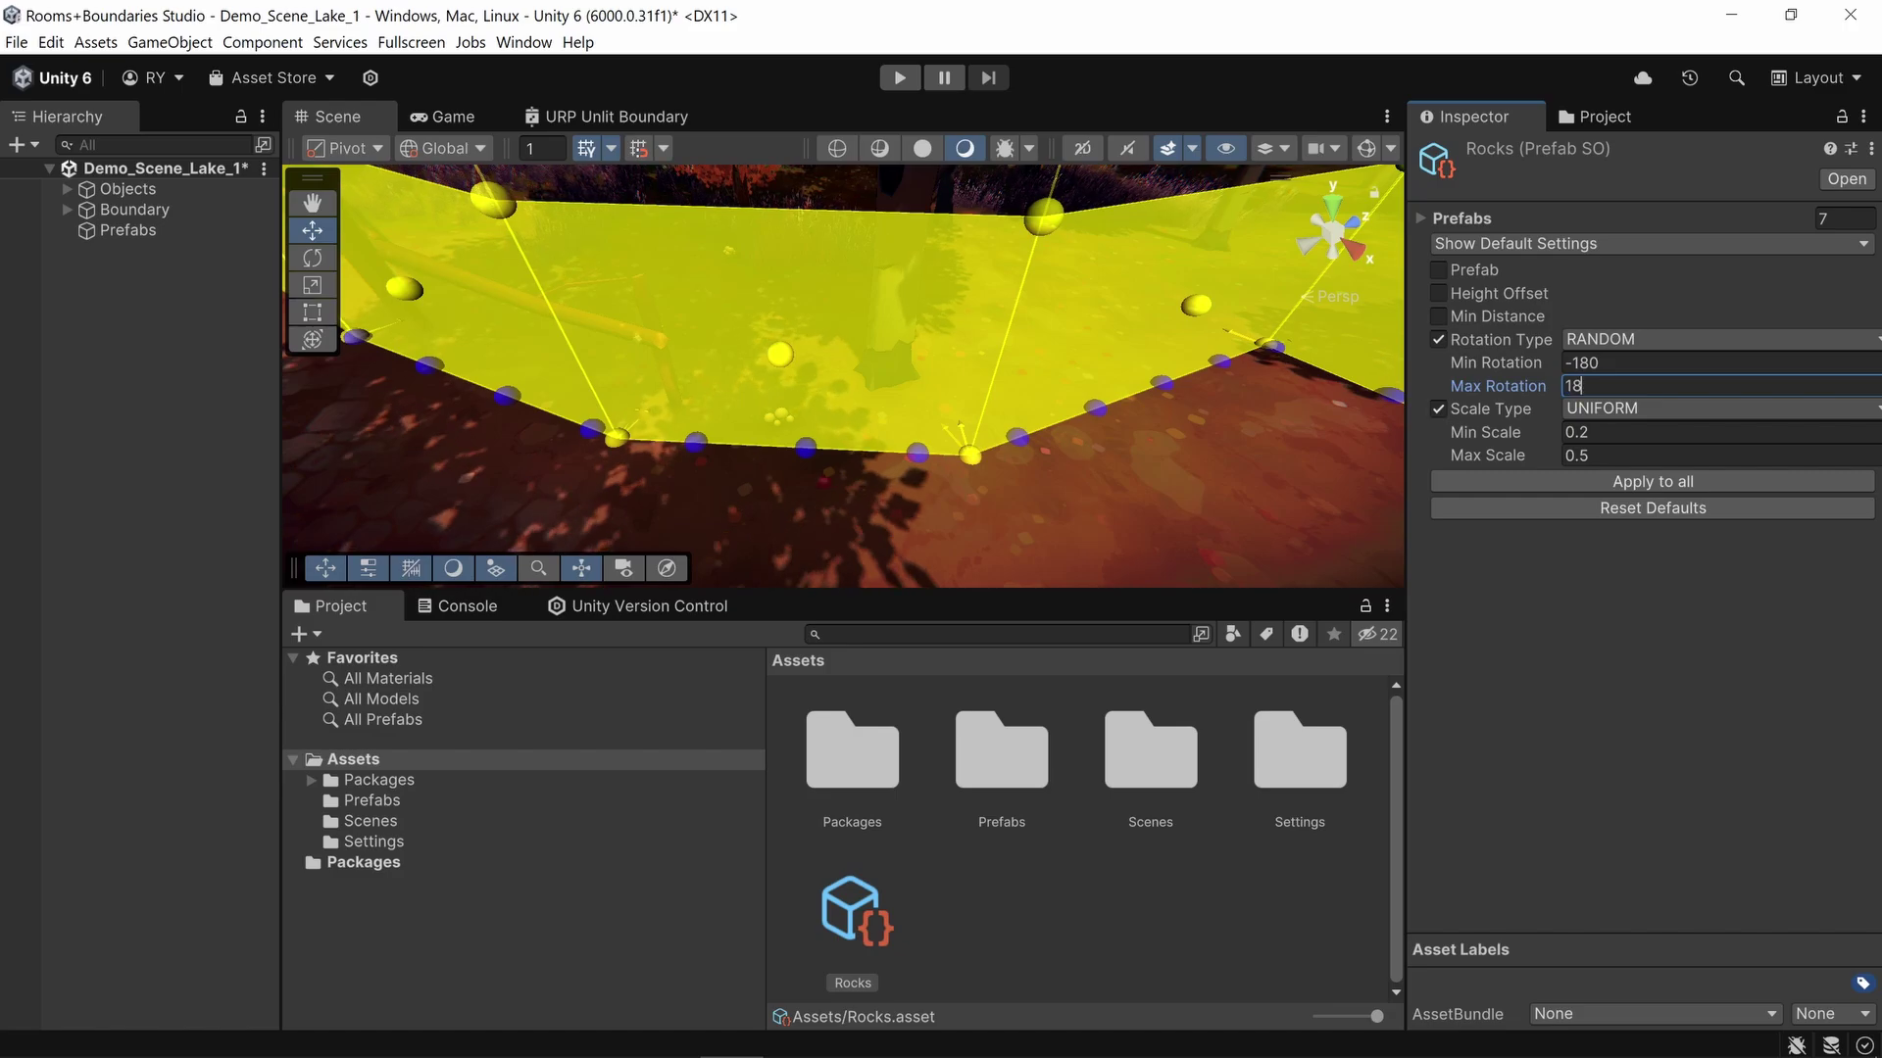
{"action": "type", "text": "0"}
{"action": "left_click", "coordinate": [1674, 477]}
Step: Spawn the rocks along the Boundary and expand the Prefabs parent object to list them
{"action": "left_click", "coordinate": [134, 210]}
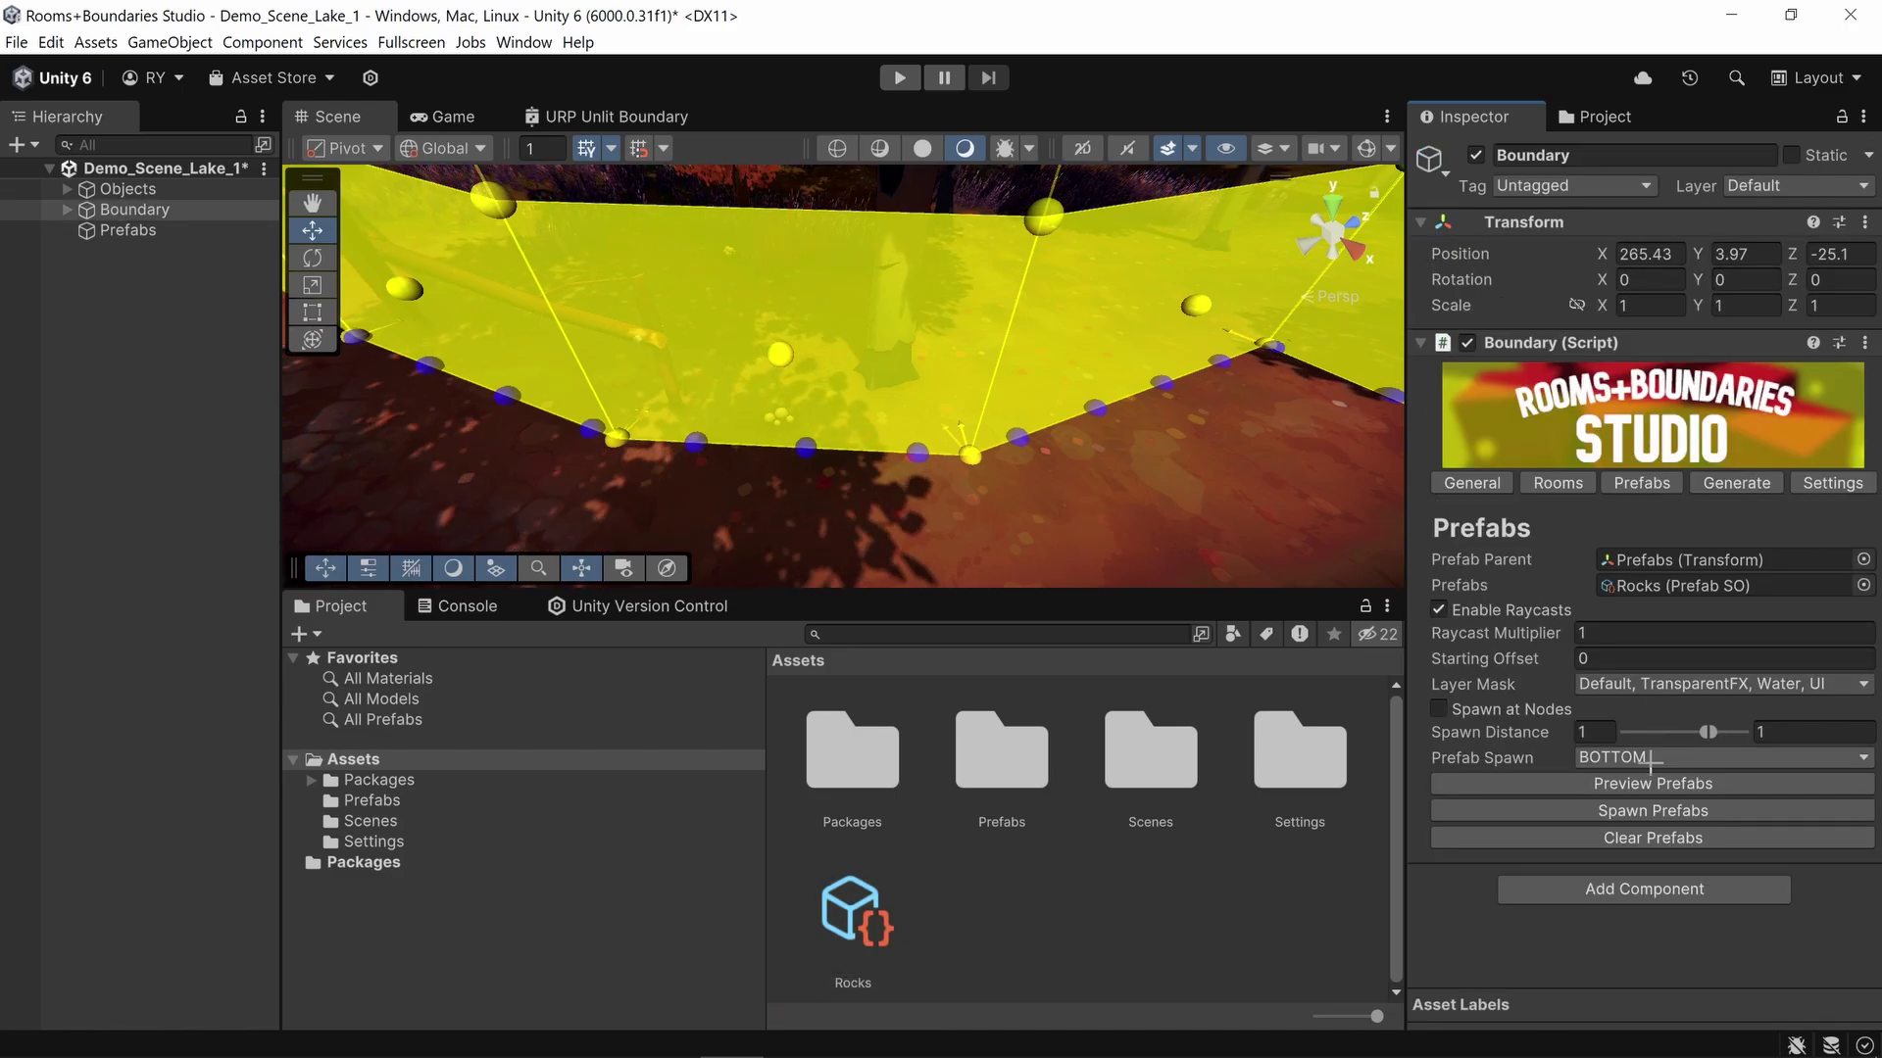
{"action": "right_click_drag", "start_coordinate": [784, 294], "coordinate": [765, 191]}
{"action": "left_click", "coordinate": [67, 231]}
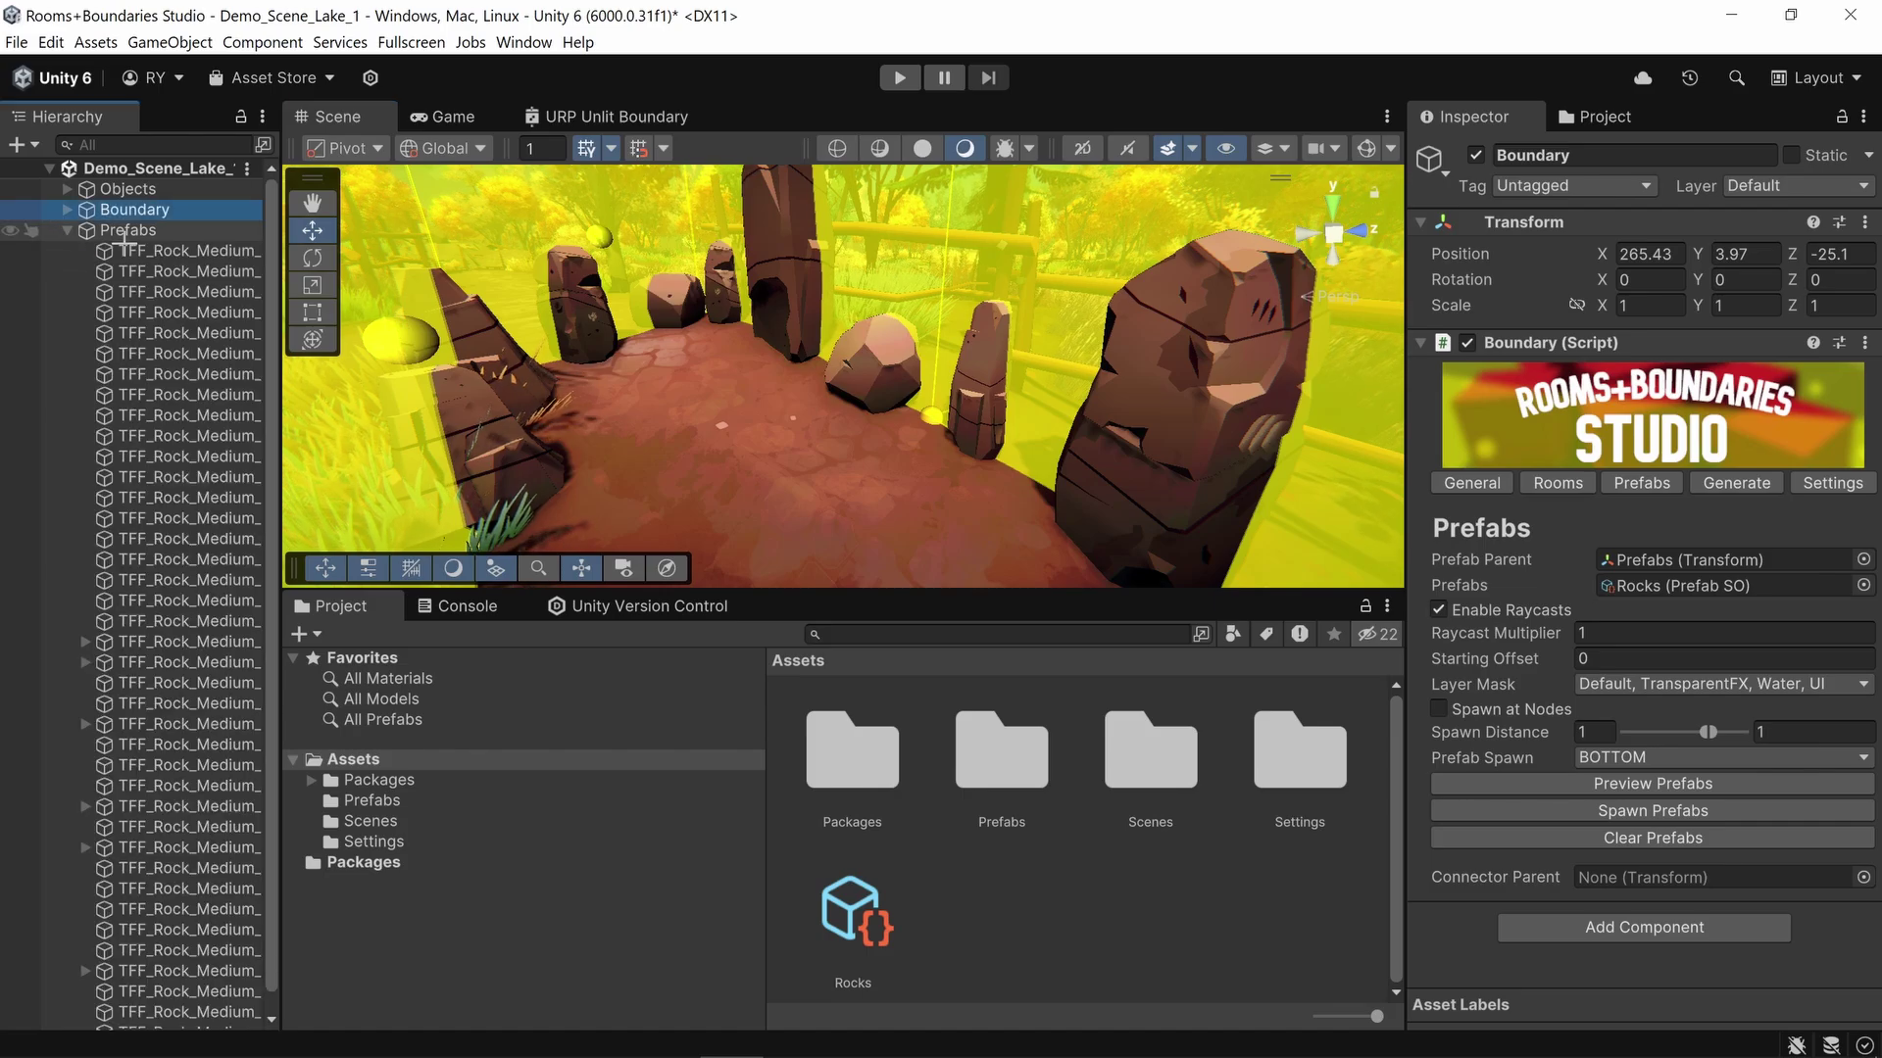
Step: Go through the spawned rocks one by one and compare their Y rotation values
{"action": "left_click", "coordinate": [126, 251]}
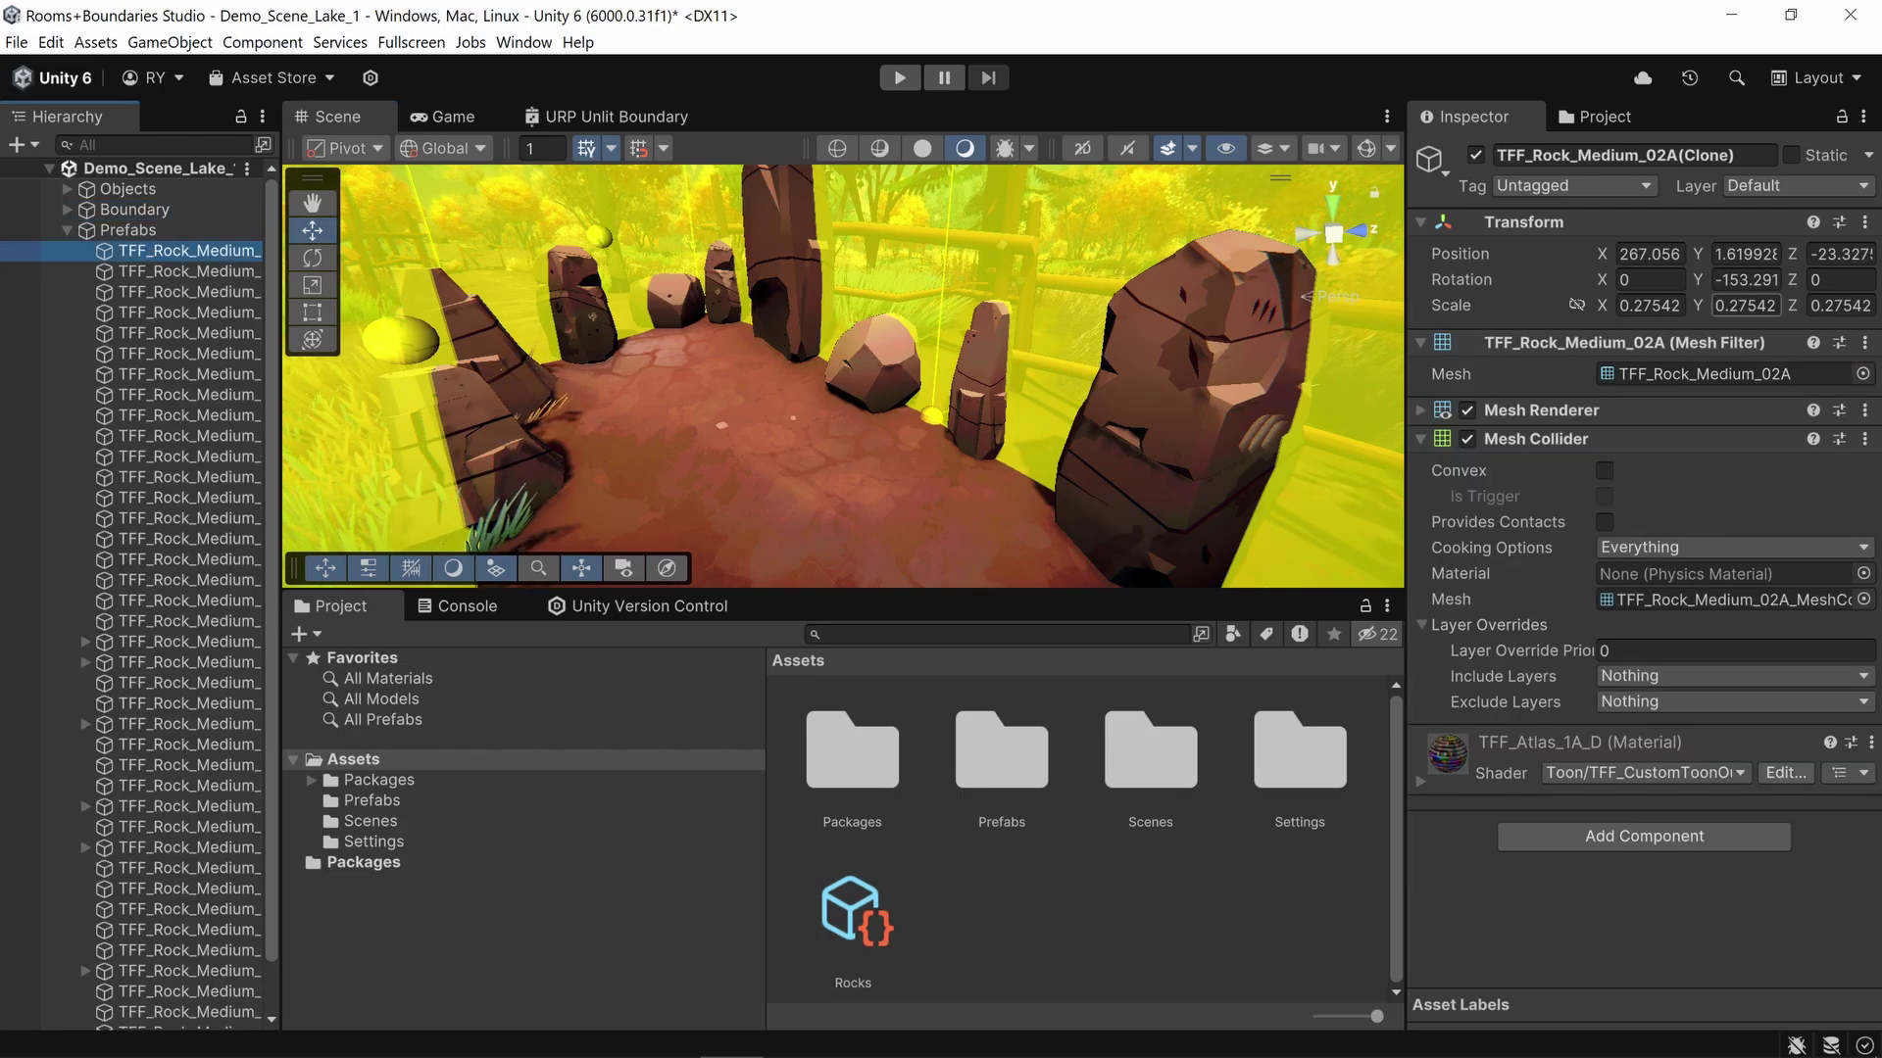
{"action": "key", "text": "Down"}
{"action": "key", "text": "Down"}
{"action": "key", "text": "Down"}
{"action": "key", "text": "Down"}
{"action": "key", "text": "Down"}
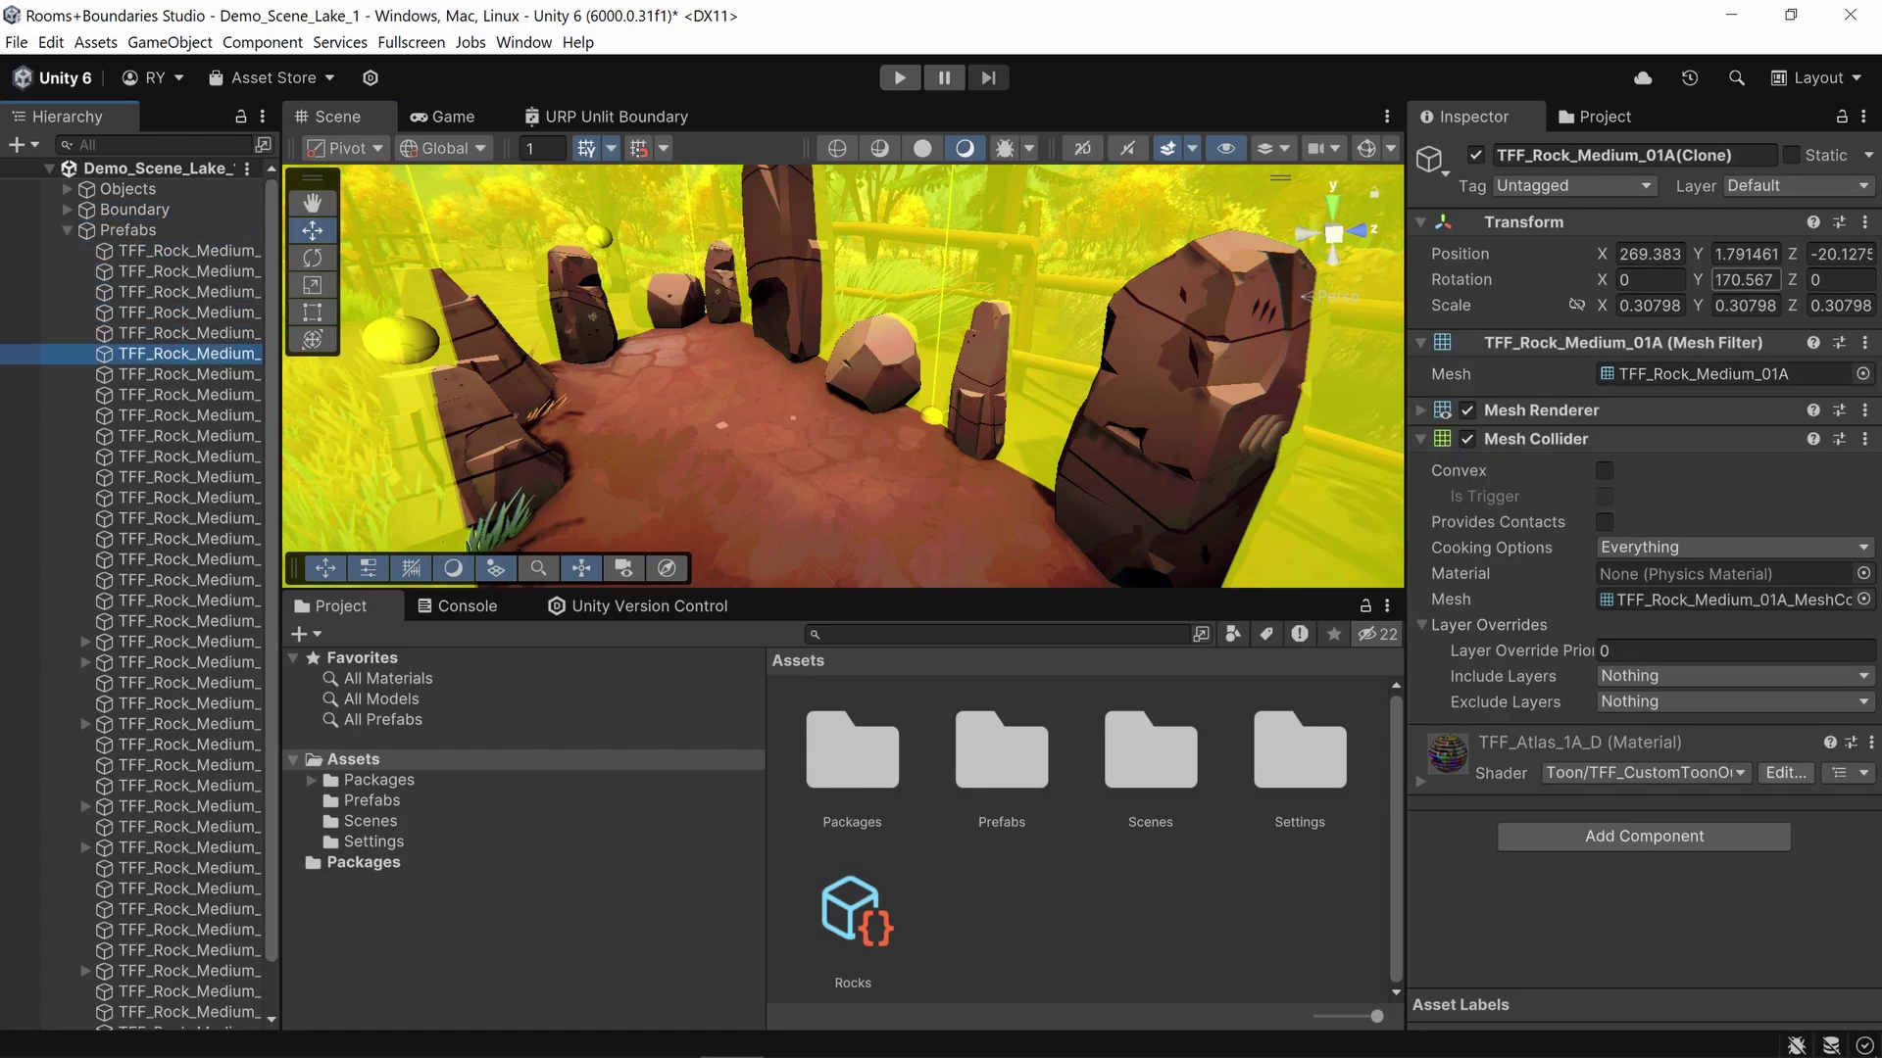
{"action": "key", "text": "Down"}
{"action": "key", "text": "Down"}
{"action": "key", "text": "Down"}
{"action": "key", "text": "Down"}
{"action": "key", "text": "Down"}
{"action": "key", "text": "Down"}
{"action": "key", "text": "Down"}
{"action": "key", "text": "Down"}
{"action": "key", "text": "Down"}
{"action": "key", "text": "Down"}
{"action": "key", "text": "Down"}
{"action": "key", "text": "Down"}
{"action": "key", "text": "Down"}
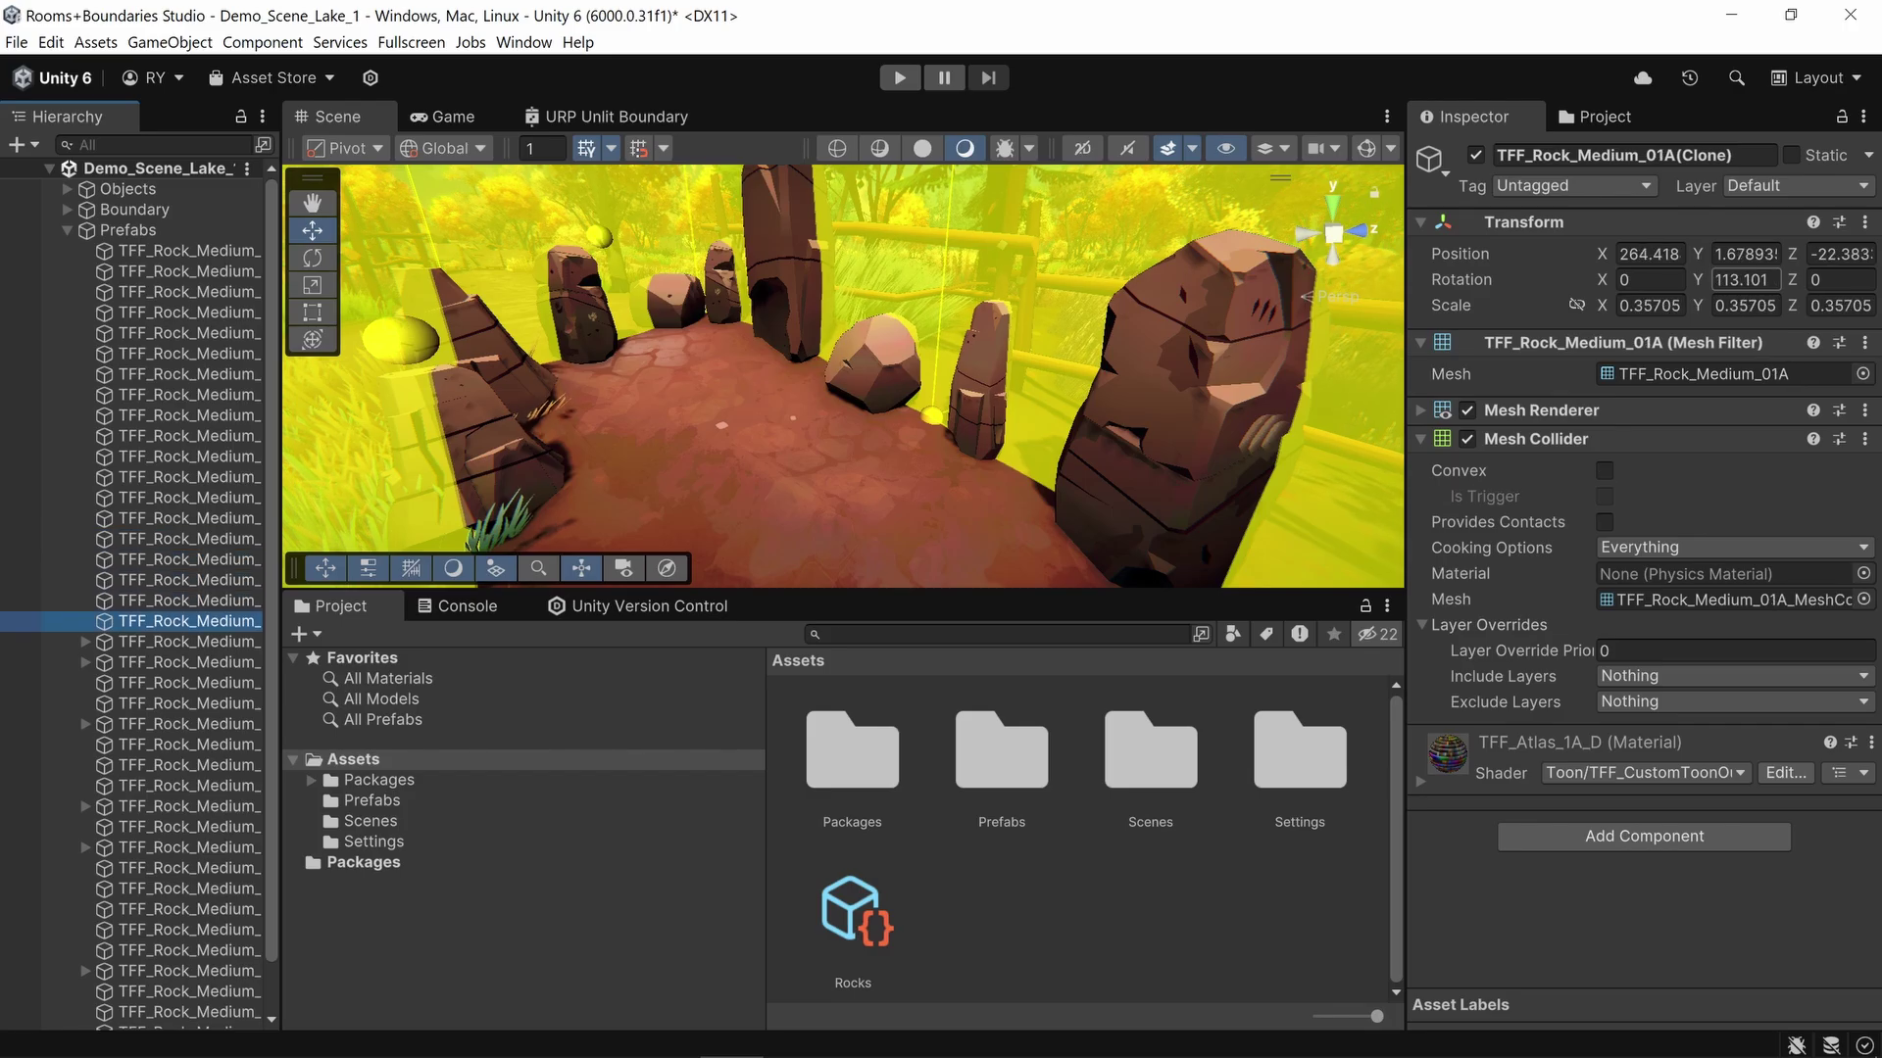
Step: Clear all the spawned rocks from the Boundary
{"action": "right_click_drag", "start_coordinate": [1392, 372], "coordinate": [1176, 490]}
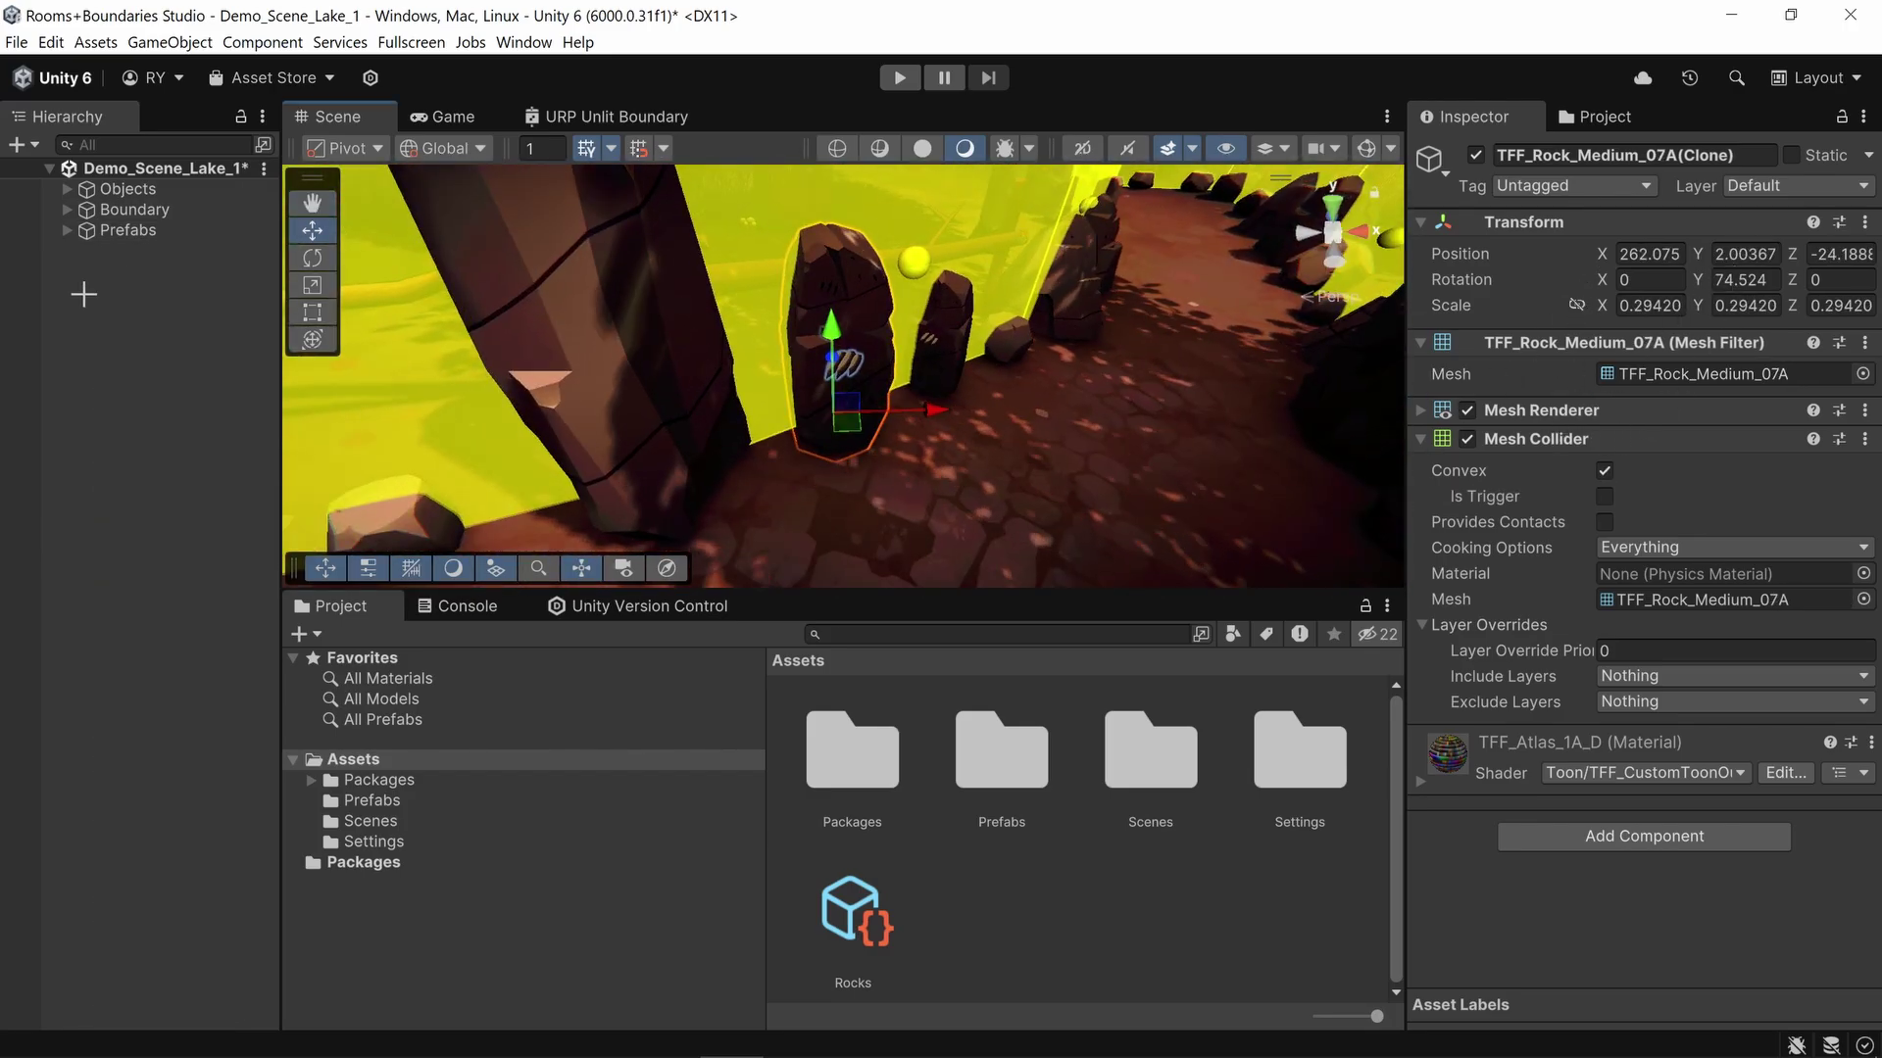
{"action": "left_click", "coordinate": [134, 209]}
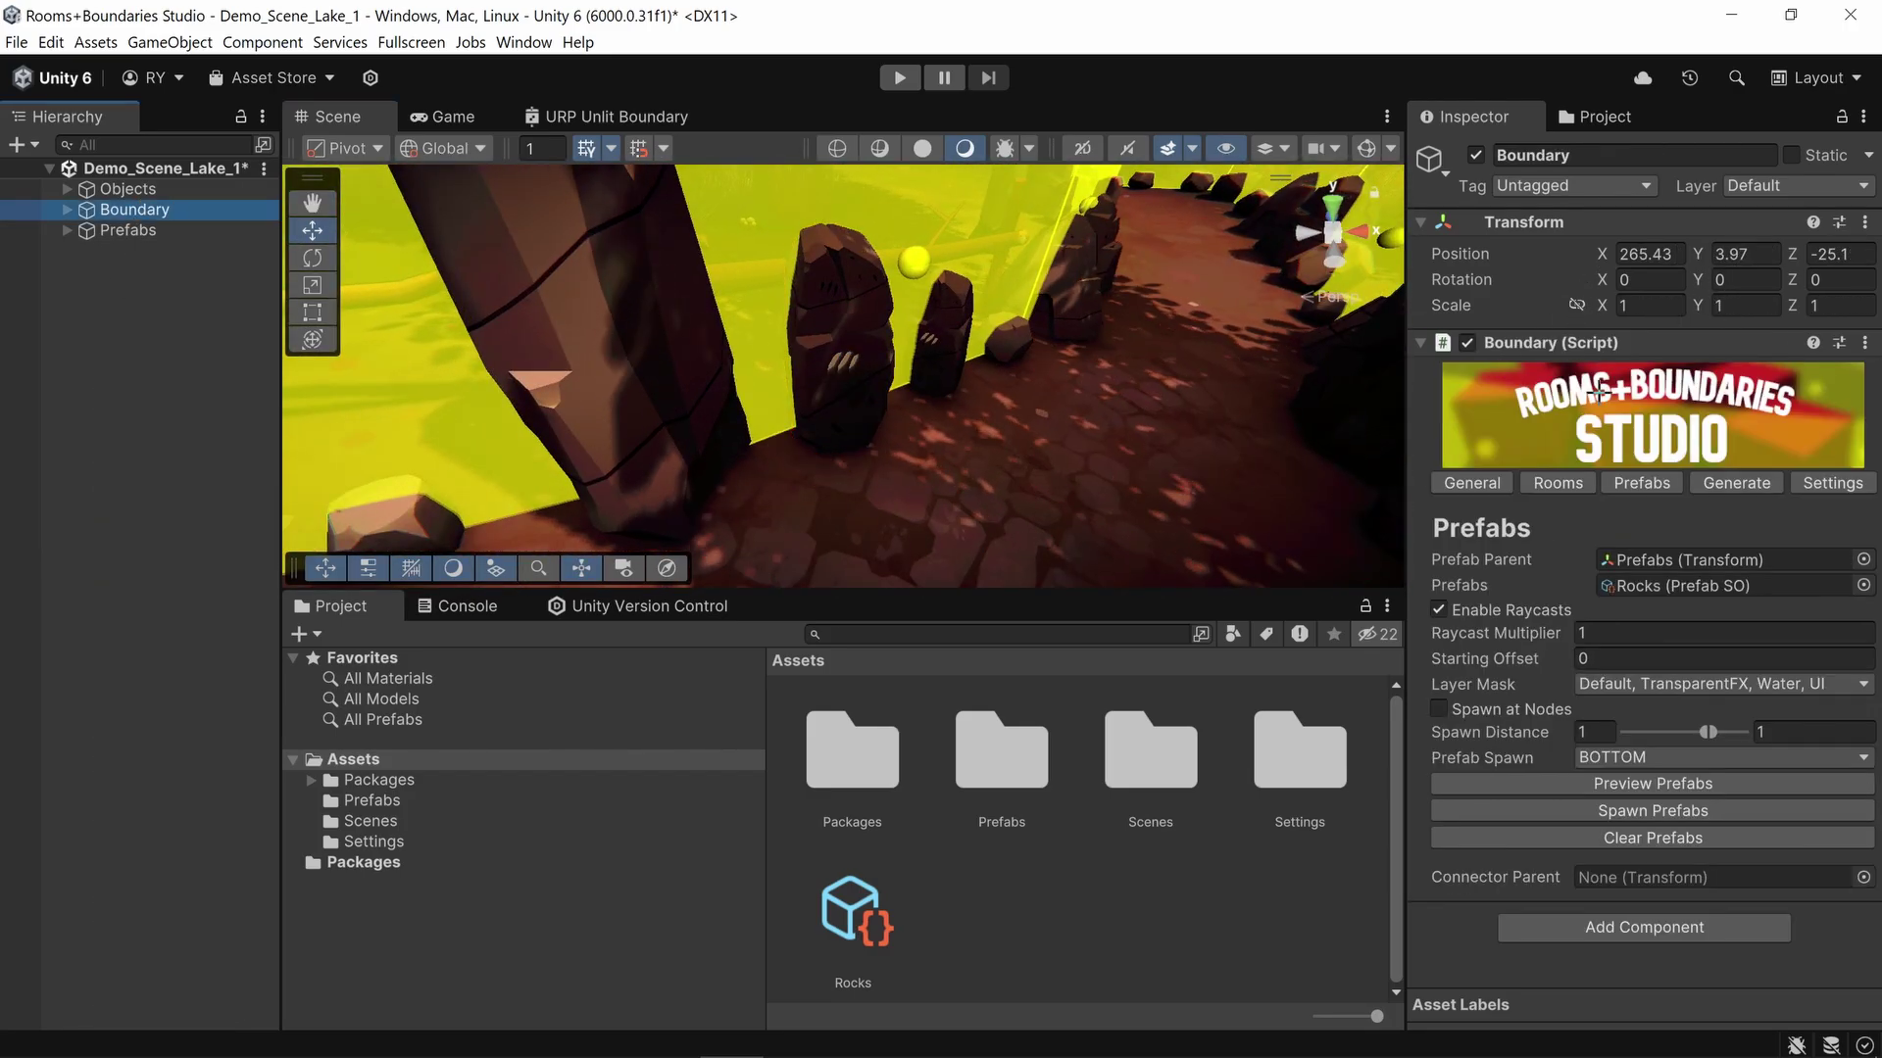
{"action": "left_click", "coordinate": [1666, 838]}
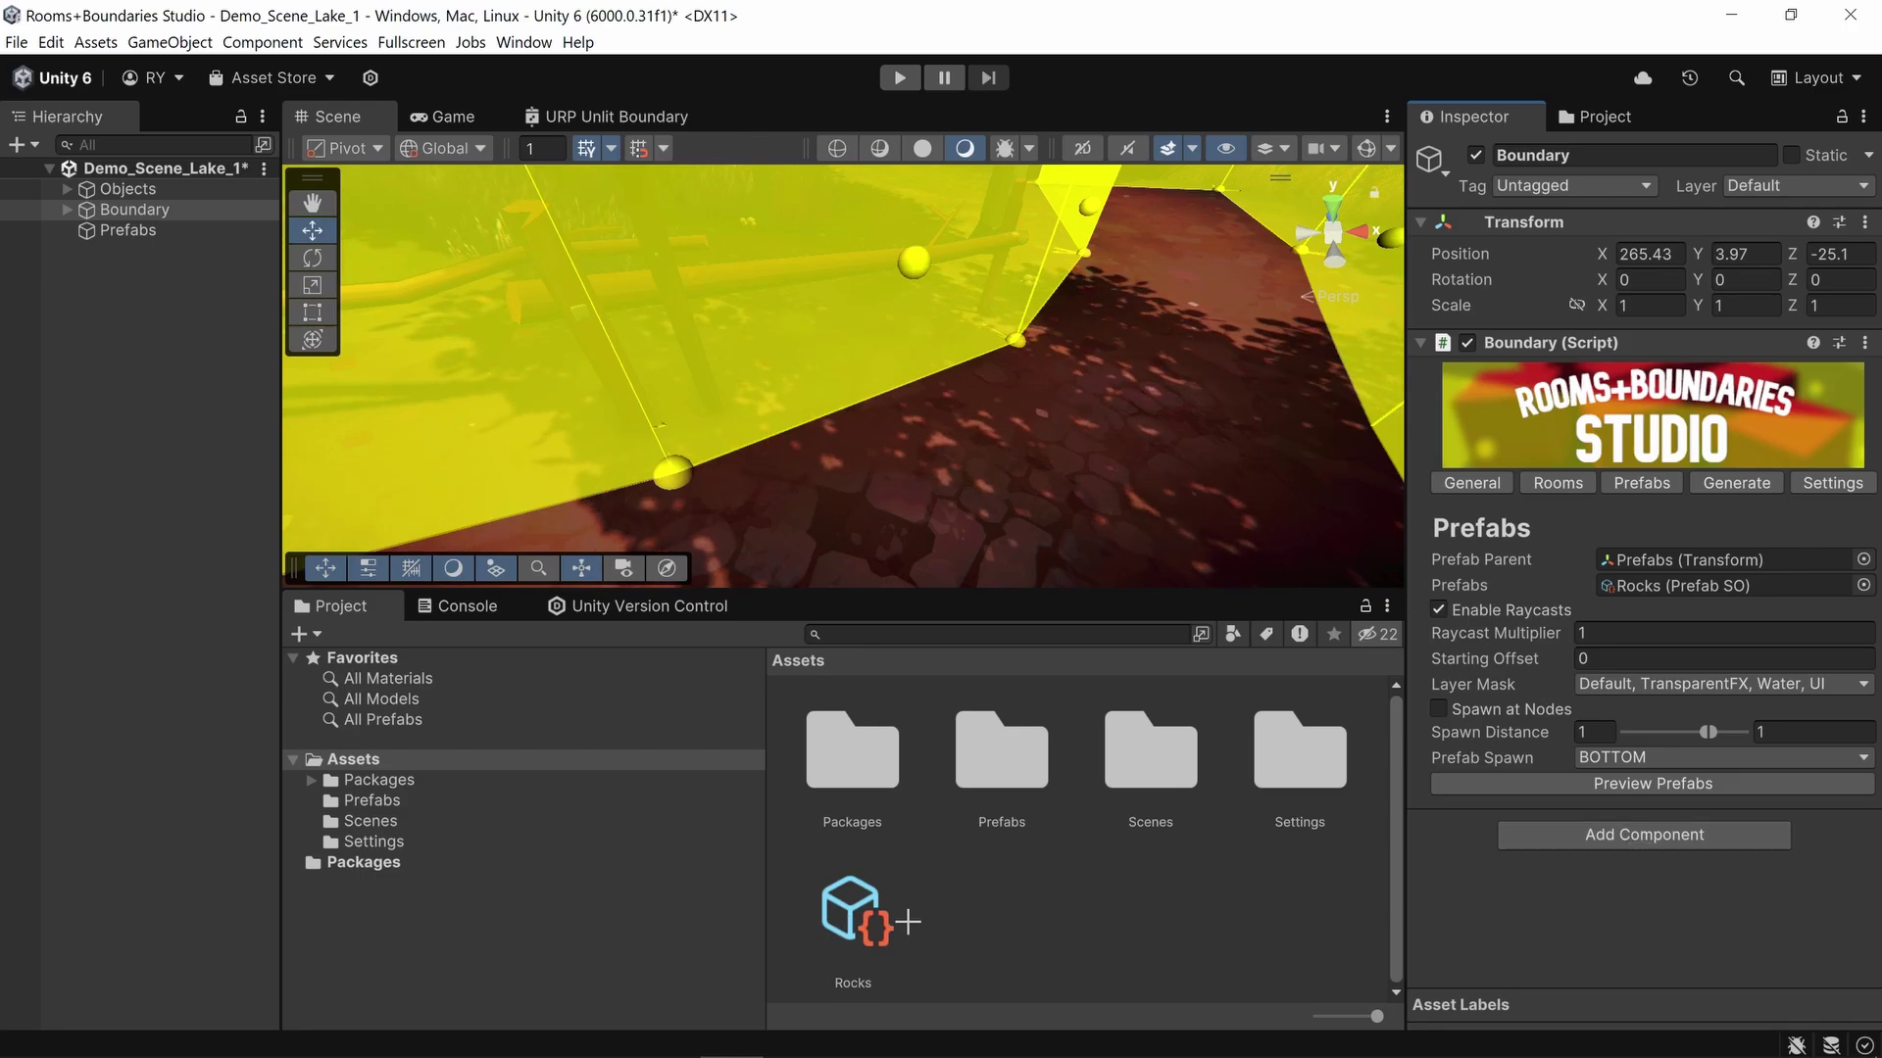
Step: Create a Rooms+Boundaries Prefab SO asset named Fence Posts in the Assets folder
{"action": "right_click", "coordinate": [943, 887]}
{"action": "mouse_move", "coordinate": [1019, 327]}
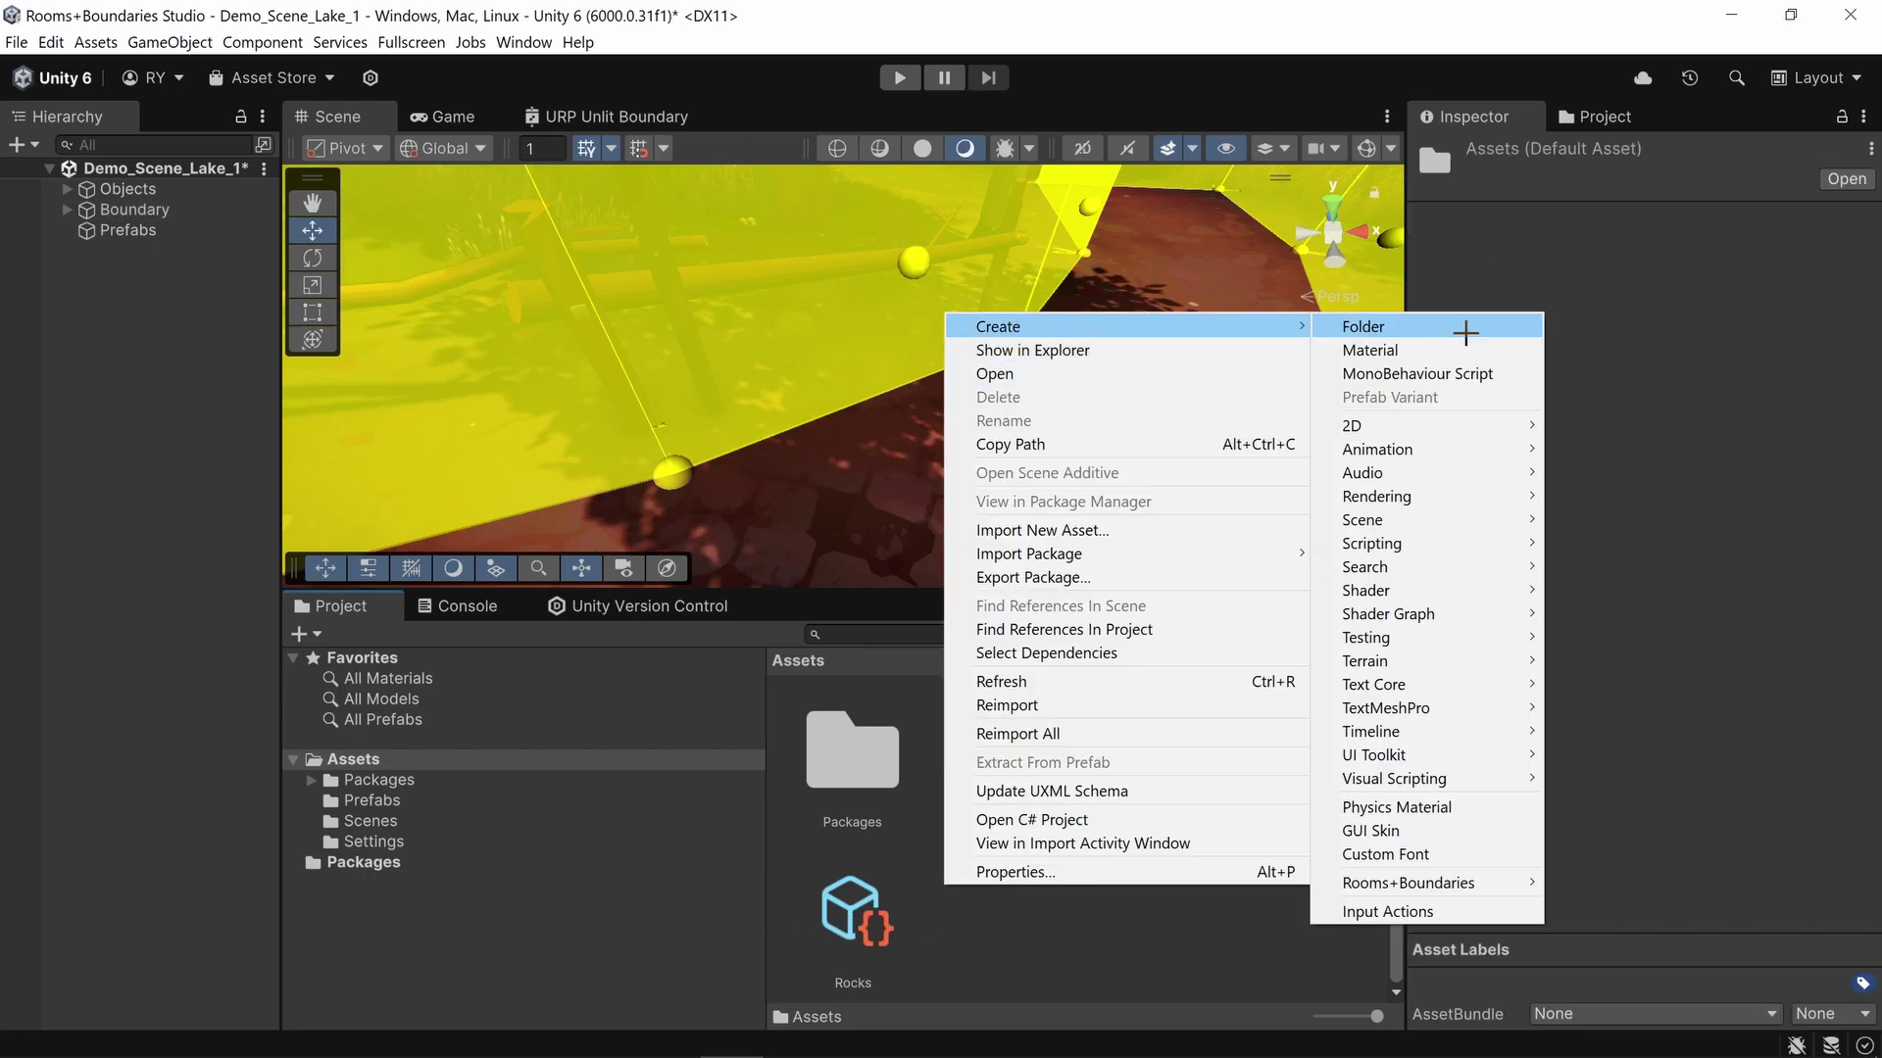
{"action": "mouse_move", "coordinate": [1430, 883]}
{"action": "left_click", "coordinate": [1597, 878]}
Step: Add the Post 1 and Post 2 prefabs to the Prefabs list of Fence Posts
{"action": "double_click", "coordinate": [1145, 750]}
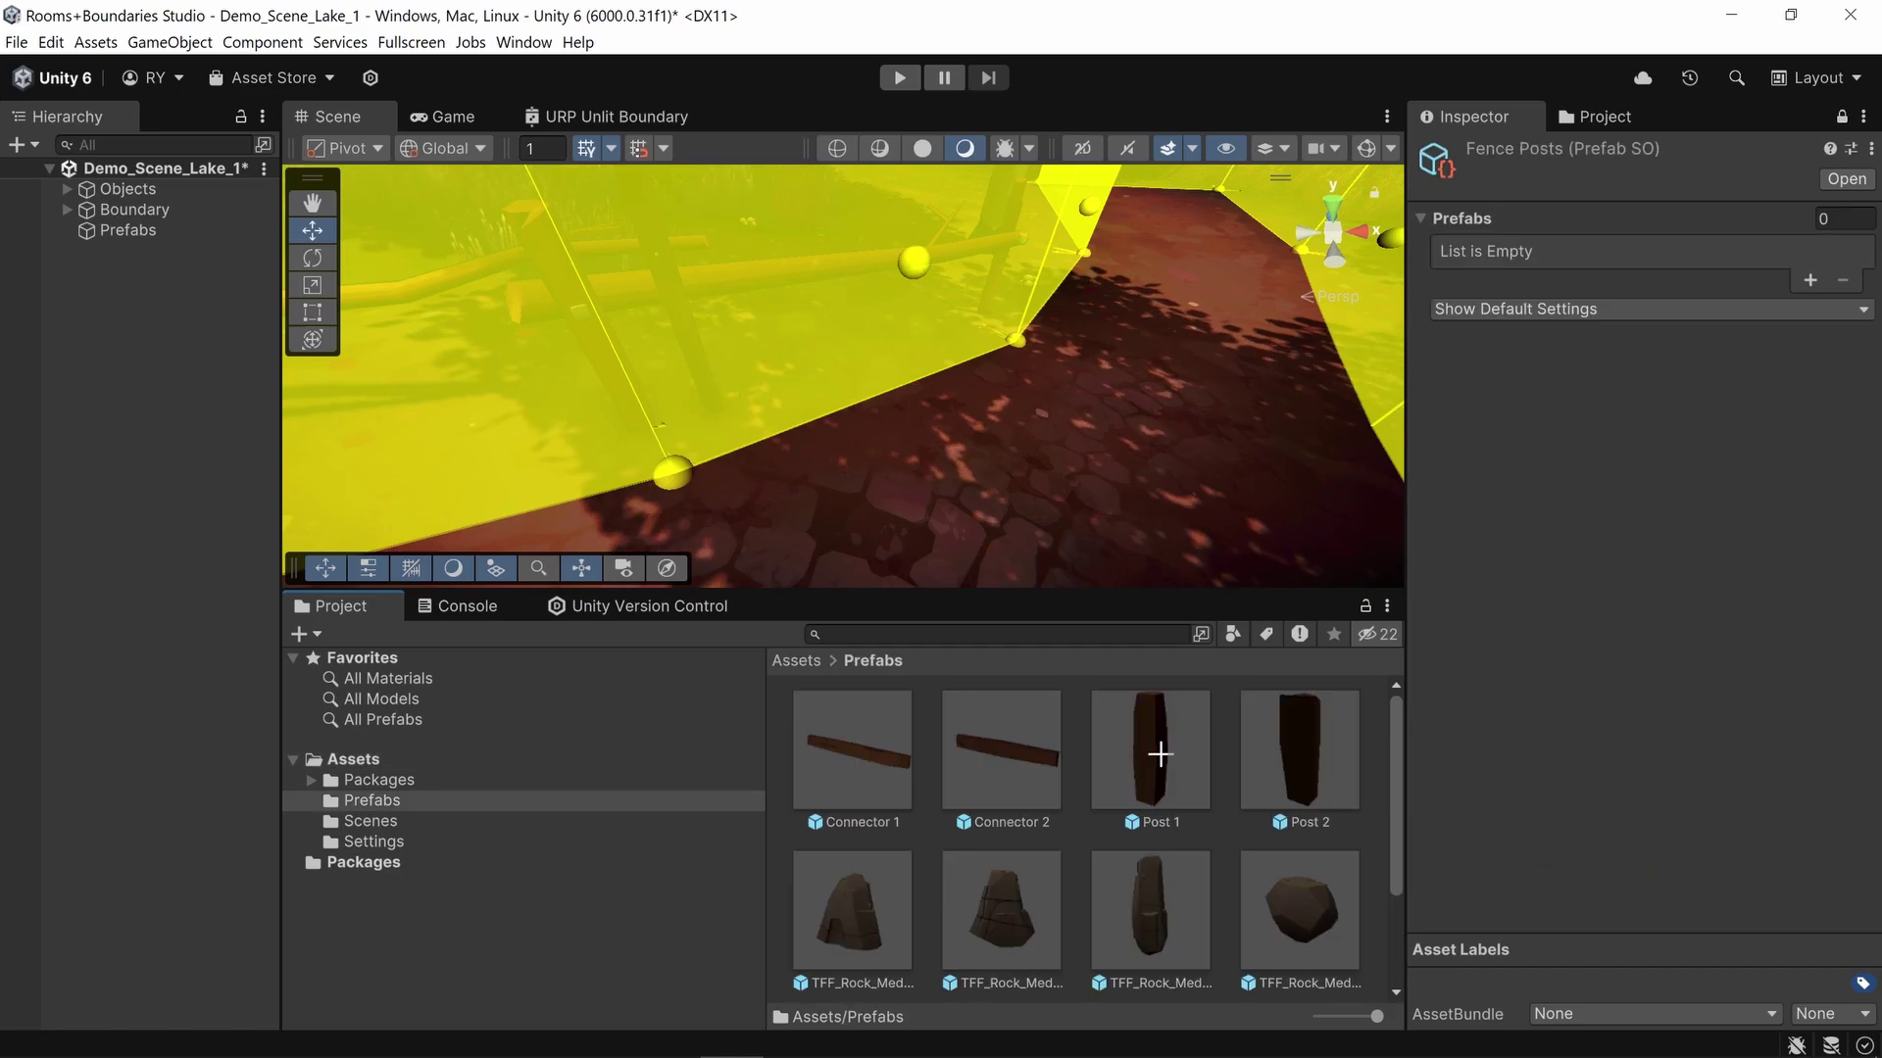
{"action": "left_click", "coordinate": [1810, 280]}
{"action": "left_click", "coordinate": [1810, 280]}
{"action": "left_click_drag", "start_coordinate": [1162, 753], "coordinate": [1622, 271]}
{"action": "left_click_drag", "start_coordinate": [1303, 731], "coordinate": [1664, 406]}
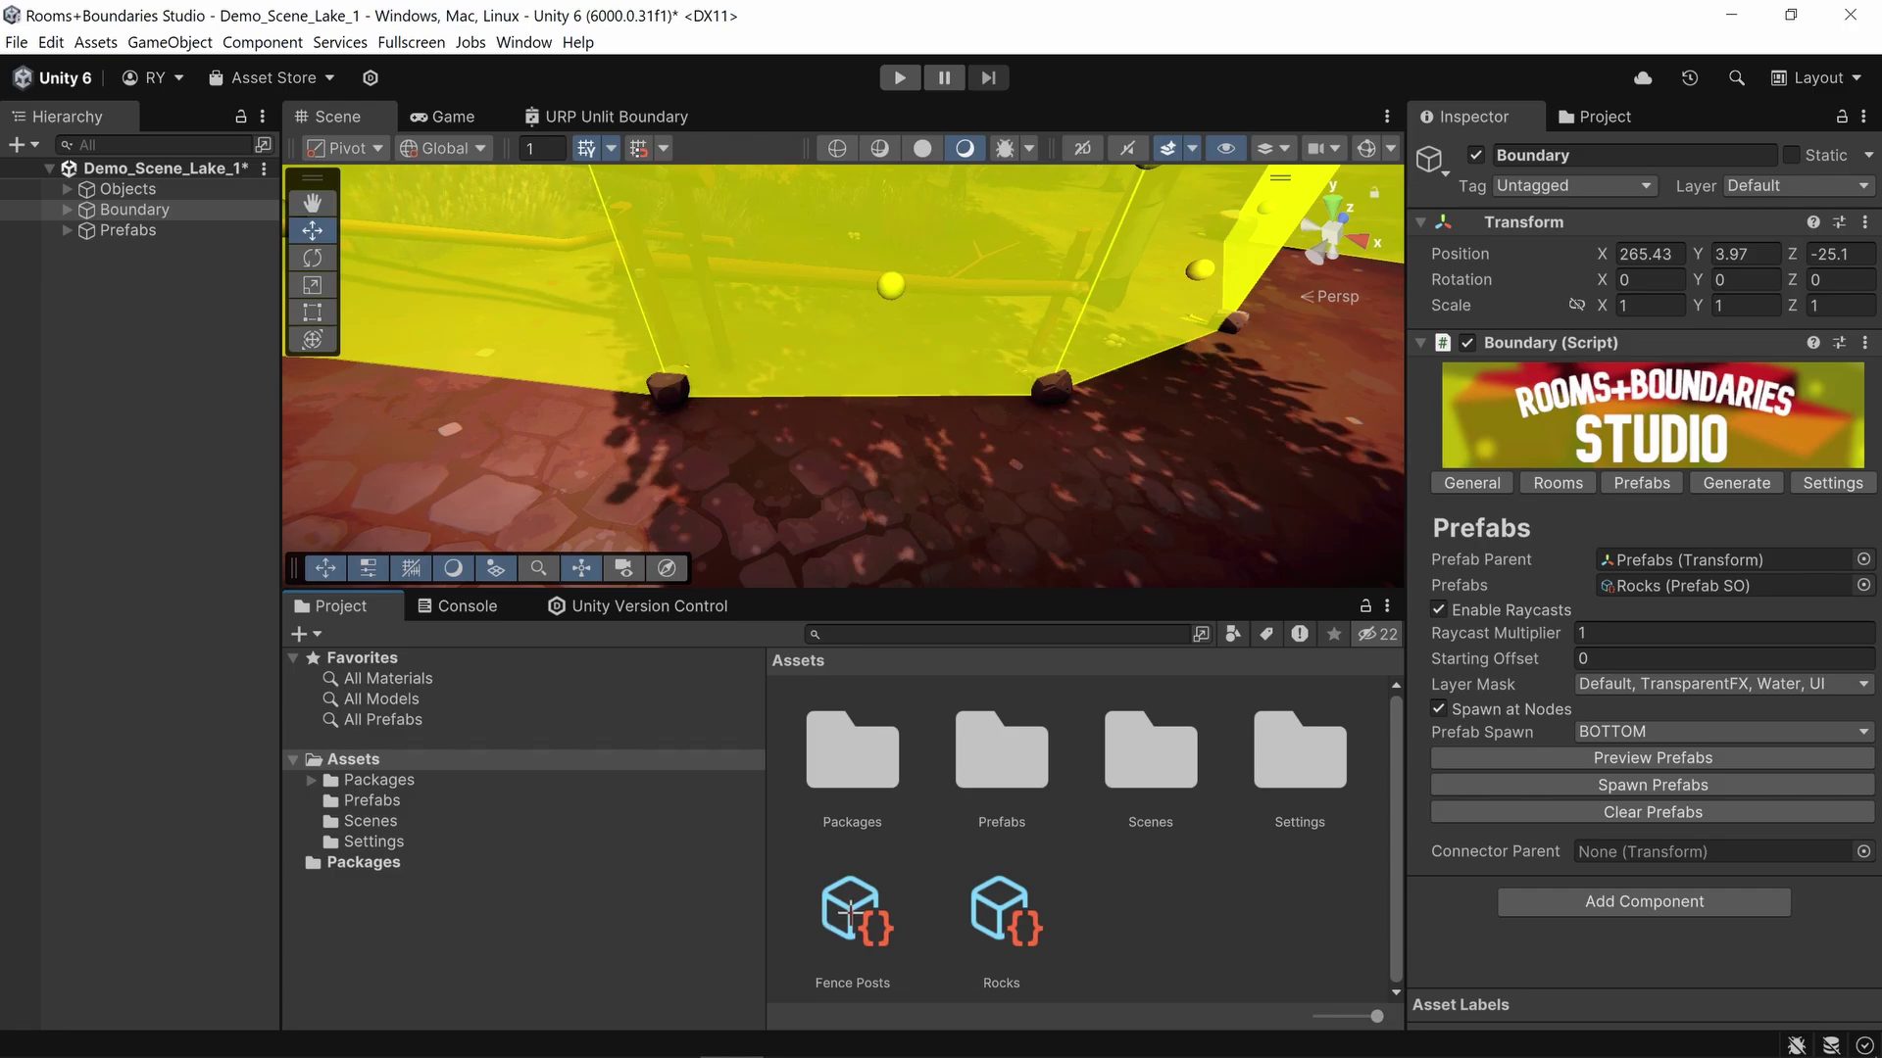
Step: Assign Fence Posts as the Boundary's prefab set and spawn the posts at the boundary nodes
{"action": "left_click_drag", "start_coordinate": [849, 911], "coordinate": [1592, 681]}
{"action": "left_click_drag", "start_coordinate": [1687, 599], "coordinate": [1671, 586]}
{"action": "left_click", "coordinate": [1636, 787]}
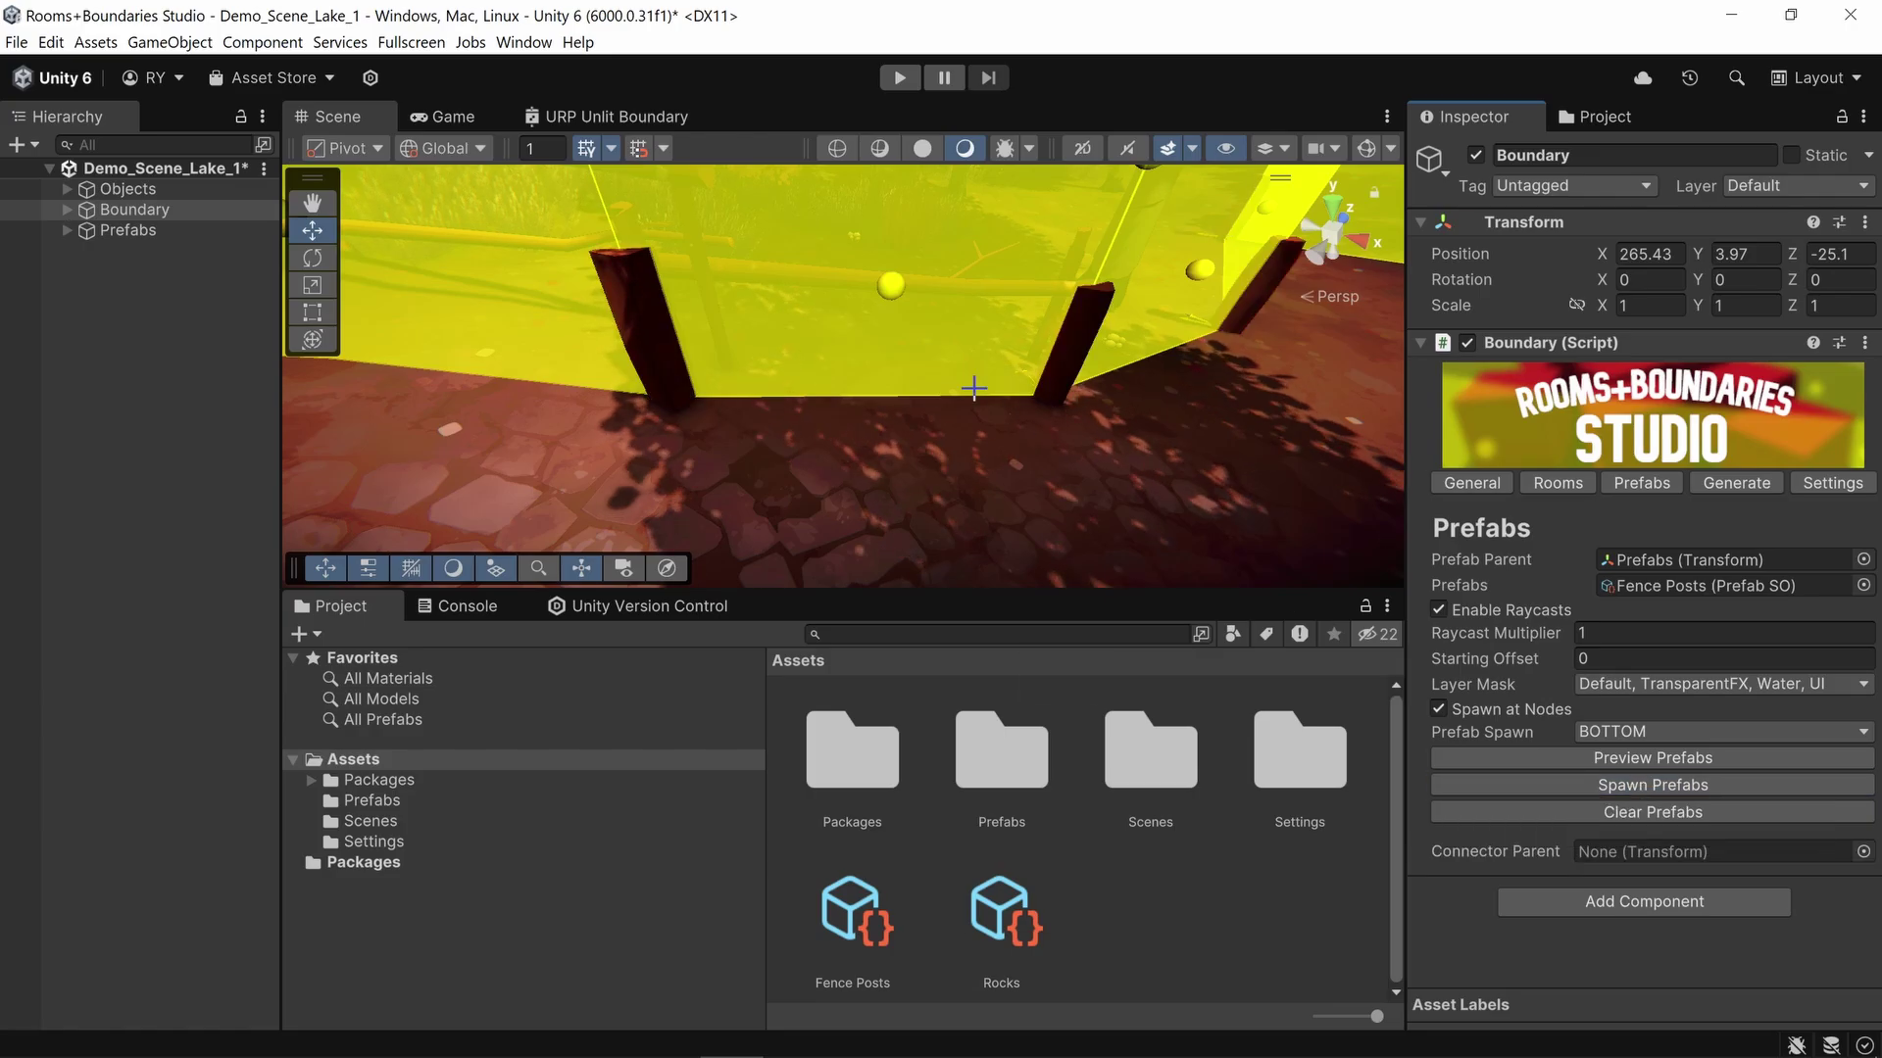
{"action": "right_click_drag", "start_coordinate": [974, 386], "coordinate": [716, 452]}
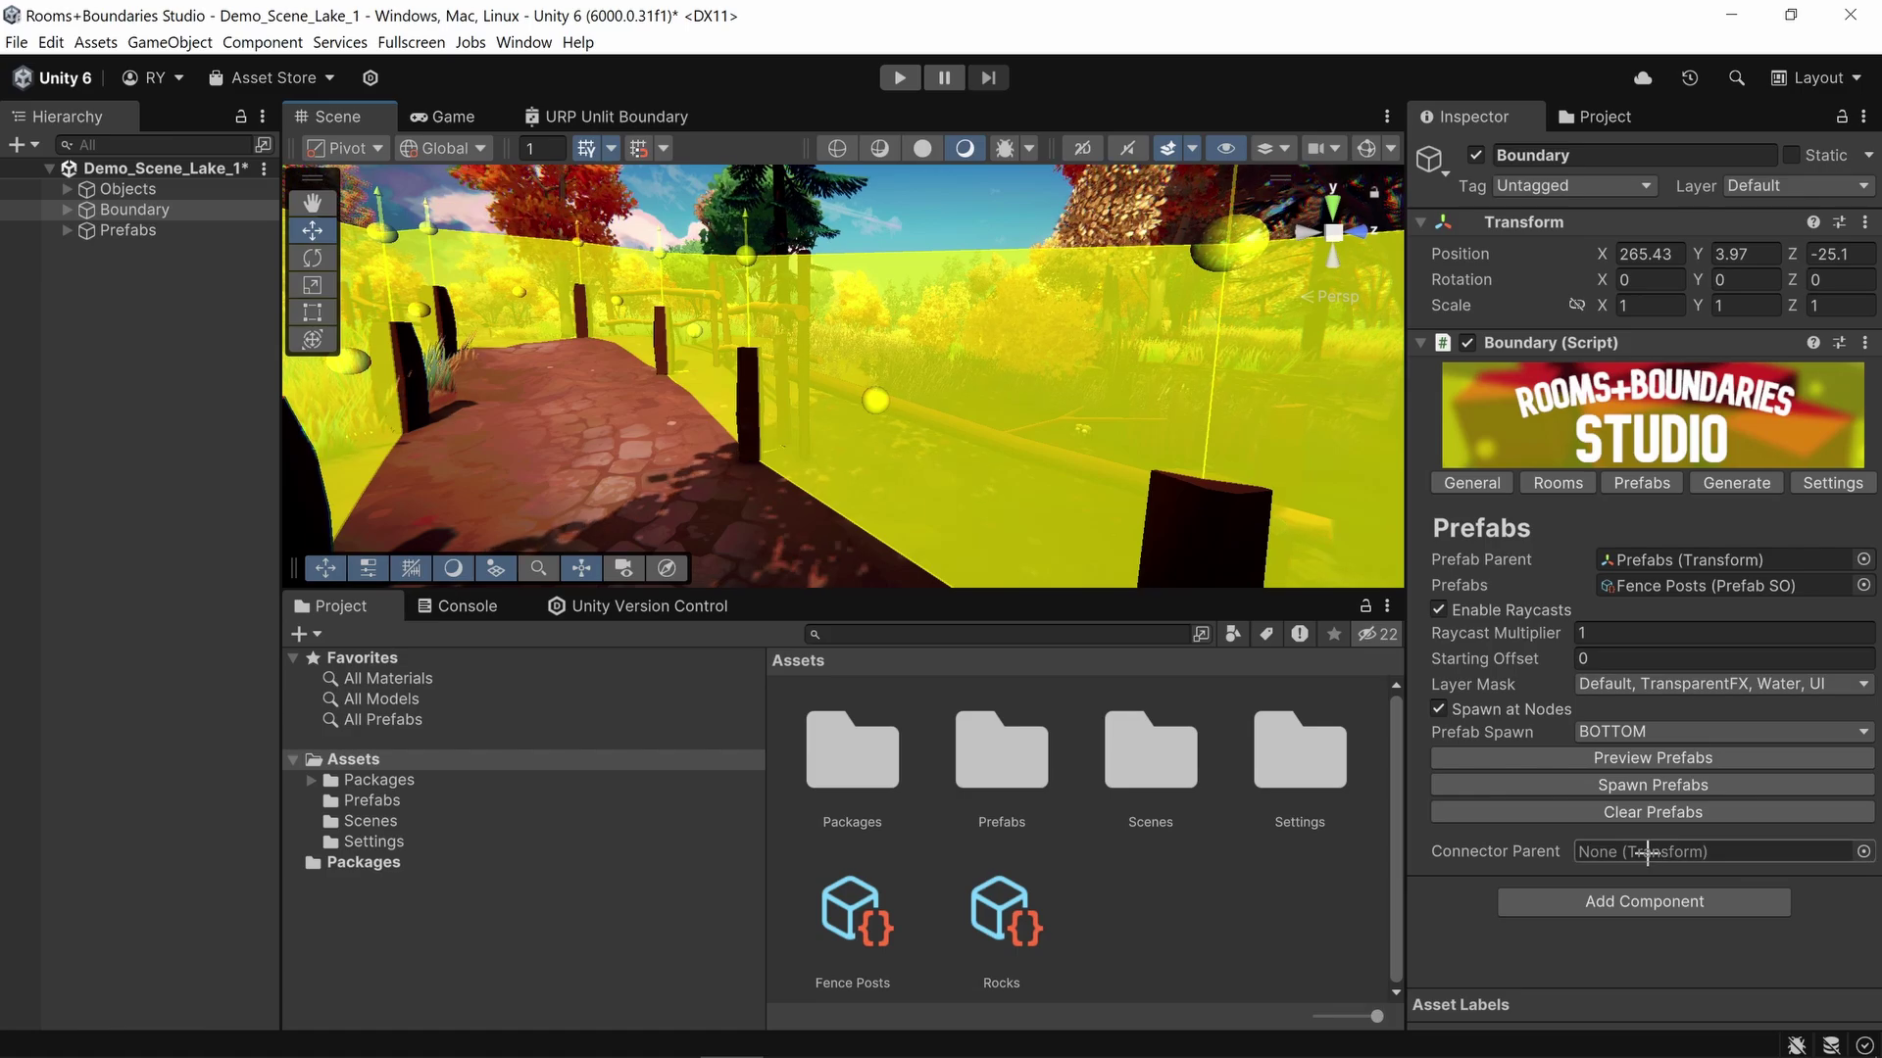
Step: Create an empty root object named Connectors and assign it as the Boundary's Connector Parent
{"action": "right_click", "coordinate": [149, 275]}
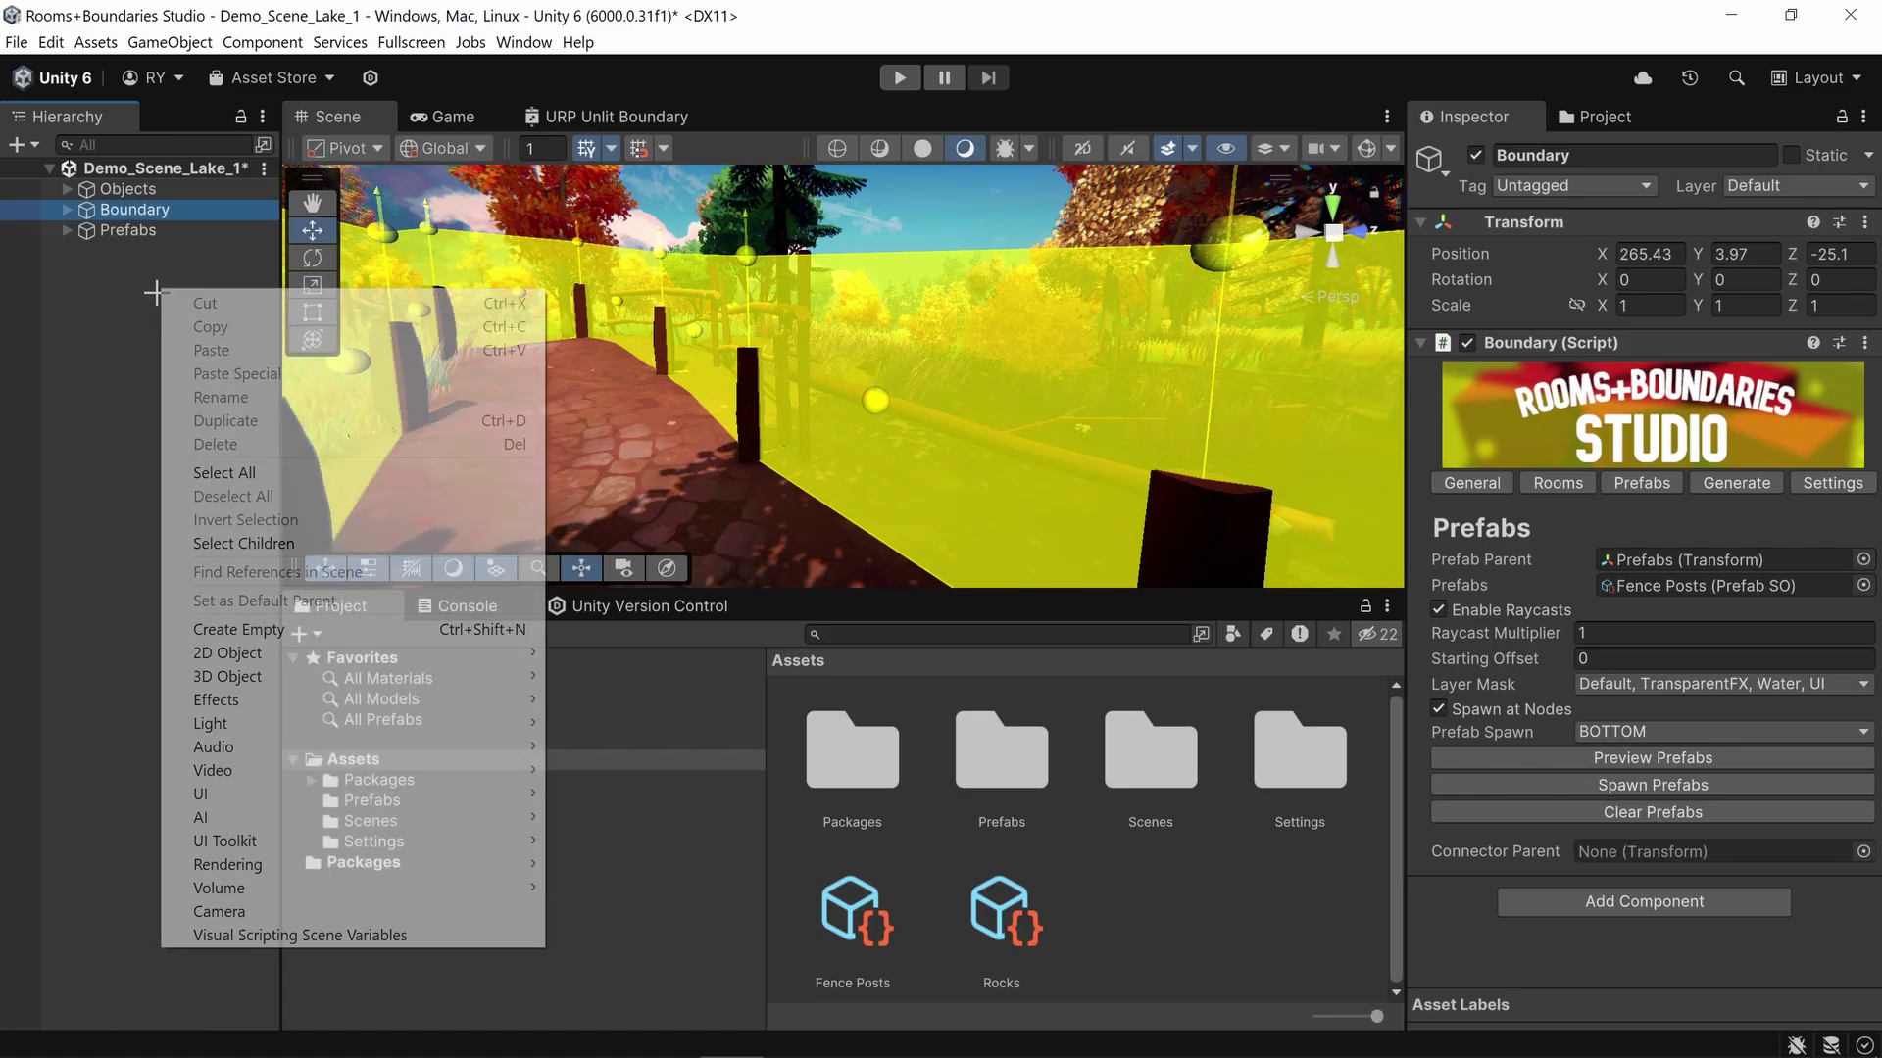
{"action": "left_click", "coordinate": [280, 624]}
{"action": "key", "text": "Return"}
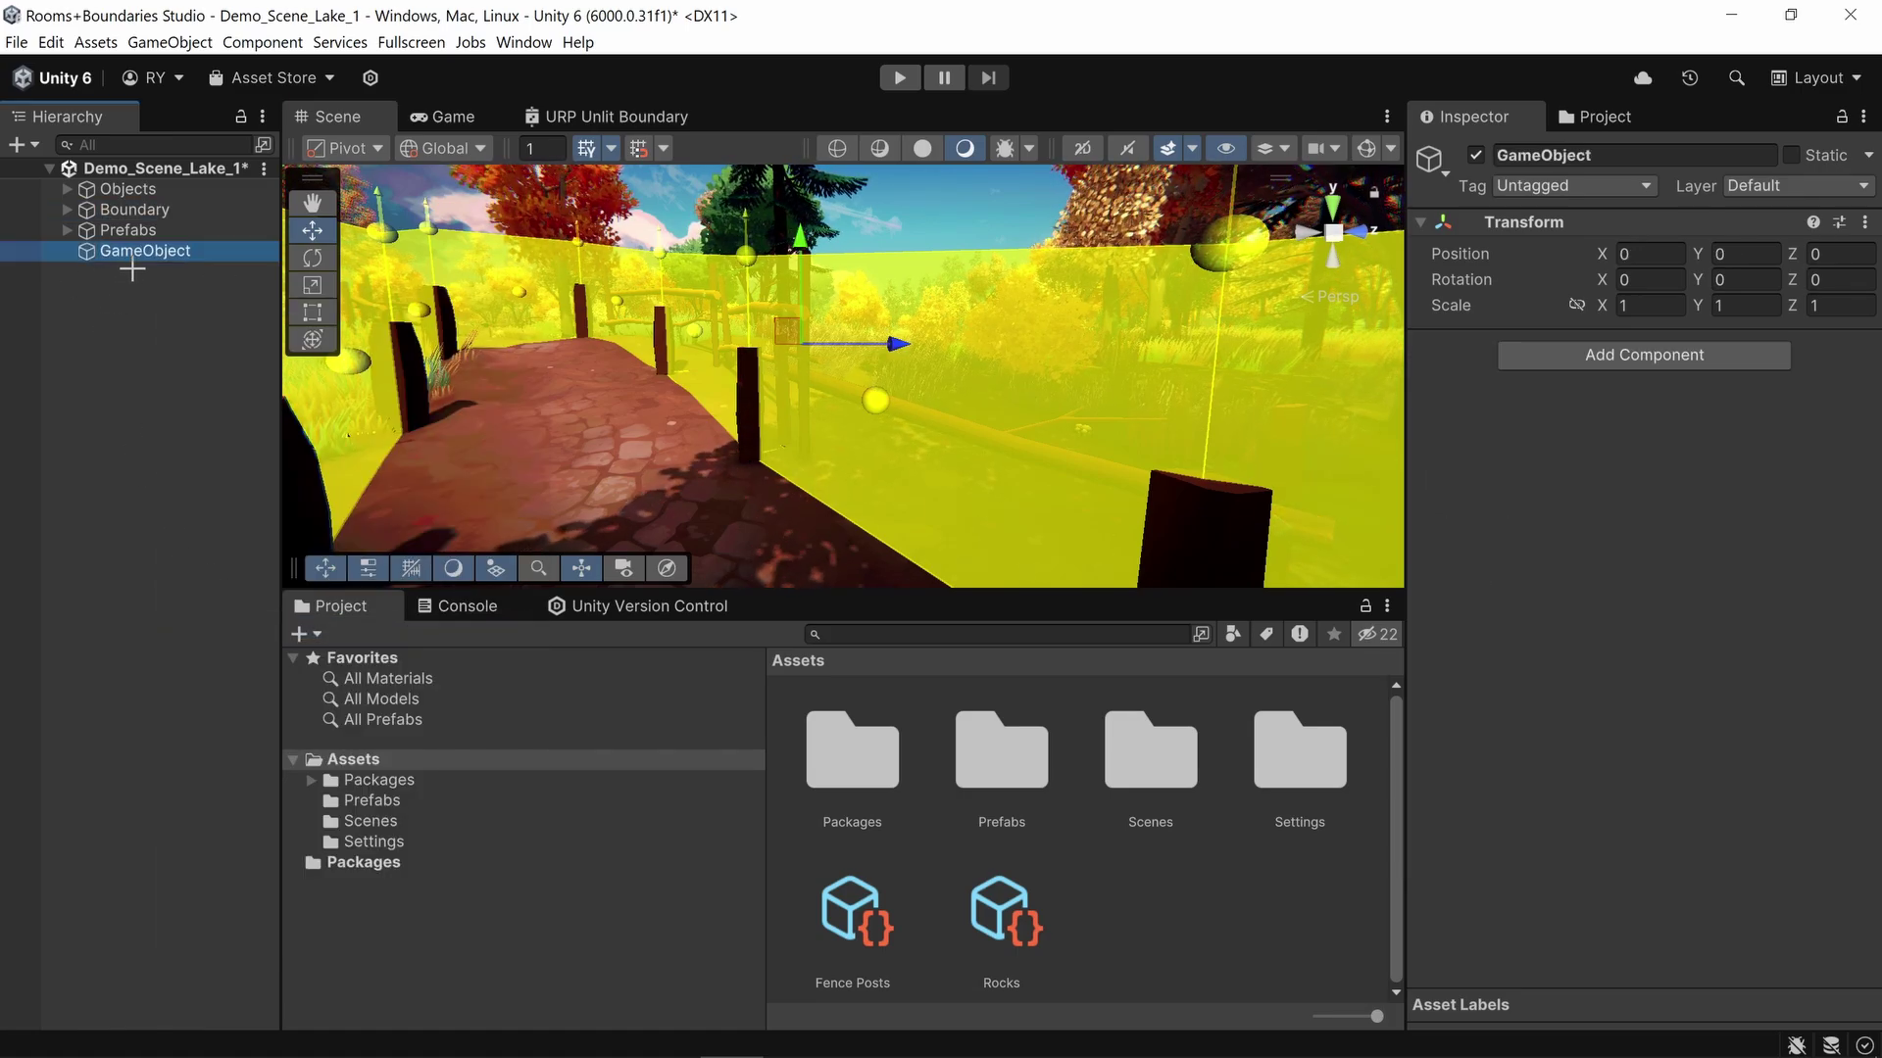
{"action": "left_click", "coordinate": [142, 252]}
{"action": "type", "text": "Con"}
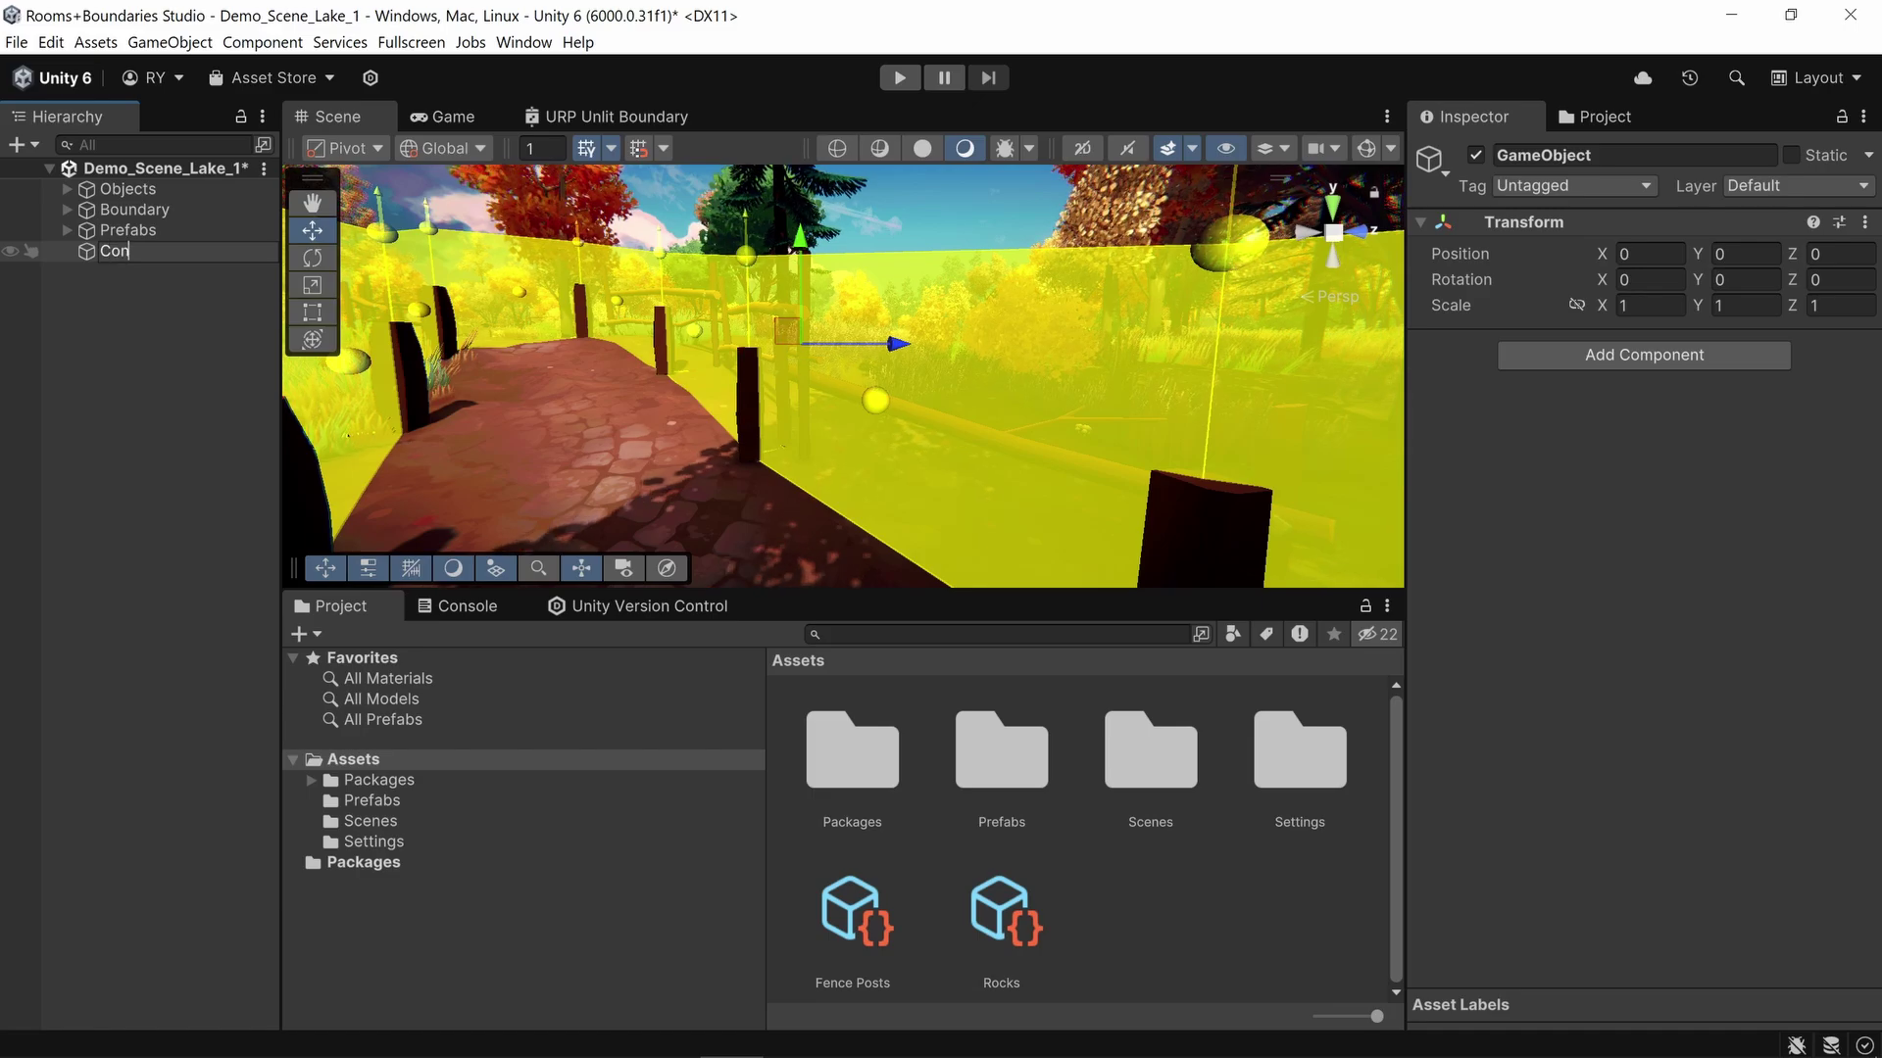
{"action": "type", "text": "nectors"}
{"action": "left_click", "coordinate": [134, 209]}
{"action": "left_click_drag", "start_coordinate": [142, 251], "coordinate": [1669, 857]}
Step: Add the Connector 1 and Connector 2 prefabs to the Boundary's Connectors list and connect the fence posts with them
{"action": "scroll", "coordinate": [1627, 843], "scroll_direction": "down", "scroll_amount": 2}
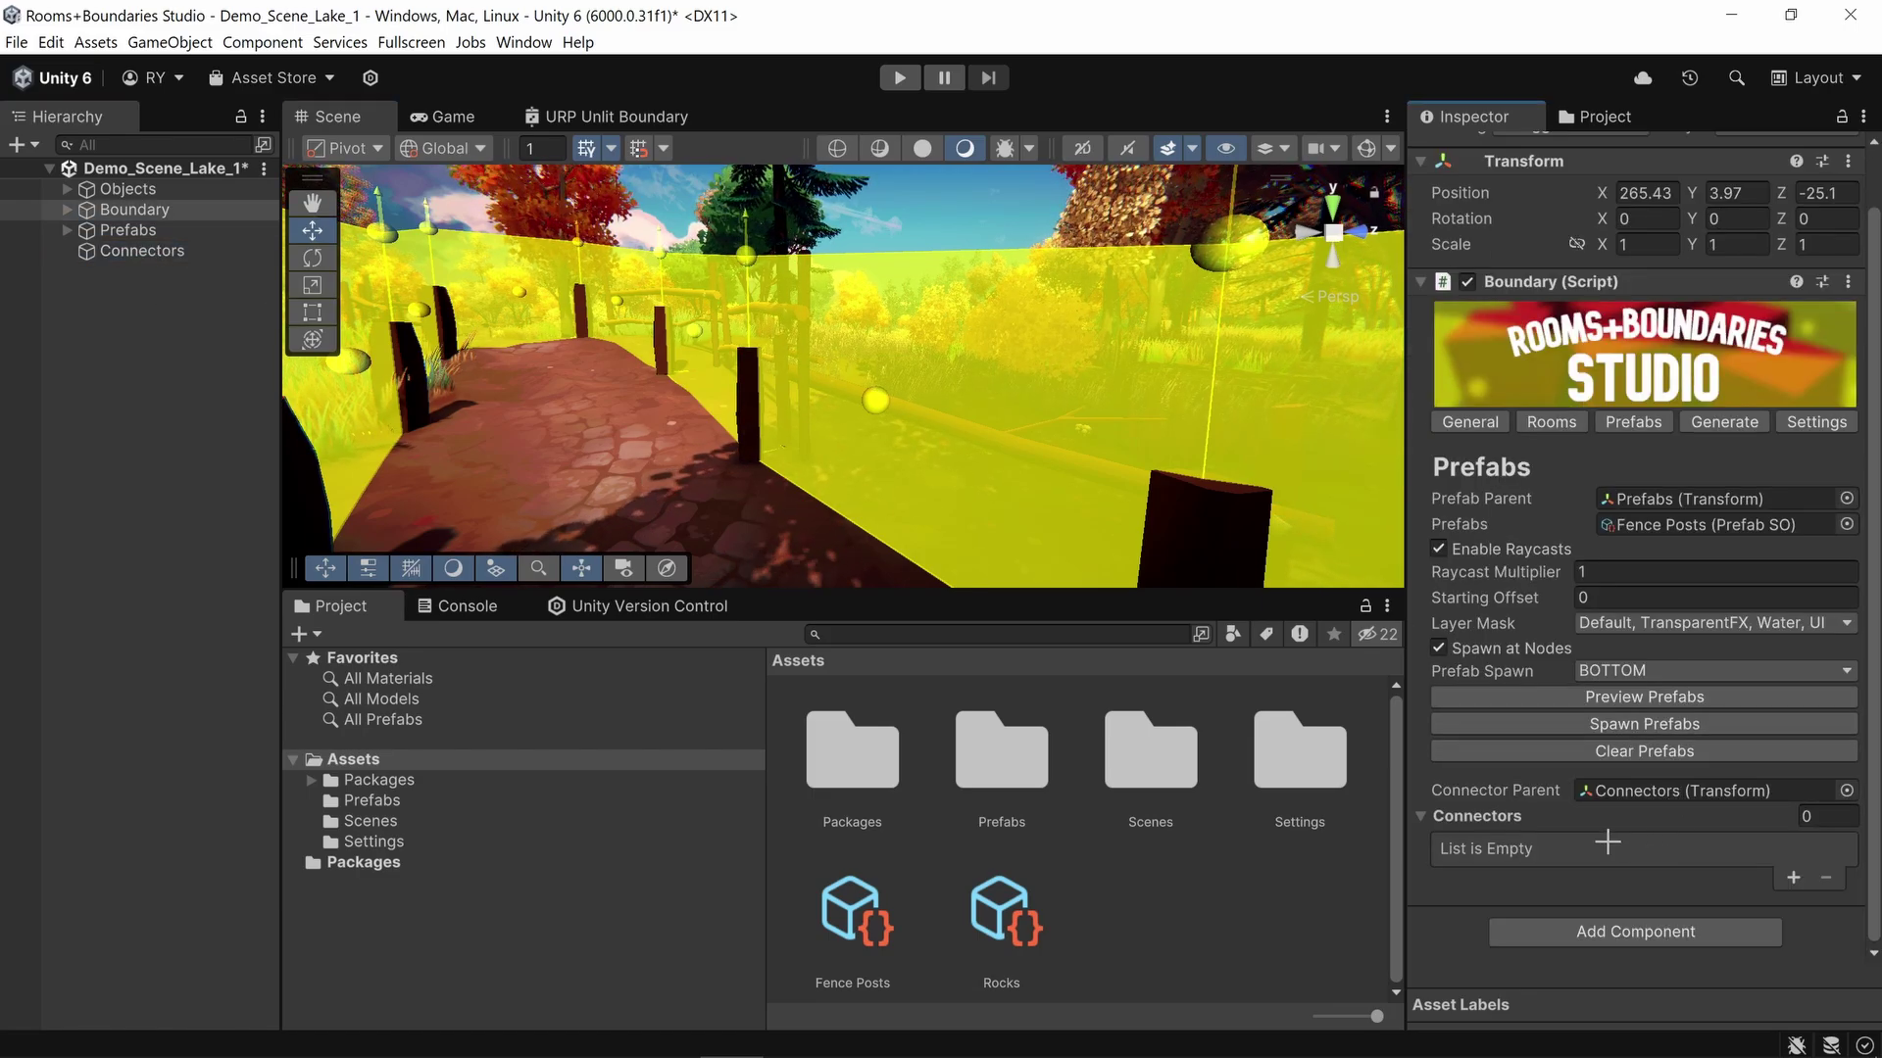
{"action": "left_click", "coordinate": [1786, 878]}
{"action": "left_click", "coordinate": [1791, 879]}
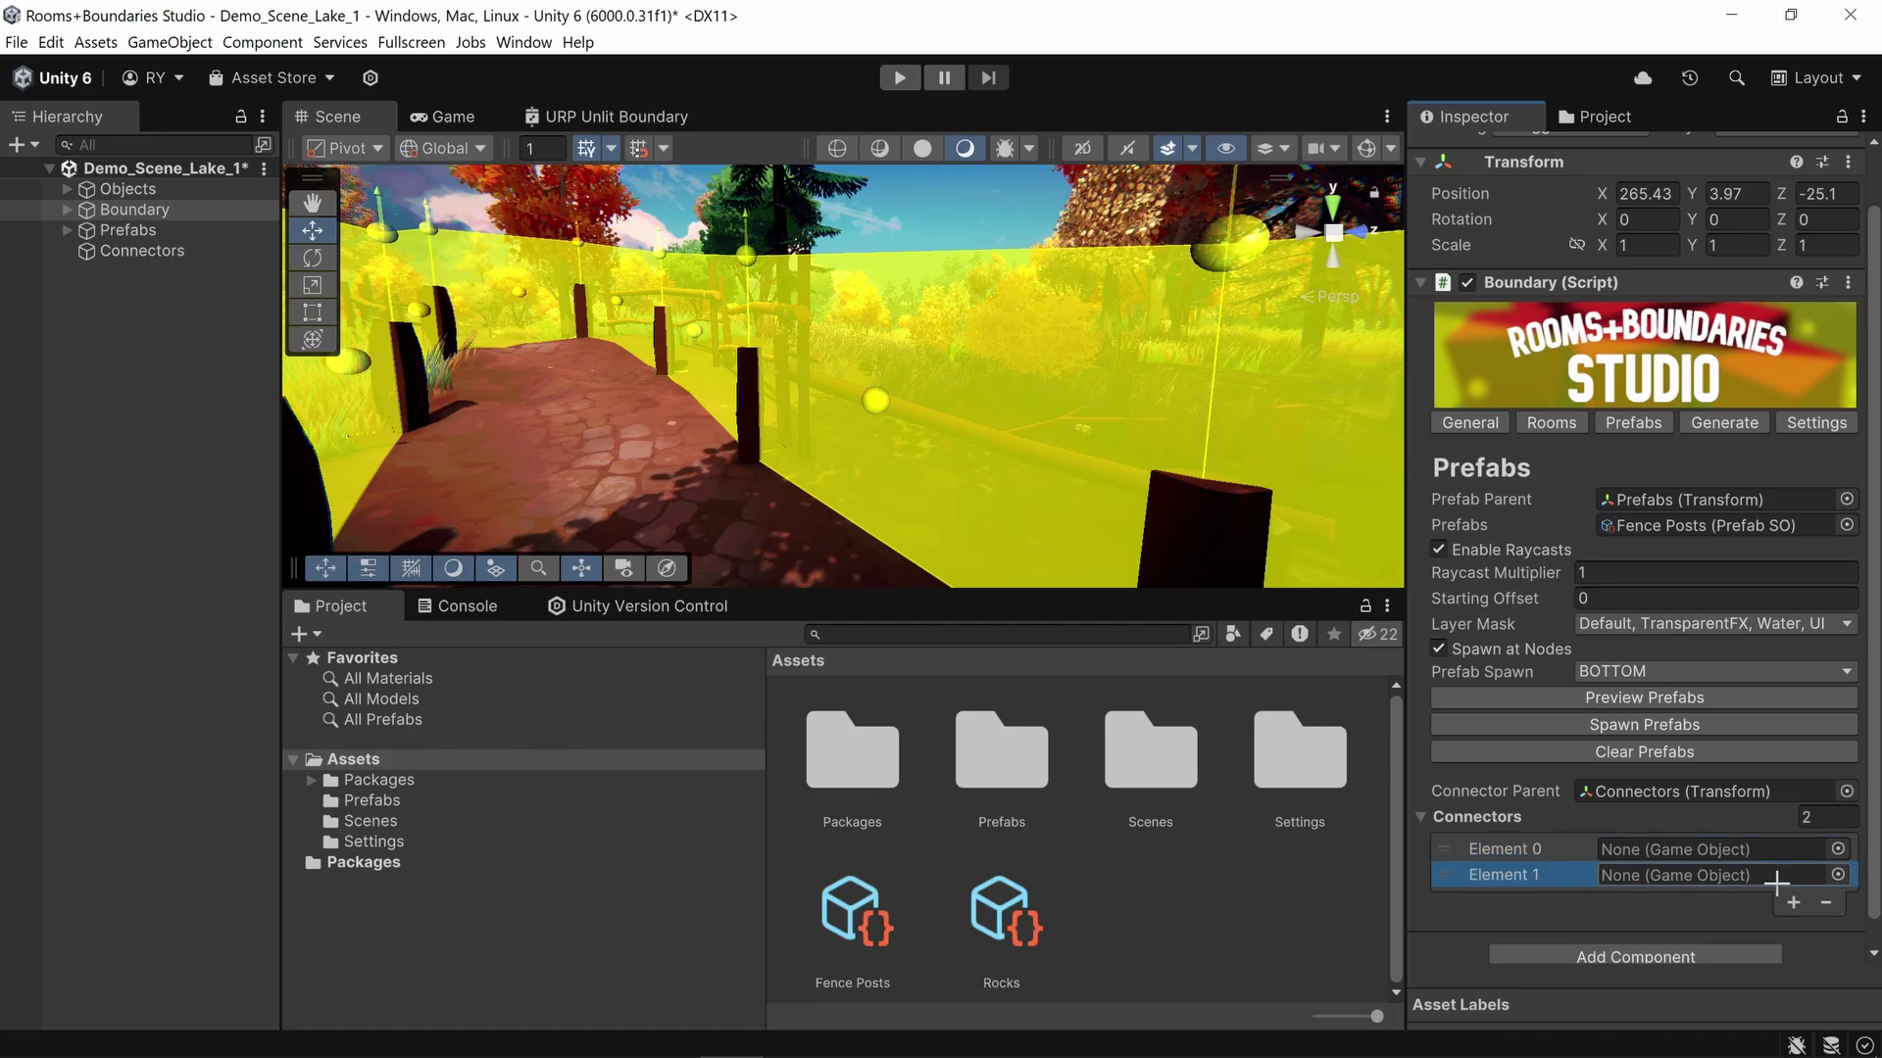
{"action": "double_click", "coordinate": [1029, 755]}
{"action": "left_click_drag", "start_coordinate": [823, 747], "coordinate": [1715, 848]}
{"action": "left_click_drag", "start_coordinate": [1002, 751], "coordinate": [1710, 875]}
{"action": "scroll", "coordinate": [1666, 843], "scroll_direction": "down", "scroll_amount": 3}
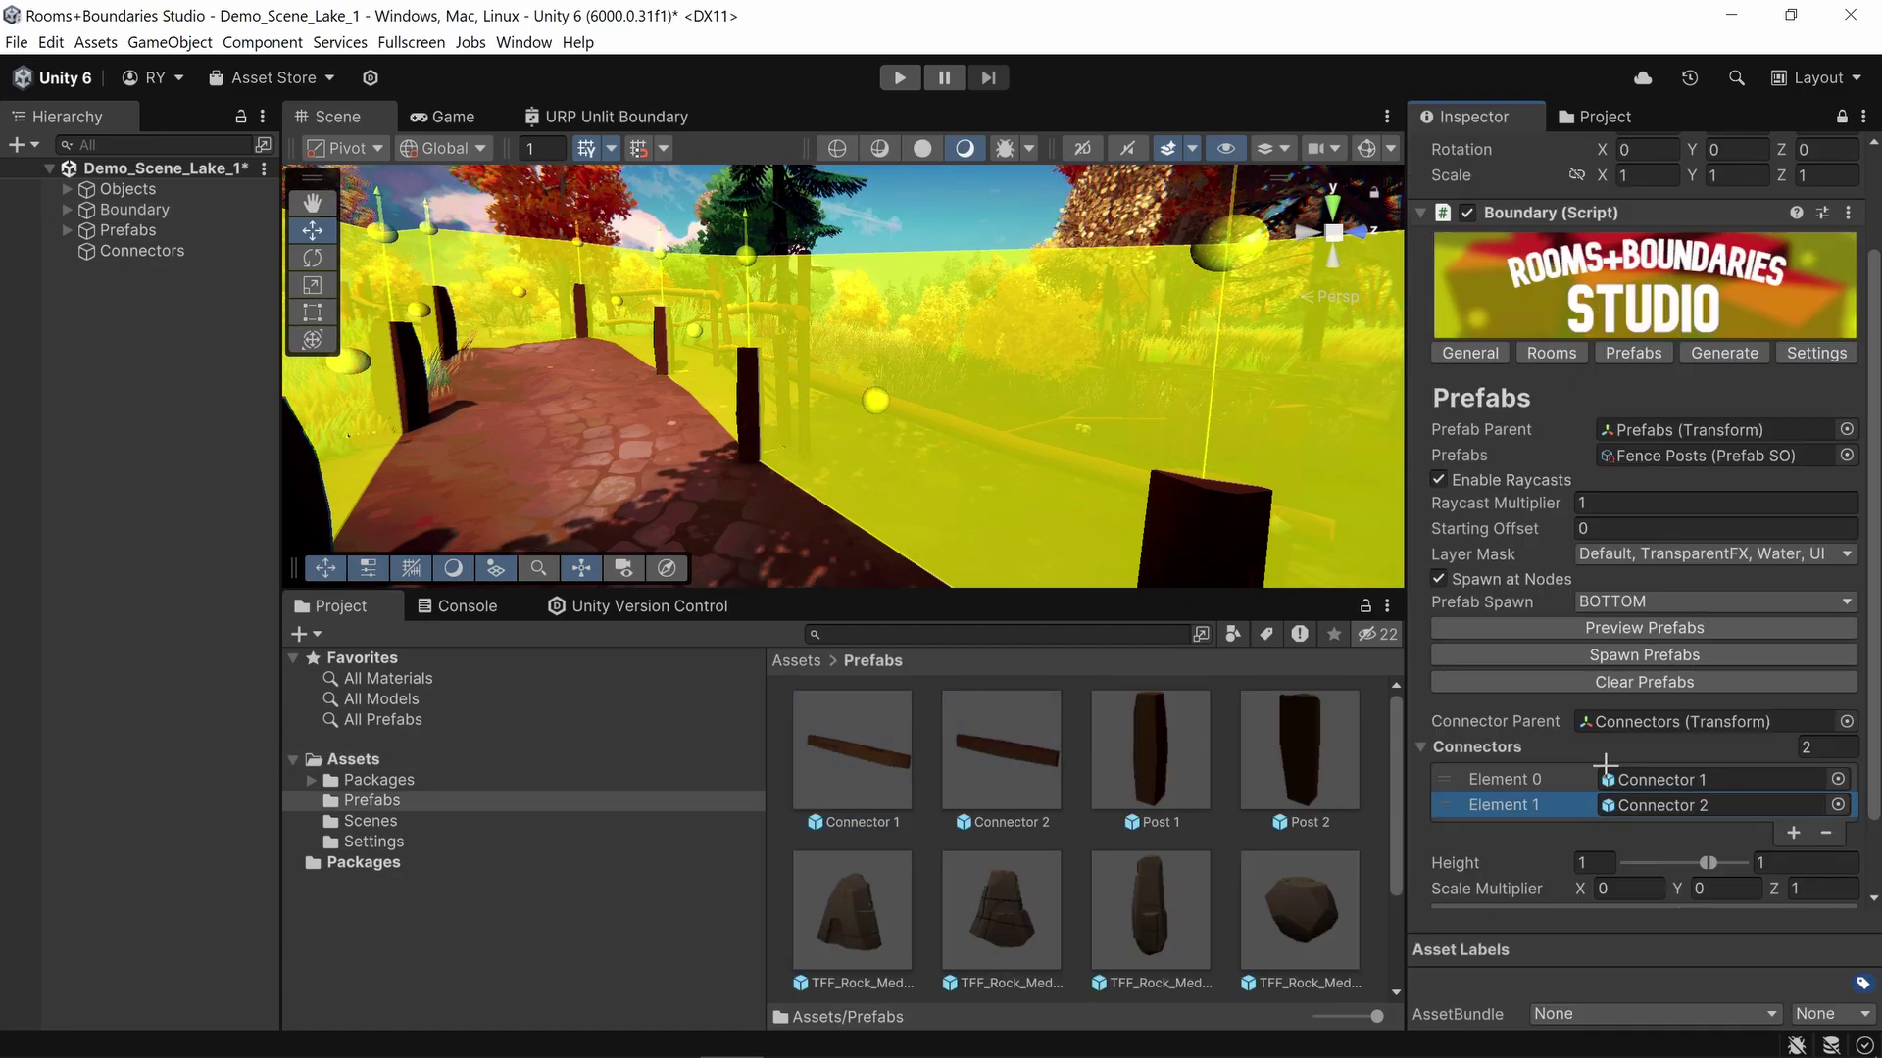
{"action": "left_click", "coordinate": [1645, 824]}
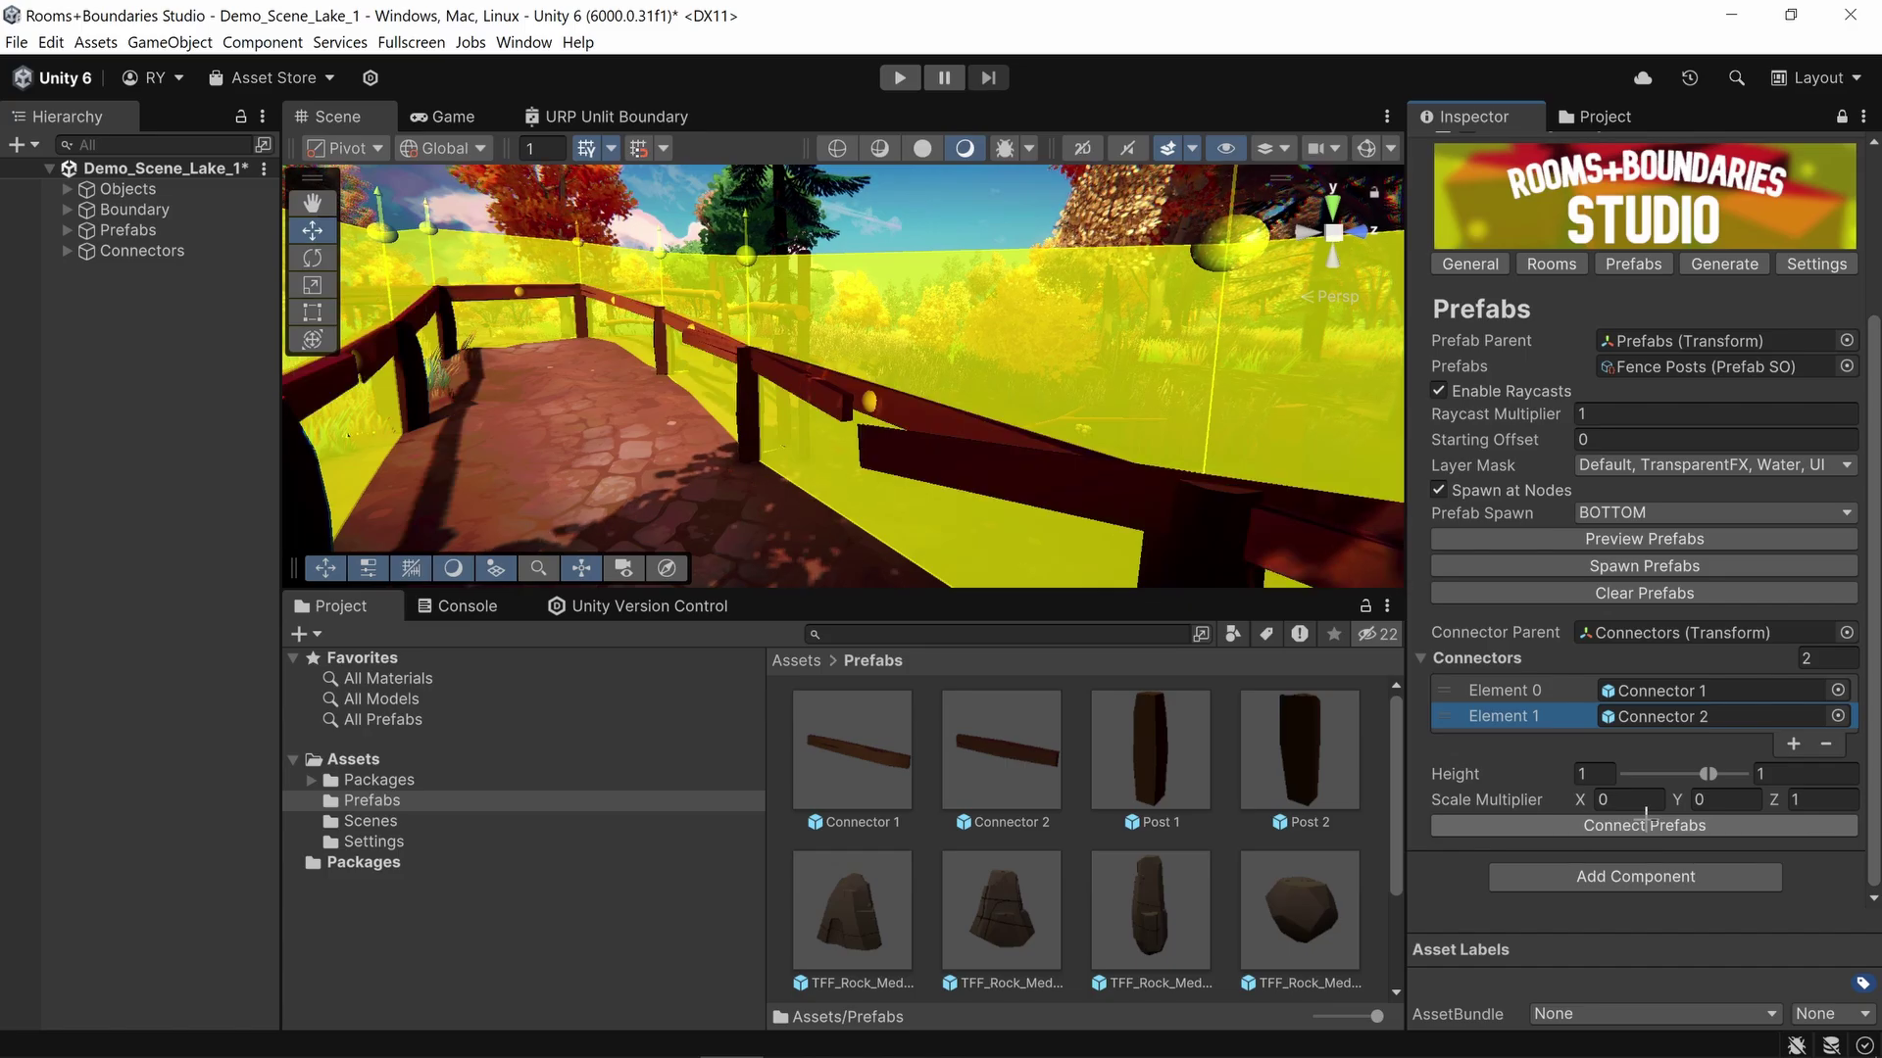
Step: Set the connector height range to 0.6–0.7 and connect the fence posts again
{"action": "right_click_drag", "start_coordinate": [884, 409], "coordinate": [936, 338]}
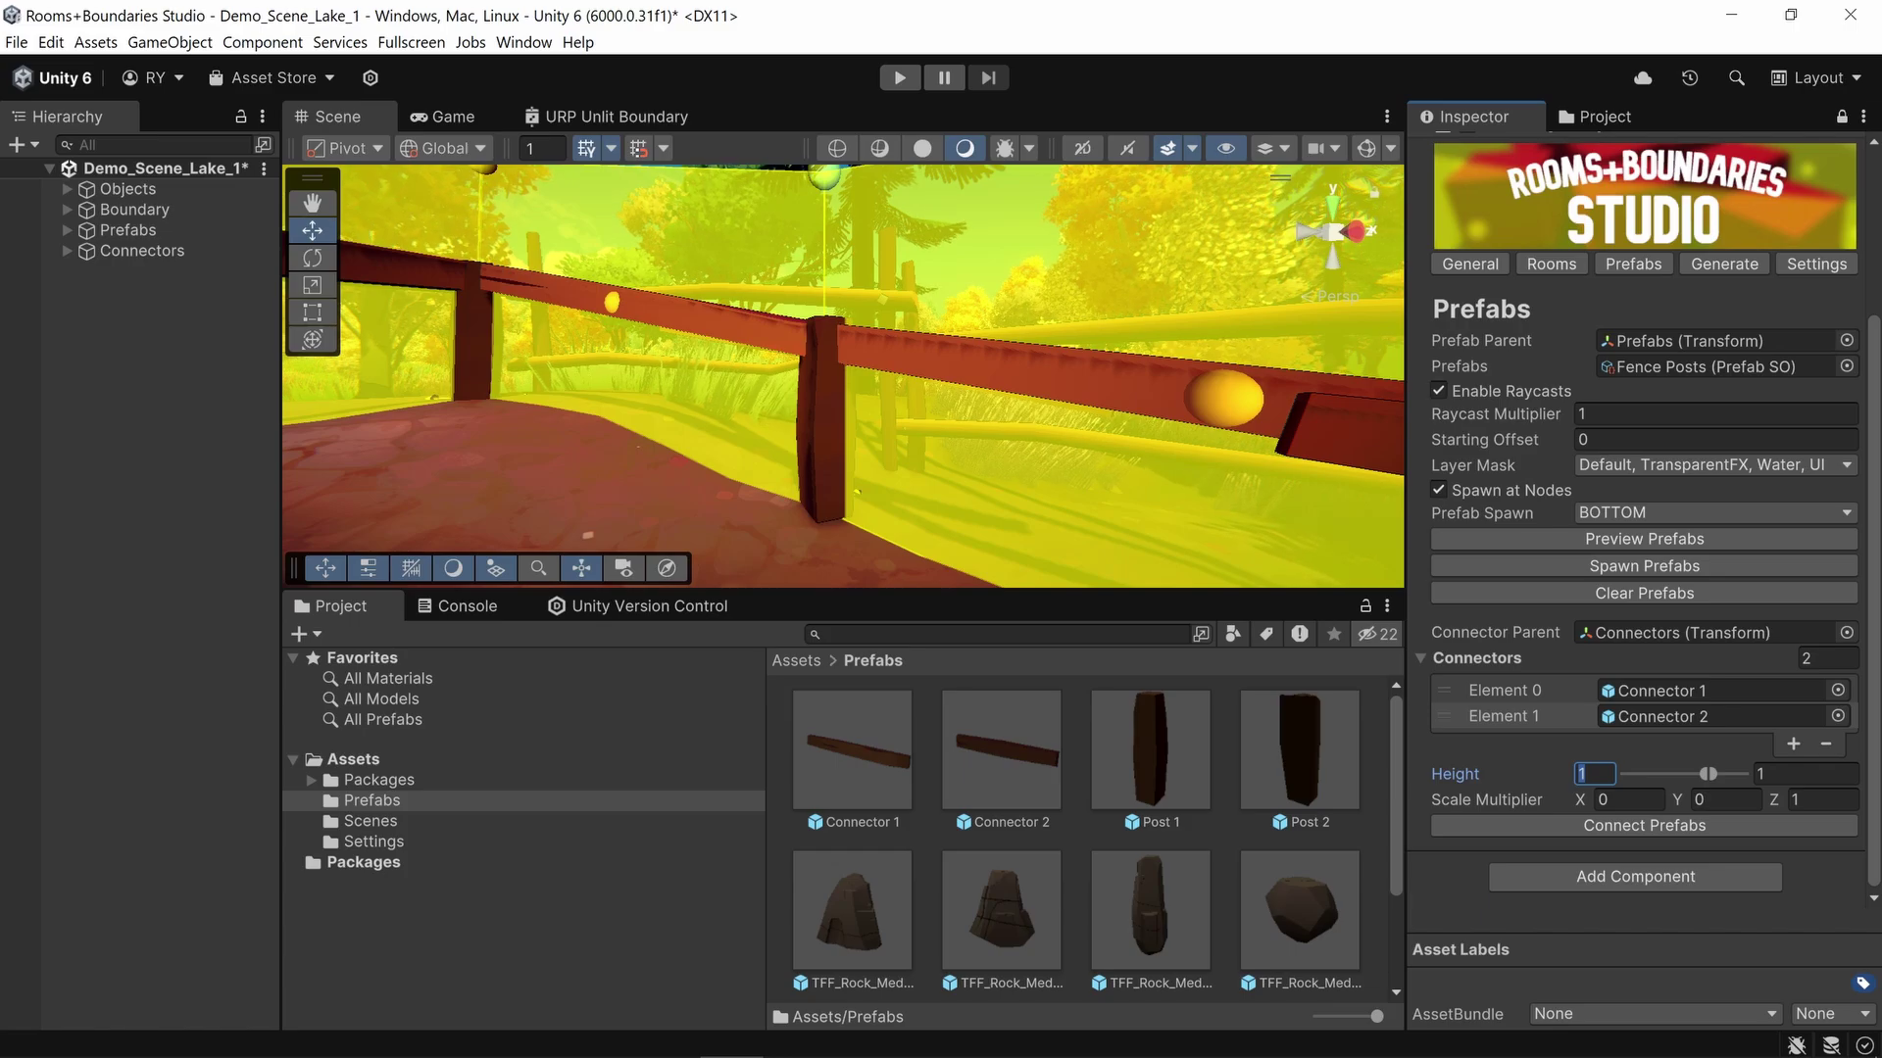
{"action": "type", "text": "0.6"}
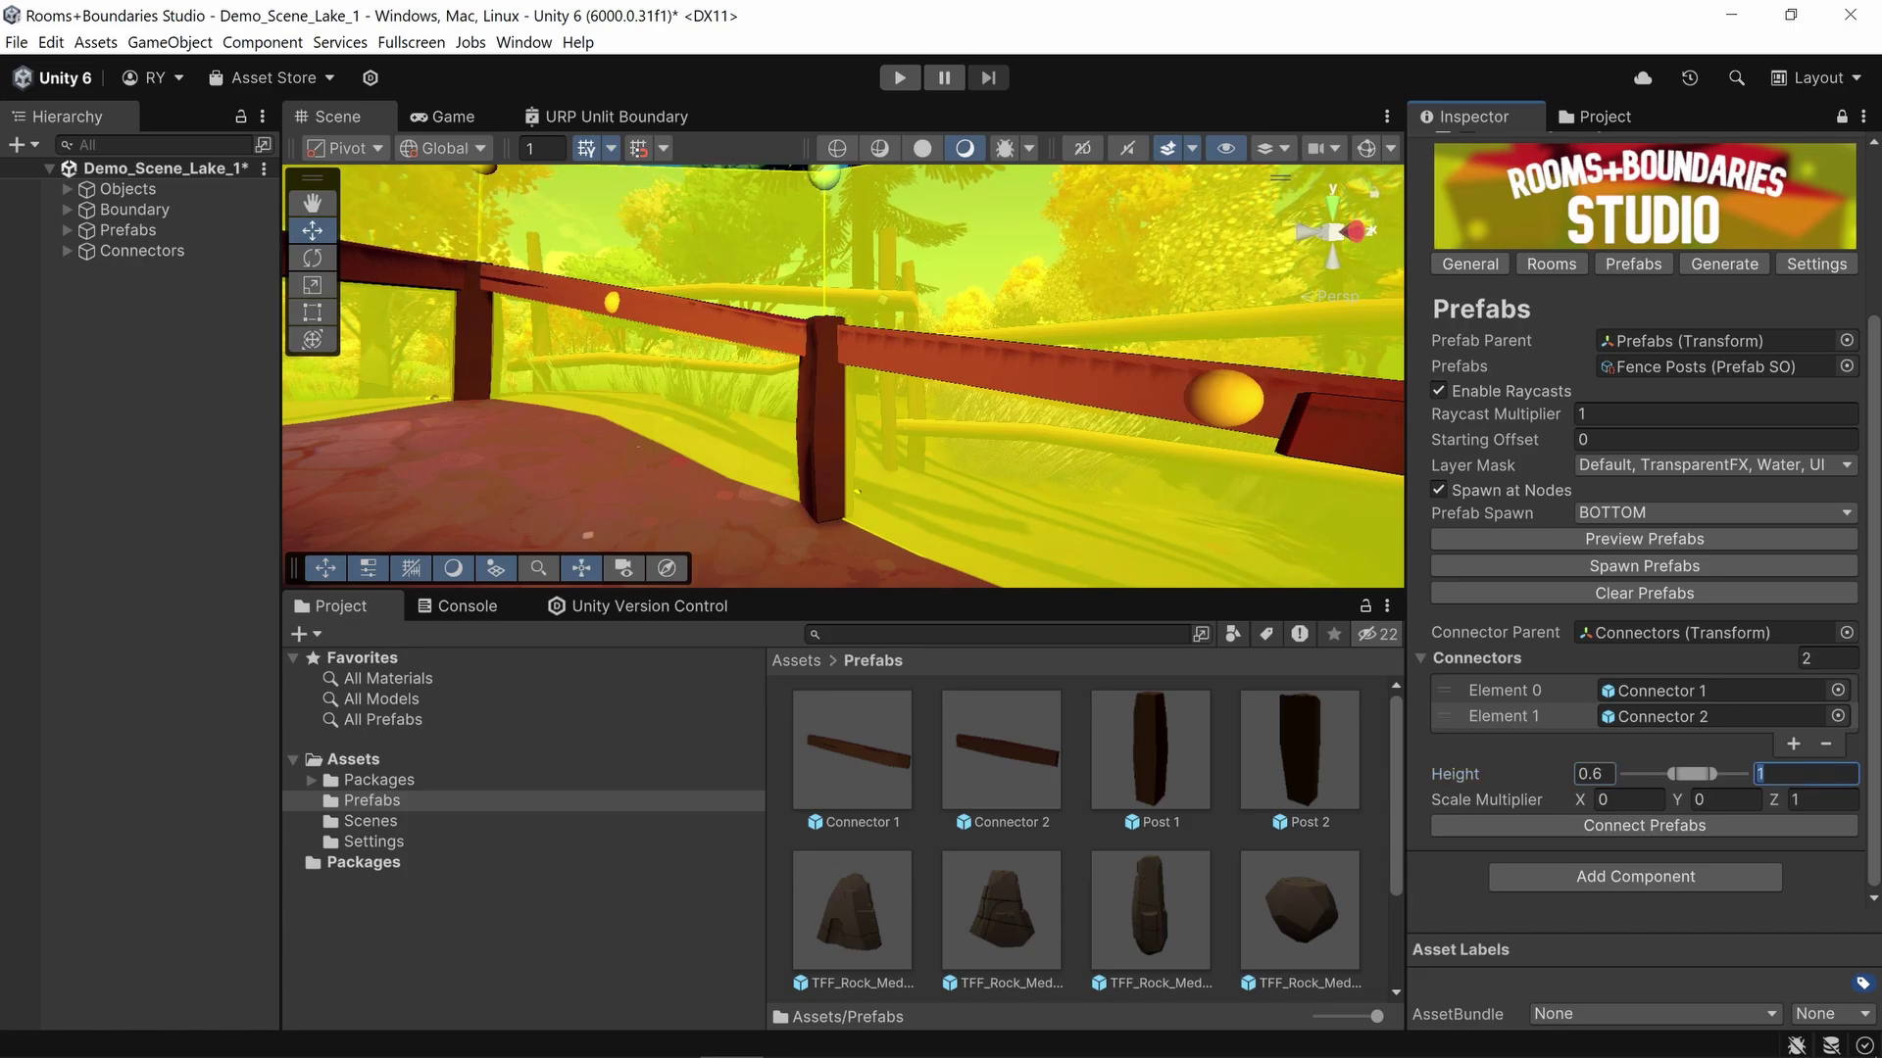
{"action": "type", "text": "0.7"}
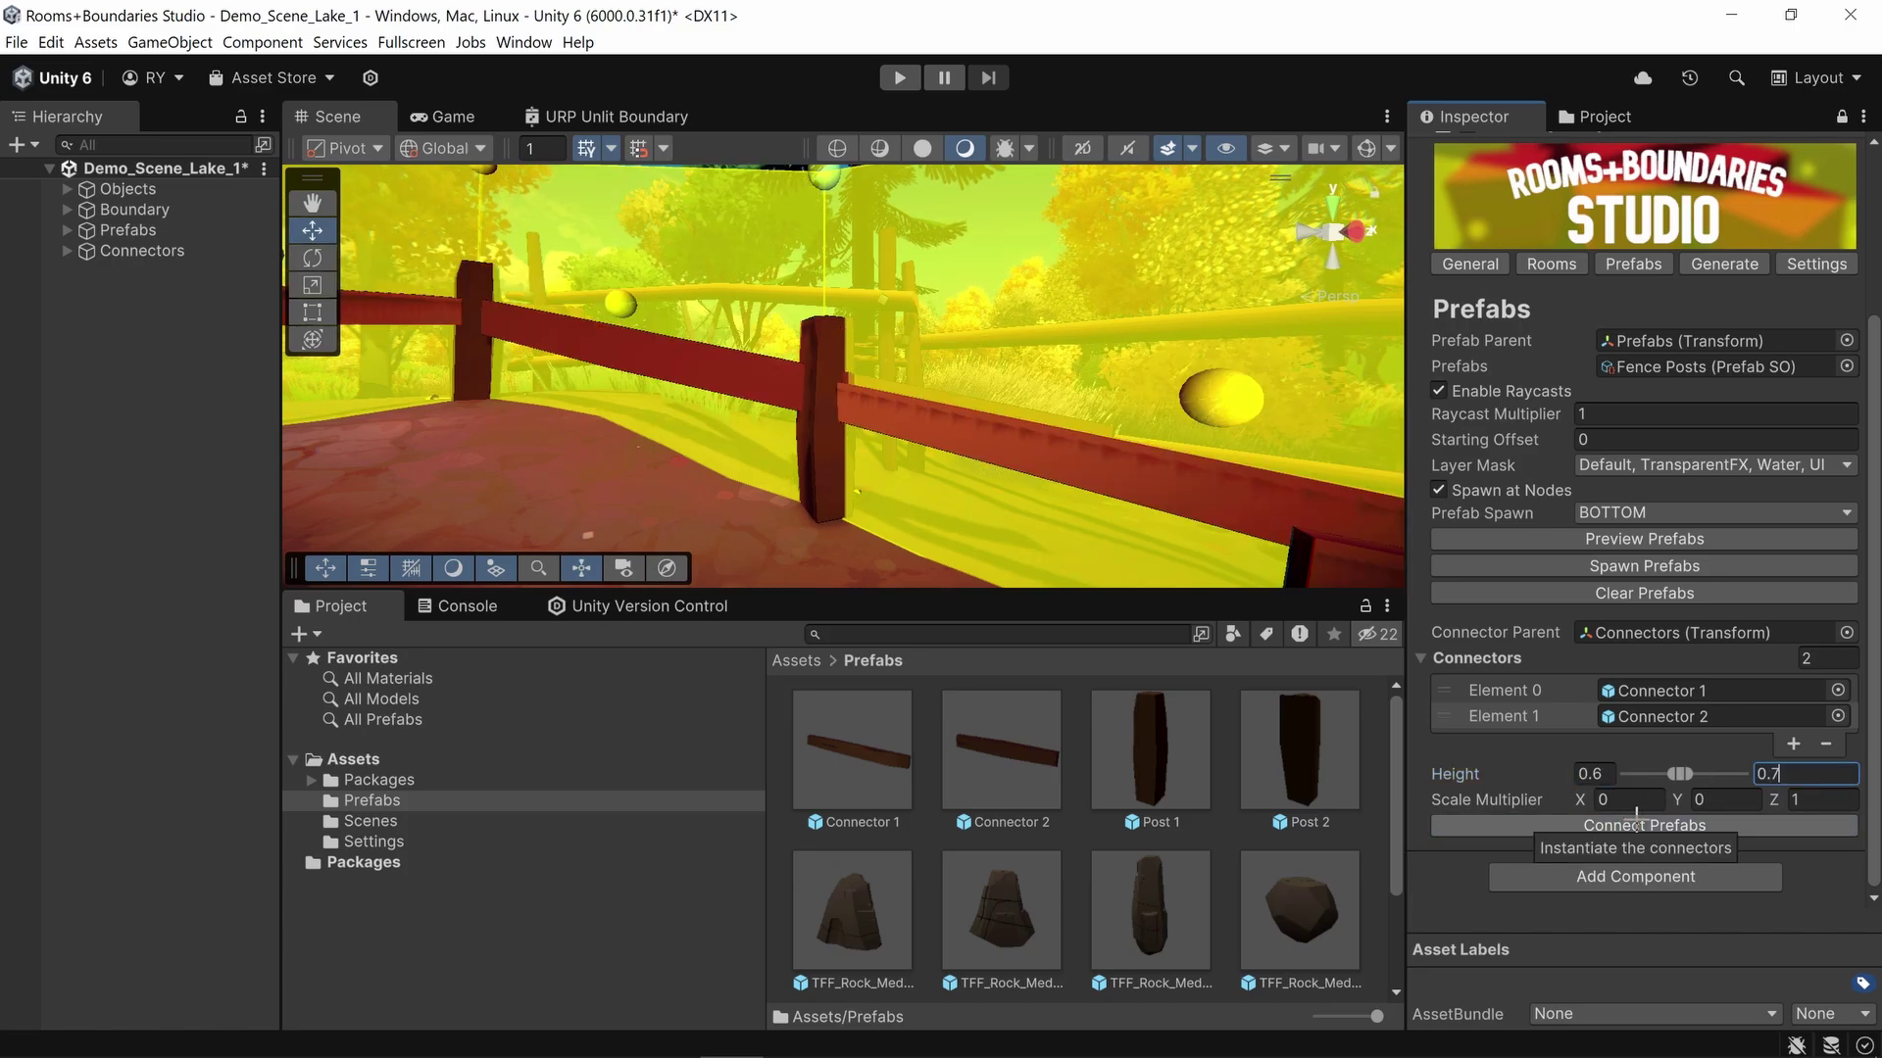
{"action": "right_click_drag", "start_coordinate": [686, 411], "coordinate": [1246, 612]}
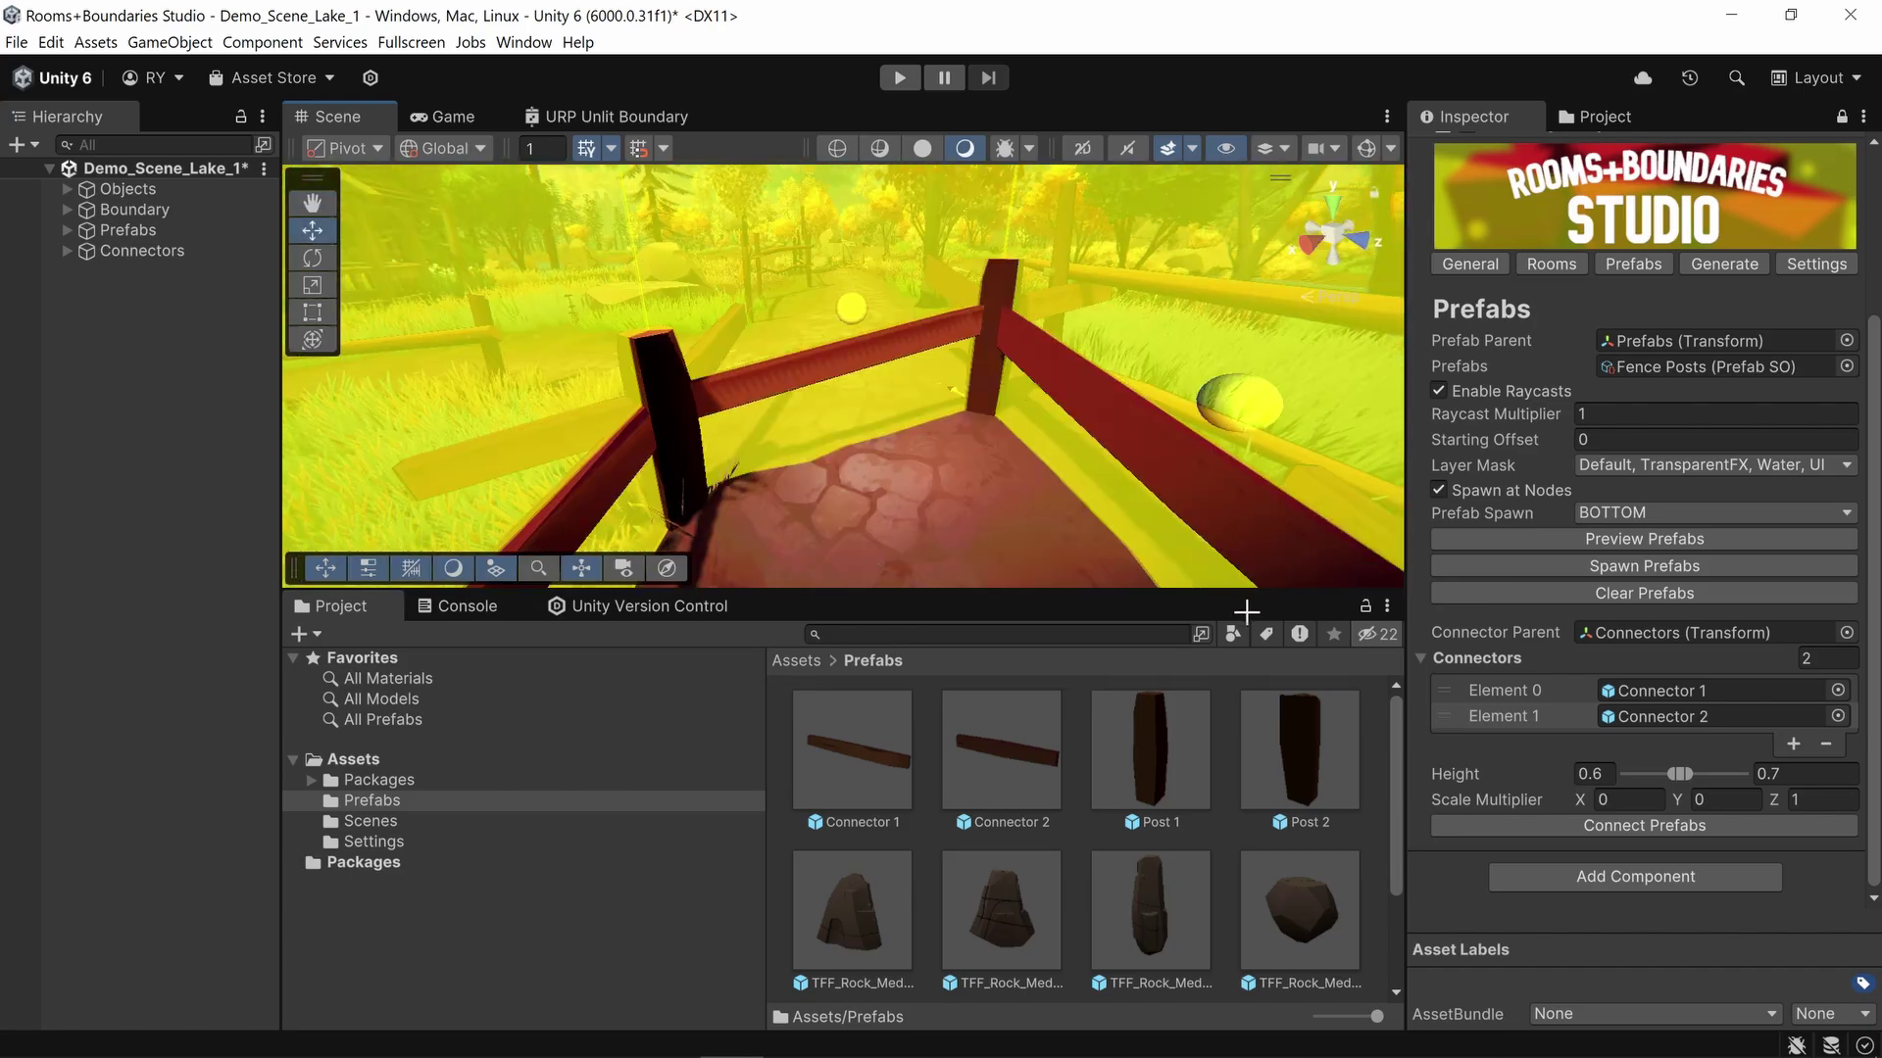
Step: Open the Connector 1 prefab and examine the plank's length, pivot and Z-axis alignment from several angles
{"action": "double_click", "coordinate": [867, 742]}
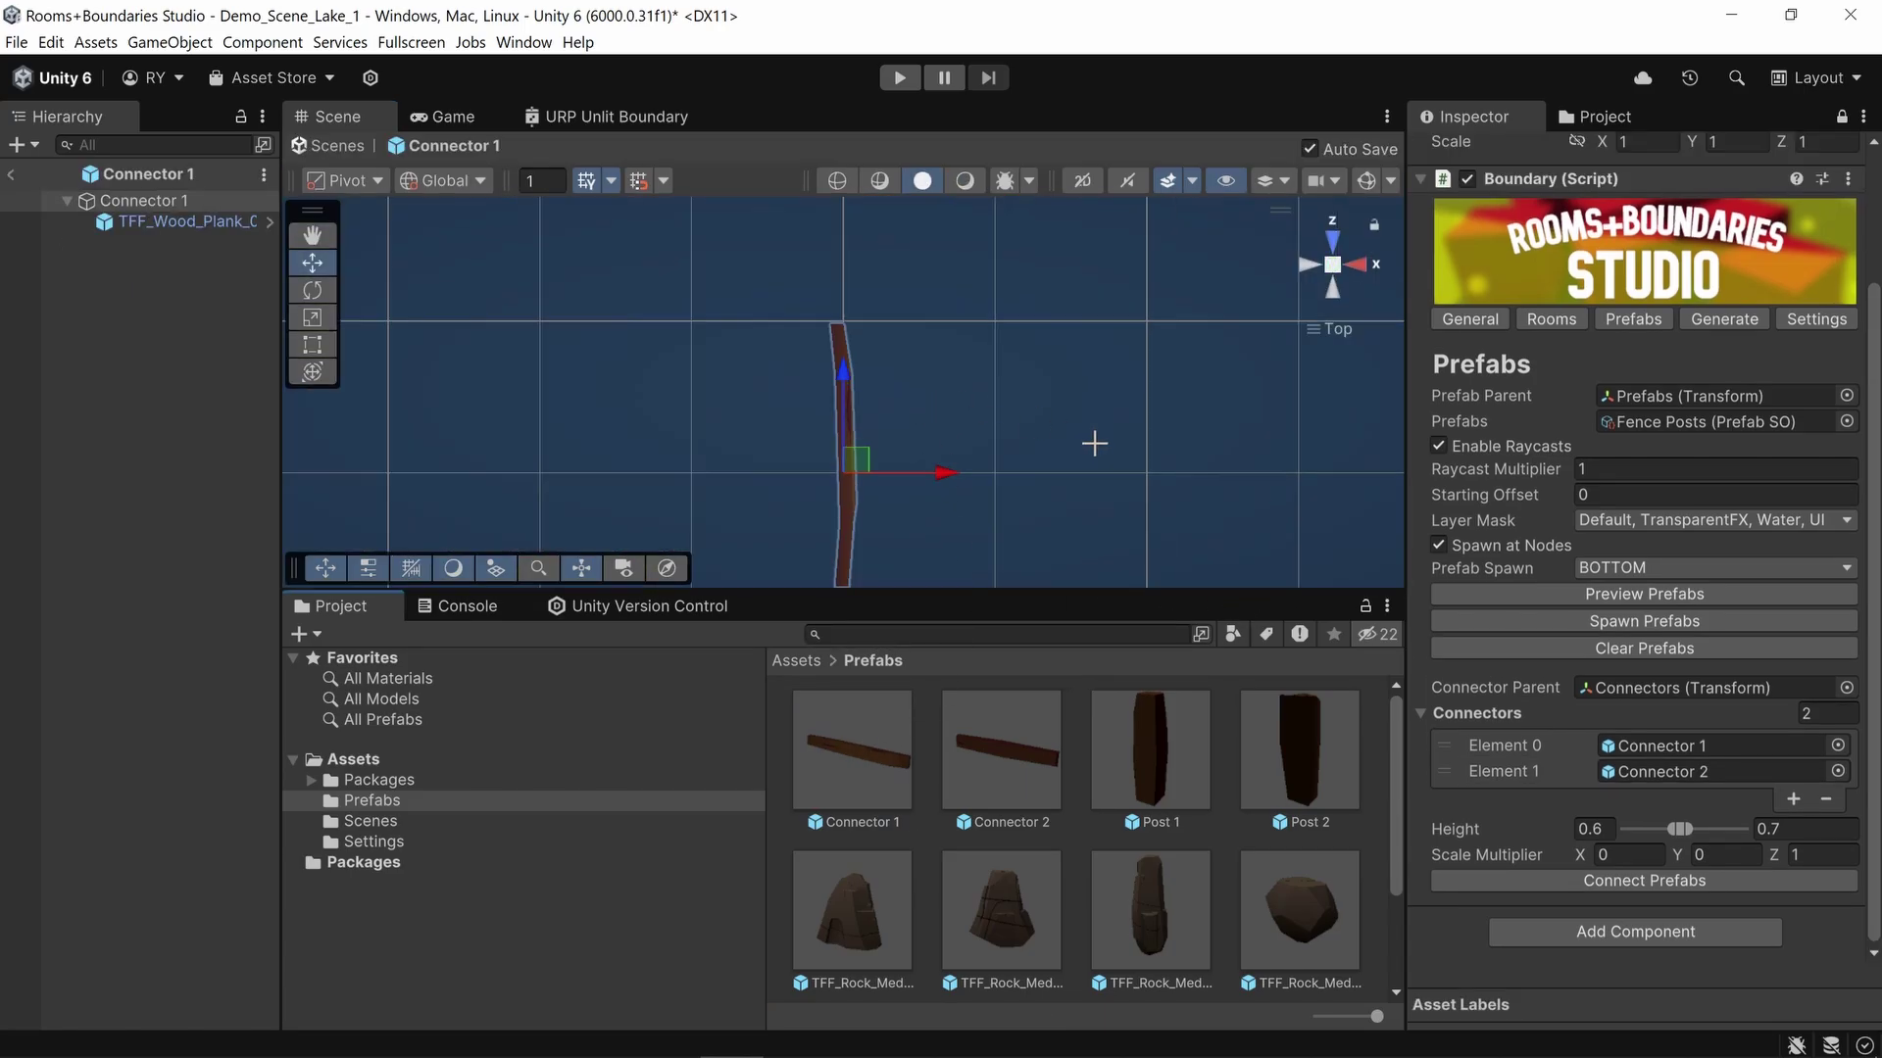
{"action": "left_click_drag", "start_coordinate": [1014, 471], "coordinate": [977, 358], "text": "alt"}
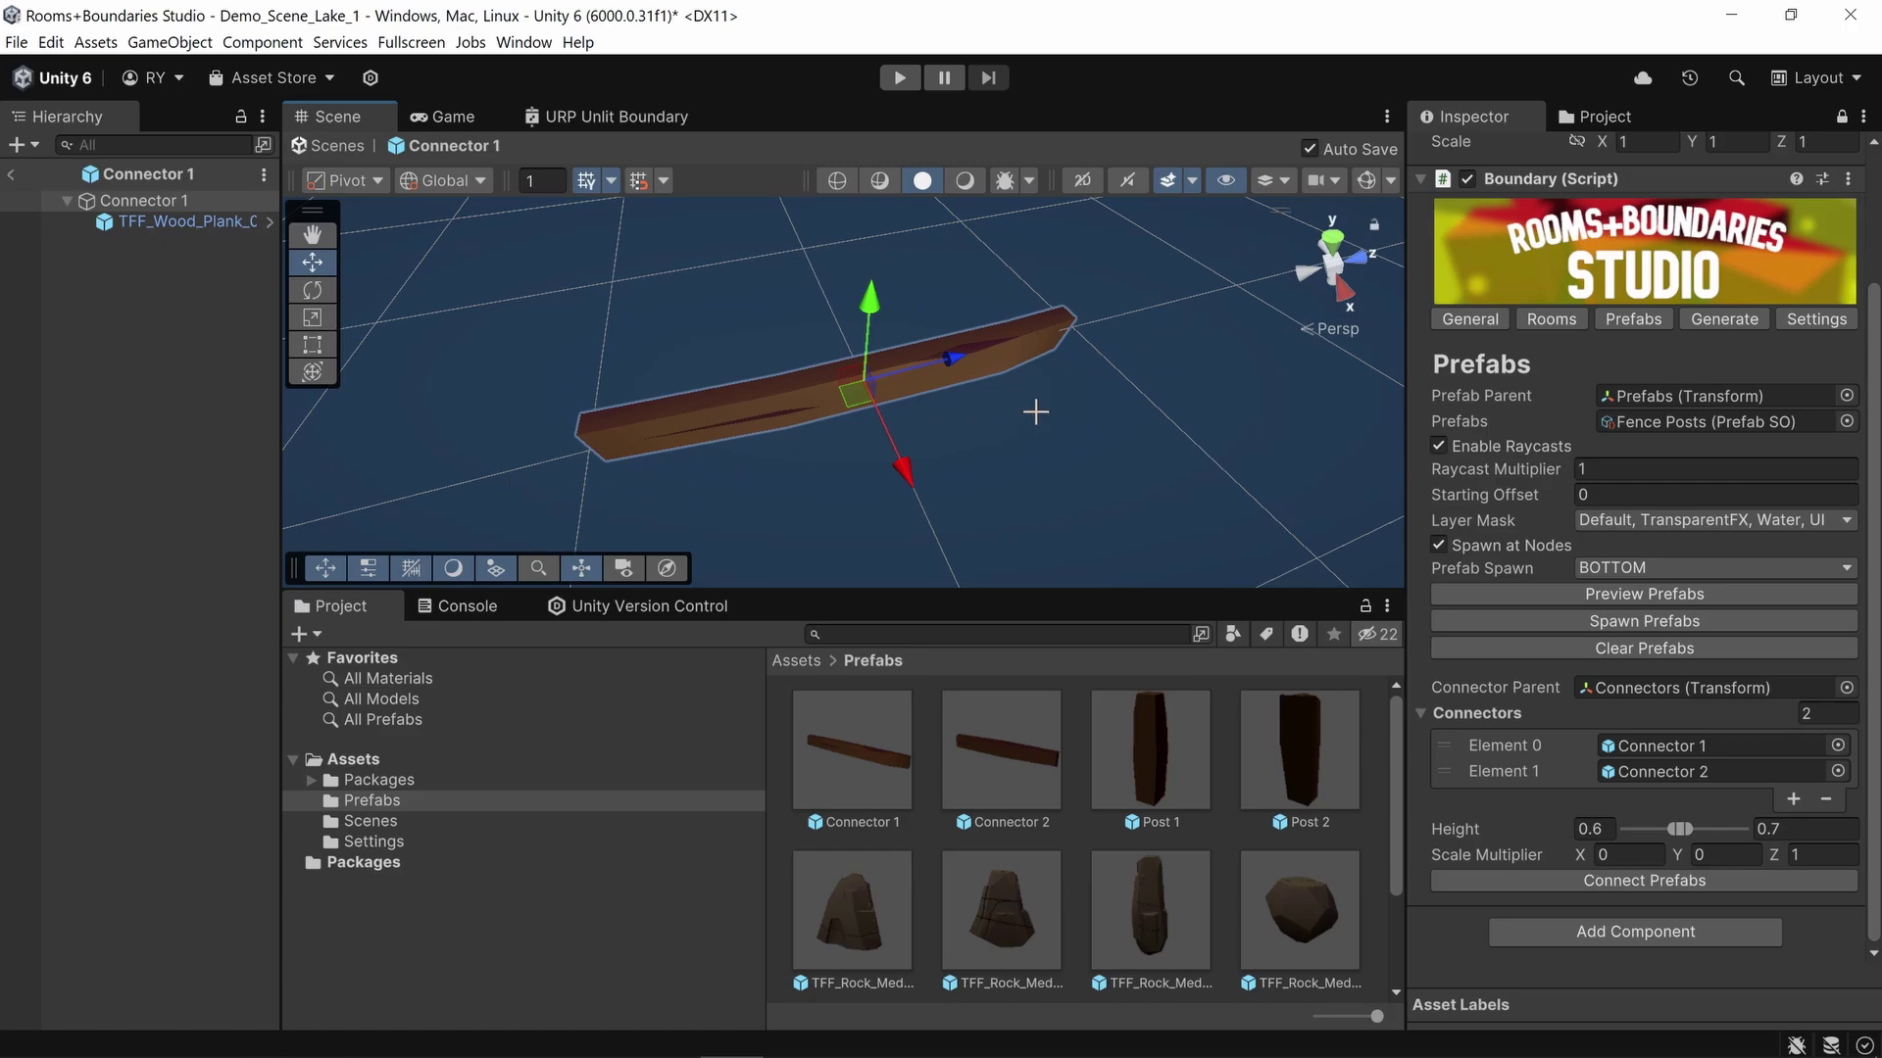
{"action": "left_click_drag", "start_coordinate": [1035, 412], "coordinate": [1013, 377], "text": "alt"}
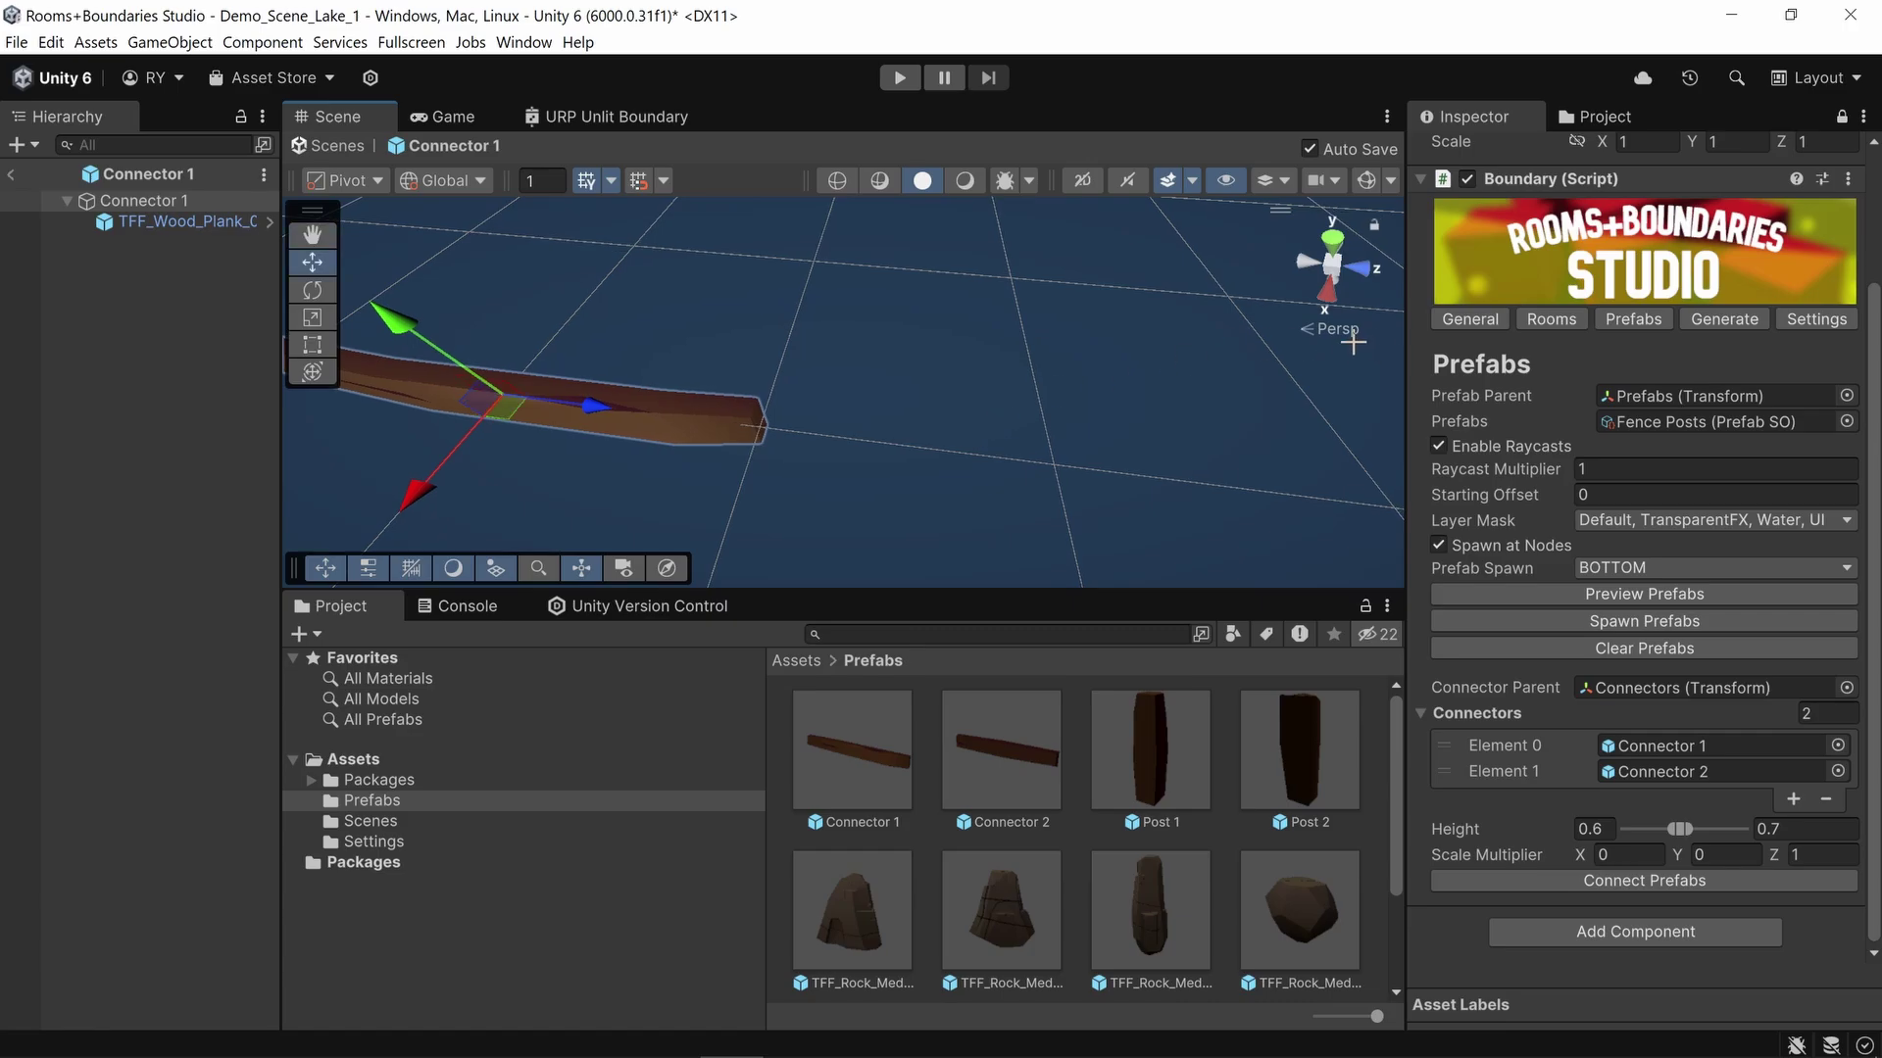
{"action": "left_click", "coordinate": [1332, 239]}
{"action": "key", "text": "f"}
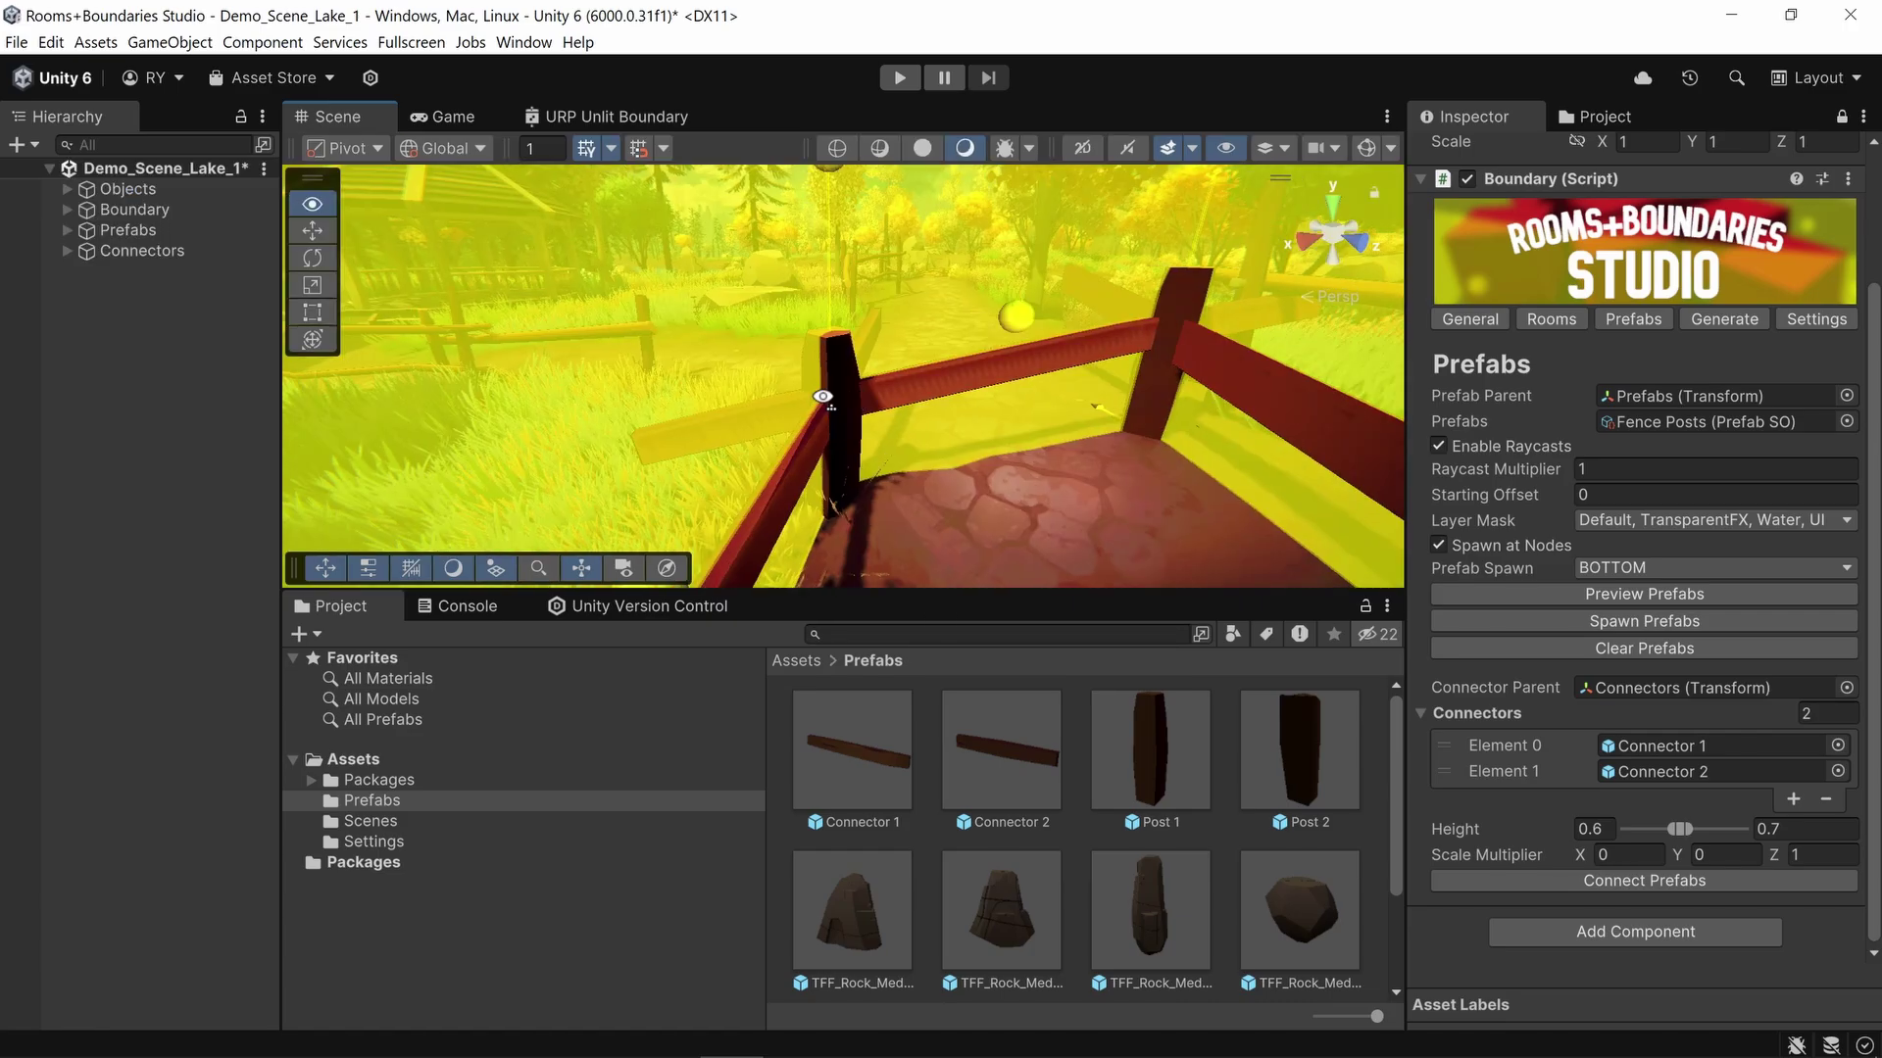
Step: Set the connectors' Z Scale Multiplier to 0.5, reconnect the fence posts and review the fence along the path
{"action": "left_click_drag", "start_coordinate": [827, 399], "coordinate": [978, 425], "text": "alt"}
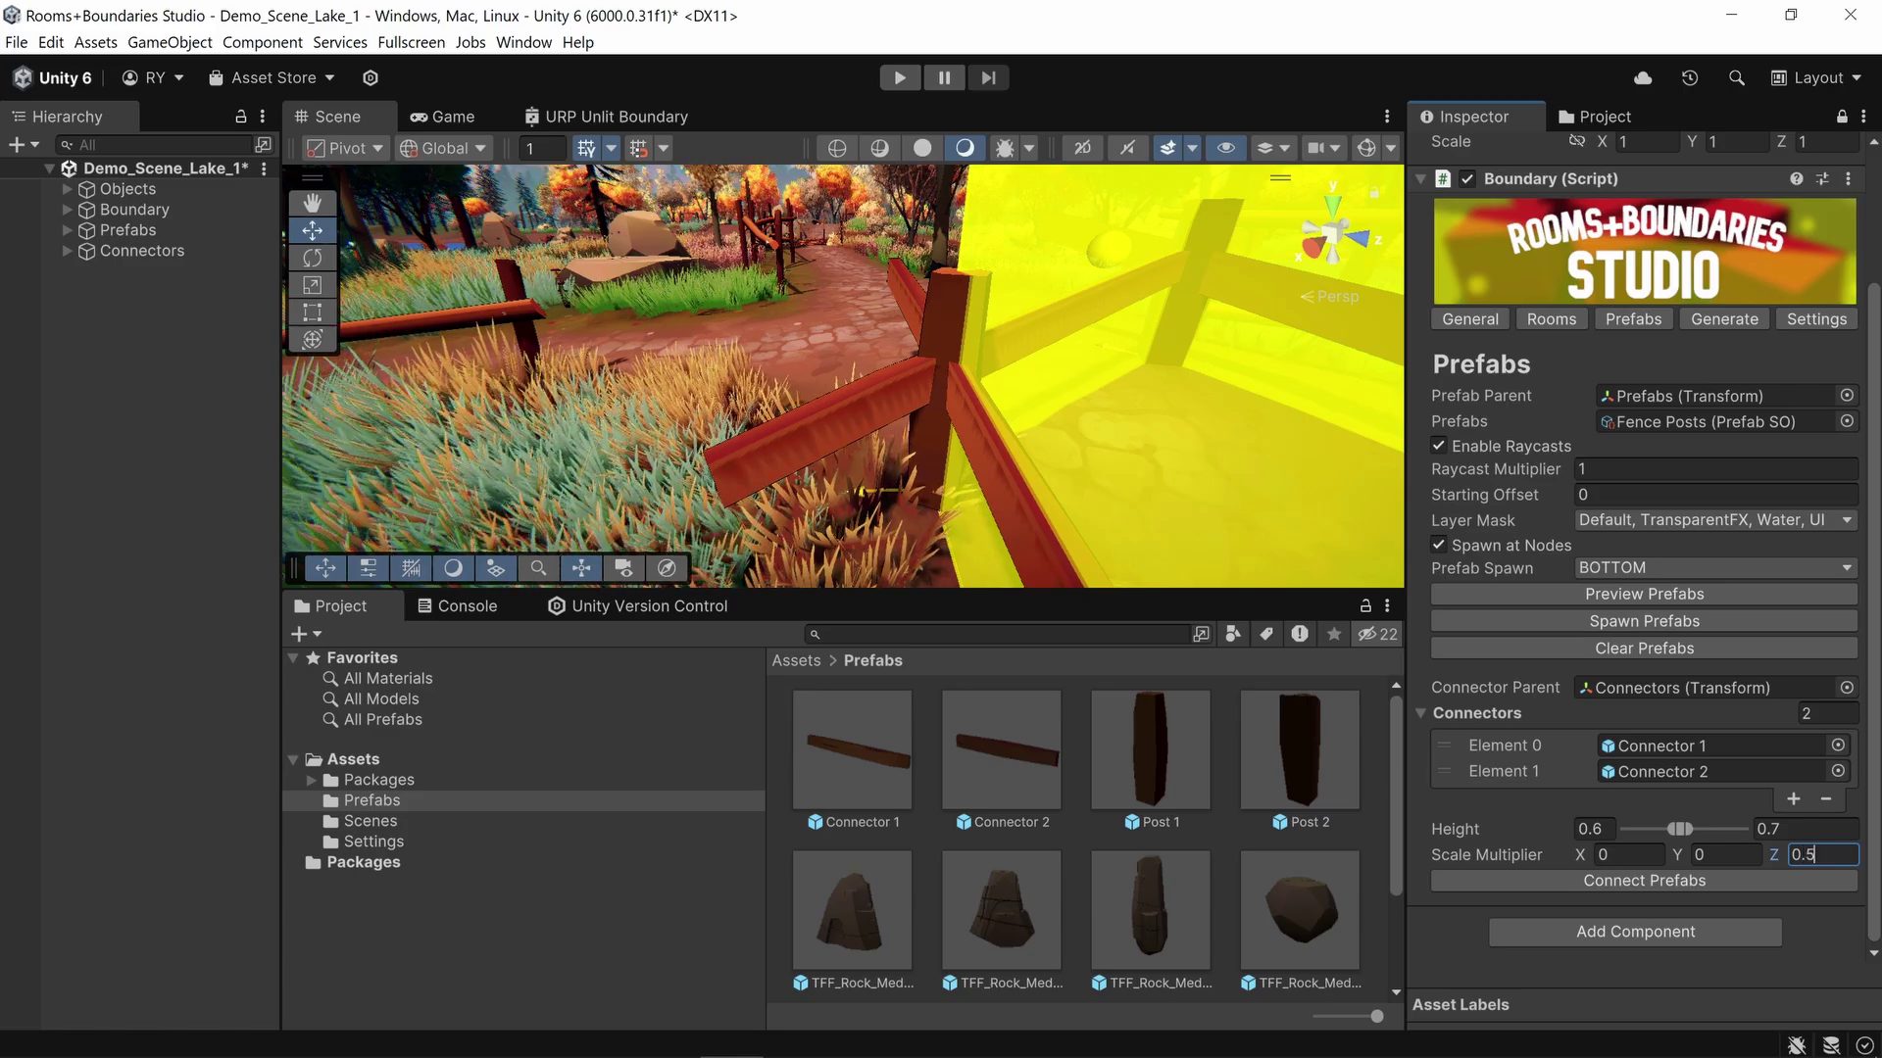
{"action": "left_click", "coordinate": [1692, 880]}
{"action": "right_click_drag", "start_coordinate": [1029, 299], "coordinate": [116, 356]}
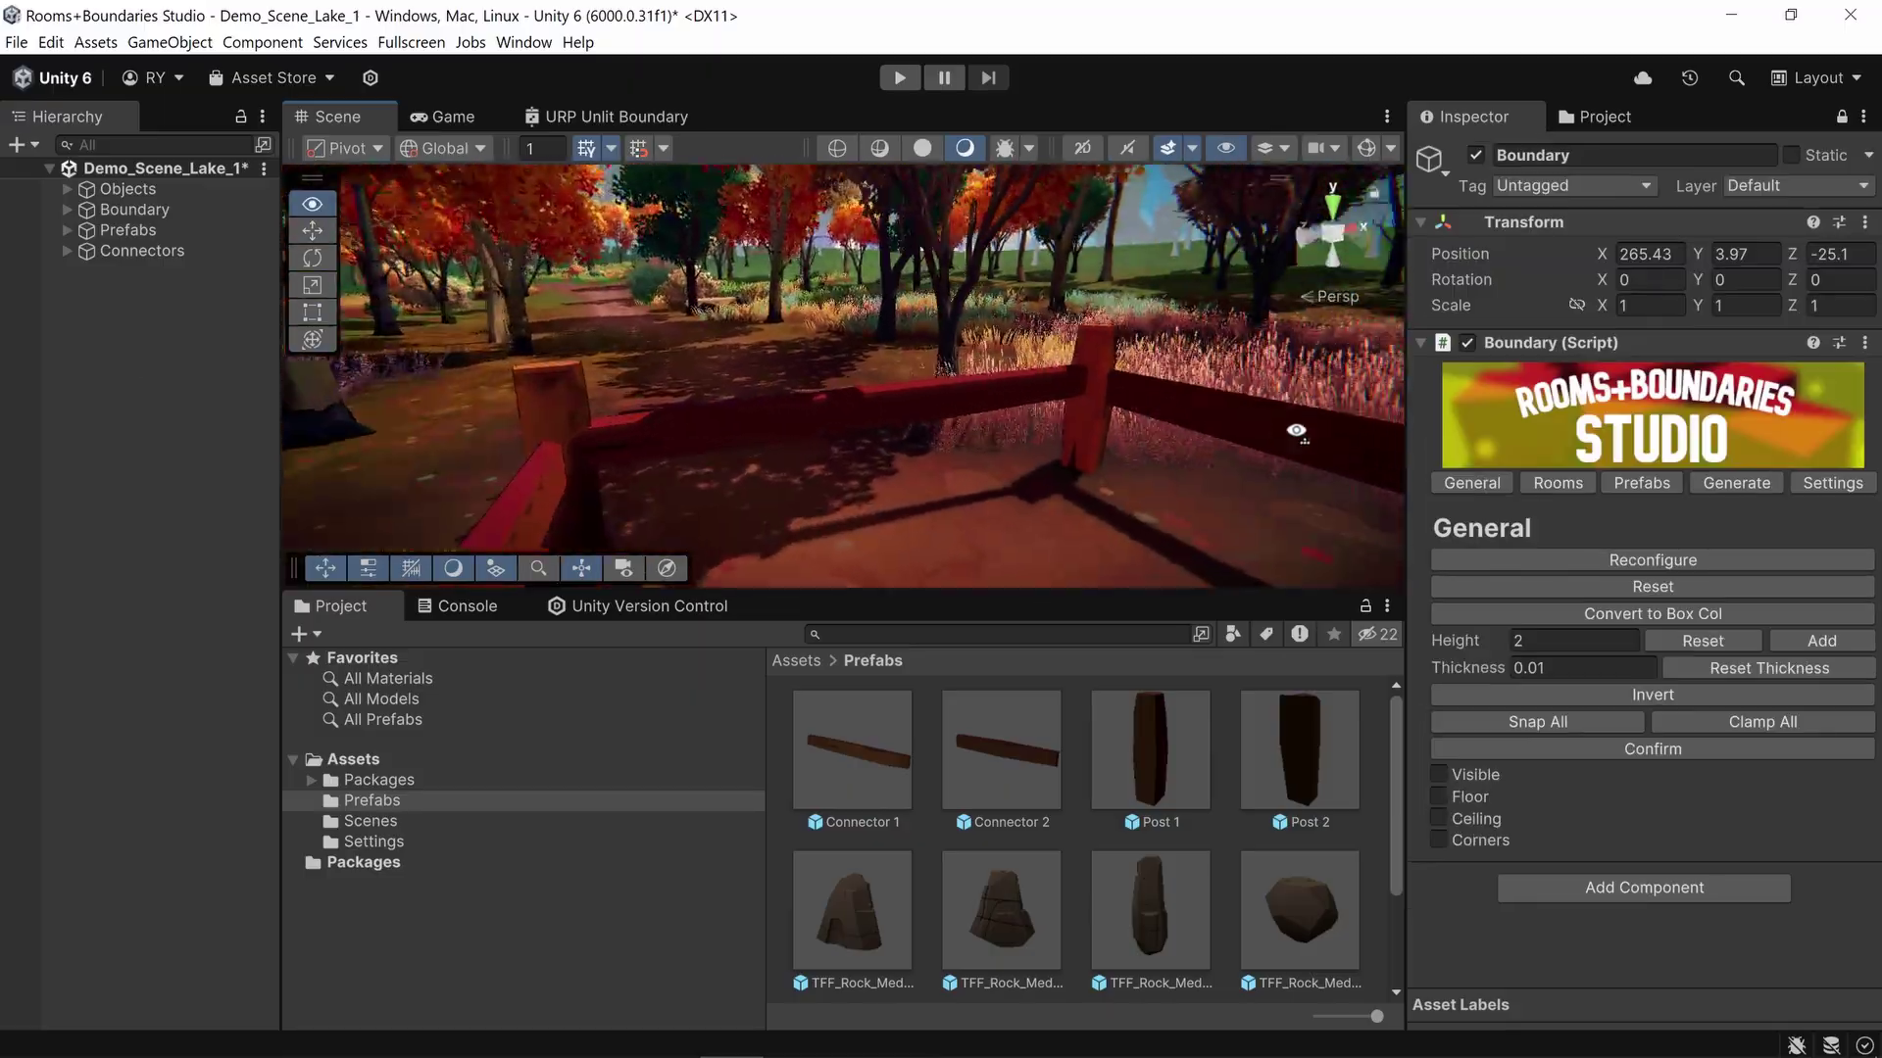
{"action": "key", "text": "w"}
{"action": "right_click_drag", "start_coordinate": [754, 327], "coordinate": [1871, 390]}
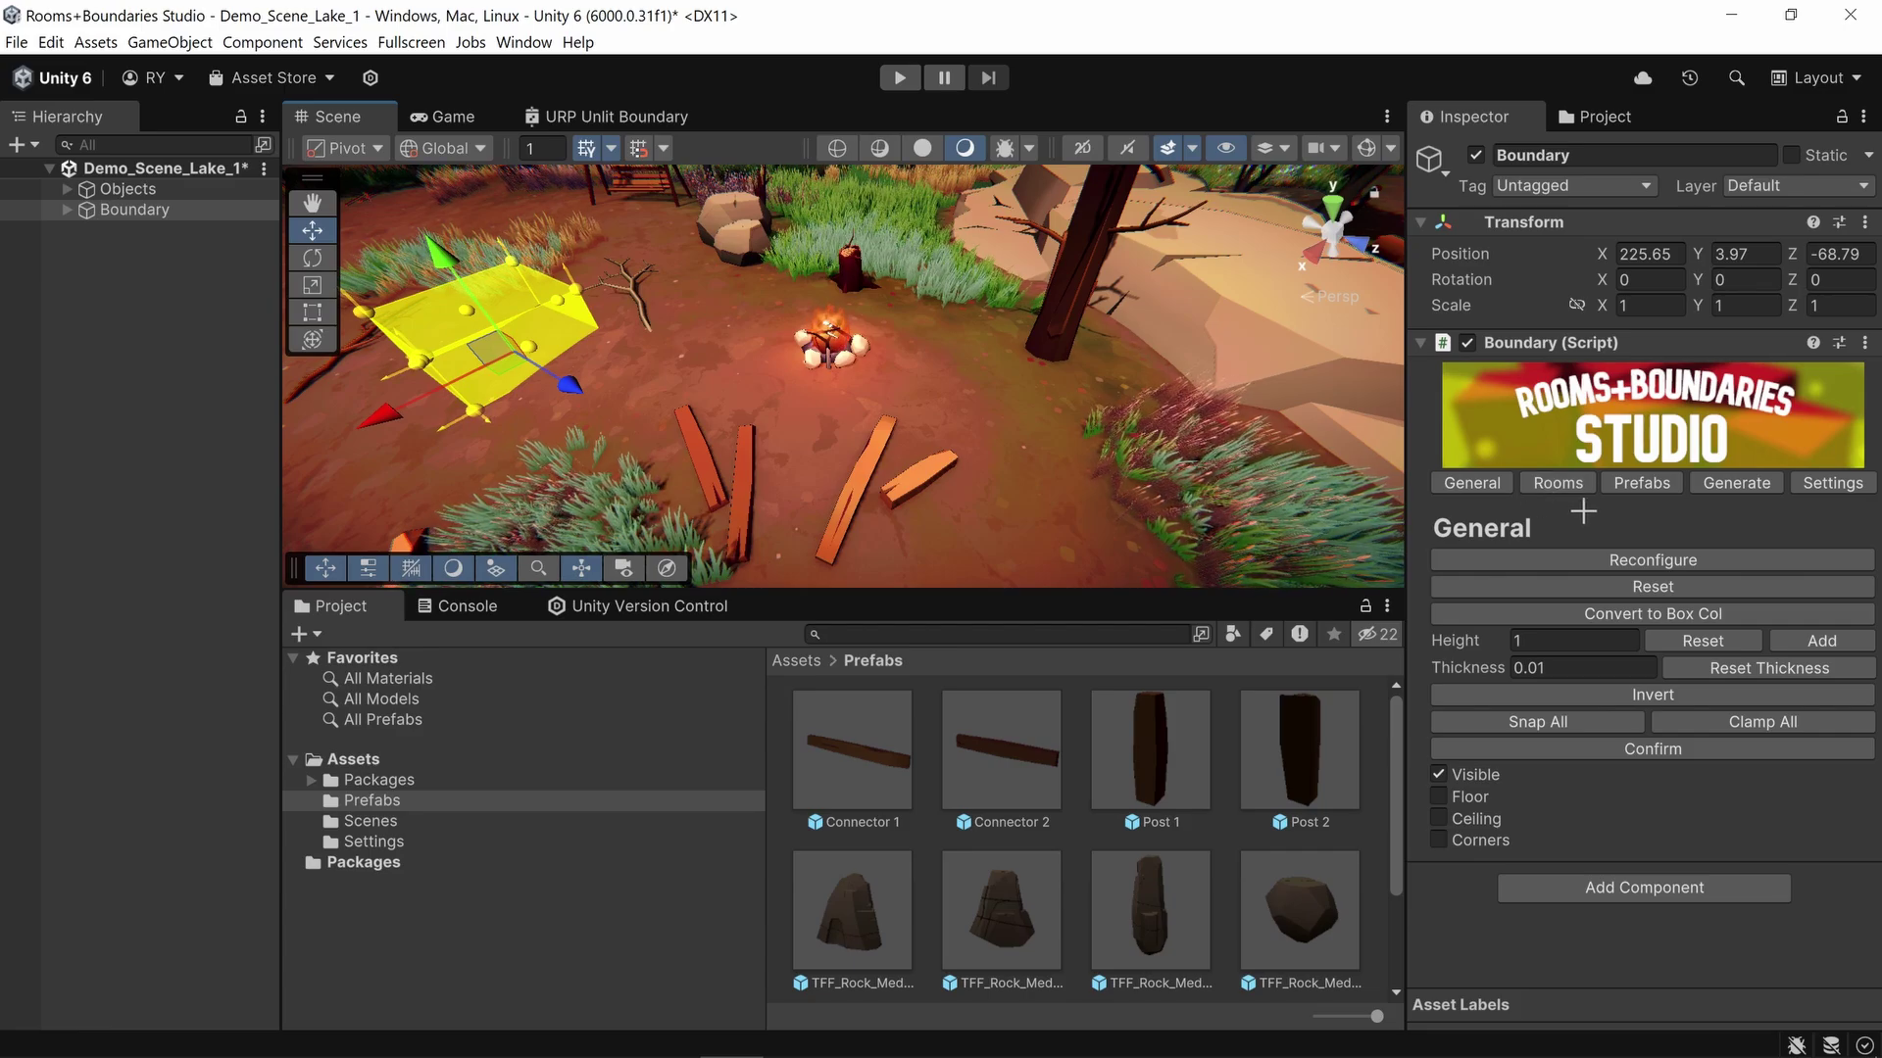
Step: Select the wooden planks beside the campfire and generate the Boundary around them with Surround Mesh
{"action": "left_click", "coordinate": [1731, 483]}
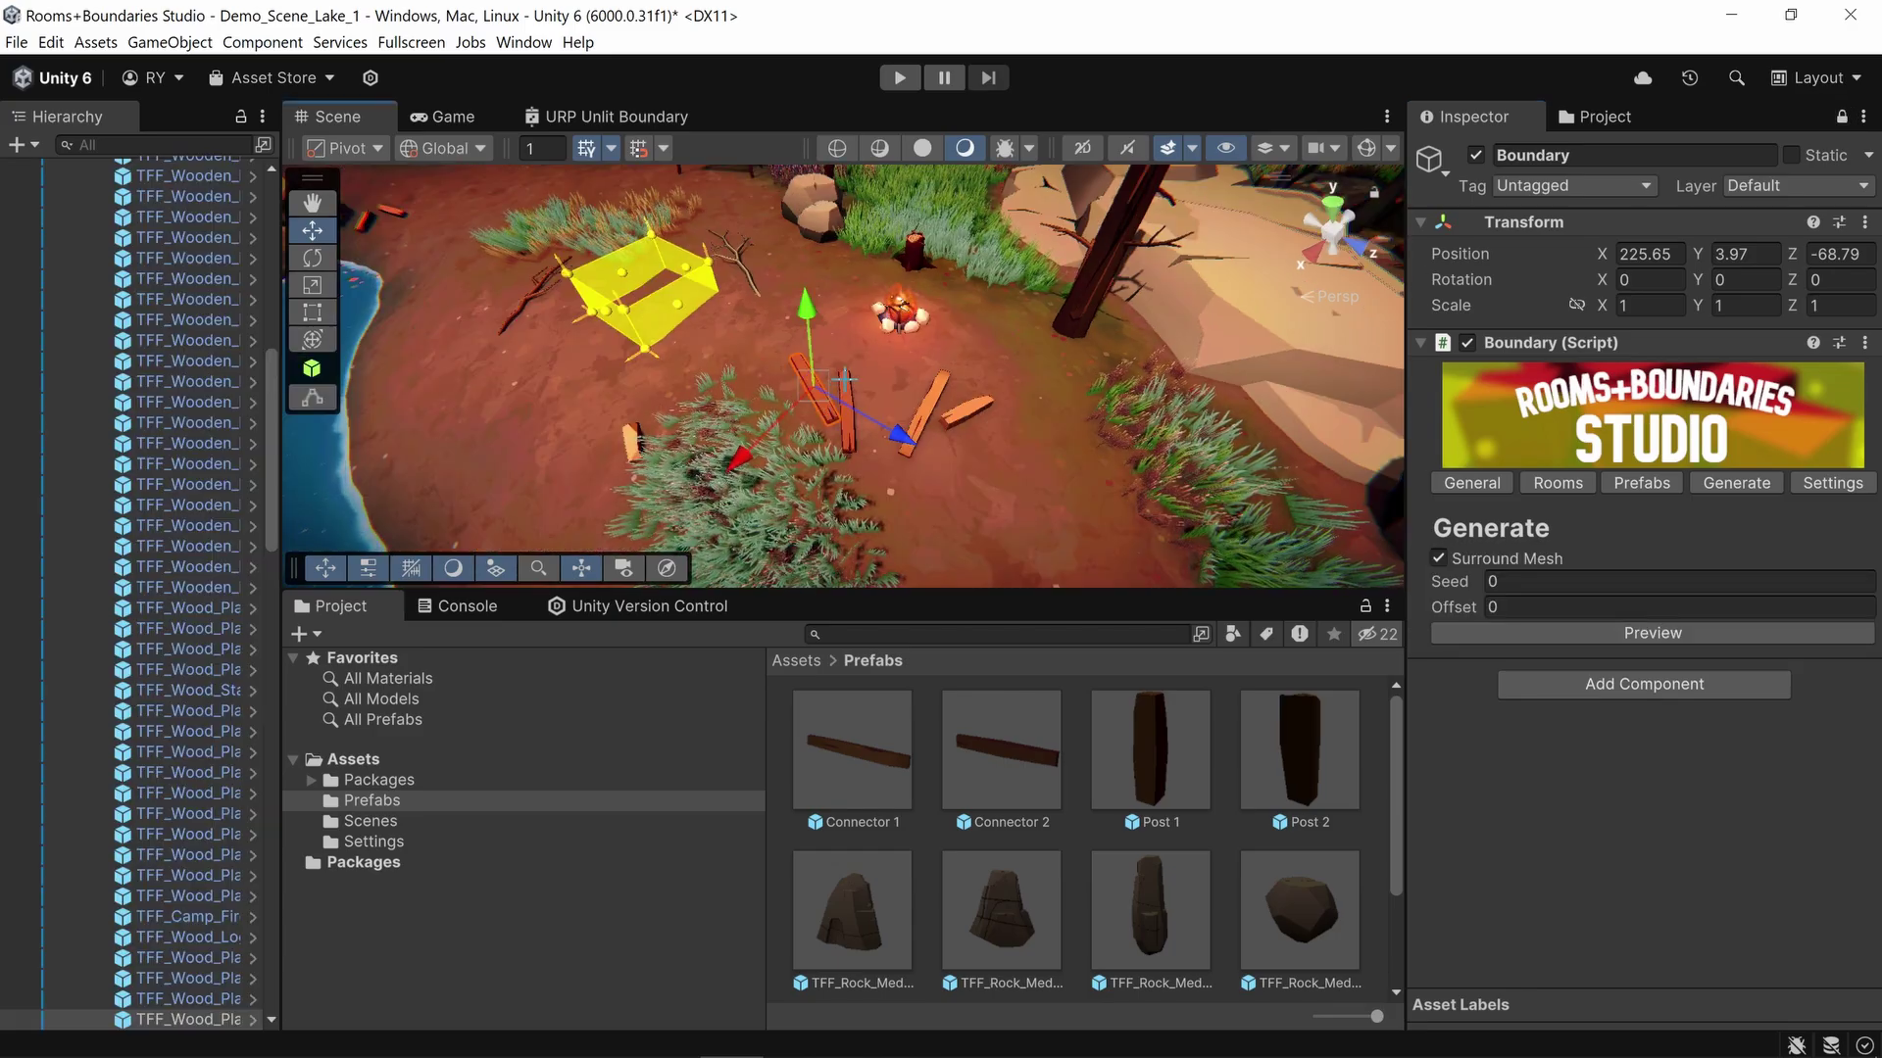
{"action": "left_click", "coordinate": [846, 382], "text": "shift"}
{"action": "left_click", "coordinate": [933, 400], "text": "shift"}
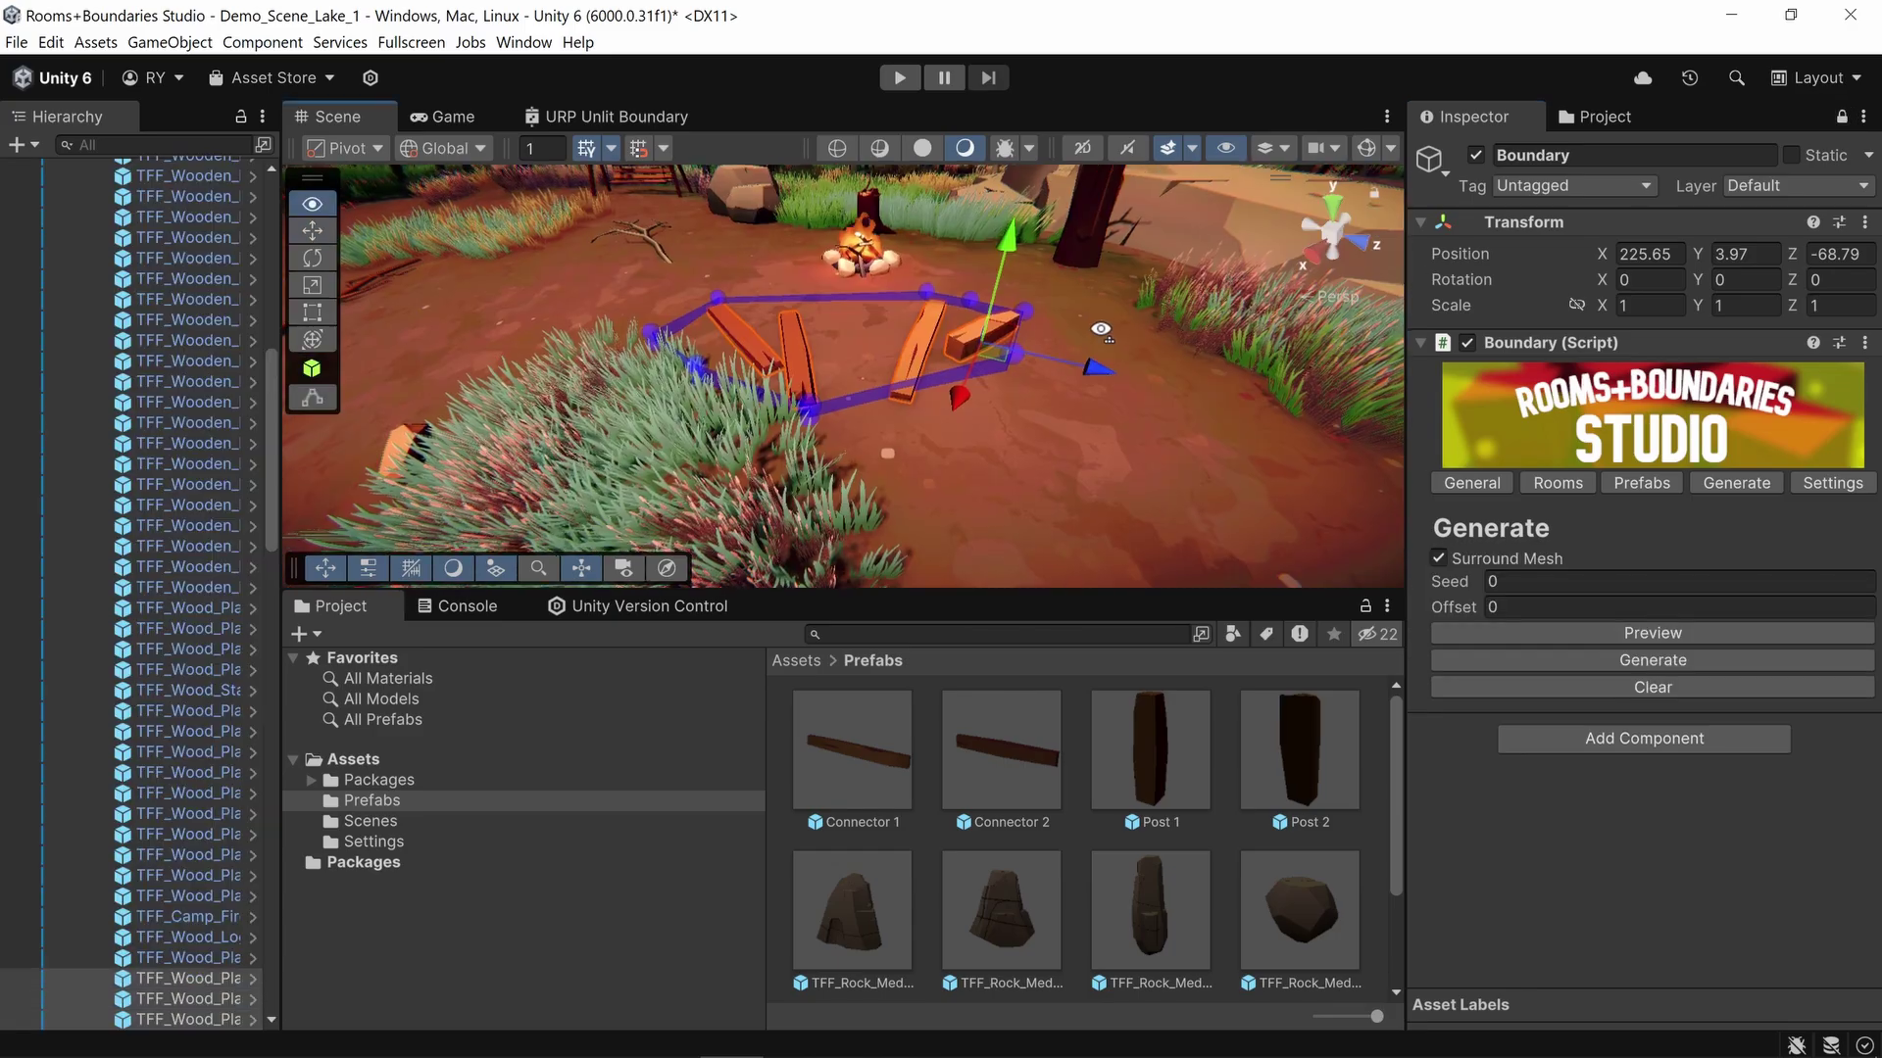
{"action": "right_click_drag", "start_coordinate": [1026, 420], "coordinate": [1026, 420]}
{"action": "right_click_drag", "start_coordinate": [843, 333], "coordinate": [682, 383]}
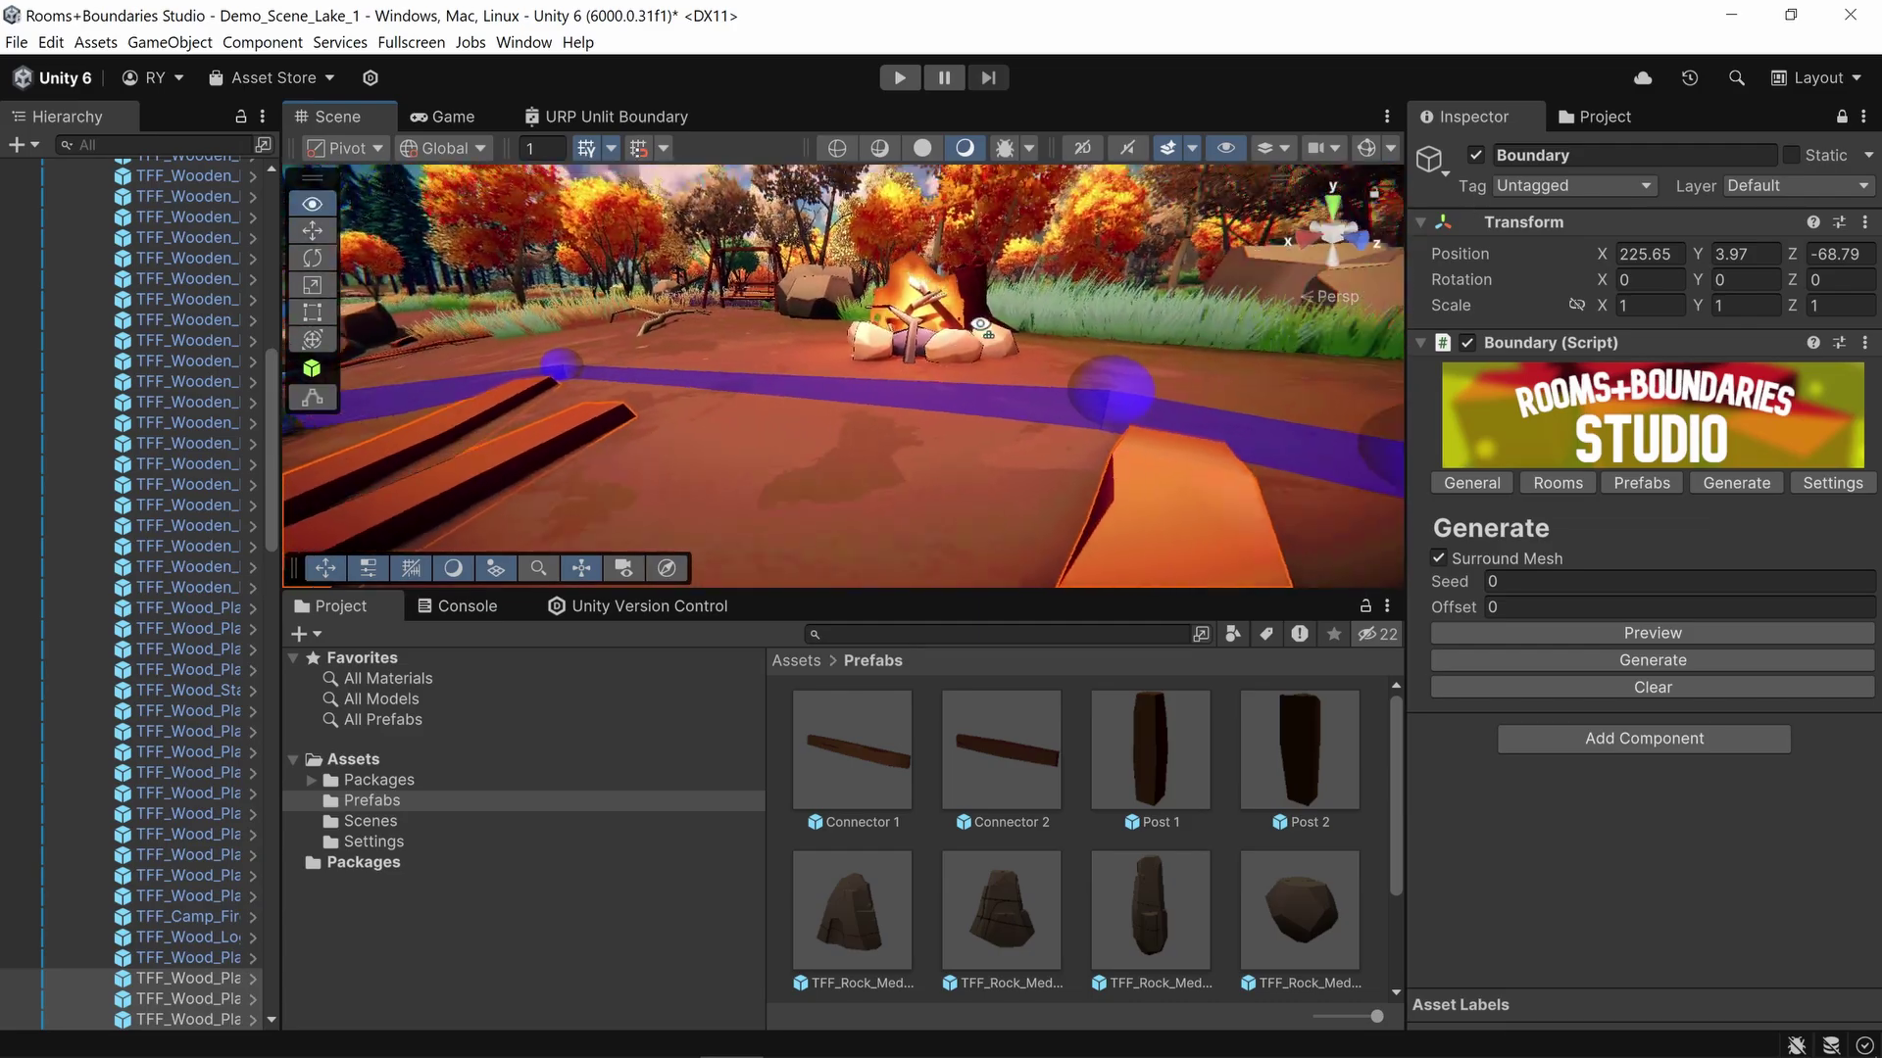
{"action": "left_click", "coordinate": [1701, 663]}
Step: Add the boulder and tree stump near the campfire to the selected meshes and preview the surrounding Boundary
{"action": "right_click_drag", "start_coordinate": [1120, 410], "coordinate": [891, 514]}
{"action": "right_click_drag", "start_coordinate": [1083, 510], "coordinate": [1043, 383]}
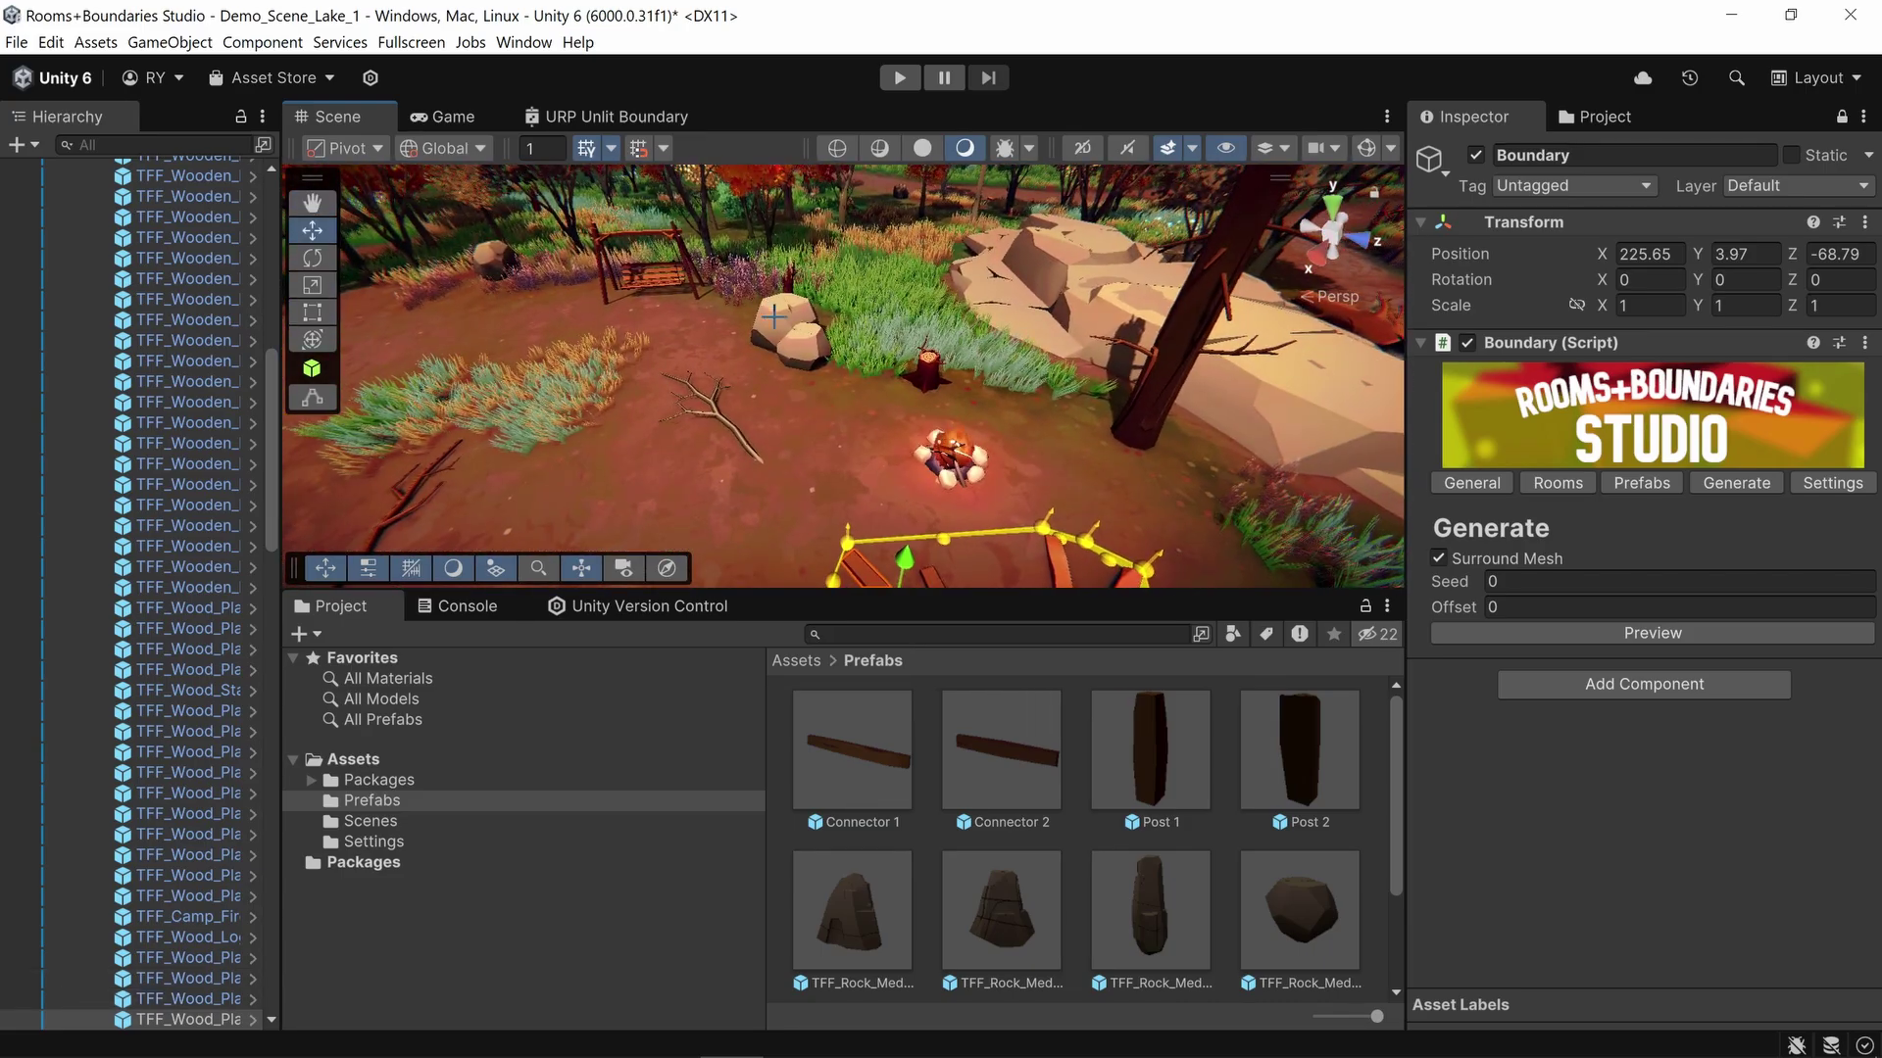
{"action": "left_click", "coordinate": [794, 328]}
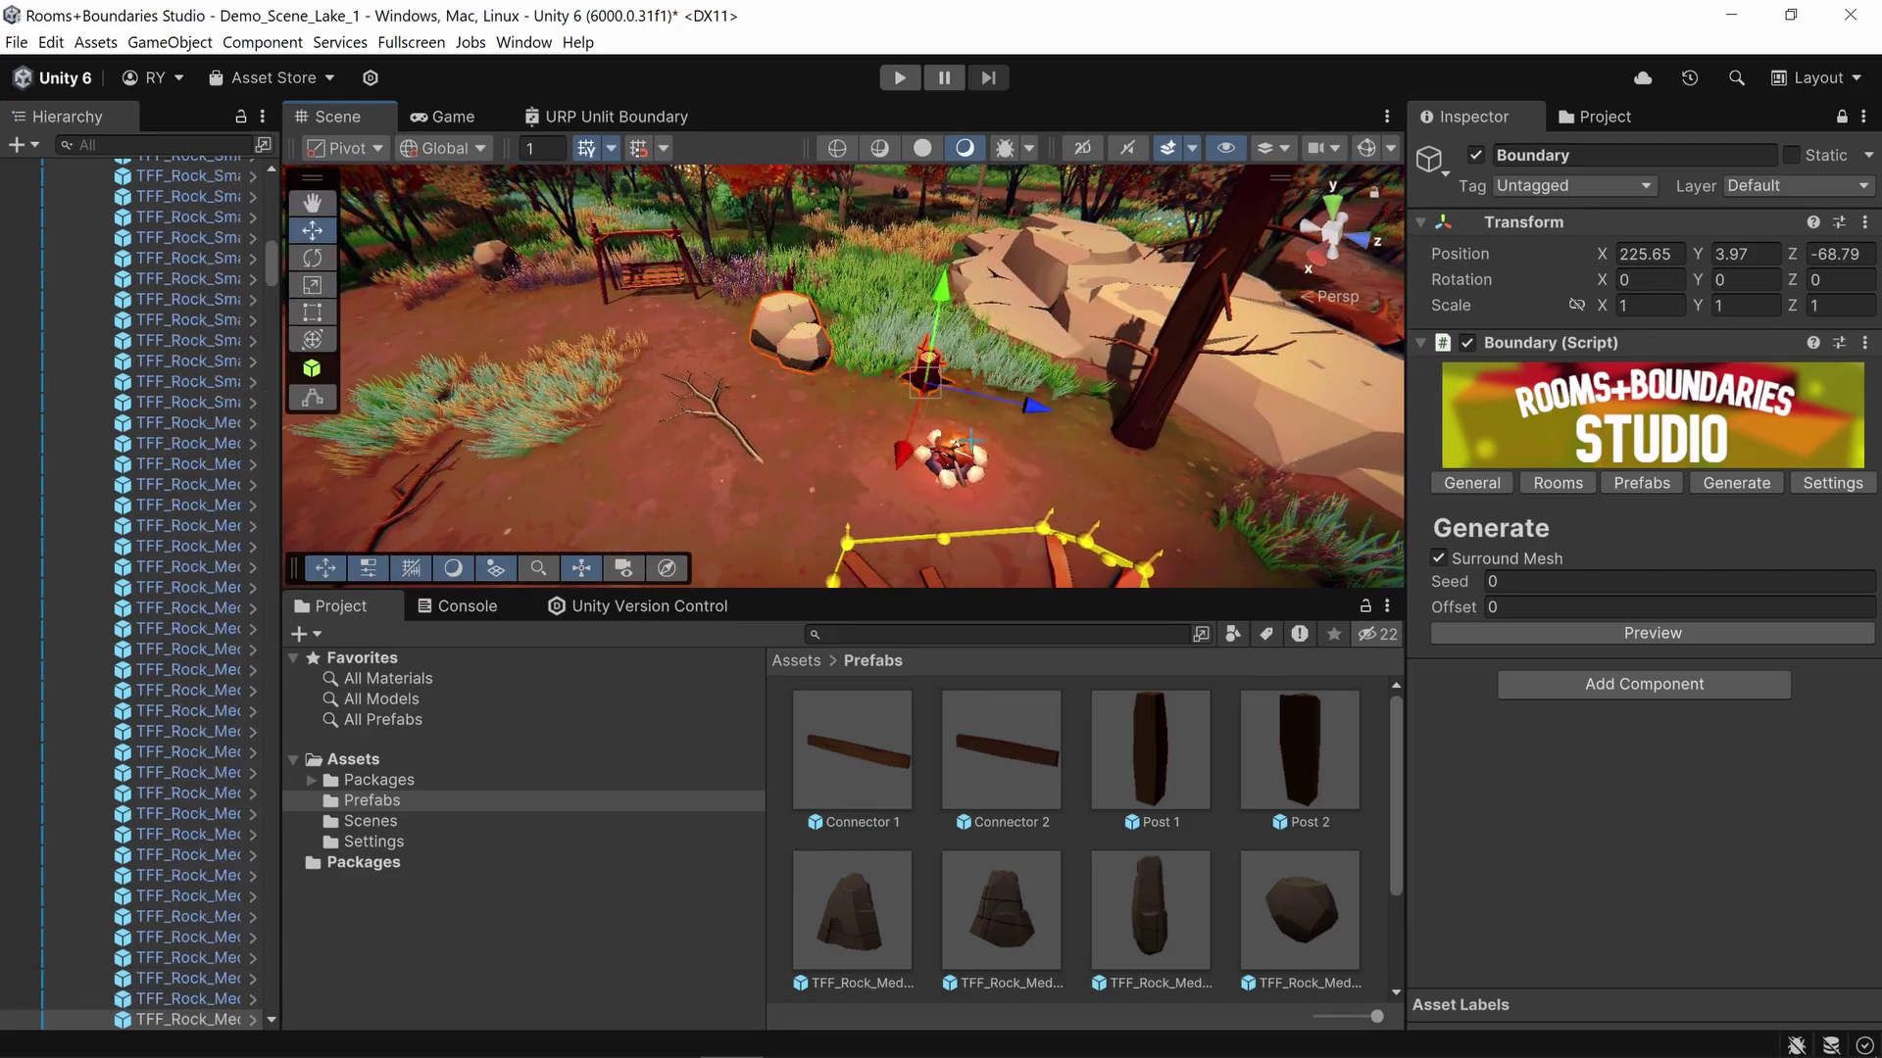
{"action": "right_click_drag", "start_coordinate": [970, 470], "coordinate": [815, 441]}
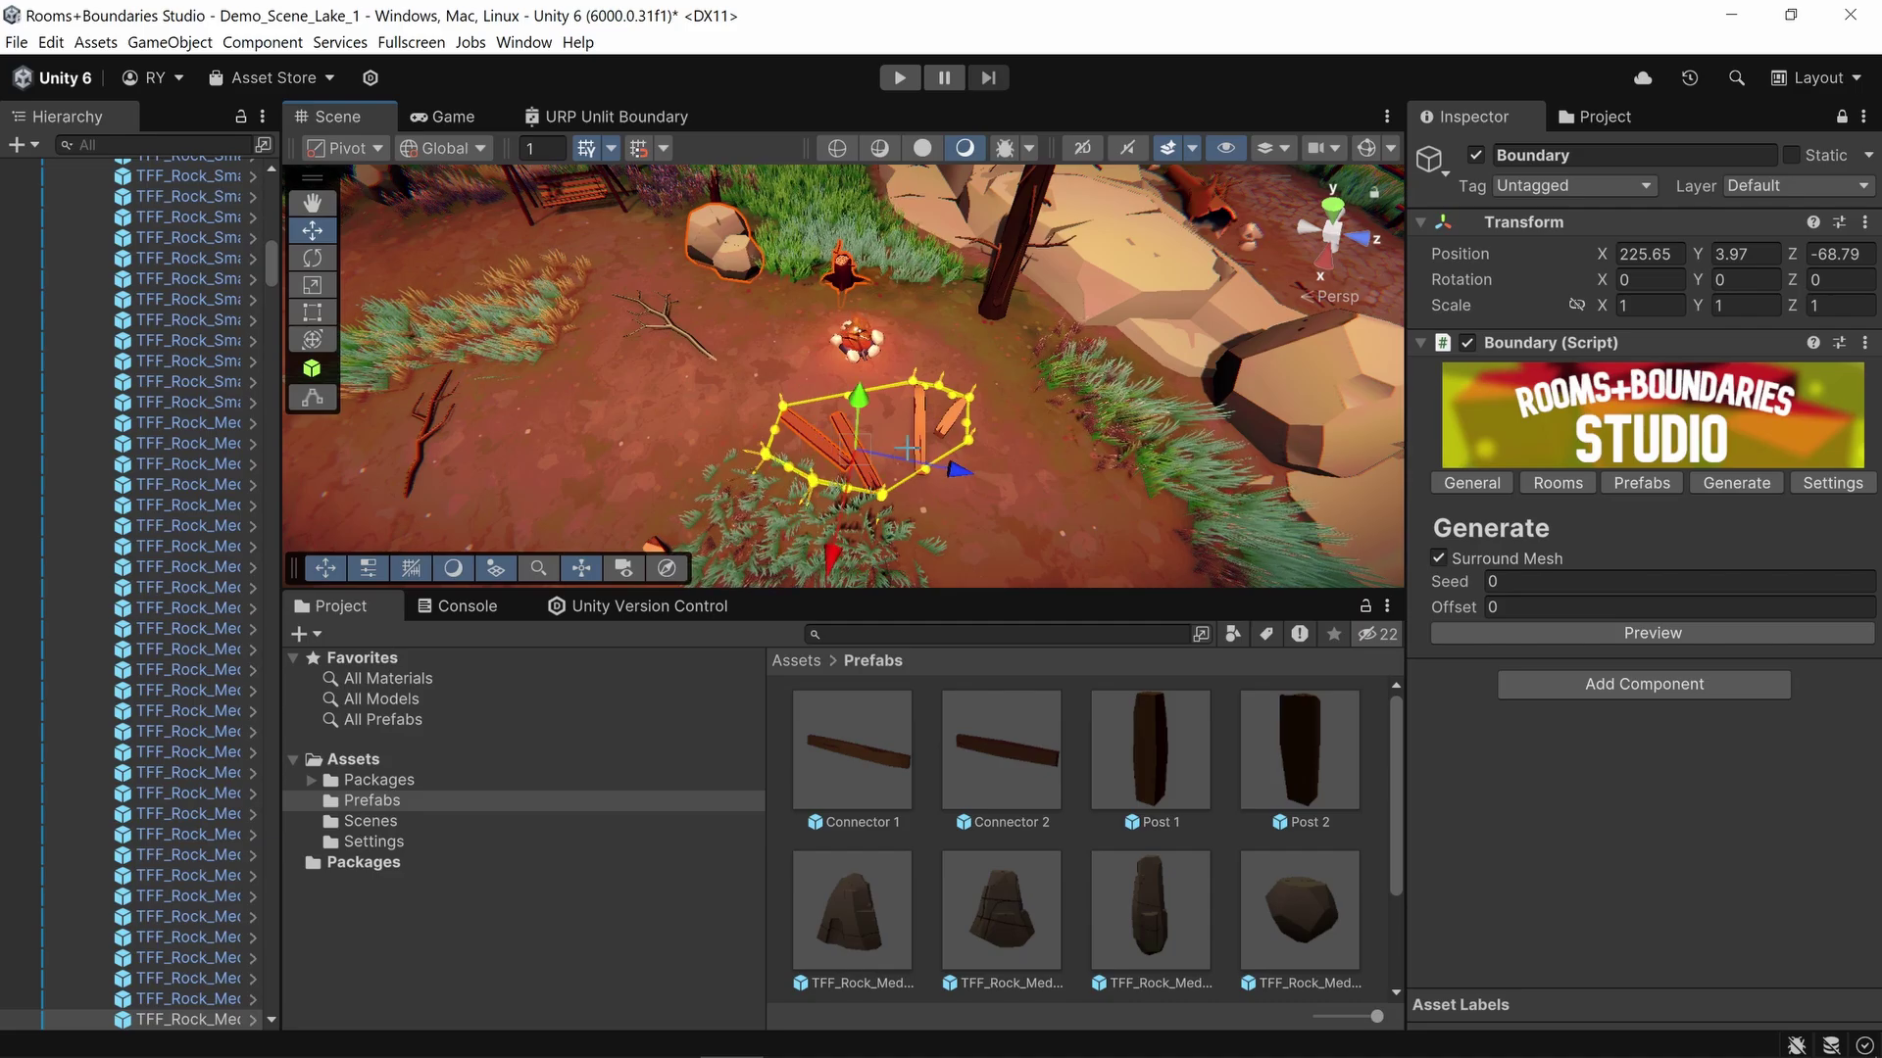
{"action": "right_click_drag", "start_coordinate": [955, 419], "coordinate": [1068, 345]}
{"action": "left_click", "coordinate": [1542, 632]}
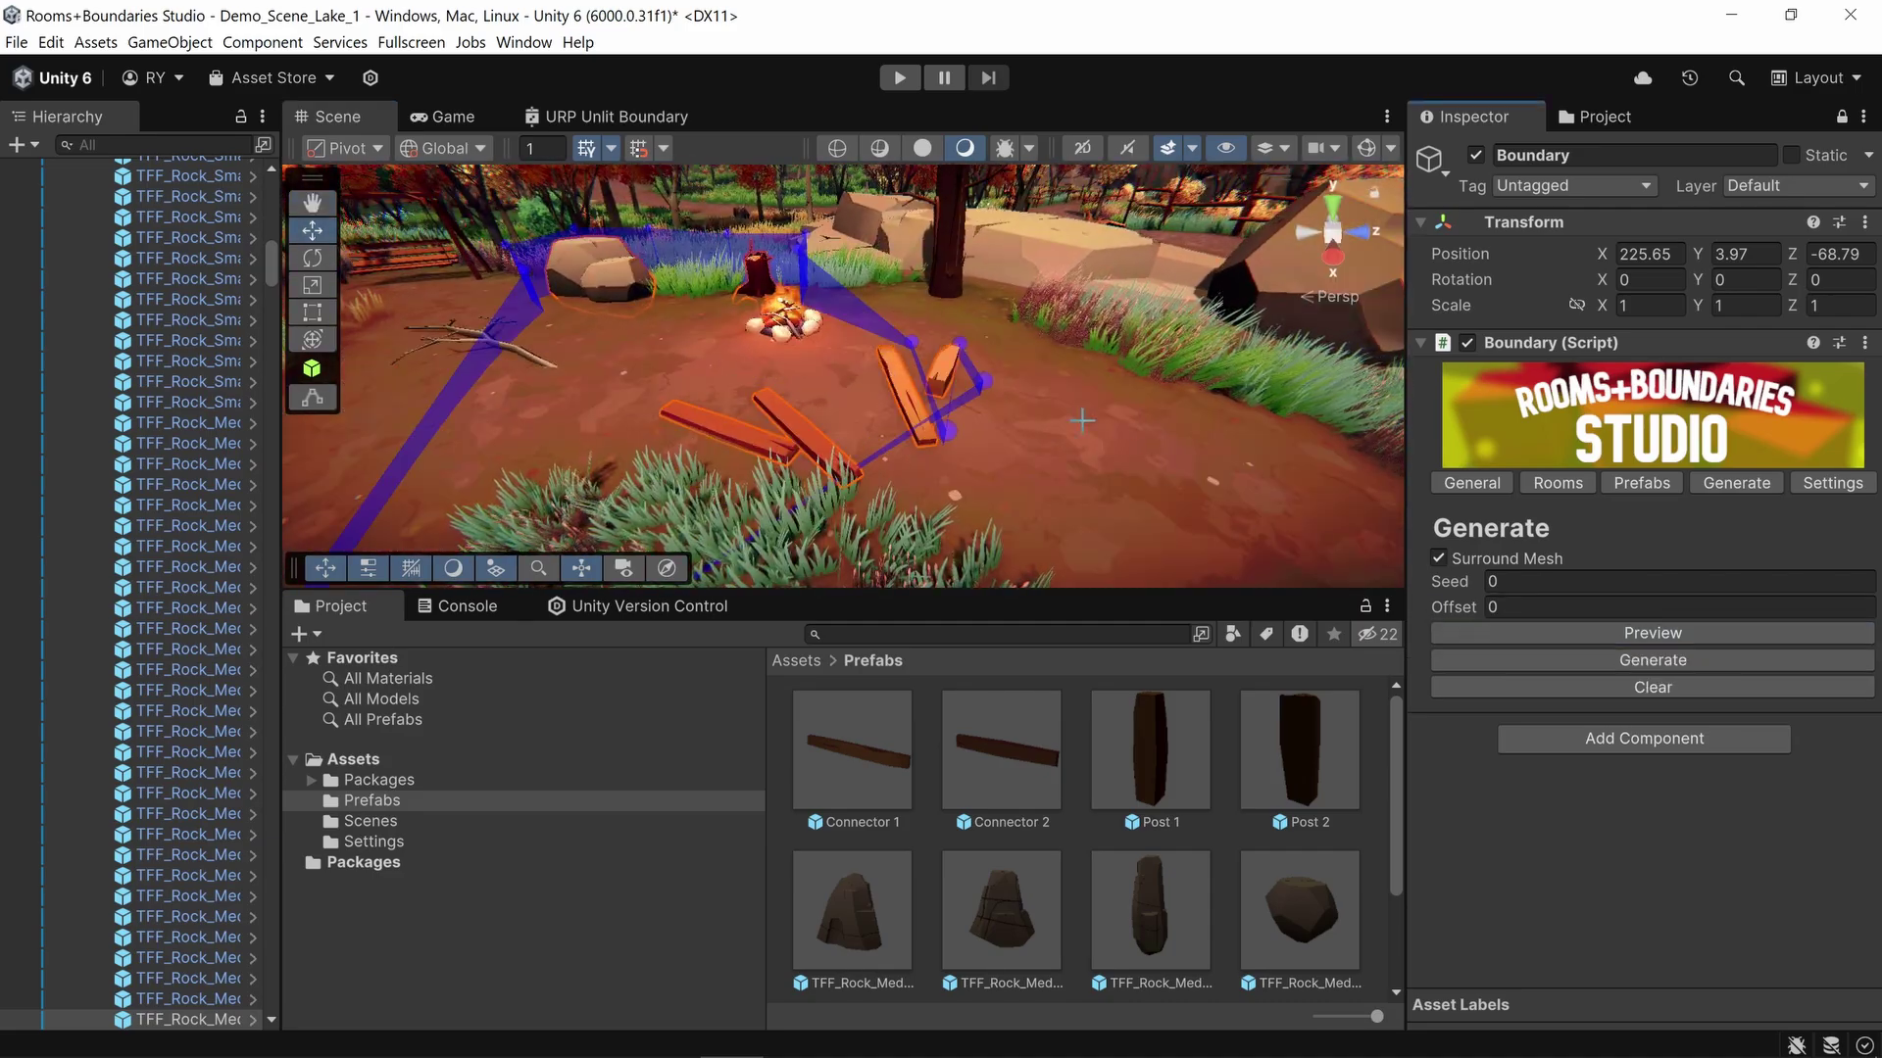
Step: Set the Seed to 5 and the Offset to 0, and generate the Boundary around the selected rocks, stump and planks
{"action": "right_click_drag", "start_coordinate": [1037, 411], "coordinate": [1172, 565]}
{"action": "left_click_drag", "start_coordinate": [1445, 576], "coordinate": [1461, 572]}
{"action": "right_click_drag", "start_coordinate": [862, 323], "coordinate": [853, 299]}
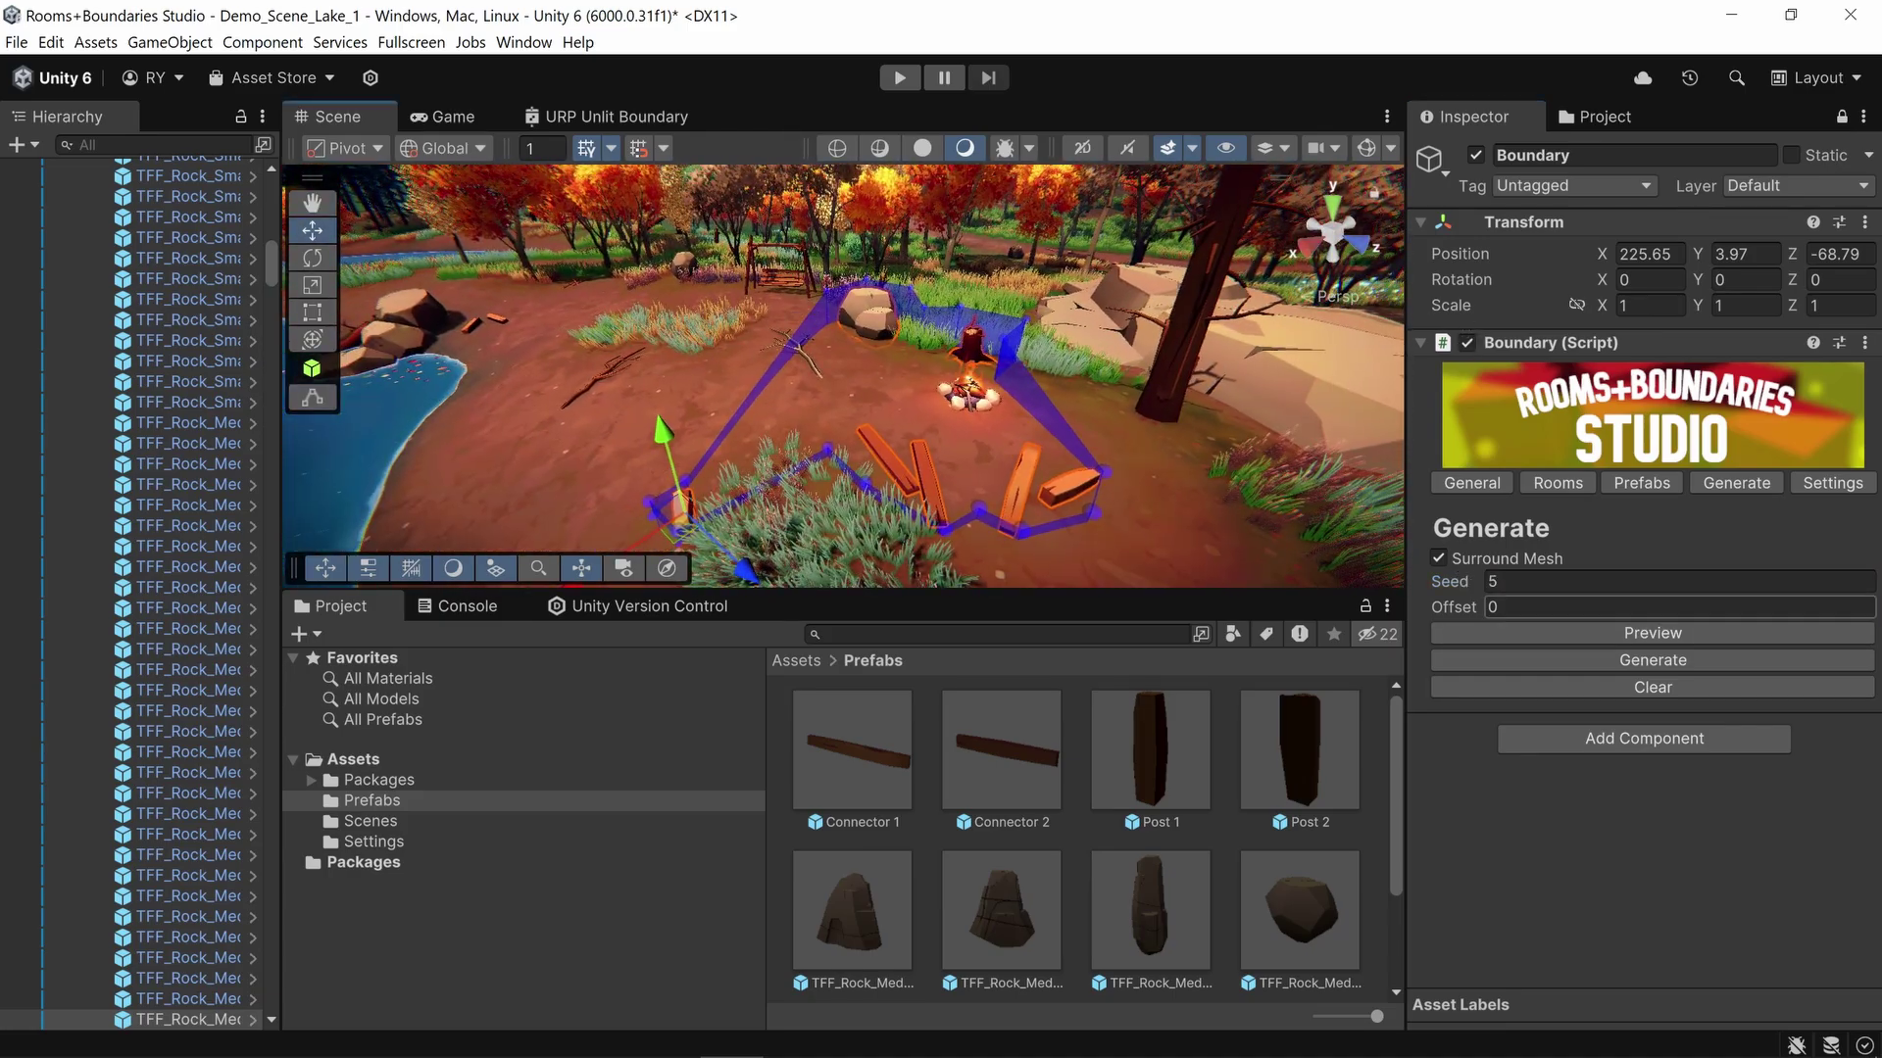
{"action": "left_click_drag", "start_coordinate": [1449, 610], "coordinate": [1558, 609]}
{"action": "left_click", "coordinate": [1652, 633]}
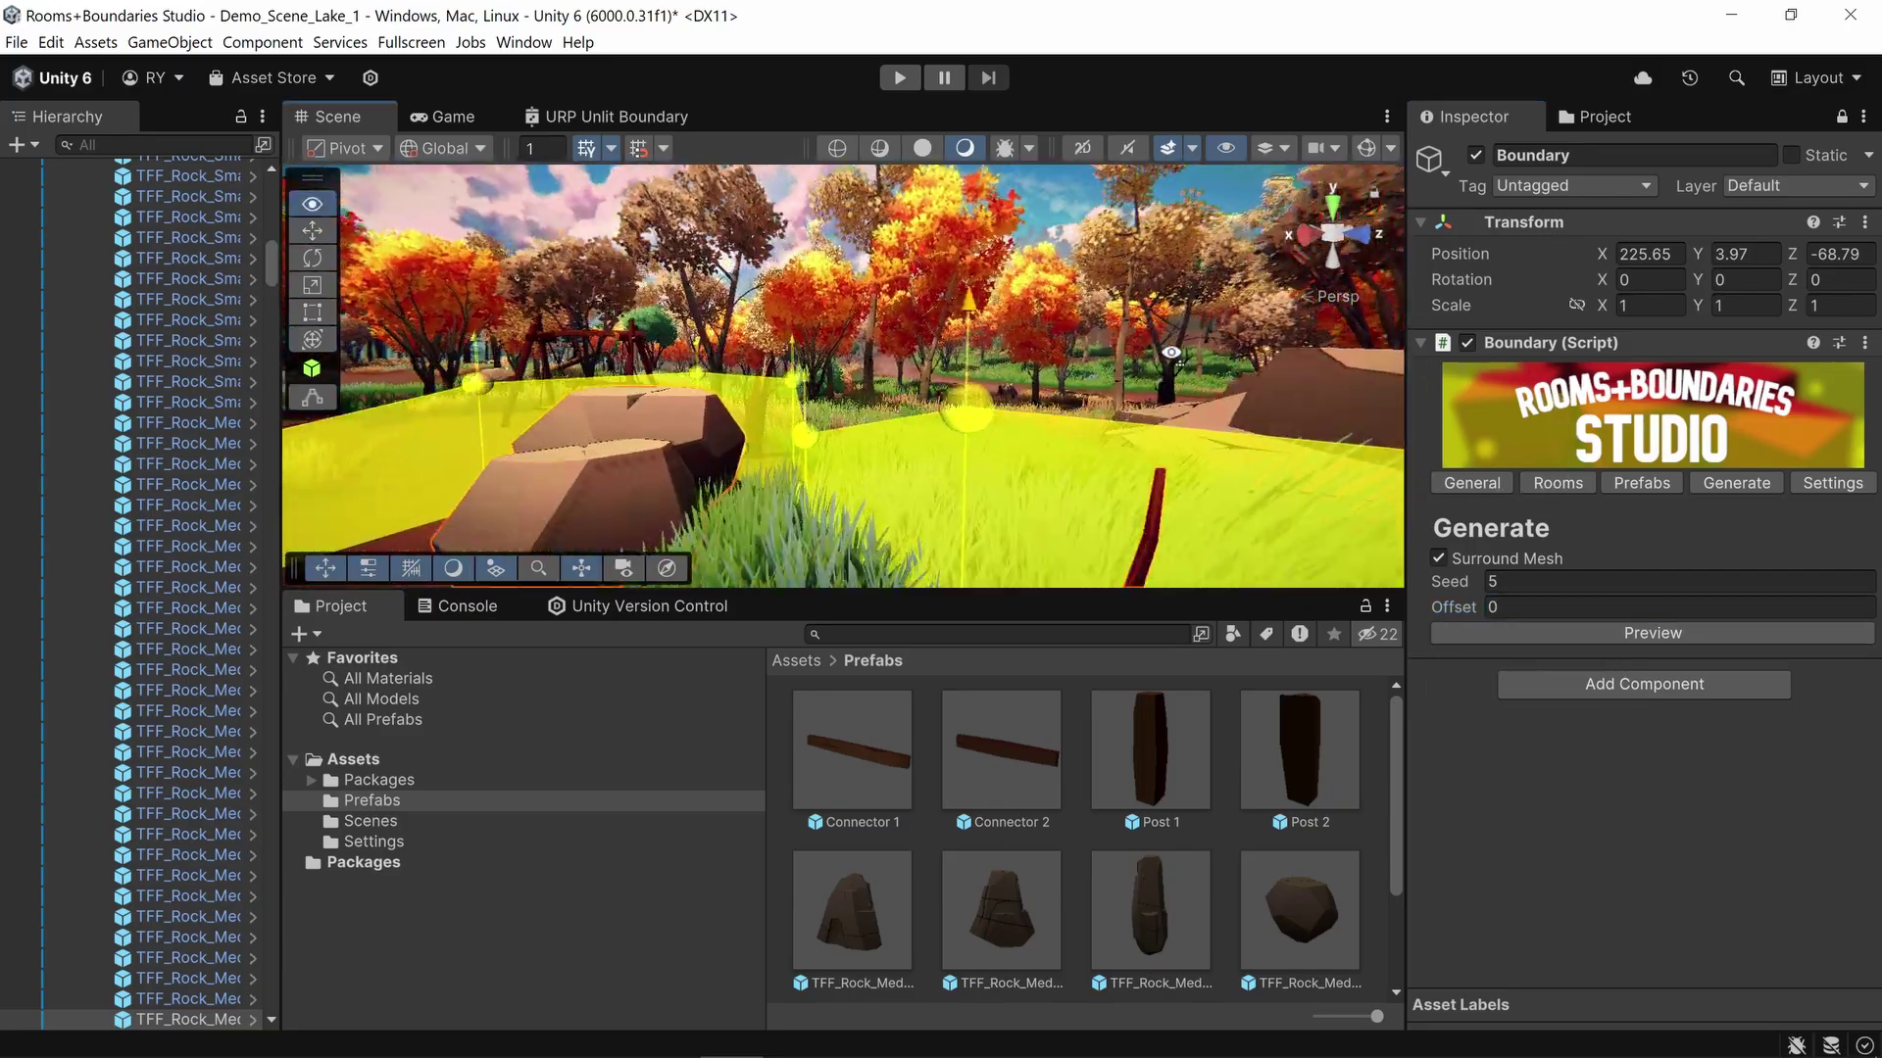
Step: Regenerate the Boundary around the campfire objects with Surround Mesh enabled and open its General settings
{"action": "left_click", "coordinate": [1442, 558]}
{"action": "left_click", "coordinate": [1442, 557]}
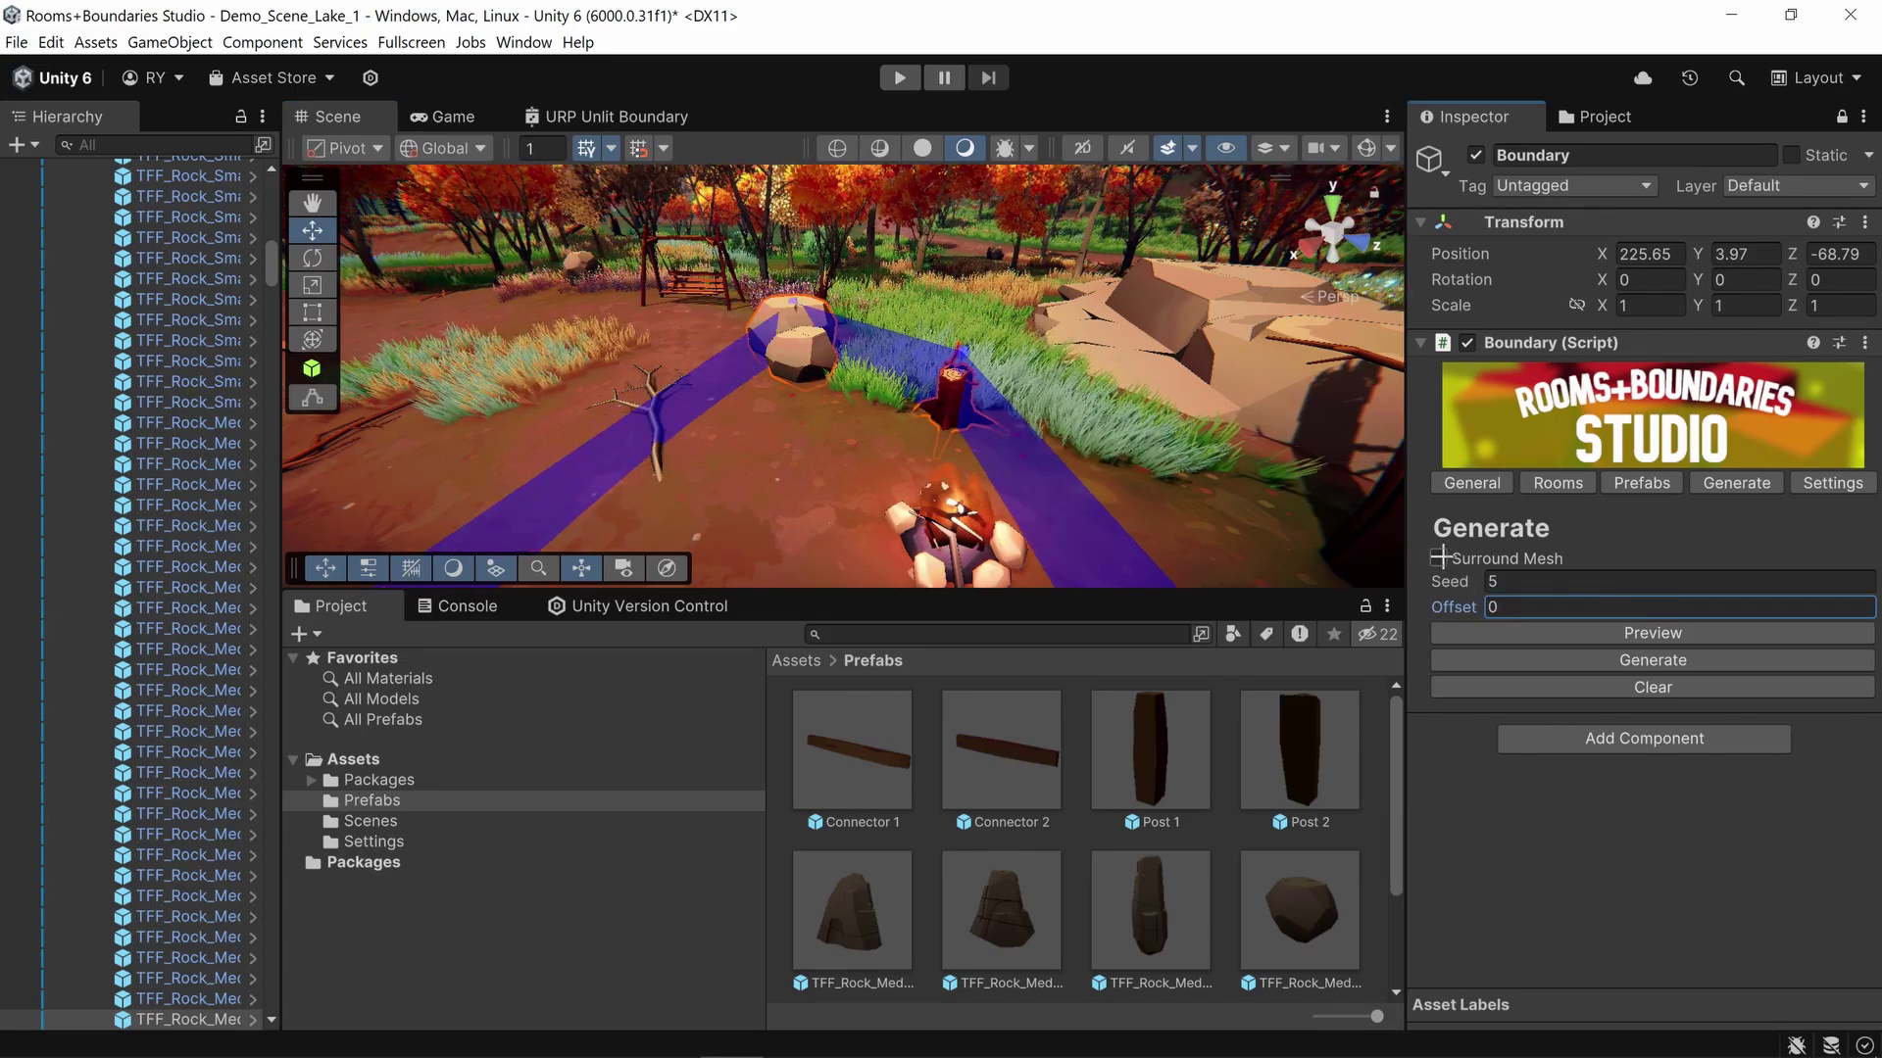
{"action": "right_click_drag", "start_coordinate": [880, 339], "coordinate": [802, 345]}
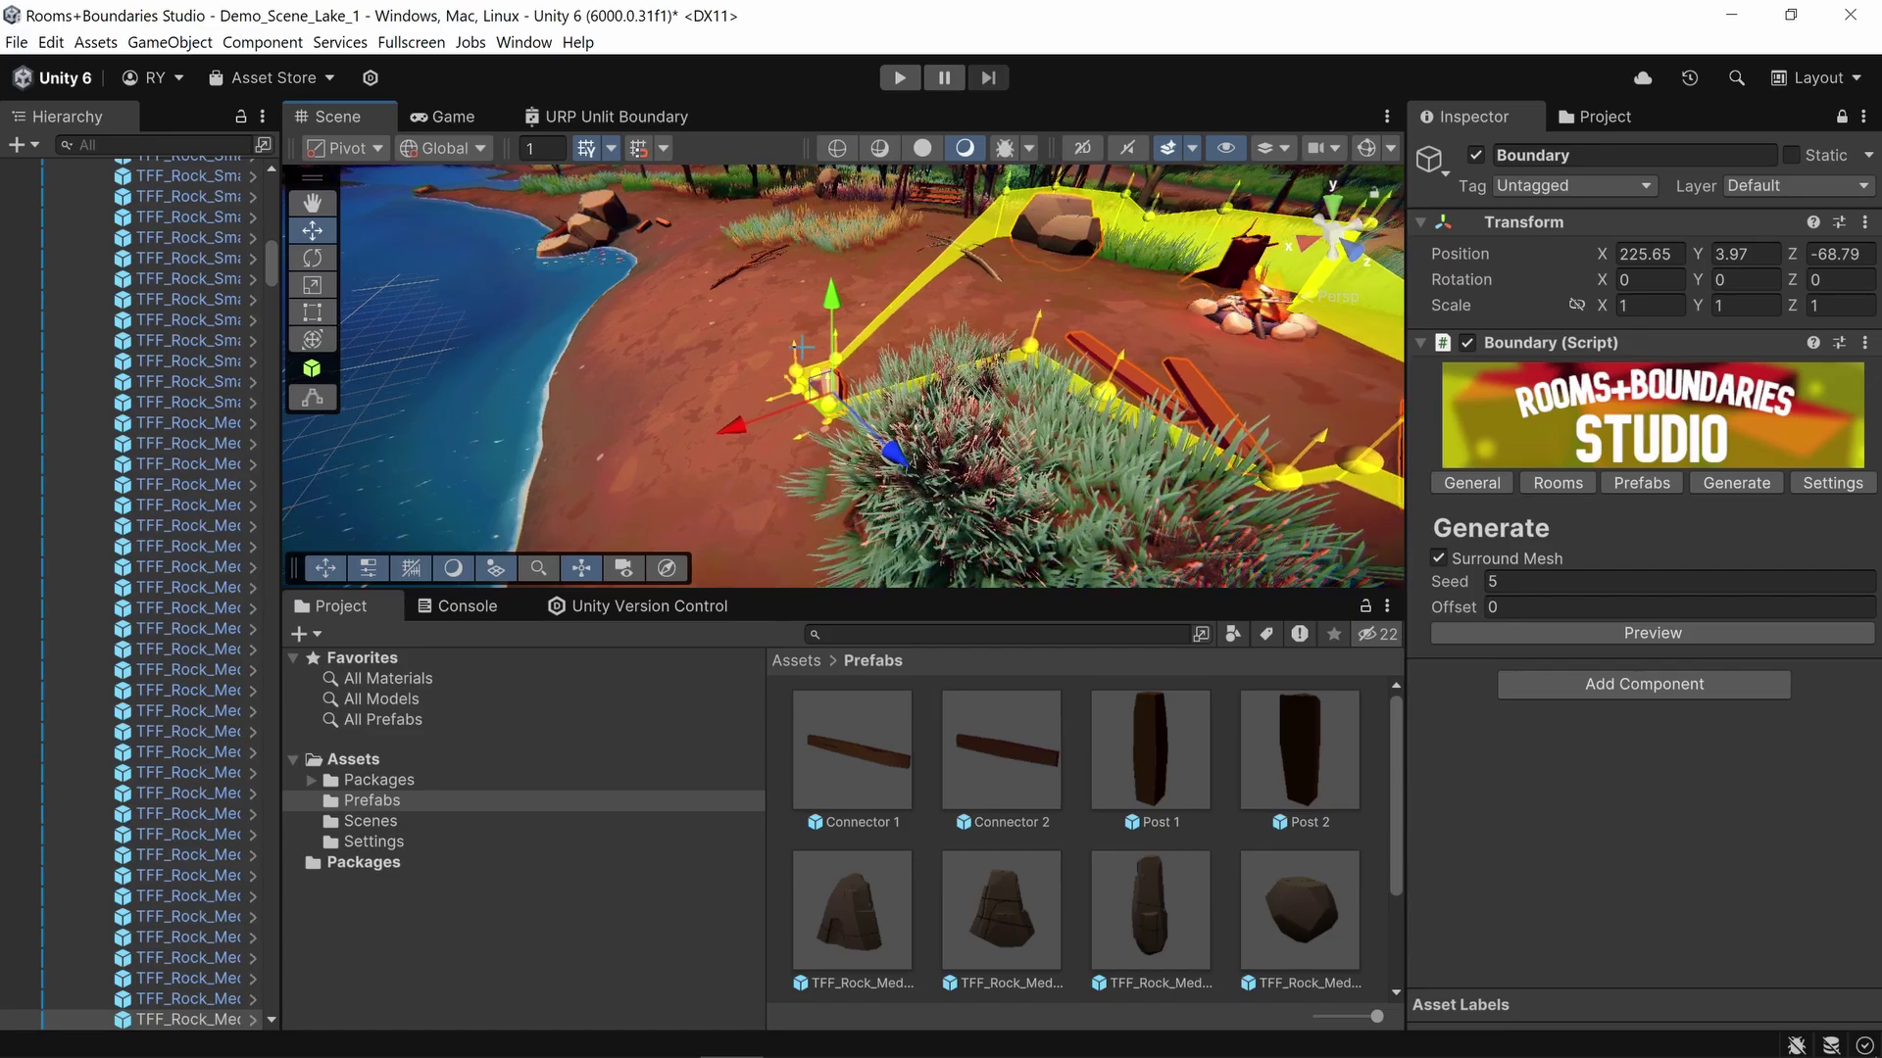
{"action": "left_click", "coordinate": [1472, 483]}
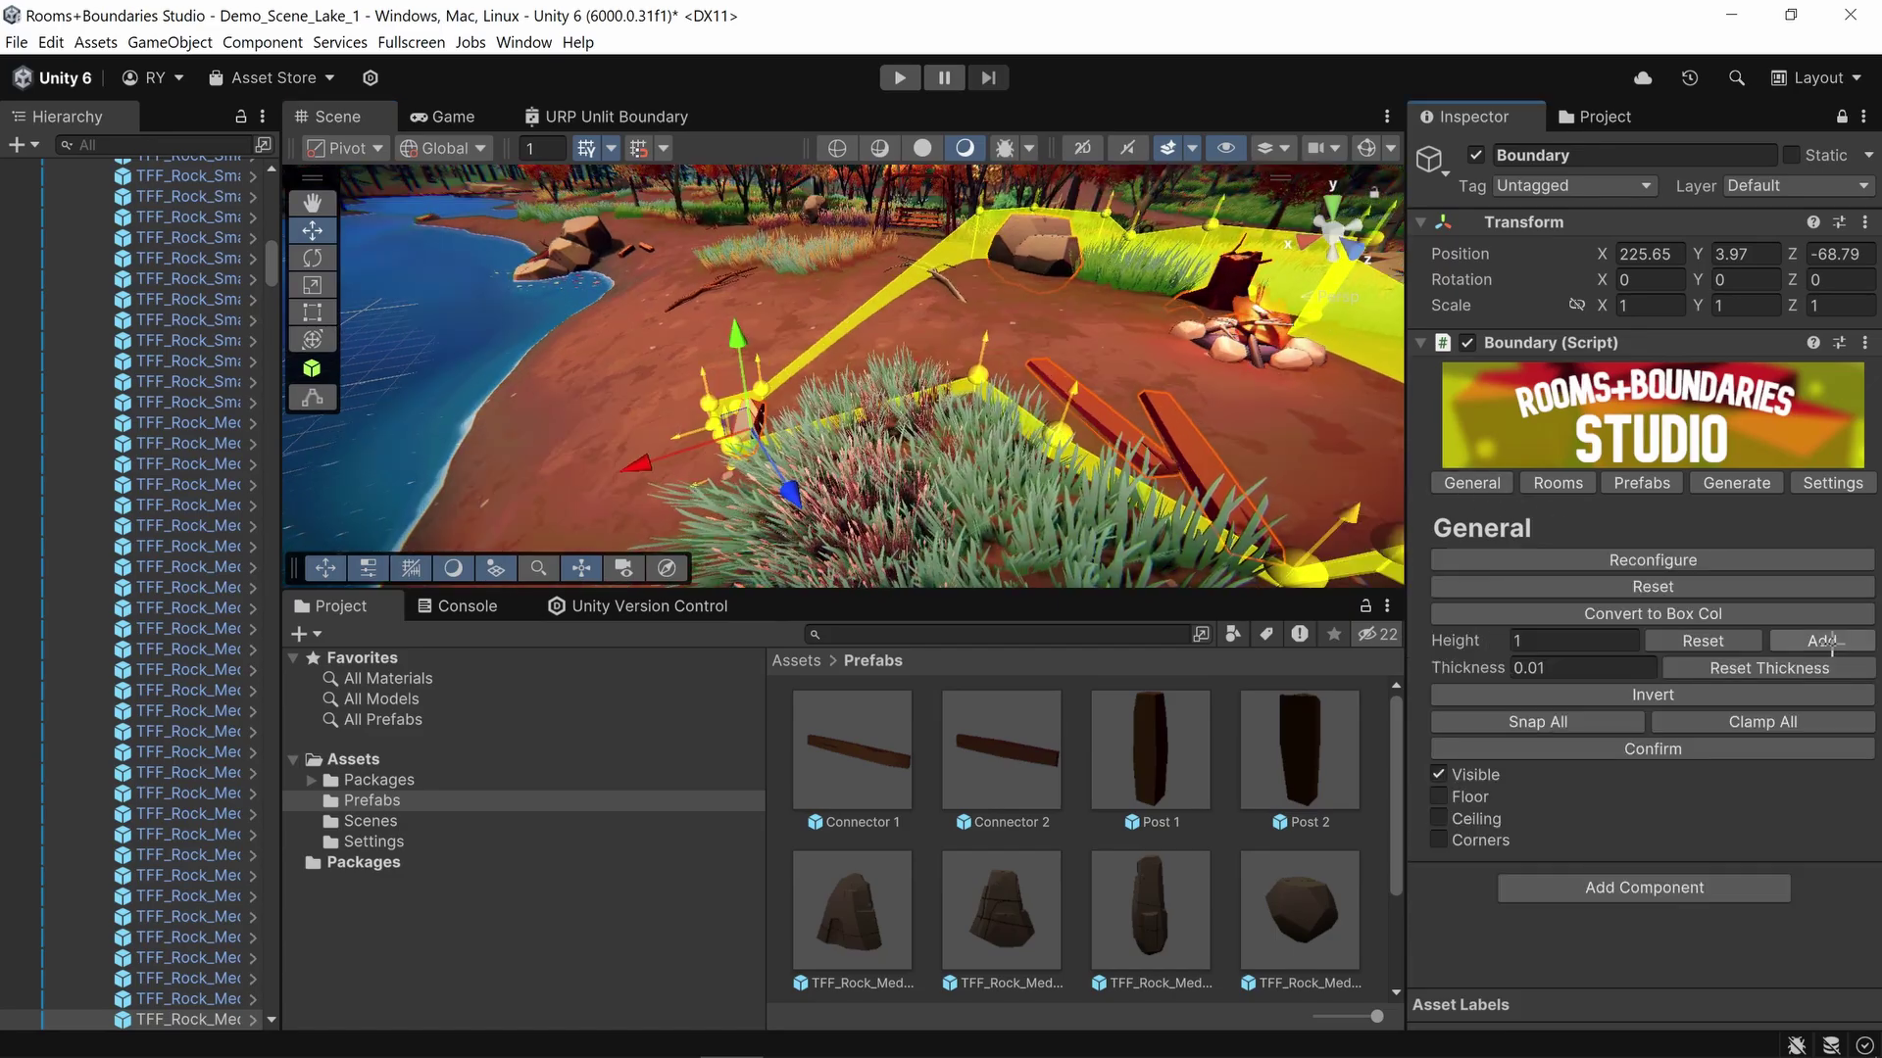
{"action": "right_click_drag", "start_coordinate": [745, 392], "coordinate": [353, 343]}
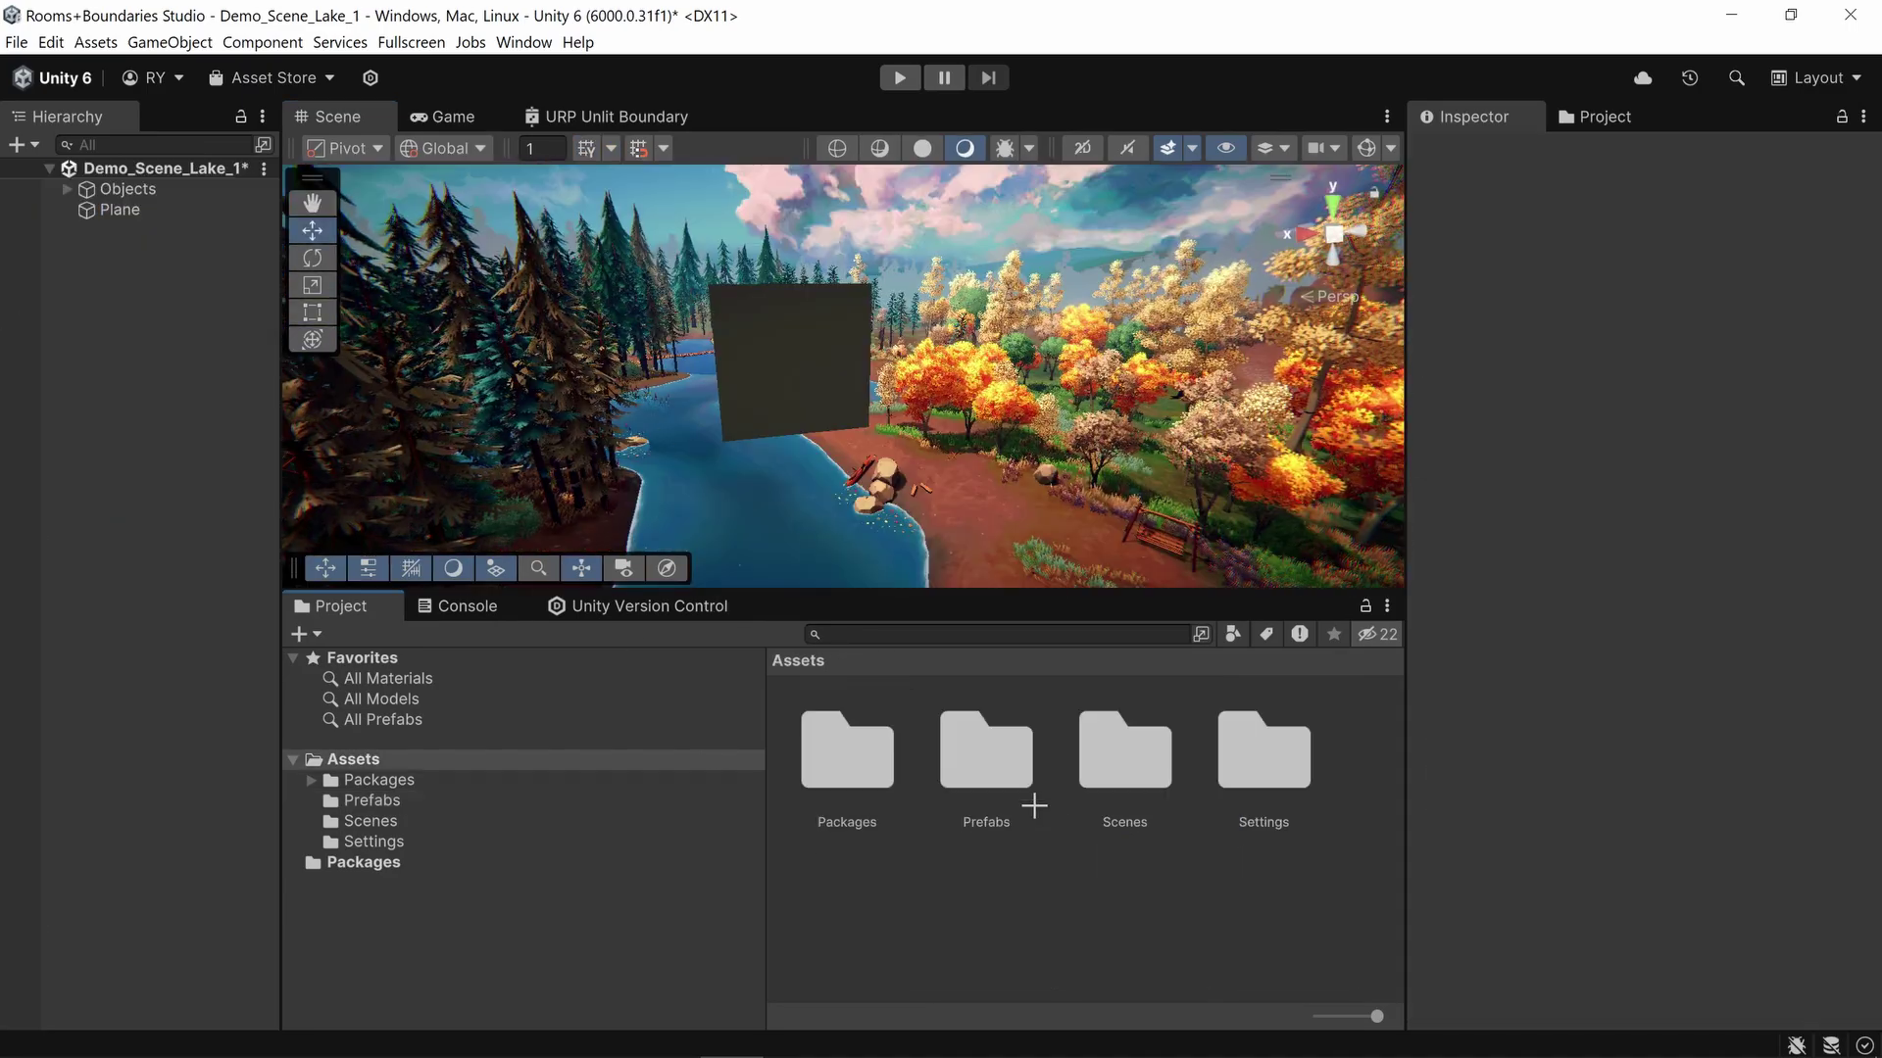
Step: Create a new material in the Assets folder and assign it the Boundaries/URP Unlit Boundary shader
{"action": "right_click", "coordinate": [828, 879]}
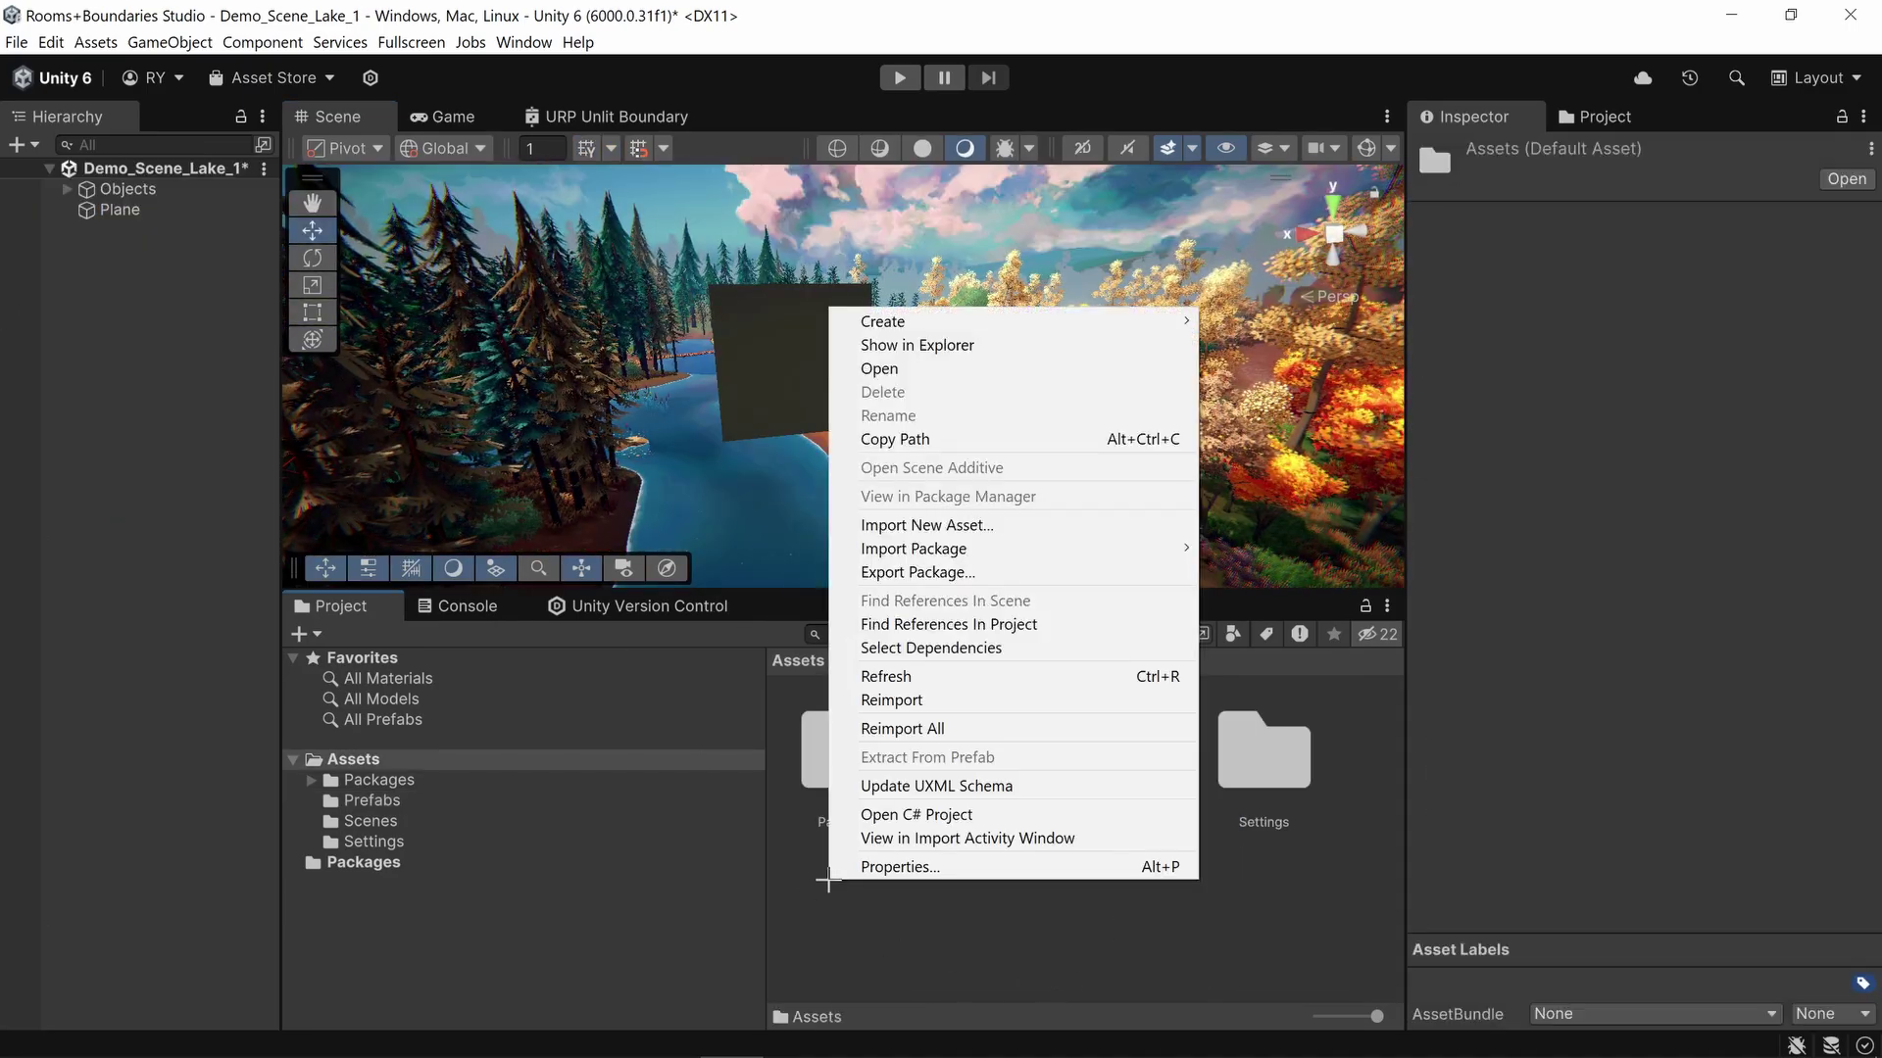
{"action": "mouse_move", "coordinate": [951, 318]}
{"action": "left_click", "coordinate": [1357, 345]}
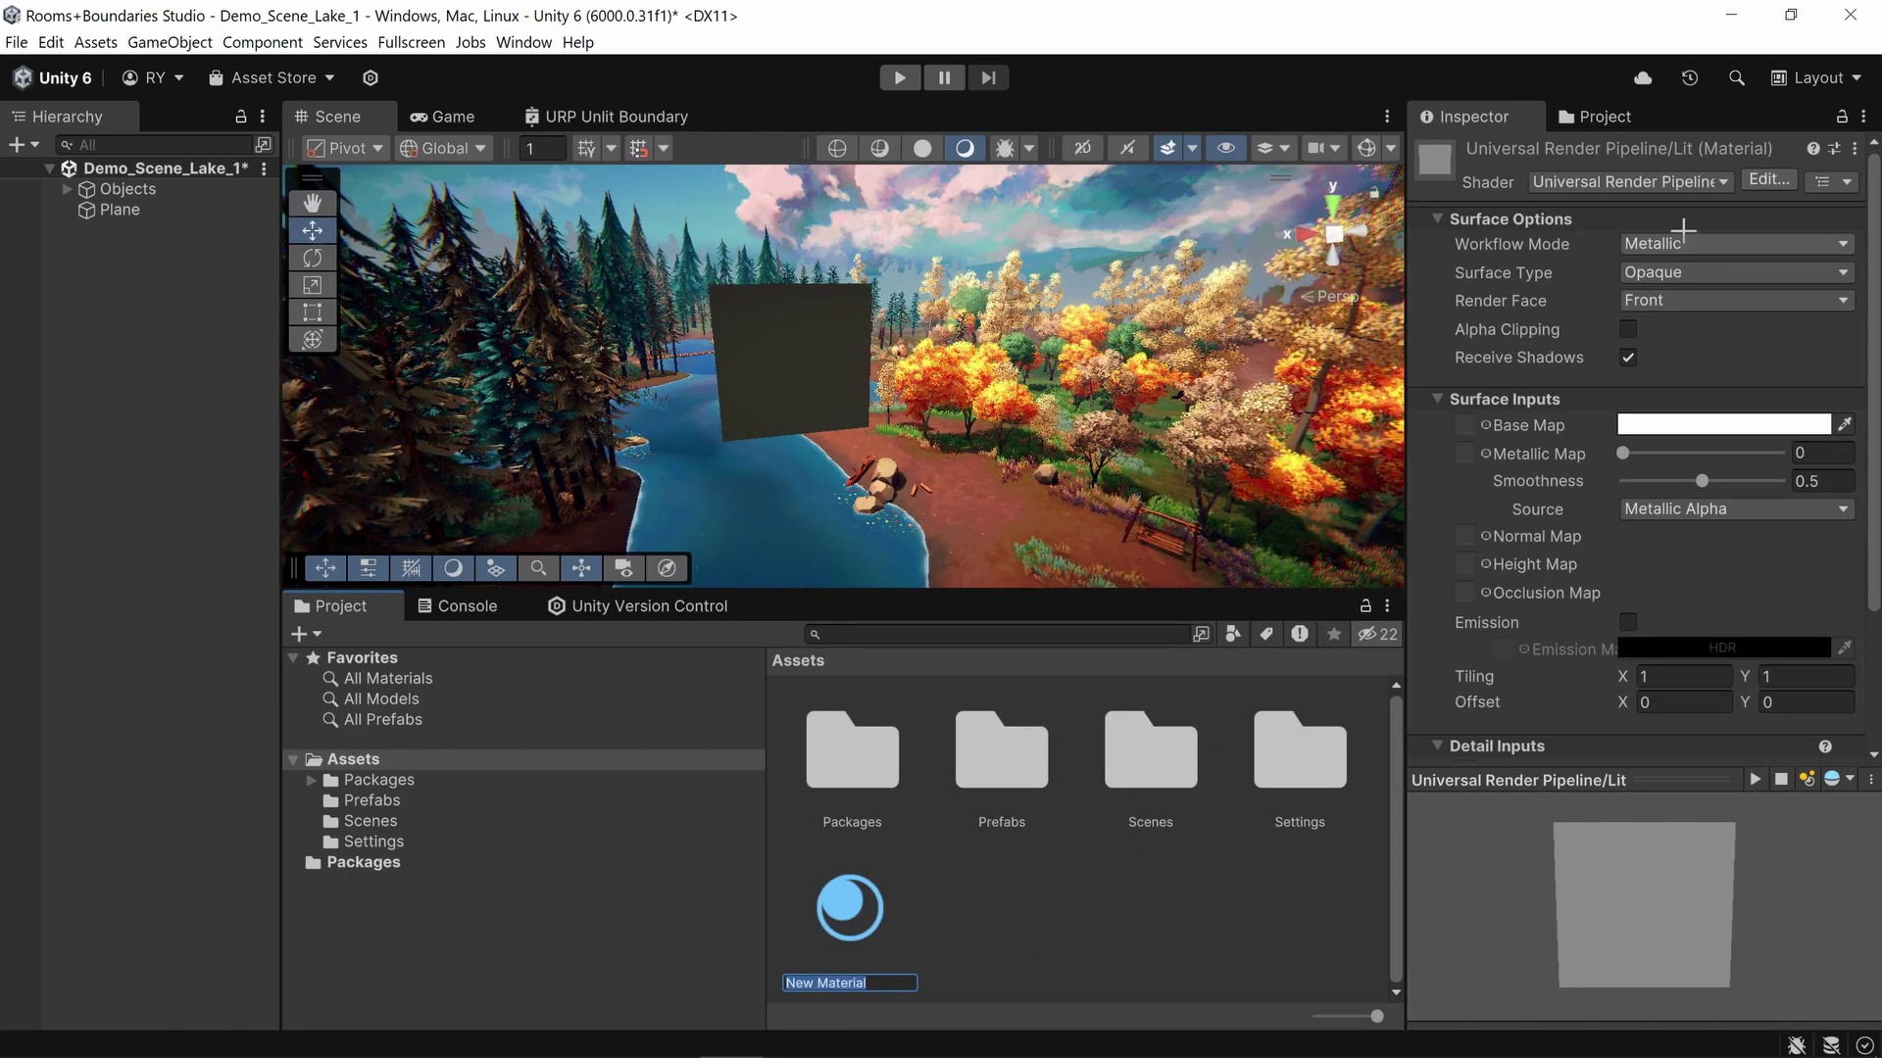
{"action": "left_click", "coordinate": [1641, 181]}
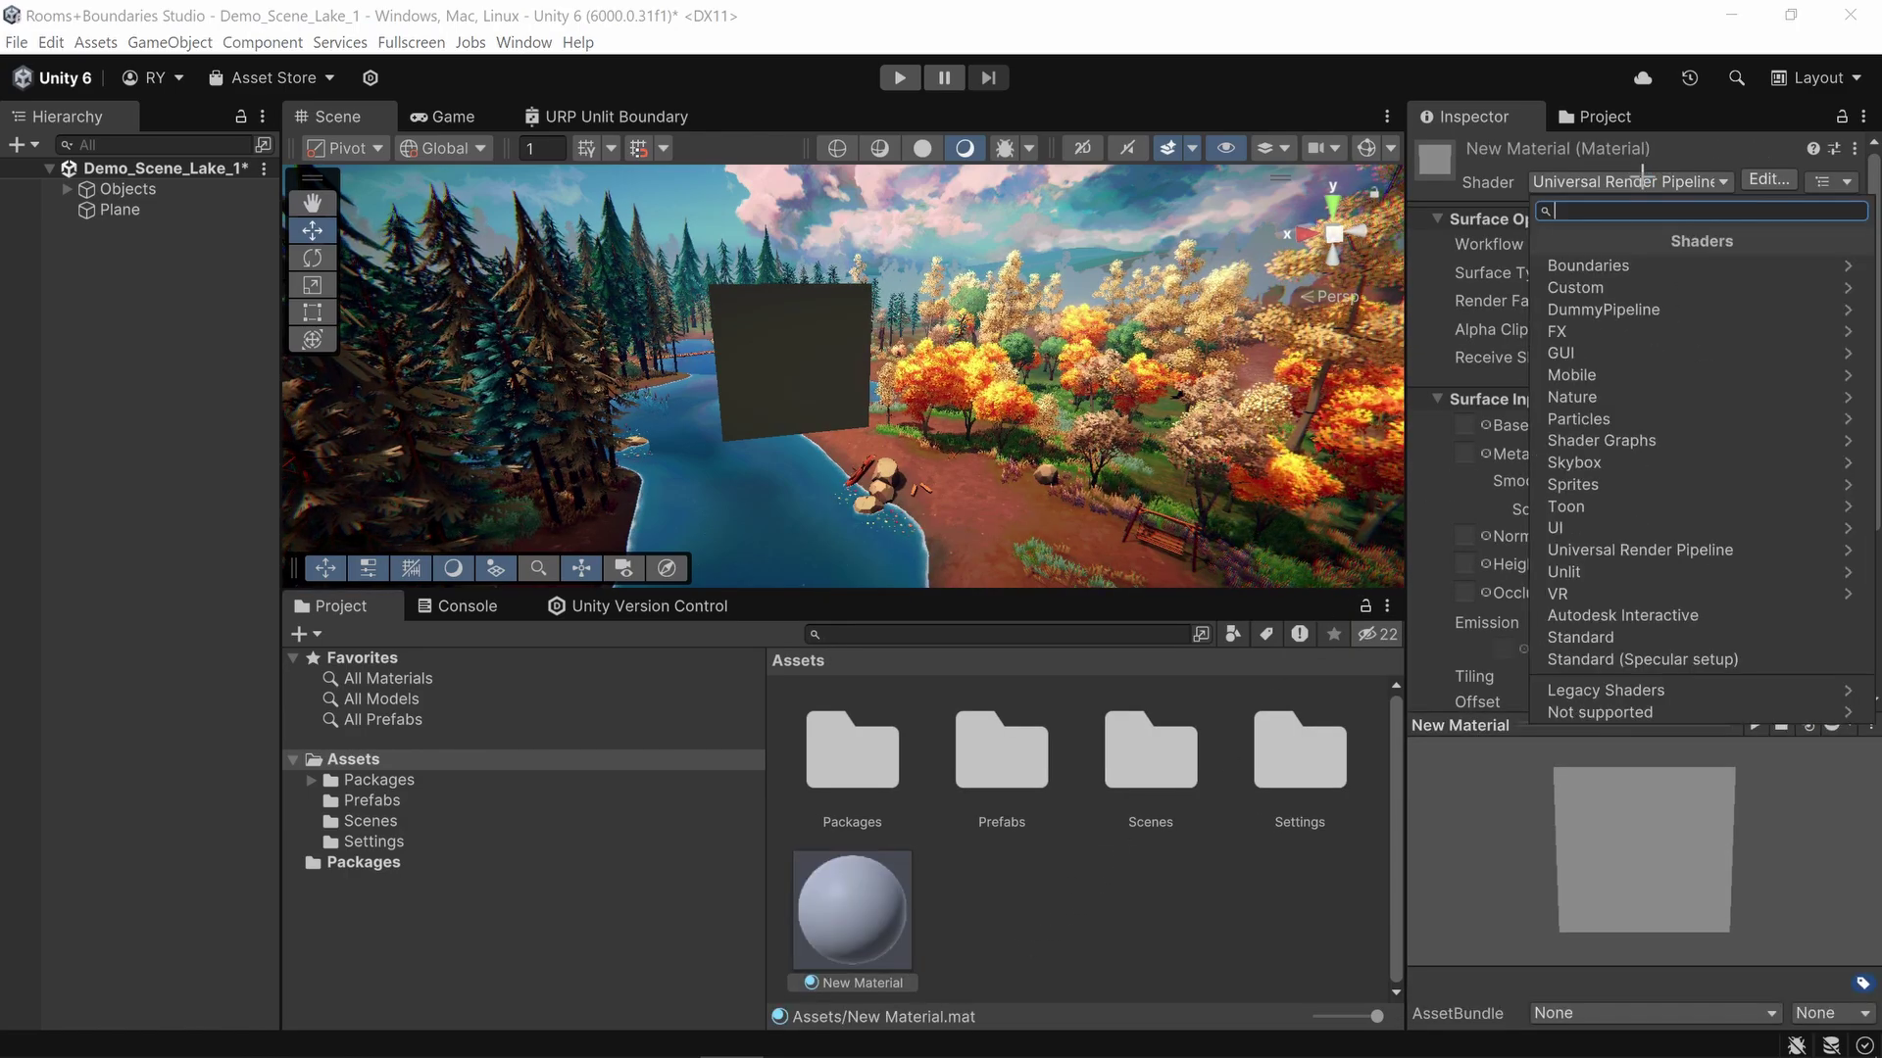
{"action": "left_click", "coordinate": [1615, 264]}
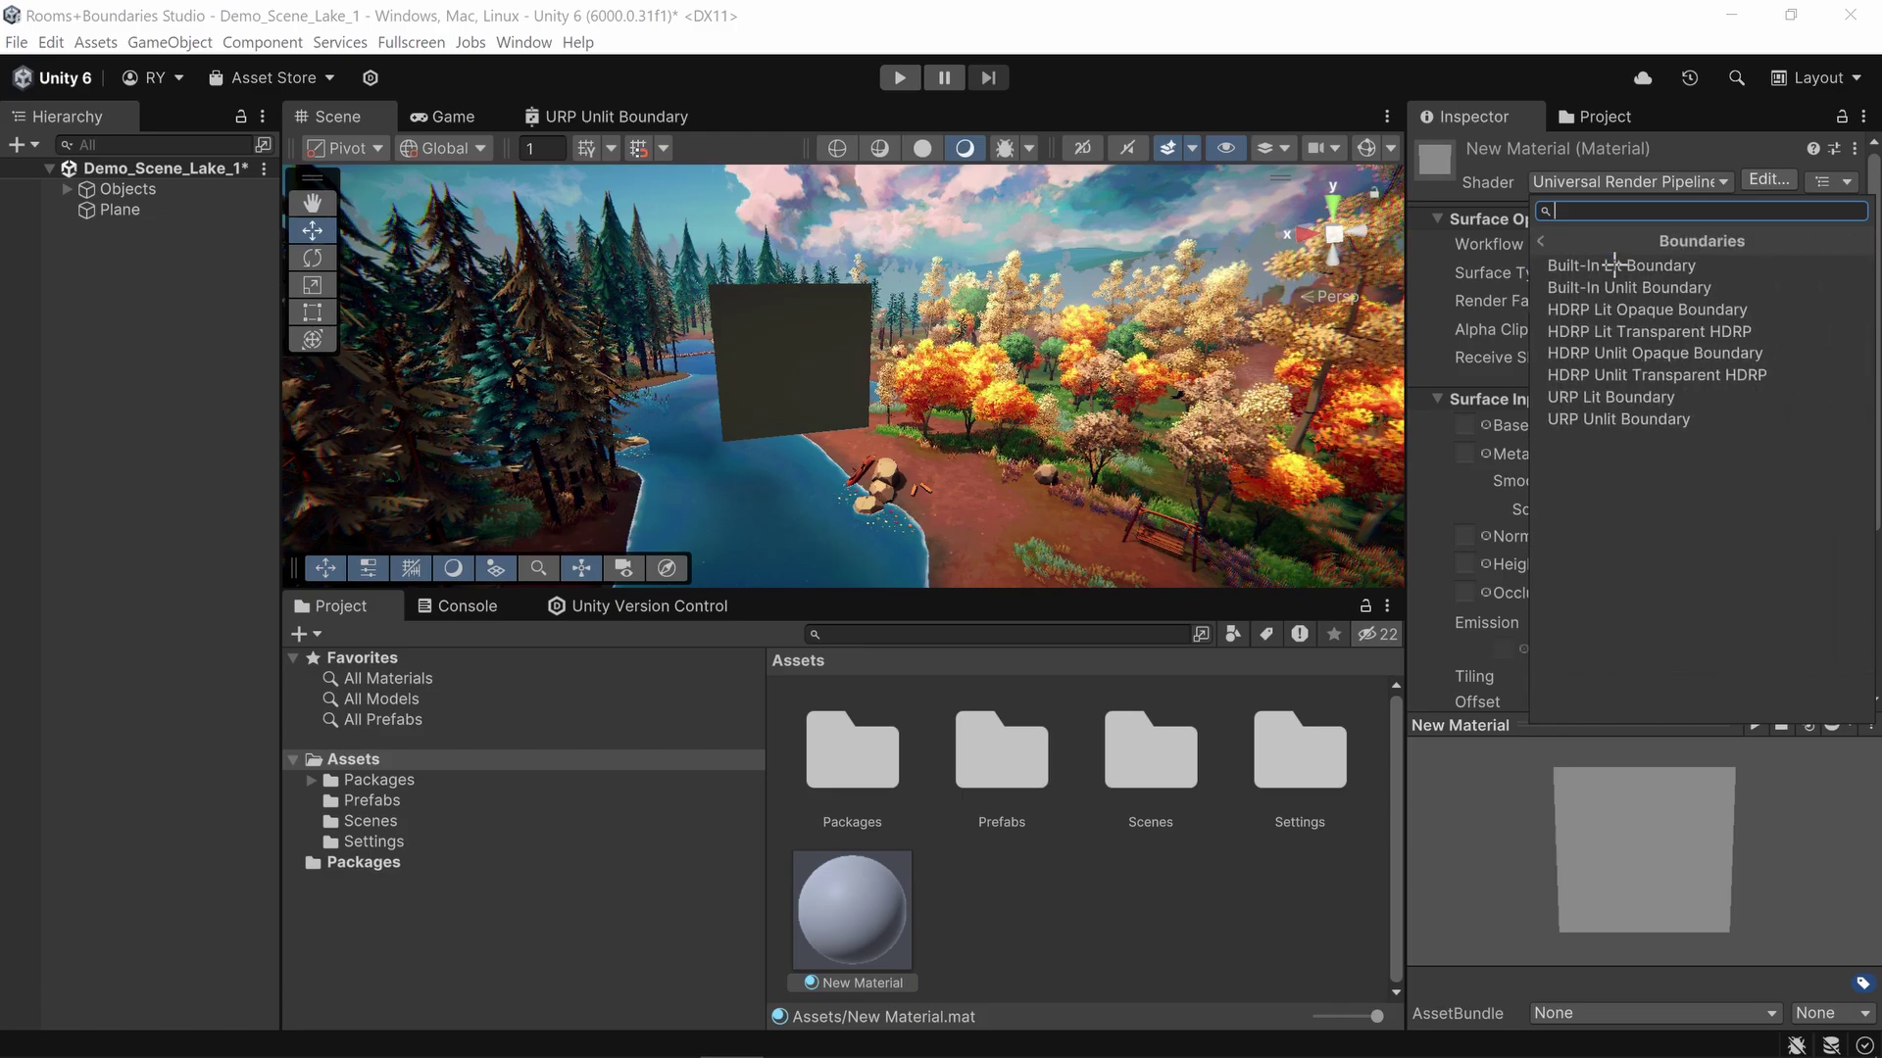
{"action": "left_click", "coordinate": [1630, 420]}
{"action": "scroll", "coordinate": [1631, 484], "scroll_direction": "down", "scroll_amount": 2}
{"action": "scroll", "coordinate": [1615, 488], "scroll_direction": "up", "scroll_amount": 2}
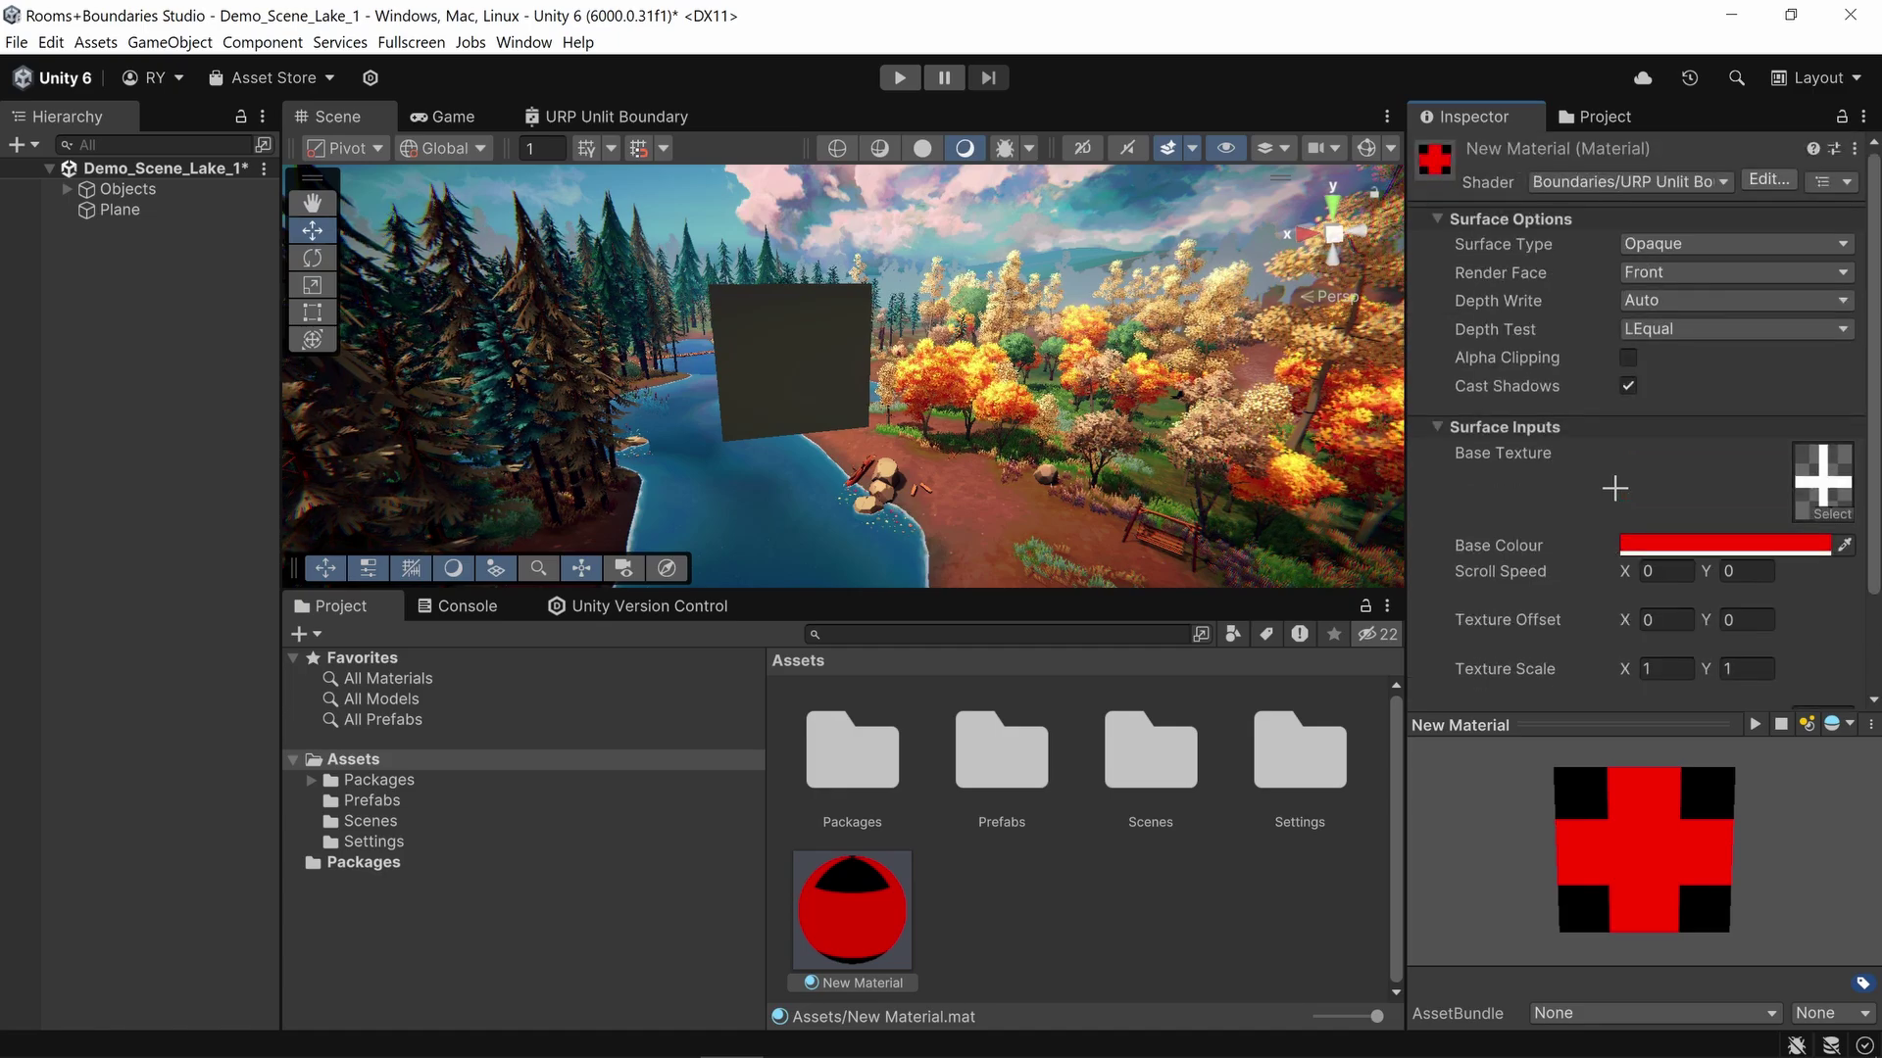
Step: Set the new material's Surface Type to Transparent and apply it to the upright plane above the lake
{"action": "left_click", "coordinate": [1685, 244]}
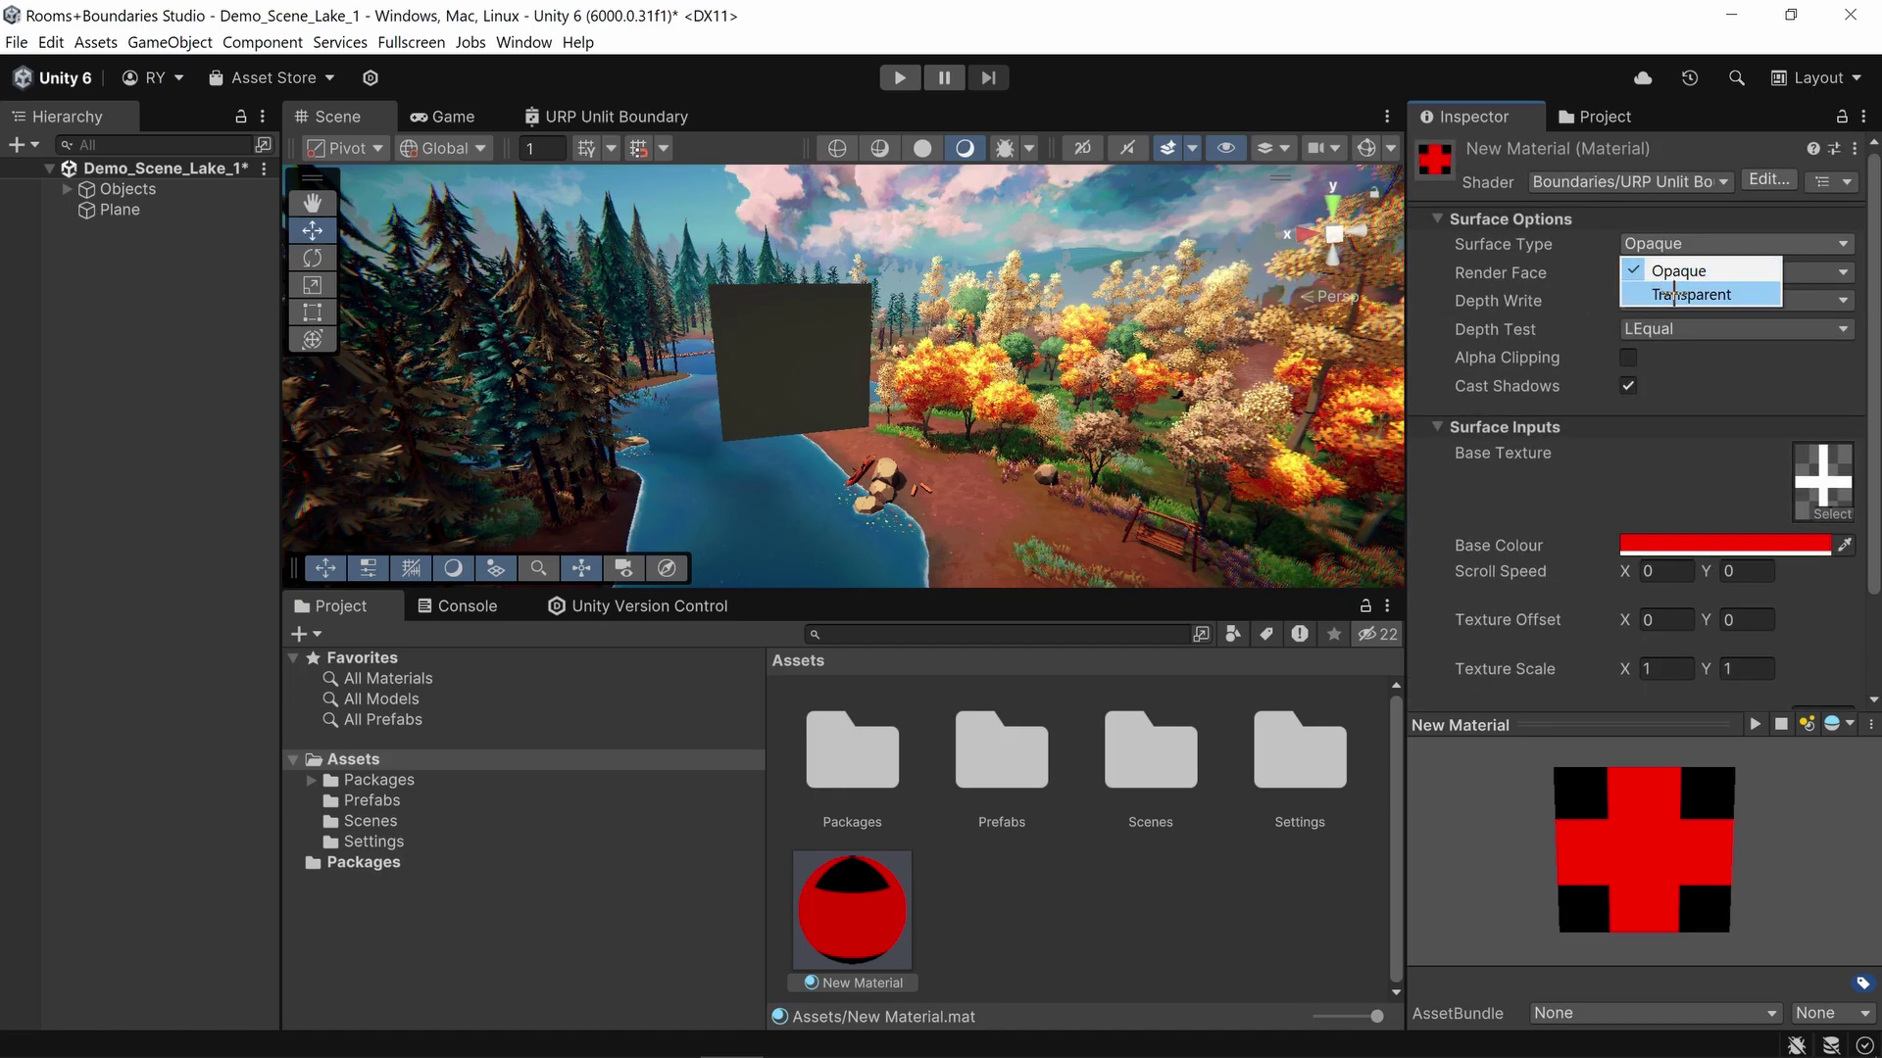
{"action": "left_click", "coordinate": [1673, 290]}
{"action": "left_click_drag", "start_coordinate": [851, 906], "coordinate": [816, 380]}
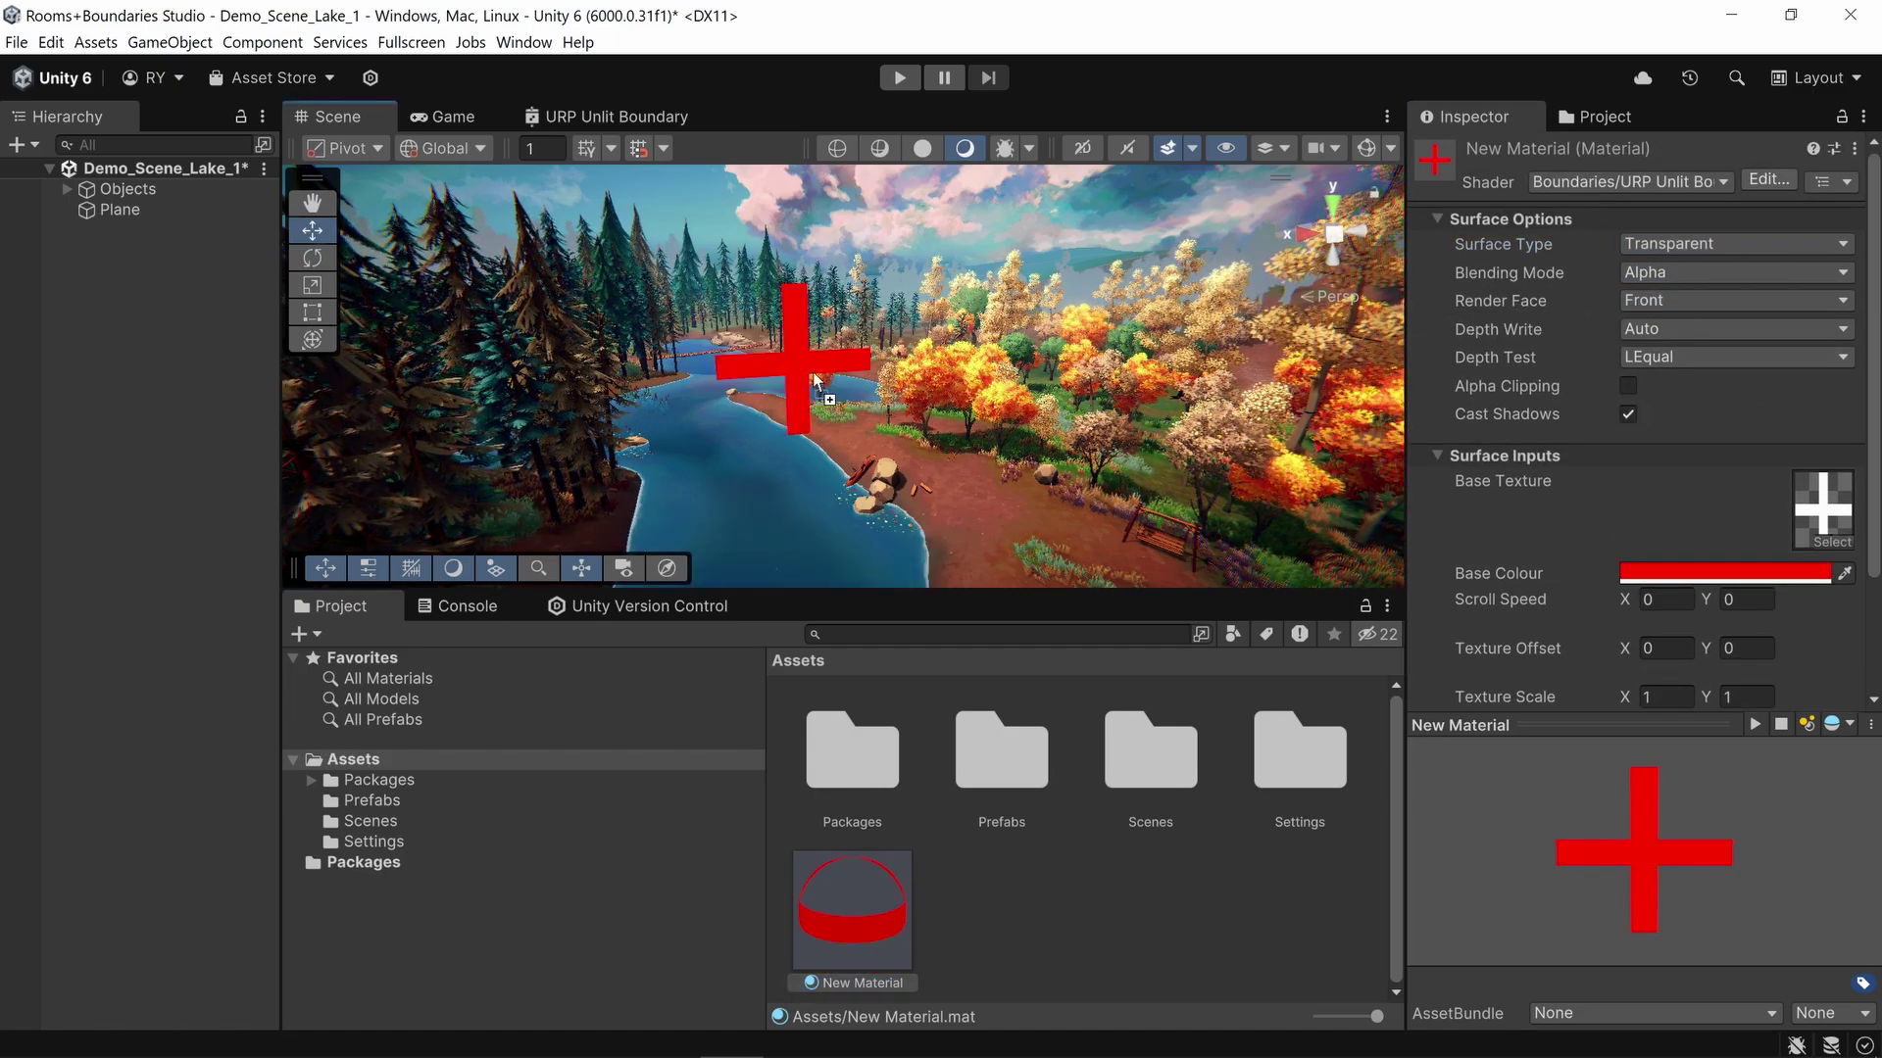
{"action": "mouse_move", "coordinate": [1015, 402]}
{"action": "right_mouse_down"}
{"action": "mouse_move", "coordinate": [946, 404]}
{"action": "mouse_move", "coordinate": [984, 384]}
{"action": "mouse_move", "coordinate": [999, 404]}
{"action": "right_mouse_up"}
{"action": "key", "text": "w"}
Step: Set the material's Texture Scale to 10 by 10 and its Scroll Speed to 0.1 on X and Y
{"action": "scroll", "coordinate": [1501, 578], "scroll_direction": "down", "scroll_amount": 3}
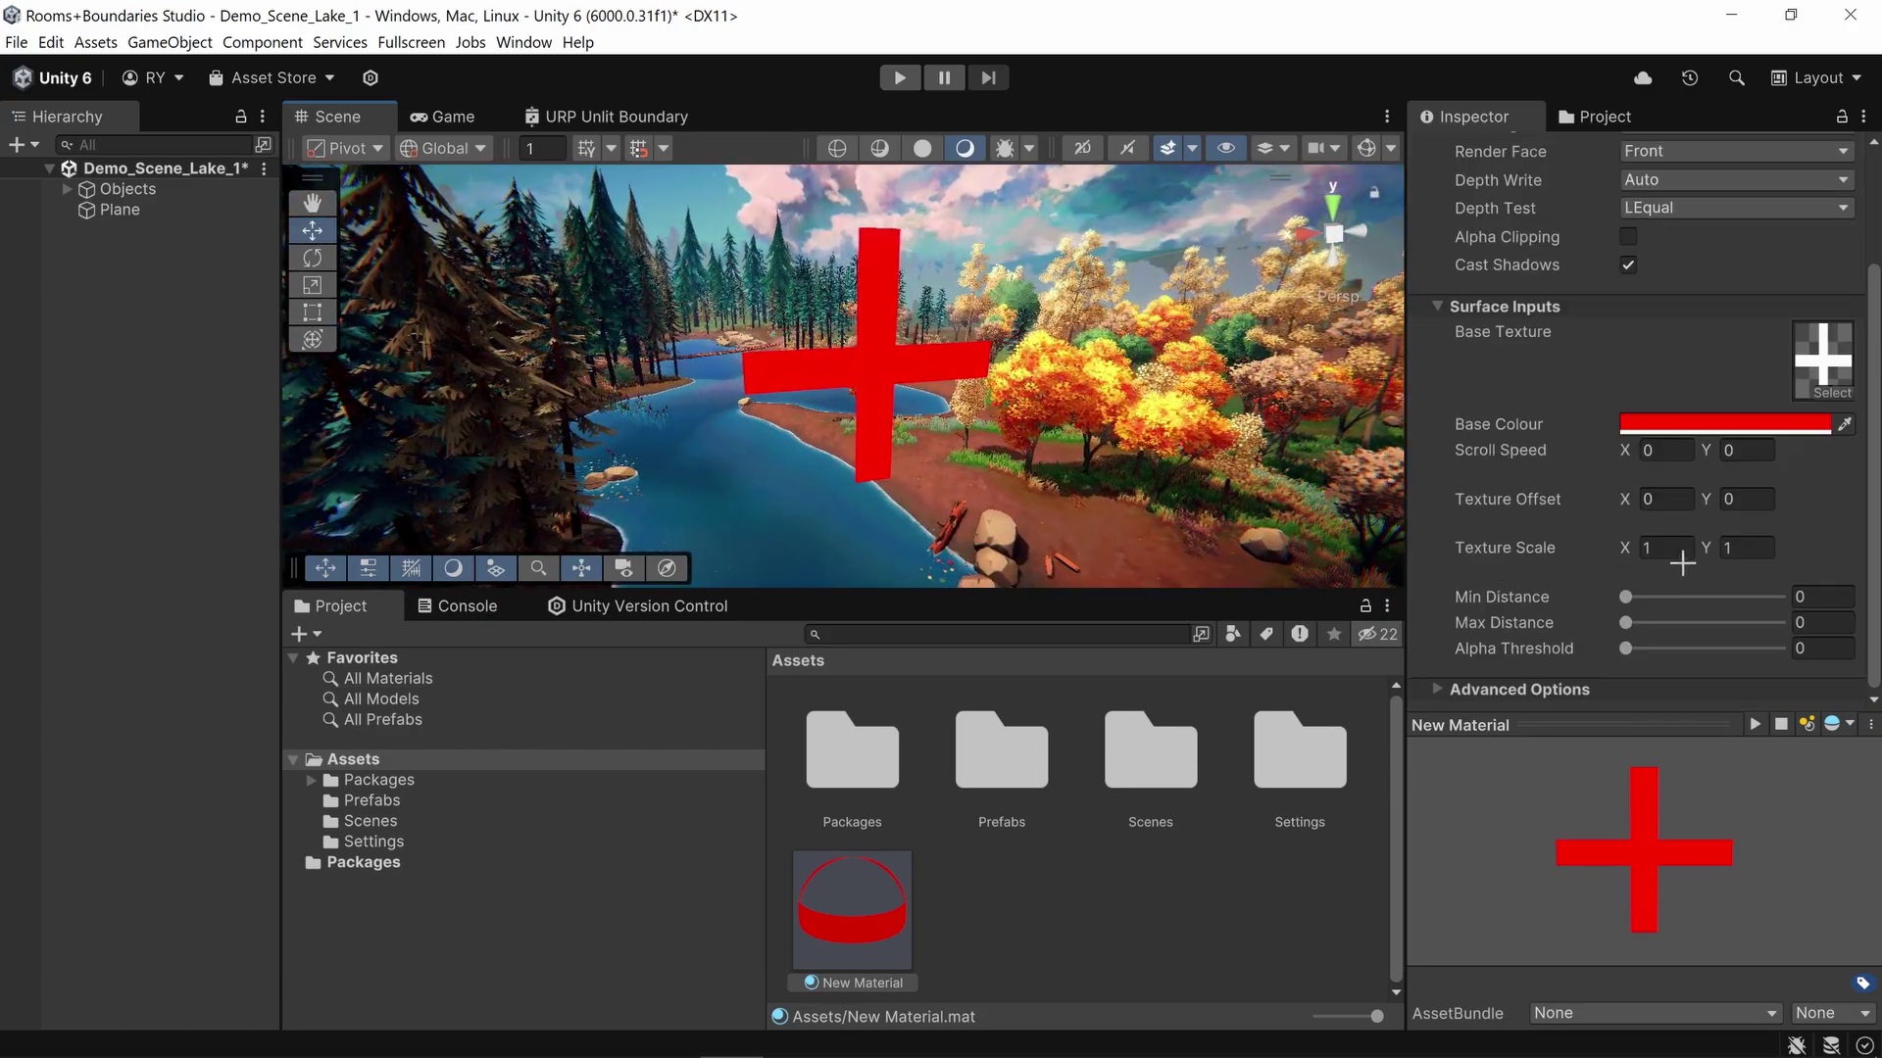
{"action": "left_click_drag", "start_coordinate": [1632, 544], "coordinate": [1764, 544]}
{"action": "type", "text": "10"}
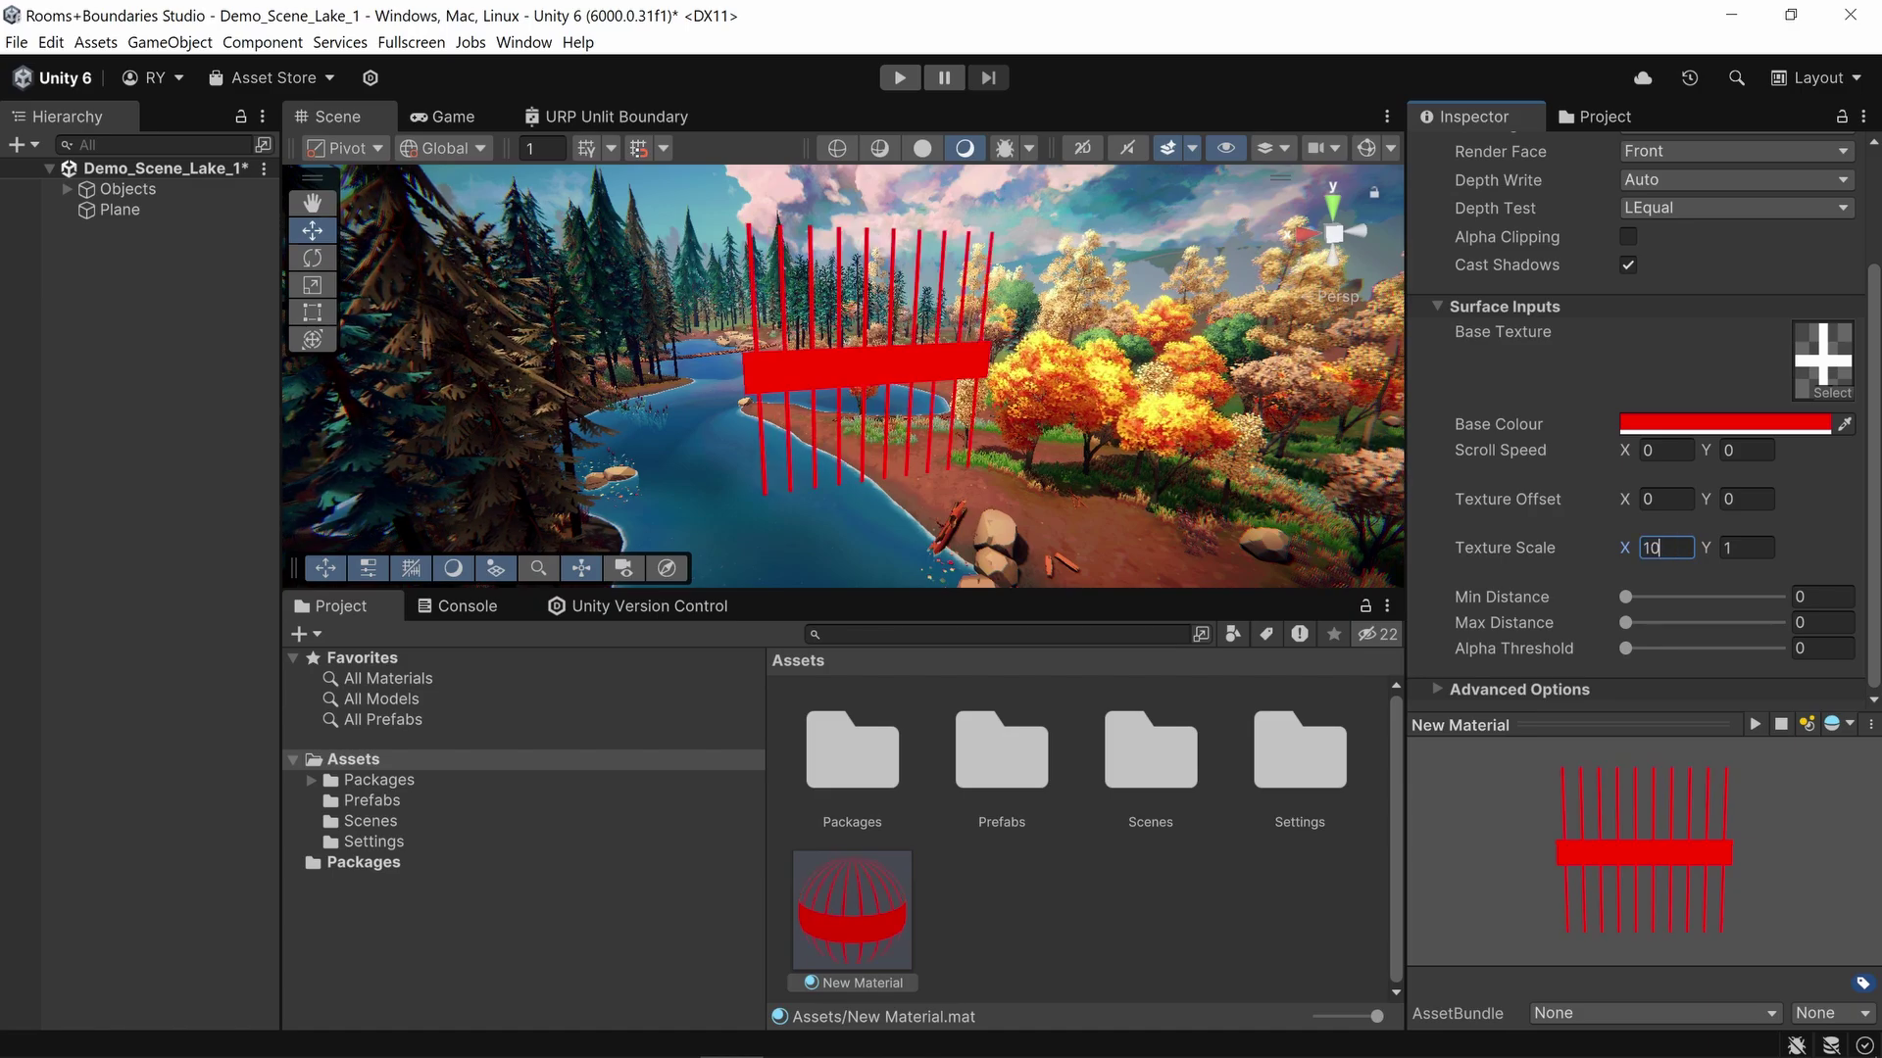
{"action": "type", "text": "0"}
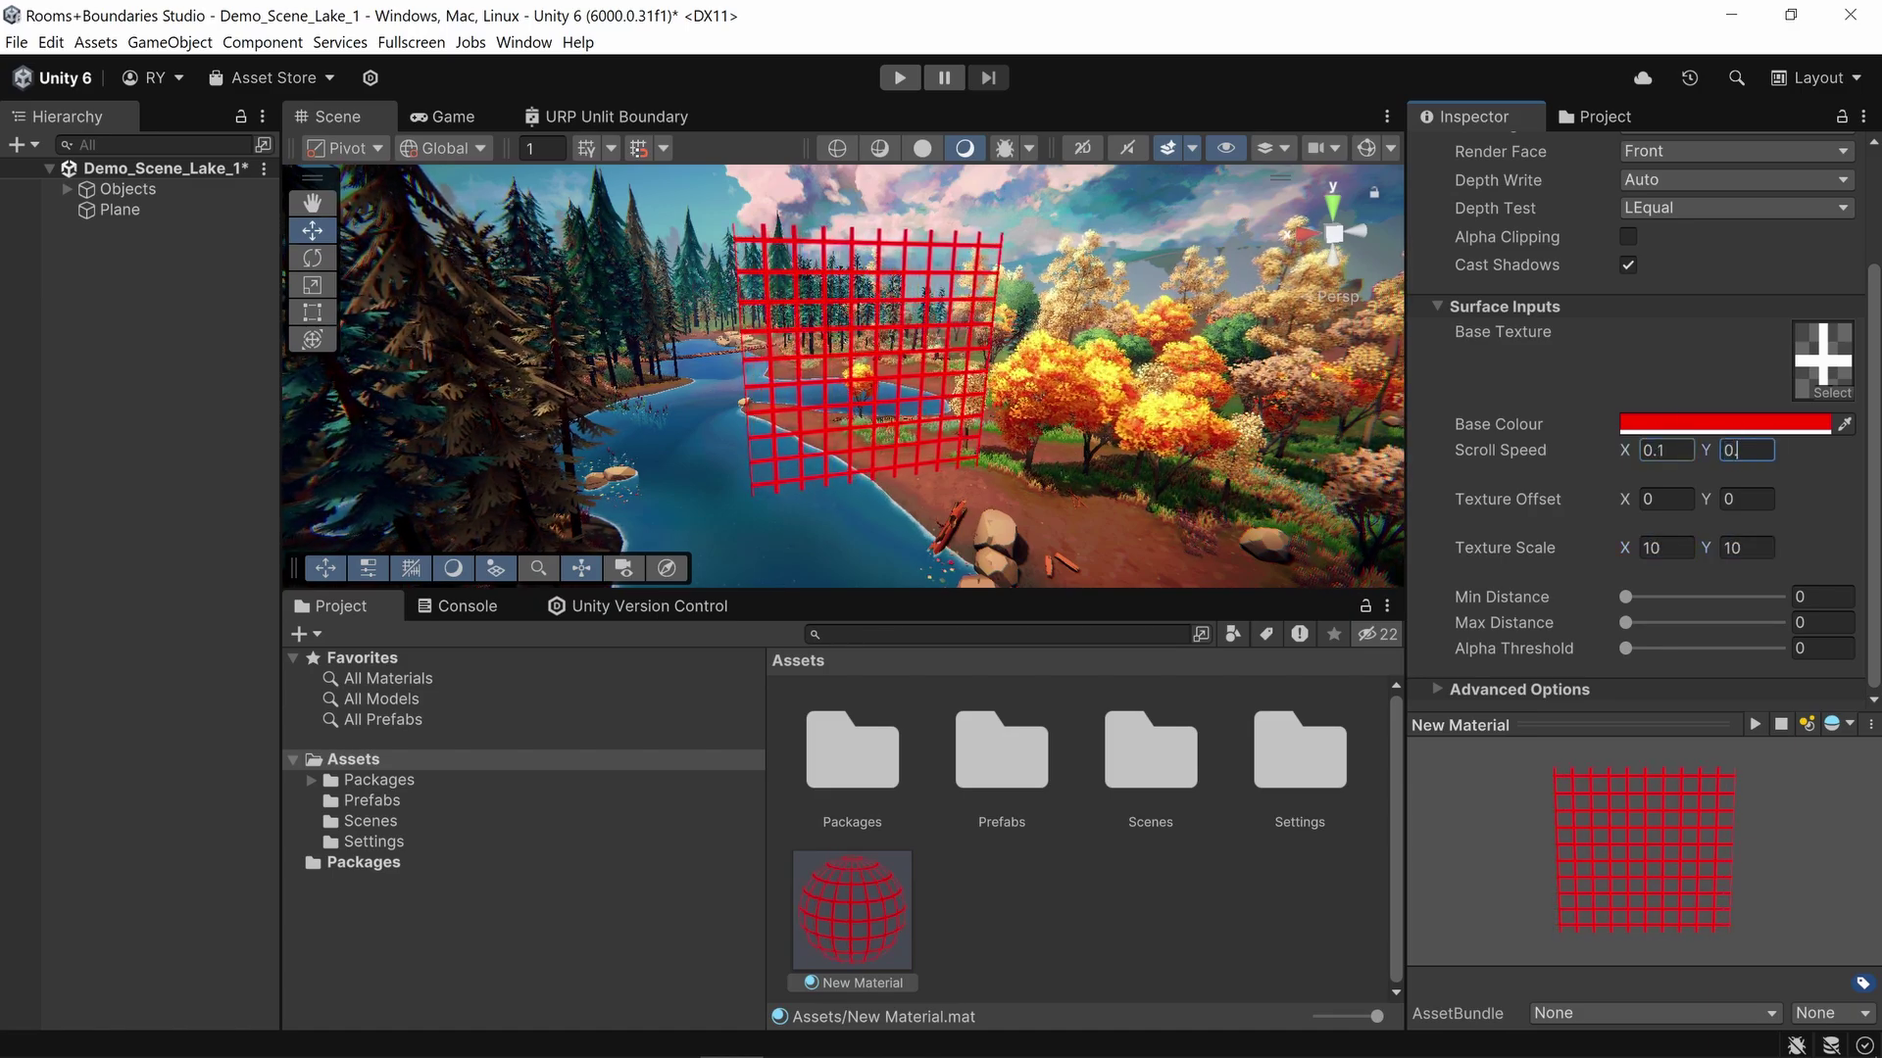
{"action": "type", "text": "1"}
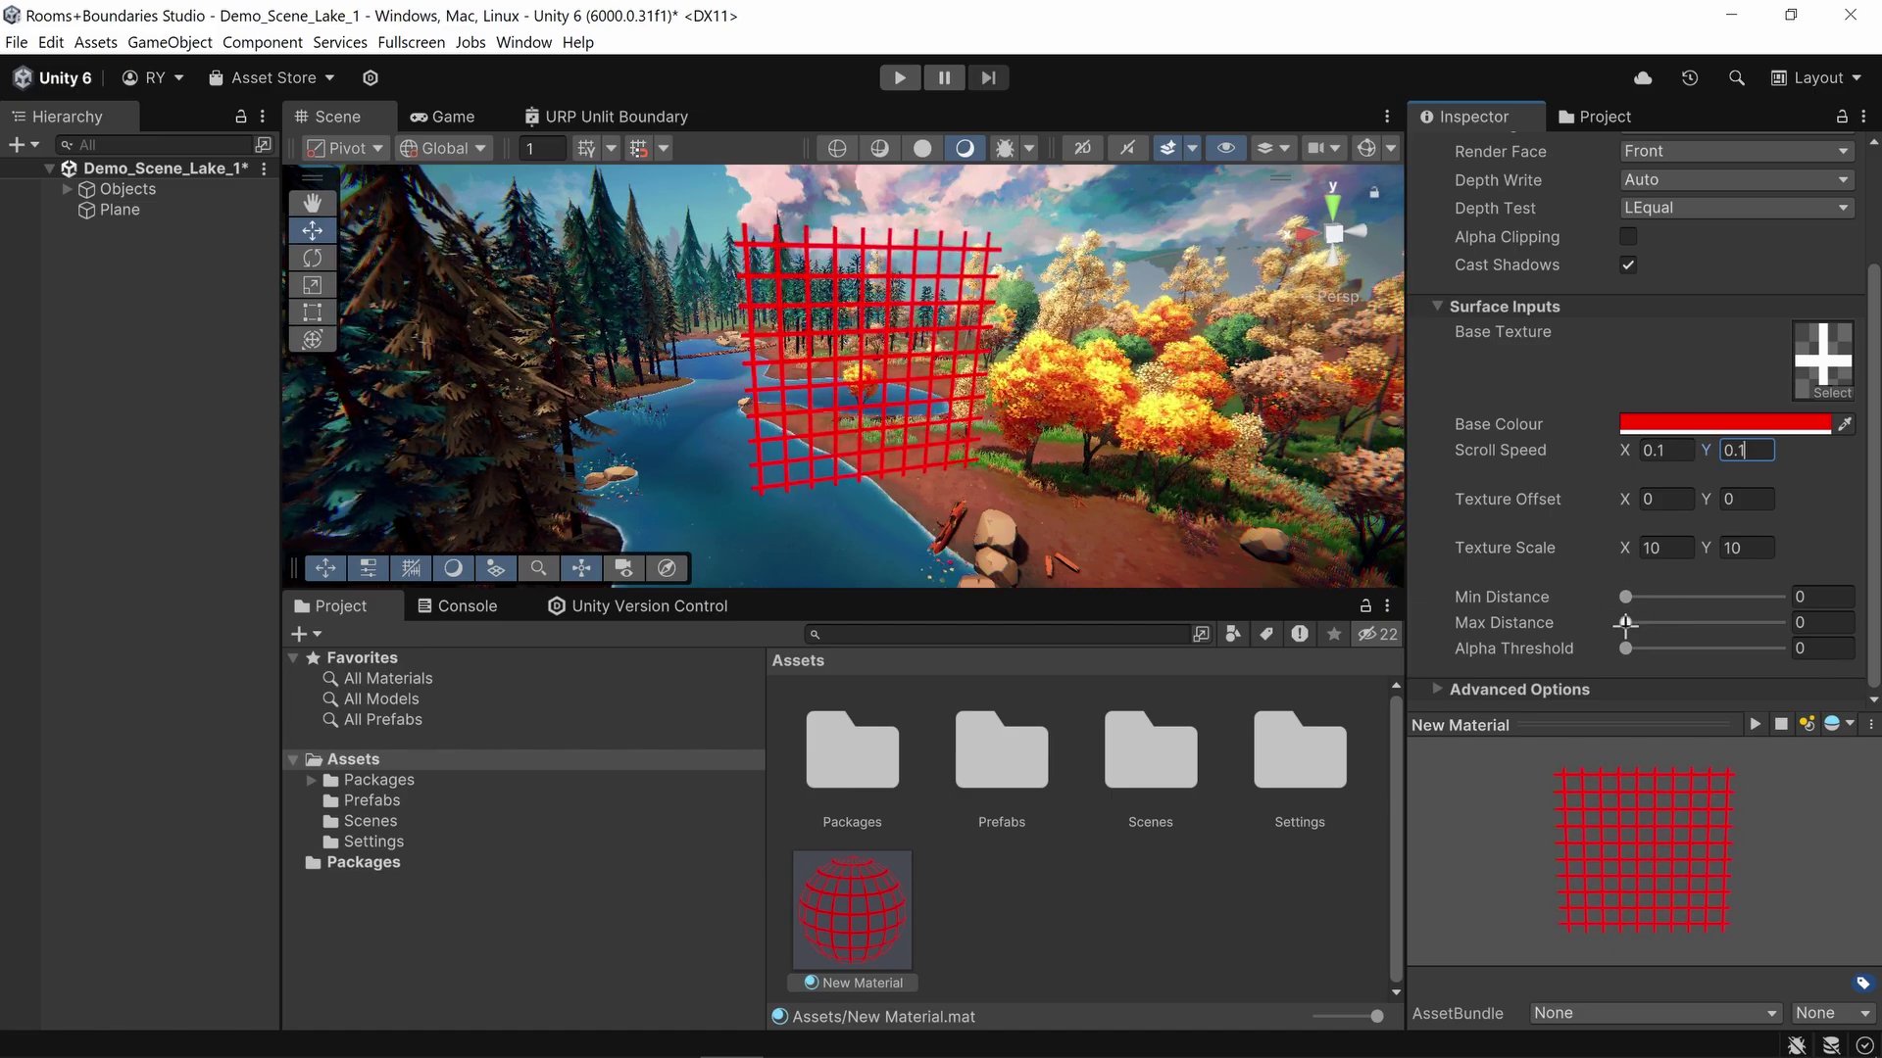
Step: Set the material's Max Distance to 21.1, try a Min Distance of 20, and check the plane's fading from different distances
{"action": "left_click_drag", "start_coordinate": [1632, 621], "coordinate": [1628, 622]}
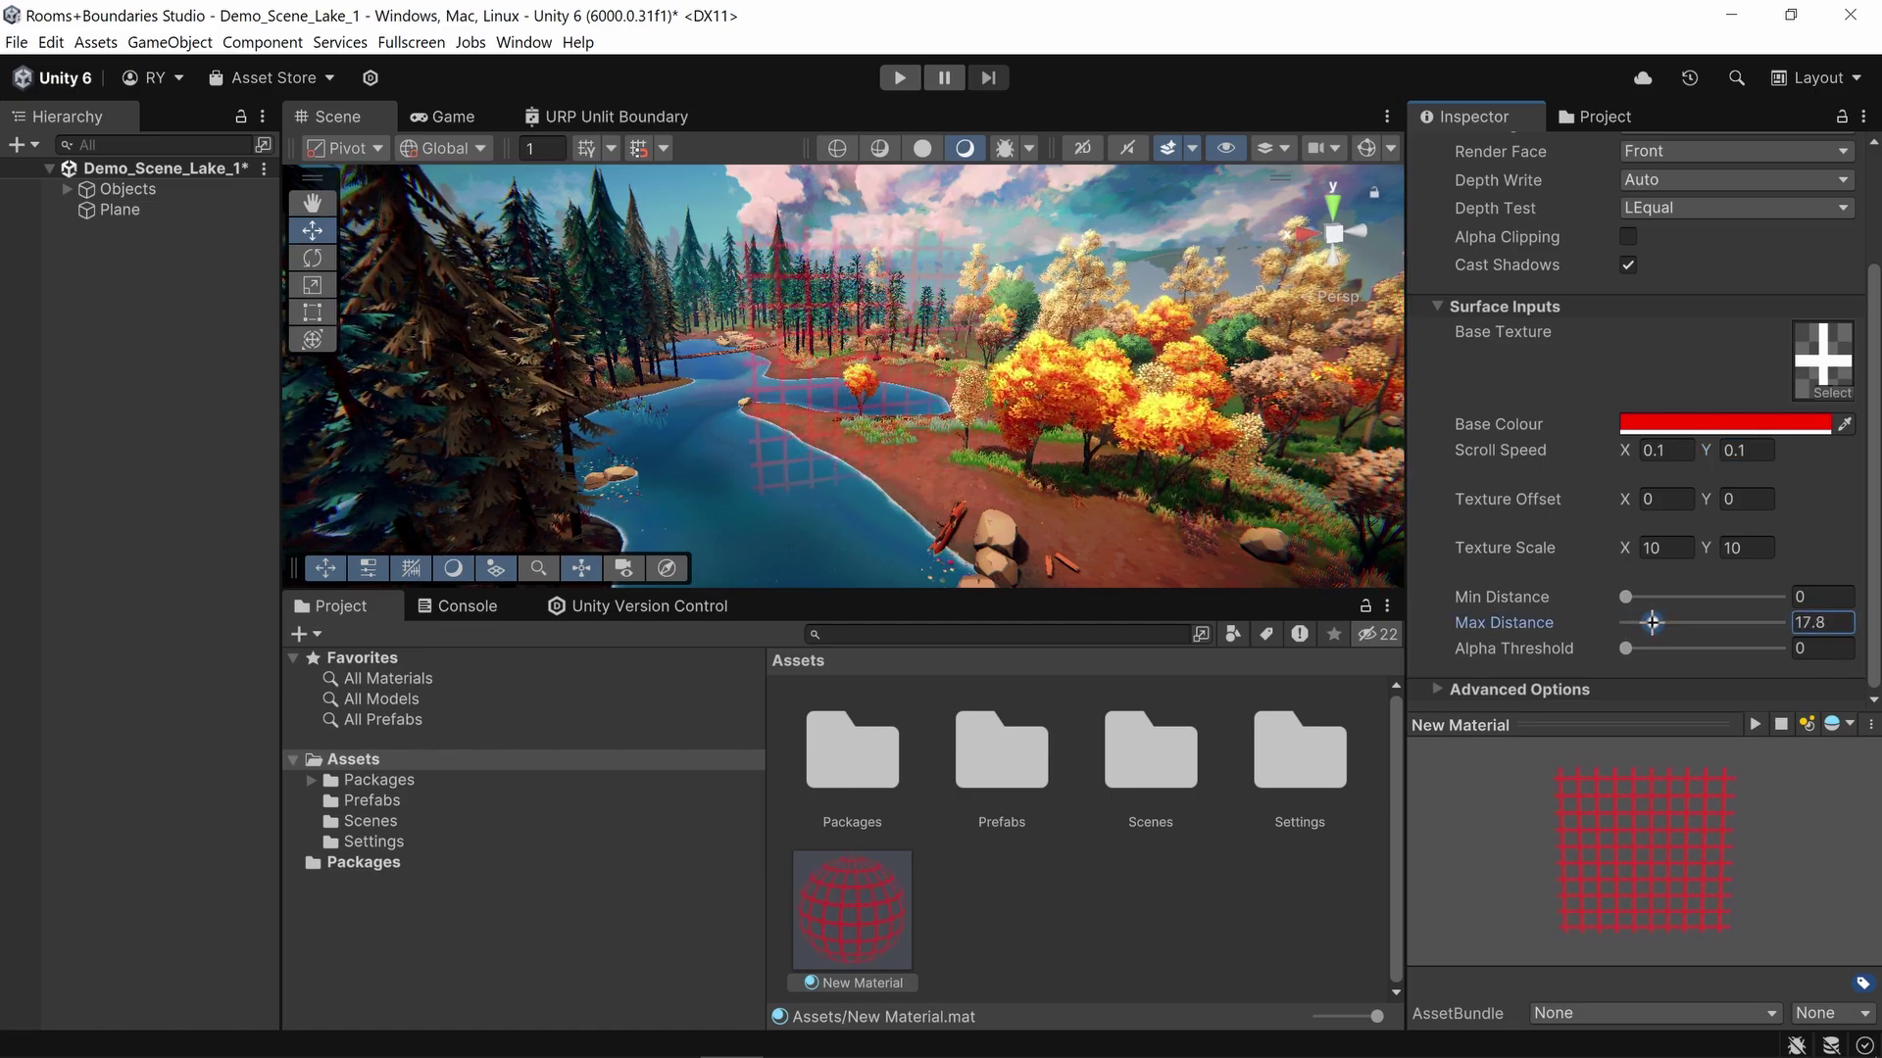
{"action": "right_click_drag", "start_coordinate": [1078, 397], "coordinate": [983, 353]}
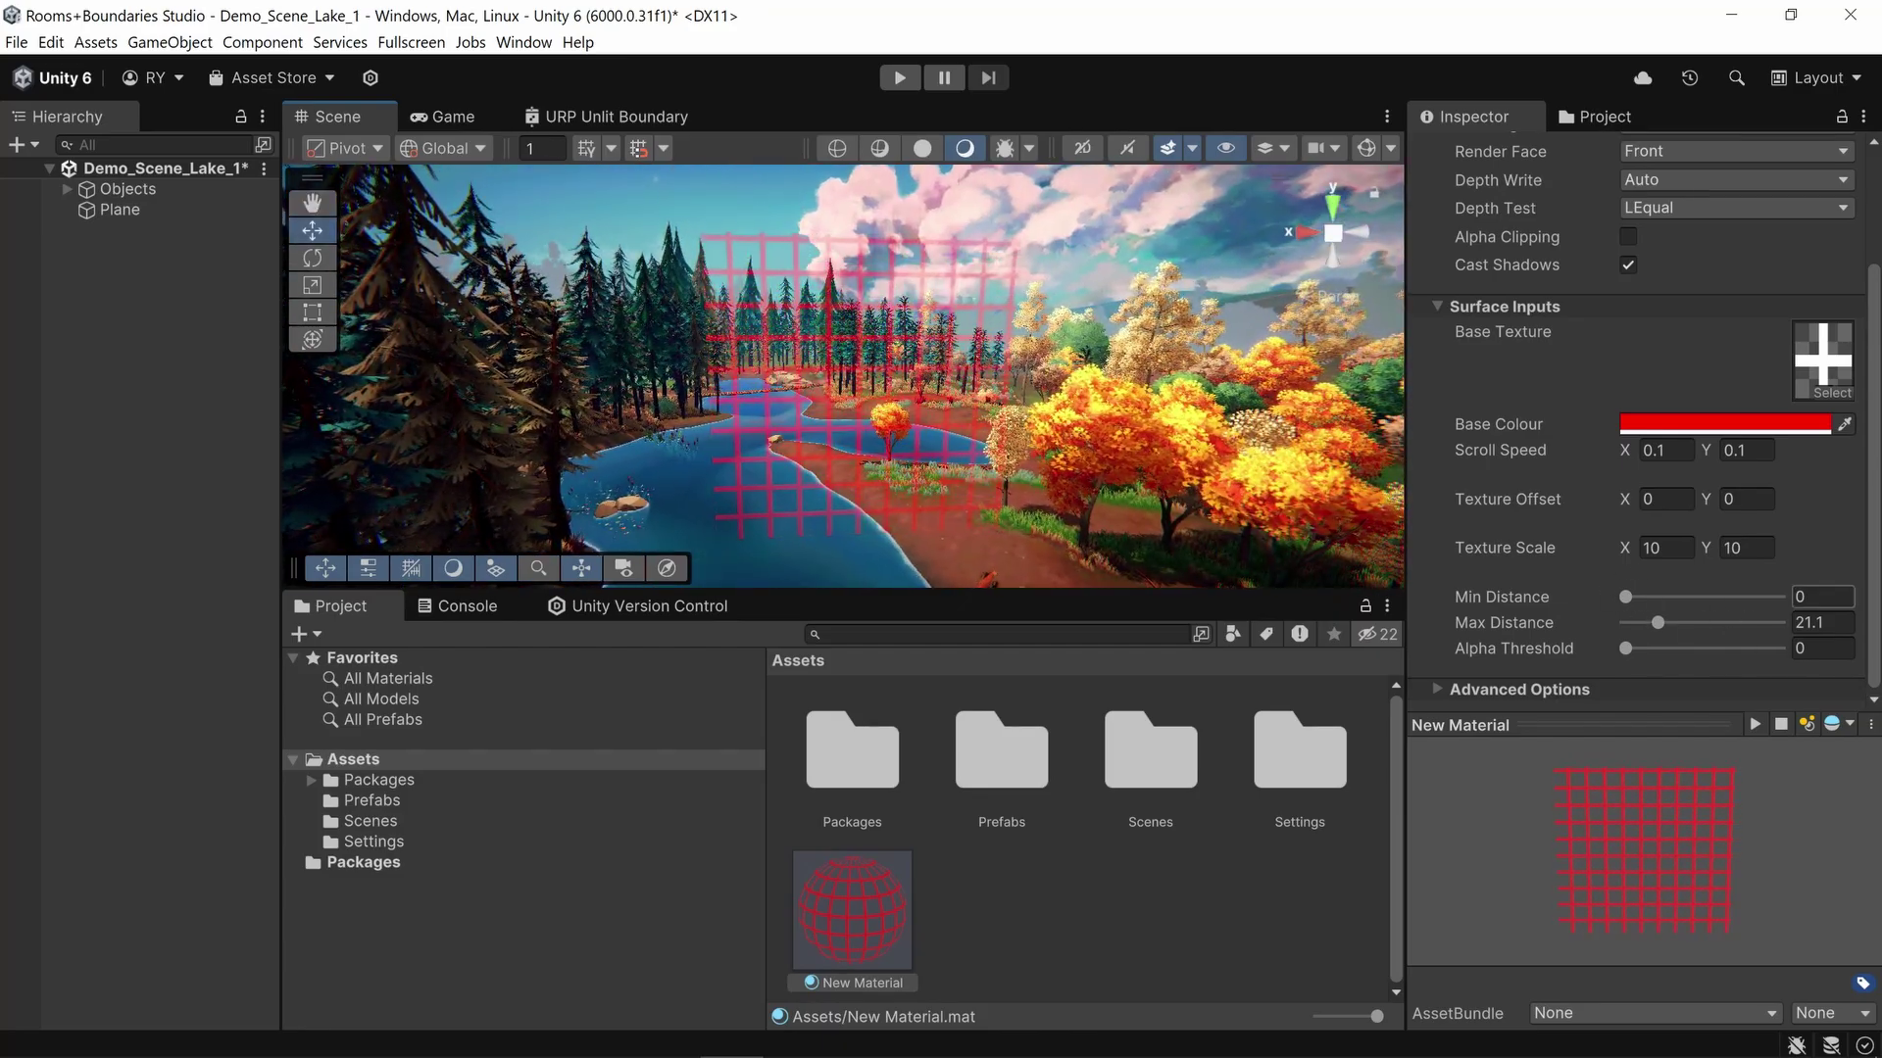
{"action": "type", "text": "20"}
{"action": "right_click_drag", "start_coordinate": [1062, 440], "coordinate": [1063, 440]}
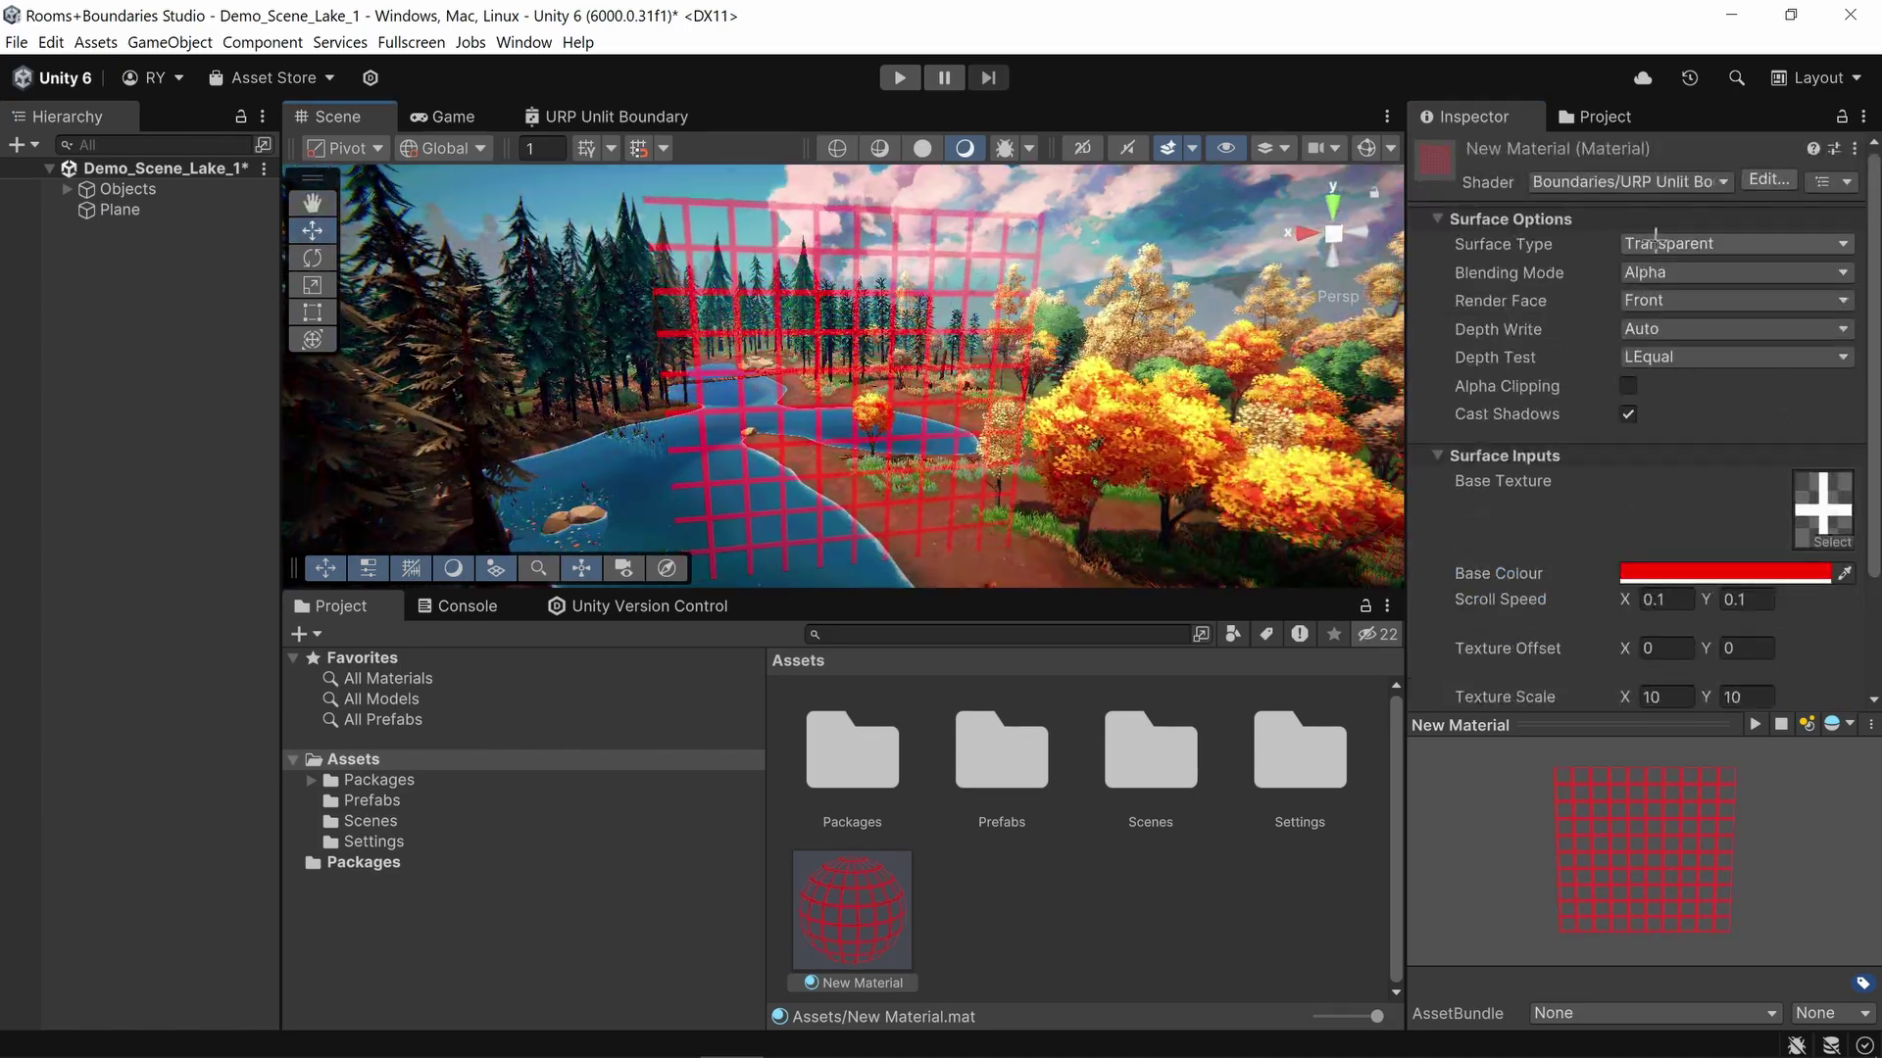
Step: Make the material Opaque with Alpha Clipping enabled and an Alpha Threshold of 0.01
{"action": "left_click", "coordinate": [1655, 240]}
{"action": "left_click", "coordinate": [1678, 274]}
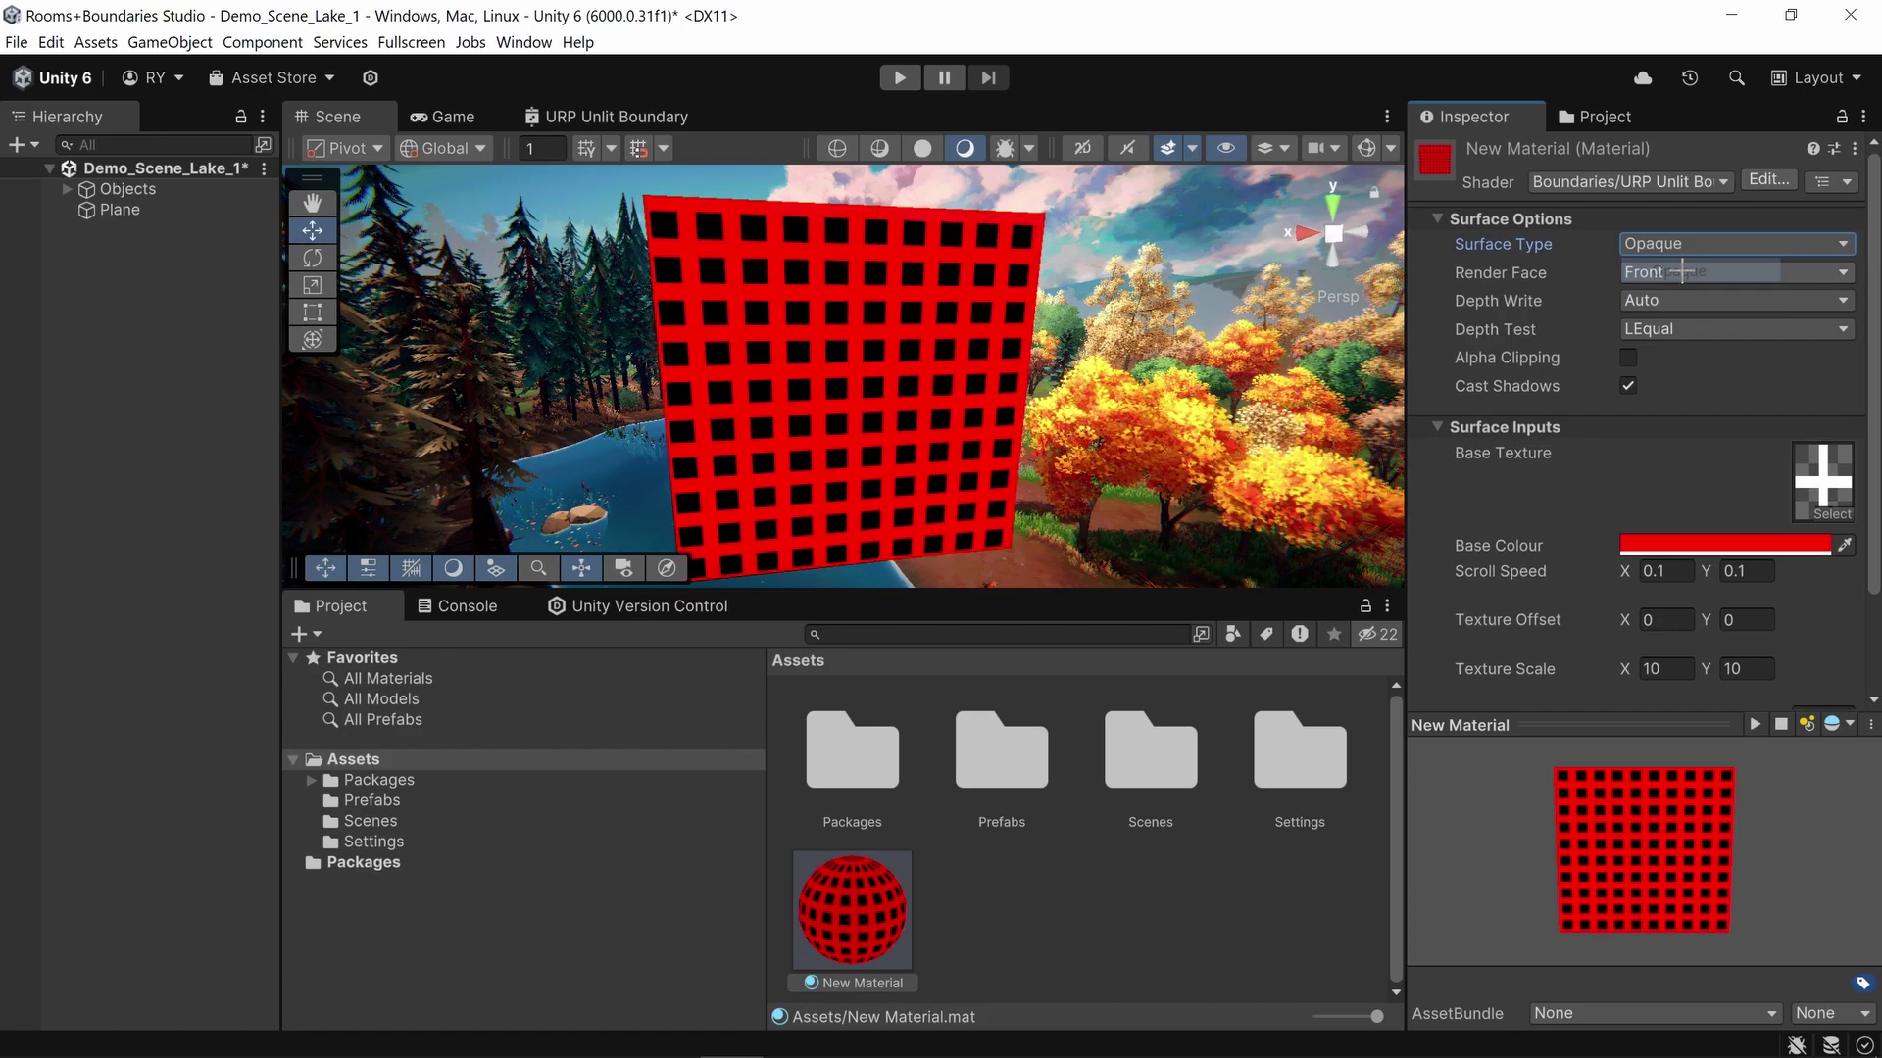
{"action": "left_click", "coordinate": [1627, 358]}
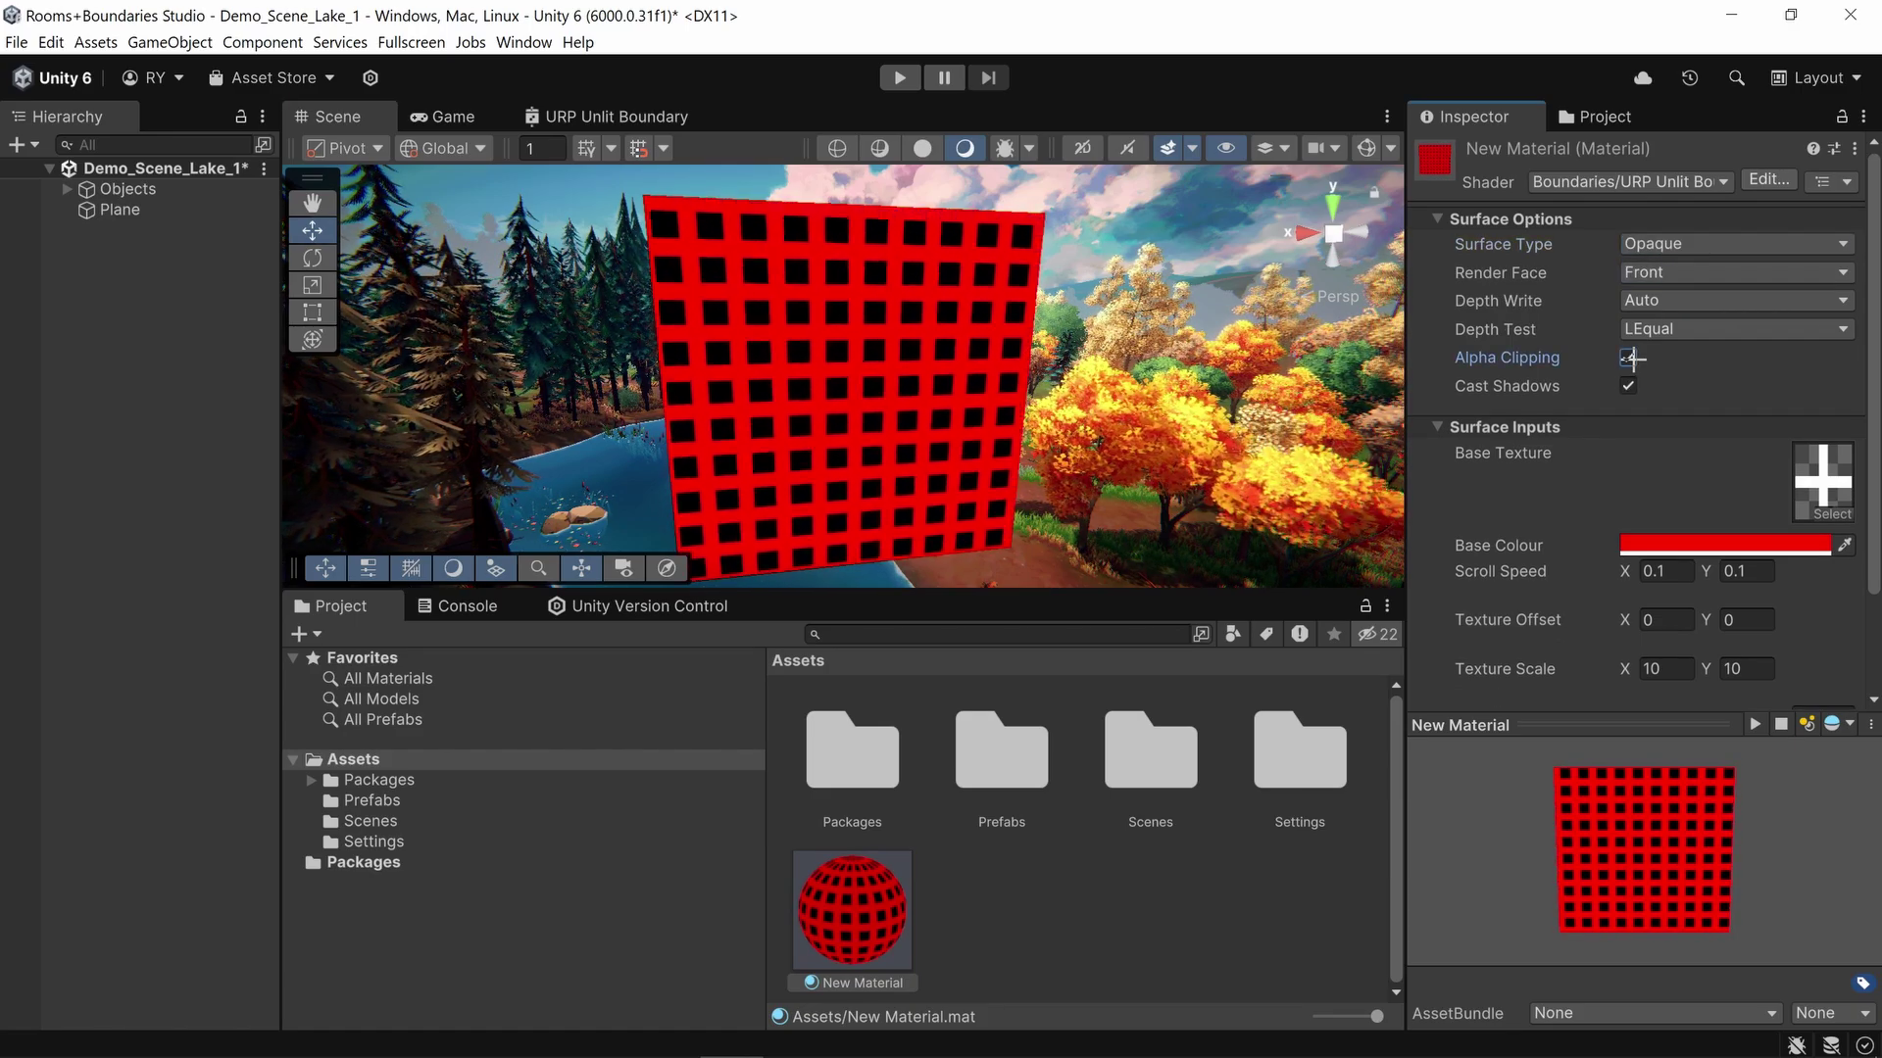
{"action": "scroll", "coordinate": [1686, 591], "scroll_direction": "down", "scroll_amount": 3}
{"action": "left_click", "coordinate": [1821, 648]}
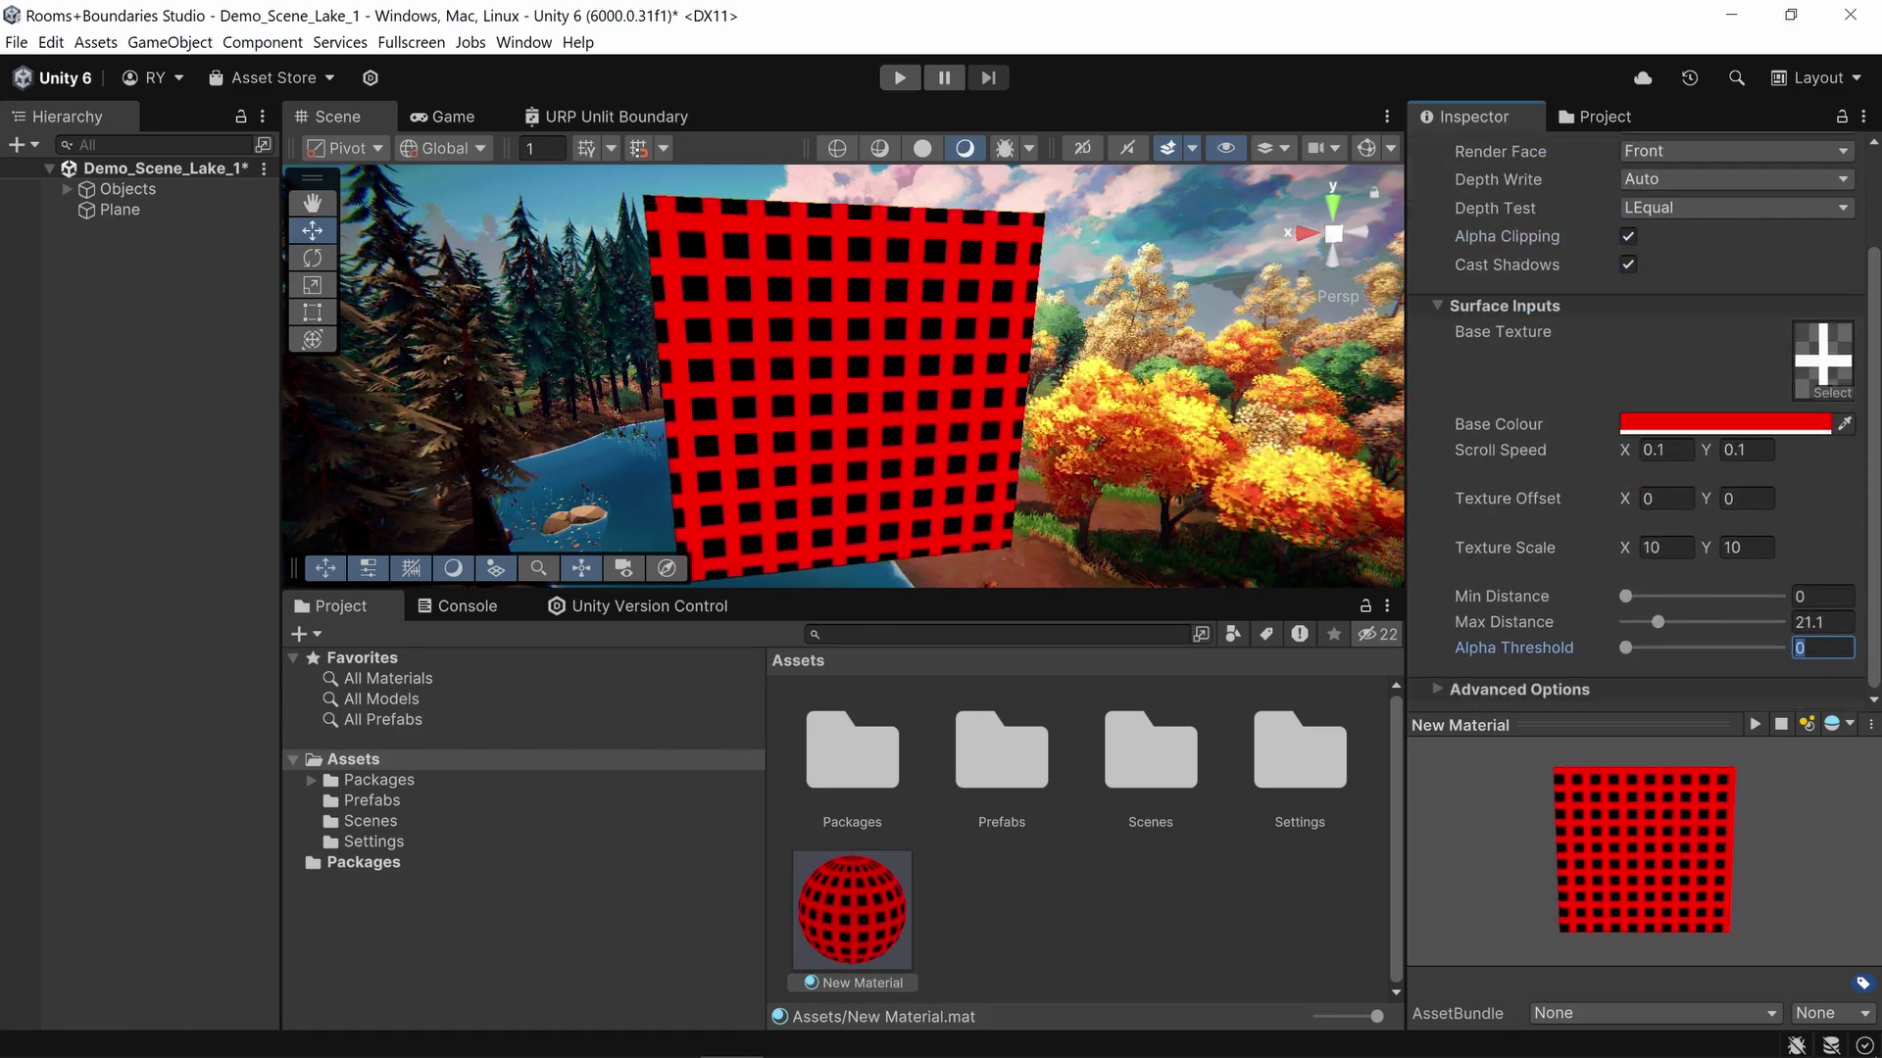
{"action": "type", "text": ".01"}
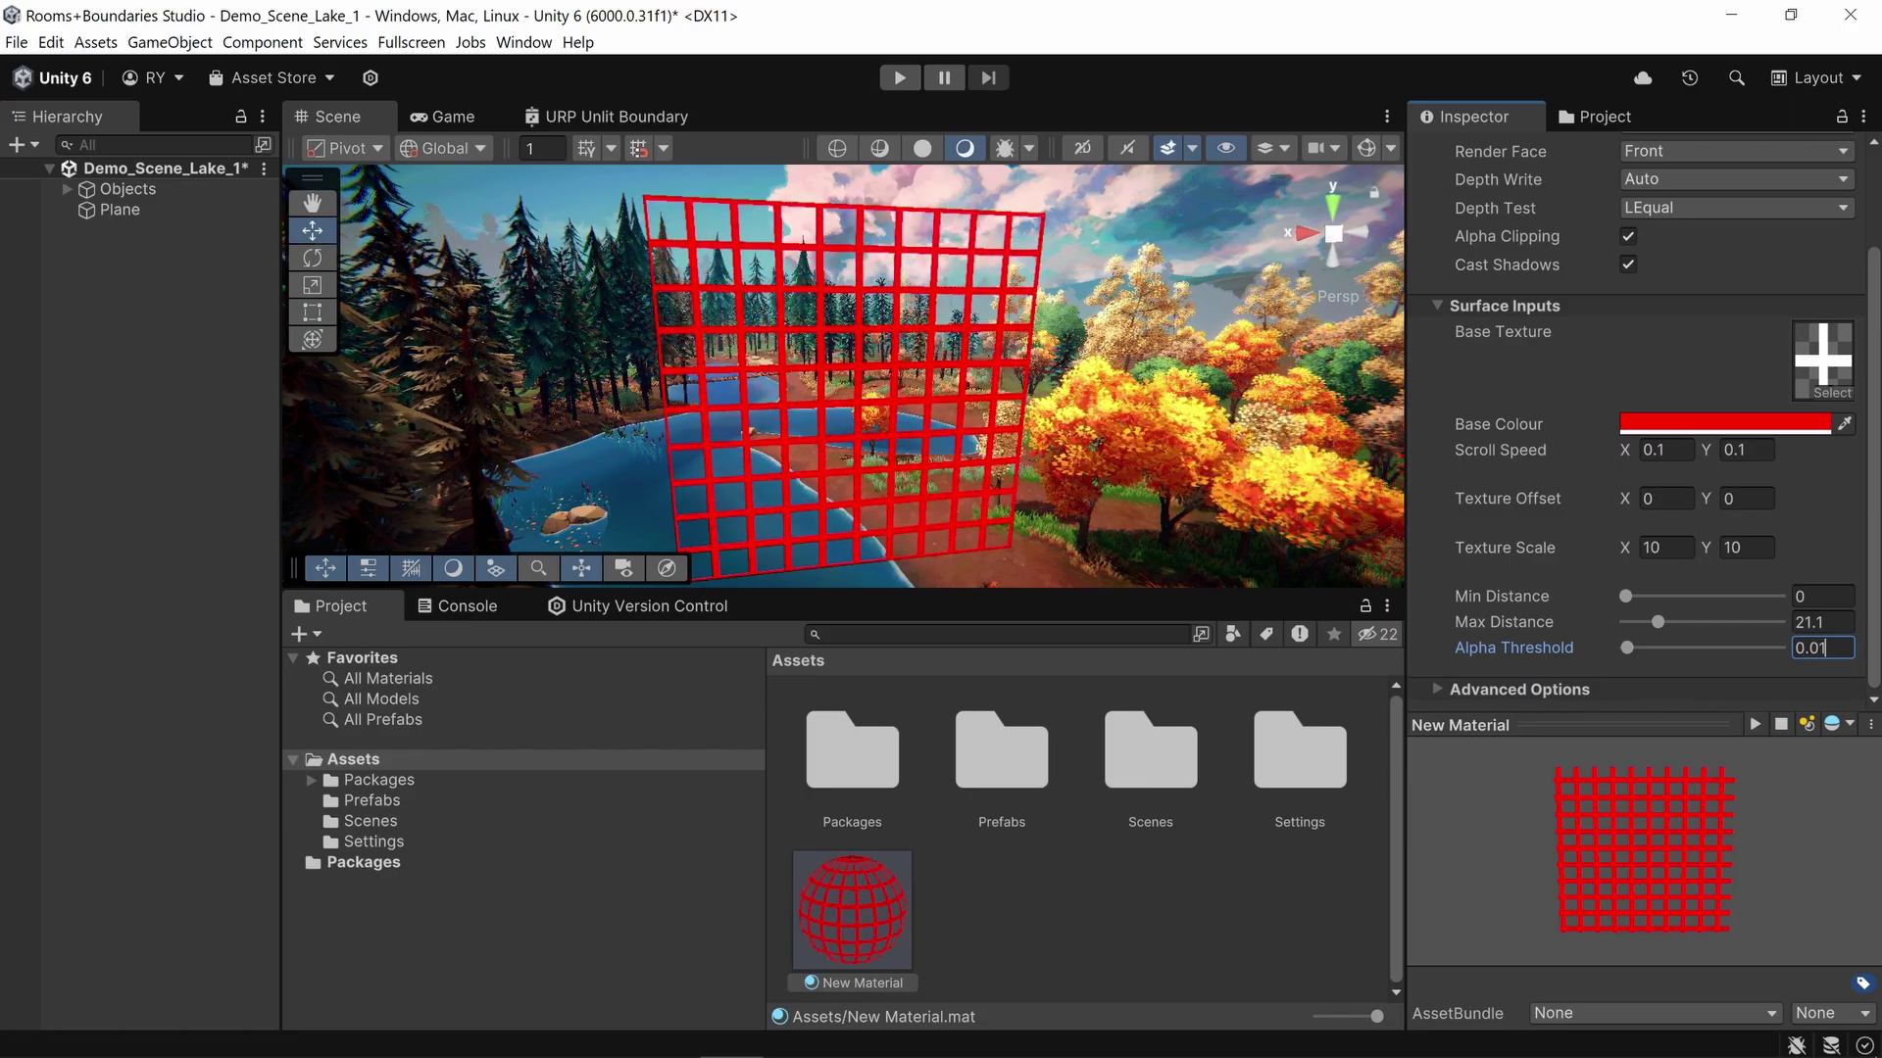
{"action": "right_click_drag", "start_coordinate": [980, 392], "coordinate": [1003, 412]}
Step: Try Base Textures such as Circle, Diagonal Checkered and Dot on the material, and choose the large diagonal cross
{"action": "left_click", "coordinate": [1831, 390]}
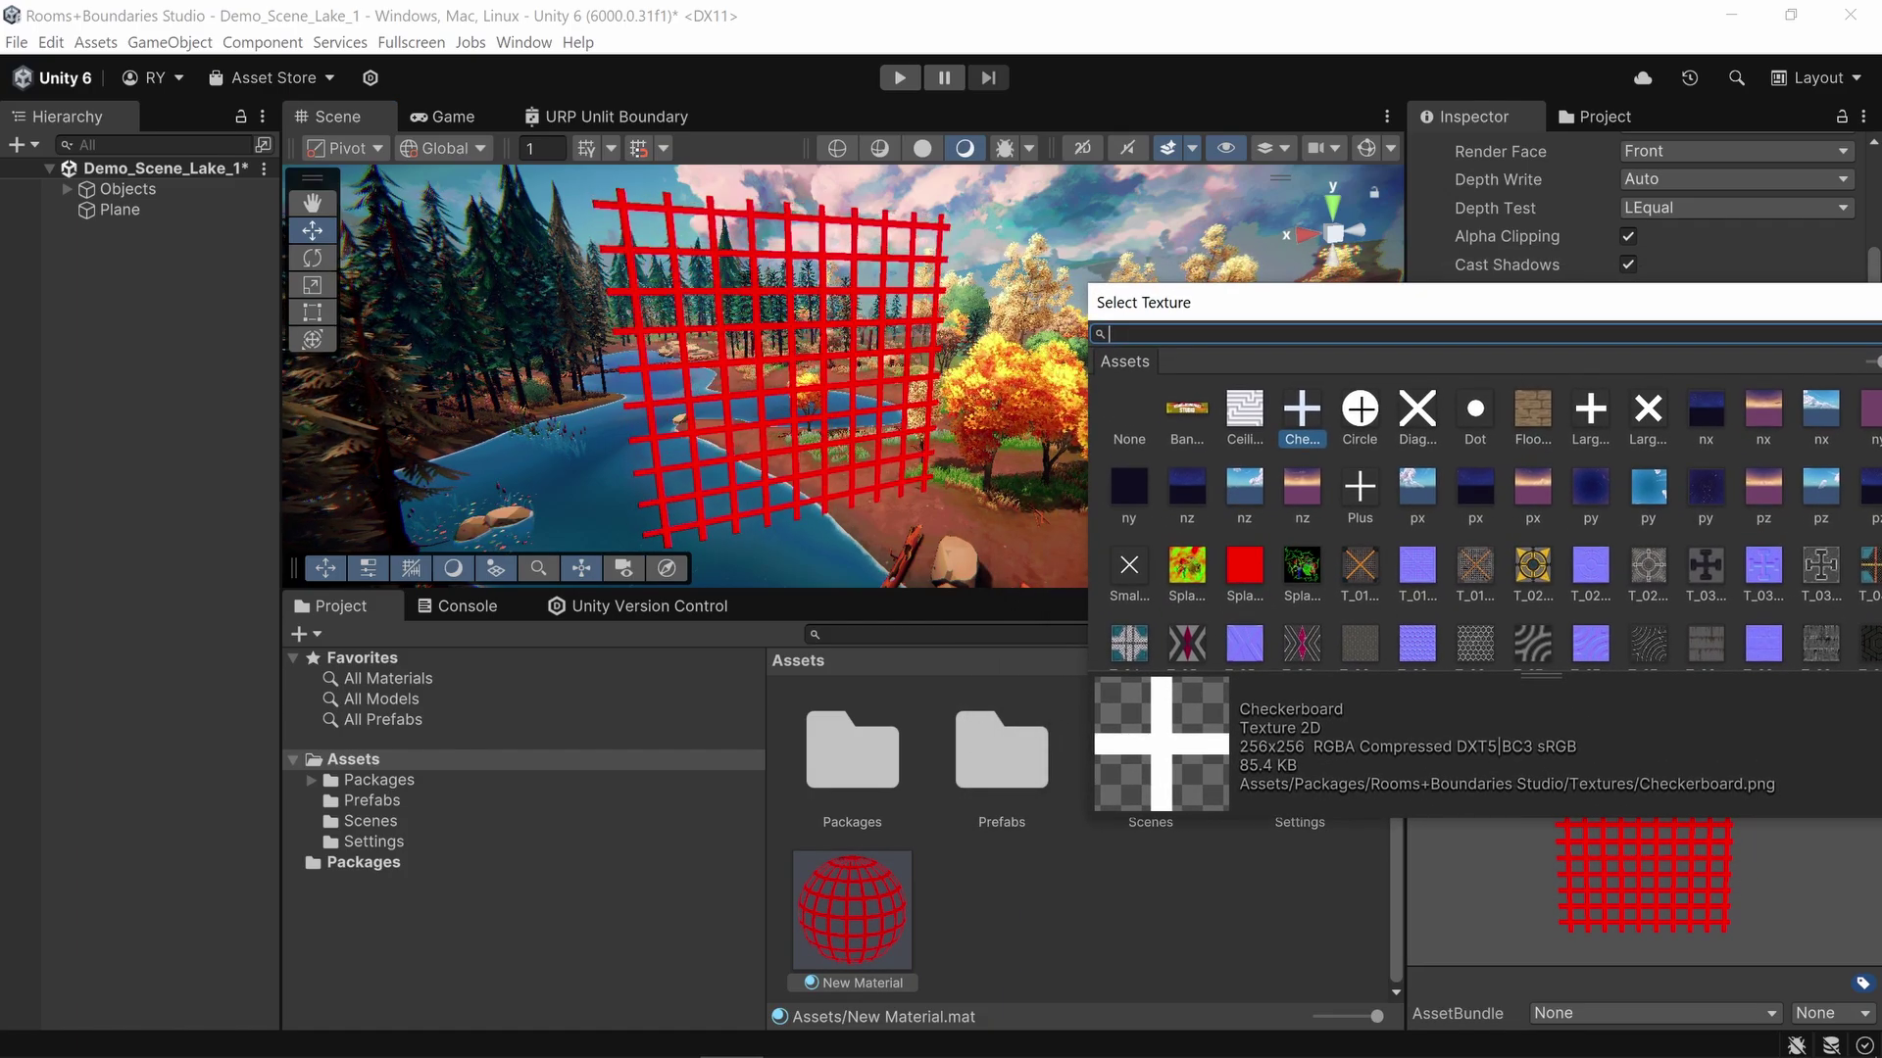
{"action": "left_click", "coordinate": [1359, 412]}
{"action": "left_click", "coordinate": [1417, 412]}
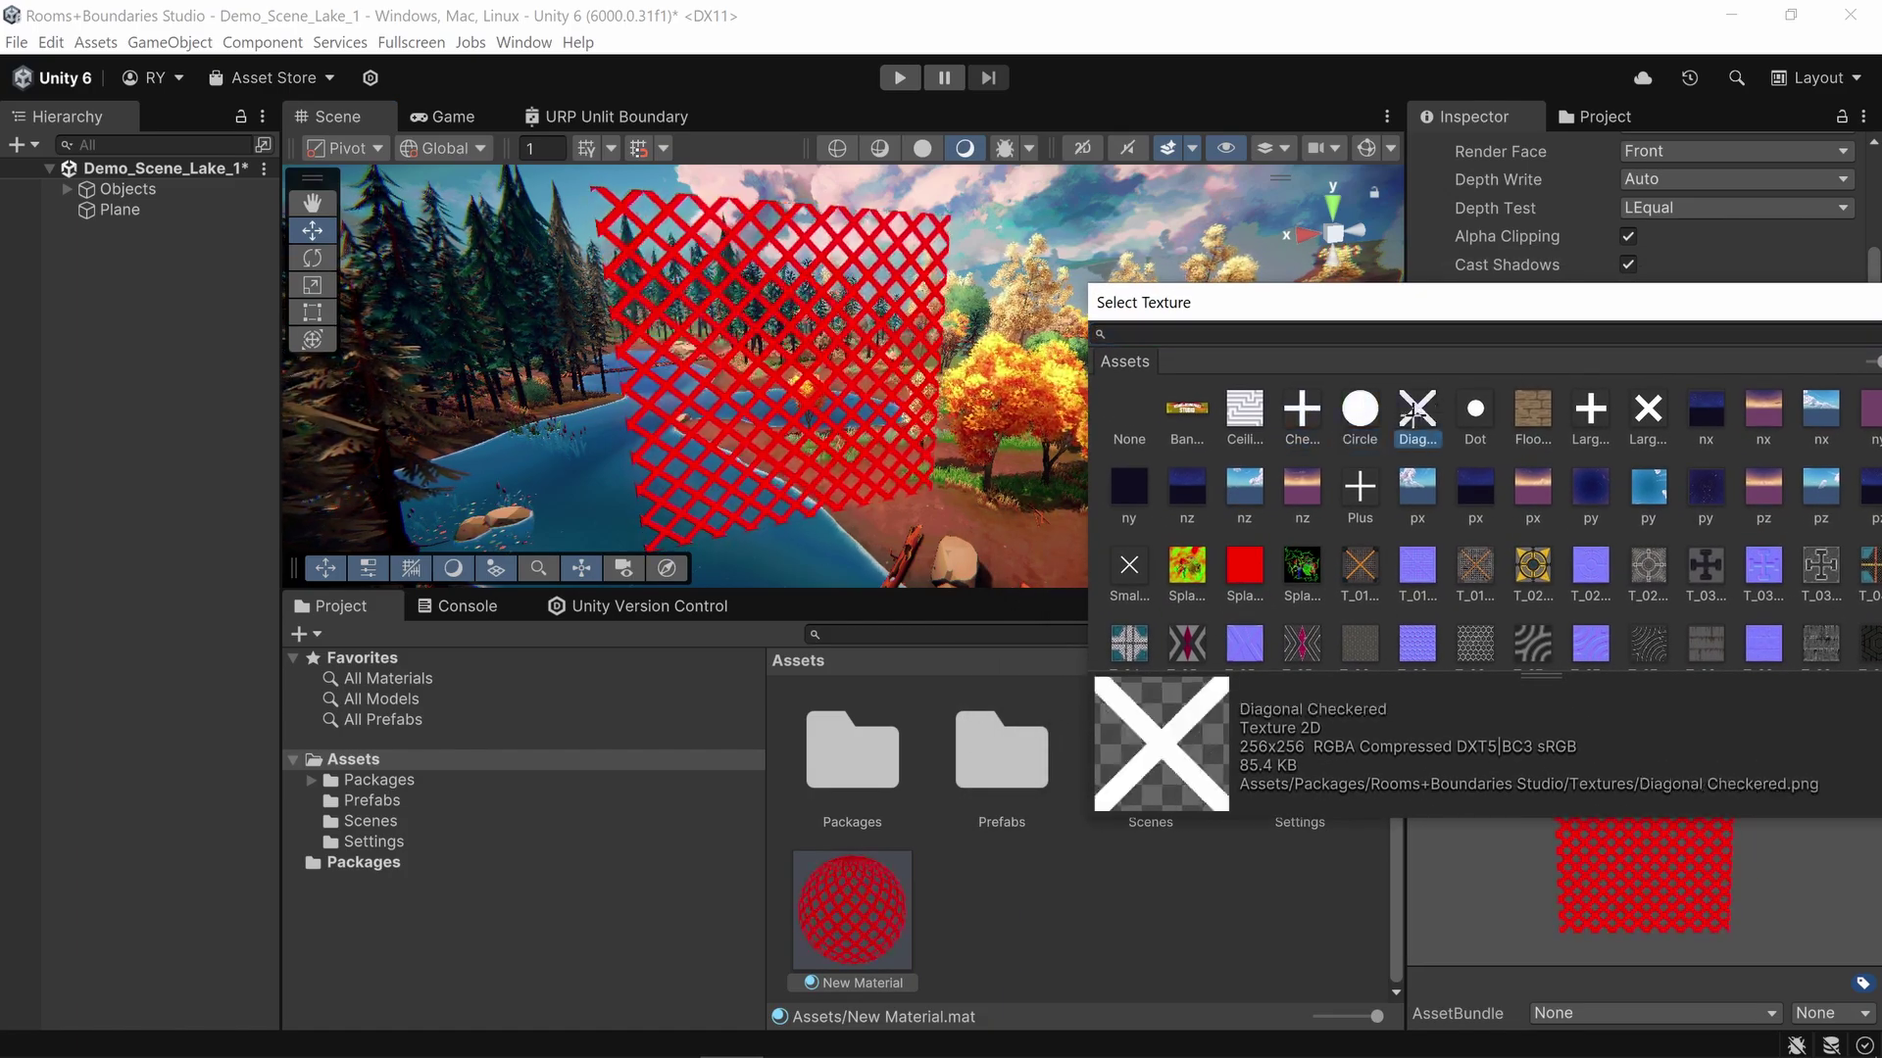
{"action": "left_click", "coordinate": [1473, 410]}
{"action": "left_click", "coordinate": [1586, 411]}
{"action": "left_click", "coordinate": [1646, 411]}
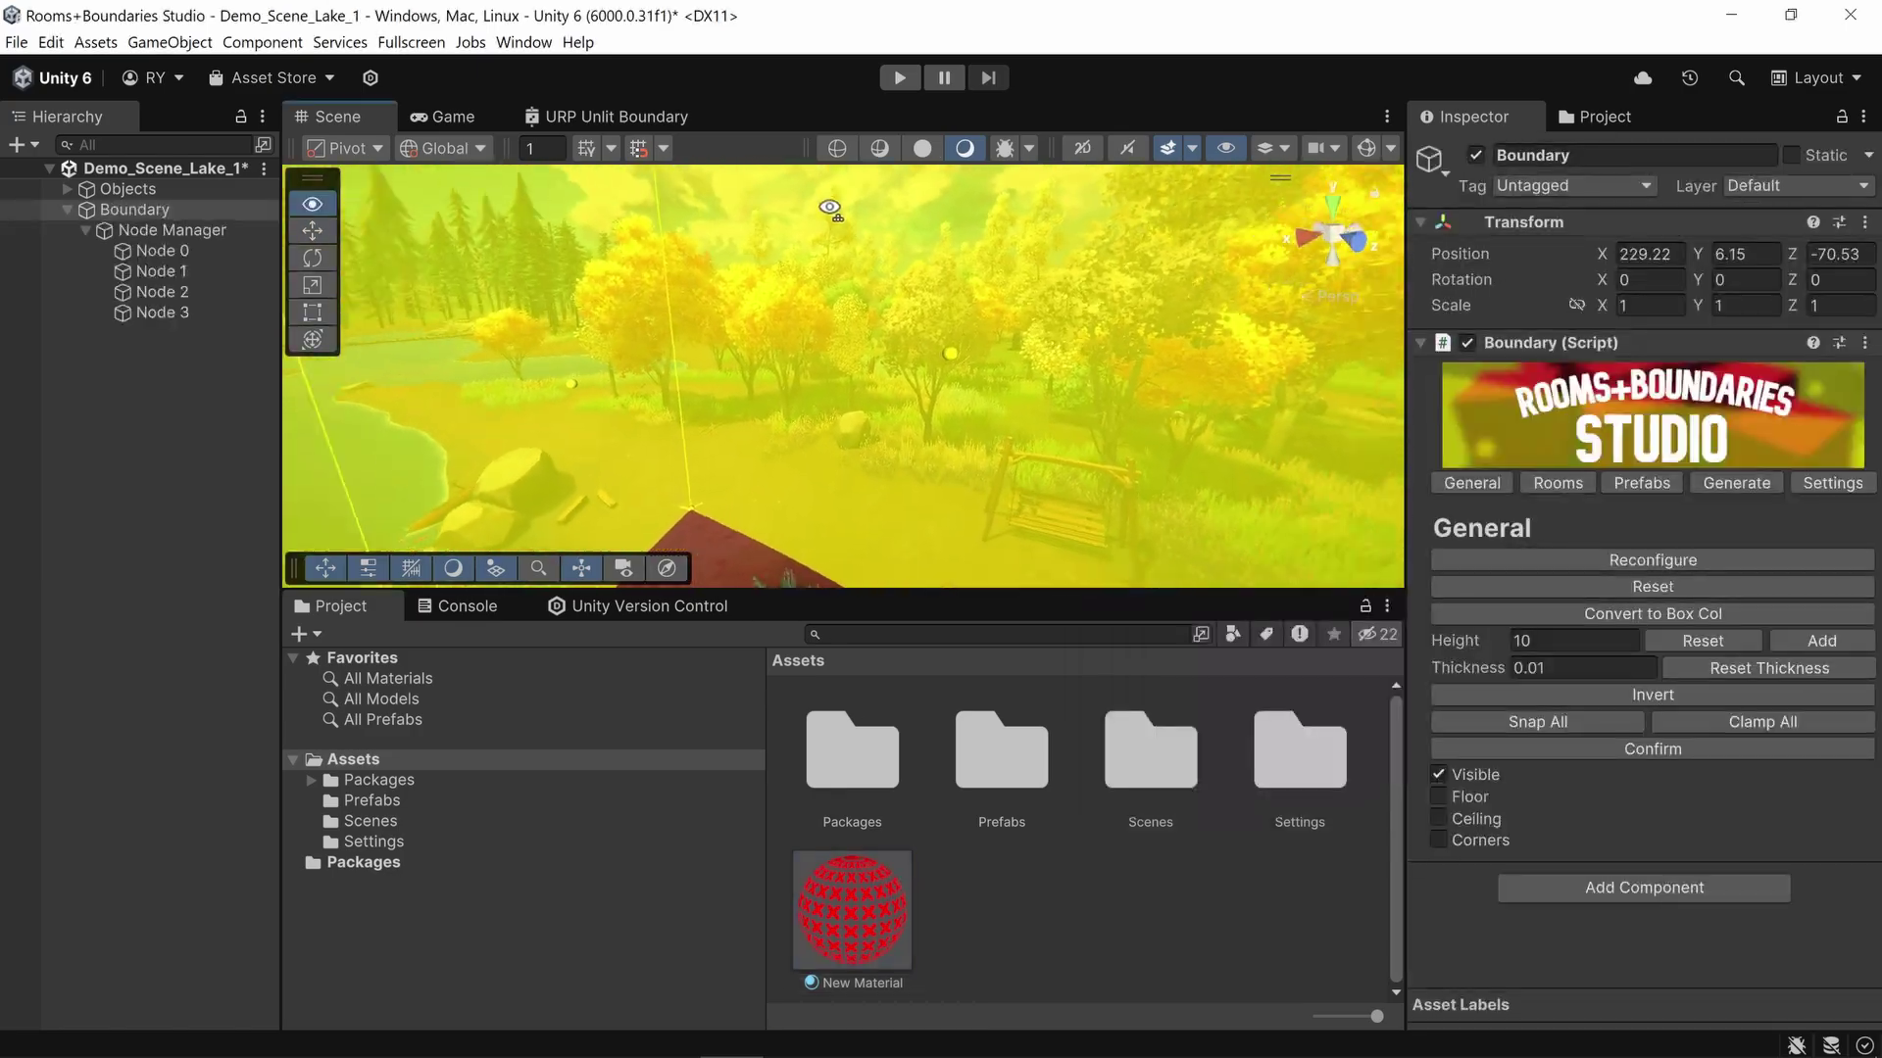
Step: Enable Rooms on the Boundary and assign New Material as its Wall Material
{"action": "right_click_drag", "start_coordinate": [50, 248], "coordinate": [1245, 303]}
{"action": "right_click_drag", "start_coordinate": [1363, 351], "coordinate": [1396, 392]}
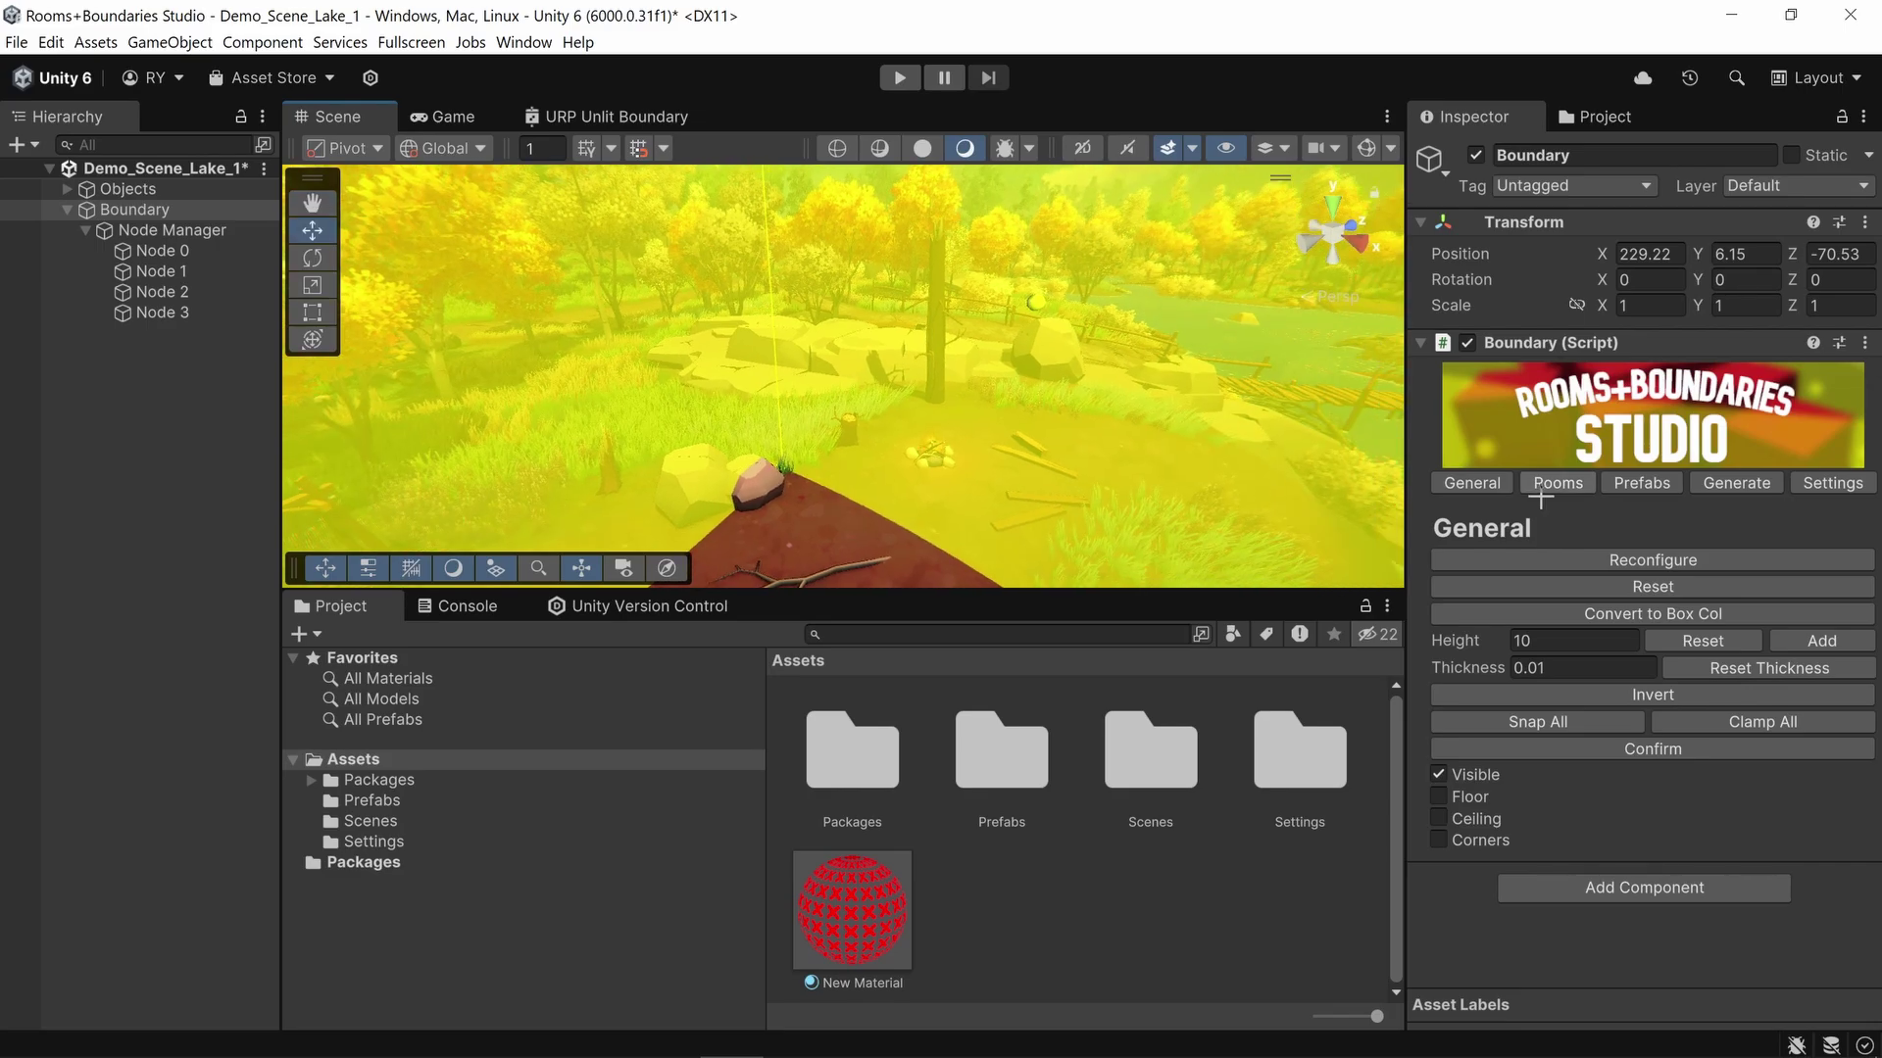
{"action": "left_click", "coordinate": [1557, 482]}
{"action": "left_click", "coordinate": [1439, 558]}
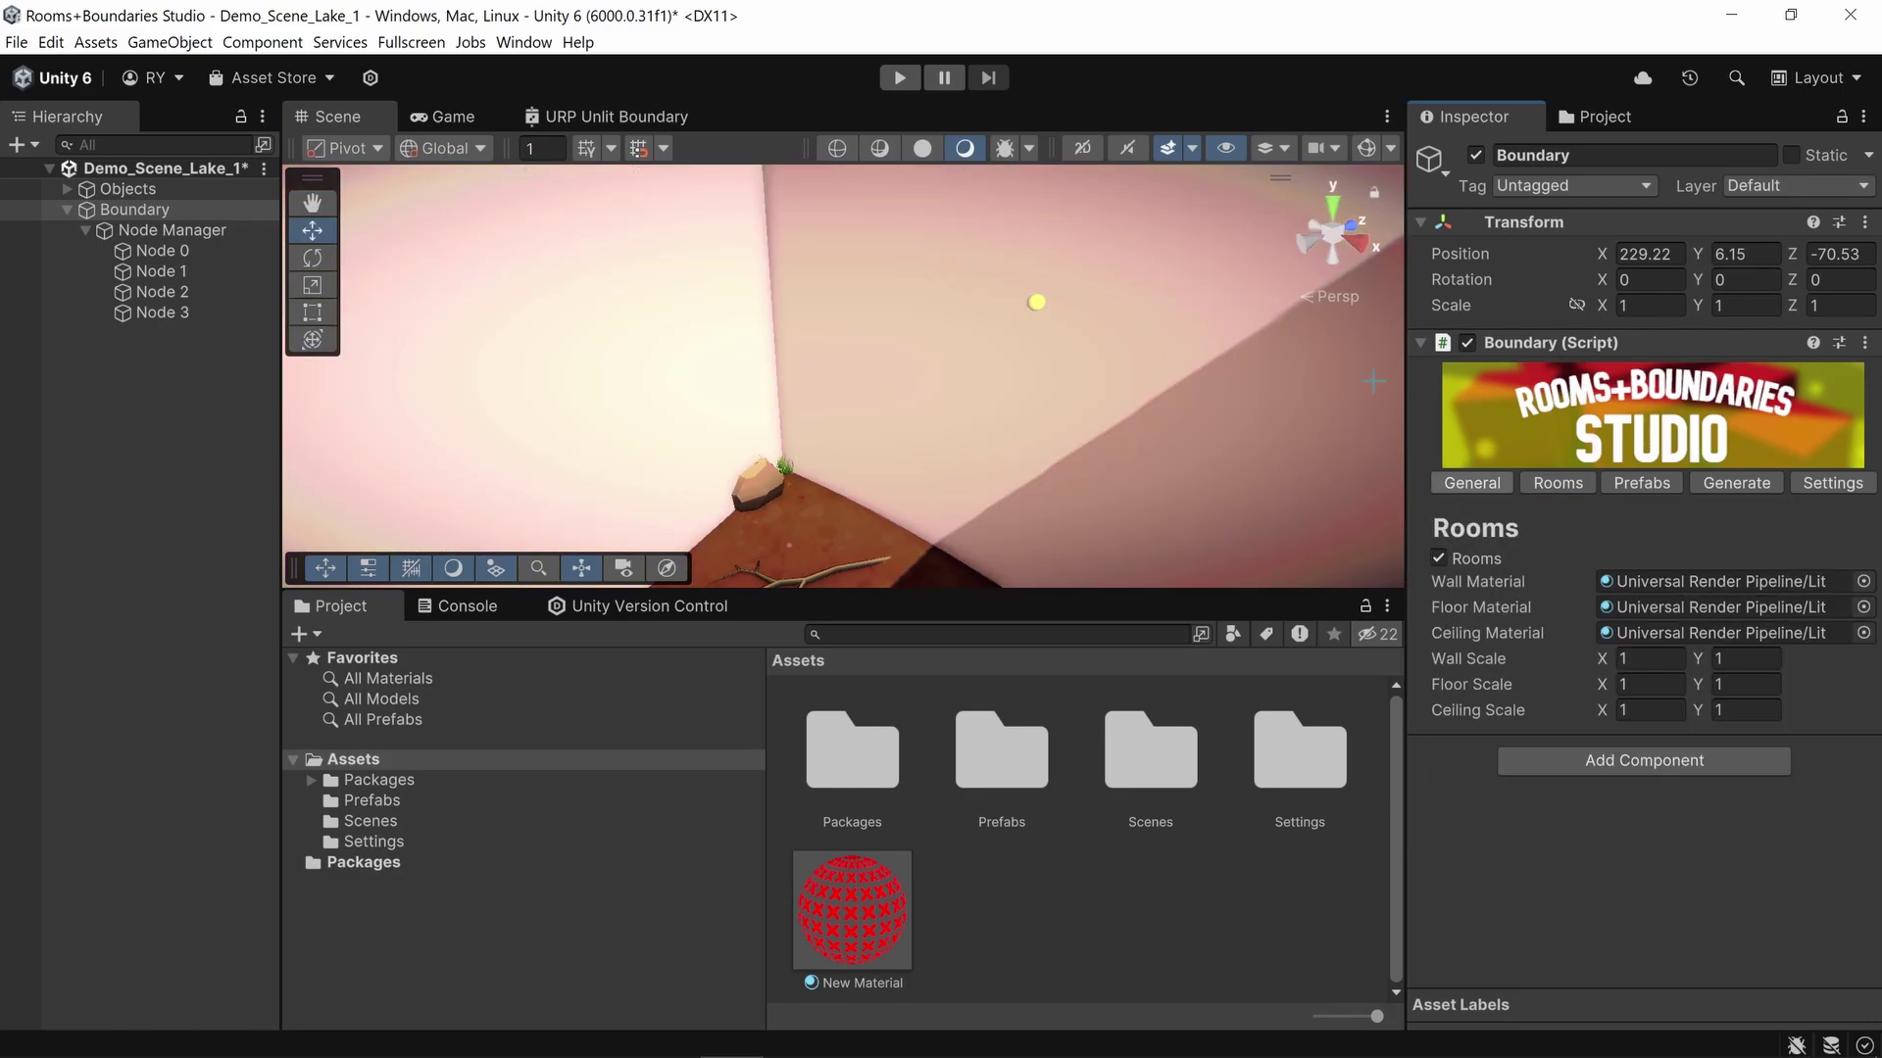
{"action": "right_click_drag", "start_coordinate": [882, 392], "coordinate": [1132, 415]}
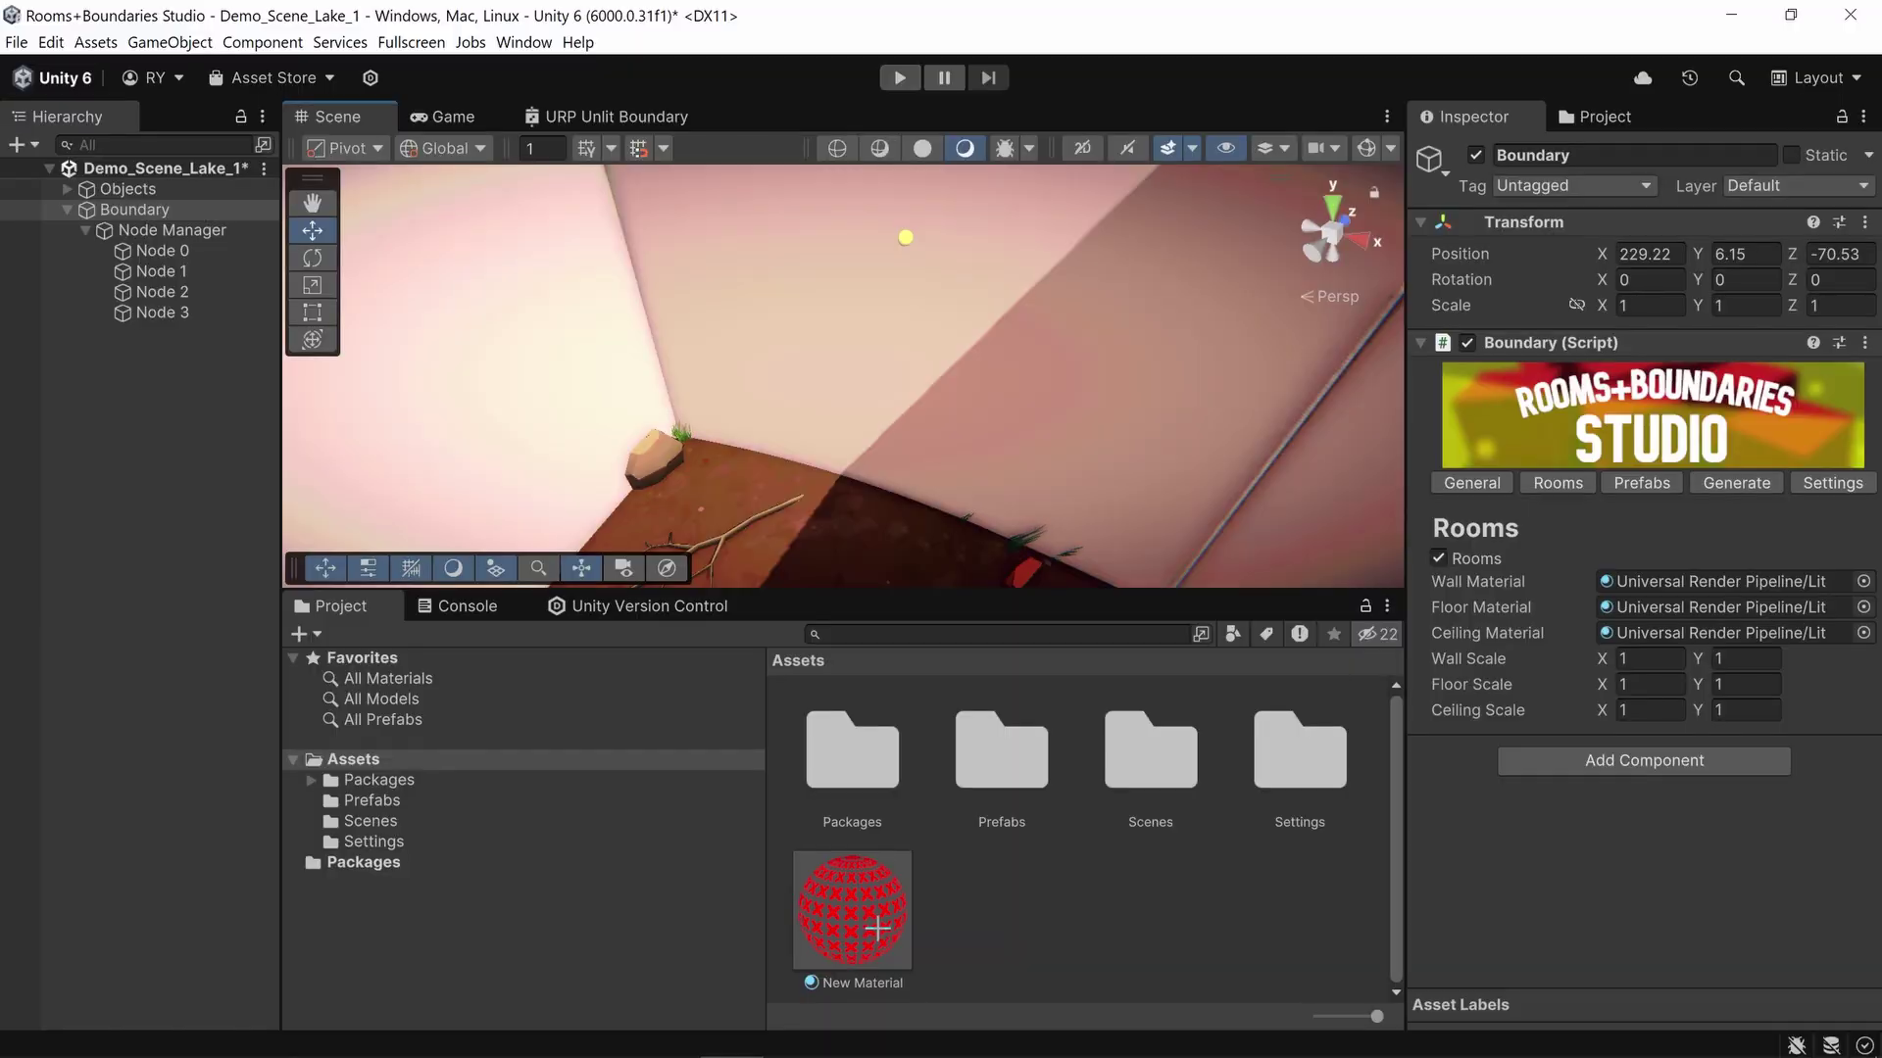
{"action": "left_click_drag", "start_coordinate": [877, 929], "coordinate": [1666, 581]}
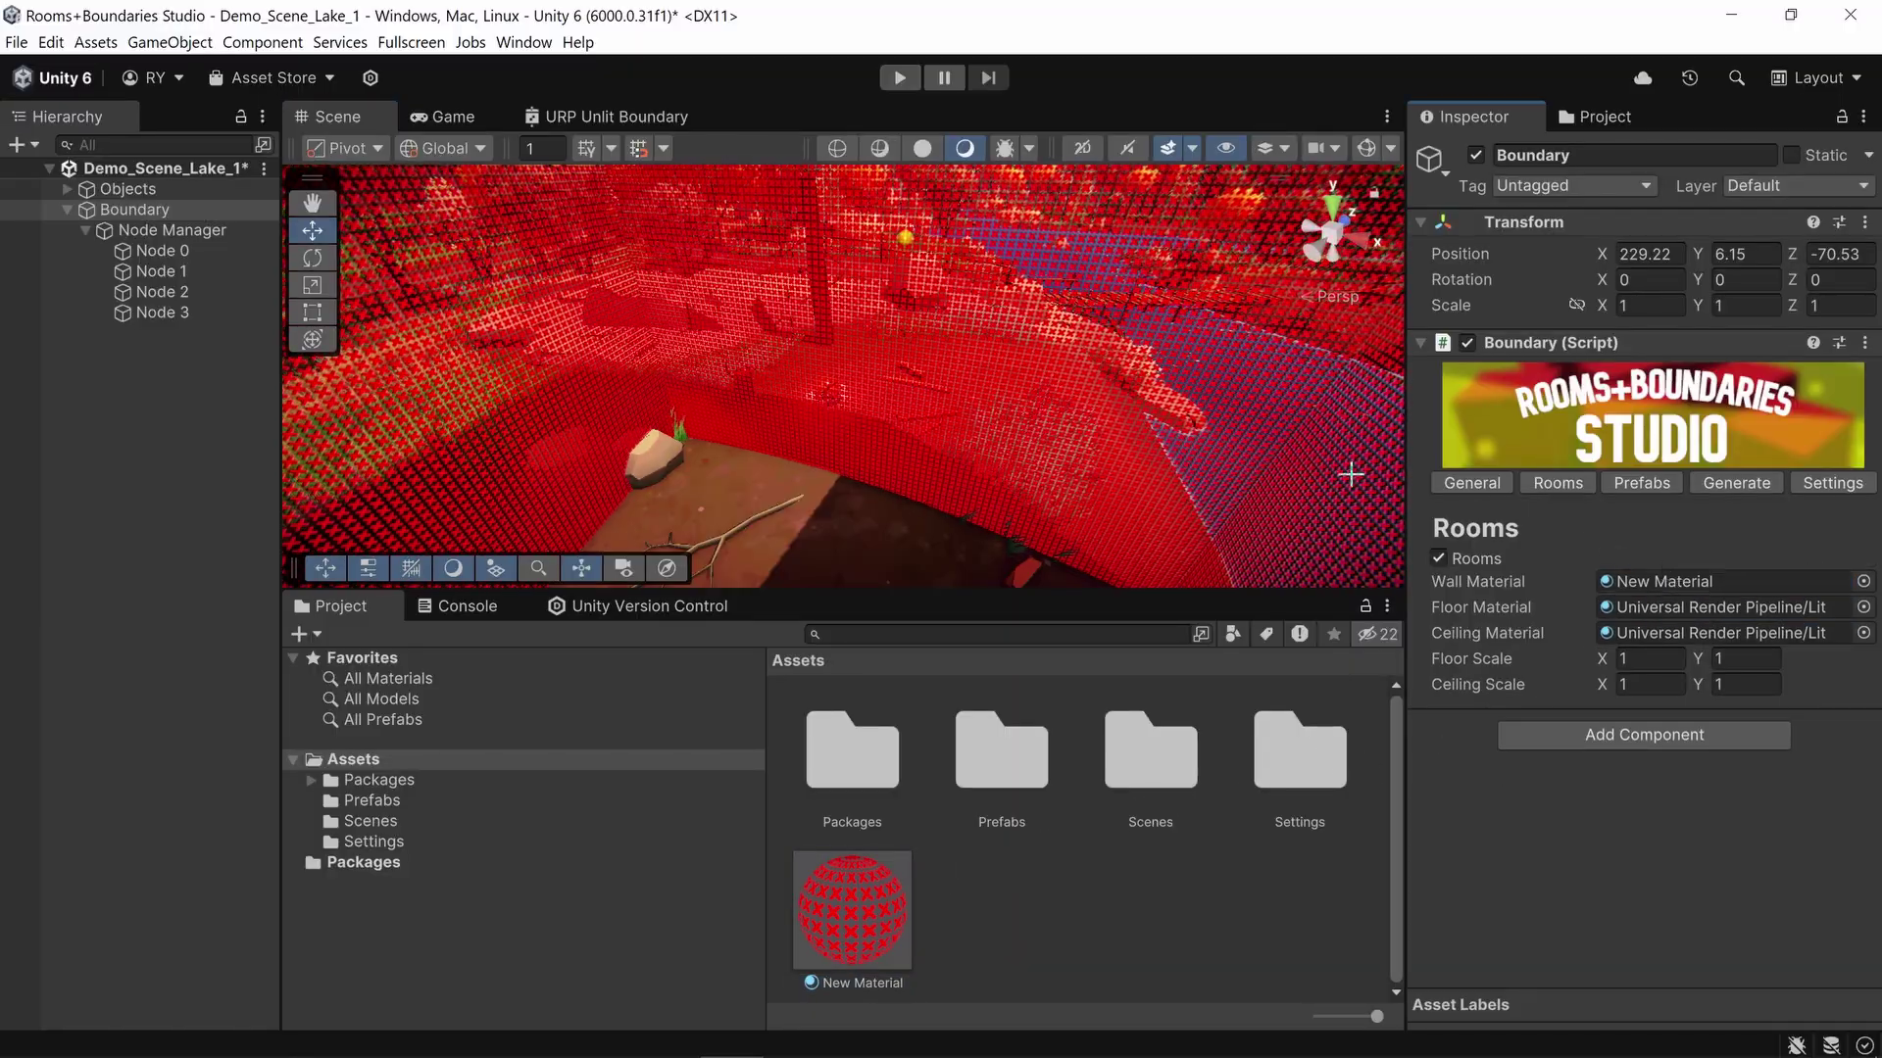
Step: Set New Material's Surface Type to Transparent and disable Alpha Clipping
{"action": "right_click_drag", "start_coordinate": [1350, 474], "coordinate": [951, 245]}
{"action": "left_click", "coordinate": [852, 911]}
{"action": "left_click", "coordinate": [1732, 243]}
{"action": "left_click", "coordinate": [1687, 294]}
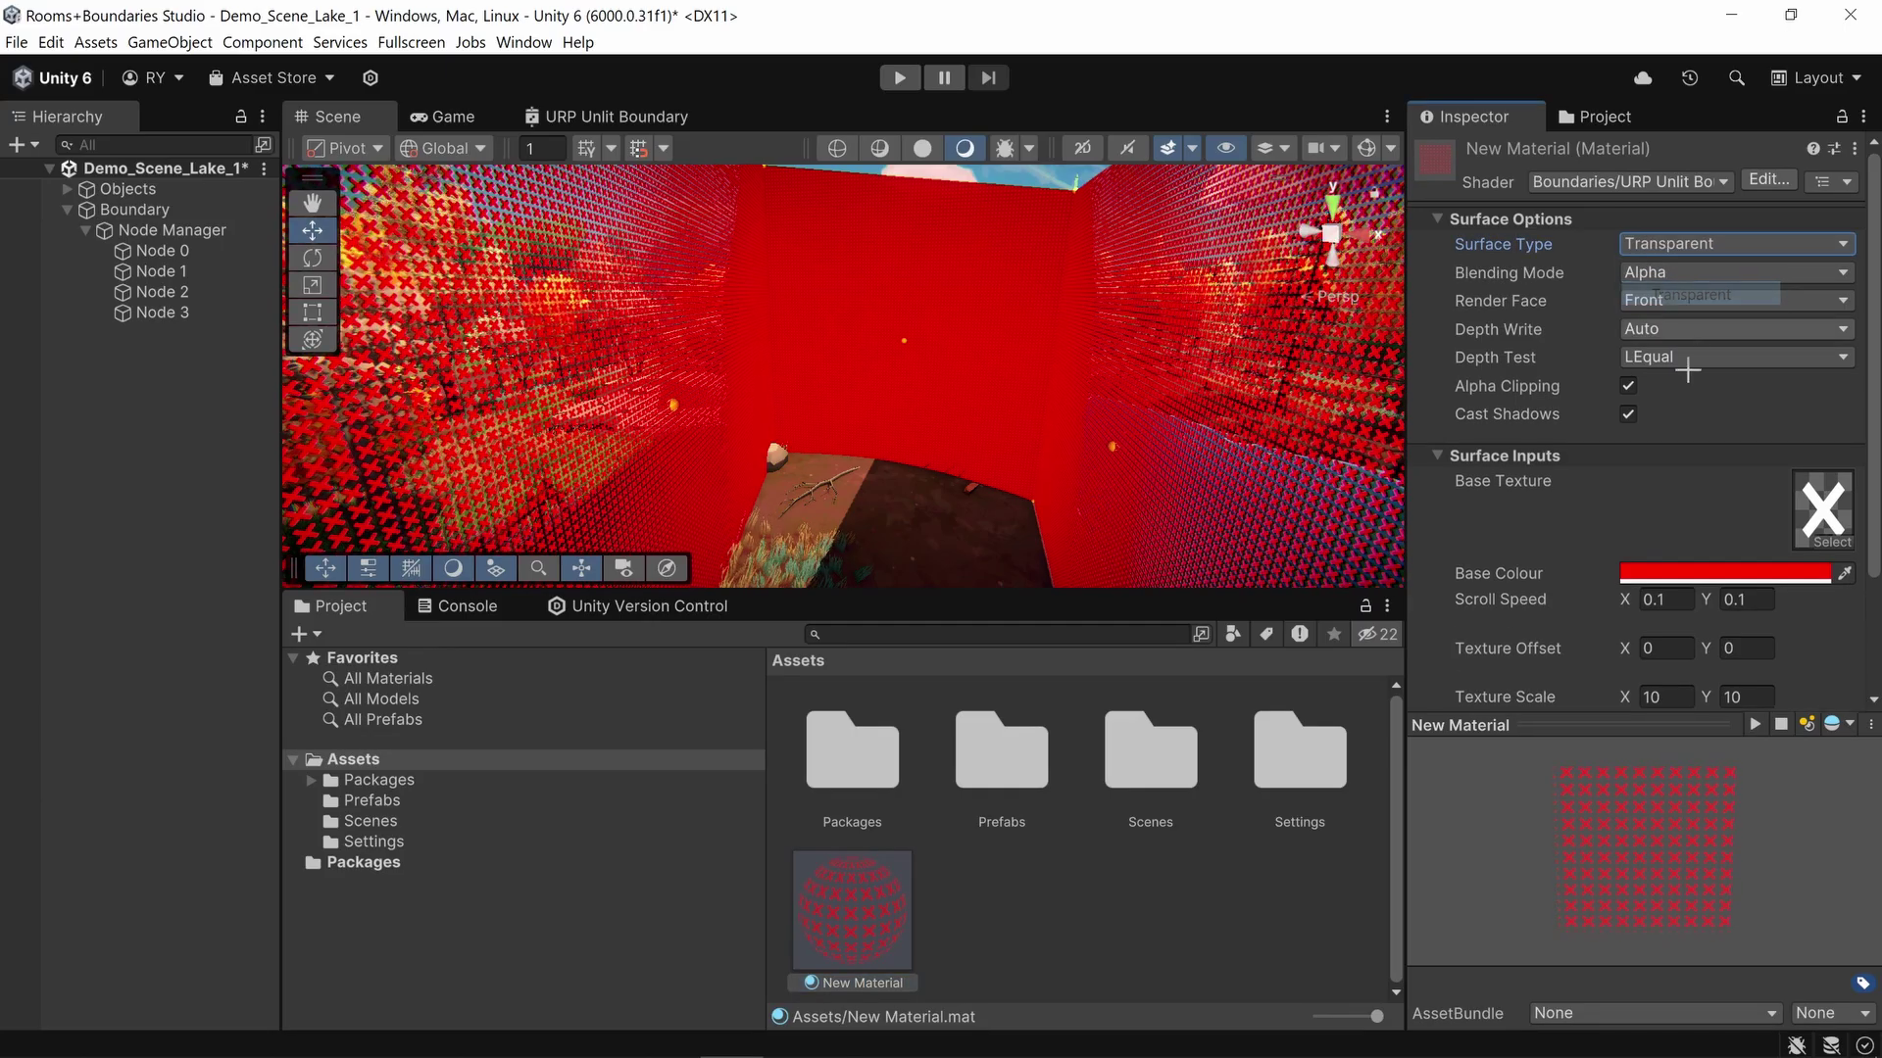
{"action": "left_click", "coordinate": [1627, 386]}
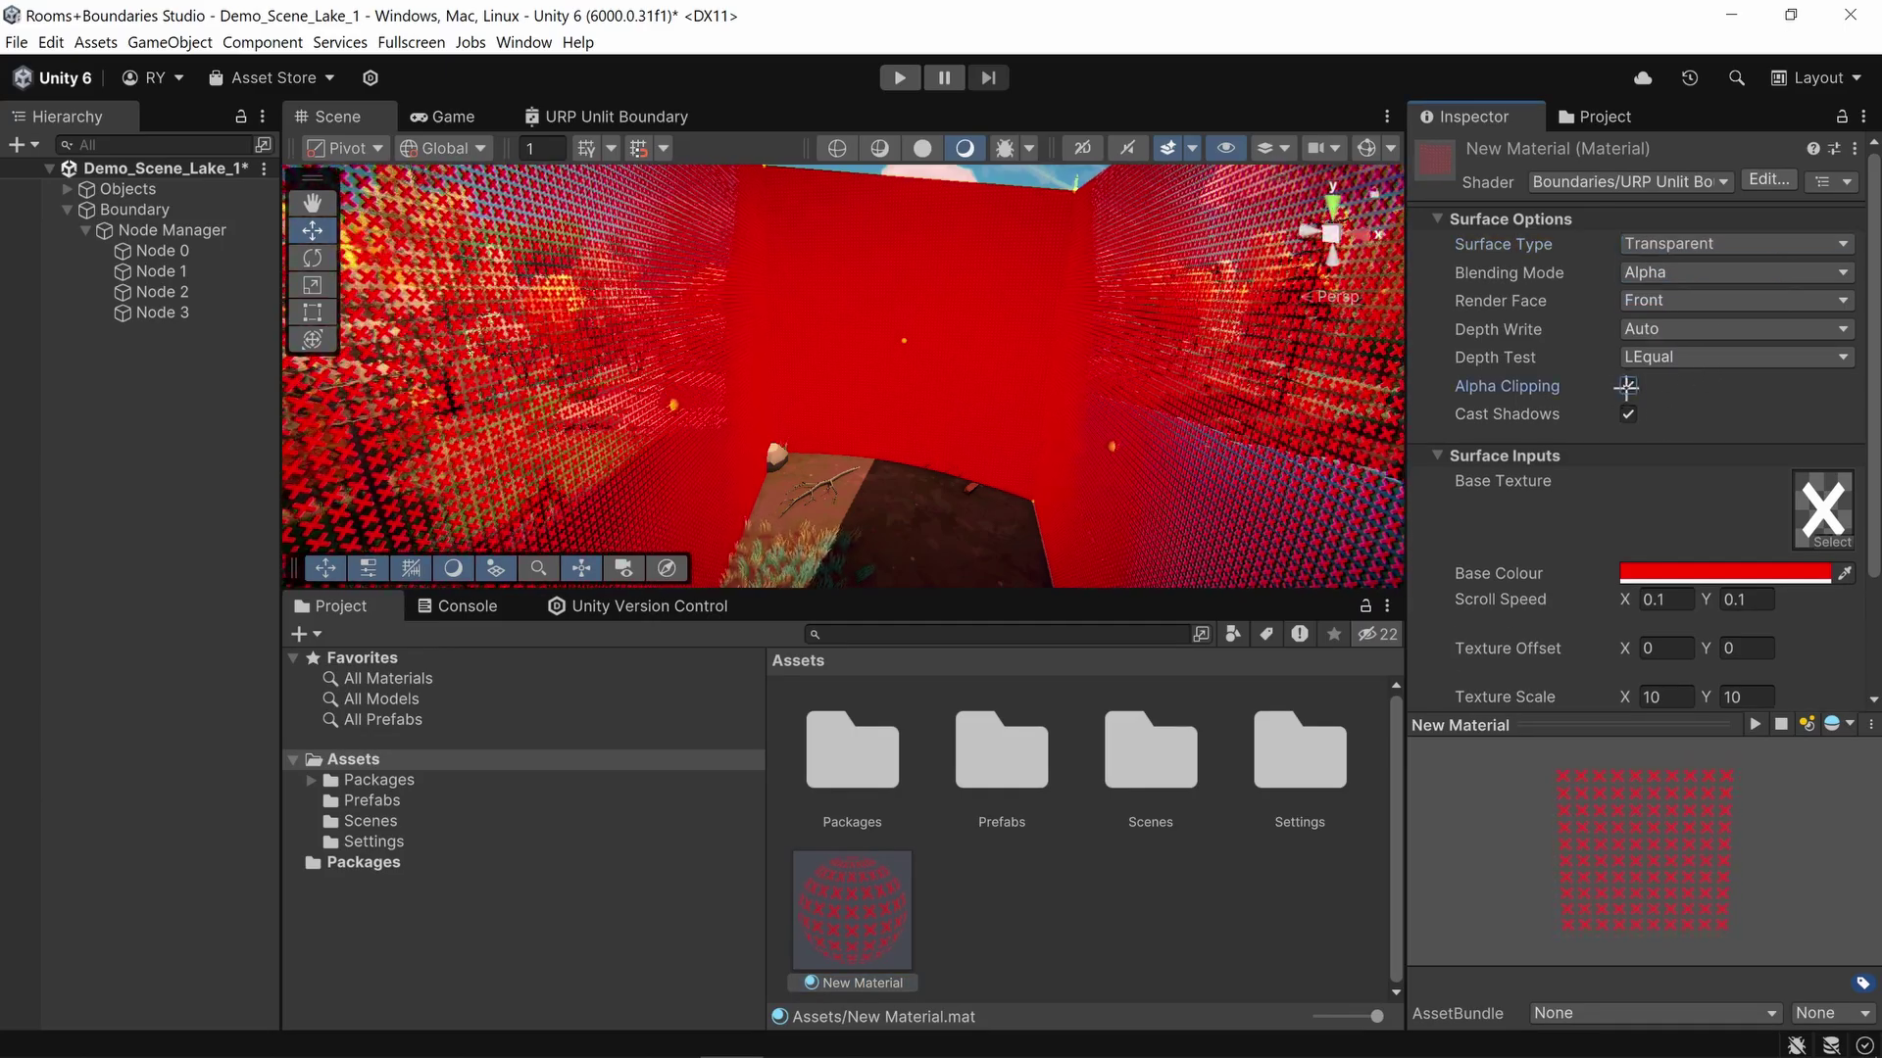
Step: Set New Material's Alpha Threshold to 0 and its Max Distance to 10
{"action": "scroll", "coordinate": [1642, 451], "scroll_direction": "down", "scroll_amount": 4}
{"action": "left_click_drag", "start_coordinate": [1627, 648], "coordinate": [1575, 637]}
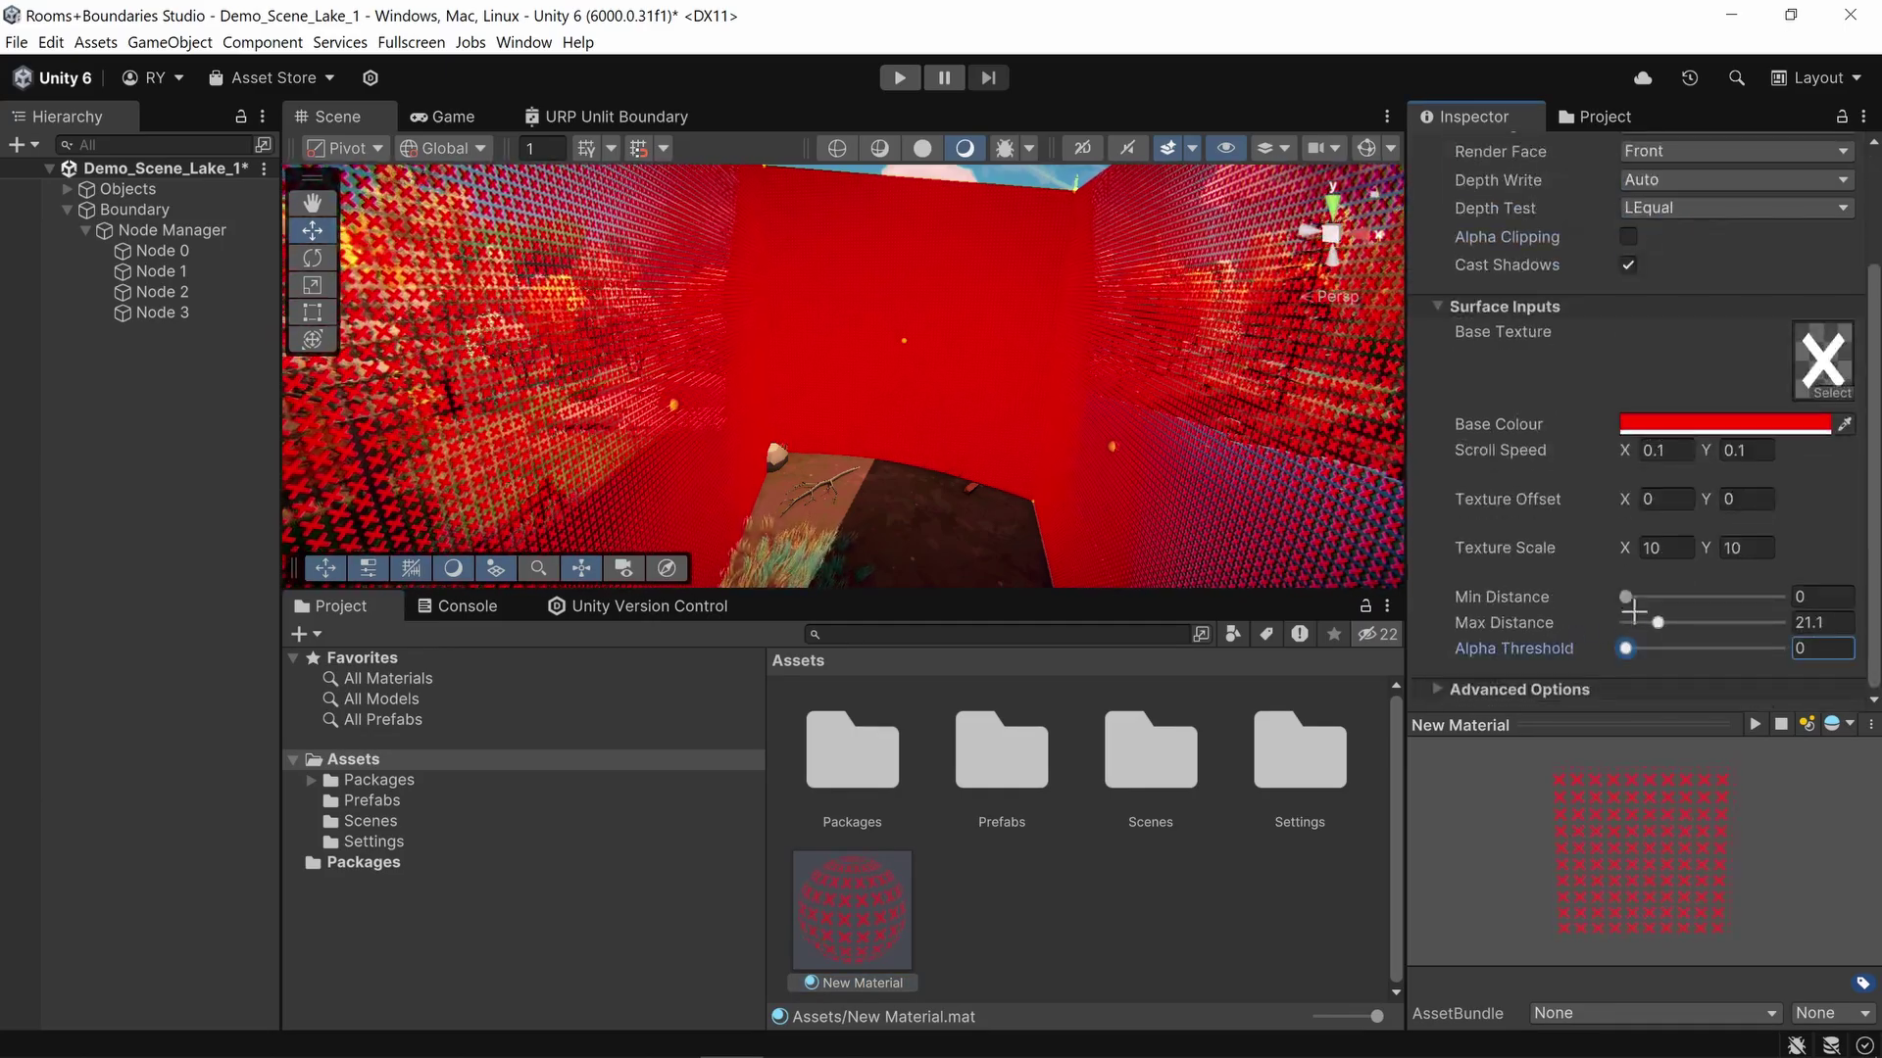
{"action": "left_click", "coordinate": [1821, 622]}
{"action": "type", "text": "10"}
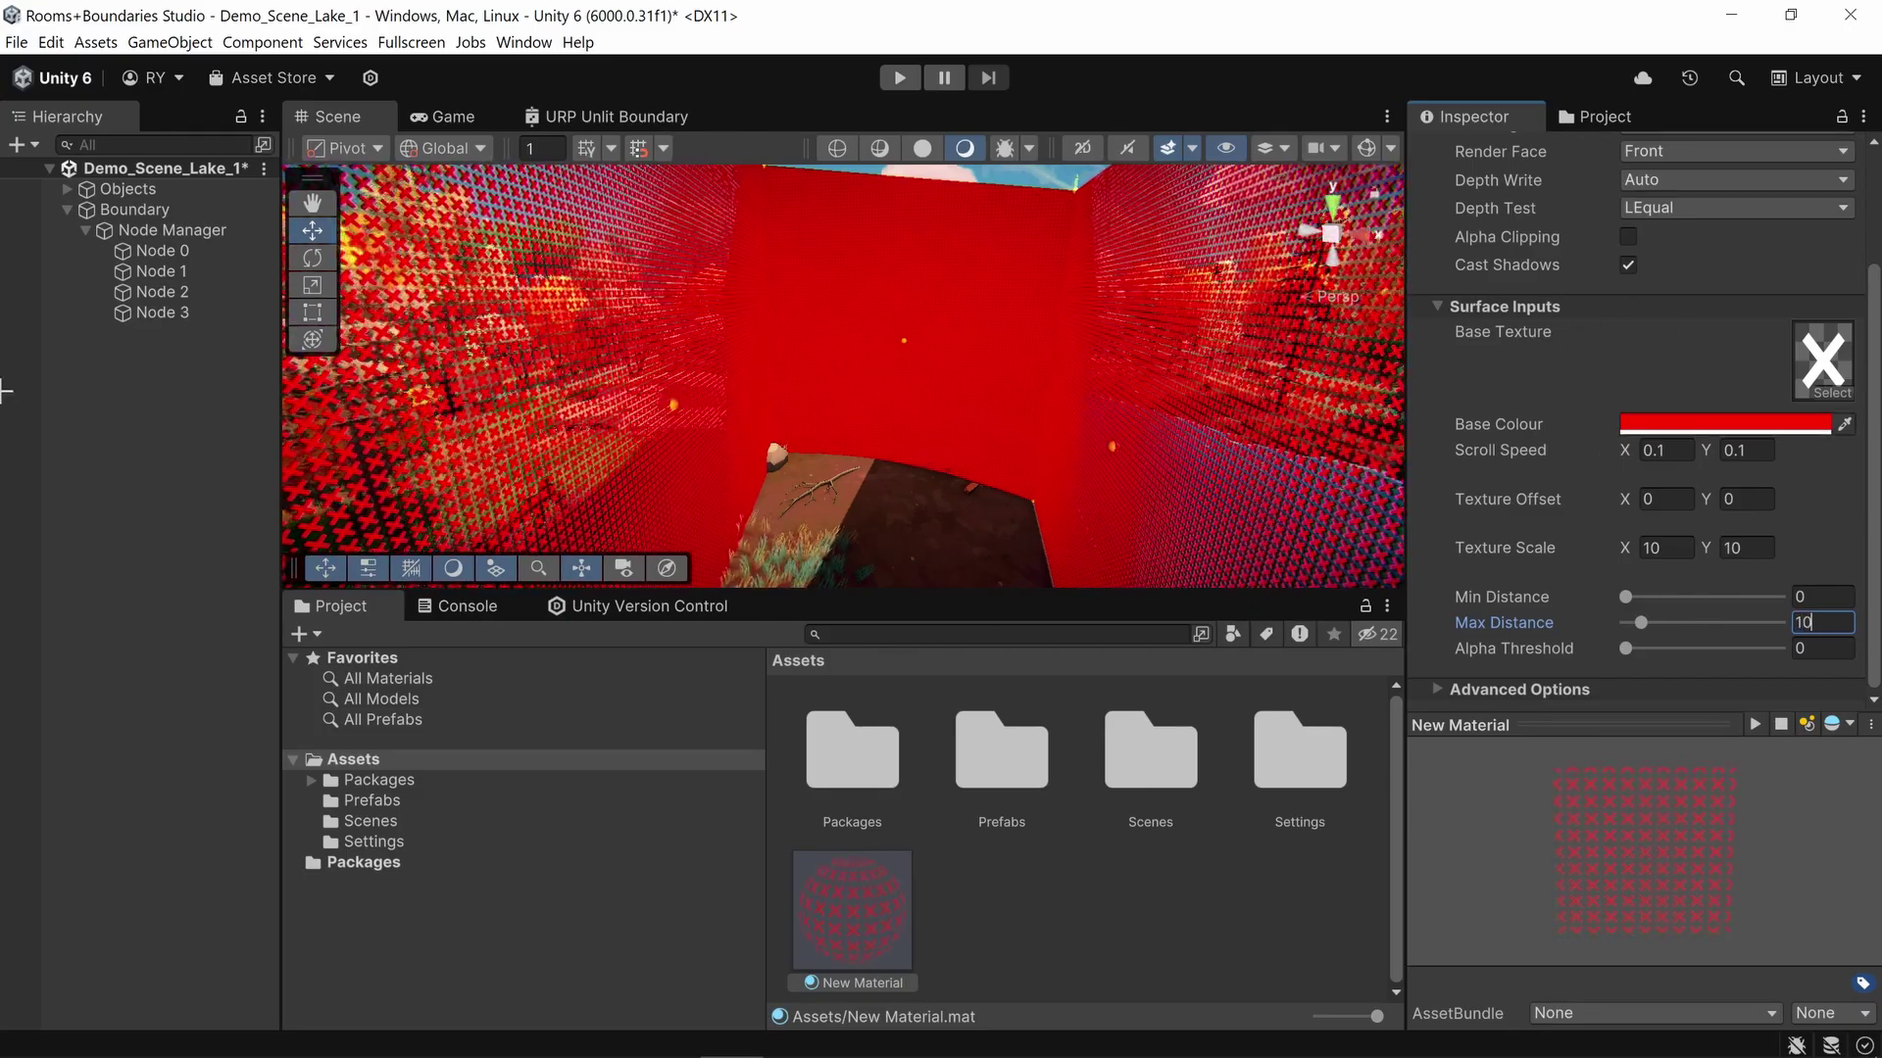
Step: Reconfigure the Boundary from its General settings and check how its walls look along the lake
{"action": "left_click", "coordinate": [134, 209]}
{"action": "left_click", "coordinate": [1502, 487]}
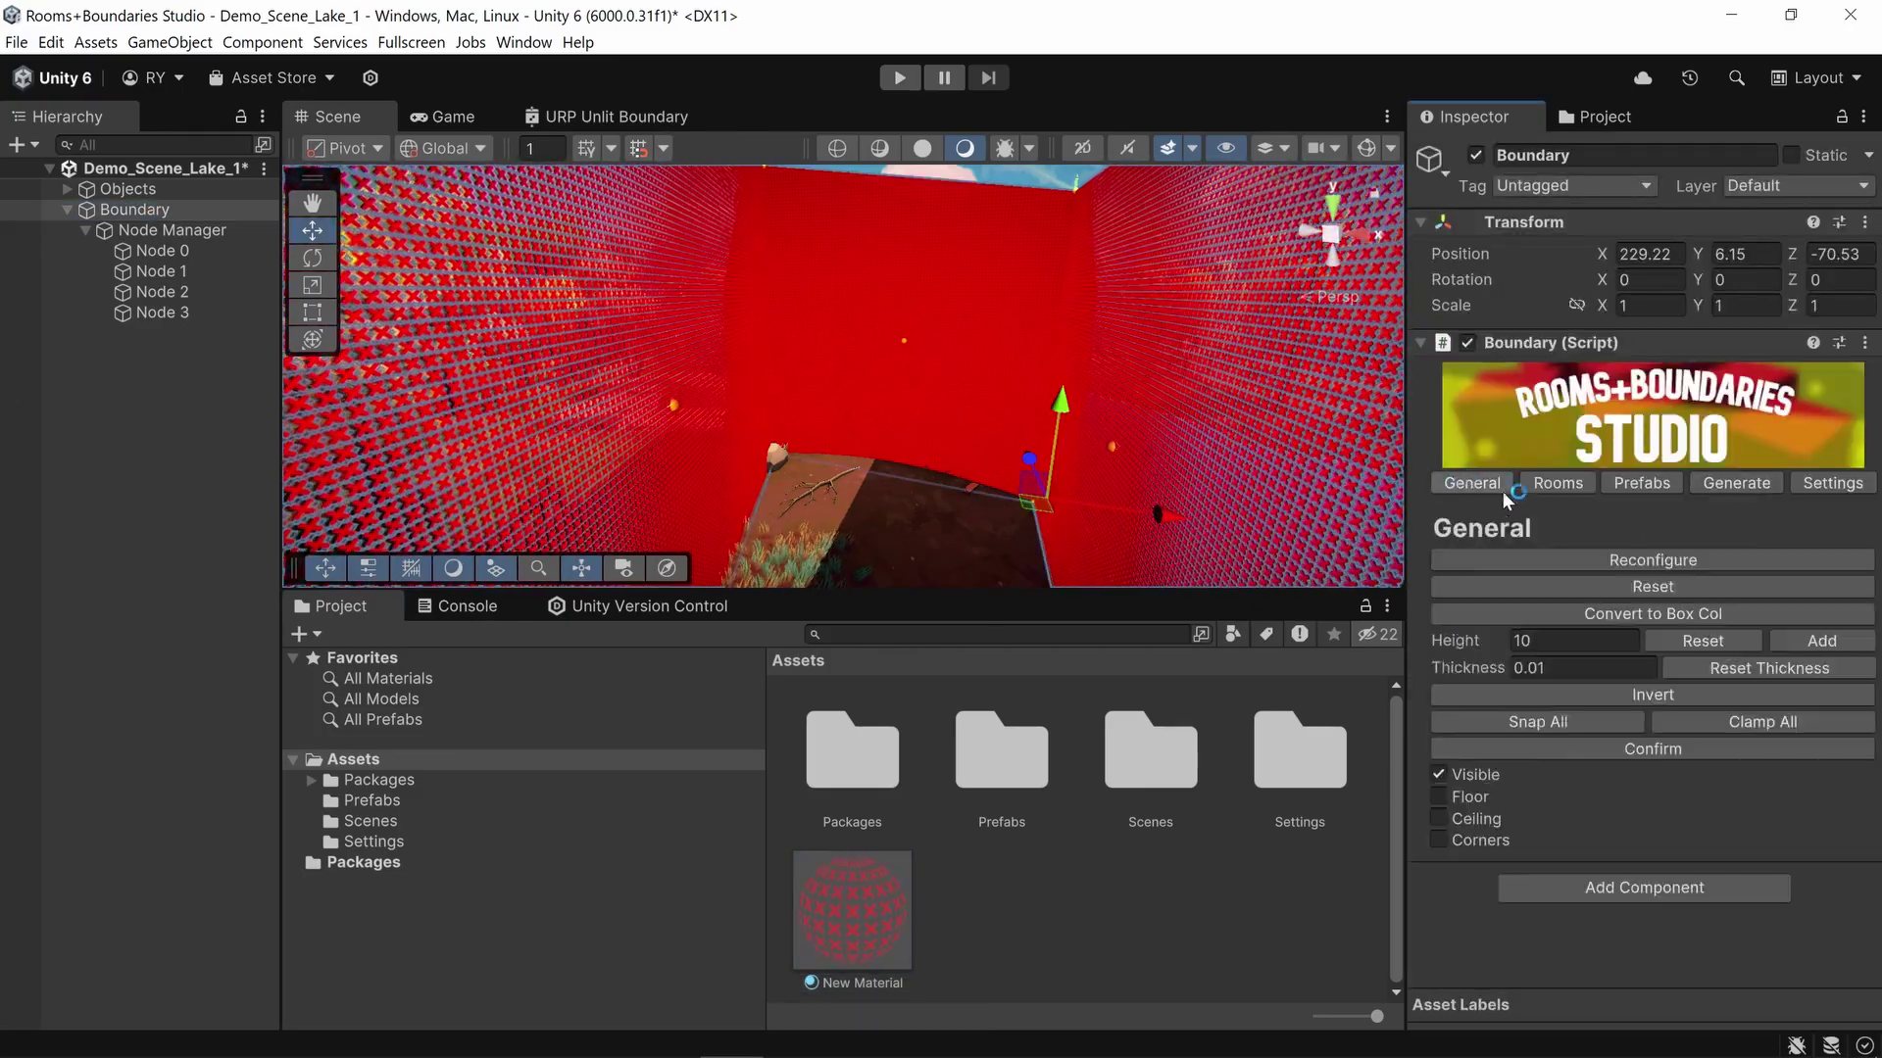
{"action": "left_click", "coordinate": [1555, 557]}
{"action": "right_click_drag", "start_coordinate": [878, 382], "coordinate": [950, 251]}
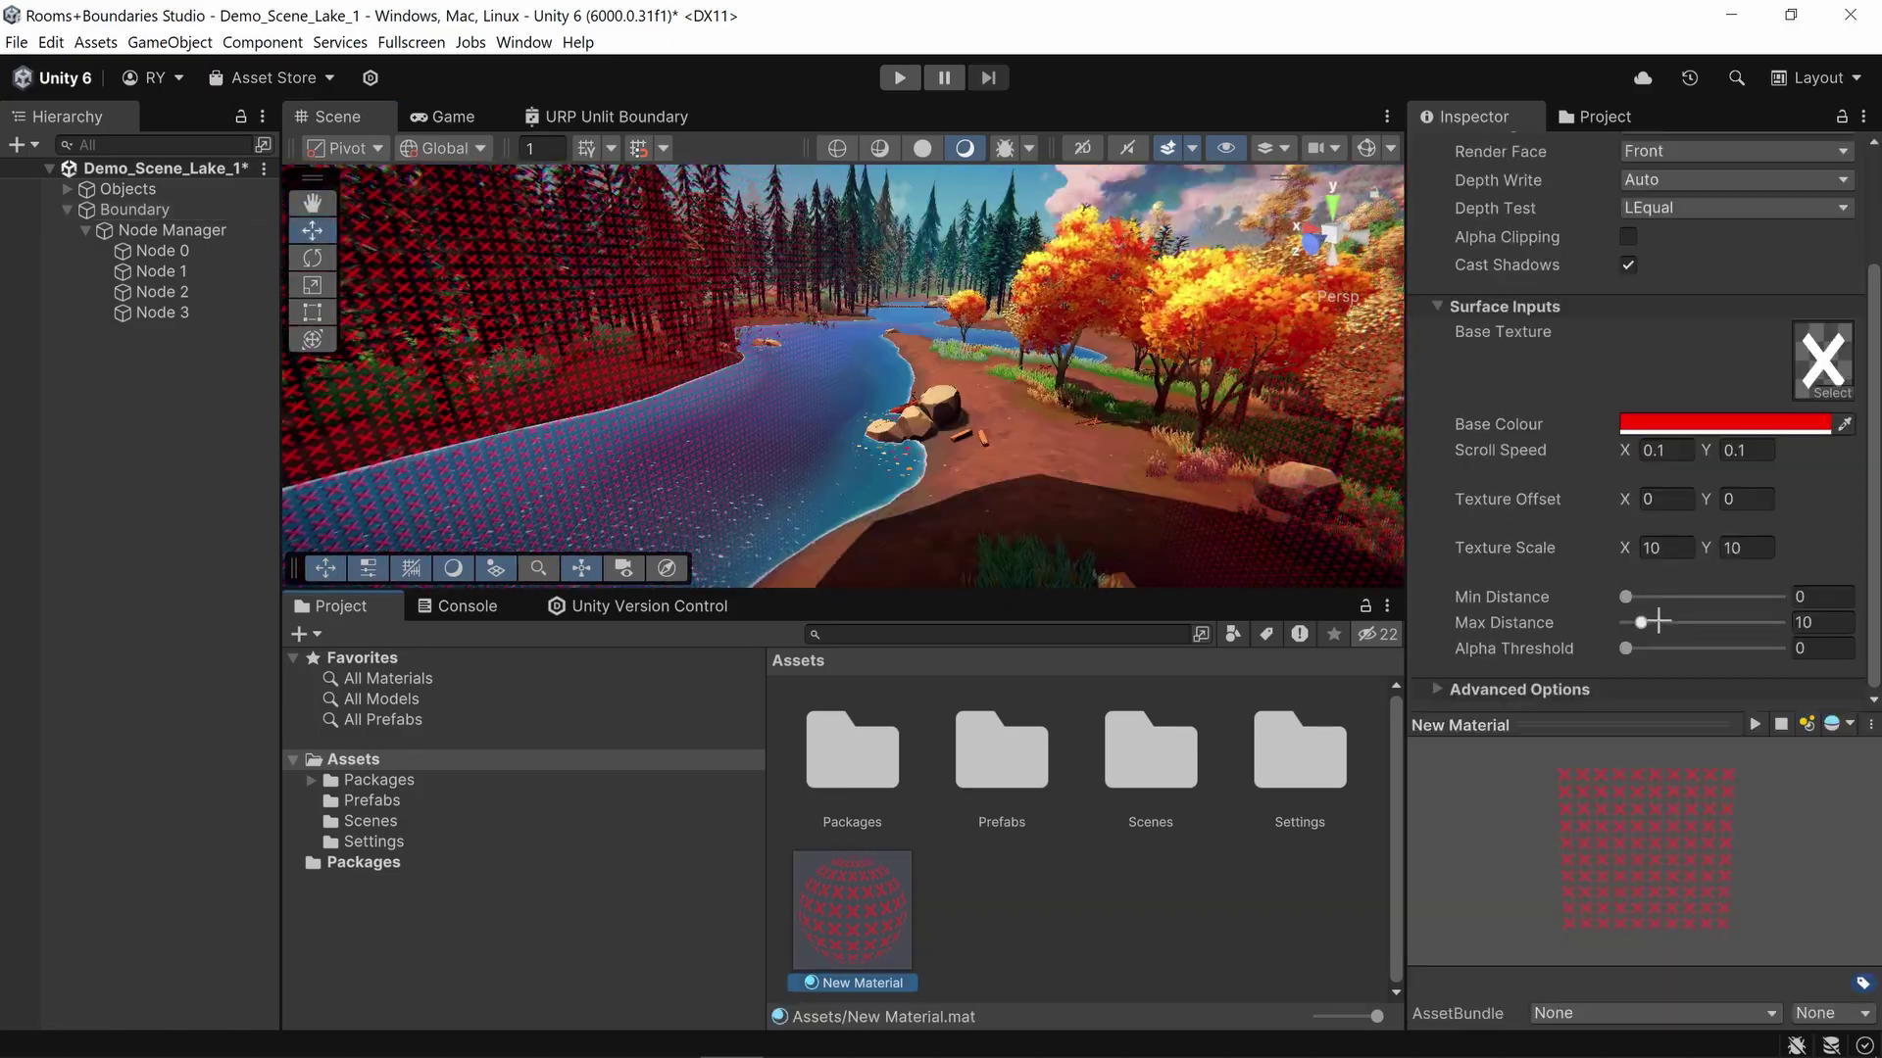
Step: Set New Material's Max Distance to 5 and check how the boundary walls fade from several viewpoints around the lake
{"action": "left_click", "coordinate": [1808, 622]}
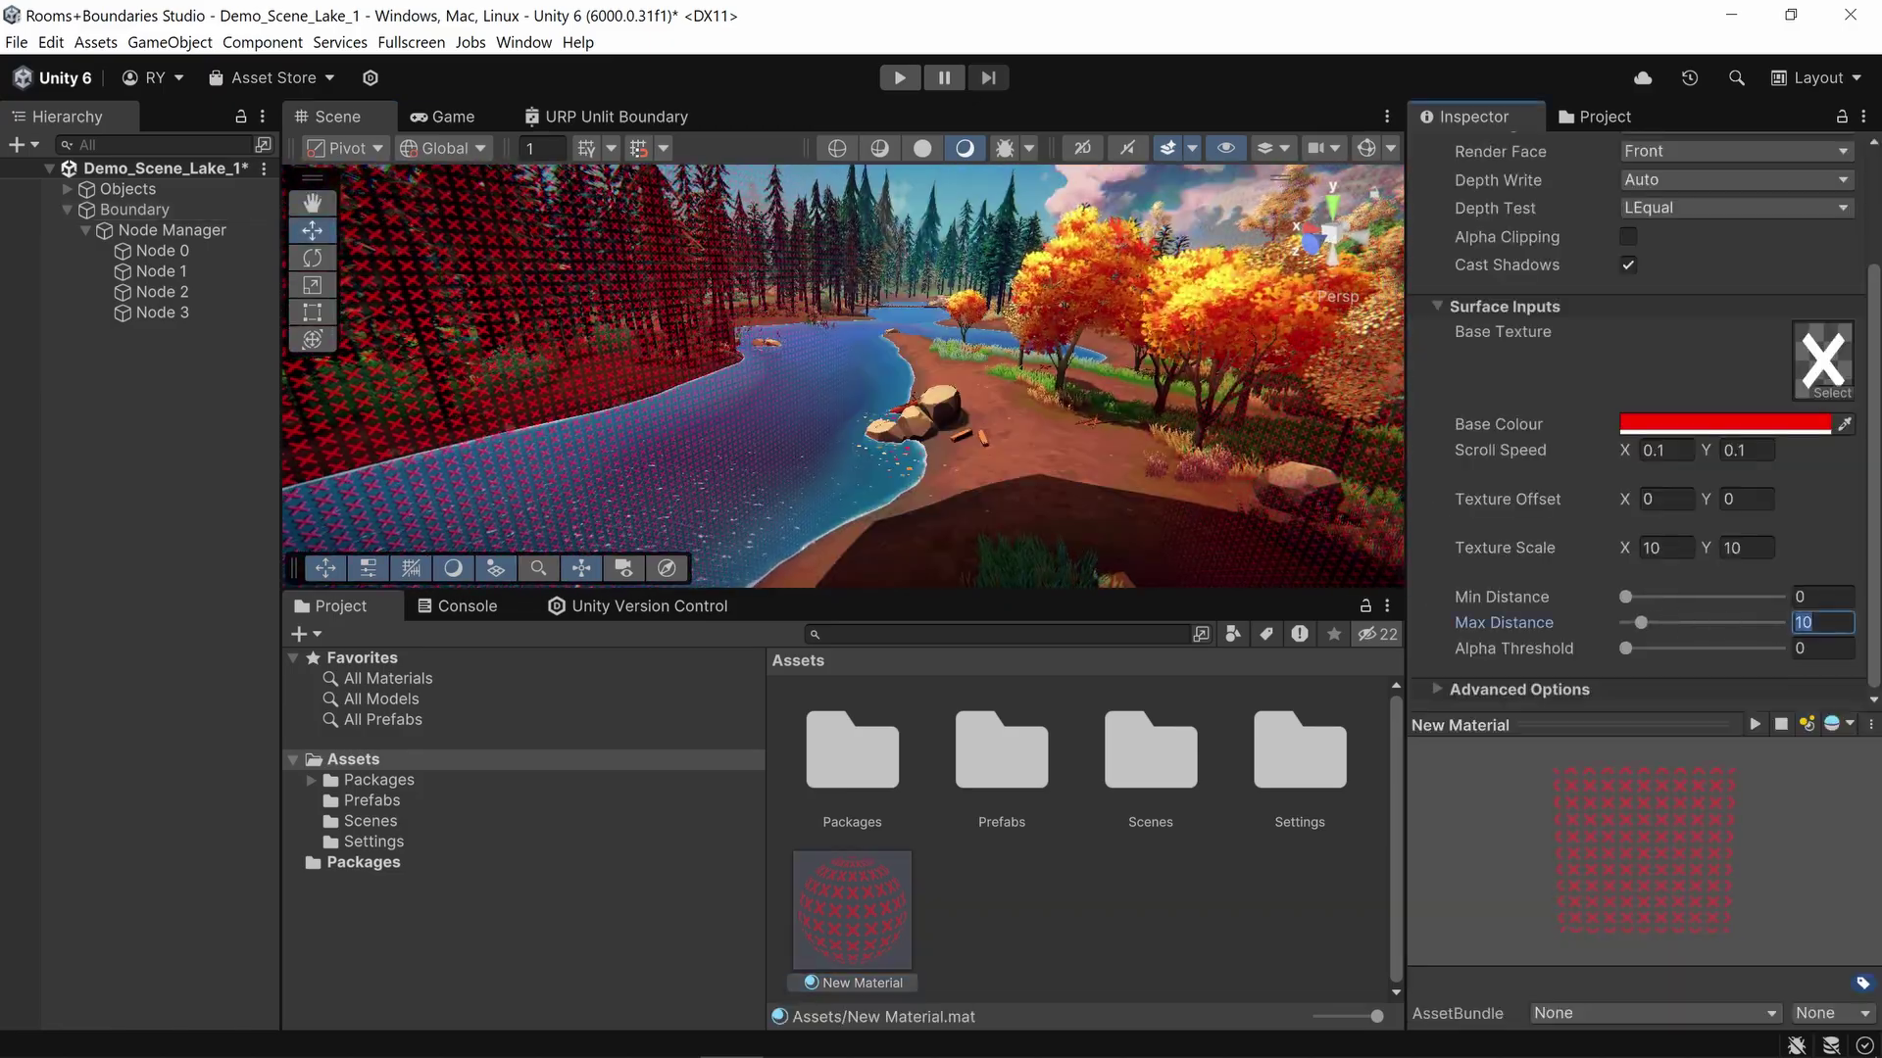
{"action": "type", "text": "5"}
{"action": "right_click_drag", "start_coordinate": [509, 480], "coordinate": [457, 484]}
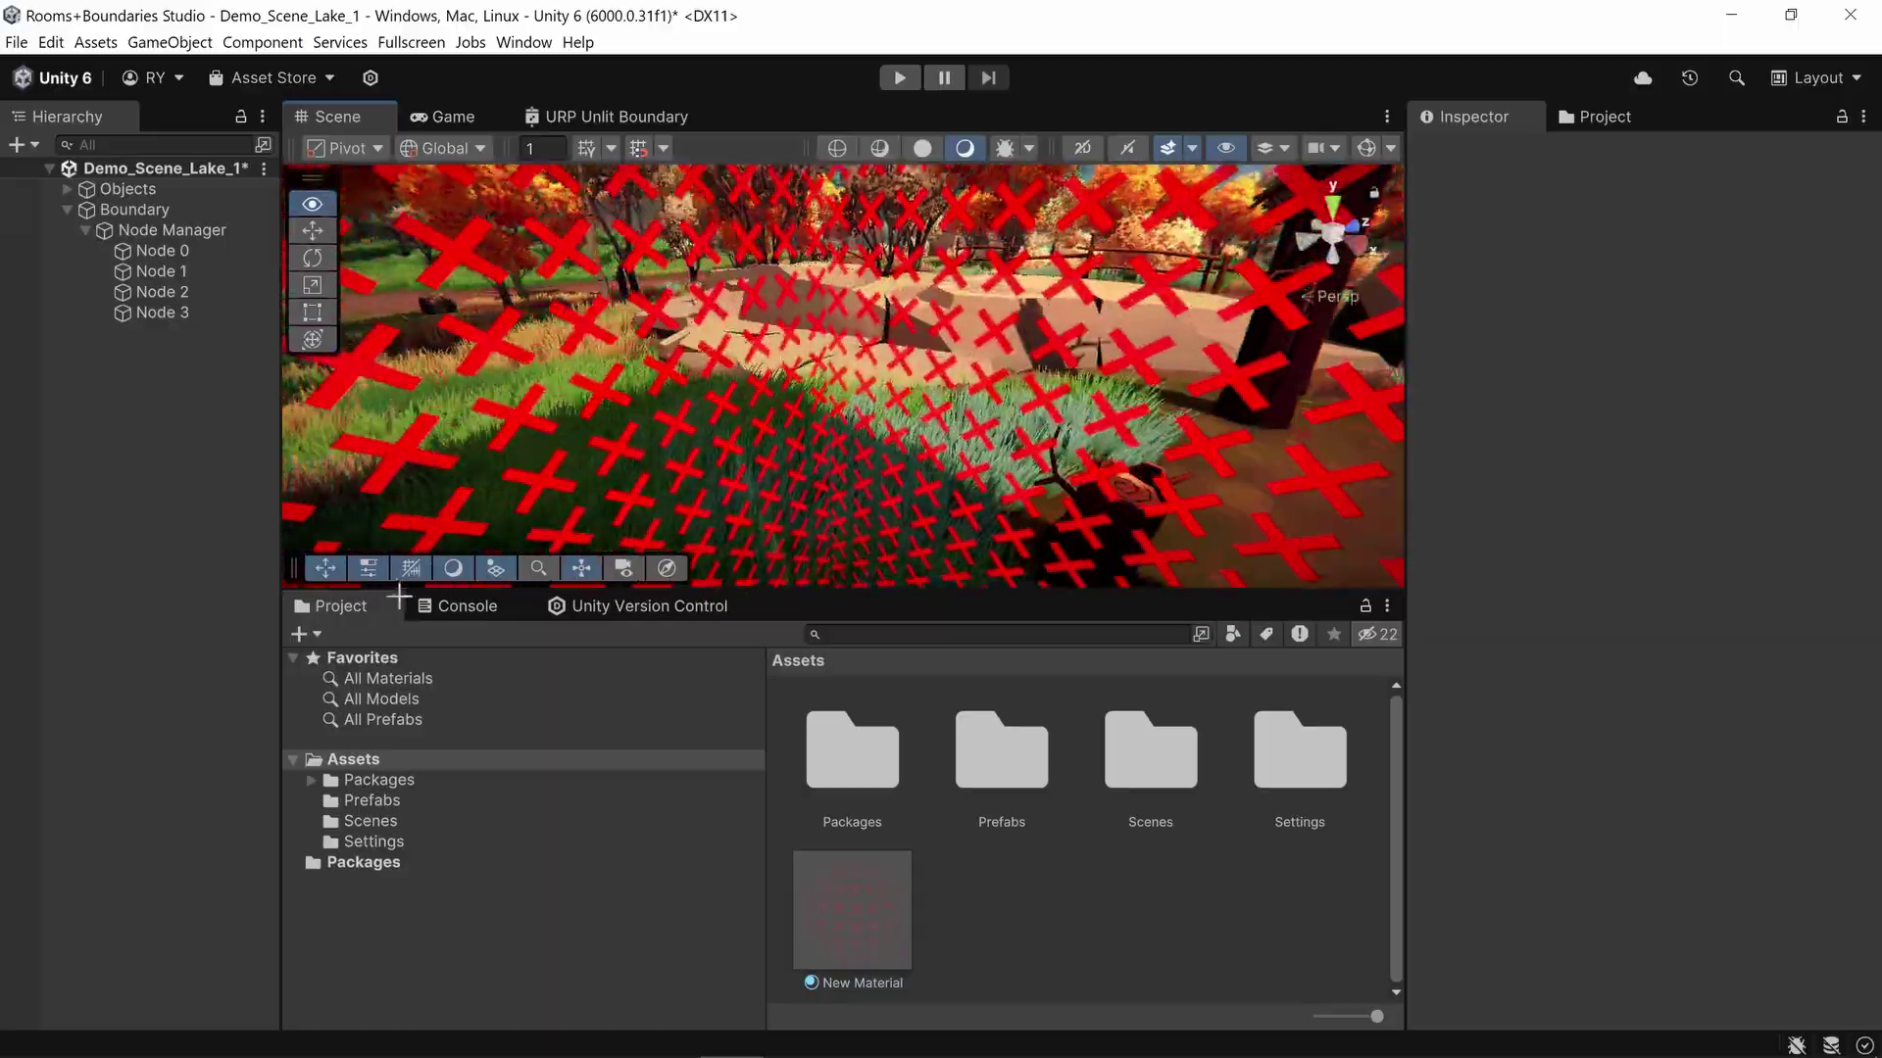
{"action": "right_click_drag", "start_coordinate": [398, 595], "coordinate": [1408, 562]}
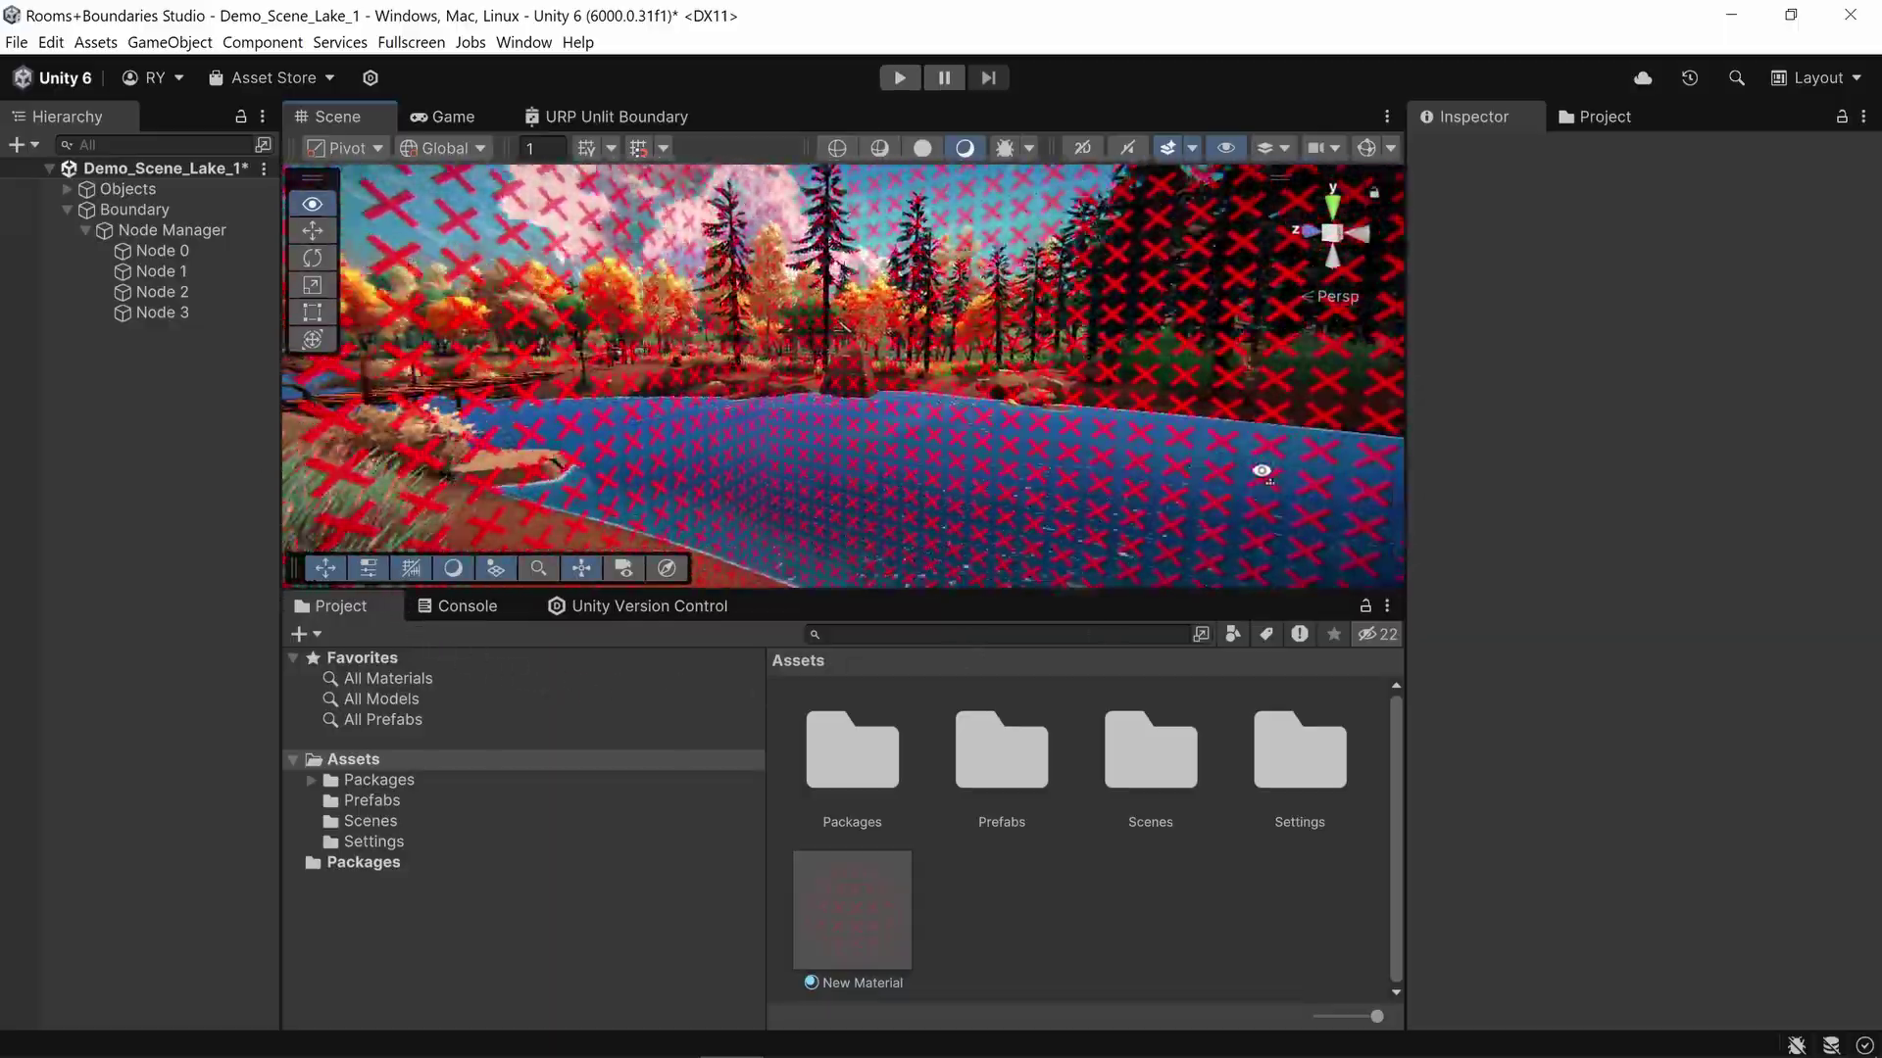
{"action": "right_click_drag", "start_coordinate": [1261, 471], "coordinate": [265, 472]}
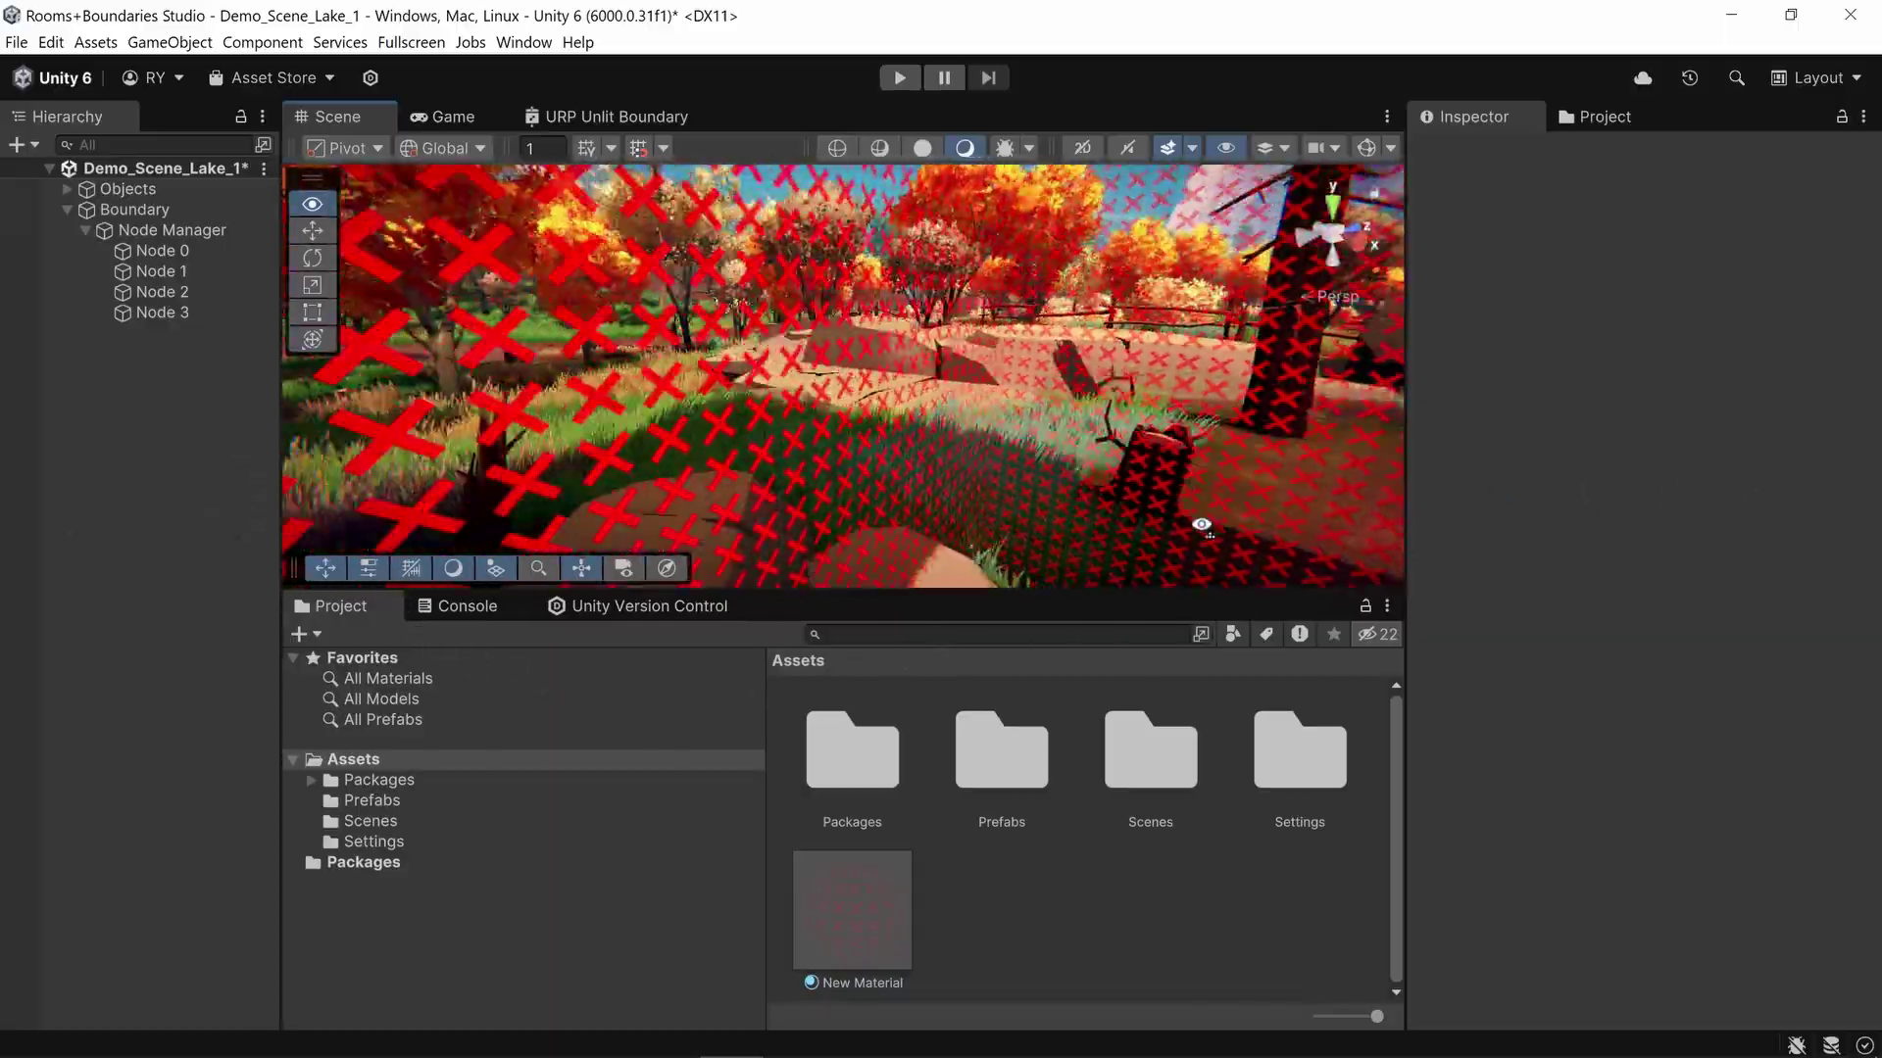
{"action": "right_click_drag", "start_coordinate": [1201, 526], "coordinate": [540, 471]}
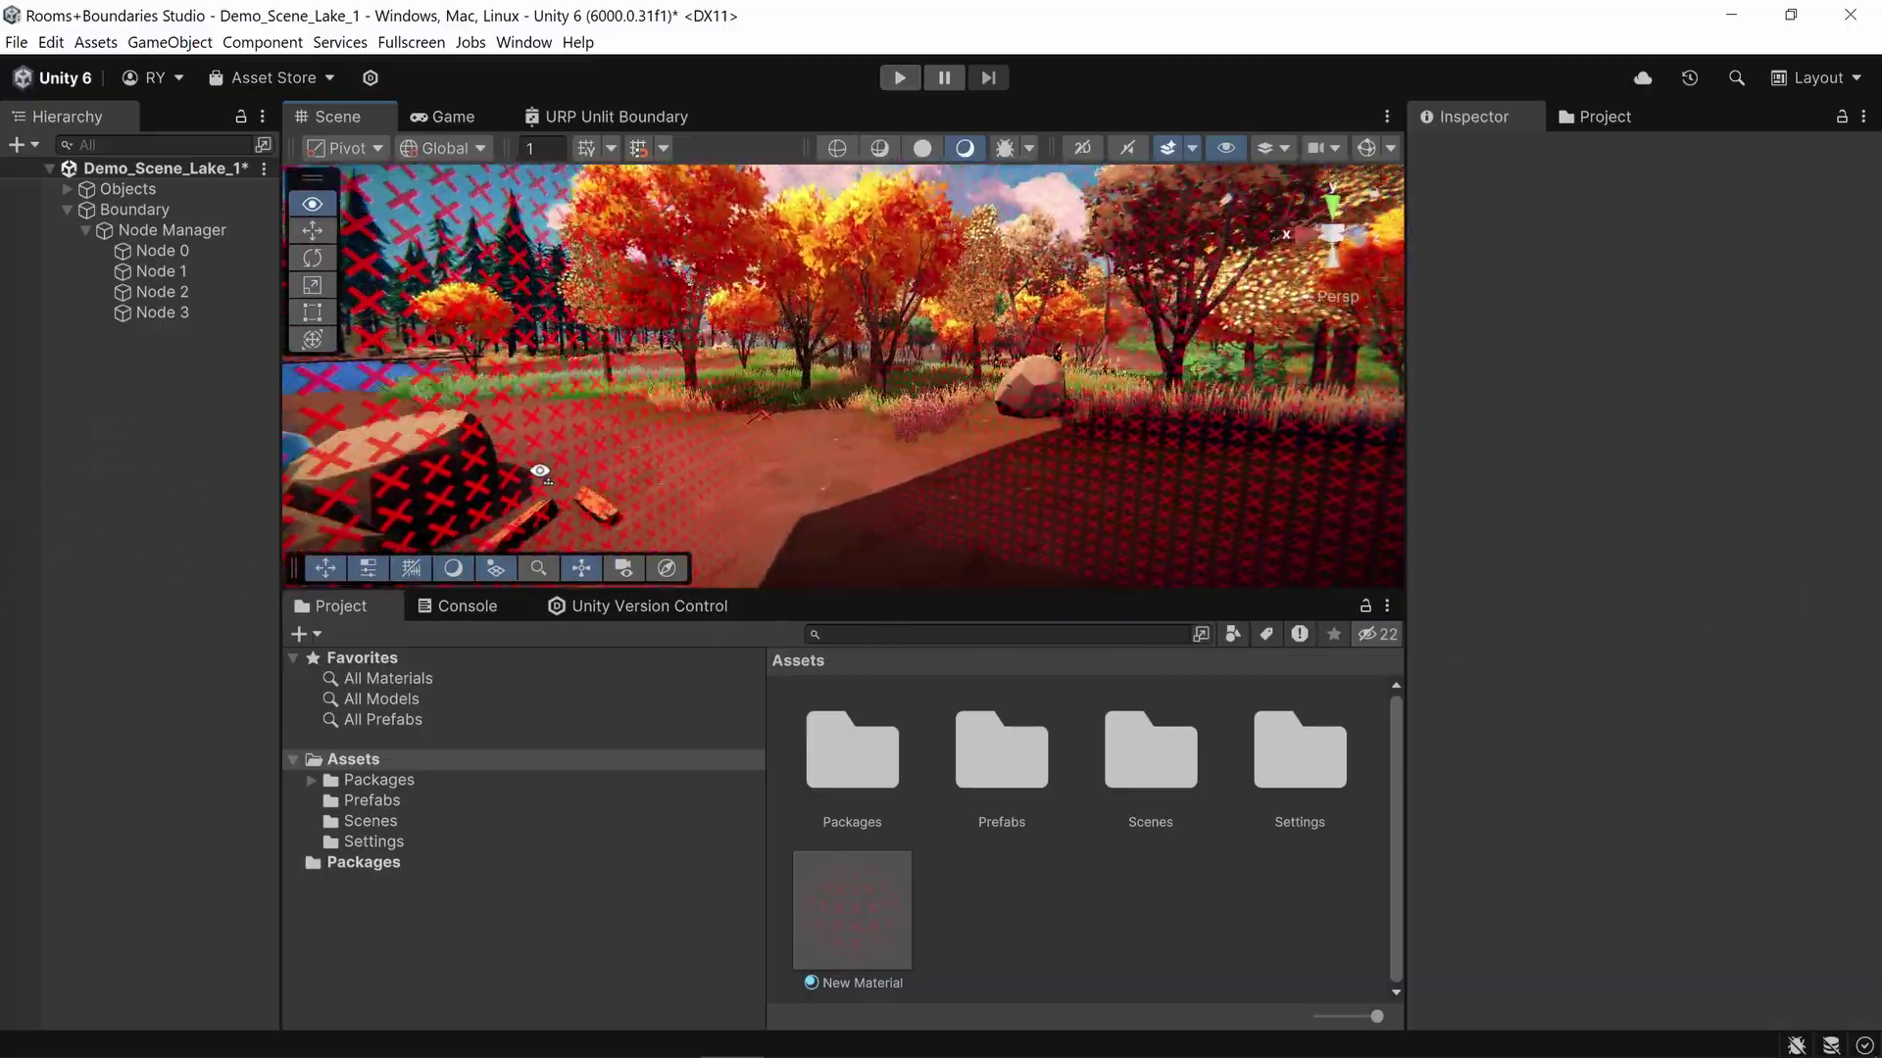
{"action": "right_click_drag", "start_coordinate": [1166, 494], "coordinate": [1330, 670]}
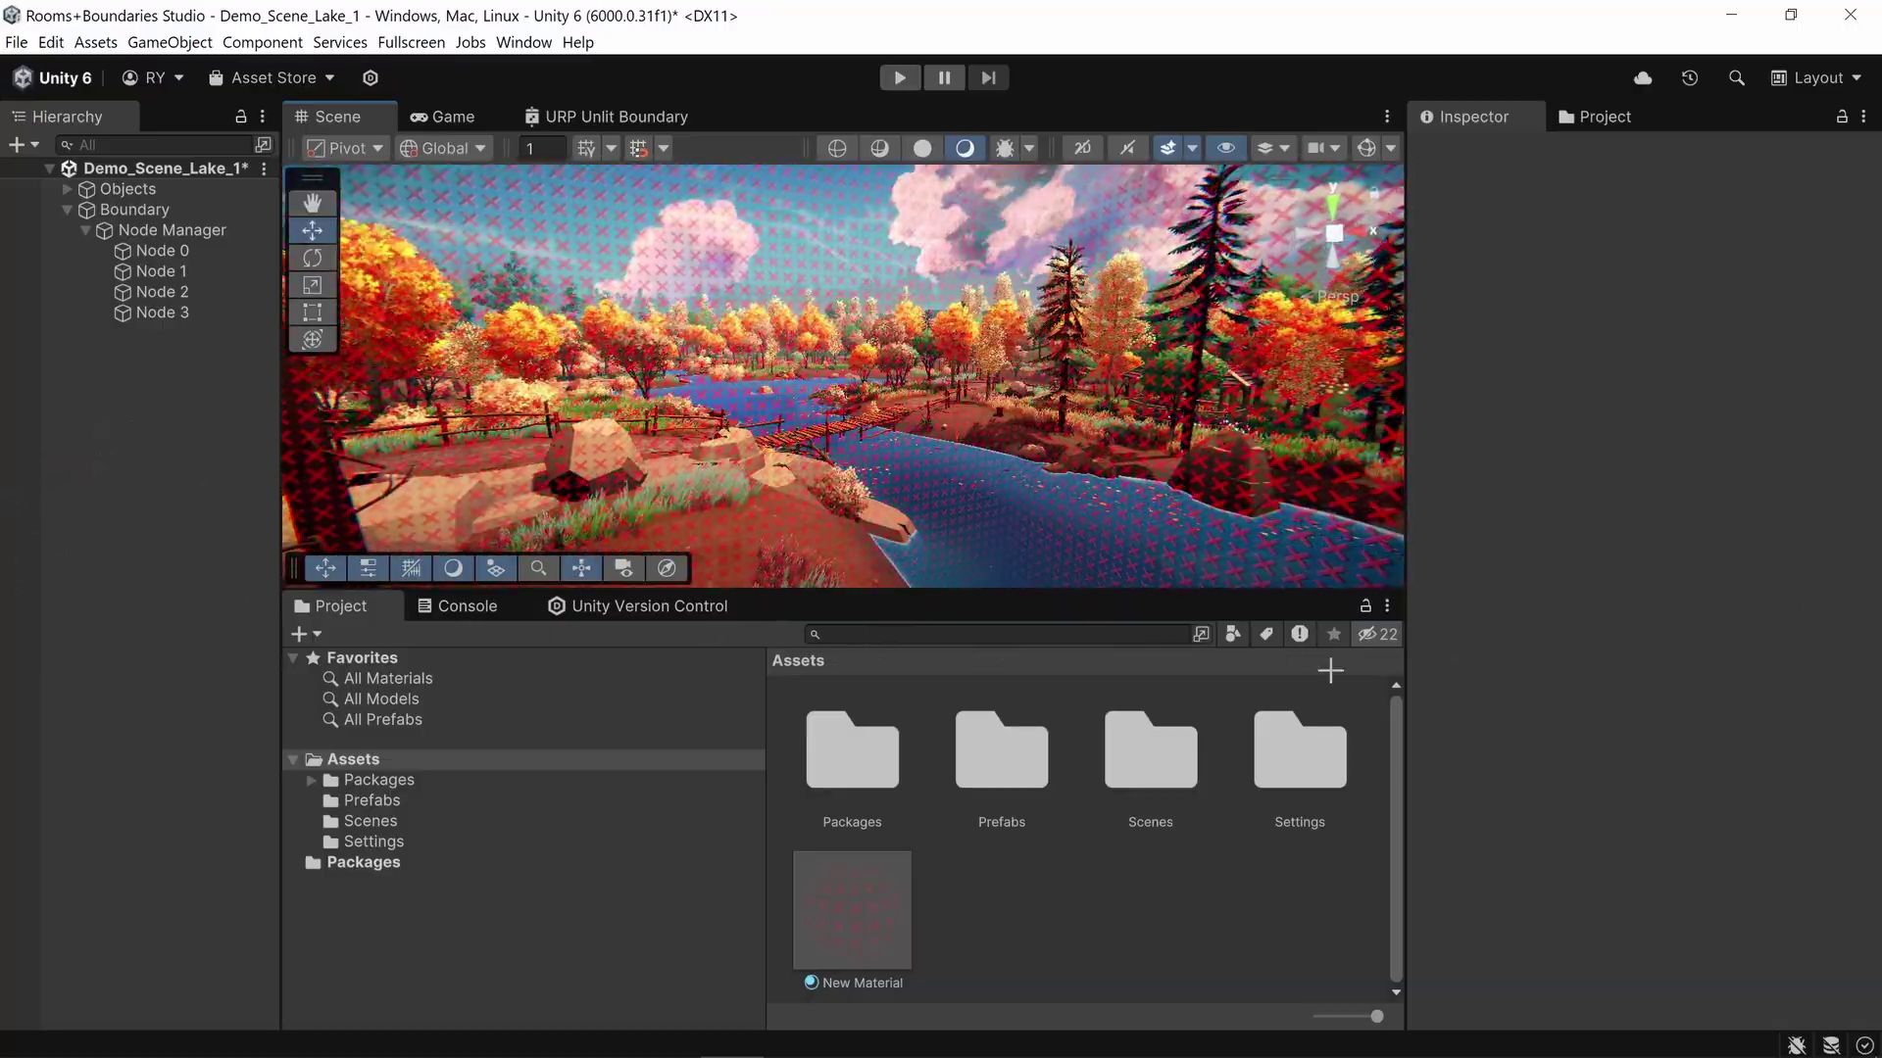